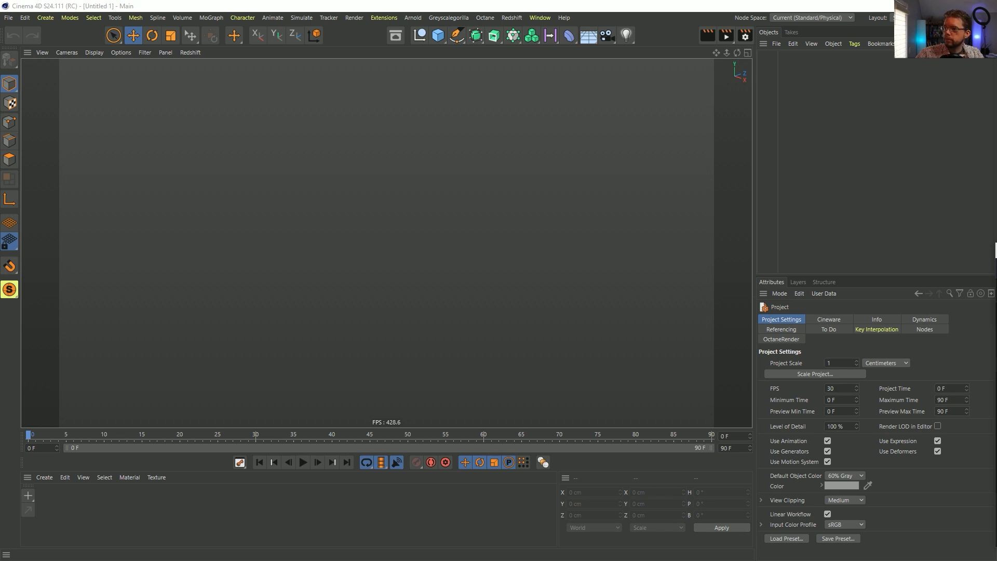
Step: Switch to the browser and examine the blocky abstract painting in the Instagram post as the visual reference
key(alt+Tab)
drag(545, 368, 906, 514)
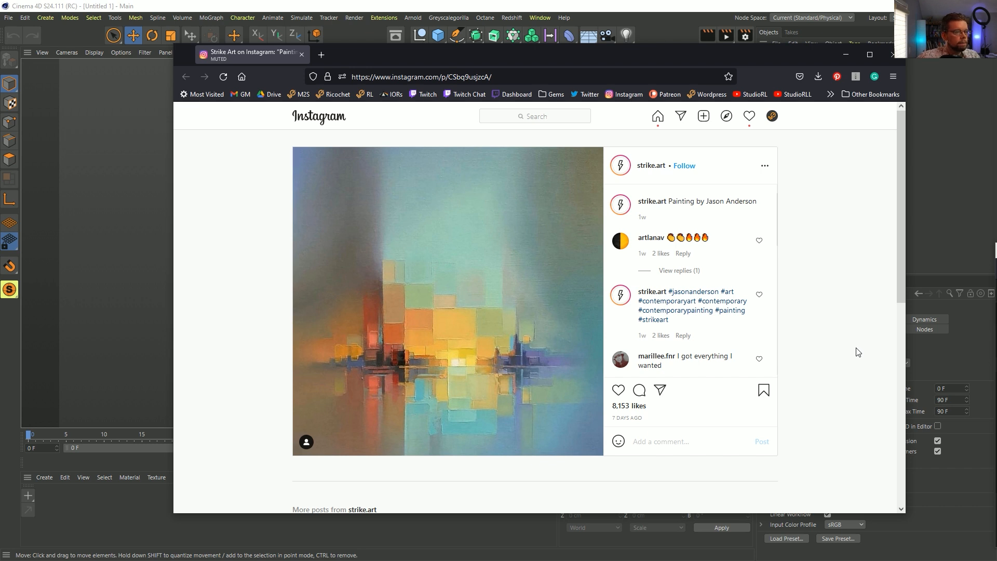
scroll(722, 339, down, 5)
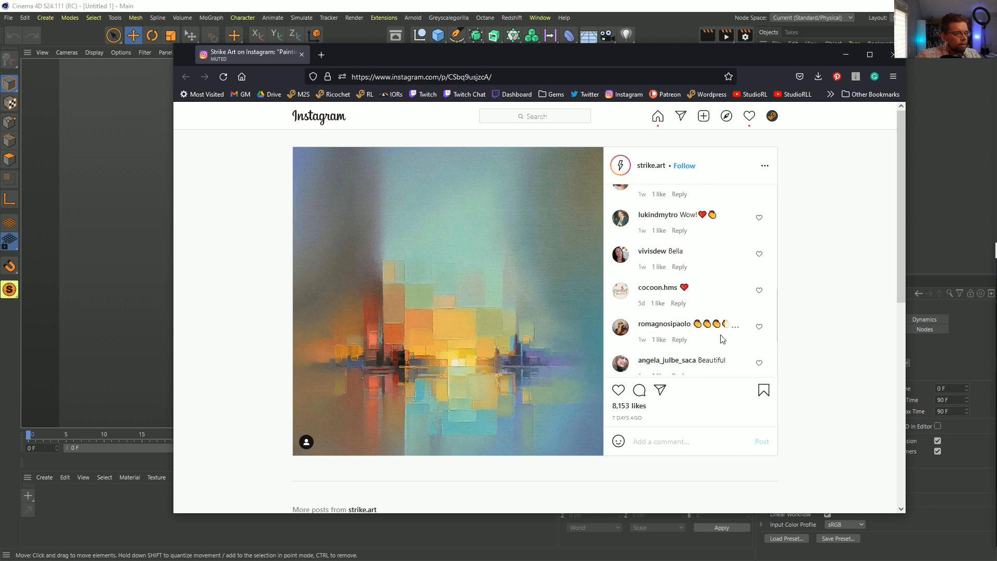
scroll(722, 339, up, 5)
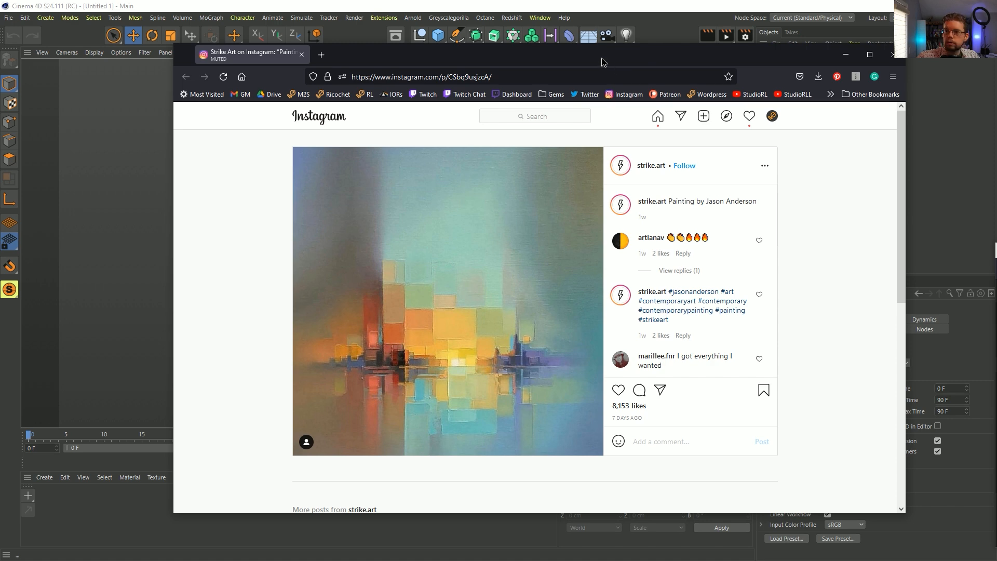
drag(601, 58, 996, 200)
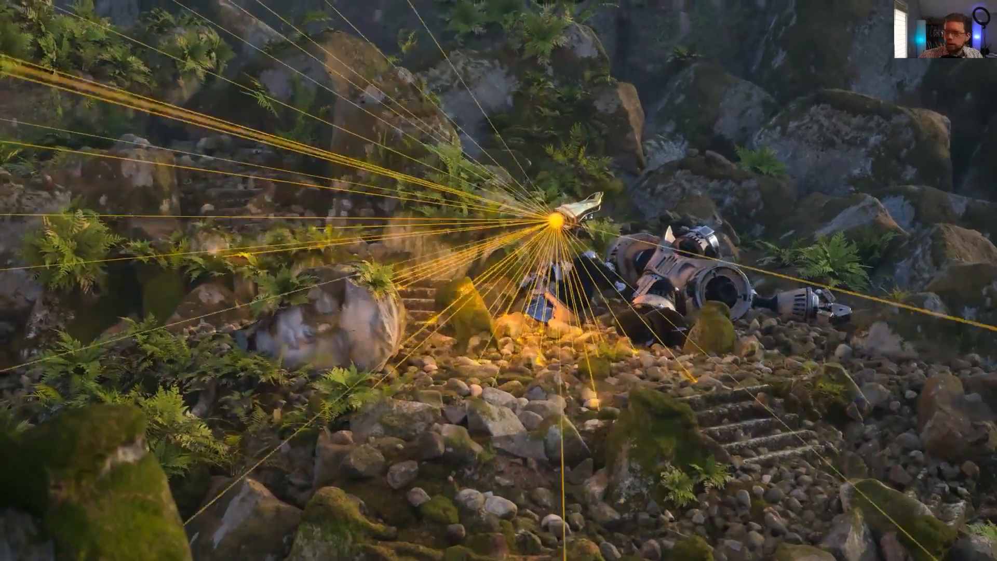
key(Escape)
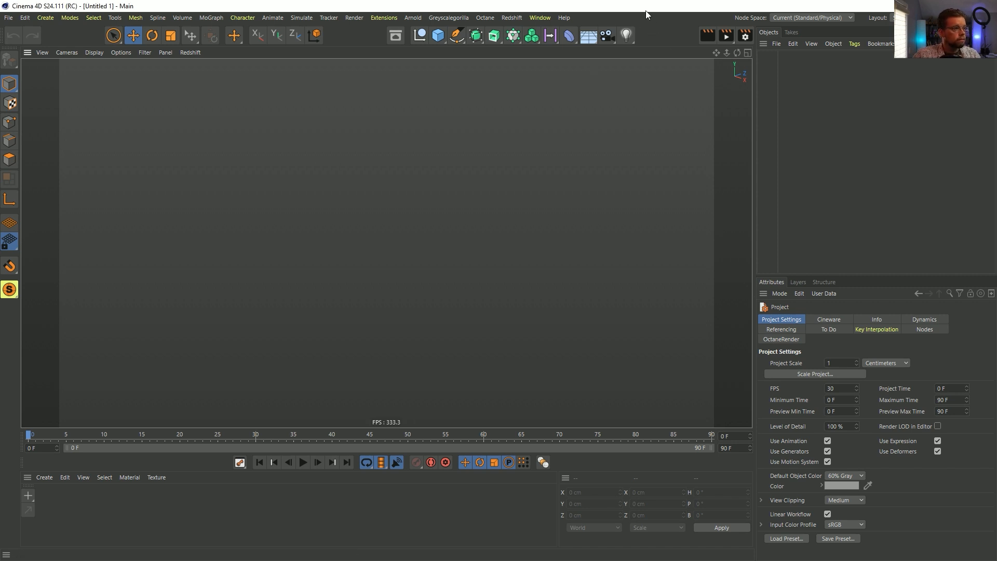
key(super+d)
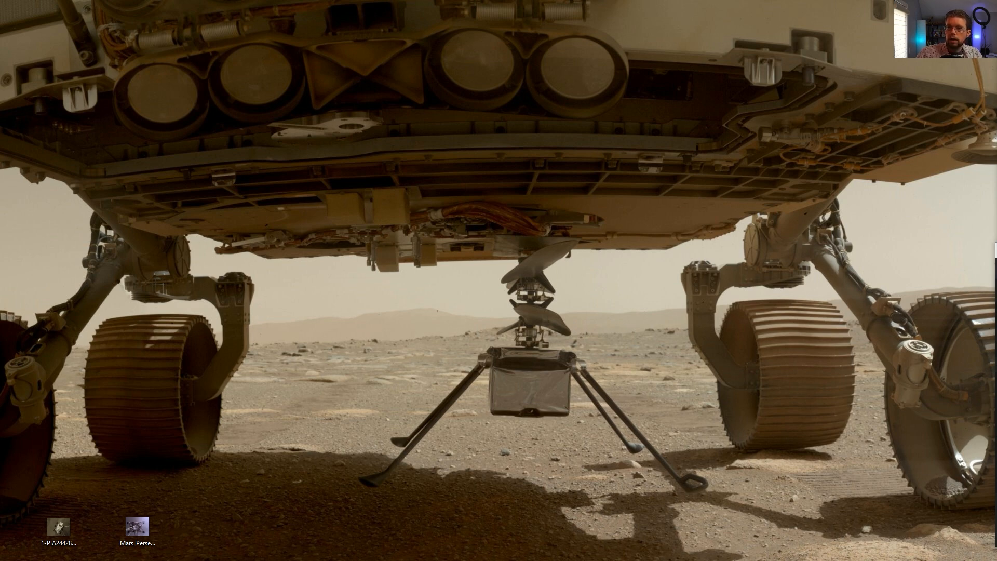
drag(409, 560, 410, 456)
double_click(398, 452)
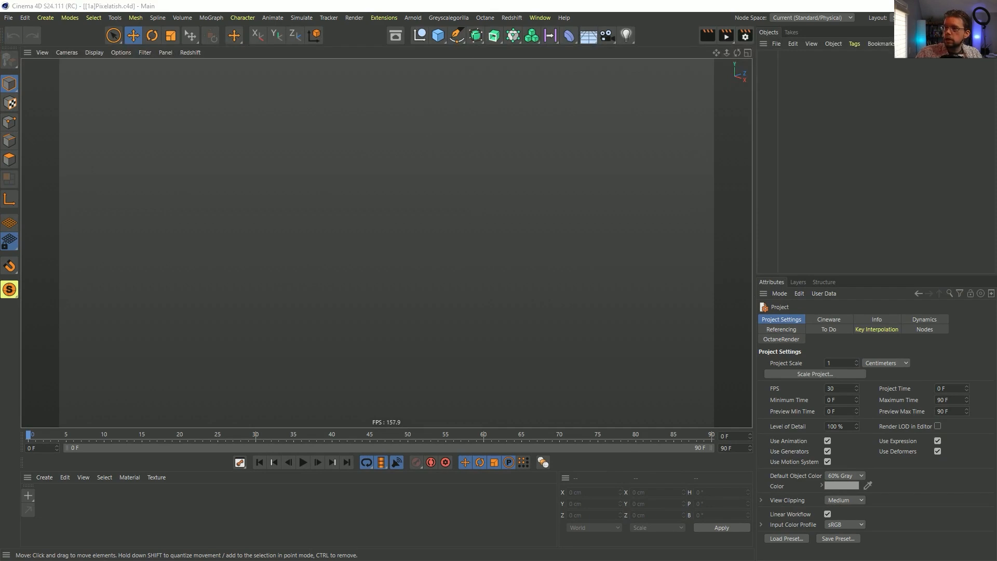
Step: Switch to the file explorer and copy the render frame [2a]LaserScanMars0302.tif from the [2a]LaserScanMars folder
drag(996, 102, 360, 65)
right_click(588, 268)
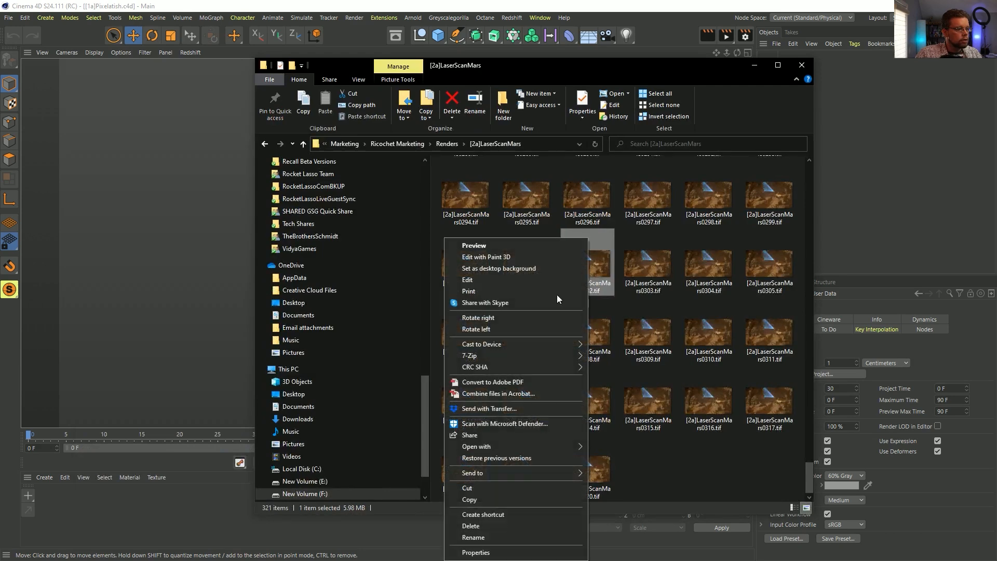
click(475, 500)
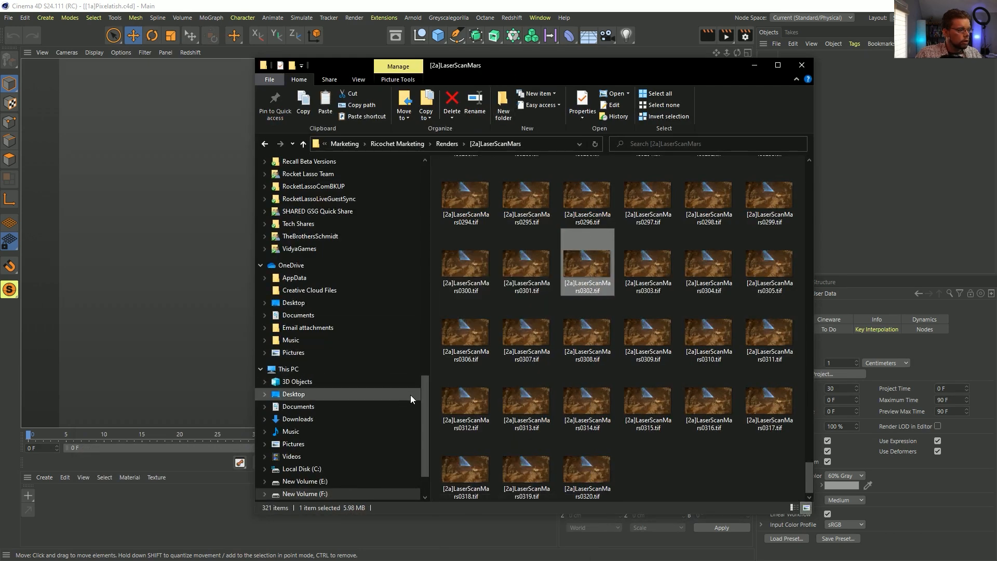
Step: Create a new folder named tex inside the SceneFiles folder of Episode 28
drag(425, 447, 430, 182)
click(345, 186)
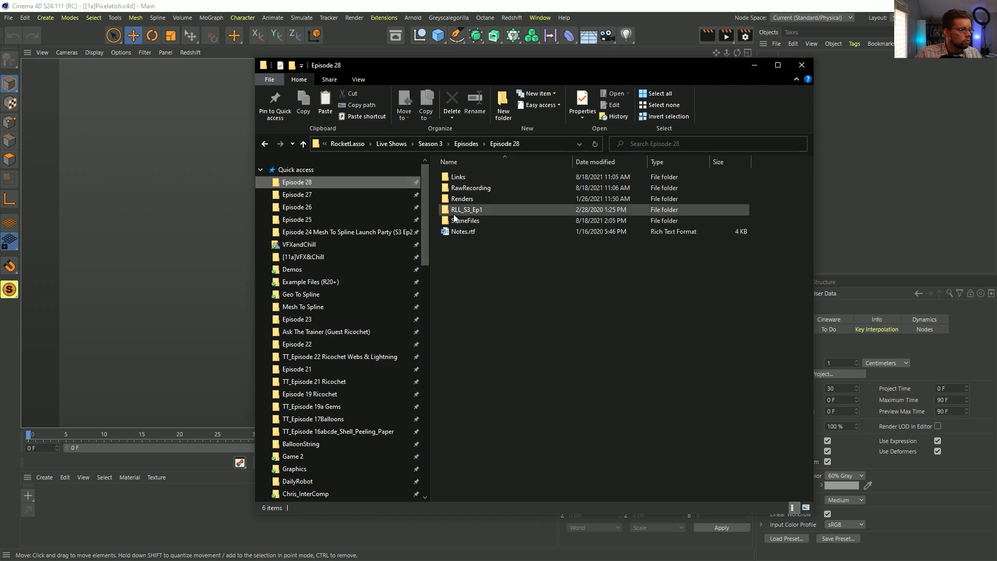
double_click(465, 220)
right_click(485, 242)
mouse_move(422, 385)
click(507, 390)
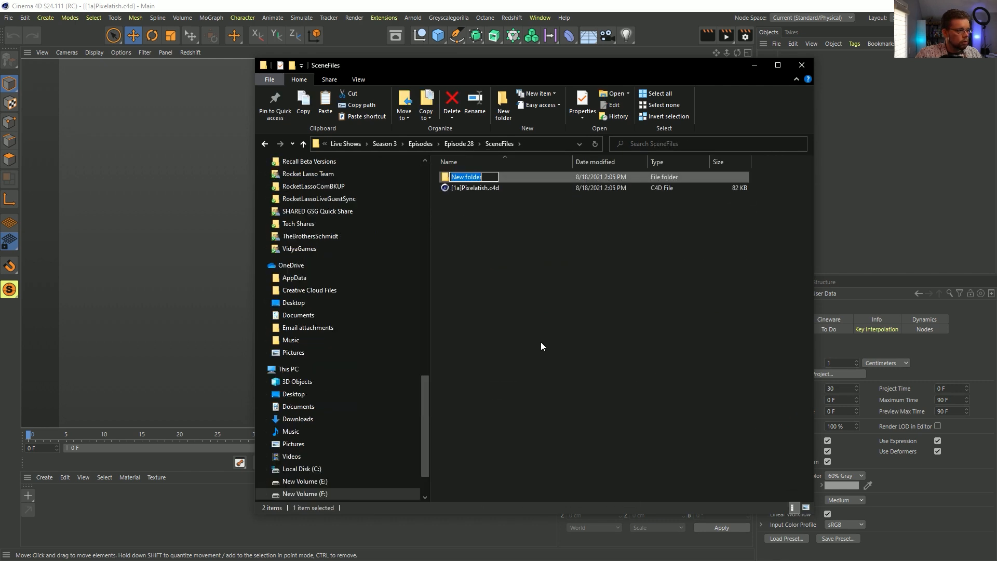
text(tex)
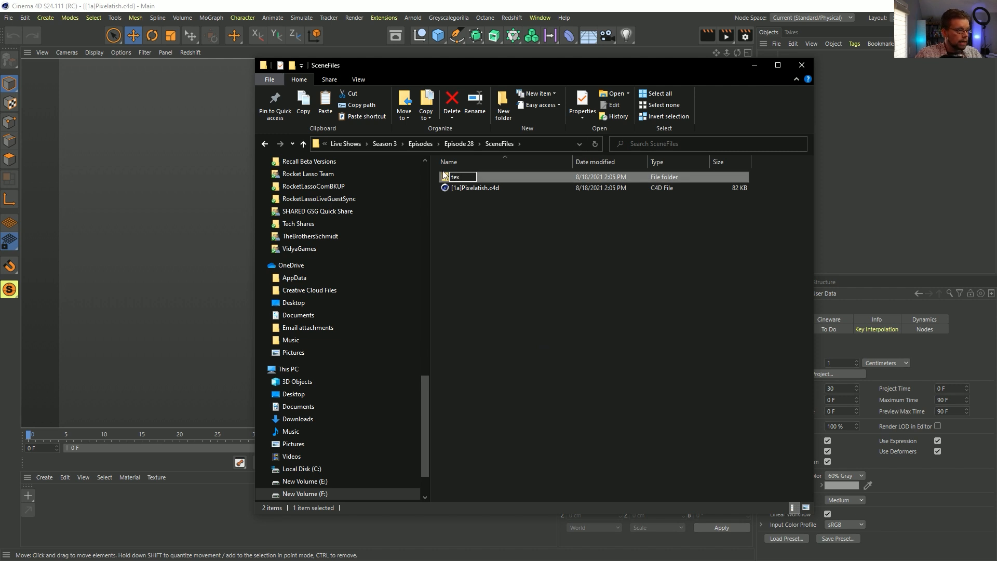
key(Return)
Step: Paste the copied render frame into the tex folder and return to Cinema 4D
double_click(448, 177)
right_click(487, 245)
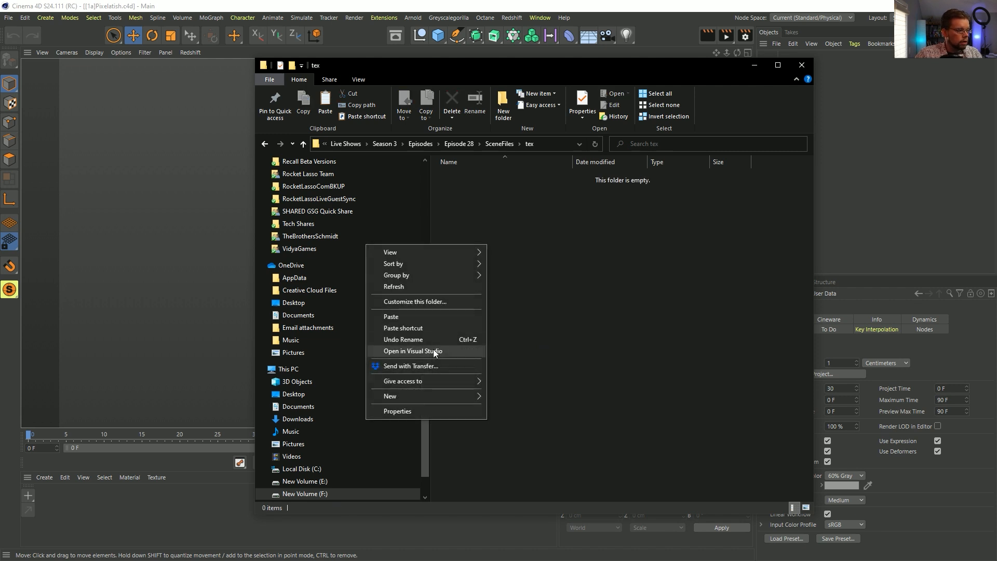
click(416, 318)
click(665, 29)
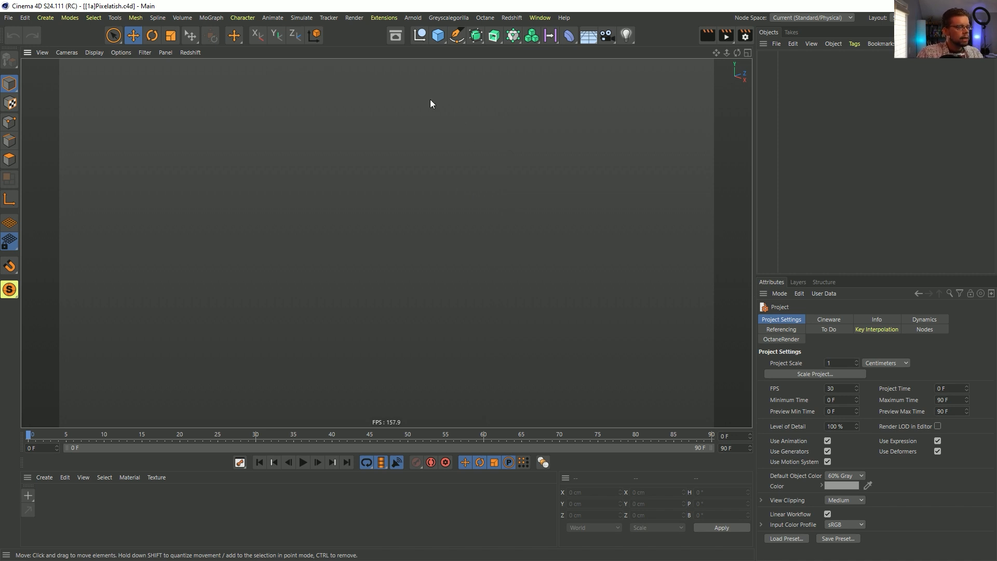
Step: Add a Plane primitive and set its width to 1600 cm and its height to 900 cm
click(440, 38)
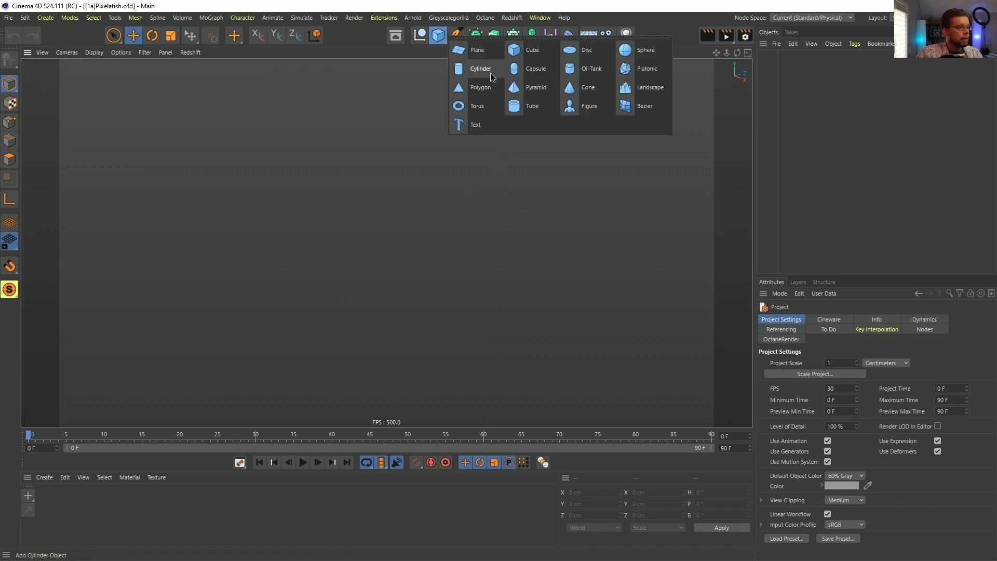
click(472, 52)
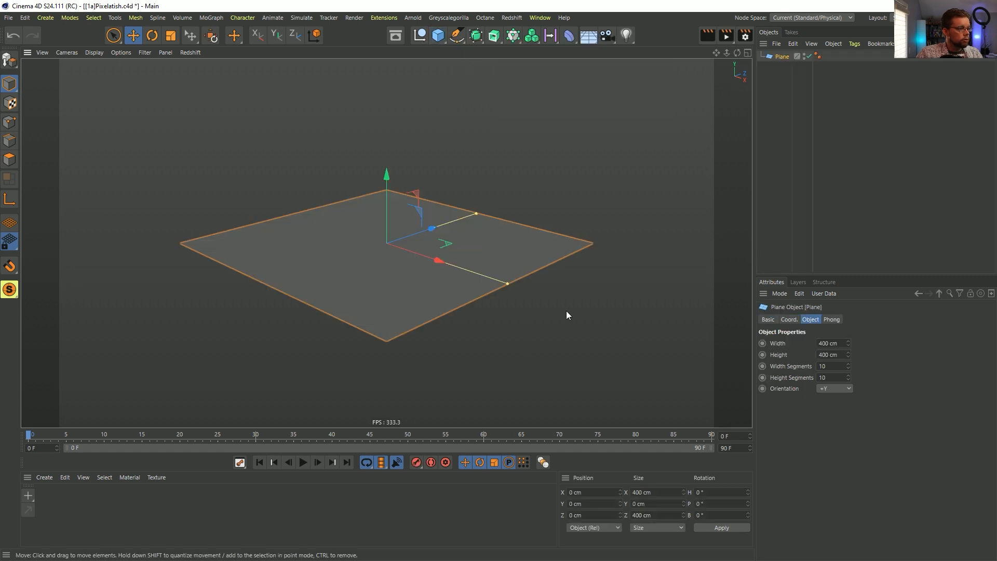
alt+drag(381, 256, 470, 346)
drag(838, 343, 742, 342)
text(1)
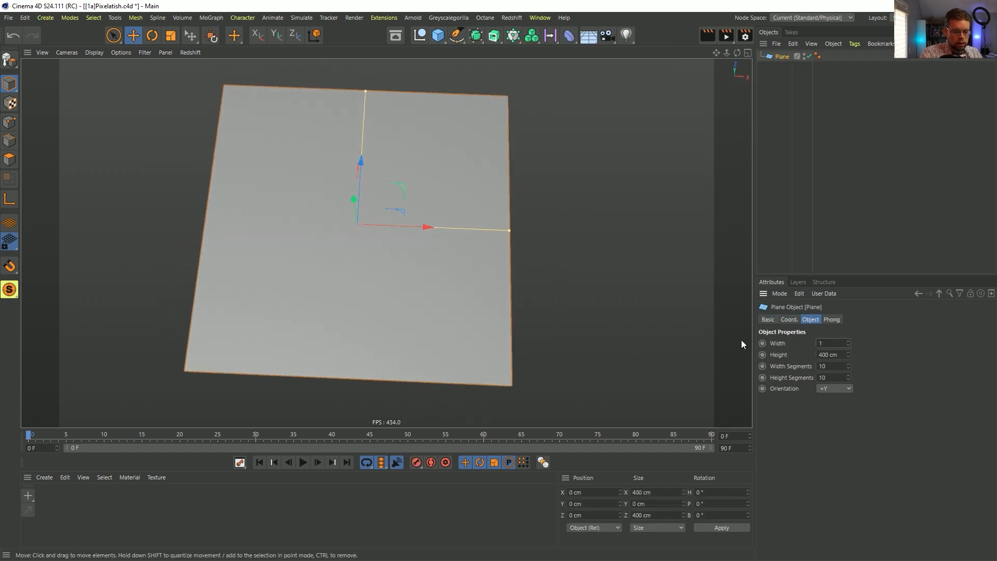
text(600)
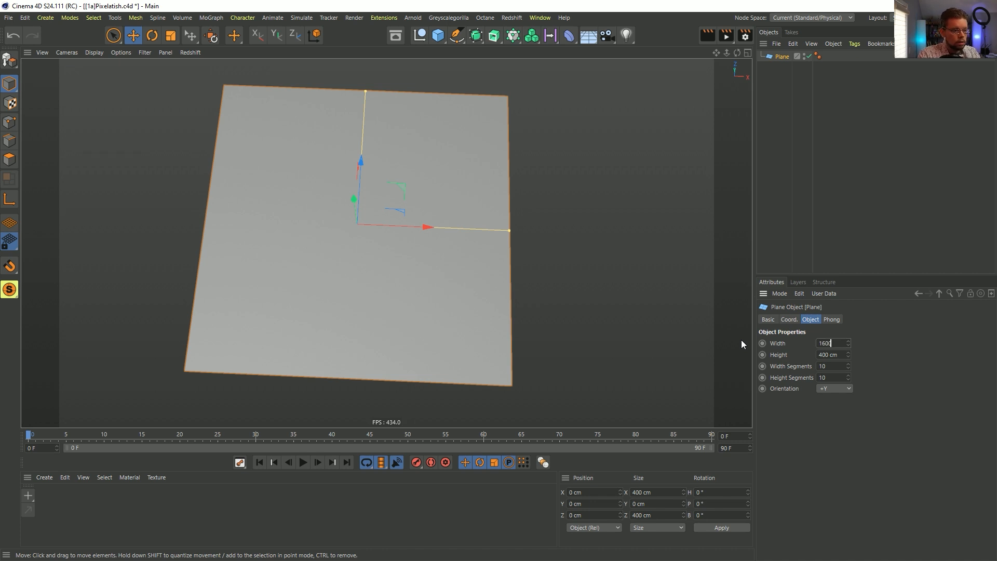
key(Tab)
key(Tab)
double_click(832, 355)
text(900)
key(Return)
key(Tab)
Step: Set the plane's width segments to 16 and its height segments to 9 for square polygons
scroll(575, 272, down, 3)
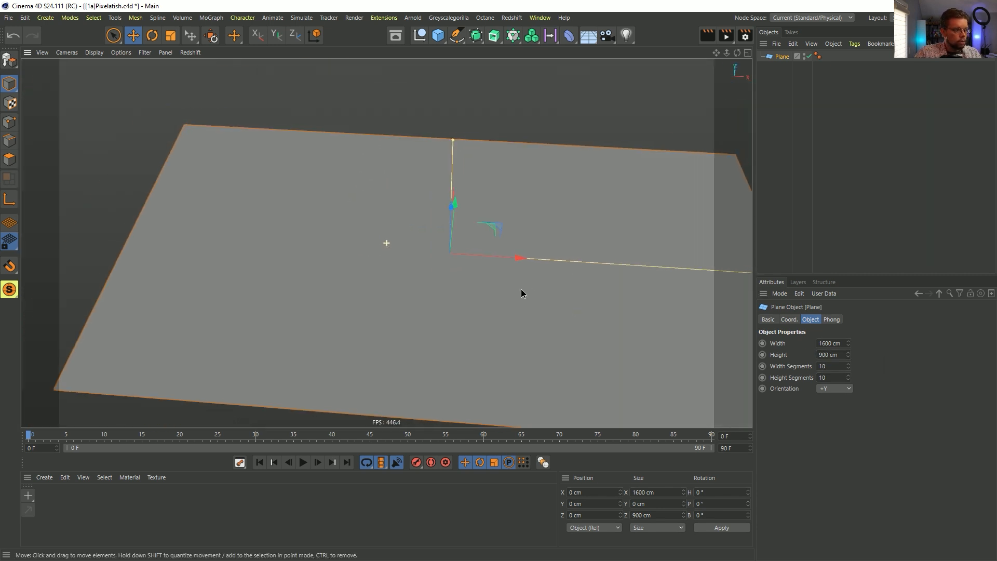
double_click(831, 366)
text(16)
key(Return)
text(9)
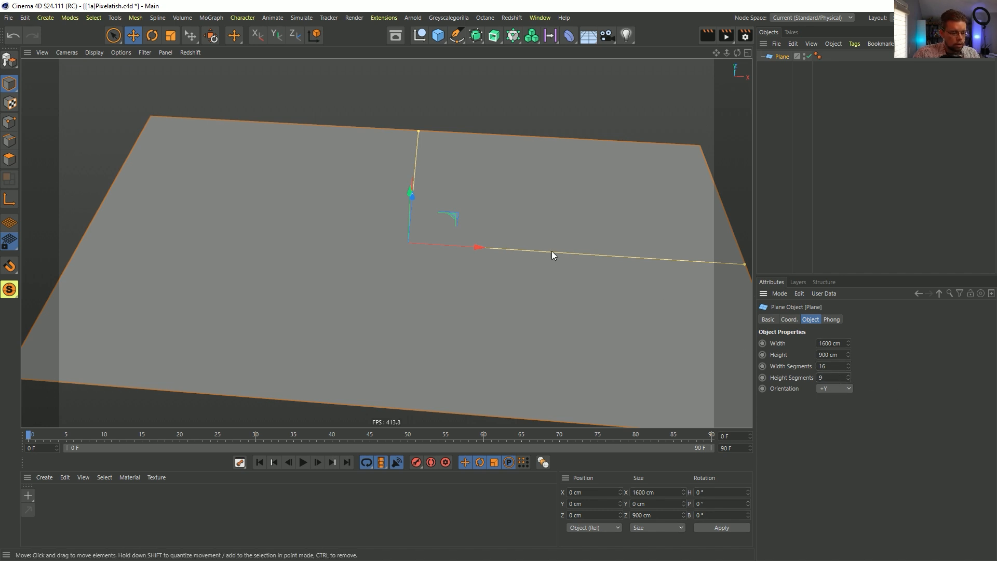
key(Return)
alt+drag(496, 234, 486, 287)
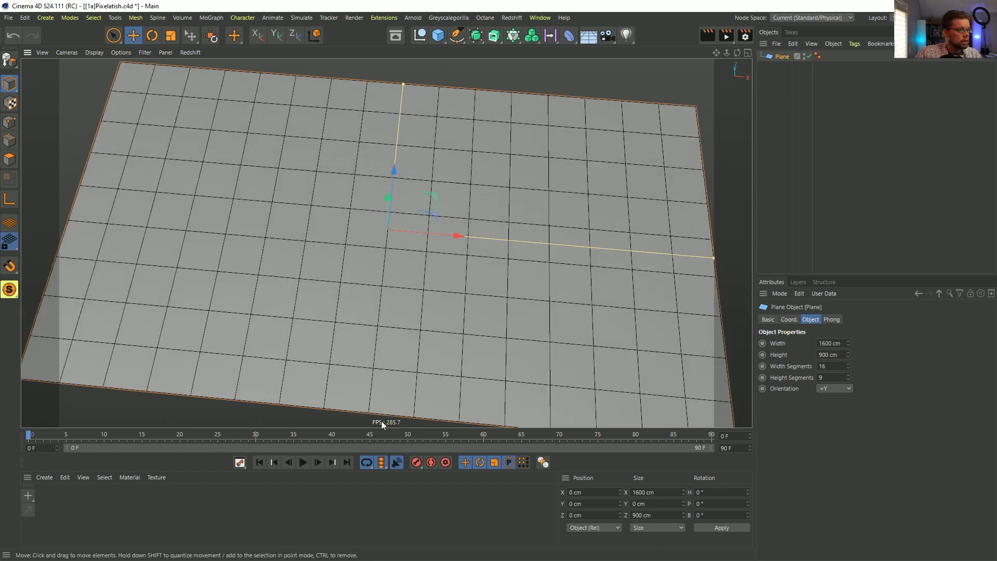
Step: Add an Explosion deformer as a child of the plane
click(55, 500)
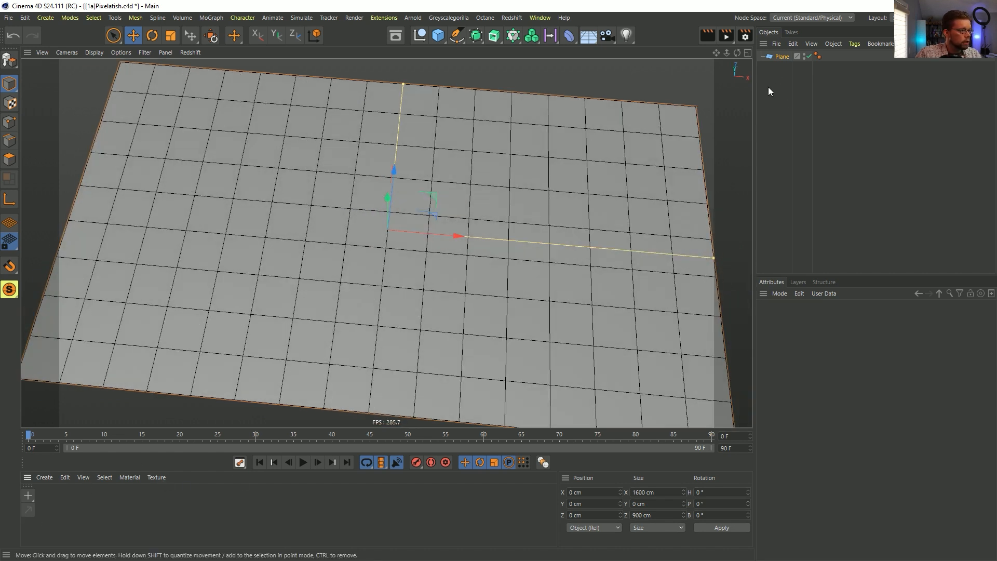
click(775, 56)
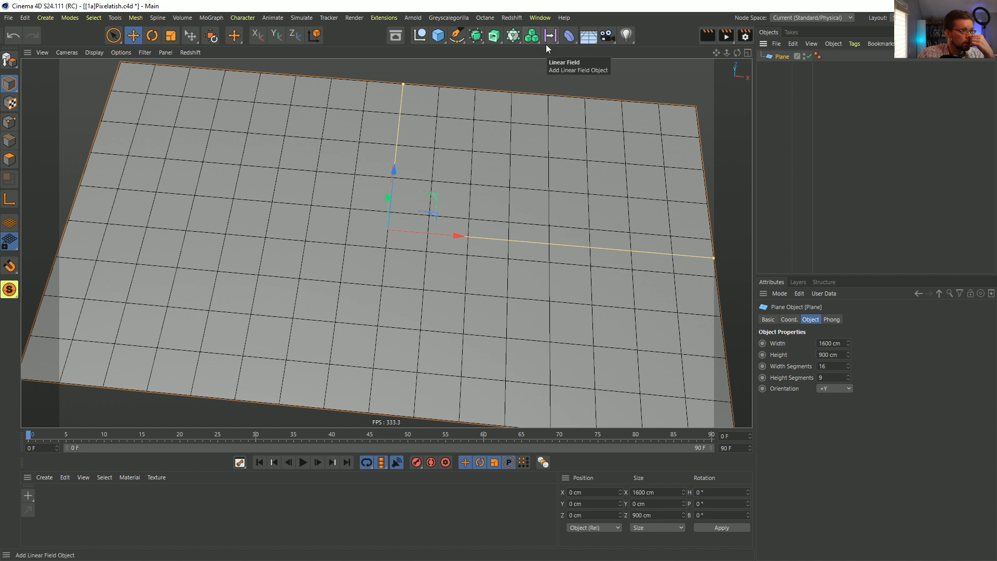
click(571, 37)
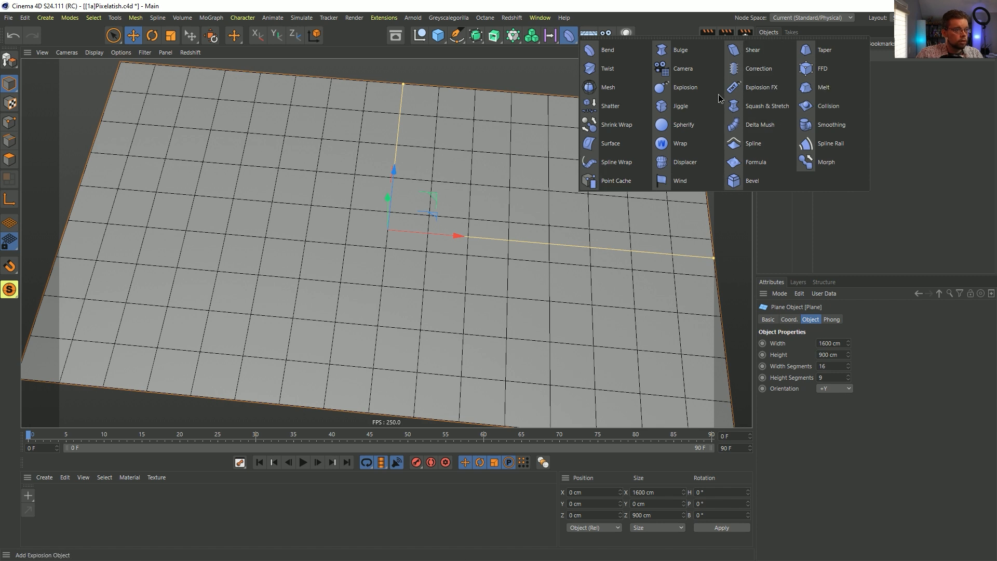
click(681, 88)
drag(779, 67, 781, 68)
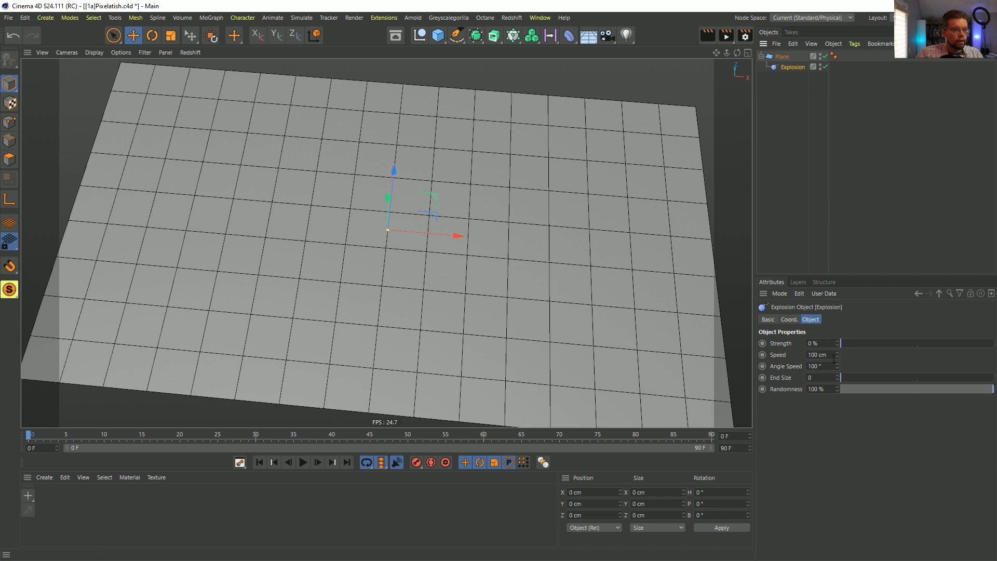
Step: Set the Explosion deformer's strength to 1 %, and its speed, angle speed and randomness to 0
mouse_move(846, 344)
mouse_down()
mouse_move(870, 324)
mouse_move(862, 338)
mouse_up()
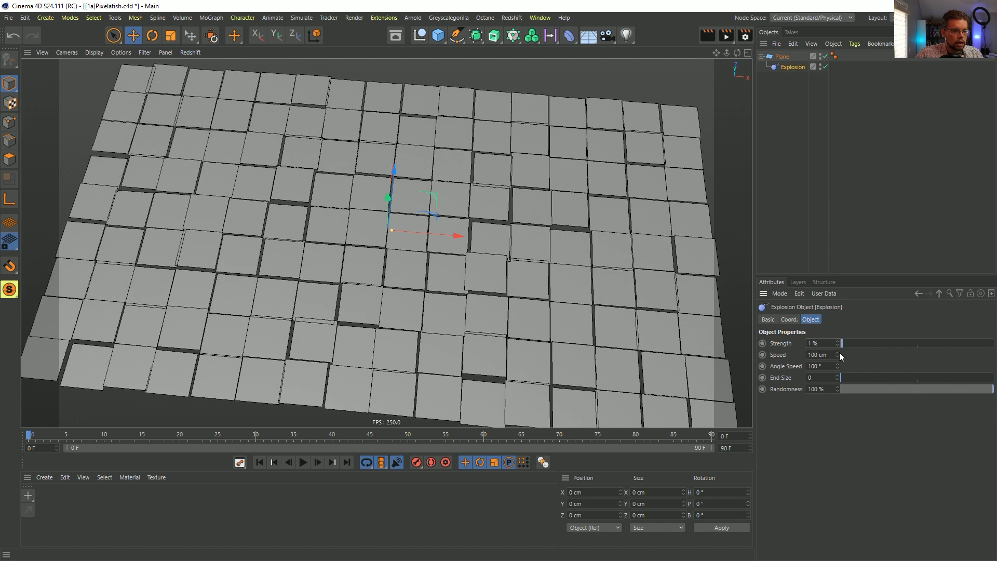
double_click(820, 354)
text(0)
key(Tab)
text(0)
key(Return)
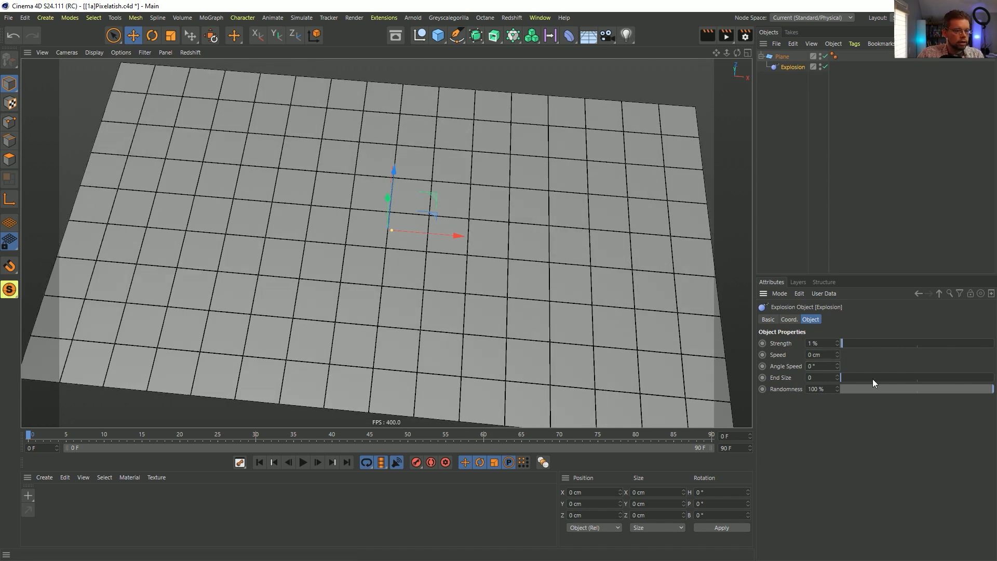
drag(906, 388, 772, 402)
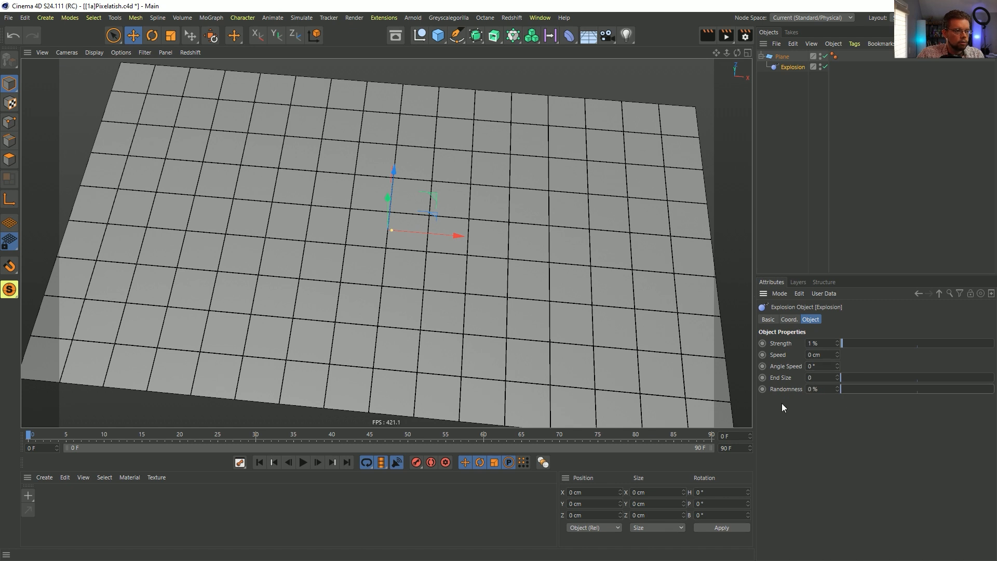
Step: Try an Explosion strength of 0.001 % and delete the deformer from the plane
click(821, 344)
text(.000)
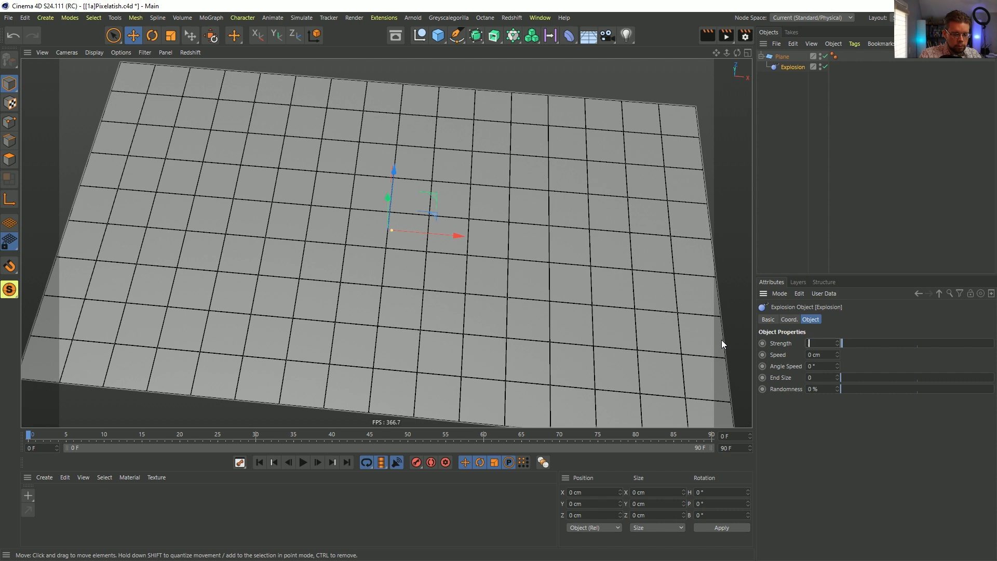
text(1)
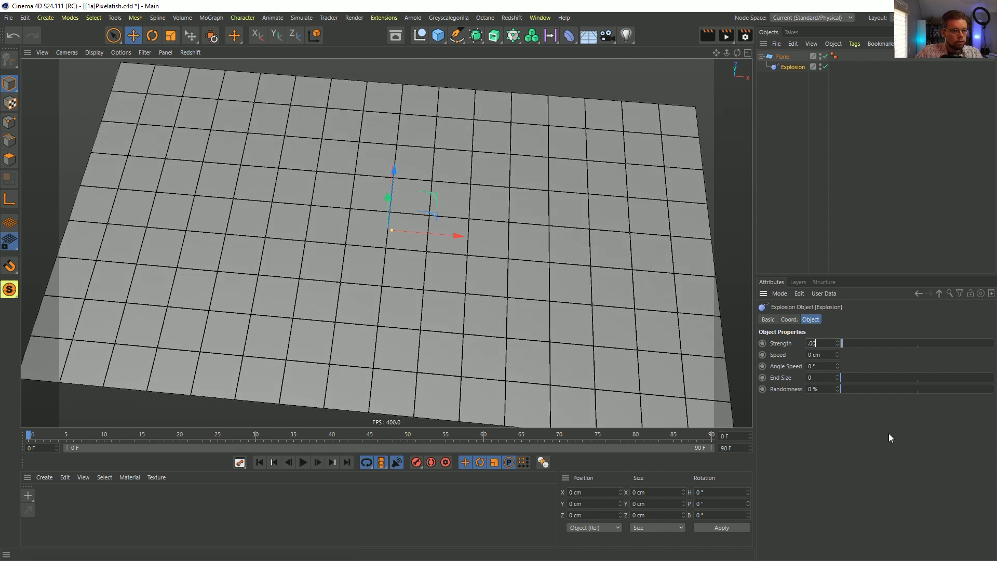
key(Return)
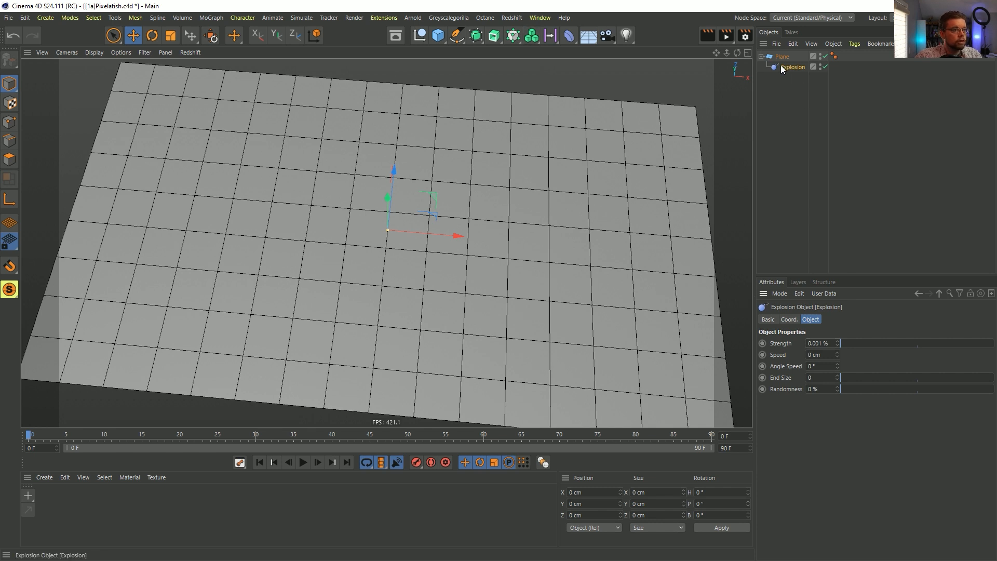
key(Delete)
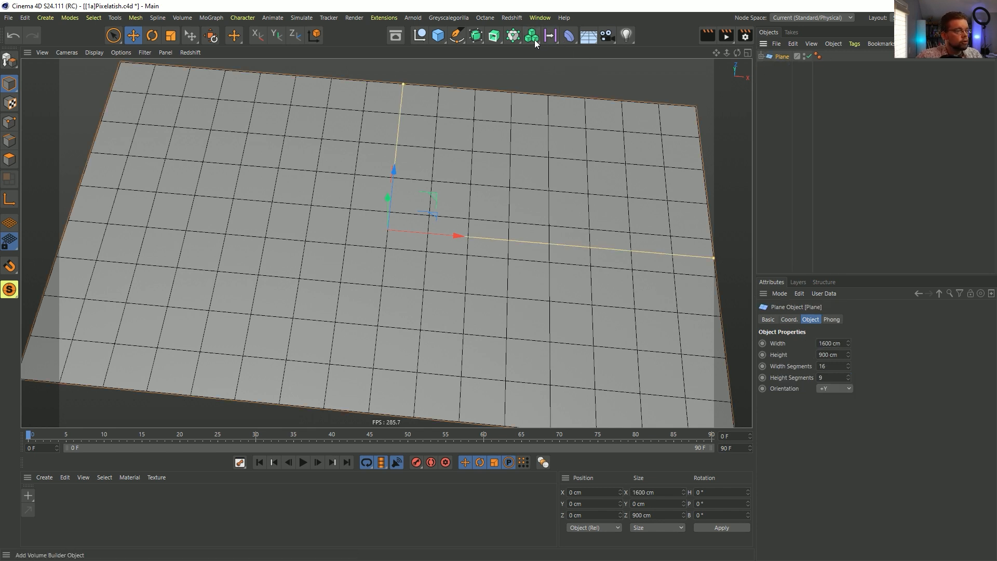
Step: Add a Voronoi Fracture object as the parent of the plane
click(537, 37)
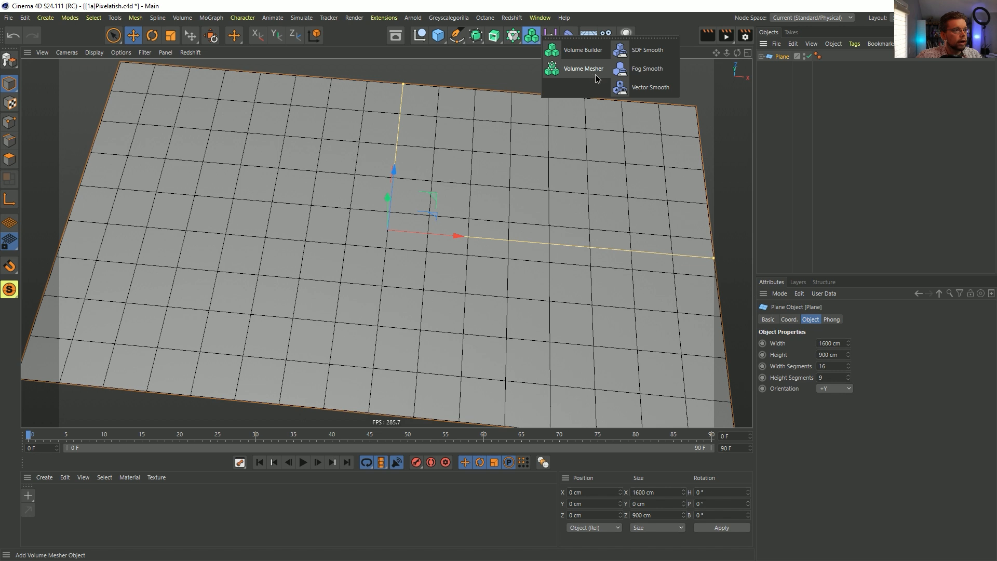
click(513, 35)
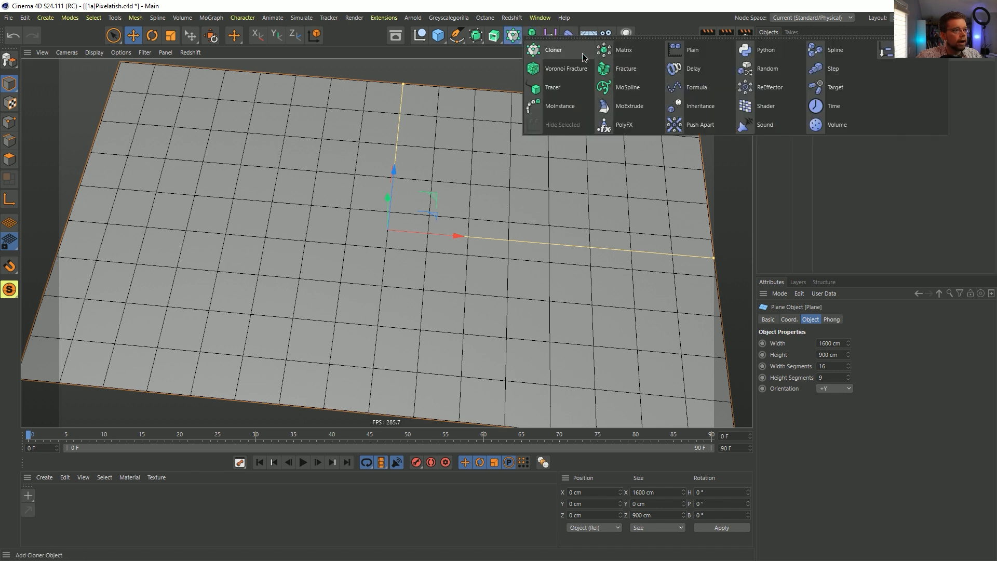
click(557, 70)
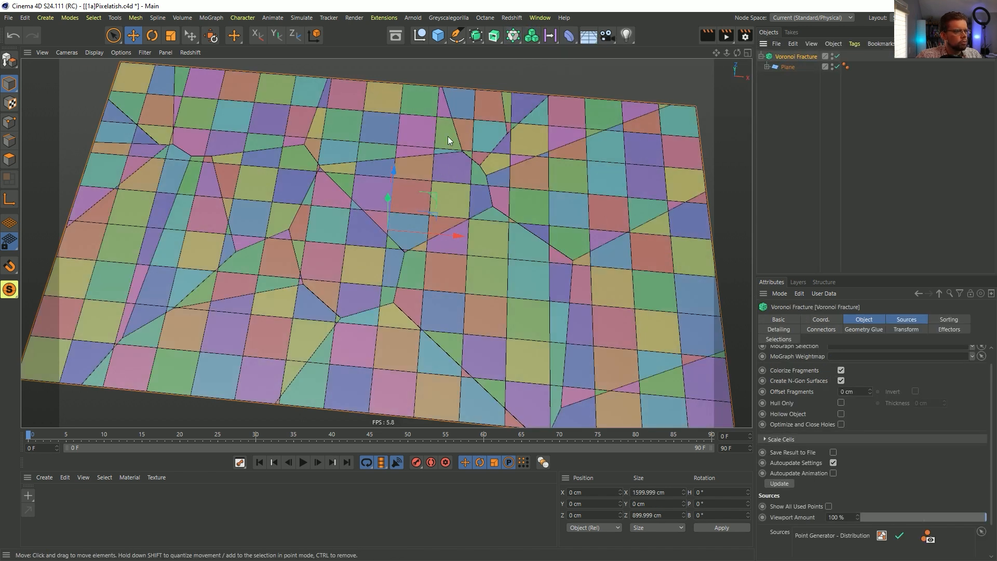
Step: Delete the Point Generator distribution source from the Voronoi Fracture so it splits only along the plane's segments
click(909, 319)
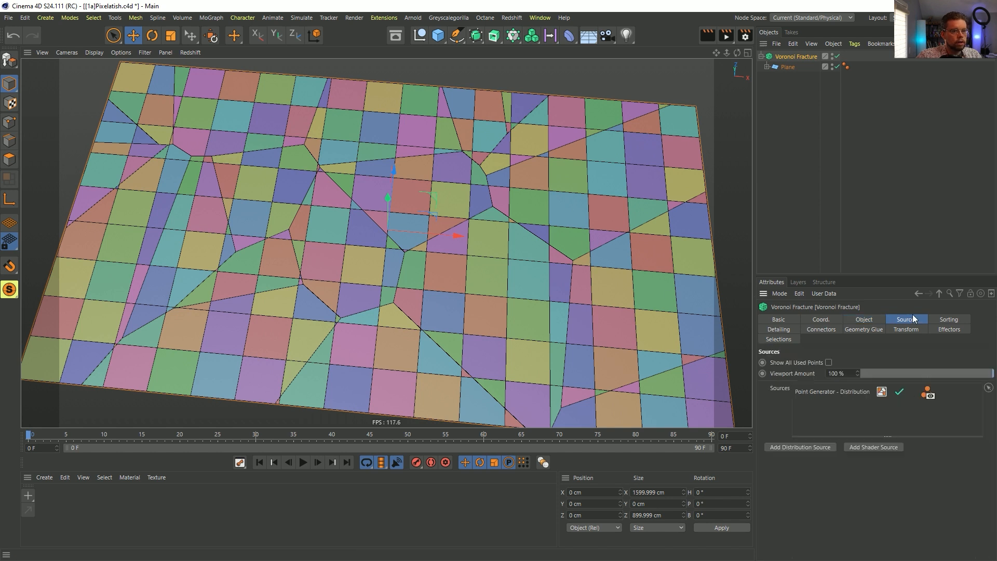
click(849, 391)
key(Delete)
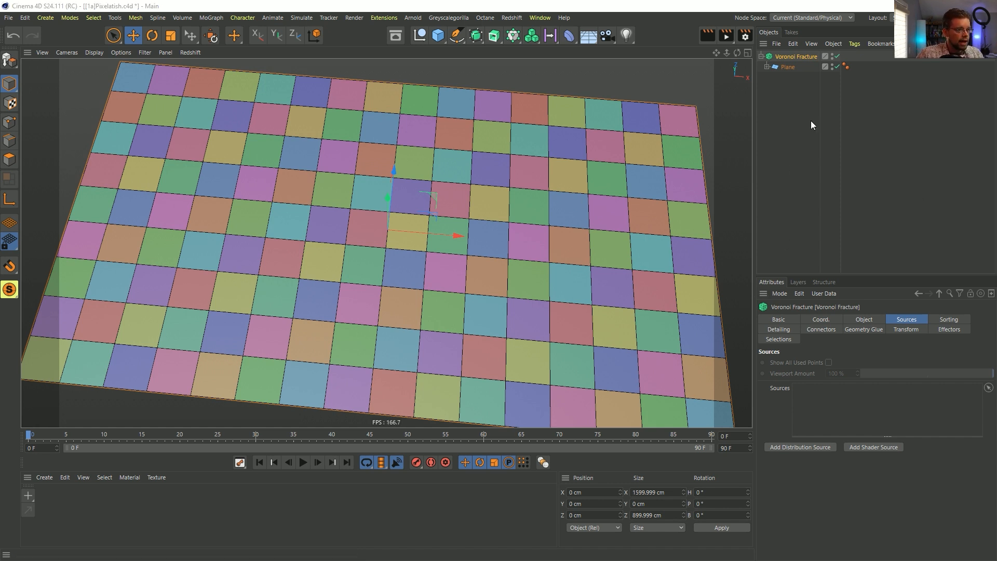
Step: Add a Plain effector with the Voronoi Fracture selected, and disable the effector's Position transform
click(950, 330)
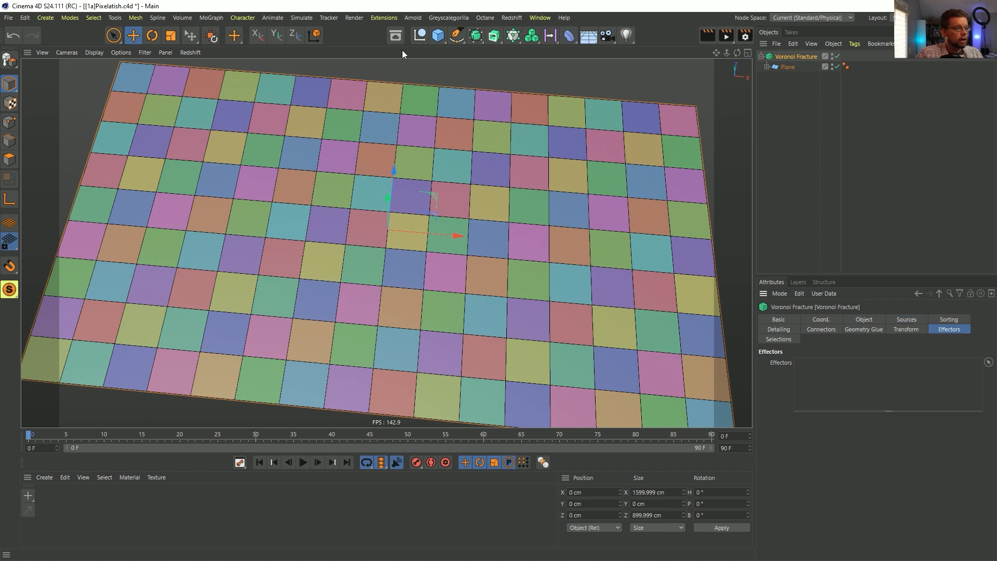
click(513, 35)
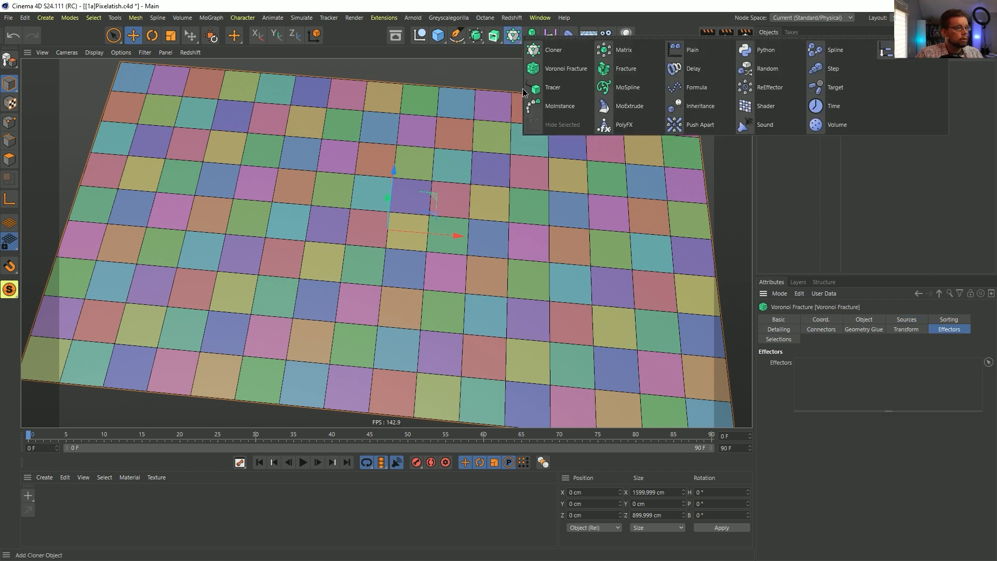
click(681, 51)
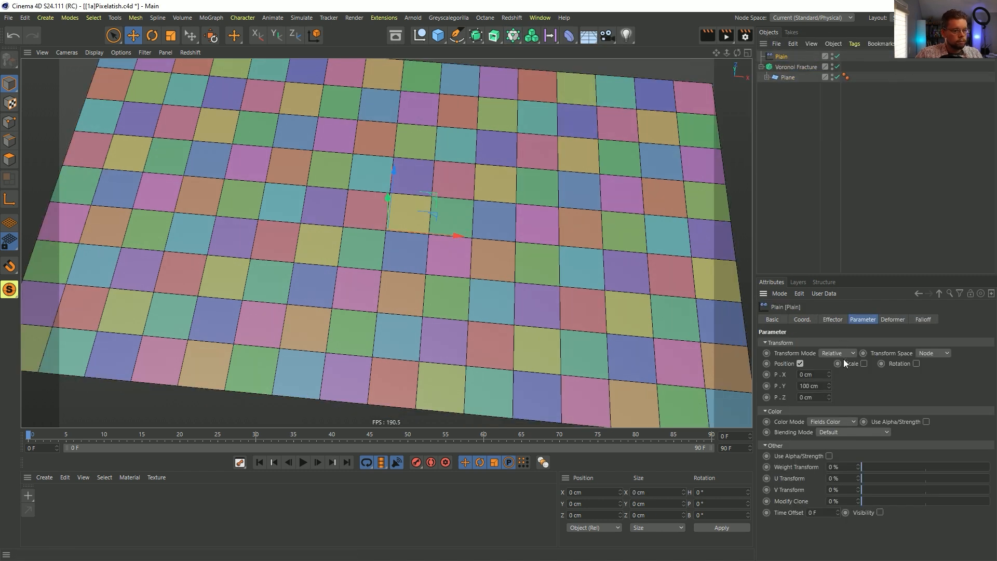
click(801, 363)
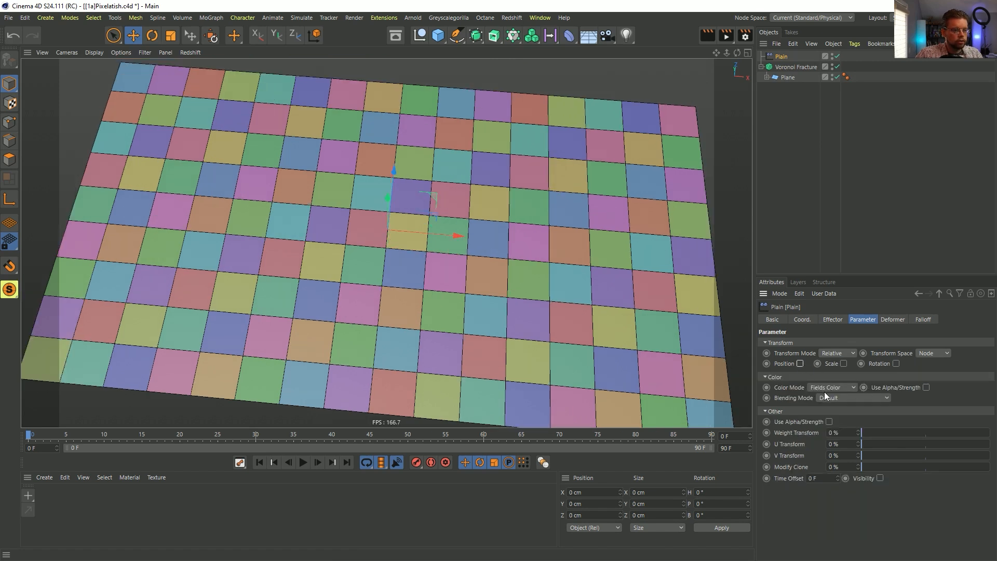
Step: Add a Shader Field to the Plain effector's falloff, making it affect color instead of value
click(918, 320)
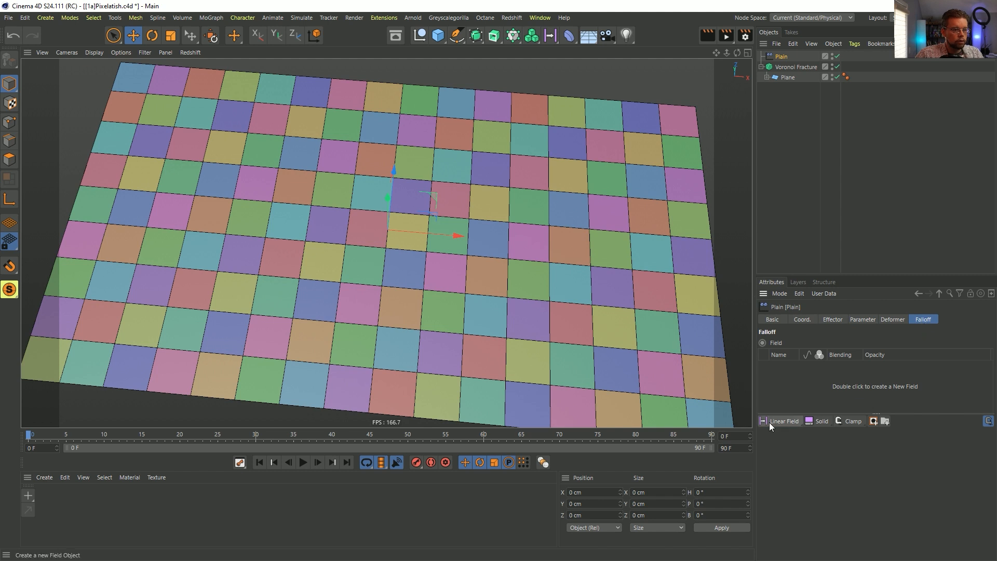
click(787, 422)
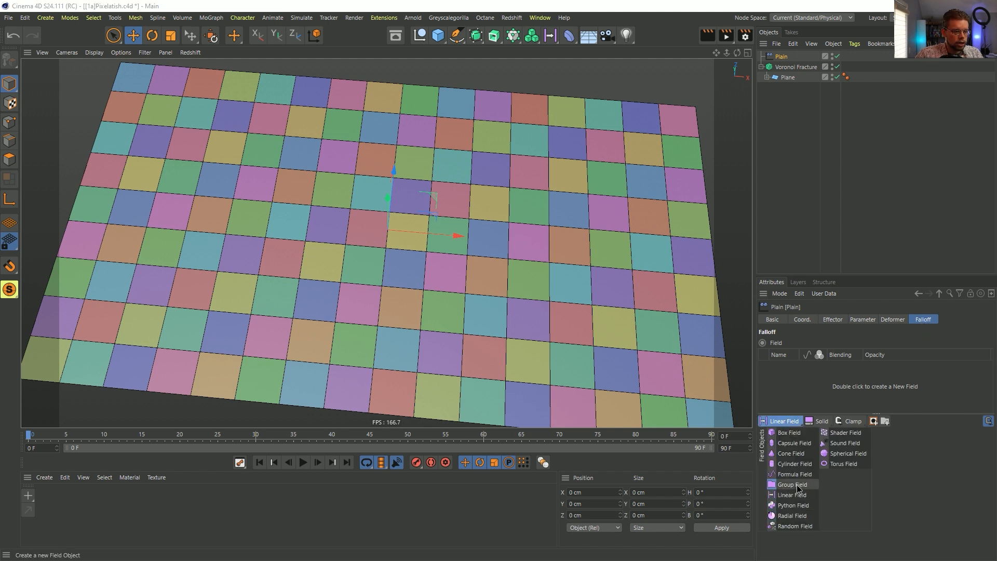
click(847, 433)
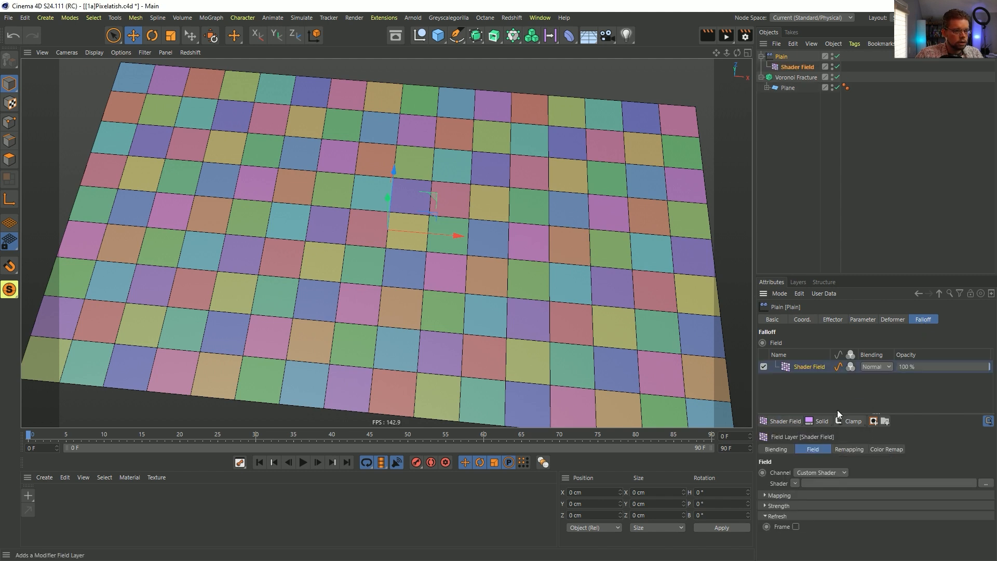
click(850, 366)
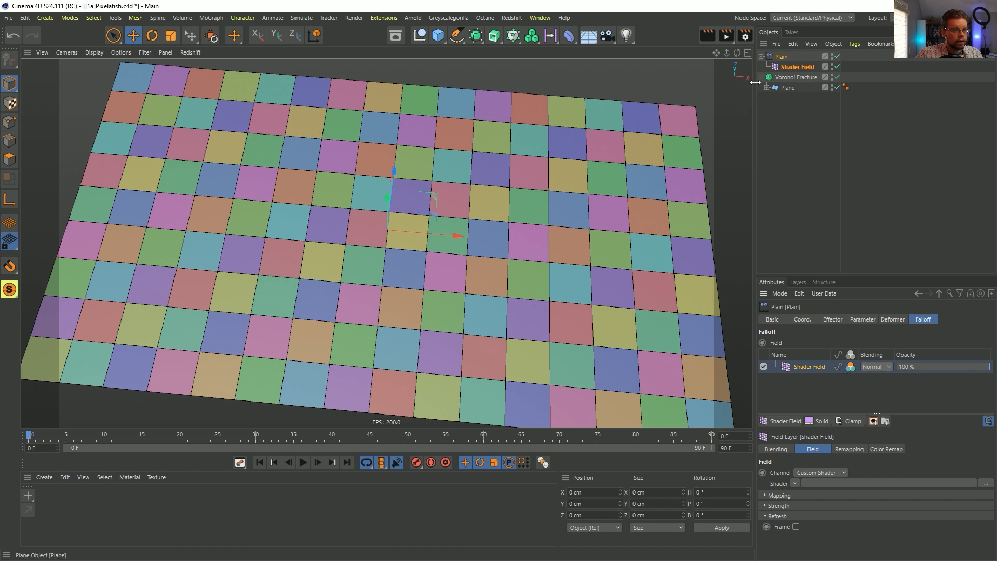
Step: Turn off Colorize Fragments on the Voronoi Fracture object
click(806, 76)
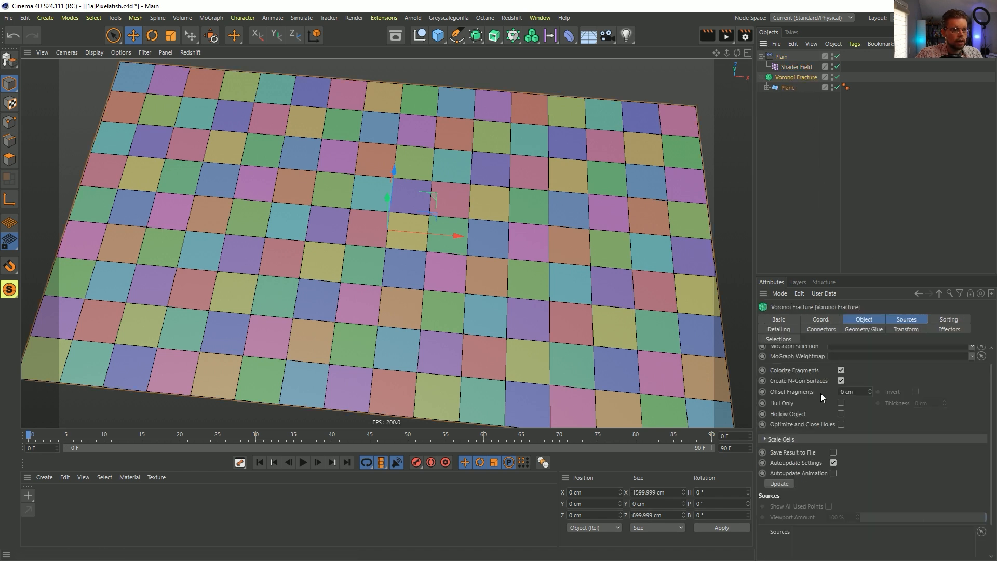
scroll(801, 391, up, 1)
click(842, 386)
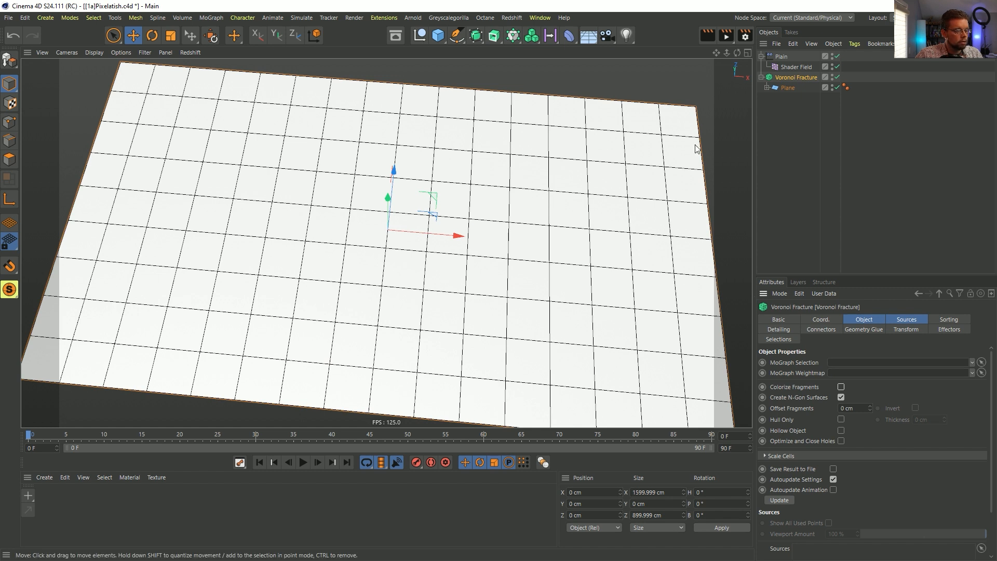
Step: Load the image [2a]LaserScanMars0302.tif from Episode 28's SceneFiles tex folder as the Shader Field's custom shader
click(787, 67)
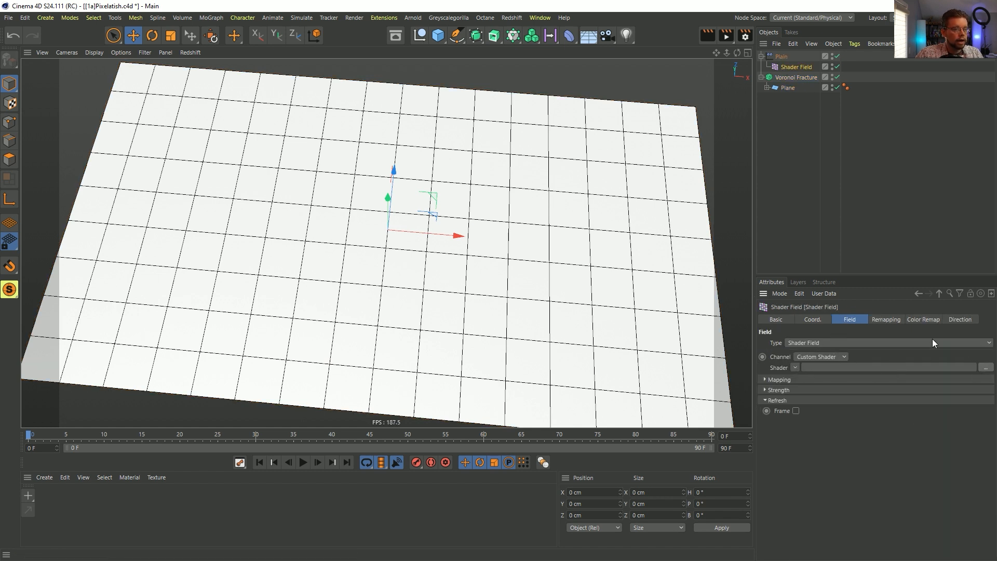
click(986, 368)
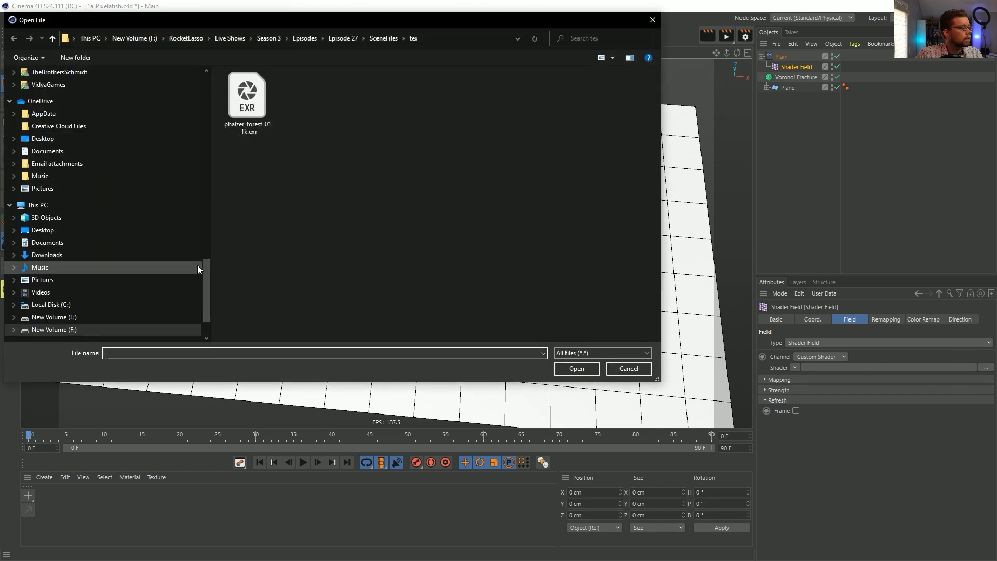
click(205, 78)
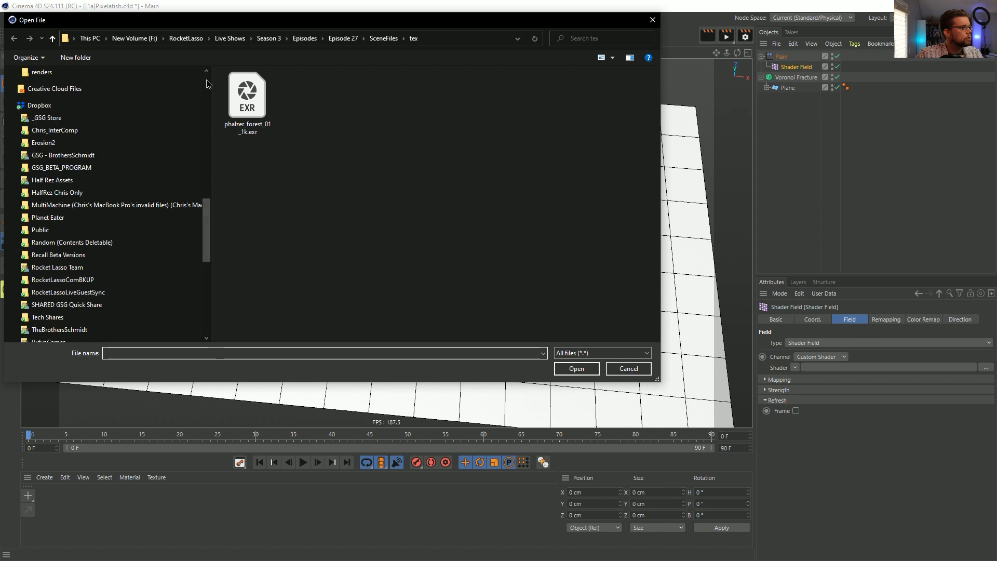
scroll(208, 84, up, 10)
click(113, 92)
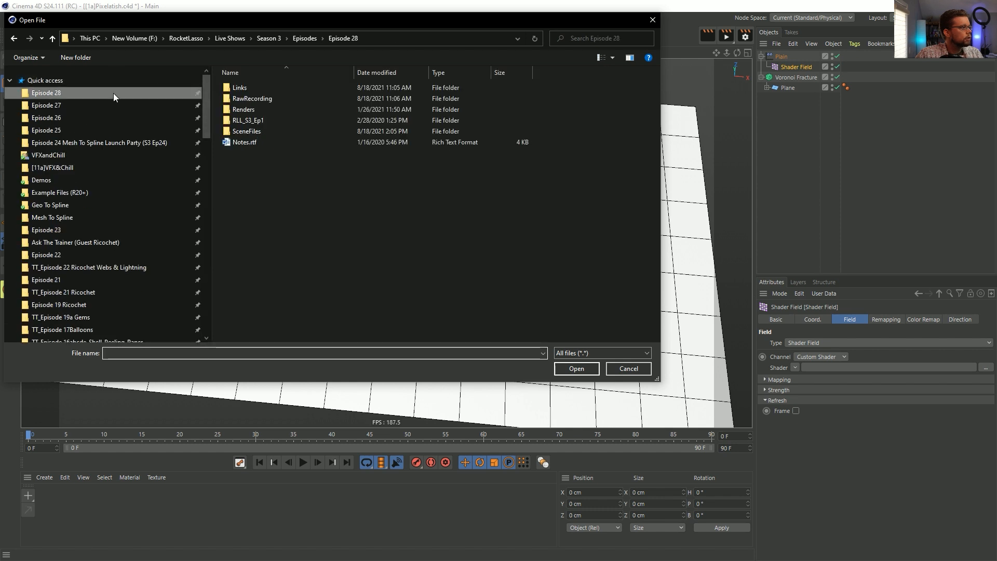
double_click(247, 131)
double_click(247, 89)
click(261, 108)
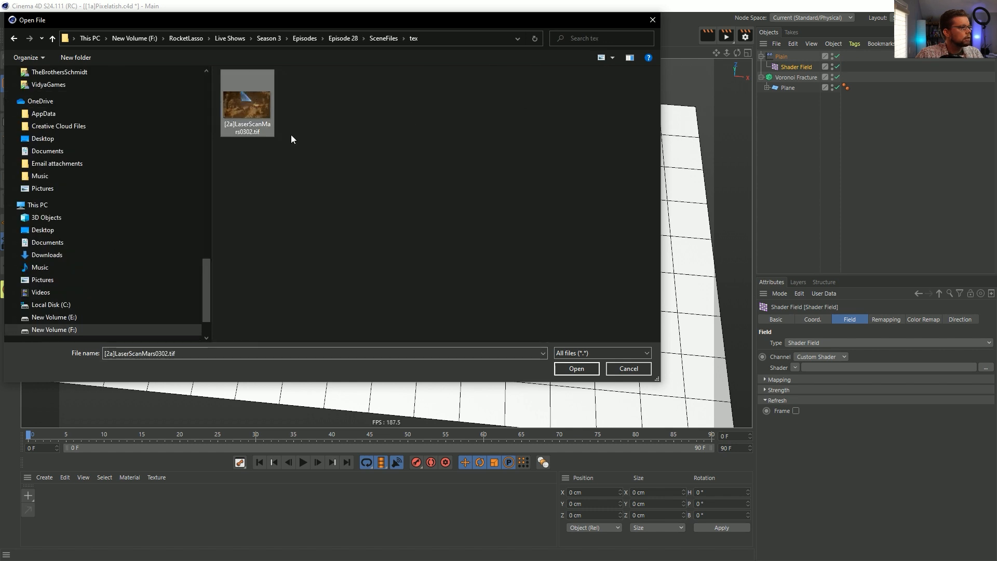
click(587, 369)
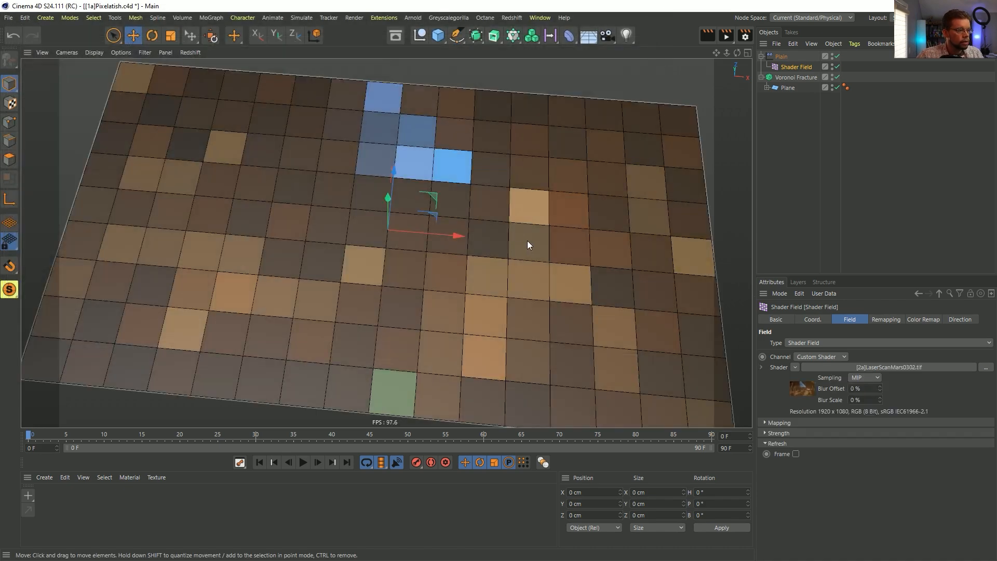
alt+drag(429, 210, 379, 88)
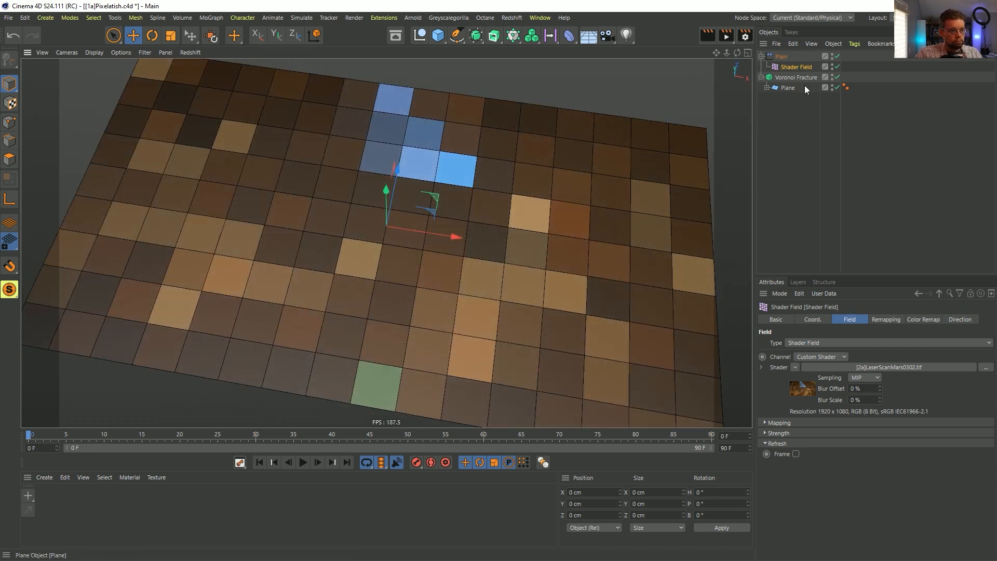
Step: Set the plane's width segments to 32 and height segments to 18
click(789, 88)
click(842, 366)
text(32)
click(843, 377)
key(BackSpace)
text(18)
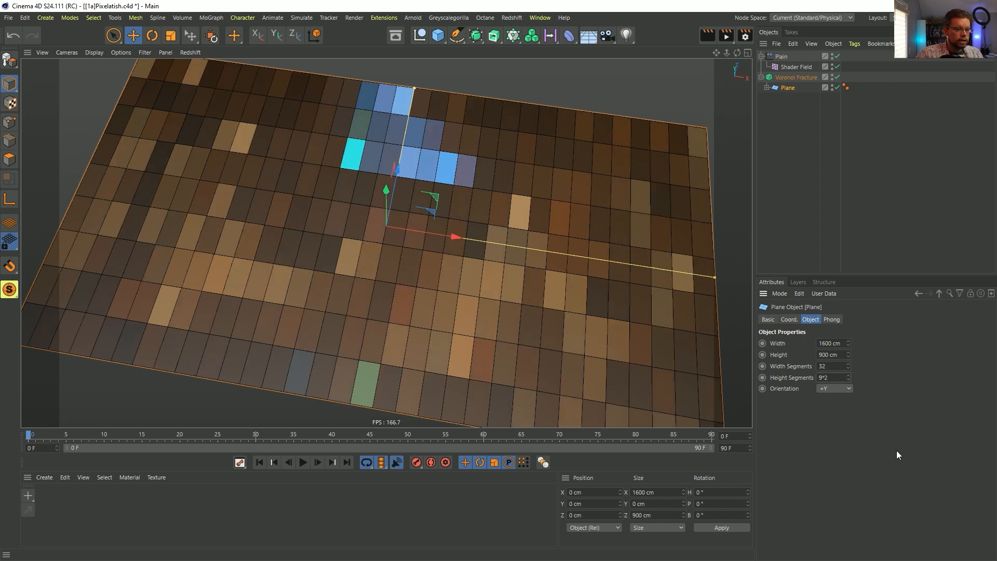
key(Return)
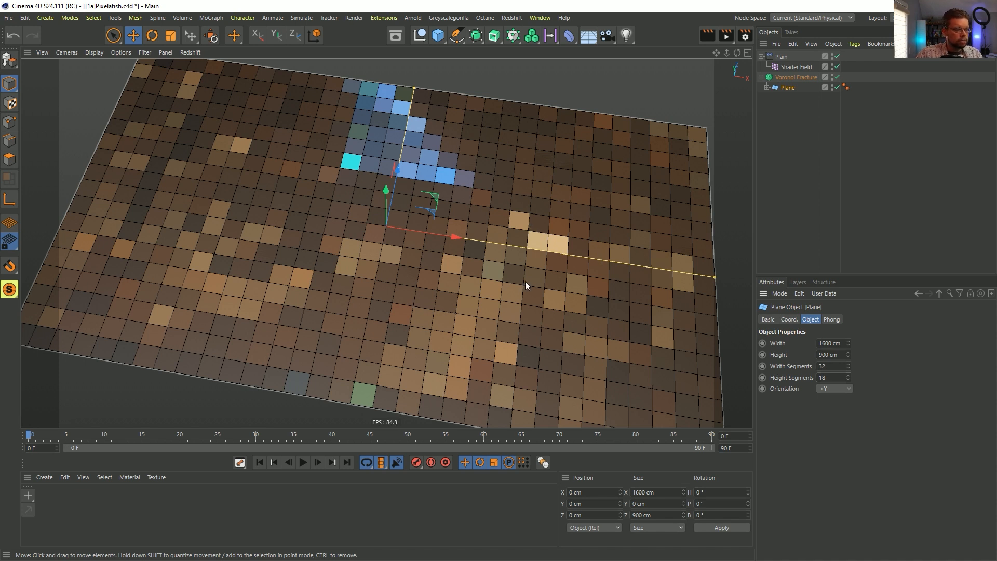
Step: Double the plane's segments to 64 in width and 36 in height
click(829, 368)
text(*2)
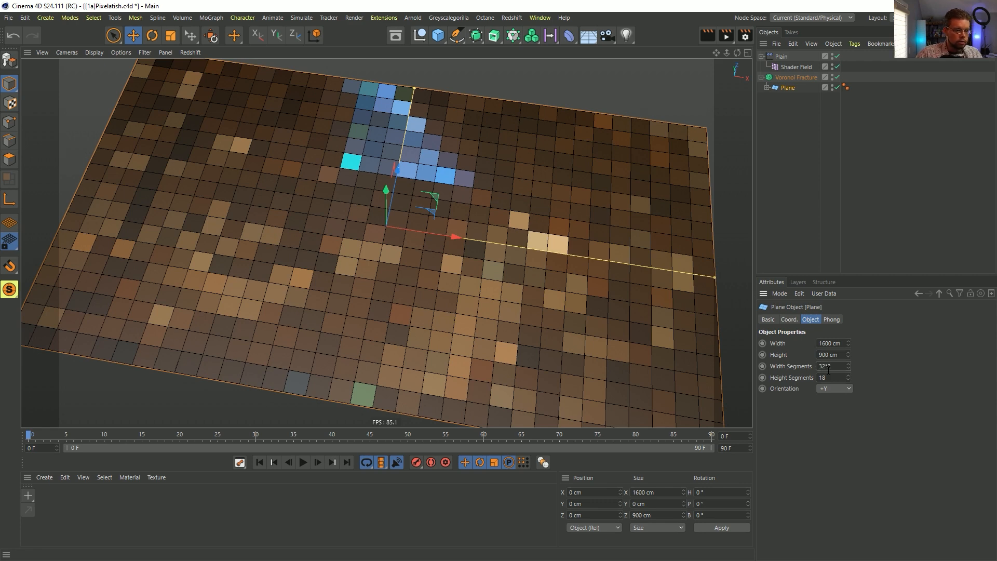
click(834, 376)
text(*2)
key(Return)
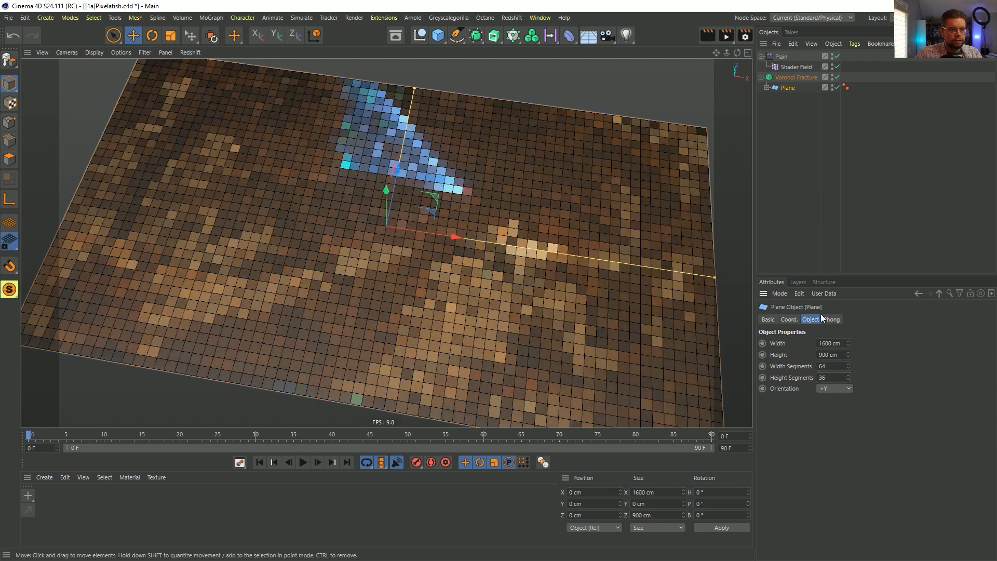
alt+drag(417, 228, 338, 341)
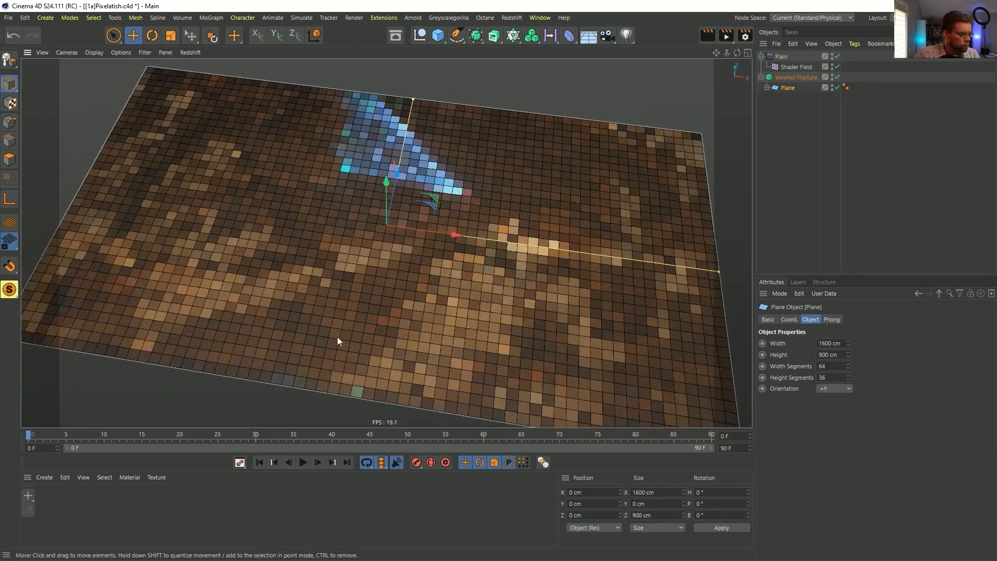
Step: Apply a new material to the Voronoi Fracture with only its Luminance channel enabled
double_click(50, 502)
drag(48, 497, 798, 78)
double_click(48, 497)
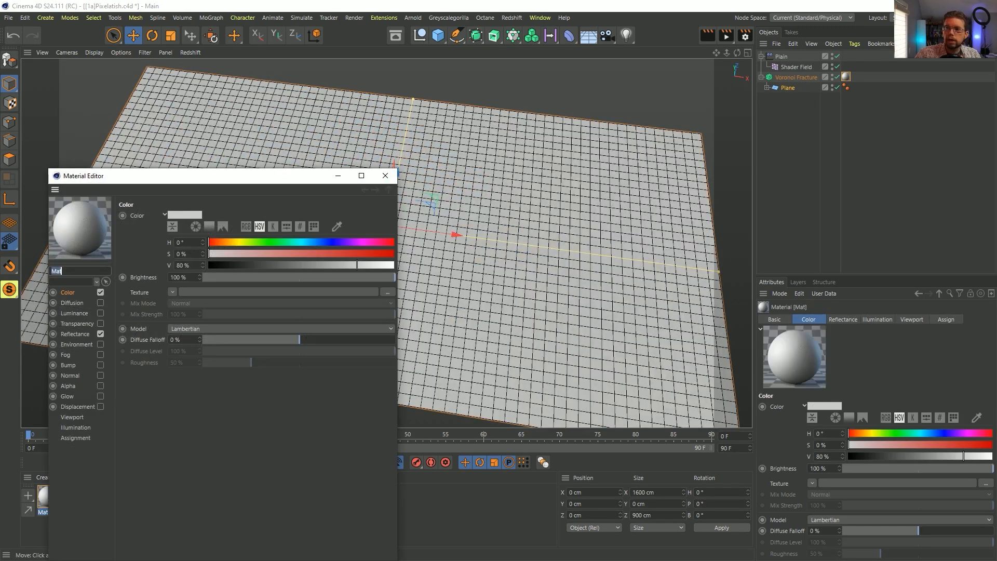
click(100, 292)
click(100, 313)
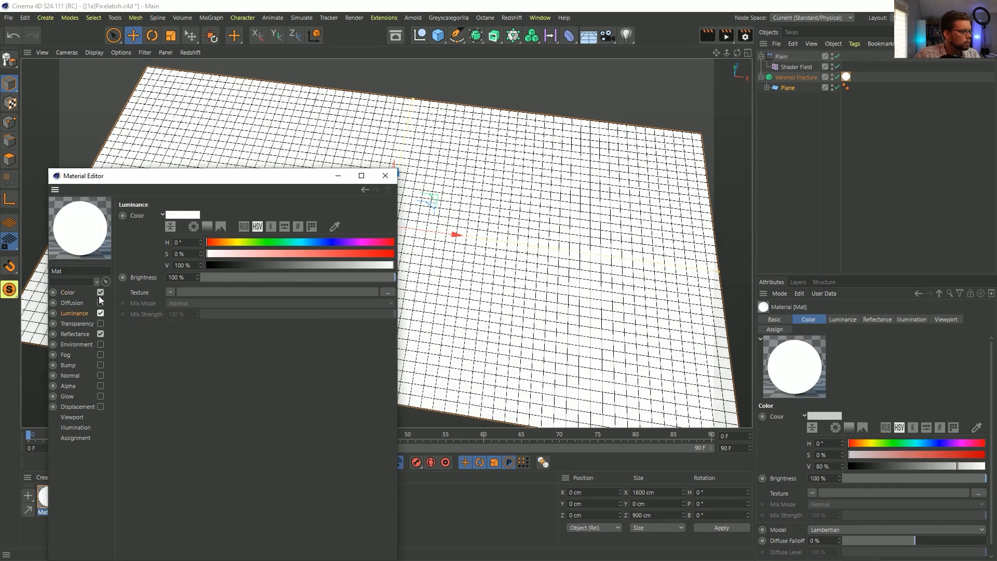
click(102, 334)
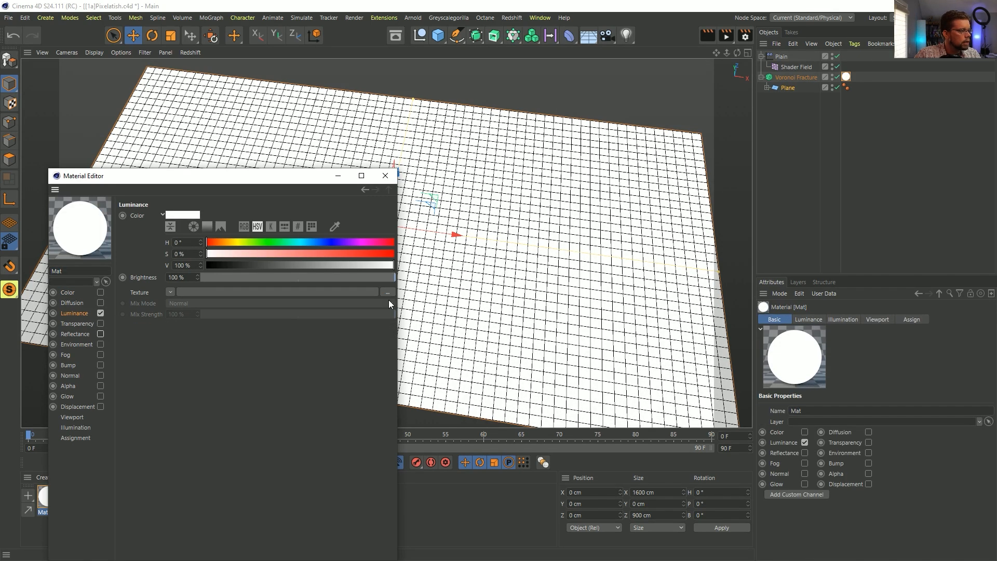
Step: Use the MoGraph Color Shader as the material's luminance texture and close the material editor
click(170, 293)
mouse_move(198, 484)
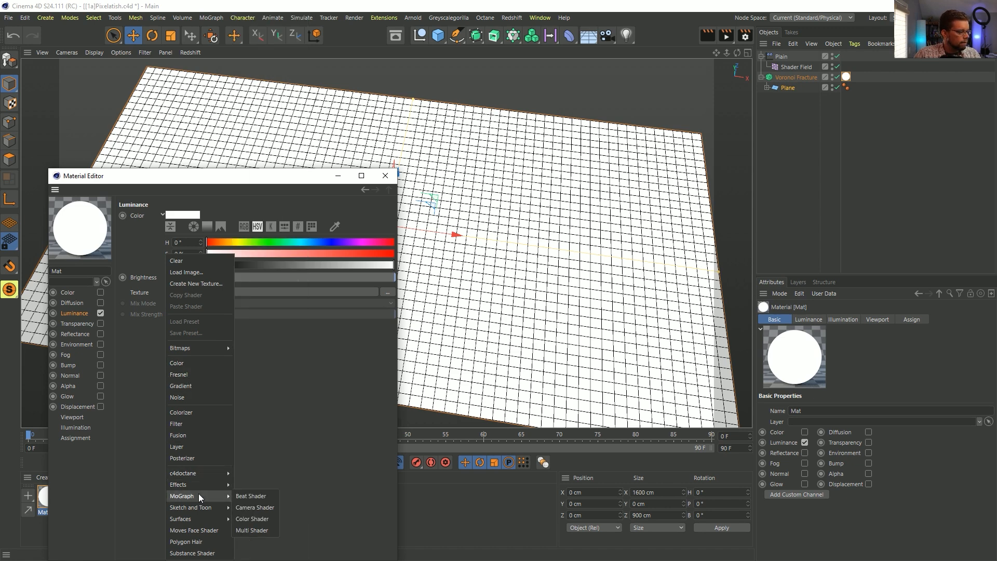
click(261, 520)
click(174, 317)
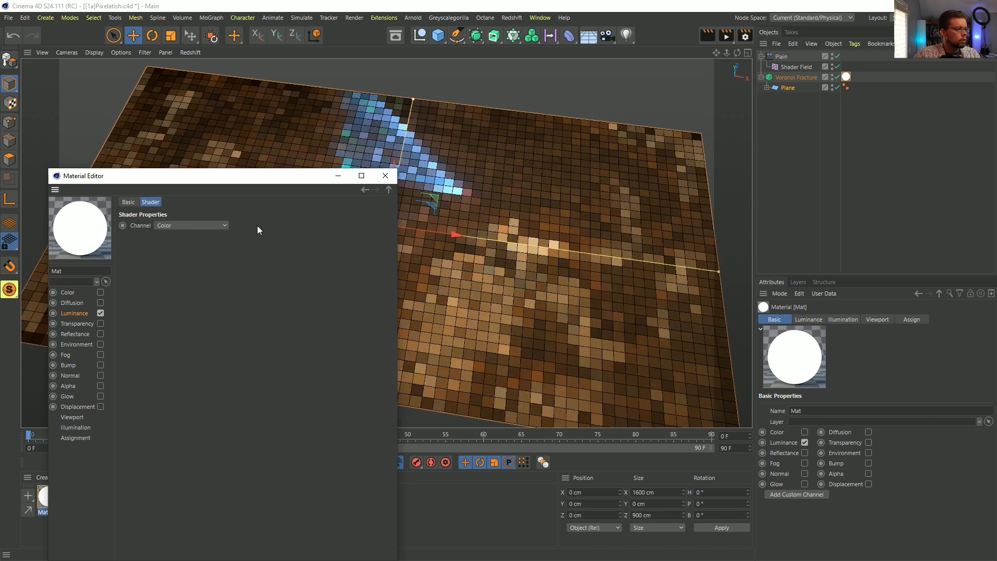
alt+drag(560, 232, 523, 200)
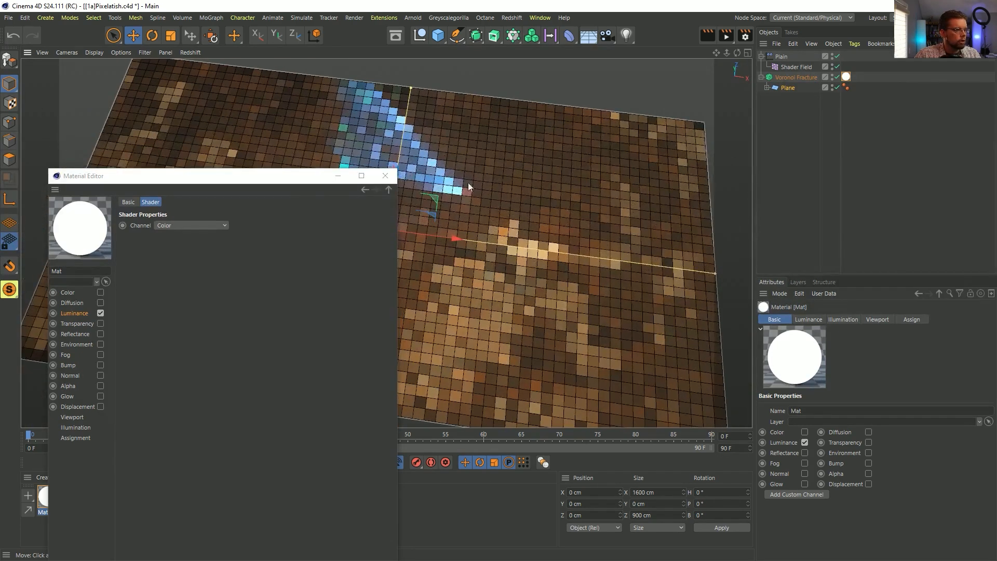
click(387, 177)
Step: Copy the [2a]LaserScanMars0302.tif image shader from the Shader Field
click(800, 77)
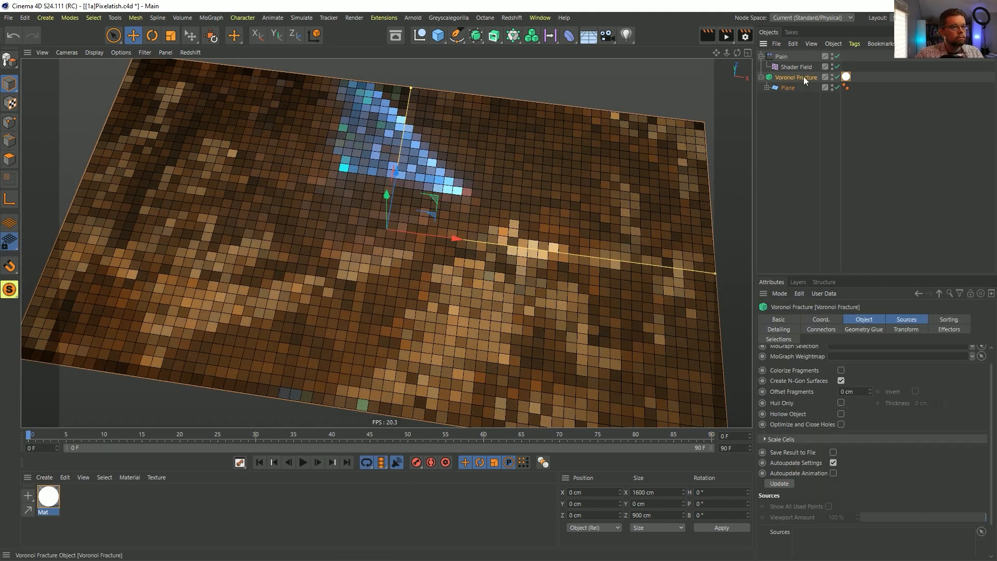
click(800, 67)
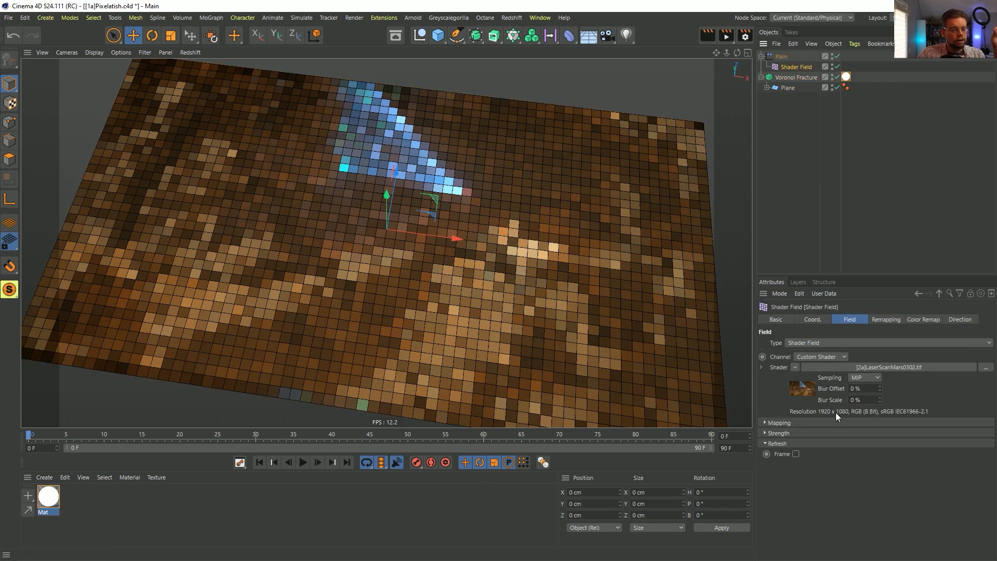
click(795, 368)
right_click(785, 370)
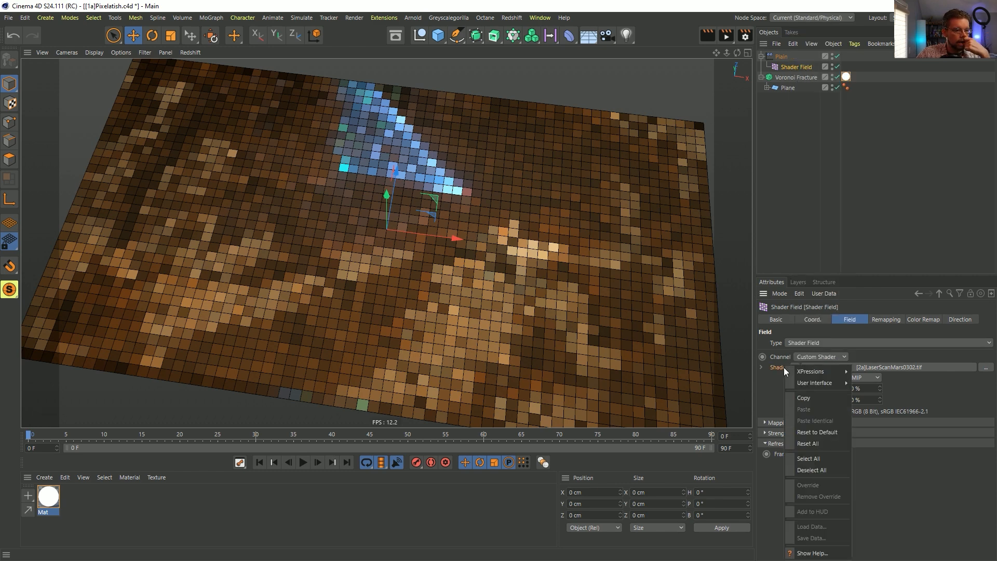
click(806, 396)
click(797, 367)
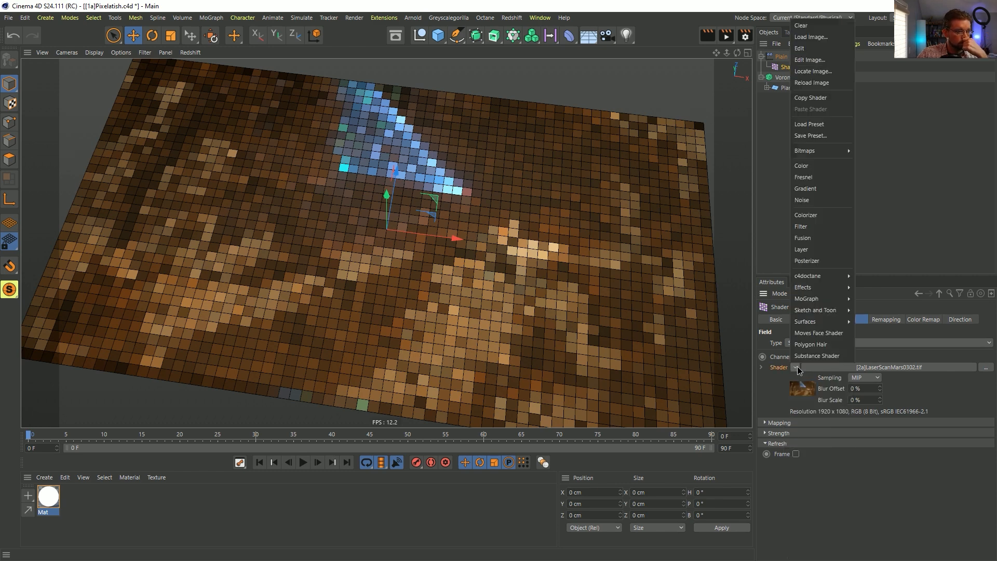
click(811, 98)
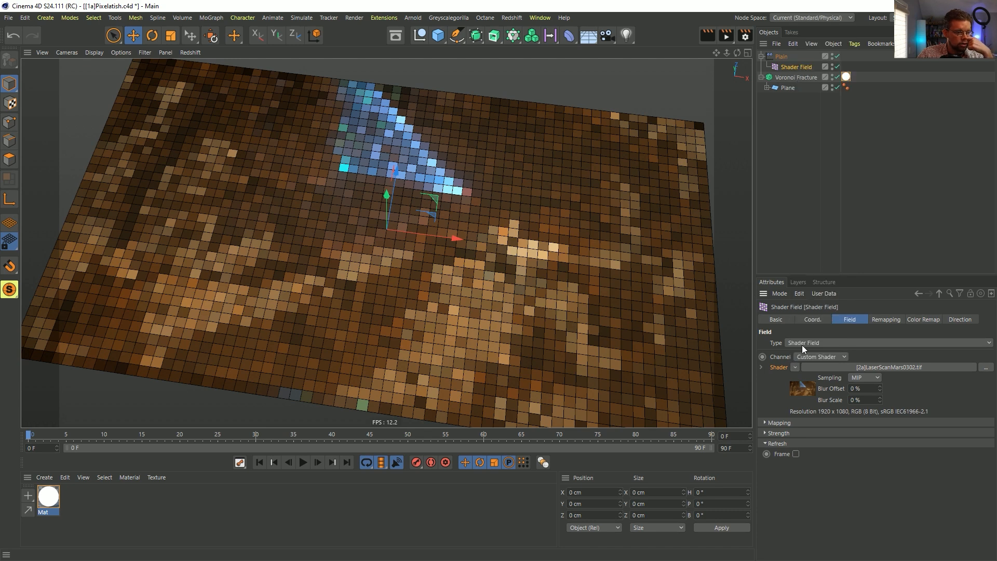
Step: Duplicate the material with the copied [2a]LaserScanMars0302.tif shader pasted as its luminance texture, and apply the duplicate to the Plane
mouse_move(57, 506)
ctrl+mouse_down()
mouse_move(85, 497)
mouse_move(75, 499)
ctrl+mouse_up()
double_click(74, 498)
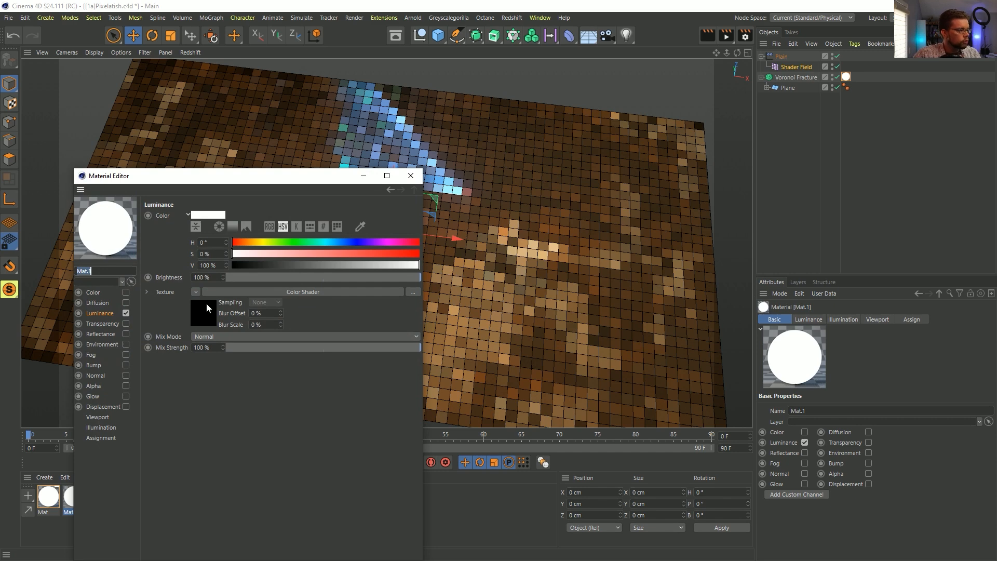
click(196, 292)
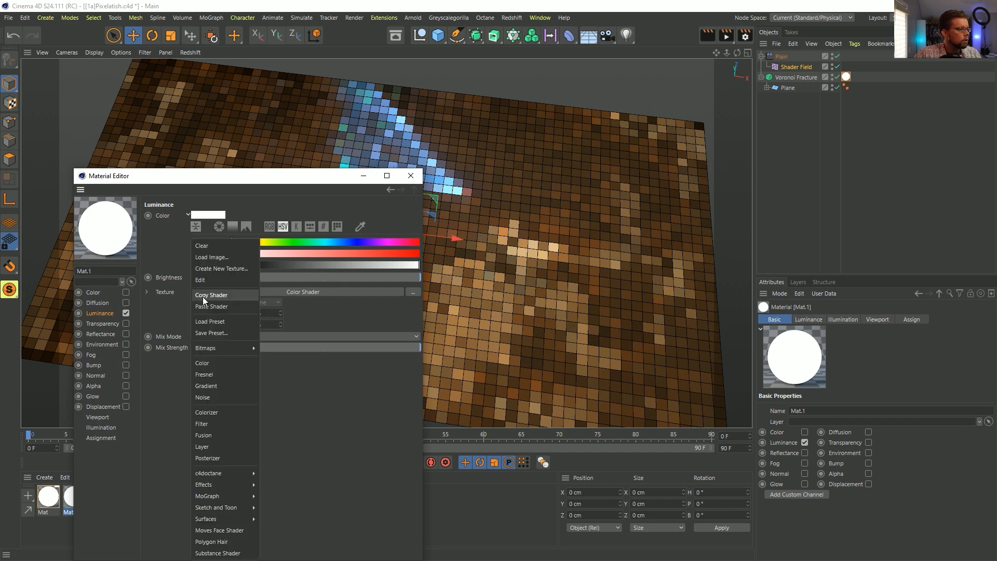
click(210, 307)
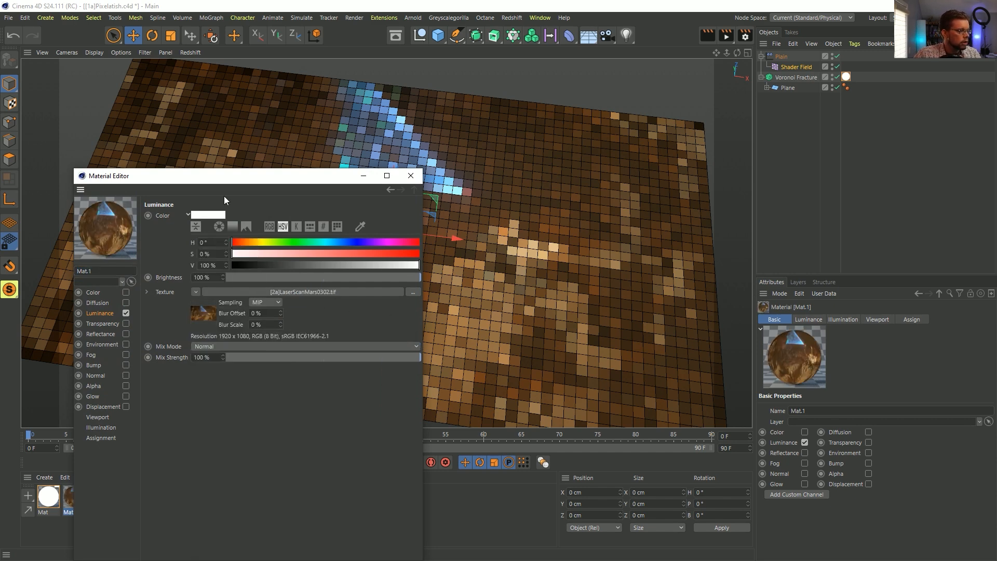
drag(231, 176, 371, 205)
drag(77, 497, 790, 92)
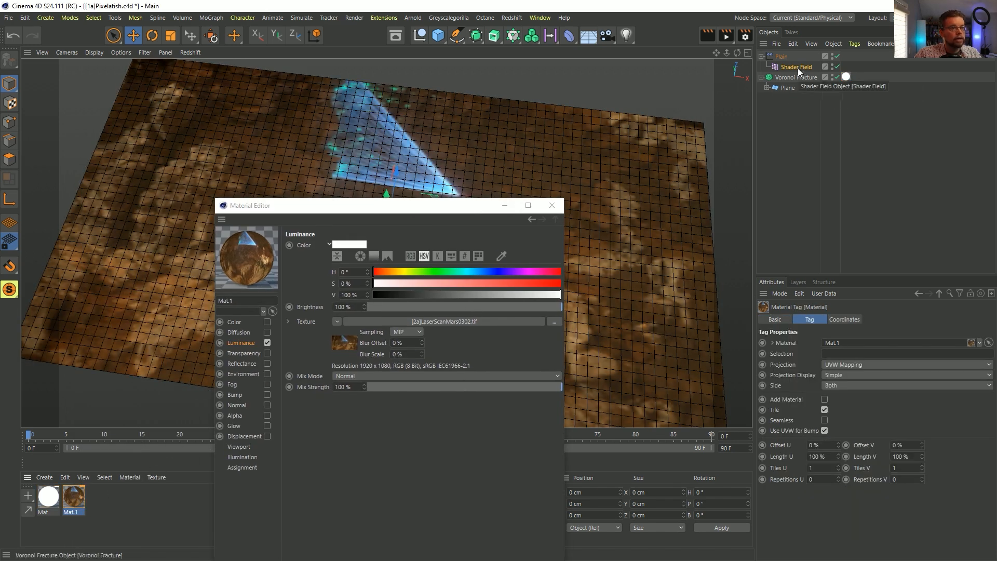
click(792, 67)
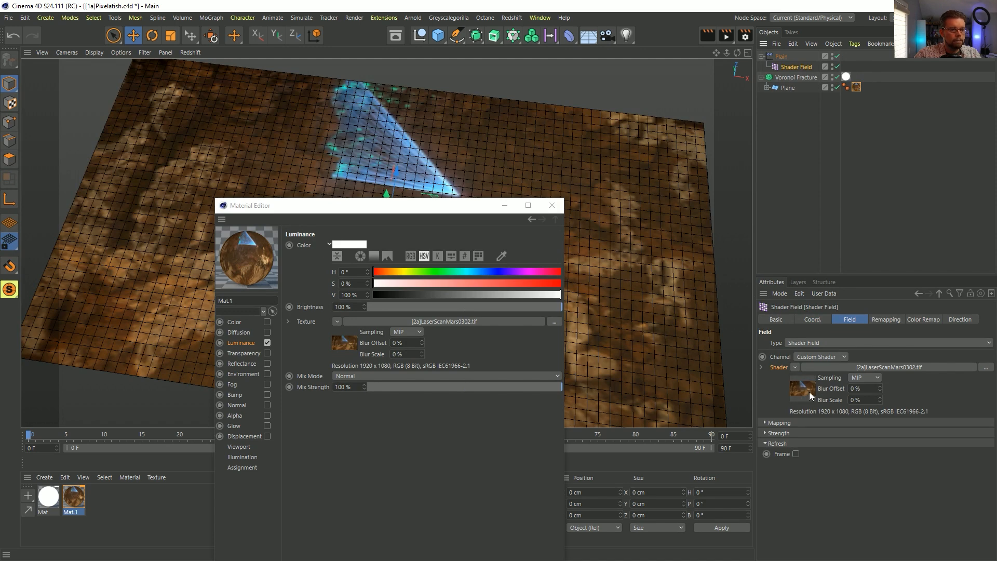
click(812, 358)
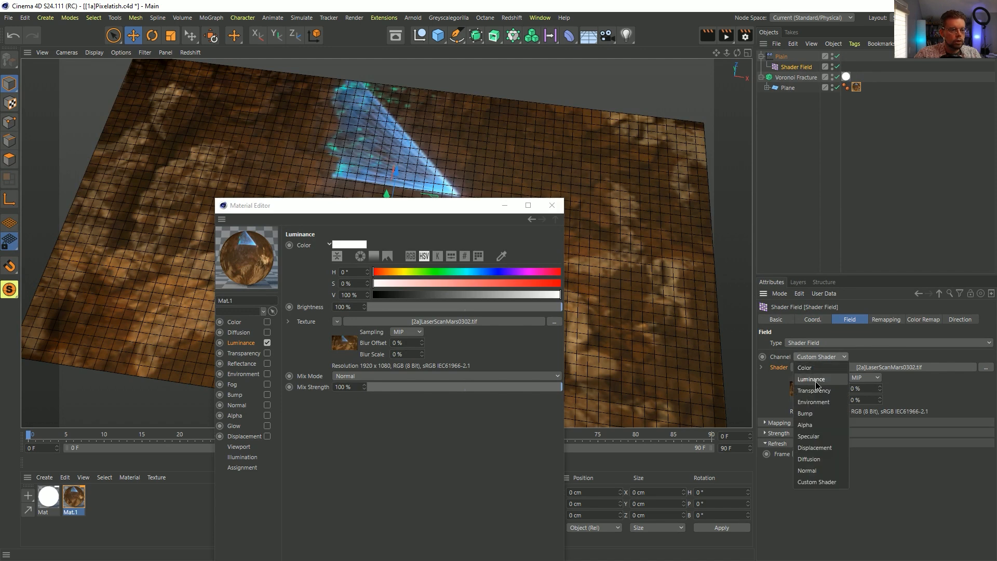
click(816, 385)
drag(857, 87, 828, 368)
drag(341, 206, 355, 339)
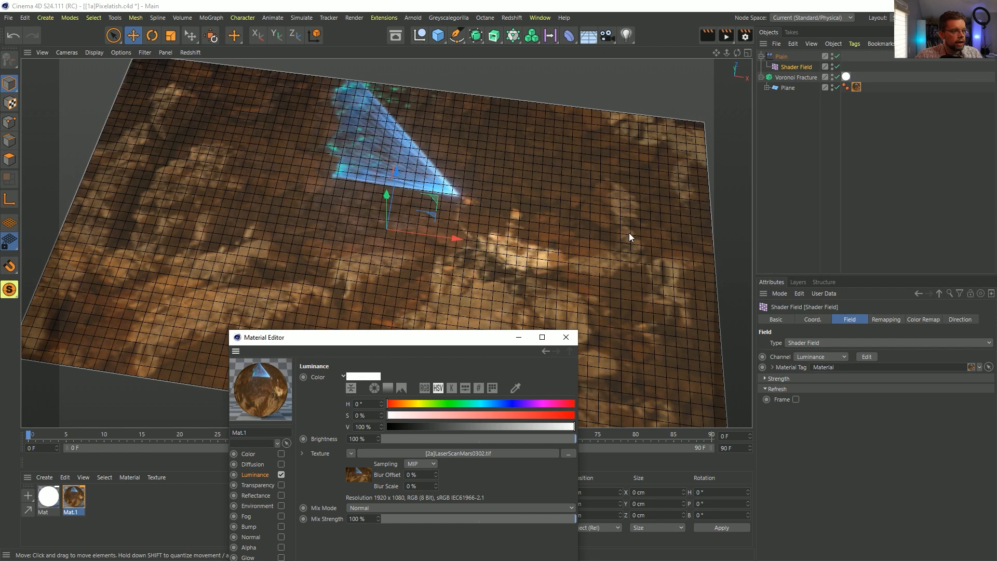
Step: Enter x as the selection on the Plane's Mat.1 material tag
click(858, 87)
click(835, 354)
key(Return)
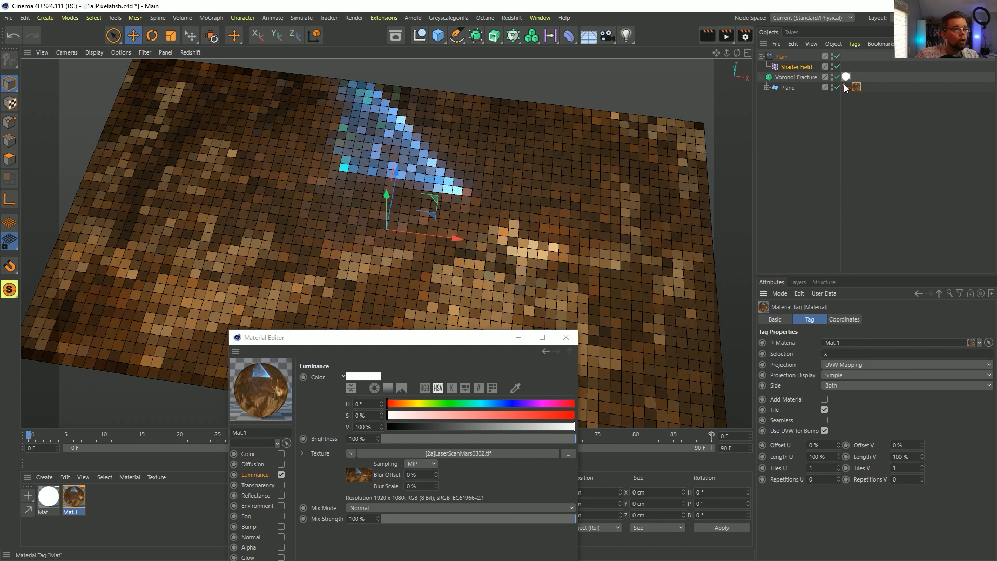
Step: With the material editor closed, disable the Voronoi Fracture and clear the selection on the Plane's material tag
click(787, 88)
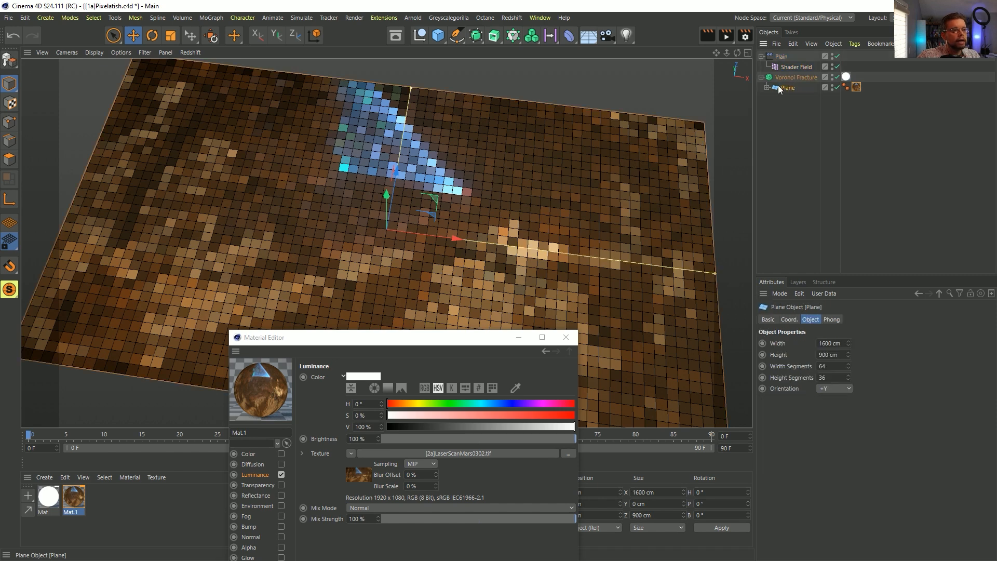
click(767, 88)
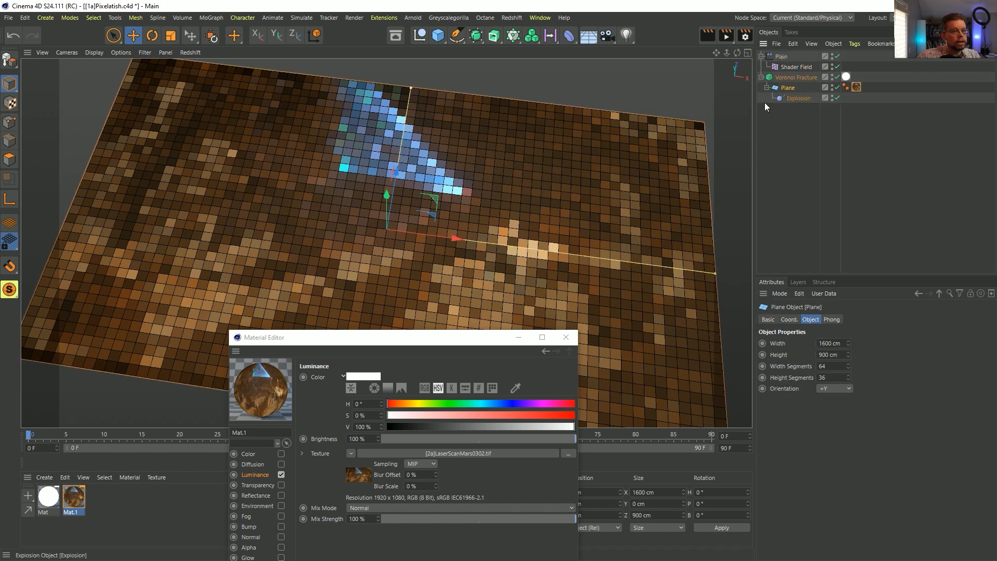
mouse_move(420, 204)
alt+mouse_down()
mouse_move(428, 255)
mouse_move(422, 211)
alt+mouse_up()
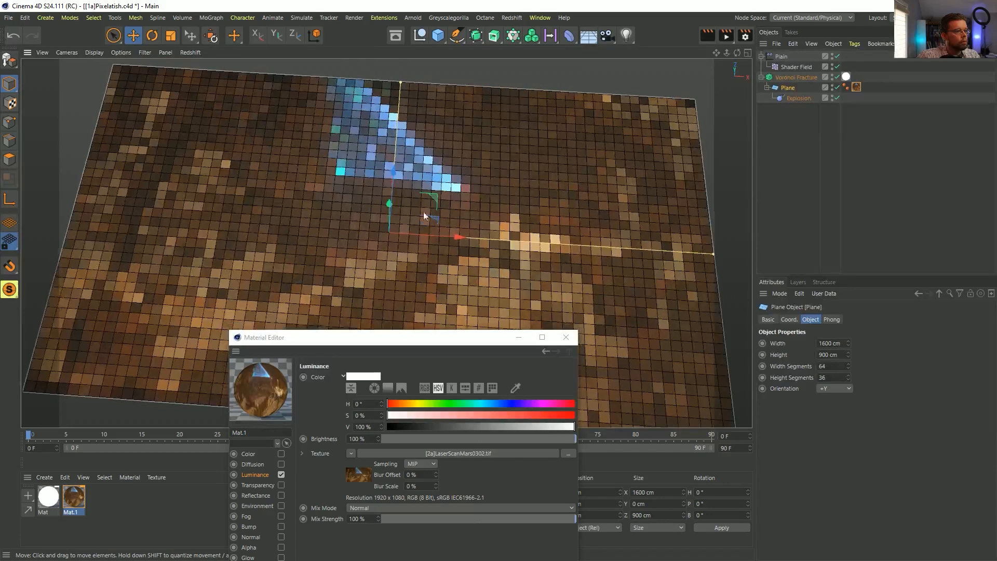
click(565, 338)
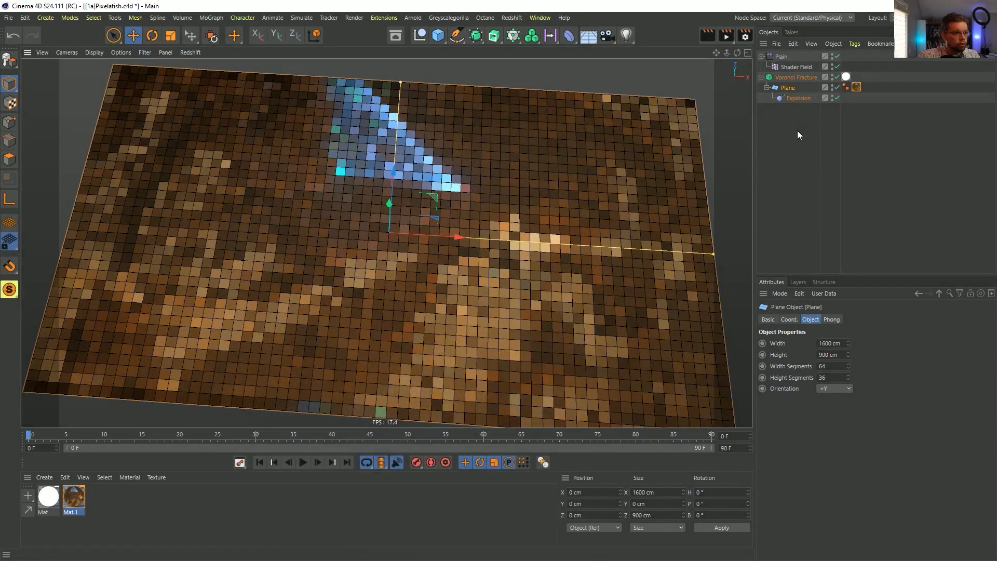
click(837, 77)
click(856, 87)
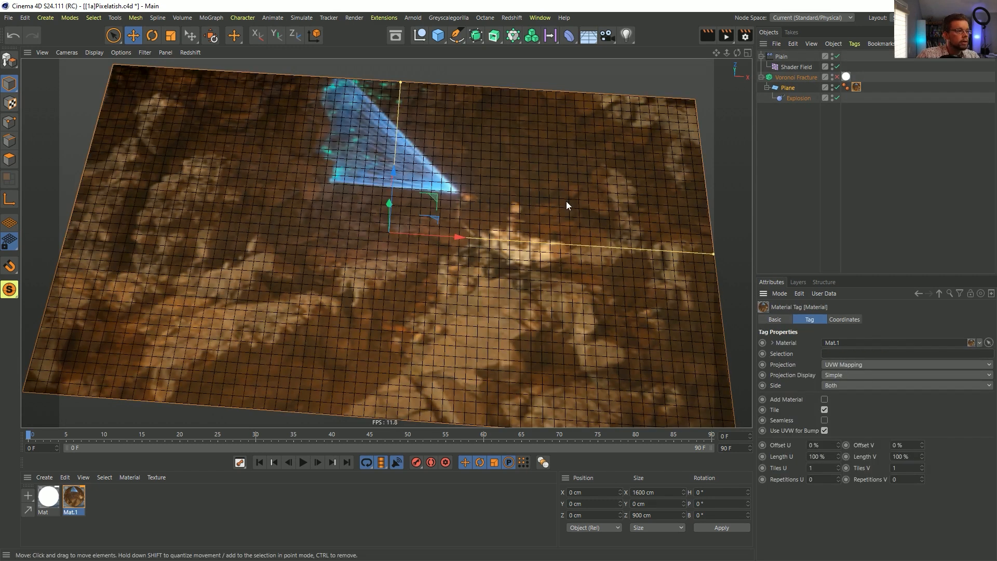
mouse_move(424, 229)
alt+mouse_down()
mouse_move(436, 244)
mouse_move(424, 224)
alt+mouse_up()
click(864, 365)
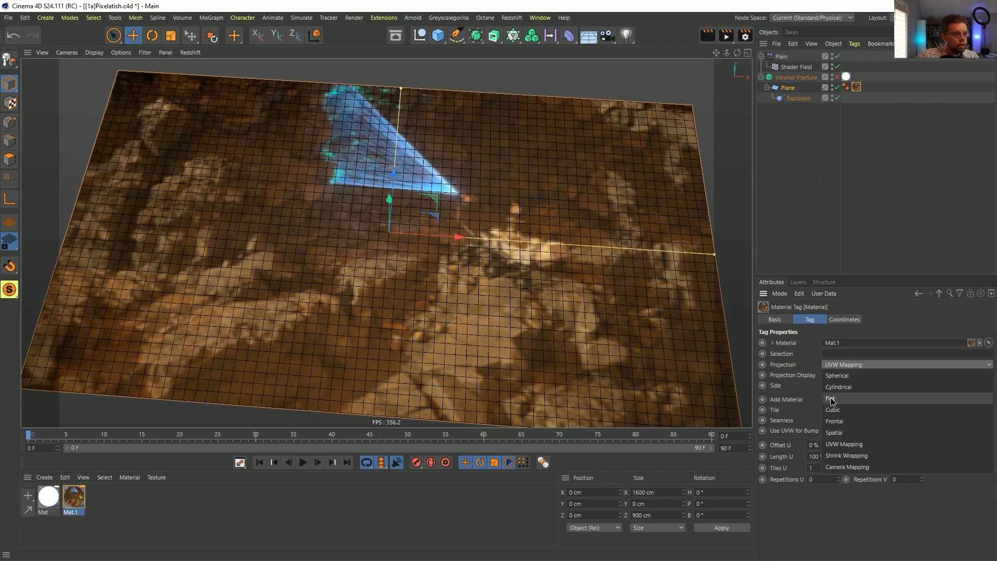
click(553, 246)
mouse_move(551, 244)
alt+mouse_down()
mouse_move(553, 263)
mouse_move(557, 241)
mouse_move(565, 256)
alt+mouse_up()
alt+drag(472, 271, 412, 238)
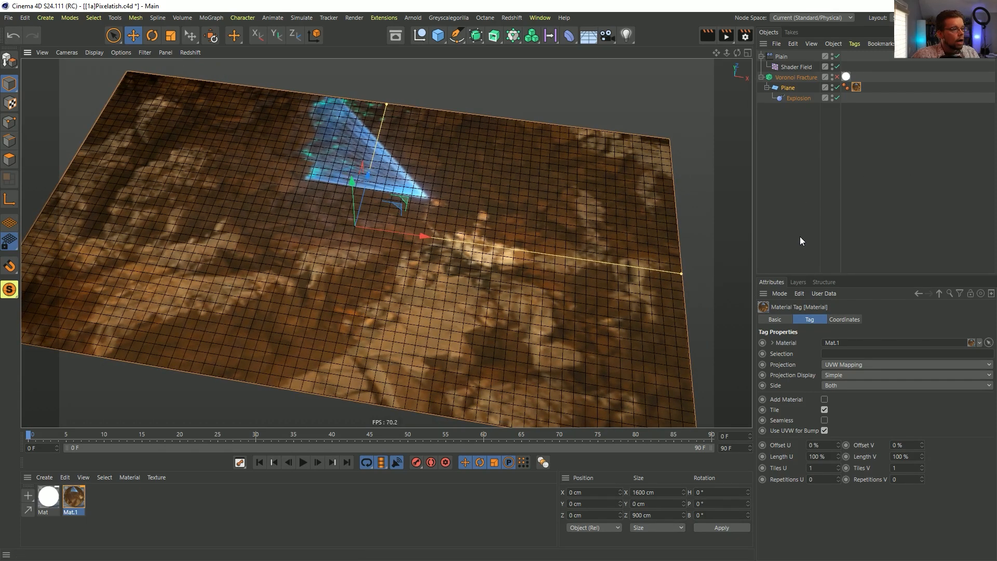
Step: Reduce the Plane to 1 width segment and 1 height segment
click(793, 88)
click(838, 366)
text(1)
key(Return)
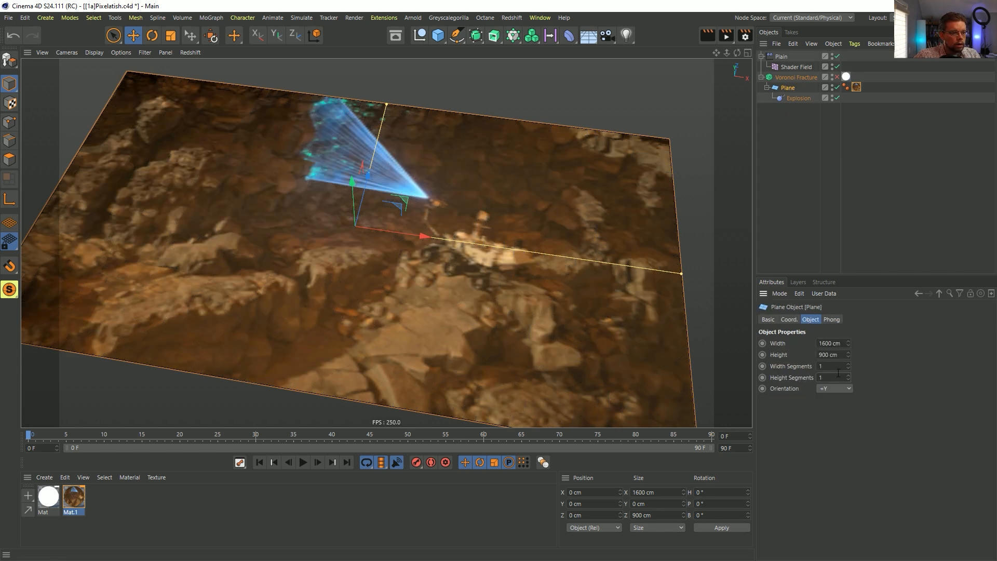
alt+drag(441, 230, 416, 244)
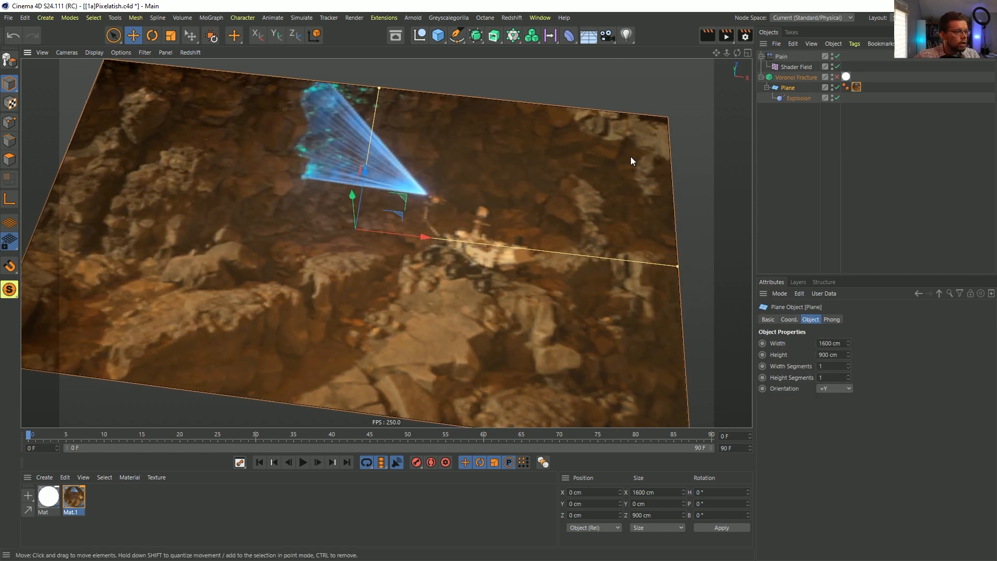
Step: Store the Plane's parametric state with a Recall tag and make the Plane editable
right_click(788, 89)
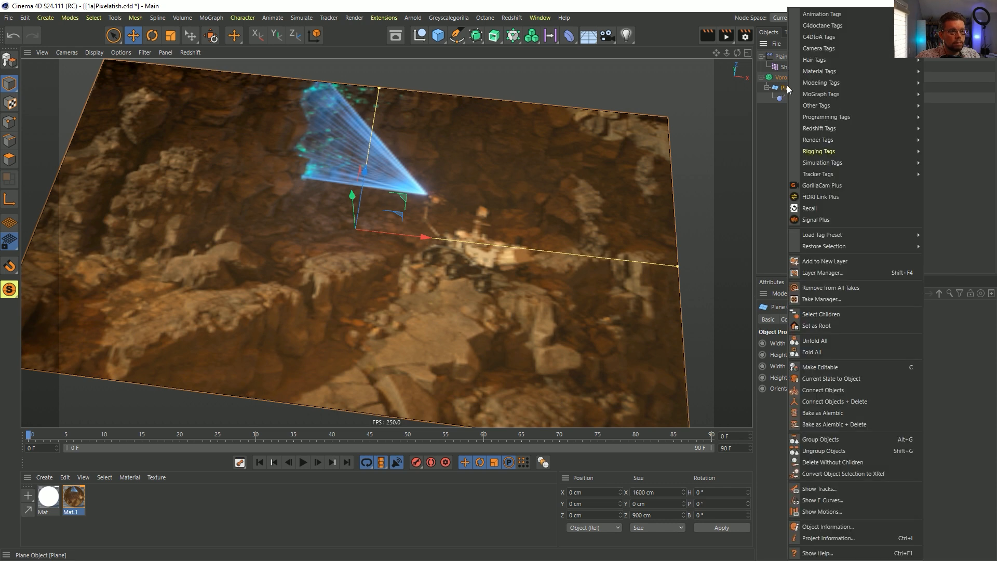
click(809, 208)
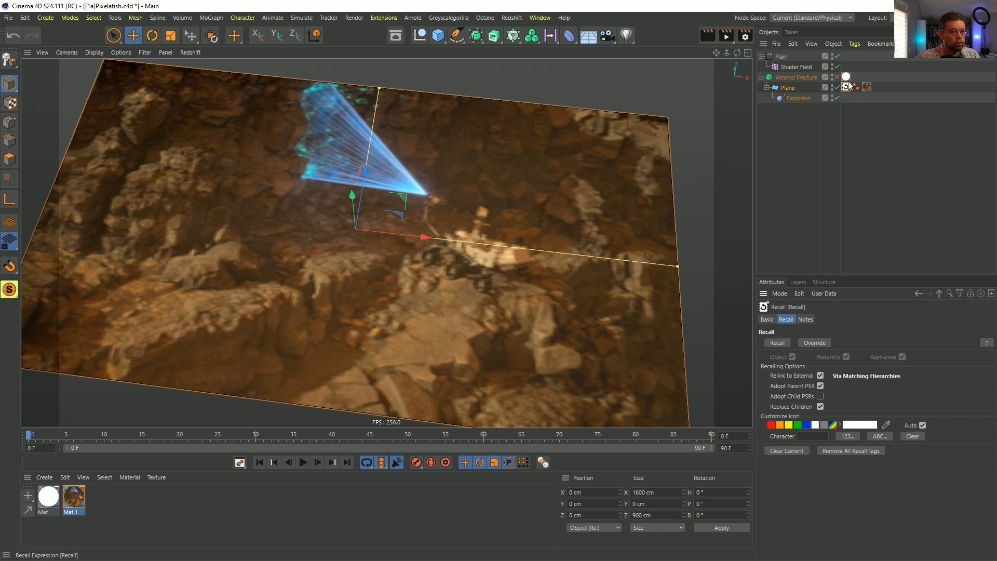
click(793, 88)
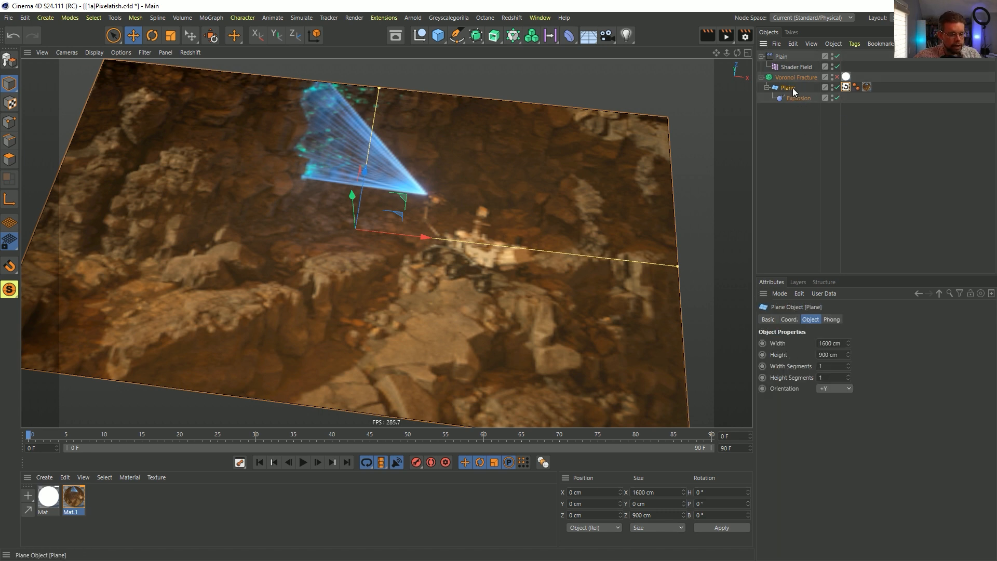
key(c)
click(768, 89)
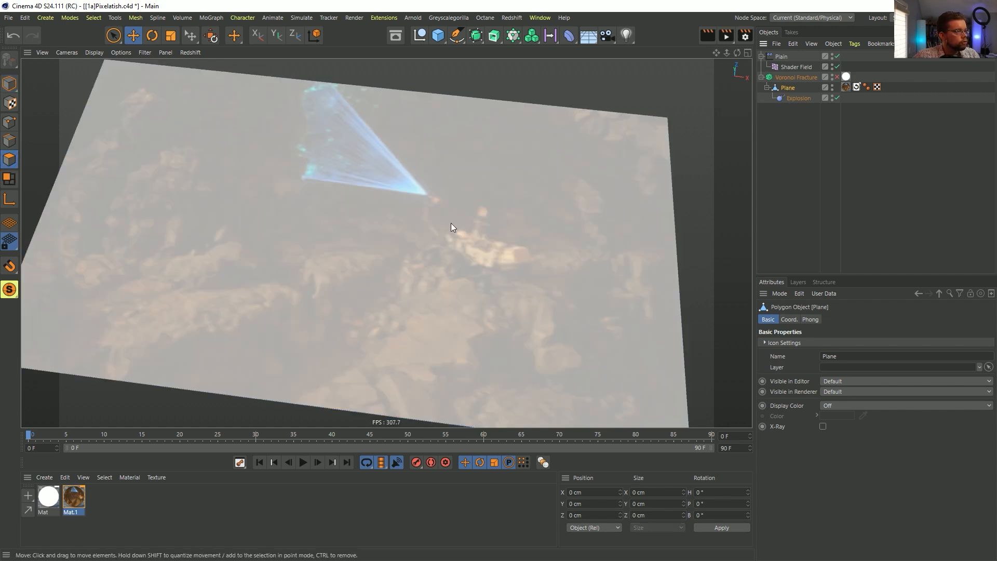
Step: In the top view, make a full-height vertical line cut through the Plane at the laser beam's tip
key(k)
key(k)
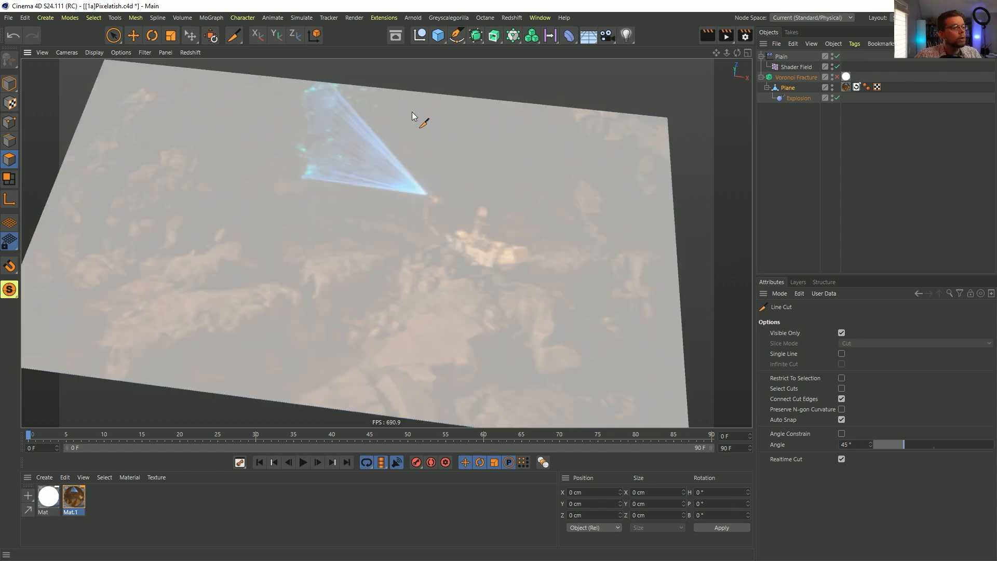
middle_click(416, 112)
middle_click(550, 140)
alt+right_drag(537, 169, 464, 187)
key(n)
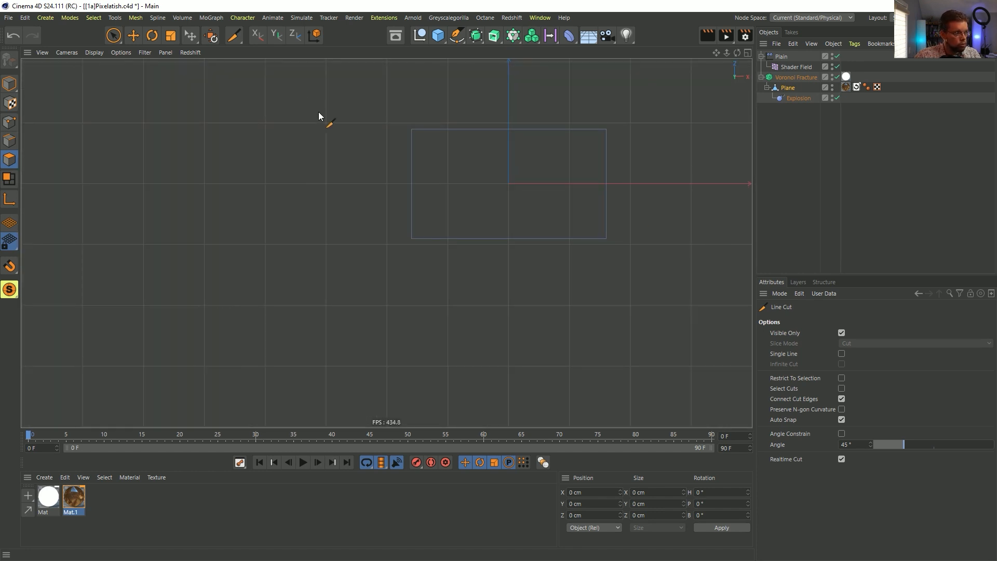
alt+right_drag(566, 182, 503, 237)
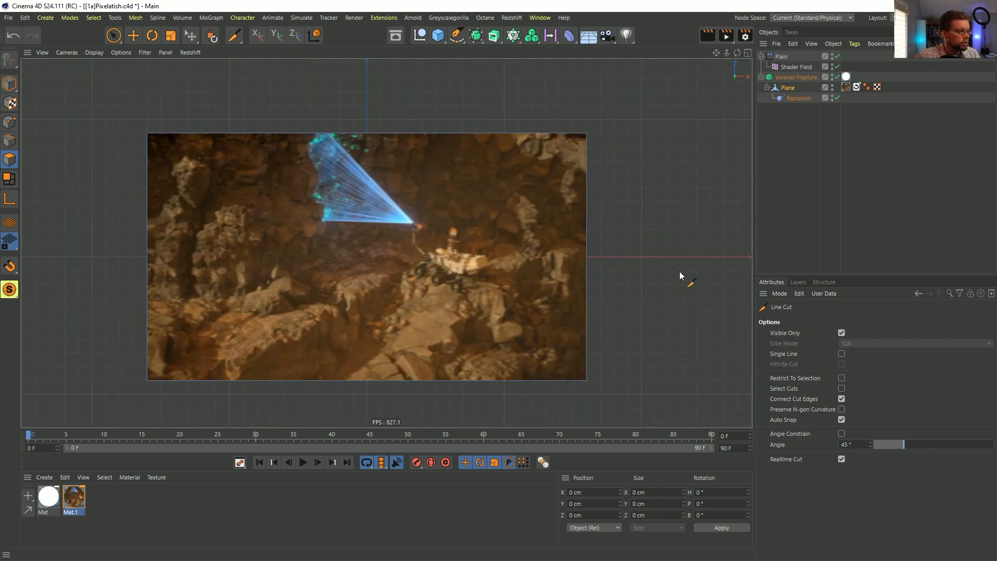
click(413, 116)
click(413, 418)
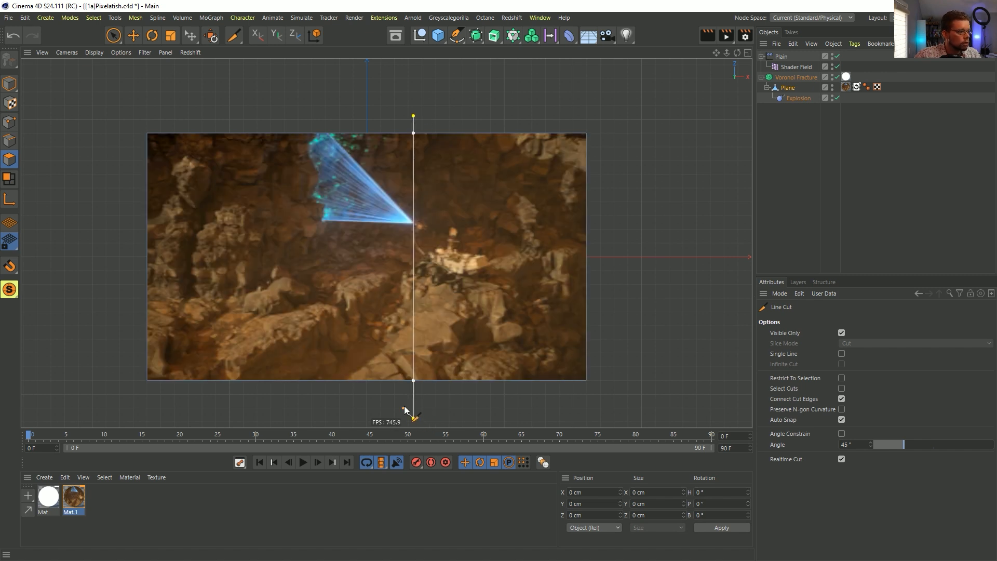
key(Escape)
Step: Cut horizontally from the laser tip to the Plane's left edge, and vertically from that cut up through the beam to the top edge
click(414, 222)
click(94, 221)
key(Escape)
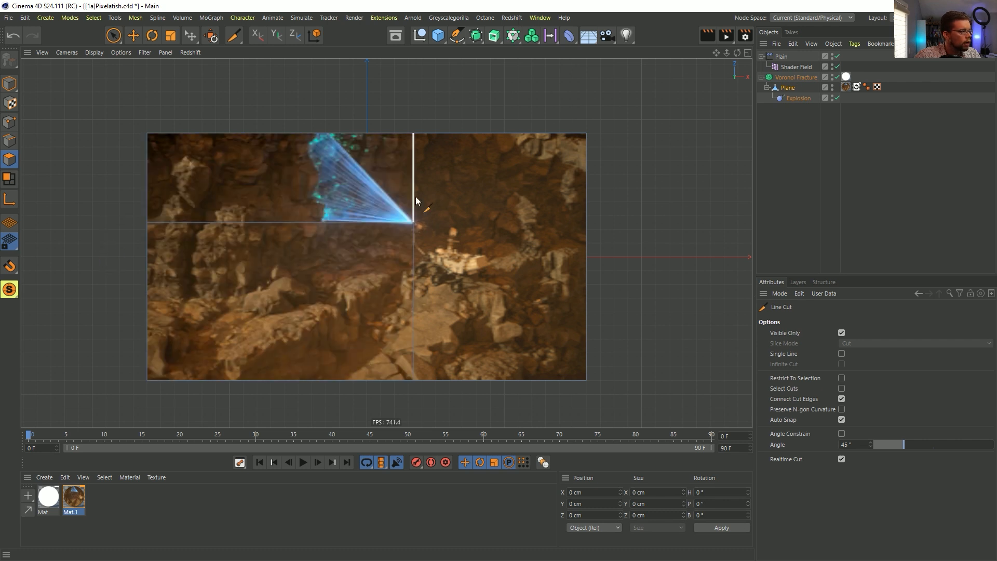
click(358, 223)
click(358, 99)
key(Escape)
Step: Subdivide the laser fan area with a horizontal cut to the left edge and two short vertical cuts above and below it
click(358, 179)
click(98, 178)
key(Escape)
click(314, 178)
click(313, 98)
key(Escape)
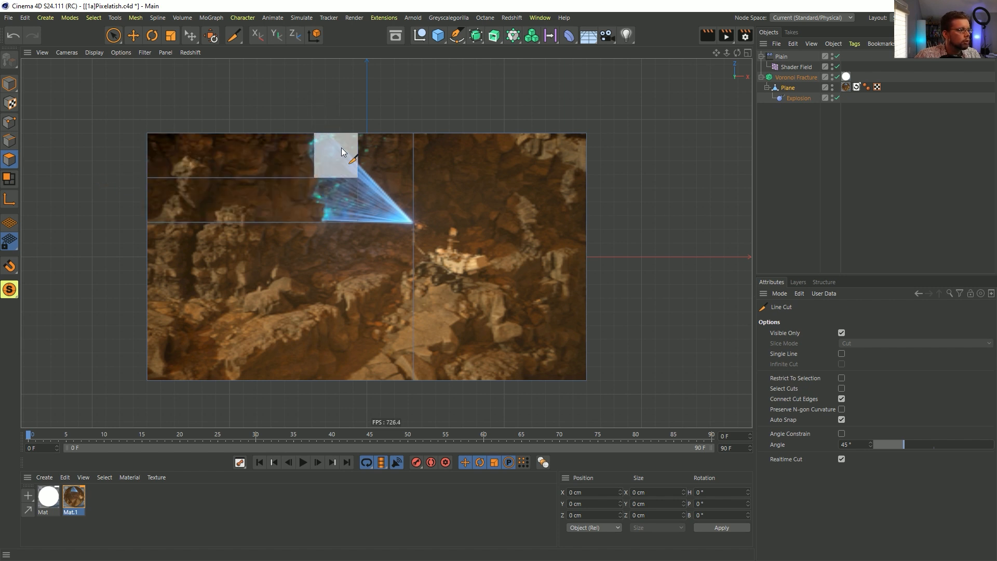
click(323, 178)
click(323, 221)
key(Escape)
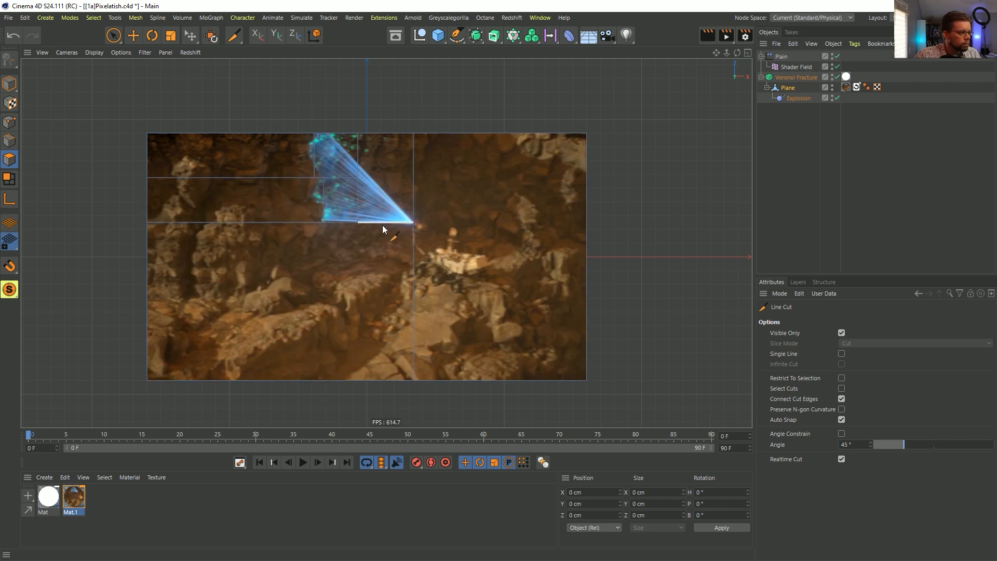
Step: Make a second full-height vertical cut just right of the laser tip and a horizontal cut from it to the right edge below the rover
click(431, 134)
click(437, 416)
key(Escape)
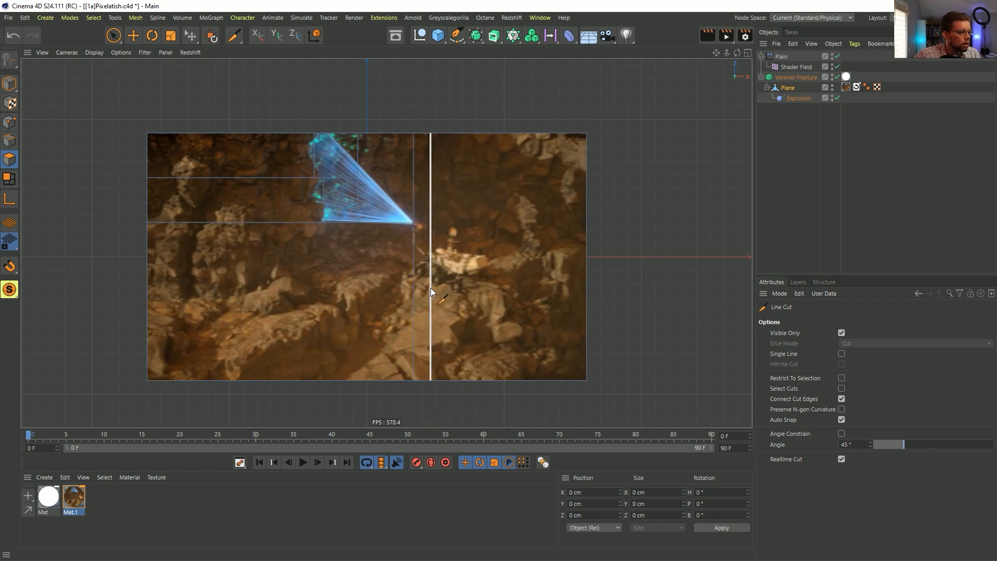
click(431, 291)
shift+click(603, 294)
key(Escape)
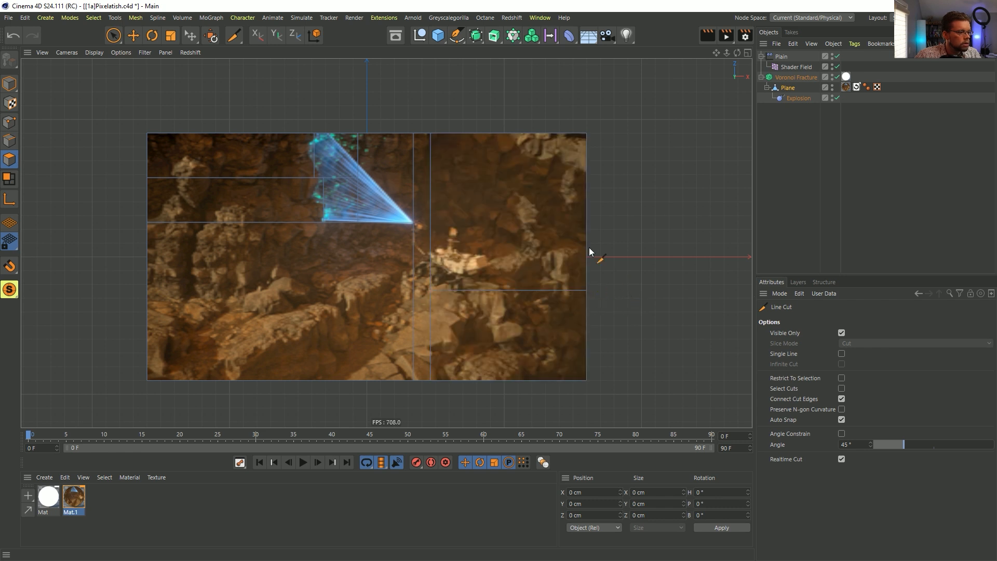
Step: Box in the rover with a horizontal cut above it and a vertical cut on its right, and return to Model mode
click(431, 221)
click(588, 220)
key(Escape)
click(493, 220)
click(494, 291)
key(Escape)
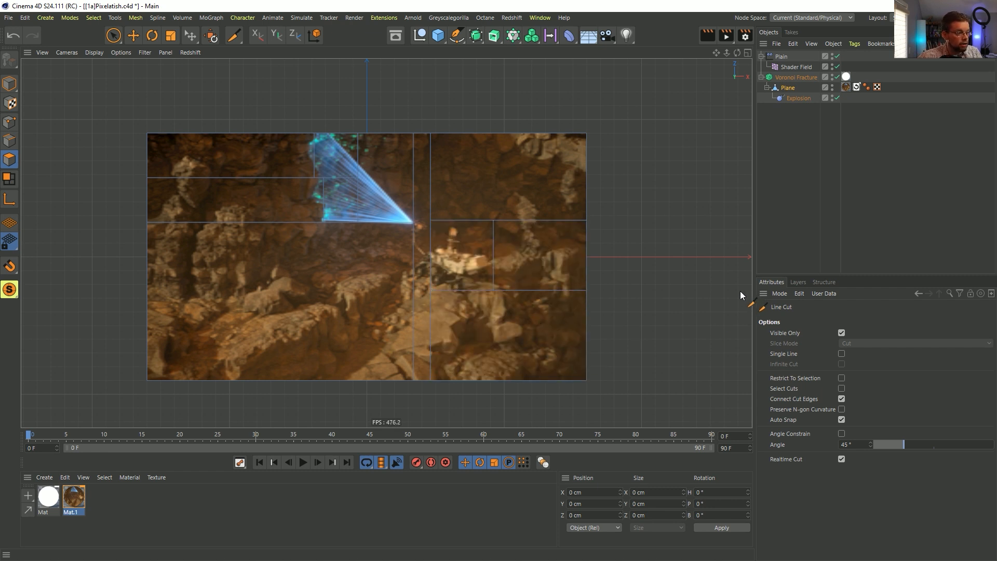
click(10, 83)
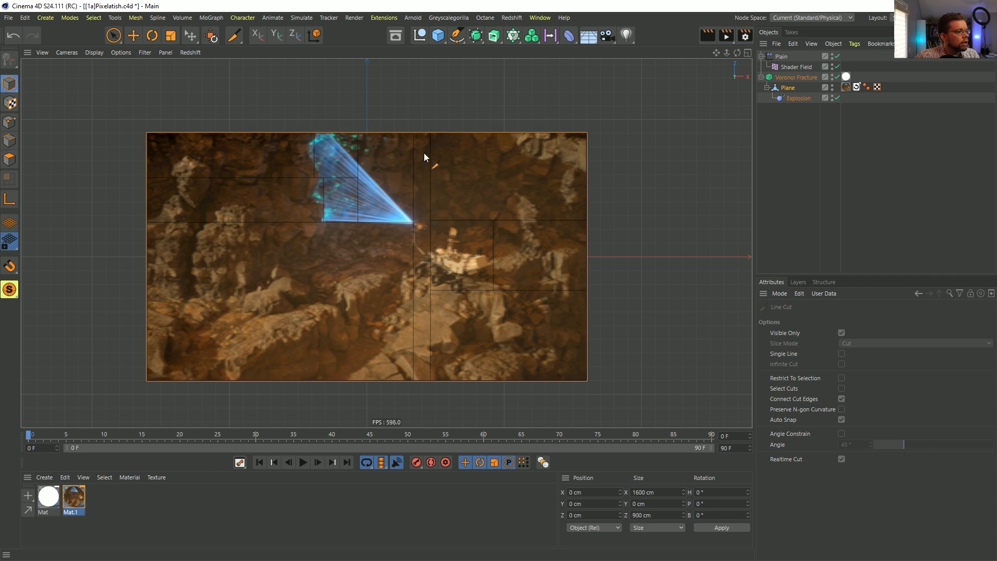
Step: Try limiting the Plane's material tag to a selection named x
click(847, 87)
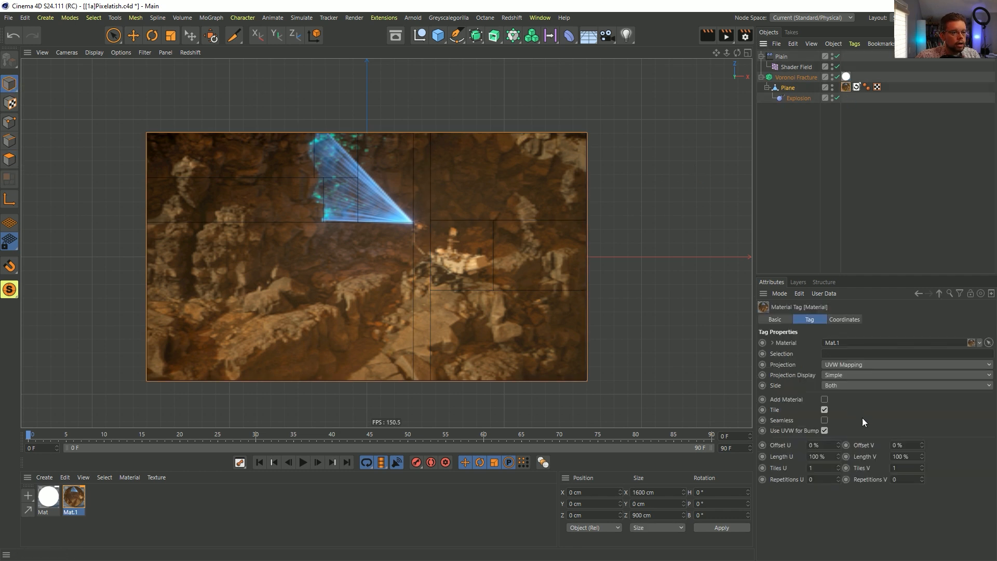
click(840, 353)
text(x)
key(Return)
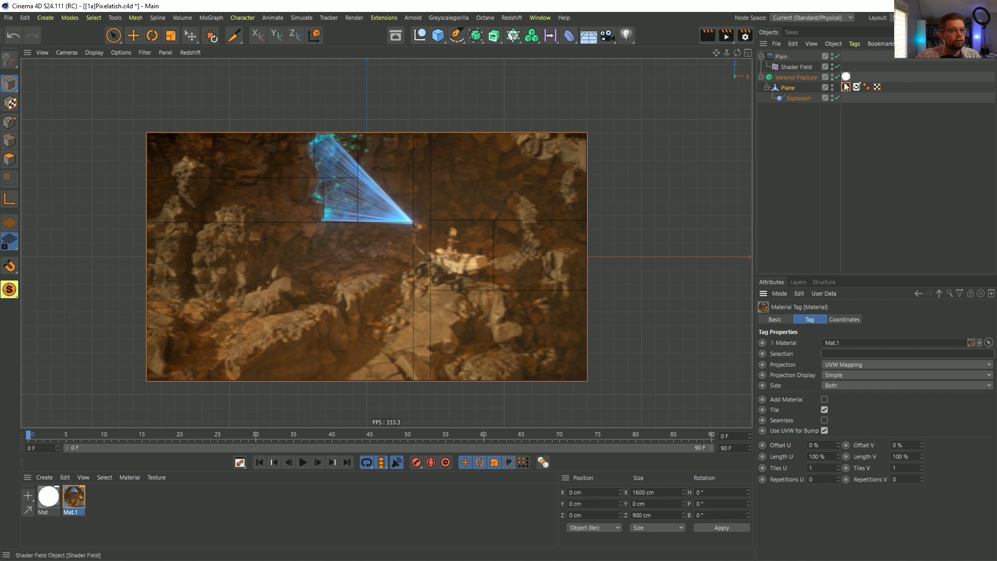
click(783, 88)
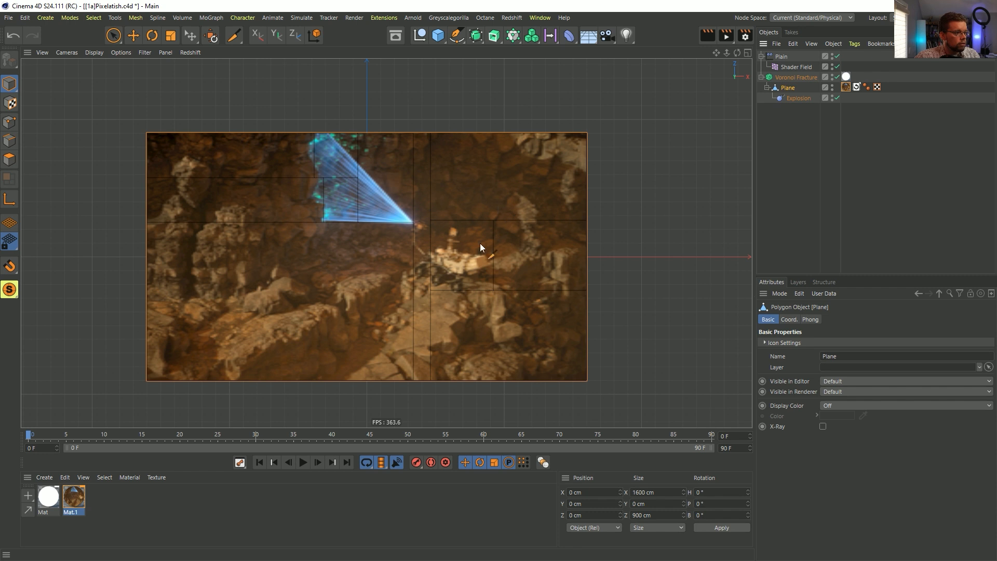
Step: Switch the Plane to Polygon mode and start the Line Cut tool
click(9, 160)
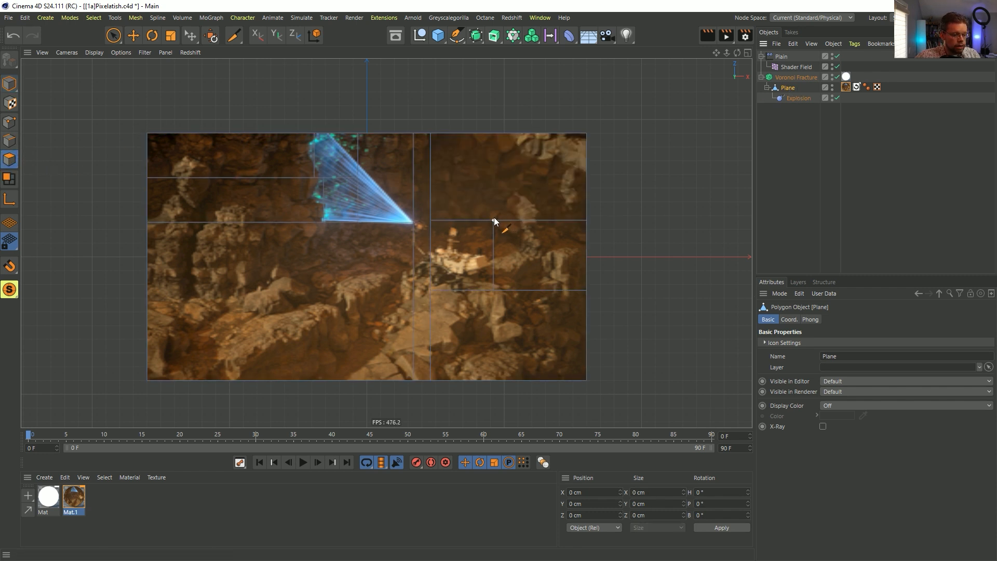
key(k)
key(k)
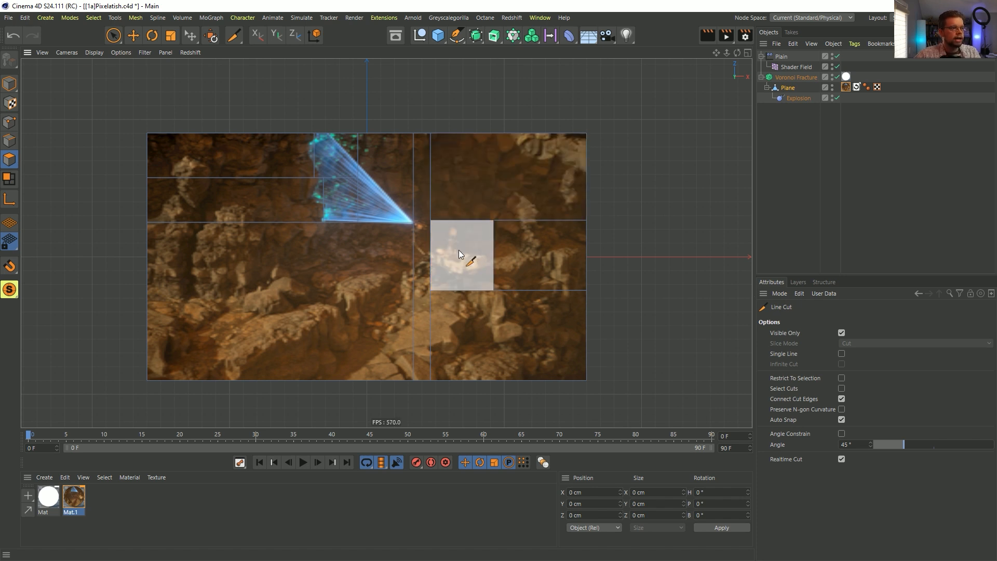
Step: Add a distribution source to the Voronoi Fracture with a point amount of 175
click(800, 78)
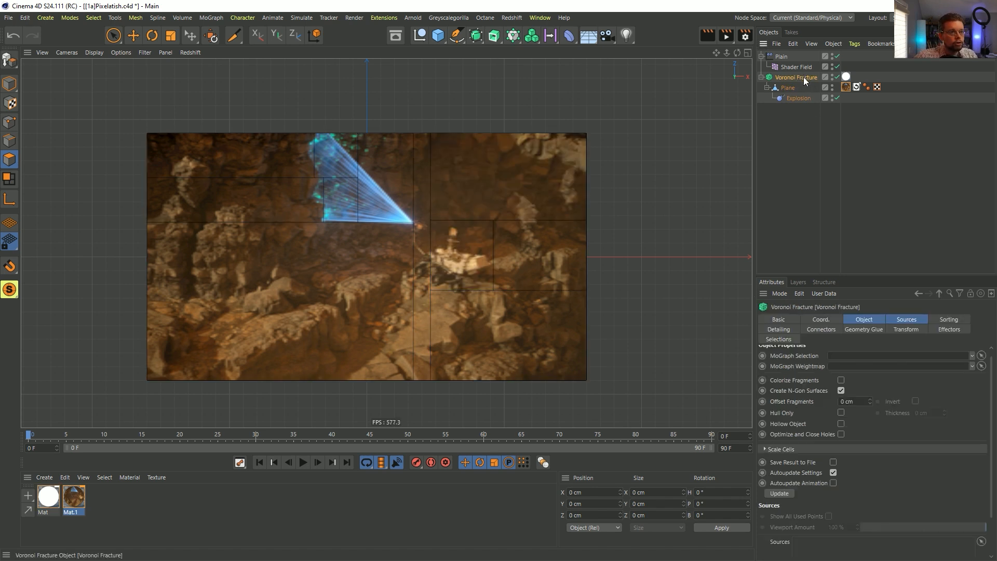
click(907, 320)
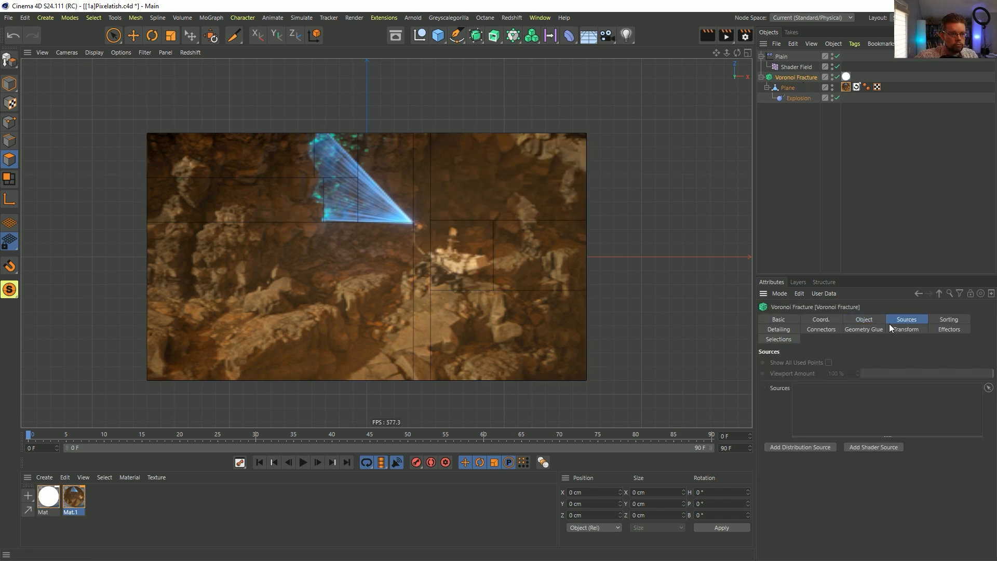
click(811, 446)
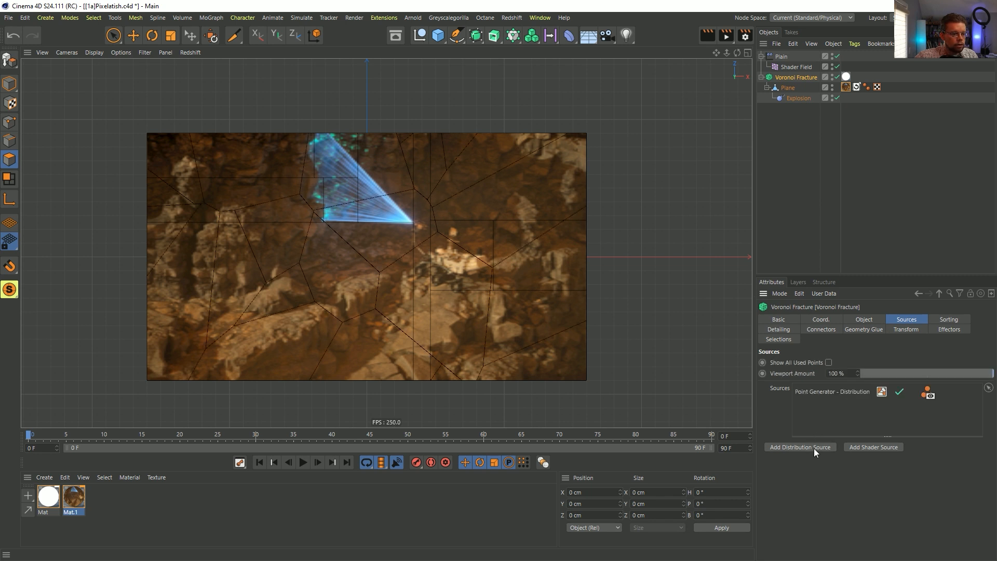
click(833, 394)
drag(853, 507, 897, 494)
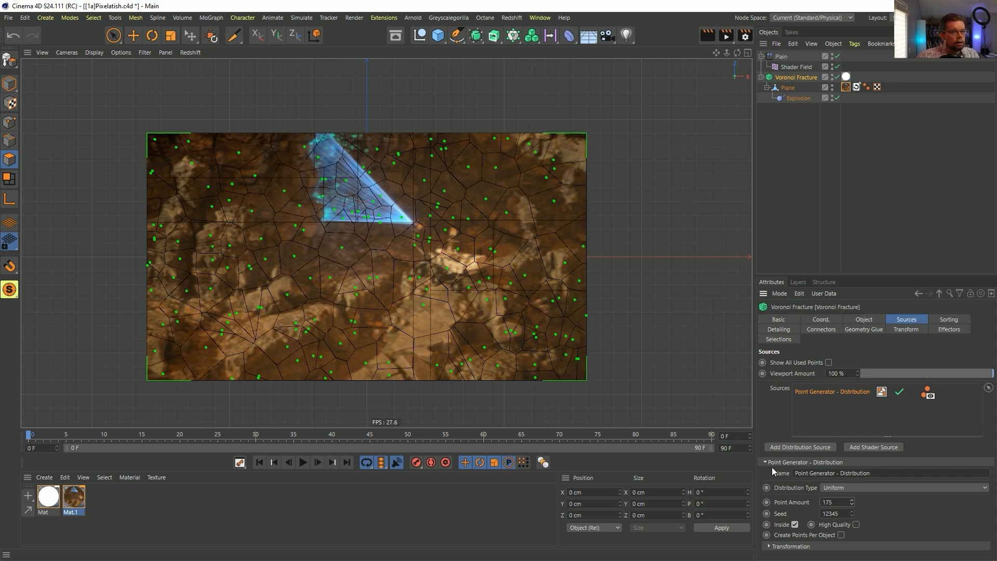
Step: Preview flat-colored fragments by limiting the Plane's material tag to selection x, and undo that change
click(845, 87)
click(840, 355)
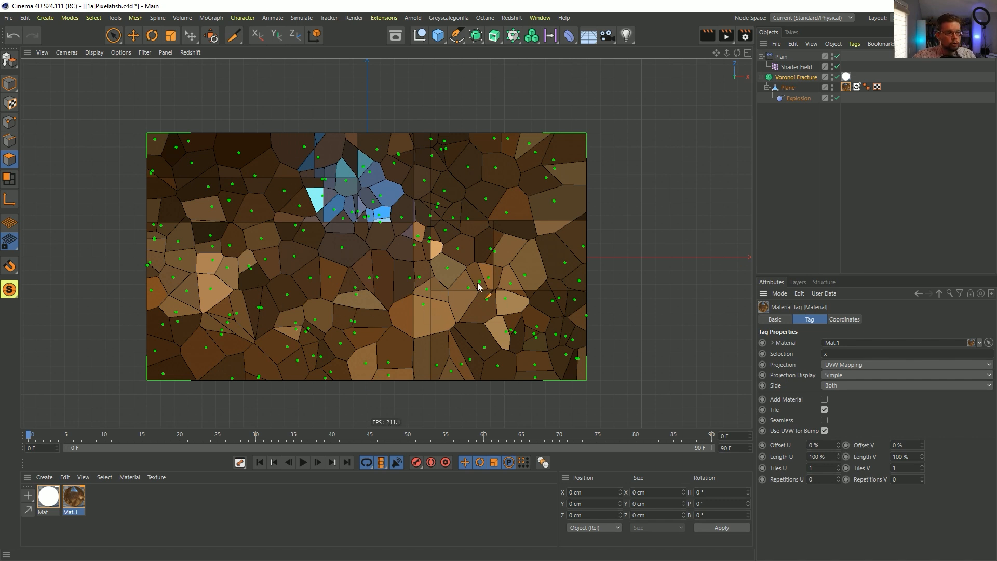
key(ctrl+z)
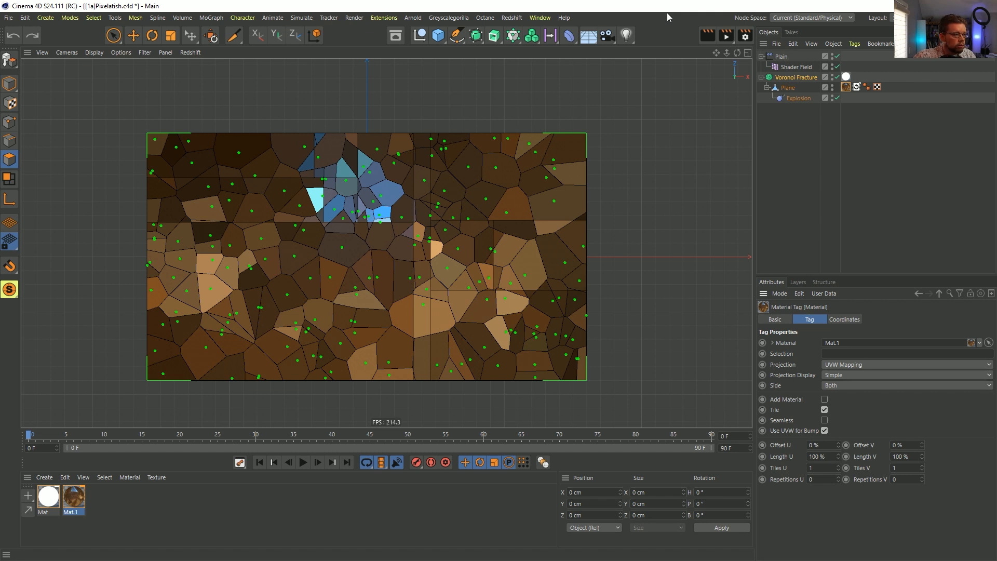
click(821, 126)
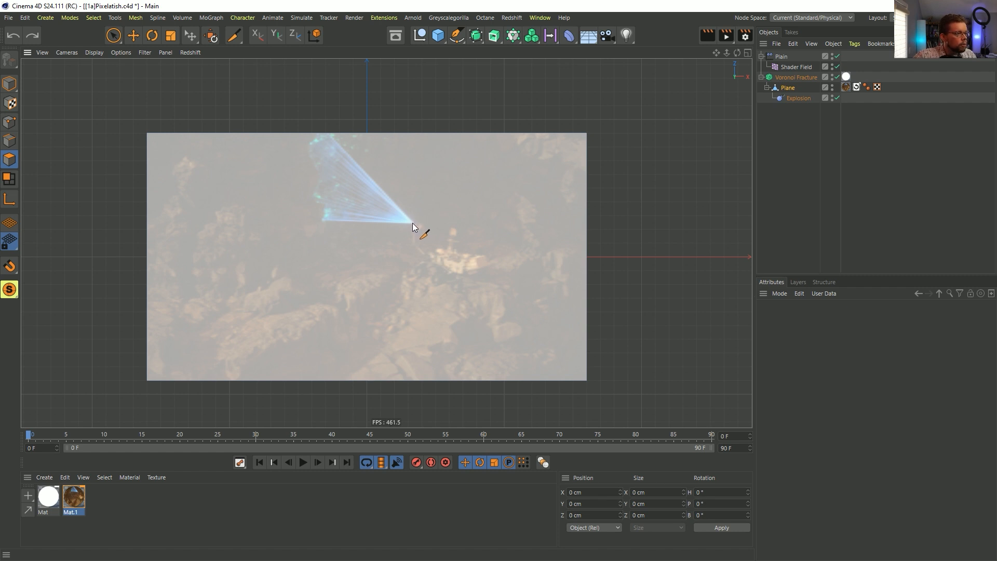
Step: Cut the uncut plane vertically through the laser tip, diagonally along the laser's upper edge, and horizontally from the tip to the left edge
drag(414, 121, 414, 408)
drag(415, 225, 314, 117)
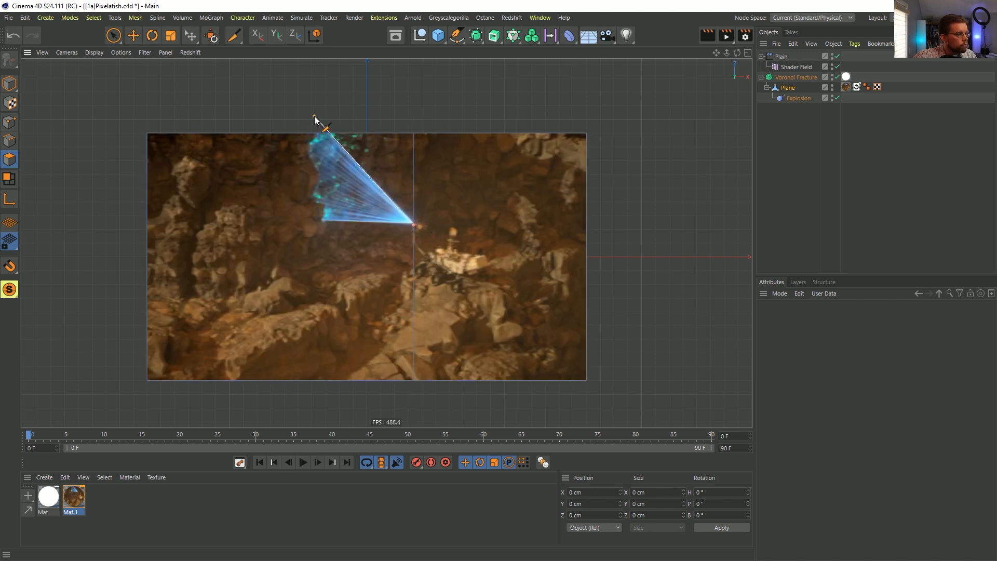
click(411, 226)
drag(411, 226, 52, 222)
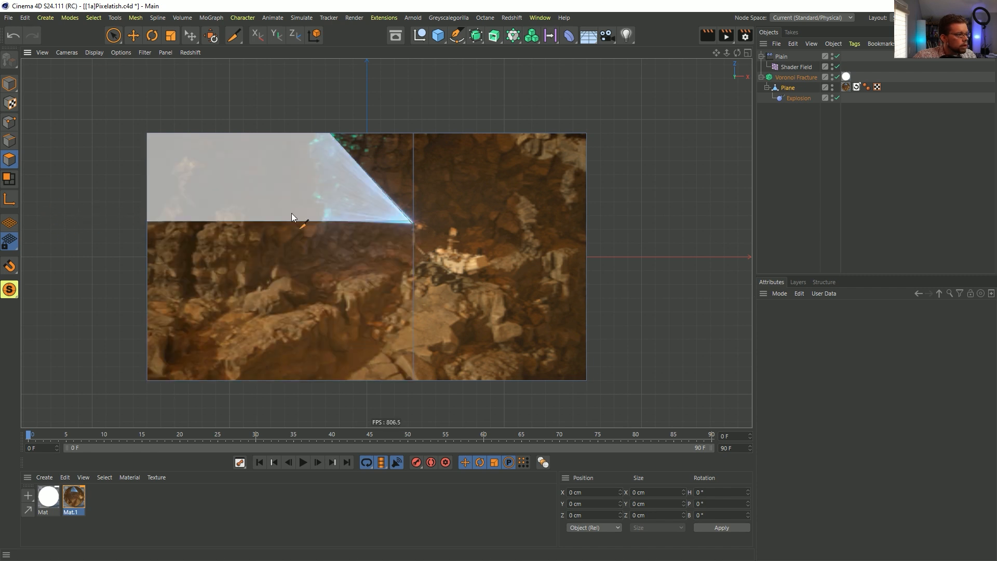
Step: Outline the laser fan's outer end with angled cuts, adding slanted cuts from the fan to the plane's left and top edges
drag(324, 224, 330, 140)
drag(324, 204, 116, 167)
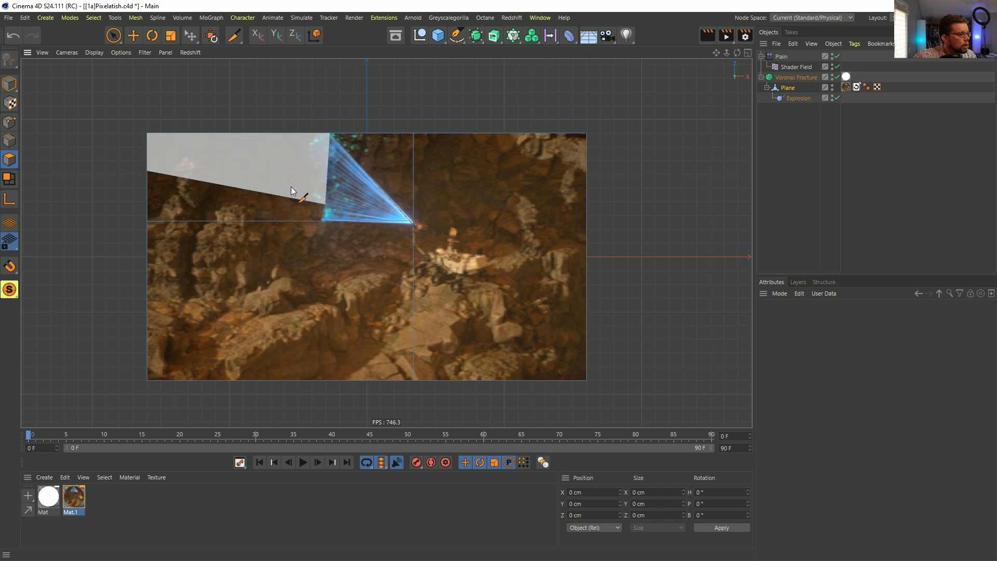
drag(325, 204, 278, 110)
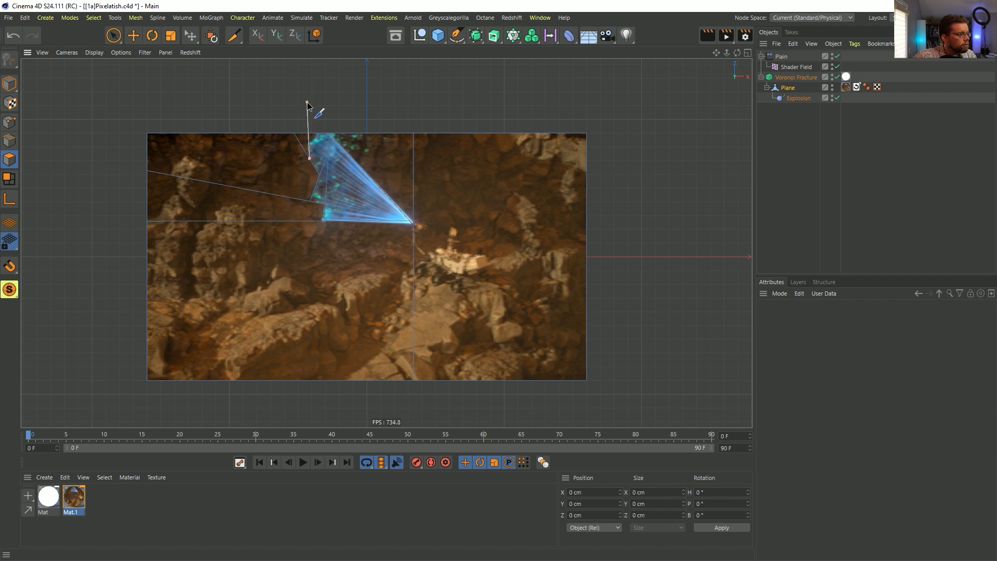
drag(330, 135, 333, 132)
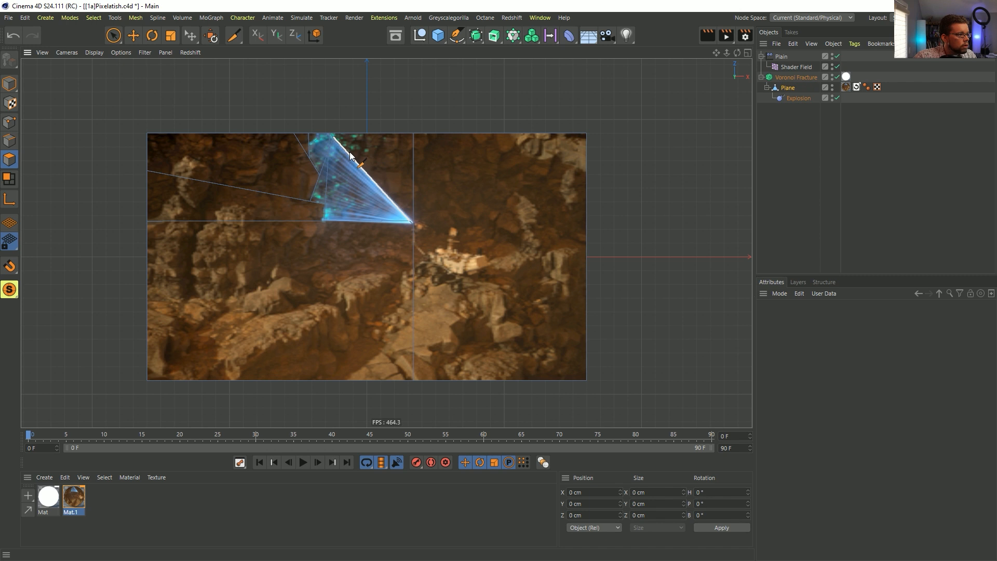
drag(362, 167, 400, 134)
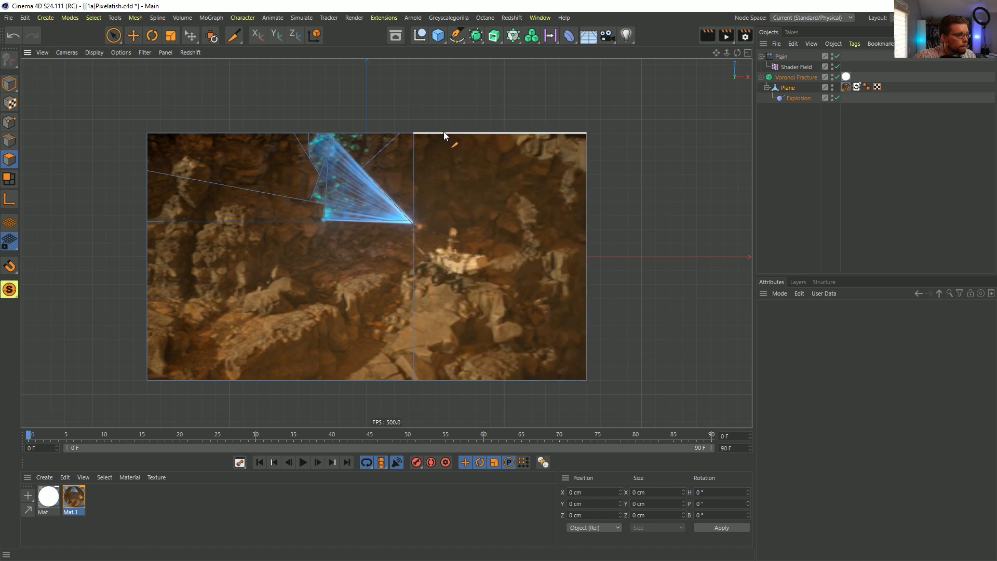
Step: Cut two full-height verticals on either side of the rover's mast and box in its camera head with two short cross cuts
mouse_move(445, 123)
mouse_down()
mouse_move(468, 383)
mouse_move(455, 405)
mouse_move(447, 116)
mouse_move(460, 127)
mouse_up()
drag(443, 238, 460, 226)
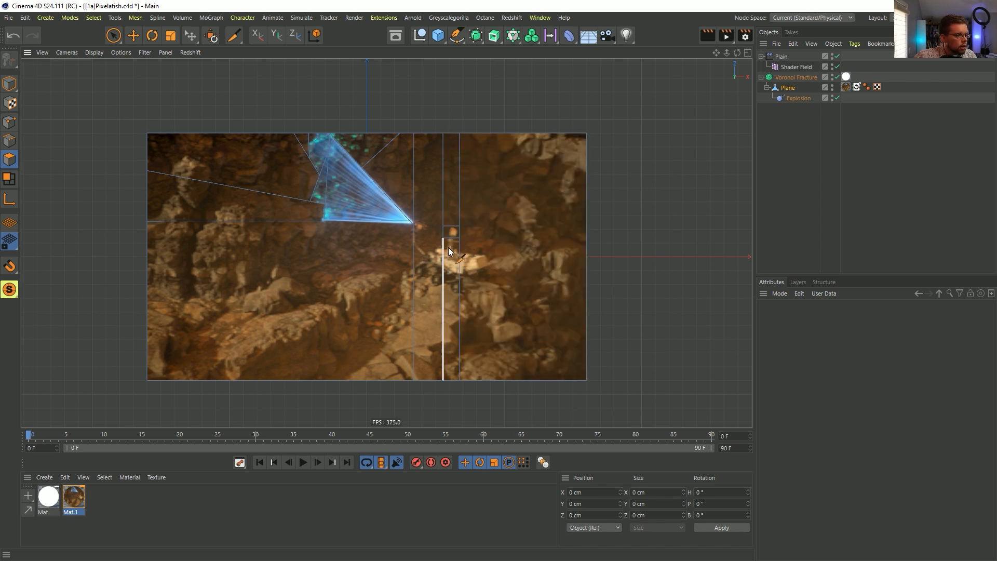
Step: Make two slanted cuts from the laser-tip vertical toward the plane's right edge below the rover and split the wheel area between them
click(413, 275)
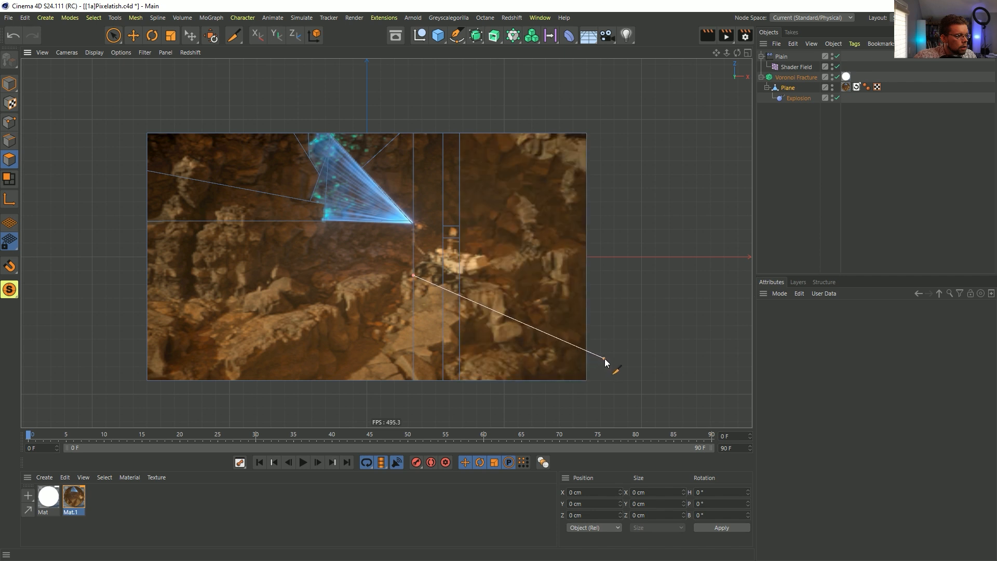
click(644, 379)
click(414, 260)
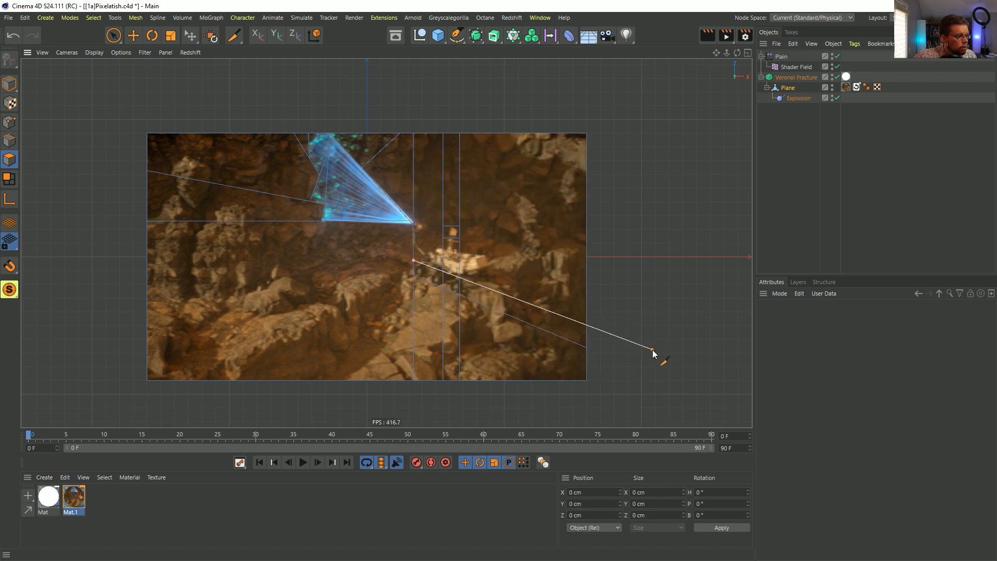
click(651, 349)
click(413, 275)
Step: Outline the rover's rear body with a slanted cut to the plane's right edge, a diagonal behind it, and a short cut across its deck
click(460, 277)
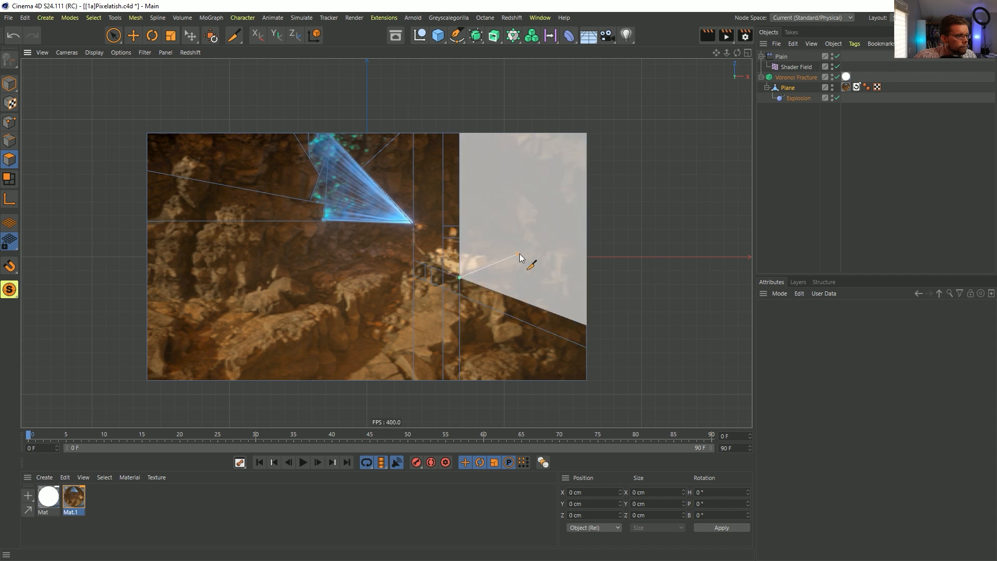
click(625, 238)
click(492, 270)
click(460, 180)
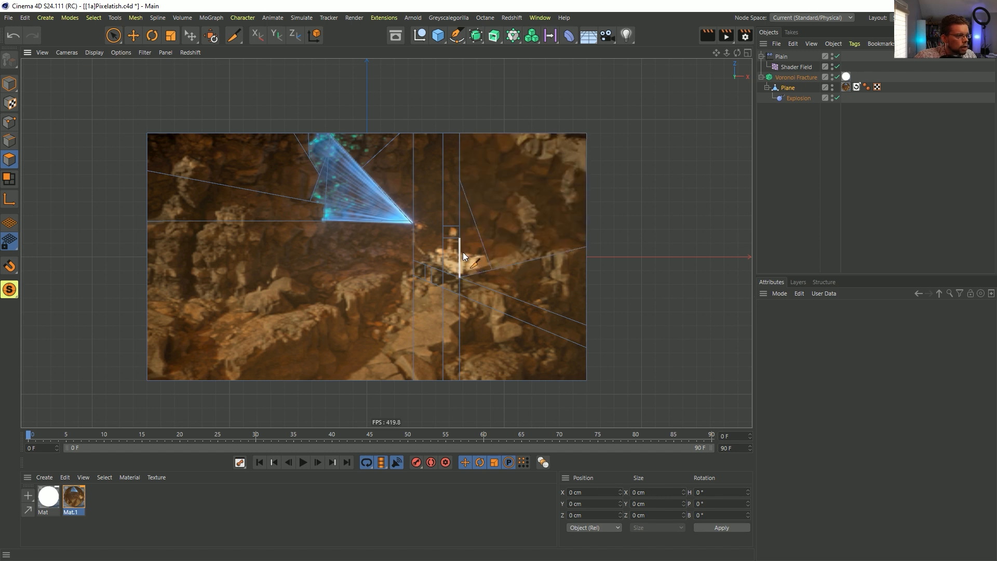
click(484, 250)
Step: Split the rover's body with two vertical cuts running down from beneath the camera head to the slanted wheel line
scroll(449, 238, up, 5)
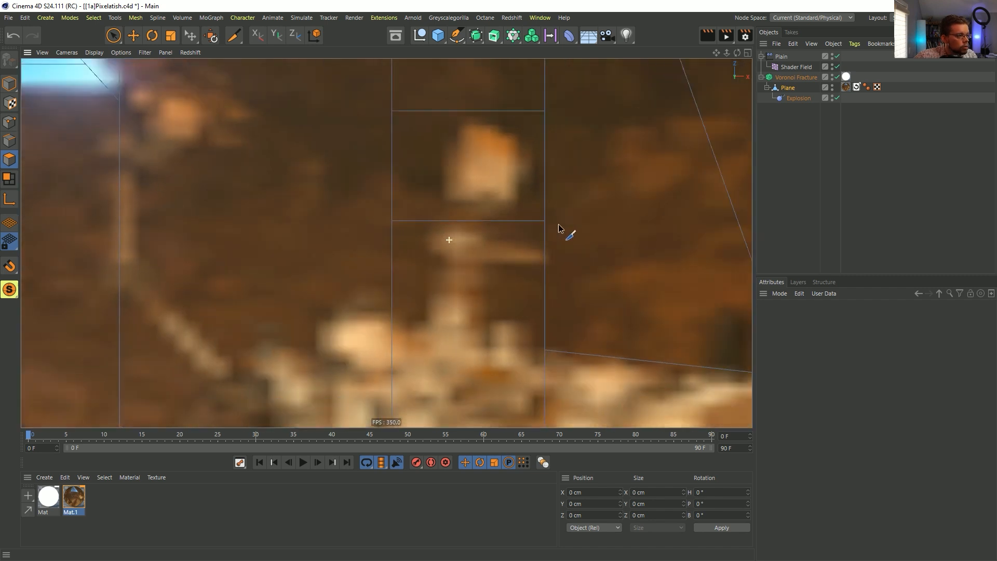
alt+middle_drag(420, 177, 401, 150)
click(390, 141)
click(390, 344)
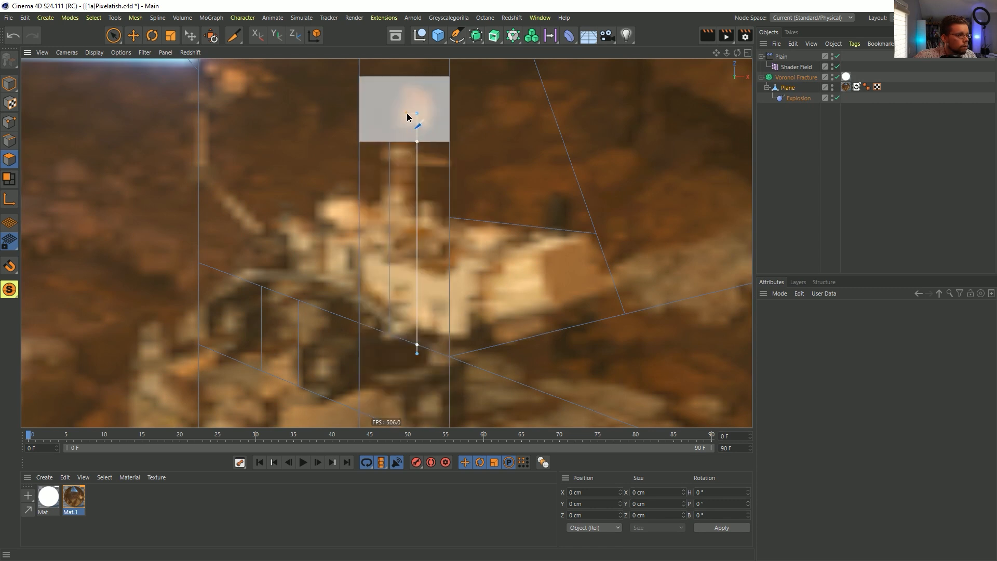
Step: Cut a slanted line along the rover's front and two parallel diagonal cuts enclosing the lower part of its arm
scroll(428, 176, down, 7)
alt+middle_drag(422, 181, 433, 211)
scroll(429, 212, up, 3)
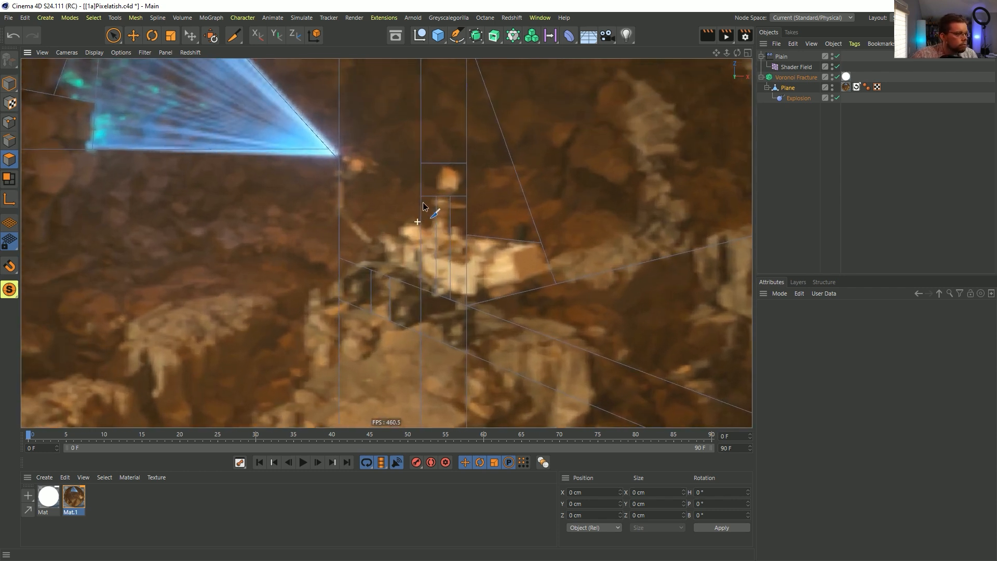
click(422, 216)
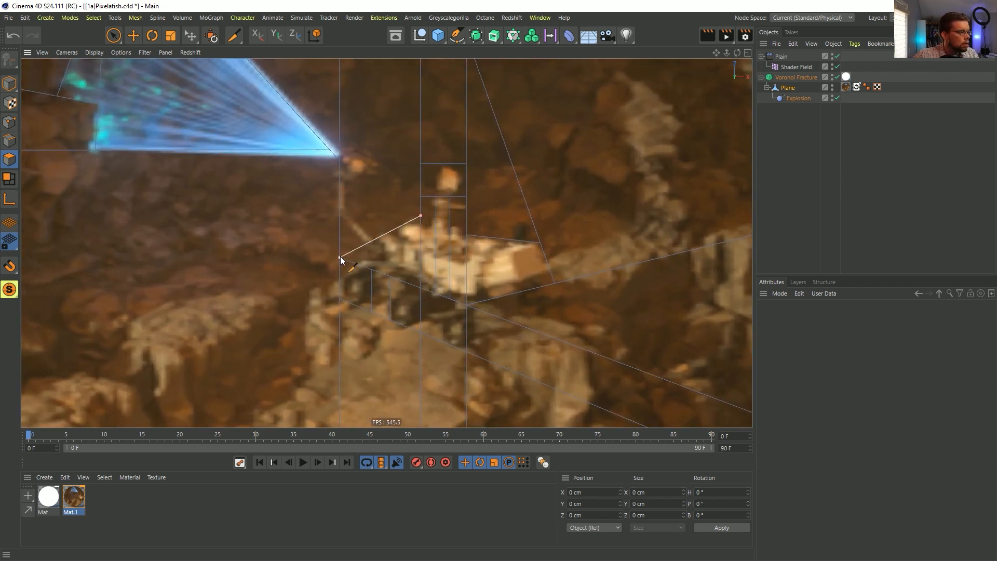
click(351, 261)
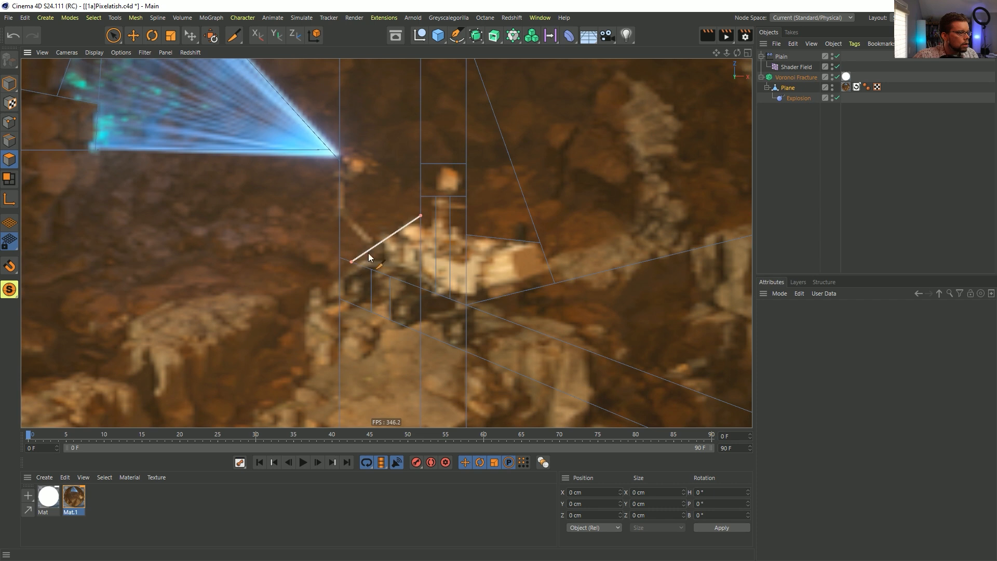
click(381, 243)
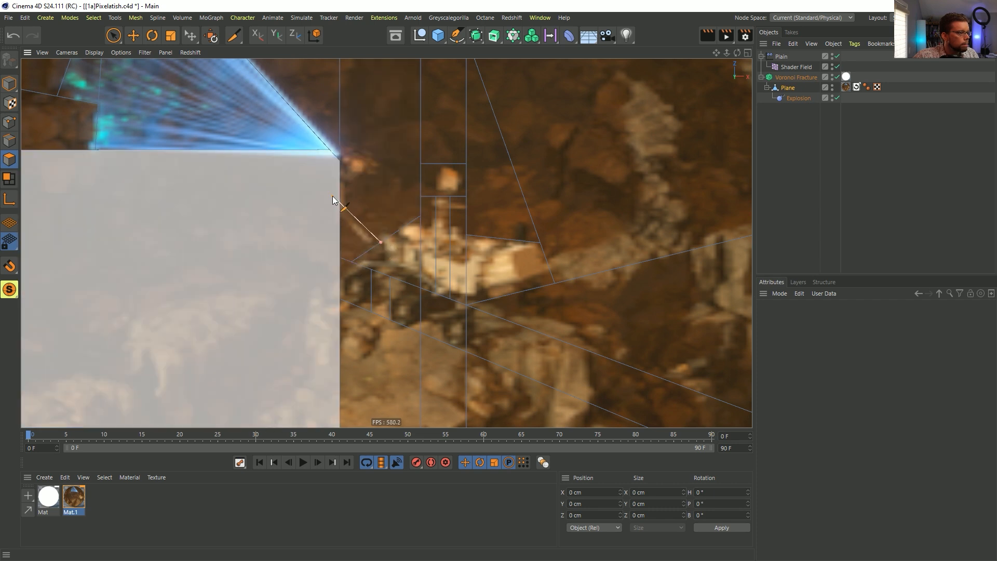
click(377, 256)
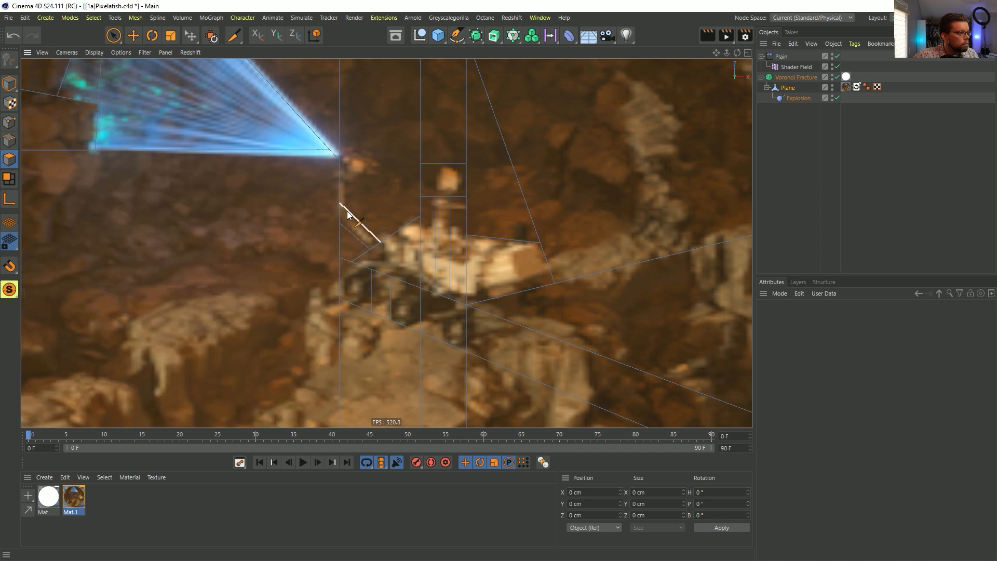
Step: Cut a rectangle around the end of the rover's arm beside the laser tip and link it to the lower arm with a vertical cut
click(347, 210)
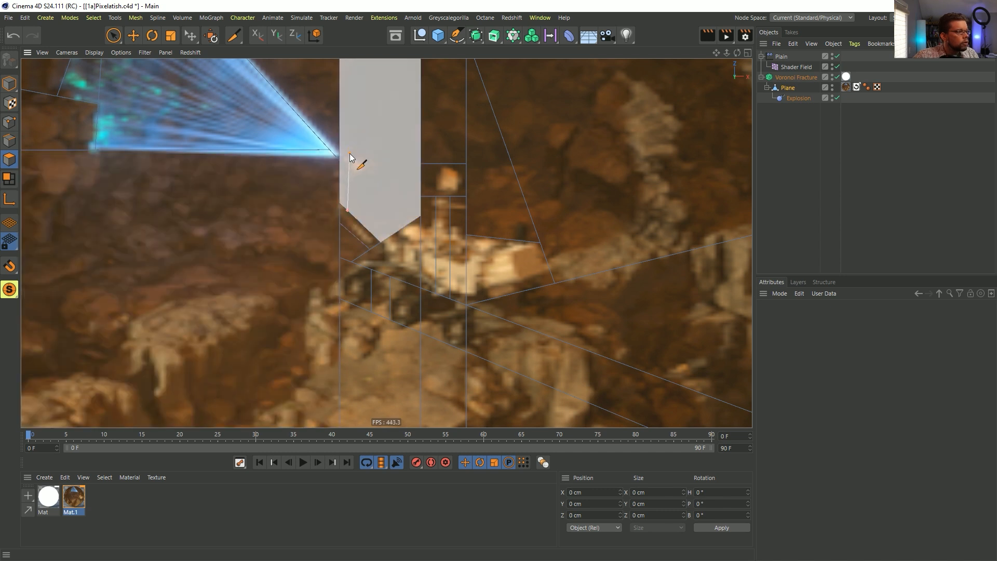
click(340, 180)
click(380, 180)
click(381, 142)
click(340, 142)
key(Escape)
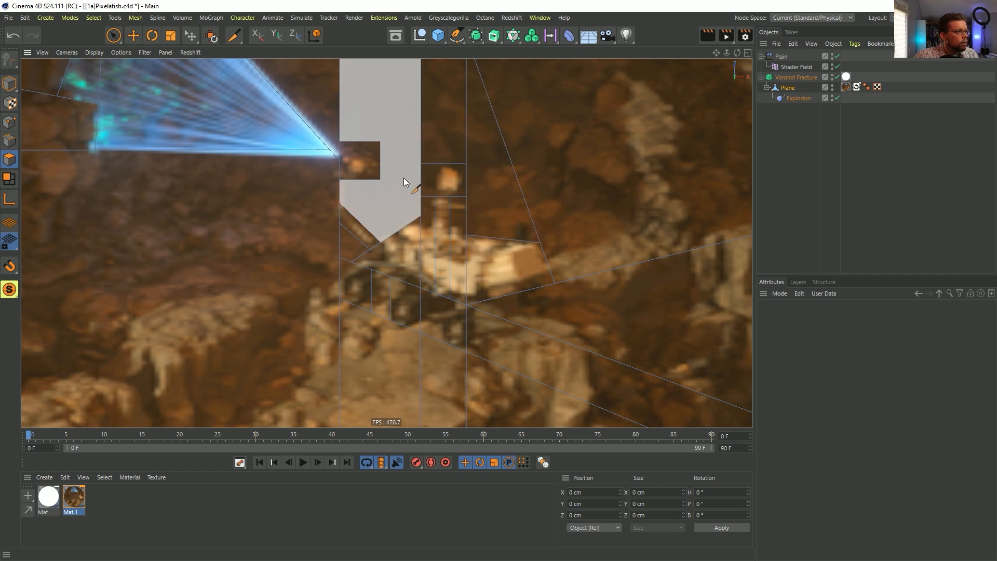
click(345, 180)
click(348, 212)
key(Escape)
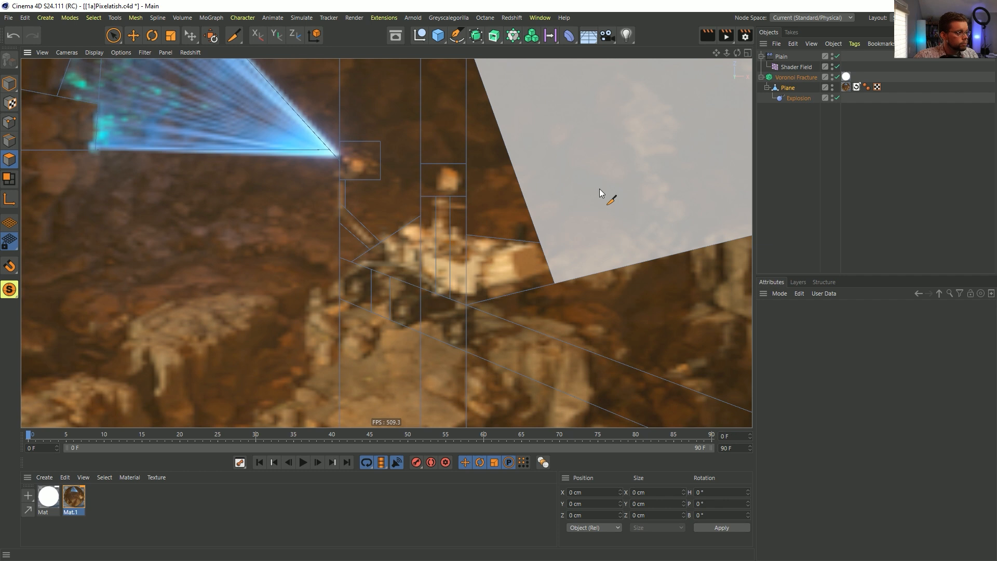
Step: Slice the laser fan into narrow wedges with straight cuts radiating from the laser tip
alt+middle_drag(616, 221, 582, 250)
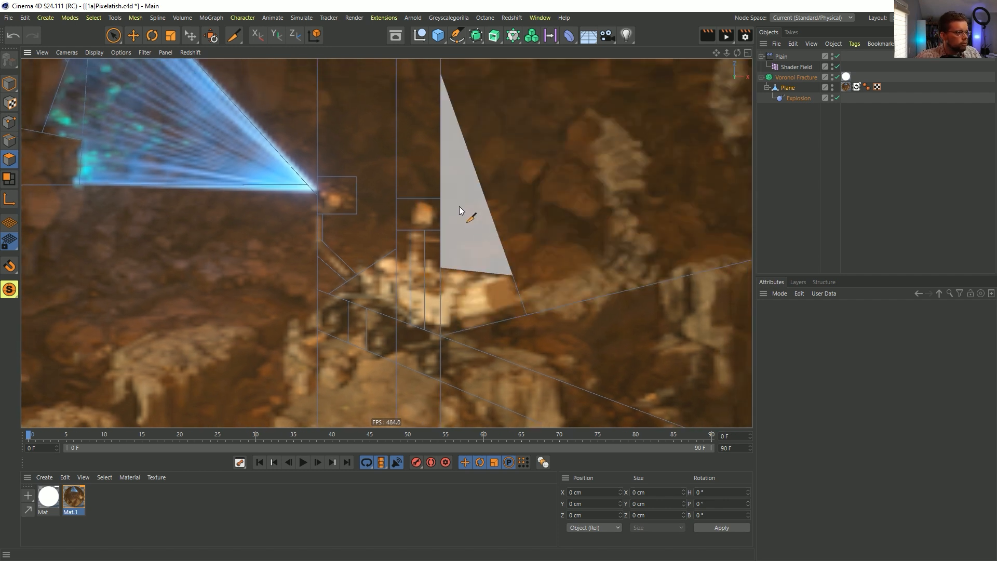
alt+right_drag(483, 165, 455, 172)
alt+middle_drag(455, 172, 428, 252)
alt+right_drag(428, 251, 447, 238)
alt+middle_drag(430, 234, 439, 202)
alt+right_drag(439, 202, 387, 220)
alt+middle_drag(387, 221, 386, 268)
click(376, 265)
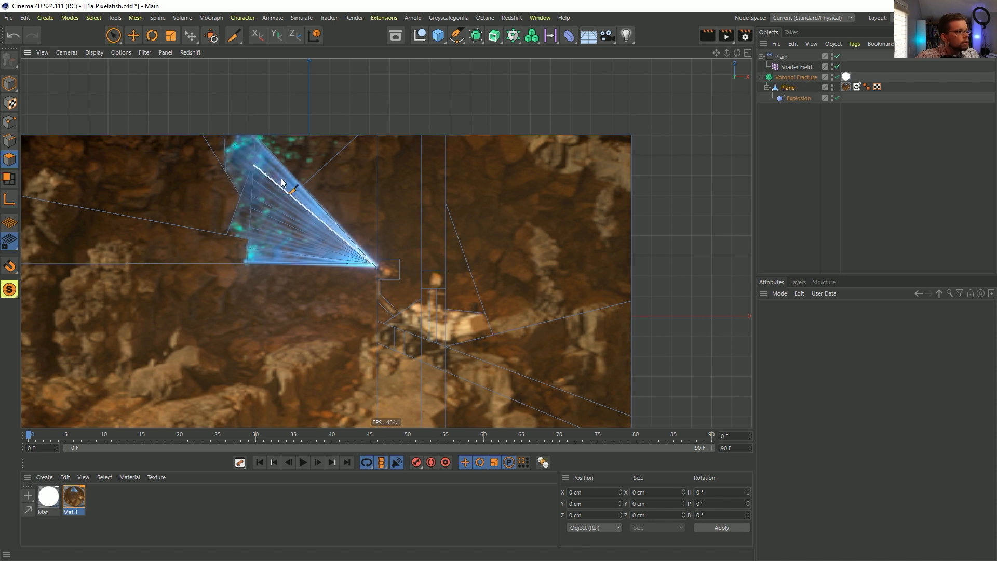
Step: Add two short crossing cuts between the laser's upper edge and the plane's top edge, around the teal specks
scroll(254, 214, up, 5)
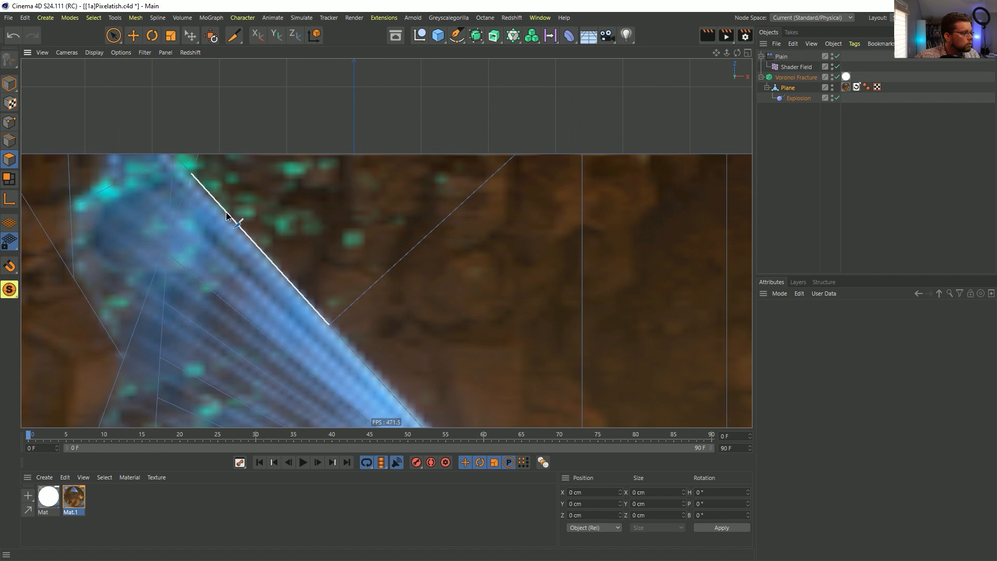
click(227, 213)
click(263, 150)
key(Escape)
click(237, 193)
click(207, 151)
key(Escape)
Step: Set the viewport texture preview size of material Mat.1 to No Scaling and close the Material Editor
double_click(73, 497)
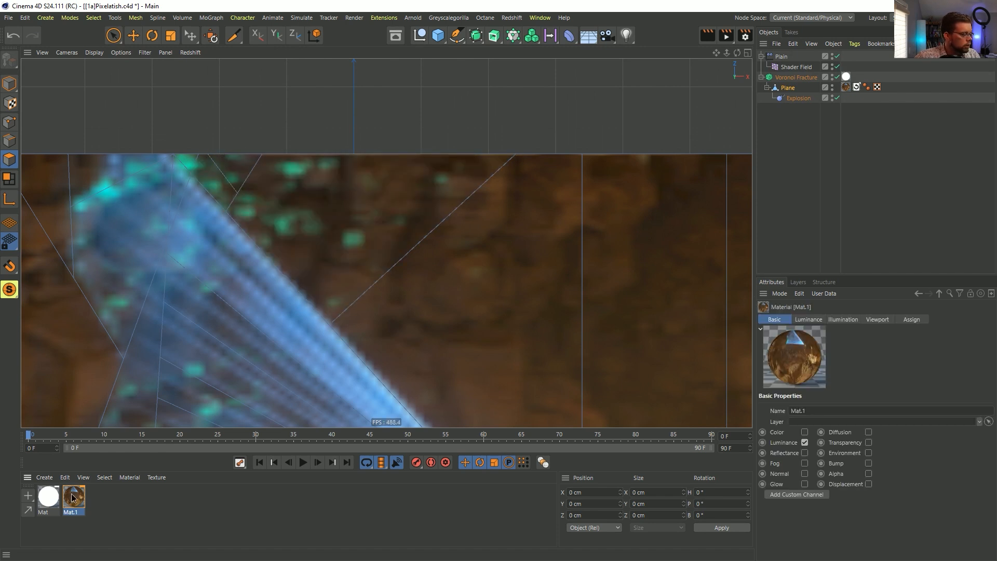
click(95, 417)
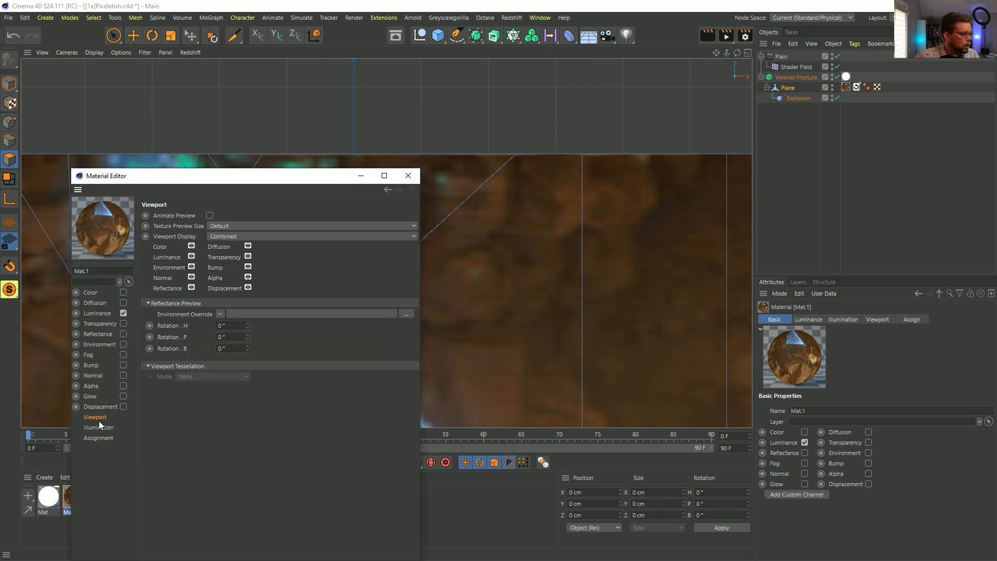
click(99, 428)
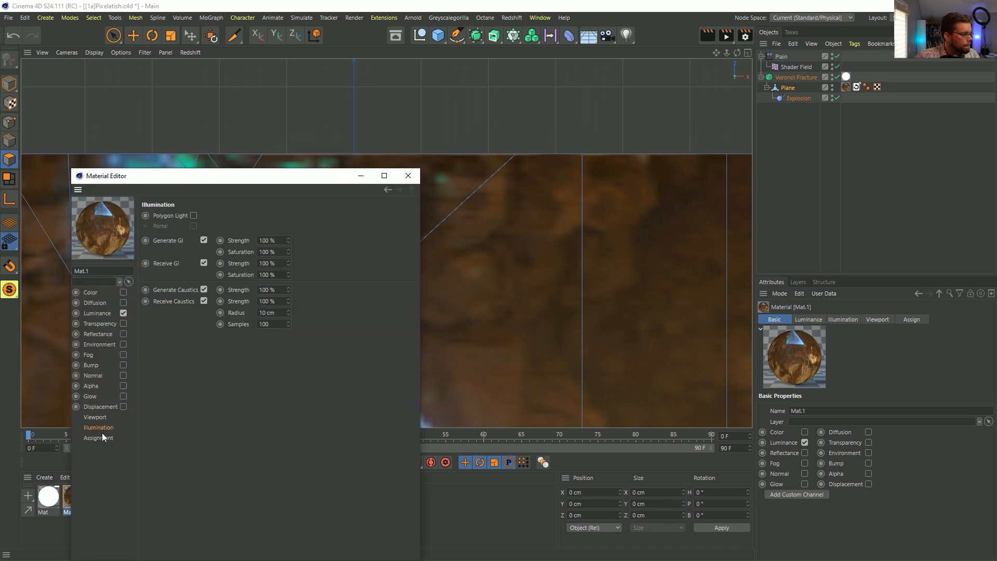
click(98, 418)
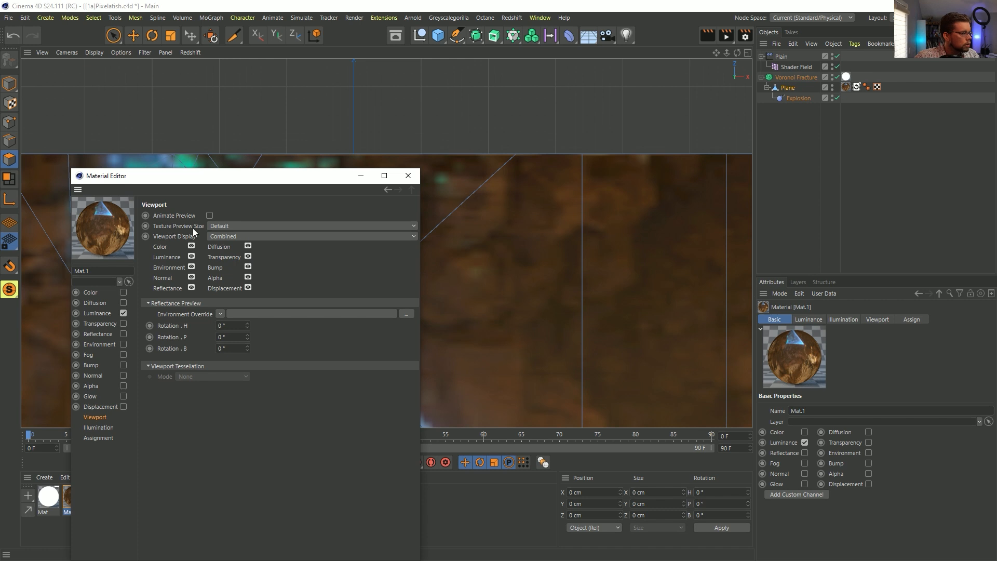
click(226, 227)
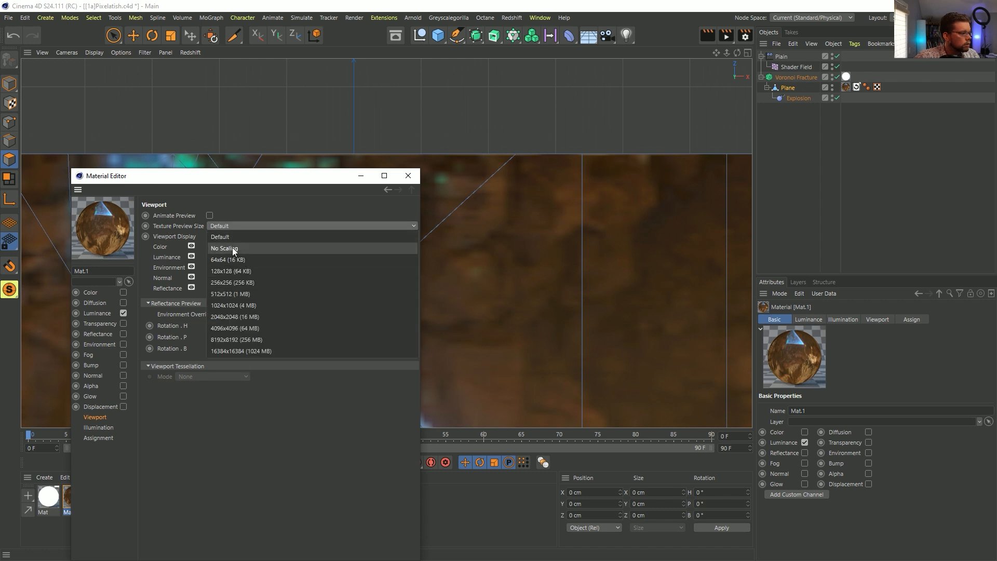
click(233, 248)
click(408, 176)
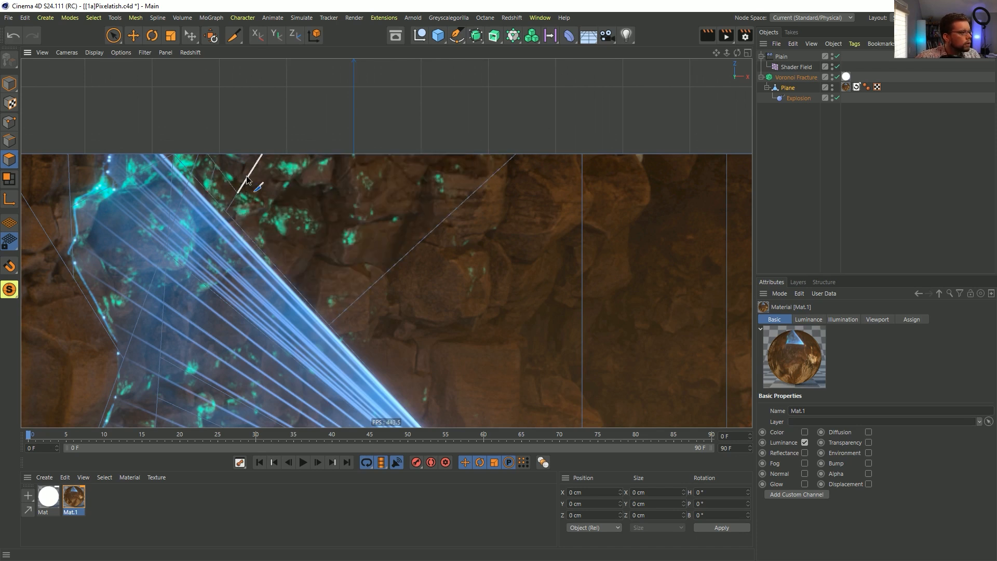
Step: Cut a jagged line around the teal-specked rock above the laser, then across the long diagonal cut and back to the laser's upper edge
click(255, 165)
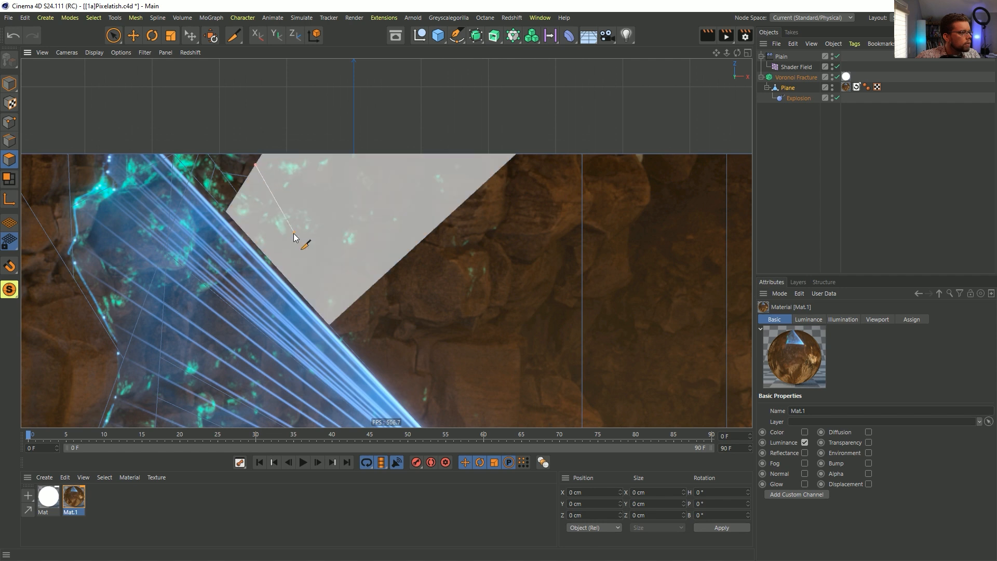
click(291, 242)
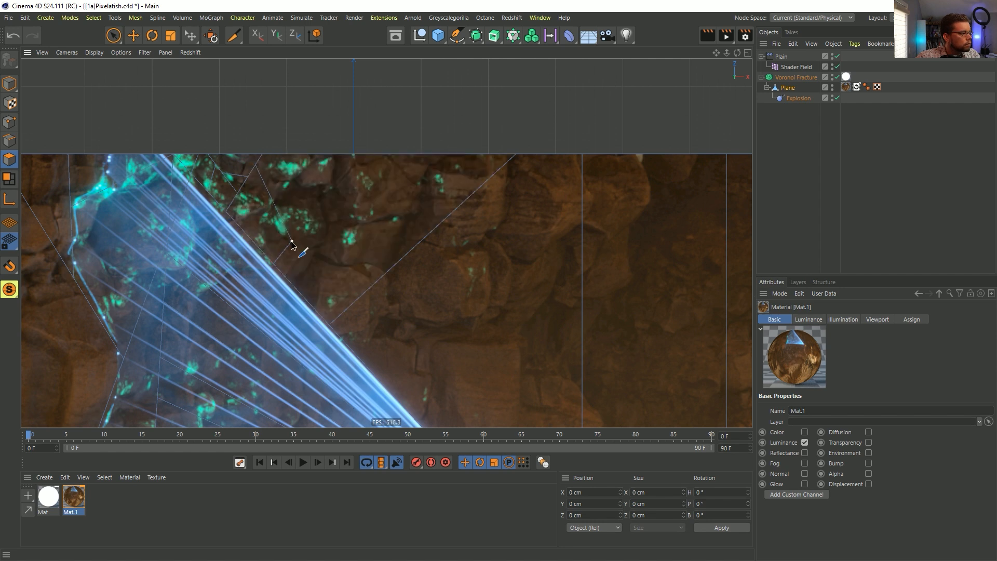
click(326, 238)
click(369, 288)
click(305, 297)
key(Escape)
Step: Cut around the small teal-lit rock between the jagged line and the long diagonal cut
click(347, 262)
click(355, 253)
click(373, 219)
click(333, 209)
key(Escape)
Step: Try to cut above the small teal-lit rock with lines reaching the plane's top edge and the long diagonal cut
click(338, 189)
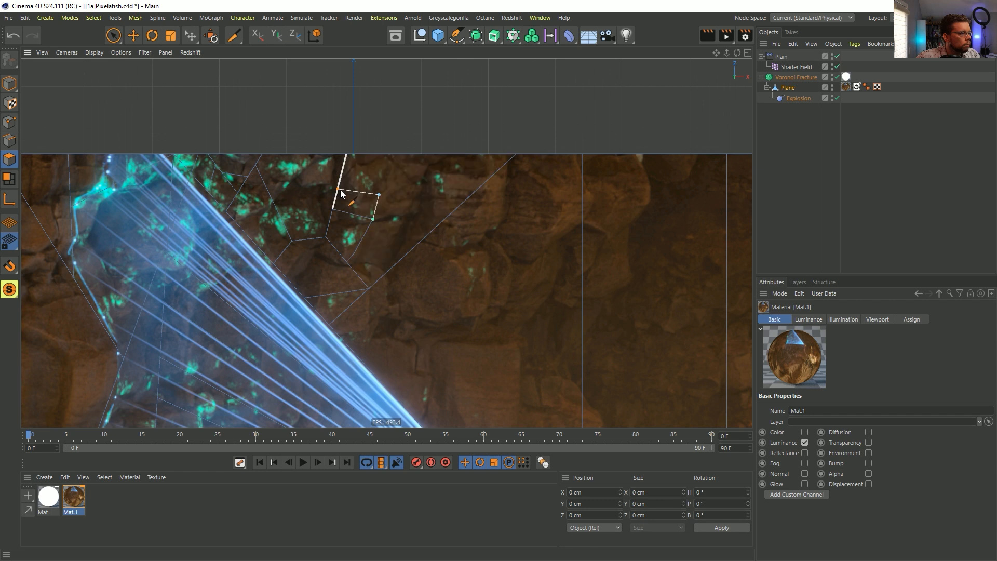
click(380, 193)
click(427, 154)
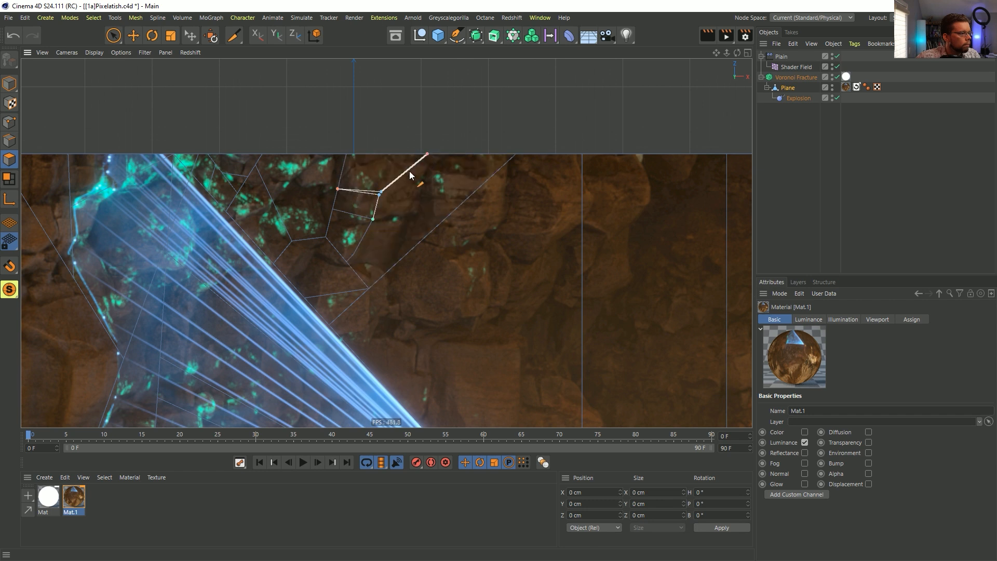
key(Escape)
click(429, 154)
click(432, 229)
key(Escape)
click(382, 192)
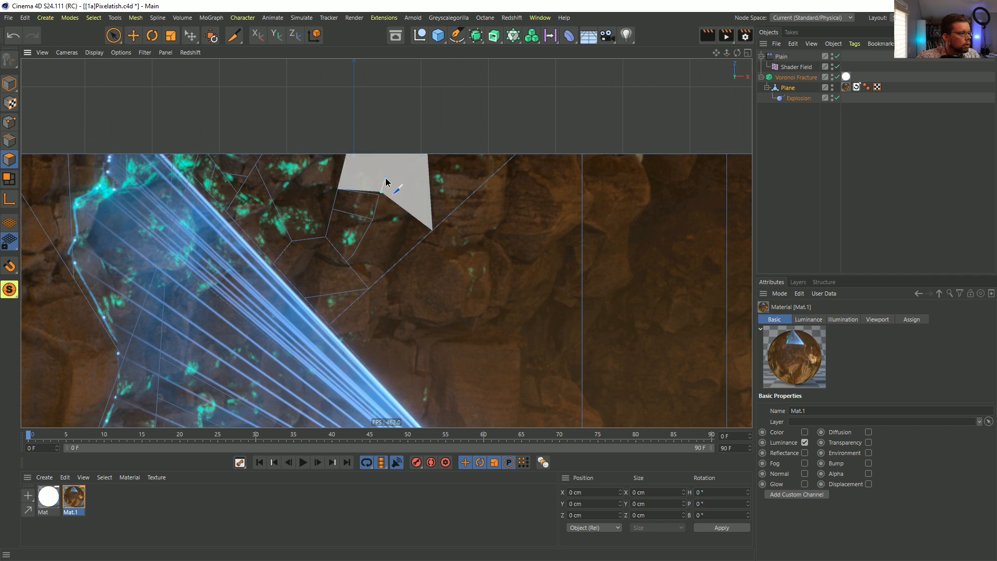
Step: Switch to the Polygon Pen, clear the trial cuts, and cut from the small rock's corner to the top edge with a short crosswise cut
key(m)
key(e)
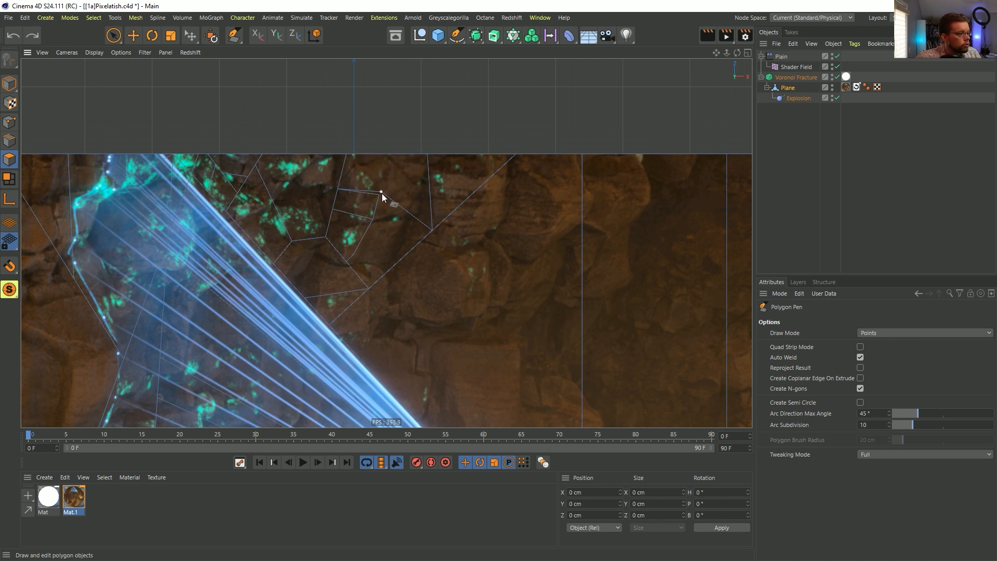
drag(381, 192, 396, 180)
ctrl+shift+click(397, 176)
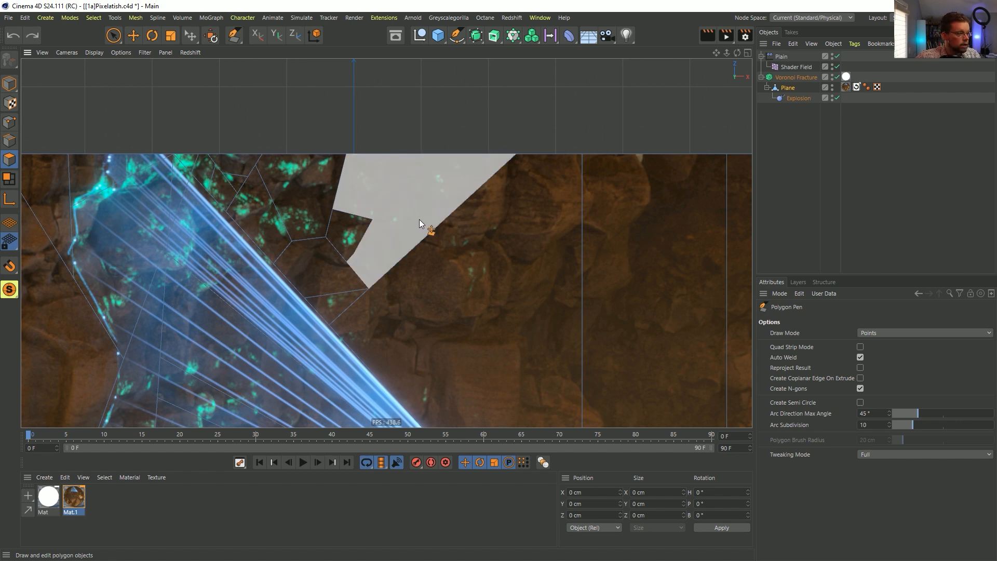
click(373, 219)
click(393, 156)
click(381, 192)
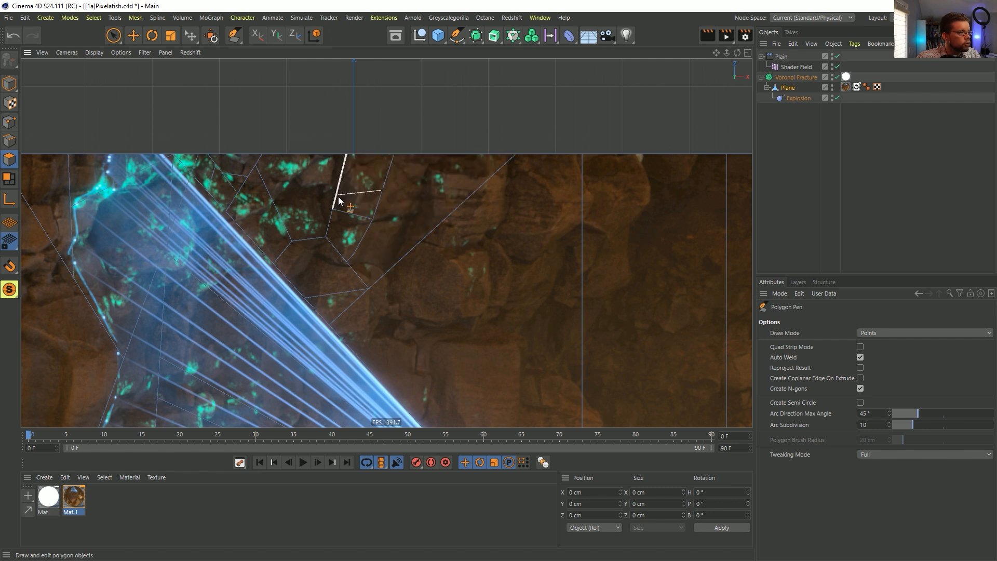
Step: Cut across the larger teal-specked rock above the laser and link that cut to the plane's top edge
click(340, 178)
click(264, 179)
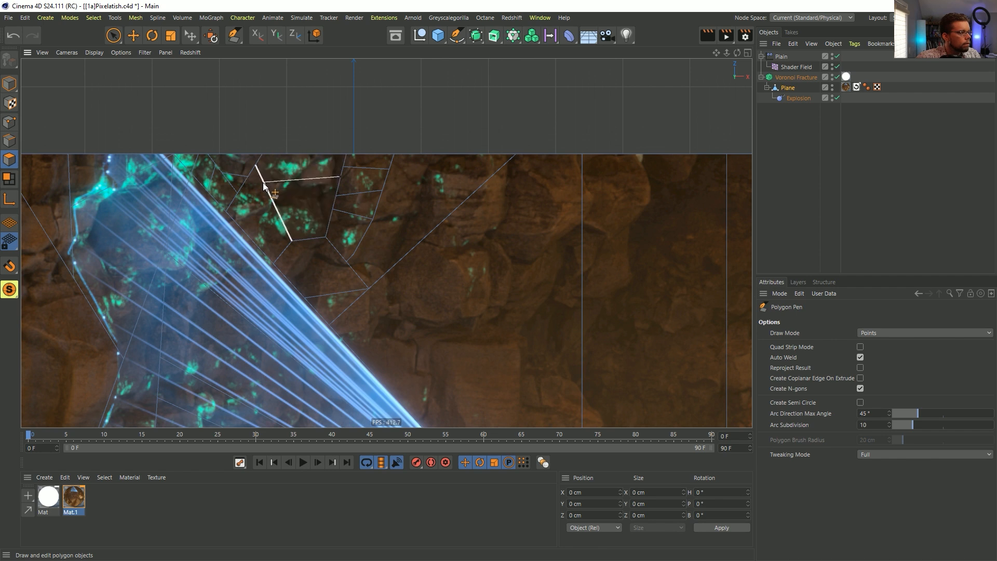
click(321, 155)
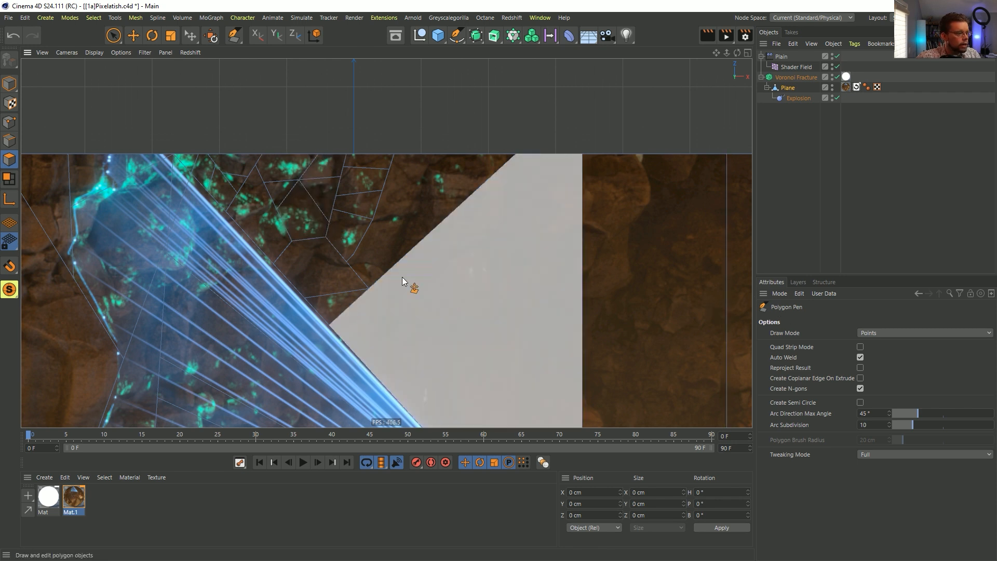
Step: Divide the area between the teal-specked rocks and the long diagonal cut with two linking cuts and an angled cut up to the top edge
click(393, 266)
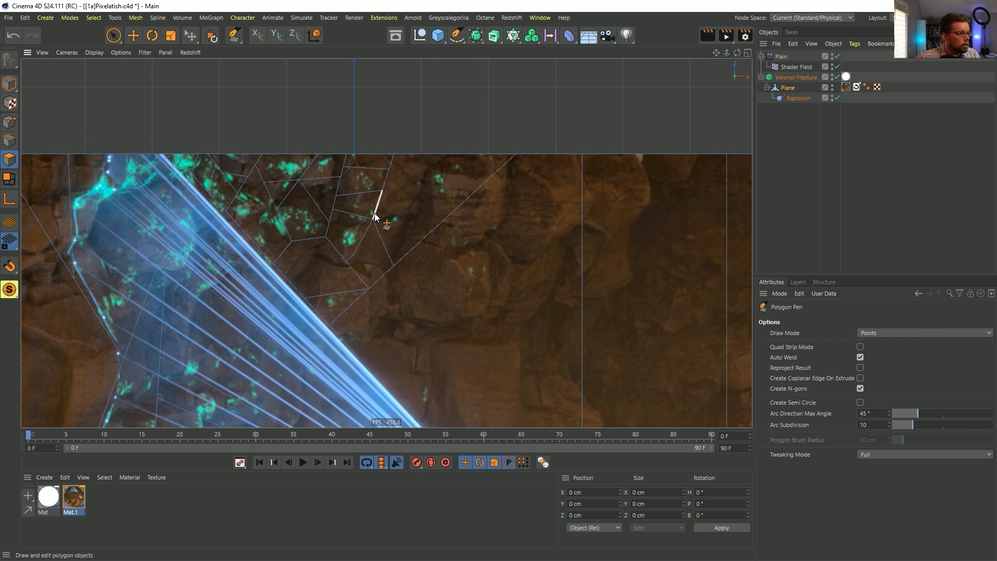
click(374, 219)
click(379, 204)
click(440, 224)
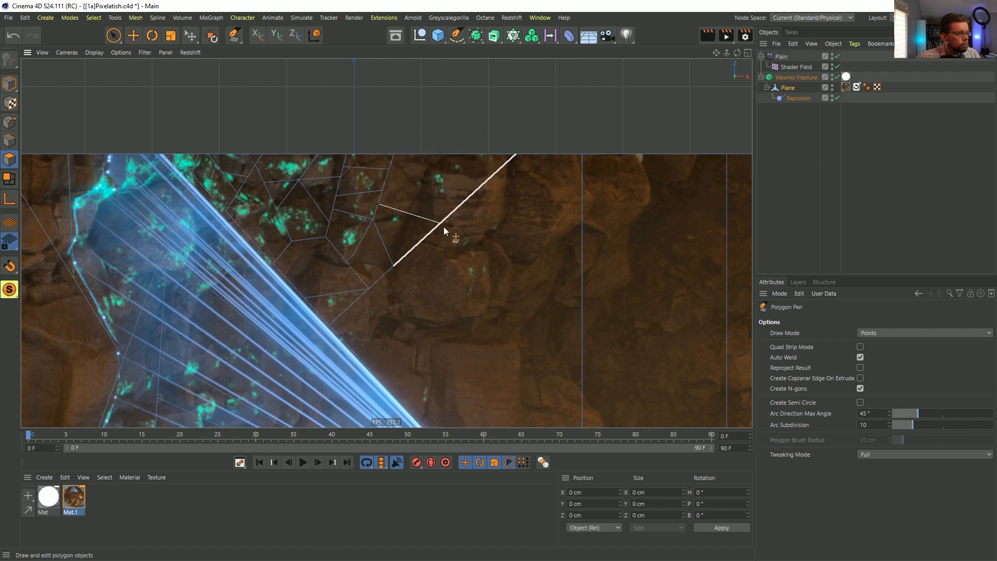
click(386, 179)
click(432, 154)
click(426, 187)
alt+right_drag(498, 266, 463, 273)
alt+middle_drag(477, 296, 435, 191)
alt+right_drag(434, 191, 376, 246)
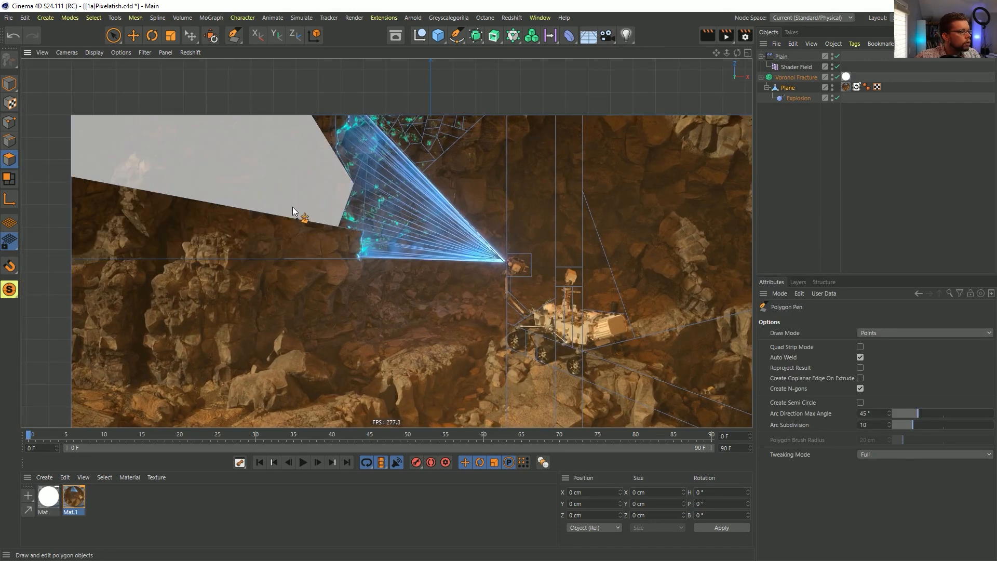
click(280, 193)
scroll(285, 169, up, 5)
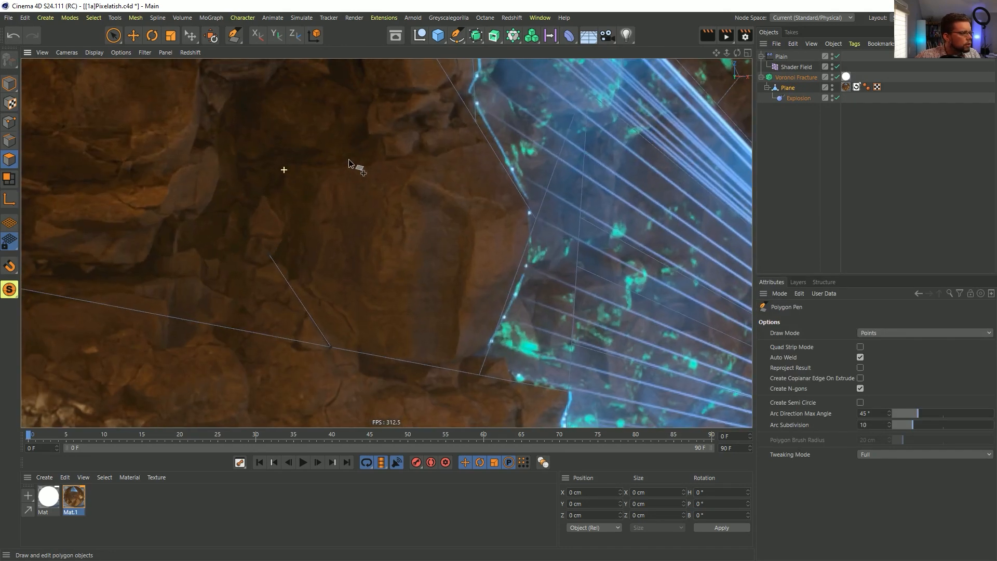
click(284, 163)
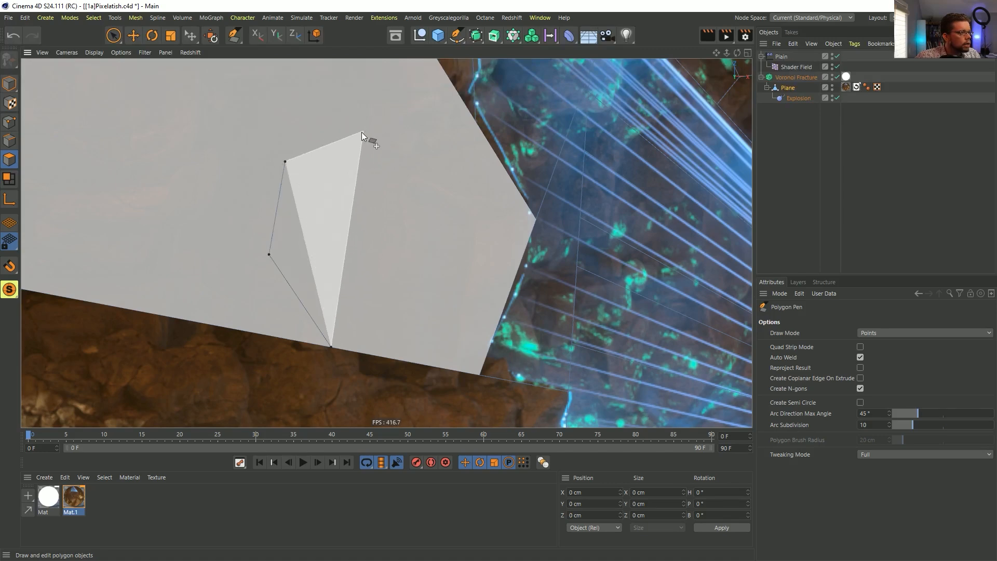
scroll(377, 162, down, 2)
scroll(373, 164, up, 1)
click(407, 155)
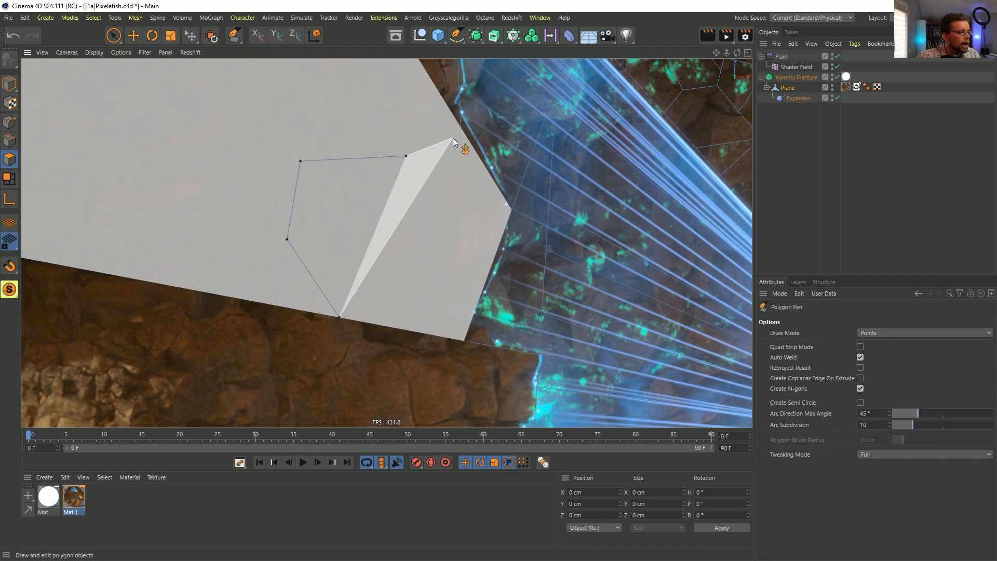
click(459, 130)
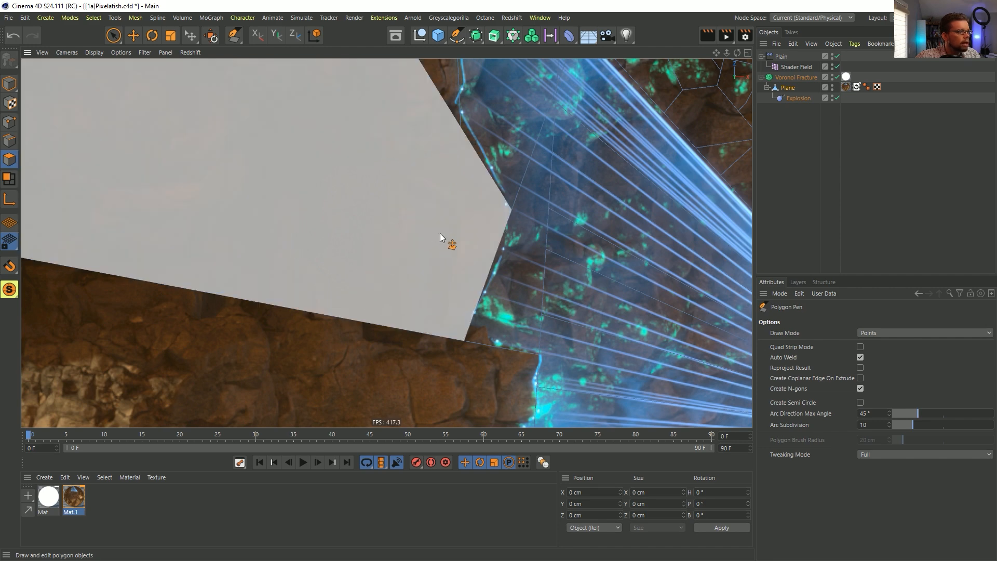
scroll(445, 217, down, 10)
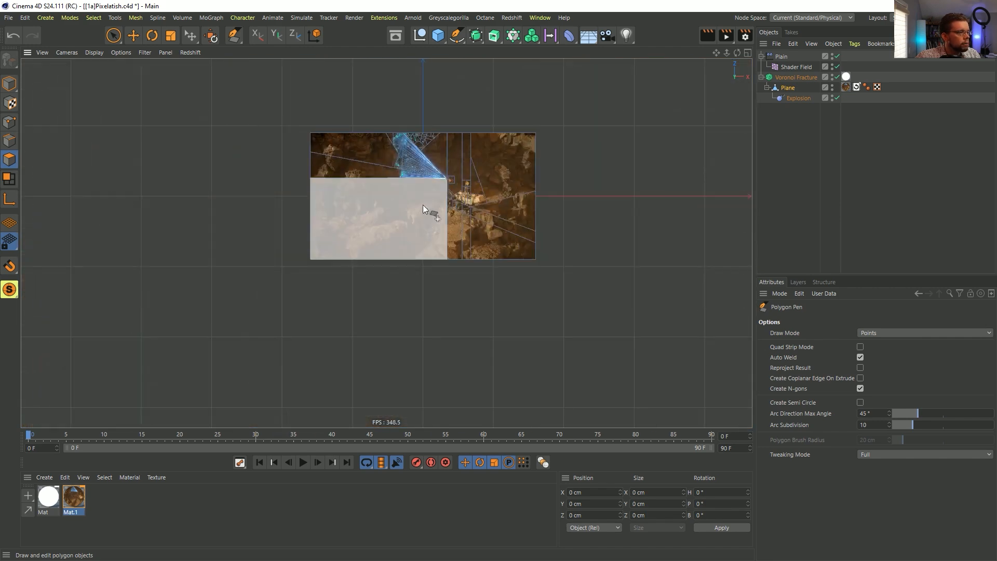
scroll(383, 236, up, 6)
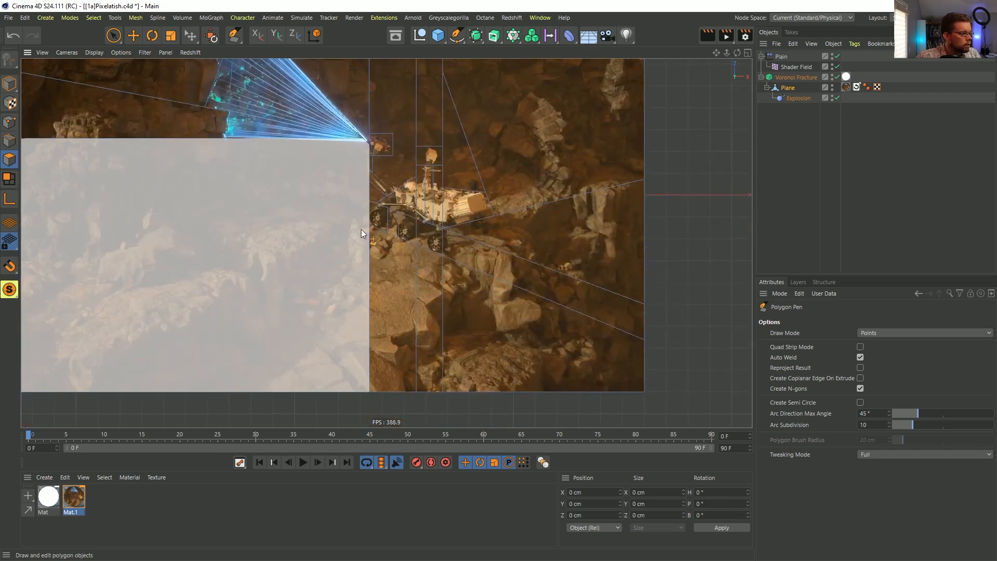
alt+middle_drag(366, 195, 386, 179)
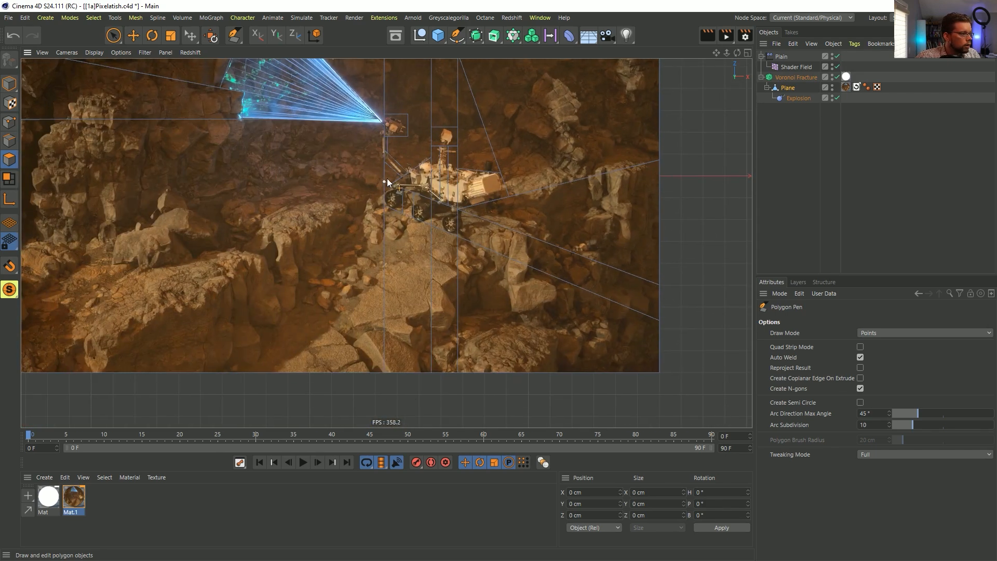
click(384, 190)
click(36, 391)
key(Escape)
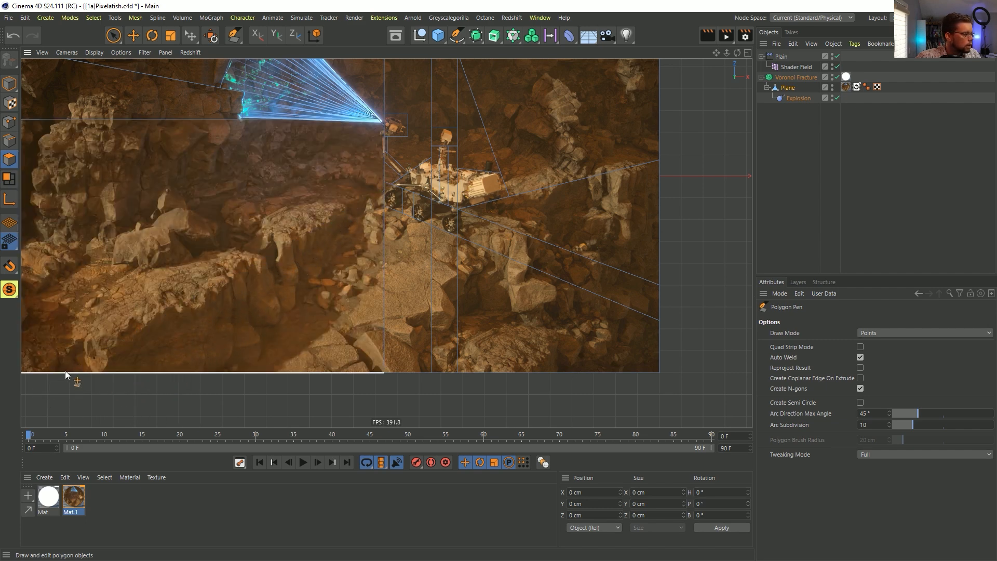
Step: Cut two diverging lines from the vertical cut at the rover's front down to the plane's bottom edge, through the rocks before the rover
click(383, 190)
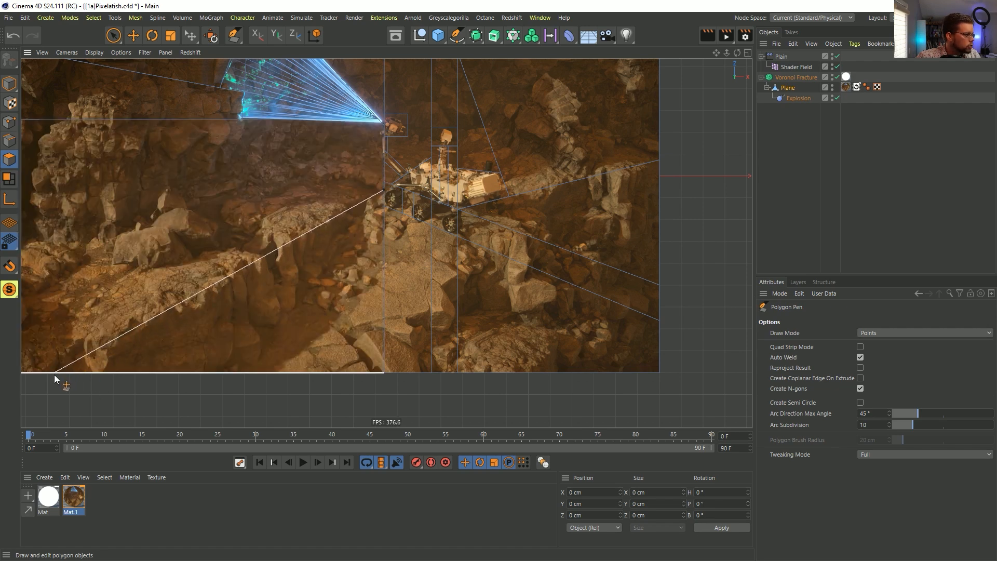
click(52, 373)
click(385, 372)
key(Escape)
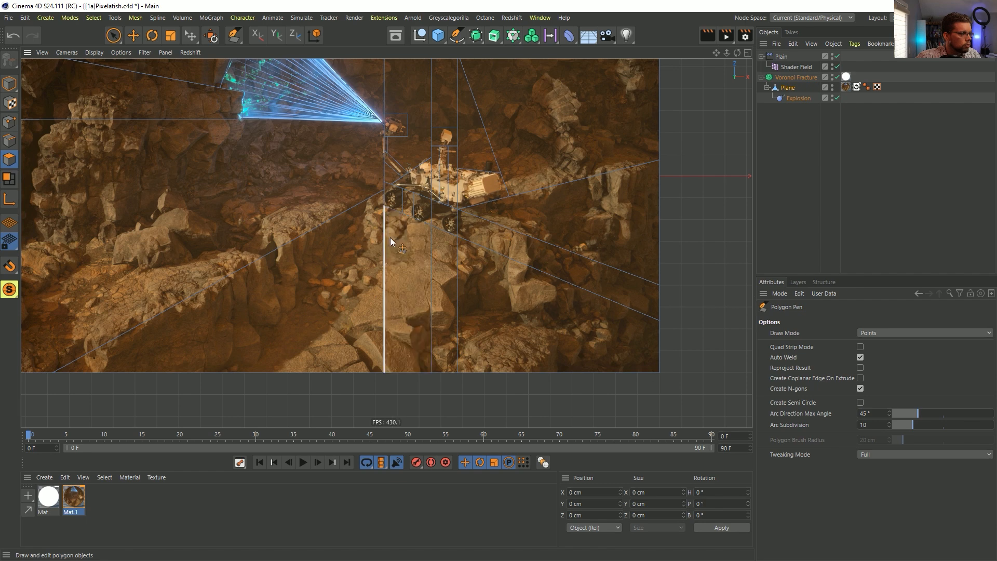
click(382, 190)
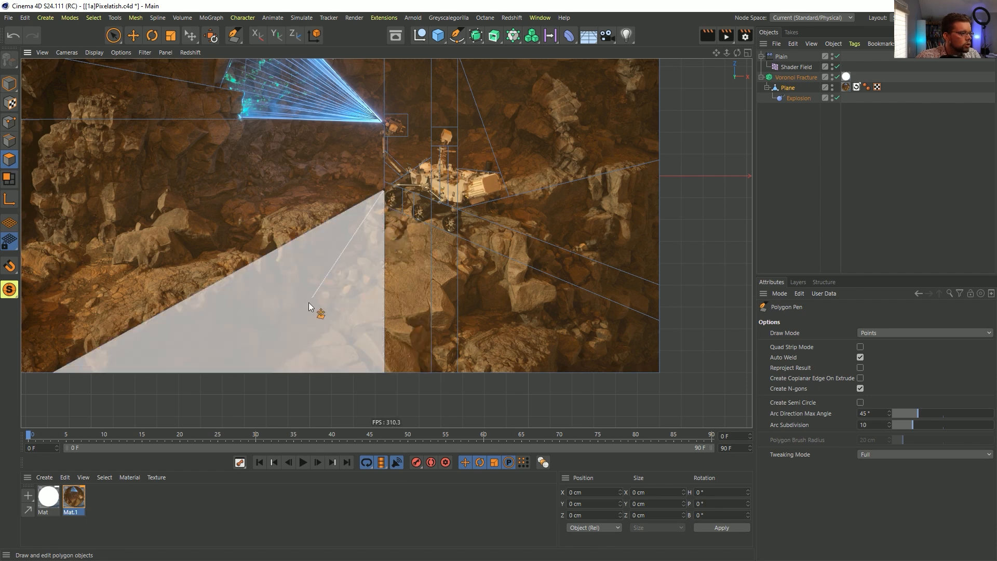
click(240, 373)
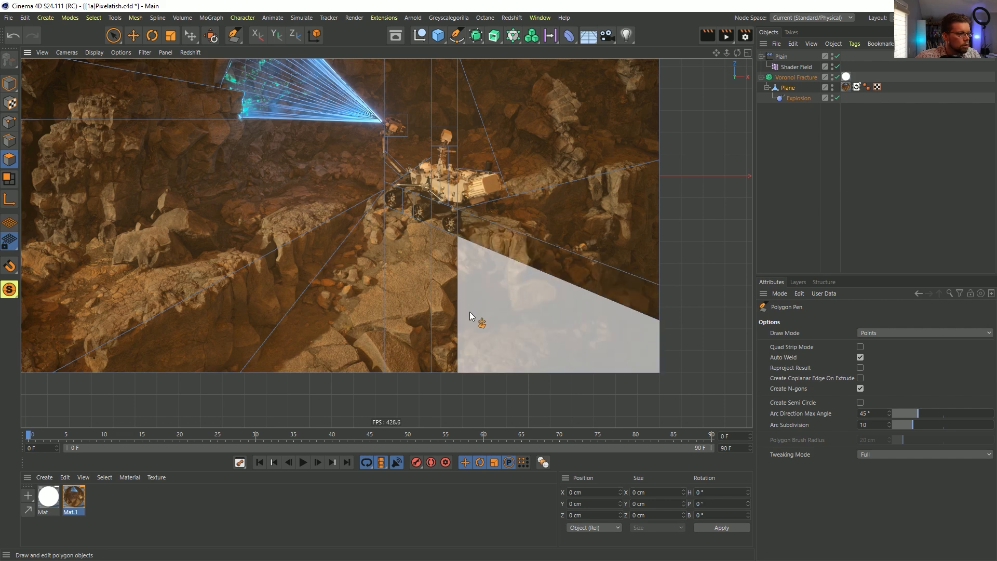
Step: Cut a slanted line below the rover to the plane's lower corner and a bent cut along the rock joining it to the slanted lines above
click(458, 301)
click(659, 369)
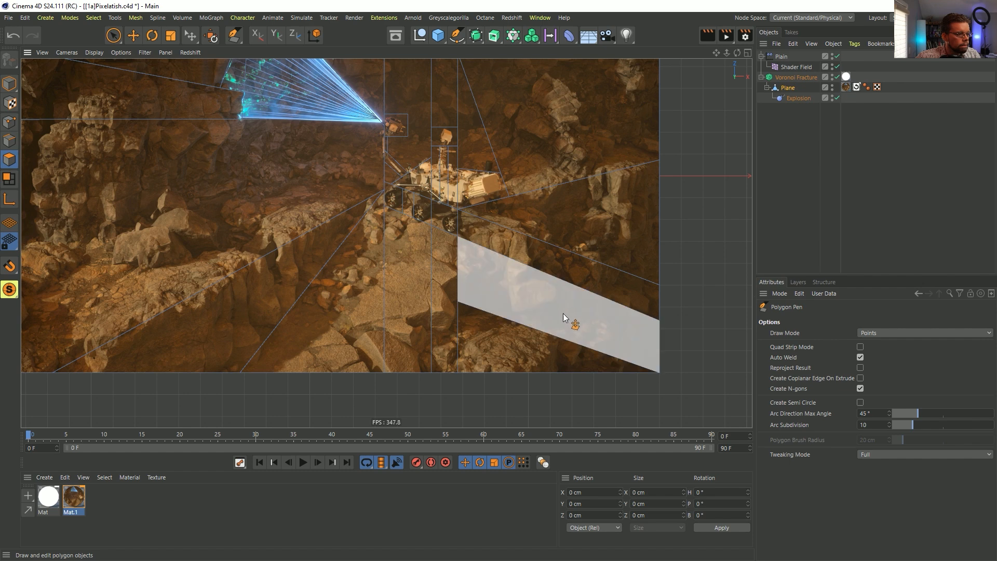
click(525, 239)
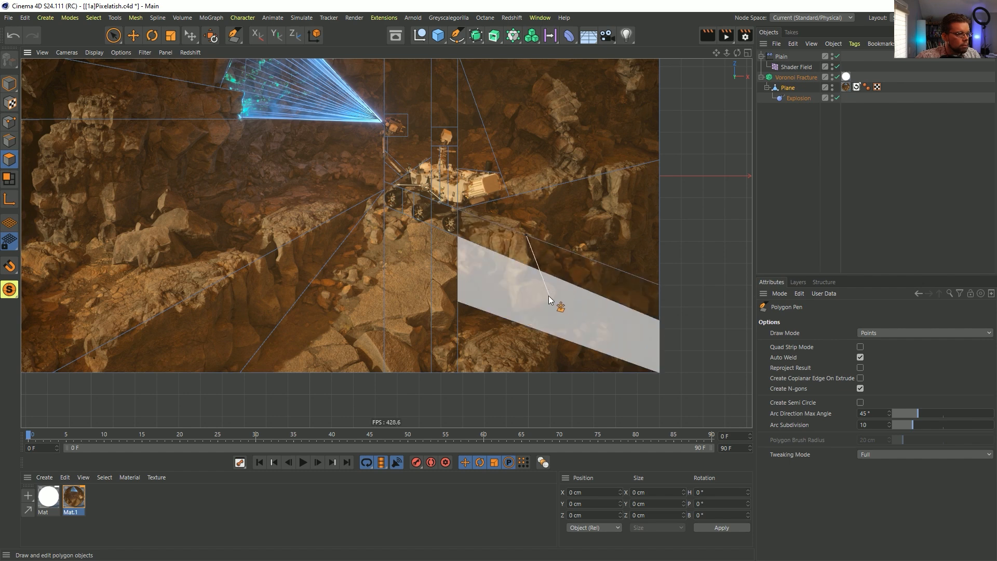
click(529, 268)
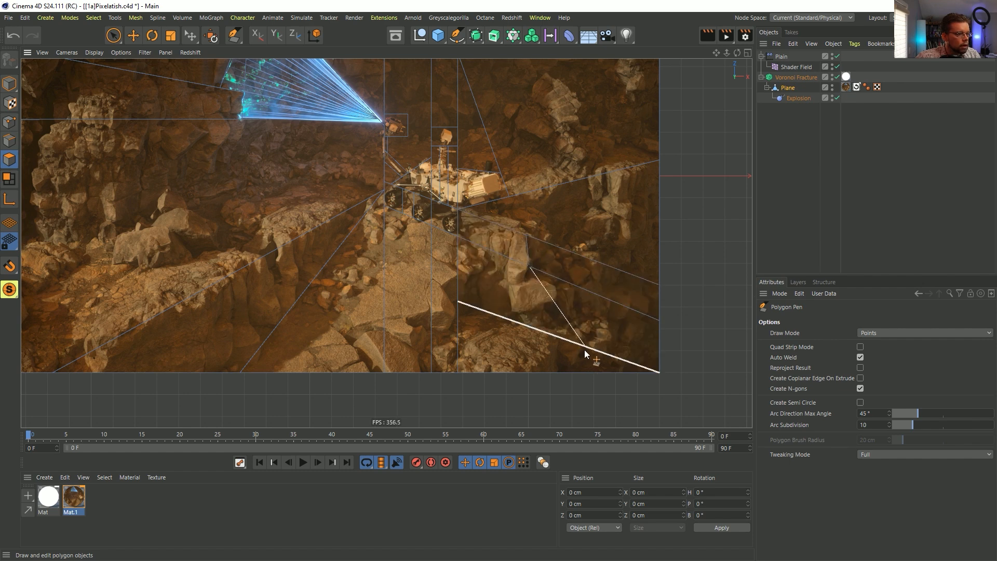
click(594, 351)
alt+middle_drag(535, 188, 468, 317)
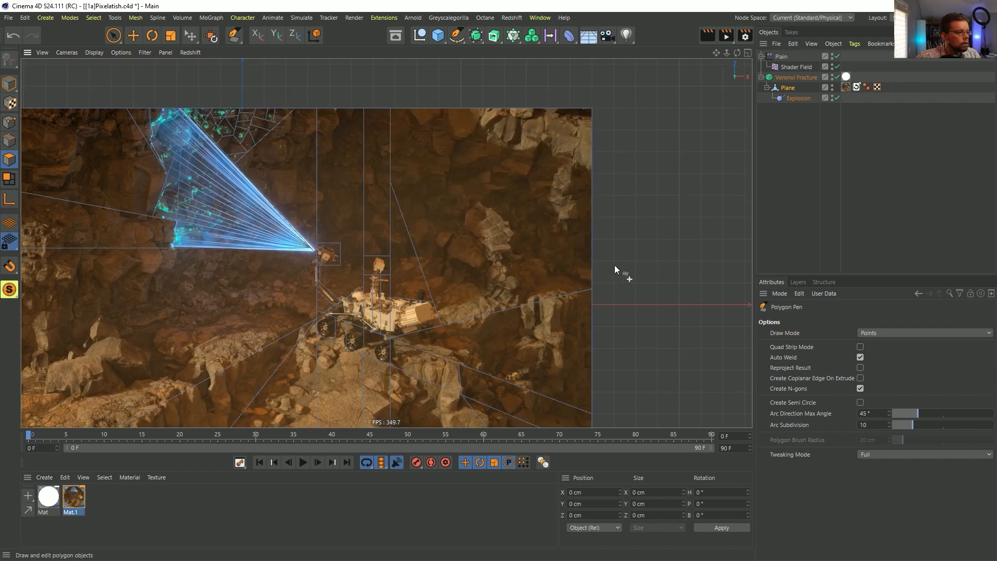
Step: Try to cut a four-point outline around the tall pale rock formation behind the rover
click(527, 304)
click(512, 224)
click(473, 198)
click(420, 262)
key(ctrl+z)
key(ctrl+z)
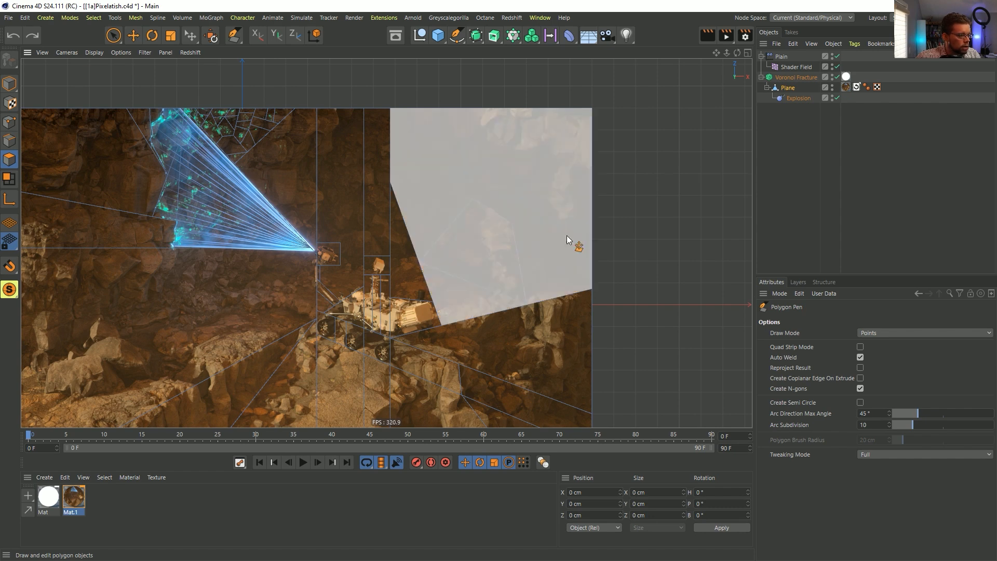
alt+middle_drag(645, 210, 507, 264)
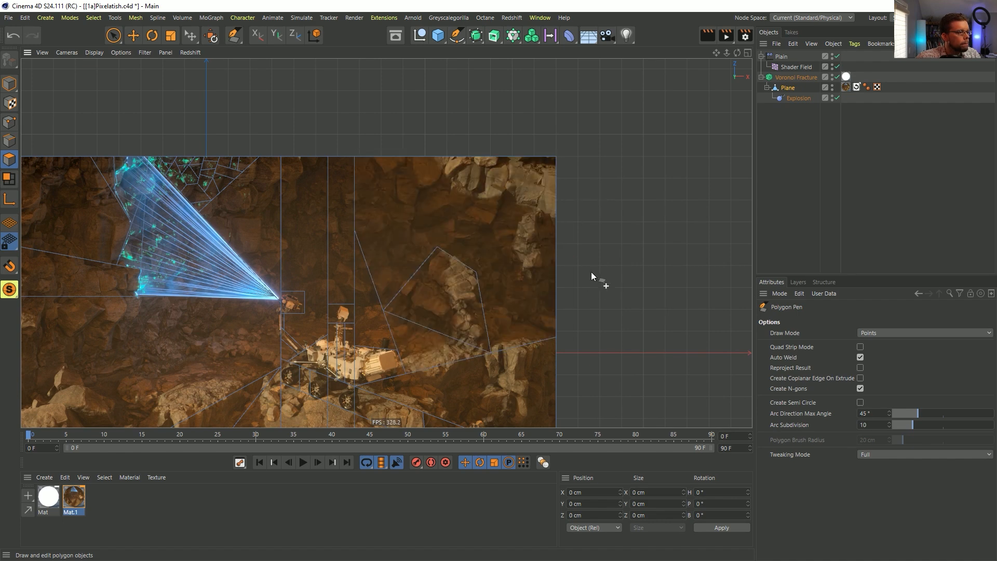
Step: Try to link the pale rock outline's upper corners to the plane's edges with line cuts, and undo the outline
key(k)
key(k)
click(476, 271)
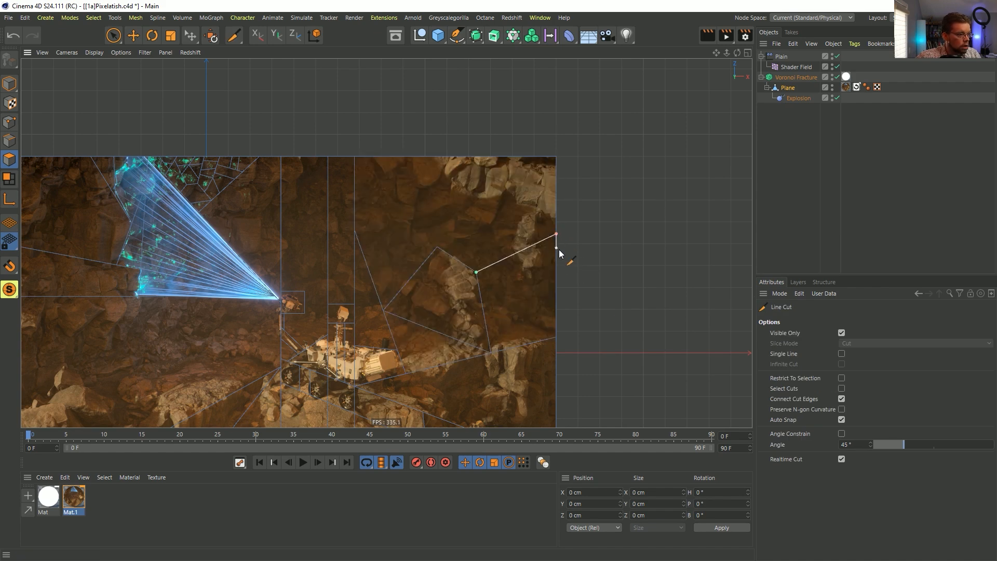
drag(476, 272, 438, 247)
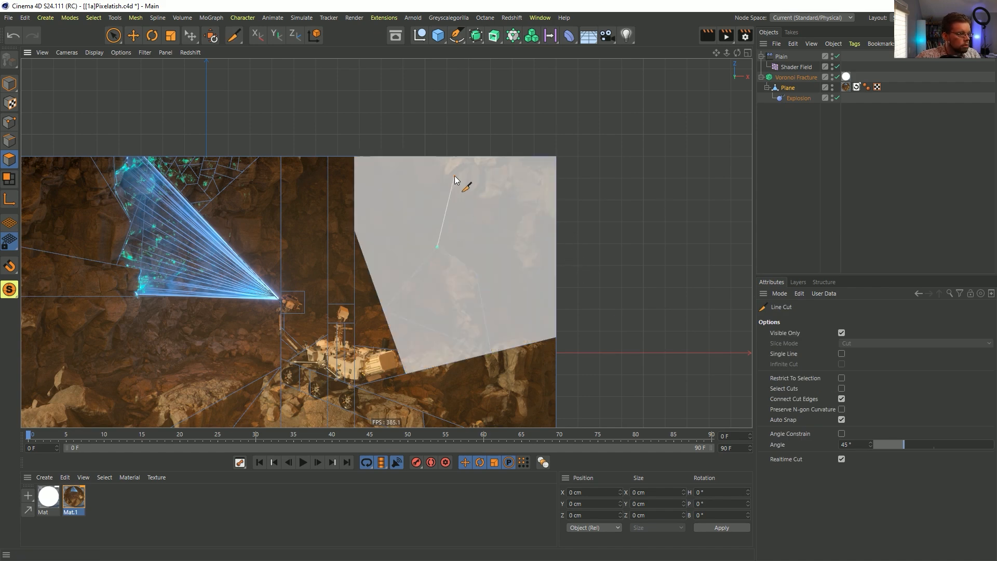
key(Escape)
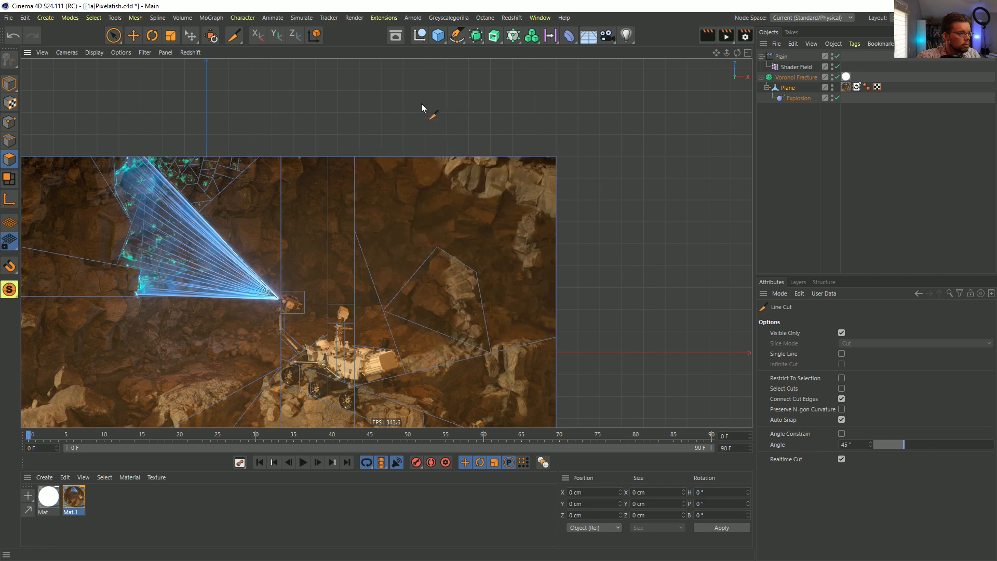
click(437, 247)
click(446, 93)
key(Escape)
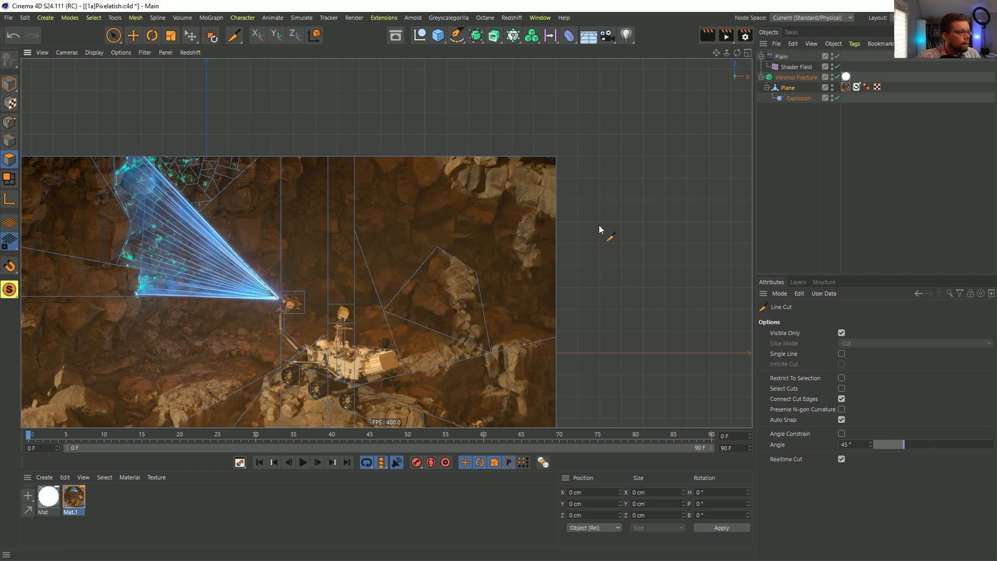
drag(476, 271, 491, 353)
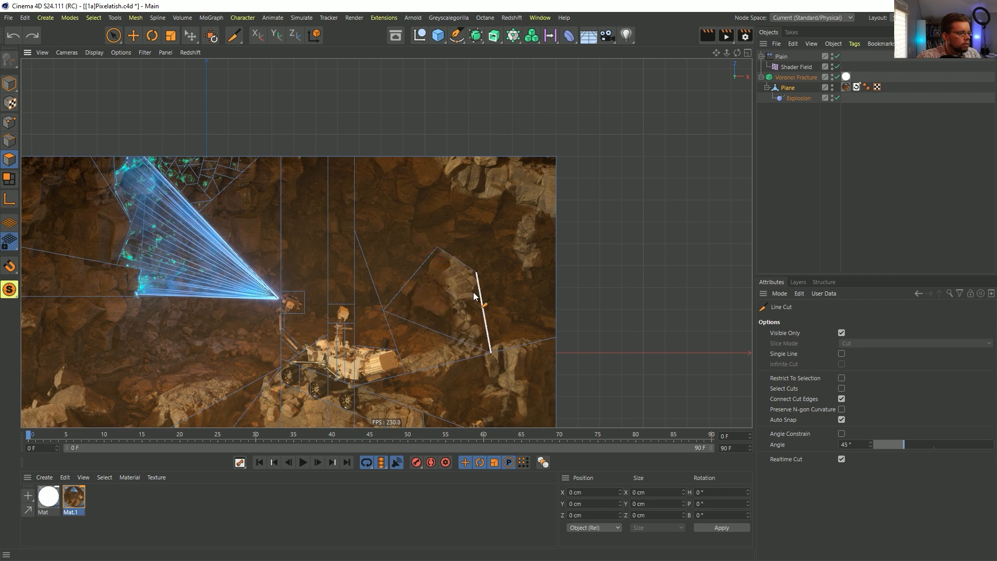
key(ctrl+z)
Step: Cut a near-vertical line through the pale rock behind the rover up to the plane's top edge, plus a diagonal branch to that edge
click(484, 355)
click(468, 146)
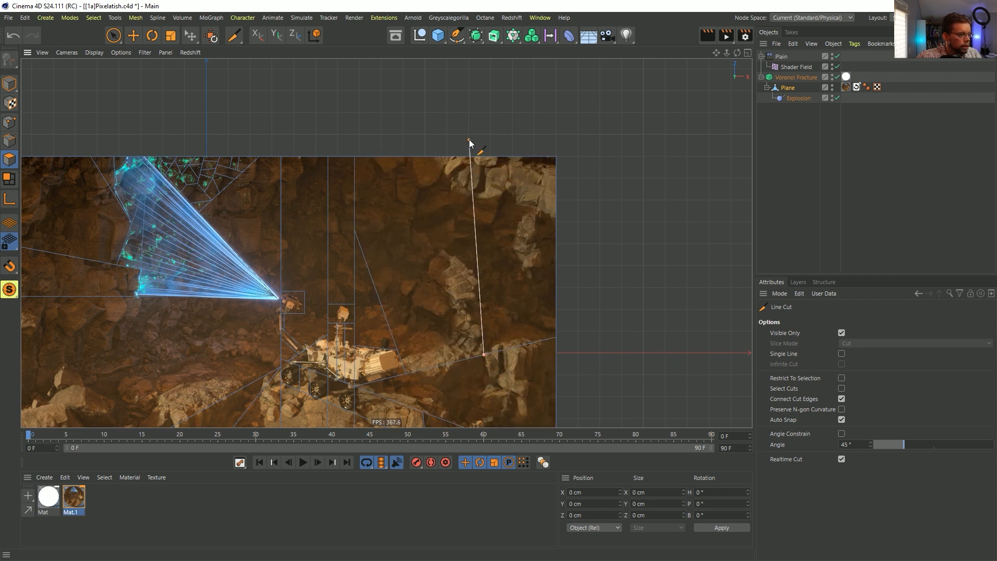
click(478, 281)
click(361, 147)
key(Escape)
Step: Cut a bent line from the slanted cut behind the rover to the new diagonal, and link its bend to the nearby vertical cut
click(383, 308)
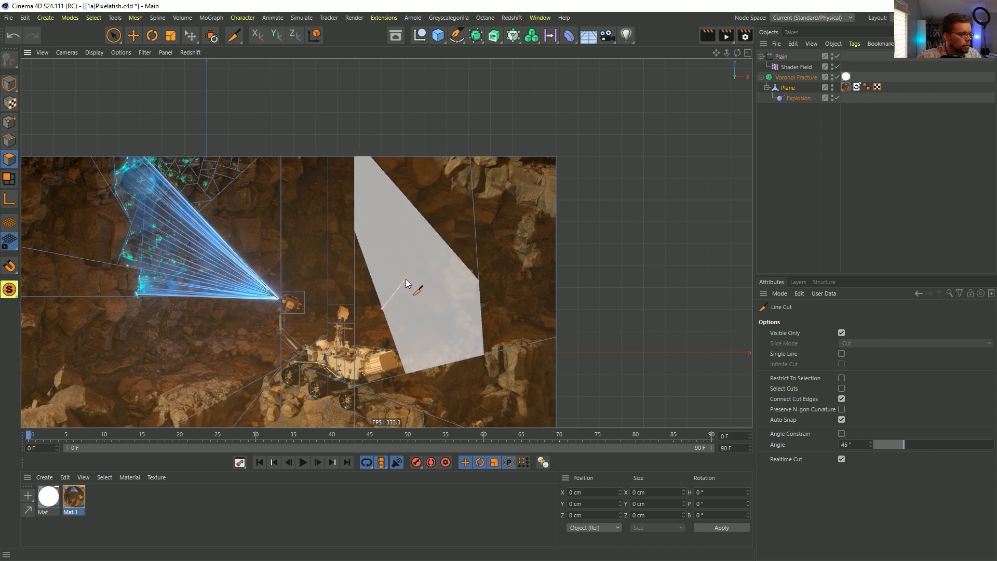
click(446, 243)
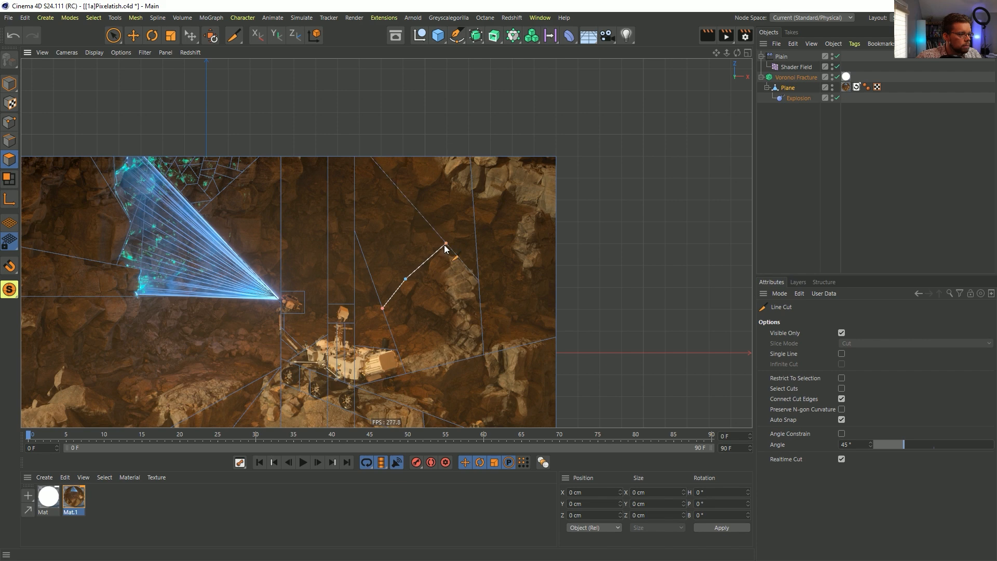
click(479, 281)
key(Escape)
click(406, 281)
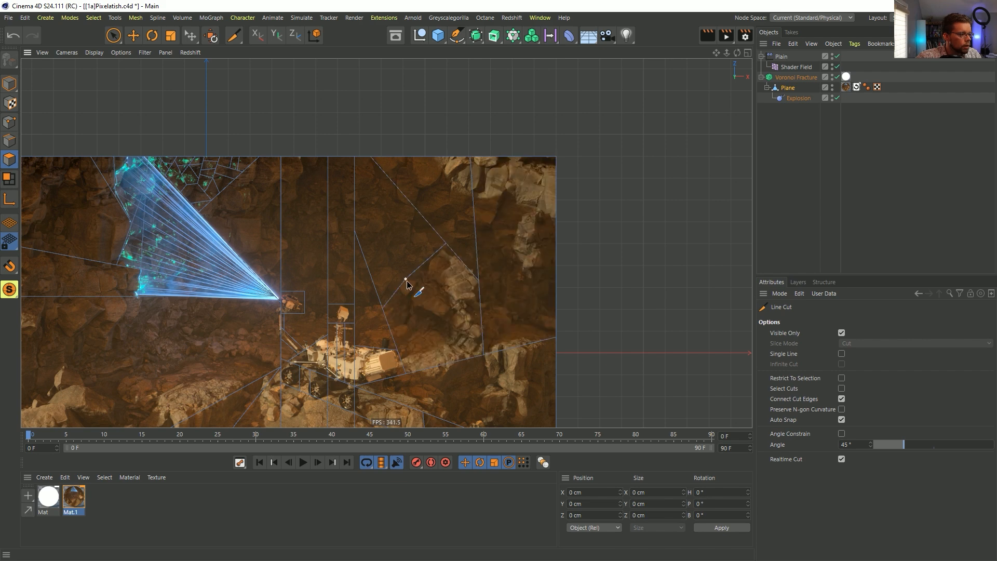
click(354, 230)
key(Escape)
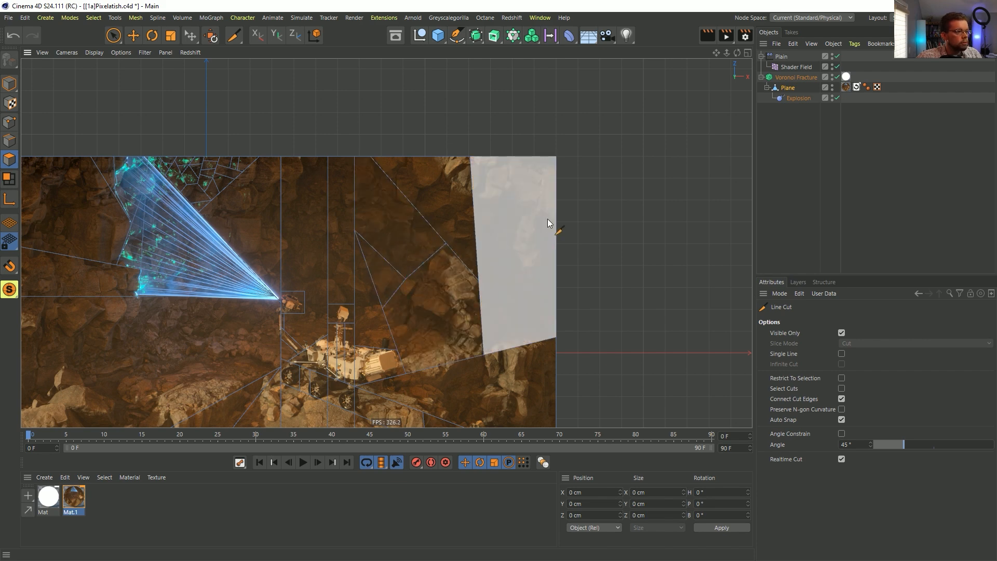
Step: Cut a long slanted line from the rover's arm to the plane's left edge, and a horizontal line joining it to that edge
scroll(553, 223, down, 1)
alt+middle_drag(591, 251, 658, 207)
alt+middle_drag(490, 279, 580, 253)
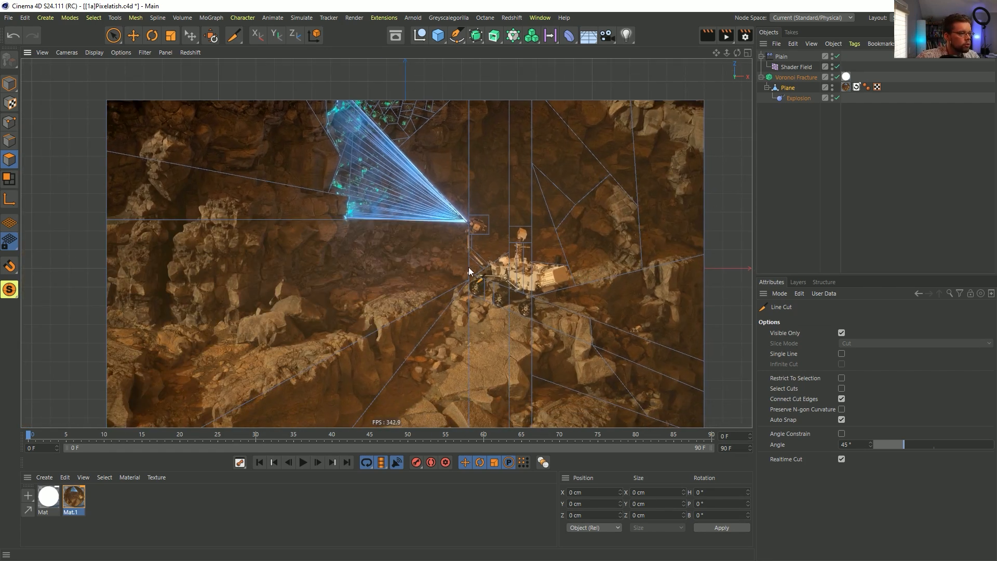
click(468, 225)
click(210, 330)
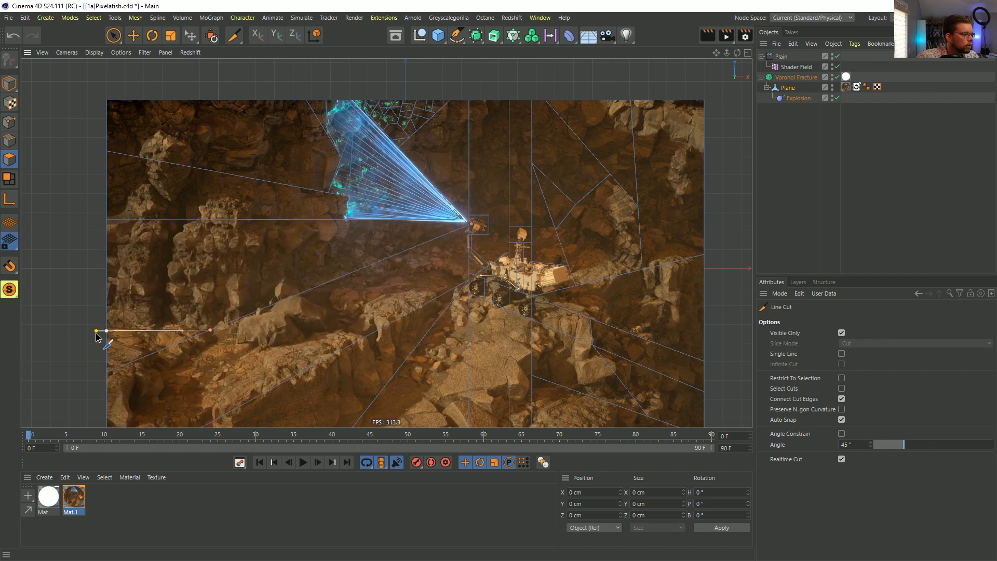
Step: Cut a faceted outline around the large boulder below the long slanted cut, closing it on that cut
click(238, 331)
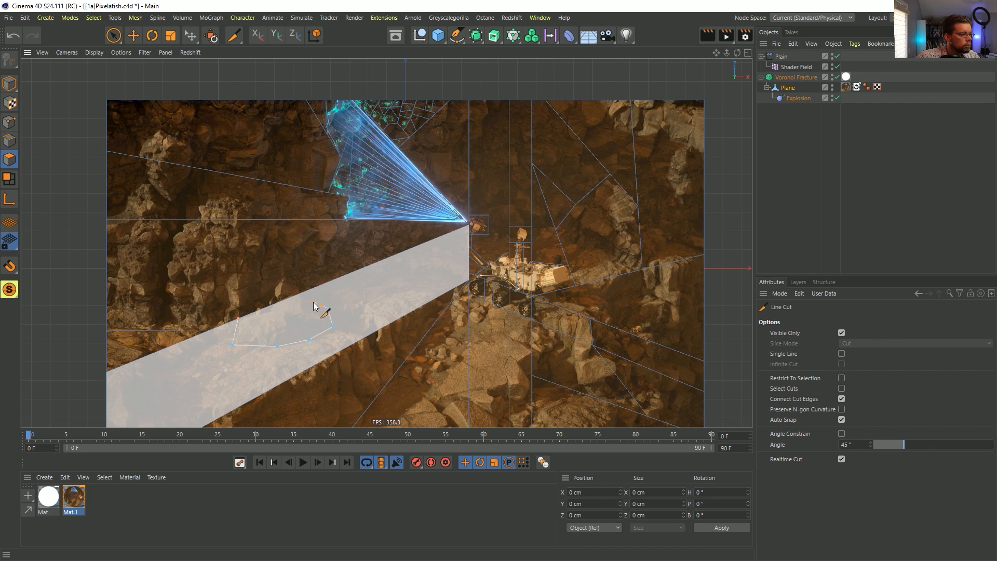
click(327, 308)
click(301, 301)
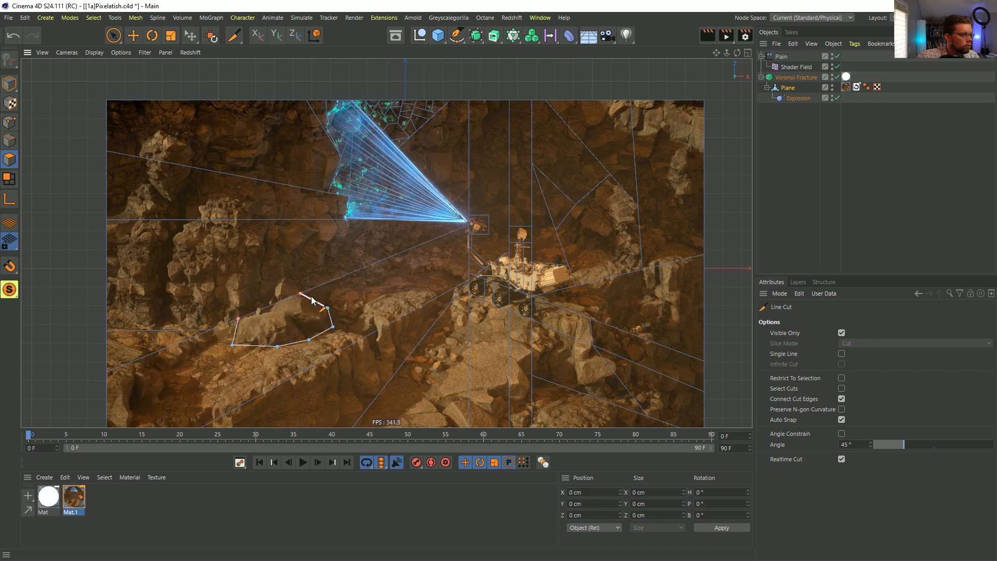
Step: Divide the left cliff with a slanted line down from the horizontal laser-level cut and another continuing up to the cut above
alt+middle_drag(361, 262, 329, 285)
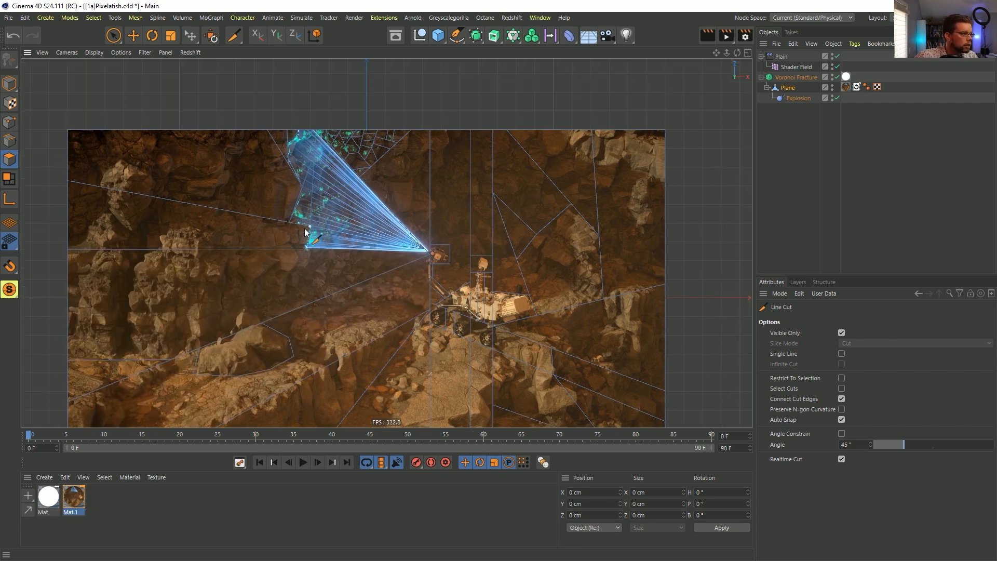
click(144, 250)
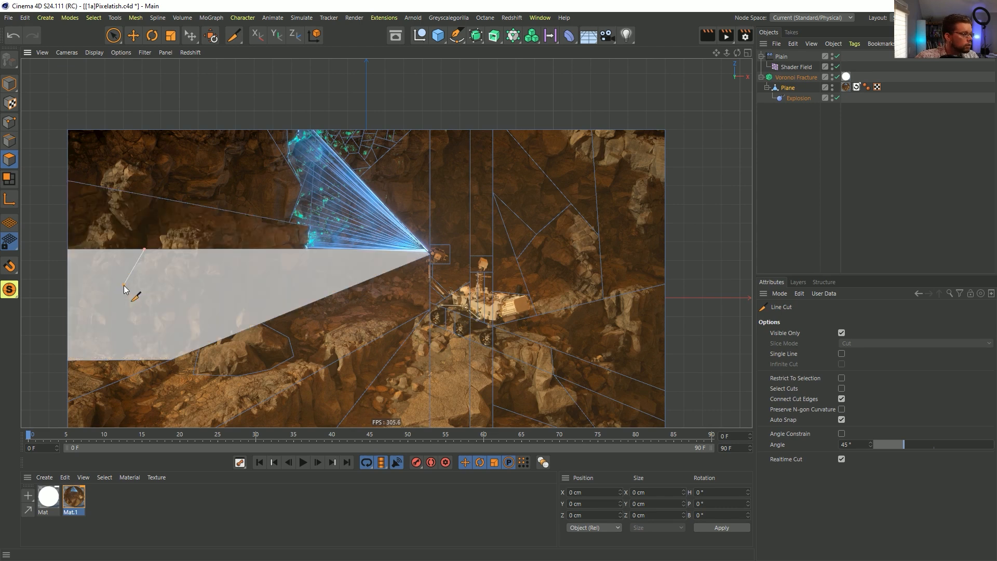
click(115, 362)
click(145, 250)
key(Escape)
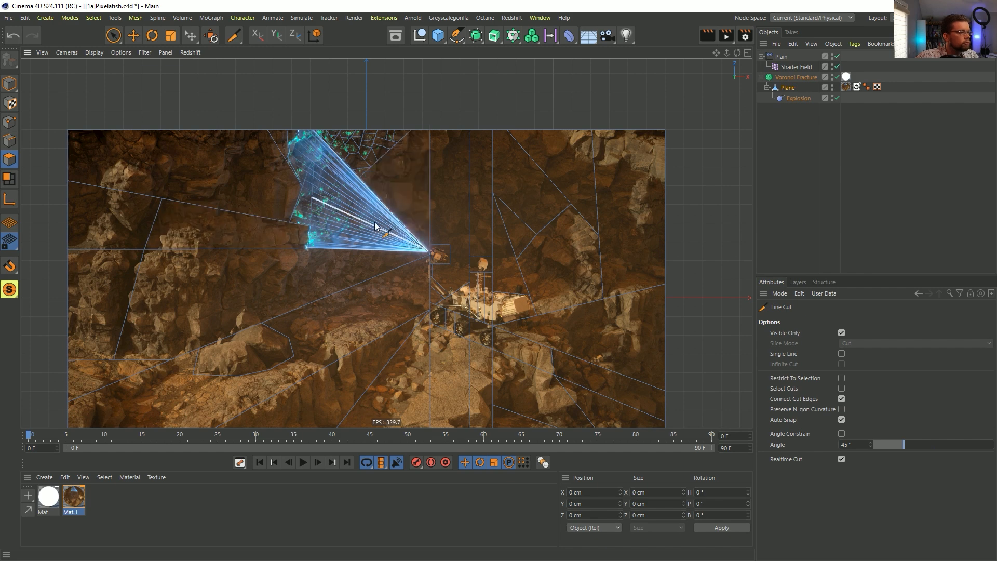
Step: Cut along the upper edge of the rover's rear box and down along the front edge of its end panel
scroll(374, 252, down, 3)
scroll(374, 252, up, 6)
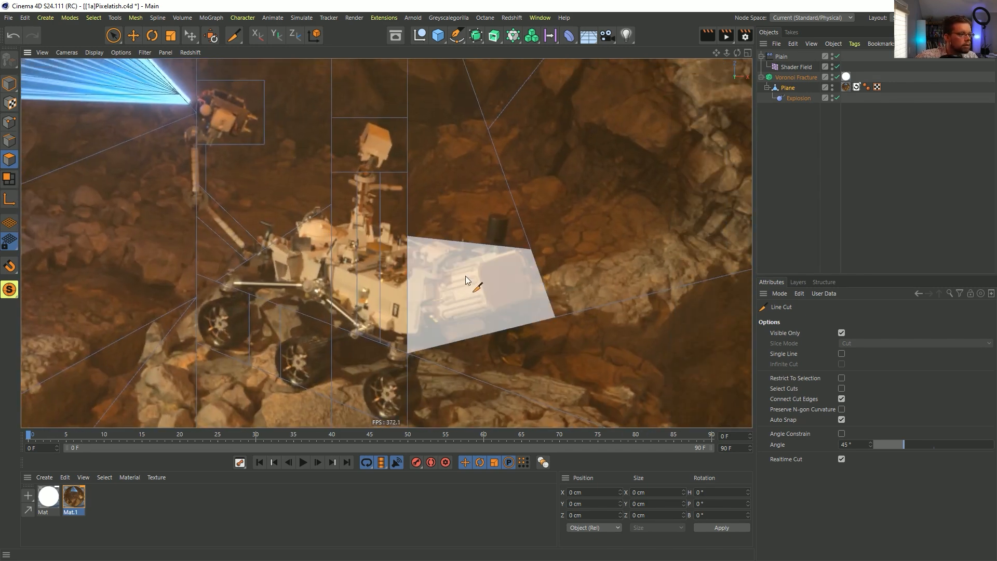
click(409, 282)
click(535, 250)
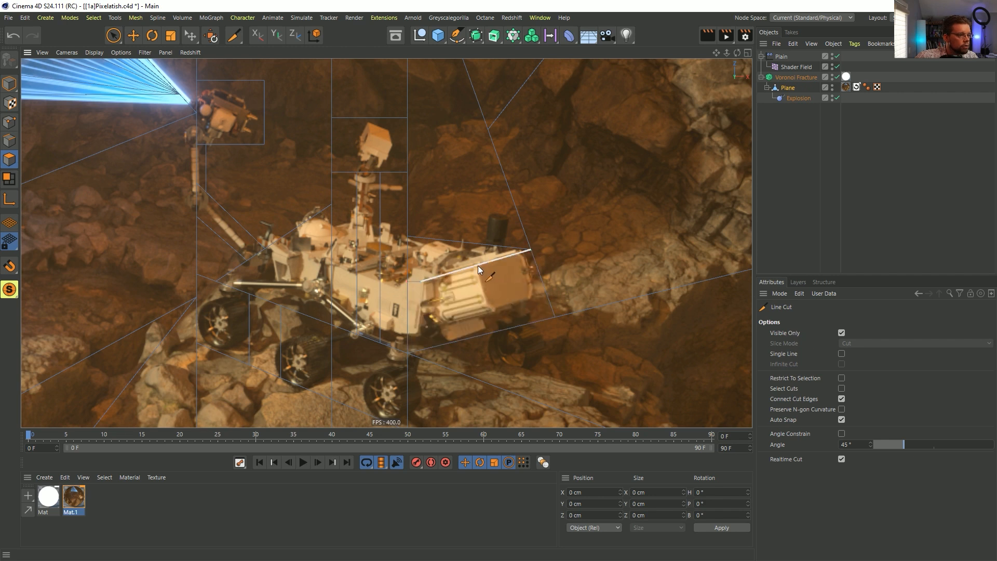
click(478, 266)
click(496, 331)
key(Escape)
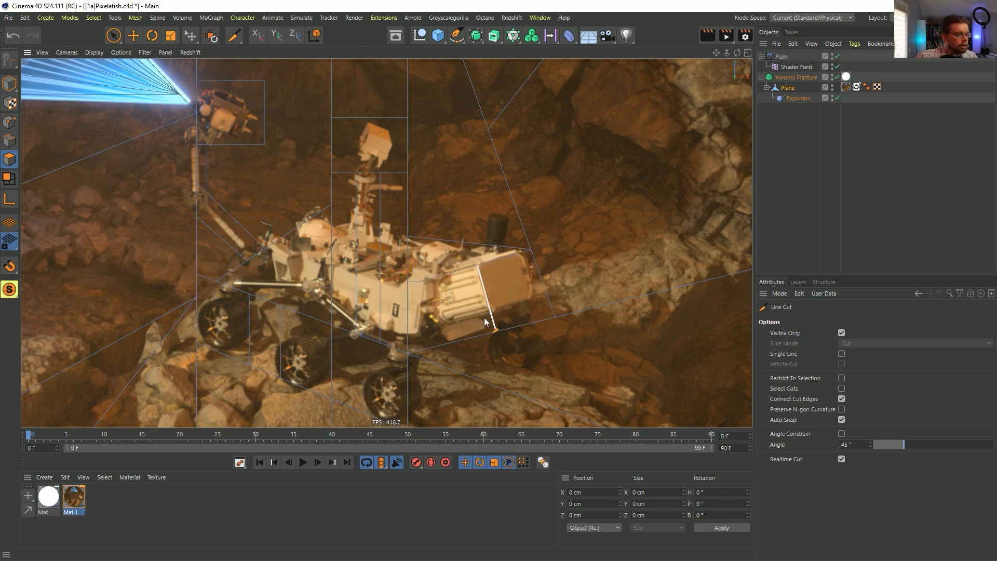
Step: Cut two slanted lines across the rover's body between the two vertical cuts below its mast
click(407, 337)
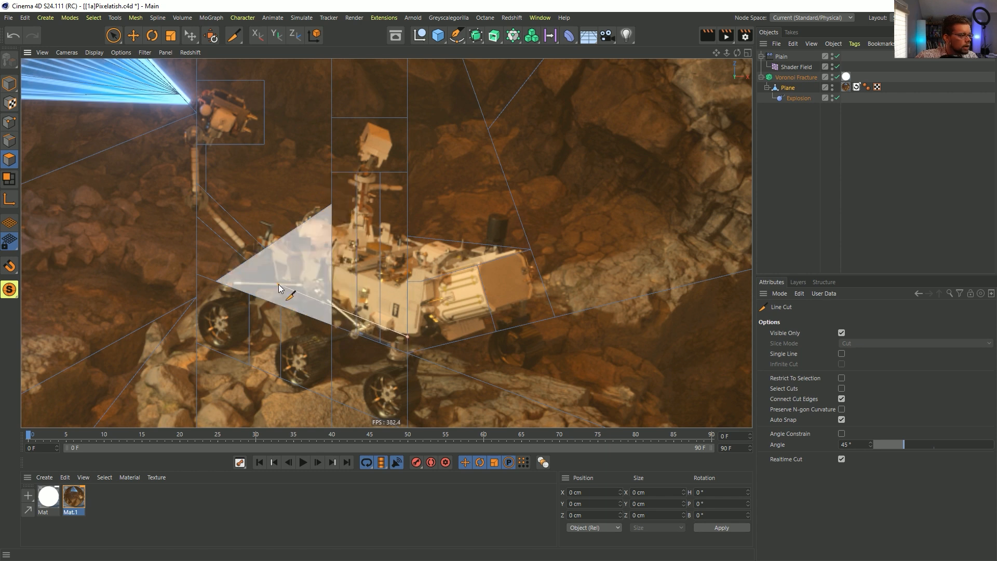
click(318, 303)
key(Escape)
click(407, 290)
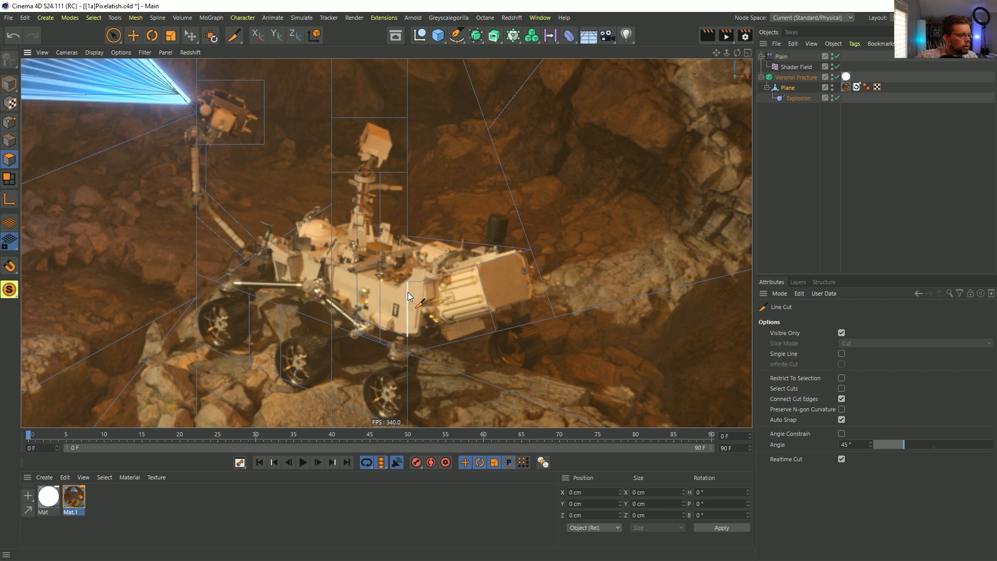
click(323, 260)
key(Escape)
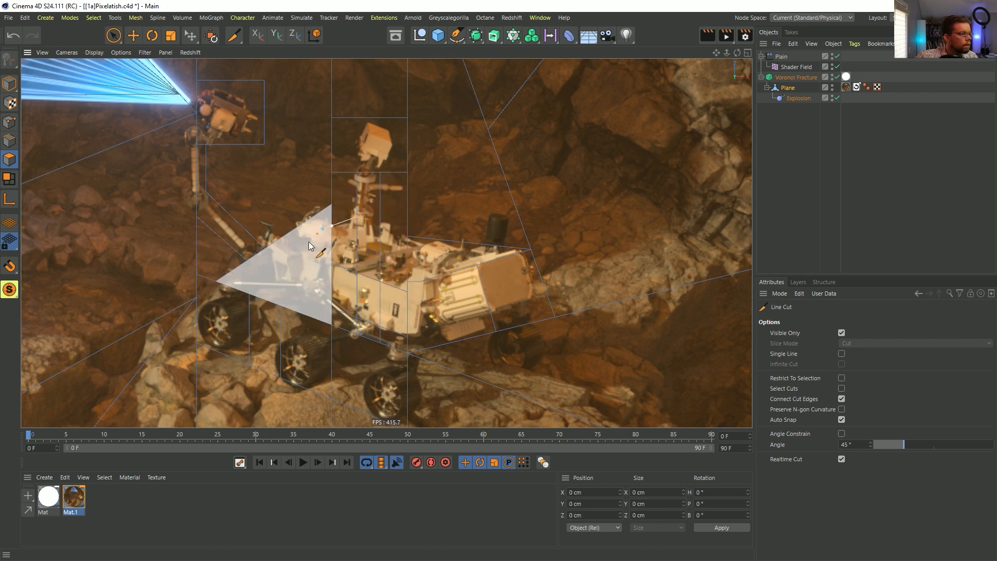
Step: Restrict the plane's image material tag to selection x and switch to Model mode to show the flat piece colors
scroll(404, 188, down, 10)
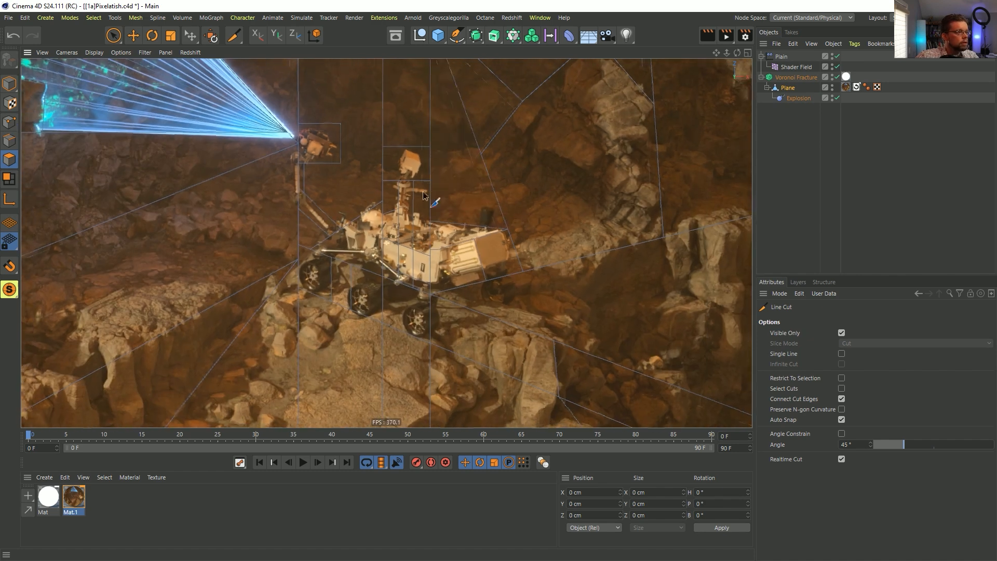
scroll(431, 254, up, 2)
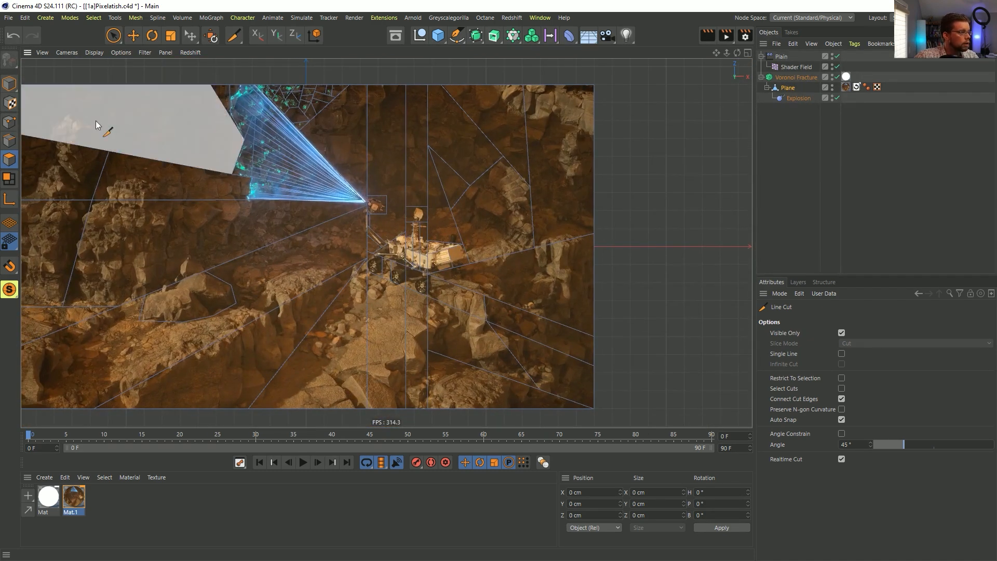
click(846, 87)
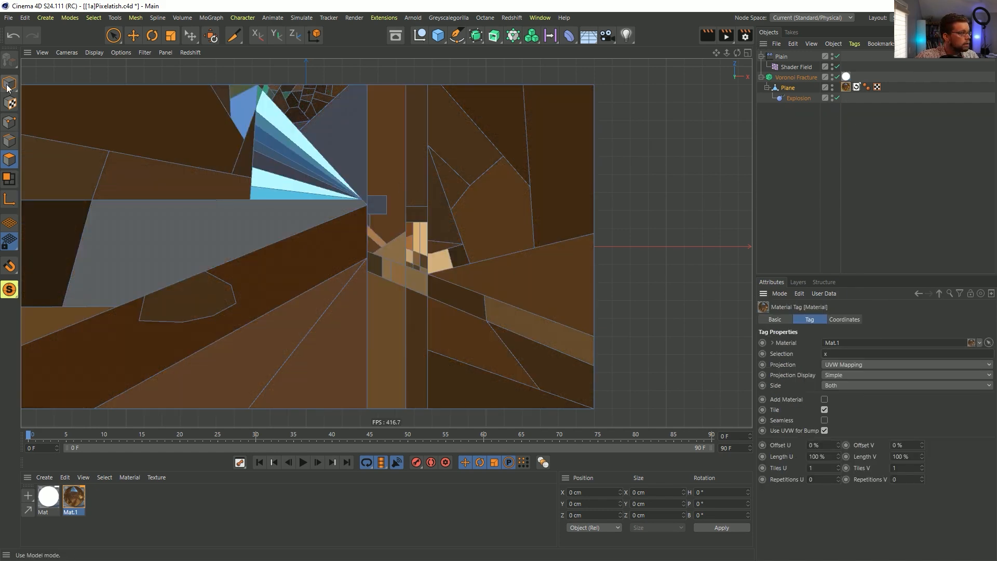
Step: Examine the flat-colored pieces across the plane, especially around the rover and the laser fan
scroll(489, 261, down, 4)
scroll(503, 245, up, 6)
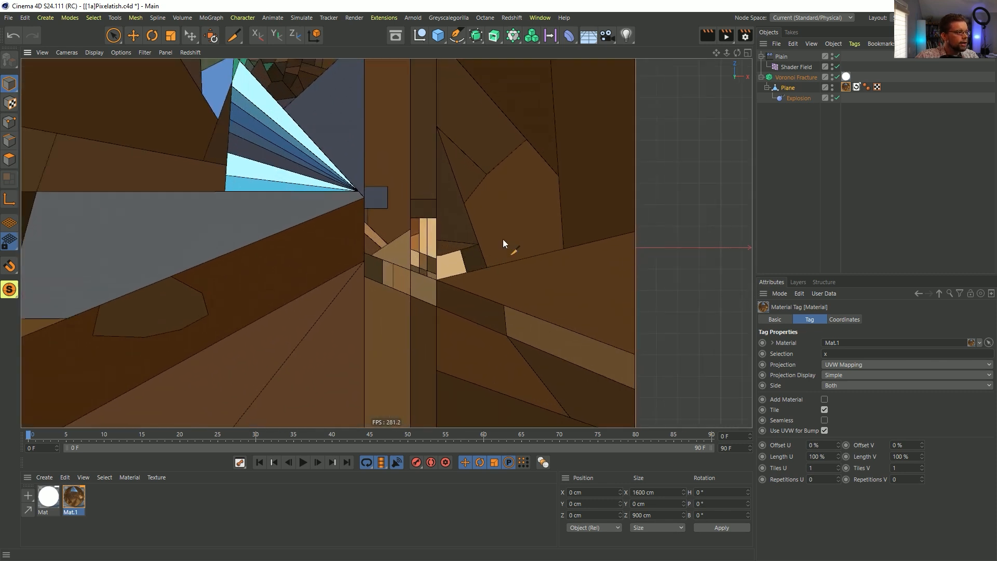
scroll(538, 289, down, 2)
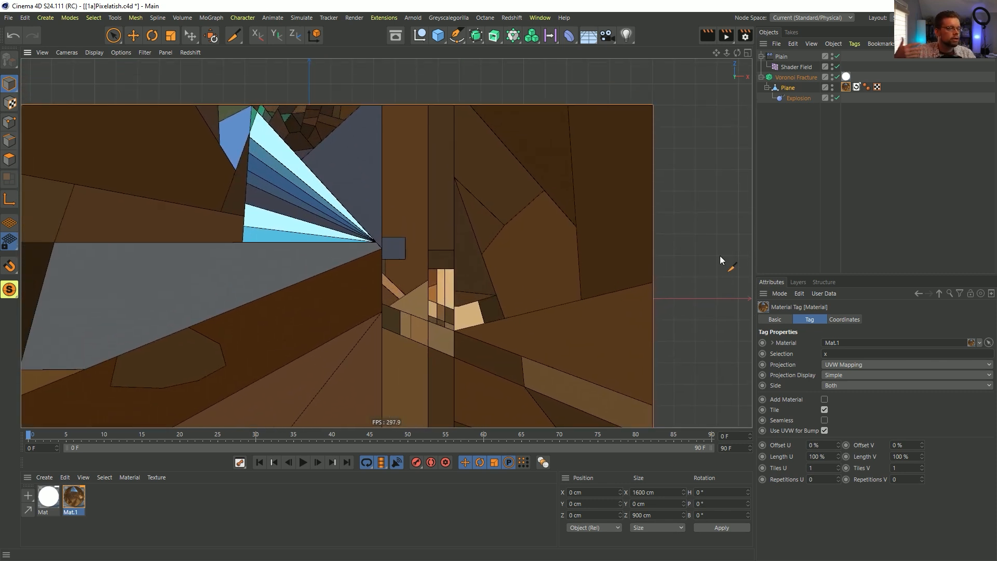
scroll(385, 241, down, 4)
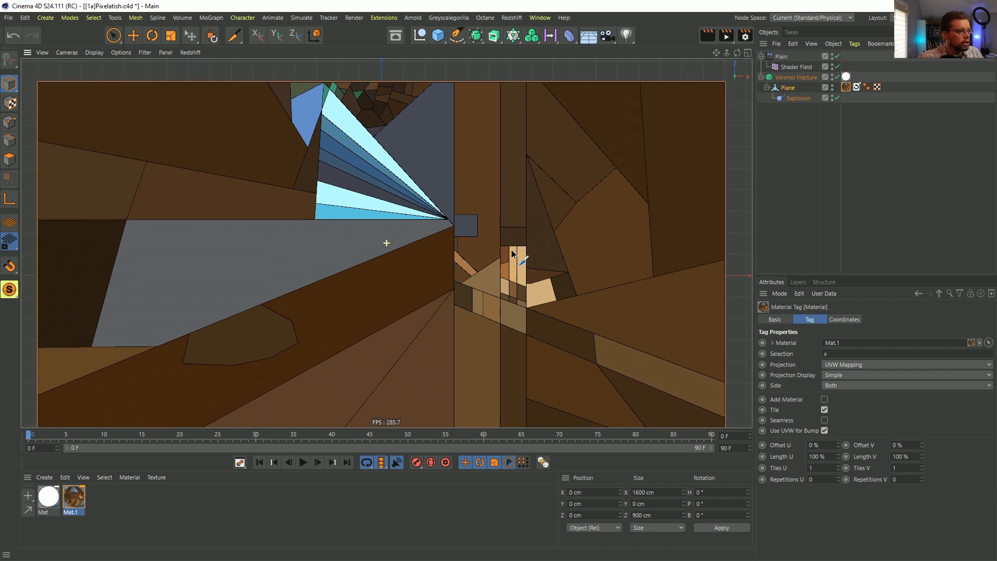
scroll(499, 265, up, 4)
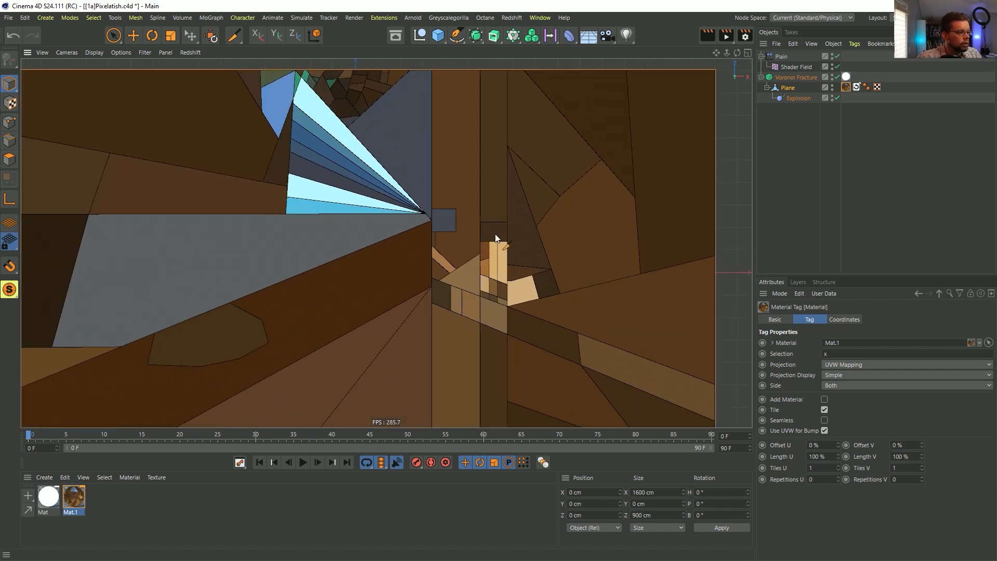
scroll(462, 273, down, 3)
scroll(456, 275, up, 1)
scroll(447, 270, up, 1)
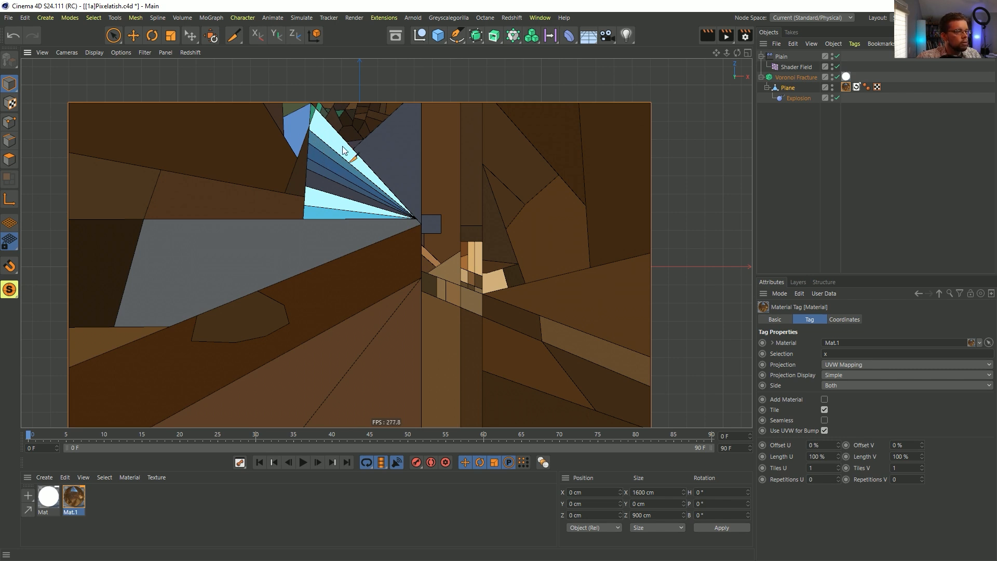
scroll(386, 243, down, 1)
scroll(387, 243, up, 2)
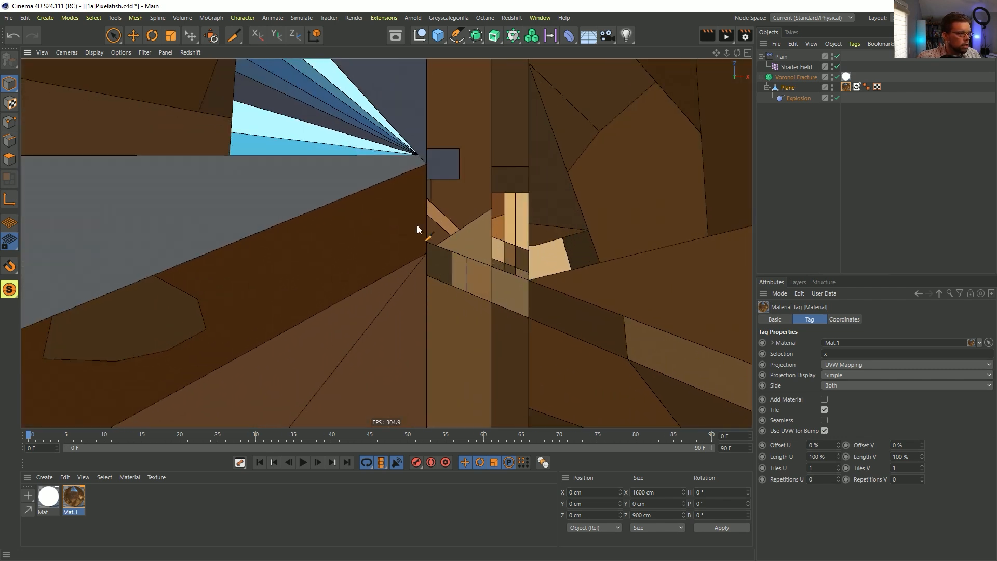
scroll(387, 243, down, 3)
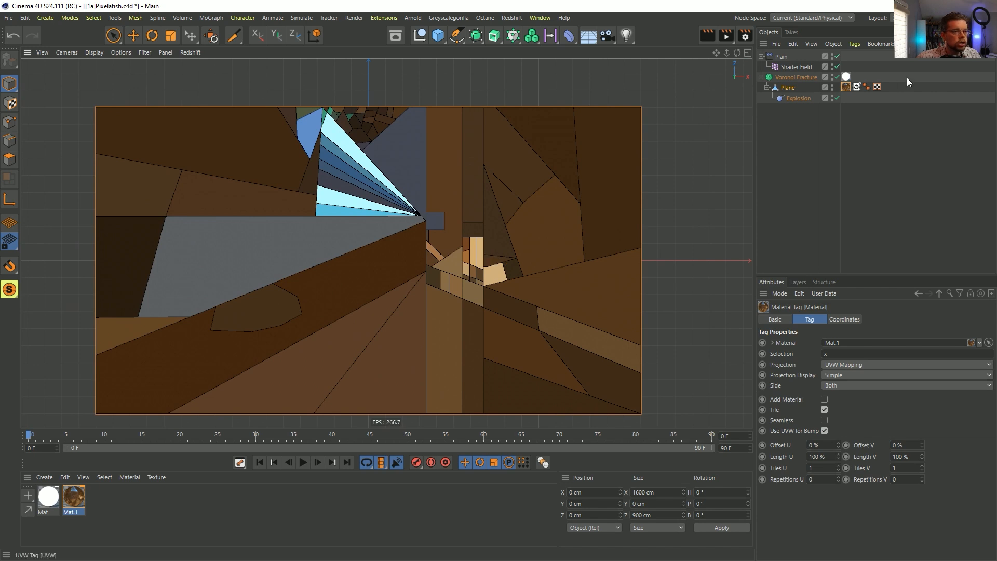
Step: Add a distribution source to the Voronoi Fracture and set its point amount to 189
click(803, 76)
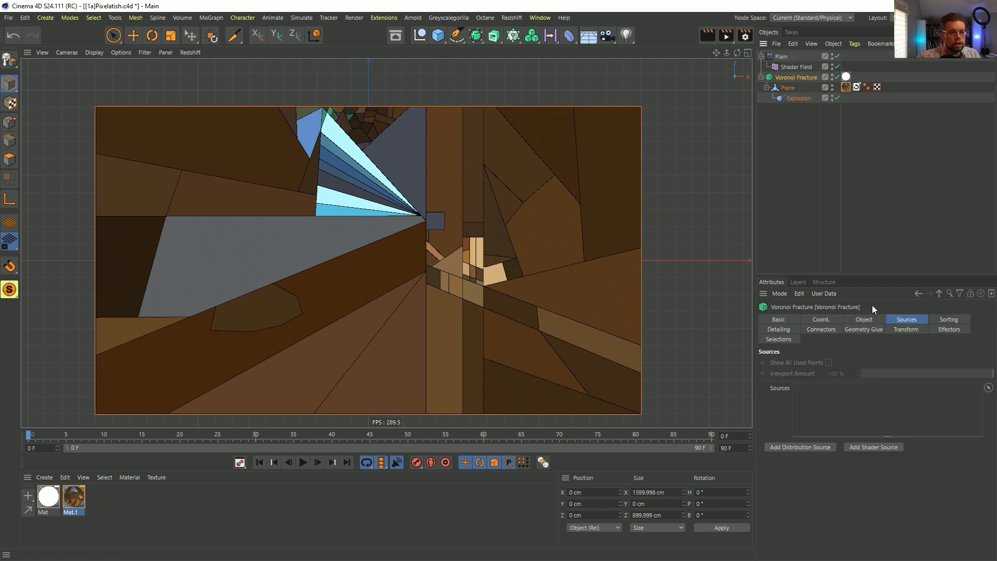
click(800, 447)
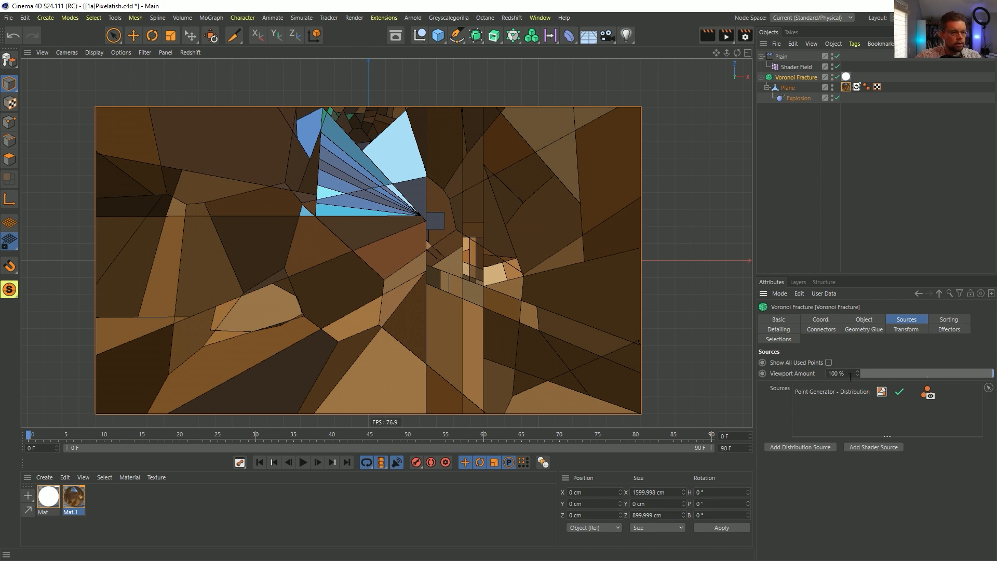
click(838, 393)
drag(852, 500, 875, 499)
drag(852, 502, 852, 450)
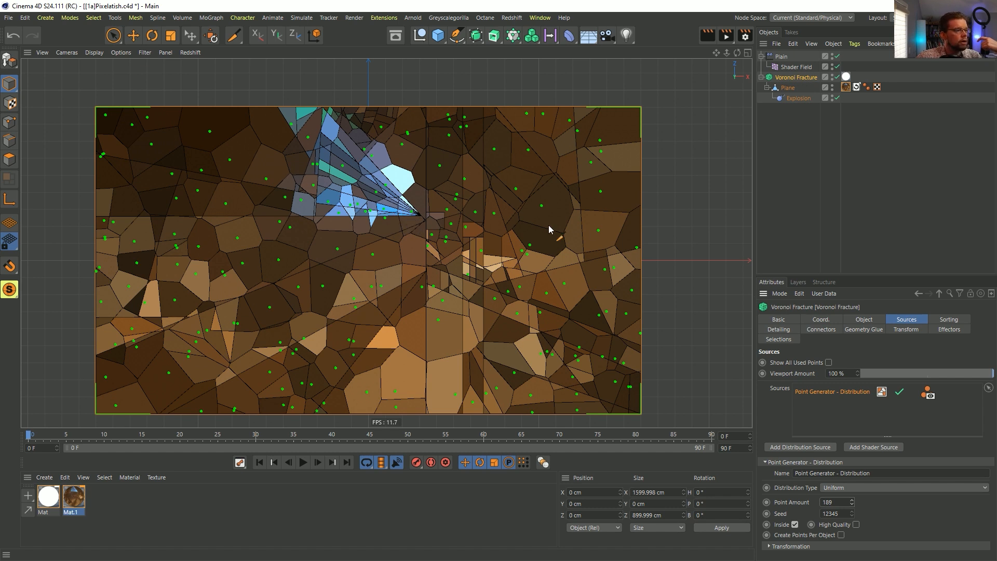
click(759, 222)
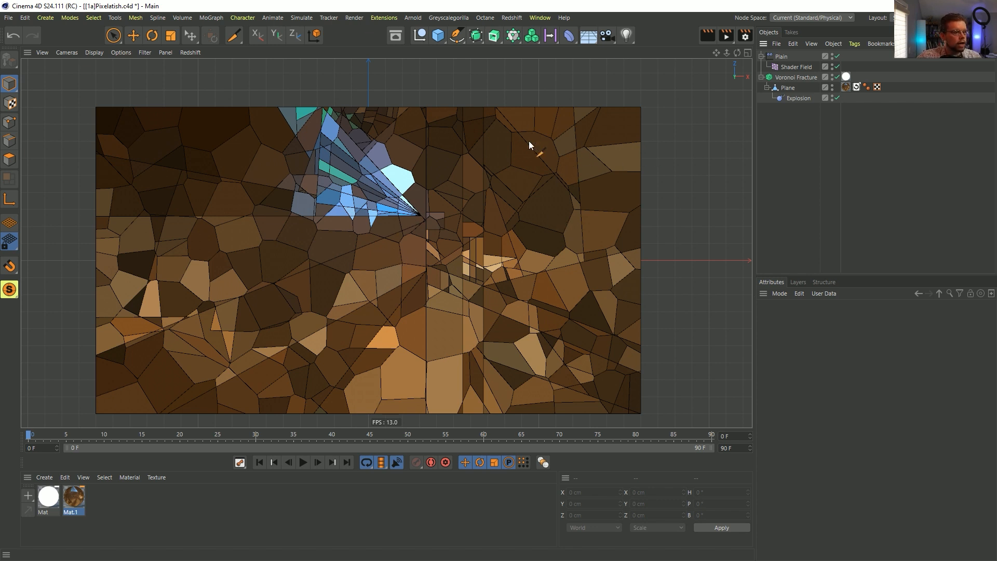
Step: Raise the distribution source's point amount to 1289 and deselect the Voronoi Fracture
click(800, 77)
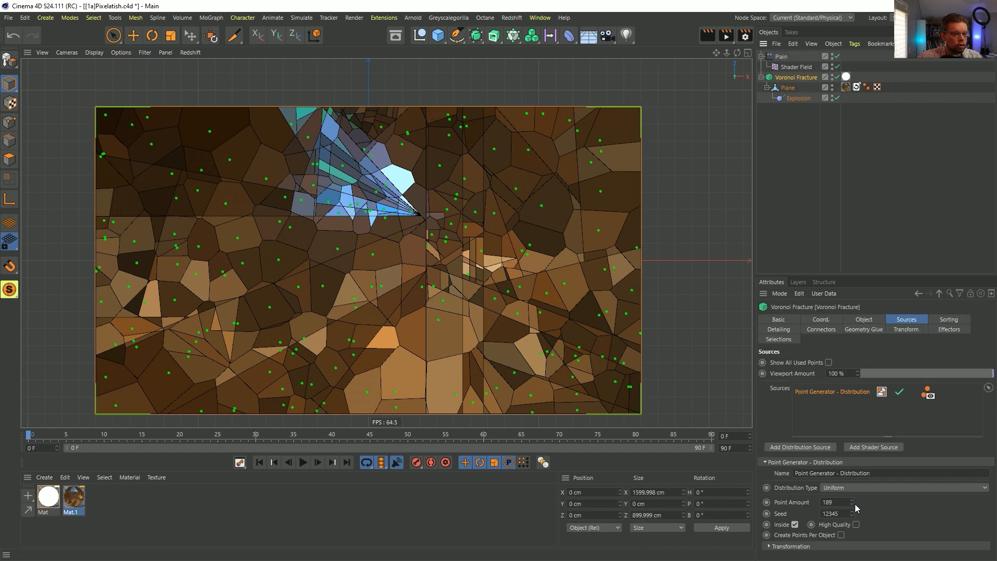
drag(852, 502, 852, 473)
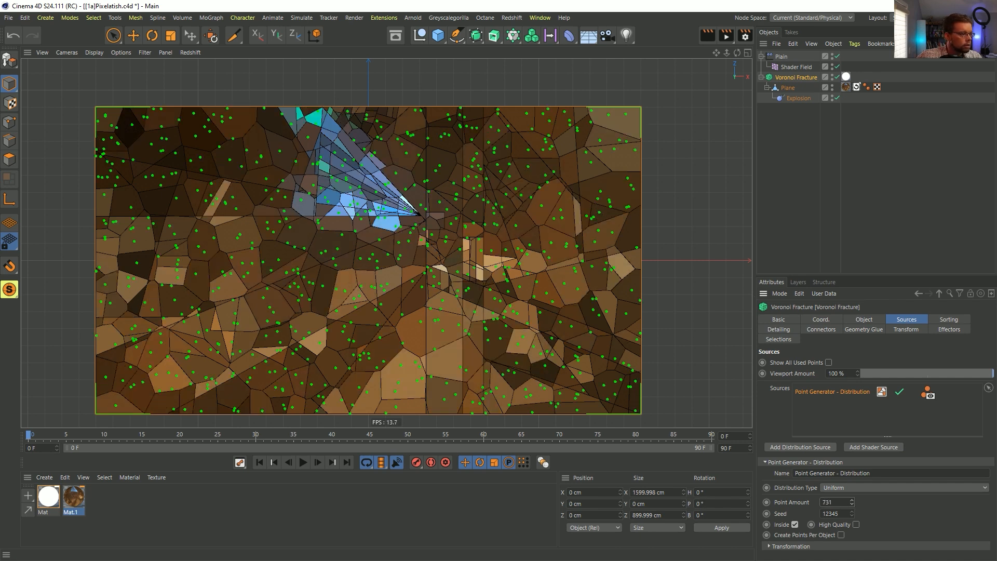
click(784, 173)
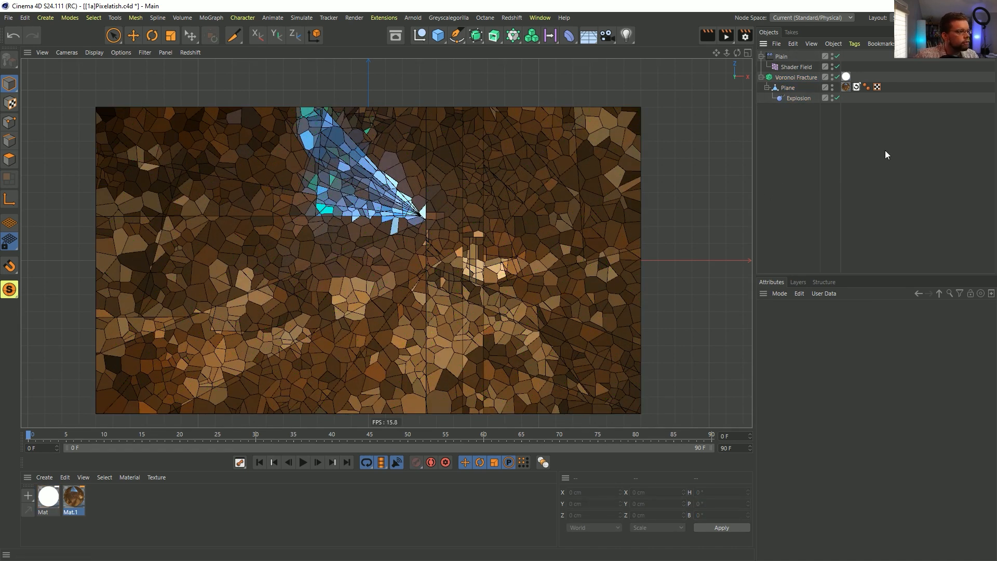
Step: Stretch the Voronoi Fracture's cells by setting their scale to 1 in Y and 5 in Z
click(806, 78)
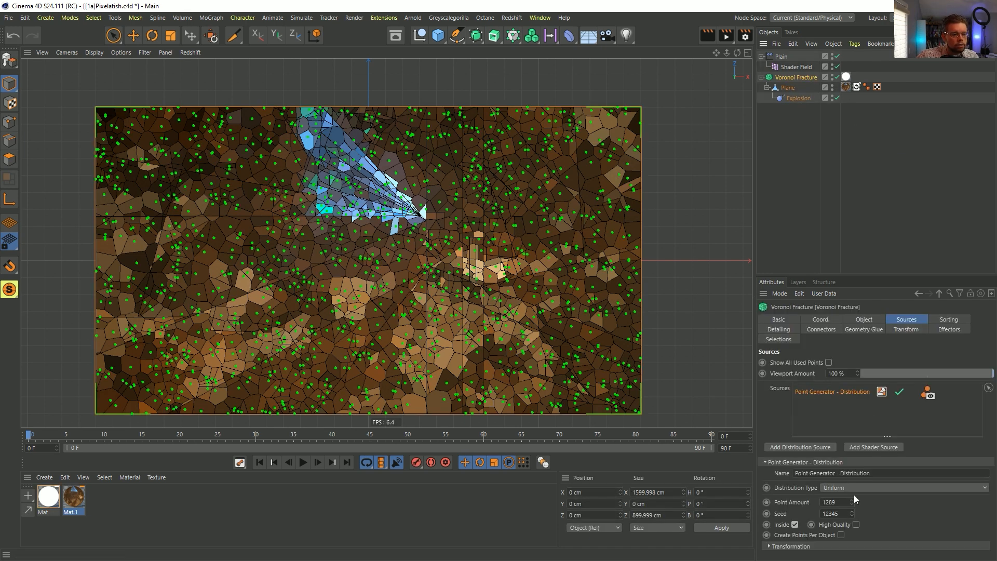
click(858, 321)
click(803, 457)
click(818, 479)
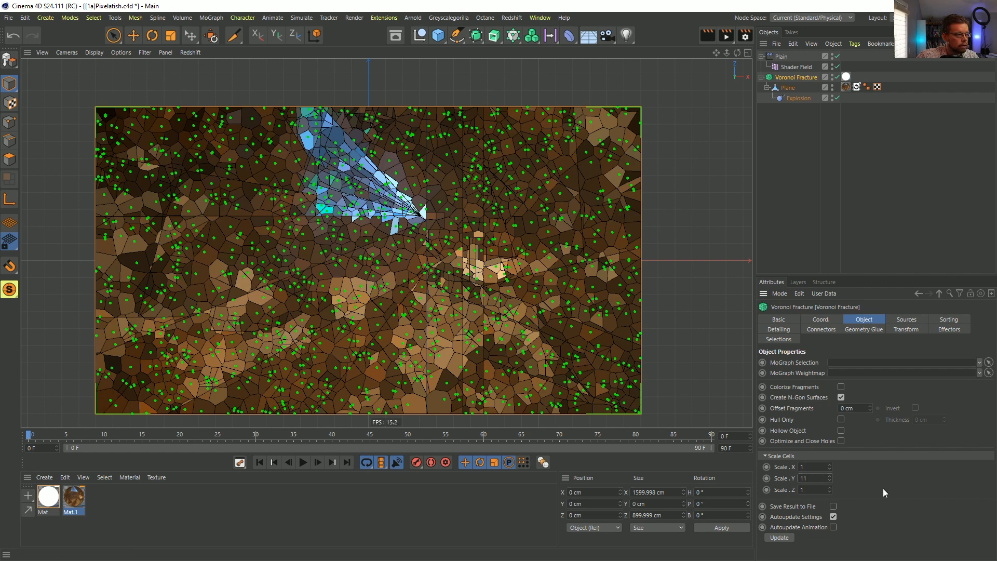
key(Return)
click(814, 480)
key(BackSpace)
key(Tab)
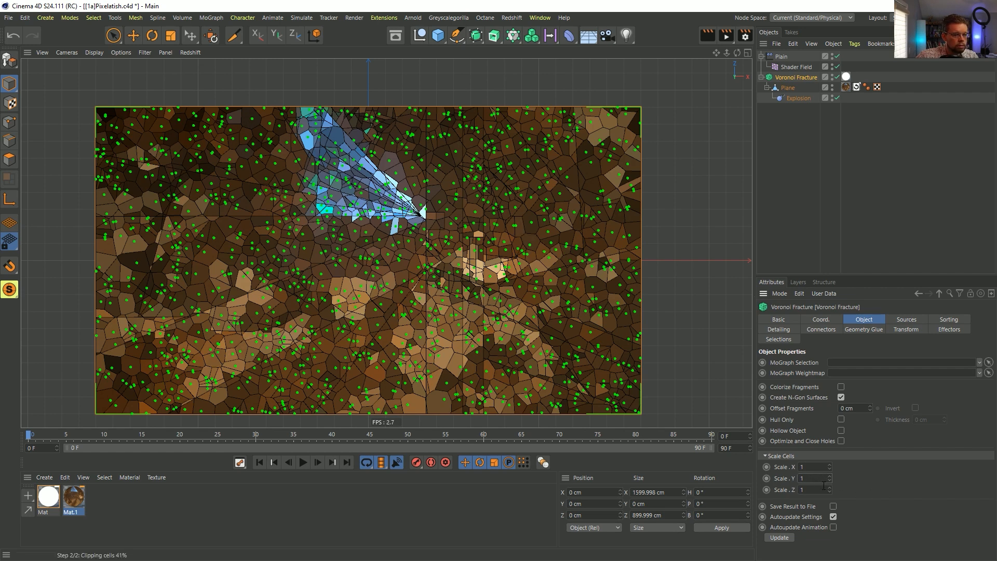
text(5)
key(Return)
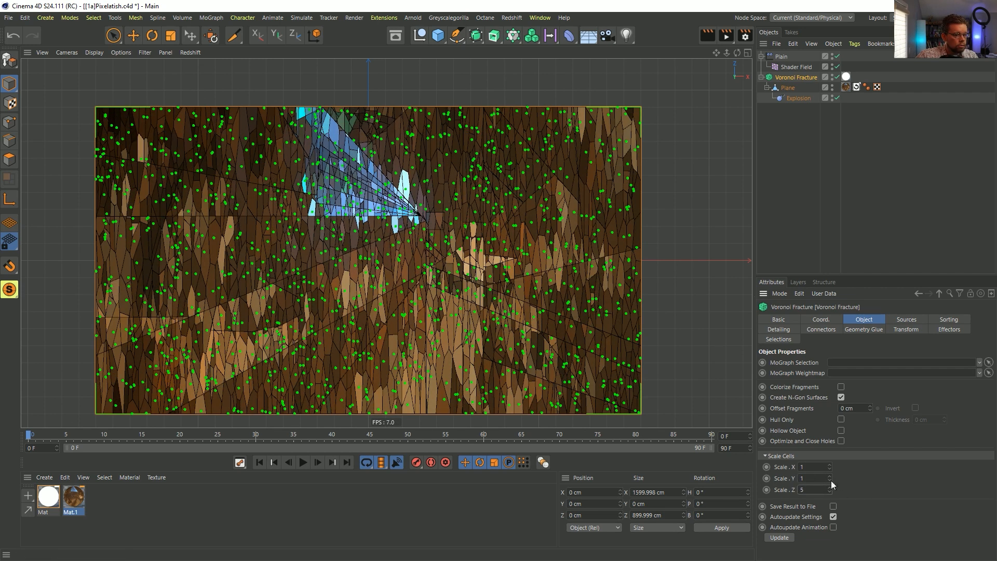
click(877, 177)
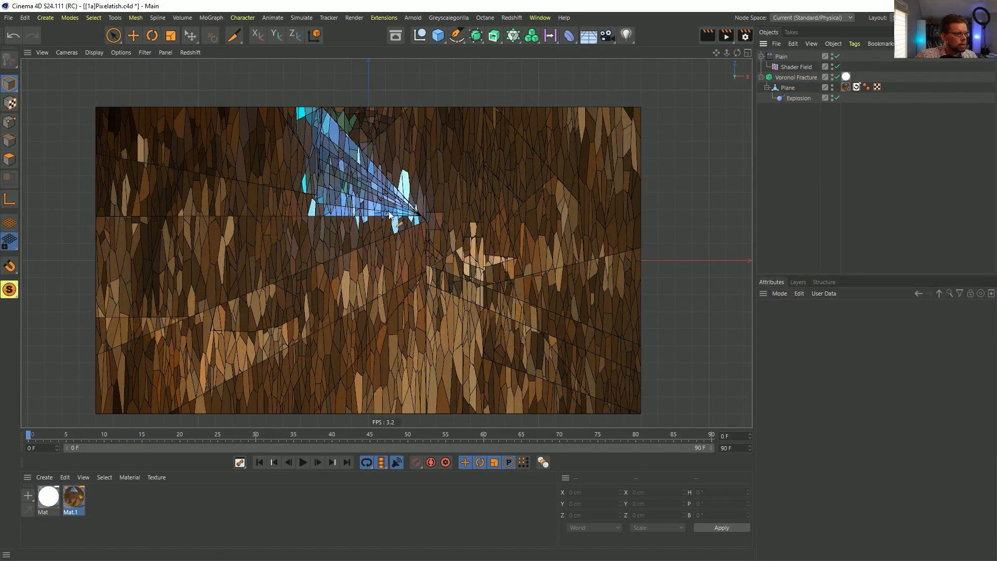
Step: Undo the cell stretching and remove the distribution source from the Voronoi Fracture
key(ctrl+z)
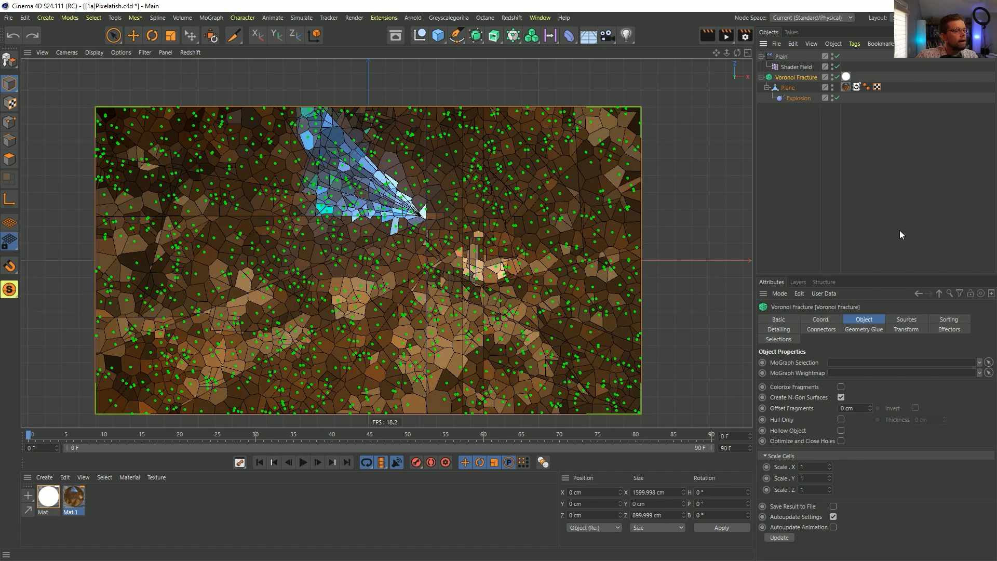
click(802, 79)
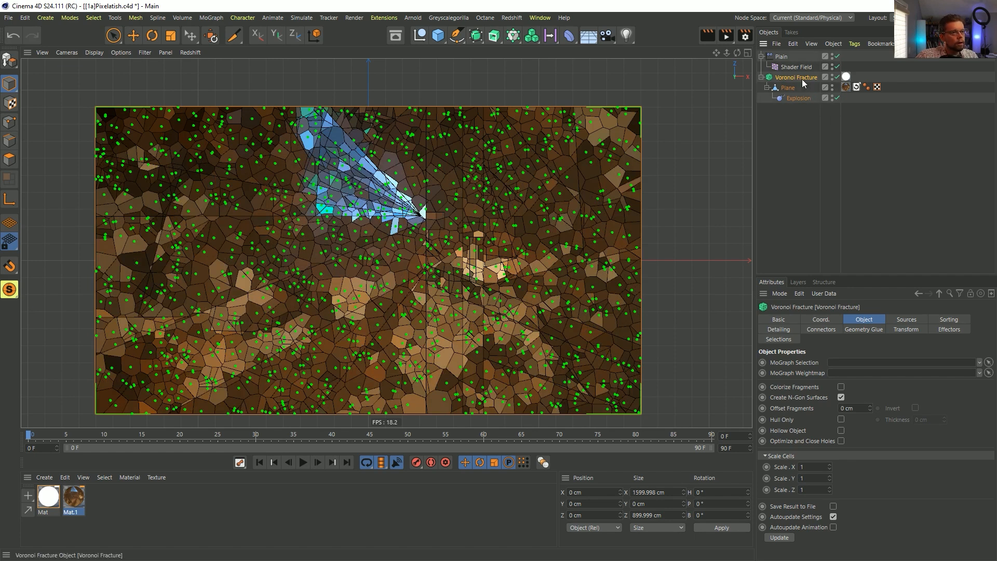
click(891, 320)
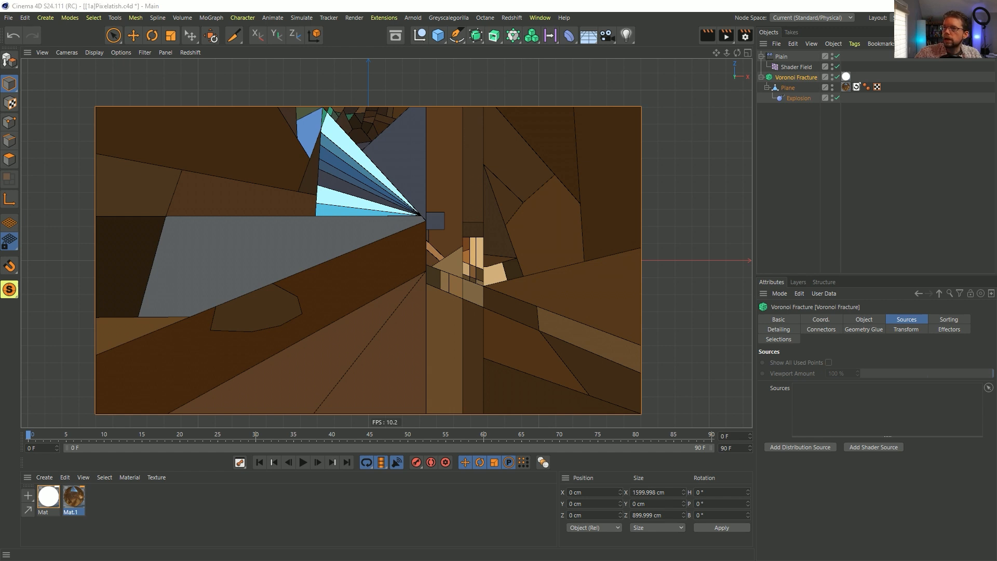
Step: Switch to the browser, examine the blocky reference painting on Instagram, and move the window aside
key(alt+Tab)
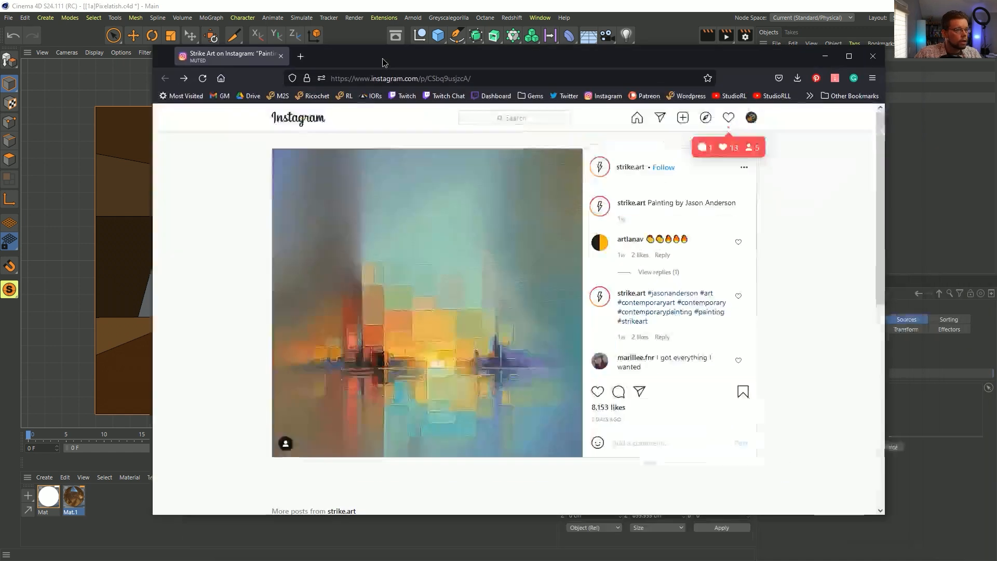
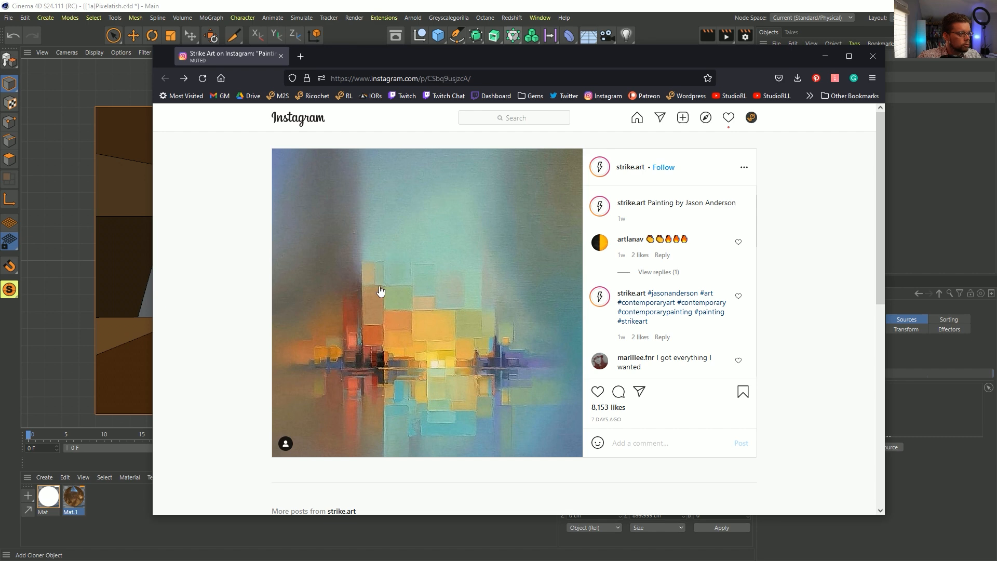
drag(406, 61, 996, 63)
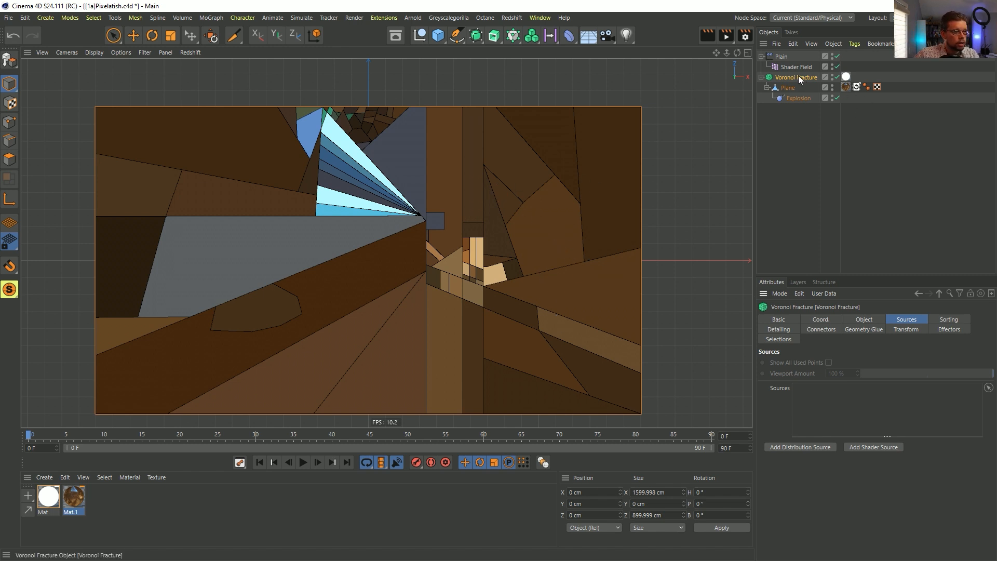
Step: Add a Connect object and place the Voronoi Fracture inside it
click(476, 35)
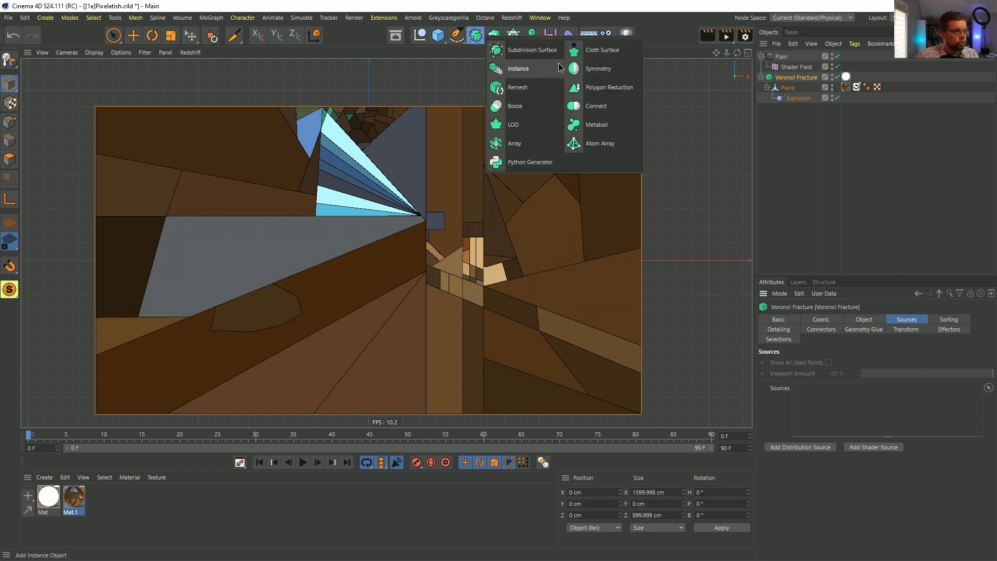
click(583, 105)
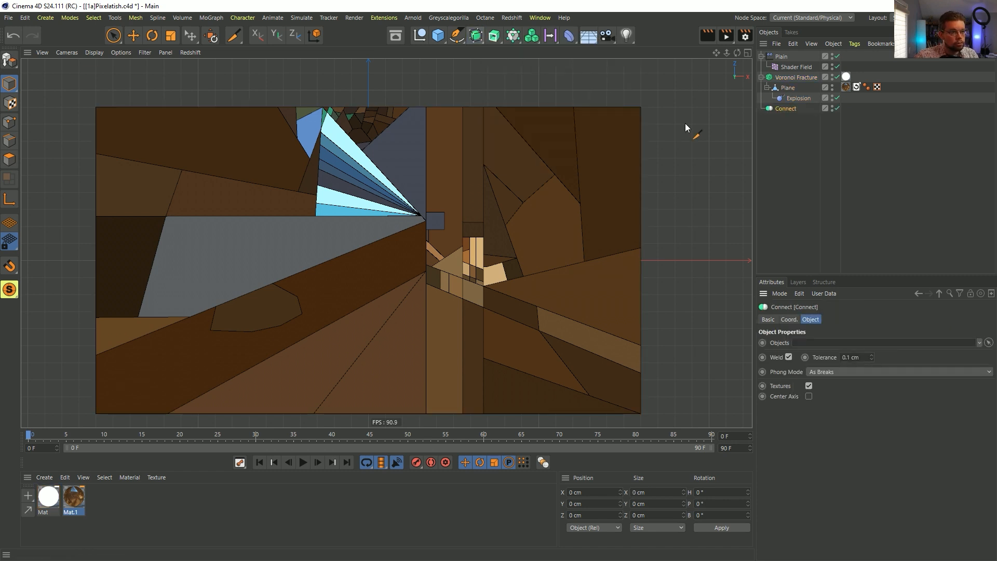
drag(783, 81, 795, 108)
click(785, 78)
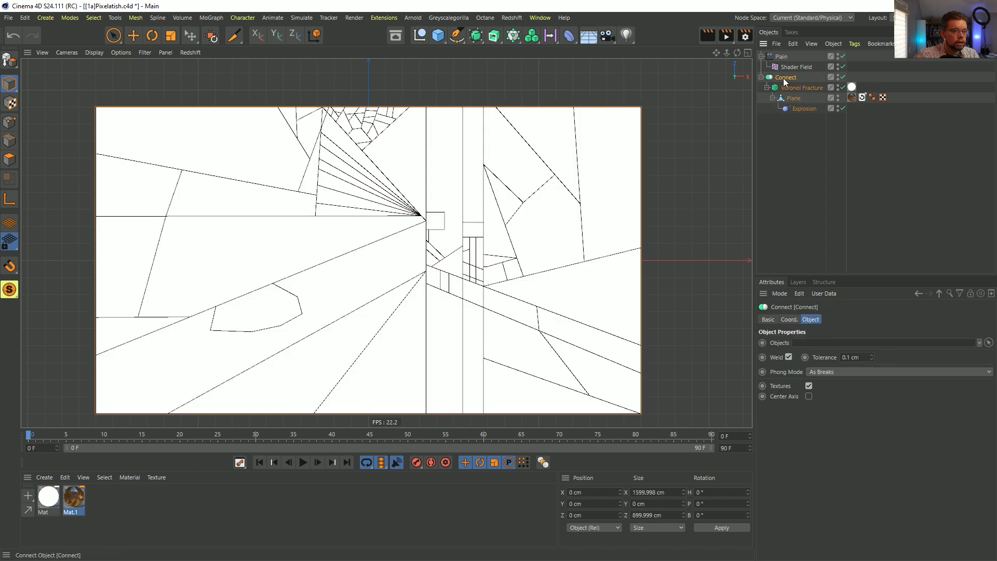
Step: Make the Connect object editable and convert all edges of the resulting polygon object with Edge to Spline
key(c)
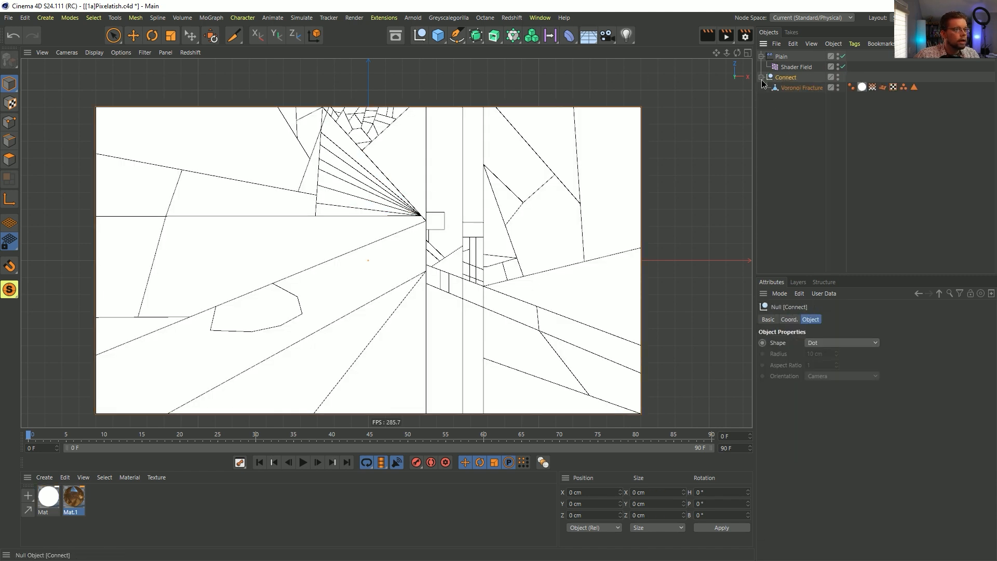
click(762, 77)
click(786, 88)
click(9, 141)
key(ctrl+a)
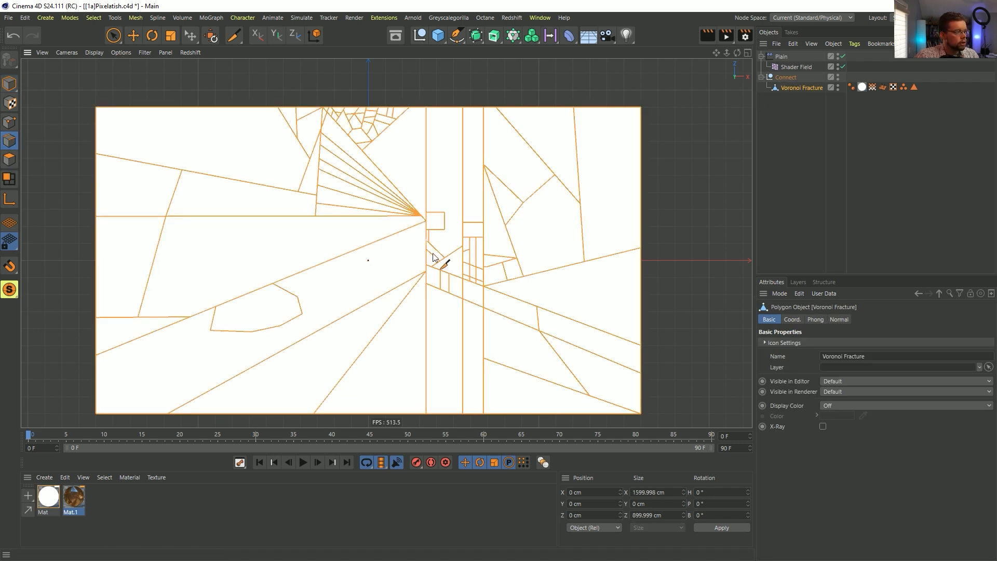
right_click(502, 262)
key(Escape)
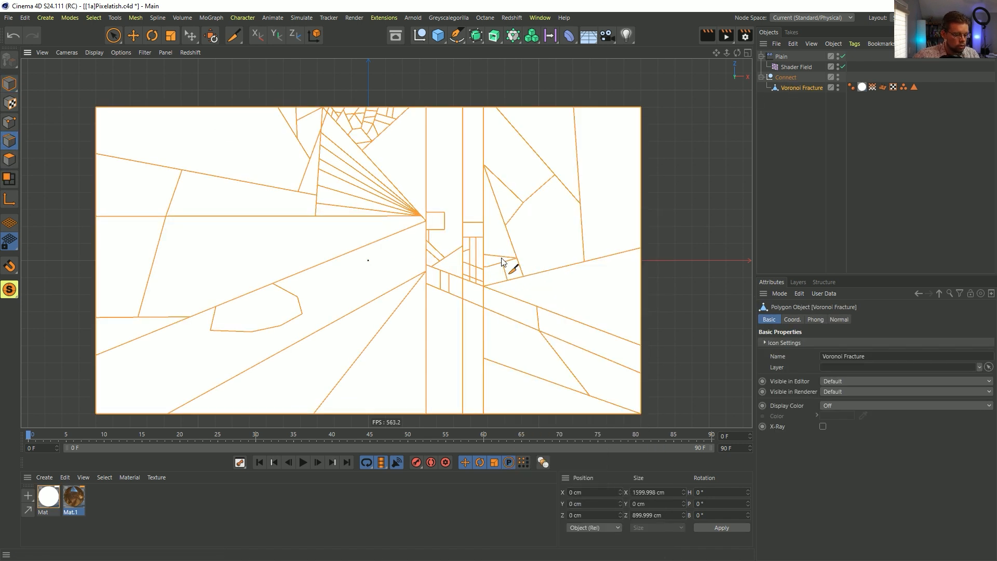
key(shift+c)
text(edge)
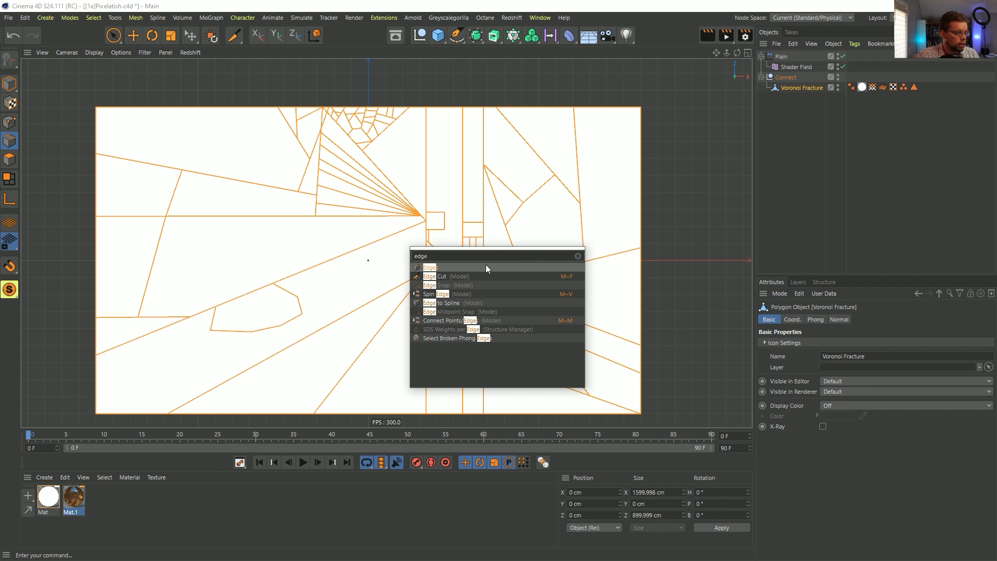
click(449, 305)
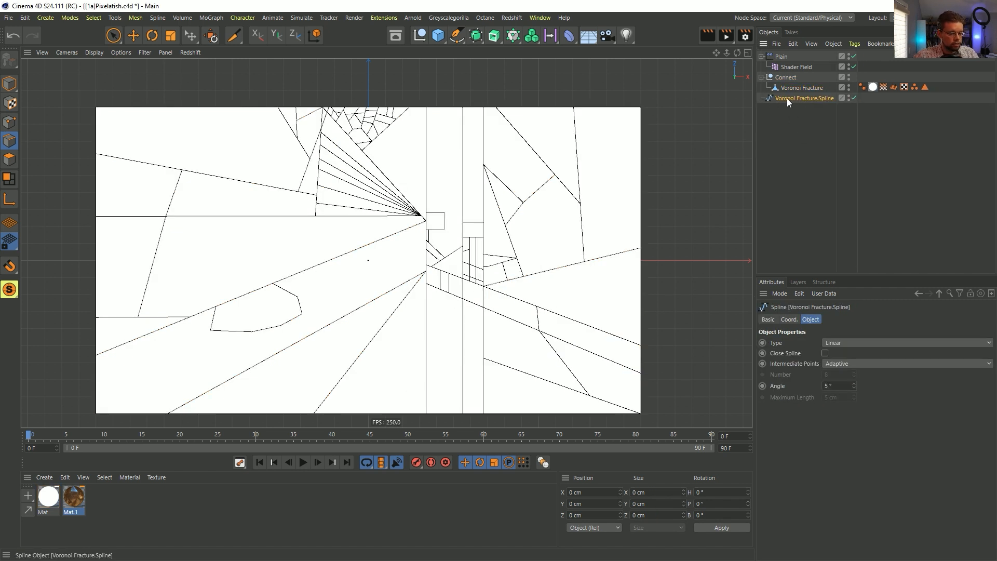
Step: Restore the live Voronoi Fracture while keeping the extracted edge spline, and place the spline below it in the object hierarchy
key(ctrl+z)
key(ctrl+z)
key(ctrl+z)
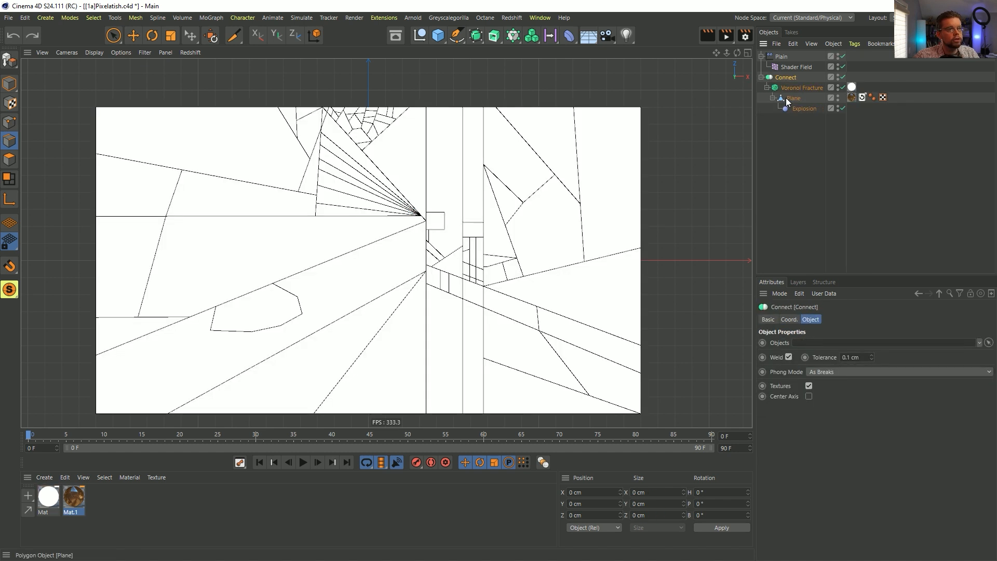
key(ctrl+y)
key(ctrl+y)
key(ctrl+y)
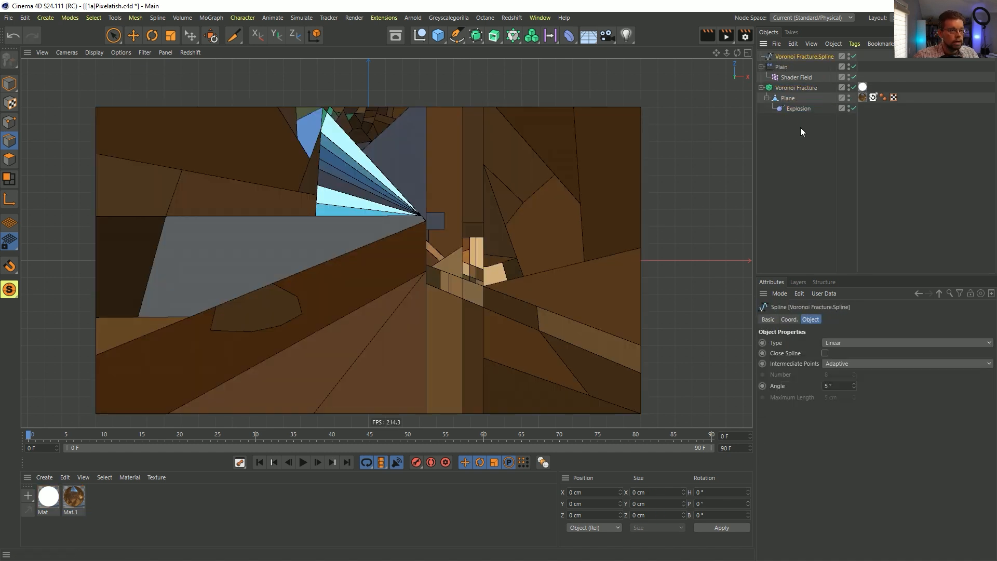
drag(785, 58, 792, 112)
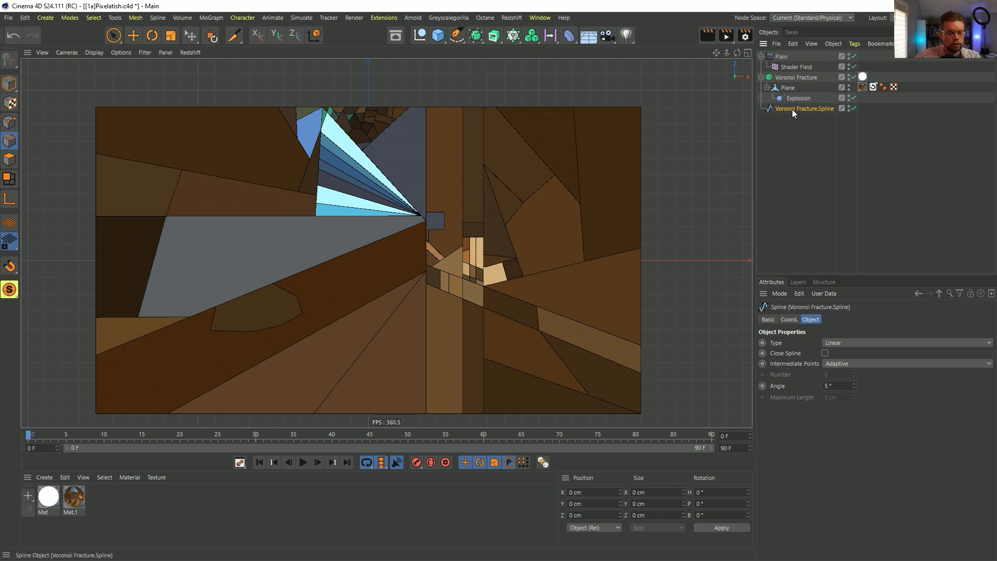
Step: Delete the extracted spline and nest the Voronoi Fracture in a new Connect object
key(Delete)
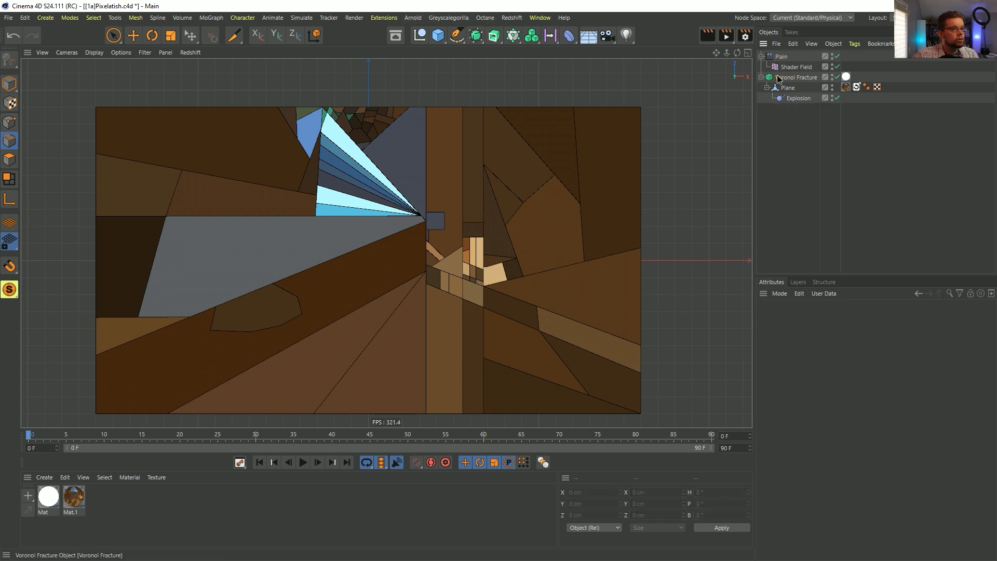
click(779, 78)
click(476, 35)
click(580, 104)
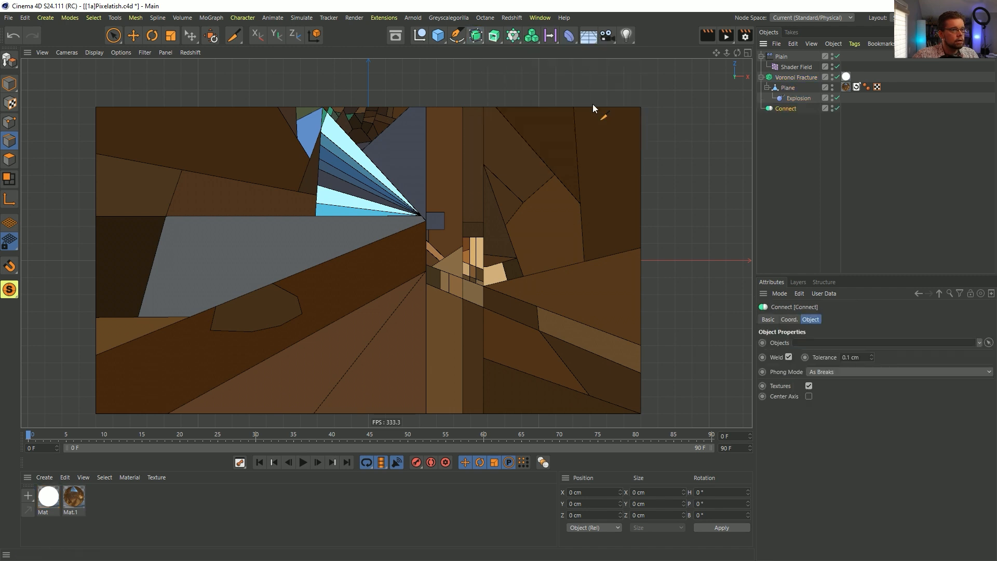
drag(787, 78, 789, 109)
click(784, 79)
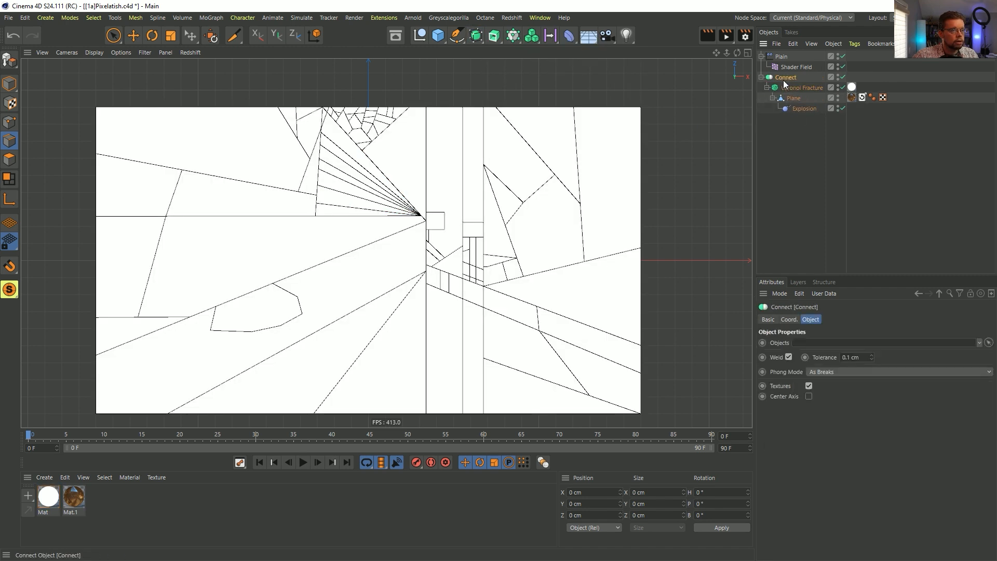
Step: Add an RKT Mesh To Spline object and place it at the end of the object hierarchy
click(825, 139)
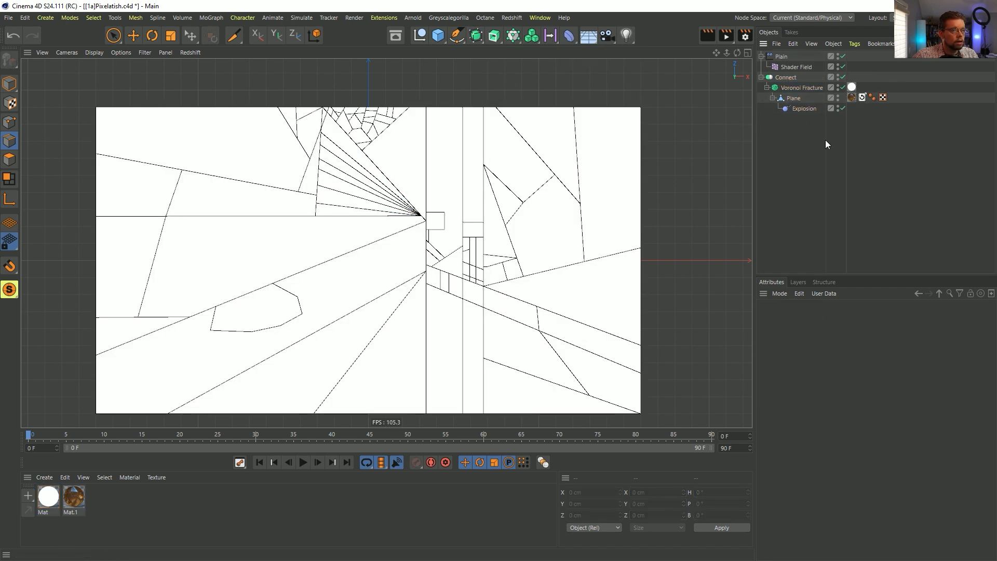
click(794, 90)
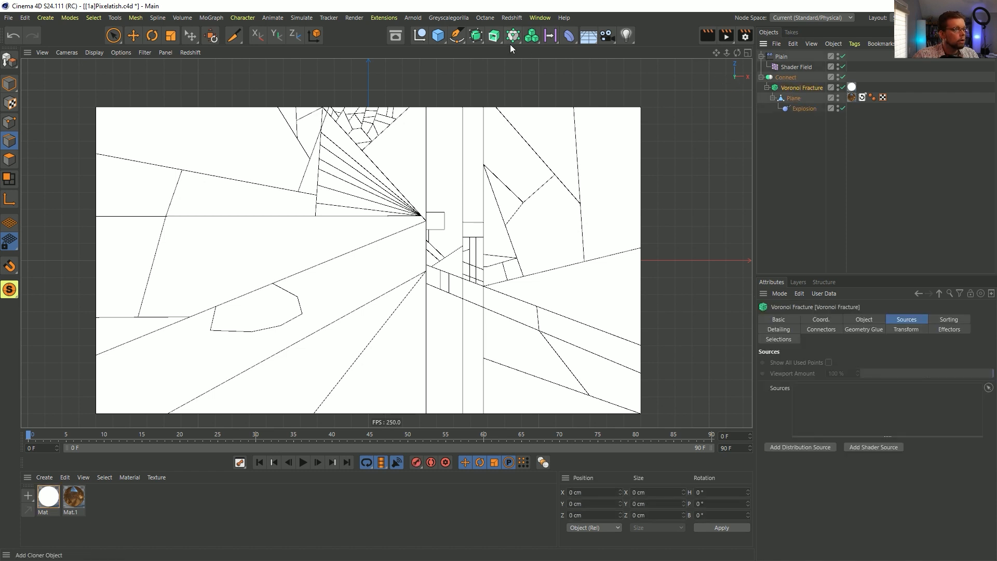
click(385, 19)
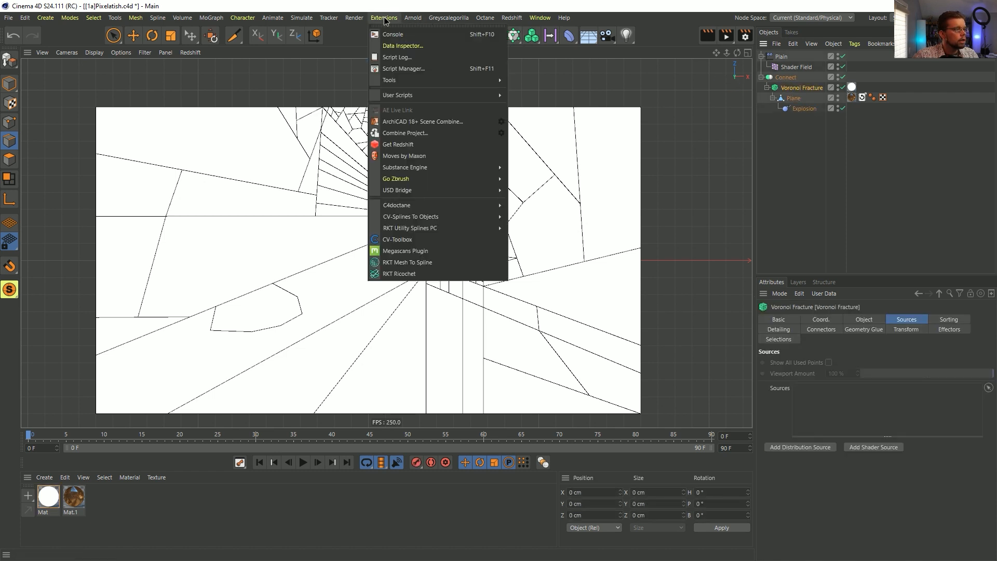
click(416, 262)
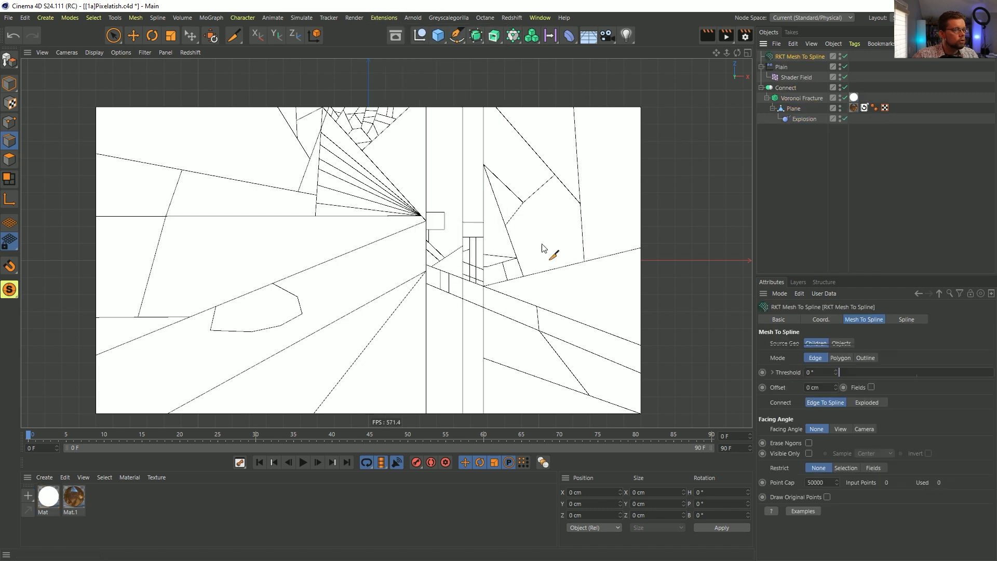
drag(800, 56, 806, 248)
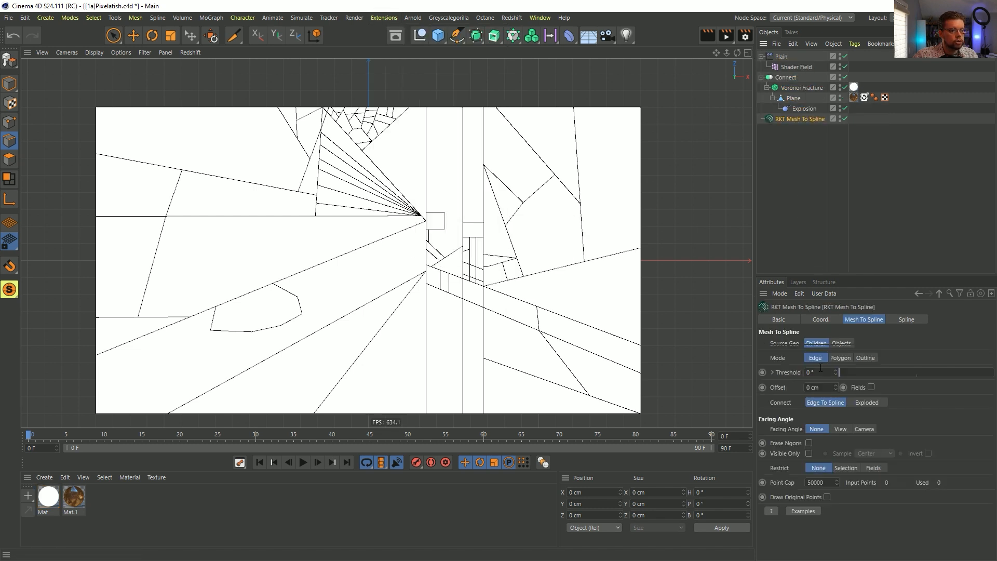
Step: Use the Connect object as the Mesh To Spline source with Erase Ngons enabled, and hide Connect in the viewport
click(841, 343)
drag(784, 78, 825, 357)
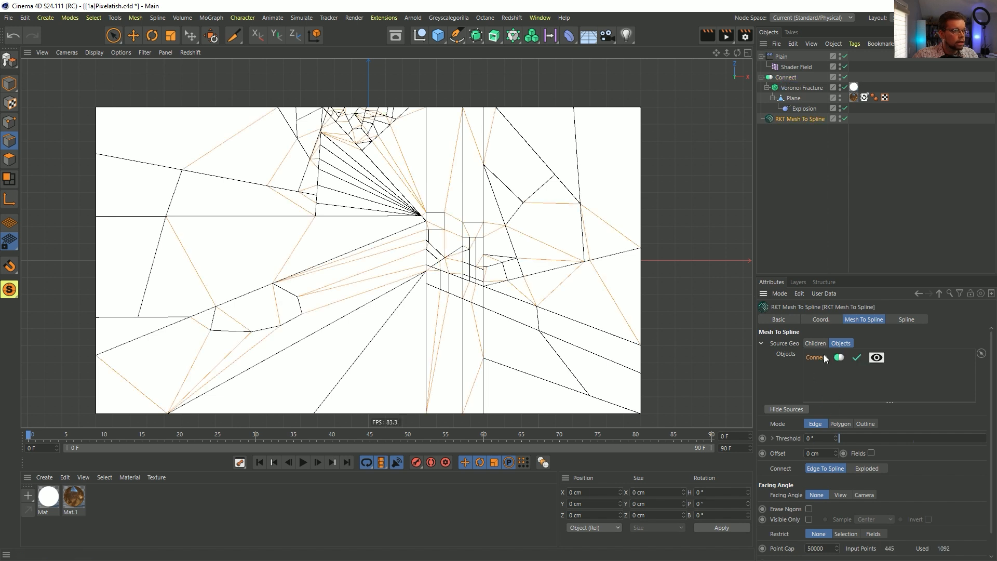
click(809, 509)
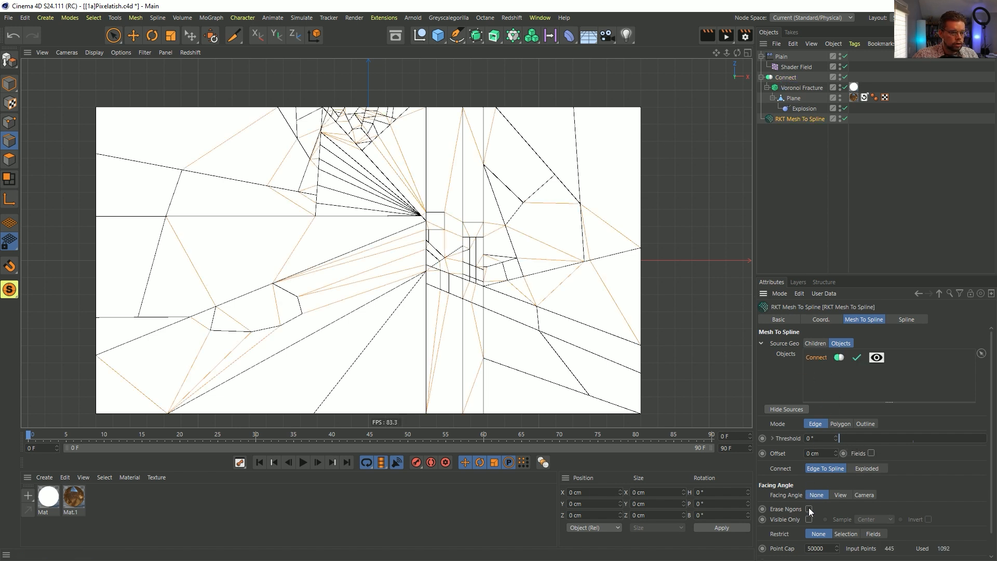
click(841, 74)
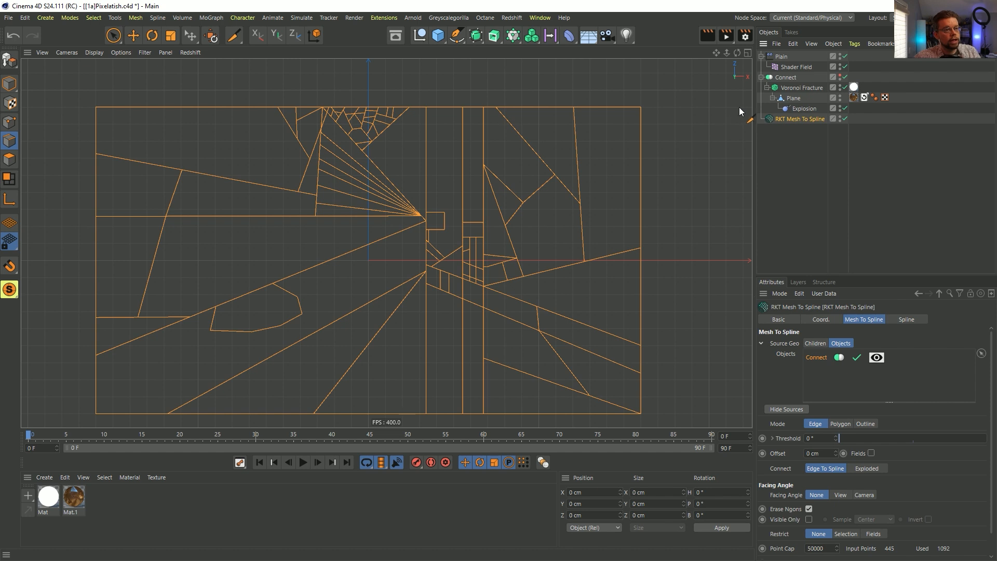
Step: With Connect temporarily disabled, cut a new edge across the long diagonal piece in the lower left of the plane
click(845, 77)
click(840, 75)
click(793, 98)
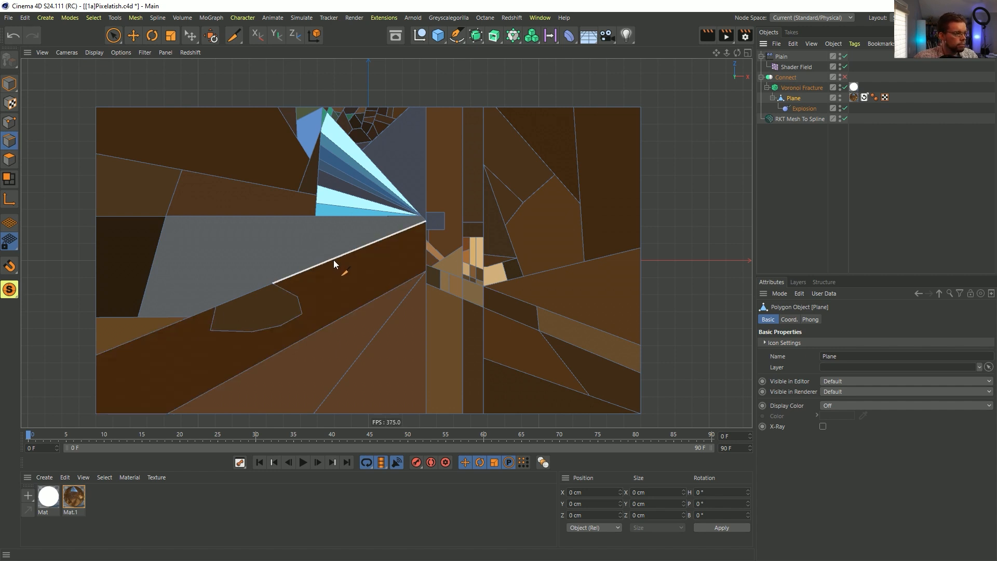
mouse_move(318, 247)
mouse_down()
mouse_move(356, 318)
mouse_move(351, 335)
mouse_up()
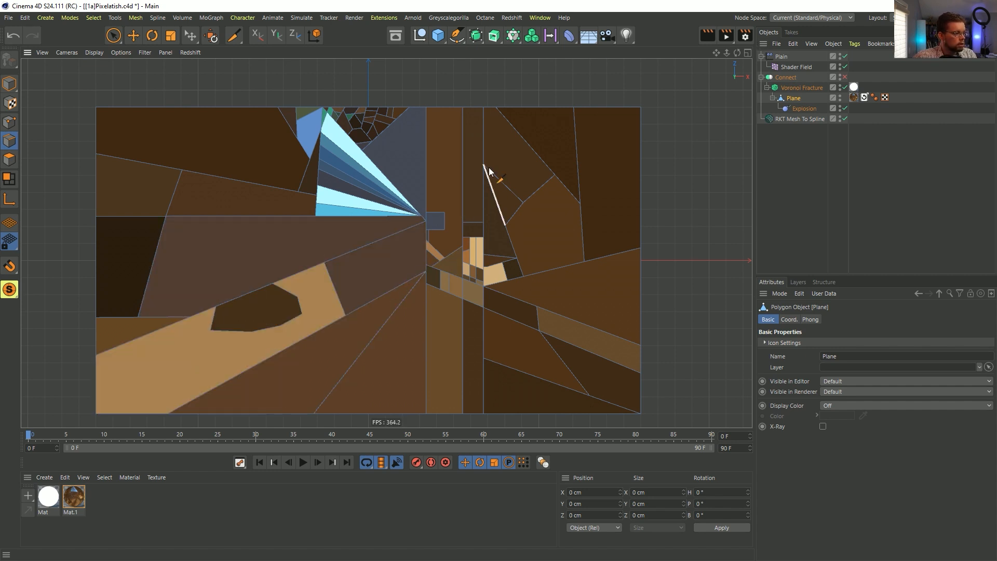
click(800, 119)
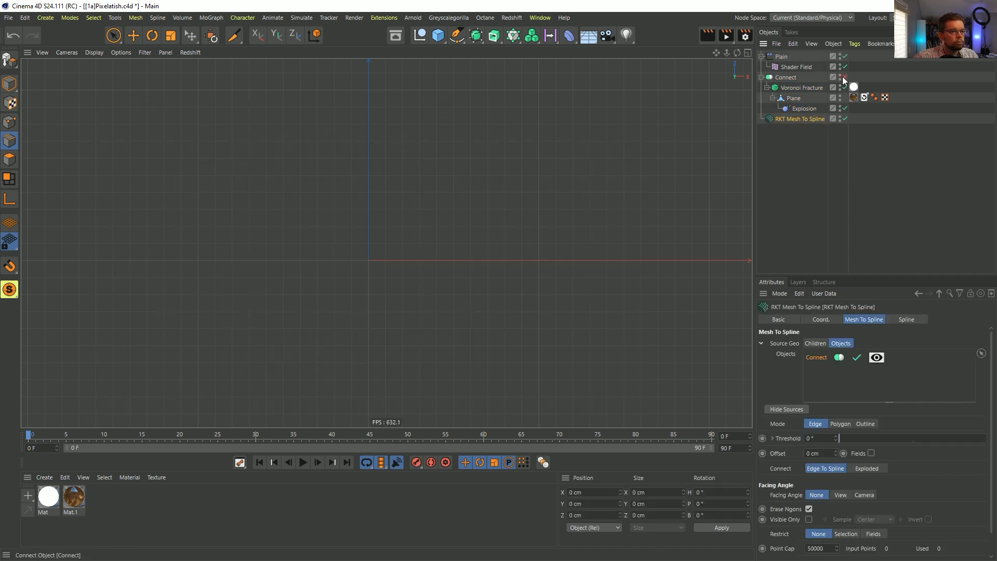
click(845, 77)
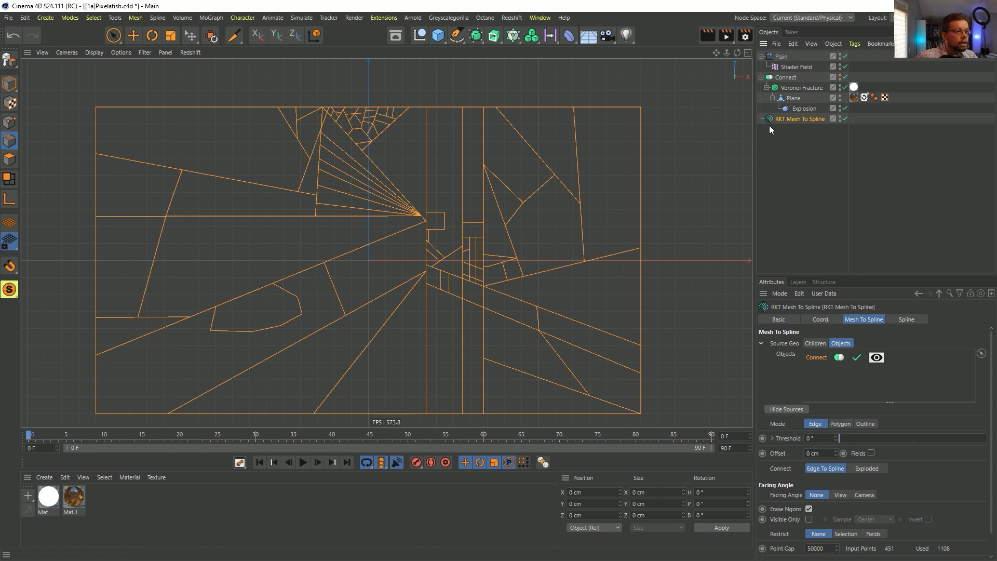
Step: Open the Redshift RenderView and start a live render of the scene
click(475, 36)
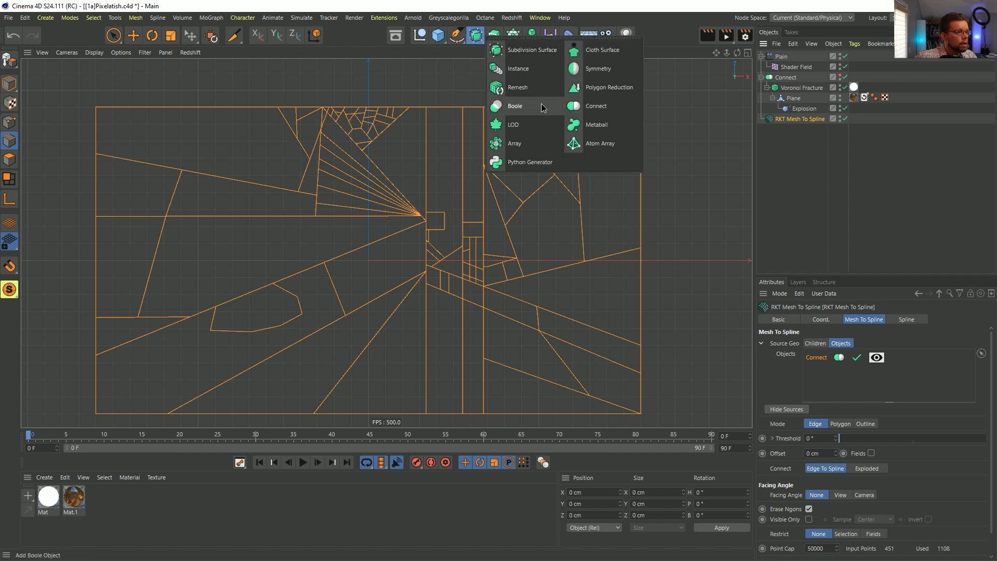
right_click(793, 117)
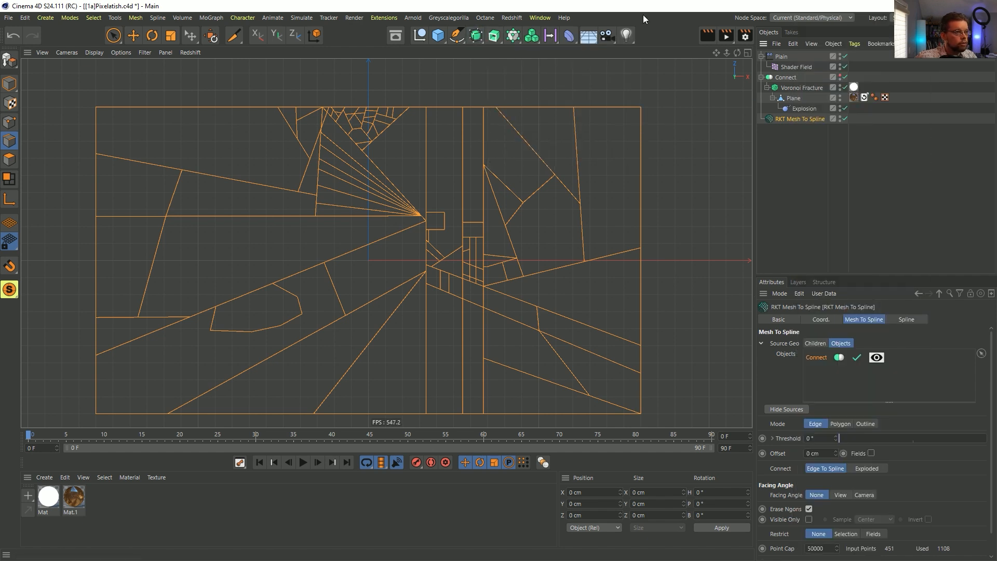
click(512, 18)
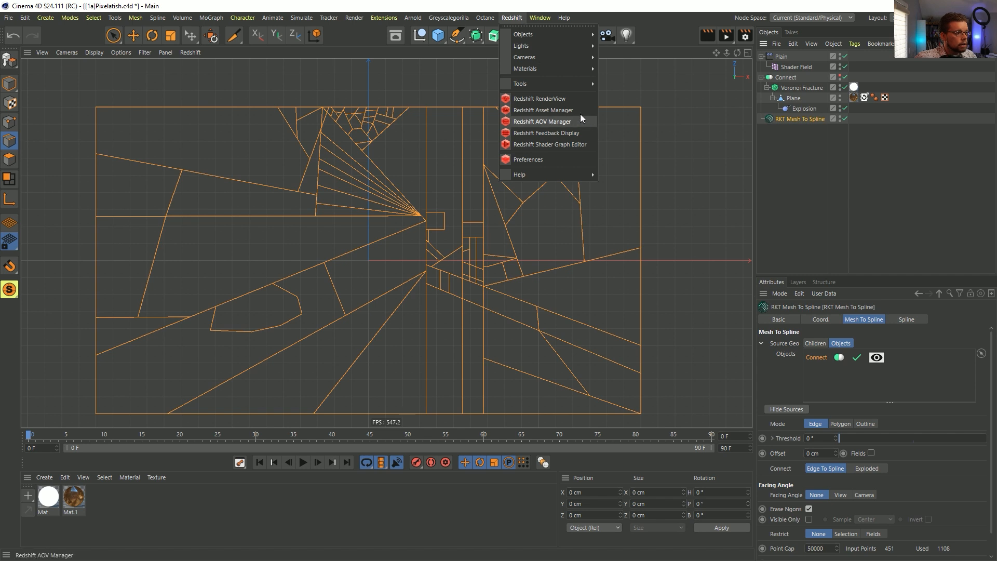
click(552, 99)
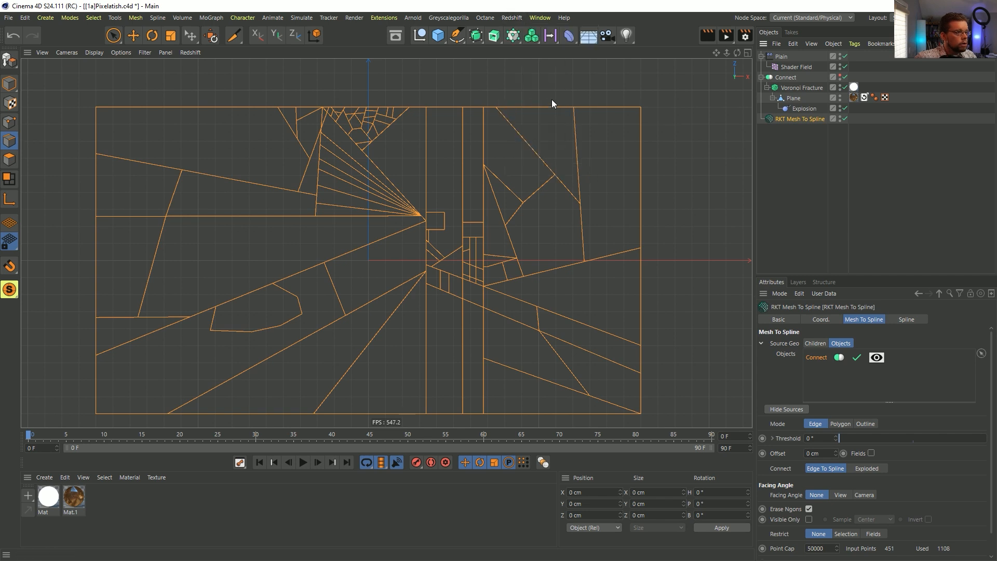
drag(185, 82, 147, 85)
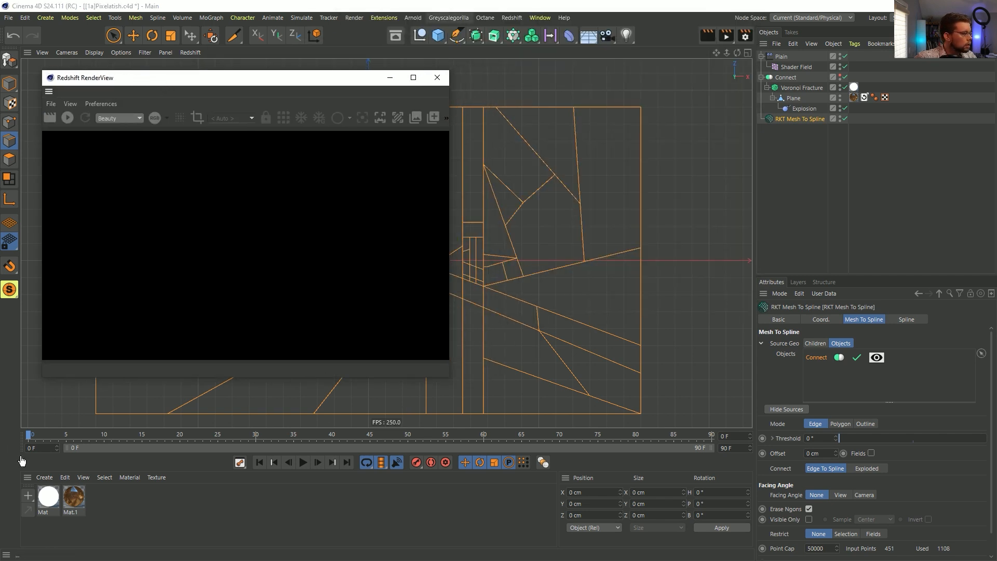
click(67, 118)
Step: Turn off Weld on the Connect object and disable the object
click(840, 75)
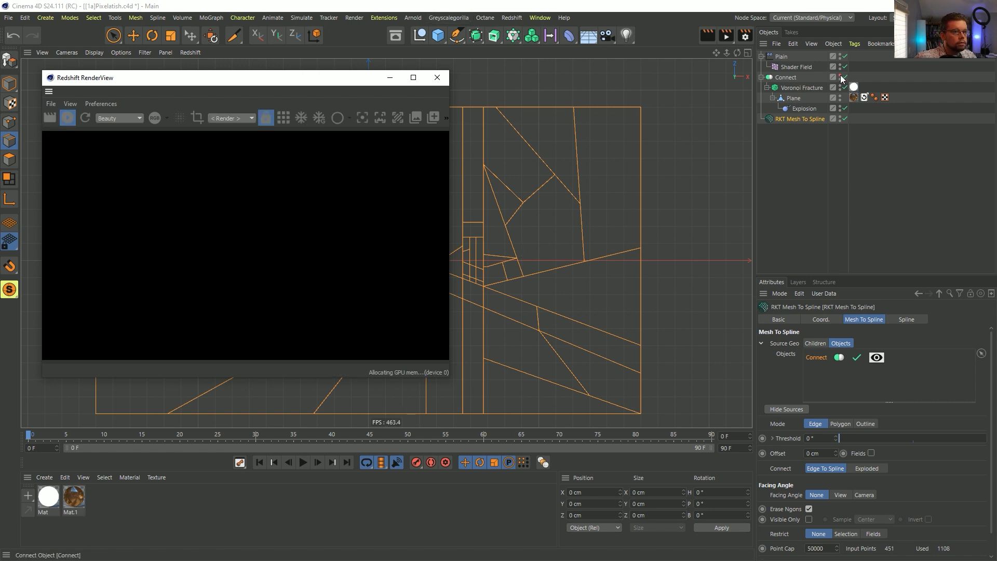
click(799, 79)
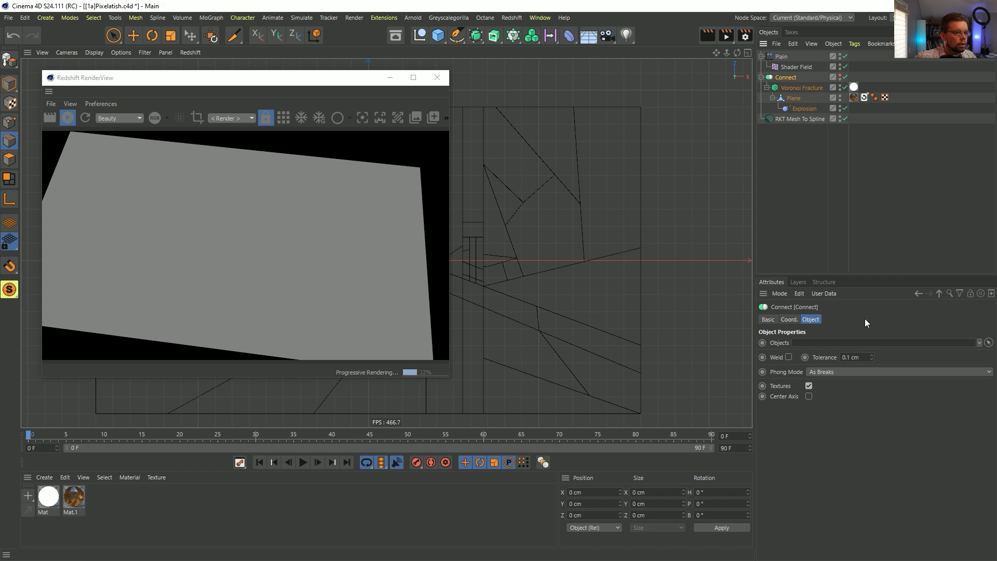
click(845, 77)
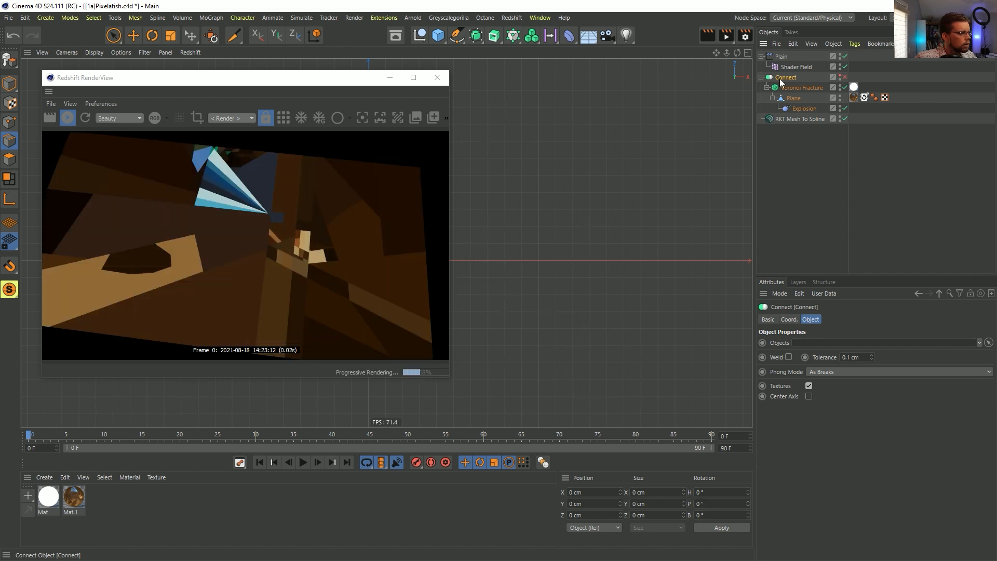
Step: Move the Voronoi Fracture out of Connect, and nest an instance of it in the re-enabled Connect instead
drag(780, 87, 779, 88)
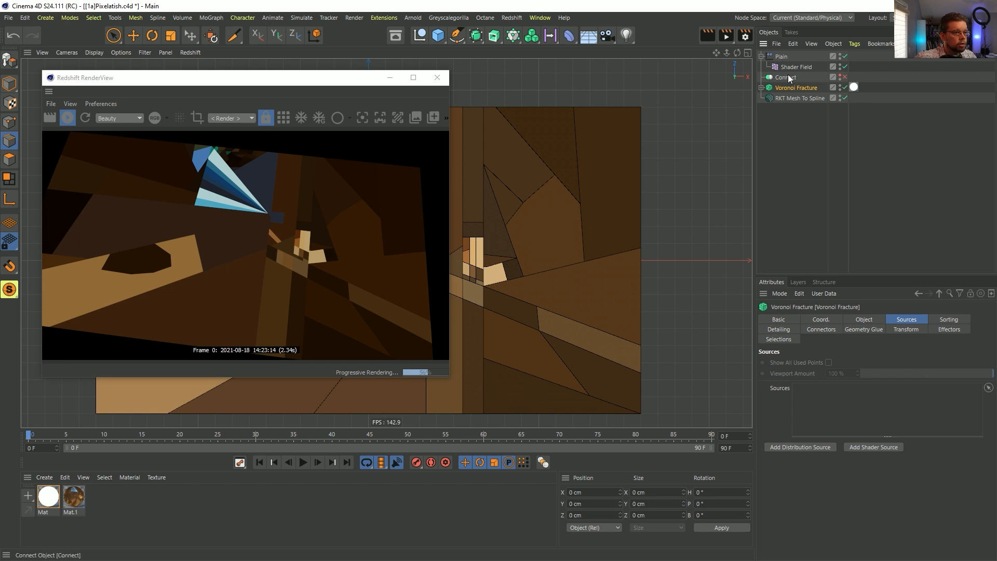
click(483, 39)
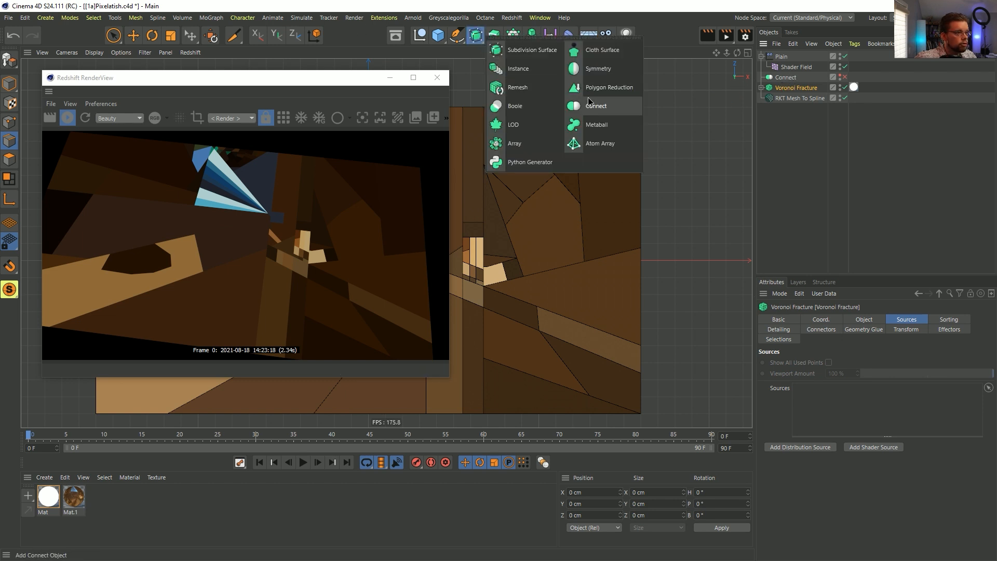
click(519, 69)
drag(790, 57, 811, 78)
click(865, 77)
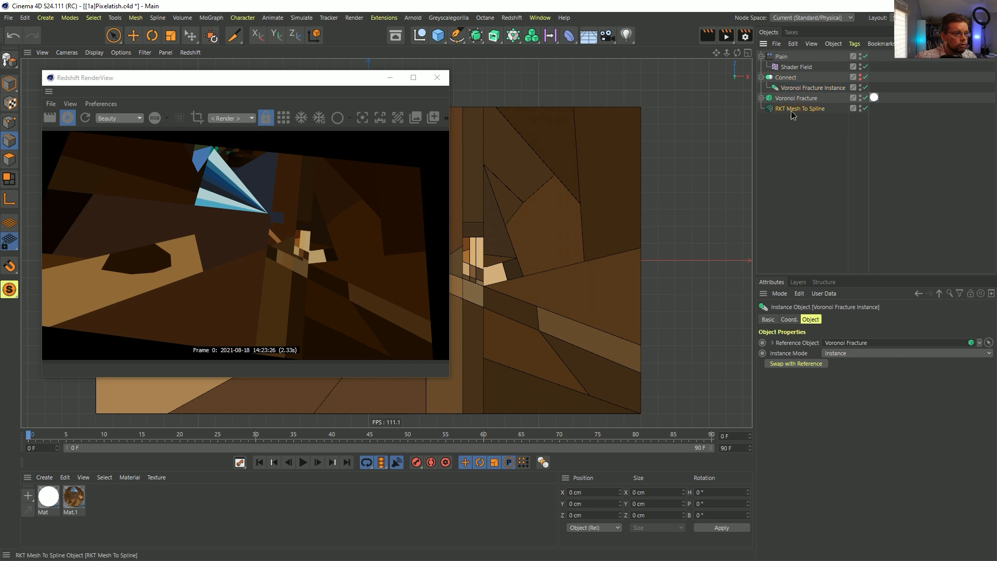
Step: Briefly hide the Voronoi Fracture in the viewport to check the Mesh To Spline edges behind it
click(791, 111)
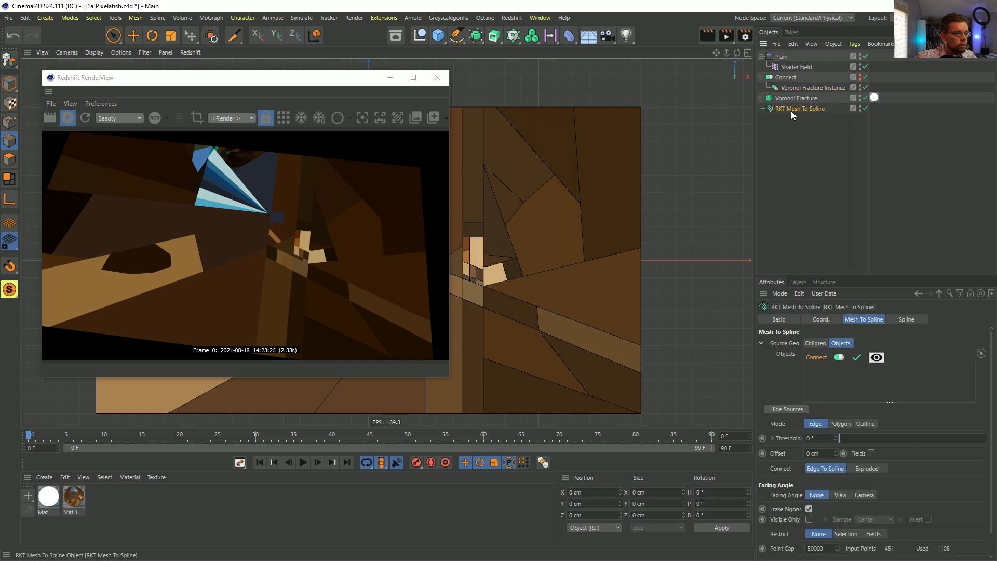
click(861, 97)
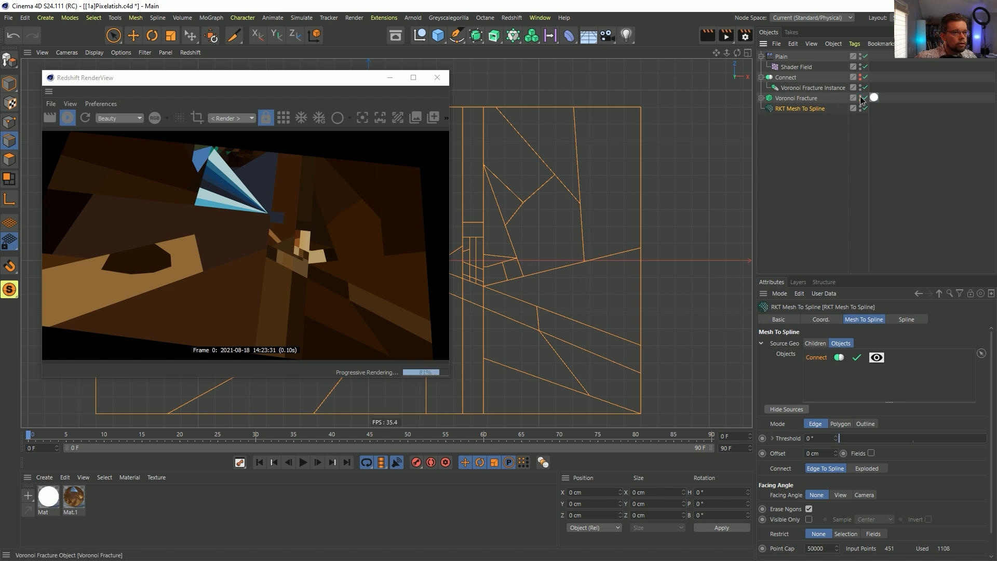
click(861, 98)
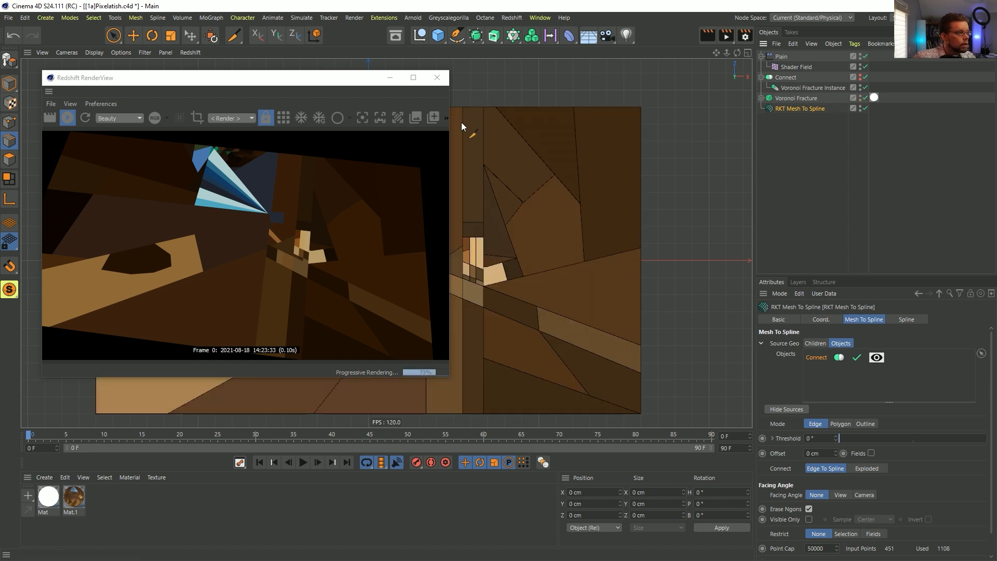
Step: Add a Redshift Object tag to the Mesh To Spline object and set its curve mode to Cylinders
right_click(799, 106)
mouse_move(834, 139)
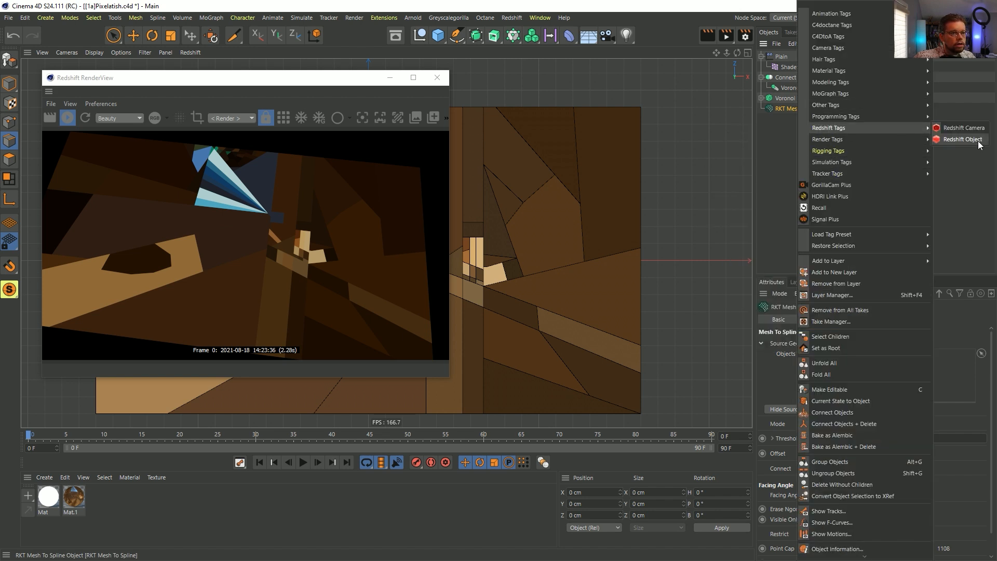
click(963, 140)
click(819, 353)
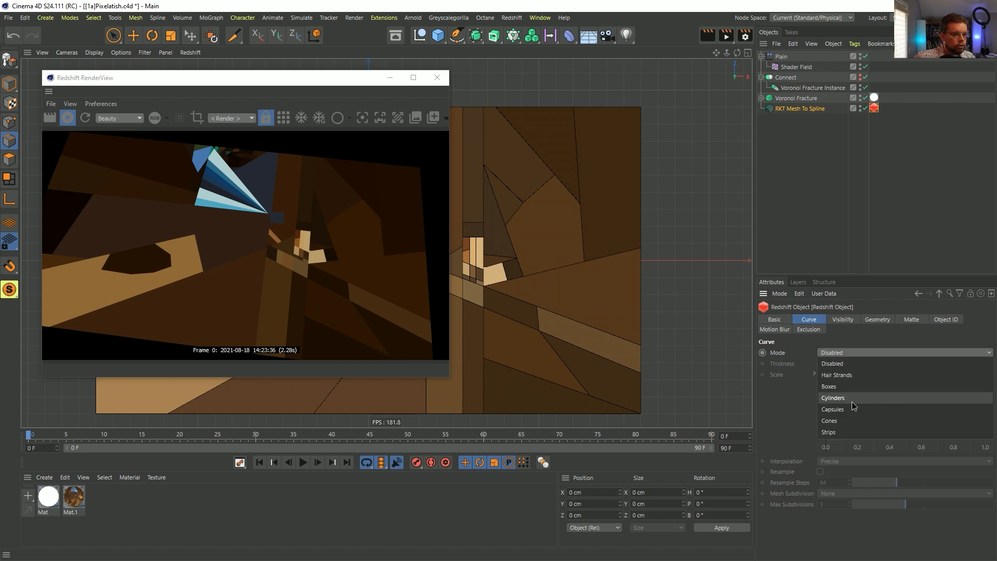
click(853, 402)
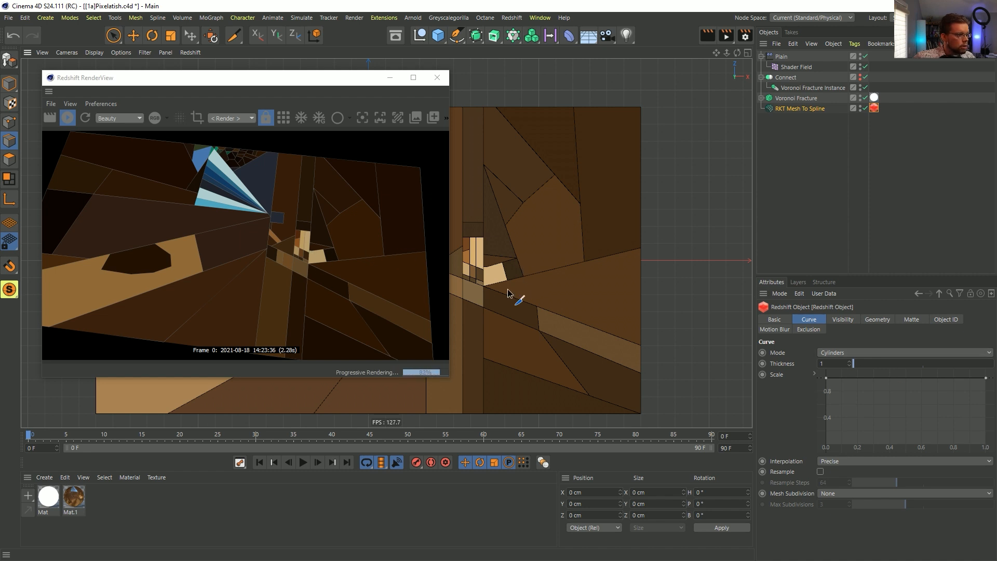
Step: Set the Redshift curve thickness to 5 for the edge splines, judging it on a close-up of the bright central pieces
middle_click(506, 273)
drag(341, 80, 295, 70)
key(F1)
alt+right_drag(480, 252, 530, 235)
alt+middle_drag(514, 257, 533, 281)
alt+right_drag(526, 283, 591, 281)
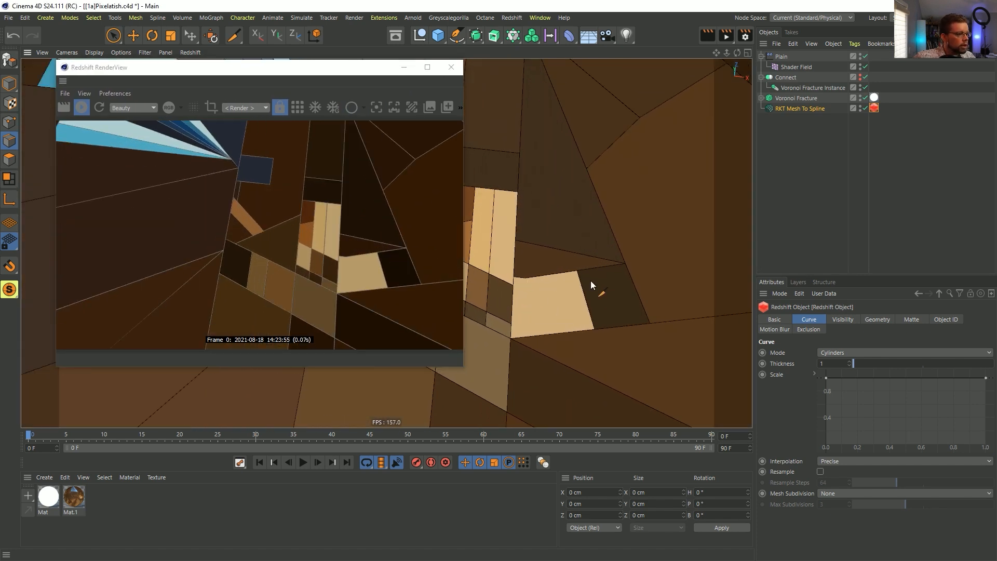
click(832, 363)
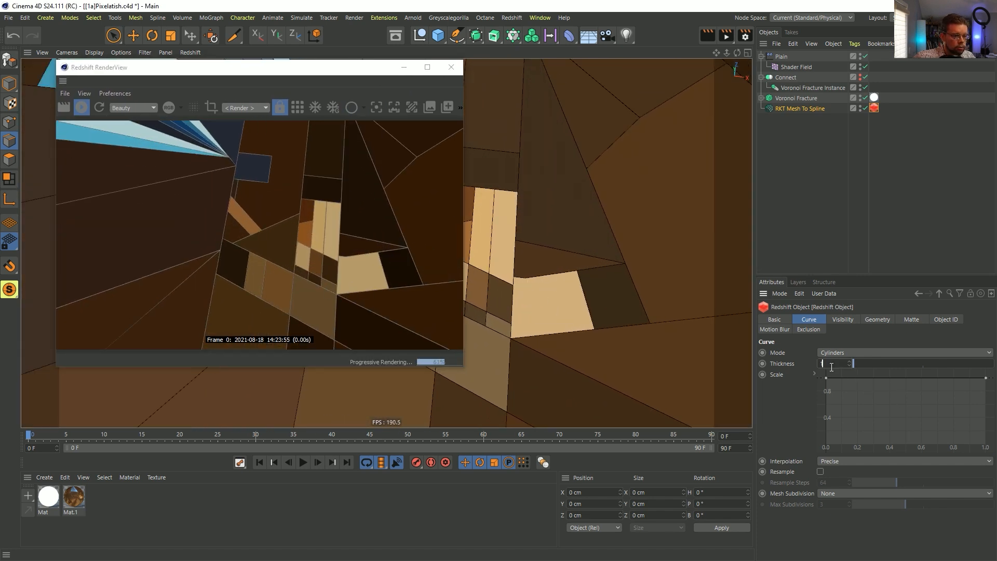
text(5)
key(Return)
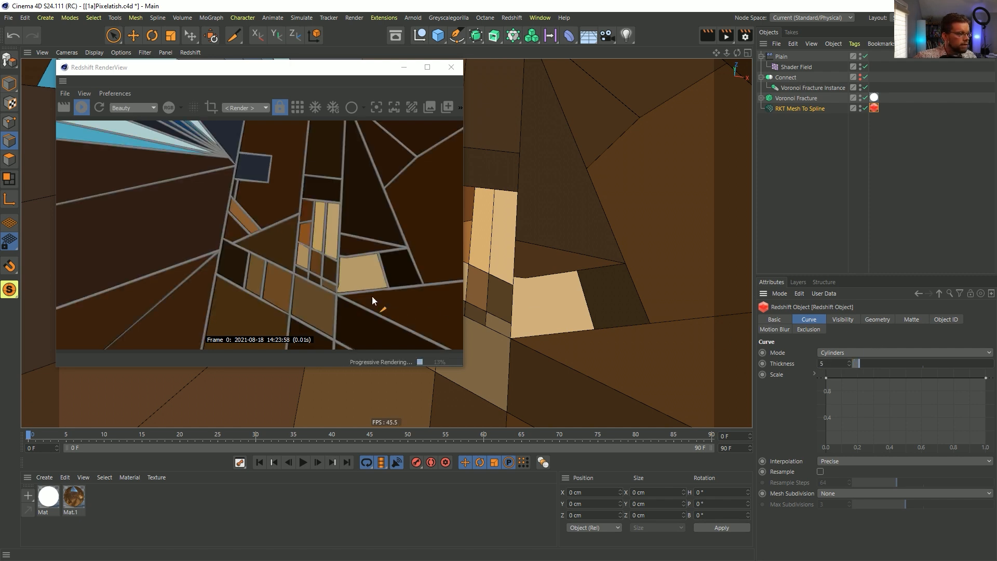
Step: Reshape the curve's scale graph to start at zero thickness and add three intermediate points for a varying width
drag(826, 379, 826, 446)
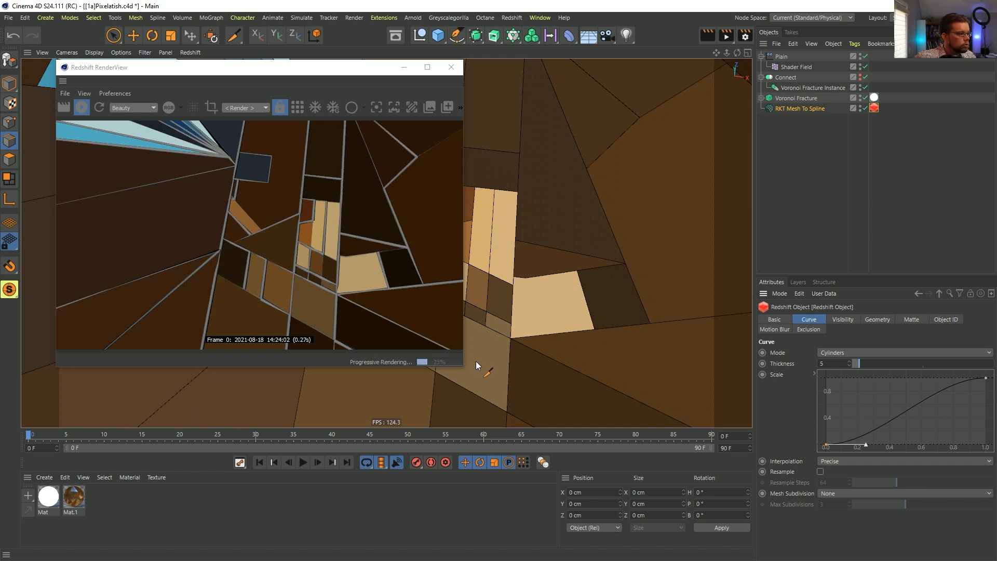
ctrl+click(897, 405)
ctrl+click(932, 413)
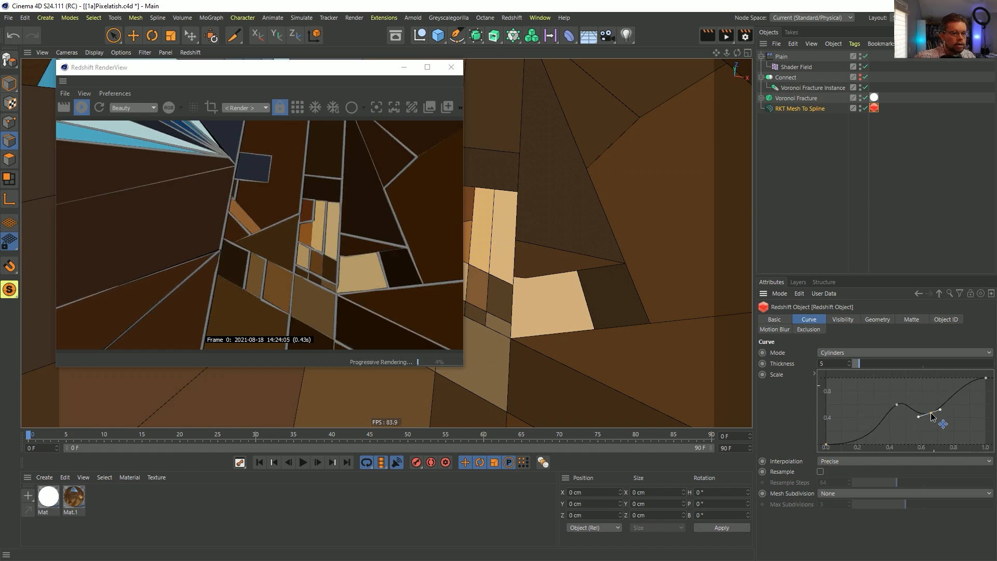
ctrl+click(970, 406)
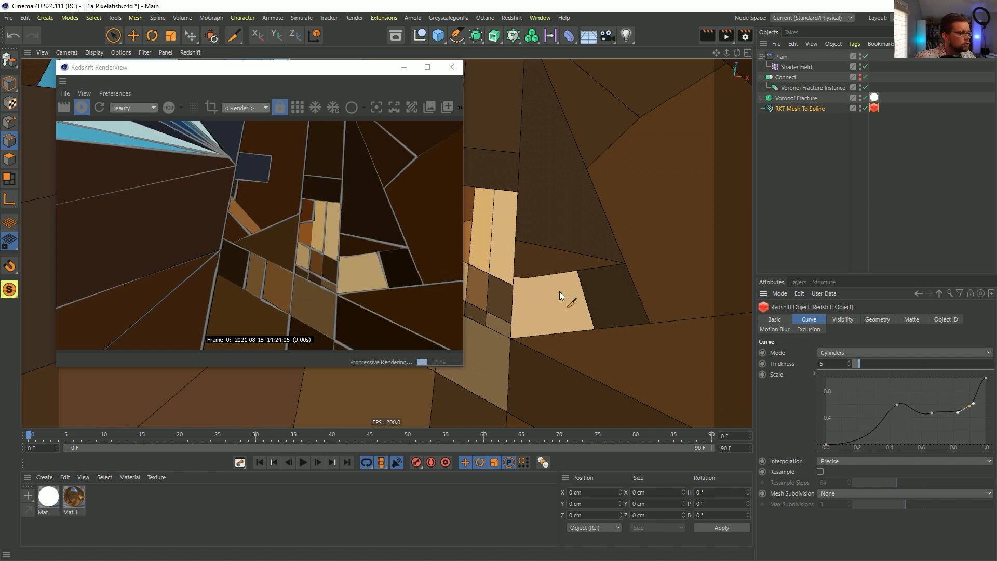
Step: Apply Mat.1 to the Mesh To Spline object and set the material tag's projection to Flat
alt+drag(542, 254, 548, 276)
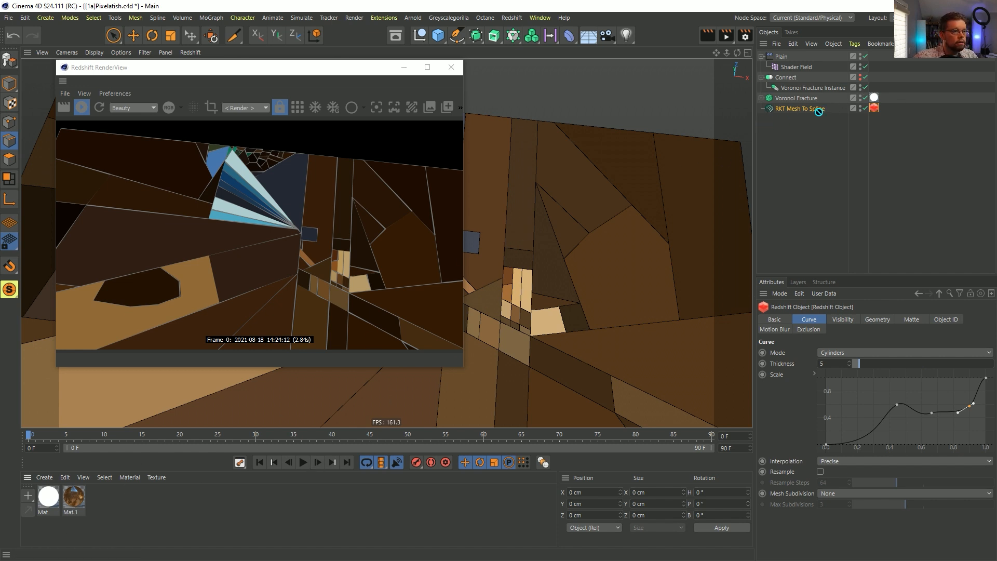
drag(819, 109, 821, 109)
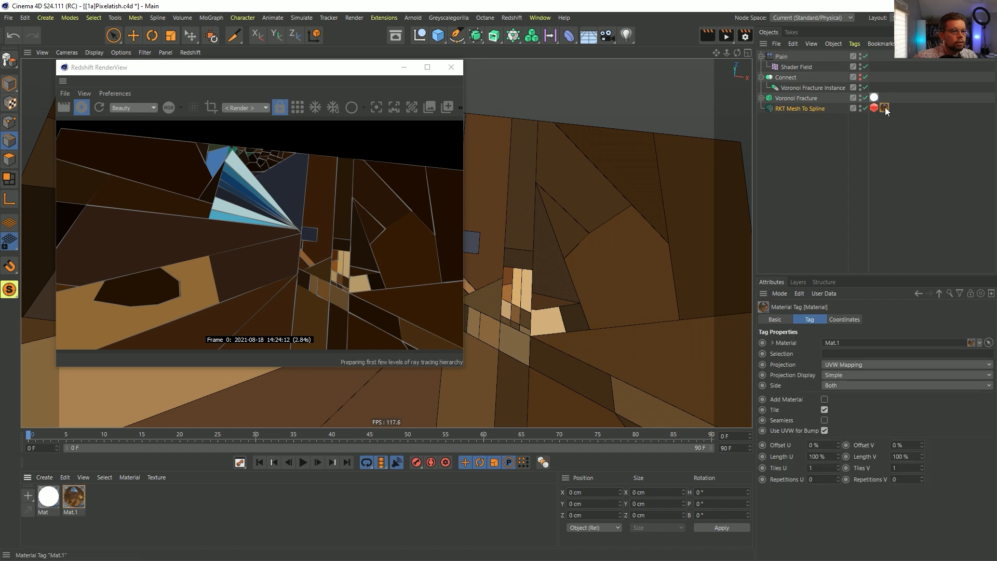
click(846, 364)
click(835, 400)
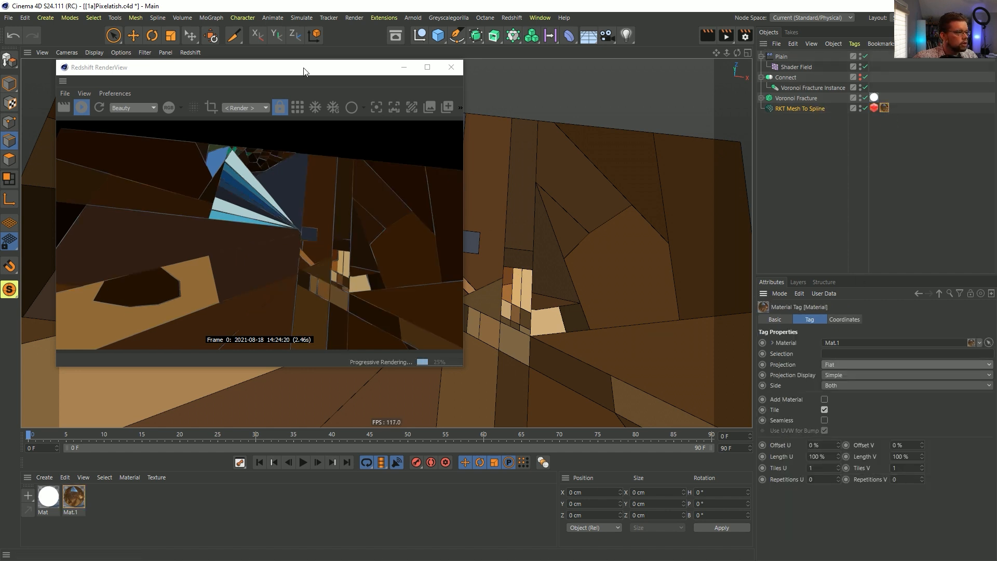
Step: In texture mode, rotate the flat projection to a pitch of -90° and scale it to 440 cm
drag(325, 71, 440, 408)
key(F2)
alt+right_drag(523, 214, 395, 197)
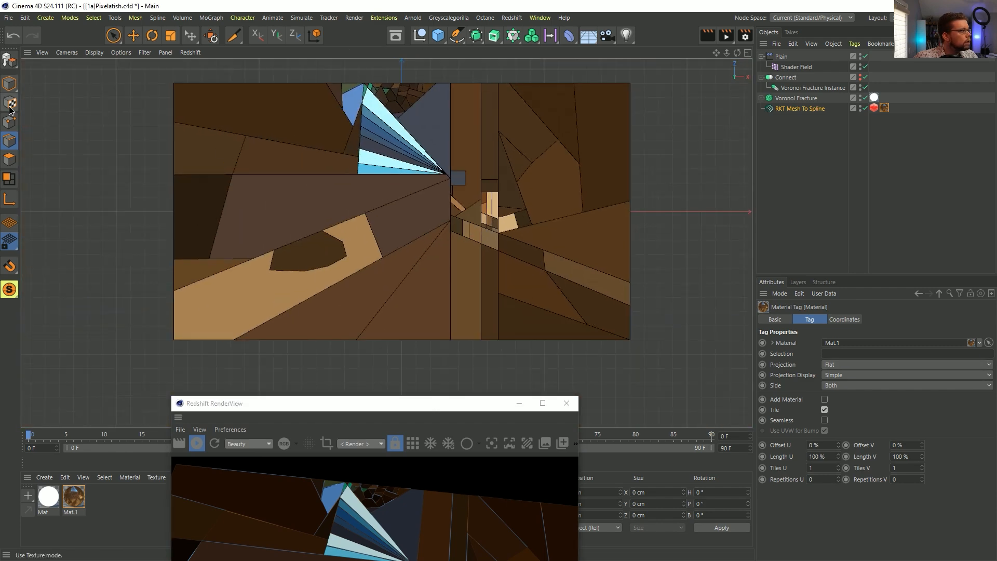
click(9, 106)
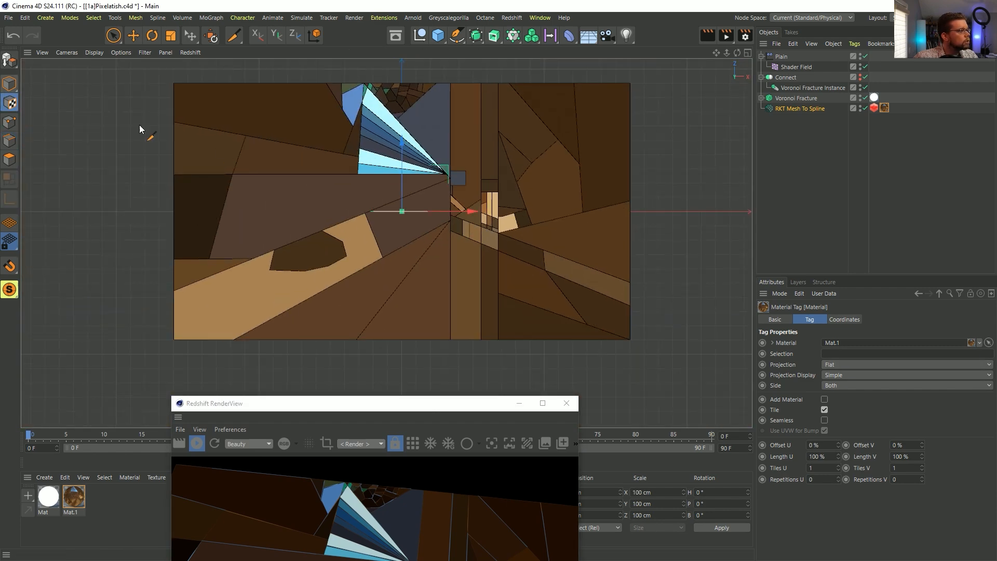
key(r)
drag(403, 200, 381, 80)
key(t)
drag(274, 265, 517, 265)
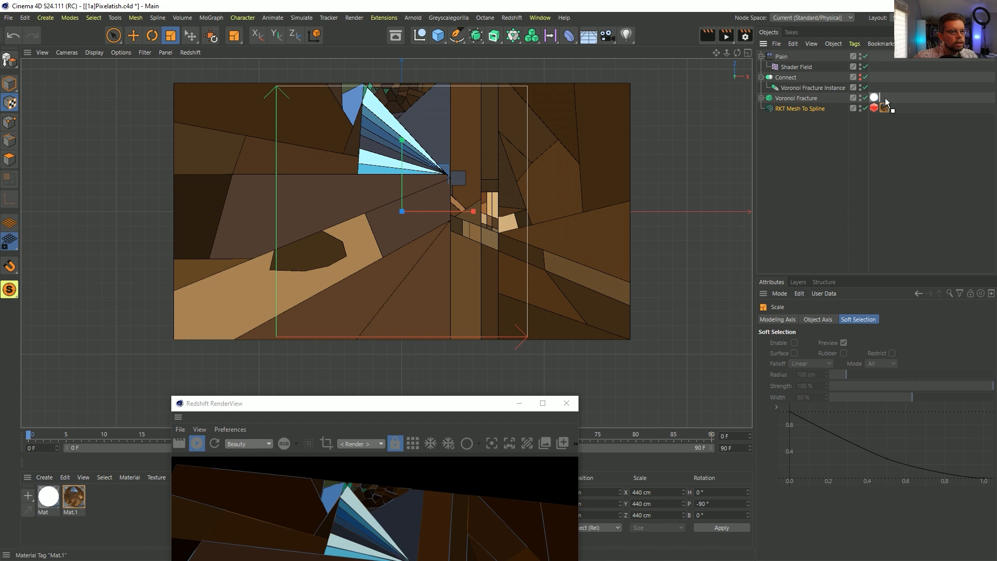
Step: Move the Mat.1 tag to the Voronoi Fracture and try fitting its projection to that object
drag(886, 102, 886, 100)
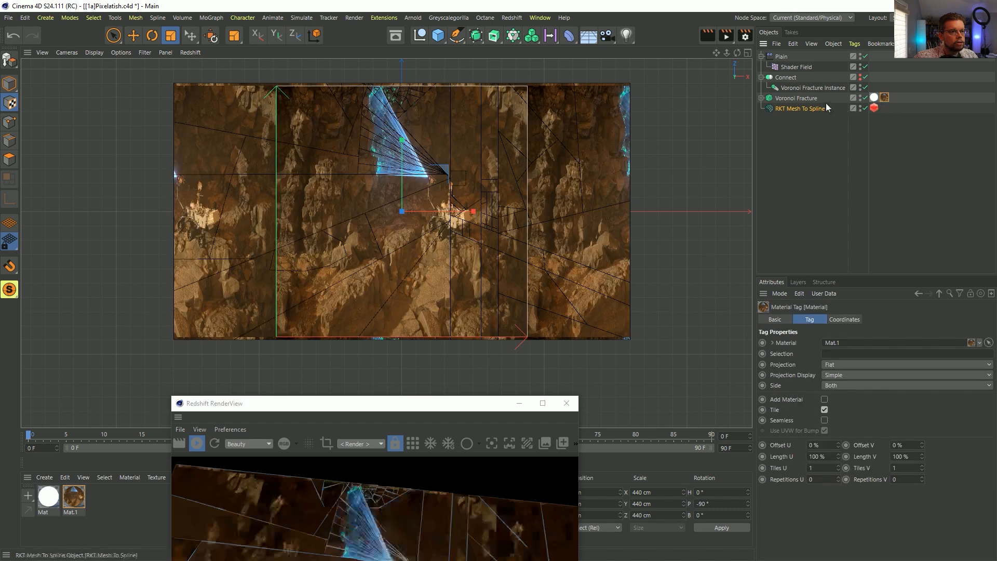
right_click(886, 102)
click(800, 294)
click(511, 323)
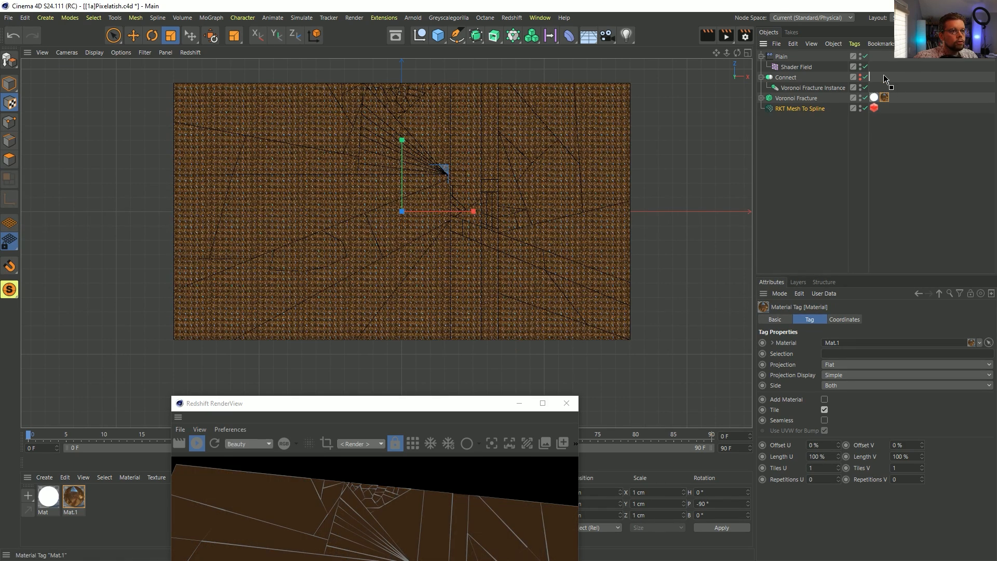
Step: Fit the Mat.1 projection to the Connect object, then return the material tag to the Mesh To Spline object
key(ctrl+z)
right_click(884, 98)
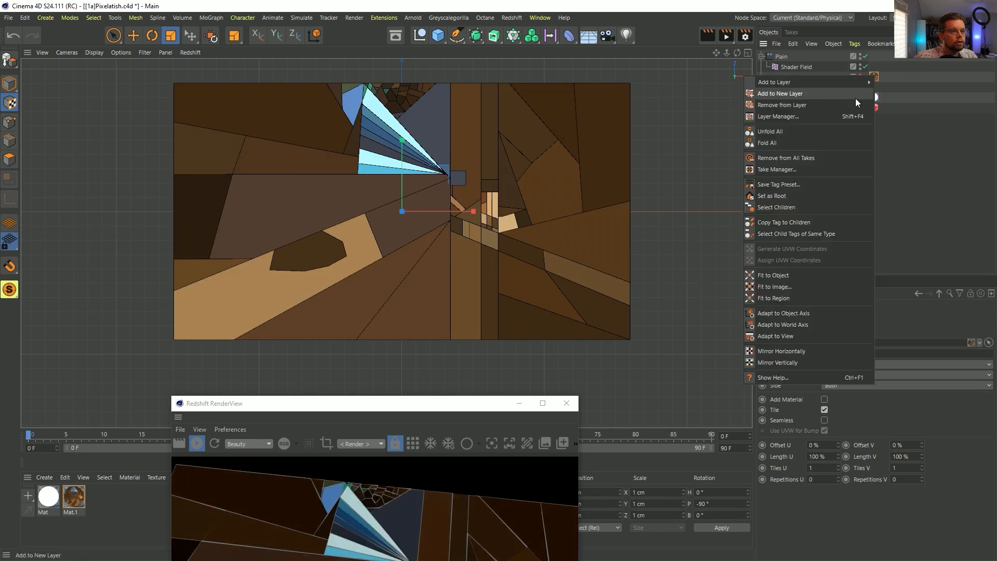
click(790, 275)
click(512, 322)
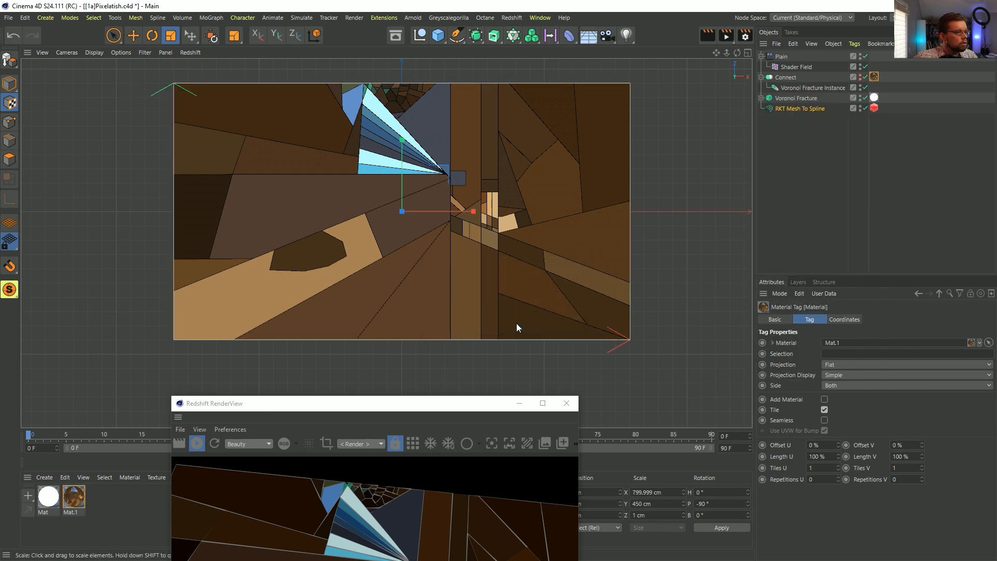
drag(875, 77, 895, 104)
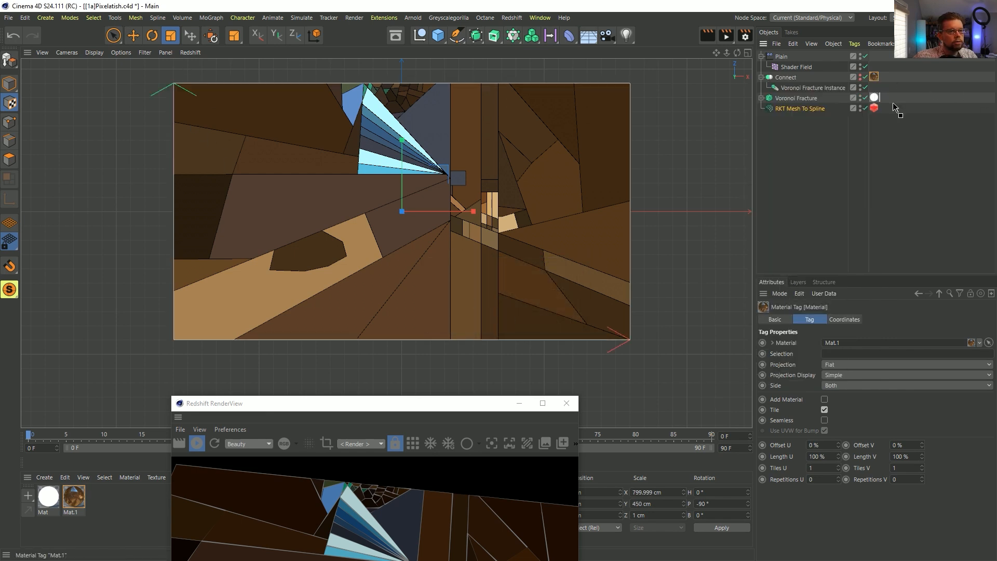
drag(466, 405, 387, 107)
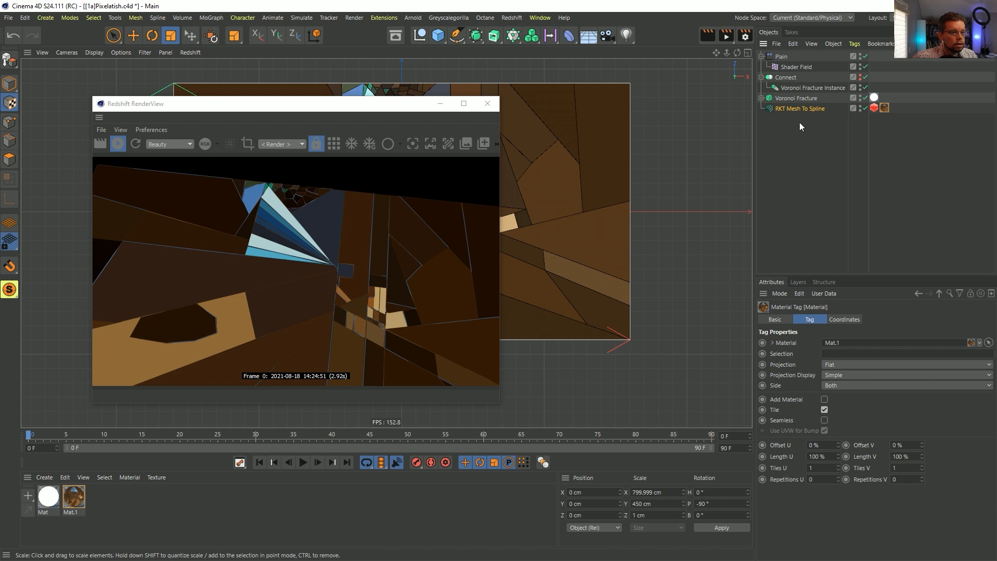
drag(396, 110, 340, 224)
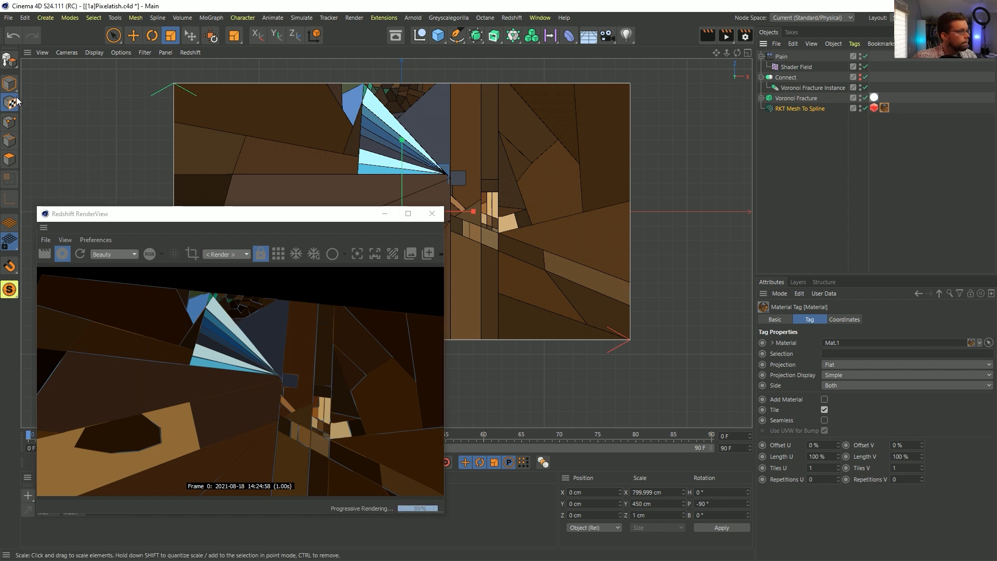
Step: Try rotating the Mat.1 projection to a bank of -180° and back, testing its orientation on the Voronoi Fracture
click(152, 36)
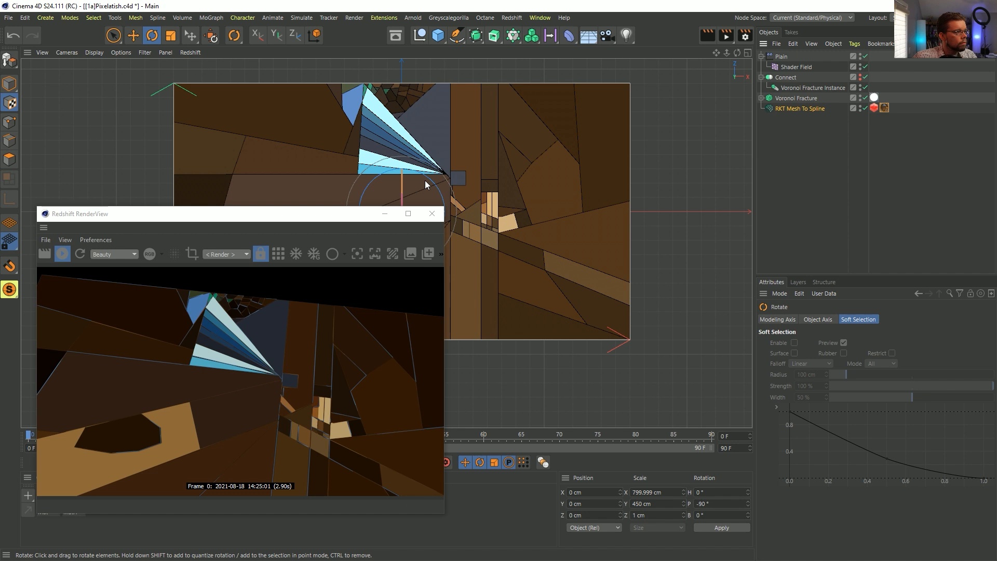
drag(432, 185, 364, 252)
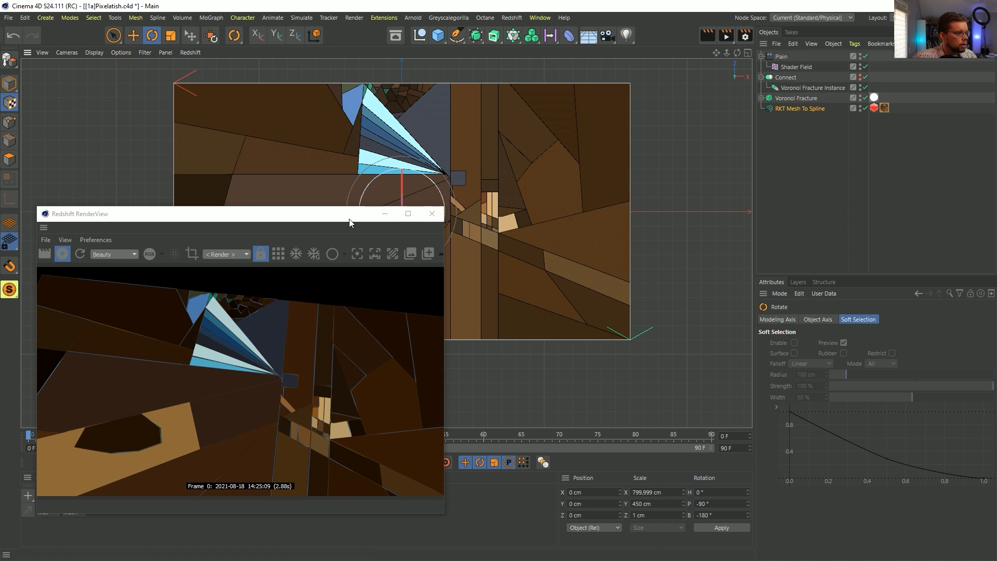
drag(352, 215, 416, 333)
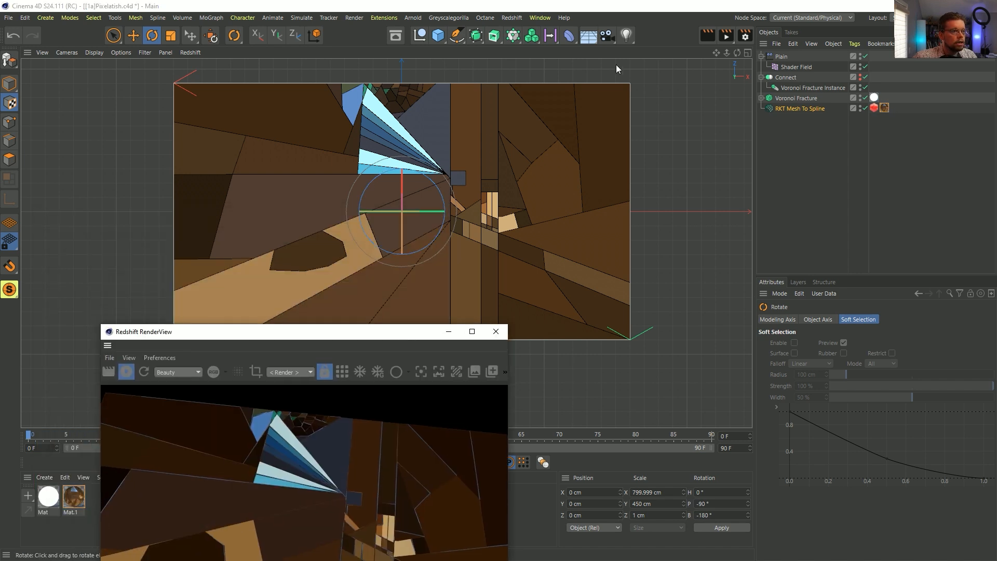
click(761, 98)
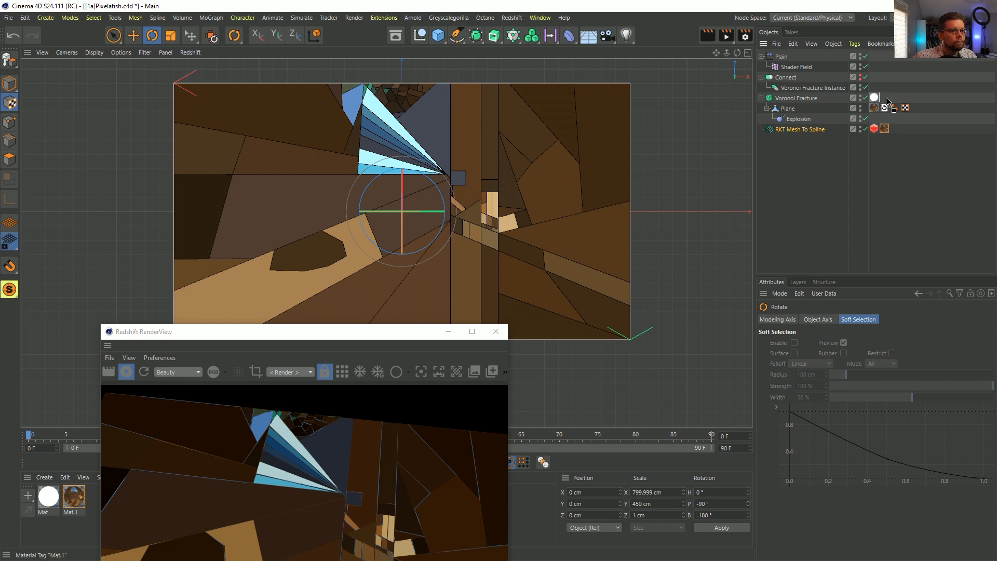
drag(888, 102, 886, 99)
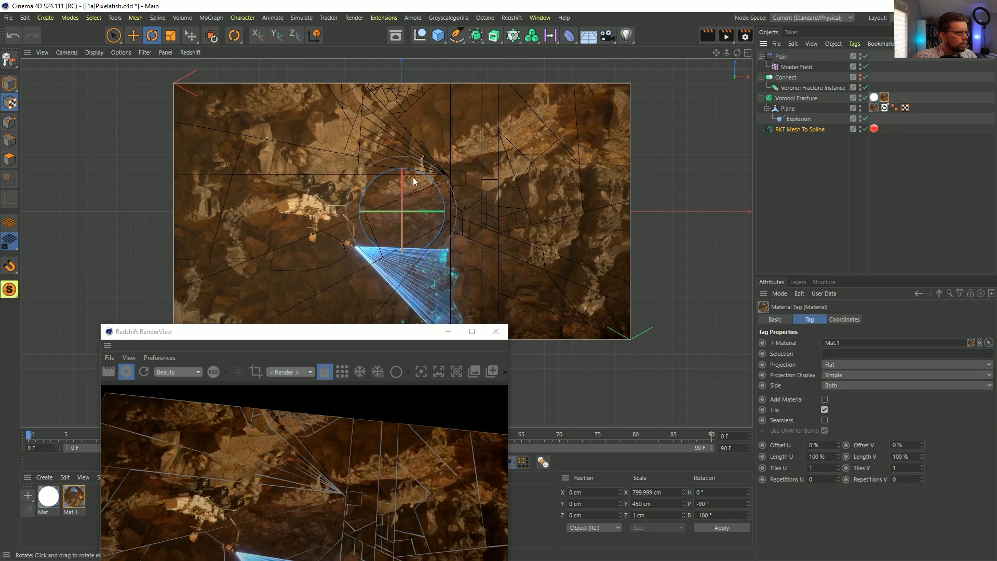
drag(416, 172, 391, 260)
mouse_move(885, 97)
mouse_down()
mouse_move(896, 112)
mouse_move(889, 129)
mouse_up()
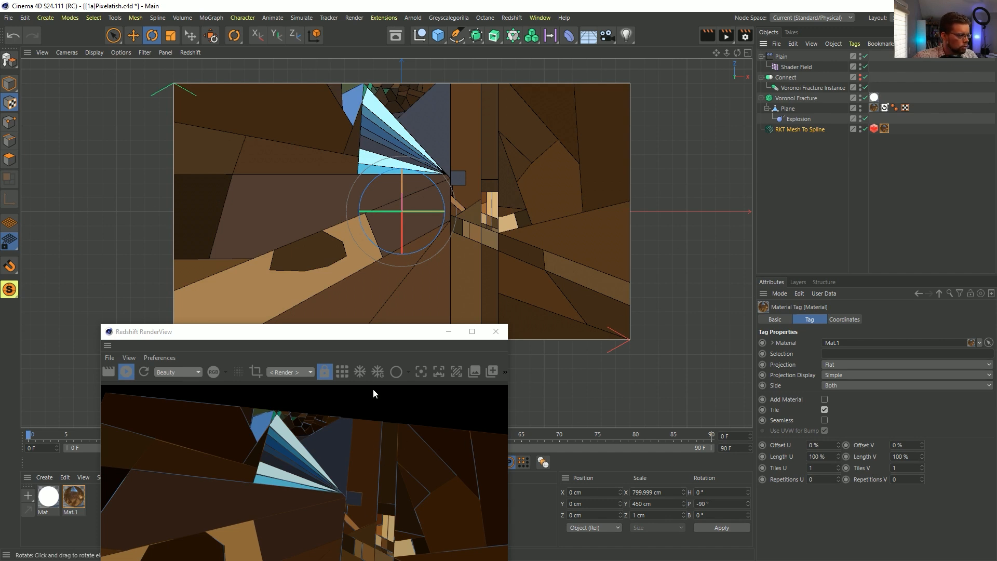
Step: Restart the Redshift preview and examine the textured edge splines close up and across the whole image
drag(363, 339, 330, 136)
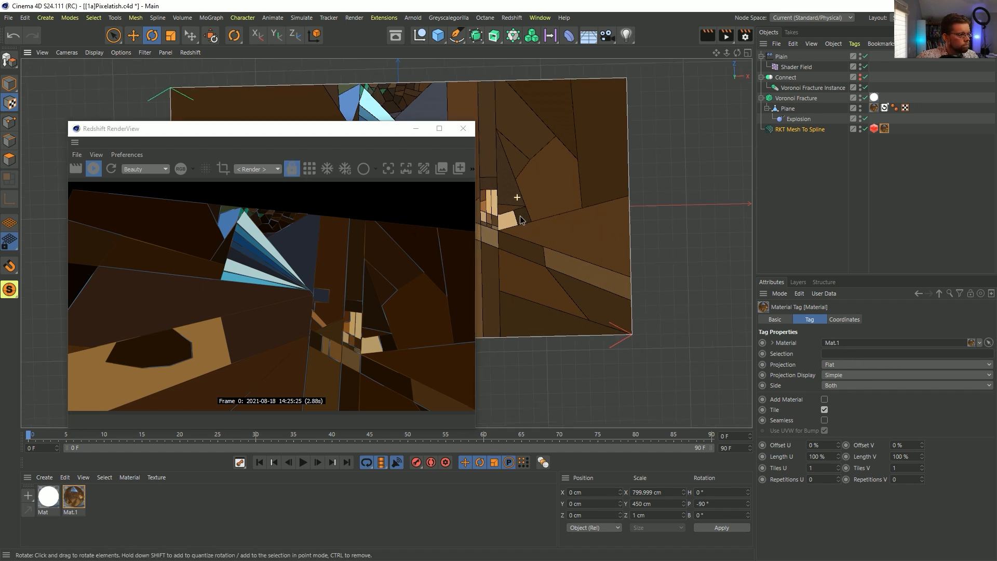
drag(369, 135, 418, 327)
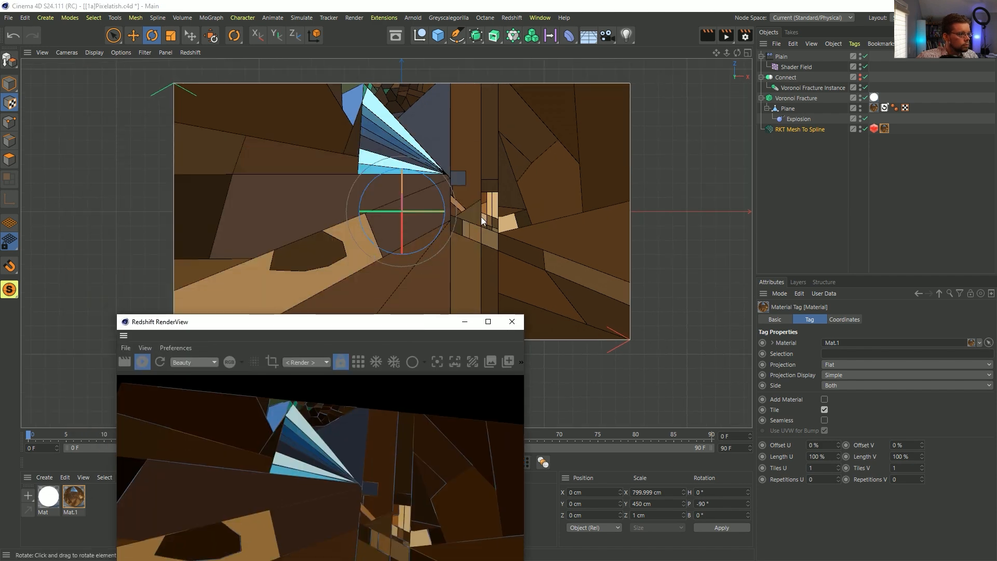
scroll(528, 204, up, 6)
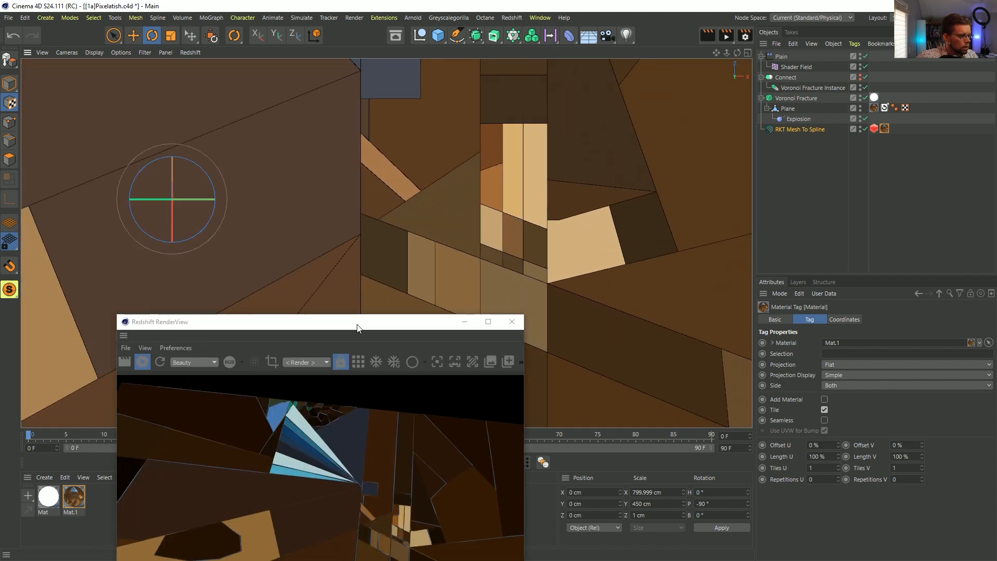
drag(355, 328, 256, 101)
click(59, 133)
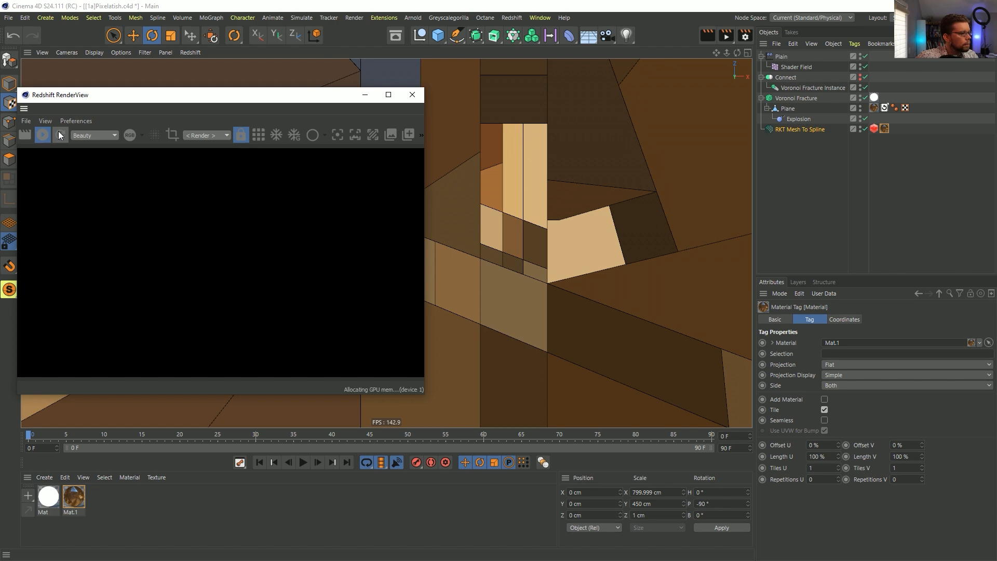
middle_click(302, 65)
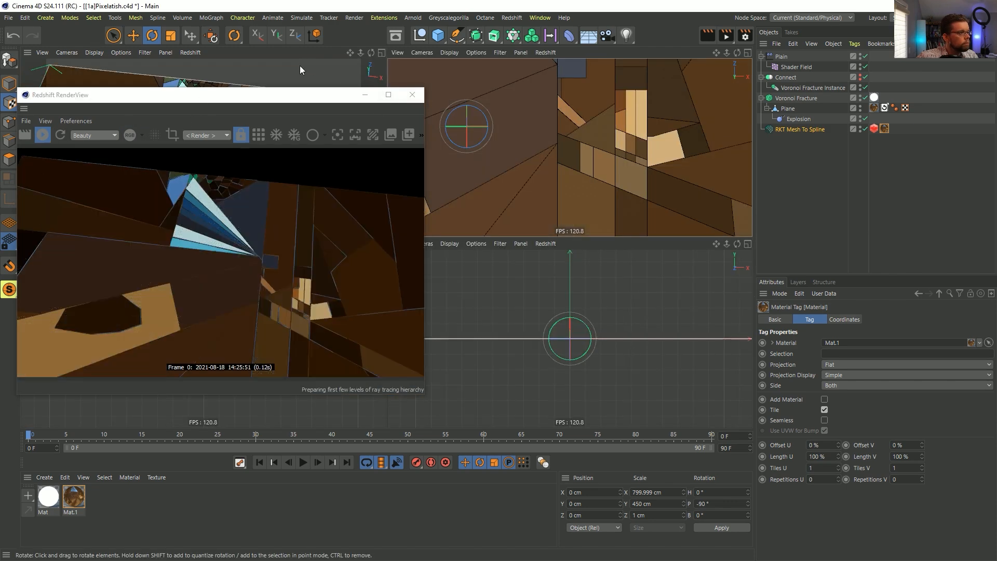
middle_click(300, 63)
scroll(501, 312, up, 10)
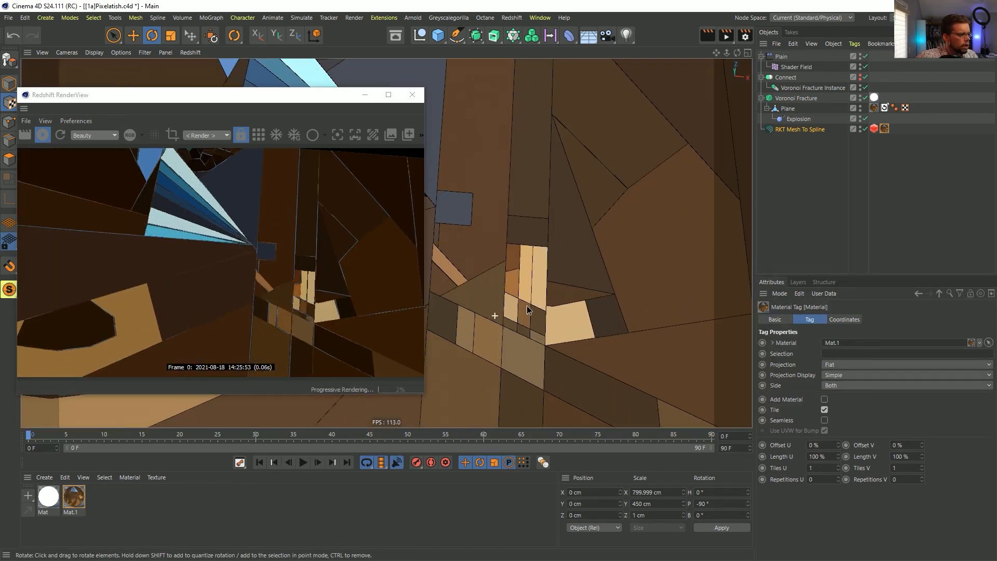
scroll(583, 295, down, 1)
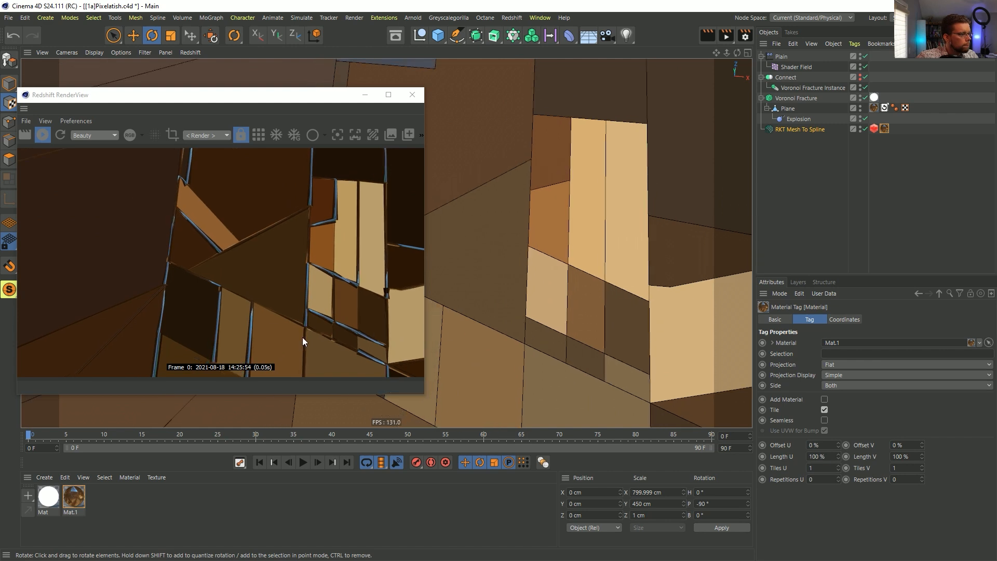
alt+right_drag(507, 227, 148, 263)
alt+middle_drag(497, 210, 470, 220)
alt+drag(481, 223, 485, 244)
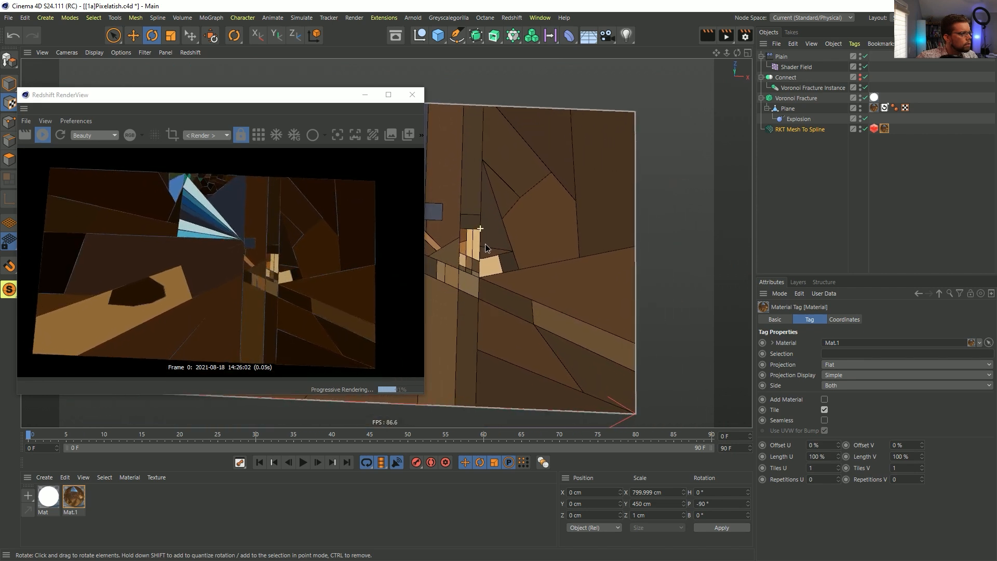
Step: Try the Hair Strands curve mode on the Redshift Object tag and check the edge splines in the render
click(874, 128)
click(854, 352)
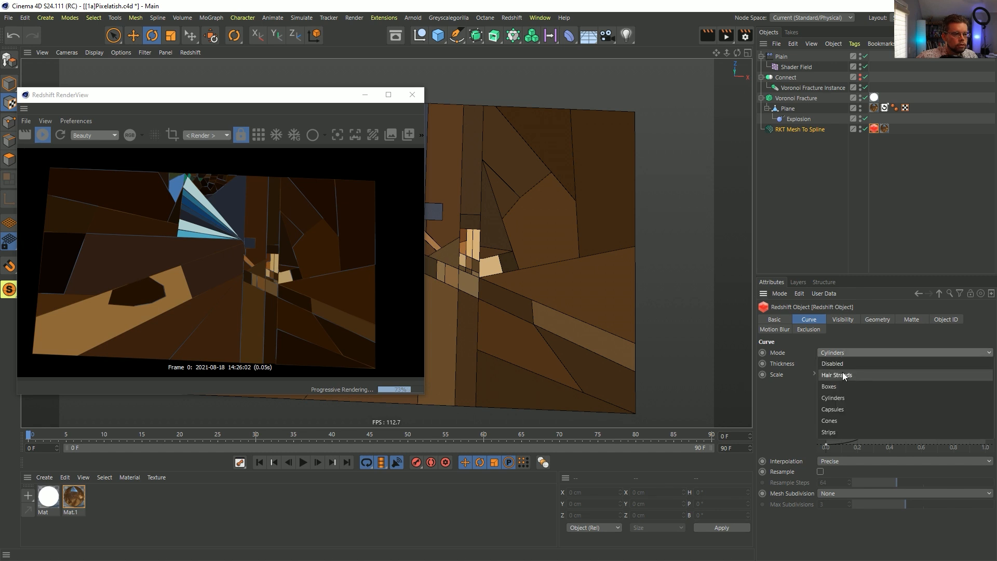
click(843, 372)
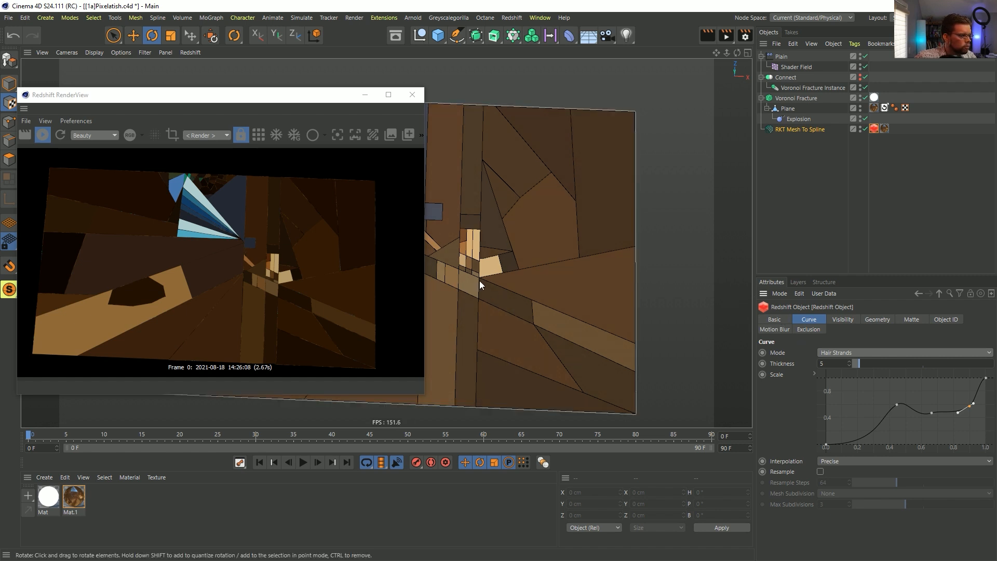
alt+right_drag(440, 266, 3, 275)
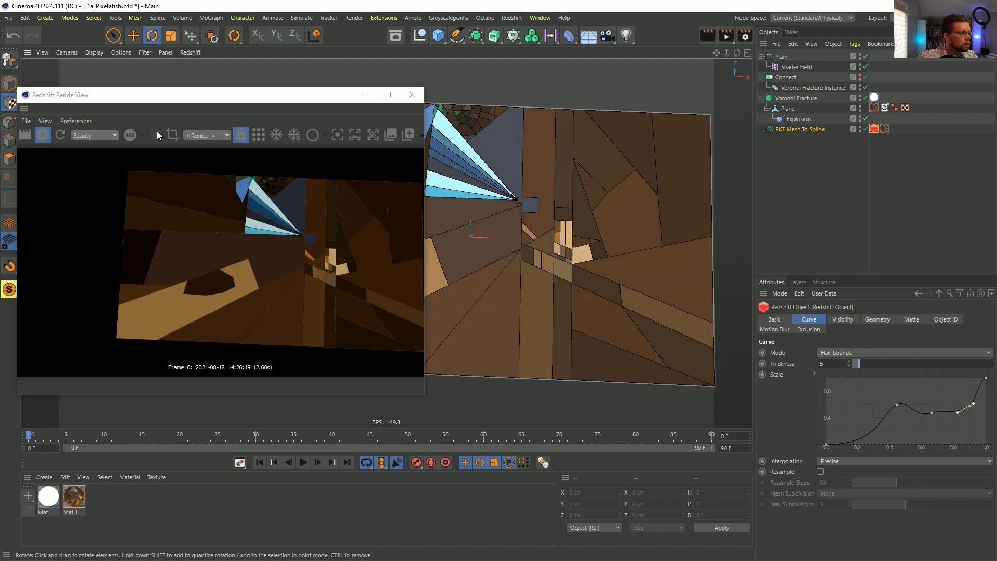
Step: Close the Redshift RenderView and delete the Redshift Object tag from the Mesh To Spline object
click(412, 94)
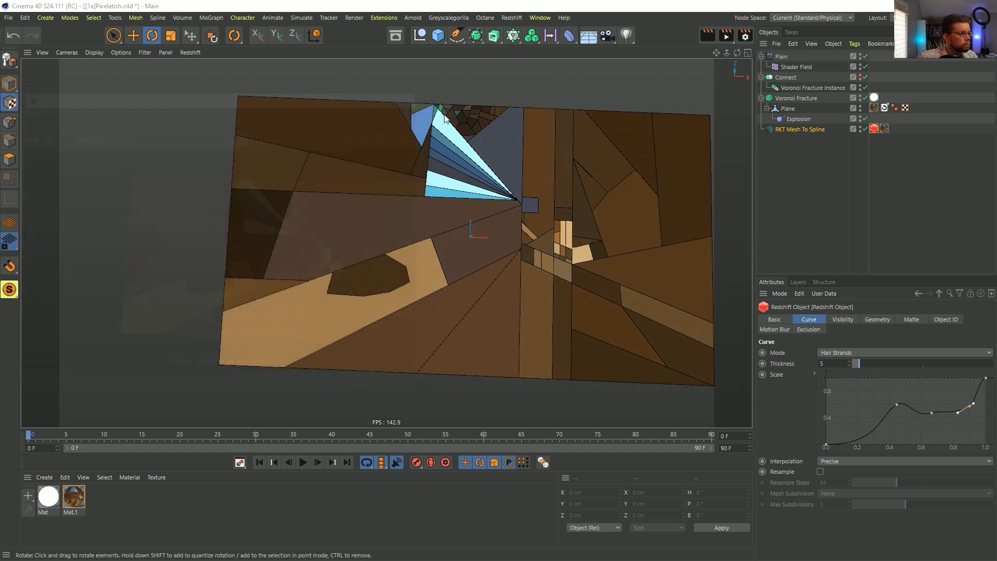
click(873, 129)
key(Delete)
Step: Place the Mesh To Spline object inside a new Sweep and add an n-Side spline as its profile
click(826, 128)
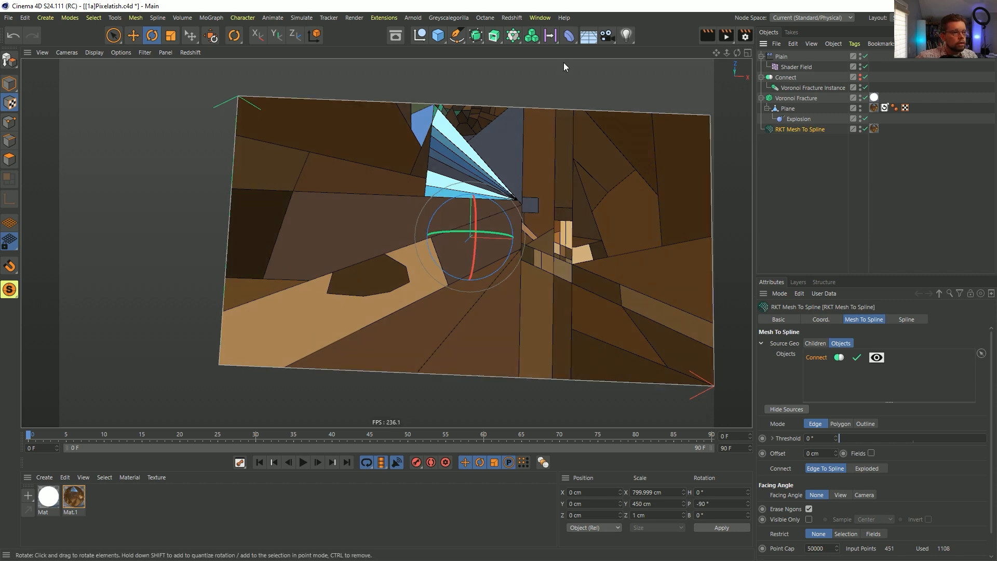
click(493, 36)
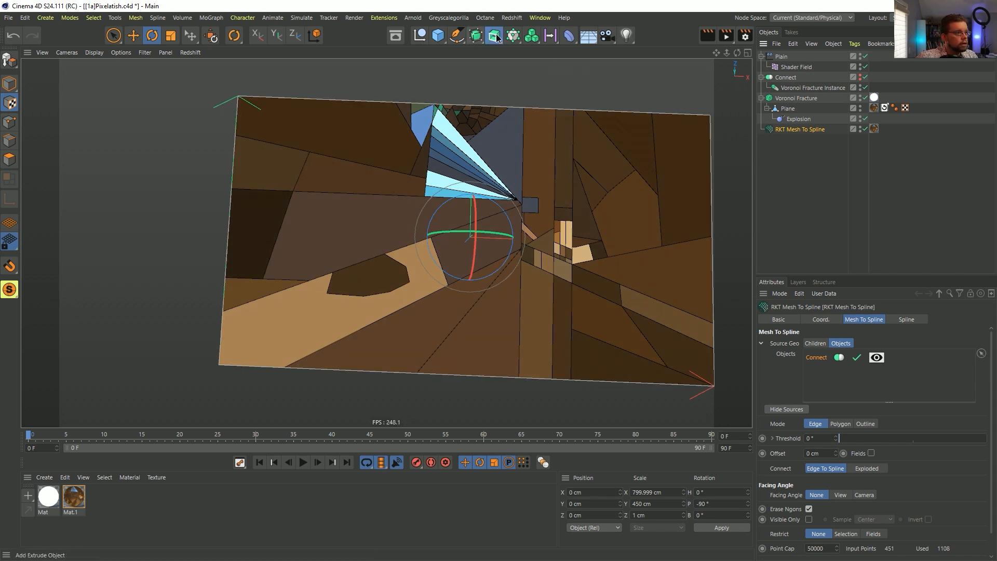
click(535, 106)
click(457, 38)
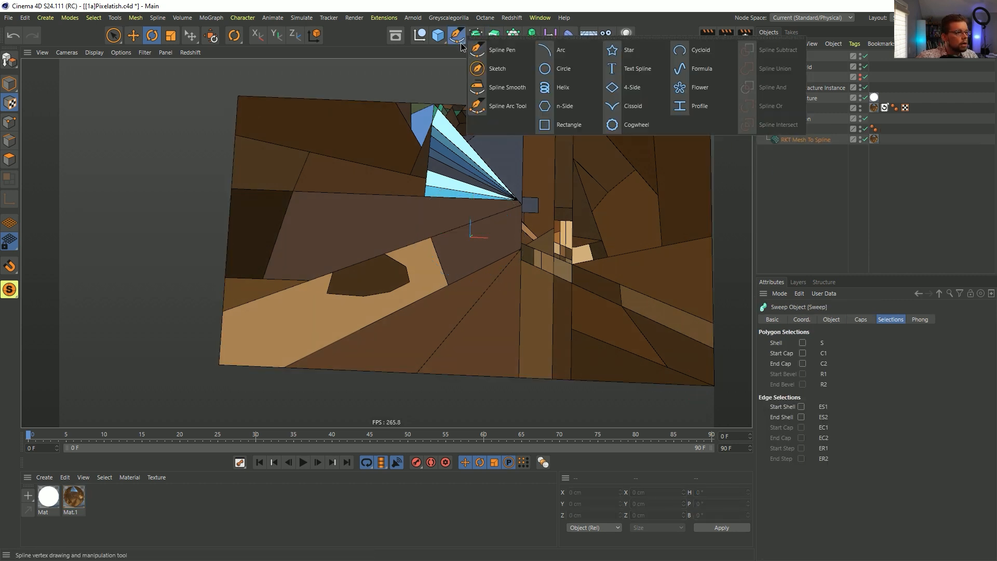
click(544, 107)
key(t)
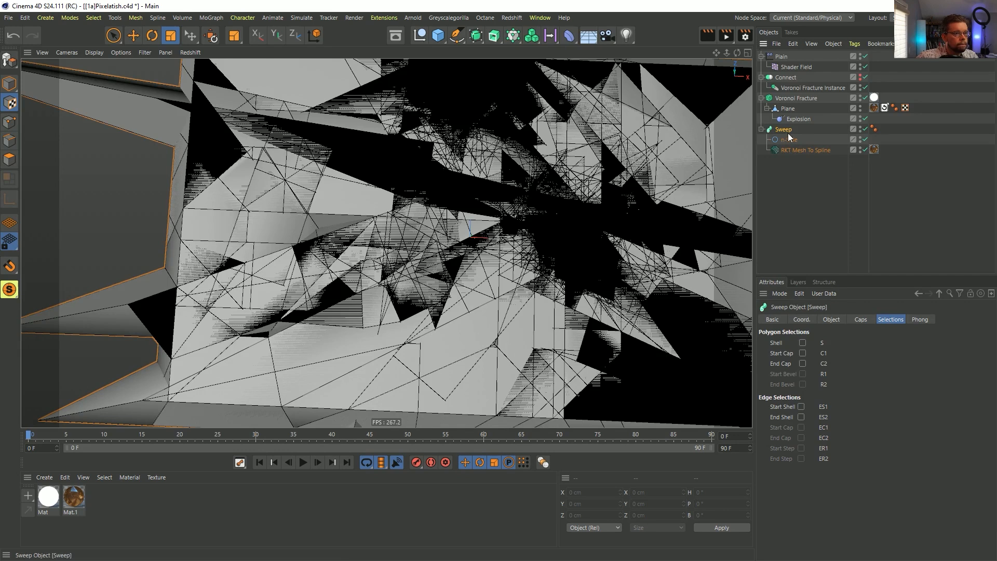
Step: Set the n-Side profile's radius to 2 cm and move the image material tag from the Mesh To Spline object to the Sweep
click(789, 140)
click(783, 129)
click(891, 320)
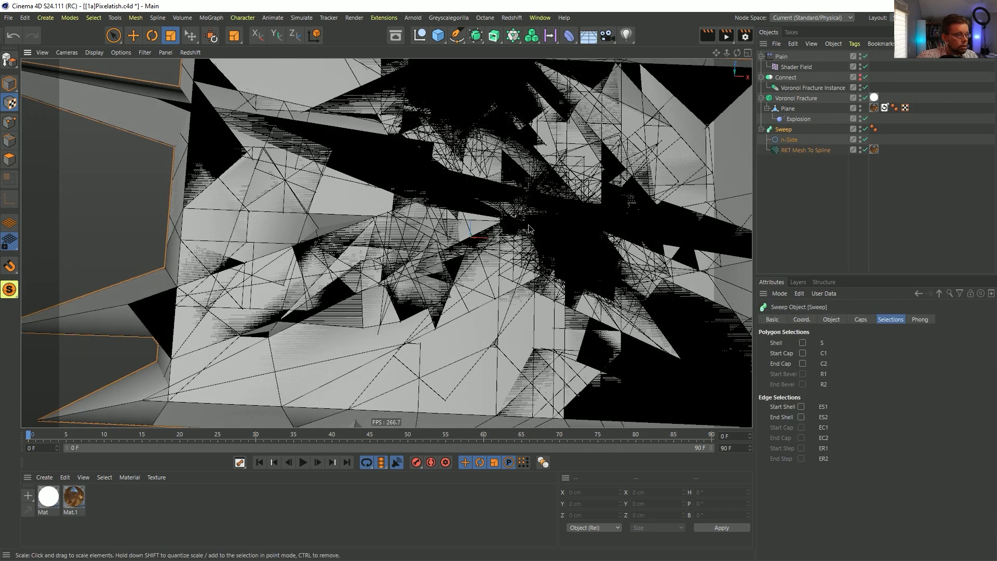
click(789, 140)
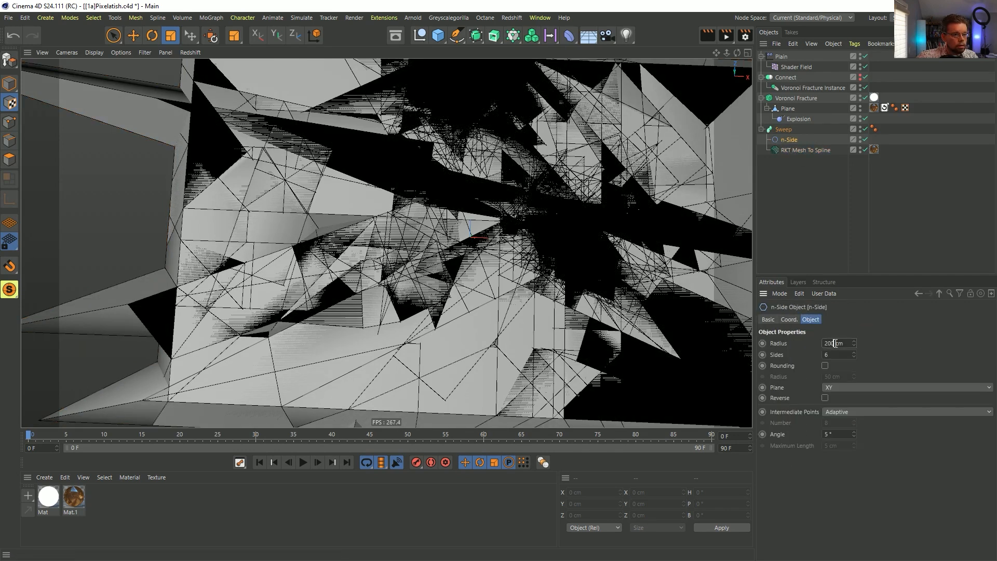
scroll(699, 288, up, 3)
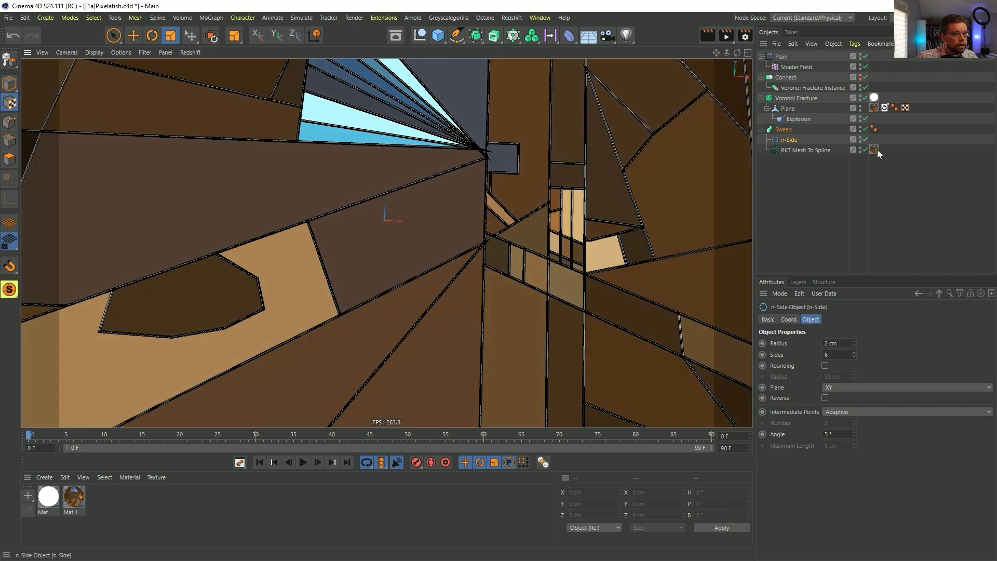
drag(878, 152, 888, 127)
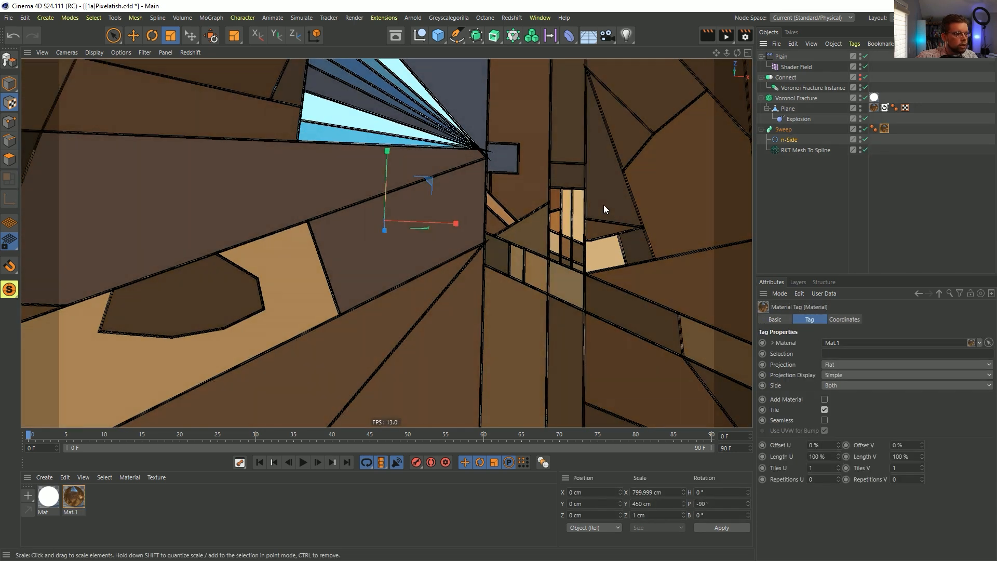
alt+middle_drag(609, 205, 508, 230)
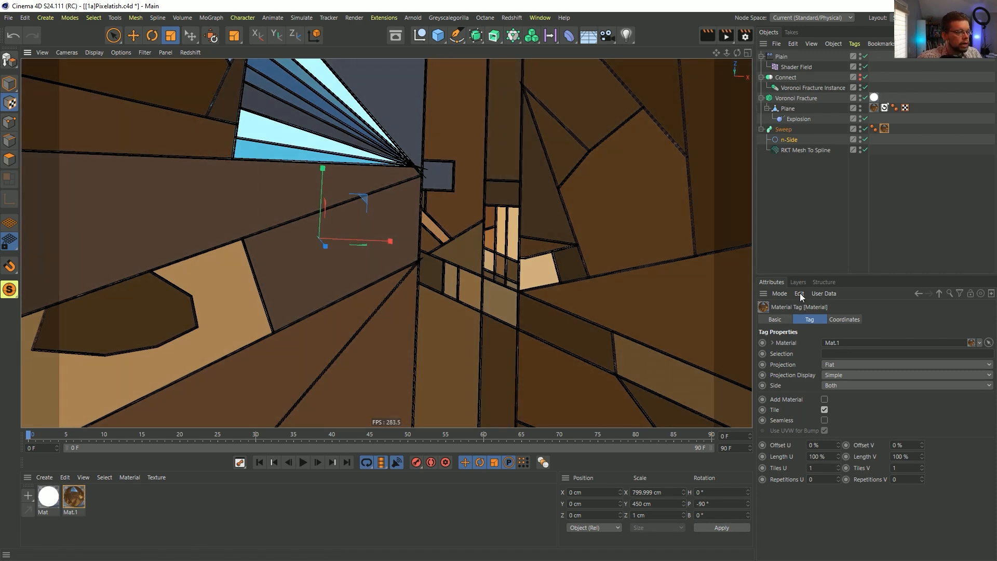
Step: Try a radius of 0.1 cm for the n-Side profile and inspect the thinner lines across the image
click(789, 140)
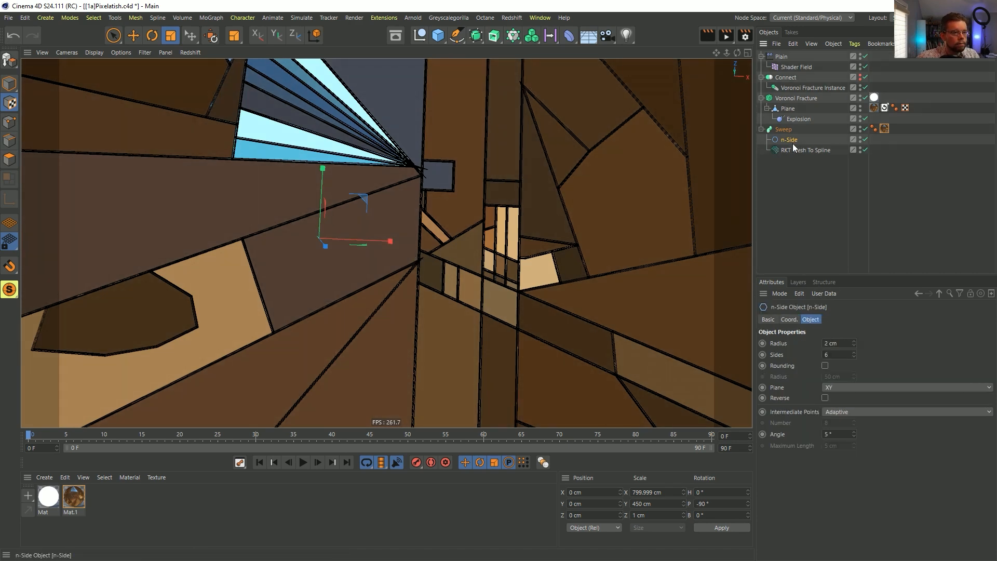
click(833, 344)
text(0.1)
key(Return)
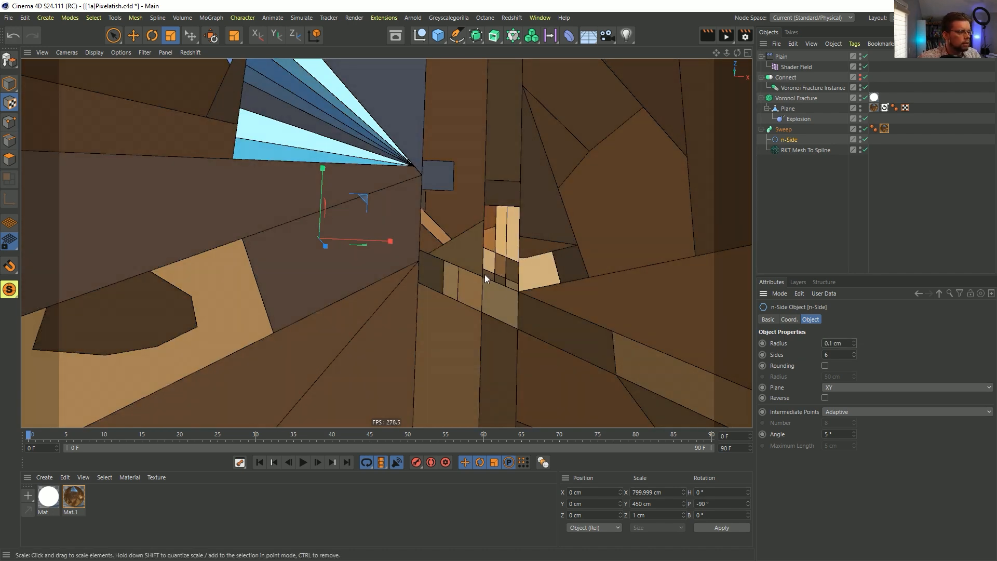
alt+middle_drag(572, 237, 531, 265)
alt+right_drag(531, 265, 507, 271)
alt+drag(507, 271, 483, 280)
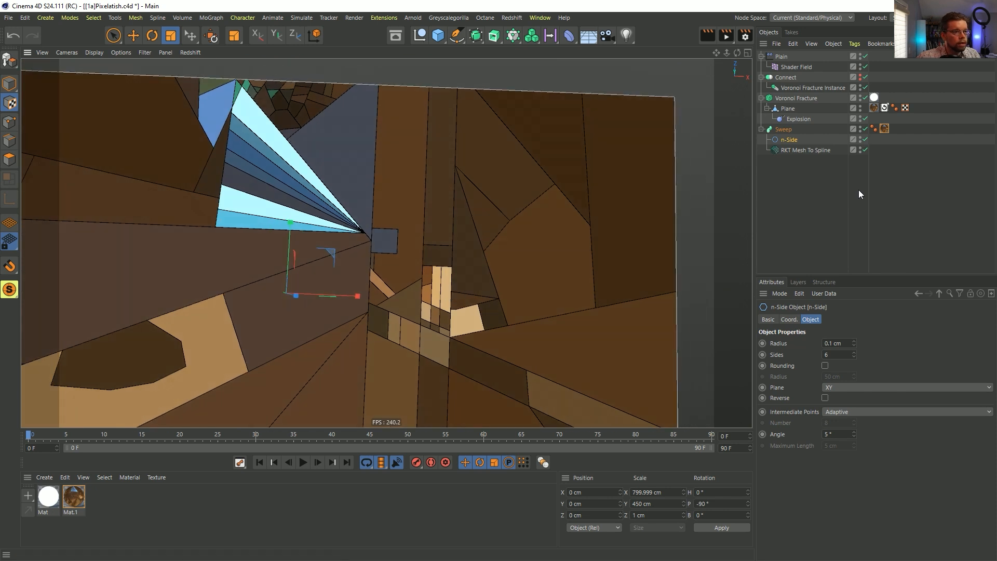
Step: Enable the Mesh To Spline object's spline type override with Linear type and Subdivided intermediate points
click(791, 151)
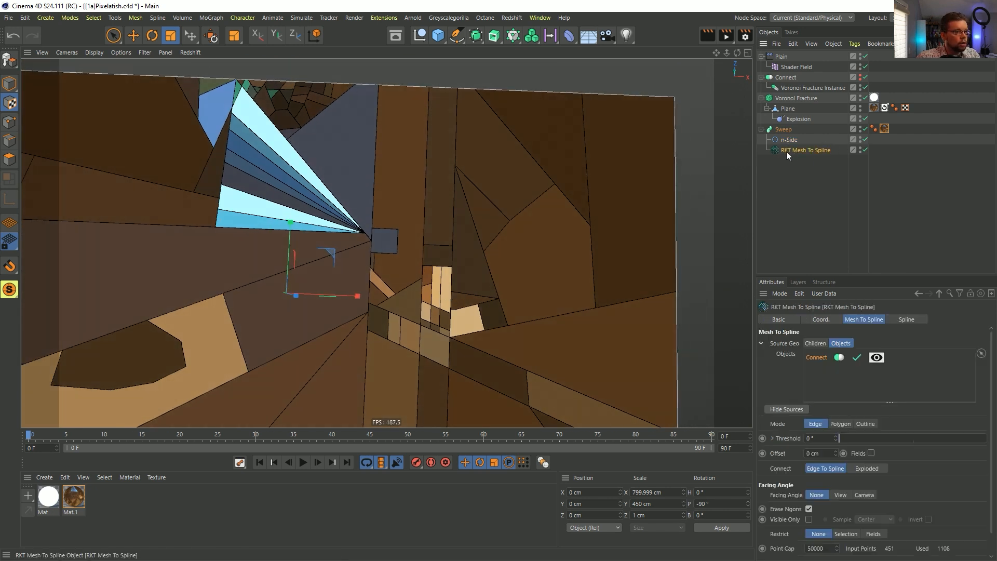
click(908, 320)
drag(852, 276, 842, 192)
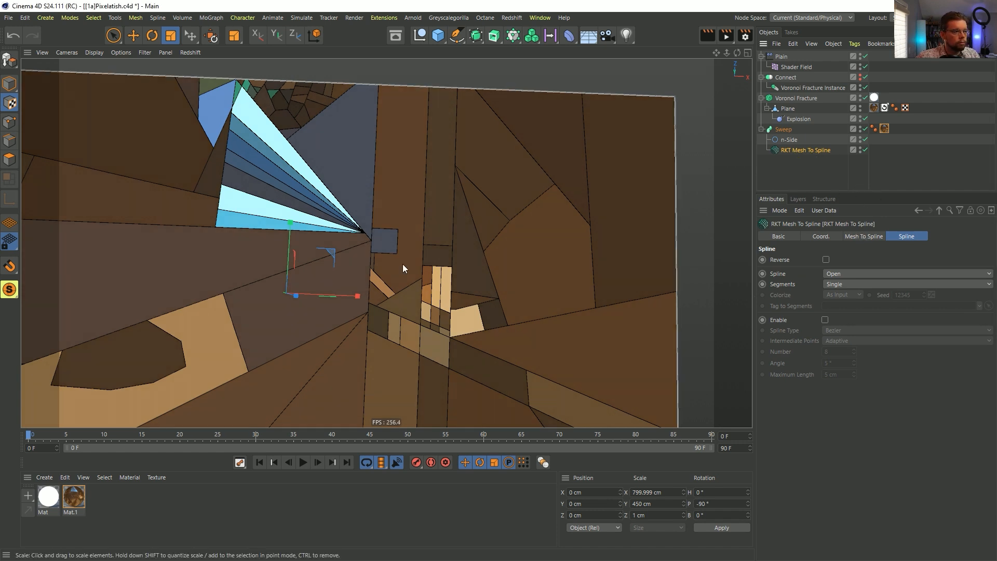
alt+drag(413, 301, 409, 207)
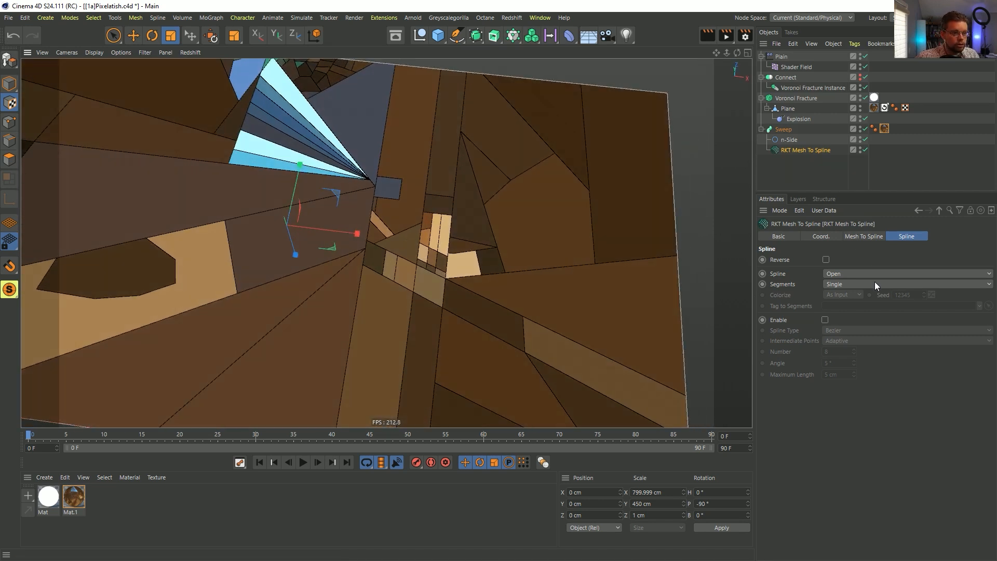
click(825, 320)
click(835, 330)
click(847, 385)
click(834, 344)
click(843, 396)
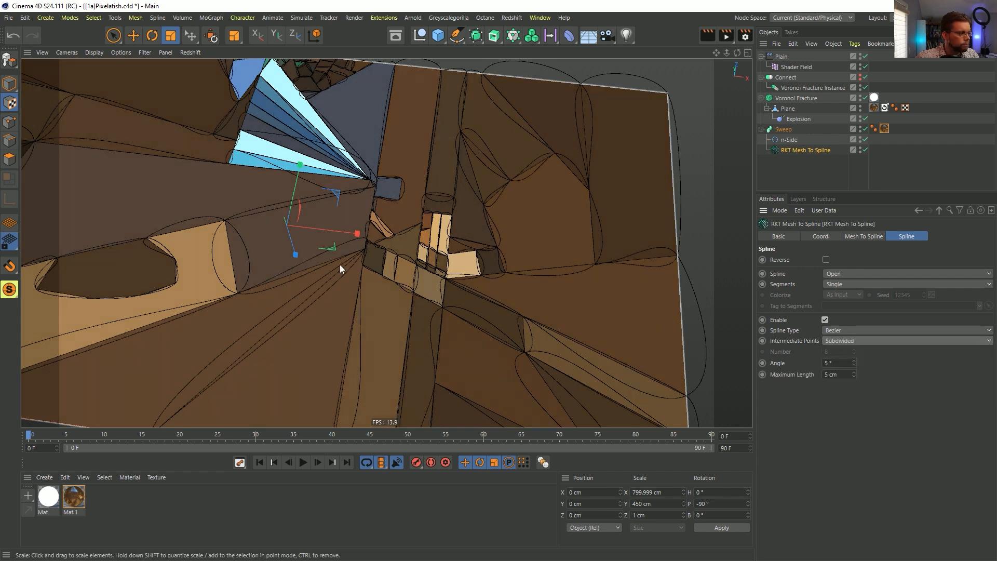
click(842, 331)
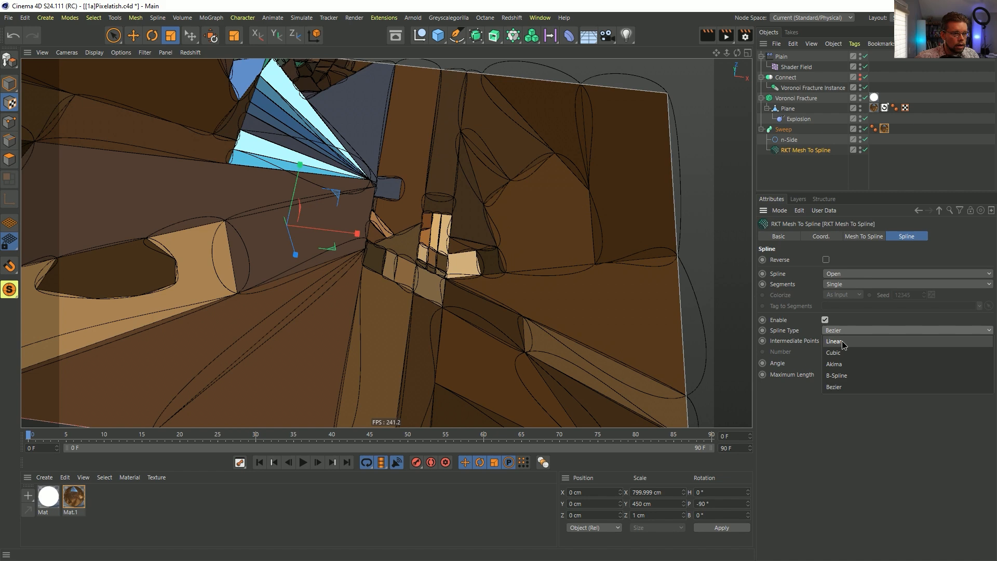
click(855, 337)
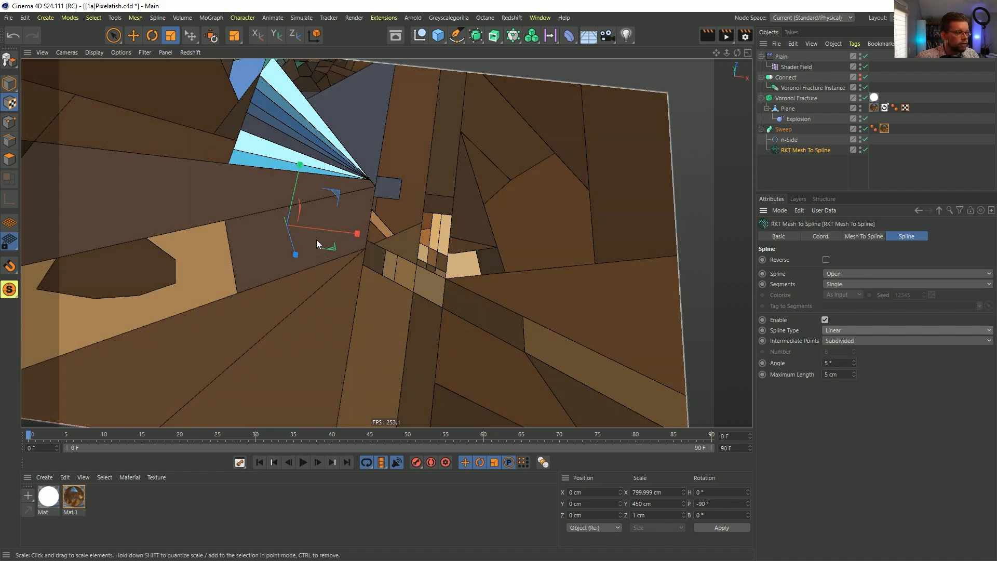
Step: Set the n-Side profile's radius to 3 cm and inspect the subdivided sweep lines close up and across the image
scroll(275, 272, up, 10)
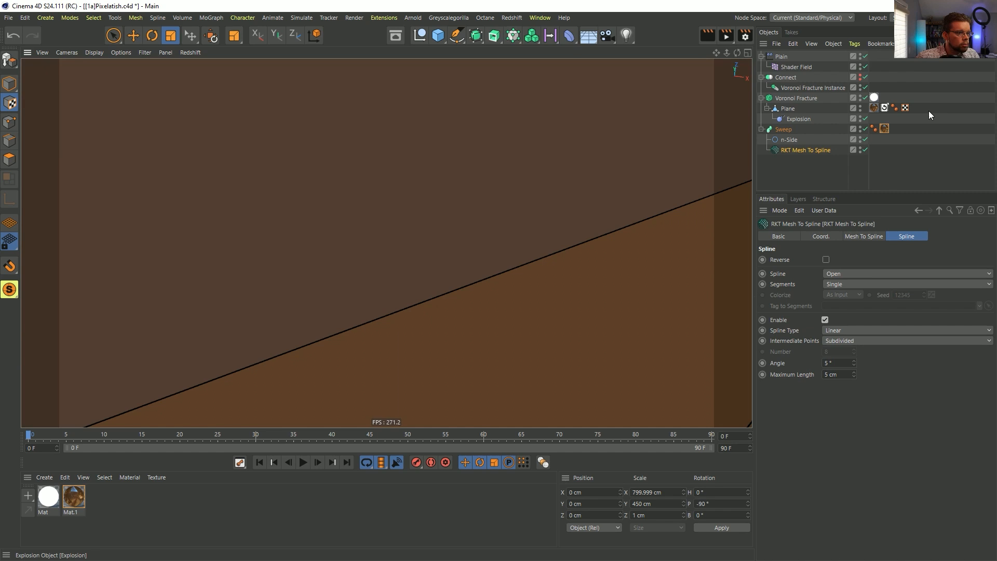
click(790, 140)
double_click(834, 261)
text(3)
key(Return)
scroll(412, 295, down, 10)
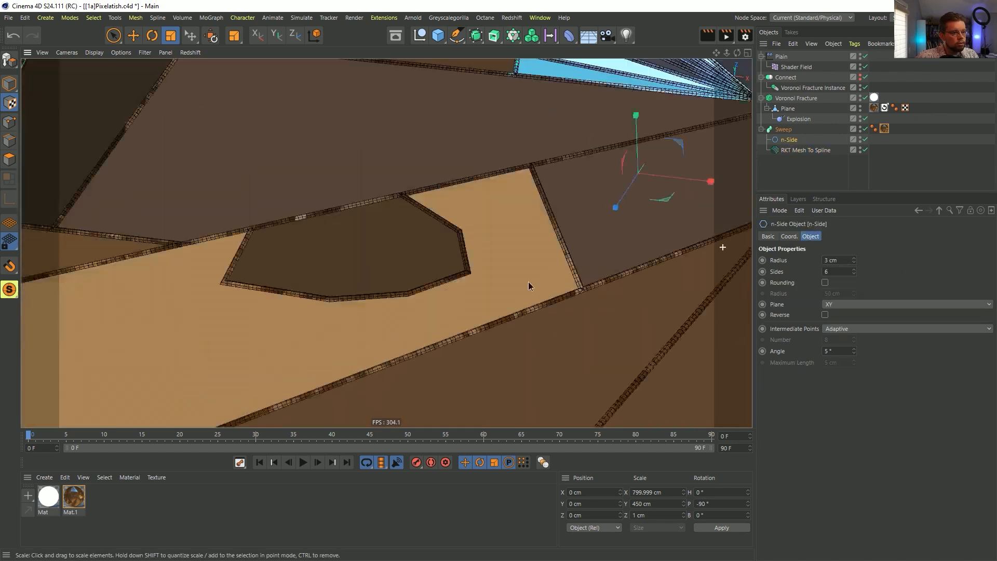
alt+right_drag(529, 287, 358, 298)
alt+middle_drag(728, 236, 555, 274)
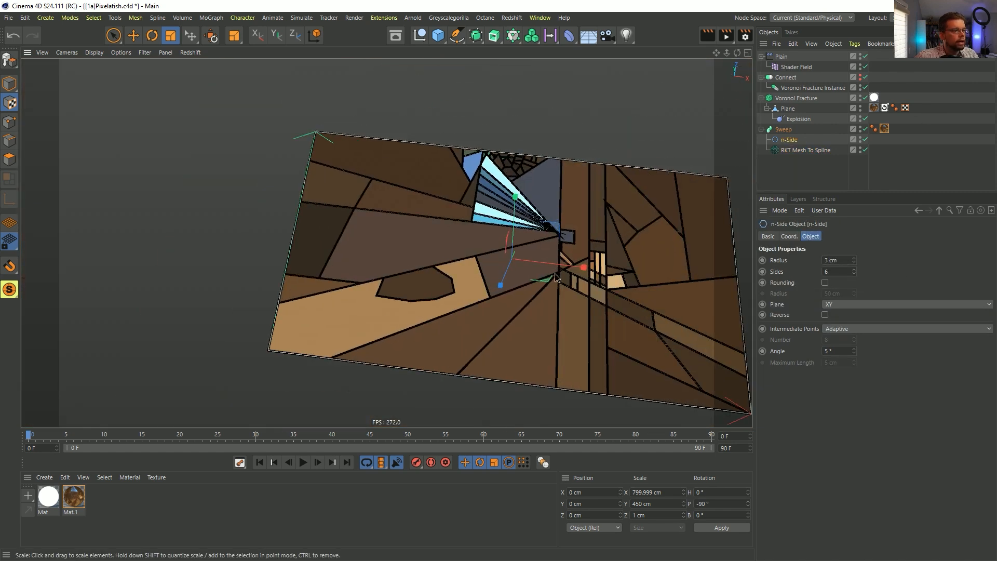
alt+right_drag(555, 273, 674, 255)
scroll(580, 269, up, 3)
alt+middle_drag(580, 269, 572, 251)
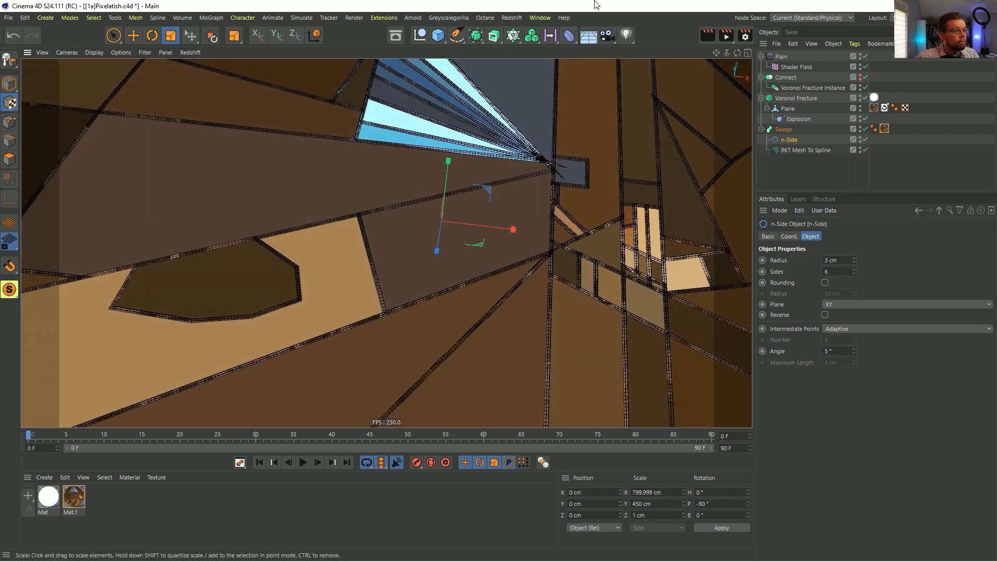
Step: Group the Sweep under a Null and add a Plain effector inside the Null, above the Sweep
key(alt+g)
click(761, 129)
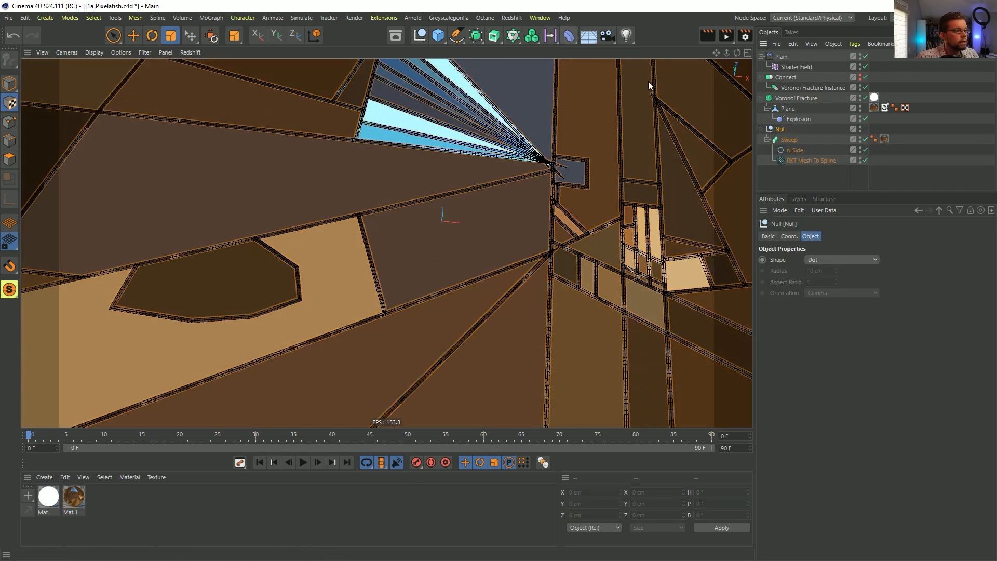
click(514, 36)
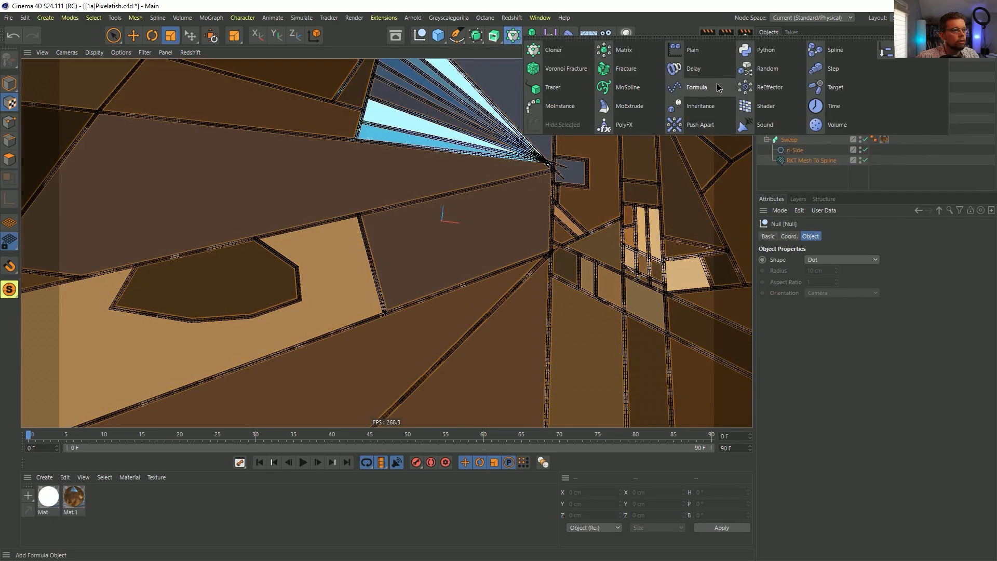
click(689, 51)
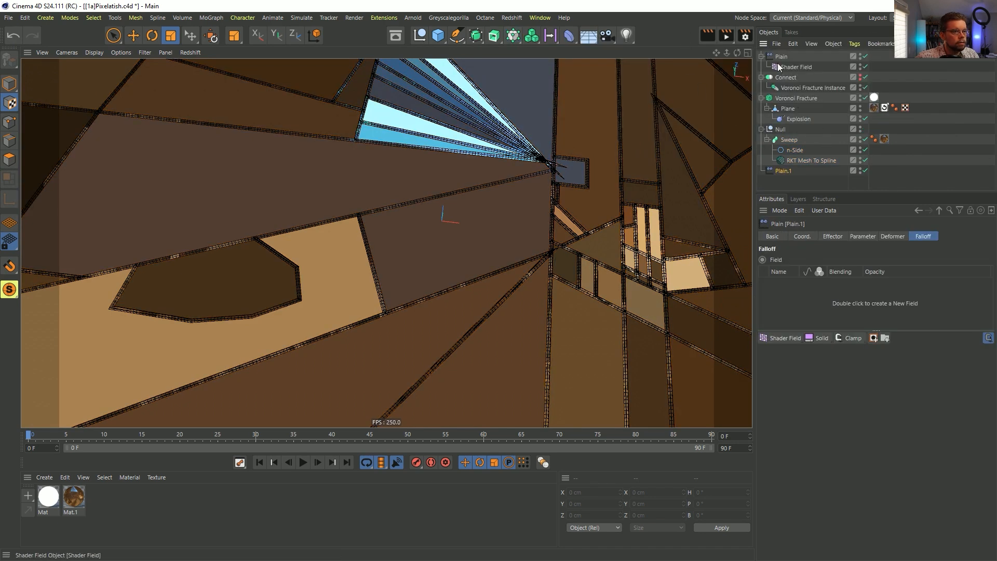
drag(783, 170, 789, 135)
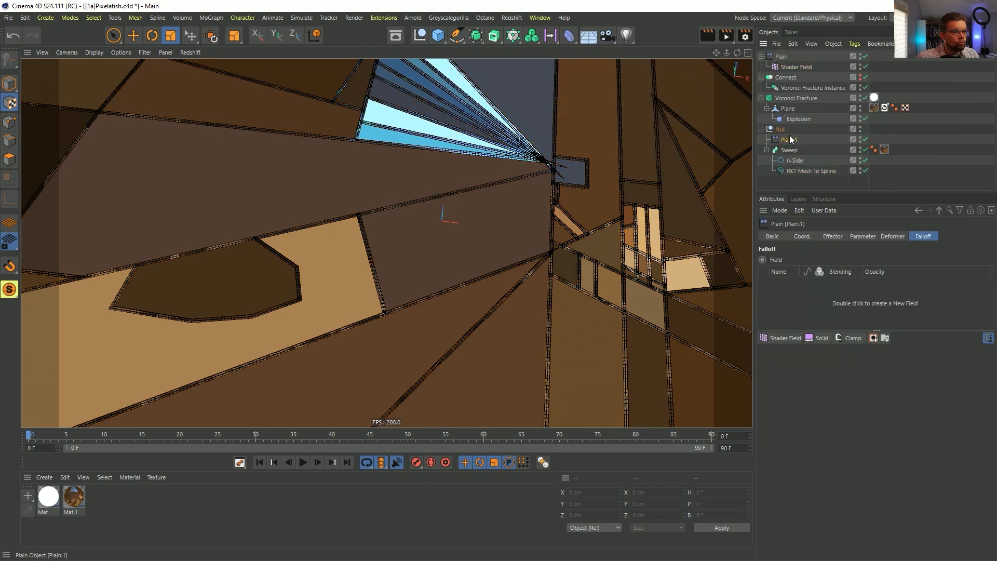
Step: Set the new Plain effector's deformation mode to Point
click(870, 237)
click(889, 236)
click(823, 260)
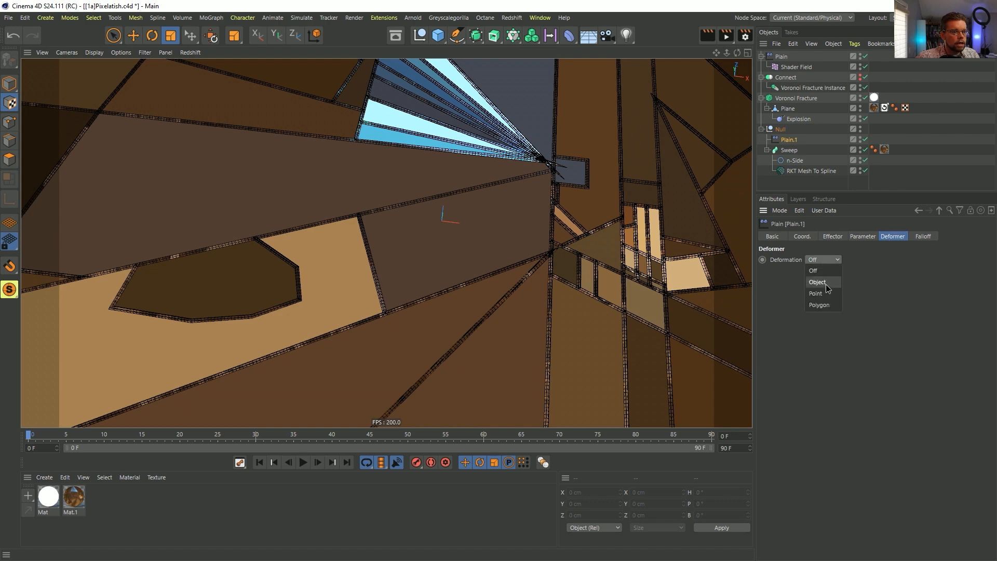
click(816, 293)
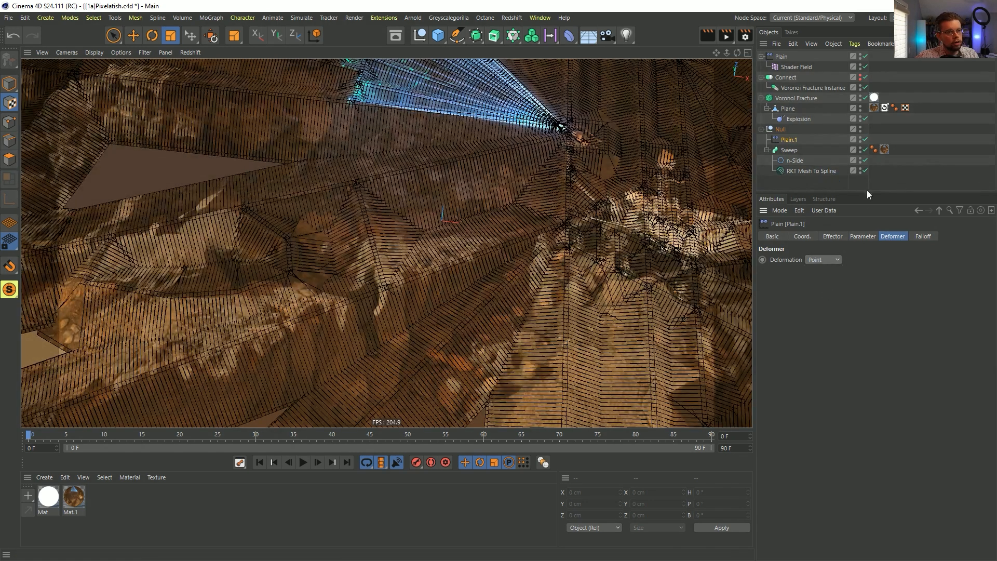
Step: Set the Plain effector's position offset to 0 cm in Y and 5 cm in Z
click(864, 237)
click(823, 305)
text(0)
key(Tab)
text(5)
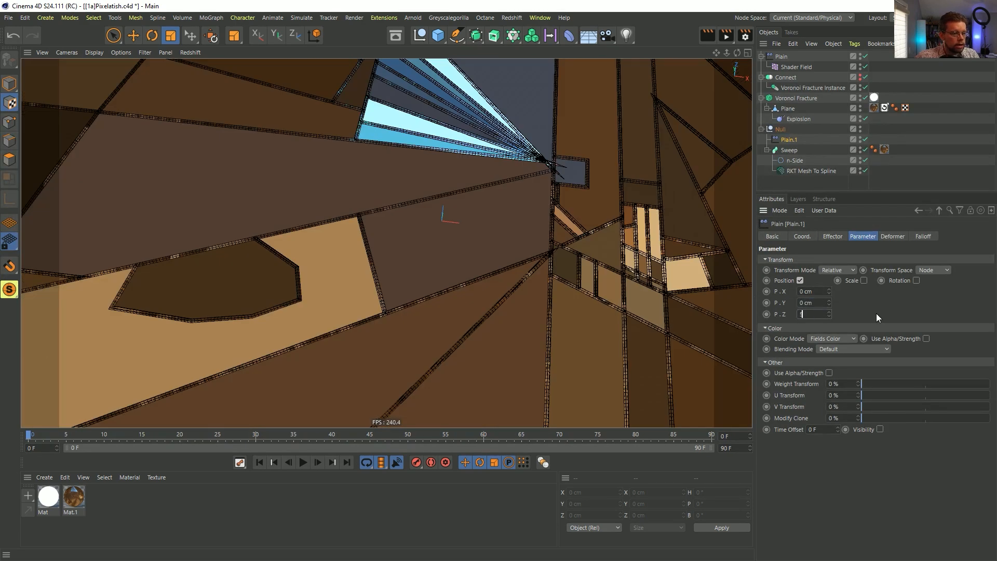
key(Return)
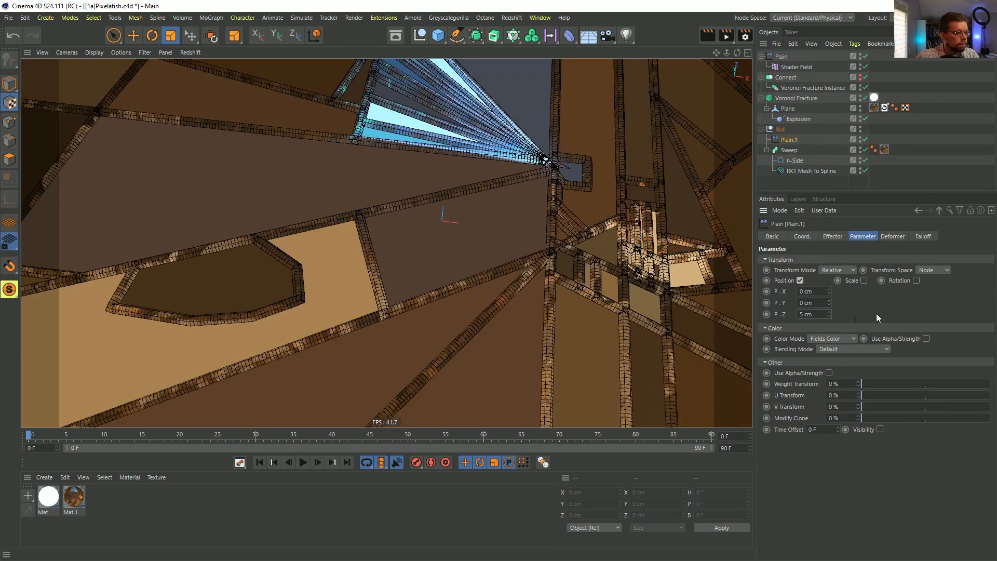
Step: Add a Random Field to the new Plain effector's falloff
click(921, 237)
click(782, 337)
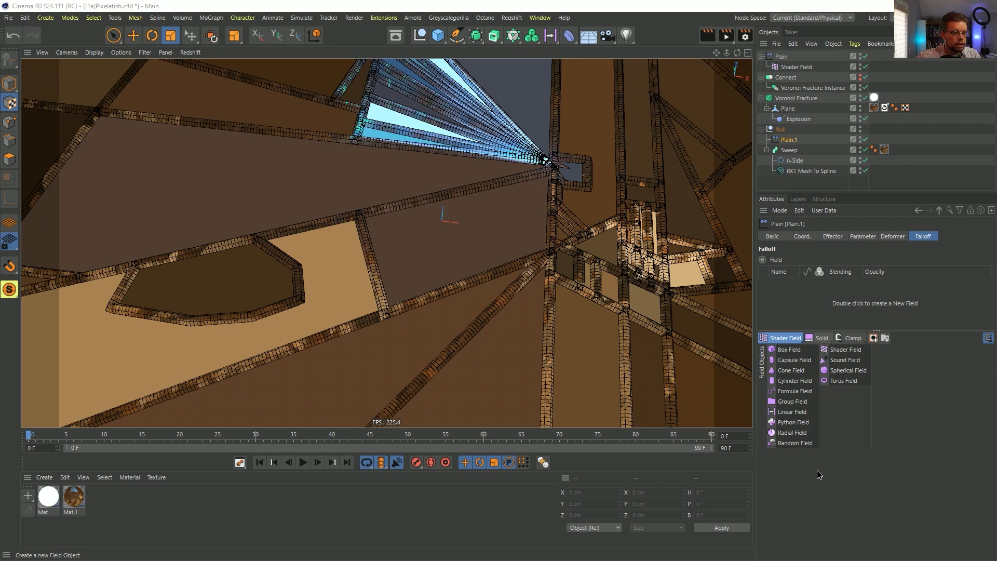
click(803, 444)
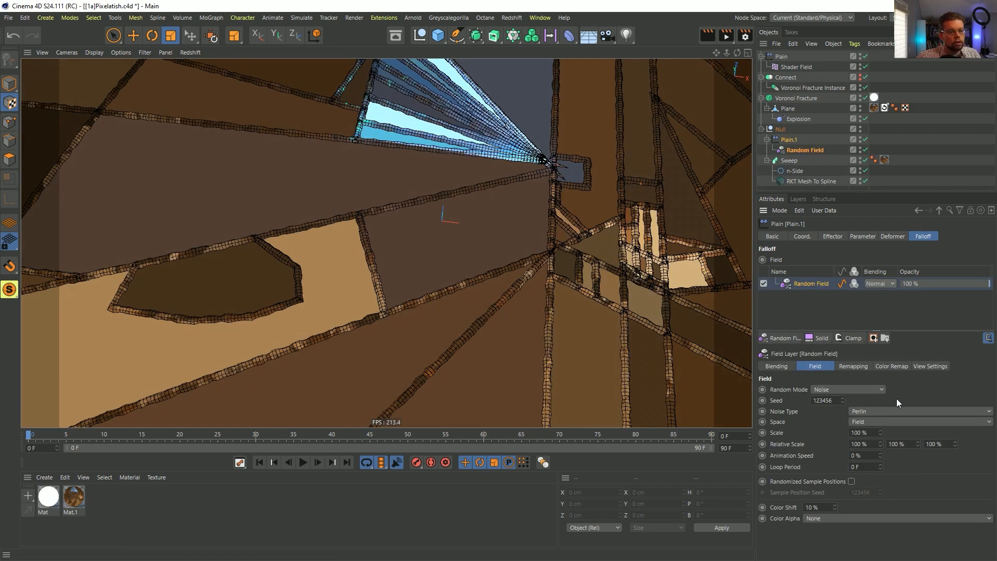
Step: Set the Random Field's contour mode to Curve and steepen it, moving its start to about 0.33 and its end to about 0.73
click(893, 366)
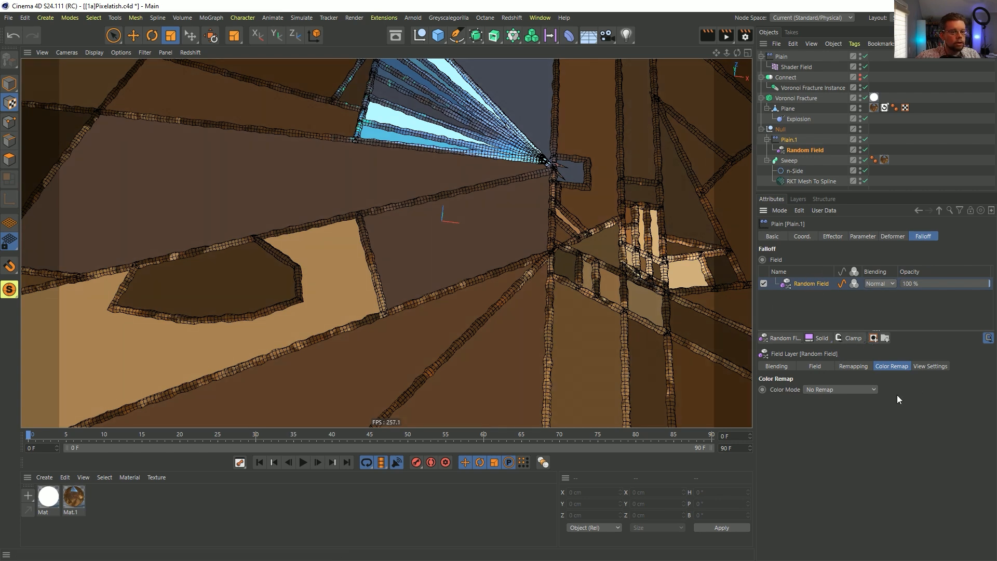
click(853, 366)
click(816, 502)
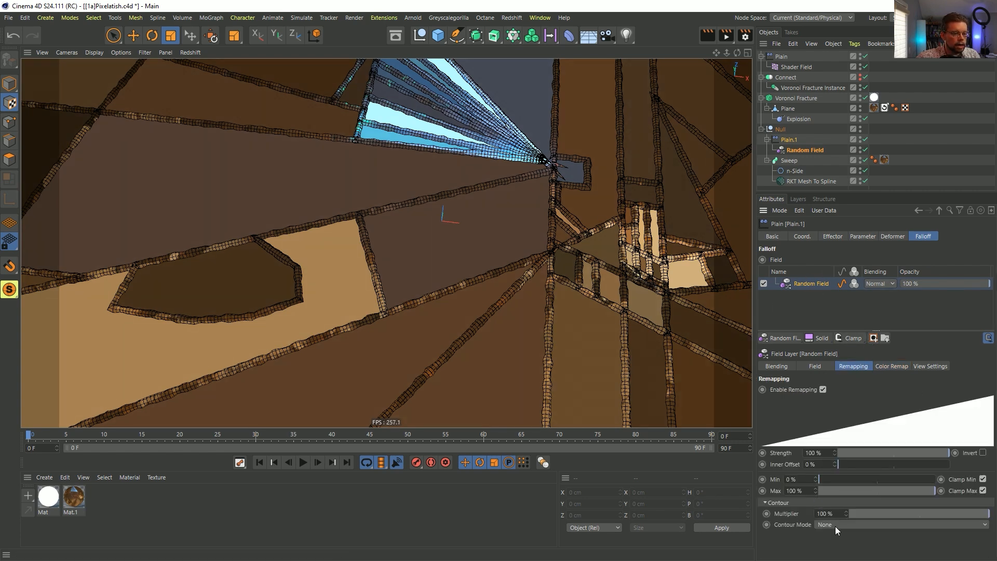
click(836, 525)
click(835, 513)
scroll(790, 504, down, 3)
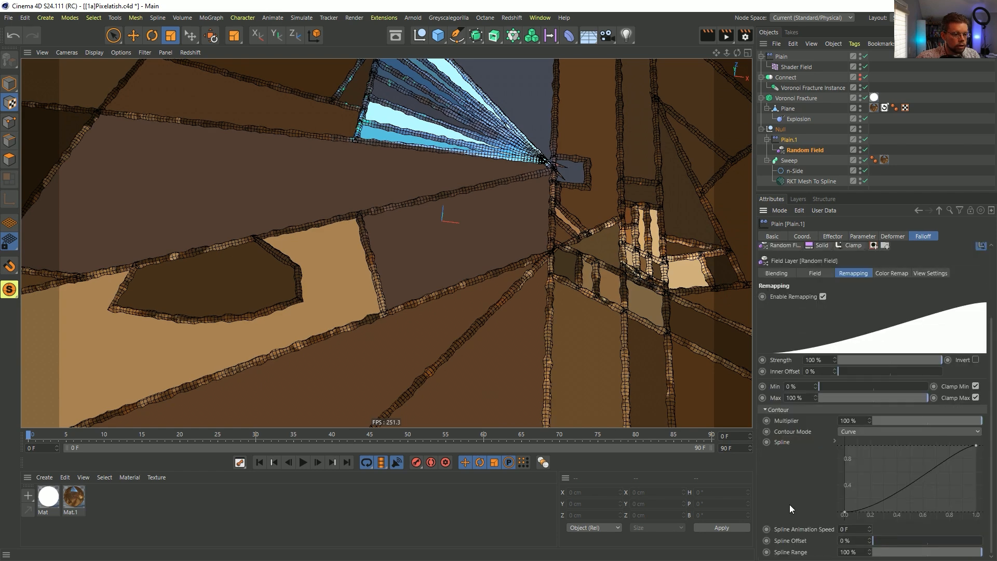
drag(845, 515, 889, 527)
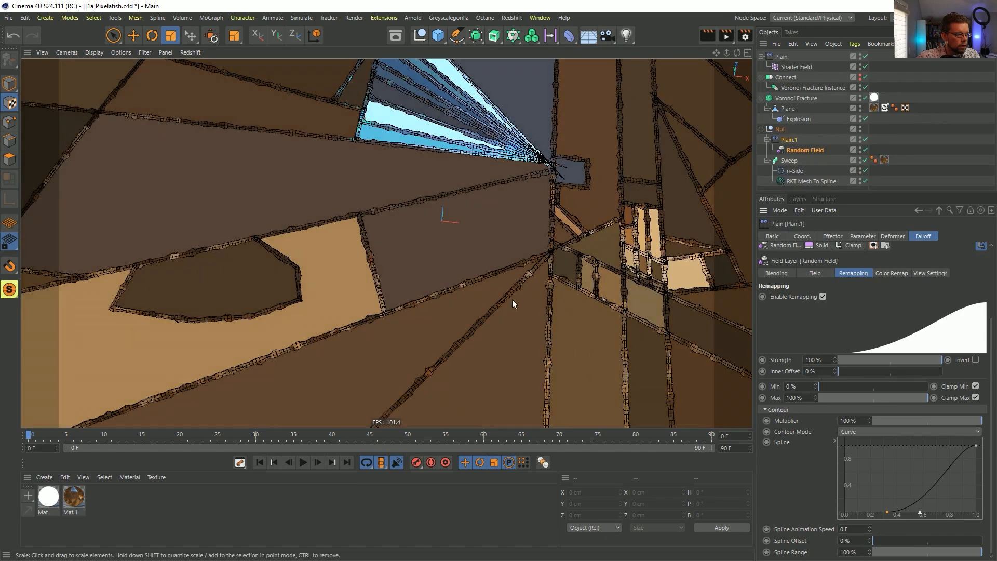
drag(976, 445, 941, 446)
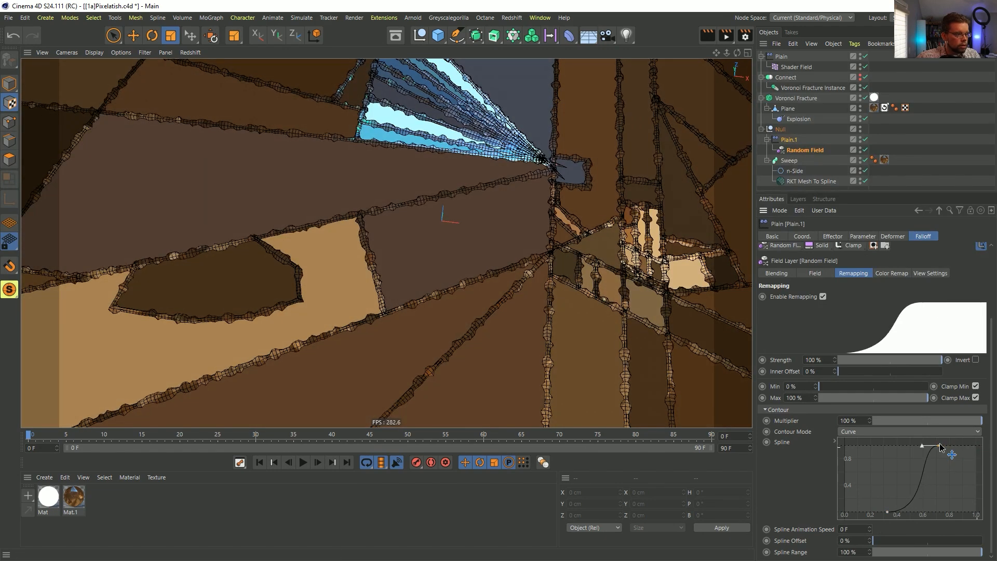
Step: Set the n-Side profile's radius to 0.01 cm
click(794, 172)
text(0.01)
key(Return)
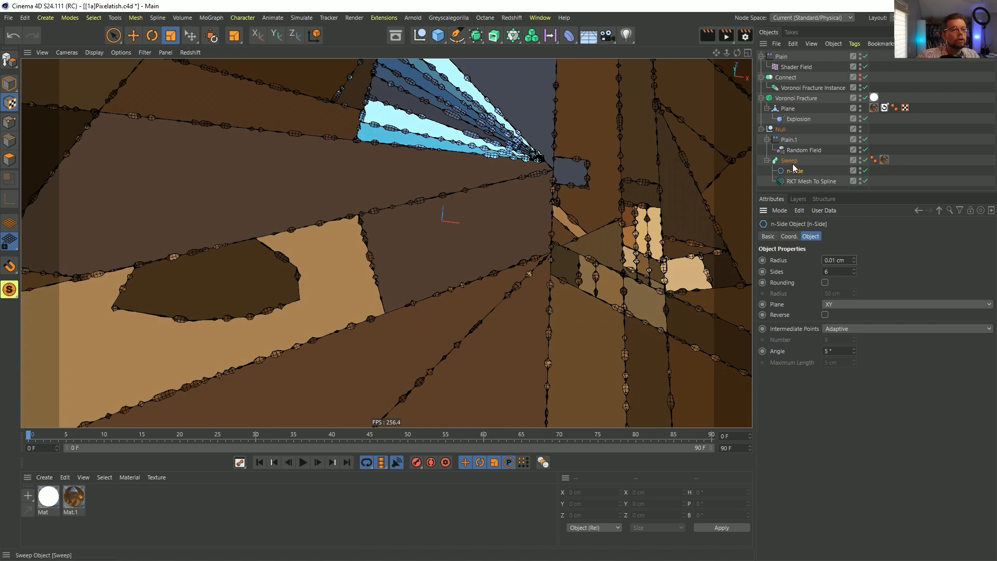
Step: Widen the Random Field's contour curve by moving its start to 0 and its end to 1.0
click(788, 140)
click(796, 150)
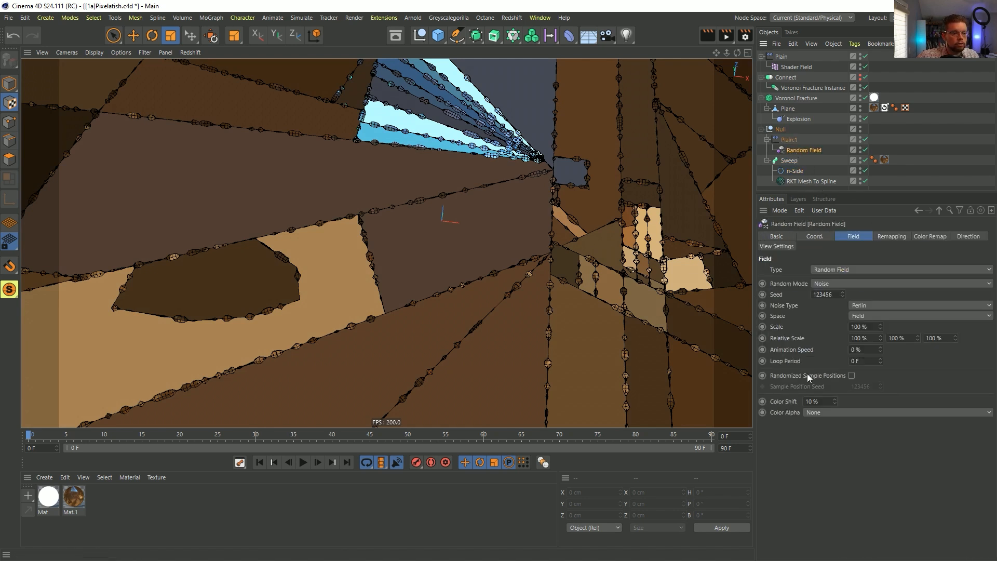
click(891, 236)
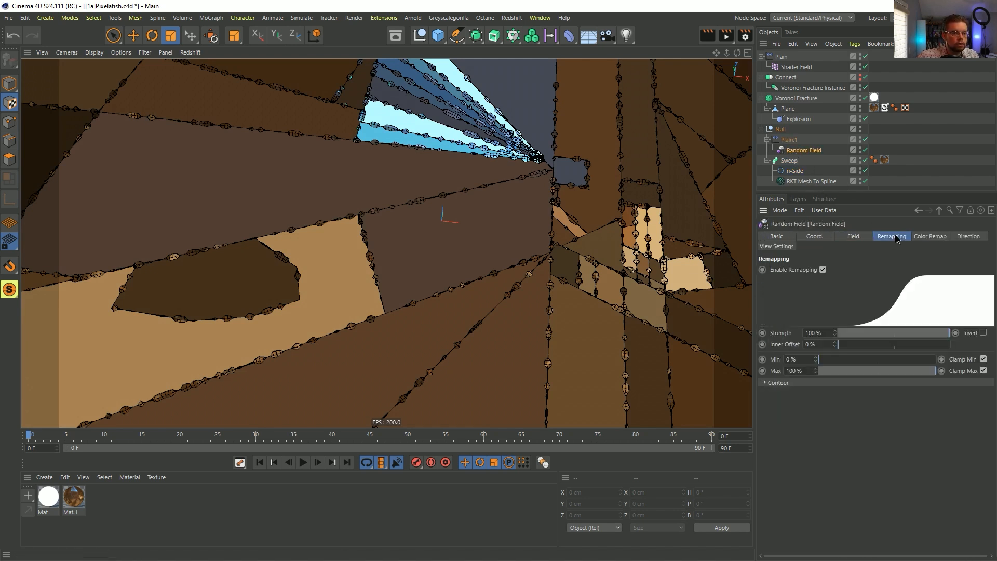
click(784, 383)
drag(890, 487, 846, 487)
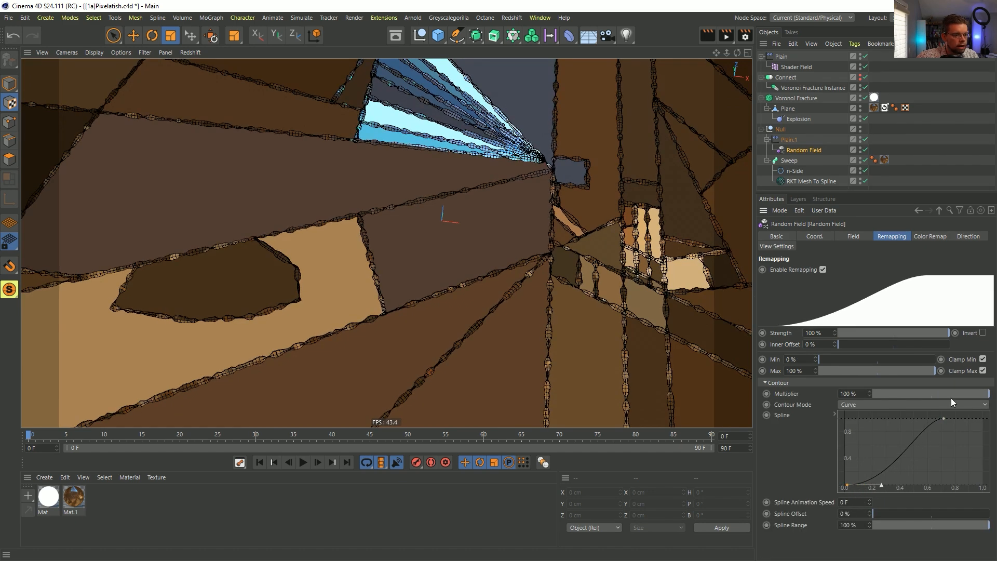
drag(945, 418, 988, 420)
Step: Set the Random Field's noise type to Luka and its scale to 500 %
click(852, 237)
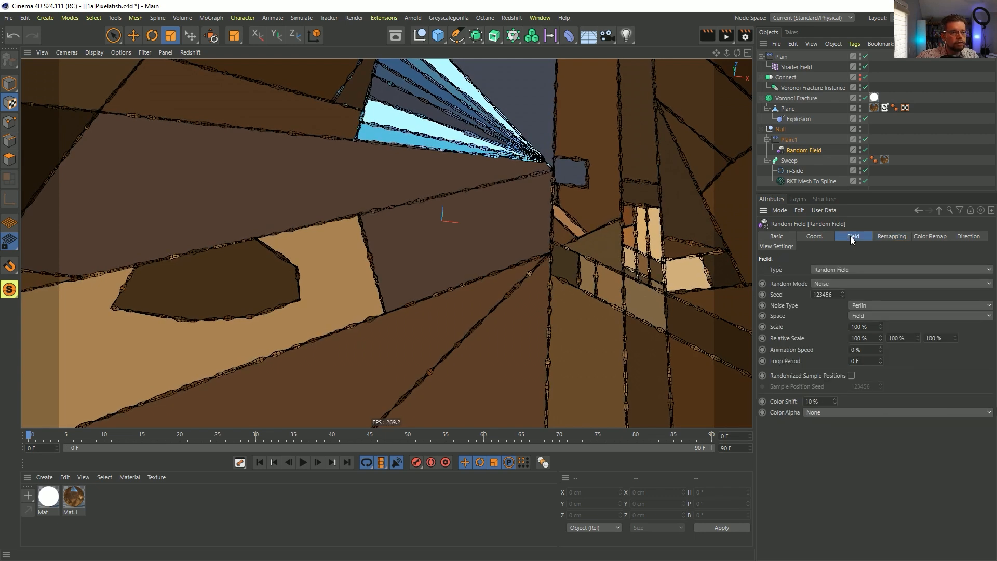
click(868, 305)
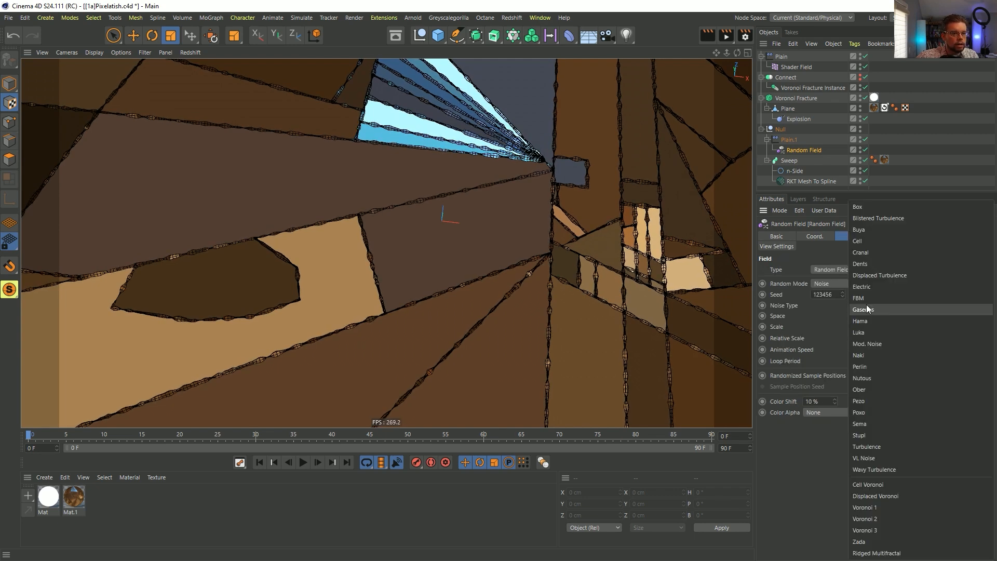
click(869, 332)
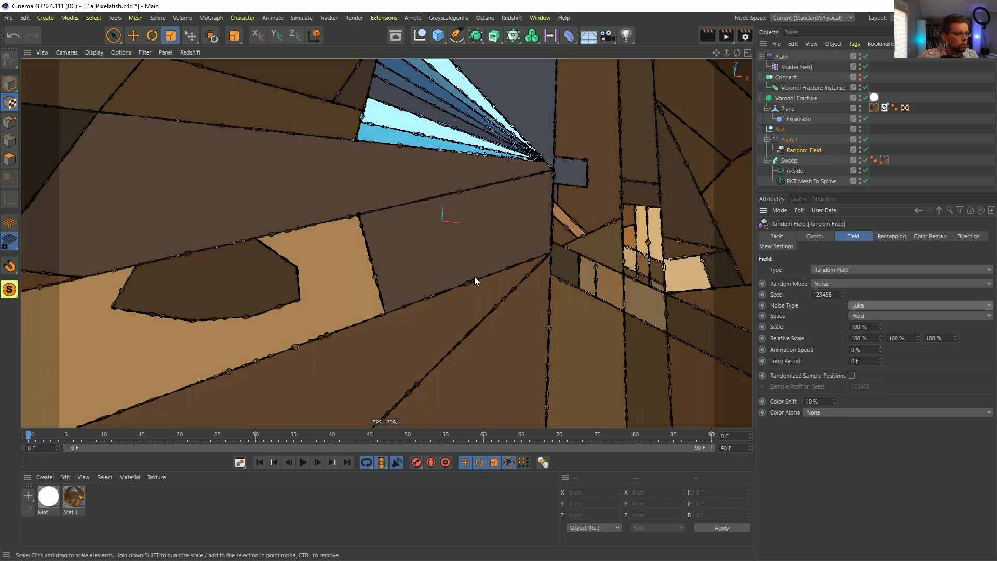
click(855, 327)
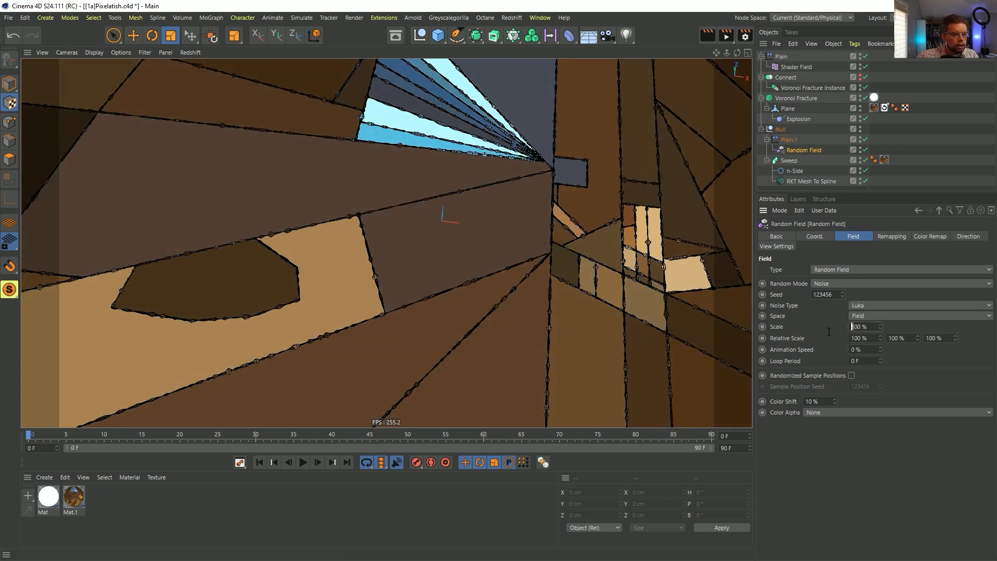
text(500)
key(Return)
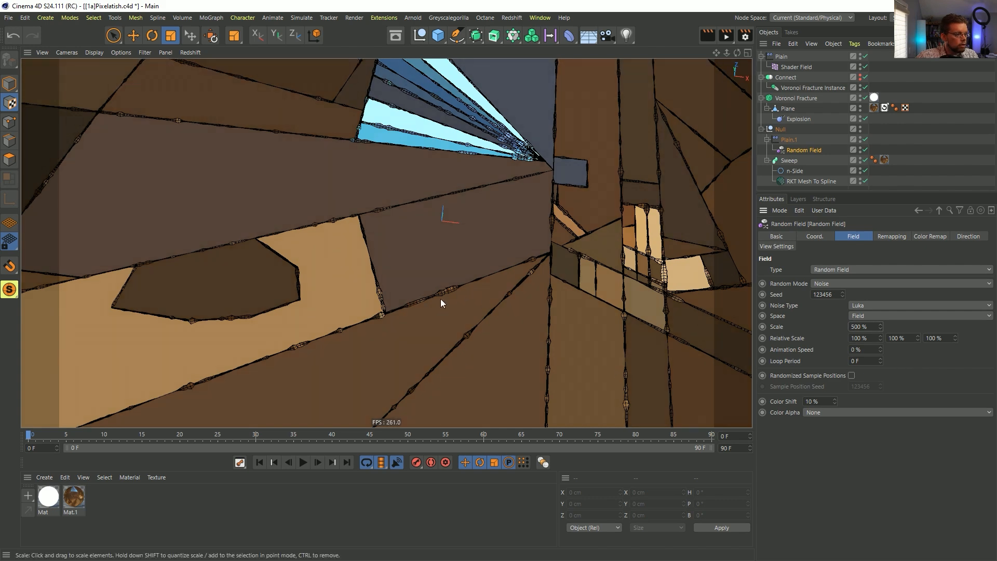
Step: Render a preview of the view and examine the swept lines around the faceted pieces, including from a frontal overview
mouse_move(586, 234)
alt+right_down()
mouse_move(546, 234)
mouse_move(586, 234)
mouse_move(577, 242)
alt+right_up()
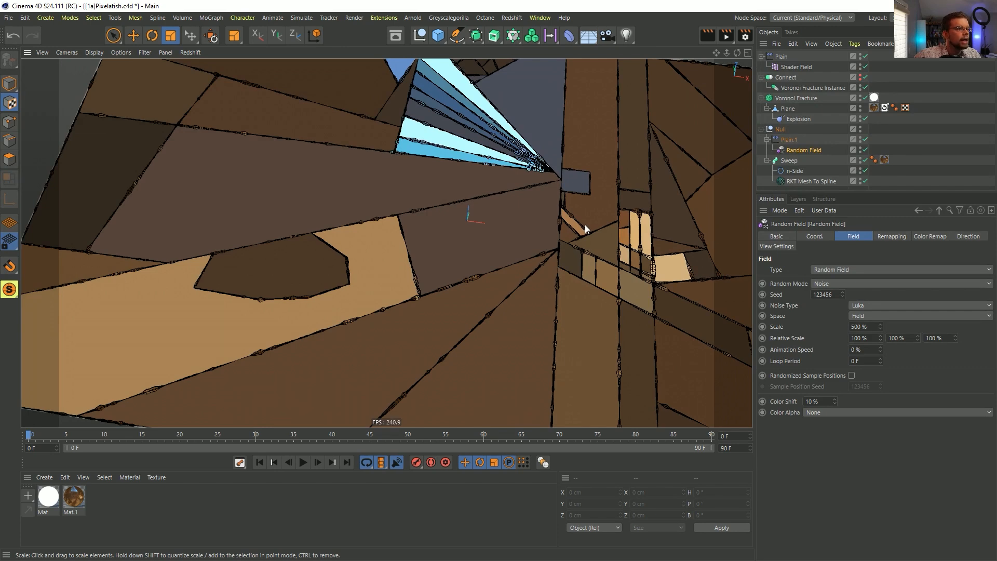
alt+middle_drag(587, 226, 521, 240)
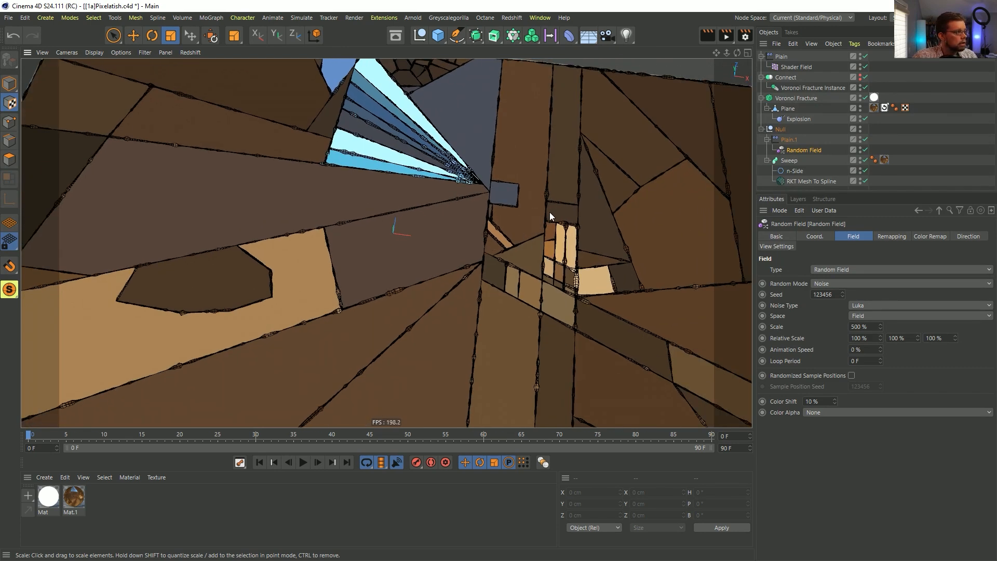
key(ctrl+r)
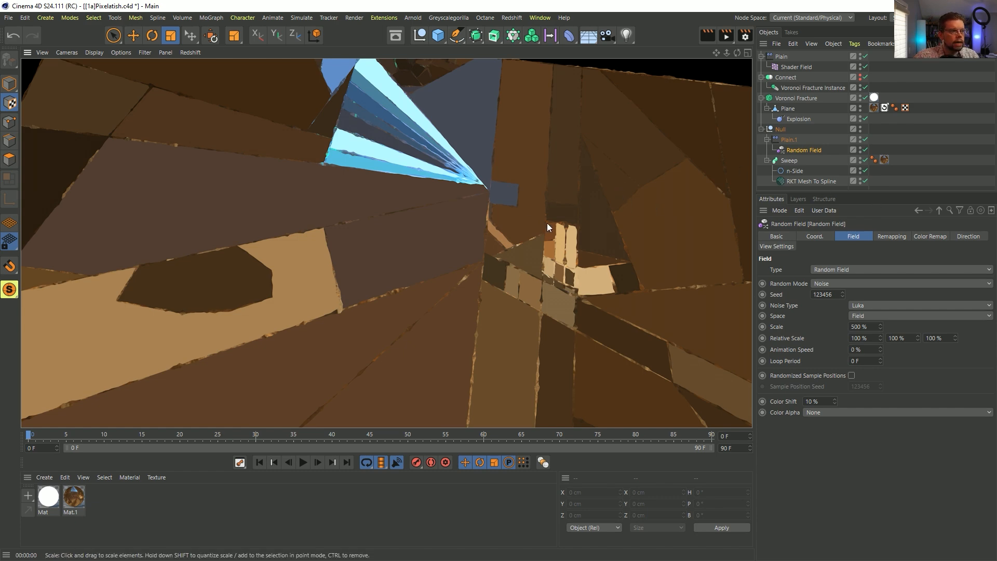
alt+right_drag(558, 219, 539, 250)
alt+middle_drag(540, 250, 440, 242)
alt+drag(441, 242, 458, 276)
alt+drag(481, 239, 481, 260)
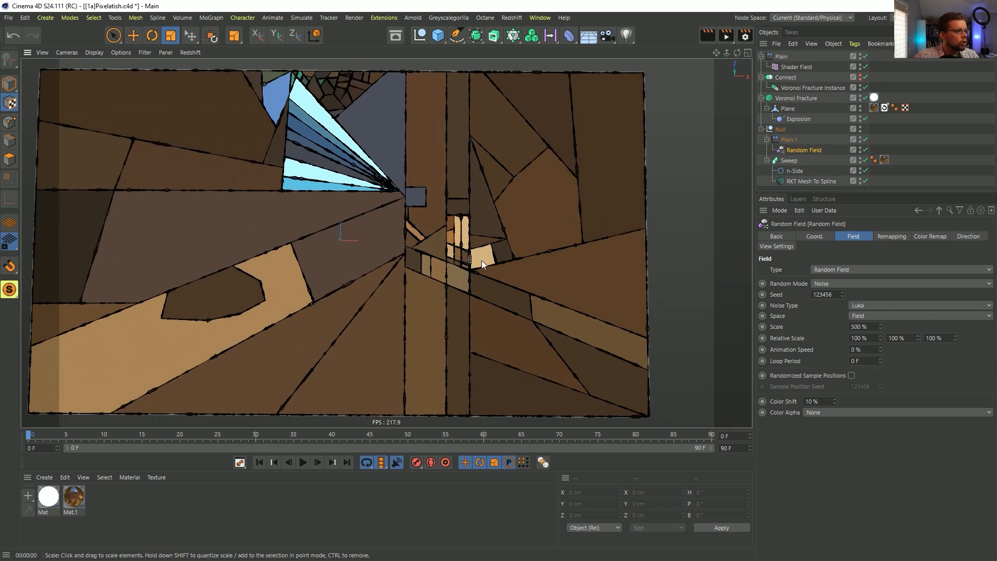
Step: Create a new material with Reflectance disabled and a MoGraph Camera Shader as its color texture, and open the shader's properties
click(114, 507)
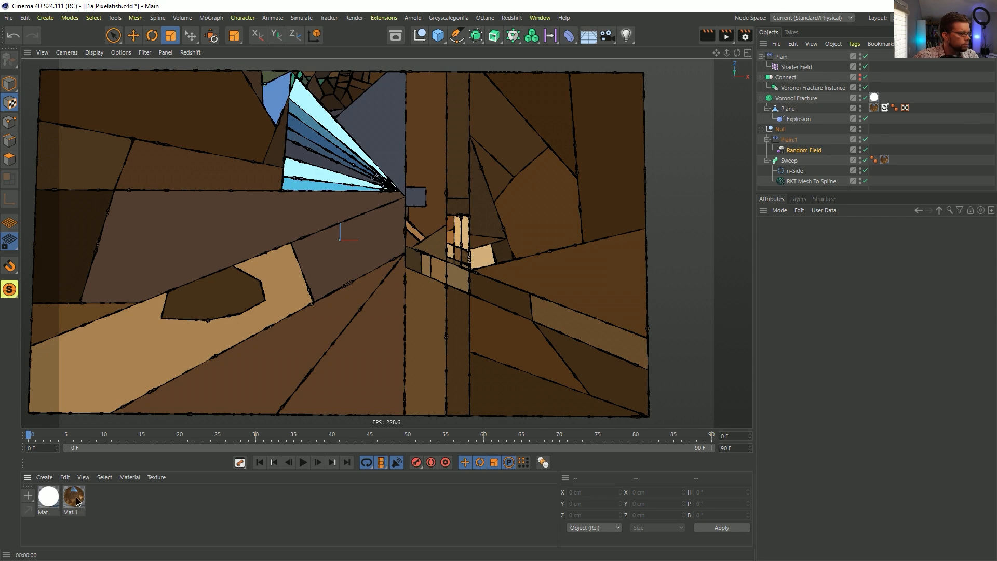
click(77, 501)
double_click(109, 502)
double_click(49, 496)
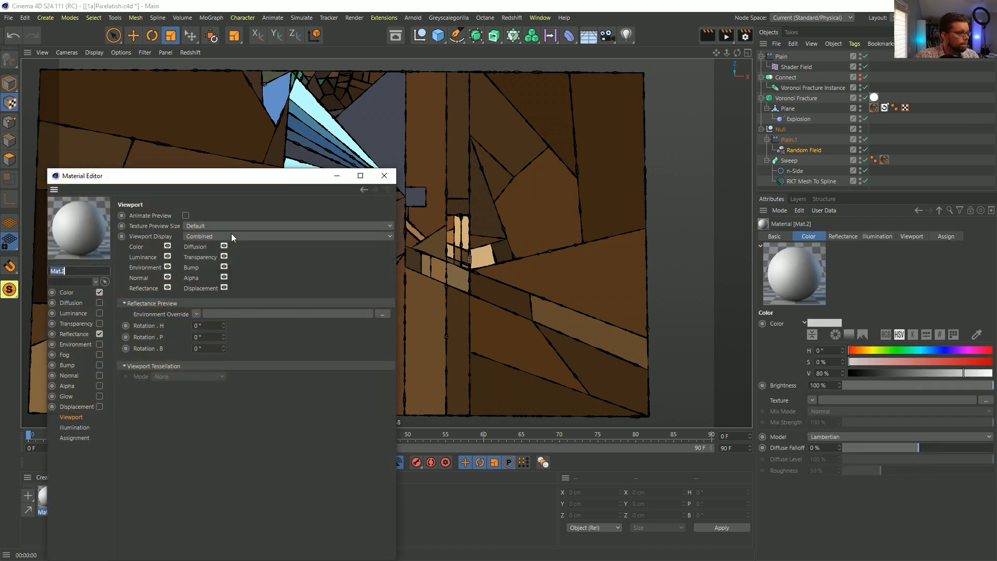
click(79, 294)
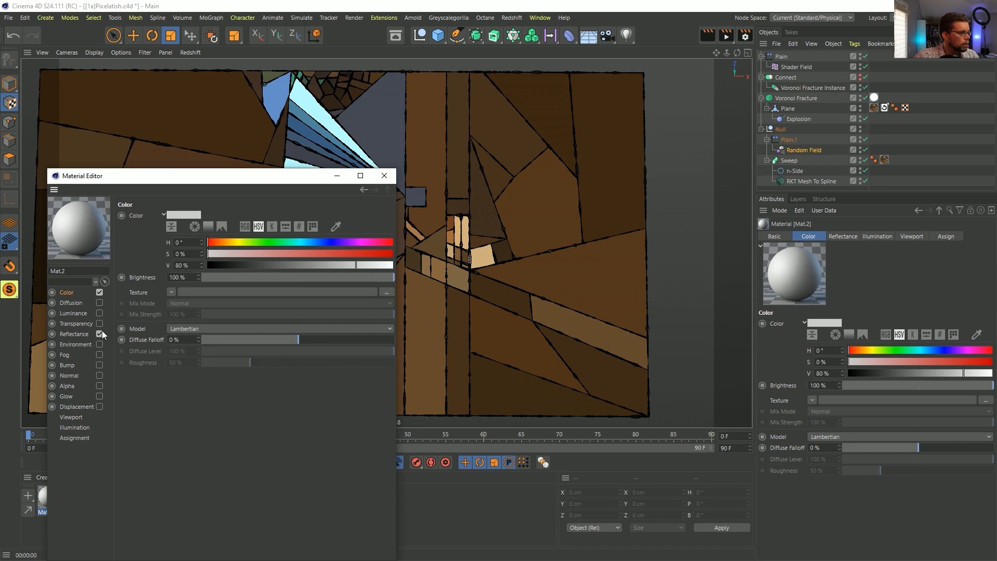
click(170, 291)
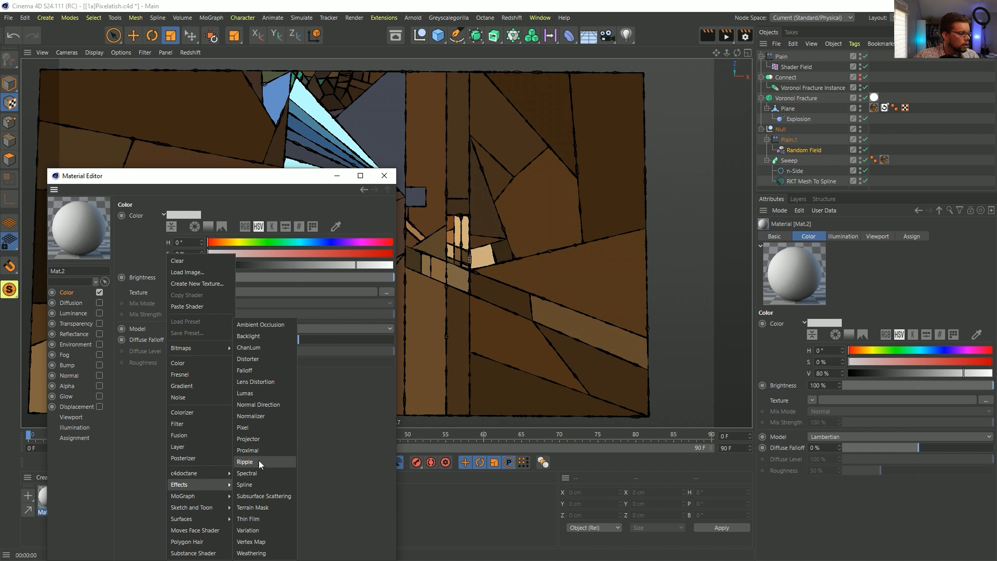
mouse_move(207, 495)
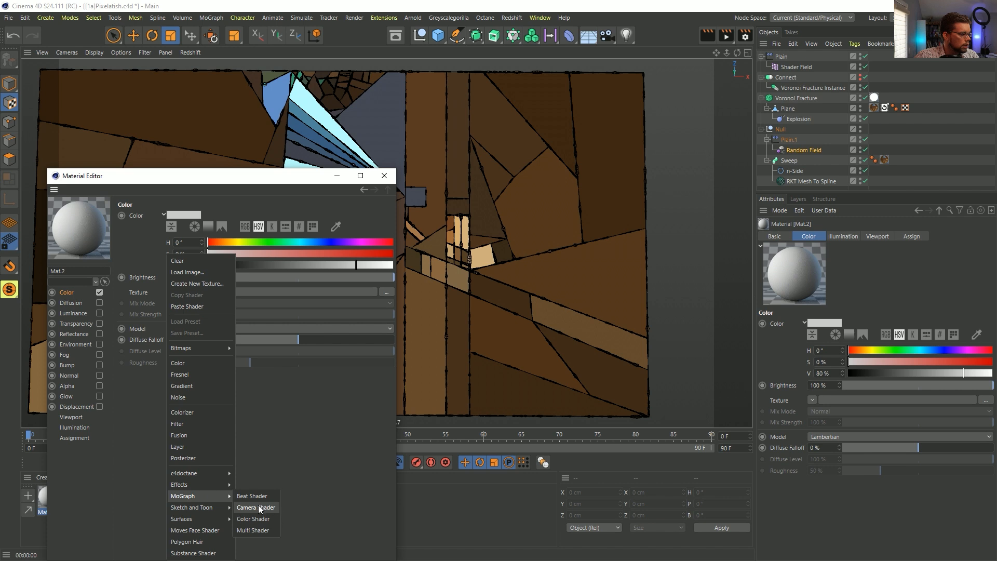
click(274, 513)
click(185, 315)
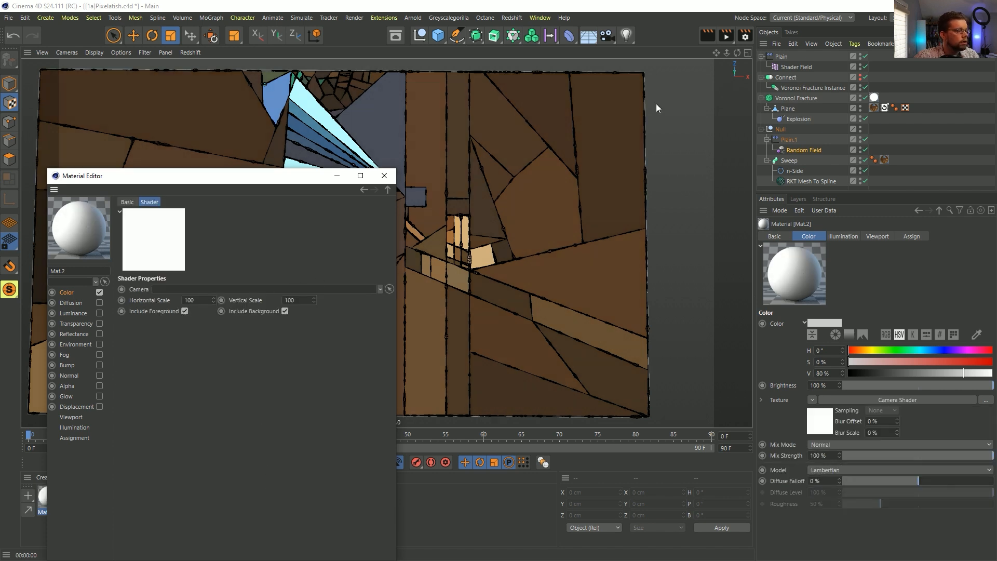
Step: Add a camera, link it to the Camera Shader, and set the shader's horizontal scale to 160 and vertical scale to 90
click(608, 35)
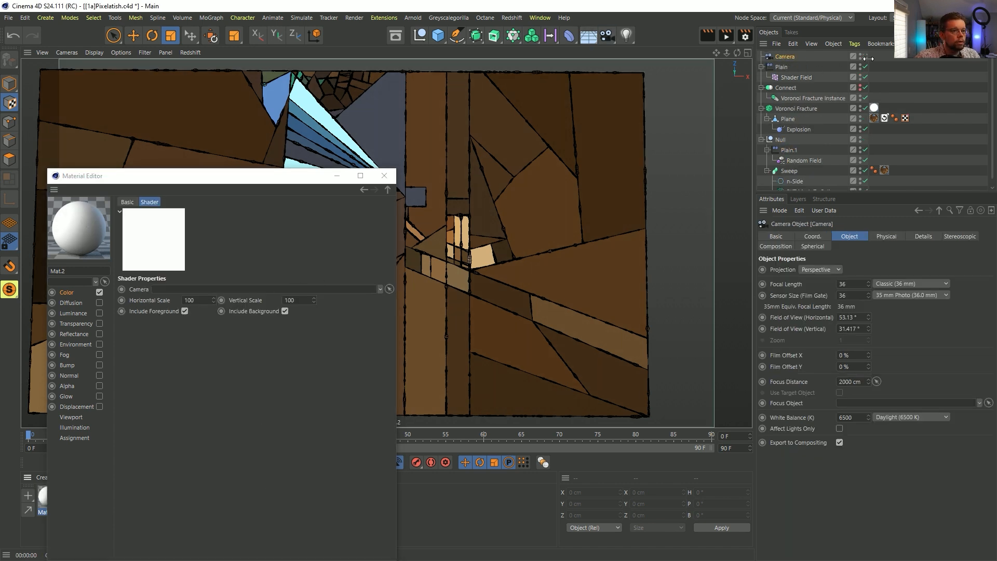
drag(785, 57, 298, 294)
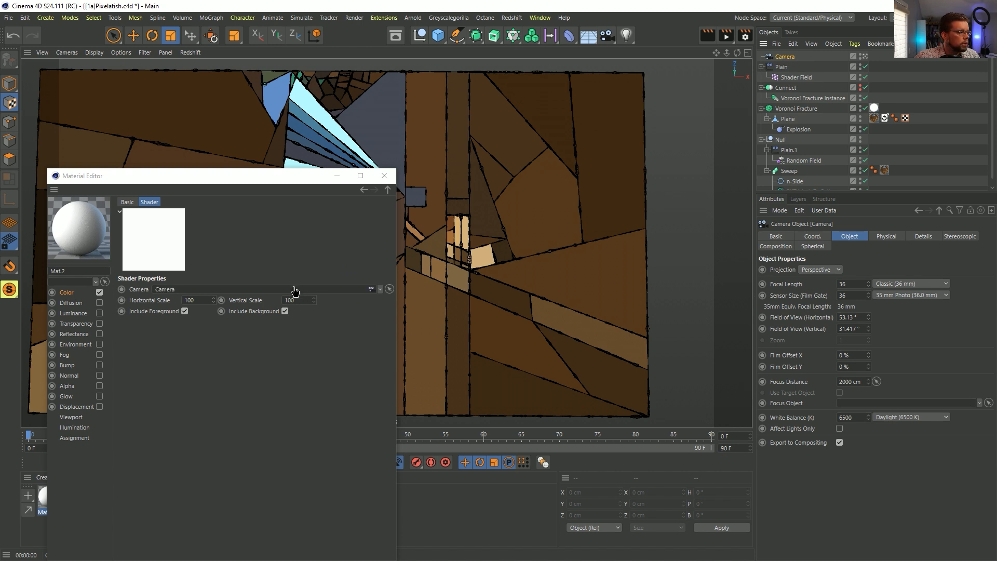
double_click(194, 301)
text(160)
key(Tab)
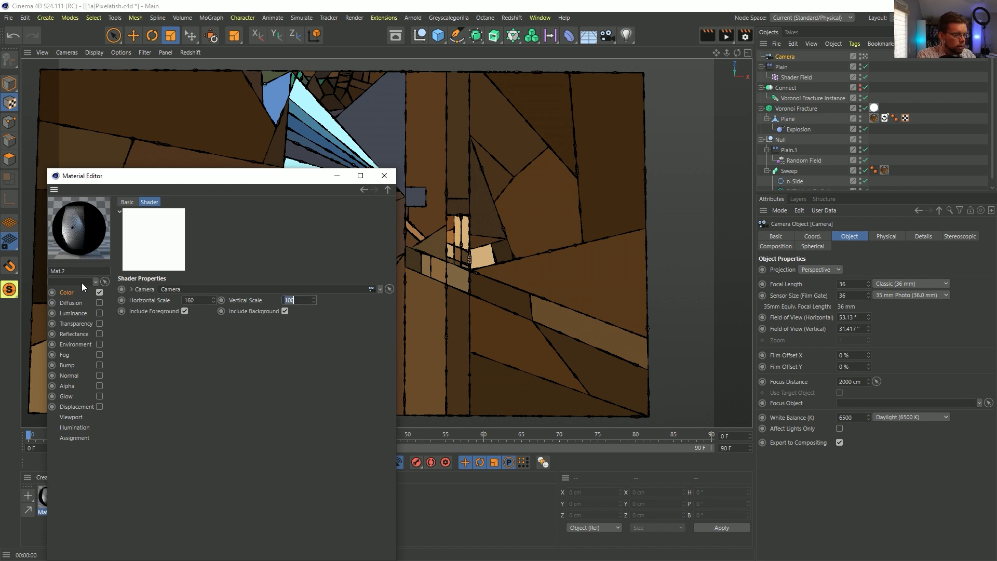
text(90)
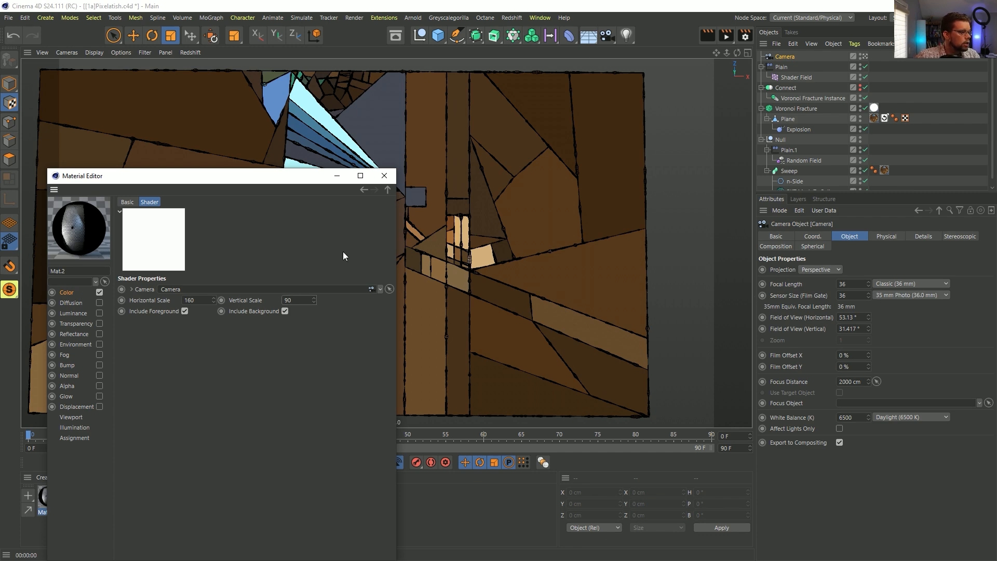
click(385, 176)
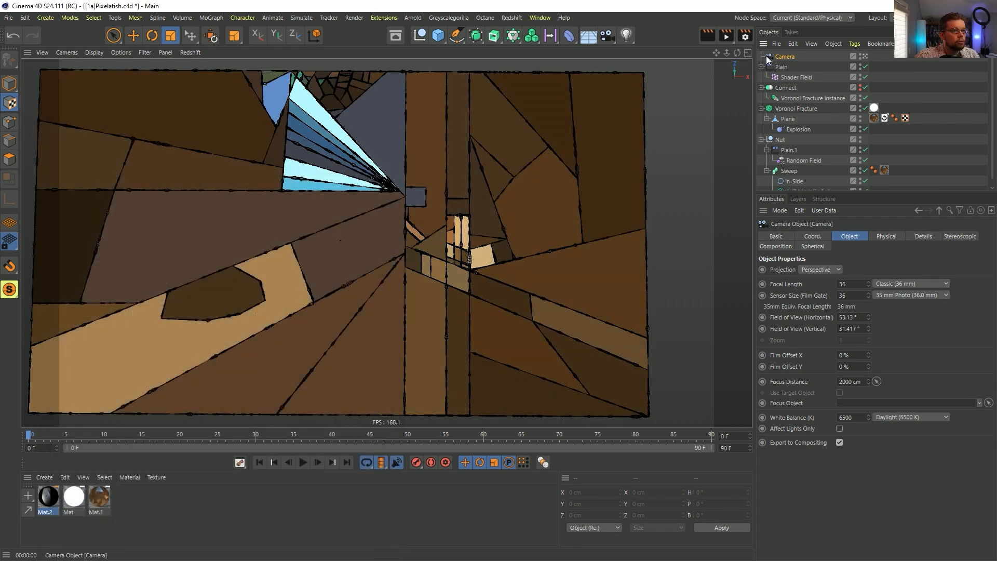
Step: Square the camera over the artwork with heading 0°, pitch -90°, and X and Z positions of 0 cm
alt+drag(397, 232, 619, 379)
click(9, 83)
click(719, 492)
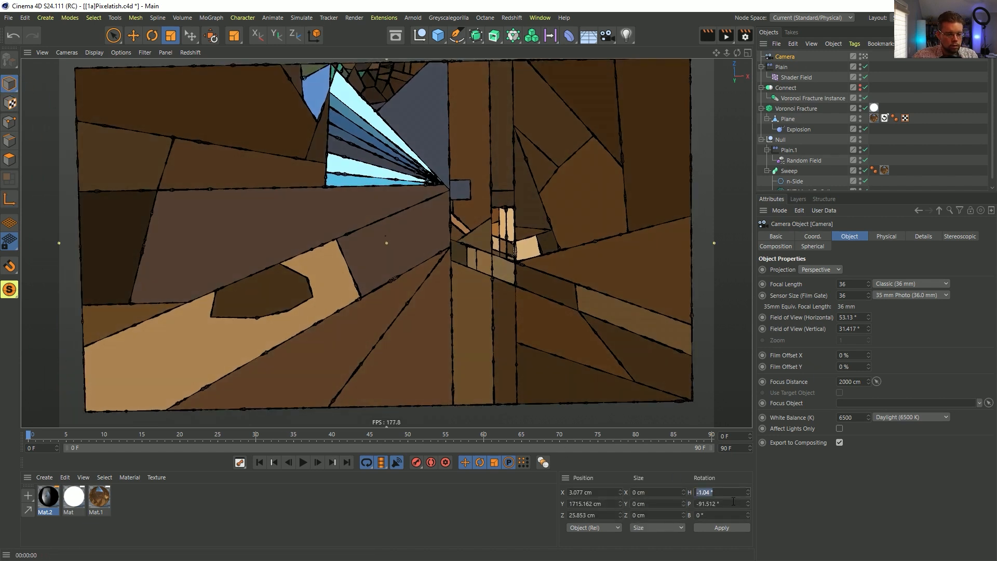
text(0)
key(Tab)
text(-90)
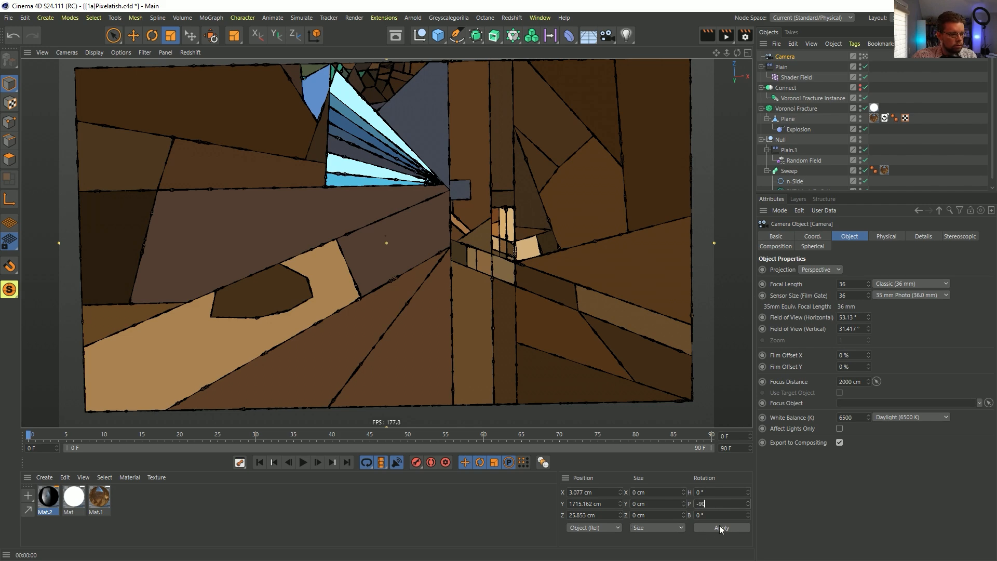
key(Return)
click(589, 492)
text(0)
click(589, 515)
text(0)
key(Return)
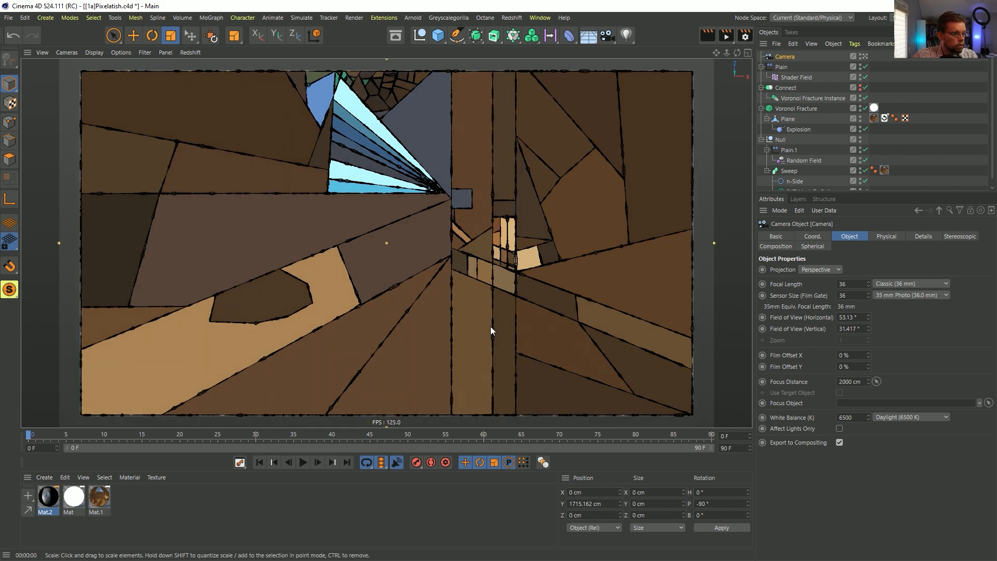
Step: Zoom the camera to a focal length of about 38.5 so the artwork fills the frame, and apply the Camera Shader material to the Sweep
drag(727, 52, 748, 52)
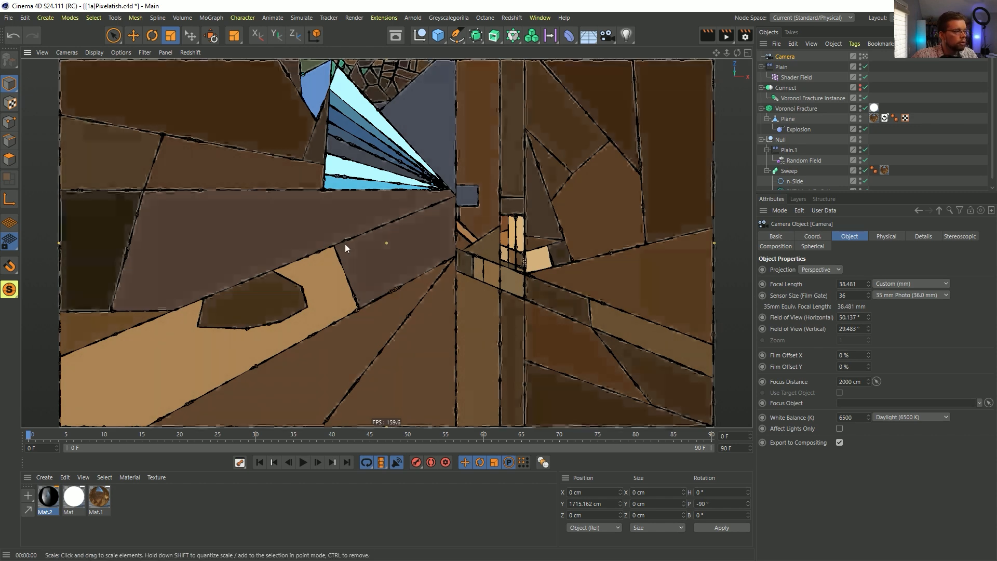
key(ctrl+r)
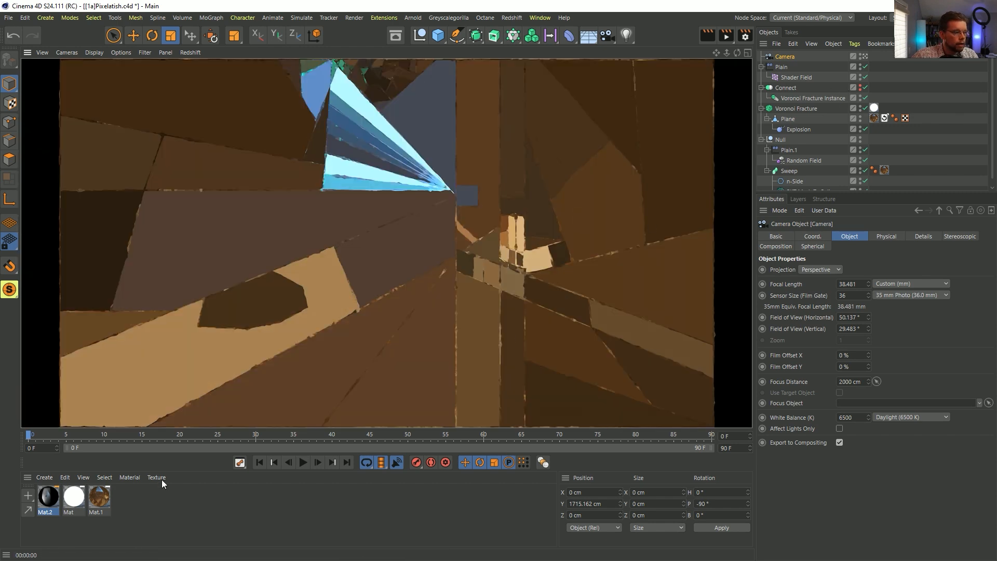
drag(95, 496, 889, 164)
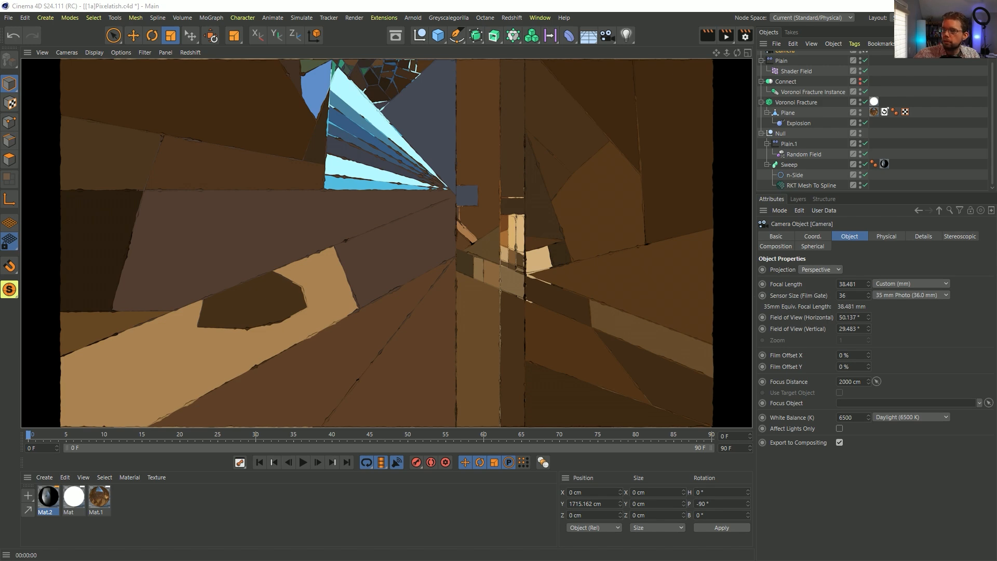
Step: Switch to the browser to examine the reference painting on Instagram, and return to Cinema 4D
key(alt+Tab)
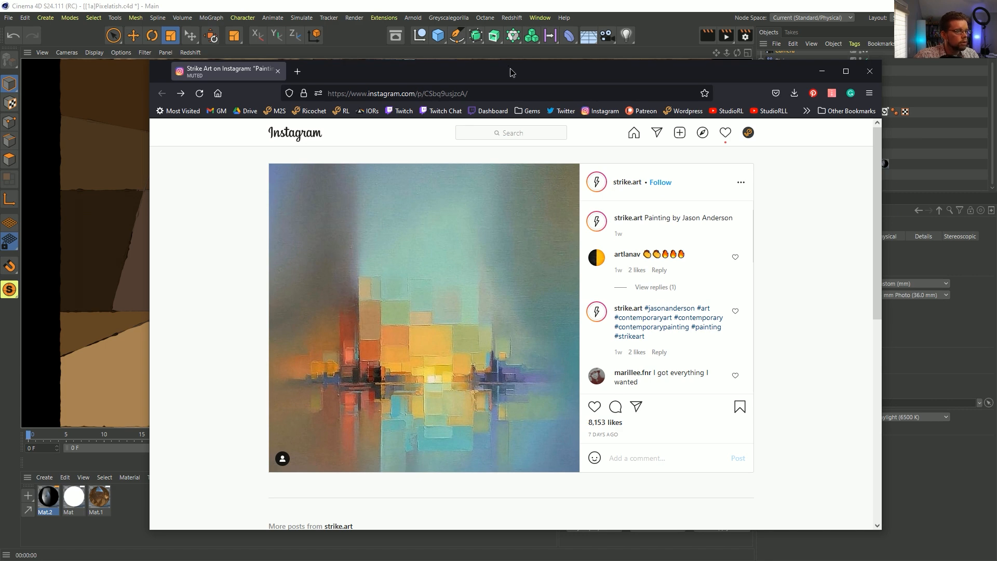
key(alt+Tab)
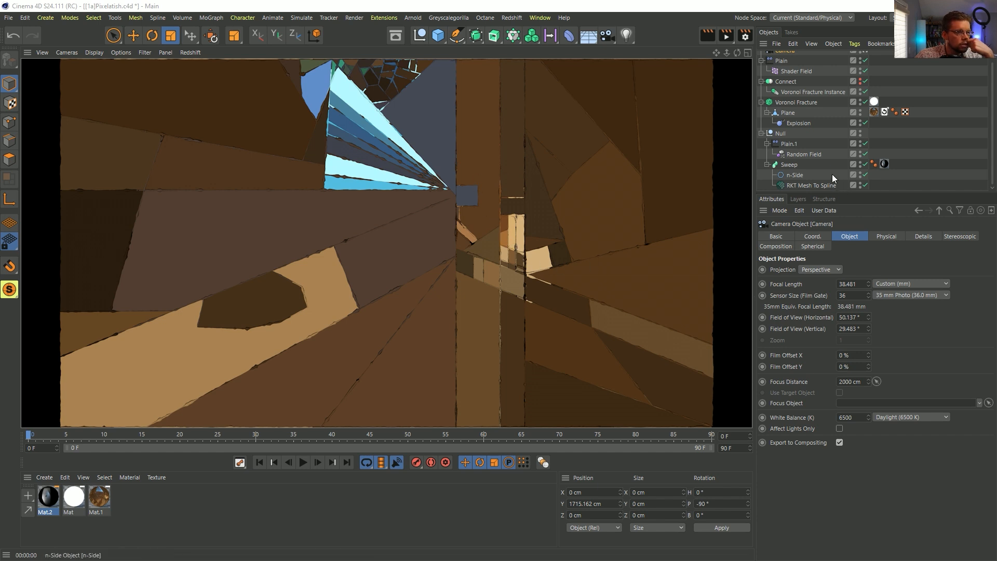
Step: Raise the start of the Random Field's contour curve to about 0.1 and render a preview of the view
click(804, 154)
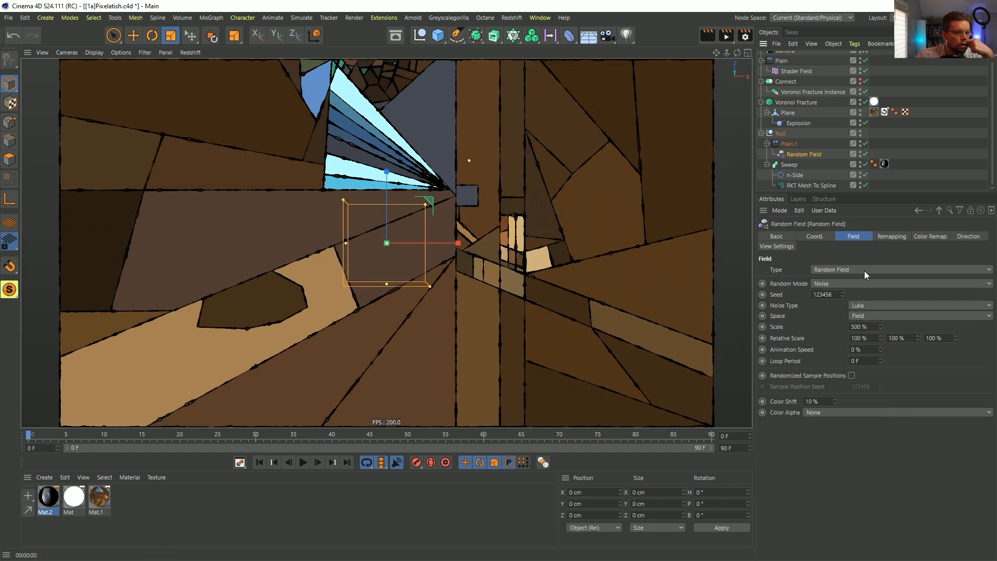
click(892, 236)
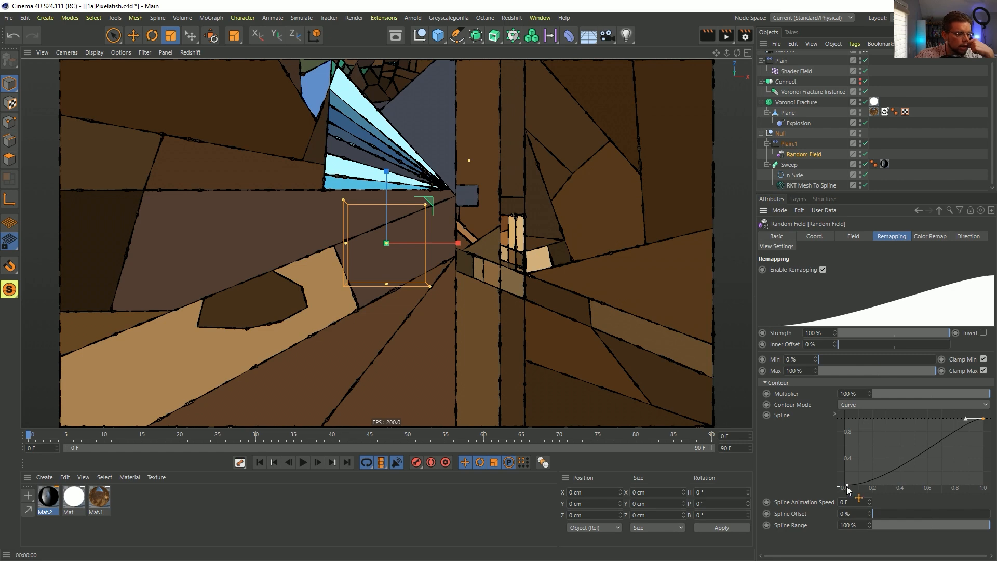
drag(848, 490, 784, 474)
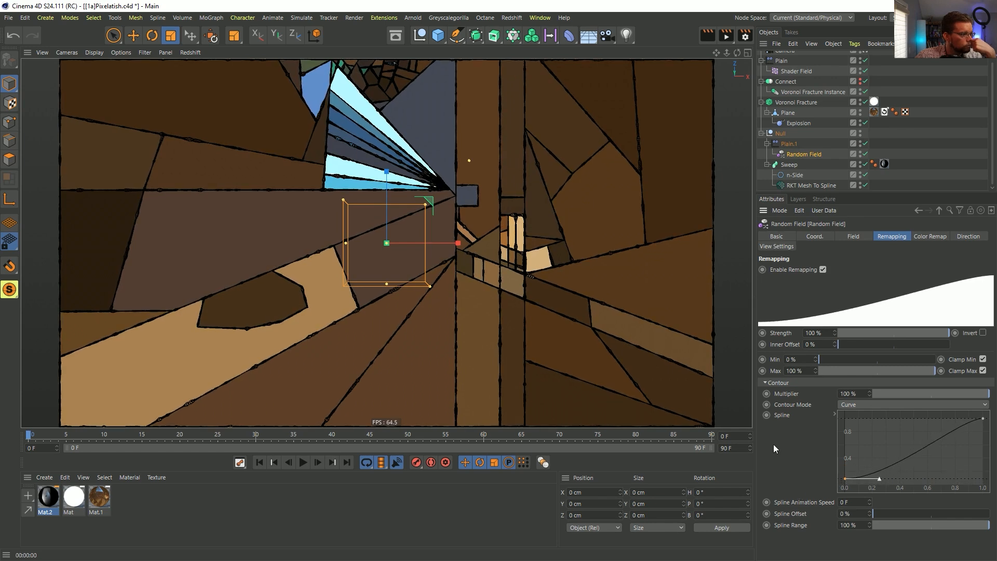
key(ctrl+r)
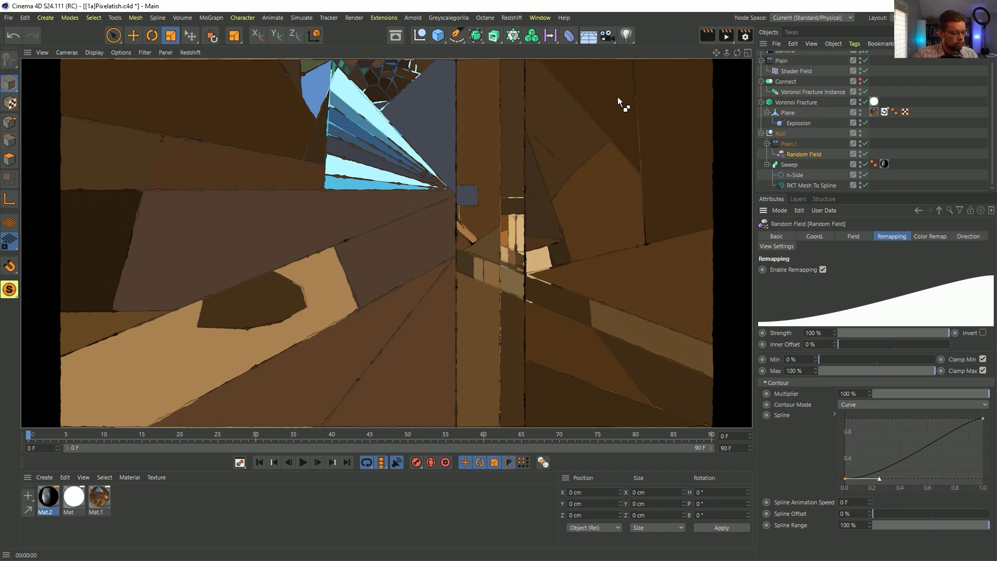
Step: Save the scene as a new version named [1b_MeshToSpline]Pixelatish.c4d in the SceneFiles folder
key(ctrl+shift+s)
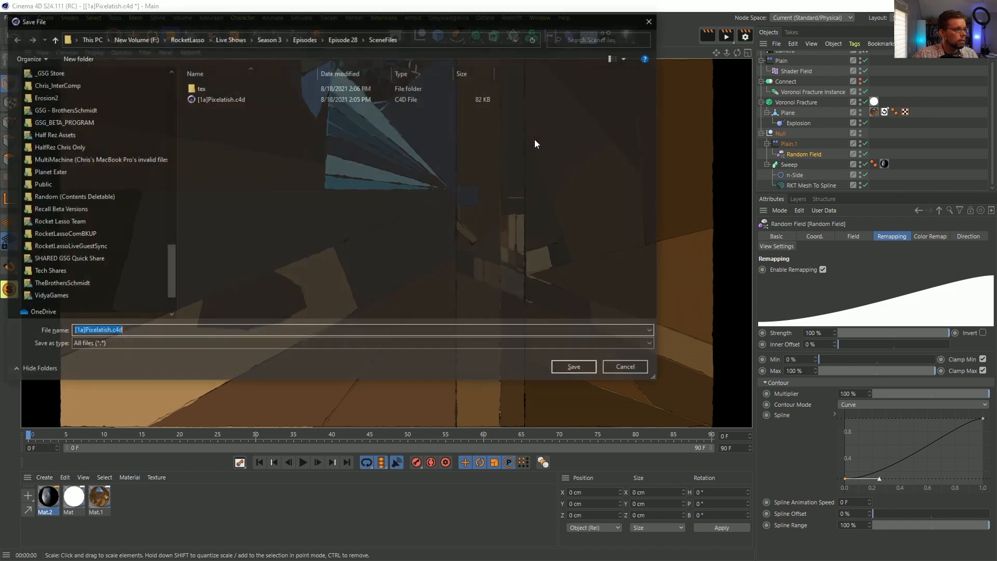
click(239, 99)
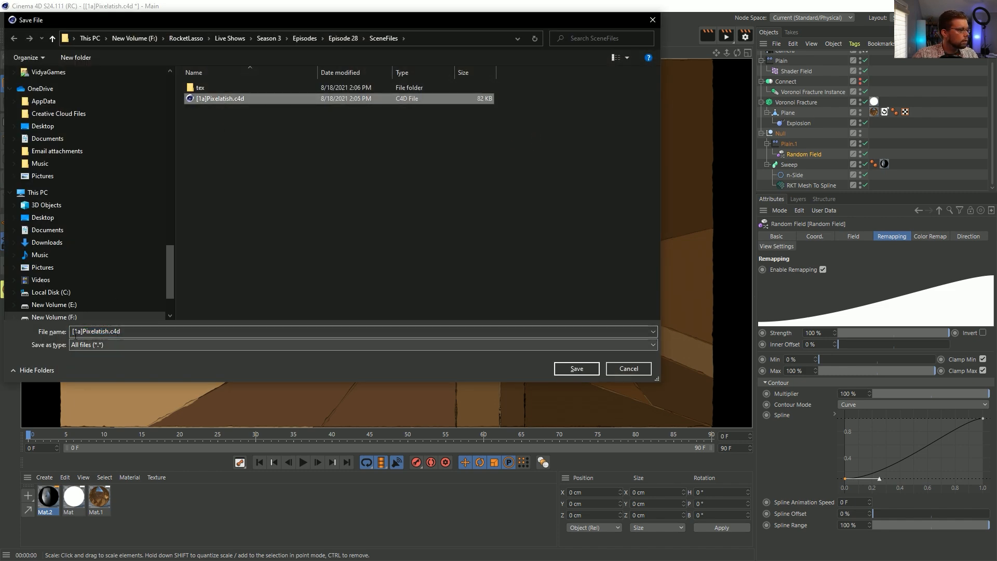
double_click(77, 331)
text(1b)
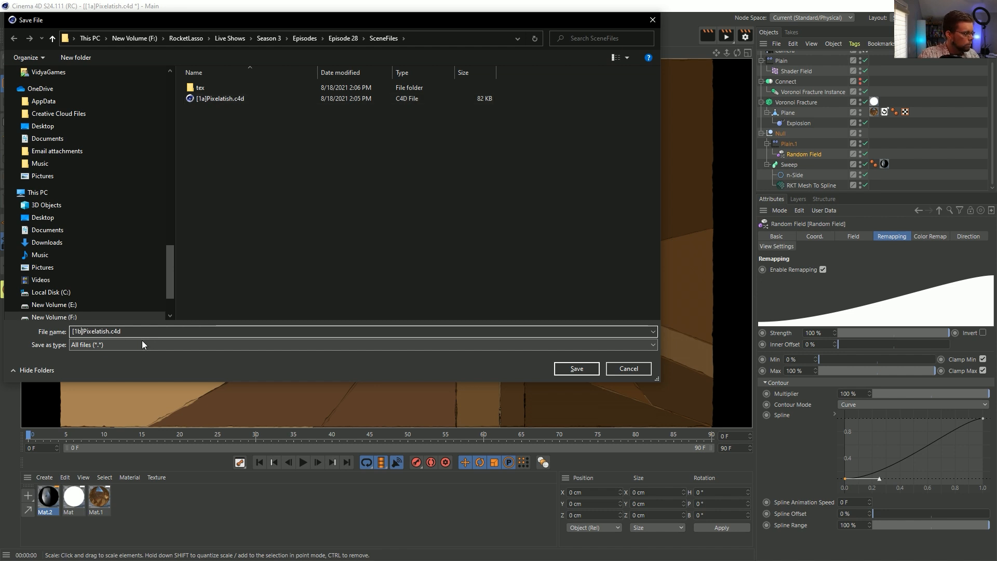
text(_MeshTo)
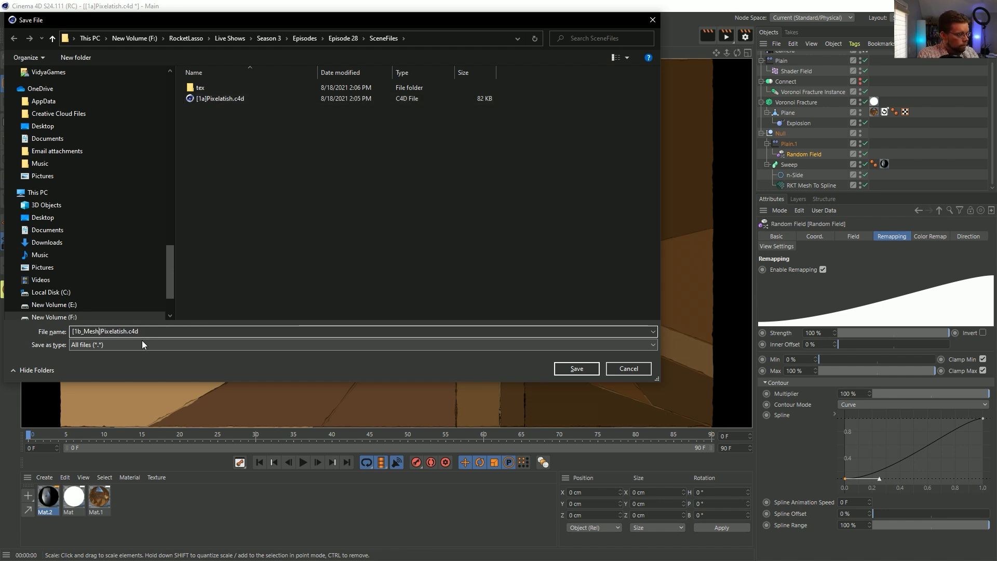
text(Spline)
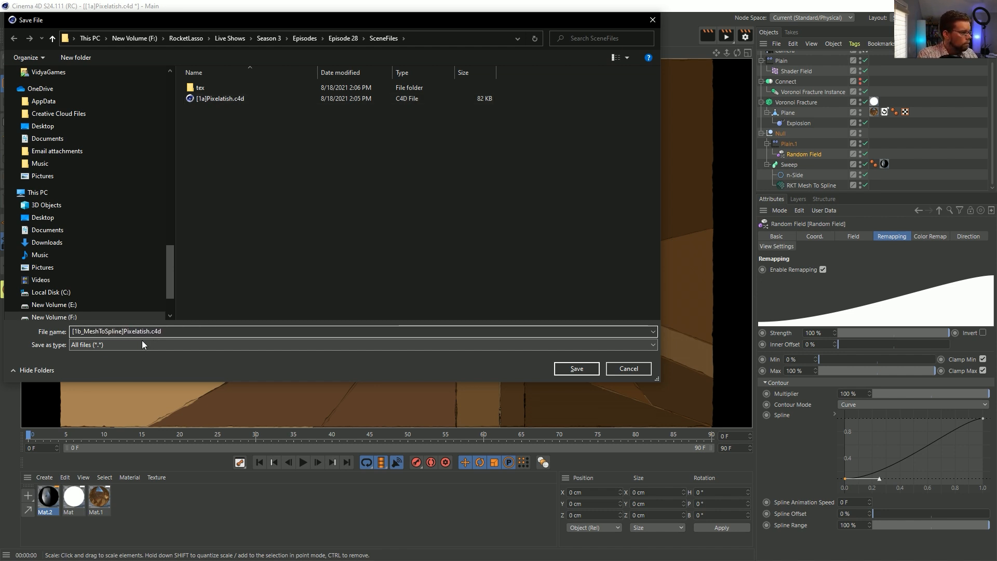
key(Return)
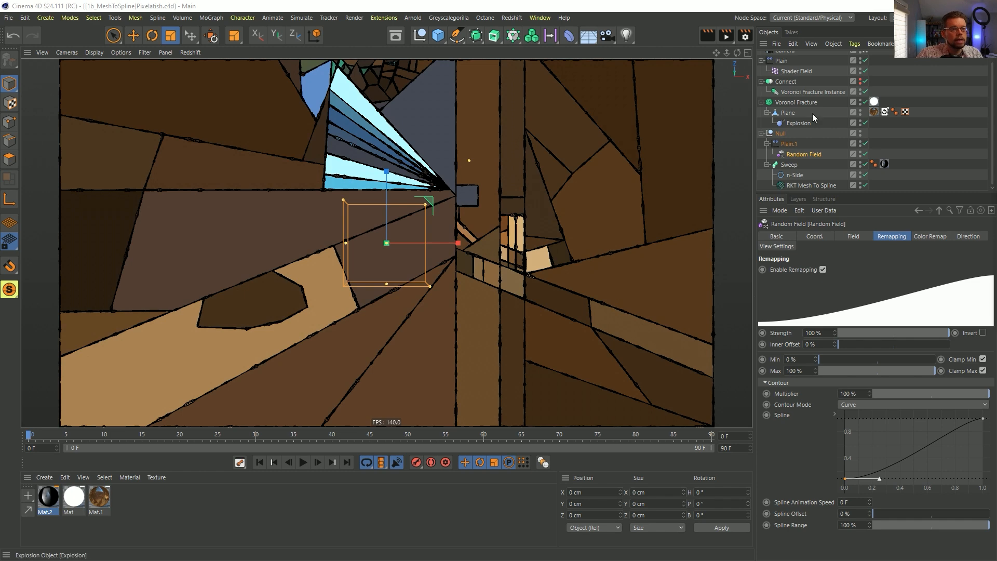
Step: Add a distribution source to the Voronoi Fracture to break the artwork into more pieces
click(792, 103)
click(865, 237)
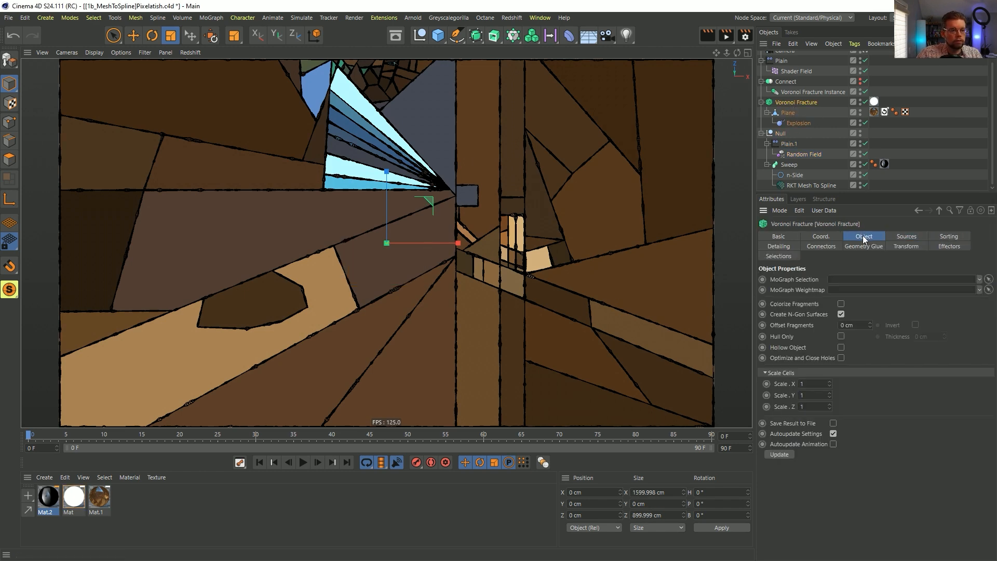
click(933, 237)
click(909, 237)
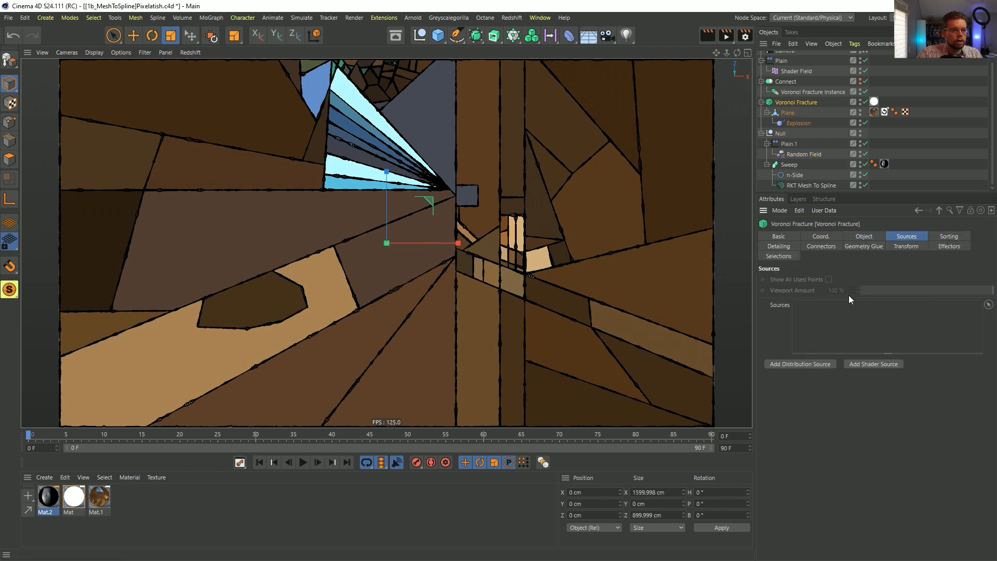
click(812, 365)
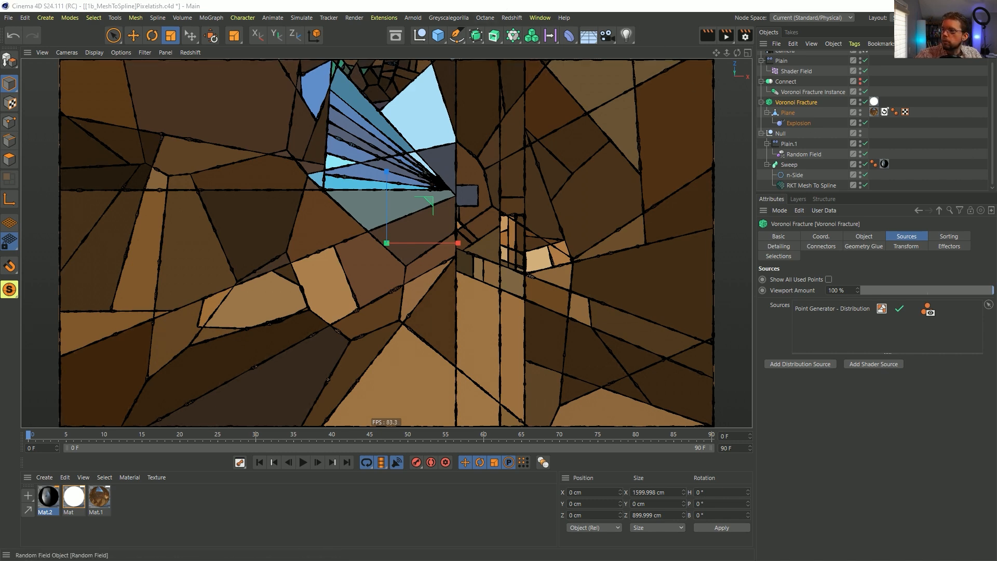
Step: Switch to the media player and pause the clip of the felt creature with the blue scarf to examine it
key(alt+Tab)
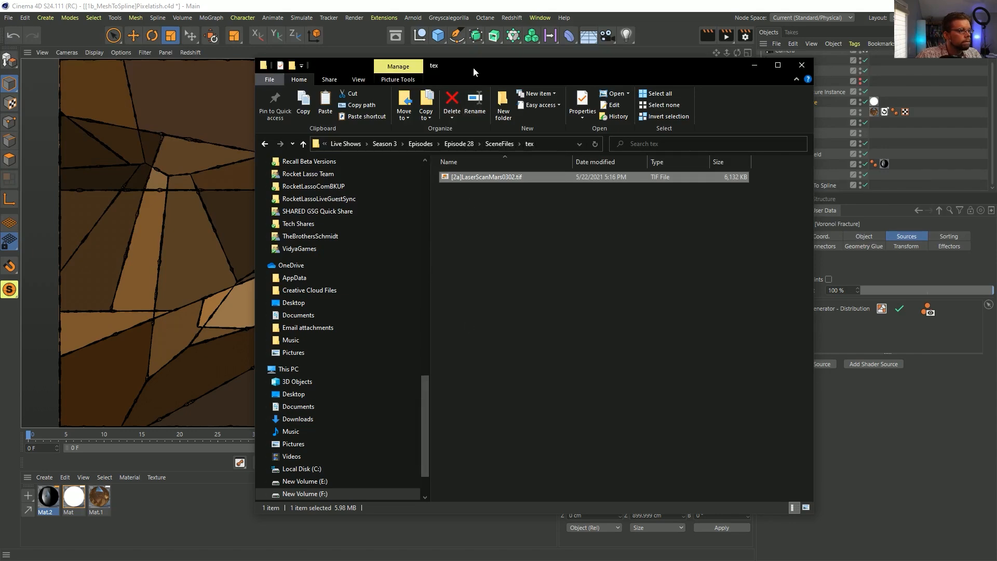
key(alt+Tab)
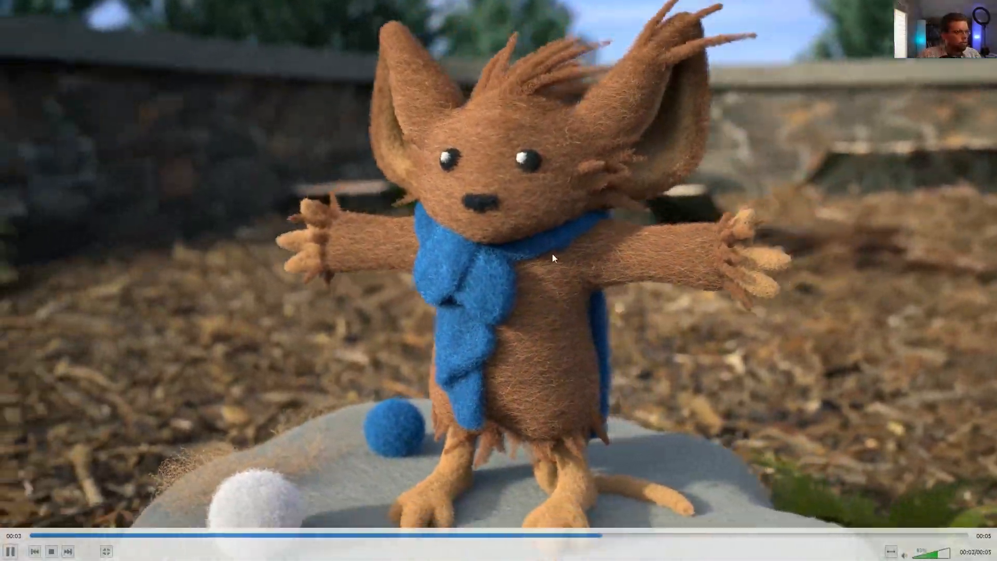
click(452, 110)
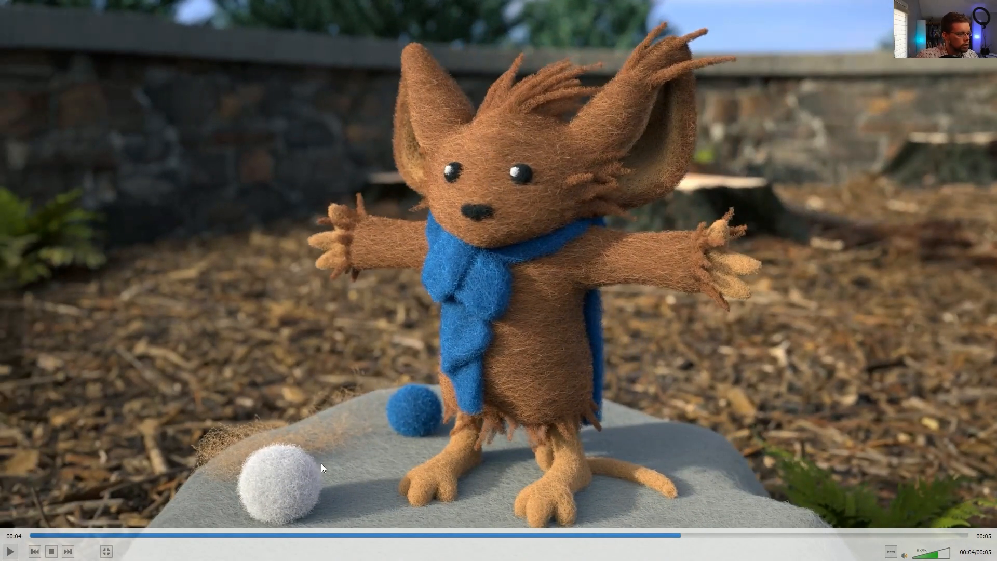
Step: Switch from the video preview to Cinema 4D and delete the Null group with its Sweep and the Connect object
double_click(770, 183)
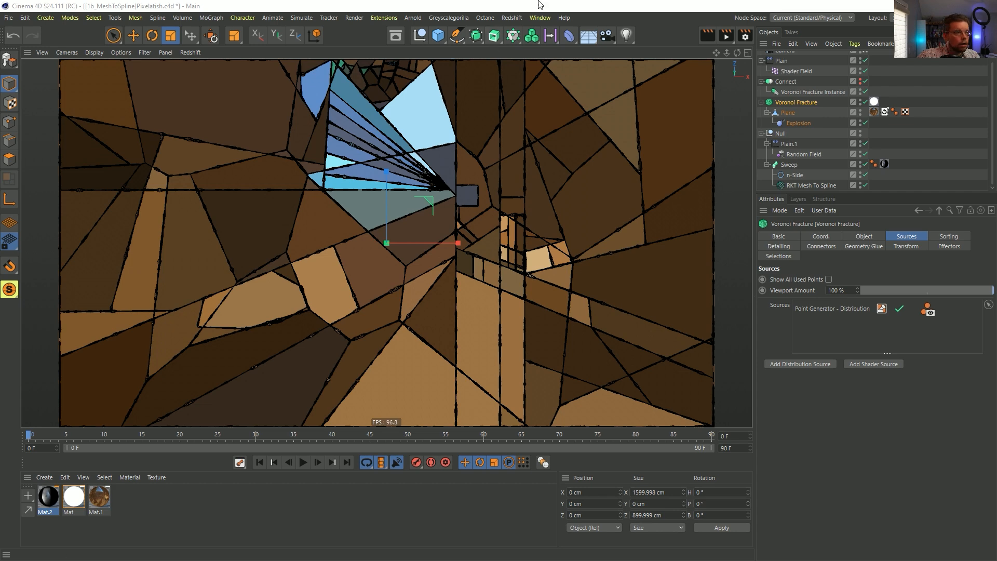
click(782, 134)
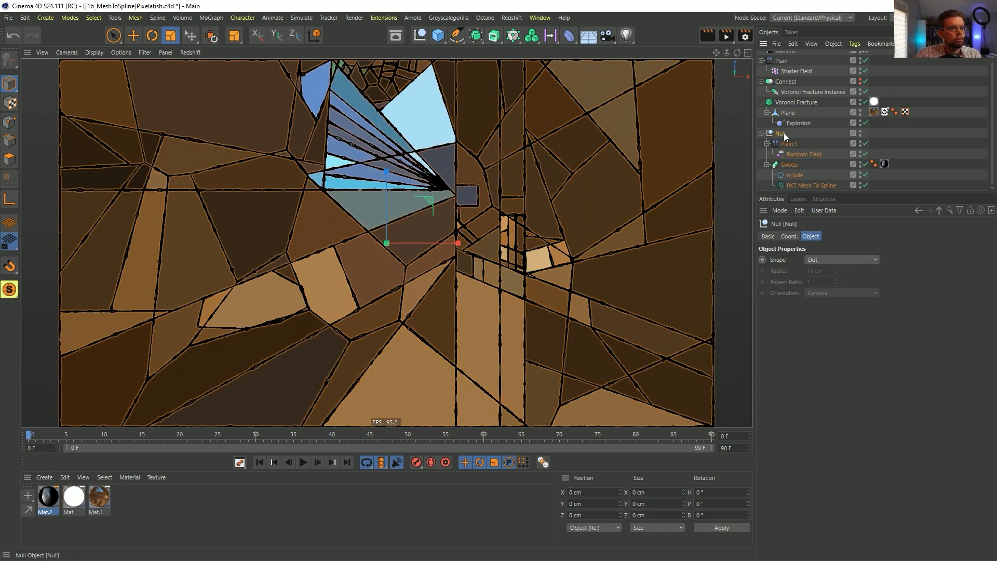
key(Delete)
click(785, 88)
key(Delete)
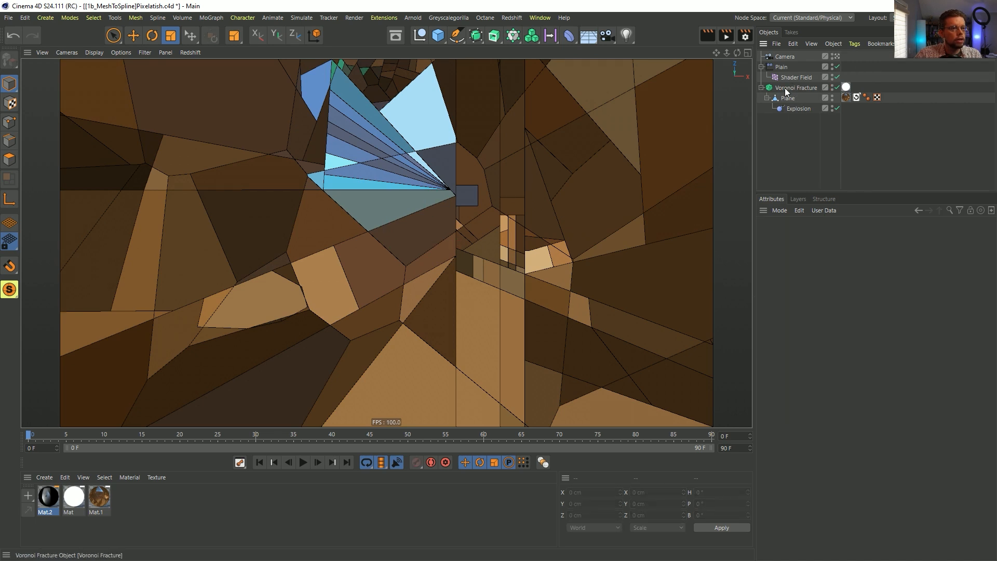
Step: Restore the parametric Plane under the Voronoi Fracture from its Recall tag and inspect the restored hierarchy
click(794, 88)
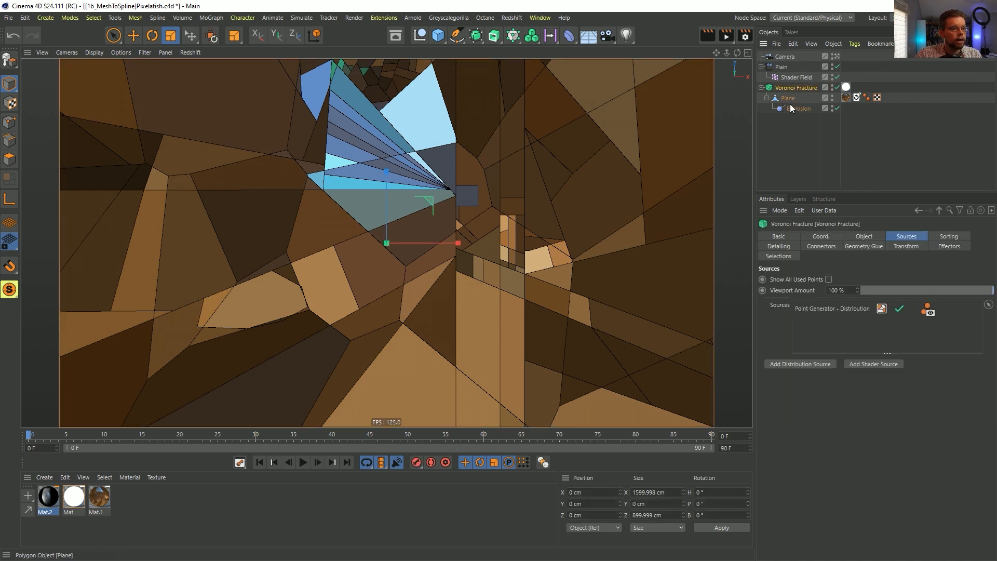
drag(812, 107, 860, 98)
click(860, 97)
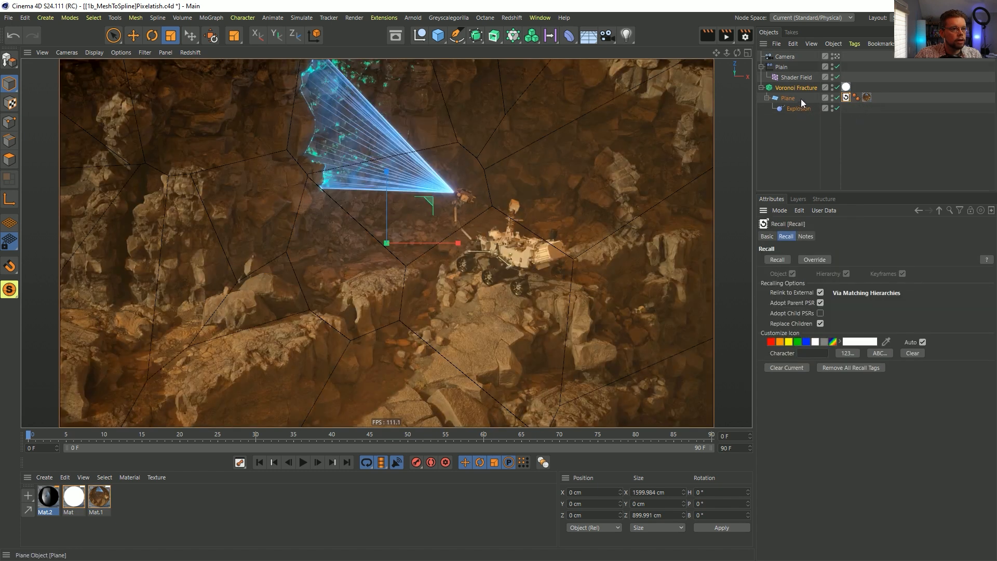
click(795, 110)
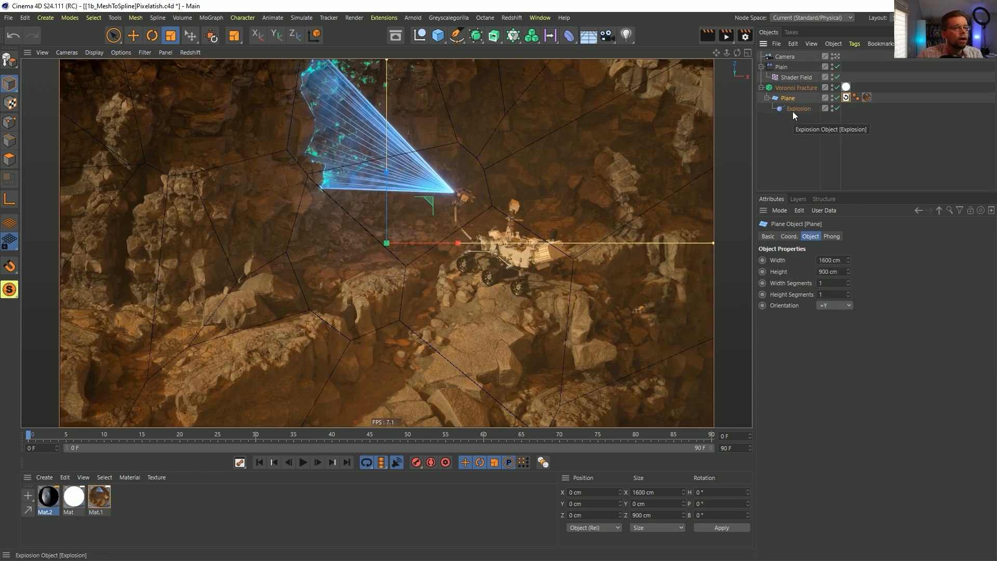
click(803, 89)
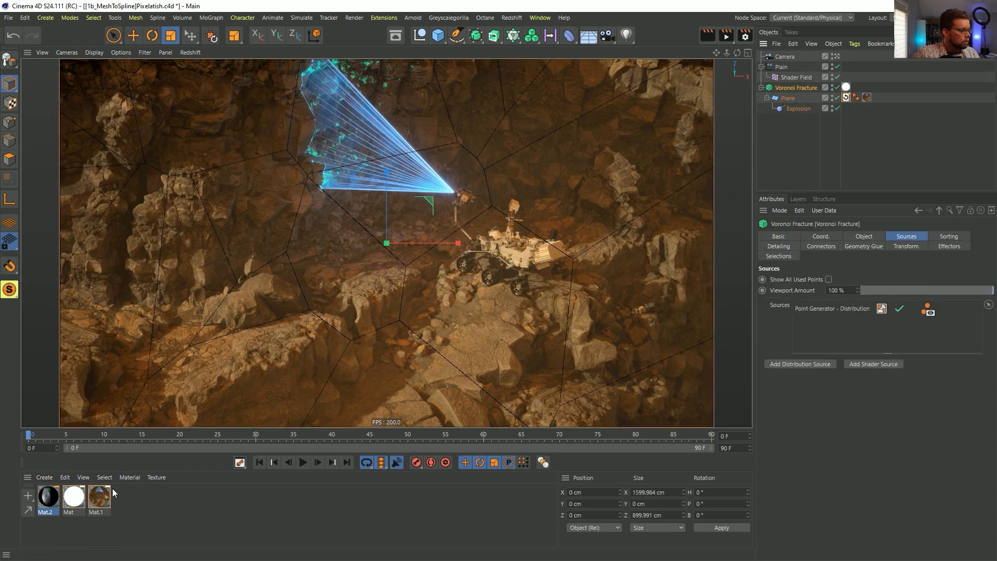
Step: Delete material Mat.2 and load [64b_RS]MouseNeedleFelt.mp4 as the luminance texture of Mat.1
click(48, 497)
key(Delete)
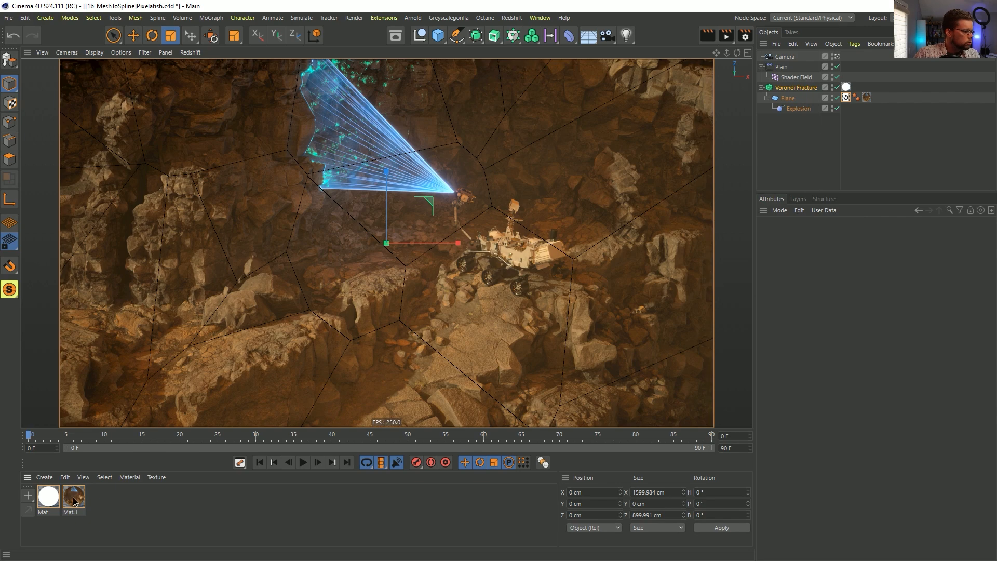
double_click(74, 496)
click(99, 313)
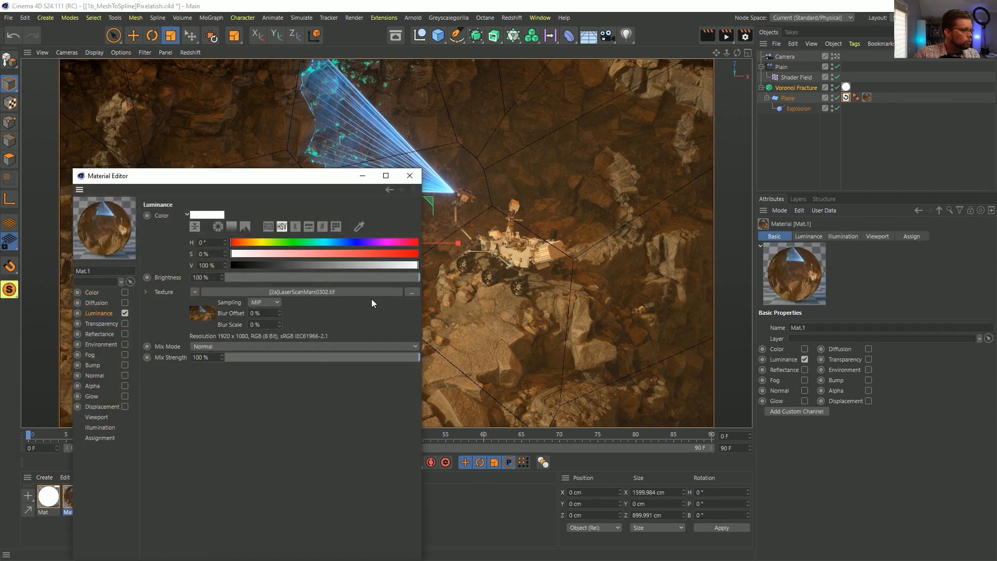
click(414, 294)
click(375, 278)
click(648, 539)
Step: Calculate the frame range of the movie texture in Mat.1 and set the timeline's end frame to 140
click(210, 313)
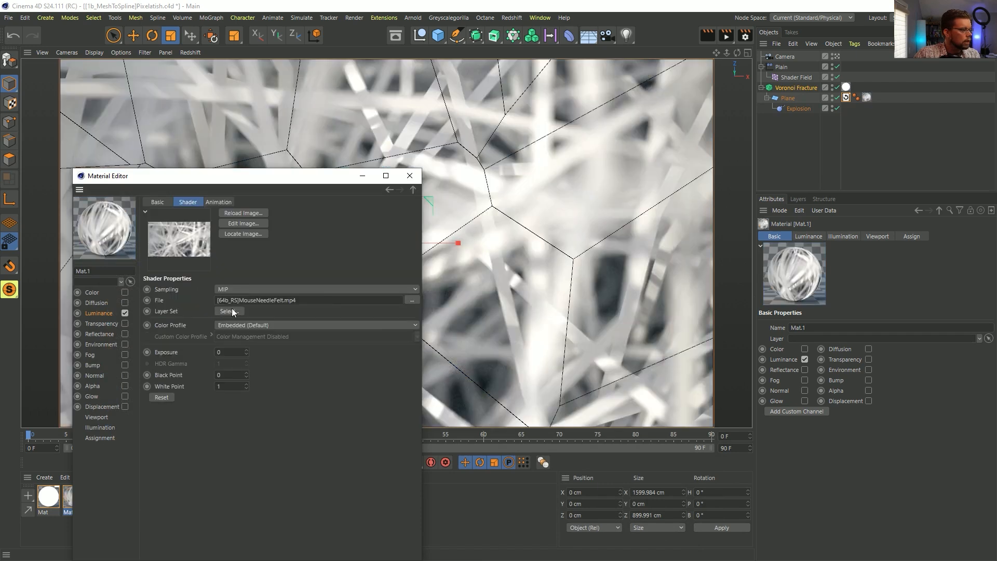
click(218, 203)
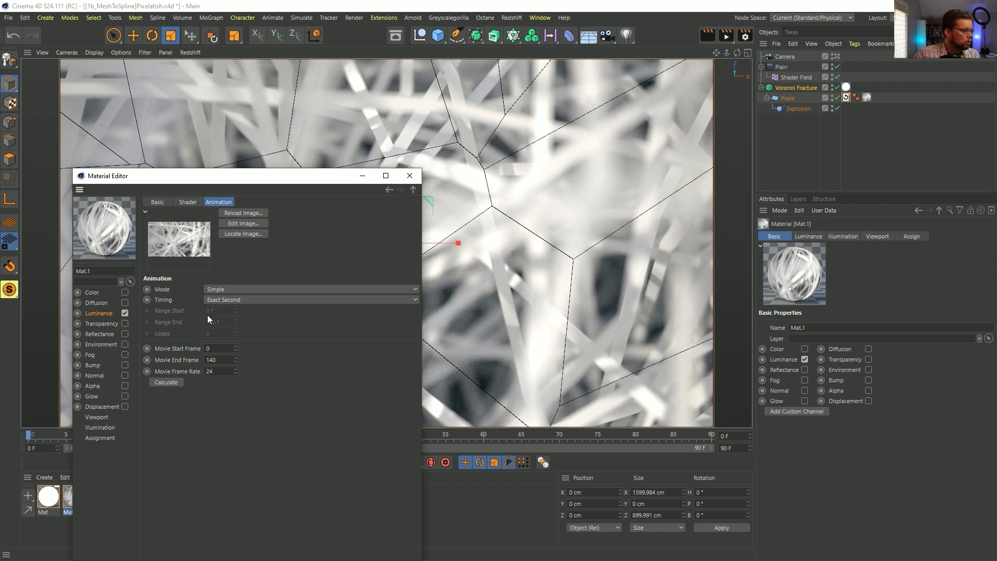
double_click(741, 447)
text(140)
key(Return)
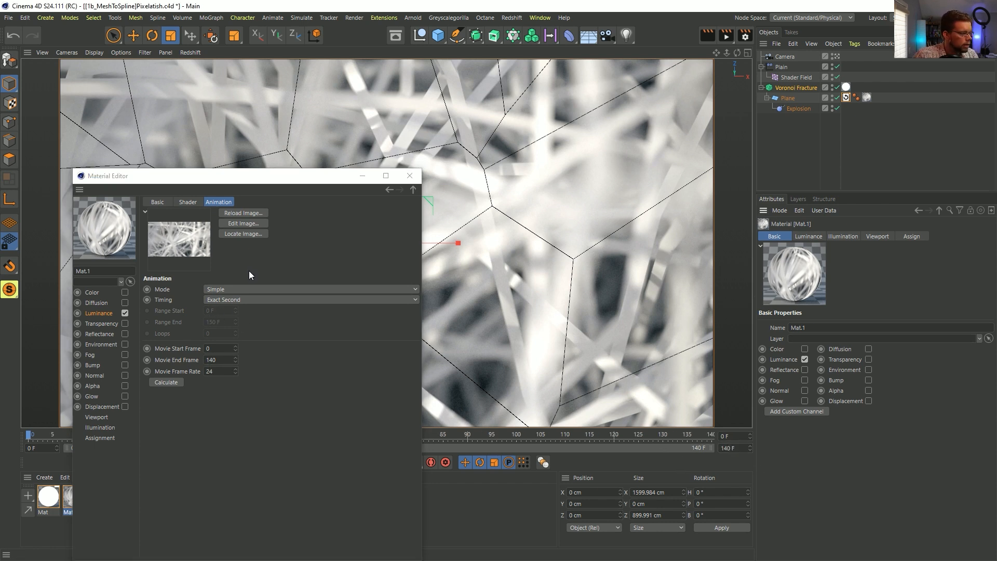
Step: Close the material editor and set the project frame rate to 24 FPS
click(409, 176)
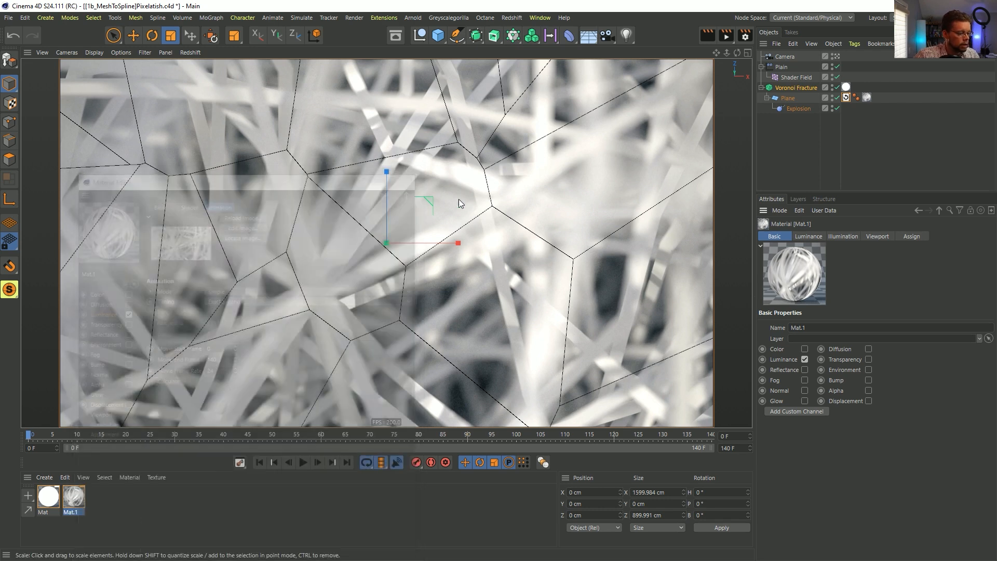
key(ctrl+d)
key(Return)
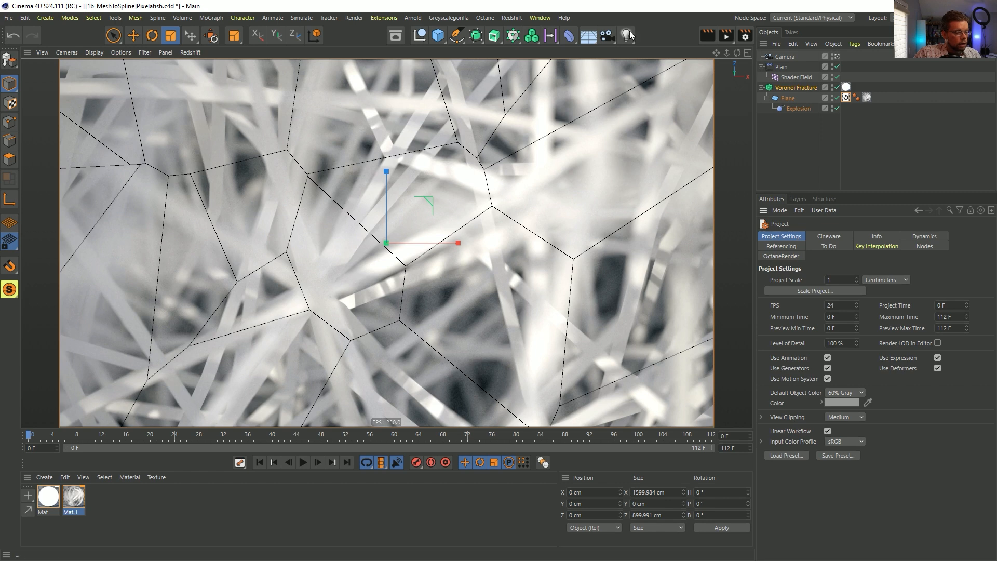
Step: Inspect the material tags on the Plane and the Voronoi Fracture and check the viewport at frame 58
click(867, 98)
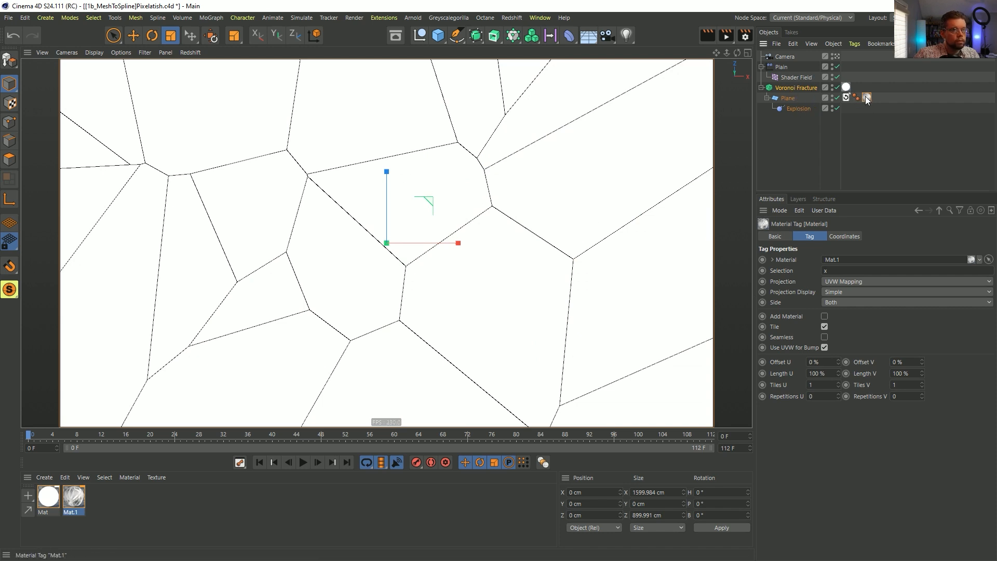
click(802, 88)
click(794, 138)
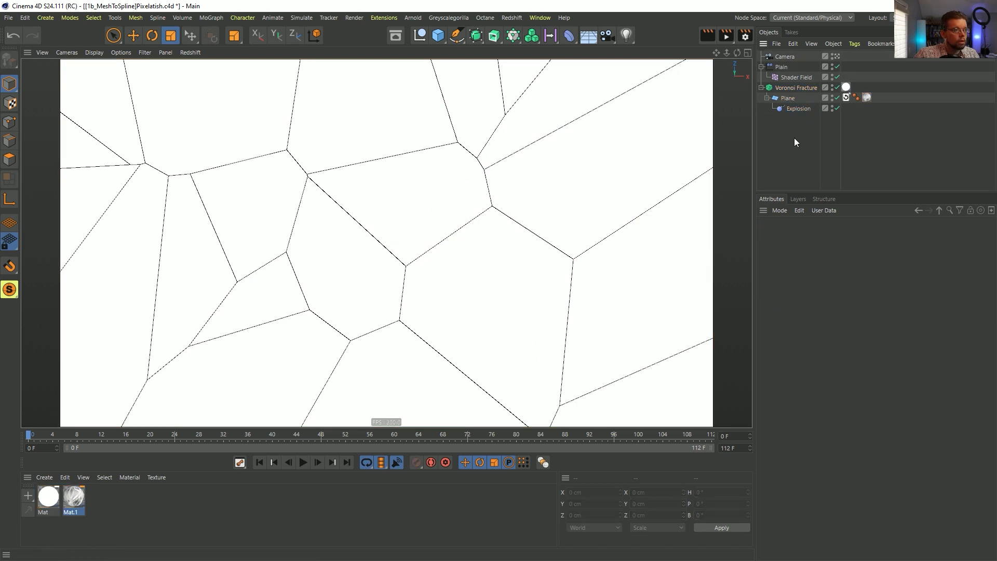
click(796, 89)
click(846, 87)
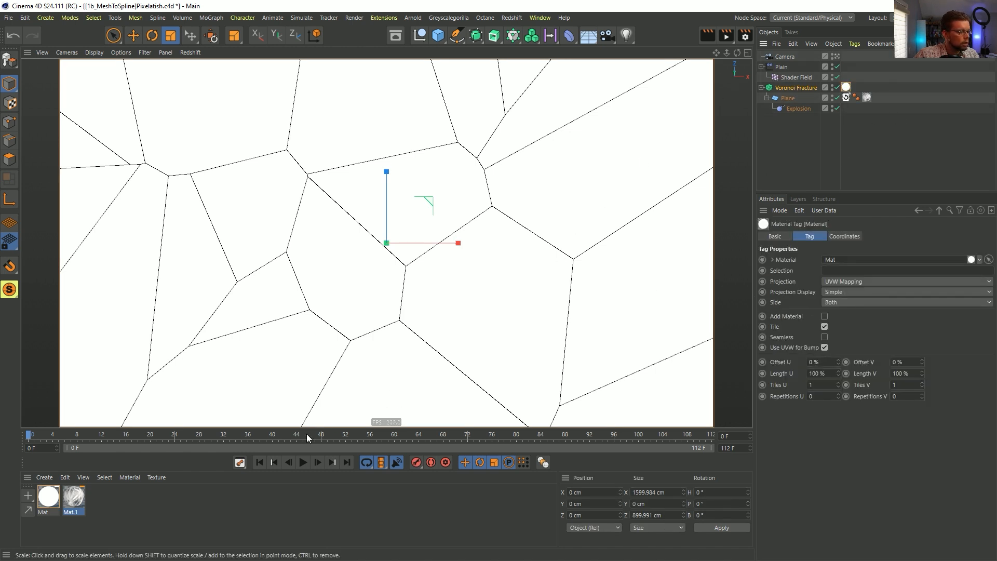
click(339, 436)
click(381, 435)
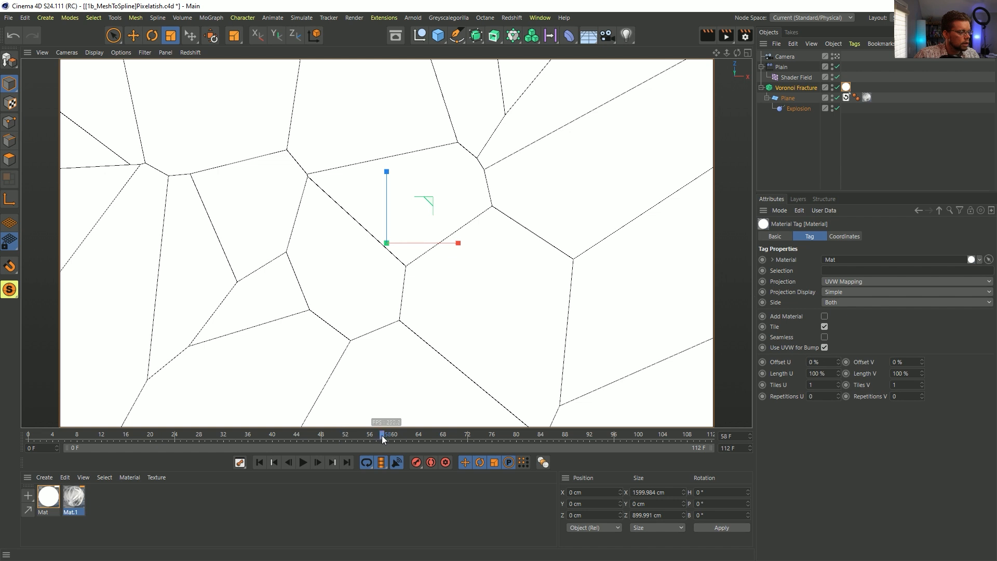
Step: Clear the selection restriction on the Plane's Mat.1 material tag
click(867, 97)
click(847, 273)
key(BackSpace)
key(Return)
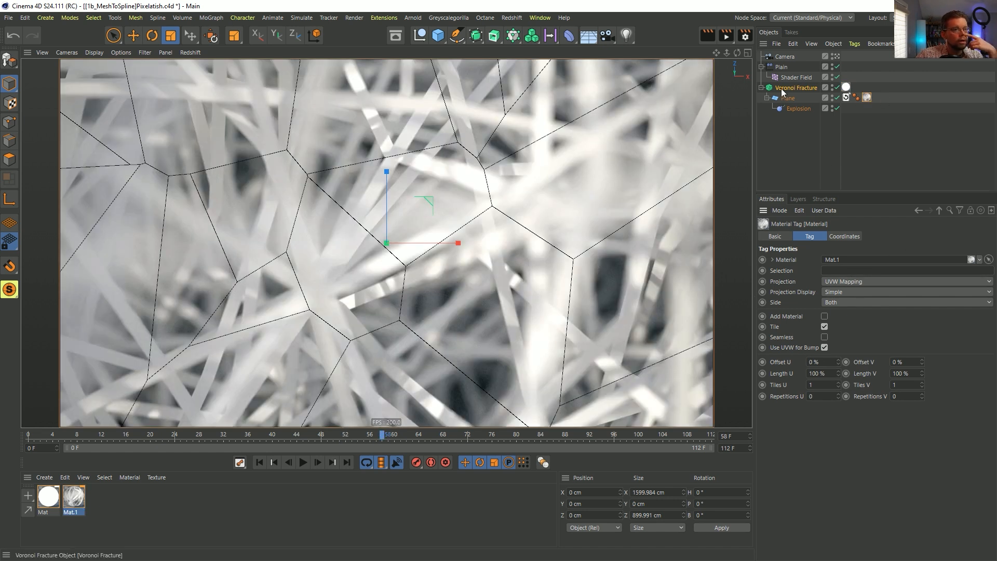
Step: Link the Plane's Mat.1 material tag to the Shader Field as its material tag
click(796, 77)
click(851, 237)
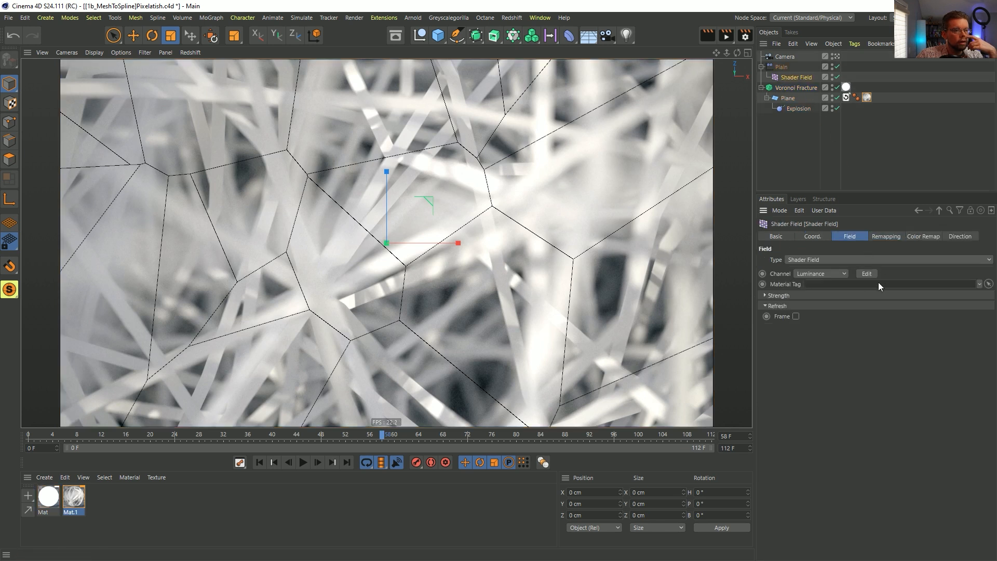
mouse_move(867, 97)
mouse_down()
mouse_move(852, 267)
mouse_move(833, 285)
mouse_up()
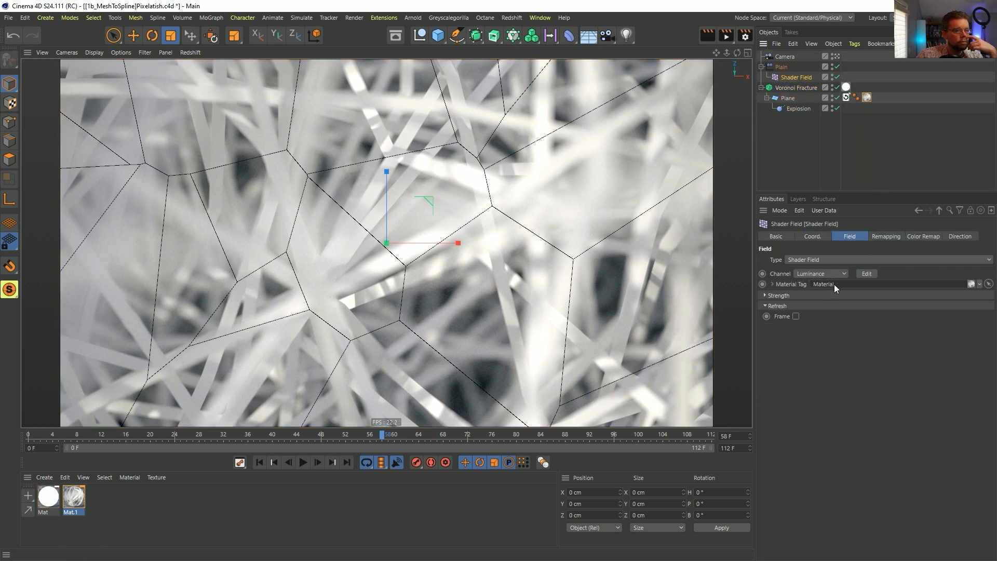
Step: Restrict the Plane's Mat.1 material tag to the selection x
click(868, 97)
click(870, 270)
text(x)
key(Return)
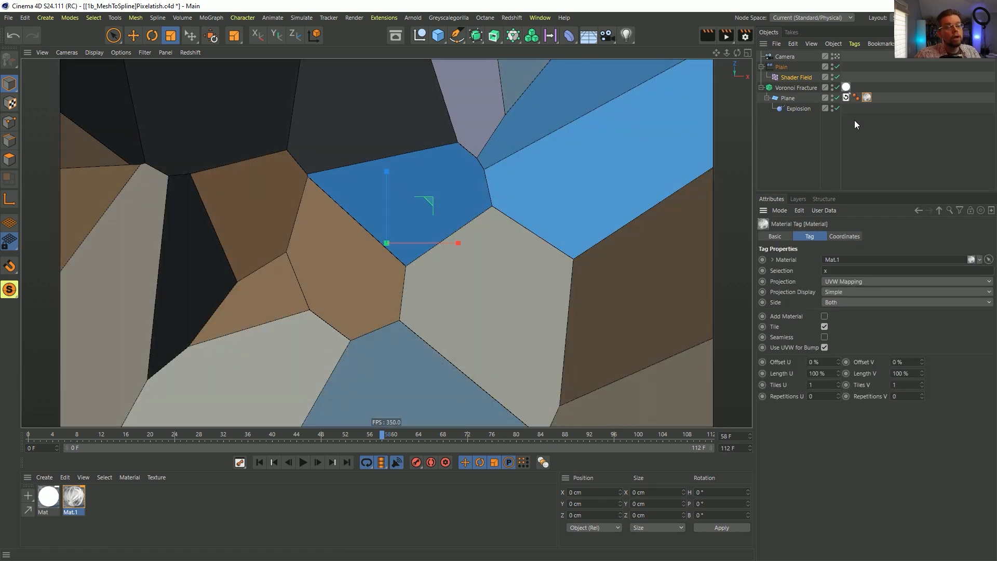
Step: Raise the point amount of the Voronoi Fracture's point generator through 200 and 500 to 1500
click(798, 89)
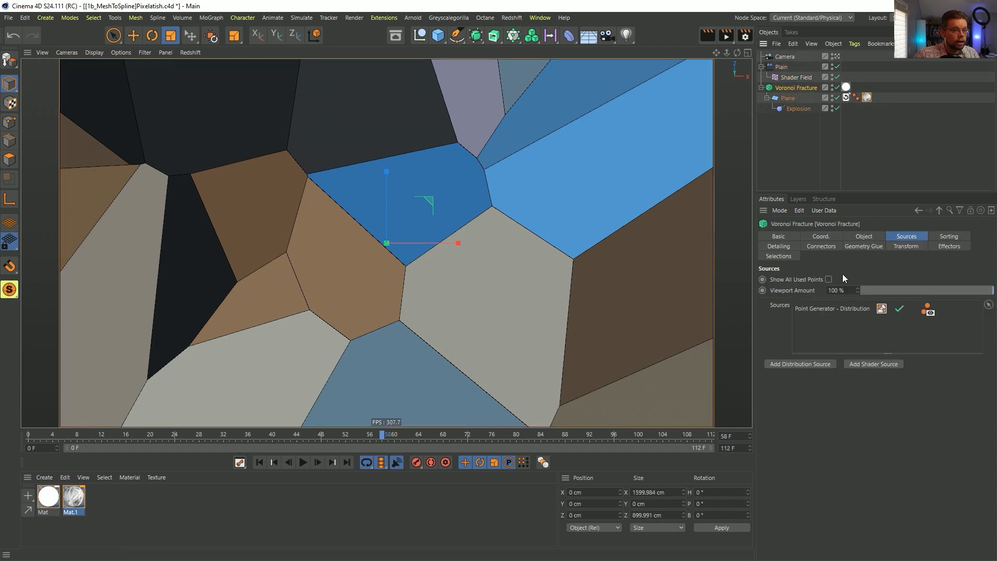
click(862, 312)
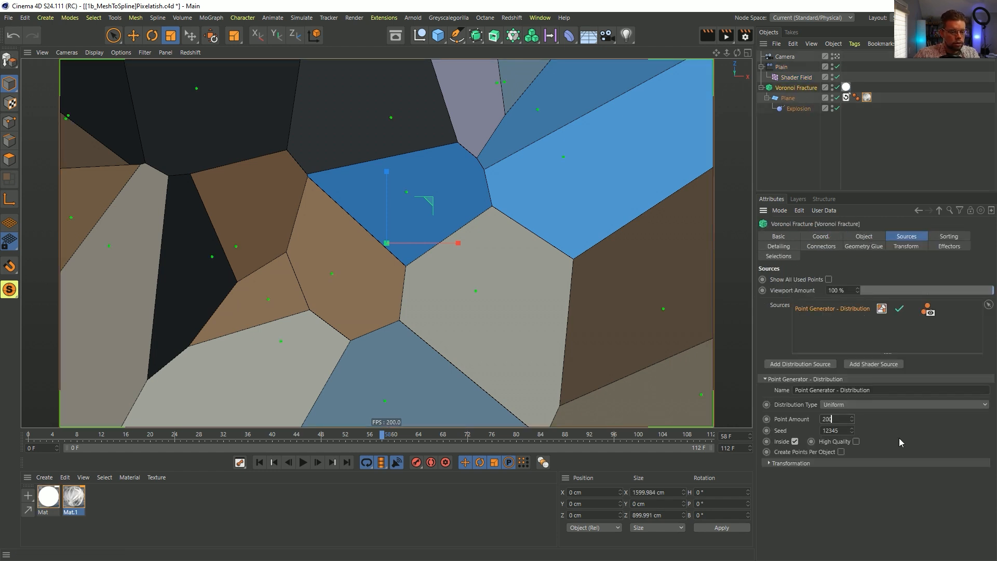
text(200)
key(Return)
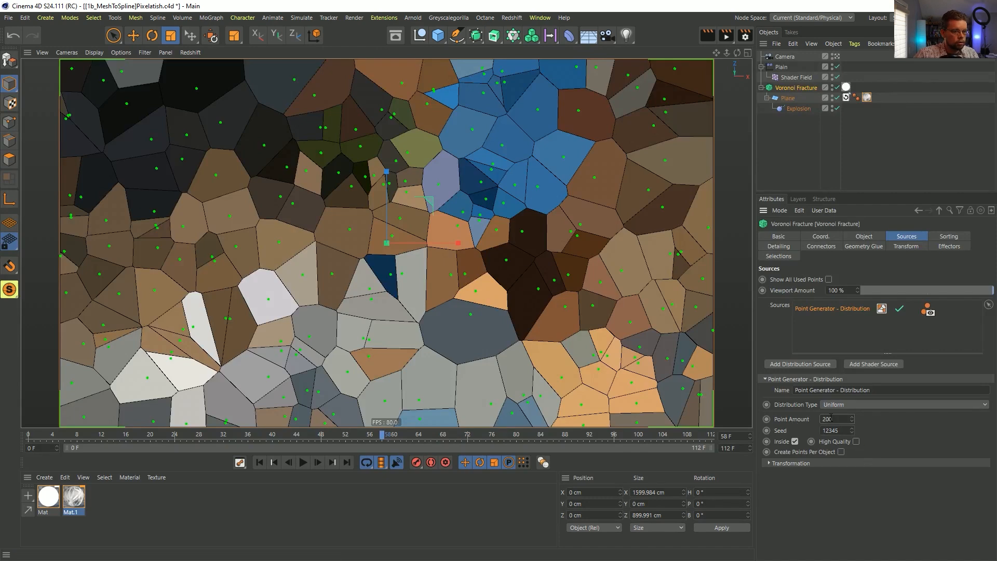
text(5)
key(Return)
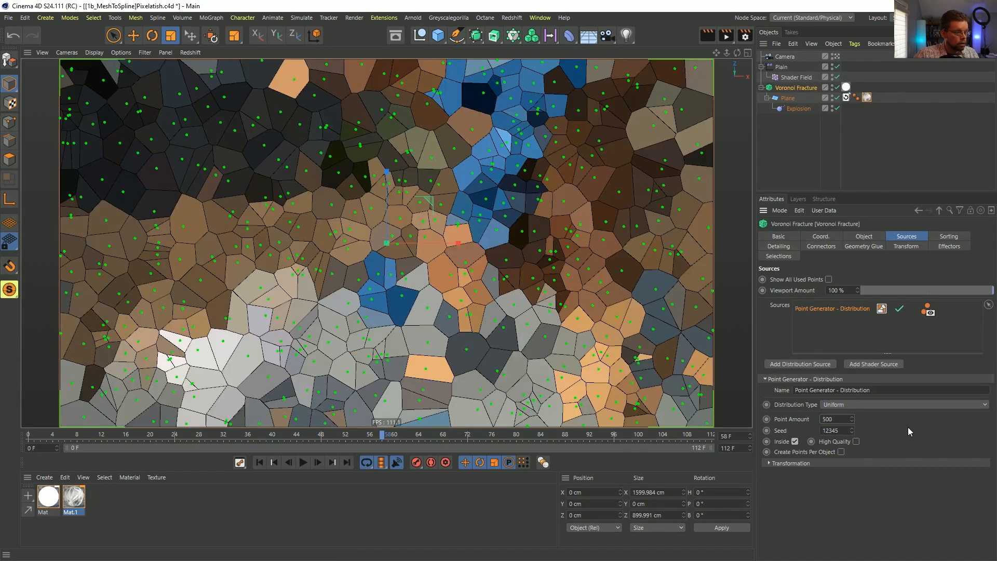
text(1)
key(Return)
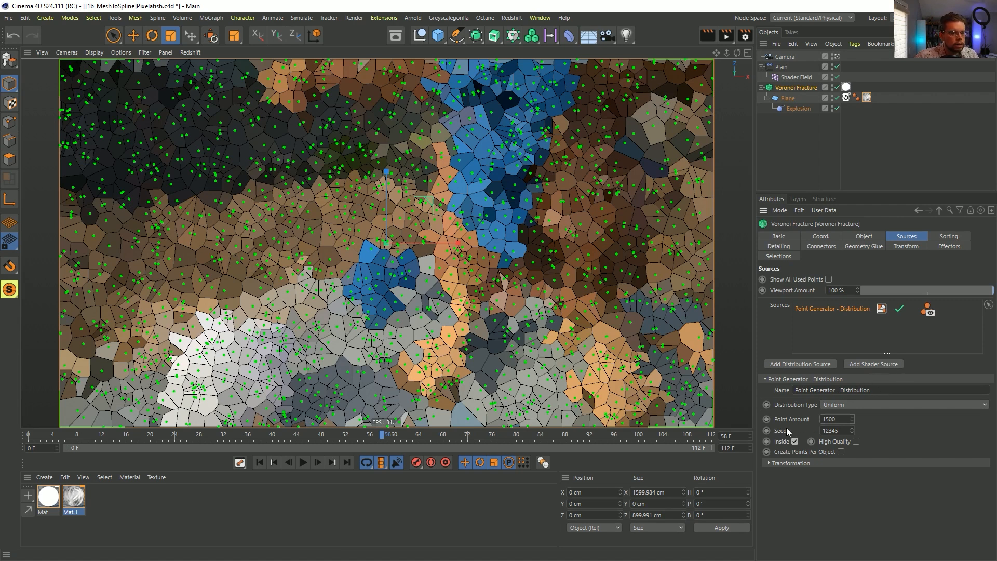
Step: Keyframe the point generator's seed from 12345 at frame 0 to 34535784 at frame 112 and check the following frames
click(259, 462)
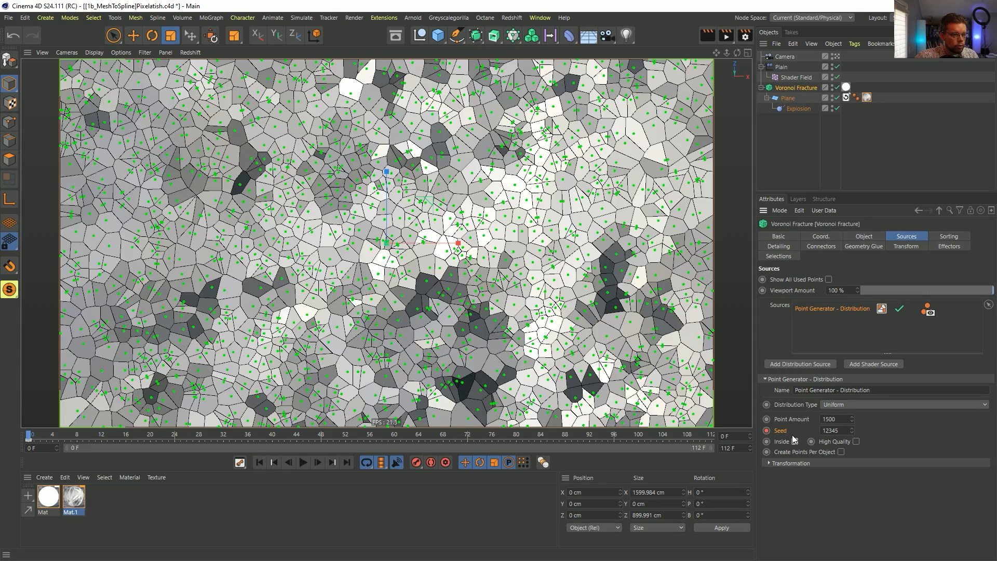
click(347, 462)
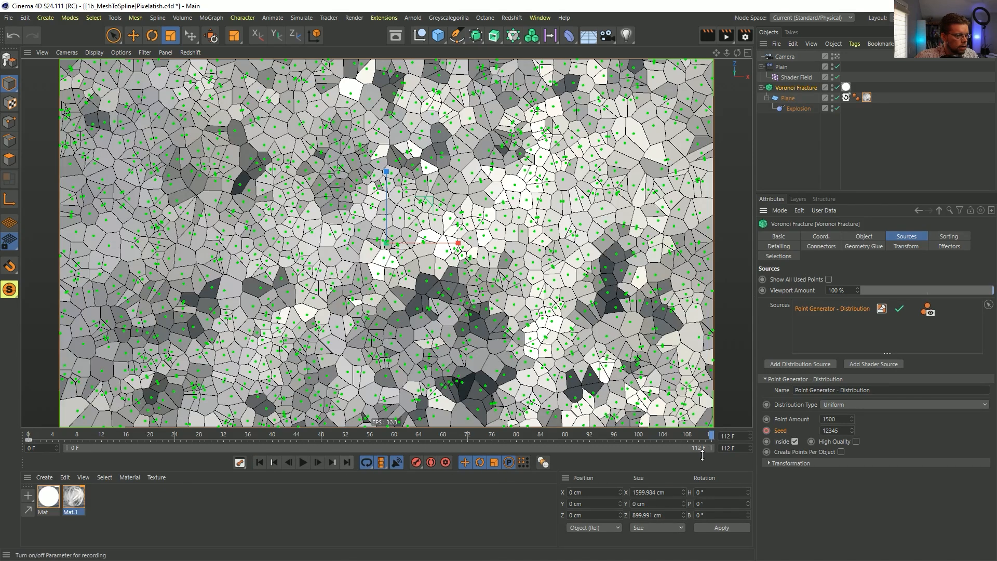
double_click(834, 430)
text(34535784)
key(Return)
ctrl+click(767, 431)
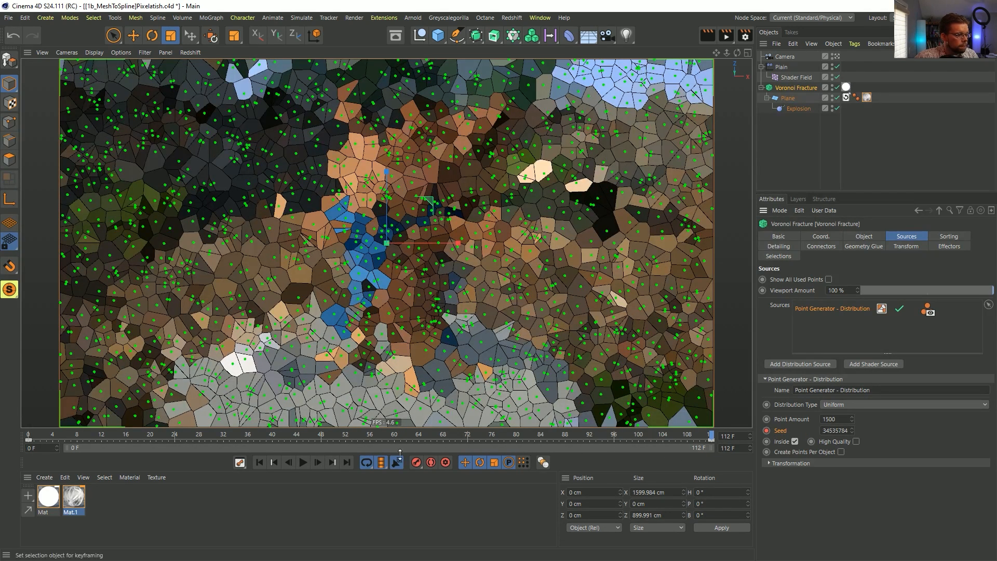
click(318, 462)
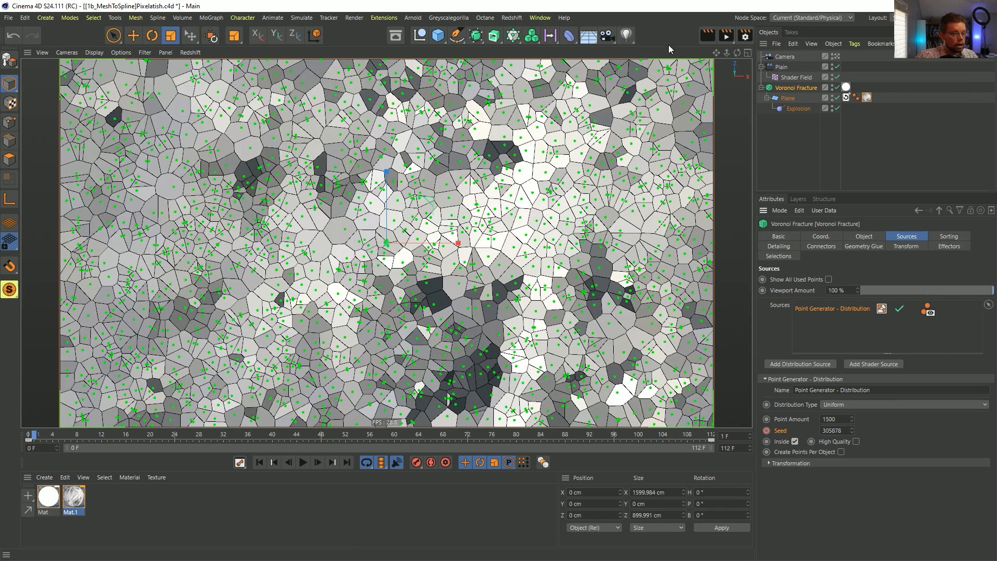
Step: In the render save settings, create and open a new folder named [1a]MousePixels inside Episode 28's Renders folder
key(ctrl+b)
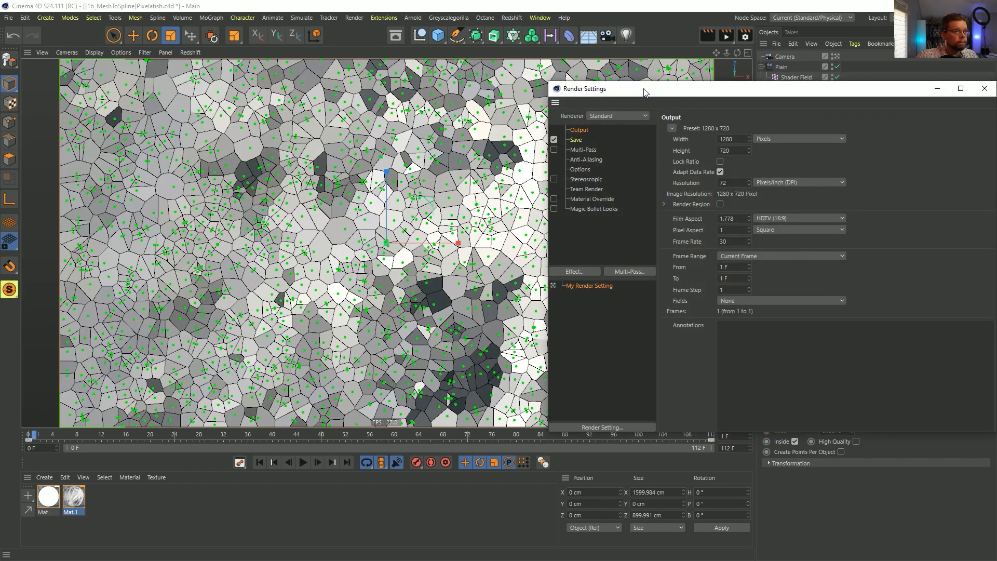
drag(645, 94, 996, 179)
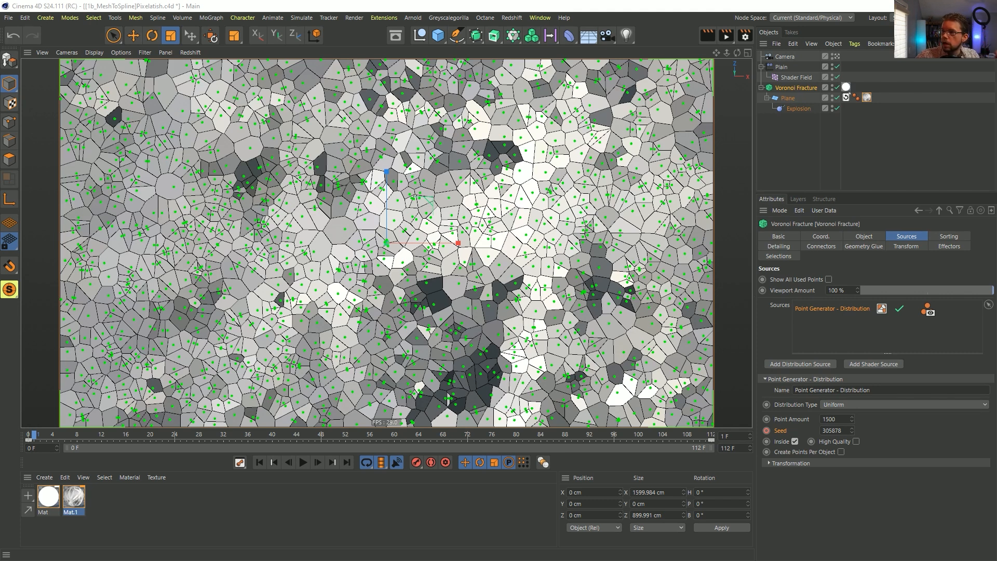
drag(602, 88, 453, 105)
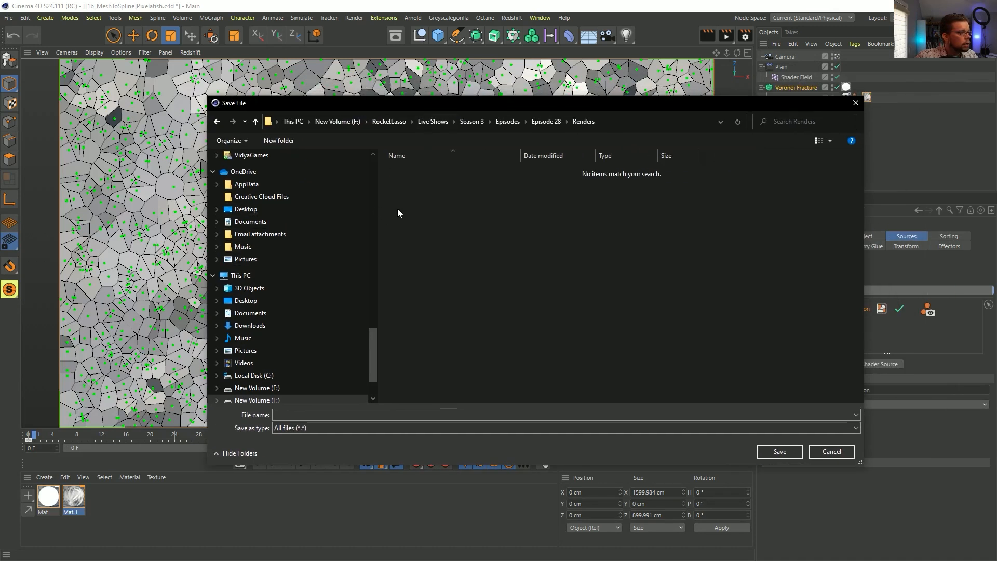
click(547, 122)
double_click(431, 199)
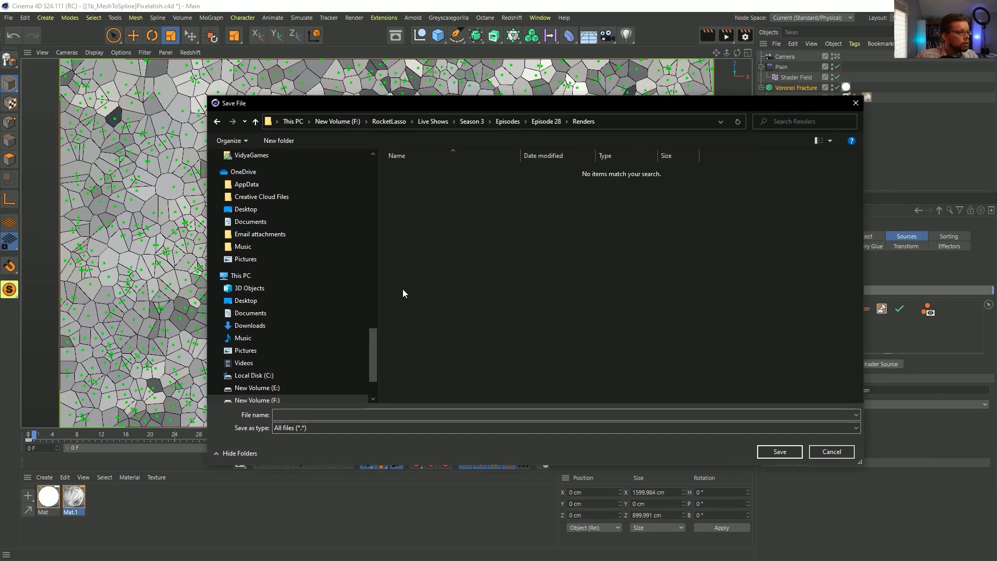
click(279, 141)
text([1])
key(BackSpace)
text(a]MousePixels)
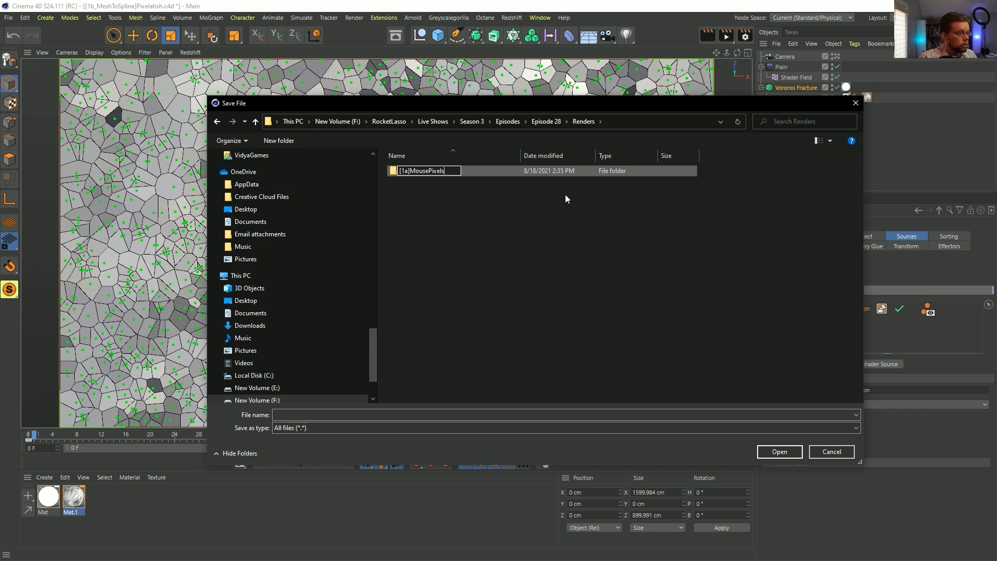
key(Return)
double_click(441, 172)
Step: Name the render output file [1a]MousePixels, save the path, deselect all objects and render a preview of the view
click(321, 414)
text([1a])
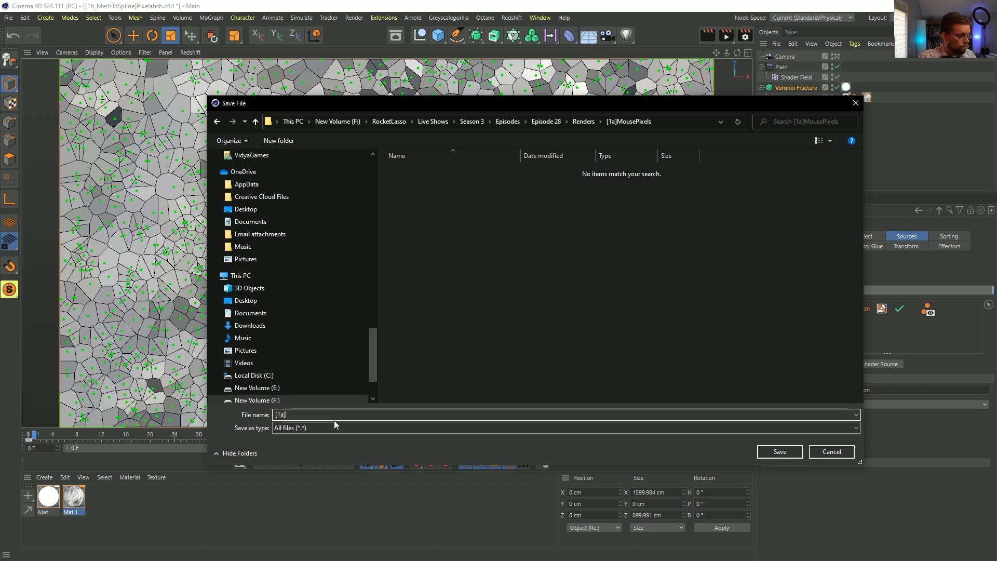
text(MousePixels)
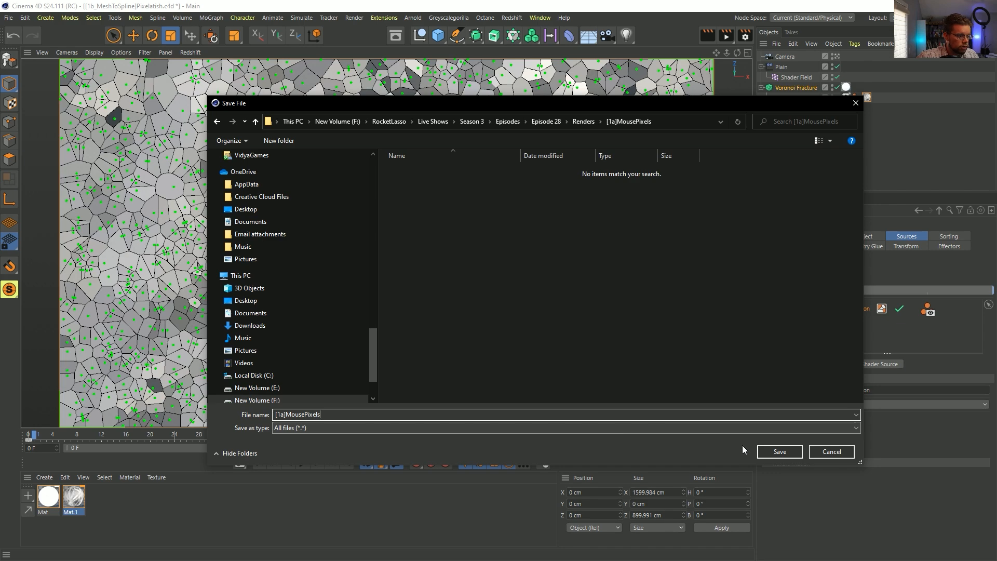
click(779, 451)
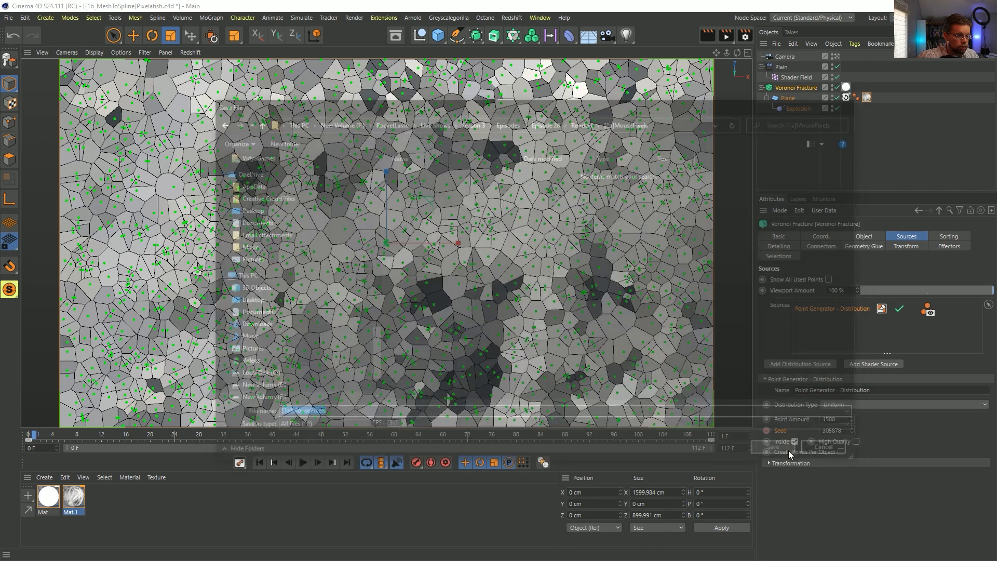
click(774, 130)
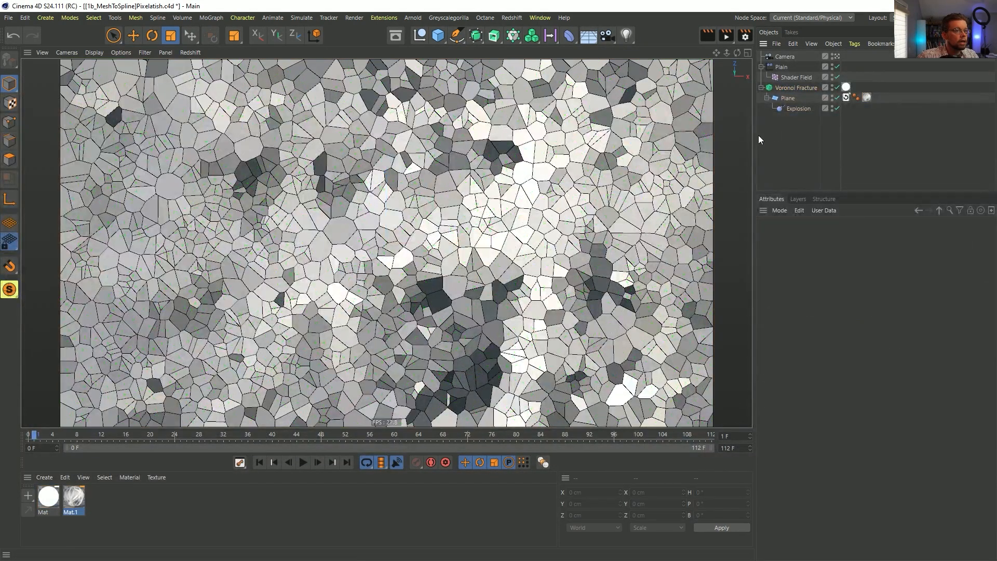
key(ctrl+r)
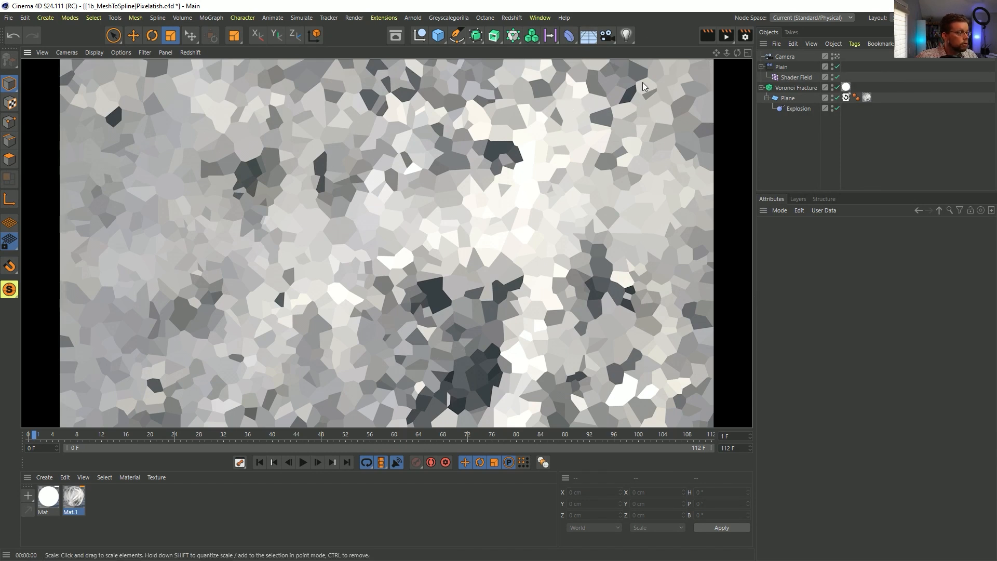
Step: Set the Voronoi Fracture's Offset Fragments to 1 cm and render a preview of the gaps between cells
click(803, 87)
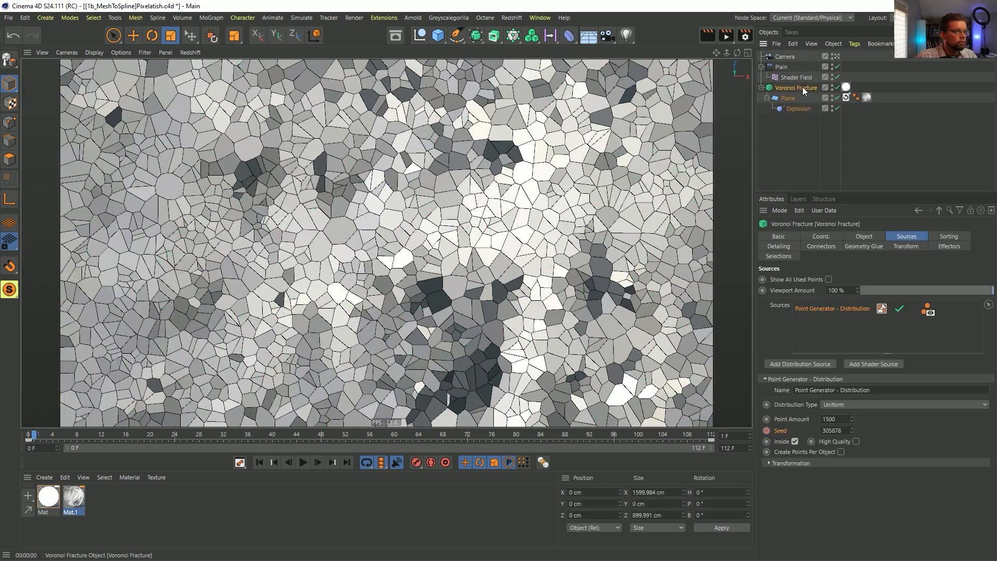
click(865, 237)
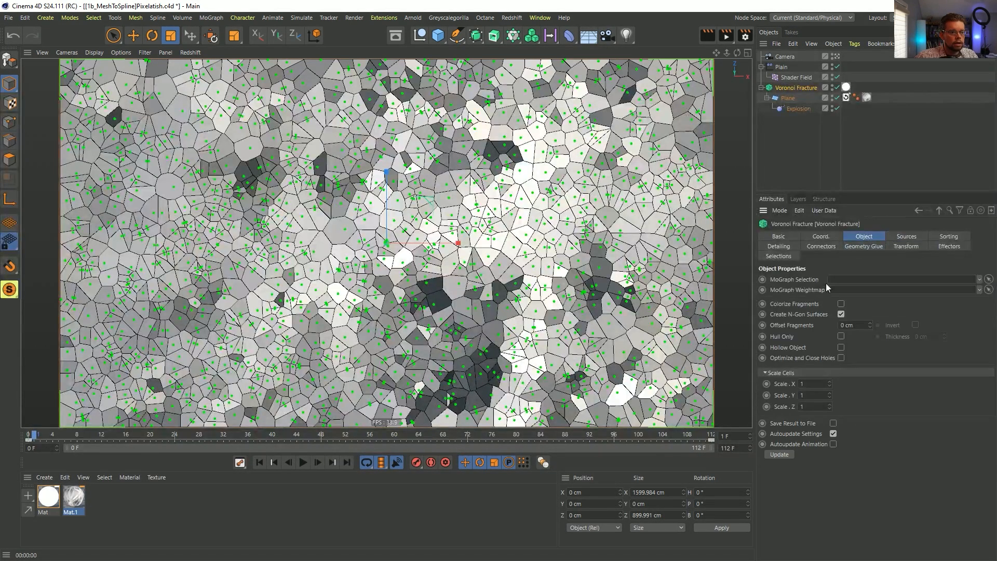
click(868, 326)
key(BackSpace)
text(1)
key(Return)
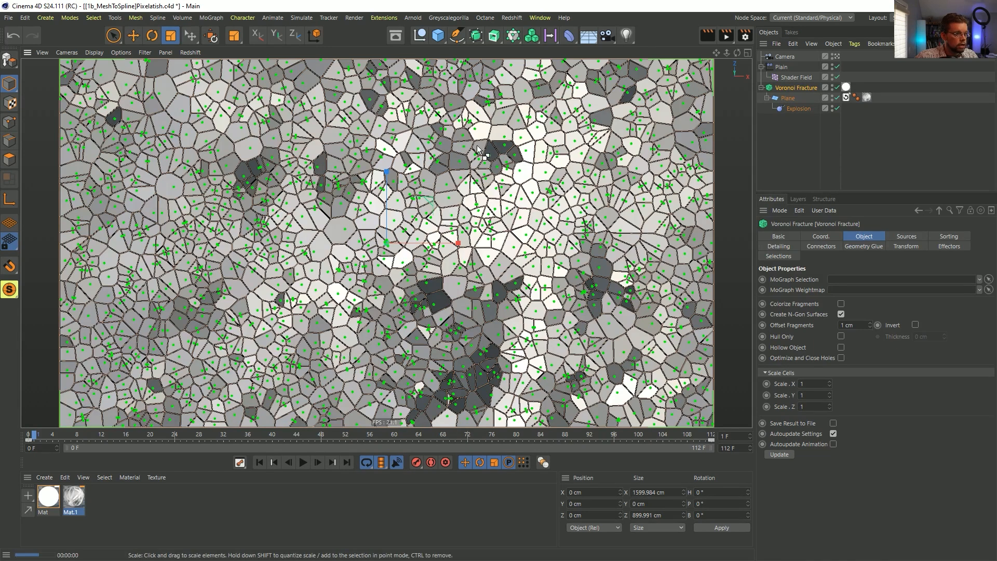
key(ctrl+r)
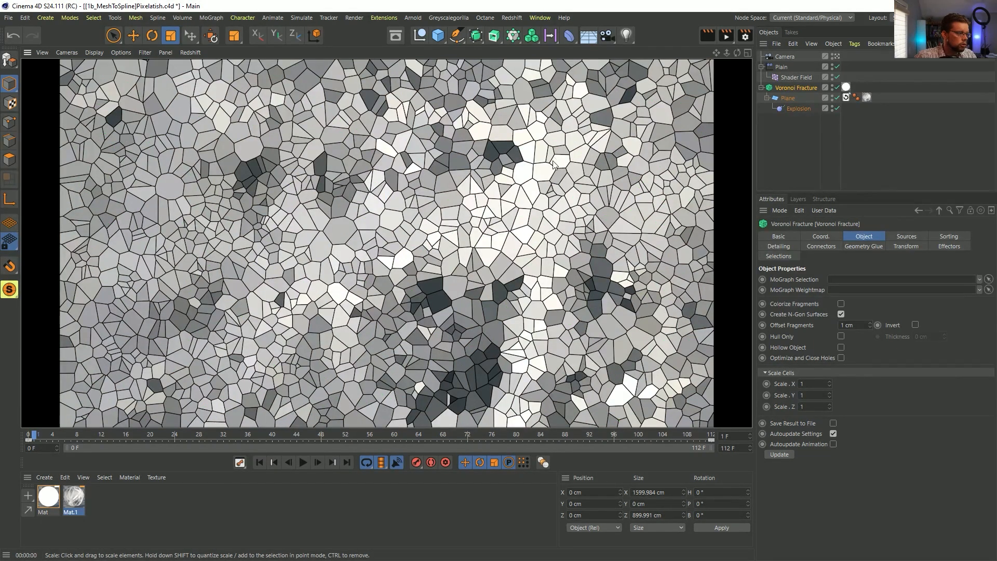
Step: Move the camera slightly closer so the mosaic plane fills the whole frame
middle_click(624, 169)
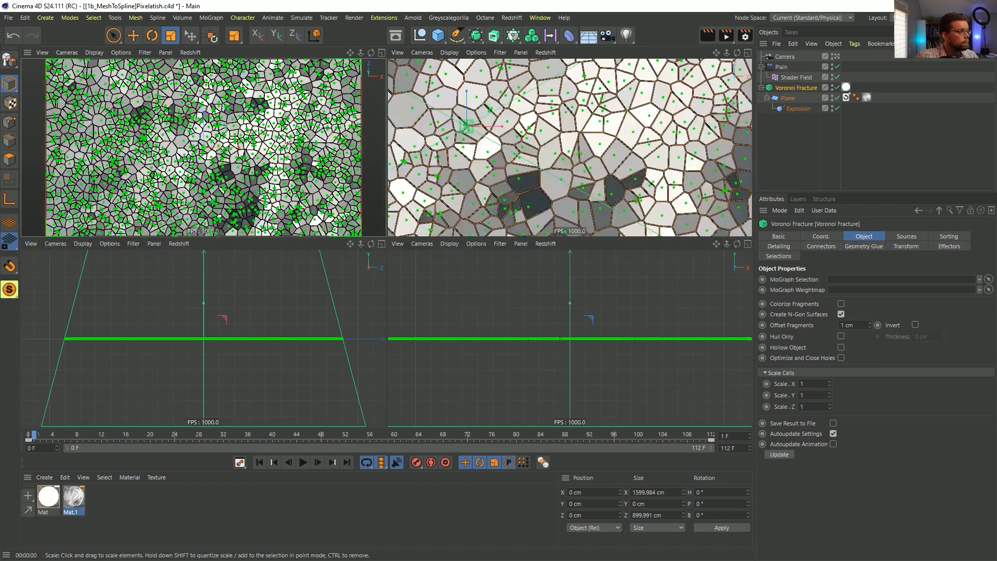
middle_click(485, 145)
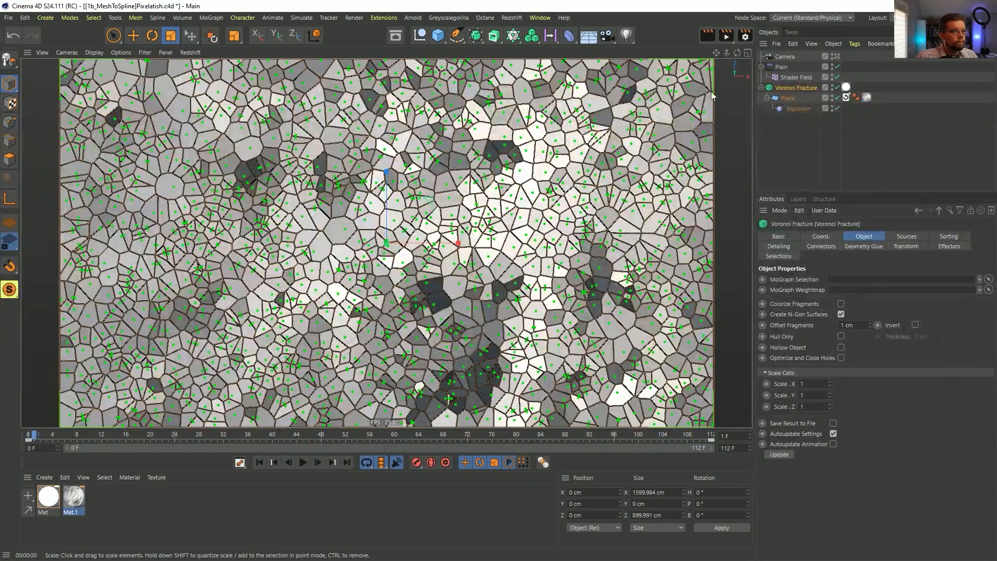
mouse_move(727, 52)
mouse_down()
mouse_move(711, 54)
mouse_move(723, 54)
mouse_up()
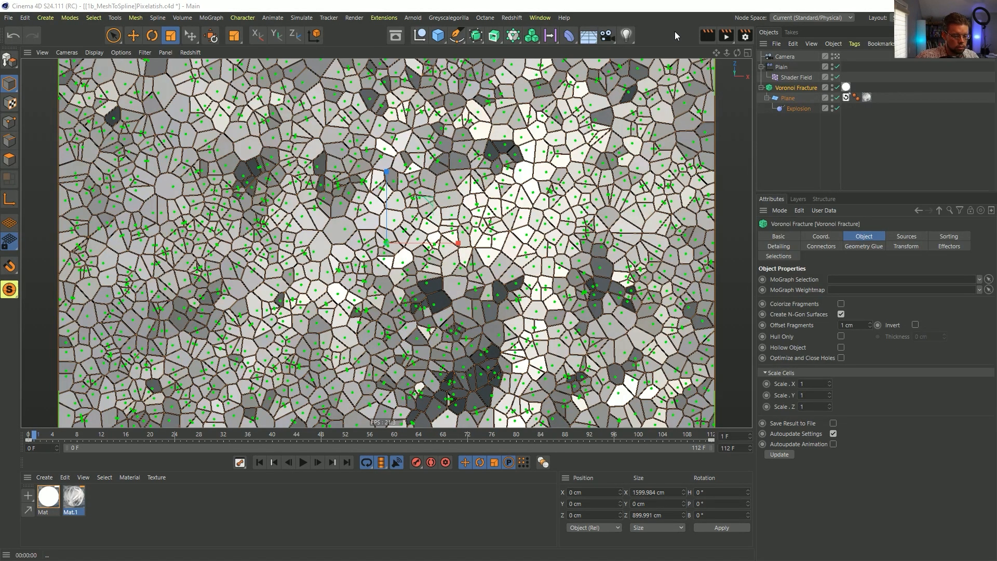
Step: Set the render output's frame range to All Frames
key(ctrl+b)
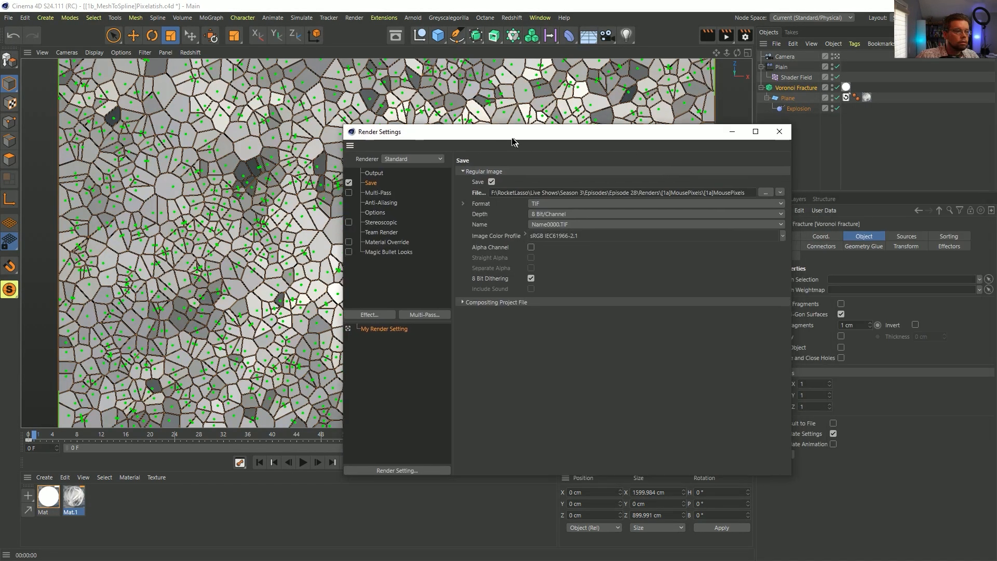
click(355, 162)
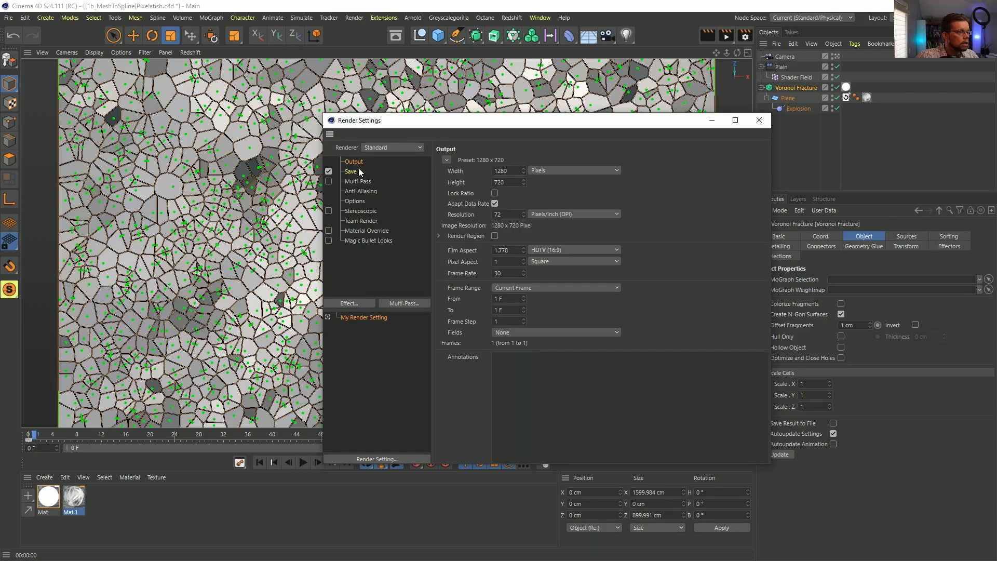
click(500, 289)
click(507, 311)
Step: Set the render output resolution to 1920 × 1080 pixels
double_click(519, 171)
text(190)
key(BackSpace)
key(BackSpace)
text(20)
key(Tab)
text(1080)
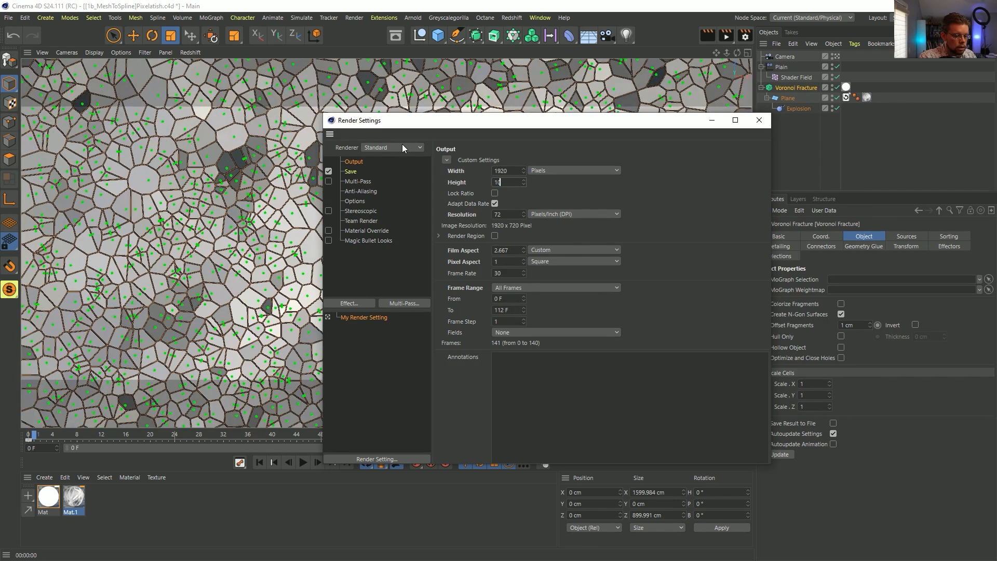
key(Return)
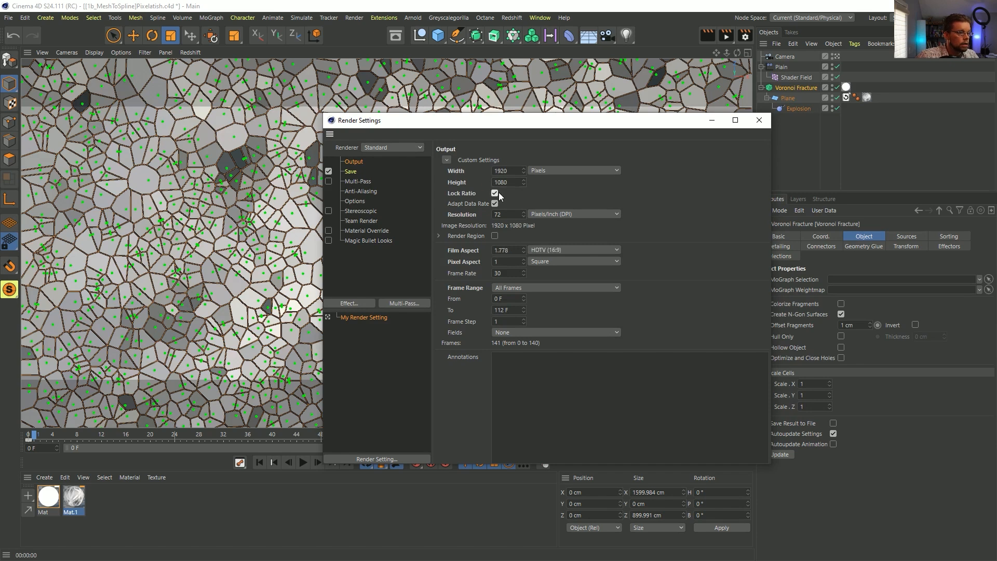
Step: Lock the output aspect ratio and reduce the render width to 960 pixels
click(495, 193)
double_click(515, 170)
text(960)
key(Return)
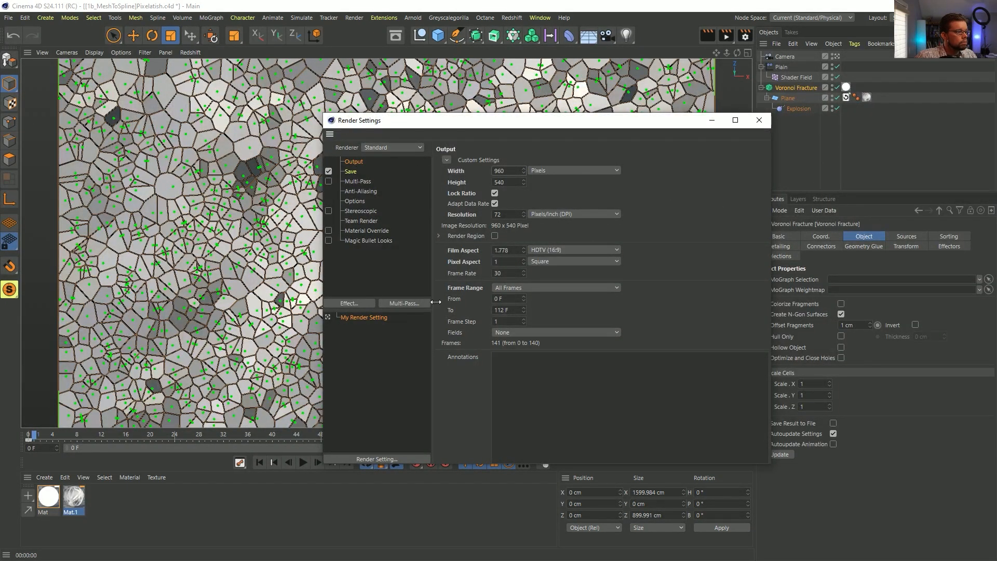
Step: Close the render settings and render the full animation to the Picture Viewer
click(759, 120)
key(shift+r)
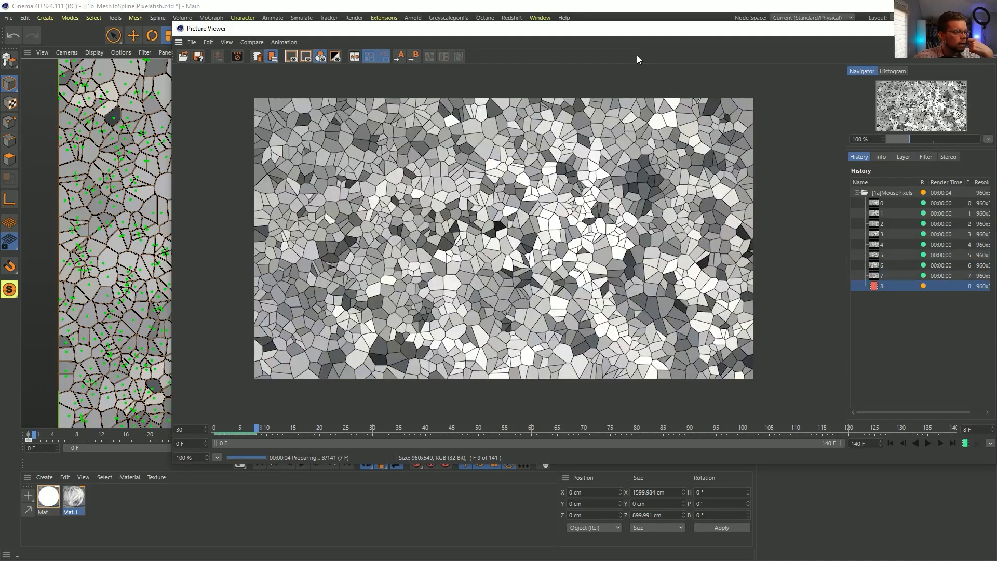
drag(556, 36, 463, 39)
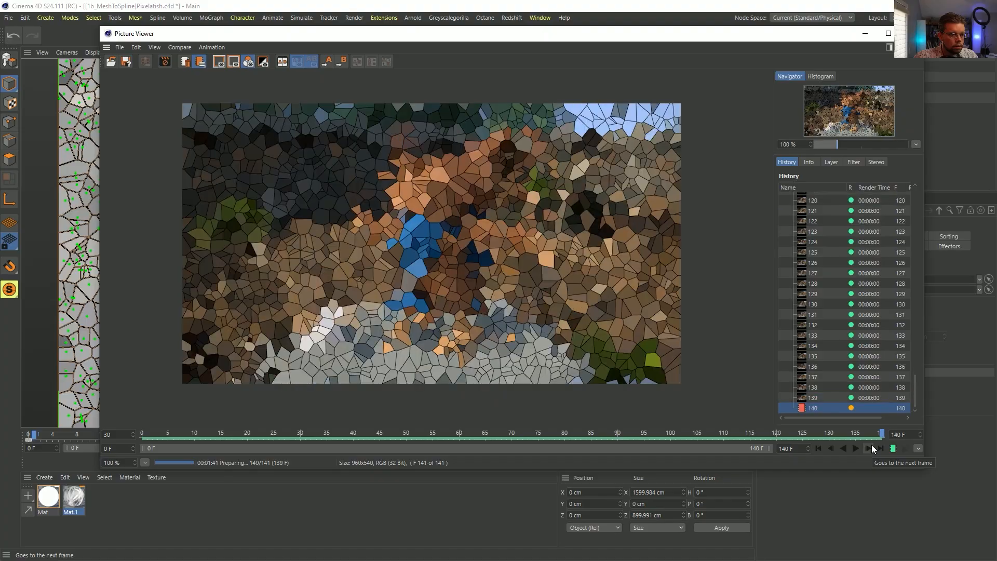
Step: Play back the rendered mosaic animation, scrub through to frame 129 and close the Picture Viewer
click(860, 447)
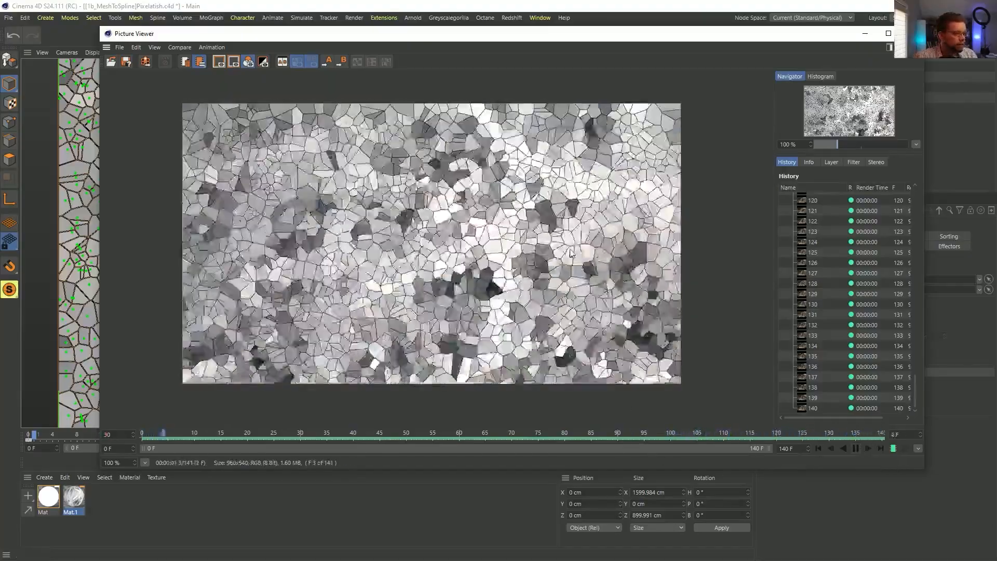
click(856, 448)
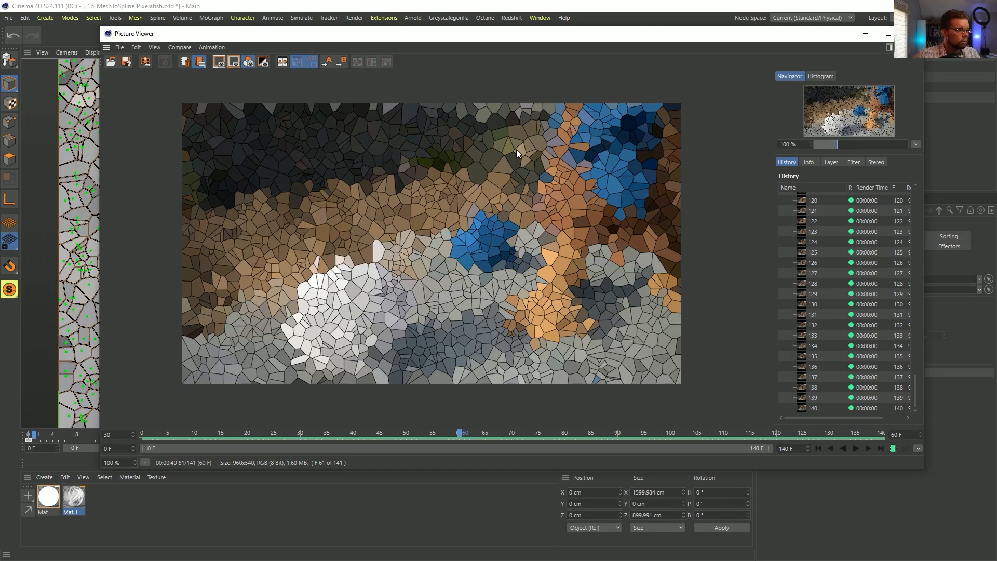
drag(500, 433, 827, 410)
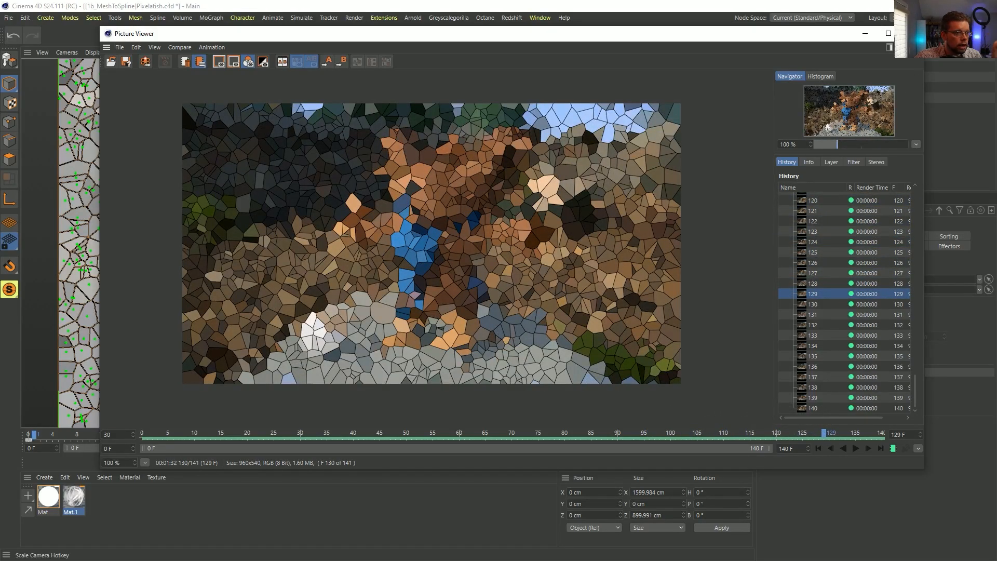
click(911, 34)
Step: Try the Exponential distribution type on the Voronoi Fracture's point generator
click(908, 236)
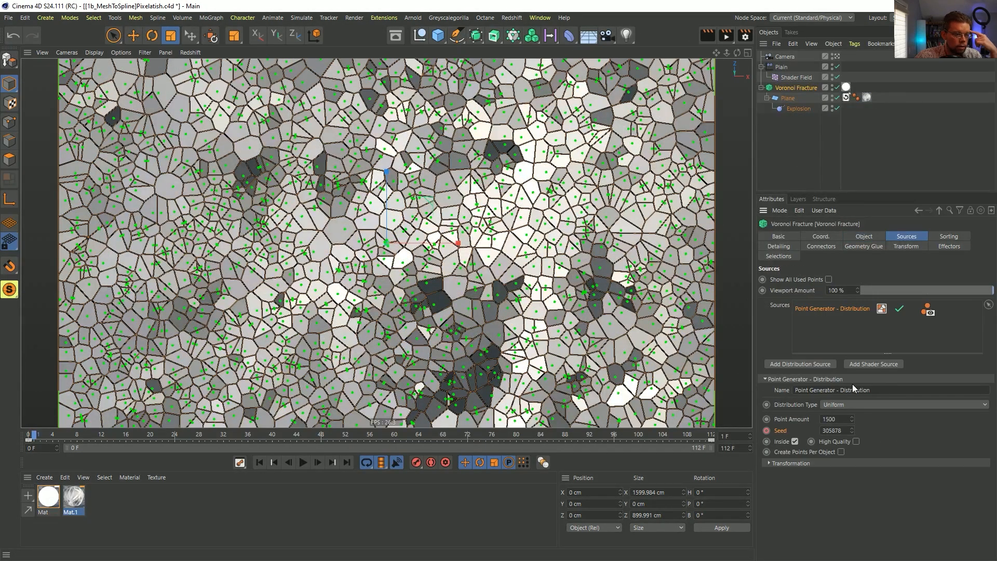
click(846, 404)
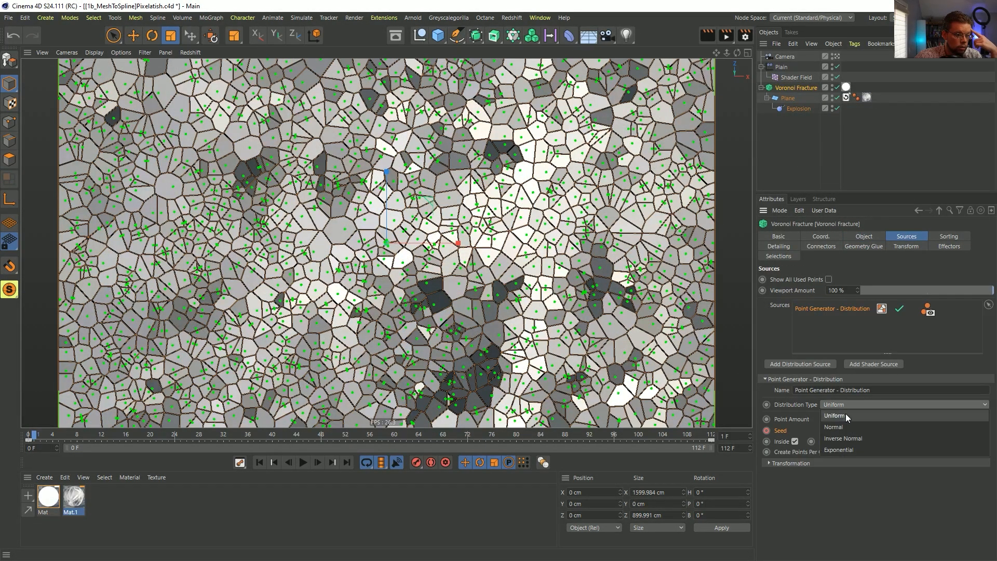
click(861, 449)
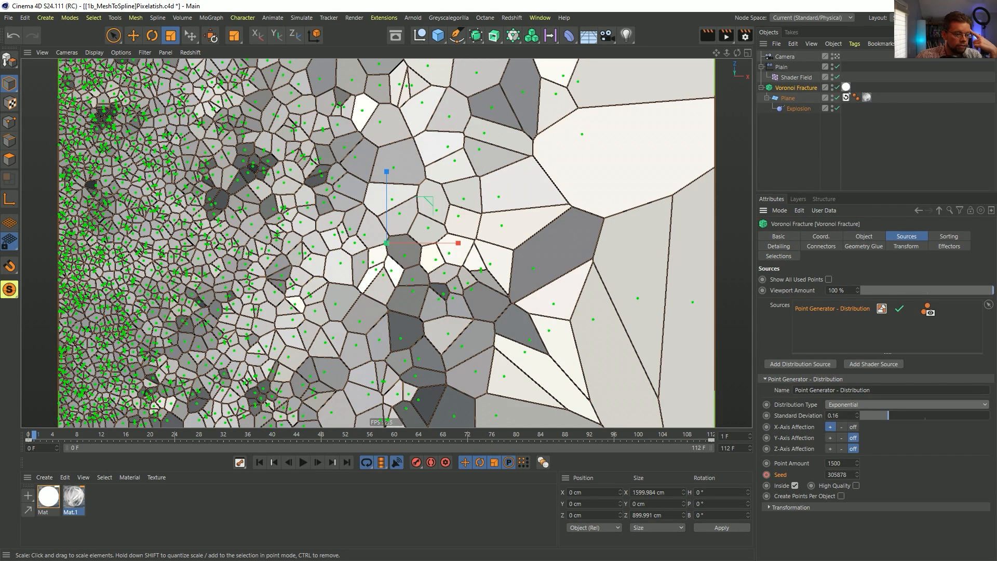
Step: Set the point generator's distribution to Normal with a standard deviation of 0.22 and a point amount of 2222
click(849, 405)
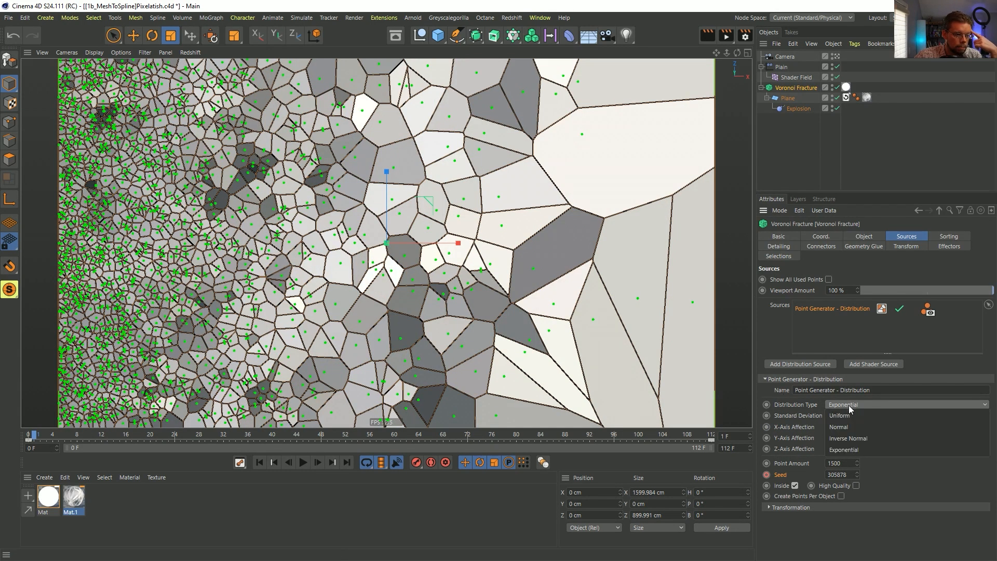
click(860, 428)
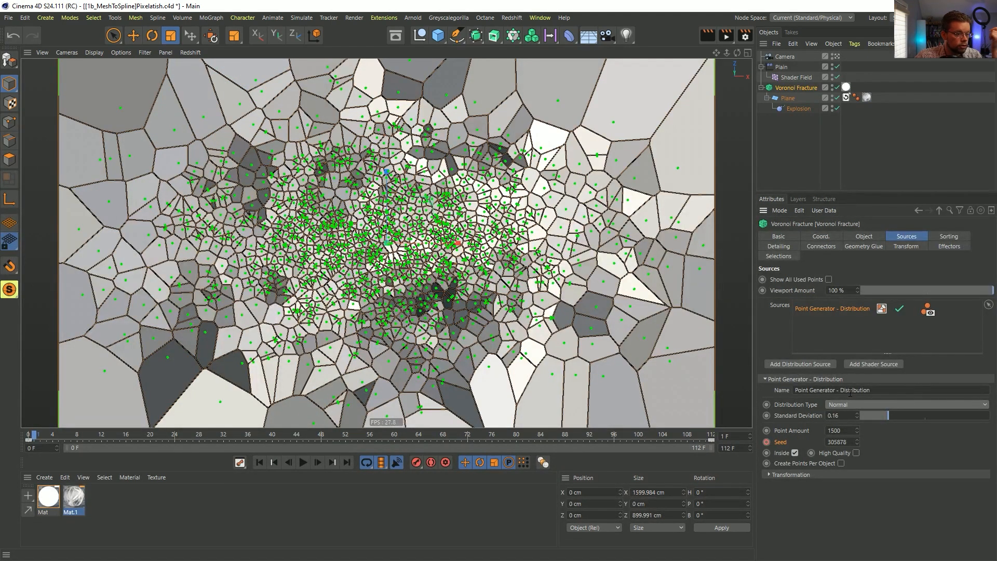
drag(888, 415, 900, 417)
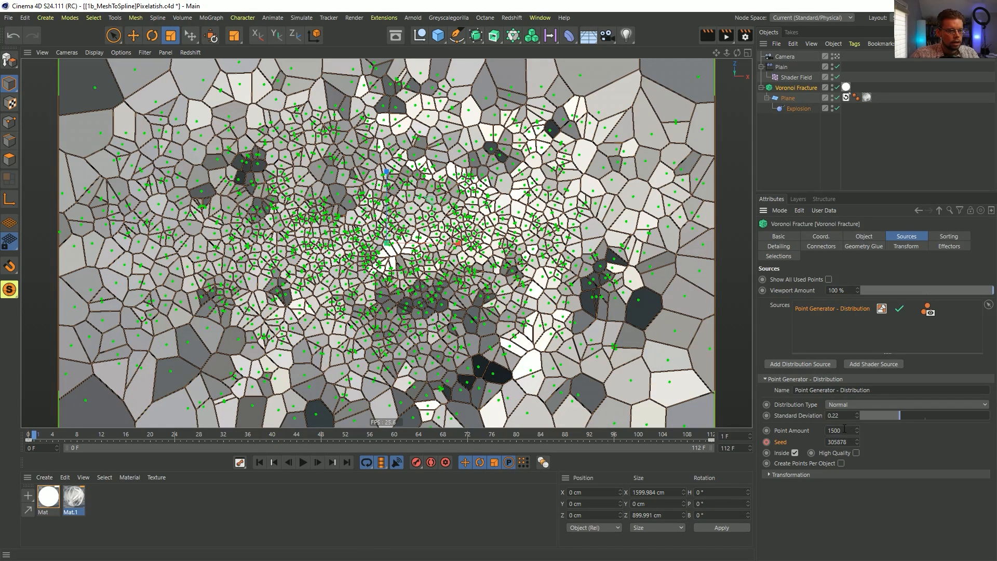
text(2222)
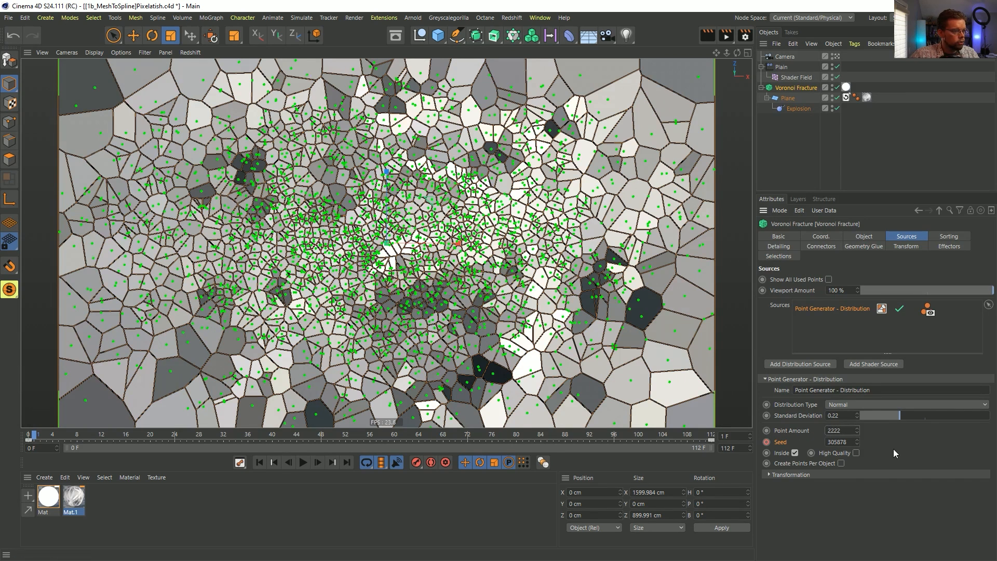
key(Return)
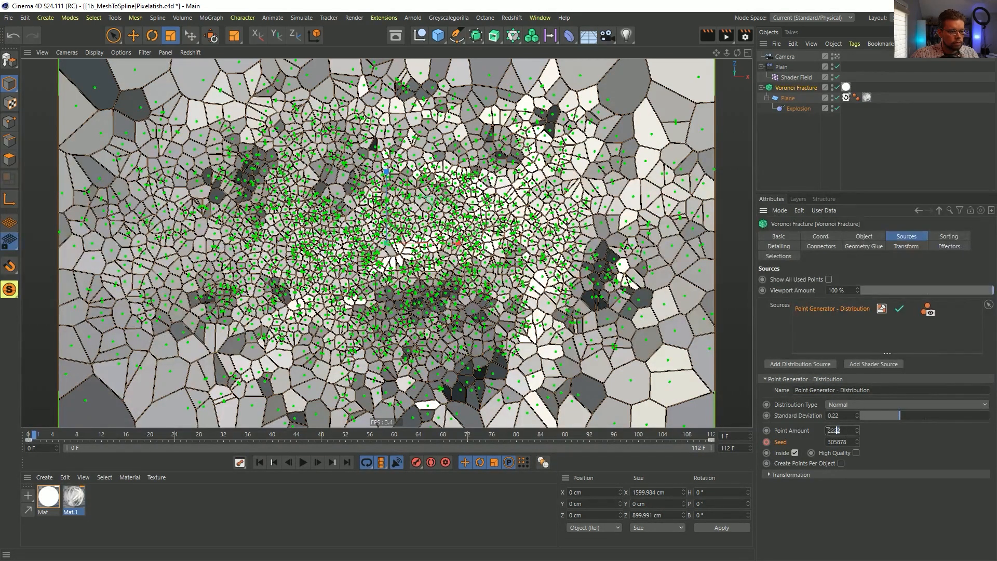
Step: Set the point generator's point amount to 4444 and the Voronoi Fracture's fragment offset to 0.5 cm
text(4444)
key(Return)
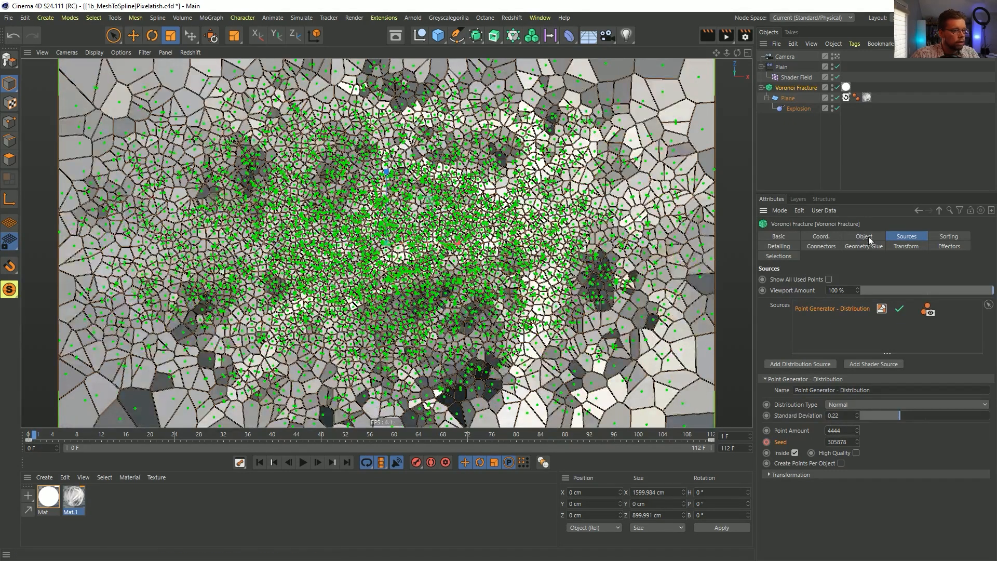
click(864, 237)
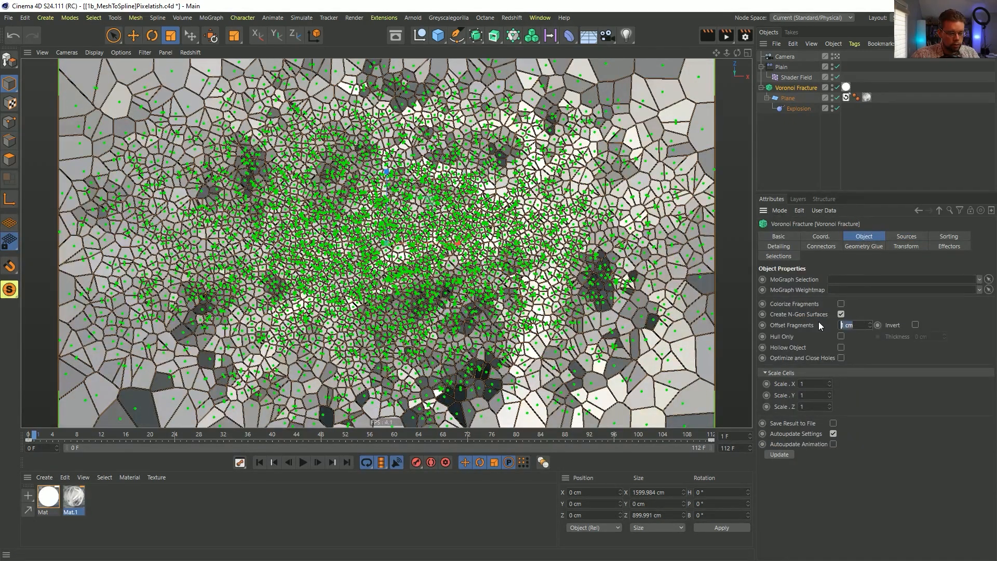
text(0.5)
key(Return)
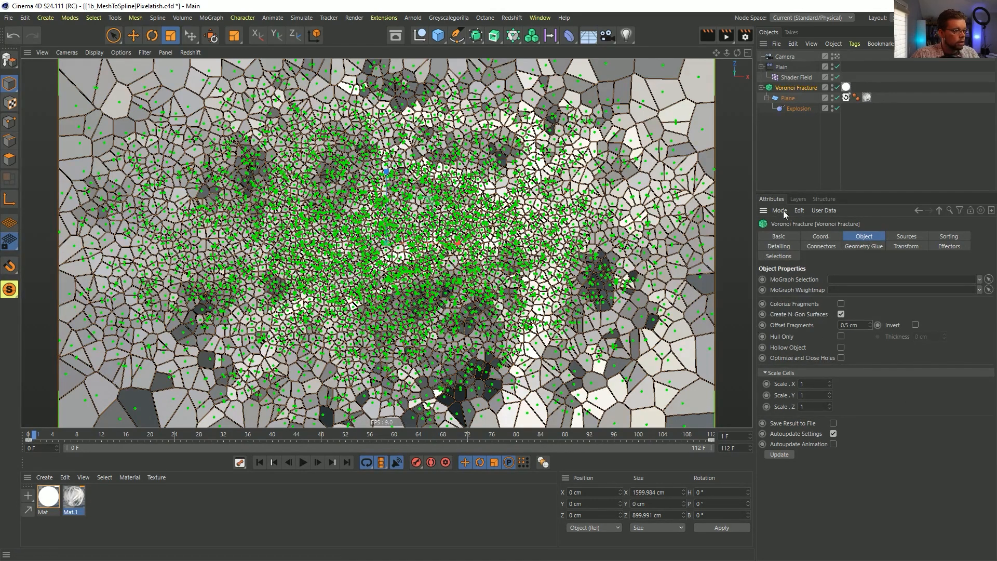
click(809, 142)
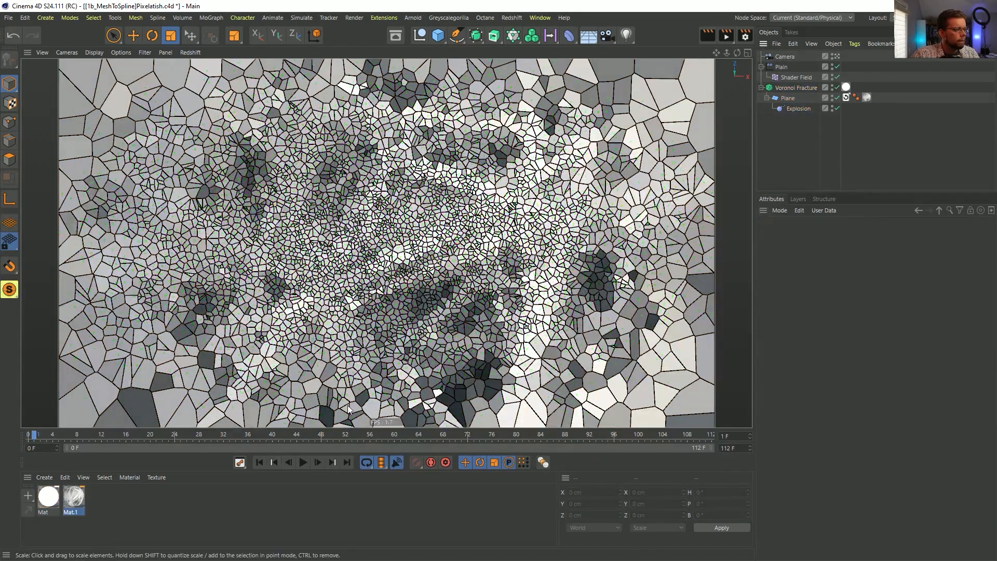
Step: Set the render's start frame to 68, render the animation to the Picture Viewer and move the viewer out of the way
key(ctrl+b)
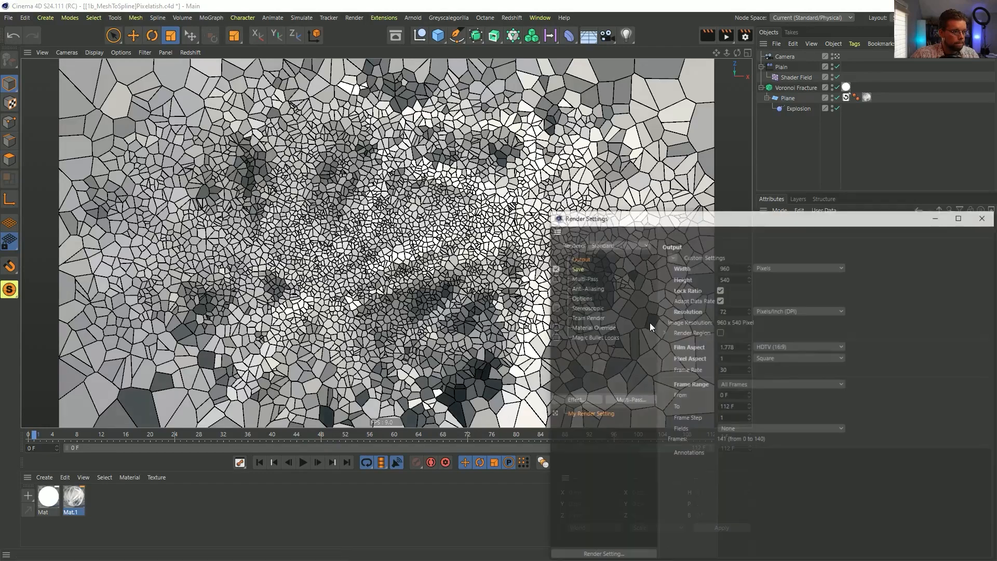
text(55)
key(Return)
click(984, 218)
click(731, 32)
click(525, 324)
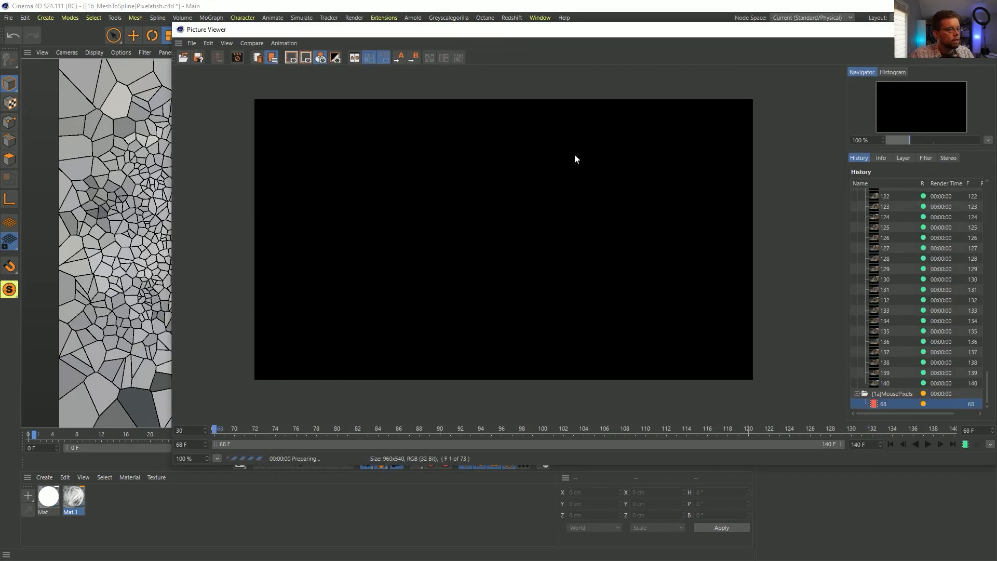
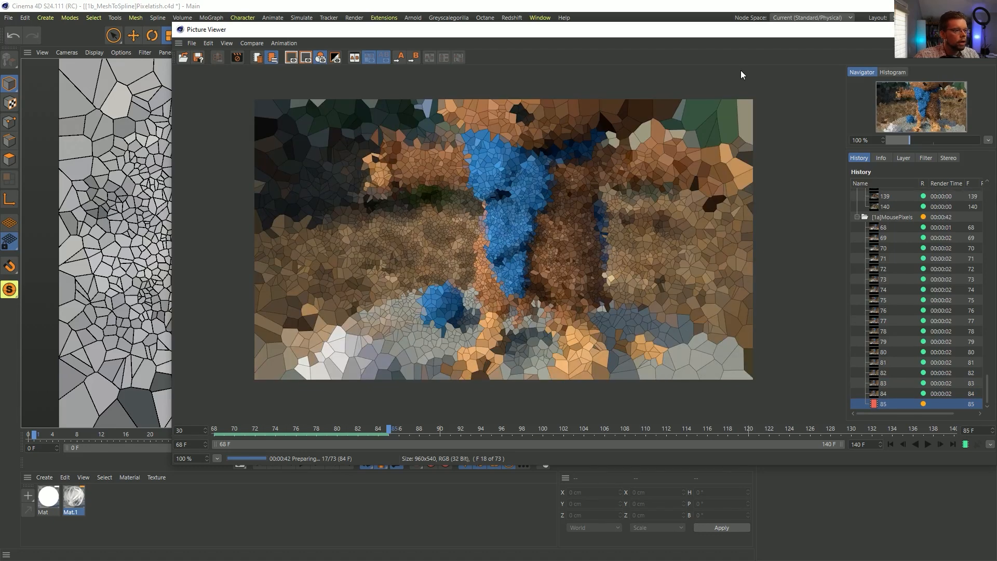
drag(521, 34, 996, 195)
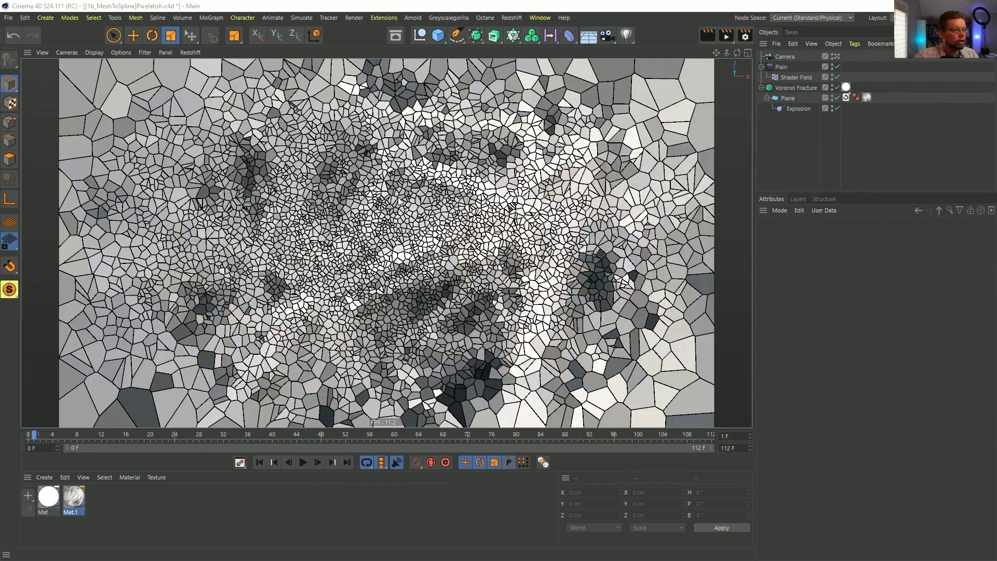
Step: Open the Voronoi Fracture's sources and save the scene as a new version named [1c]PixelMouse.c4d
click(792, 89)
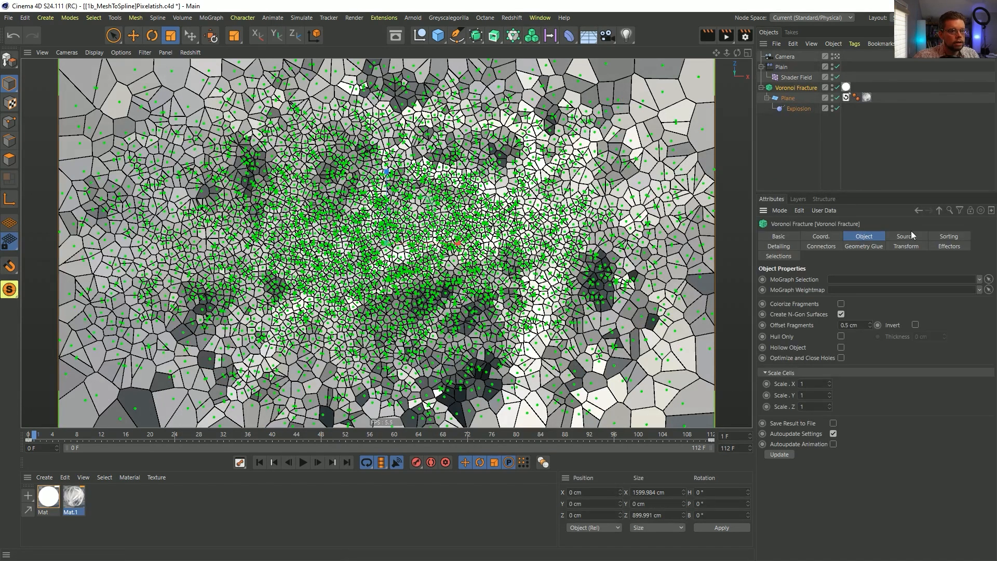
click(906, 237)
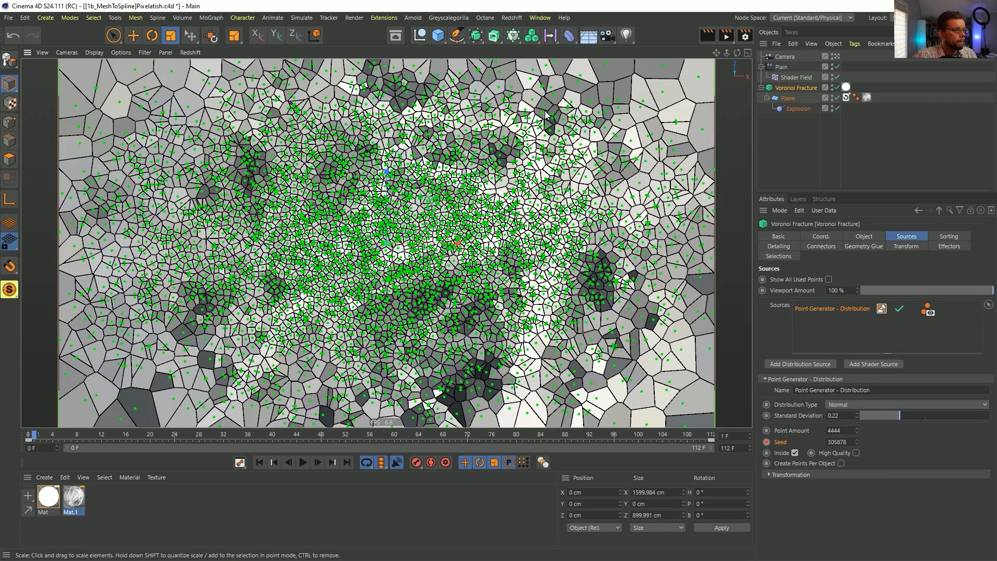
key(ctrl+shift+s)
text(s)
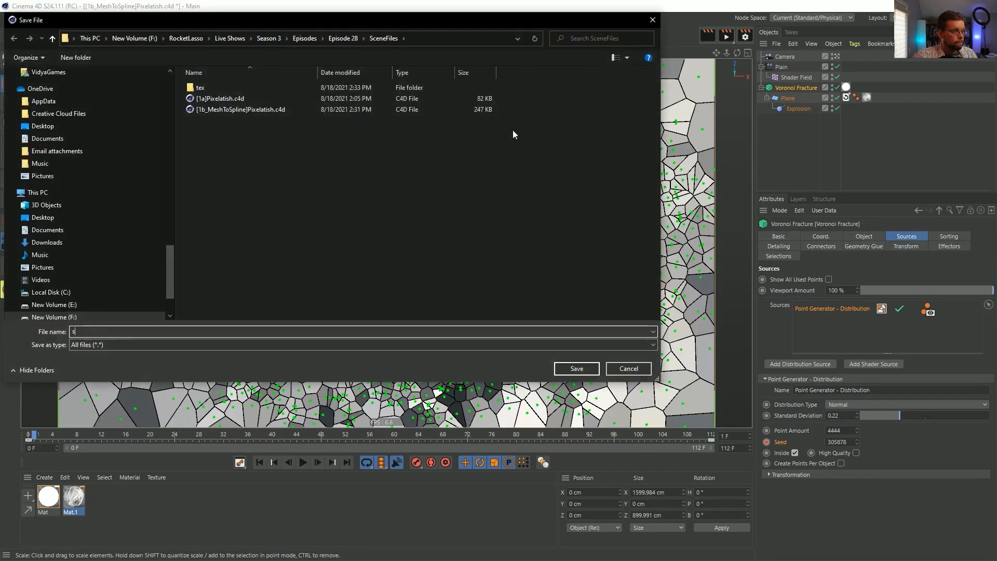
click(235, 109)
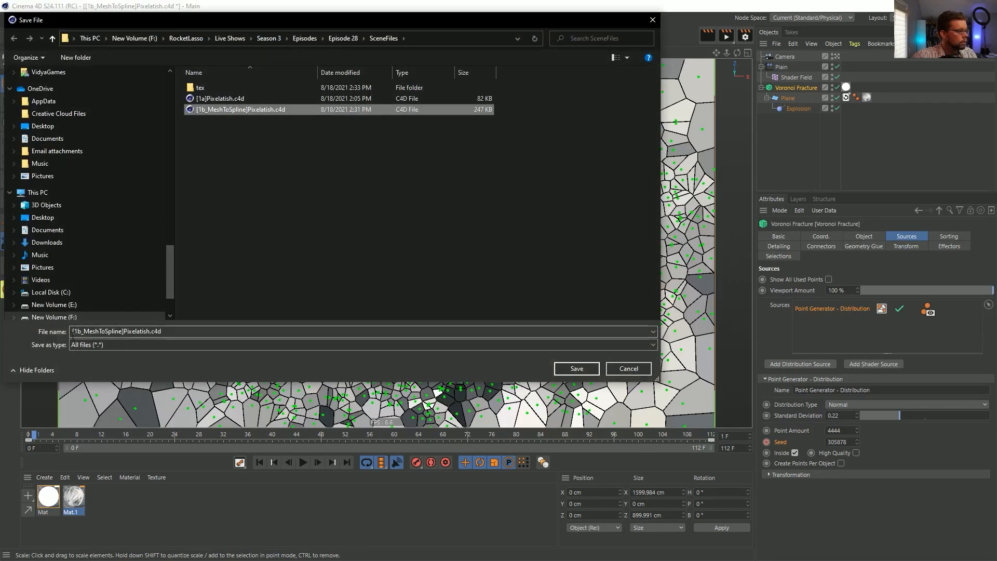
click(78, 331)
drag(98, 336, 120, 334)
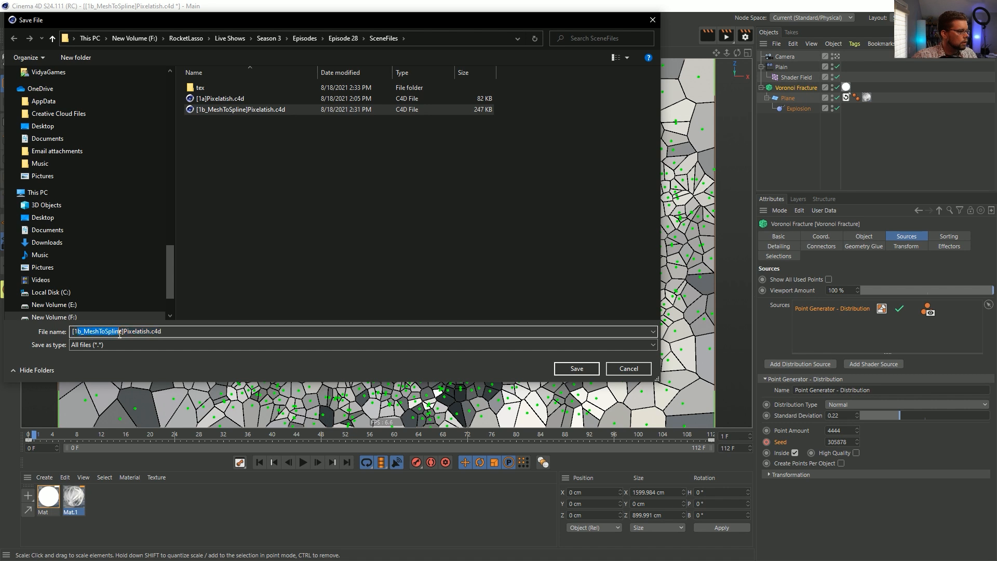
text(1c_)
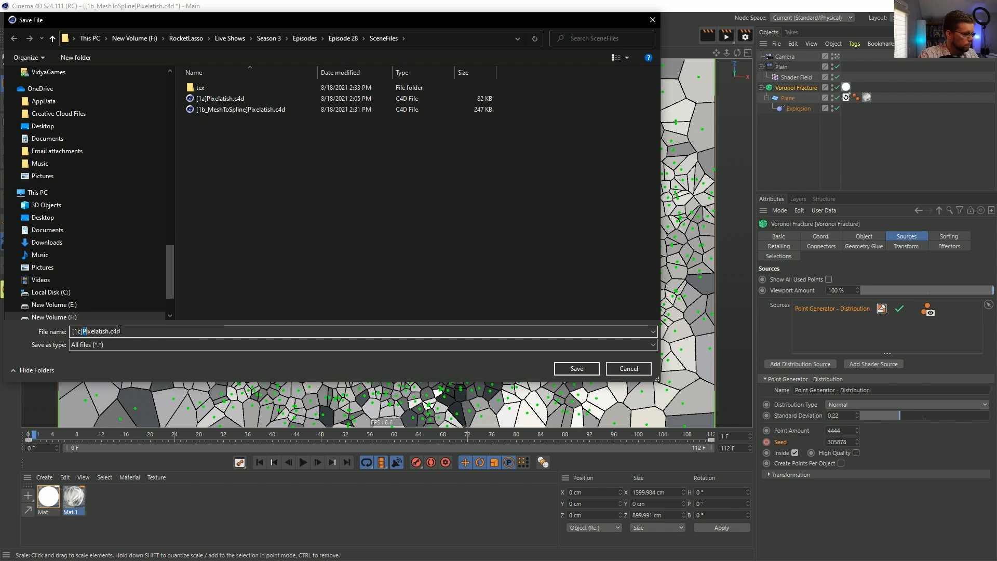
text(Pi)
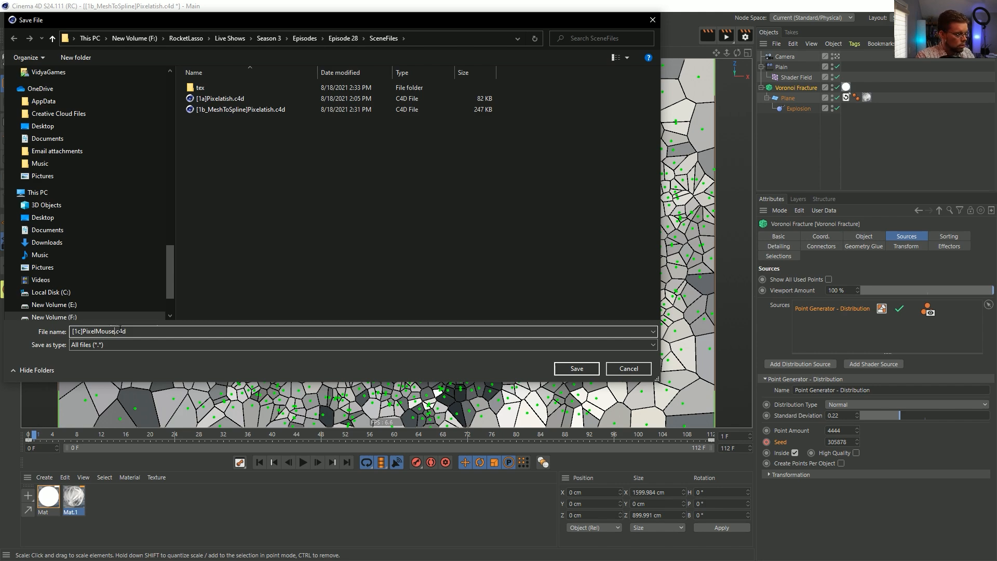
key(Return)
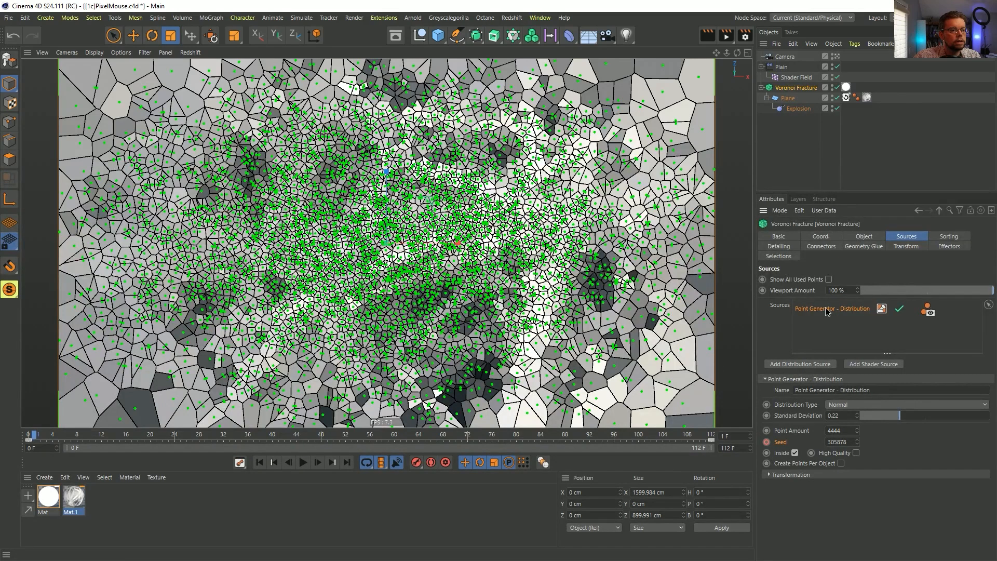
Step: Remove the distribution point generator from the Voronoi Fracture and add a Matrix object to the scene
key(Delete)
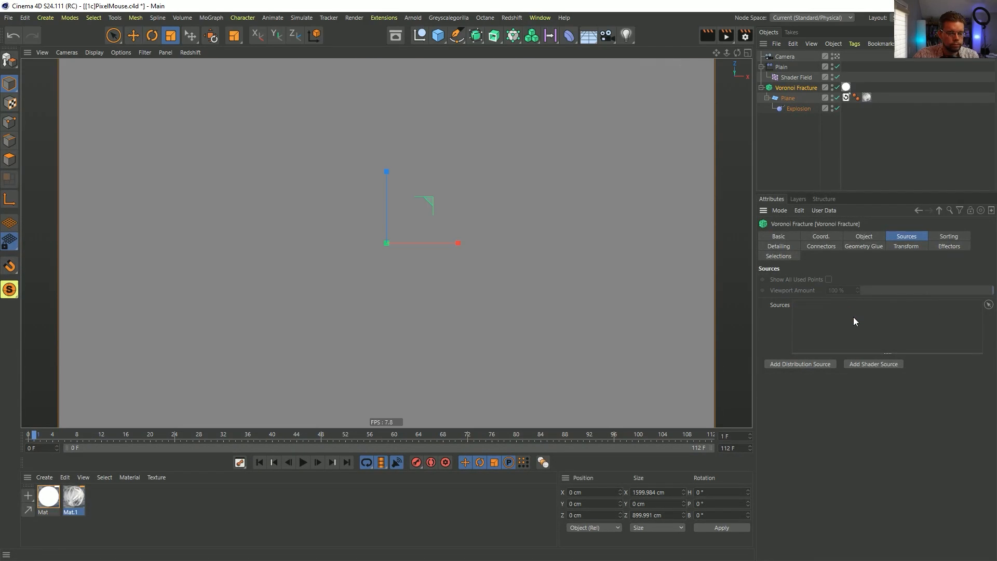
click(502, 36)
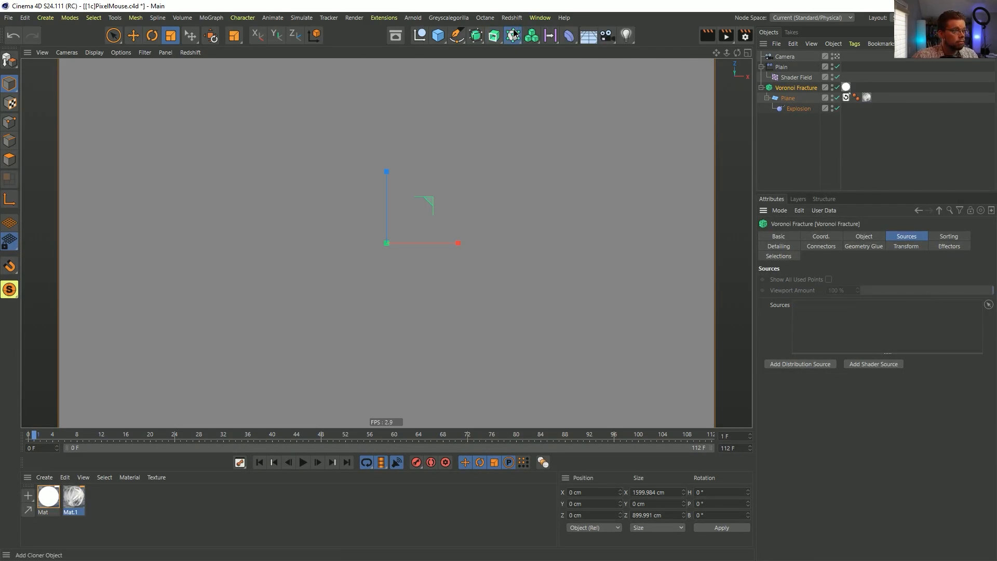
click(513, 36)
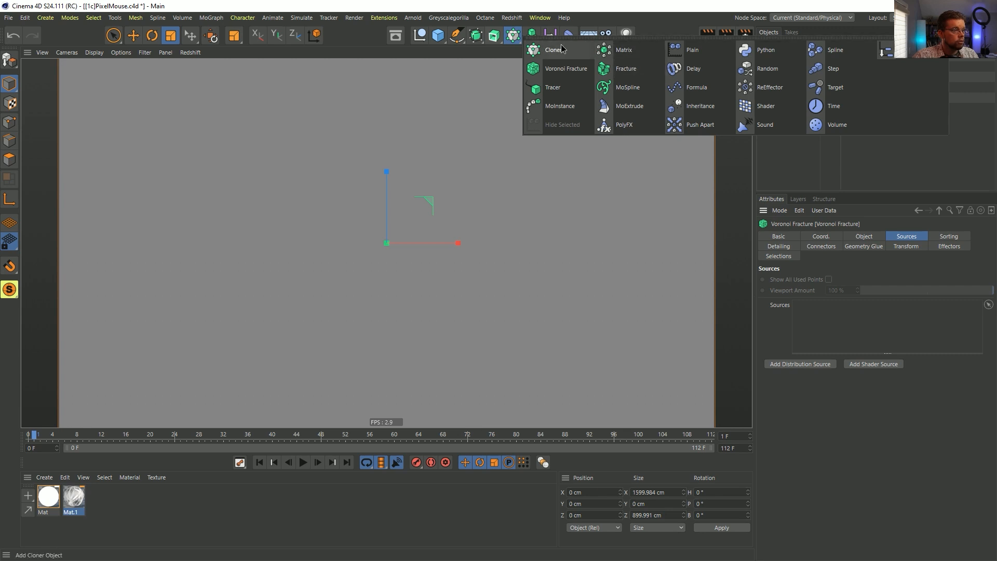
click(640, 51)
Step: Add a Helix spline with zero start and end radii, 0° start and end angles, subdivision 3 and no intermediate points
alt+right_drag(446, 226, 338, 227)
alt+middle_drag(437, 231, 344, 266)
alt+right_drag(352, 266, 383, 264)
click(455, 37)
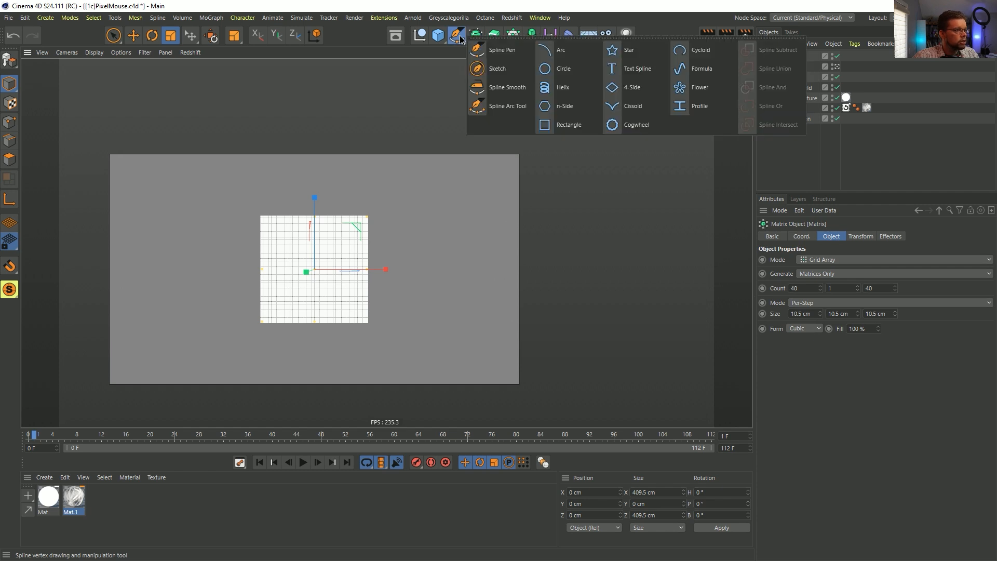
click(560, 89)
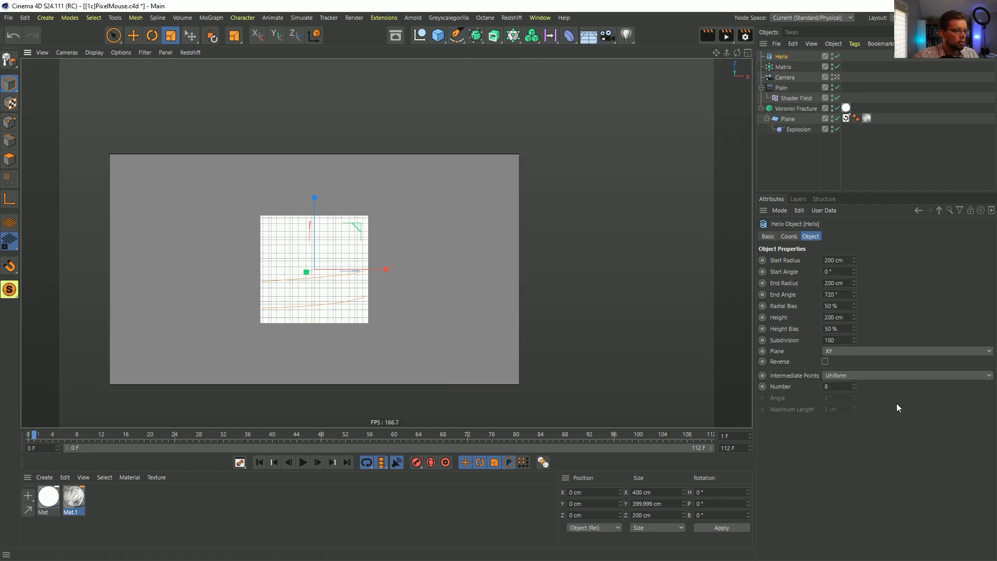
drag(847, 261, 808, 294)
text(000)
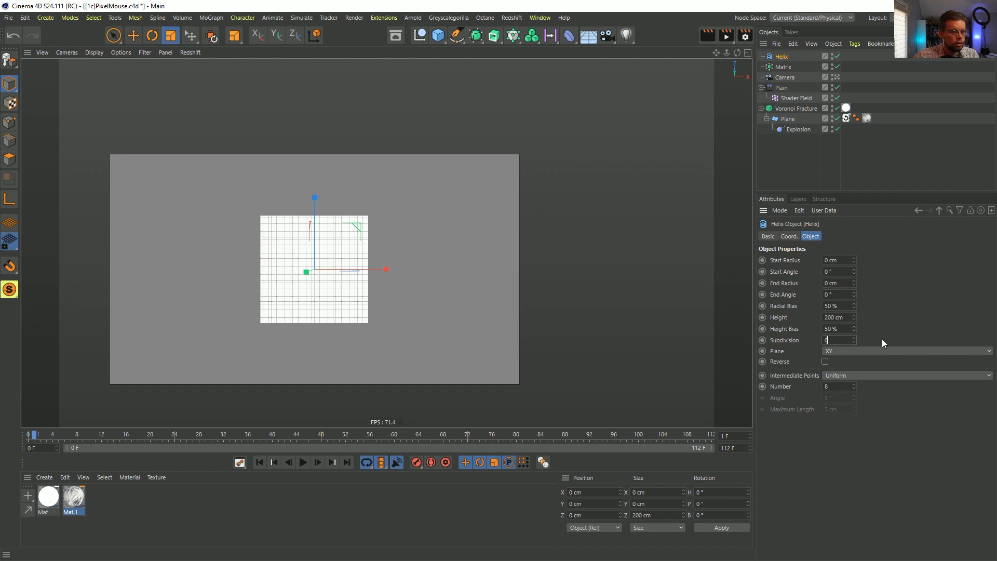
text(3)
click(854, 375)
click(854, 351)
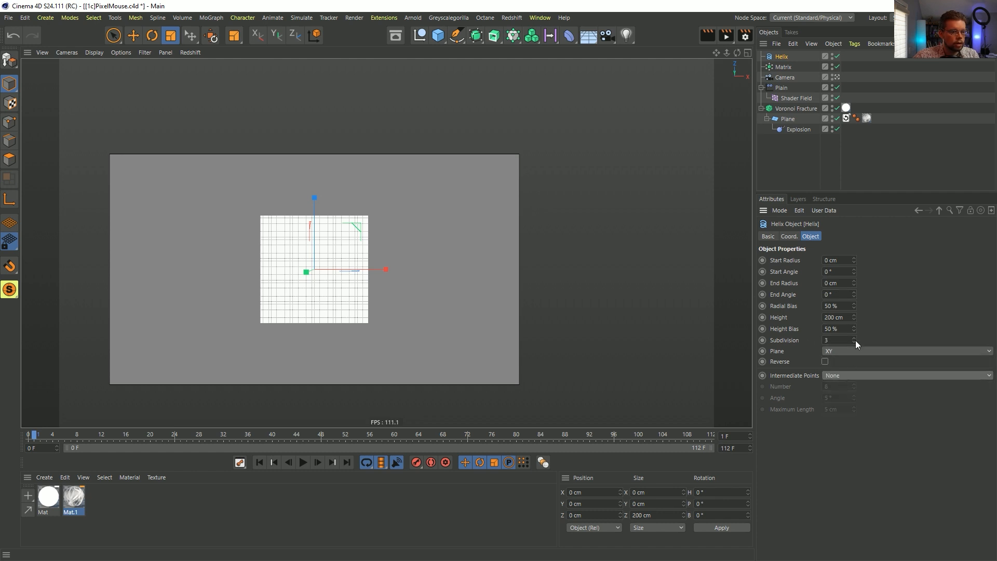
Step: Stretch the straightened helix along Z to about 2050 cm and centre it over the plane
drag(376, 232, 637, 270)
key(e)
drag(319, 202, 329, 59)
key(t)
drag(325, 221, 620, 163)
alt+right_drag(360, 254, 271, 263)
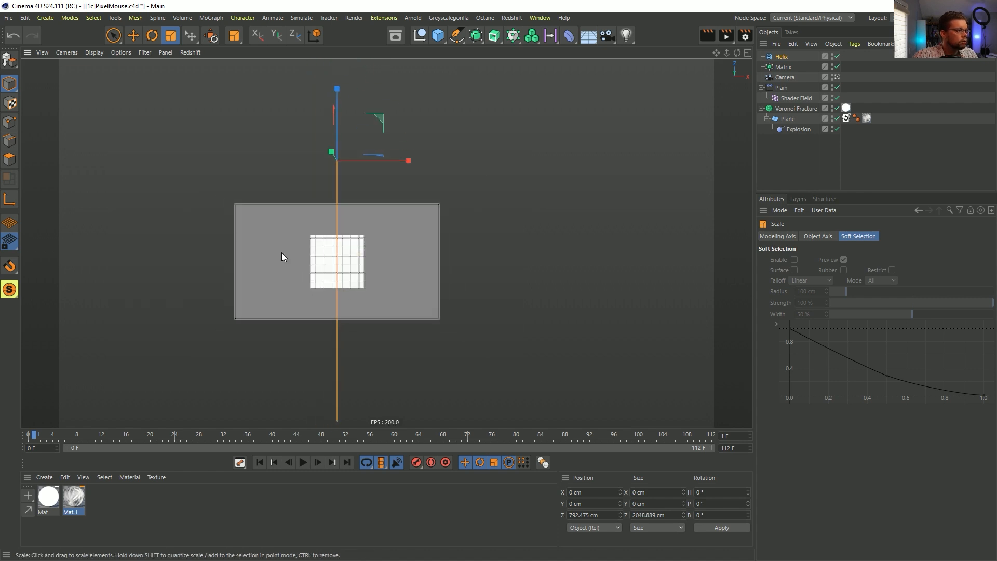
key(e)
drag(340, 120, 357, 92)
Step: Switch the Matrix to Object mode, distribute it along the Helix and set its count to 1011
click(784, 67)
click(831, 260)
click(818, 270)
drag(782, 56, 850, 294)
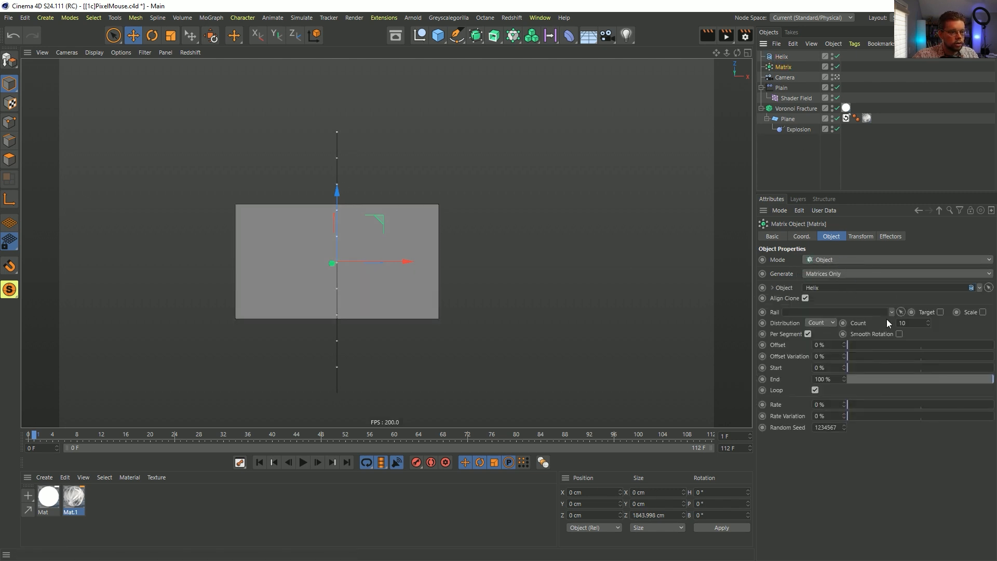
text(1)
key(Return)
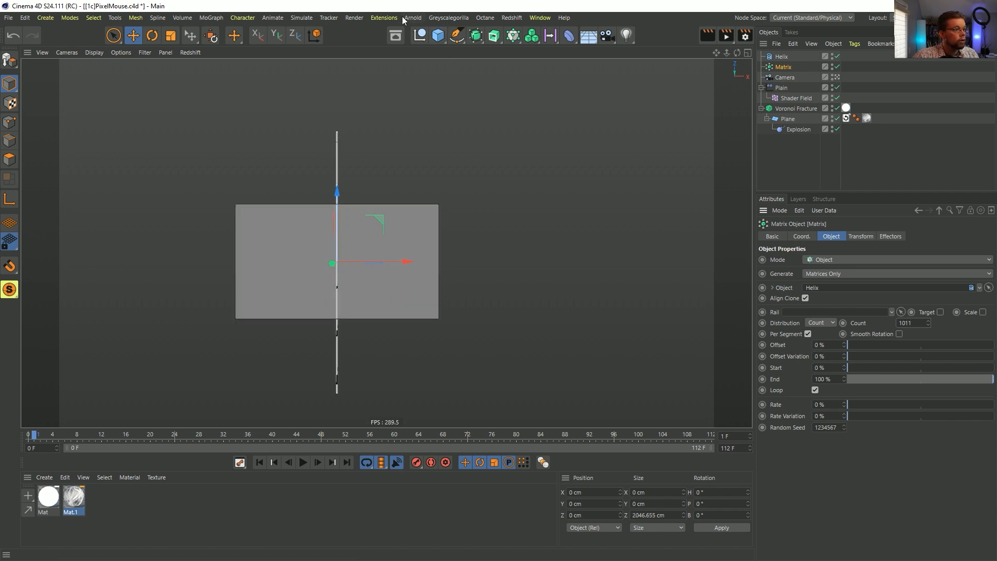
Step: Add a Random effector to the Matrix
click(386, 18)
mouse_move(410, 20)
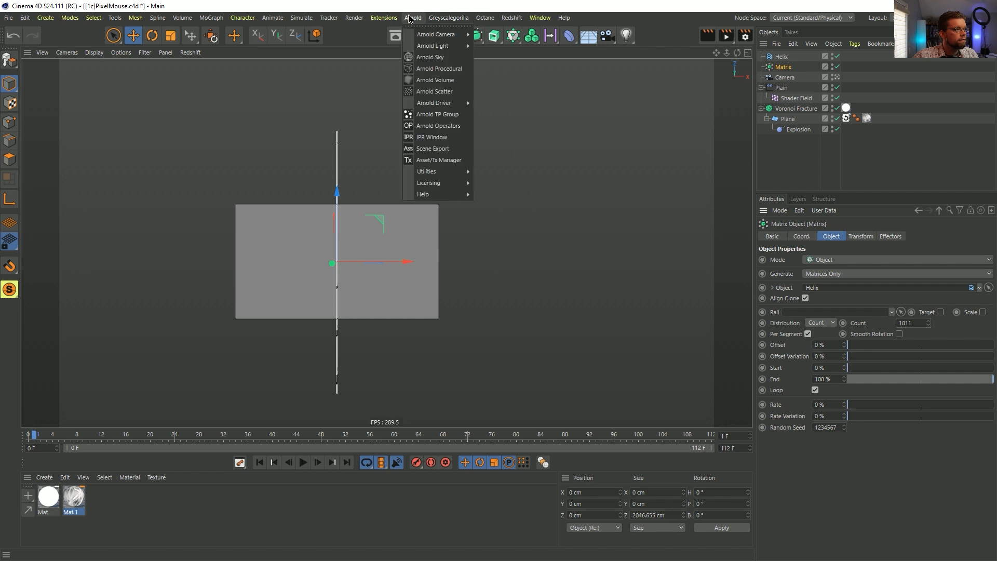
click(513, 35)
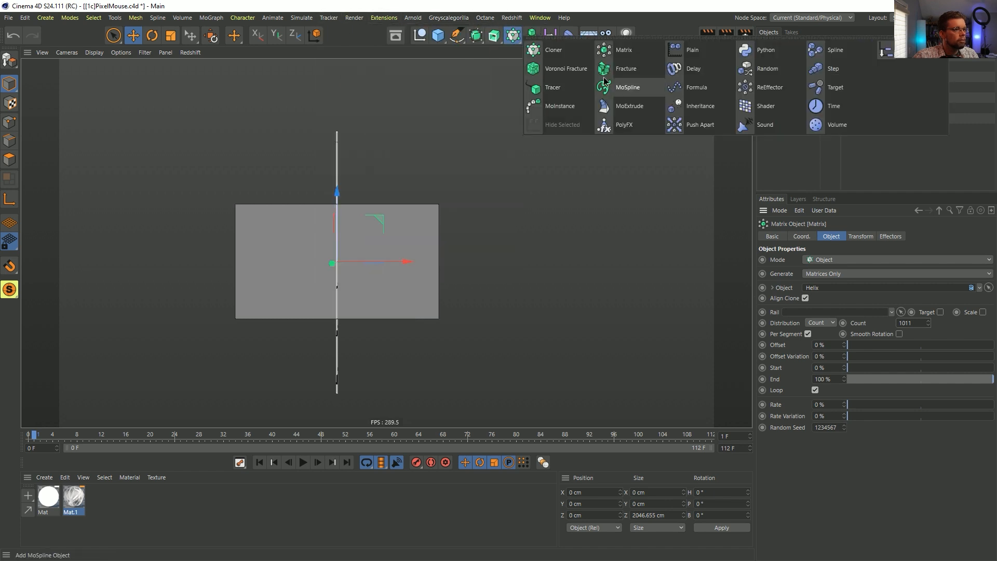
click(766, 68)
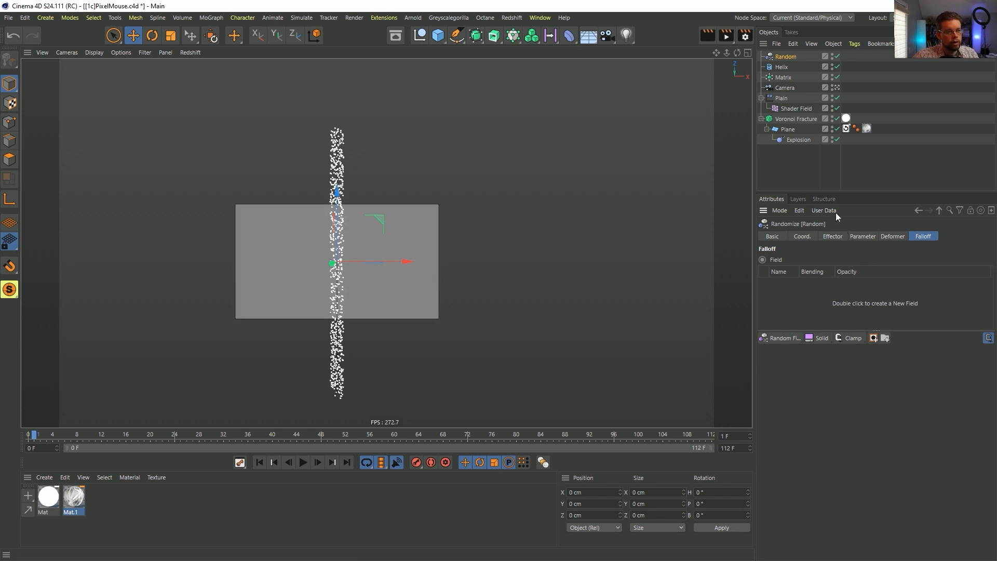
Step: Limit the Random effector's position offset to the X axis, with P.X at 800 cm and P.Y and P.Z at 0 cm
click(833, 236)
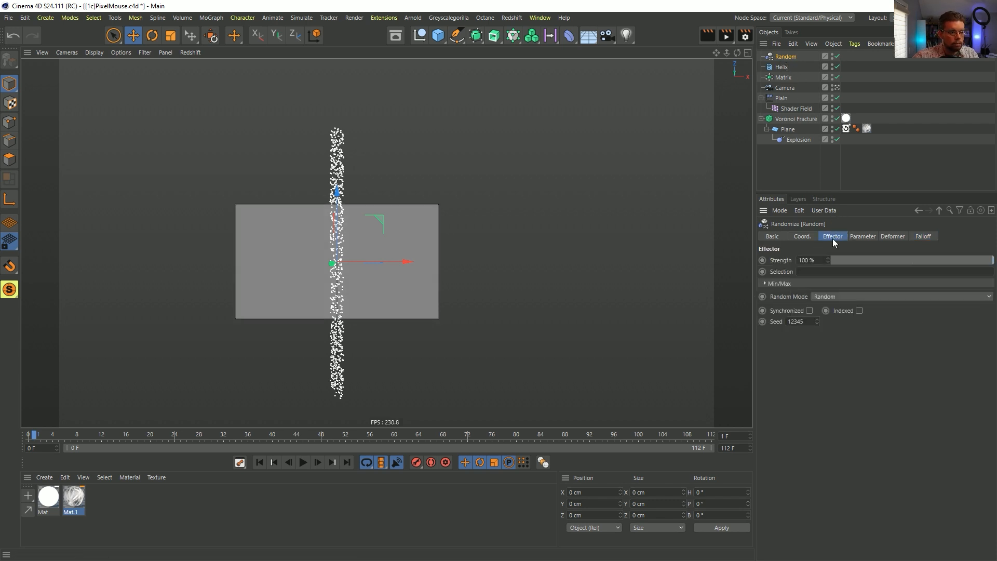
click(863, 237)
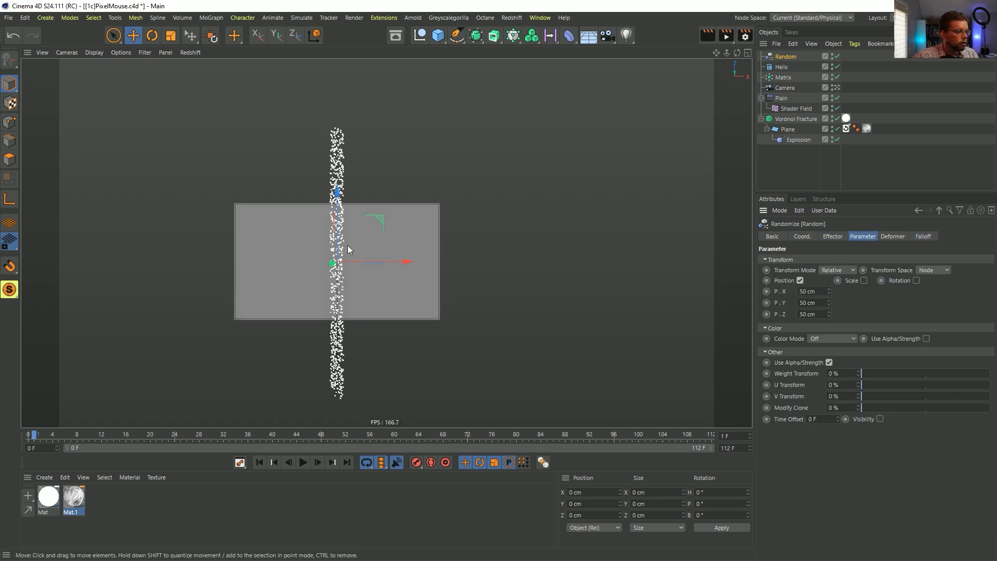
click(819, 304)
text(0)
click(813, 315)
text(0)
key(Return)
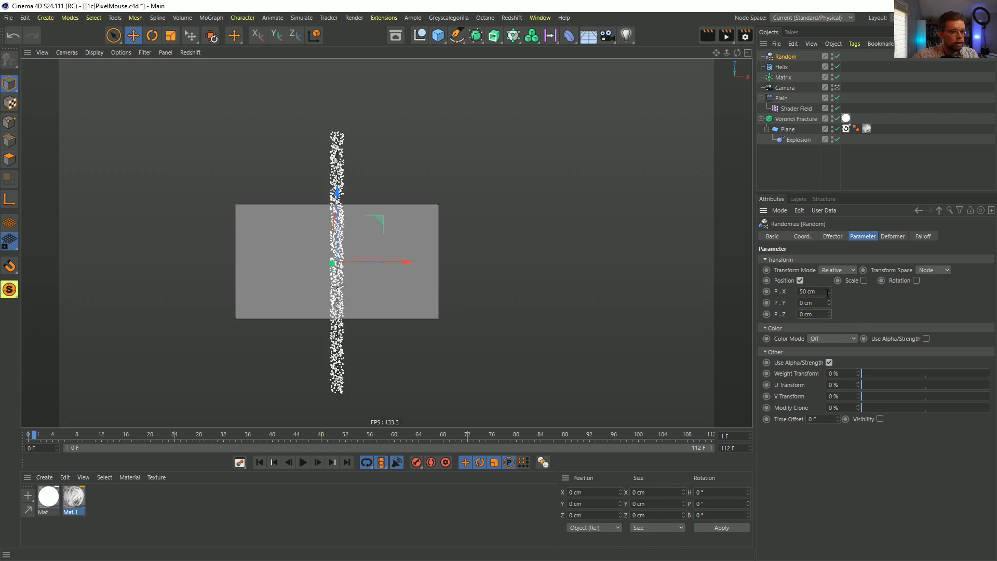
click(823, 293)
text(1)
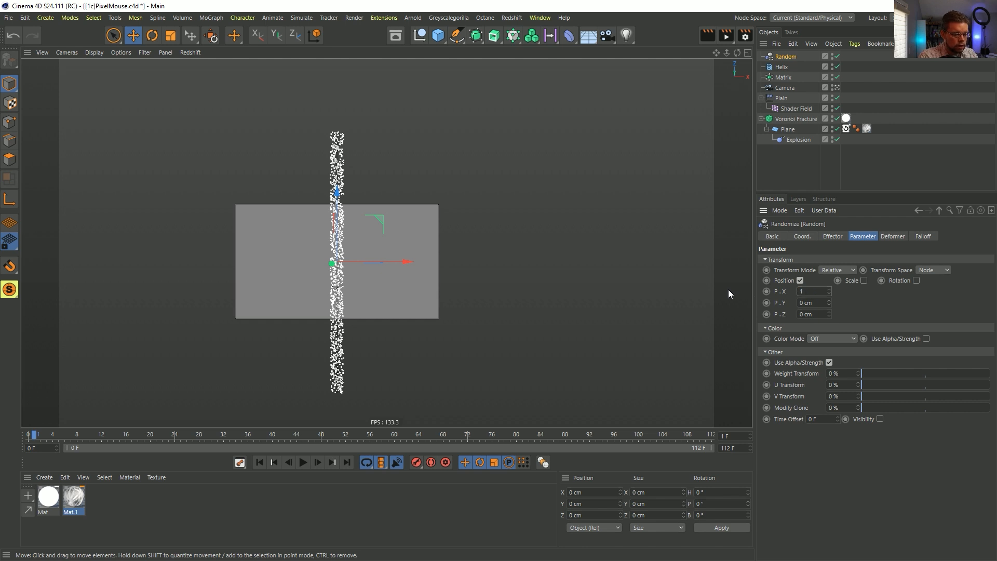
text(600)
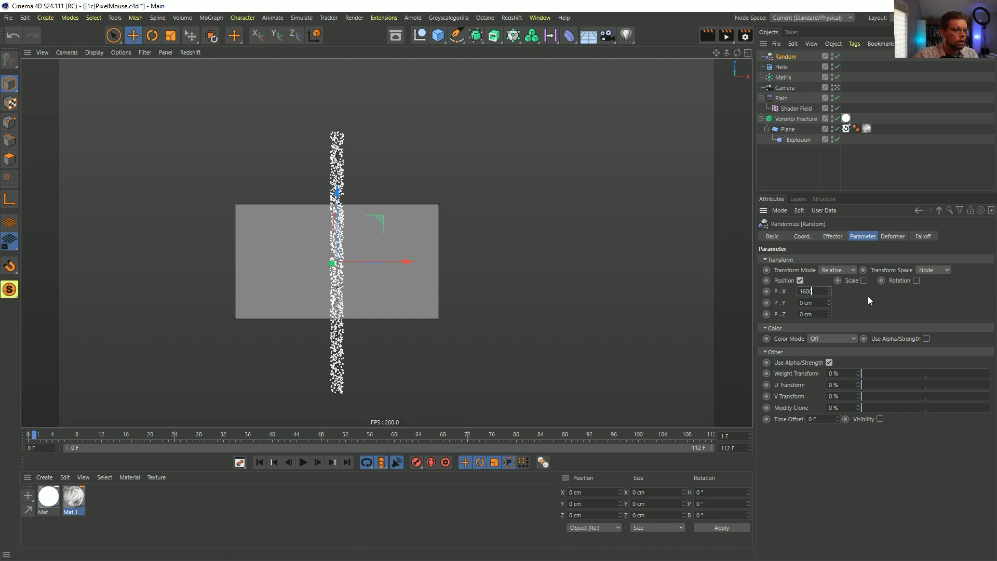
key(Return)
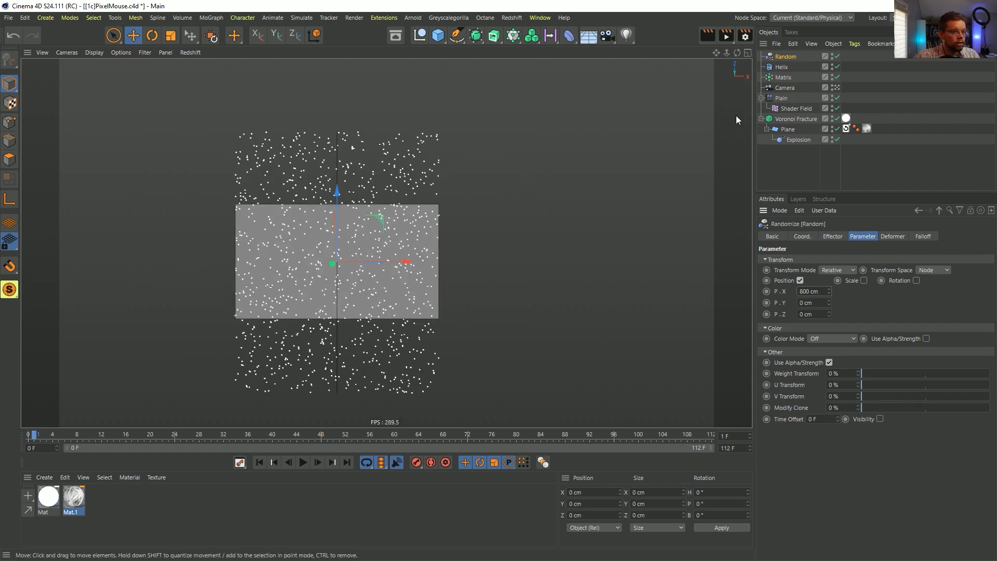
Step: Animate the Matrix points along the helix with a Rate of 11 %, previewing the motion during playback
click(783, 78)
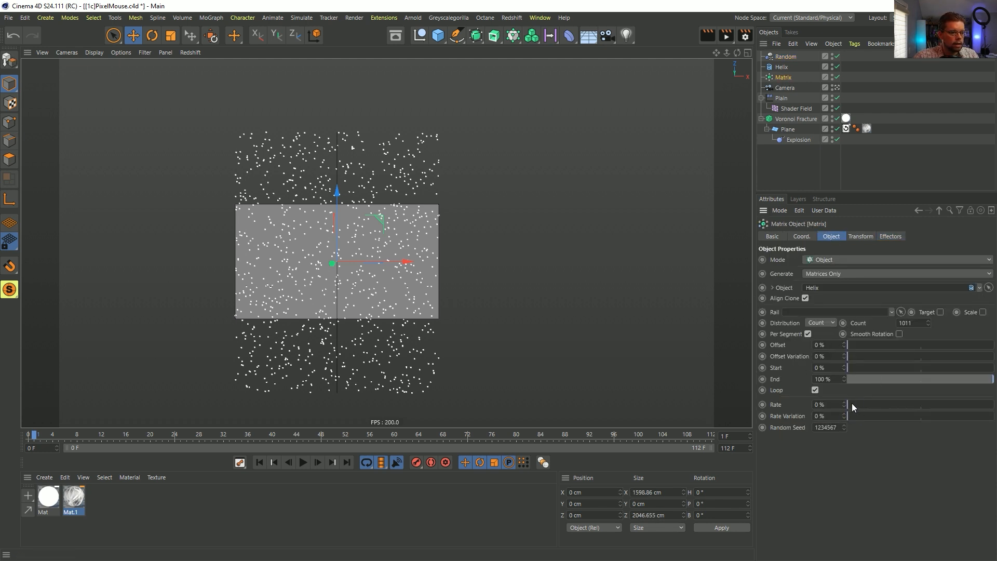
text(5)
key(Return)
click(303, 462)
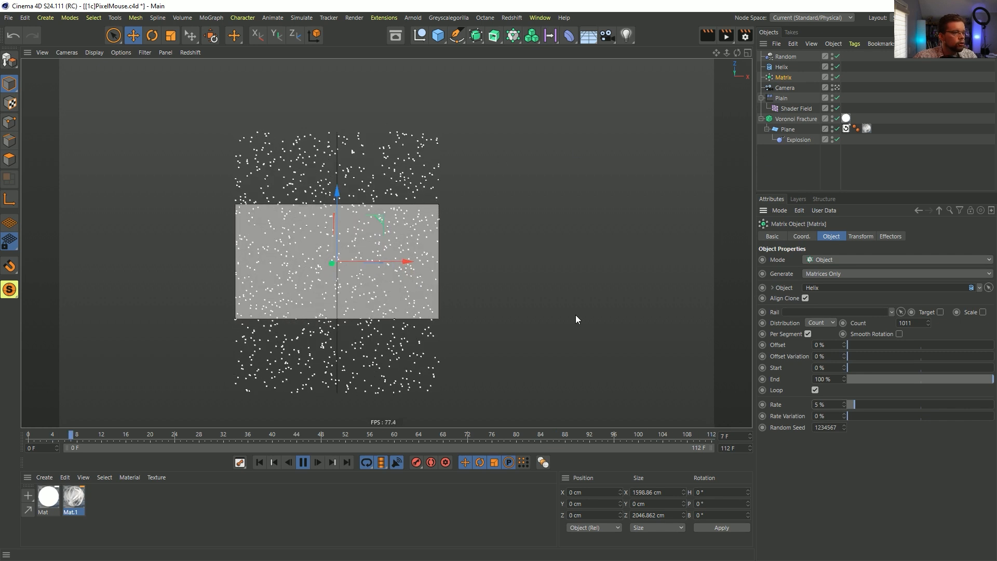
drag(843, 406, 880, 468)
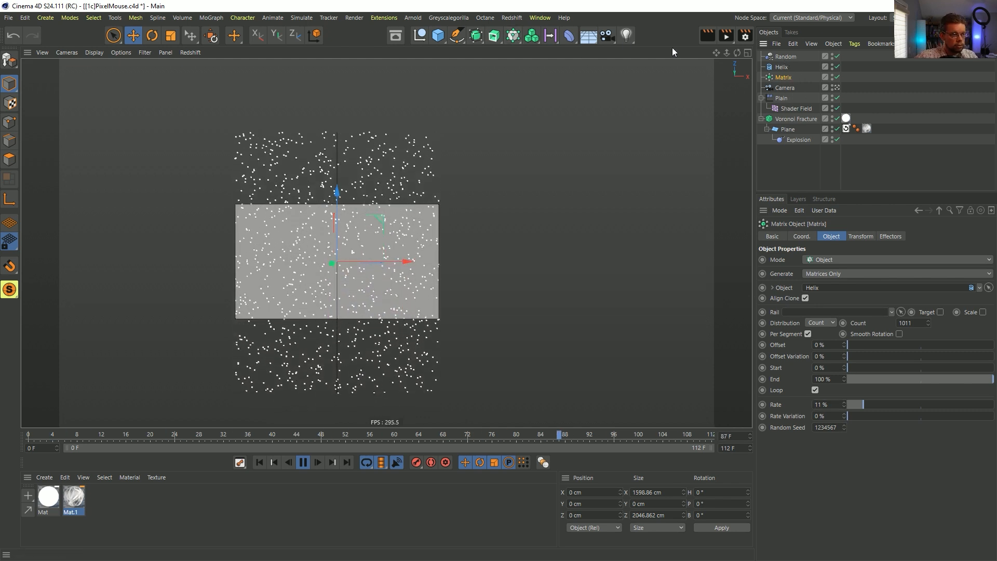
Step: Add a second Random effector to the Matrix, set its Random Mode to Noise and enable Indexed
click(513, 35)
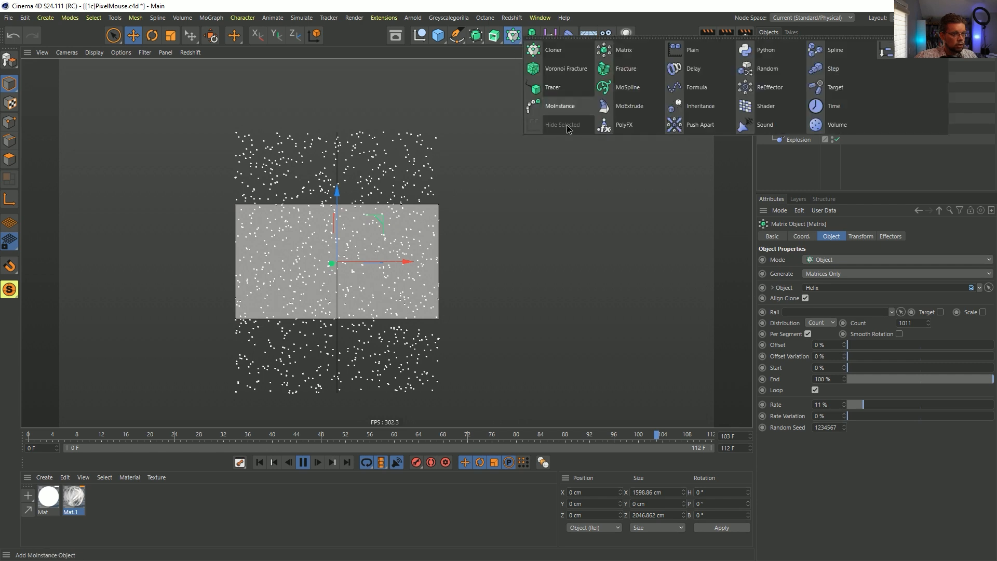
click(765, 70)
click(842, 296)
click(830, 330)
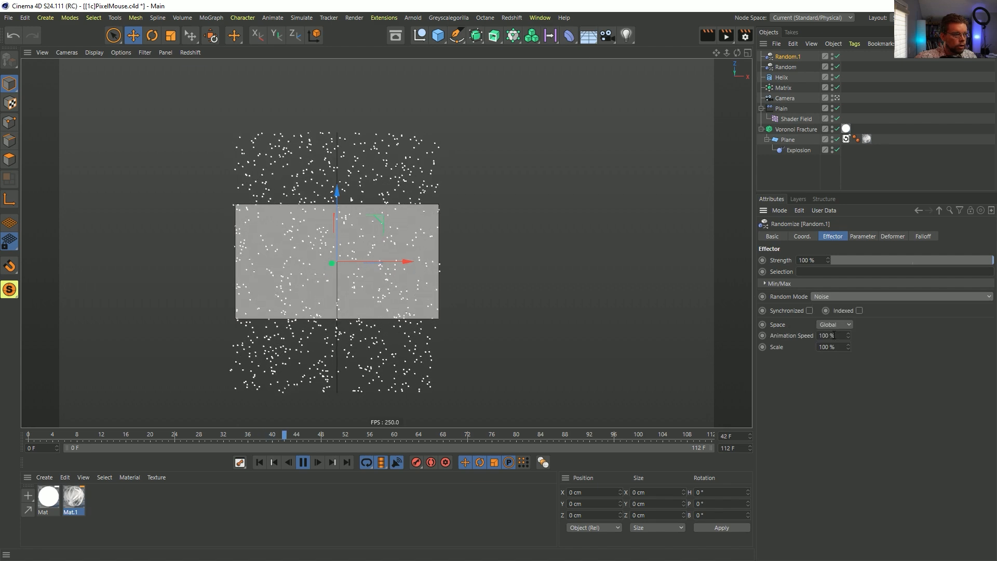
click(860, 311)
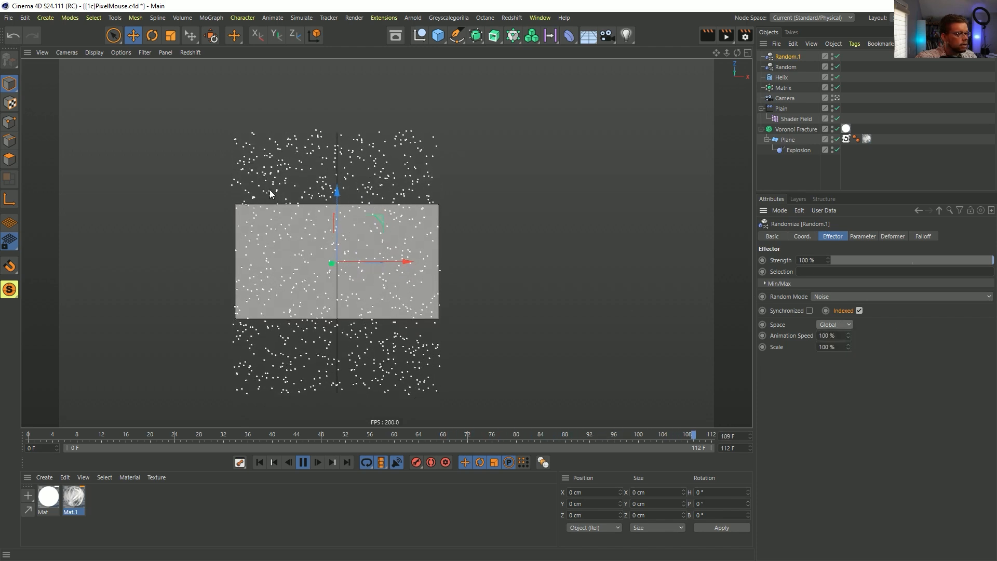
Step: Set the second Random effector's noise Scale to 10000 % and its Animation Speed to 22 %
double_click(829, 347)
text(1000)
key(Return)
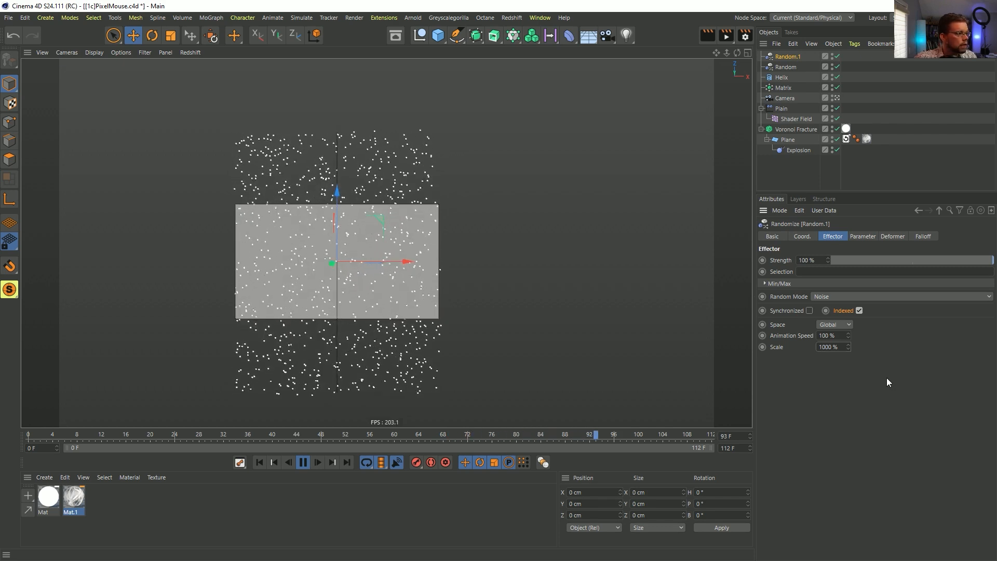
click(824, 347)
text(0)
key(Return)
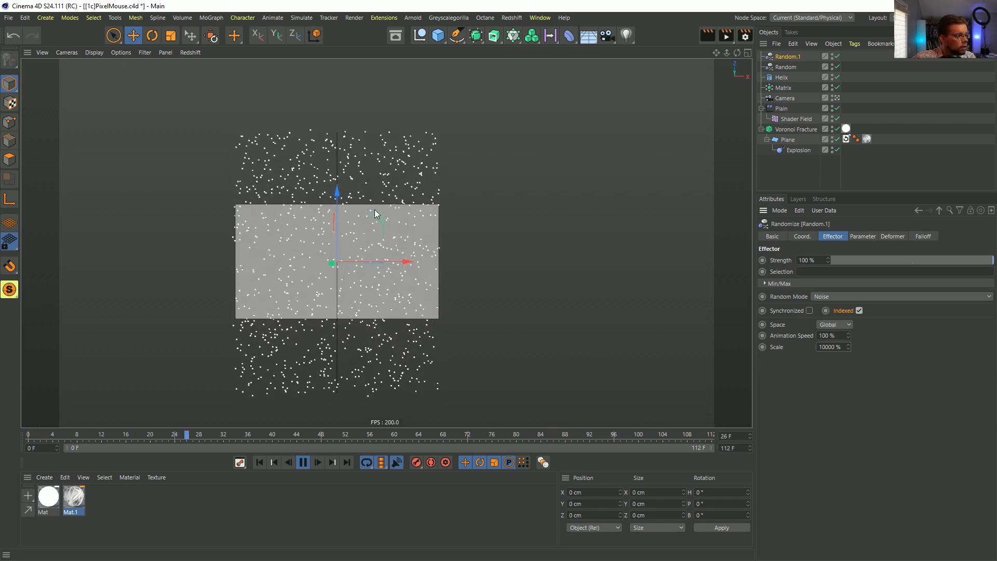
drag(848, 336, 878, 403)
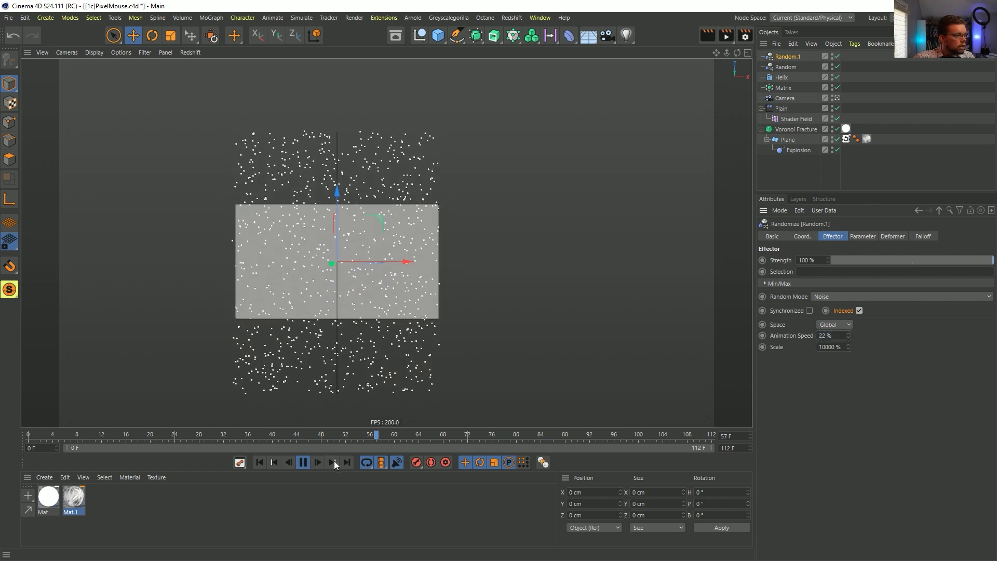
Step: Stop the viewport playback and review the rendered mosaic sequence in the Picture Viewer at 15 frames per second
key(F8)
drag(996, 195, 346, 24)
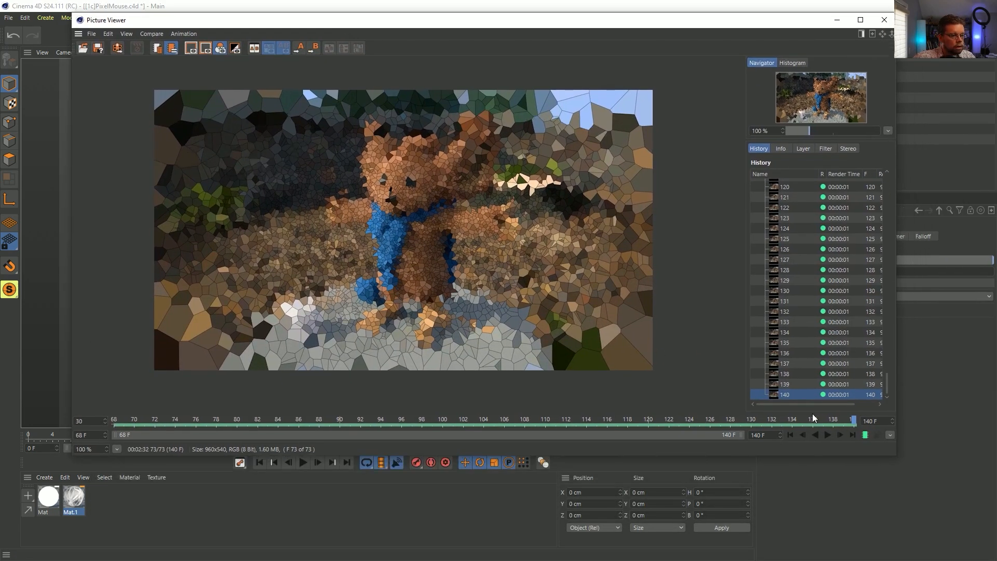
click(828, 435)
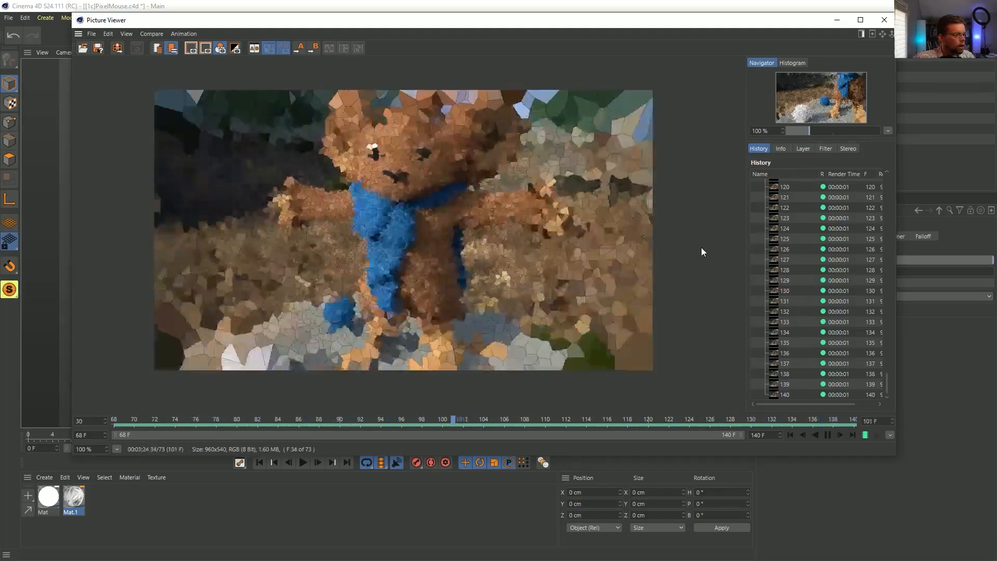
click(890, 436)
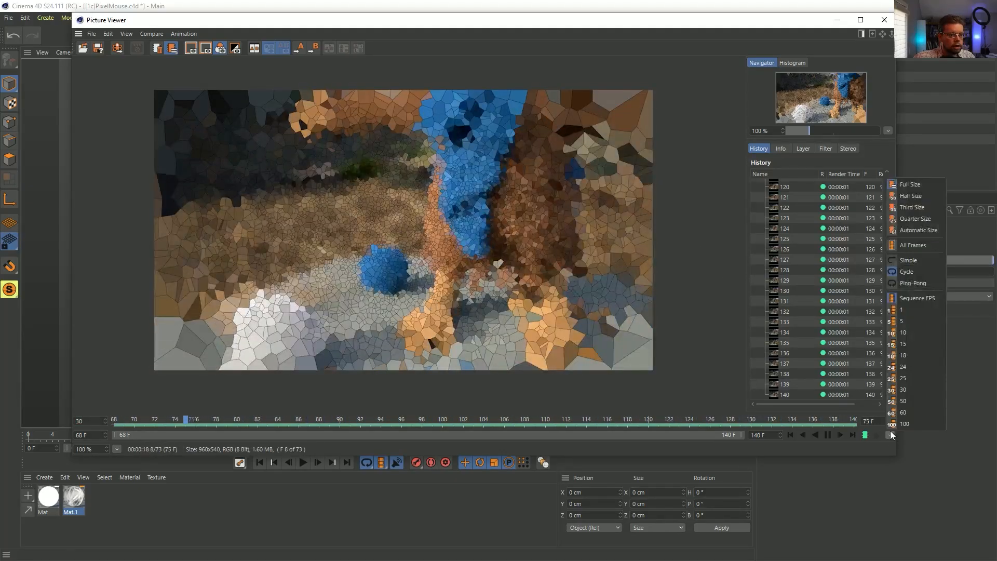
click(910, 340)
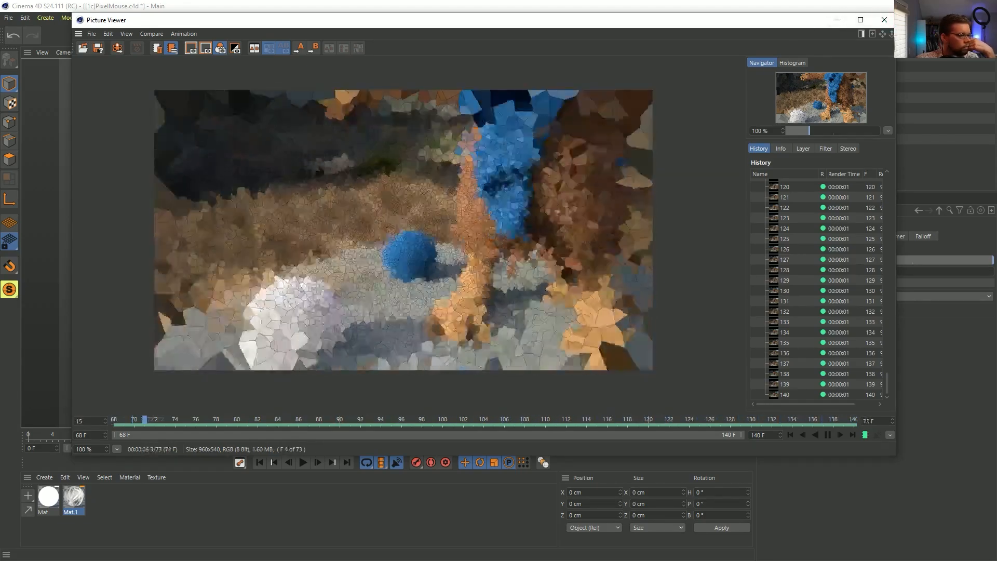
click(884, 19)
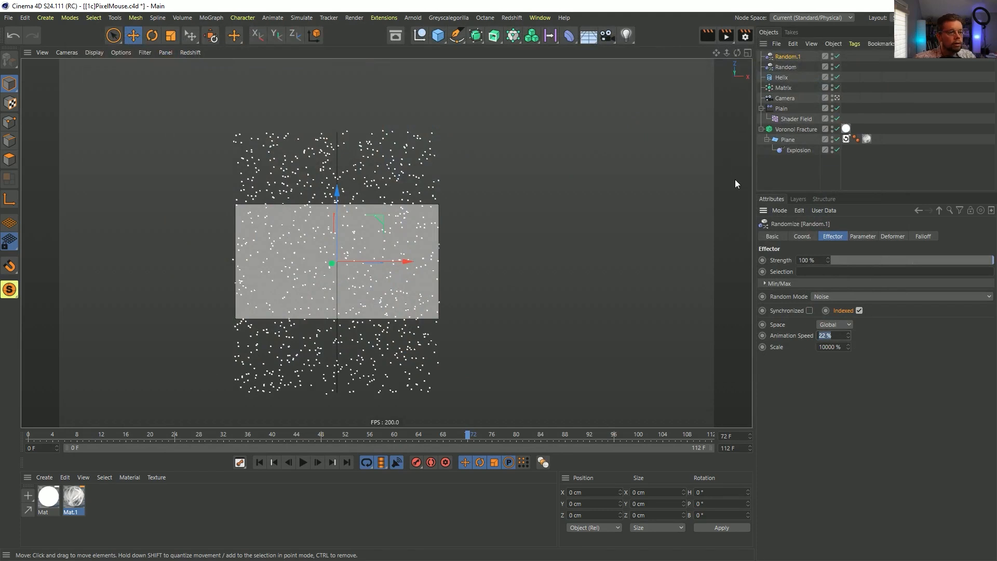
Step: Add the Matrix as the source of the Voronoi Fracture
click(800, 129)
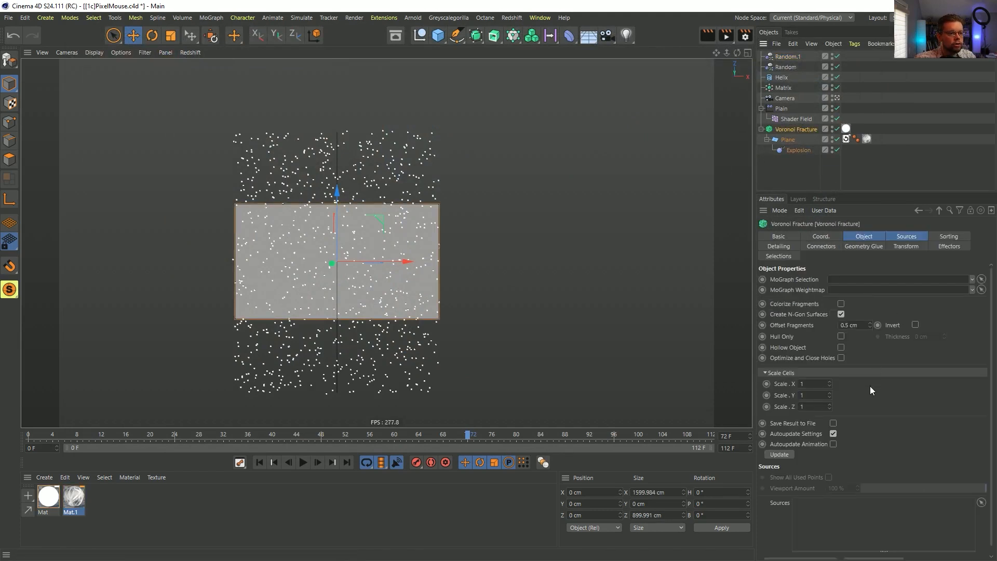
click(925, 236)
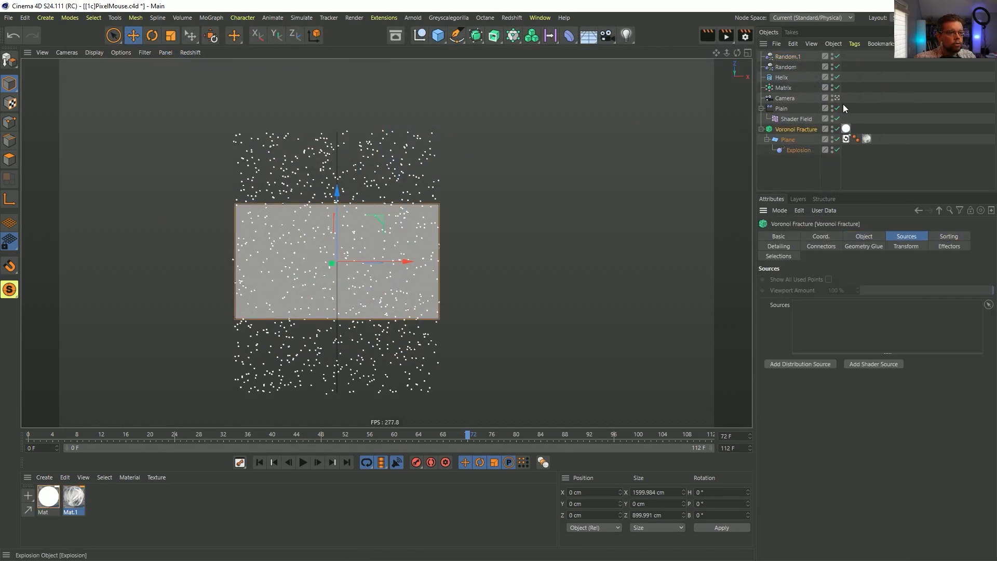
drag(784, 87, 834, 343)
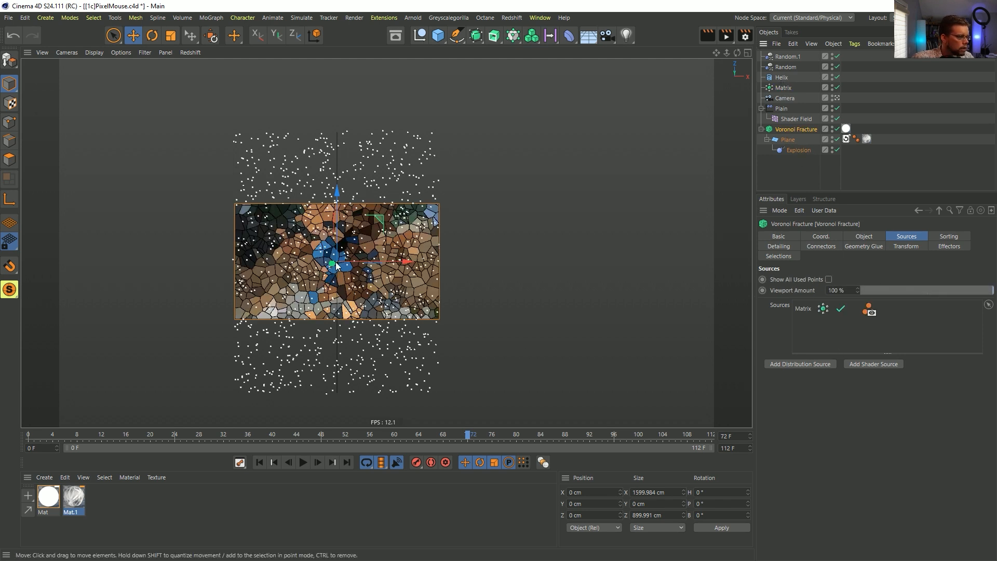
Step: Set the Matrix's count to 5555 for finer Voronoi cells
scroll(511, 213, up, 10)
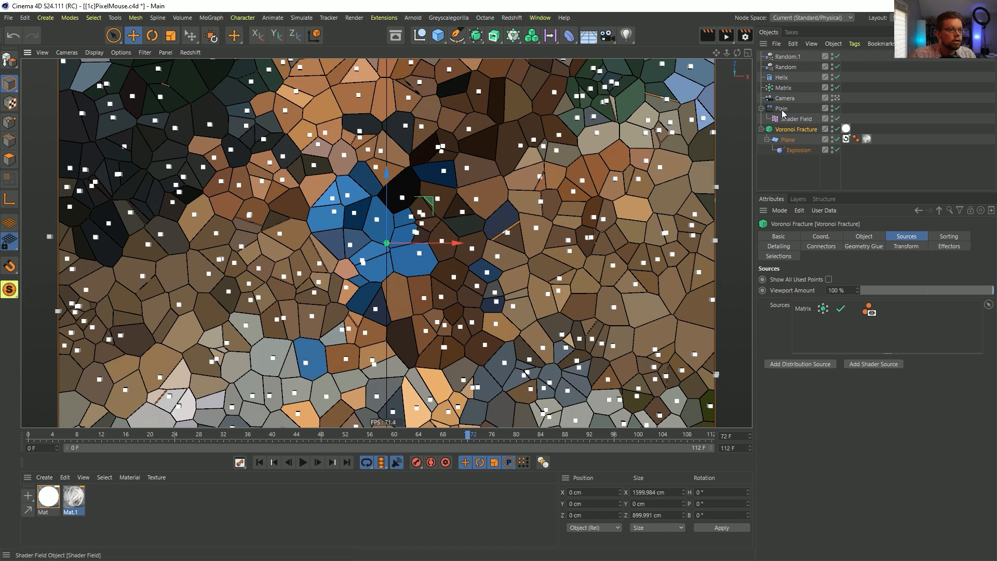
click(779, 89)
double_click(920, 324)
text(5555)
key(Return)
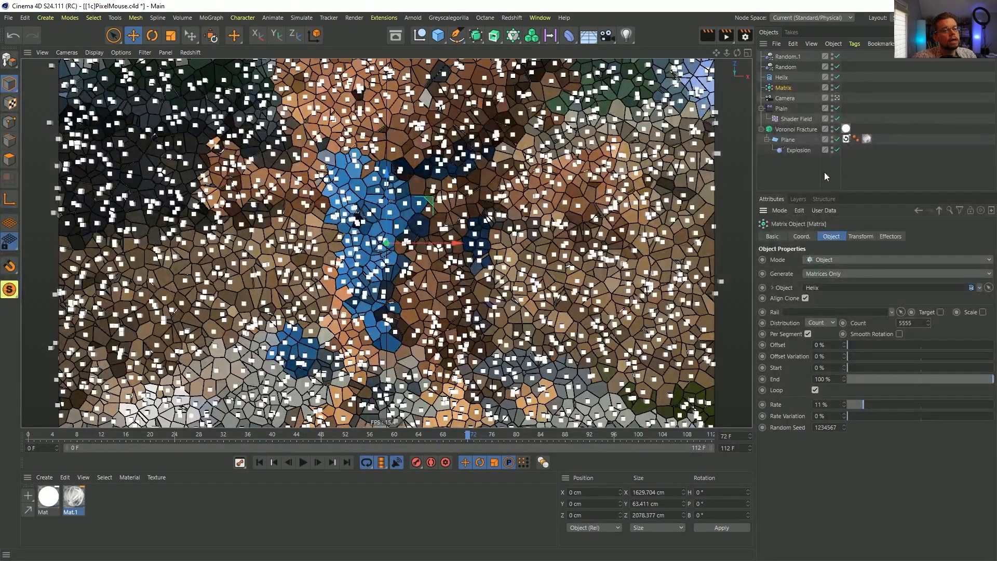
Step: Try Z cell scales of 2 and 5 on the Voronoi Fracture
click(796, 129)
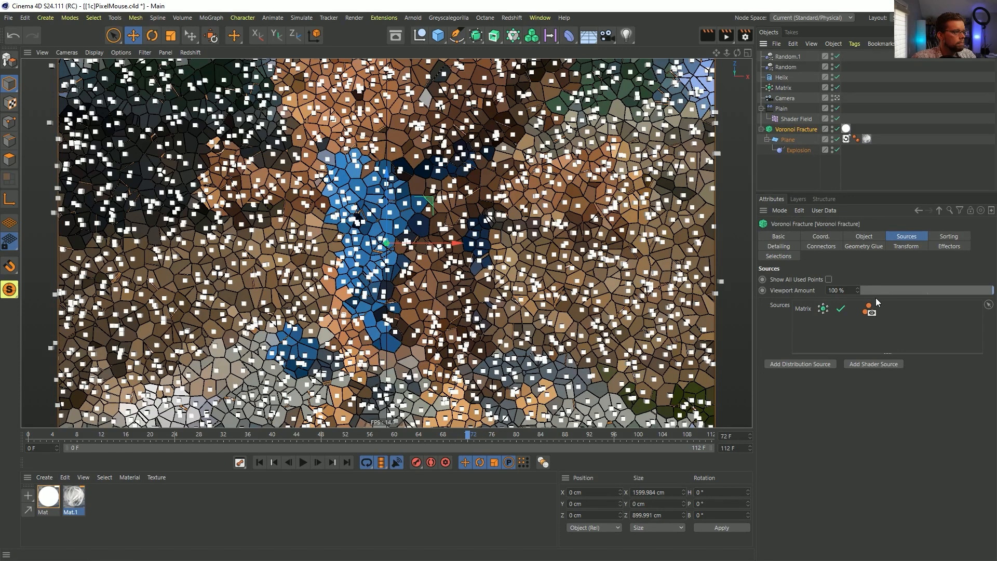
click(857, 237)
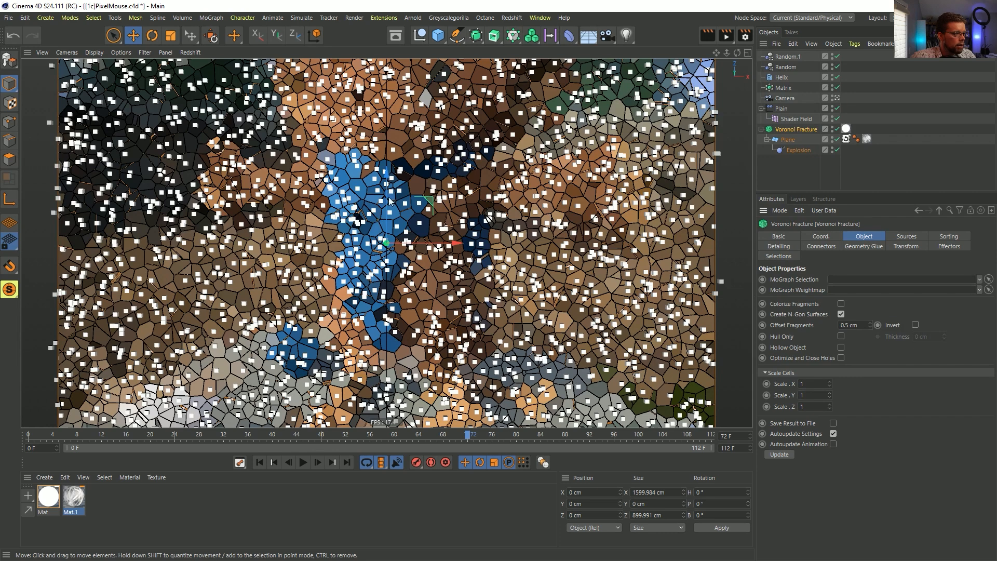
text(2)
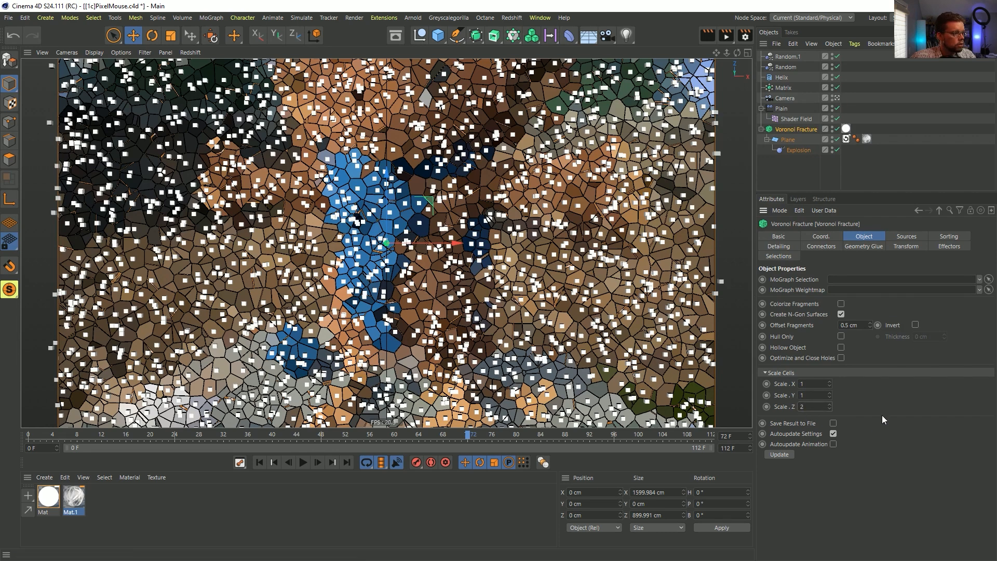
key(Return)
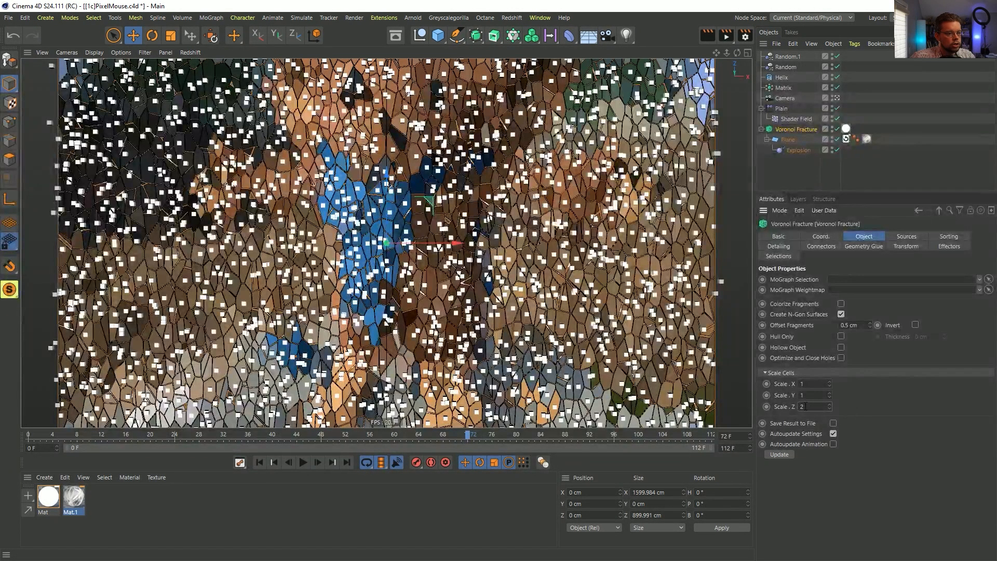
key(Return)
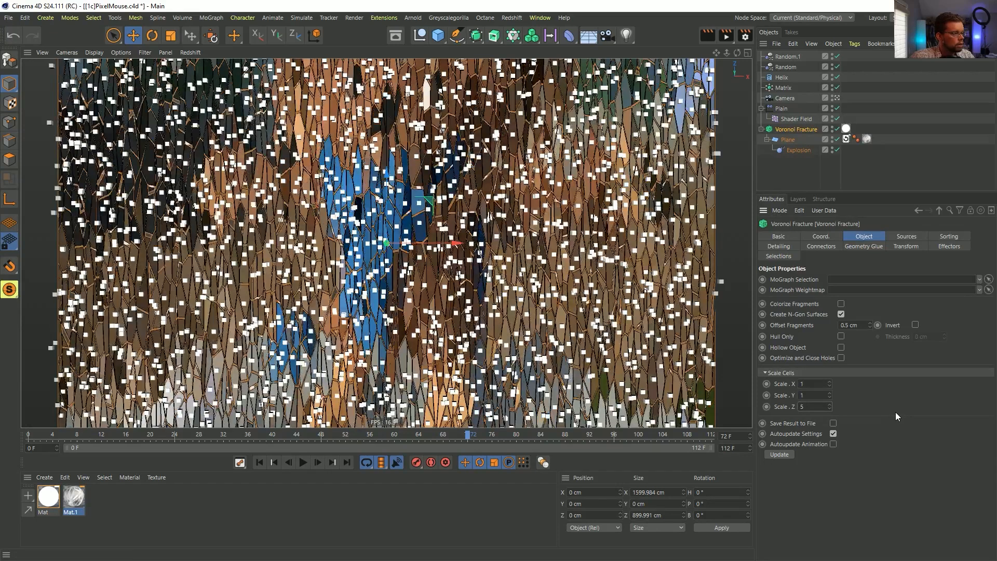
Step: Hide the Helix and the Matrix in the viewport
click(874, 172)
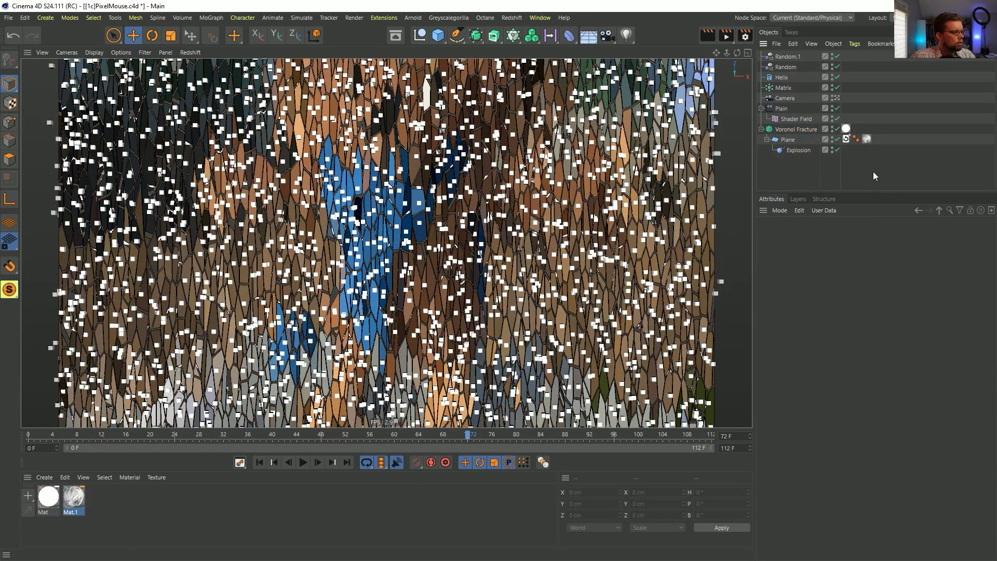
double_click(832, 79)
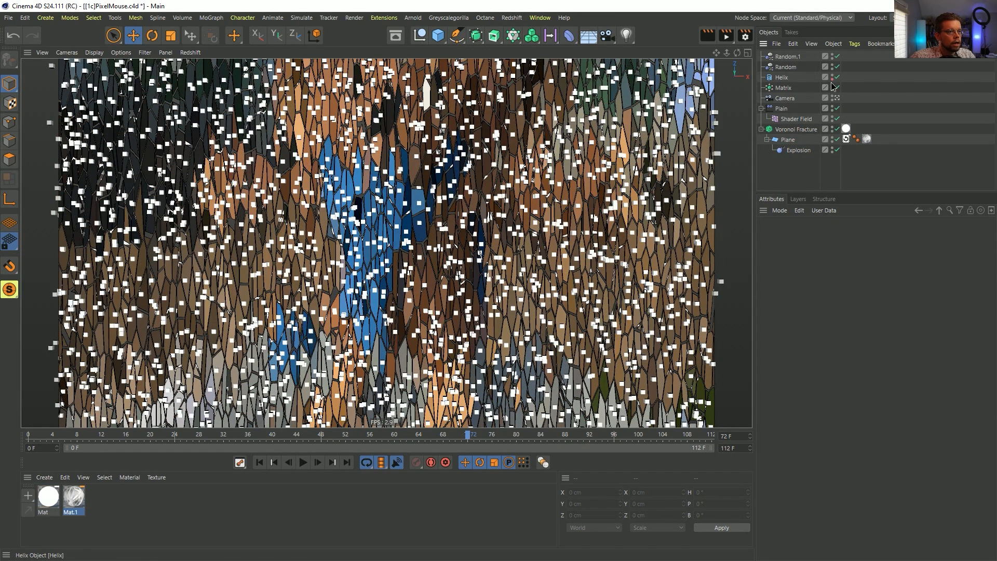
double_click(832, 86)
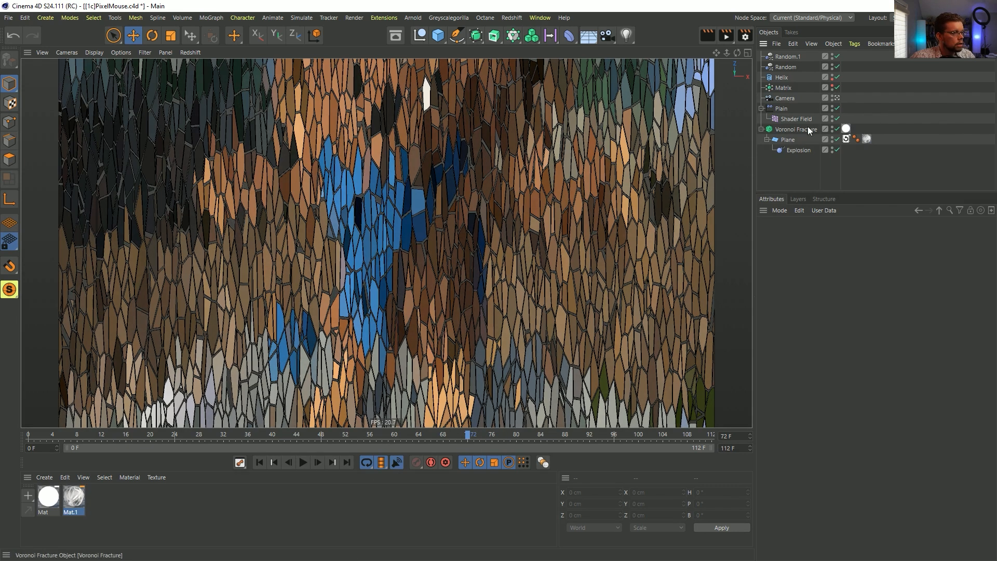
Step: Compare the Voronoi Fracture's cells at a Z scale of 1 and of 5
click(804, 128)
double_click(803, 407)
text(1)
key(Return)
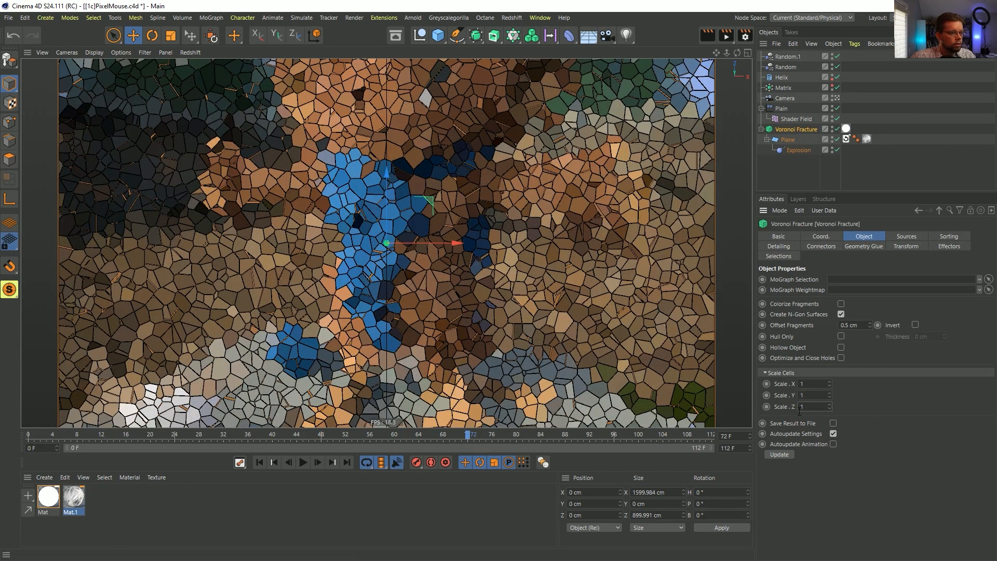
double_click(821, 406)
text(5)
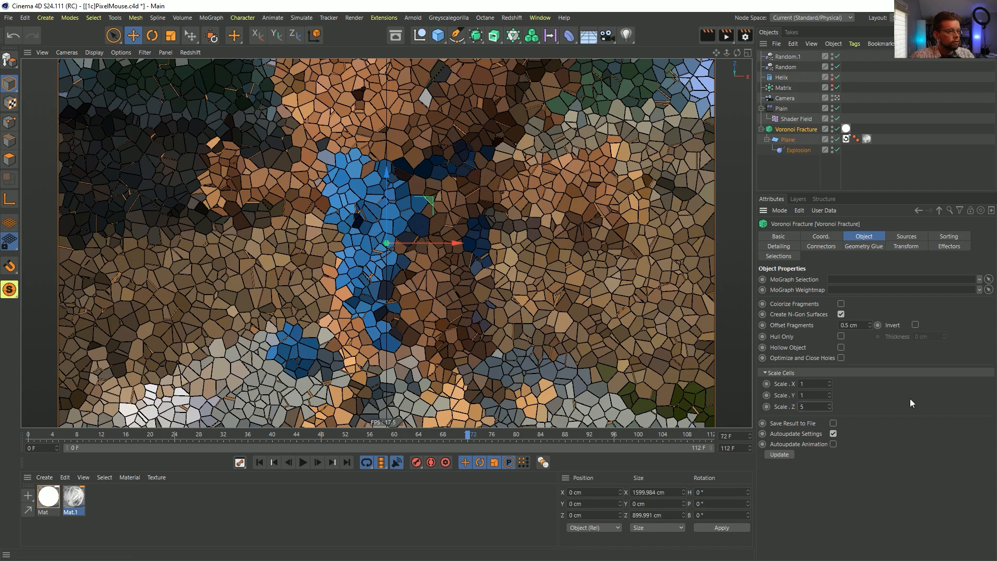
key(Return)
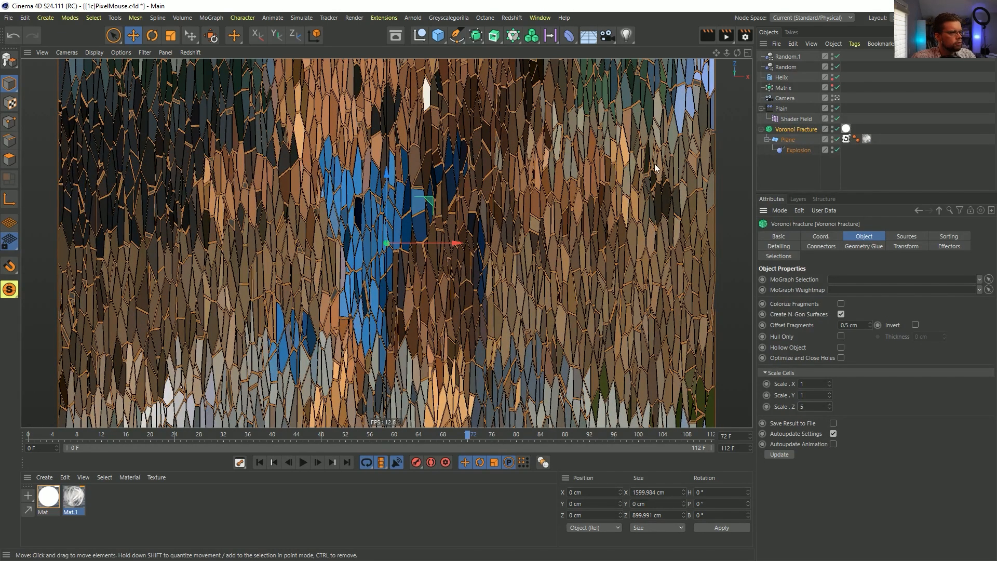
Step: Set the Voronoi Fracture's Z cell scale to 25 and view the mosaic with nothing selected
double_click(801, 407)
text(25)
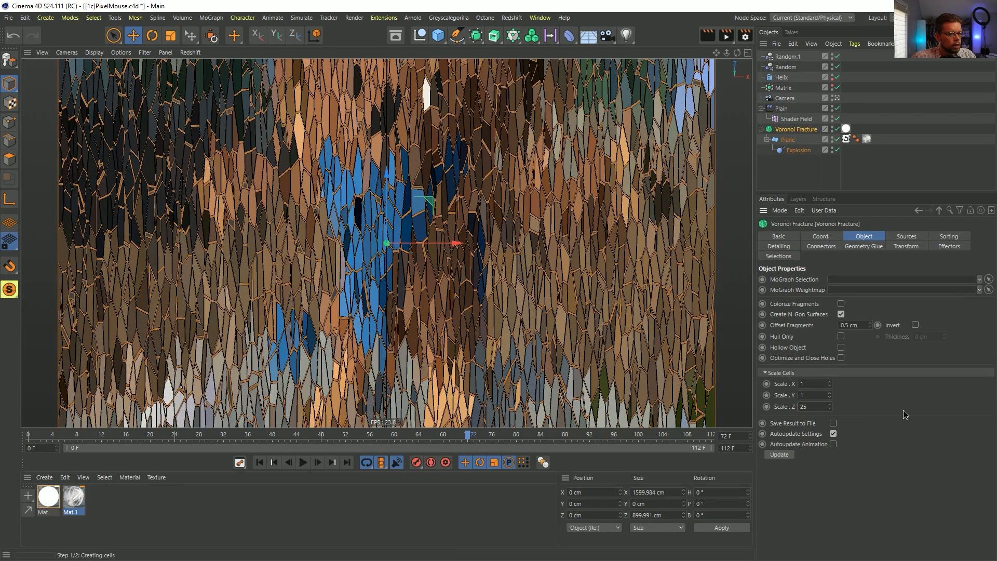
key(Return)
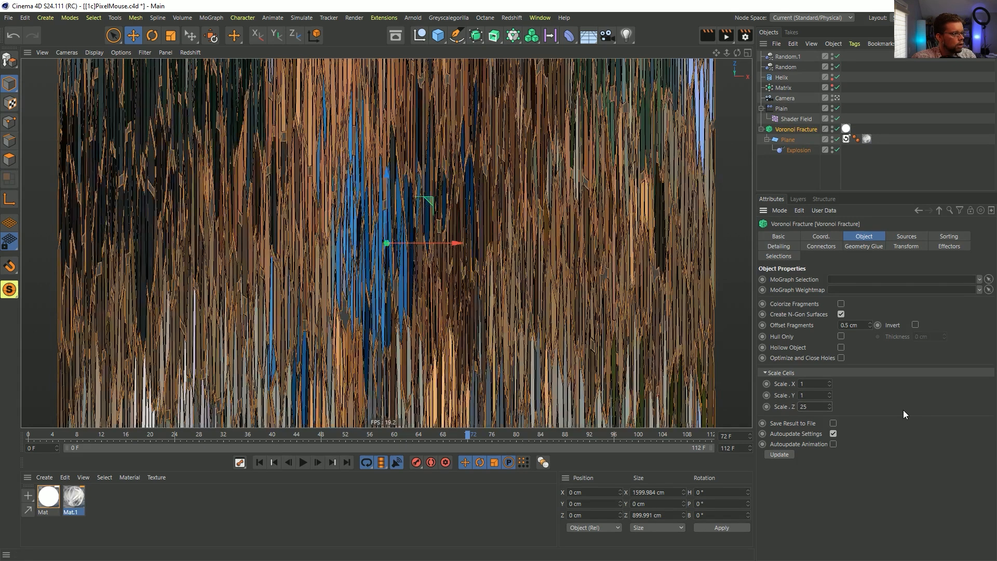
click(858, 166)
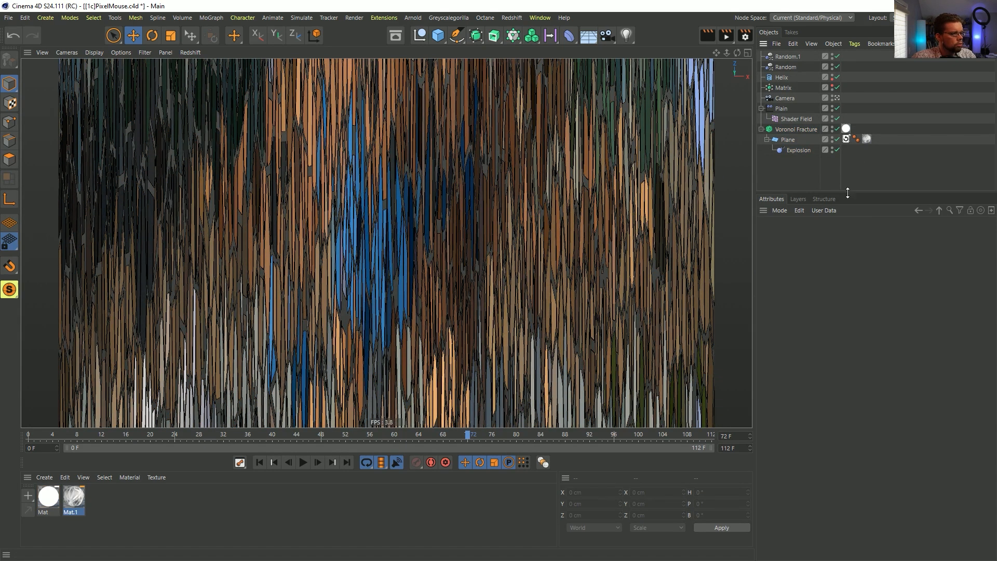
Step: Reselect the Voronoi Fracture and set its Offset Fragments to 0.1 cm
key(ctrl+z)
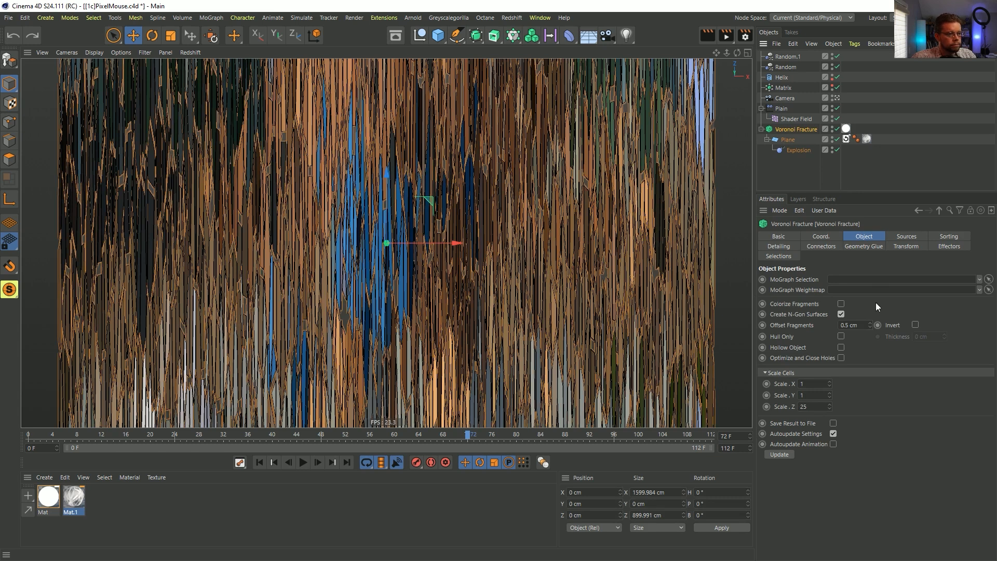
drag(862, 324, 851, 338)
text(1)
key(Return)
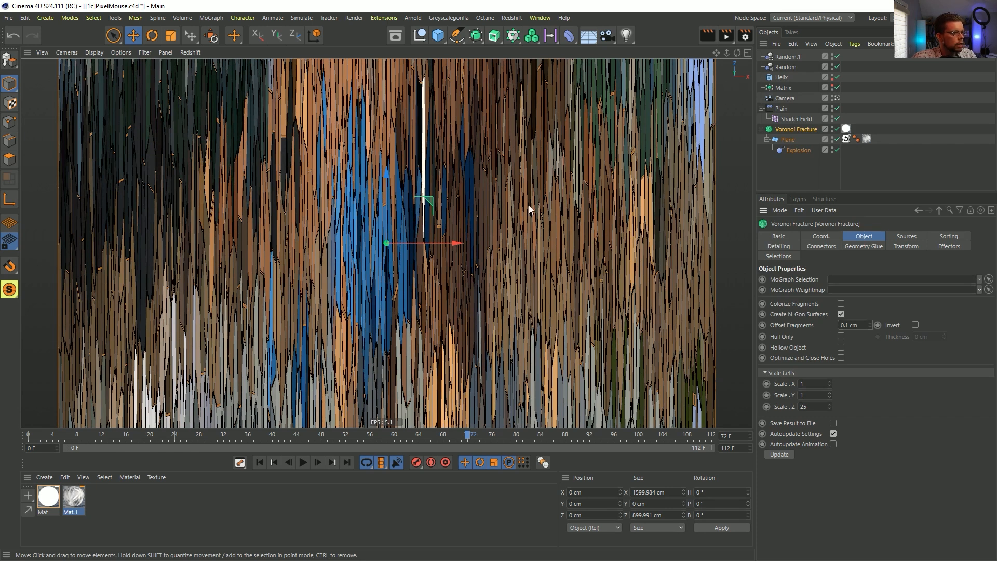
Step: Reselect the Voronoi Fracture and set its Z cell scale to 5
click(788, 182)
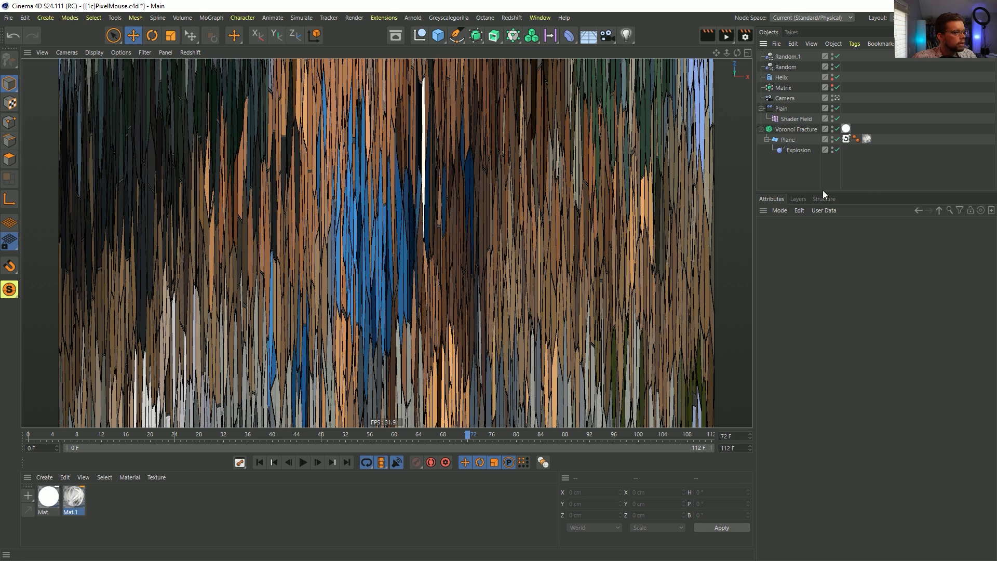
click(796, 129)
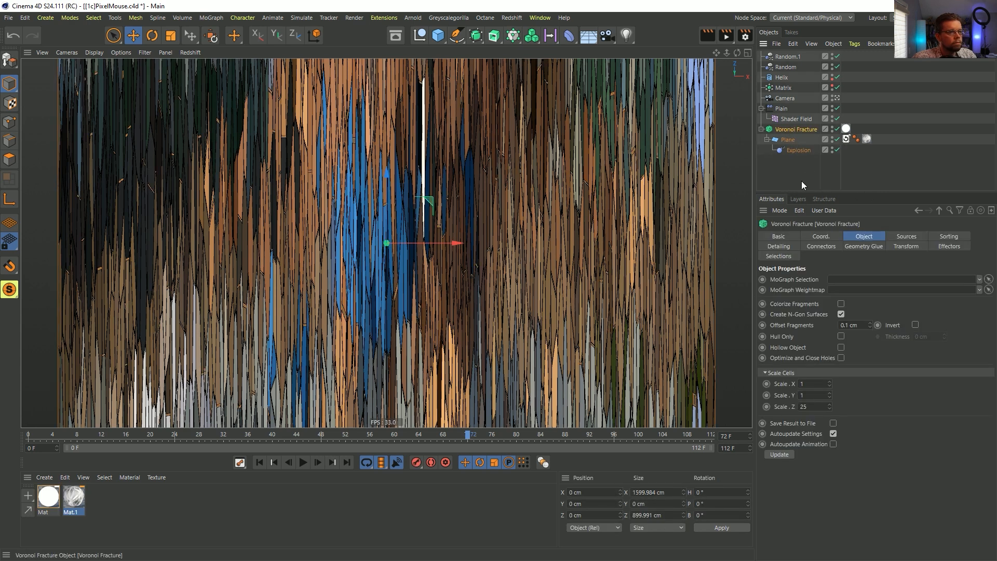
click(813, 407)
text(5)
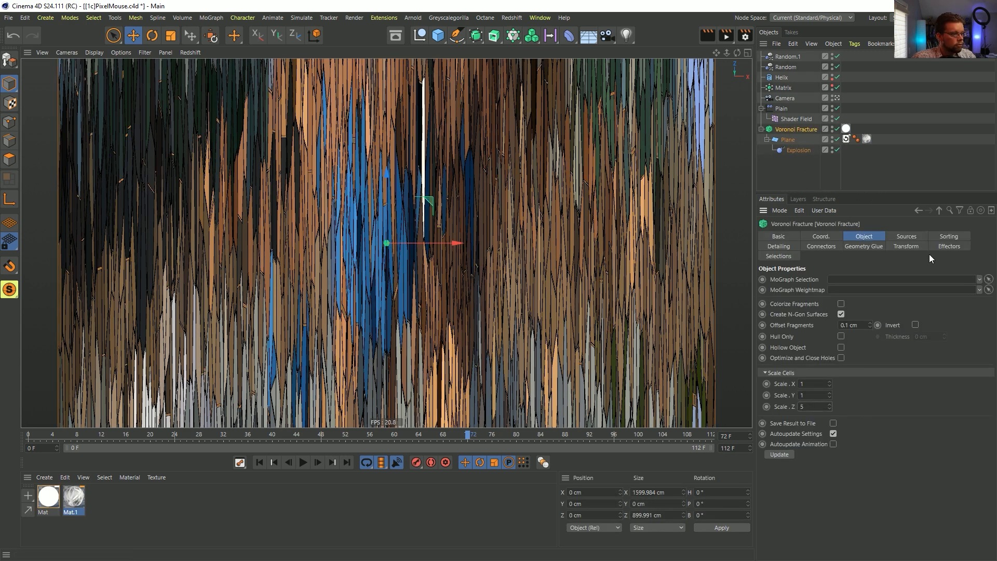
key(Return)
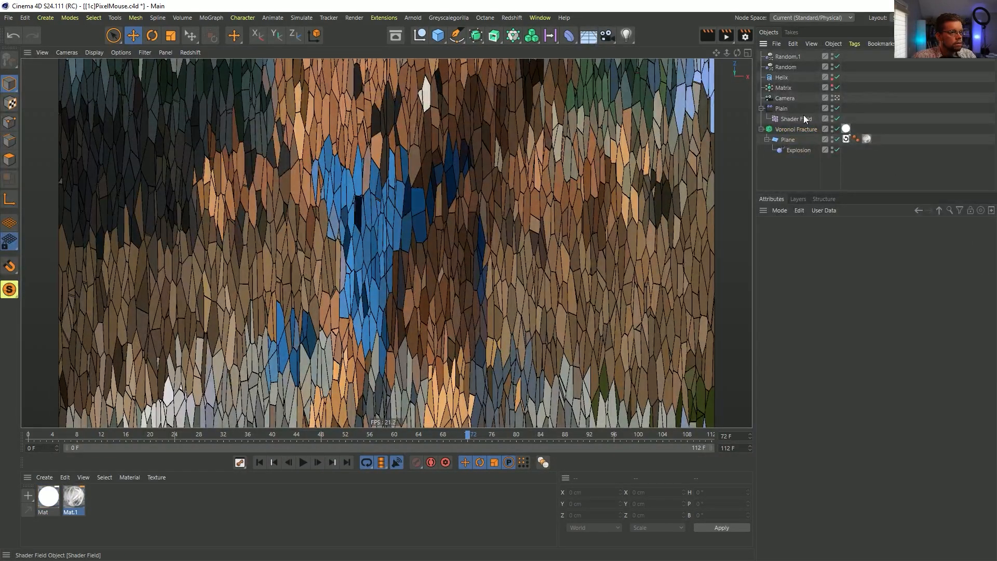
Step: Increase the Matrix object's clone count to 15555
click(782, 78)
click(780, 89)
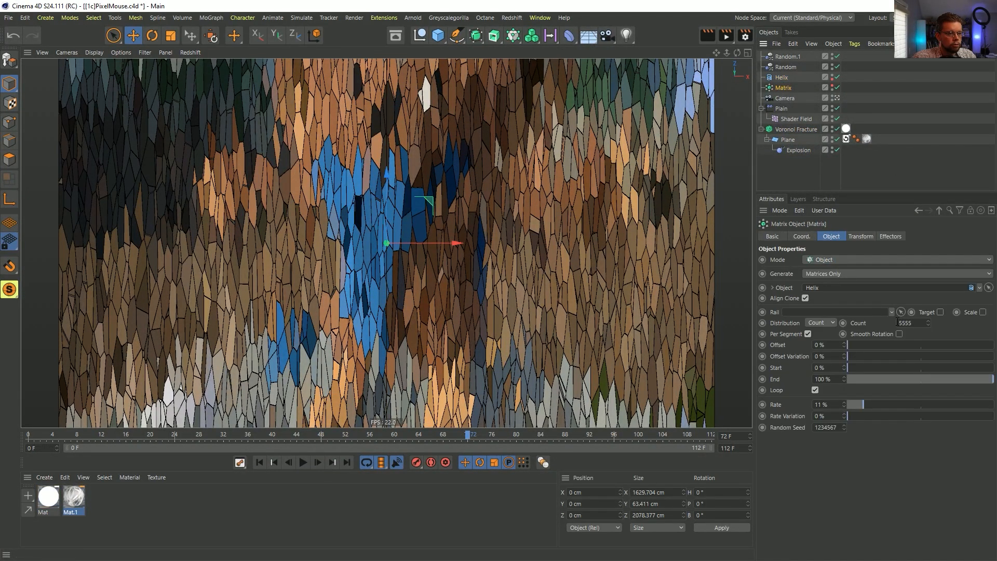
text(1)
key(Return)
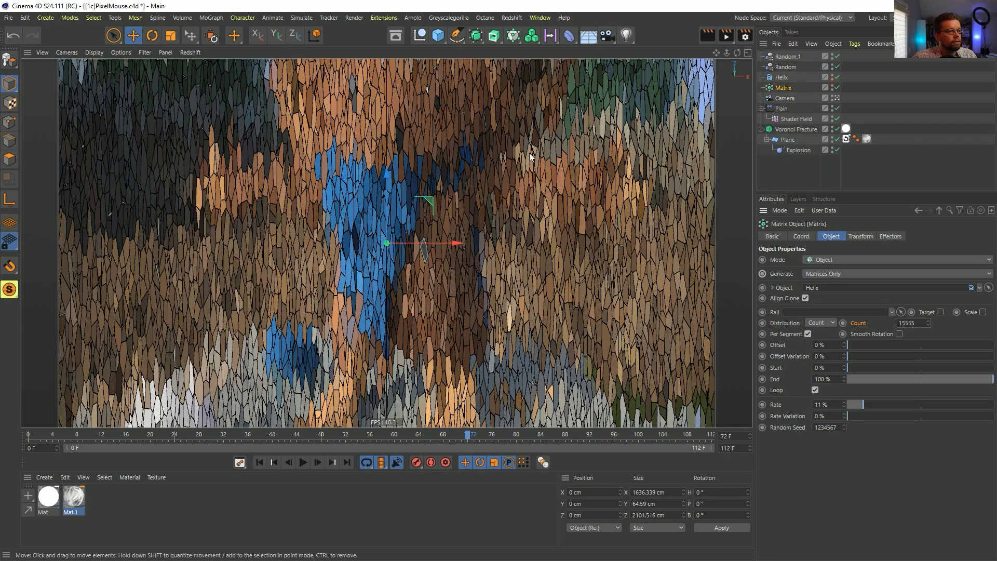
Step: Set the Matrix object's Rate Variation to 25%
click(785, 89)
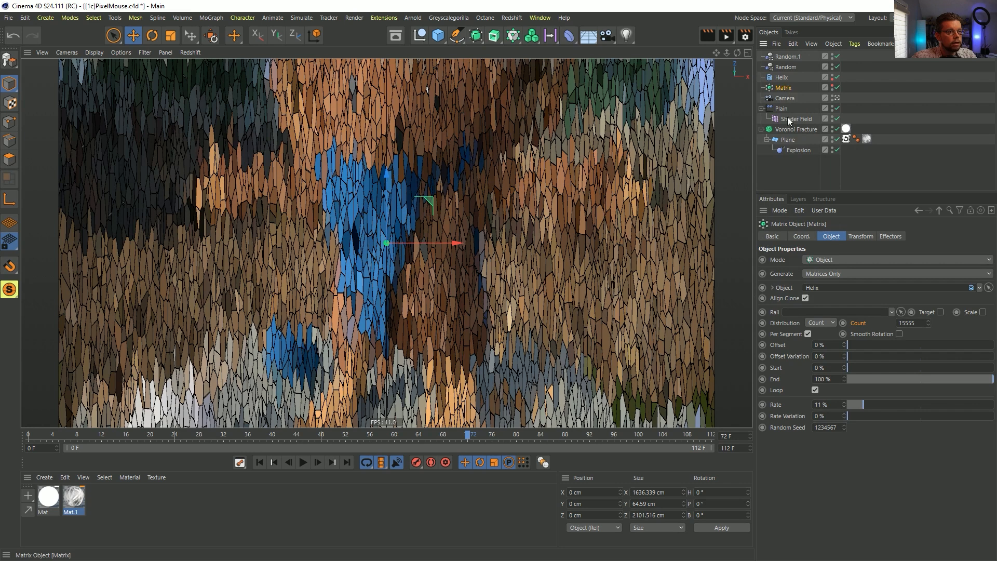
drag(835, 416, 812, 417)
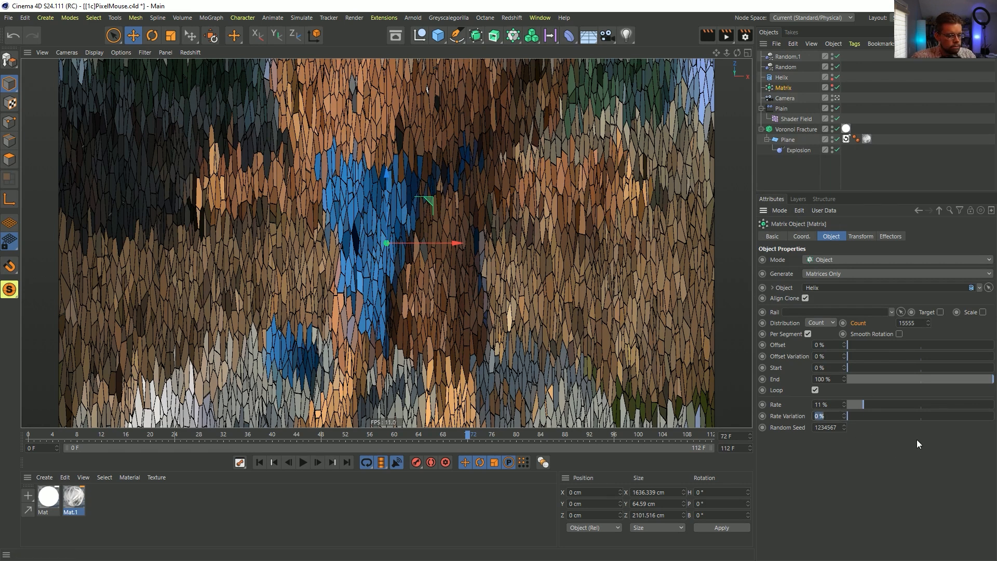
text(25)
key(Return)
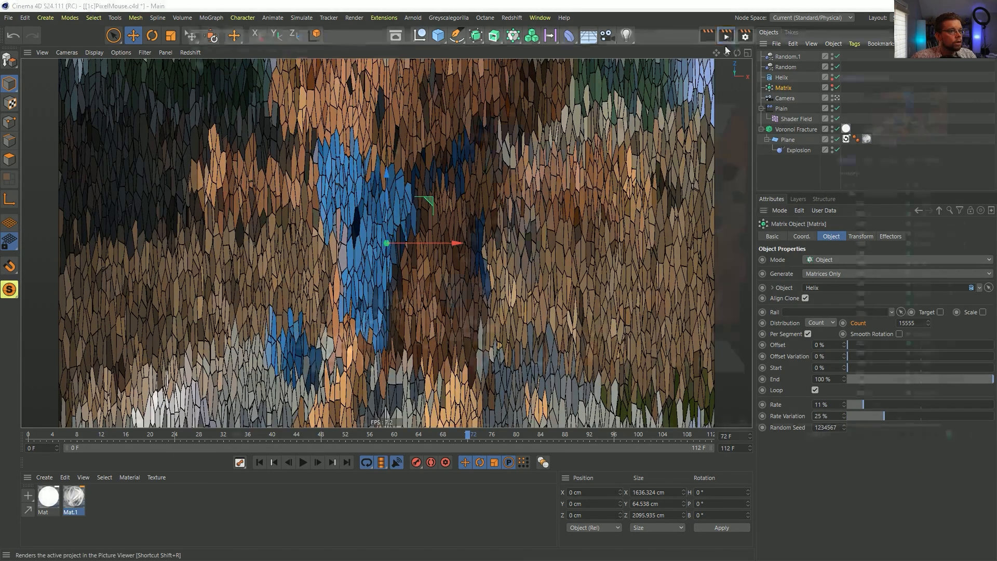
Step: Set the render's save file name to [1b]MousePixels and render the project to the Picture Viewer
click(726, 35)
click(581, 326)
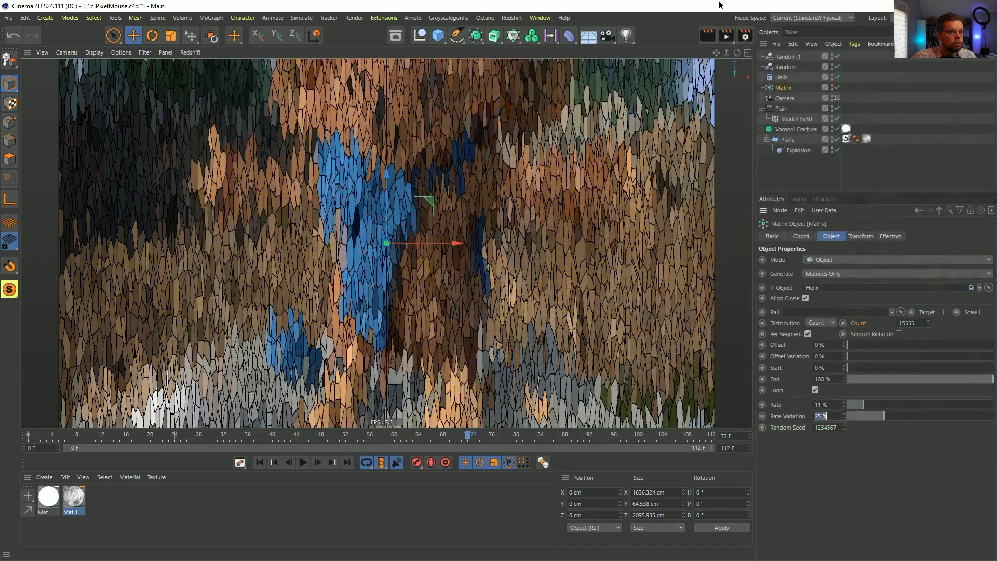
key(ctrl+b)
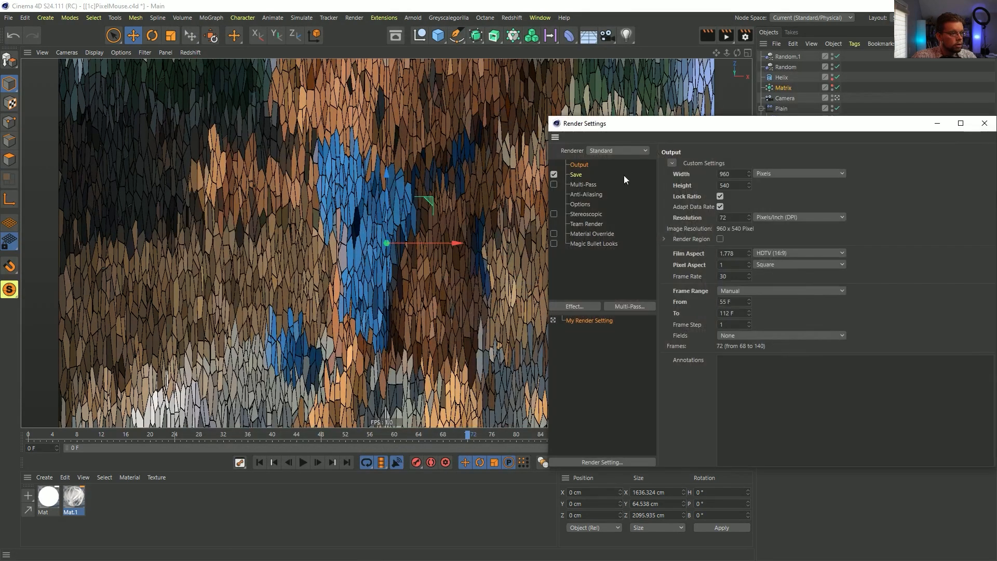
click(586, 178)
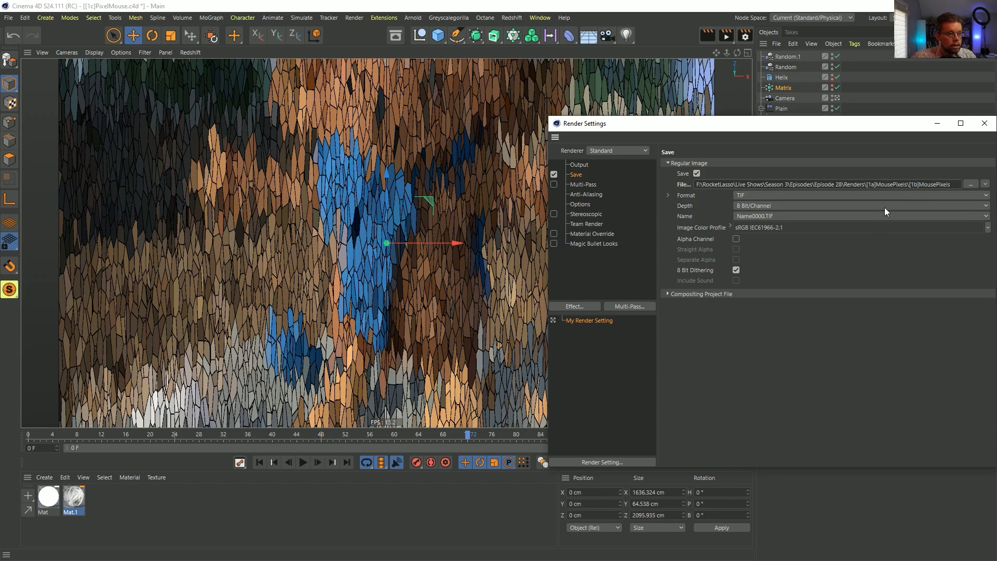
text(b)
click(921, 163)
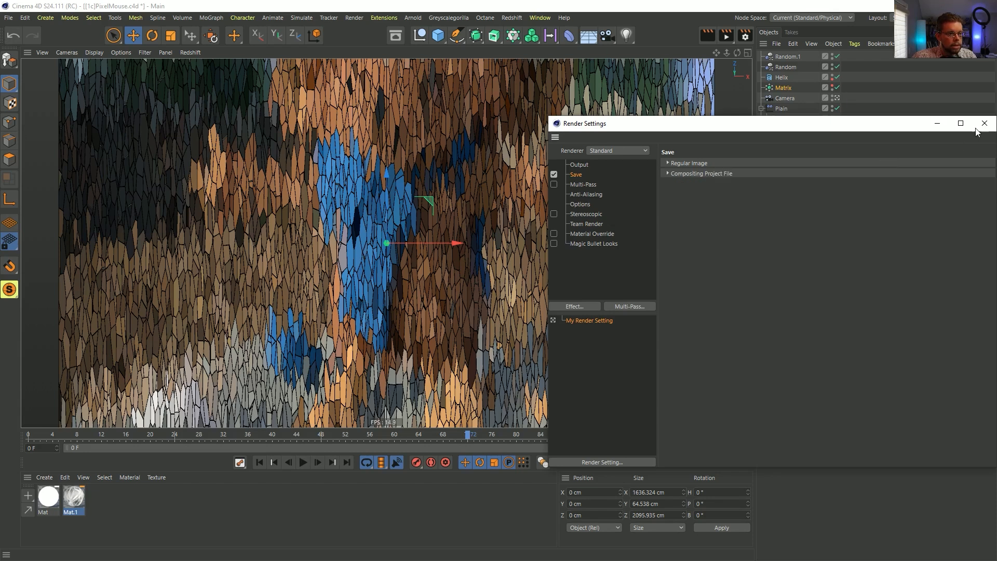
click(985, 123)
click(727, 36)
key(shift+r)
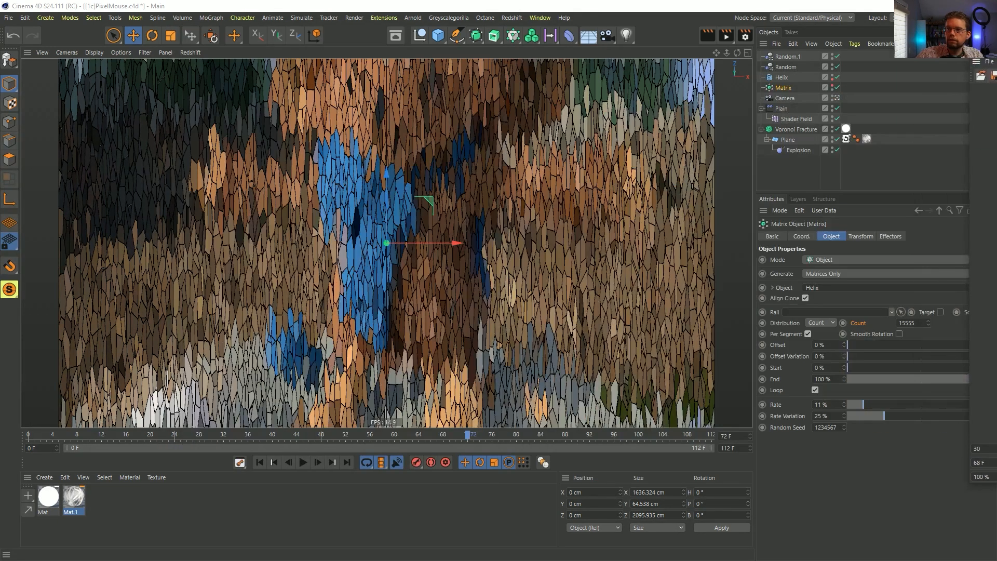
Step: Set the Voronoi Fracture's Z cell scale to 1 and show its point sources
click(787, 129)
click(906, 237)
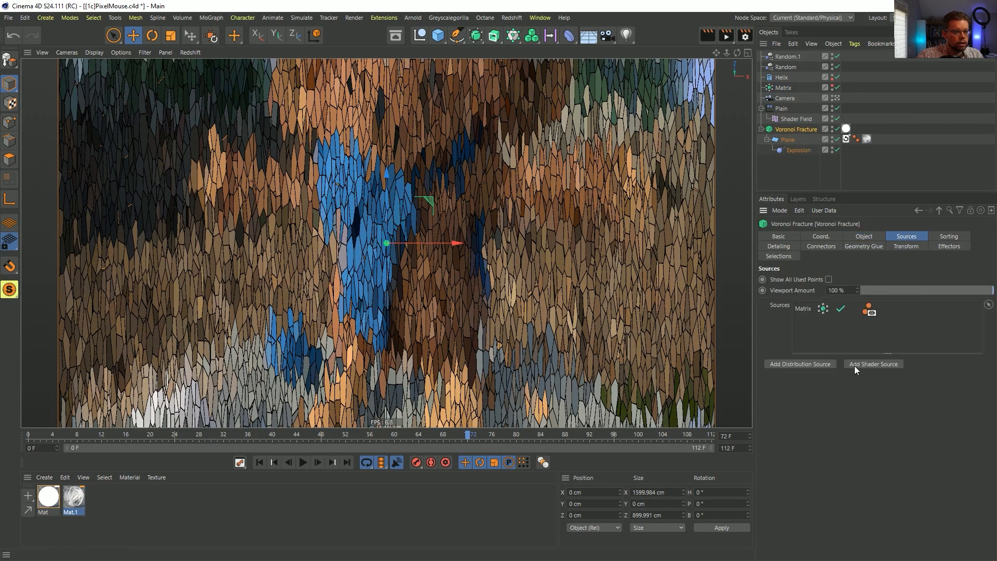
click(861, 239)
double_click(808, 407)
text(1)
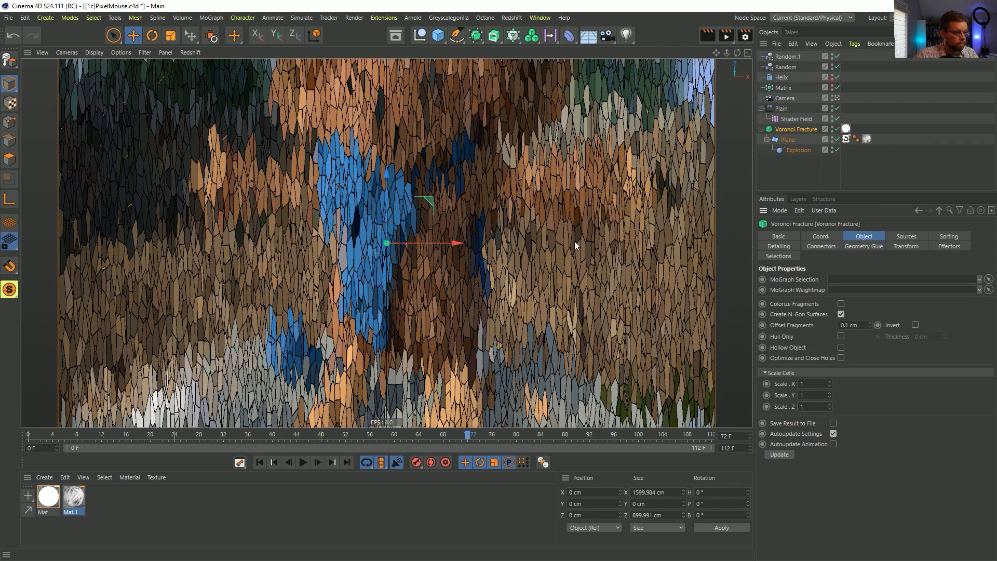
click(907, 236)
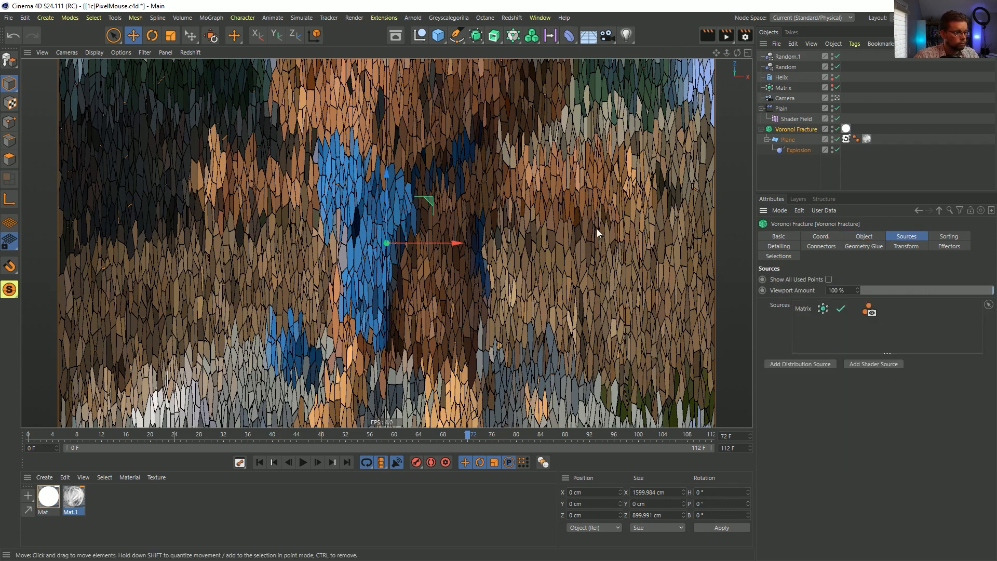
Step: Save the scene as a new version named [1d]PixelMouse.c4d in the SceneFiles folder
key(ctrl+shift+s)
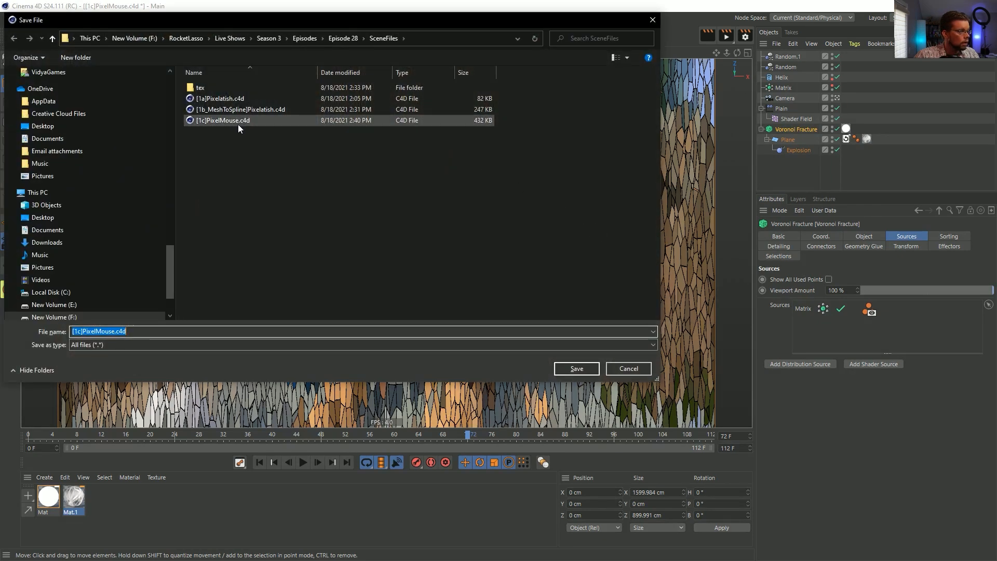
click(216, 121)
click(81, 332)
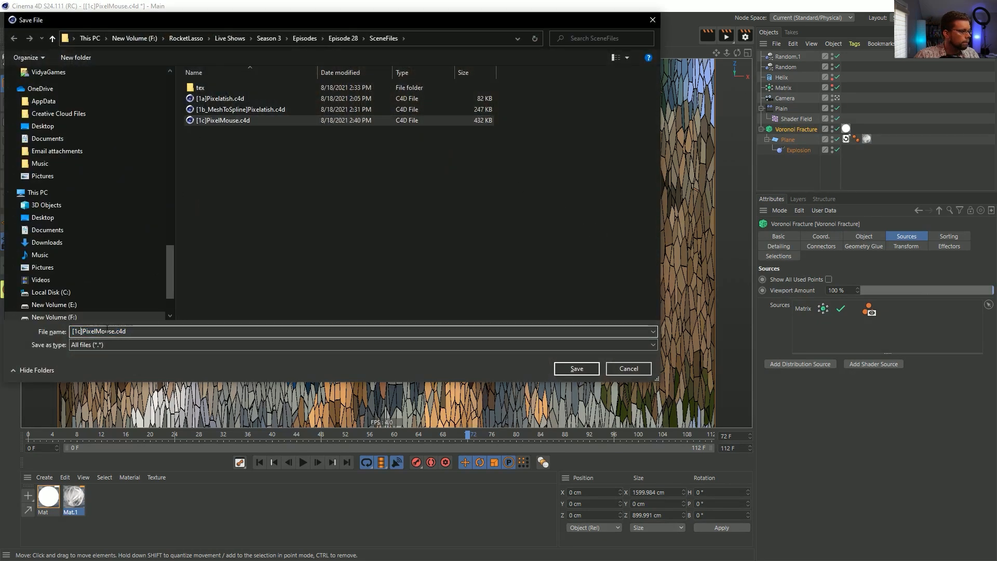
key(BackSpace)
text(d)
key(Return)
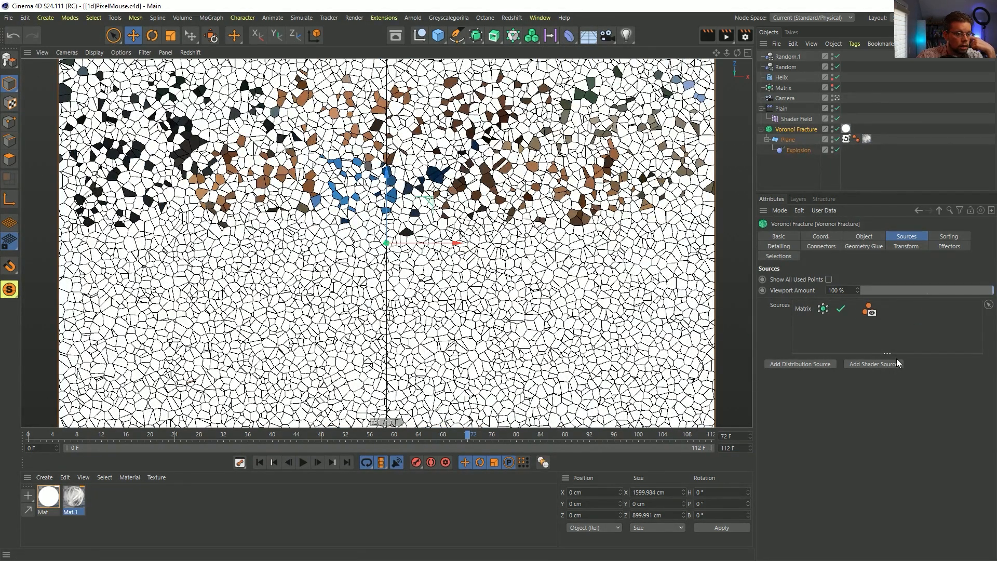
Step: Delete the Matrix from the Voronoi Fracture's sources and add a shader source in its place
click(807, 311)
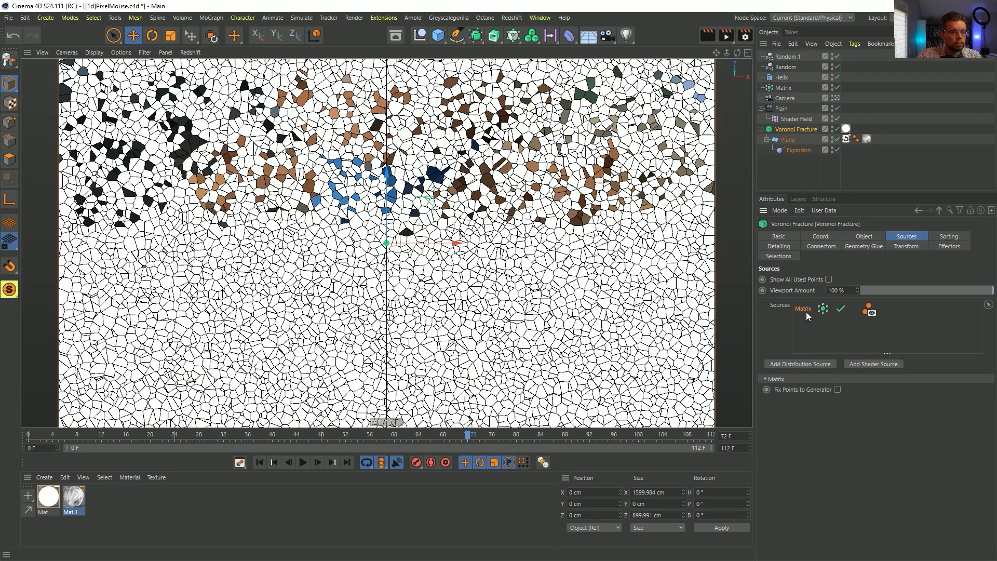
key(Delete)
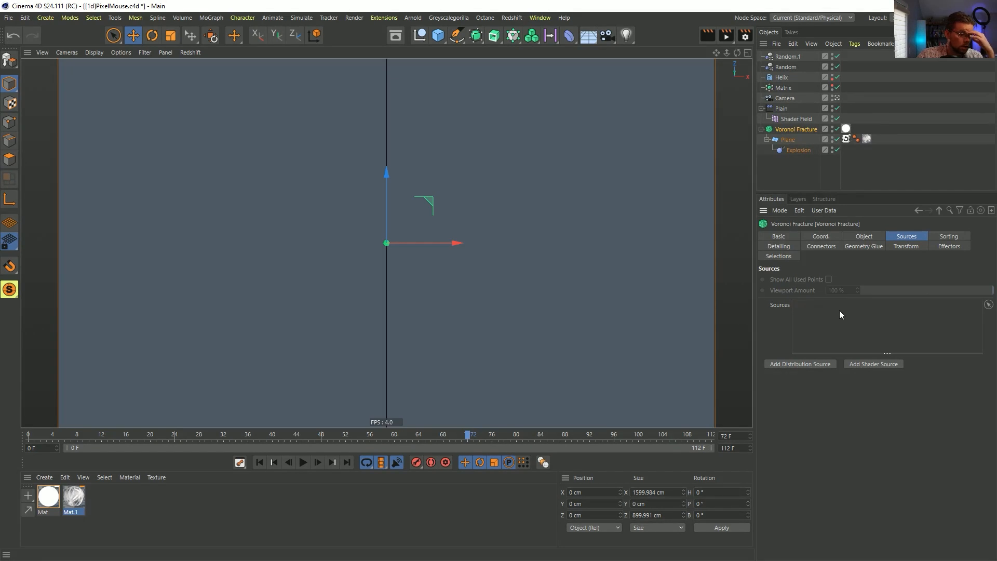
click(874, 363)
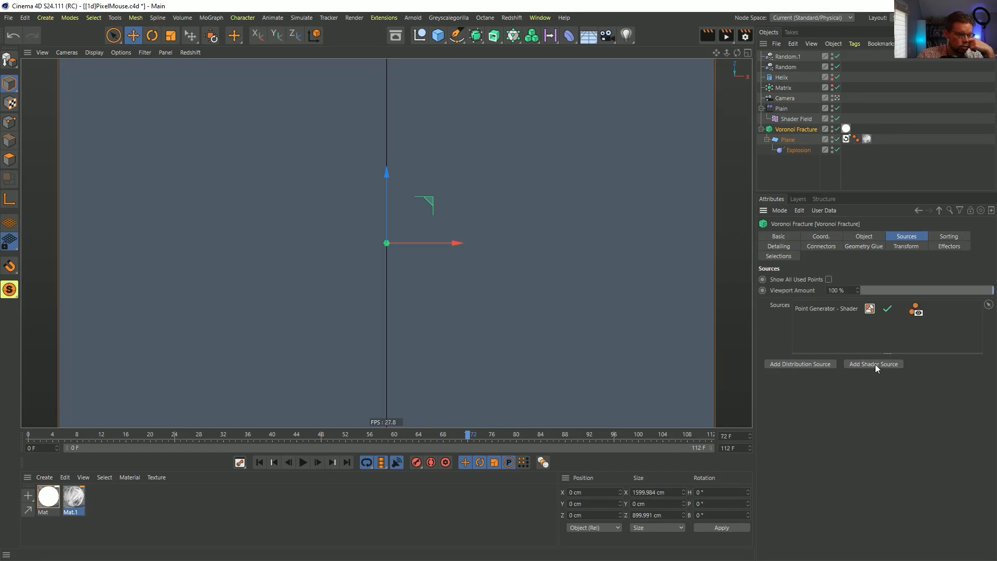
Step: Set the shader source's channel to Luminance and link the Plane's material tag to it
click(824, 311)
click(848, 405)
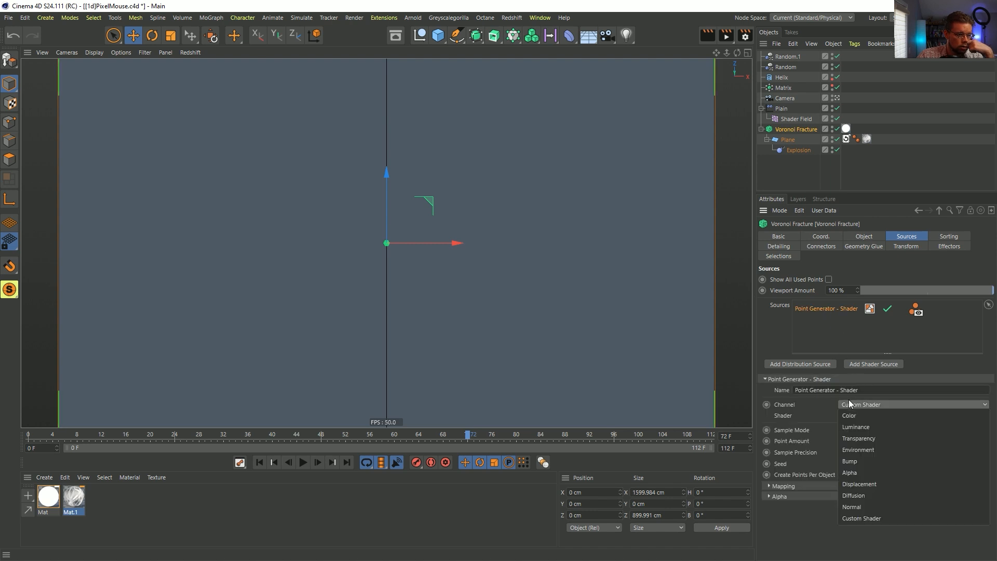
click(868, 428)
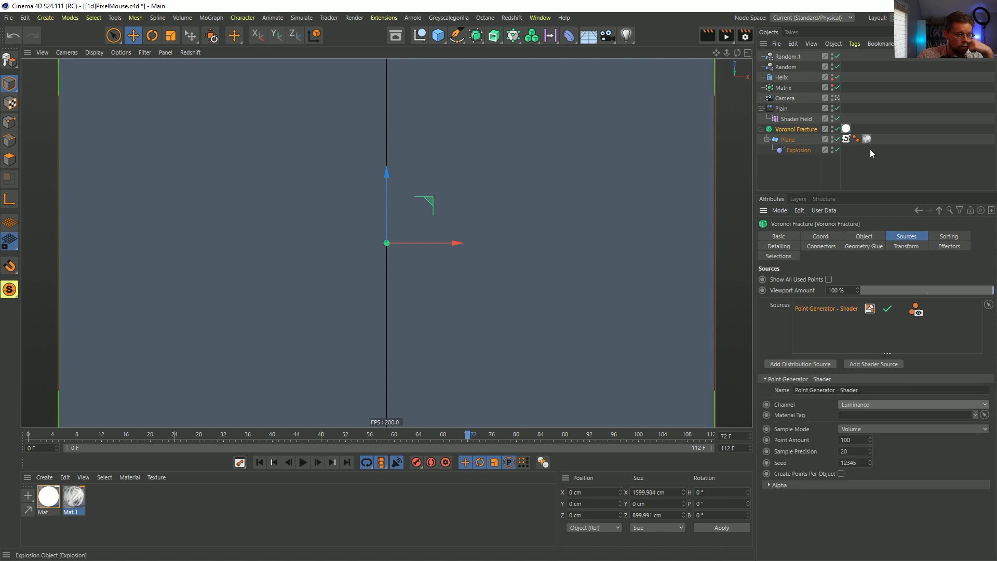
drag(865, 426, 865, 415)
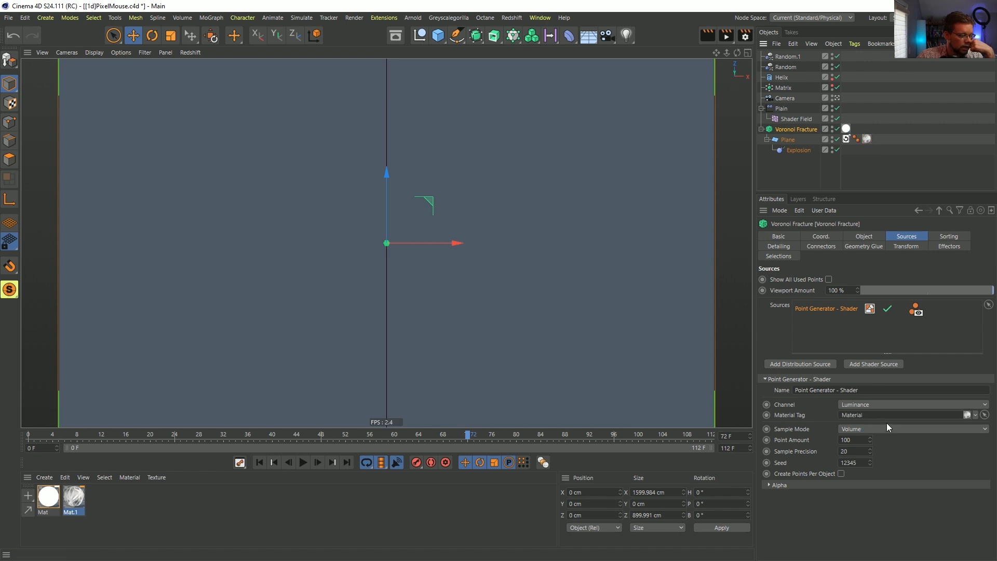
click(850, 430)
click(852, 439)
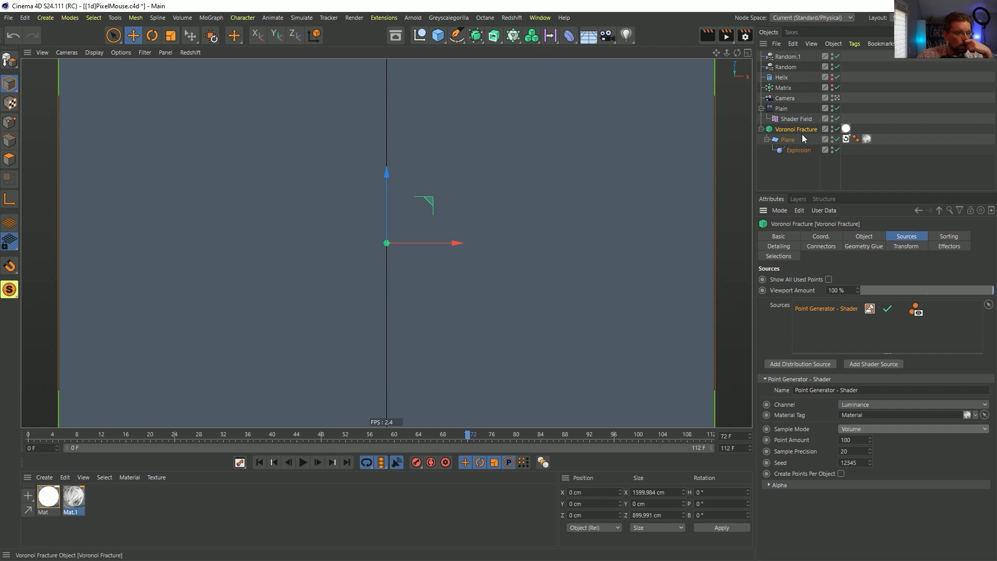
Step: Disable the Explosion deformer and set the shader source's Sample Mode to Surface
click(788, 119)
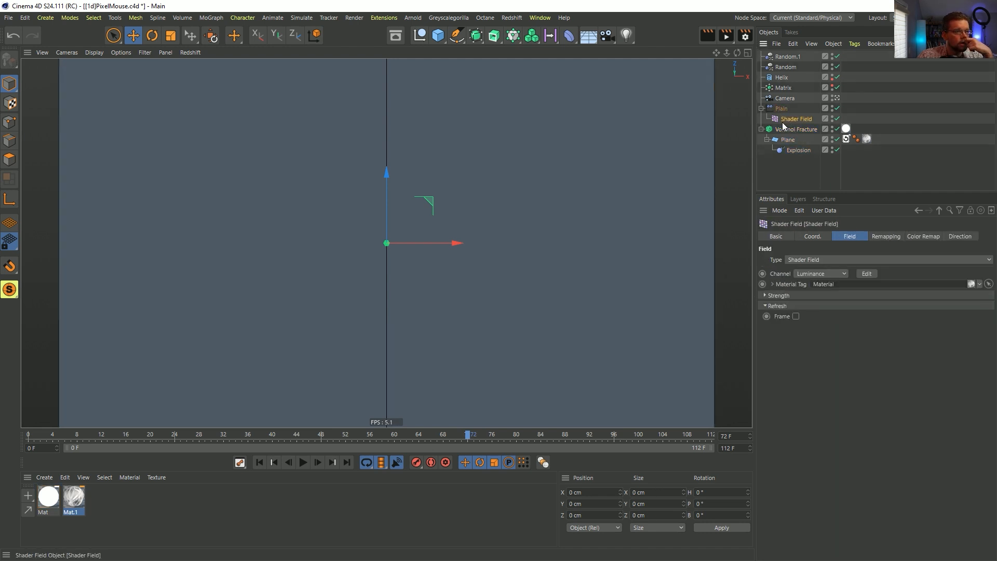
click(790, 141)
click(793, 129)
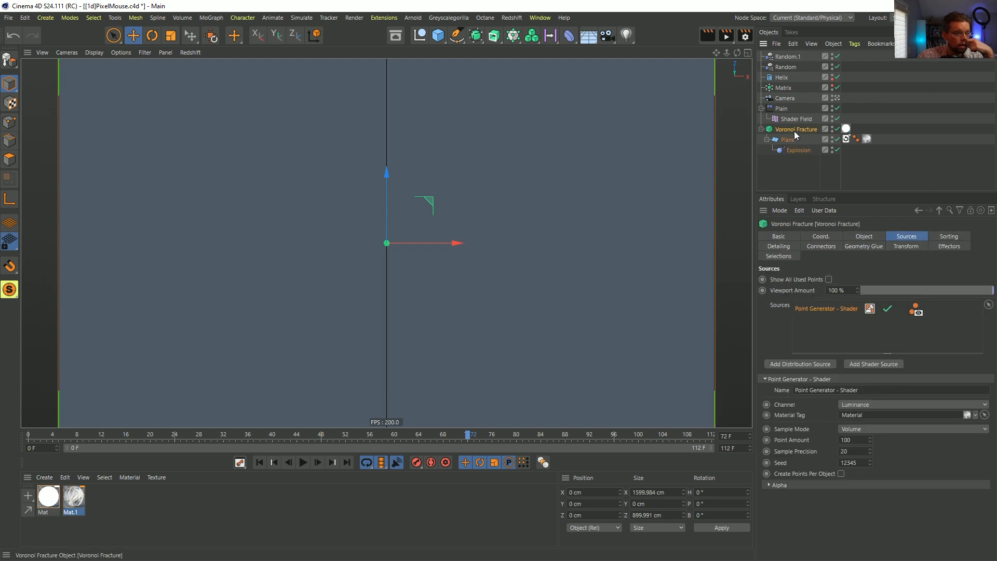
click(837, 150)
click(891, 430)
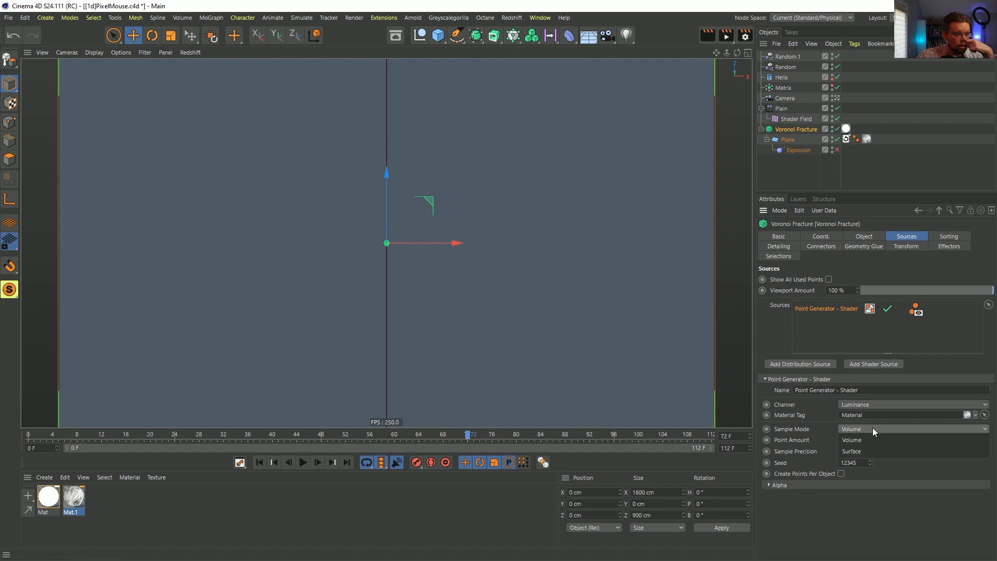
click(872, 450)
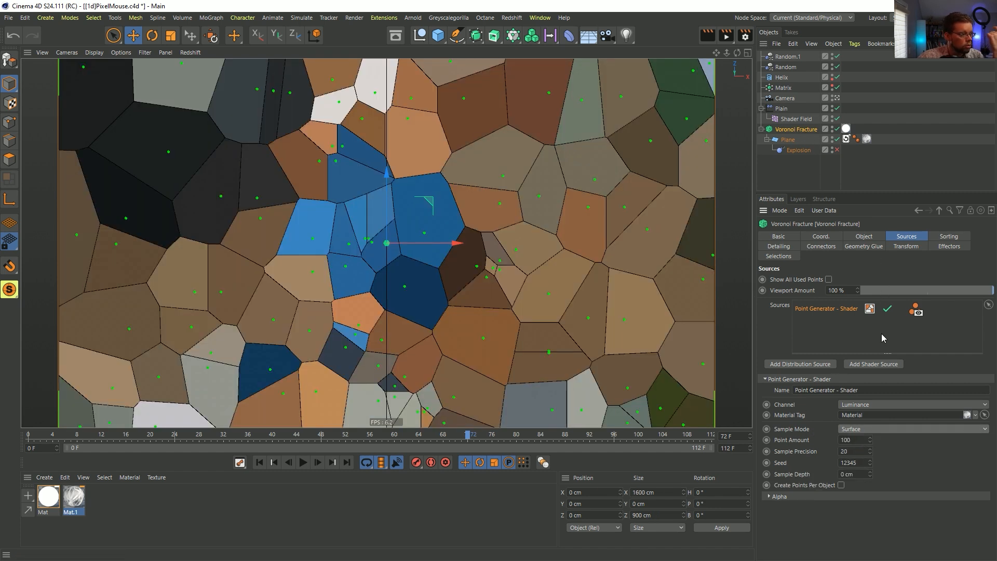
Step: Raise the shader source's Point Amount to 1001
click(858, 440)
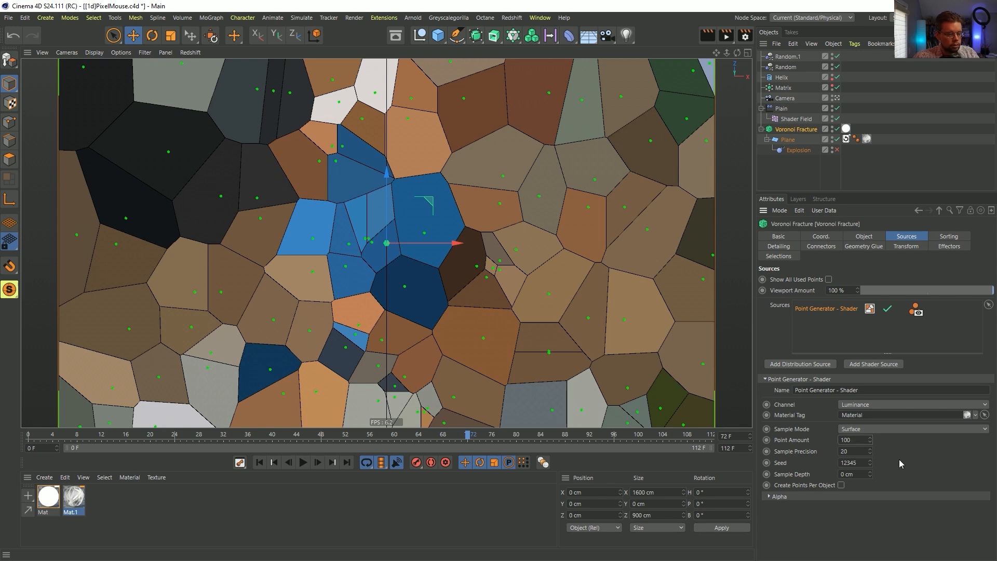
text(1)
key(Return)
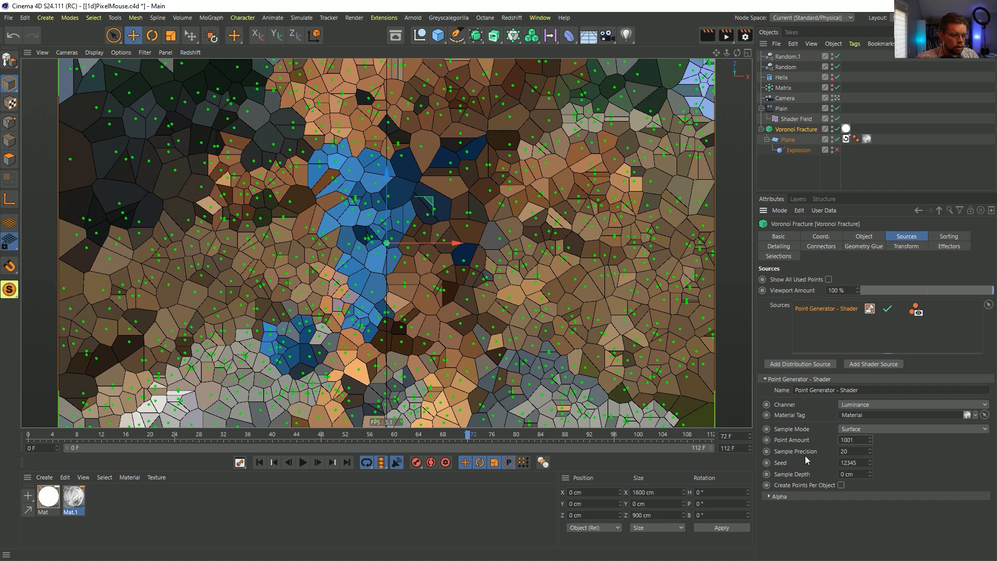
Step: Set the shader source's Sample Precision to 111 and its Point Amount to 5001, then deselect the Voronoi Fracture
text(111)
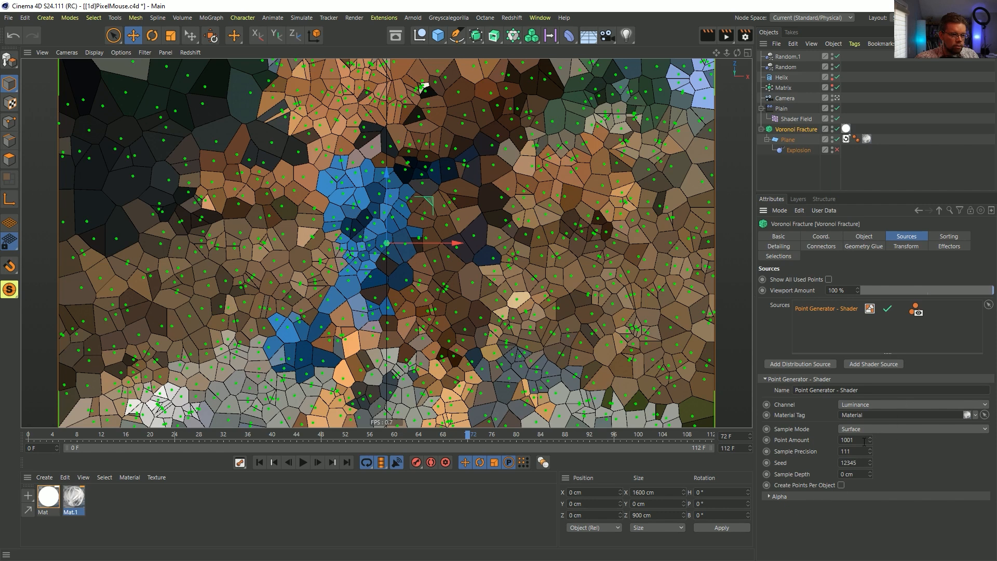
drag(845, 442, 836, 443)
text(5)
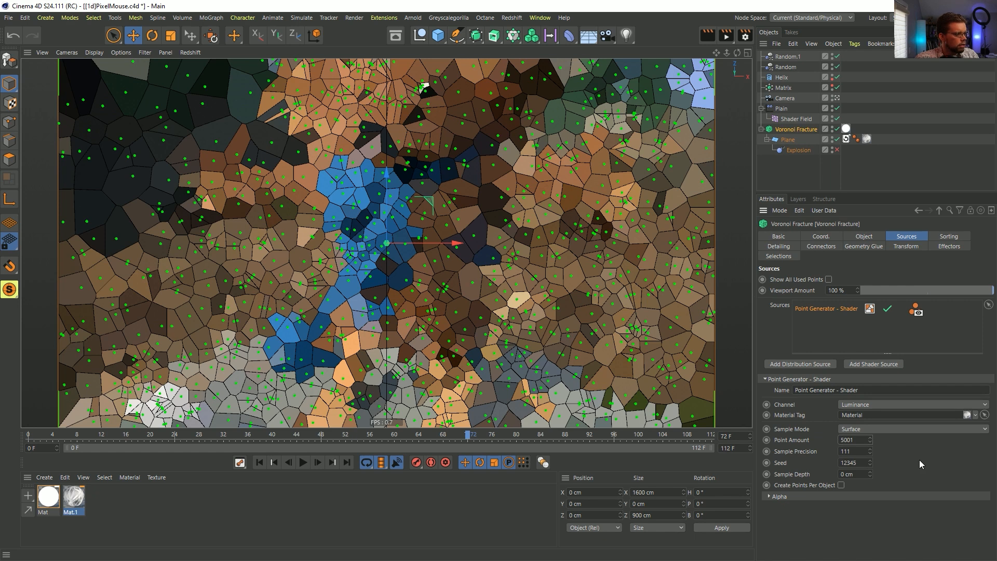
key(Return)
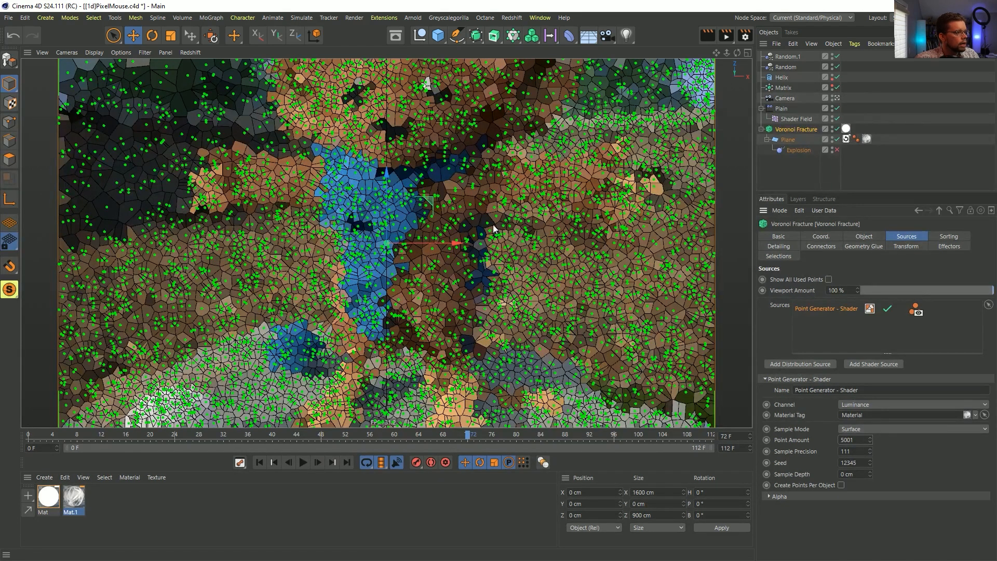
click(795, 174)
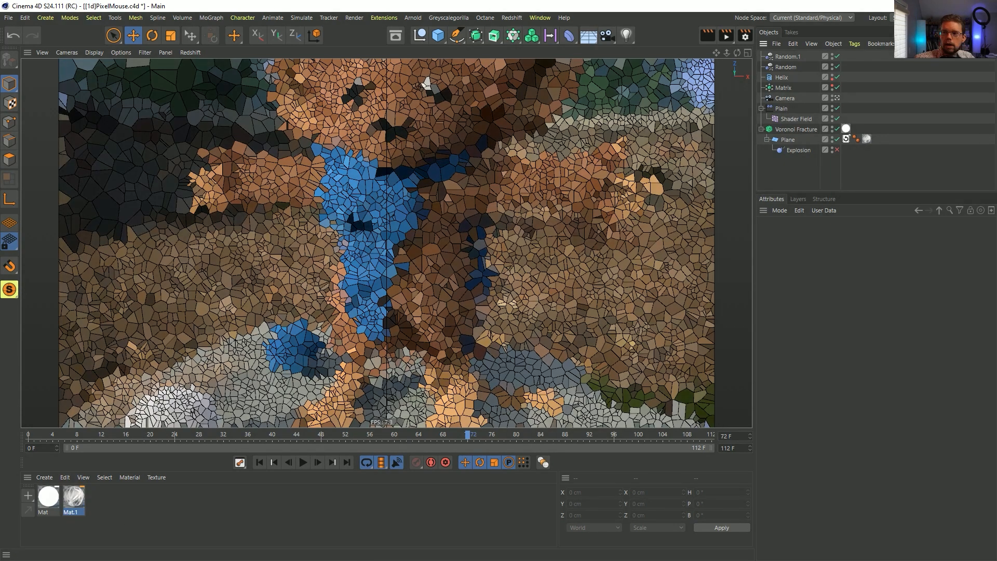
Step: Replace the Luminance texture of material Mat.1 with the image [2a]LaserScanMars0302.tif
double_click(78, 502)
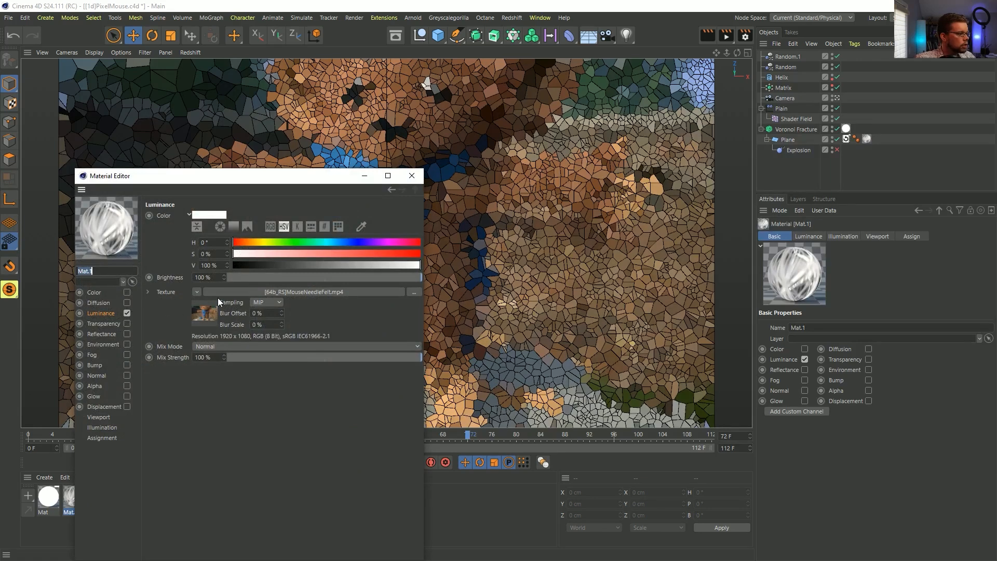
click(254, 291)
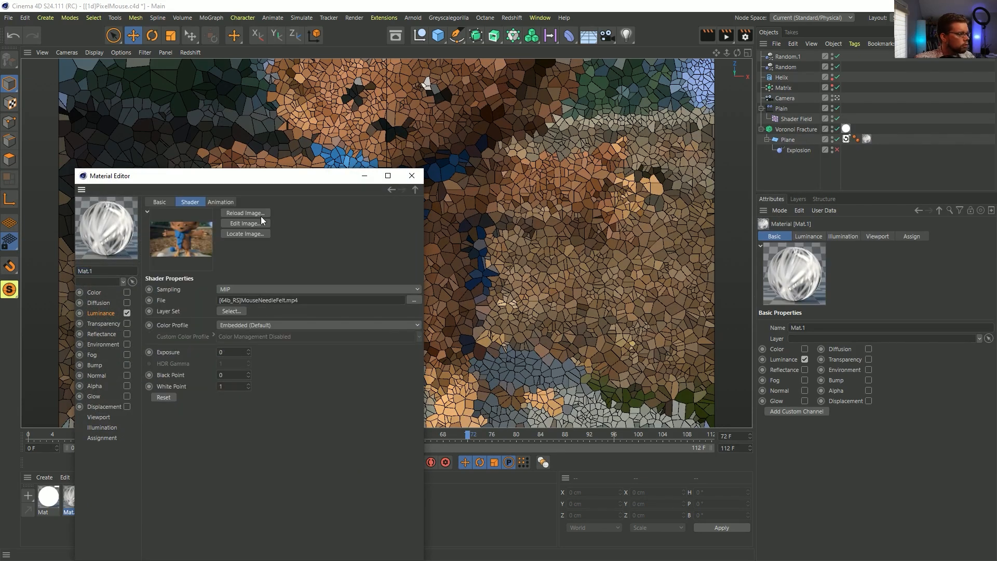
click(416, 191)
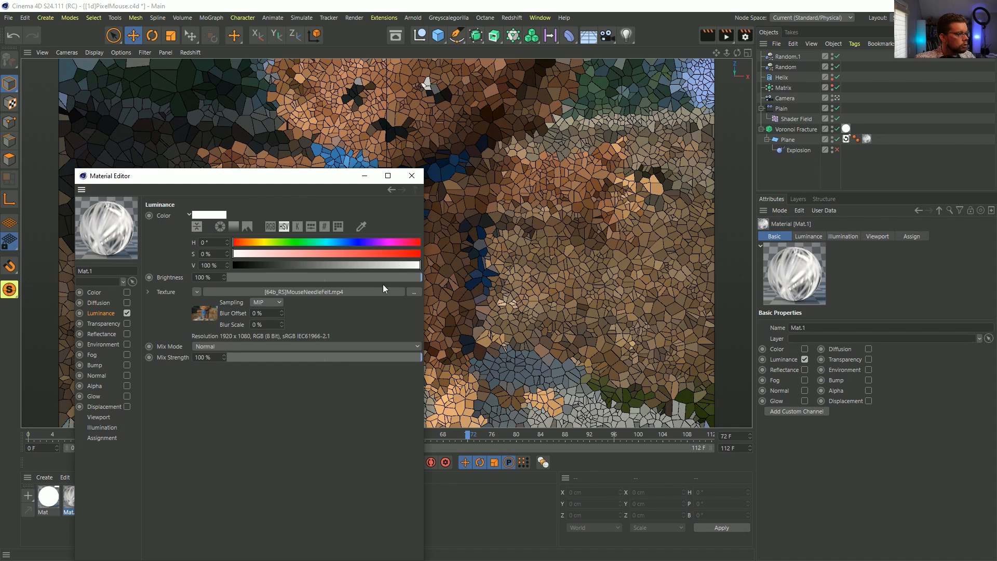
click(416, 293)
click(325, 278)
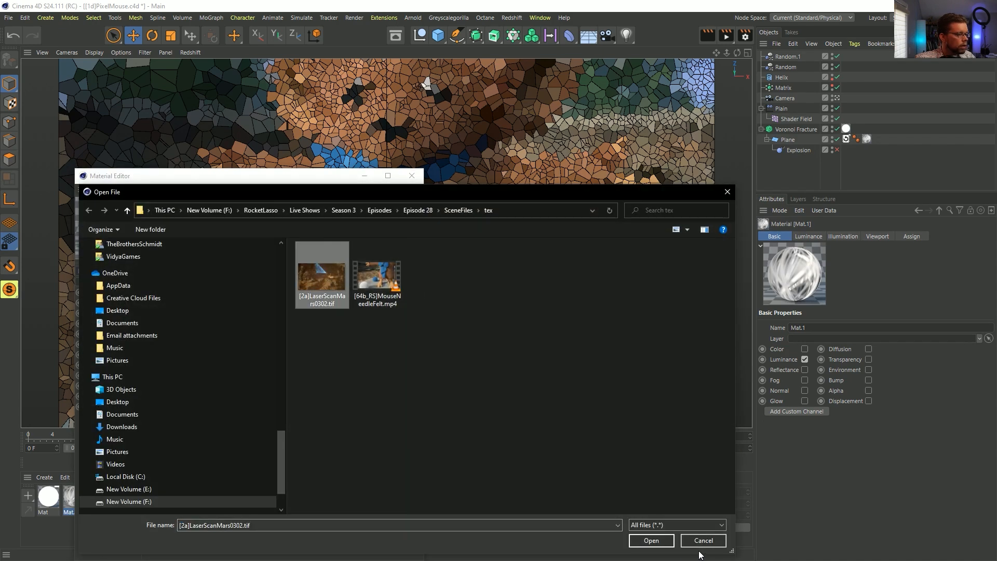
click(667, 545)
drag(305, 182, 747, 413)
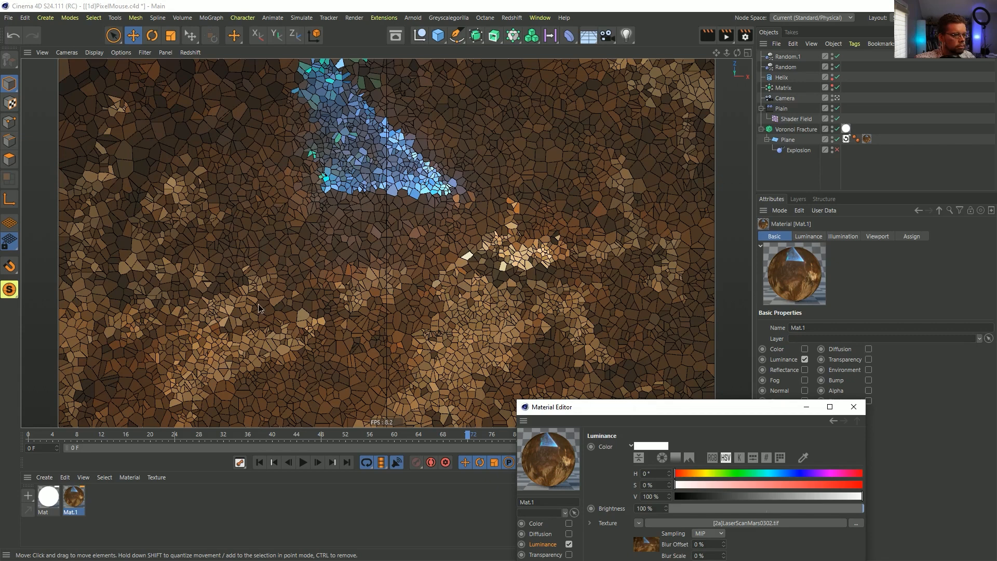
drag(630, 408, 247, 297)
Step: Set the Voronoi Fracture's shader source Sample Precision to 11 and inspect the mosaic without its point overlay
click(795, 128)
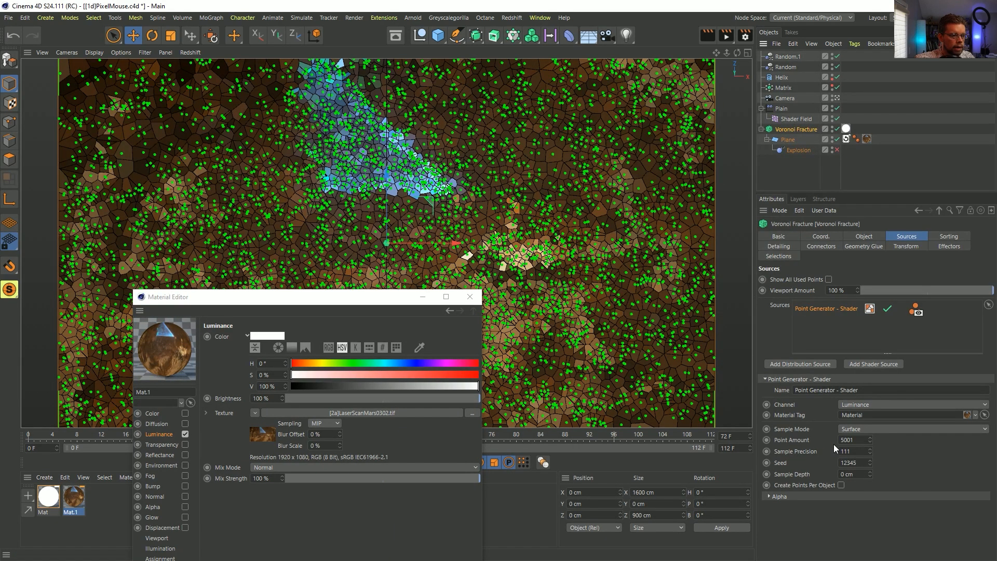
double_click(853, 451)
text(11)
key(Return)
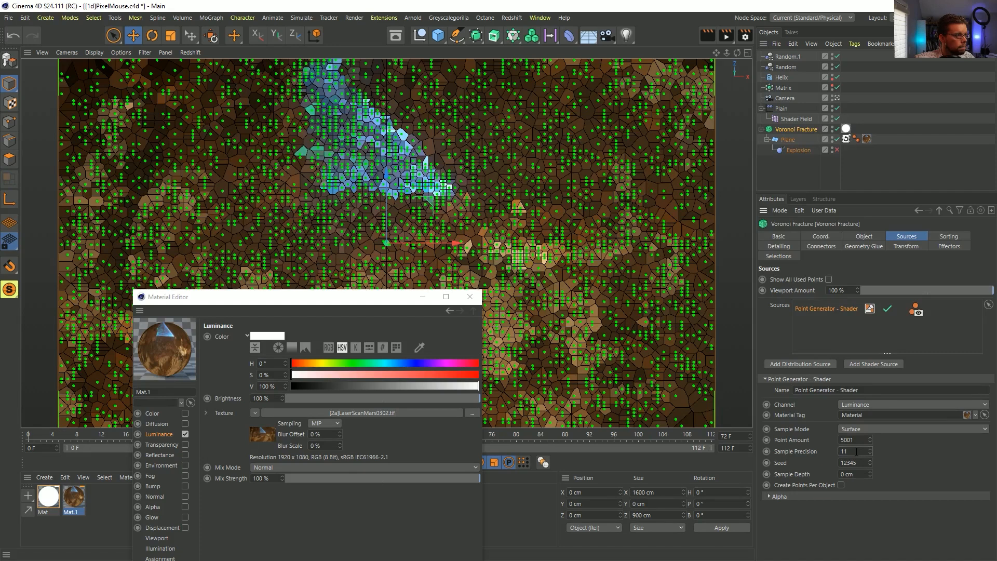
click(792, 175)
drag(362, 301, 373, 472)
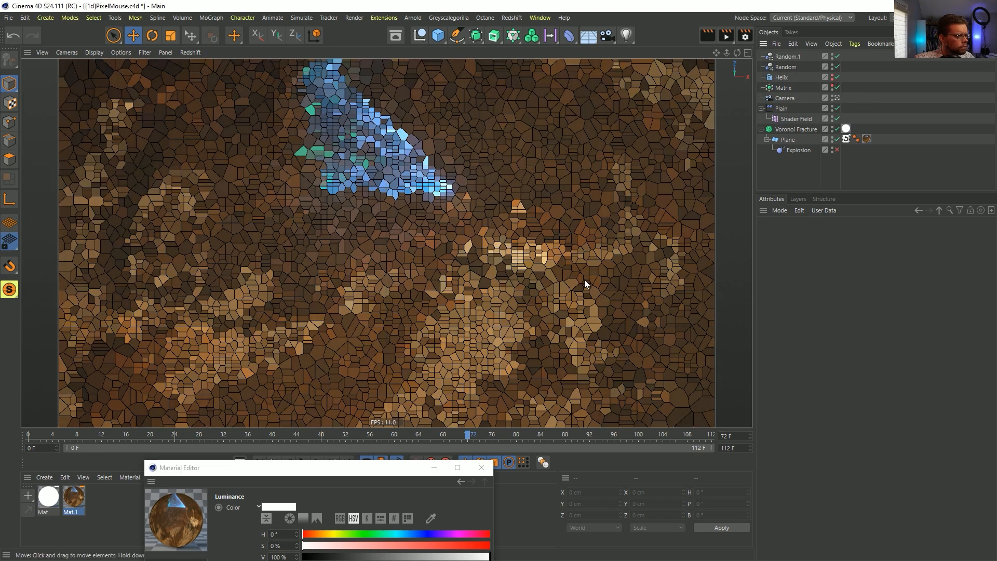
Step: Lower the Voronoi Fracture's shader source Sample Precision to 1
click(795, 129)
double_click(850, 455)
text(1)
key(Return)
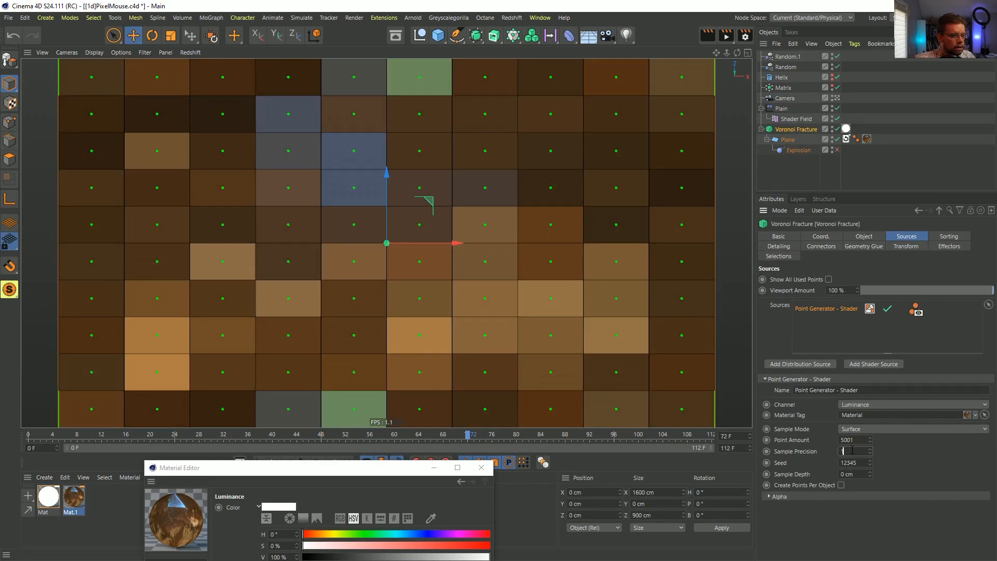
Step: Set the shader source's Sample Precision to 150 and its Sample Depth to 2 cm
text(150)
key(Return)
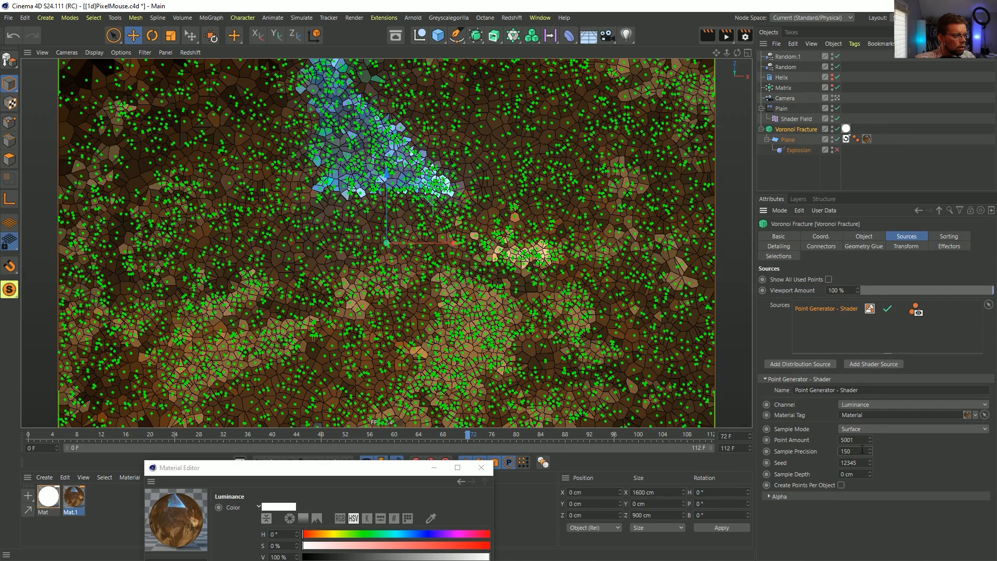
click(855, 475)
text(2)
key(Return)
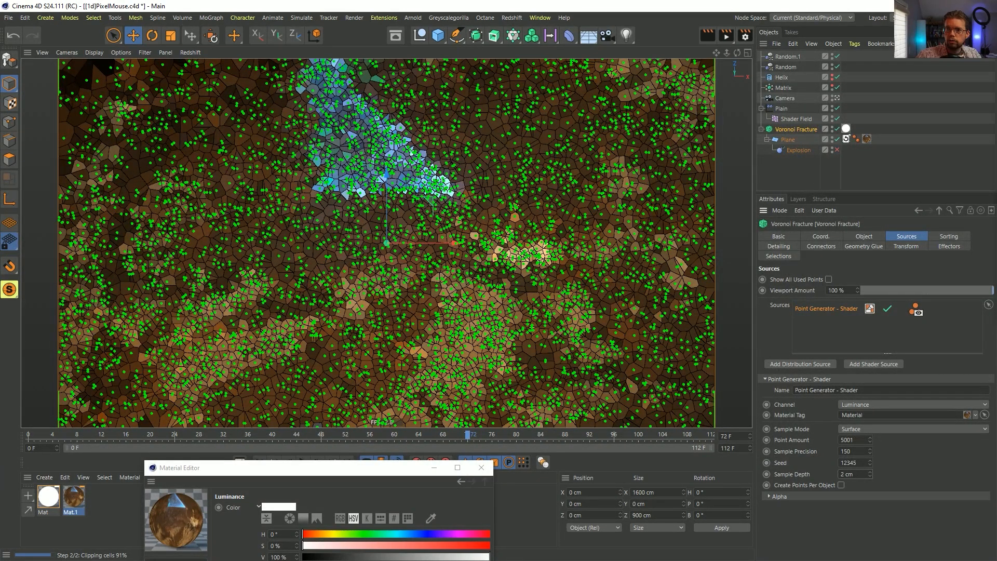
Step: Force-quit the frozen Cinema 4D process from Task Manager and close Task Manager
key(ctrl+shift+Escape)
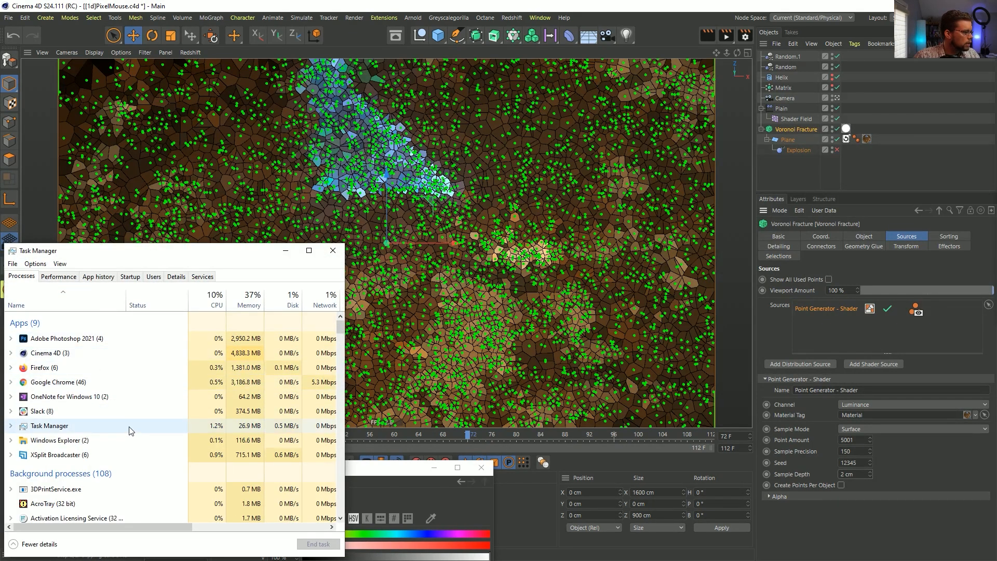
click(641, 19)
click(111, 356)
click(314, 546)
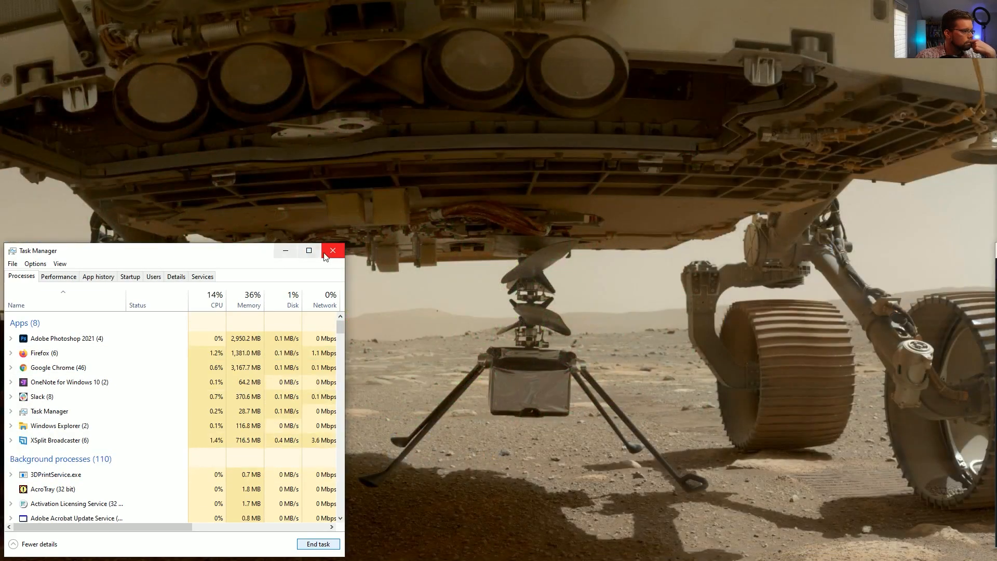
click(326, 252)
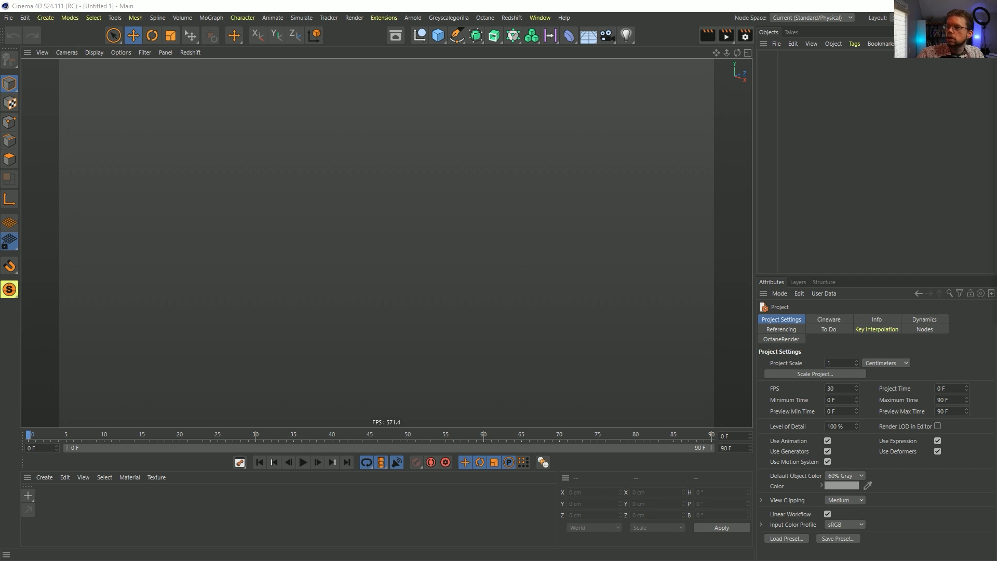
Step: Bring the Firefox window with the Shape Shifting | Panoply | OFFF HIVE video over the workspace and enlarge it
drag(980, 131, 307, 76)
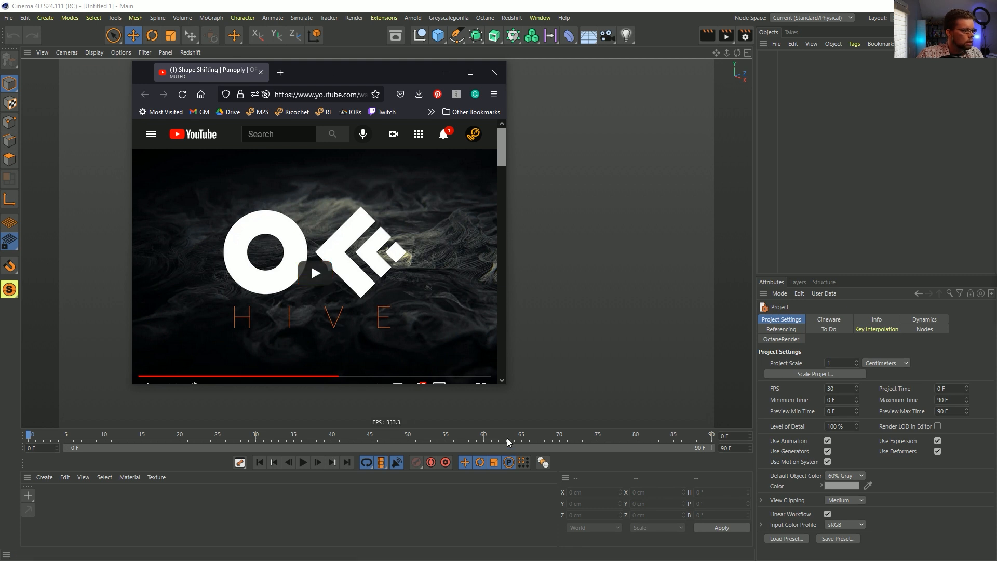
drag(506, 385, 634, 456)
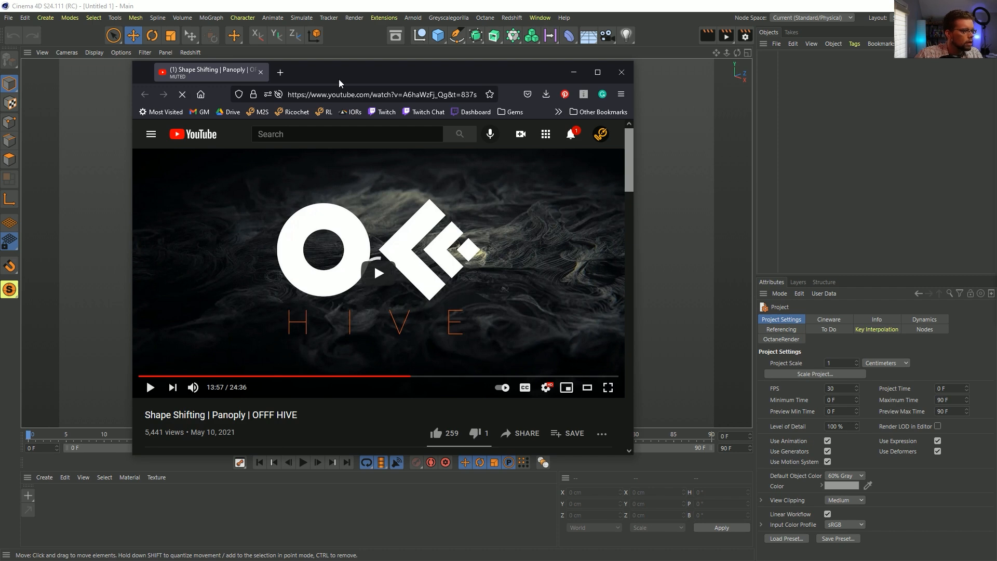
key(alt+Tab)
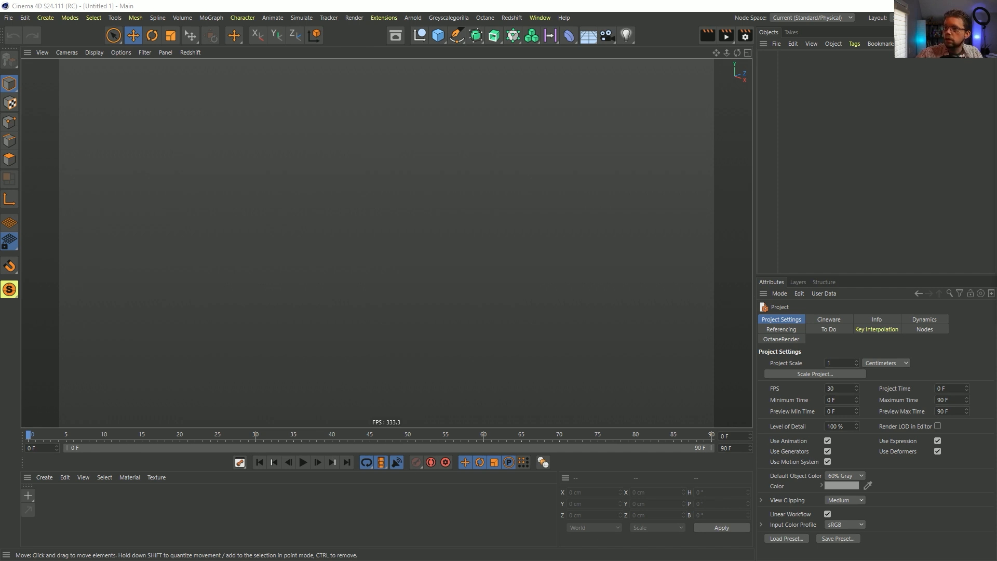
Step: Bring the Firefox window back, close the Fast.com speed test and reload the Panoply video page
drag(996, 143, 451, 71)
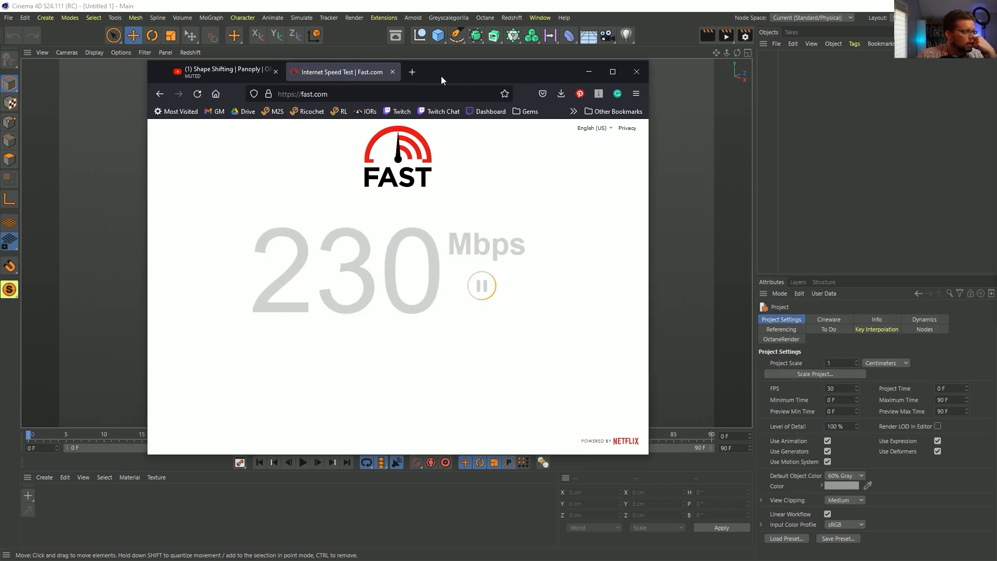
click(393, 72)
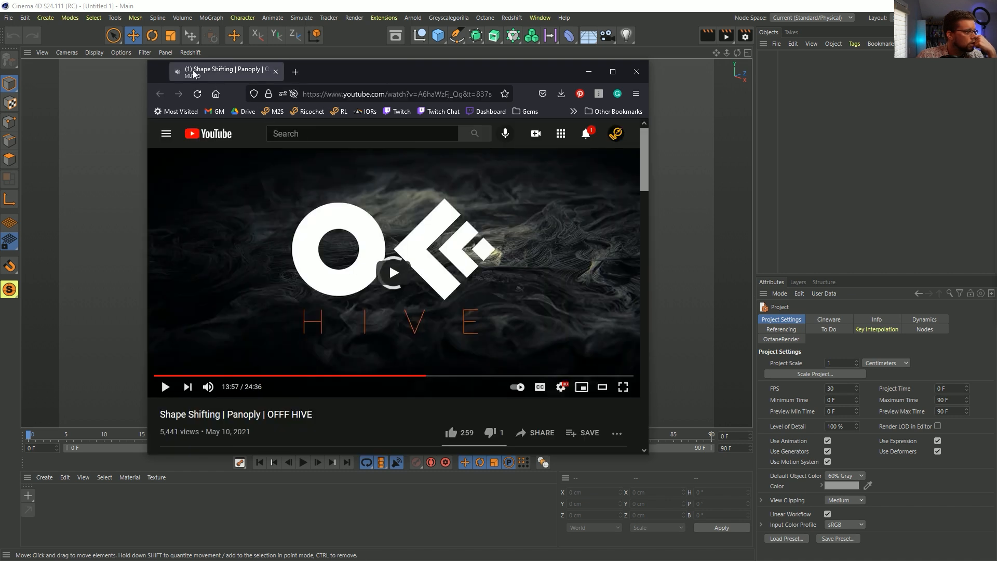
click(198, 93)
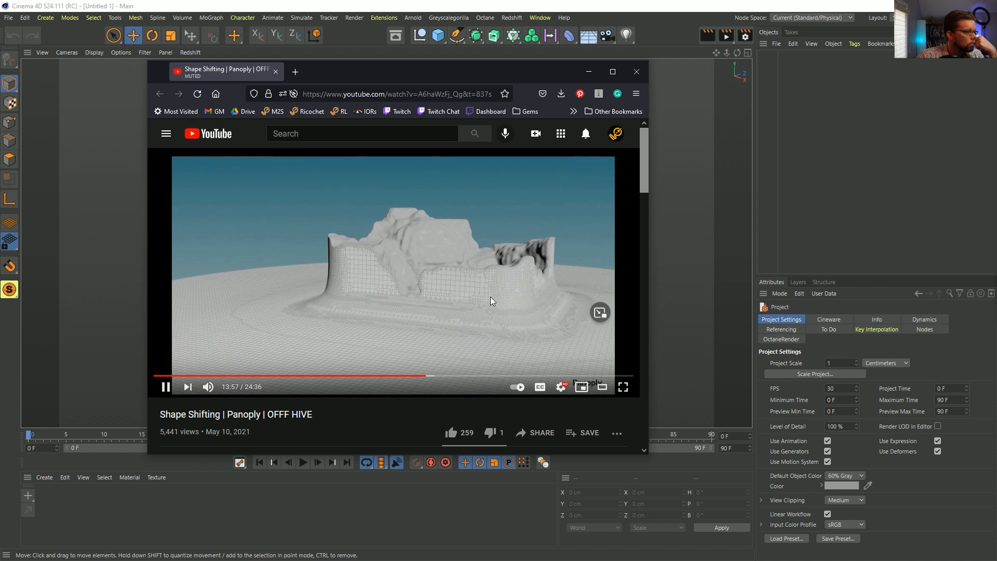
Step: Pause and mute the Panoply video and shrink the browser window slightly
click(435, 271)
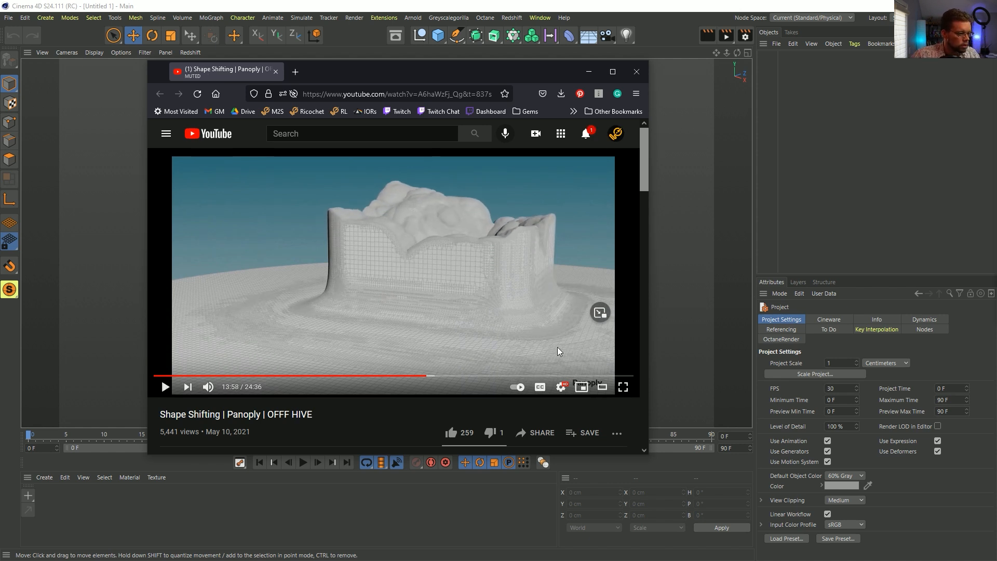
click(208, 387)
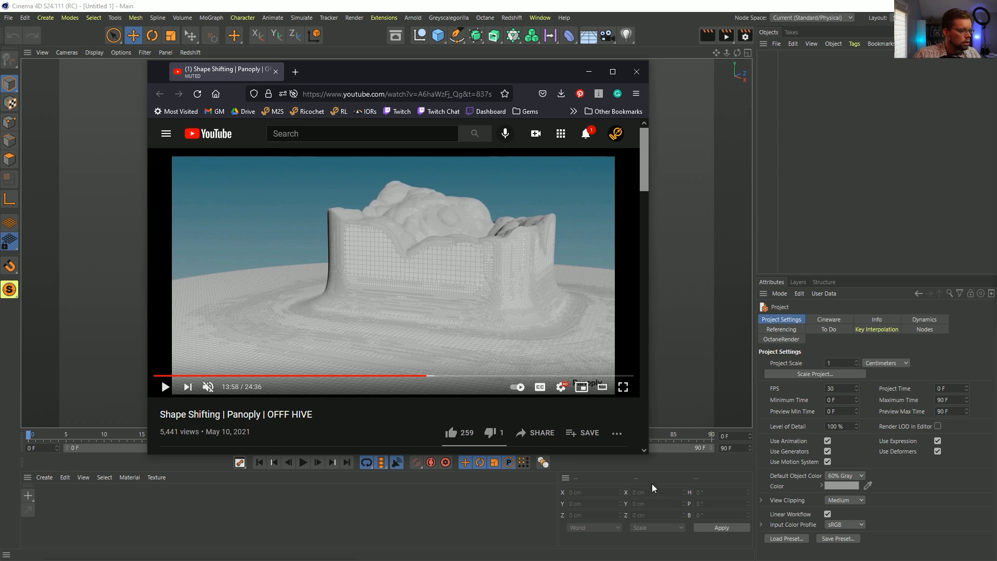
drag(648, 454, 596, 425)
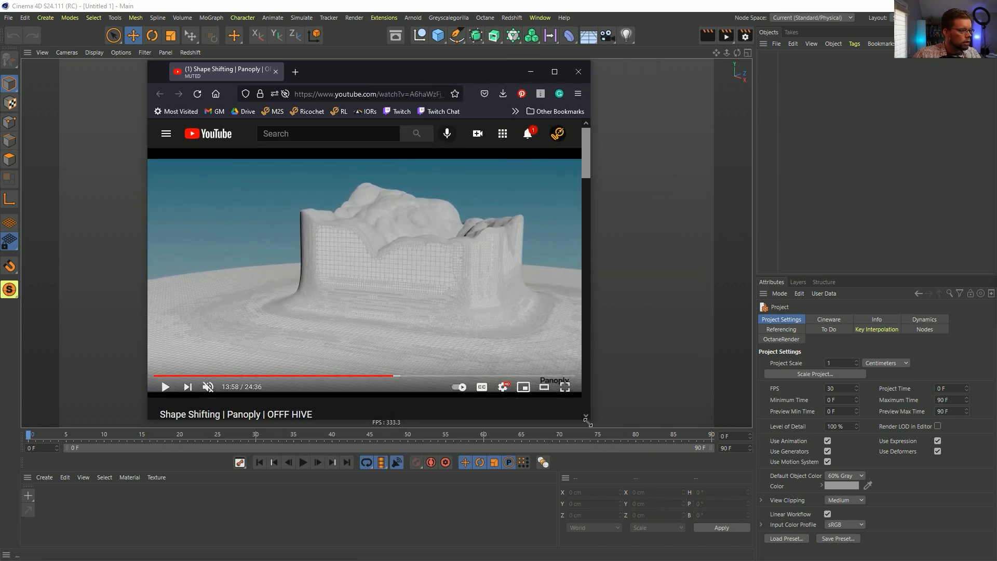
Step: Read the video's description and highlight the words "Panoply's project for Herradura"
scroll(482, 316, down, 3)
scroll(453, 305, down, 3)
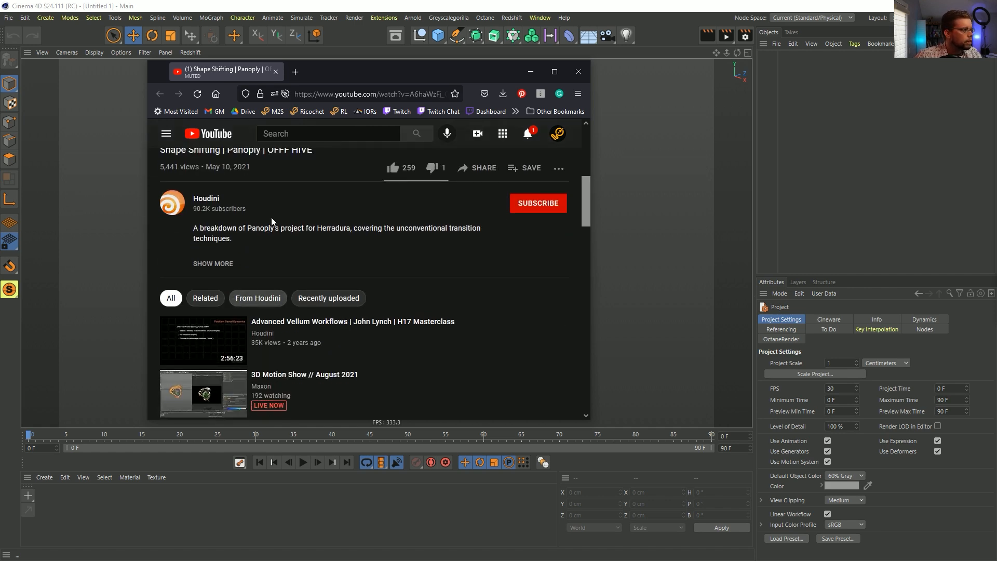
scroll(312, 234, up, 5)
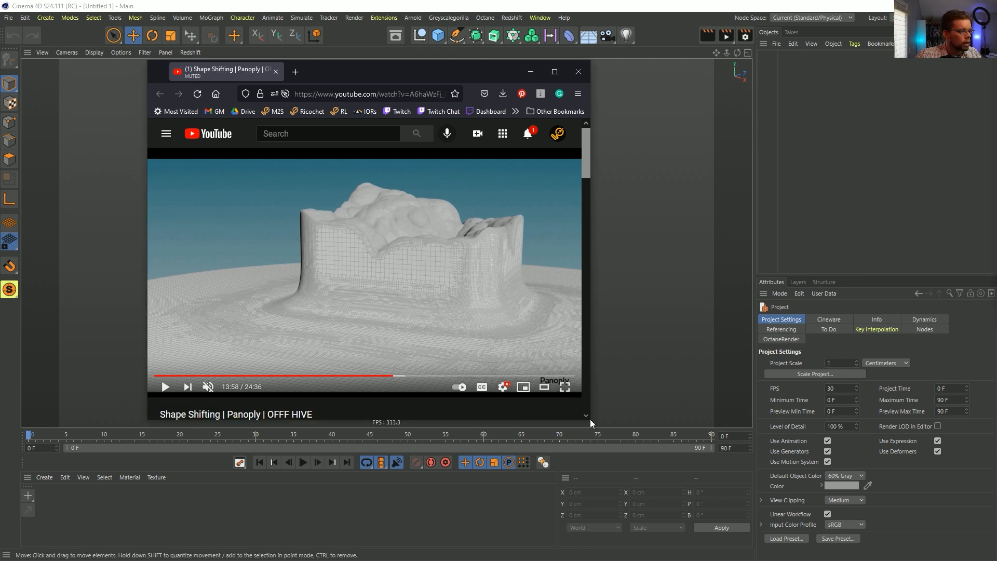
drag(591, 422, 599, 422)
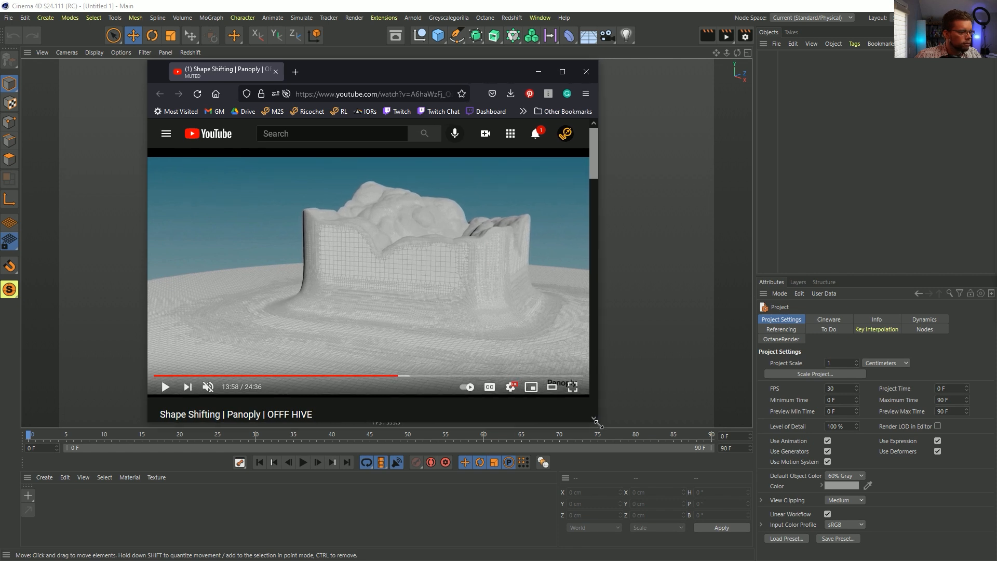
scroll(338, 405, down, 1)
scroll(222, 380, down, 1)
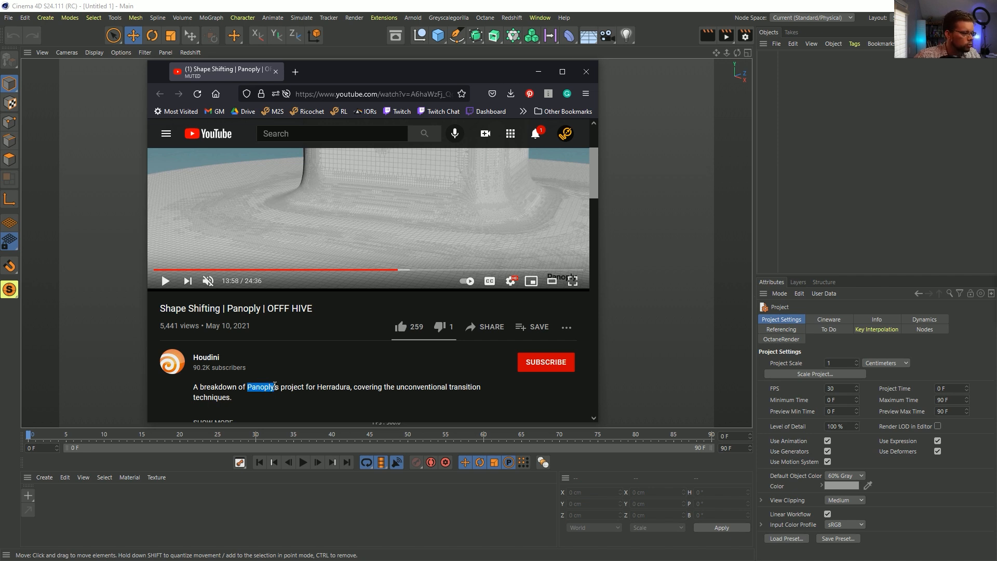
drag(274, 385, 330, 387)
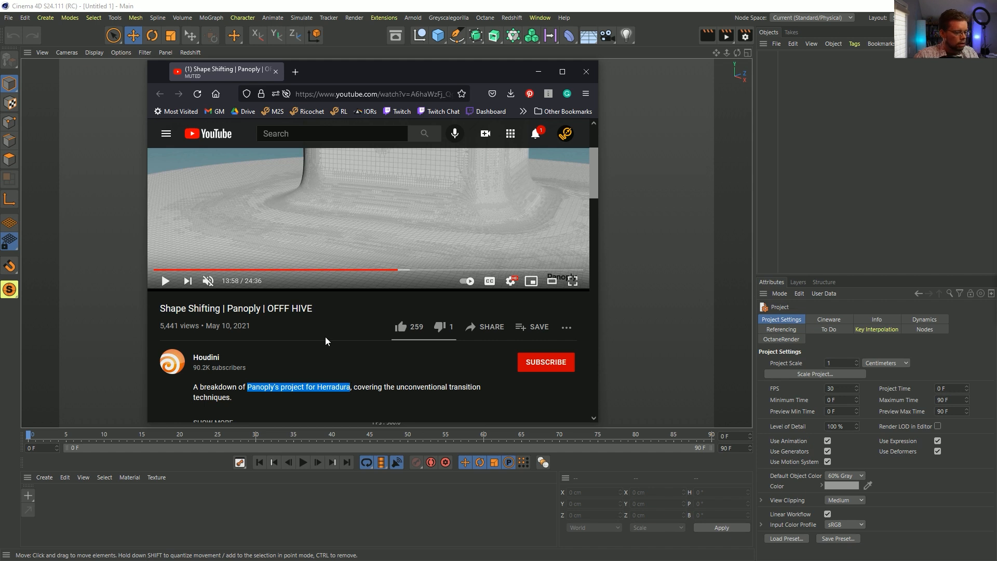
scroll(323, 342, up, 2)
Step: Resume the Panoply video and skip forward and back to review the terrain transition around 14:04
click(379, 318)
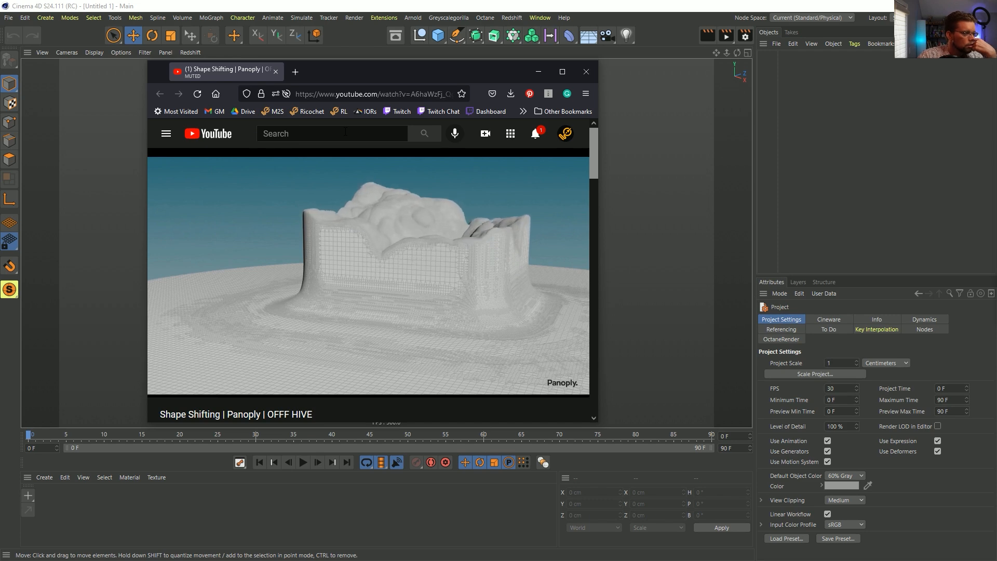
key(Right)
key(Right)
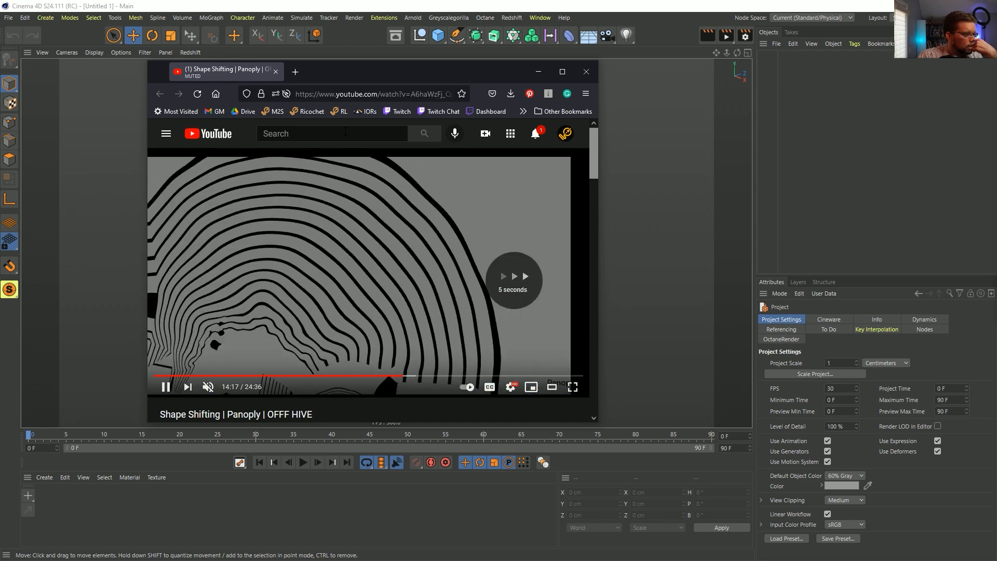
key(Left)
key(Left)
key(Left)
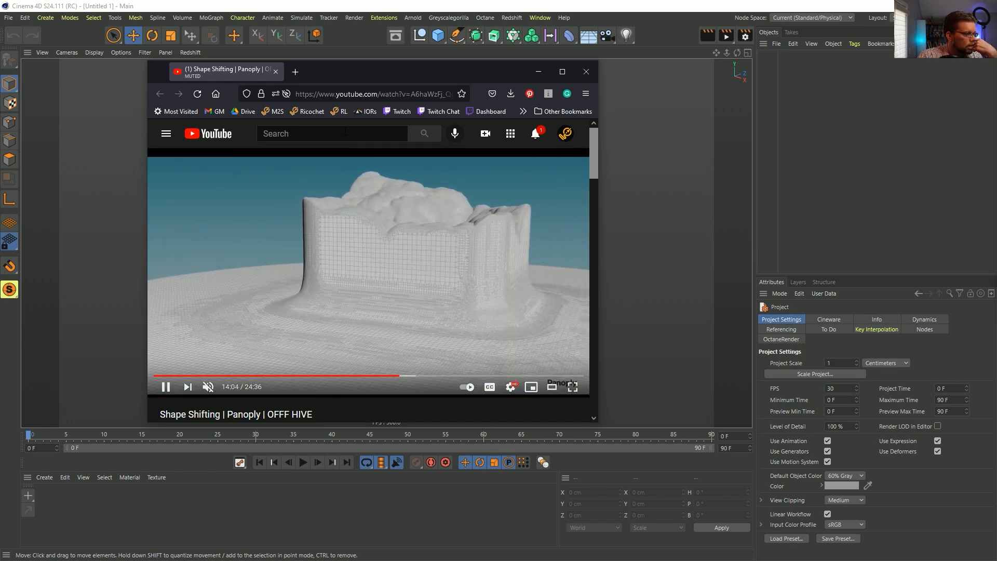
Step: Pause the Shape Shifting video and search YouTube for "Panoply's Herradura"
click(388, 207)
click(308, 134)
text(Panoply's project for Herradura)
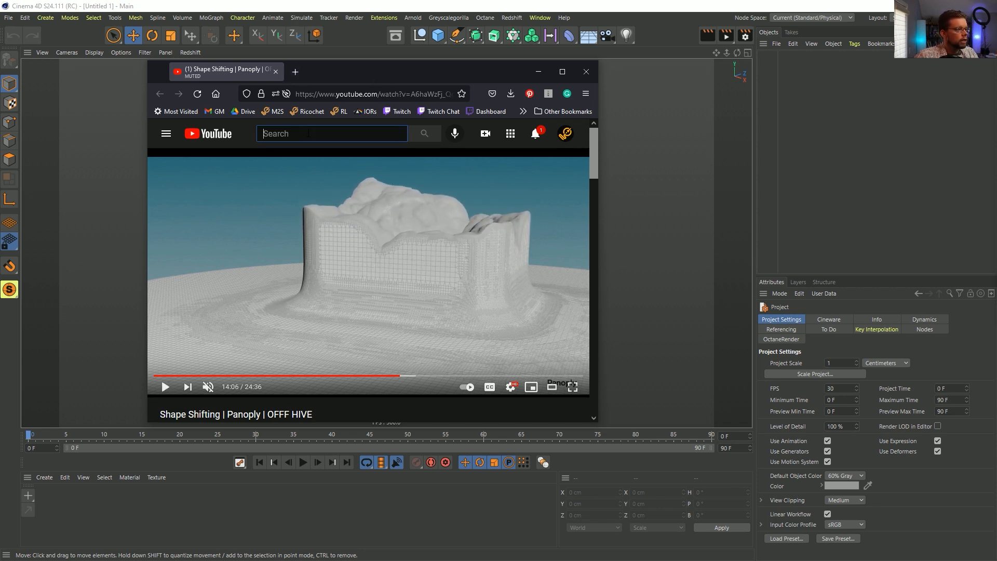
drag(316, 134, 300, 134)
key(BackSpace)
key(Return)
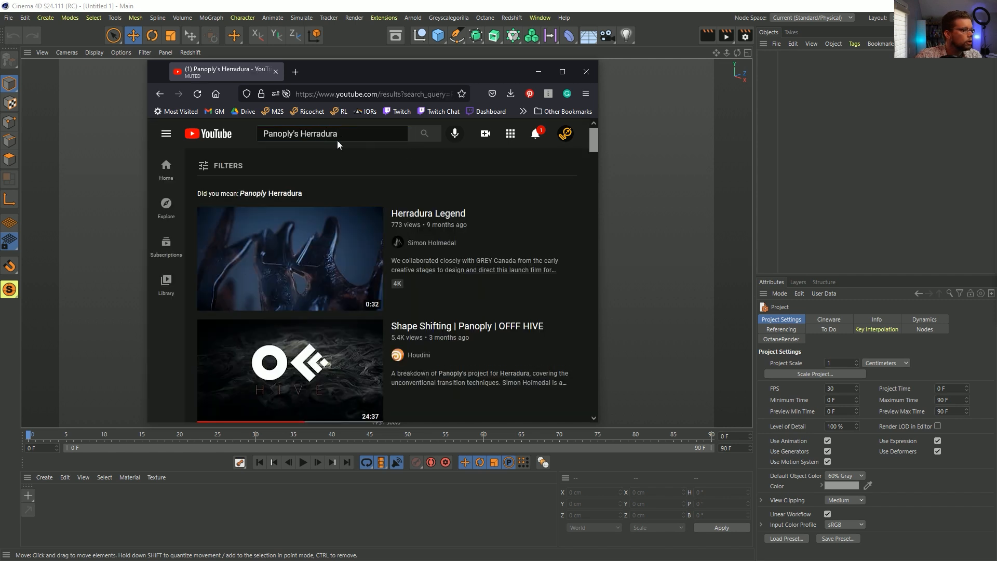
Step: Open the Herradura Legend video, check its description and resume playback
click(321, 273)
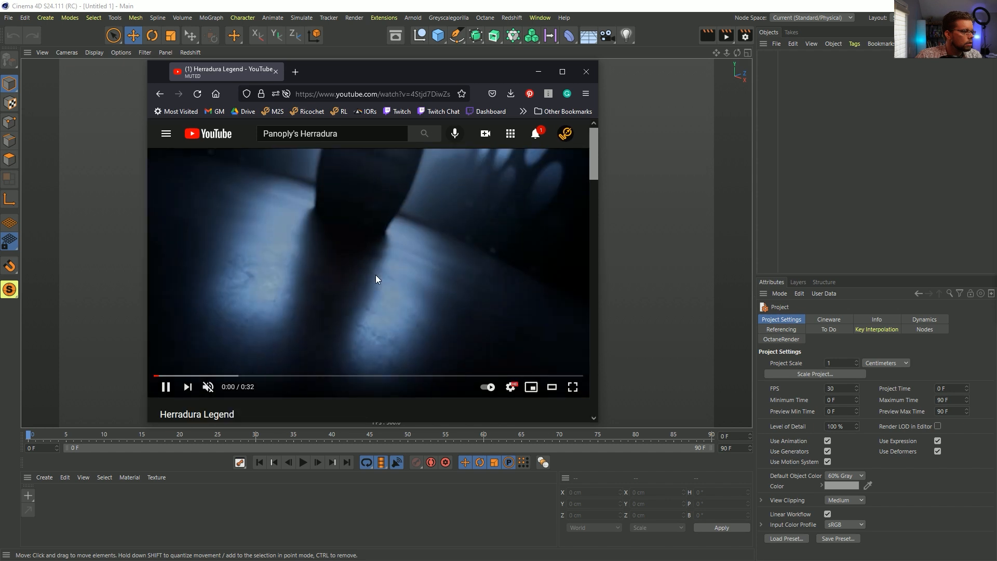
click(376, 276)
scroll(279, 340, down, 2)
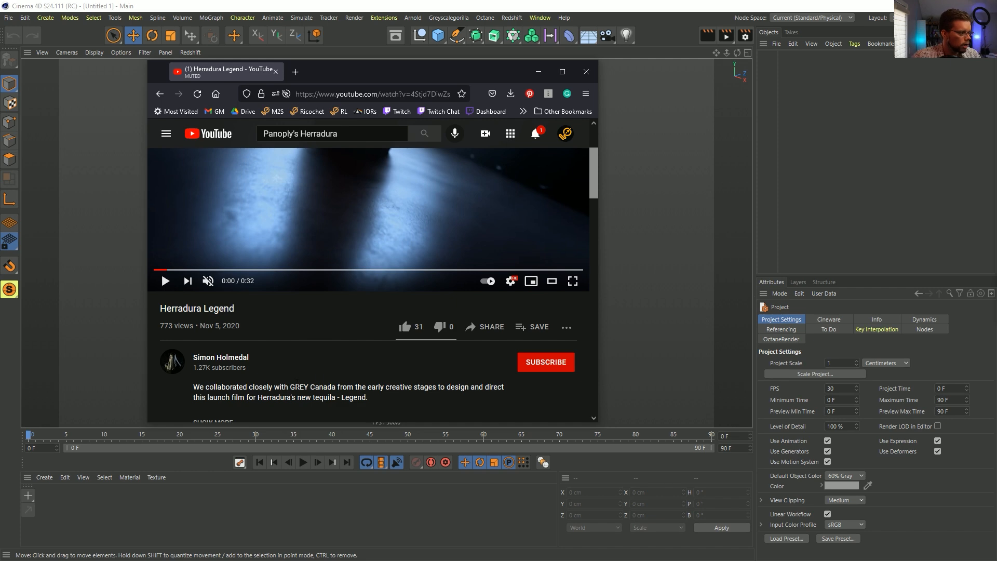
scroll(353, 301, up, 2)
click(379, 282)
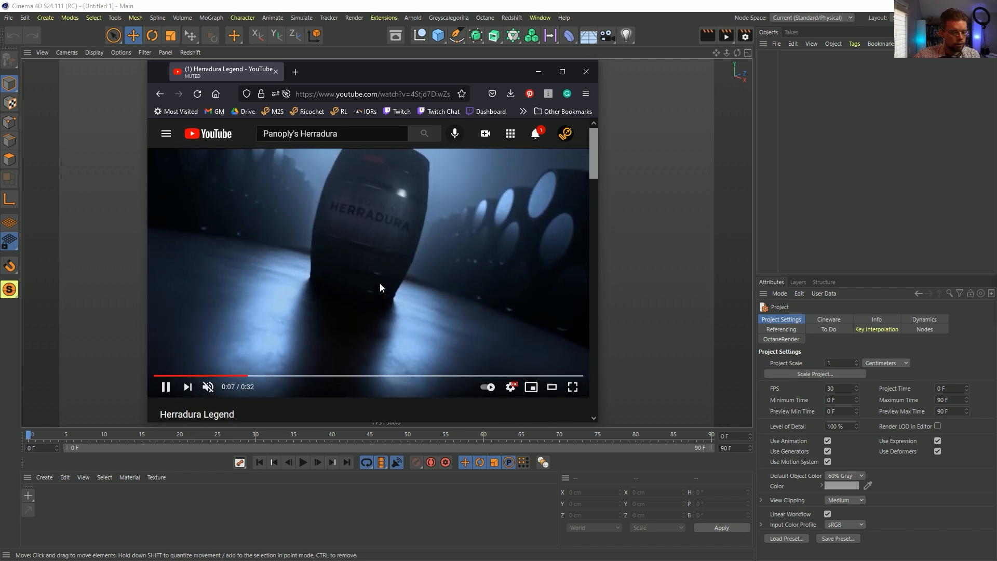
Step: Skip forward and back through the Herradura Legend video to examine its transition shots
key(Right)
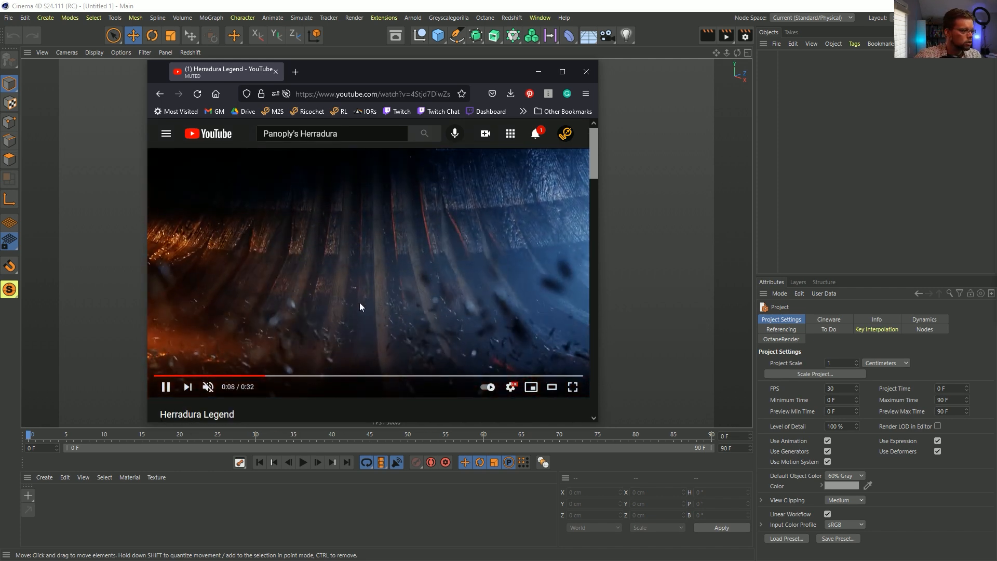
key(Right)
key(Right)
key(Right)
key(Right)
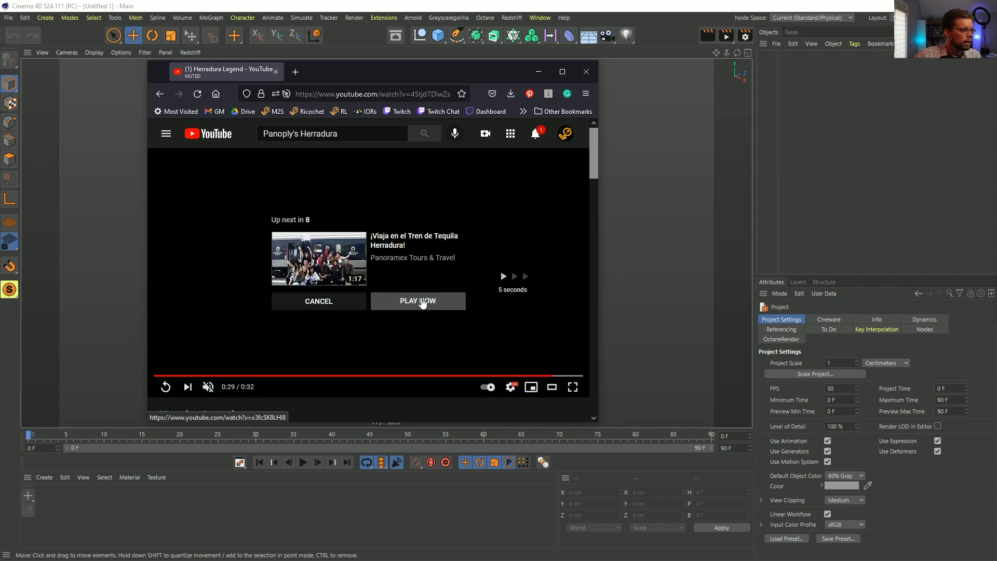
key(Left)
key(Left)
key(Left)
key(Left)
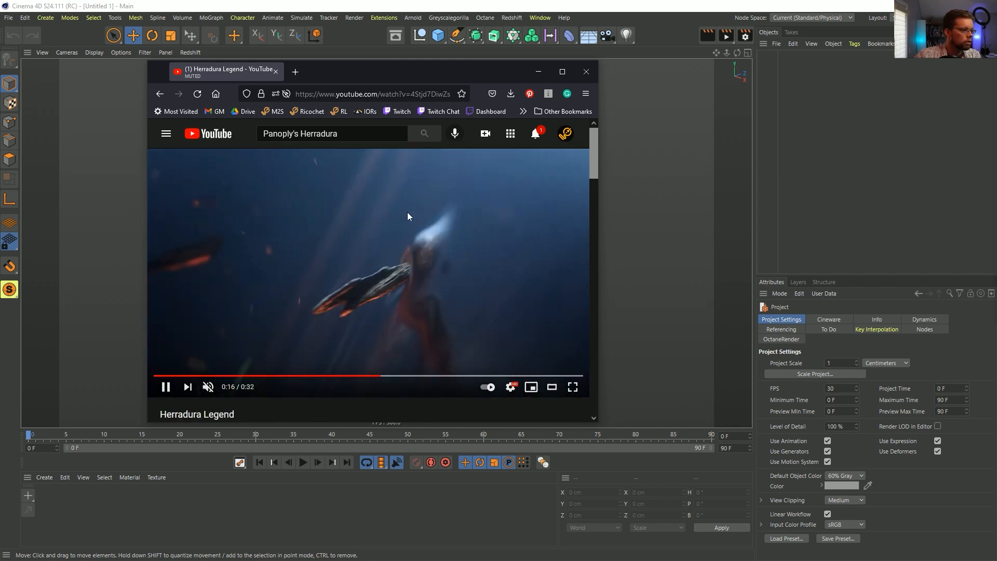
key(Left)
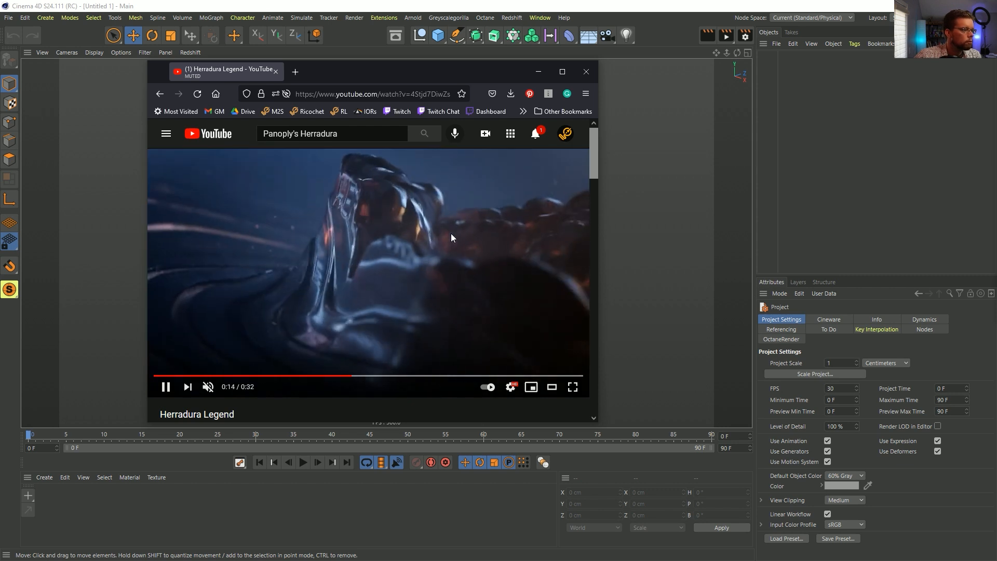
key(Left)
click(419, 224)
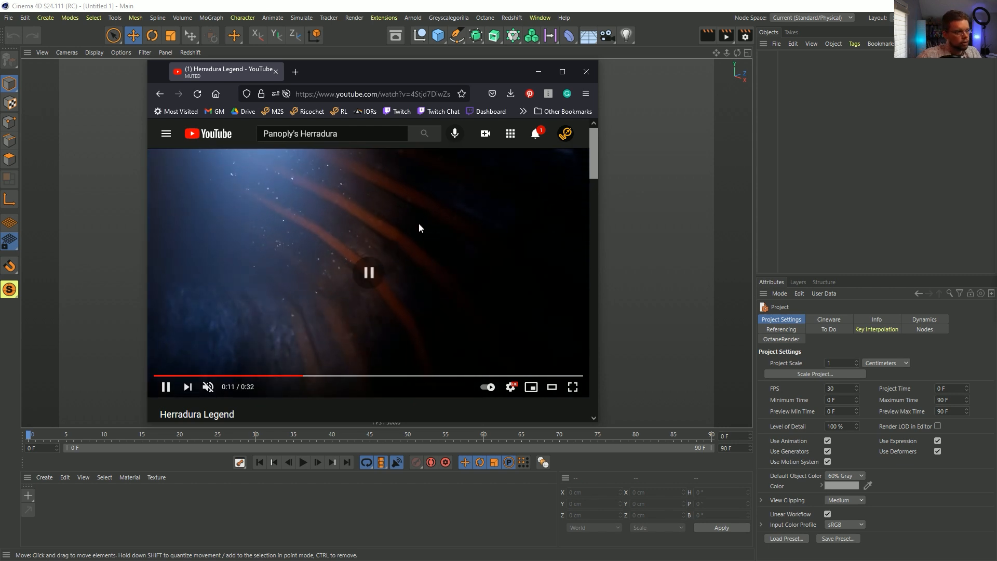
Step: Move the browser window off the screen and add a Cube primitive to the empty Cinema 4D scene
drag(395, 63, 996, 78)
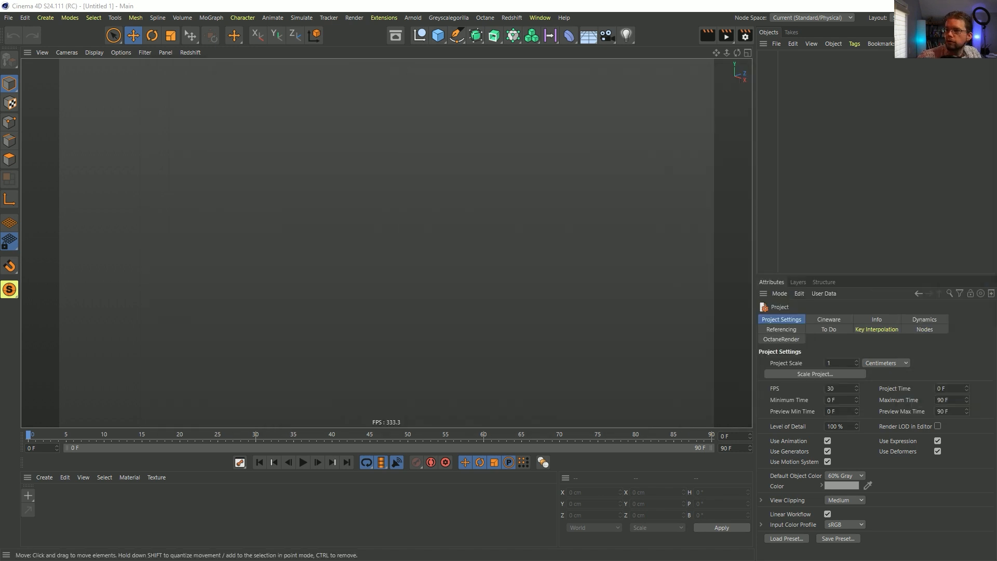
click(314, 35)
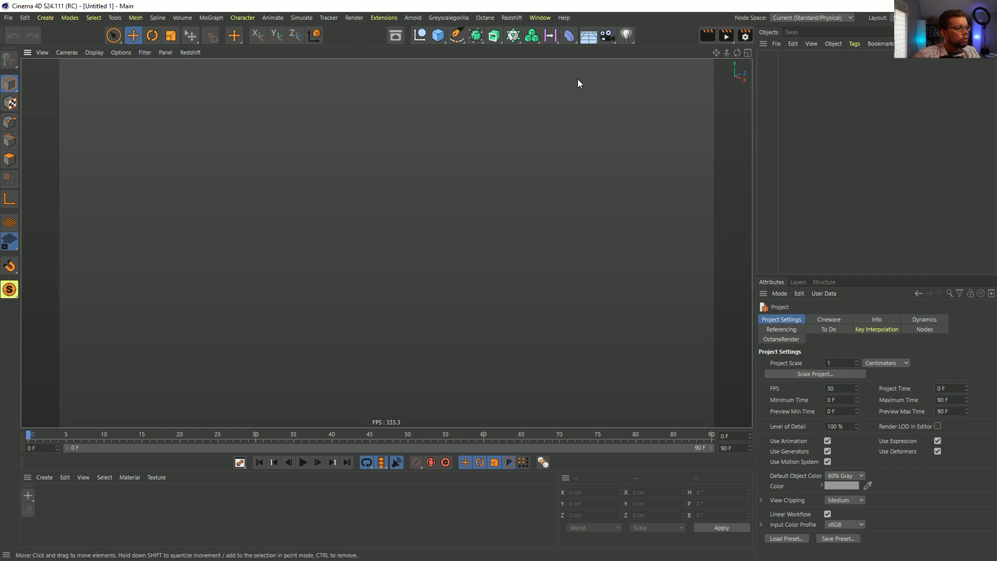
click(431, 41)
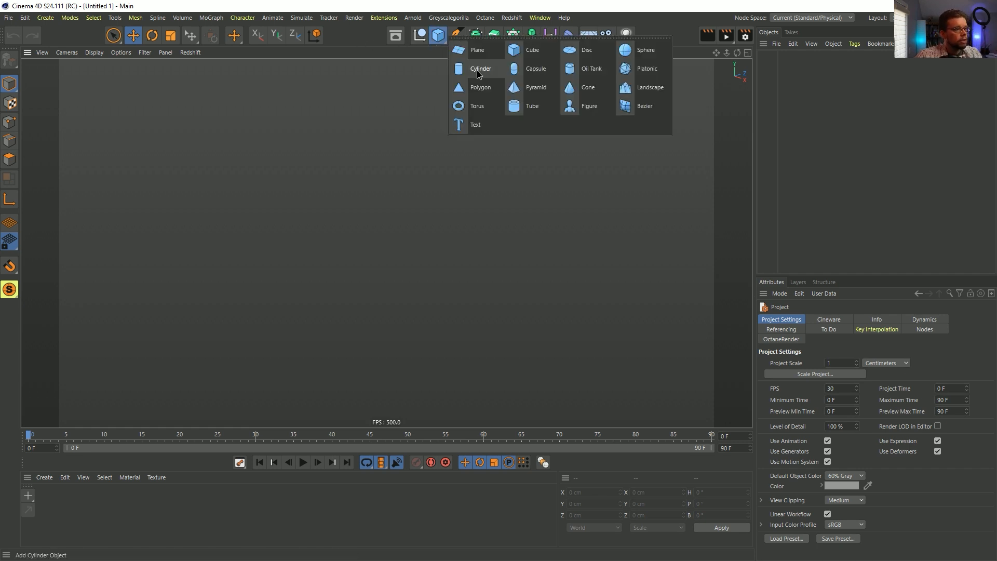
click(518, 52)
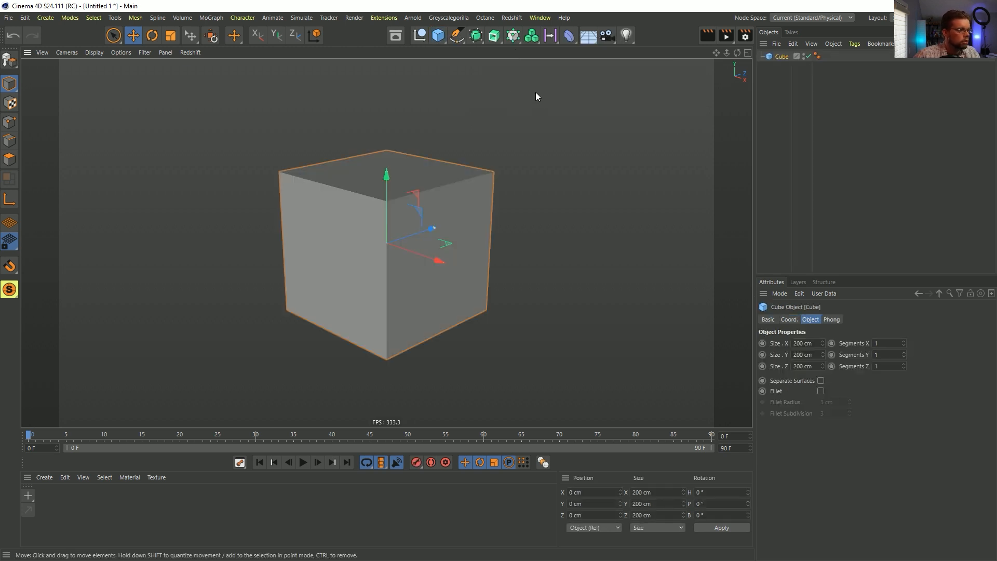
Step: Stretch the cube vertically into a tall block about 474 cm high
alt+drag(433, 246, 417, 237)
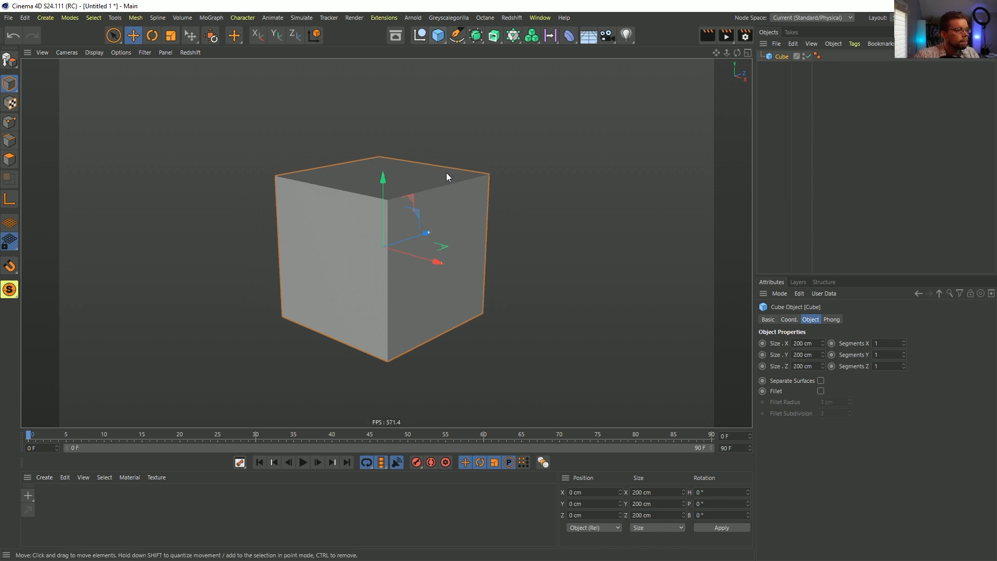
drag(385, 178, 400, 206)
alt+middle_drag(400, 207, 374, 240)
alt+drag(374, 240, 348, 252)
Step: Wrap the cube in a Volume Builder and that in a Volume Mesher, and show the mesh with Gouraud shading and lines
click(531, 35)
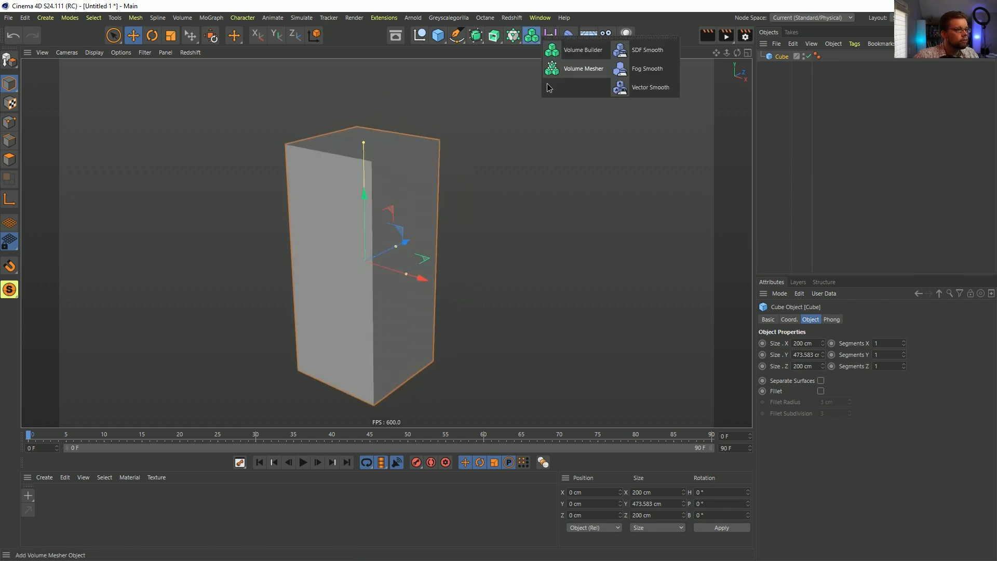
alt+click(588, 60)
click(532, 35)
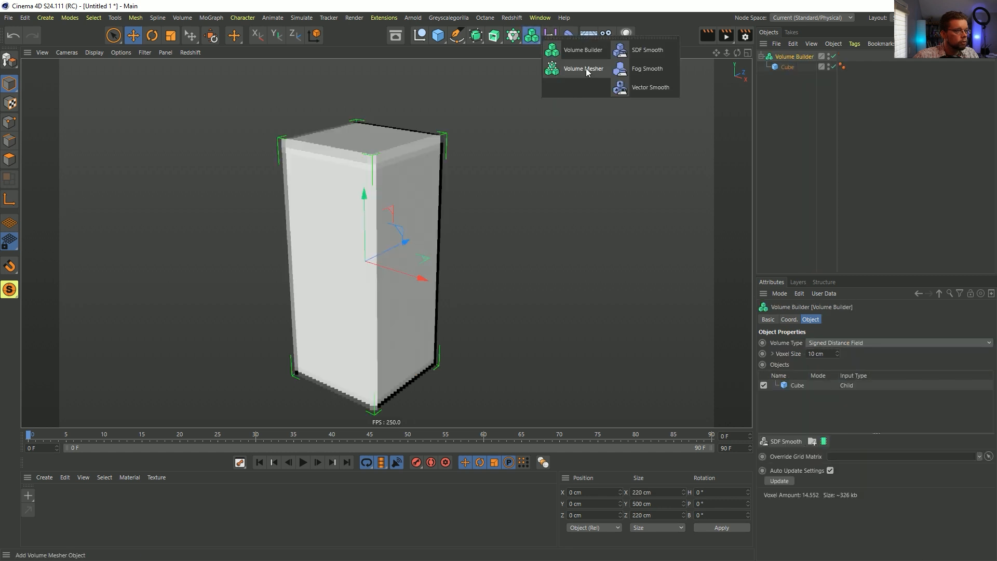
alt+click(583, 69)
key(n)
key(b)
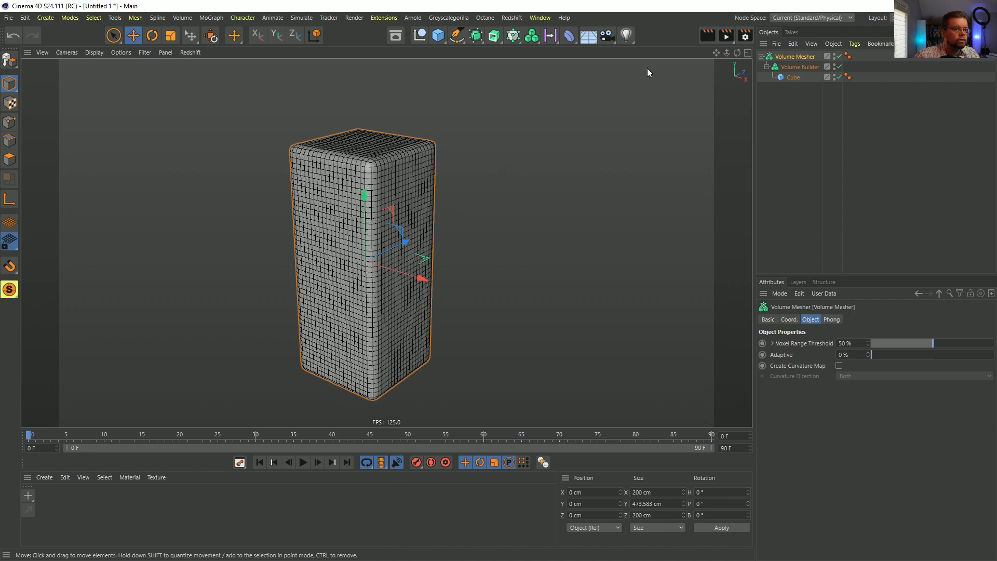
Step: Set the Volume Builder's voxel size to 2 cm and inspect the denser mesh
click(790, 68)
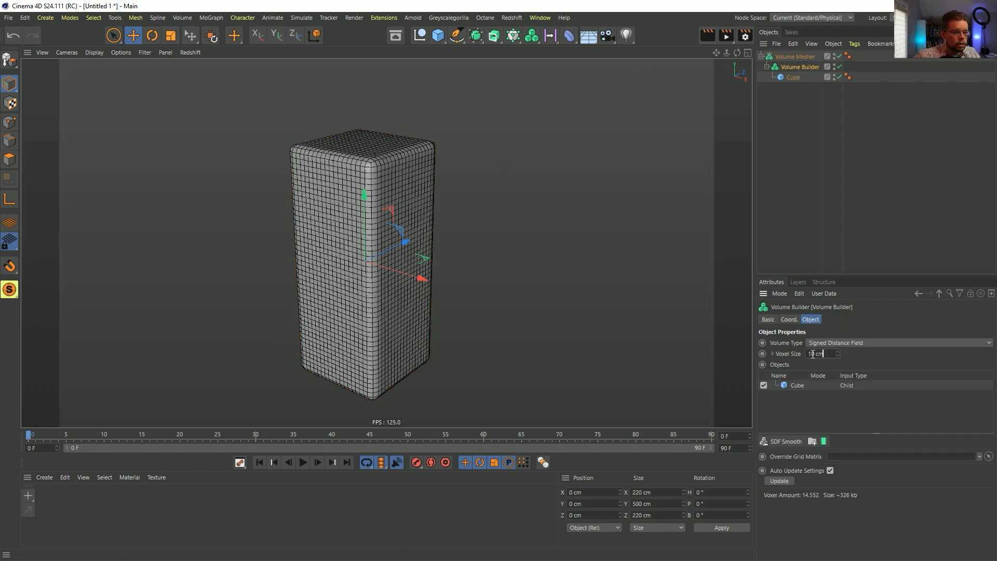
key(ctrl+a)
text(2)
key(Return)
scroll(393, 258, up, 5)
alt+drag(461, 205, 316, 193)
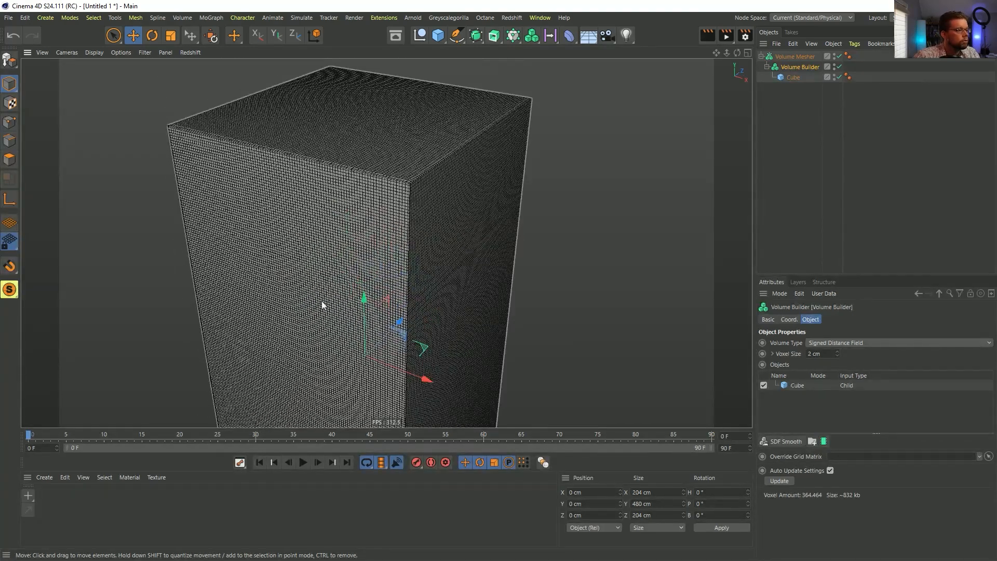
alt+drag(327, 389, 311, 329)
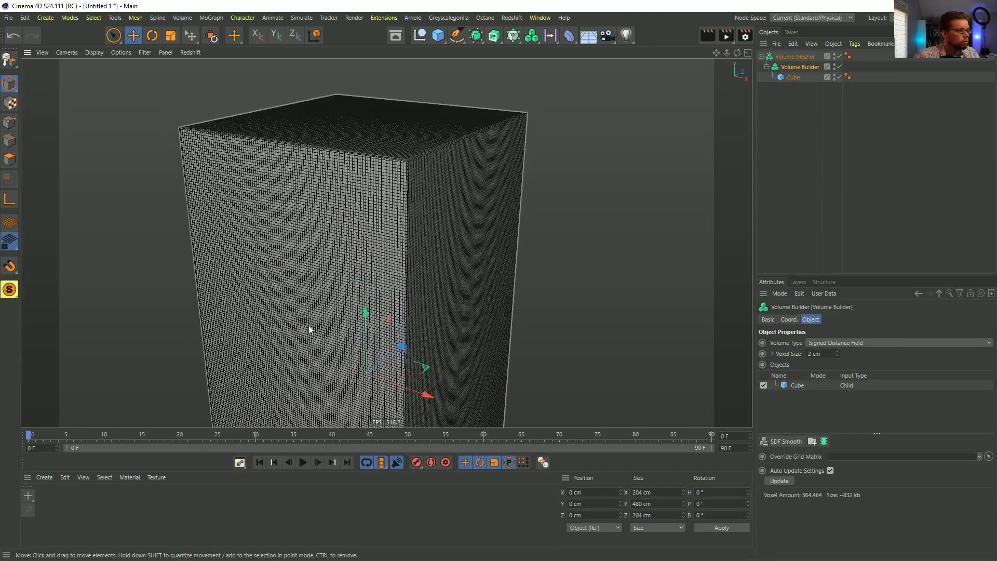
Step: Try an Adaptive value of 0.1% on the Volume Mesher, inspect the topology and reset it to 0%
click(798, 57)
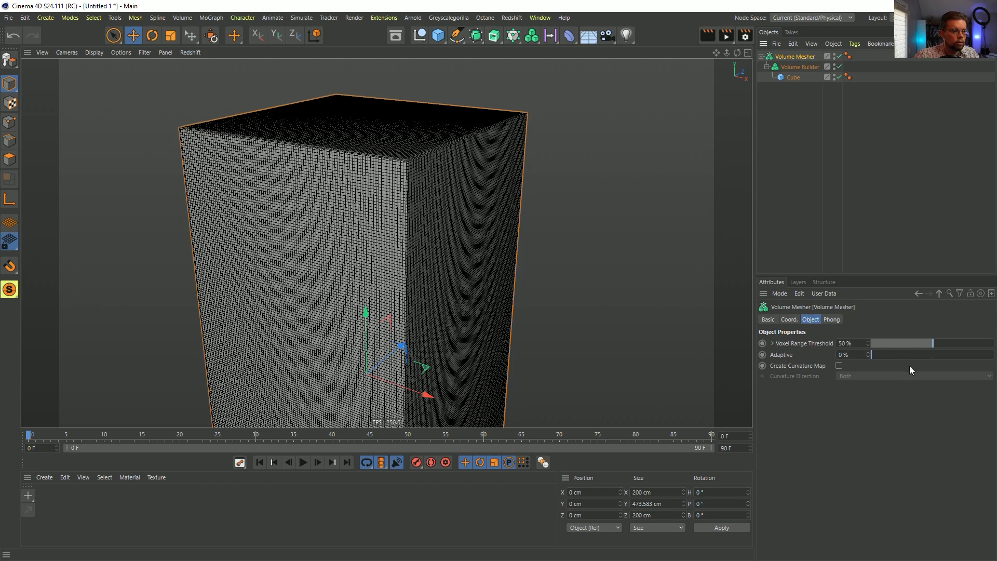
click(869, 352)
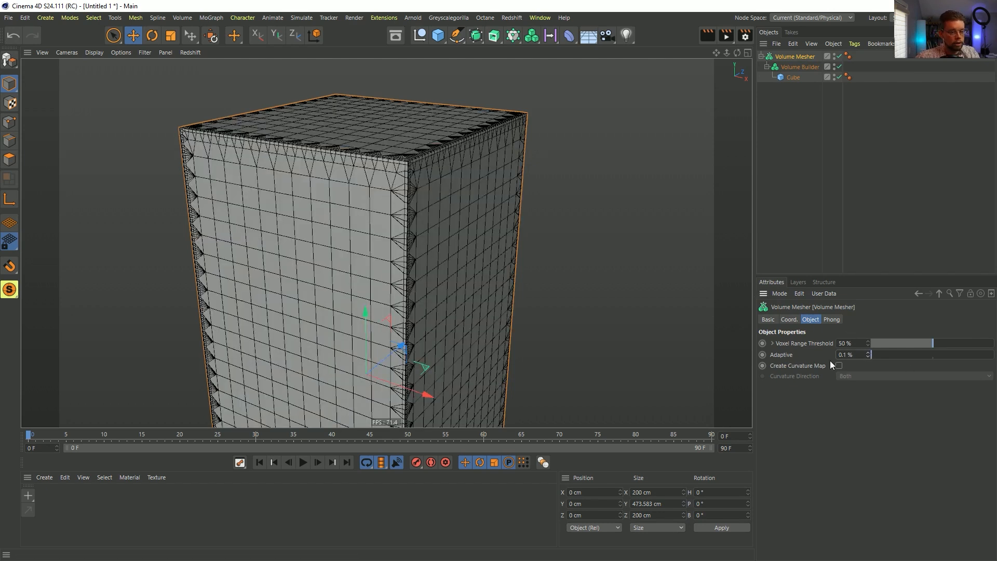
alt+drag(414, 248, 396, 200)
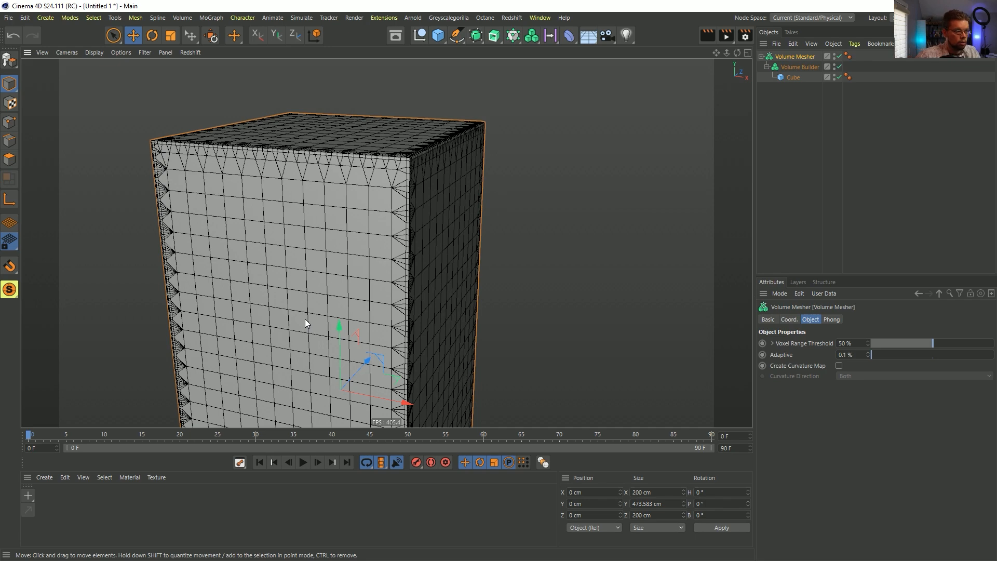
scroll(441, 219, down, 6)
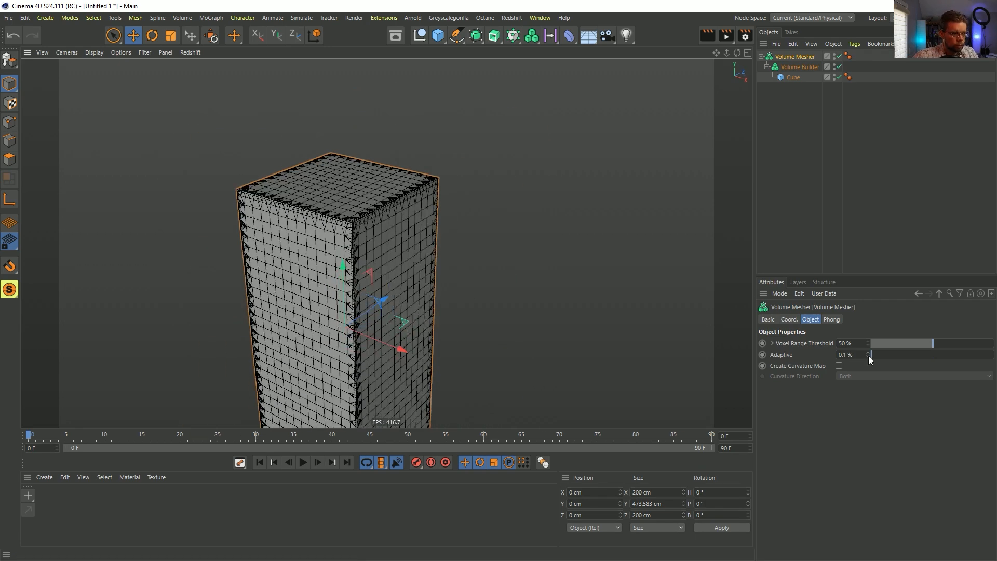
click(868, 357)
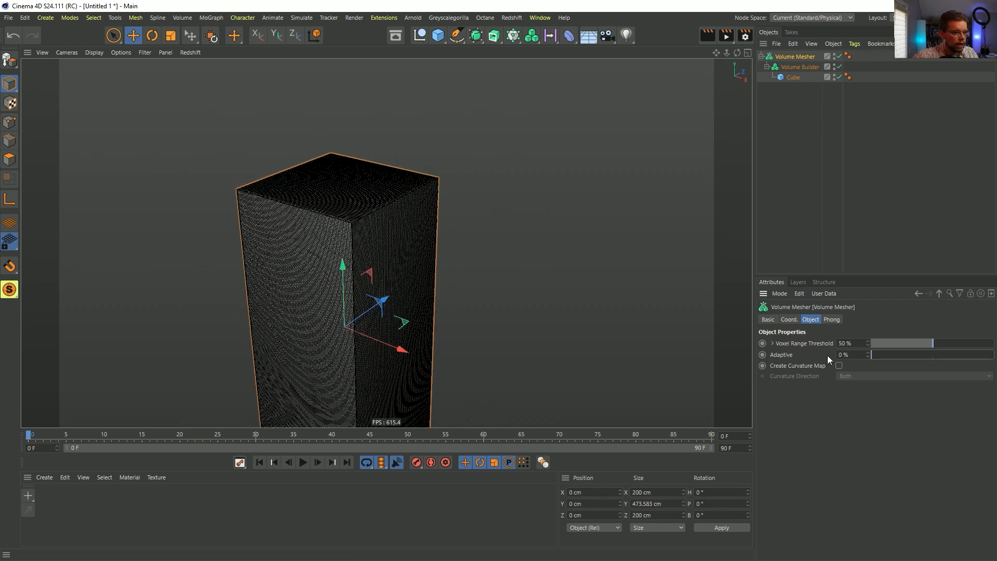
Step: Set the Volume Builder's voxel size to 5 cm and inspect the block's edges
click(795, 67)
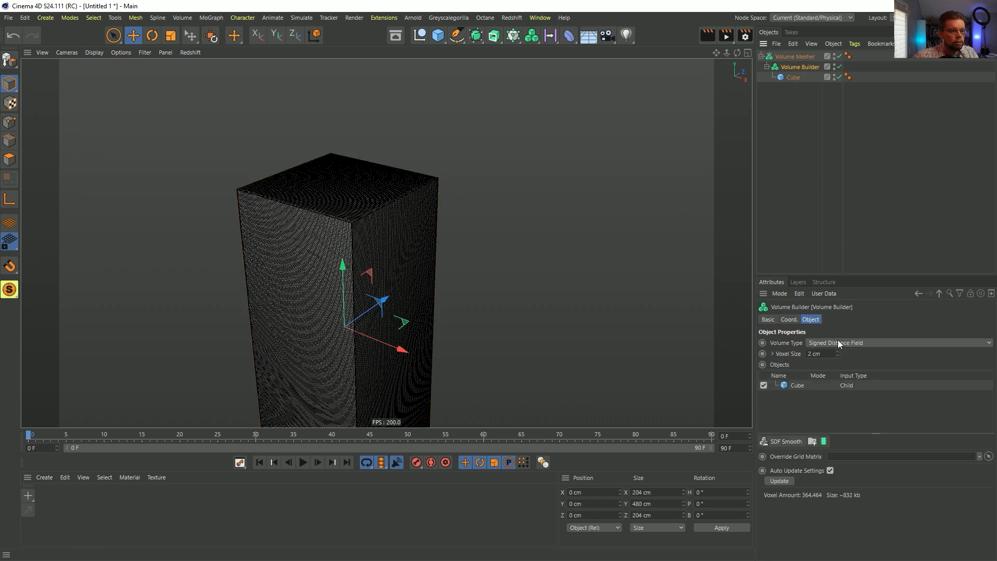
key(Return)
scroll(441, 234, up, 5)
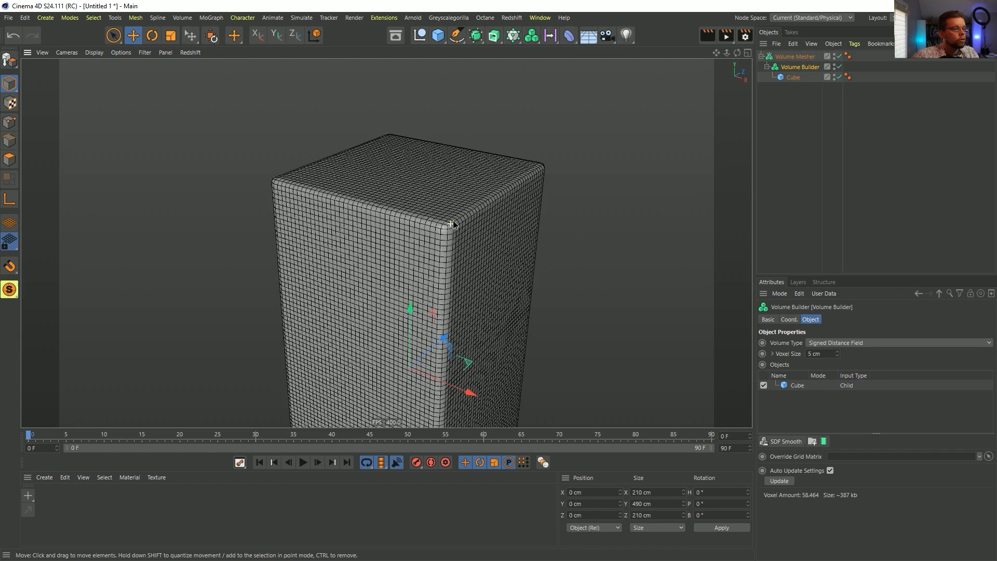
scroll(468, 239, down, 5)
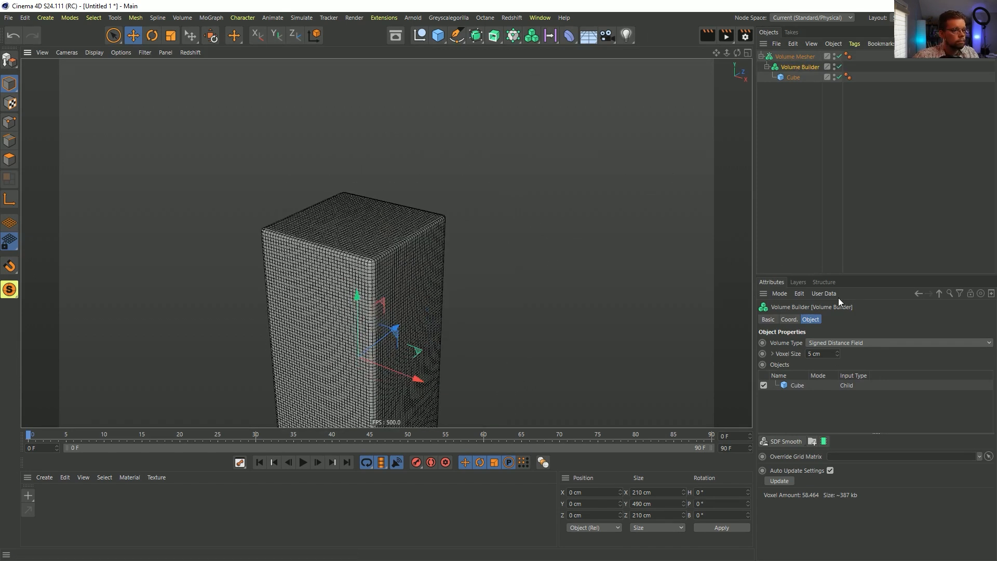
Step: Add a Group Field to the scene and create a Linear Field inside it
click(548, 36)
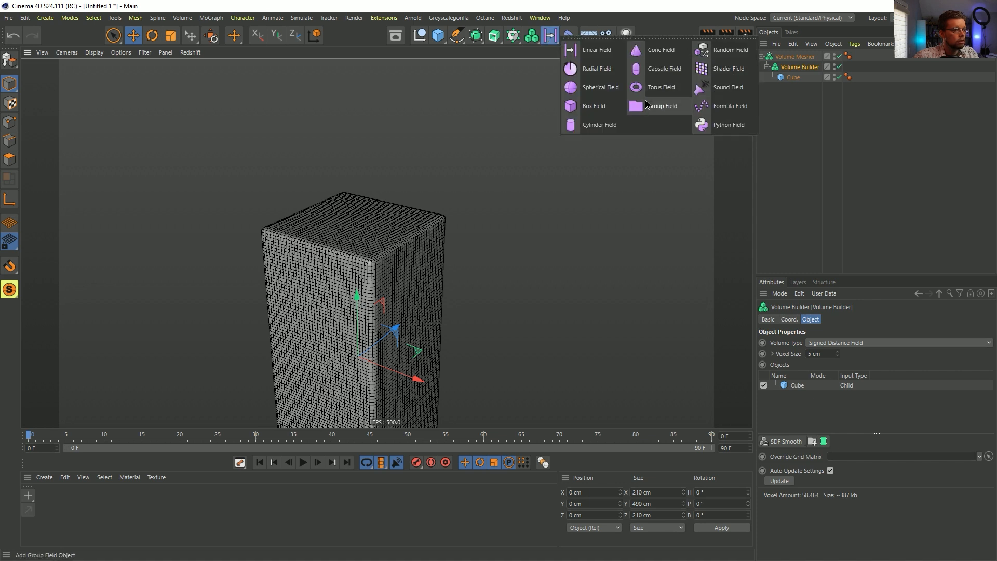
click(646, 105)
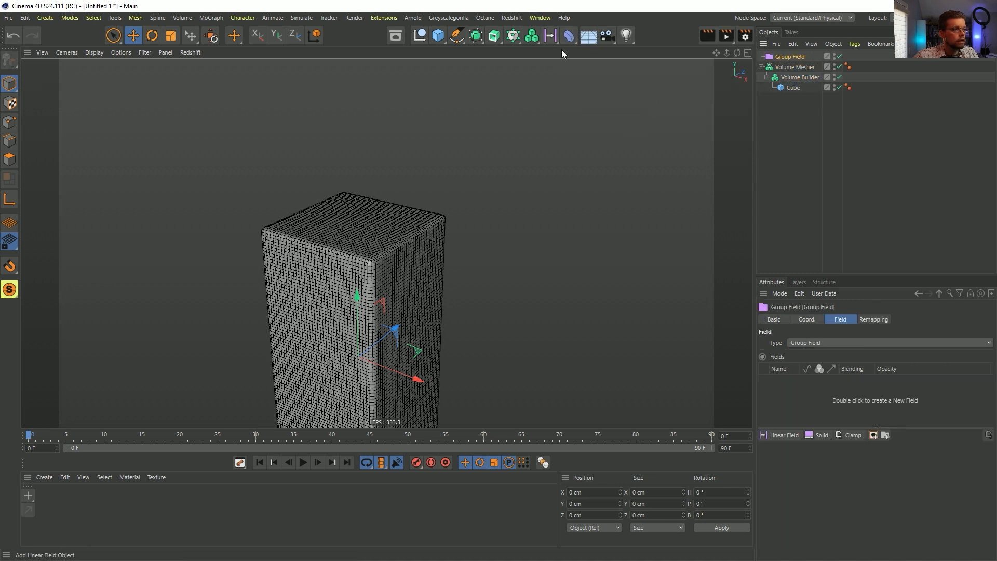
click(781, 436)
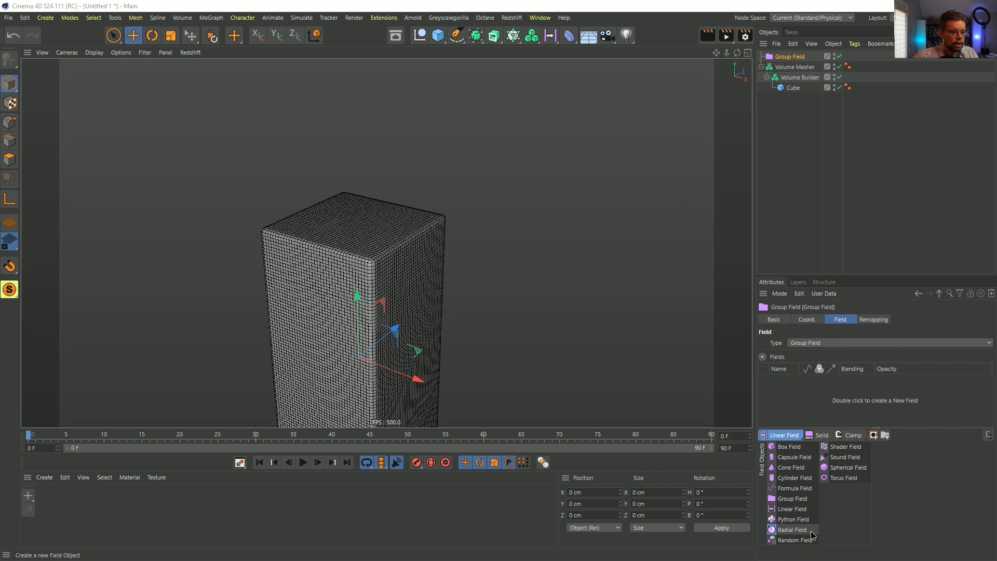
click(795, 509)
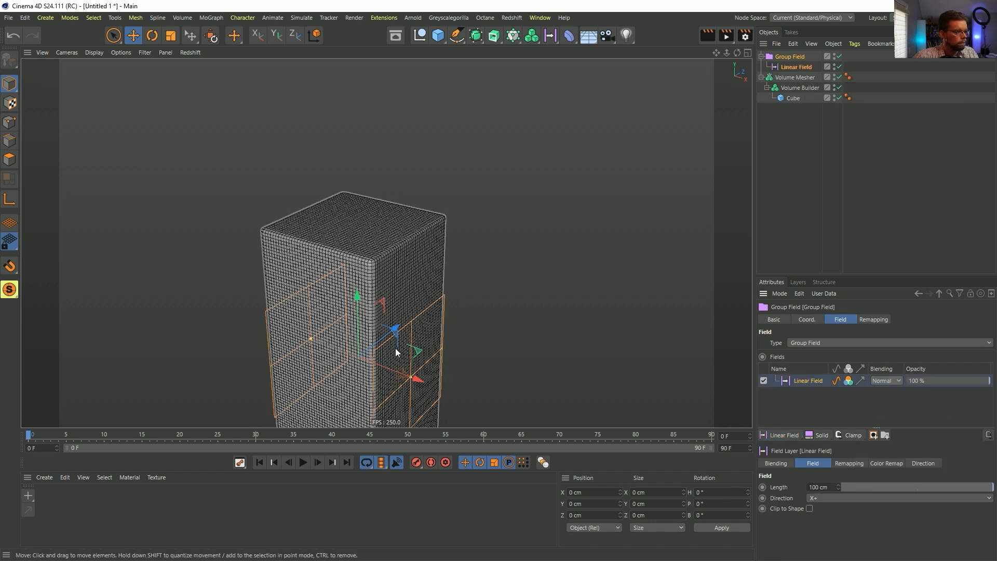
Step: Set the Linear Field's direction to Y- and raise the field to about 26 cm on the Y axis
click(852, 499)
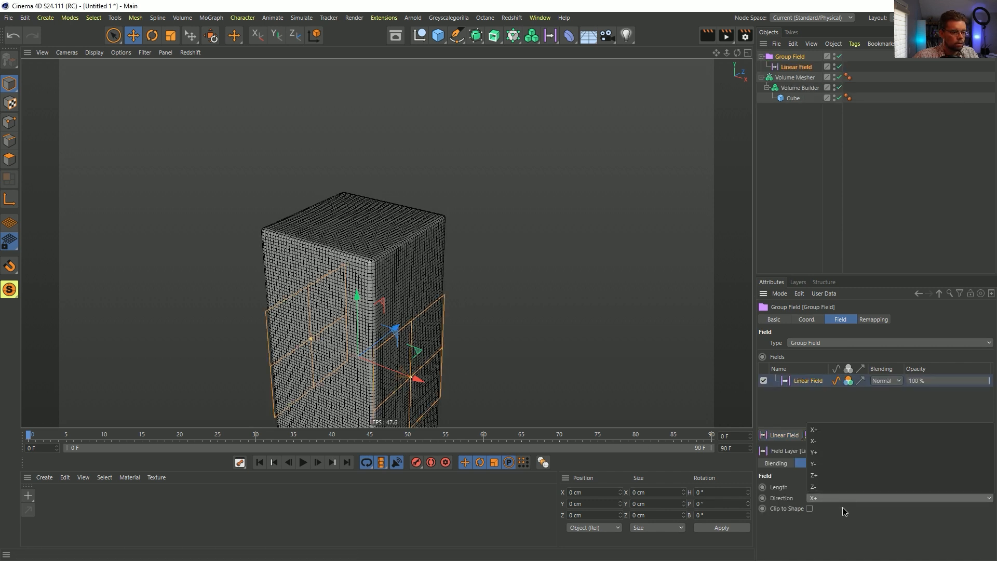
click(830, 464)
drag(358, 317, 362, 307)
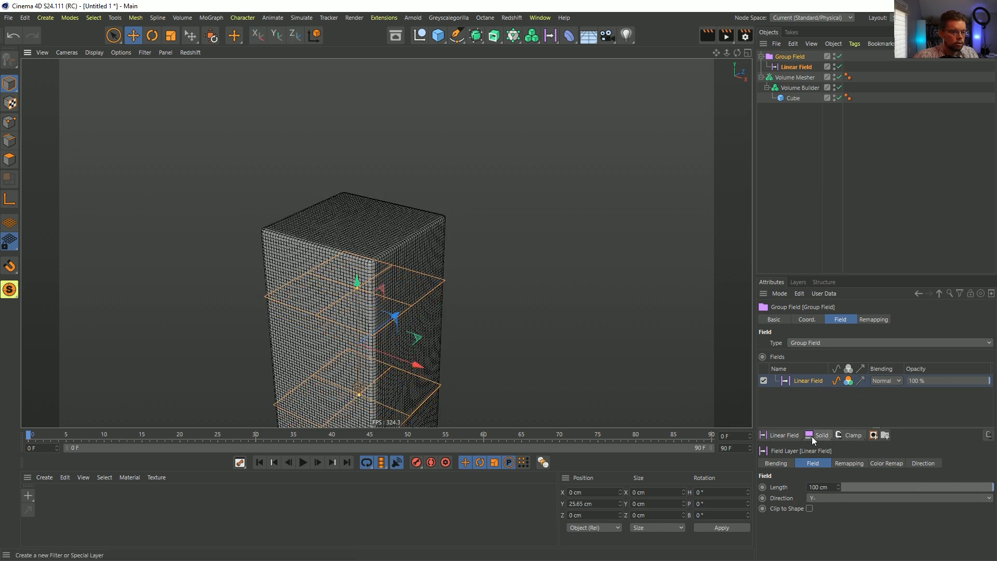
Step: Add a Random Field above the Linear Field in the Group Field and set its blending to Multiply
click(782, 435)
click(808, 540)
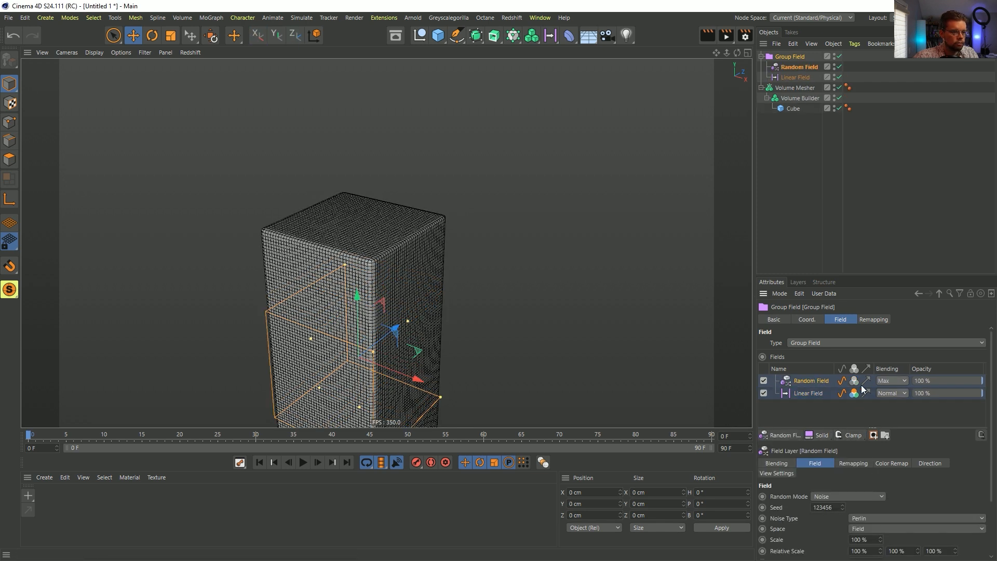
click(893, 381)
click(881, 423)
Step: Move the Group Field into the Volume Builder above the Cube and set its Creation Space to Objects Below
alt+drag(439, 335, 416, 319)
alt+middle_drag(416, 319, 428, 262)
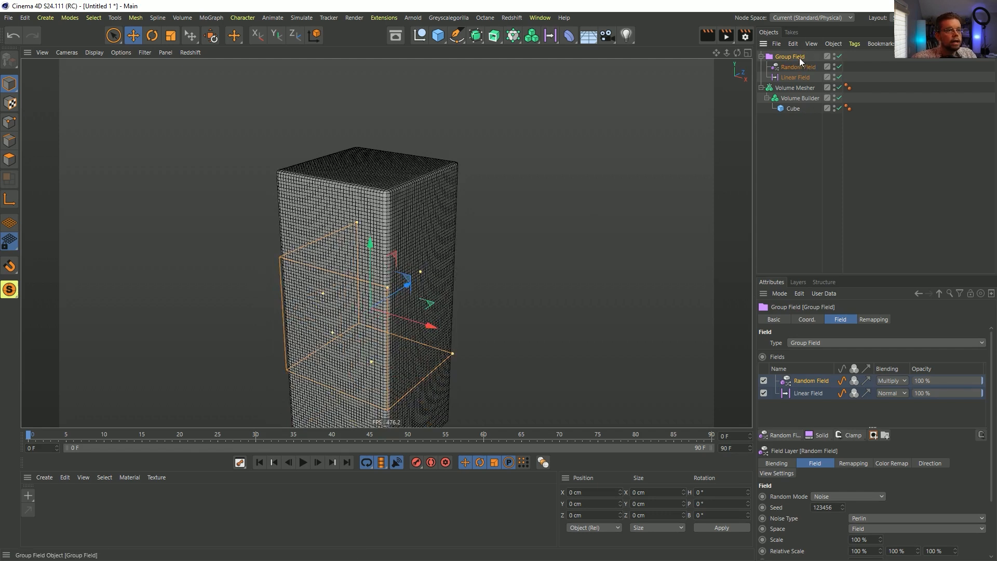
click(799, 98)
drag(789, 63, 799, 103)
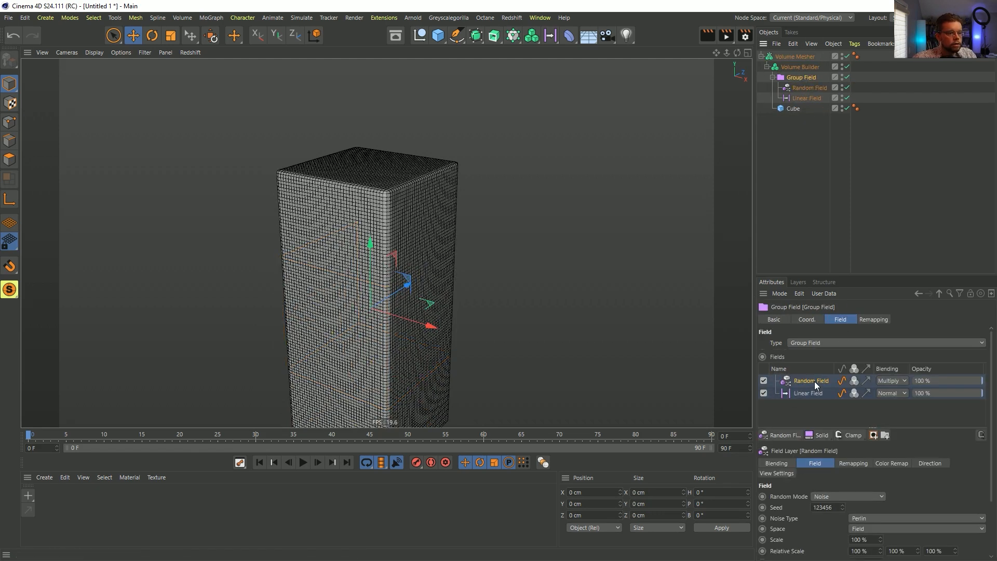
click(790, 67)
click(806, 385)
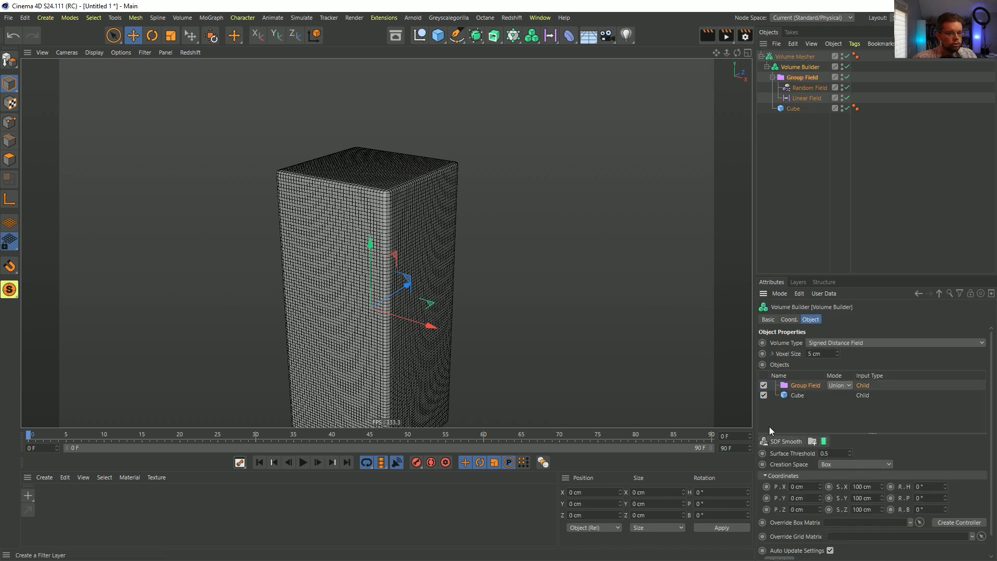
click(838, 467)
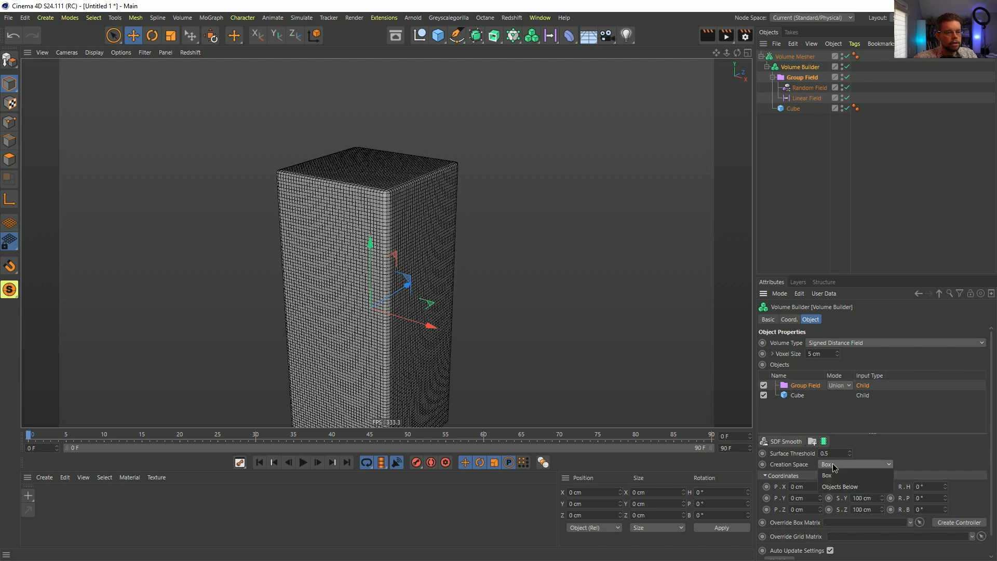
click(834, 484)
mouse_move(391, 352)
alt+mouse_down()
mouse_move(390, 395)
mouse_move(382, 172)
mouse_move(415, 338)
mouse_move(377, 347)
mouse_move(407, 351)
alt+mouse_up()
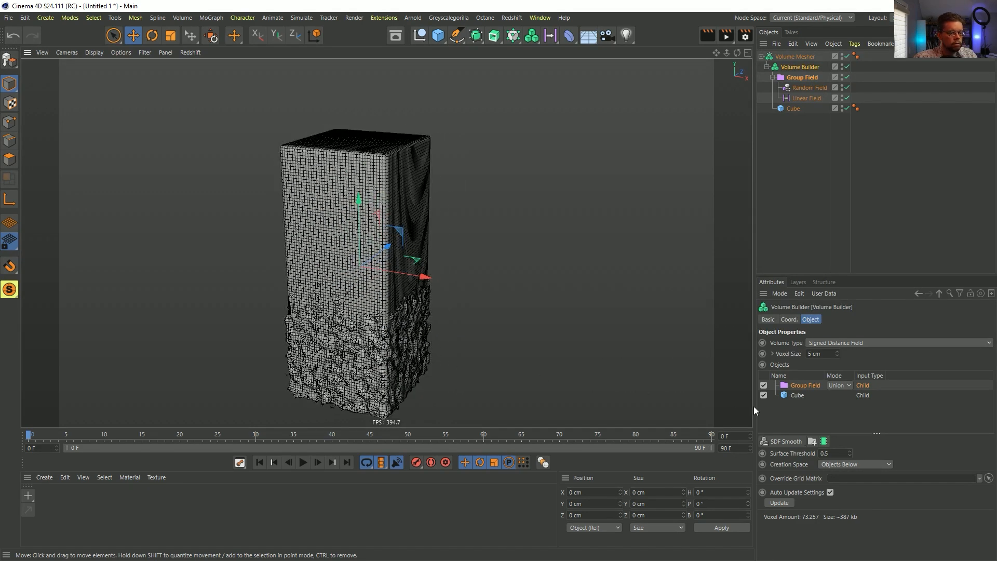
Step: Set the Group Field's mode to Subtract in the Volume Builder and inspect the block
click(840, 385)
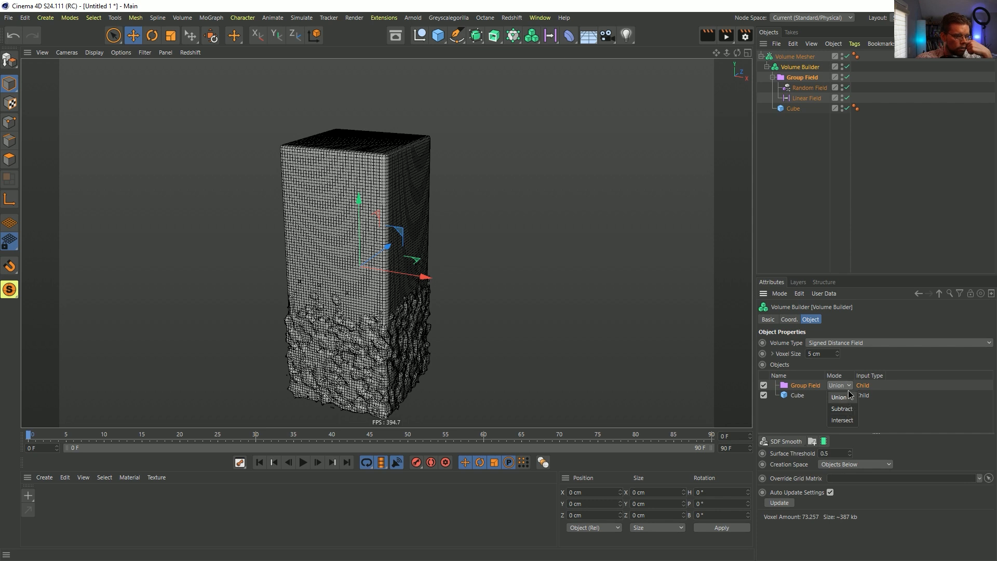
click(848, 411)
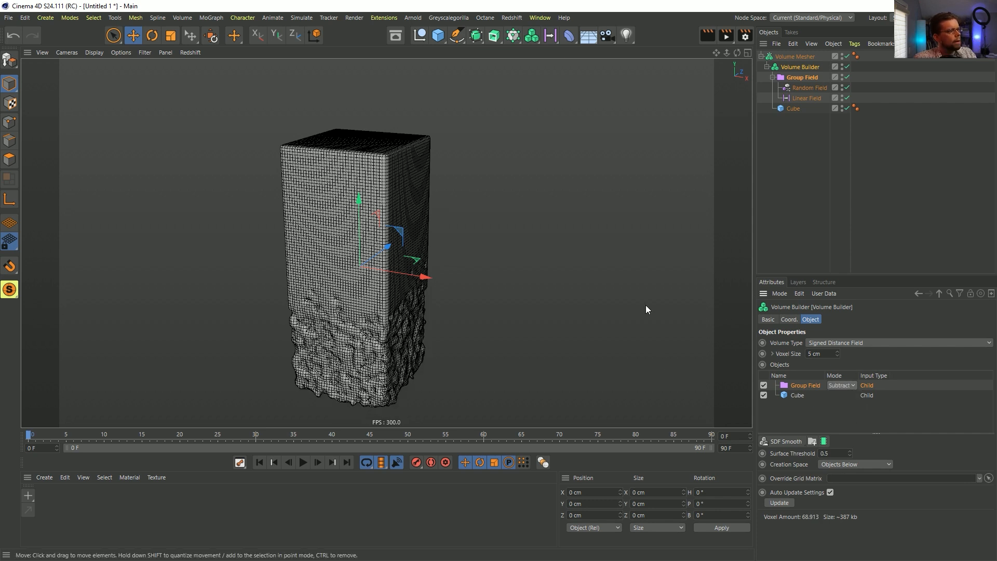
mouse_move(442, 342)
alt+mouse_down()
mouse_move(360, 273)
mouse_move(395, 311)
mouse_move(369, 296)
mouse_move(407, 347)
mouse_move(385, 348)
mouse_move(436, 333)
alt+mouse_up()
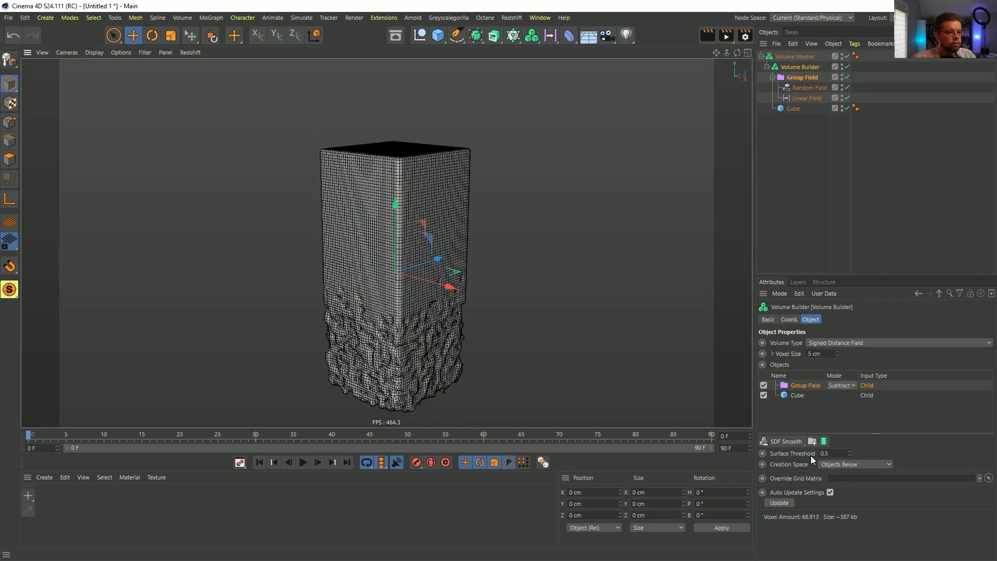
Step: Disable the Random Field and its layer in the Group Field to isolate the Linear Field's effect on the block
click(847, 88)
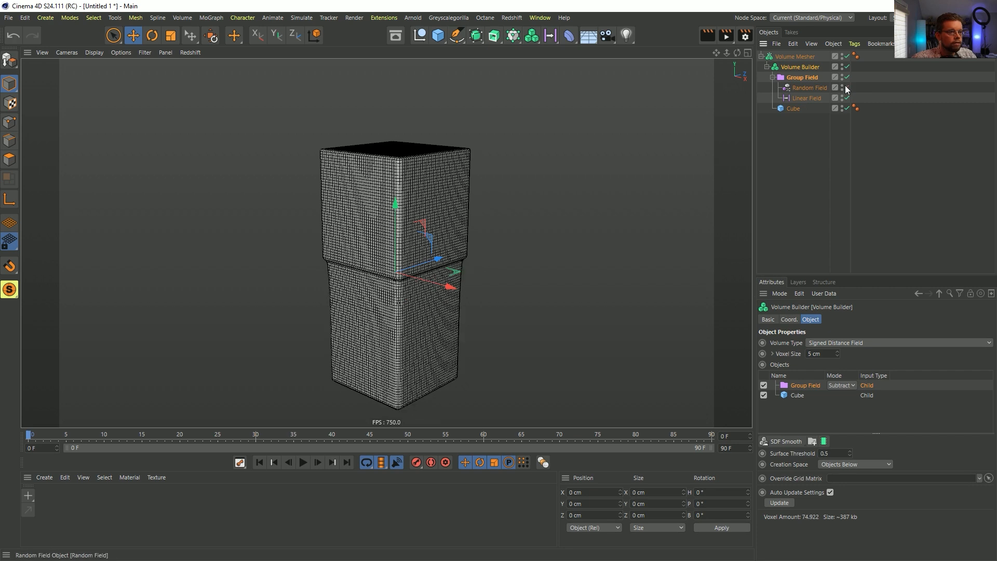
alt+drag(457, 247, 457, 156)
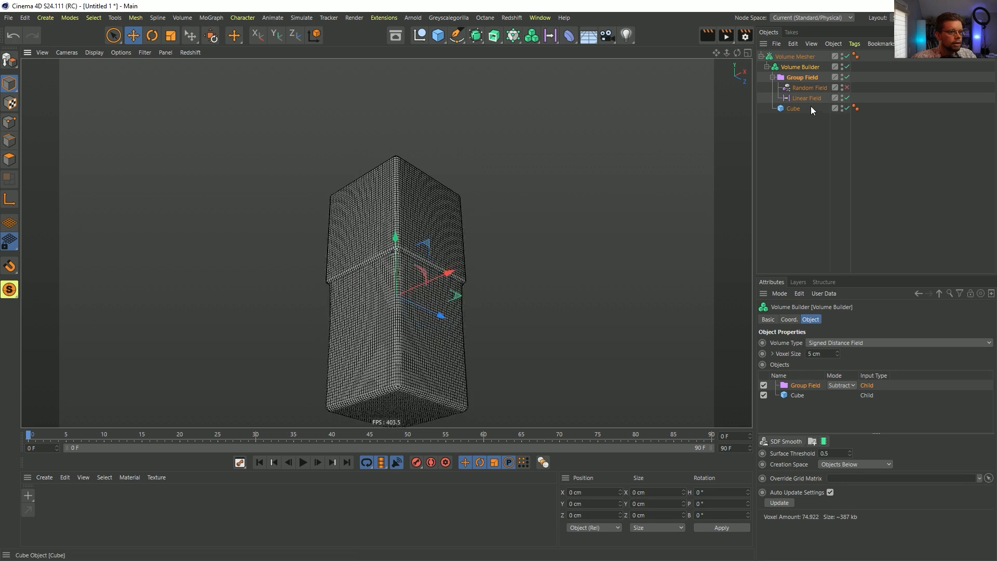
click(803, 77)
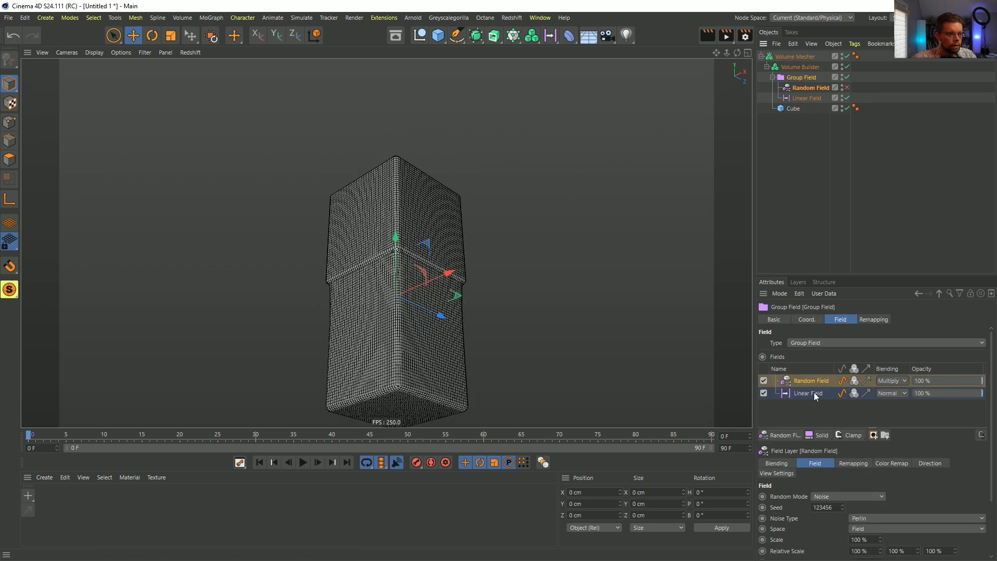
click(763, 382)
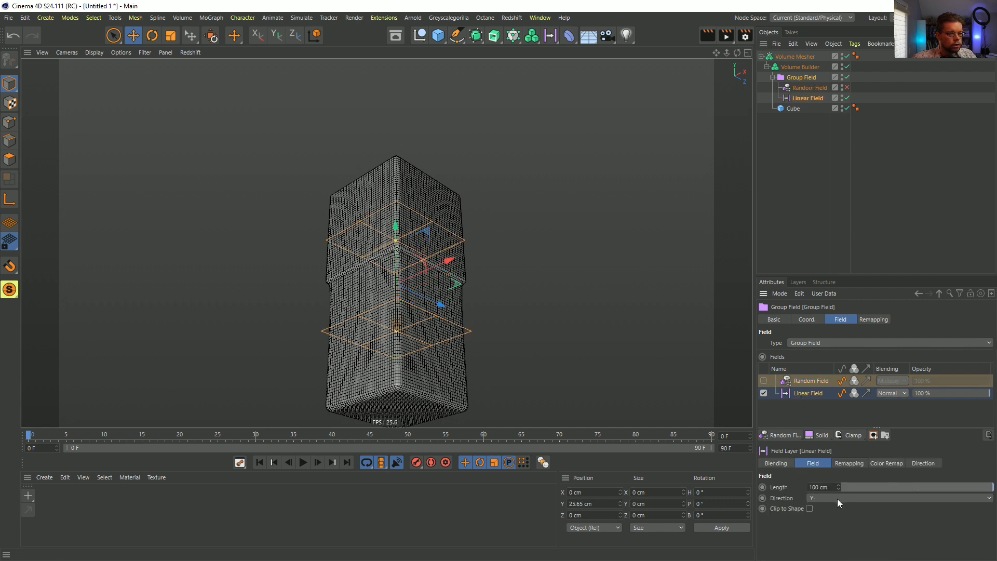
Step: Change the Linear Field's type to Box Field and scale it up to about 143.7 cm on all axes
click(812, 101)
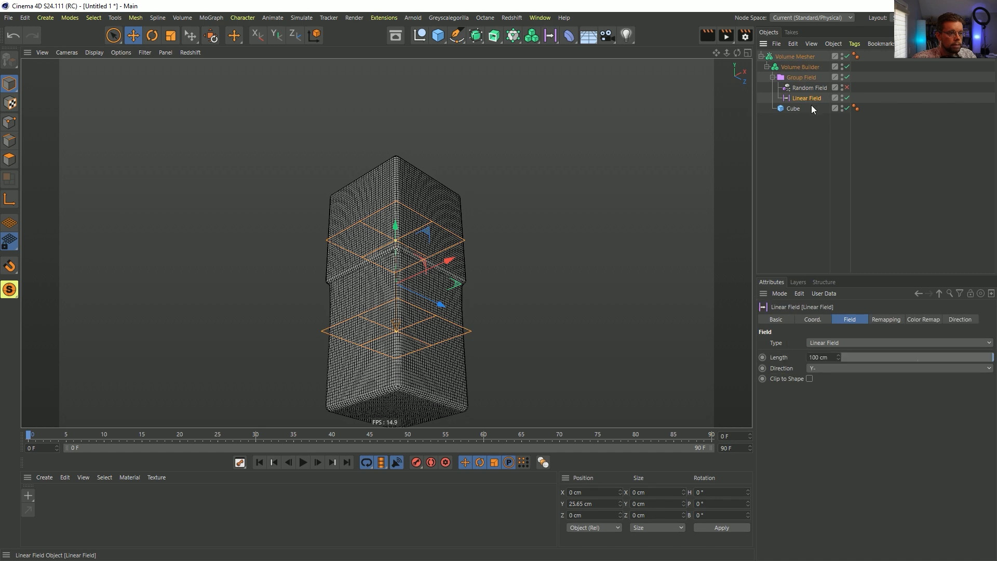
click(831, 344)
click(822, 354)
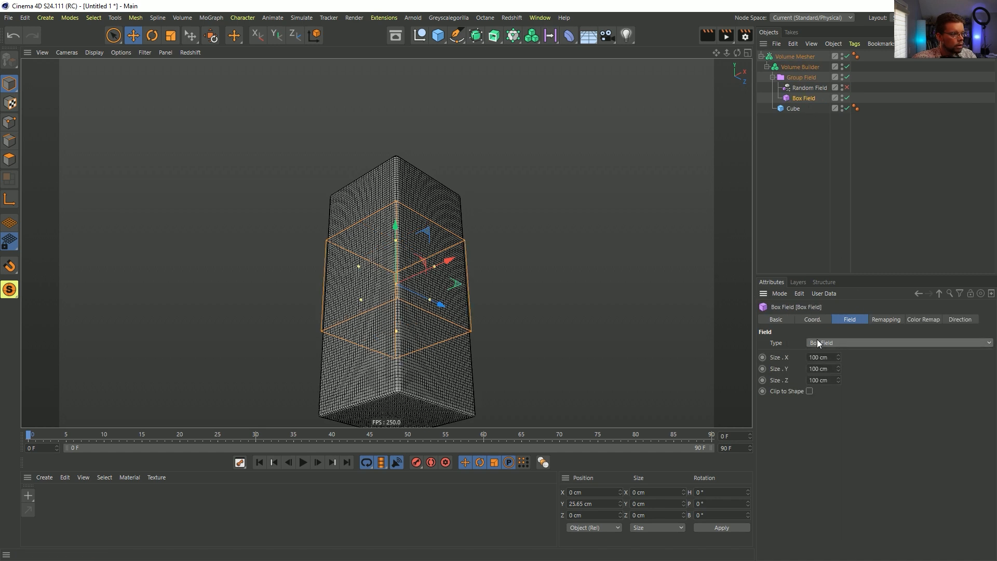
key(t)
drag(398, 321, 608, 297)
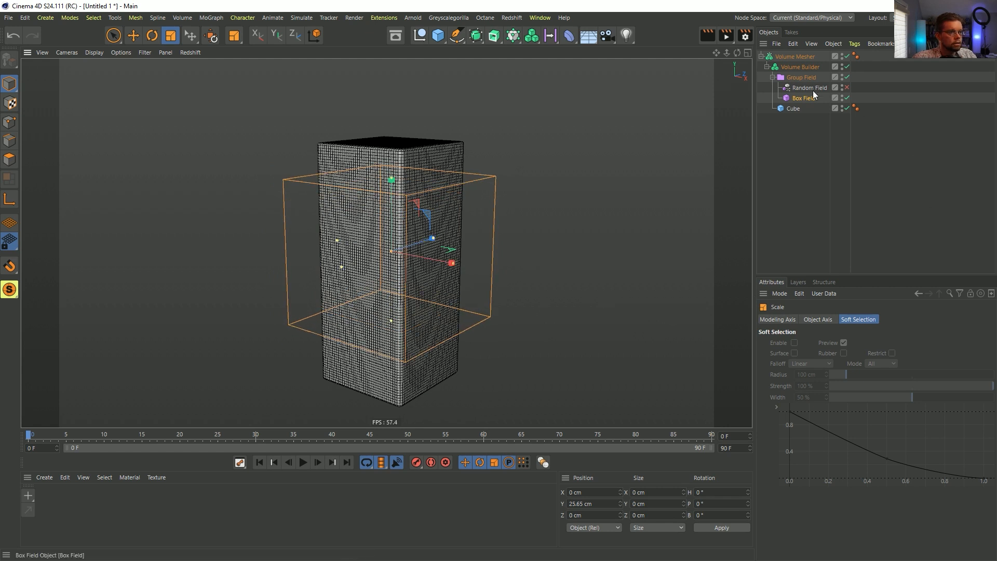
Step: Try Intersect as the Group Field's mode in the Volume Builder, and set it to Union
click(801, 67)
click(838, 385)
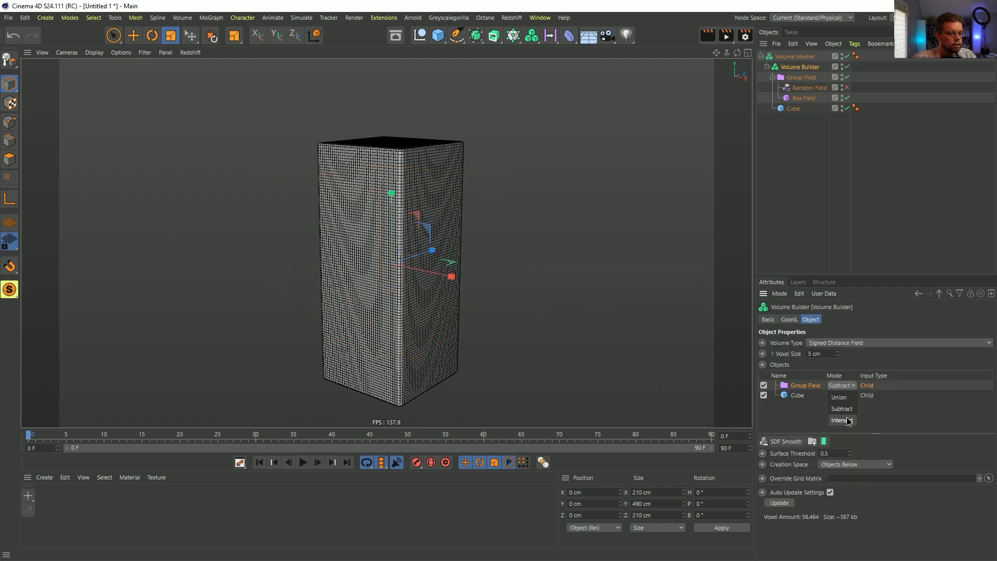
click(842, 420)
click(842, 387)
click(839, 397)
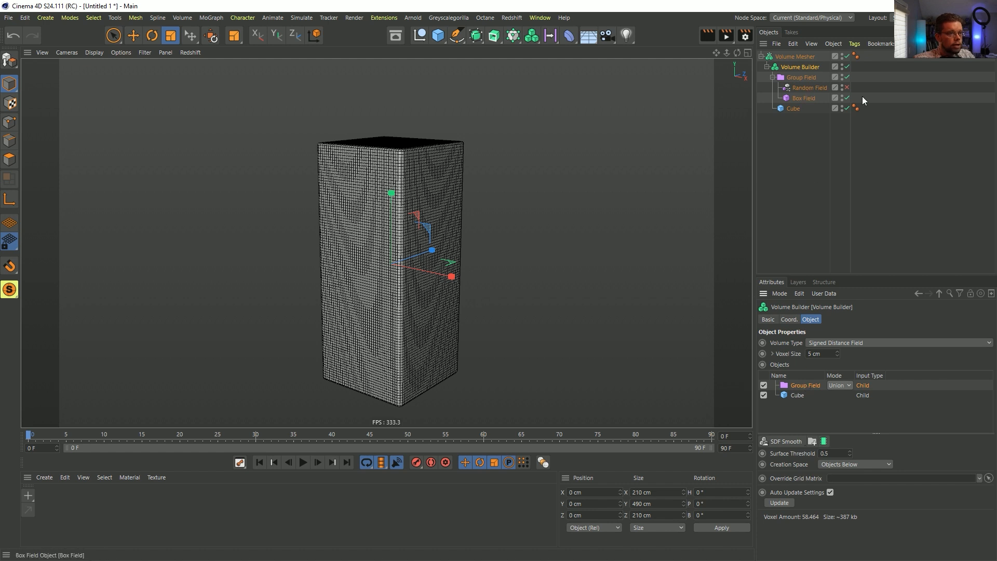
Step: Re-enable the Random Field with Normal blending in the Group Field and disable the Box Field layer
click(847, 87)
click(809, 99)
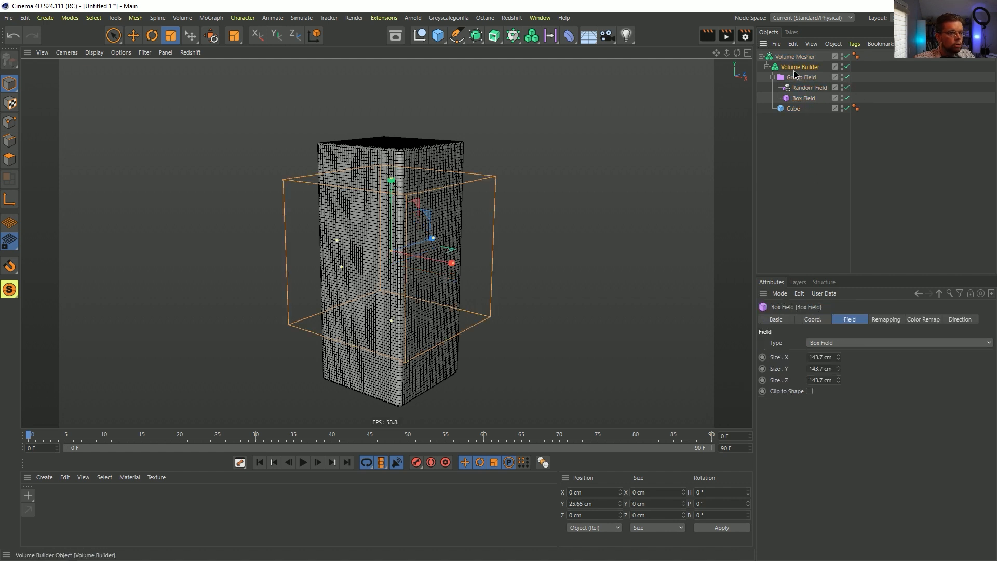
click(797, 75)
click(805, 394)
click(763, 381)
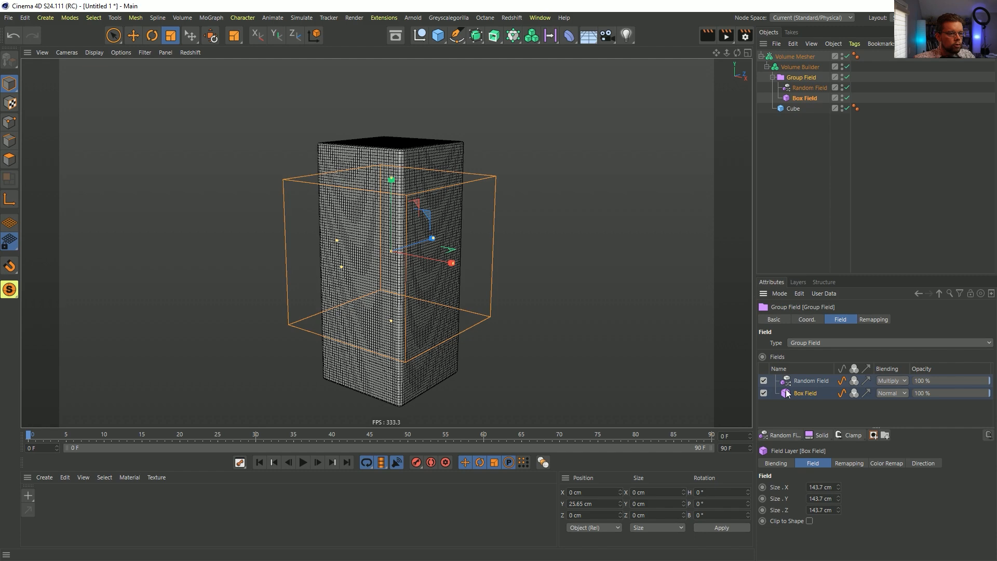
click(889, 382)
click(893, 398)
click(763, 394)
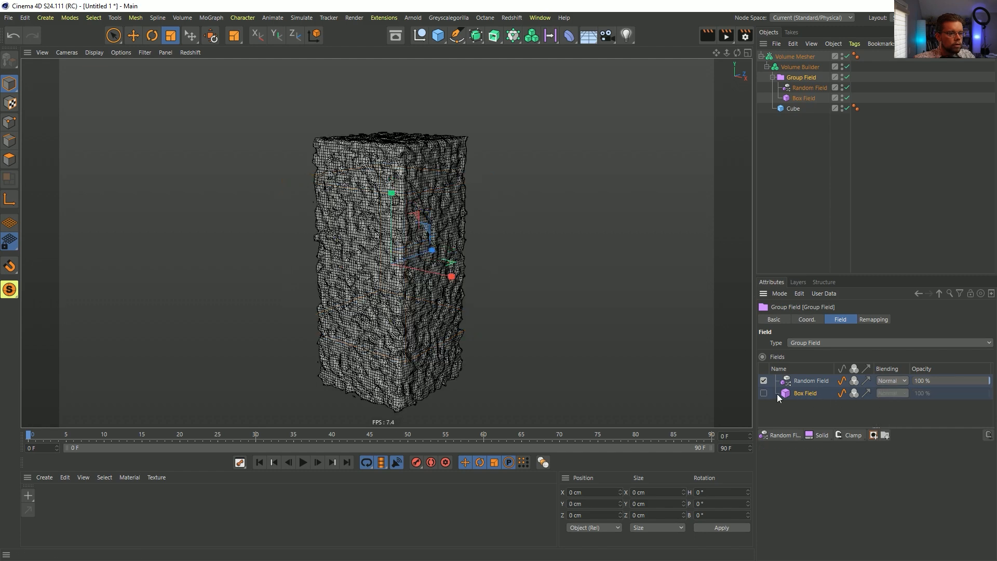
alt+drag(370, 217, 435, 210)
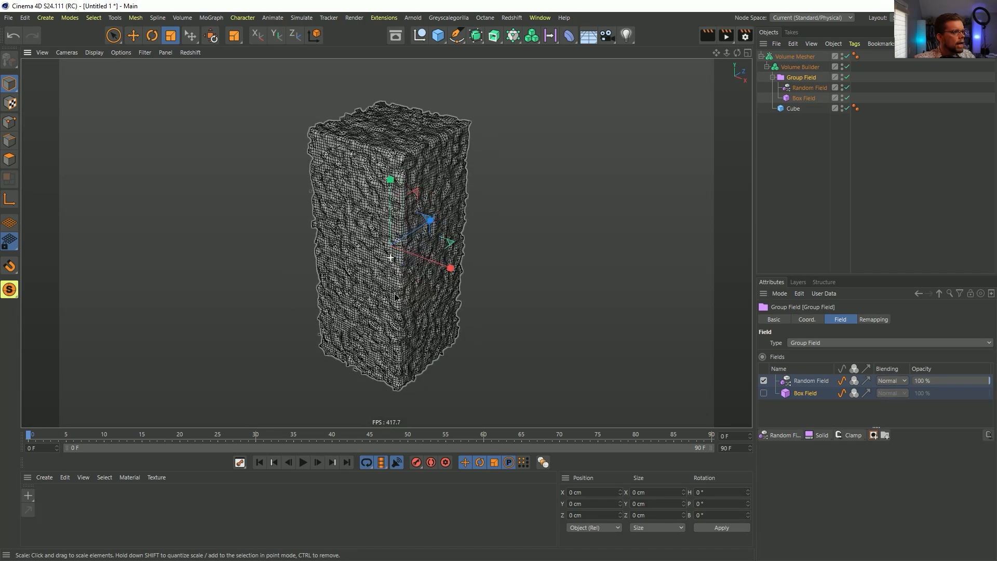
Step: Set the Random Field's noise scale to 500% and inspect the displaced block
click(808, 88)
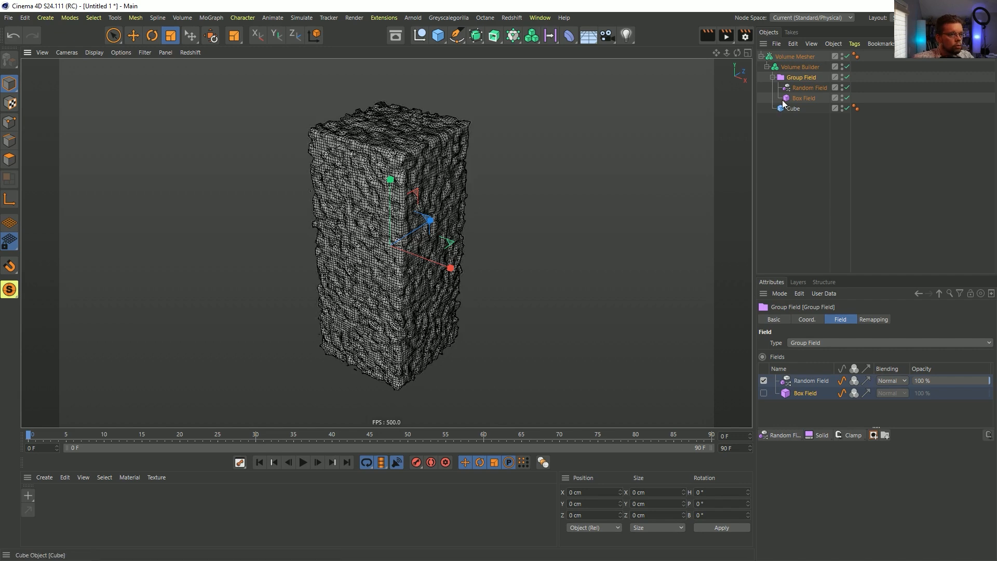
double_click(855, 410)
text(500)
key(Return)
key(F4)
alt+drag(472, 235, 419, 258)
Step: Try adjusting the Group Field's Surface Threshold in the Volume Builder, delete the group and undo the deletion
click(800, 68)
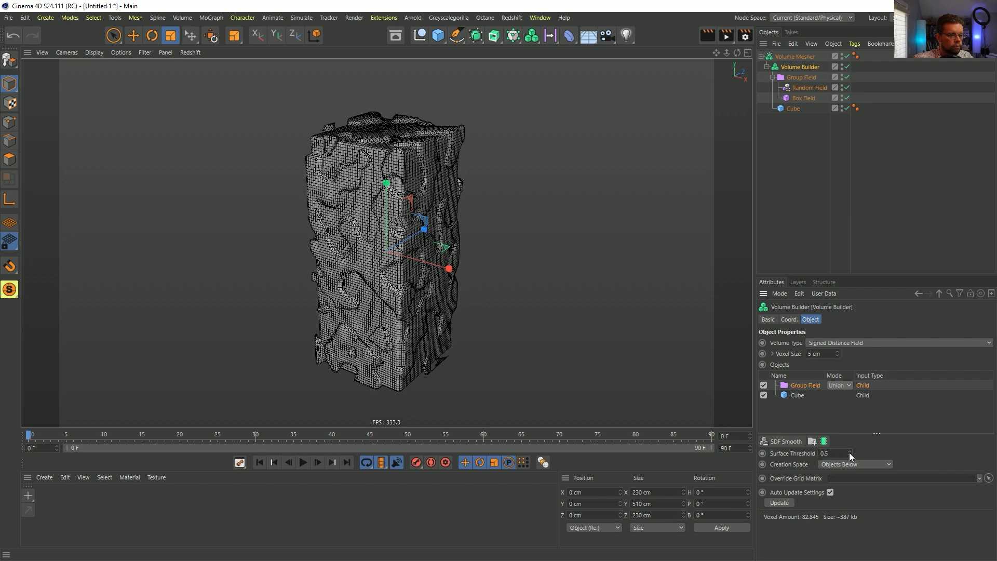
drag(850, 452, 851, 448)
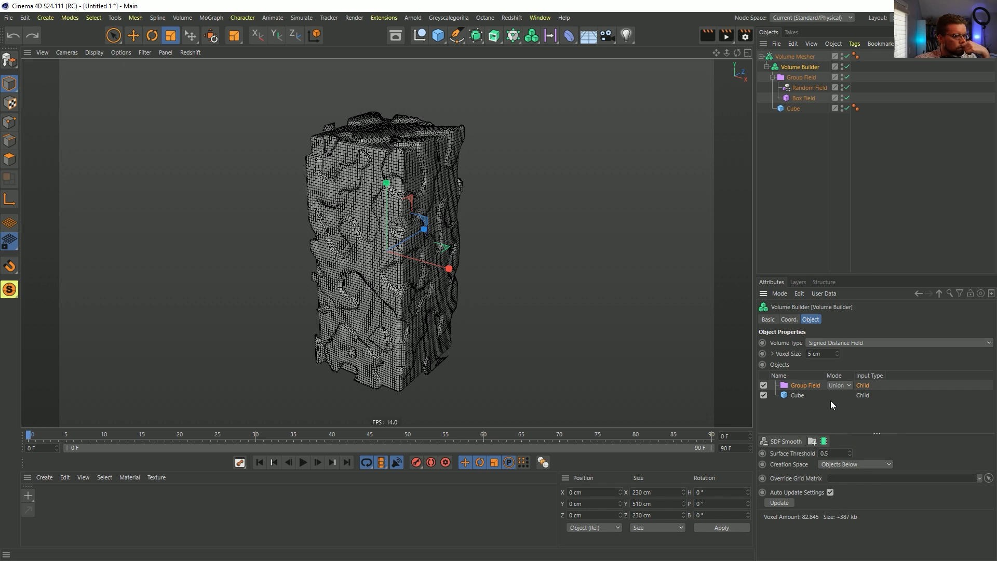
click(808, 385)
key(Delete)
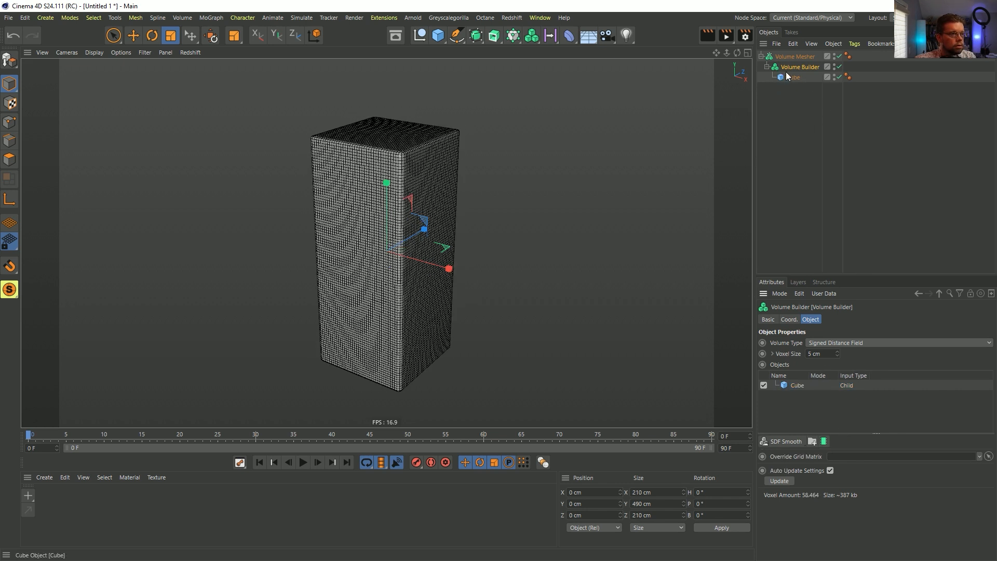
key(ctrl+z)
Step: Move the Random Field directly into the Volume Builder above the Cube and delete the Group Field
drag(799, 90, 797, 71)
click(794, 88)
key(Delete)
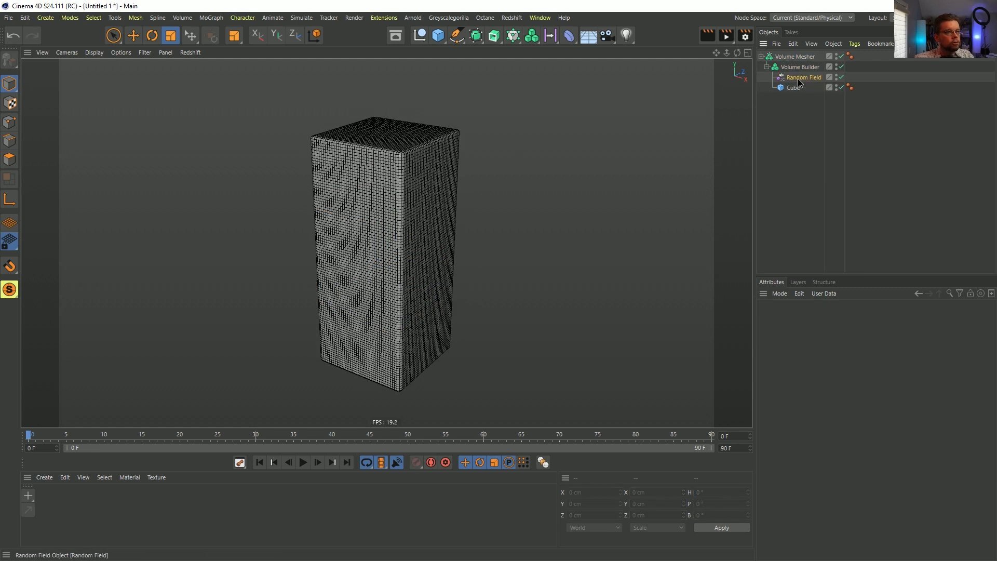
Step: Disable the Cube to isolate the Random Field in the Volume Builder and try adjusting its Surface Threshold
click(800, 80)
click(803, 67)
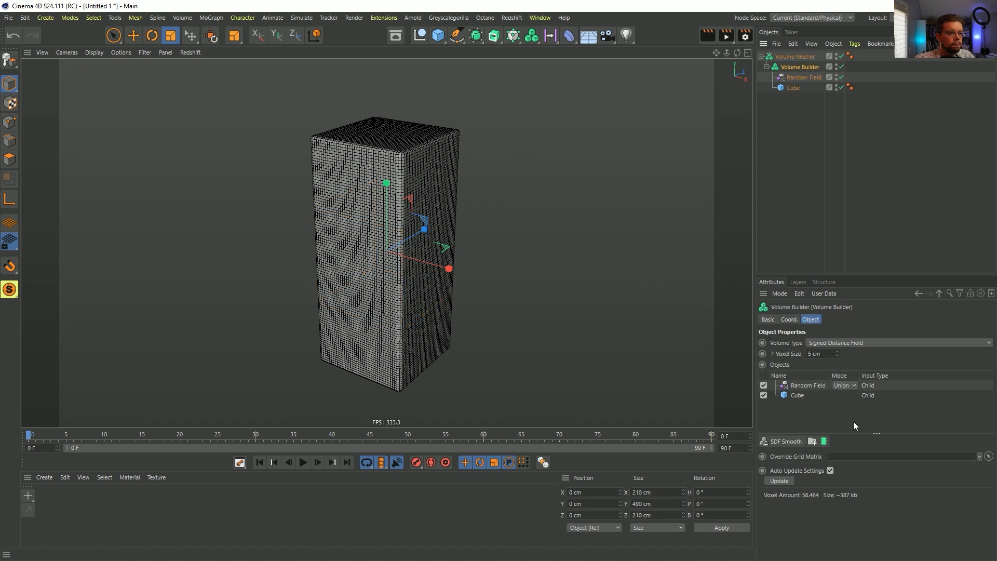
click(812, 385)
click(763, 395)
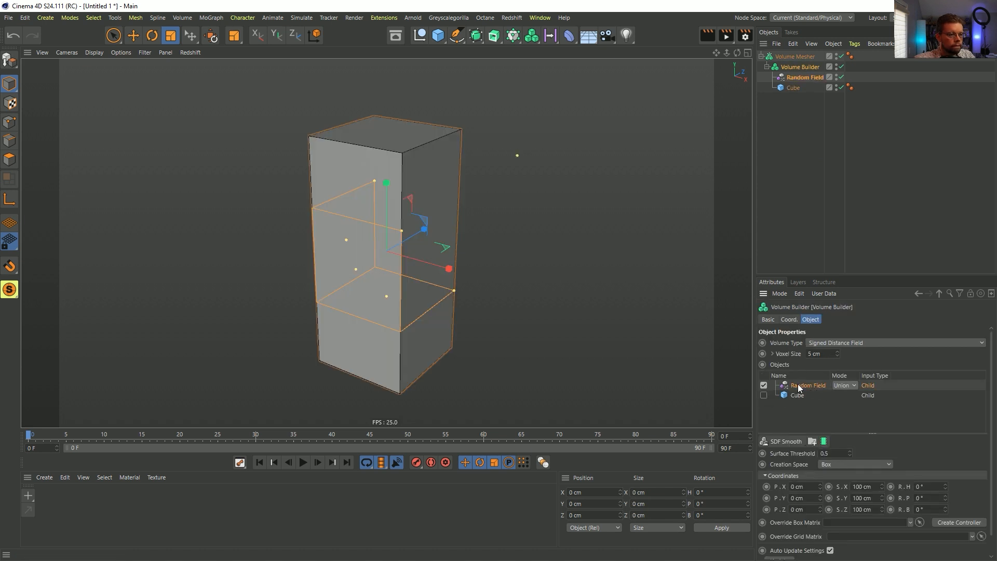
click(842, 87)
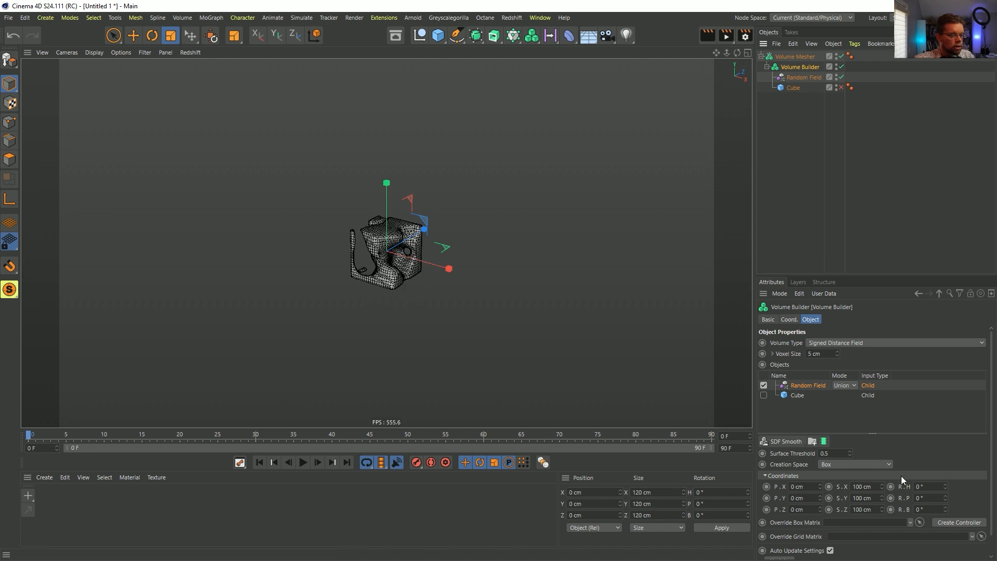
mouse_move(850, 454)
mouse_down()
mouse_move(850, 445)
mouse_move(850, 464)
mouse_move(848, 448)
mouse_up()
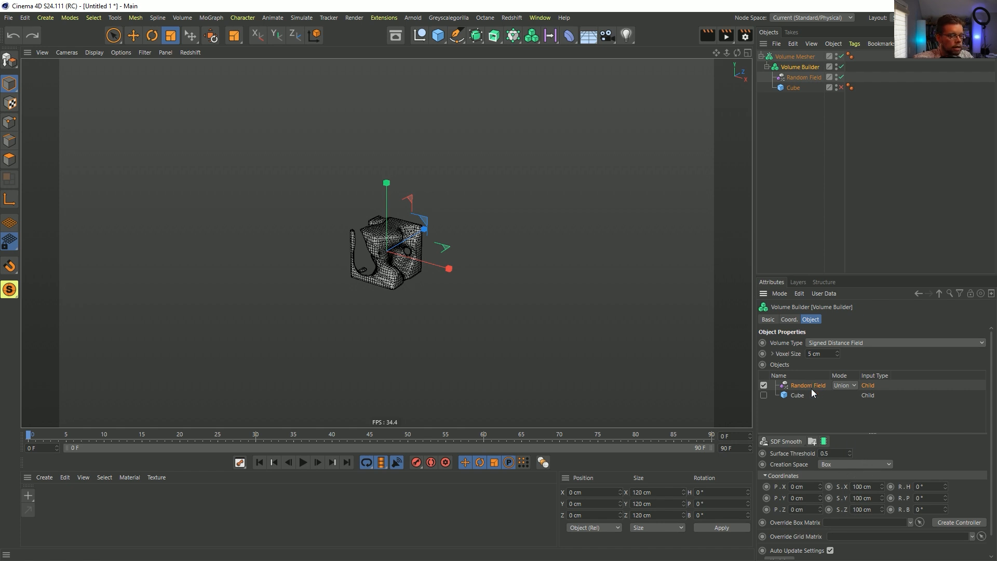
Step: Add a Linear Field to the Volume Builder above the Random Field and disable the Random Field's layer
click(551, 35)
drag(790, 56, 795, 86)
click(793, 68)
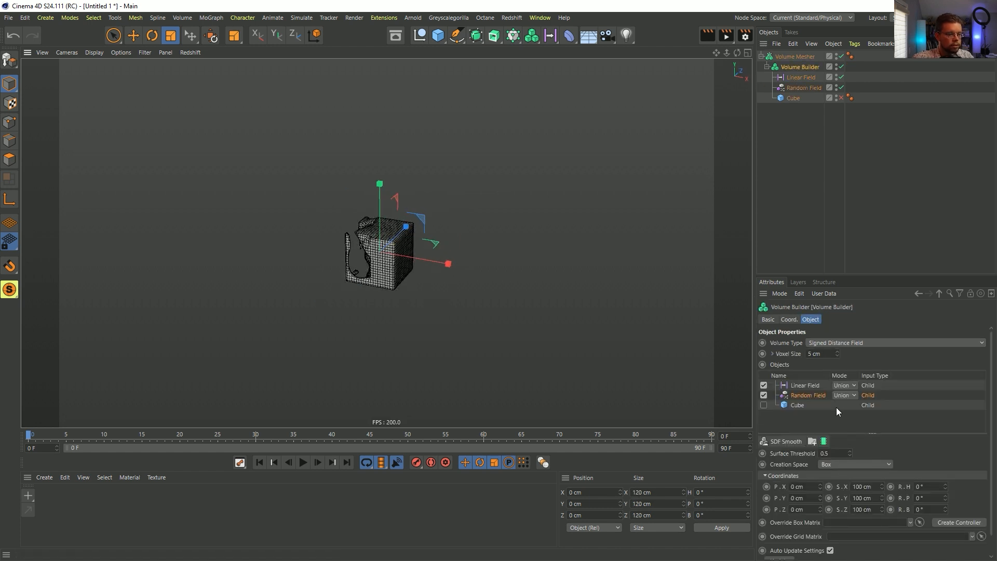
click(816, 385)
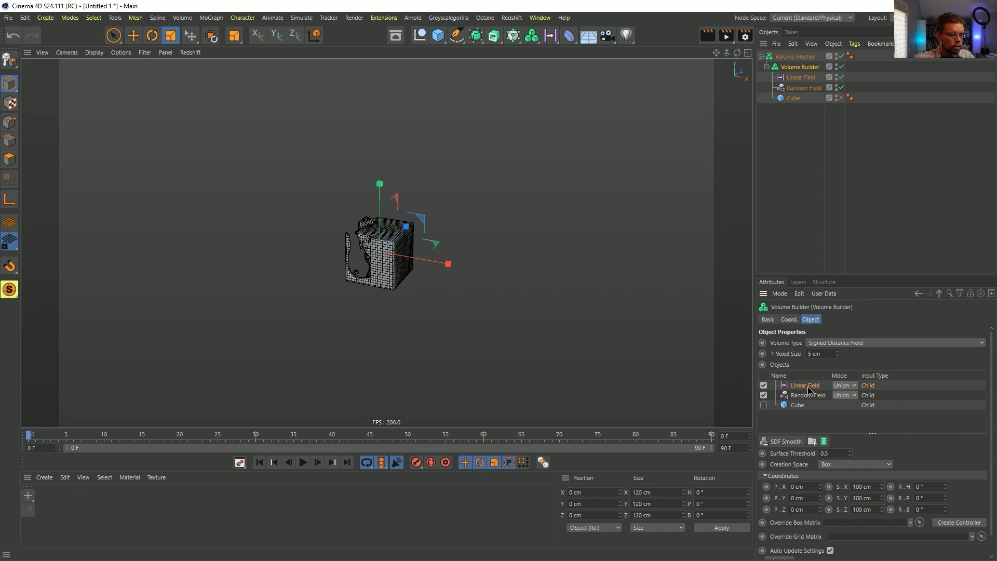
click(764, 395)
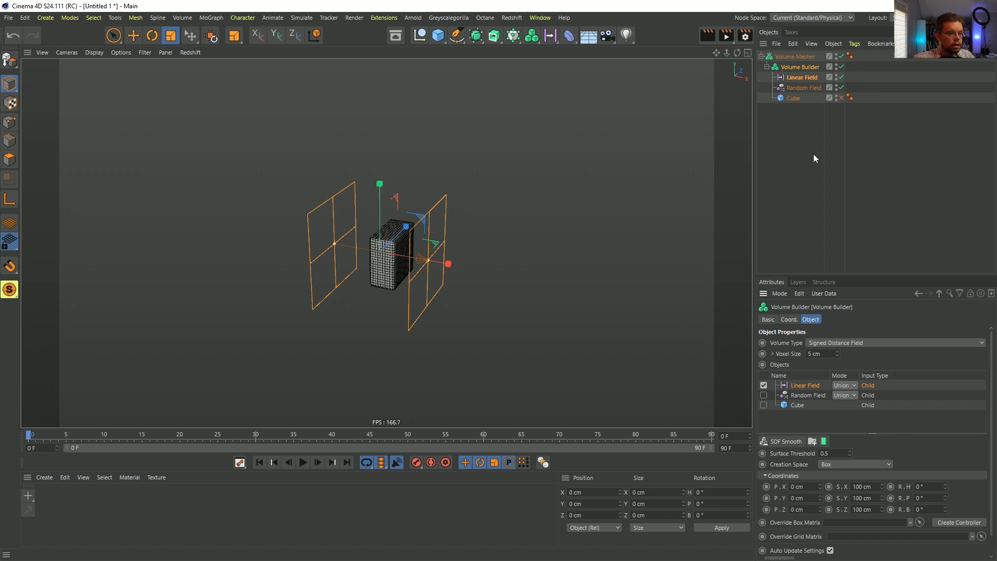
Step: Set the Linear Field's direction to Y+
click(802, 77)
click(830, 369)
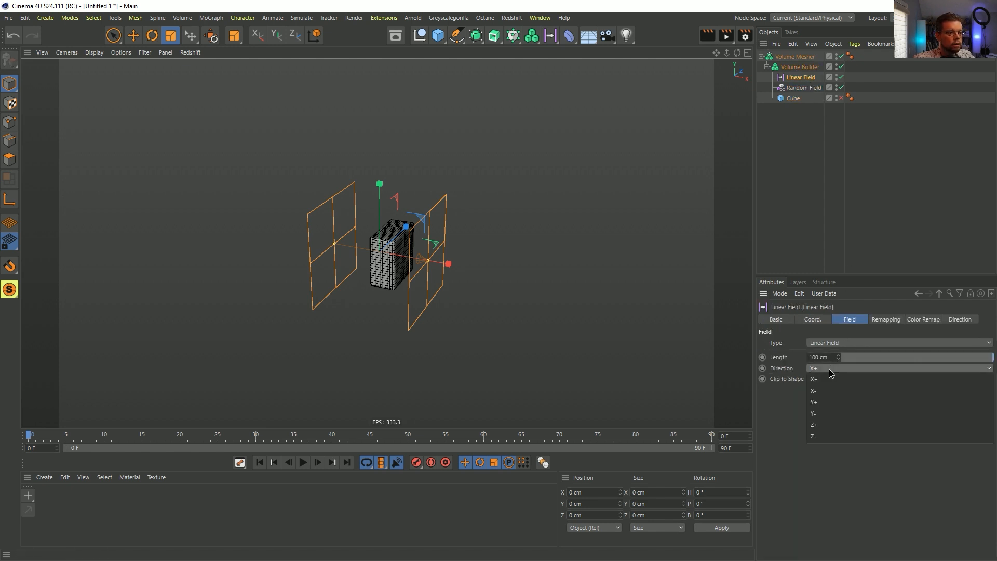
click(833, 419)
click(827, 372)
click(830, 402)
alt+drag(450, 244, 394, 218)
mouse_move(425, 266)
alt+mouse_down()
mouse_move(431, 280)
mouse_move(441, 263)
alt+mouse_up()
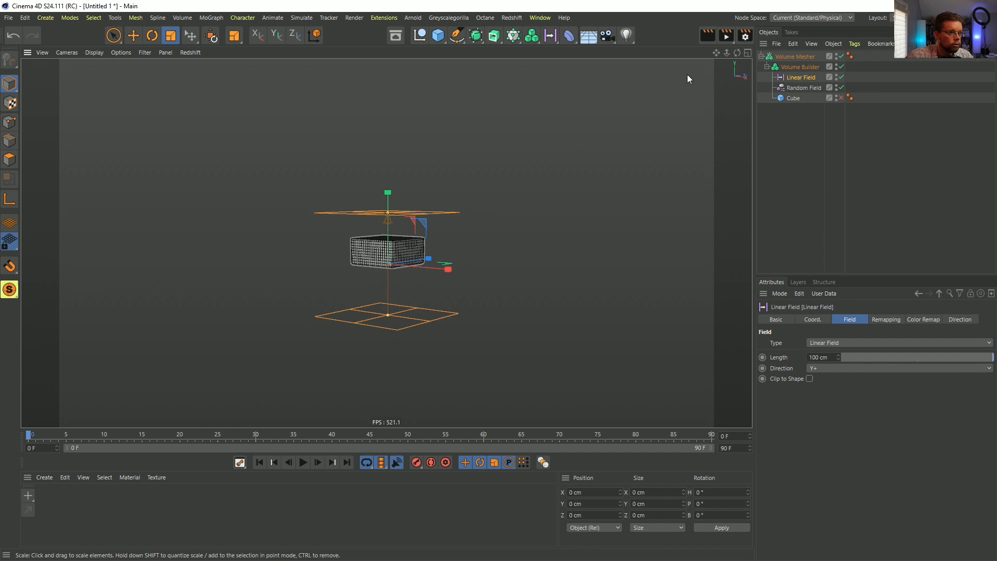
Step: Enable the Random Field layer in the Volume Builder and set the Linear Field layer's mode to Intersect
click(800, 68)
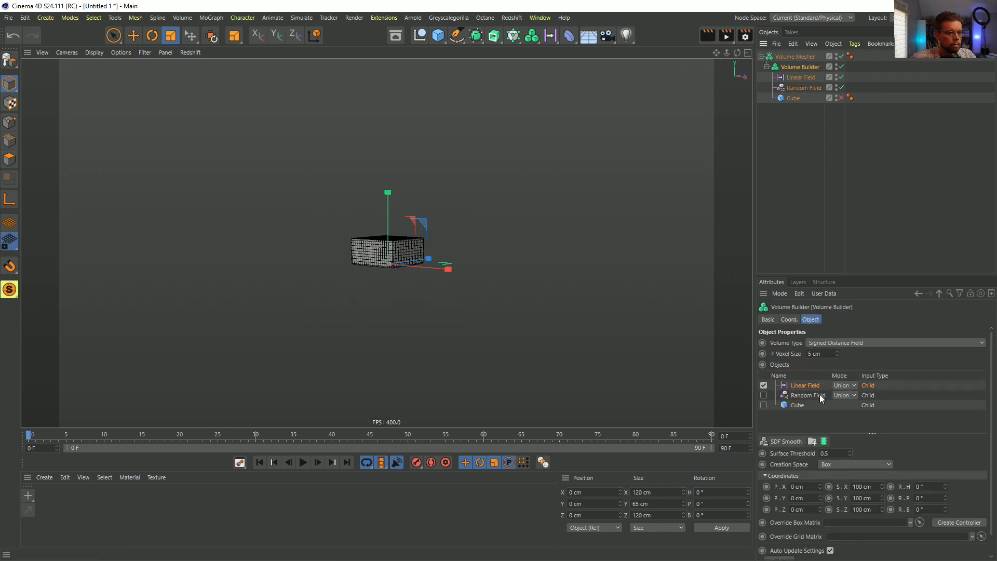
click(764, 396)
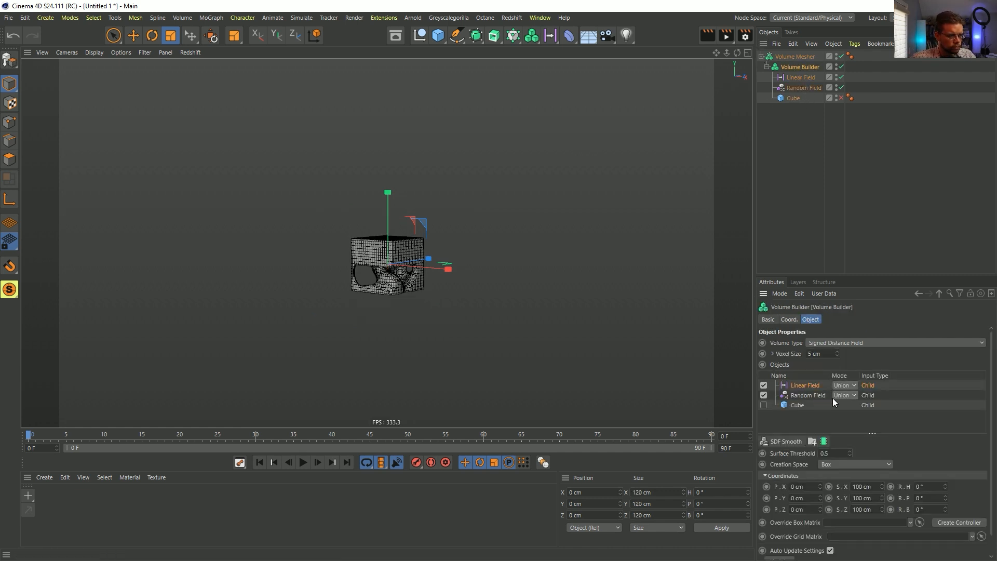
click(855, 420)
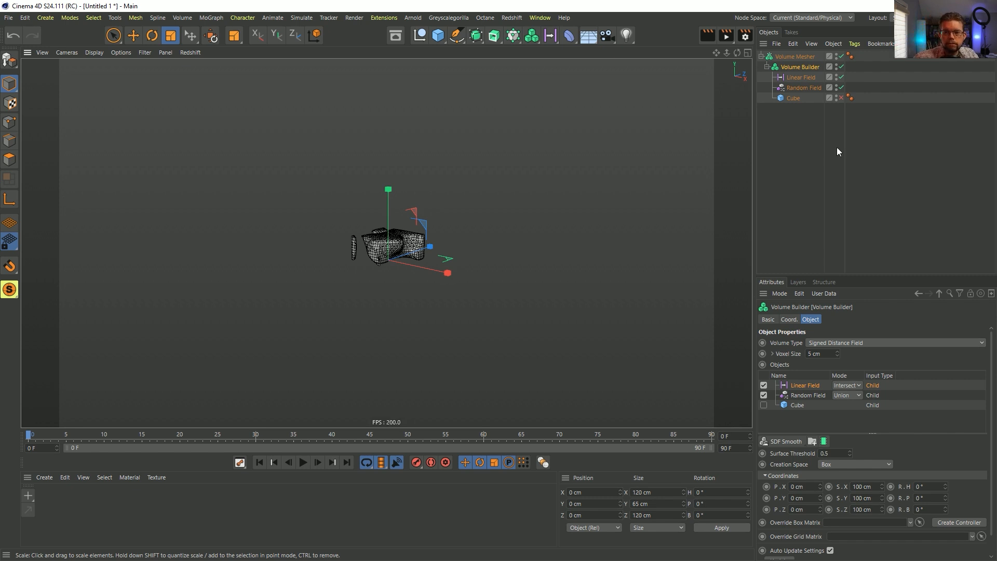
Step: Change the Volume Builder's Volume Type to Fog and compare the mesh with the Linear Field layer off and on
click(858, 344)
click(851, 365)
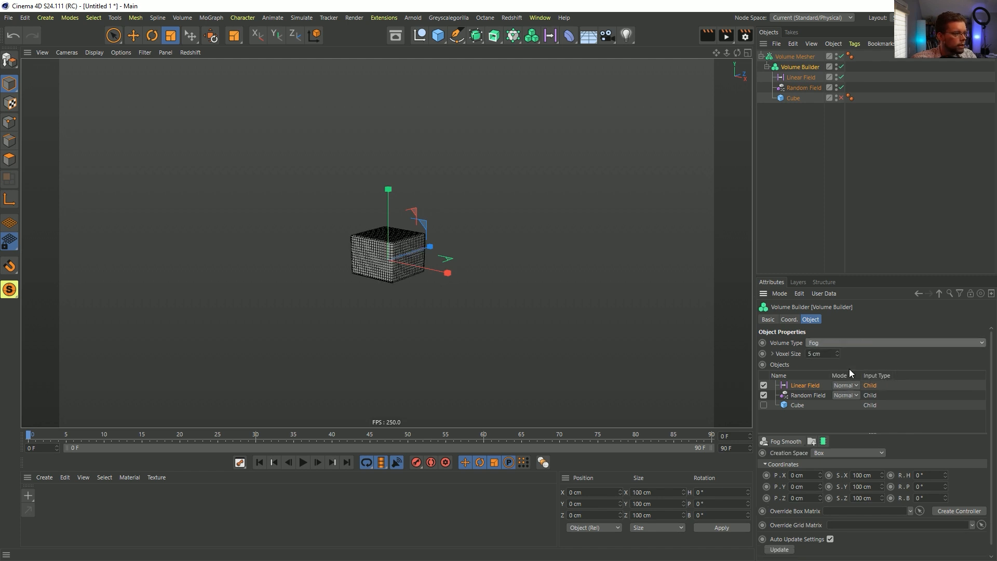
click(764, 385)
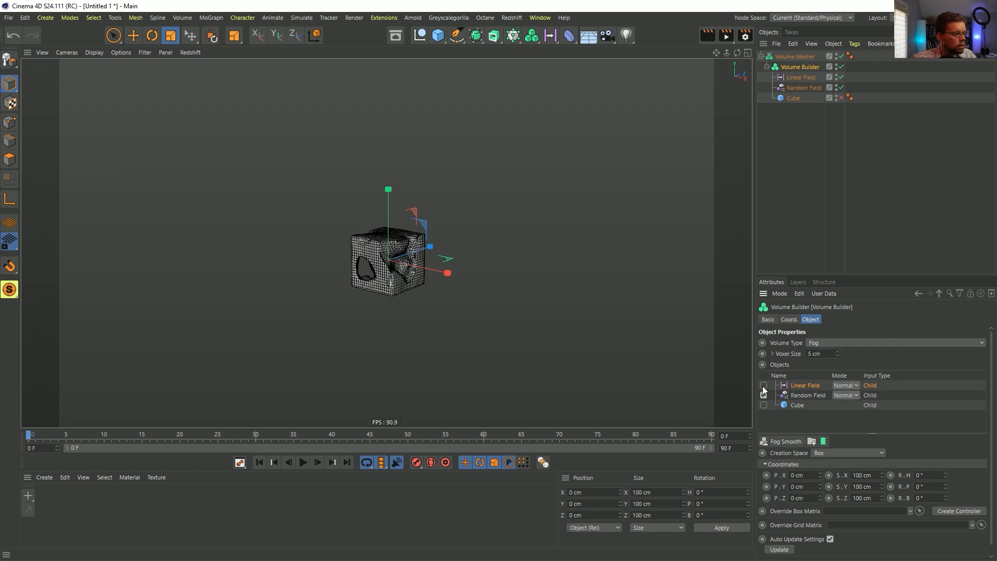
click(764, 385)
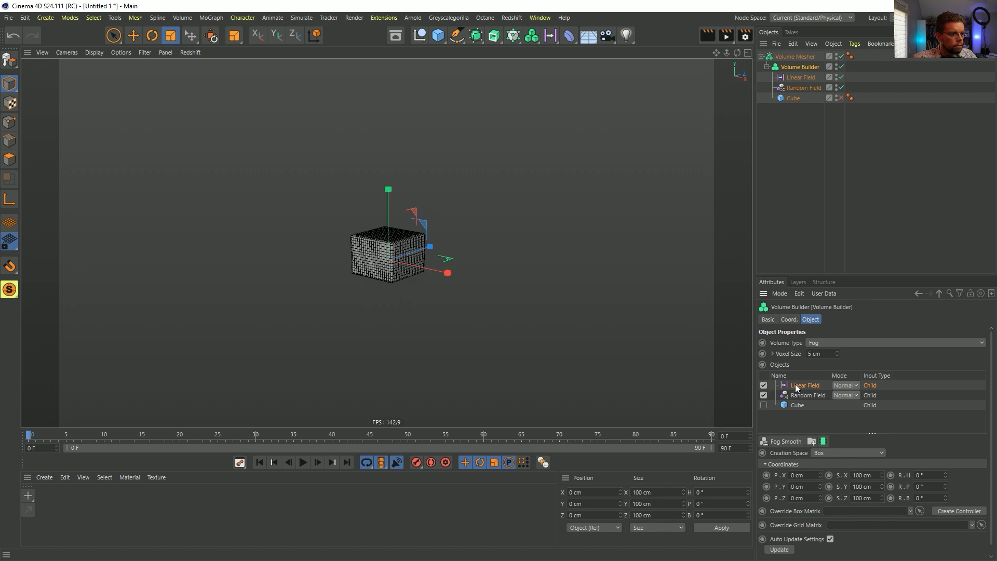
Step: Set the Linear Field layer's mode to Multiply and enable the Cube layer in the Volume Builder
click(856, 386)
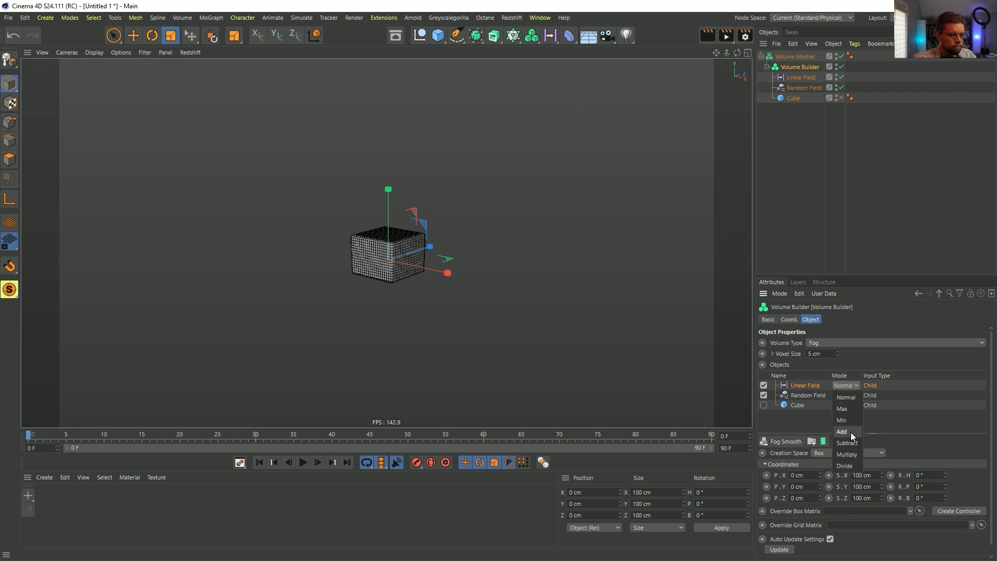
click(866, 354)
drag(801, 402, 813, 385)
click(848, 387)
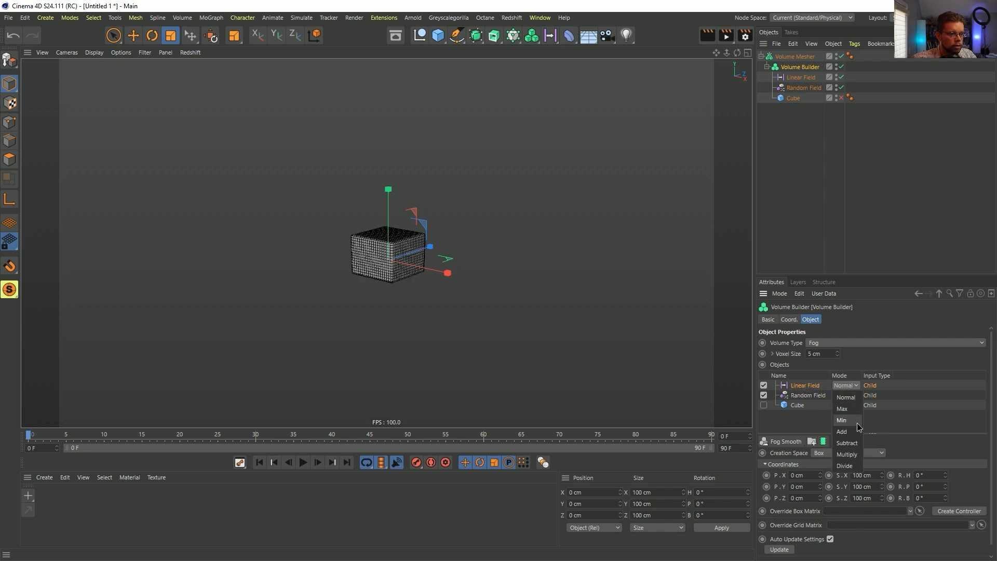
click(851, 454)
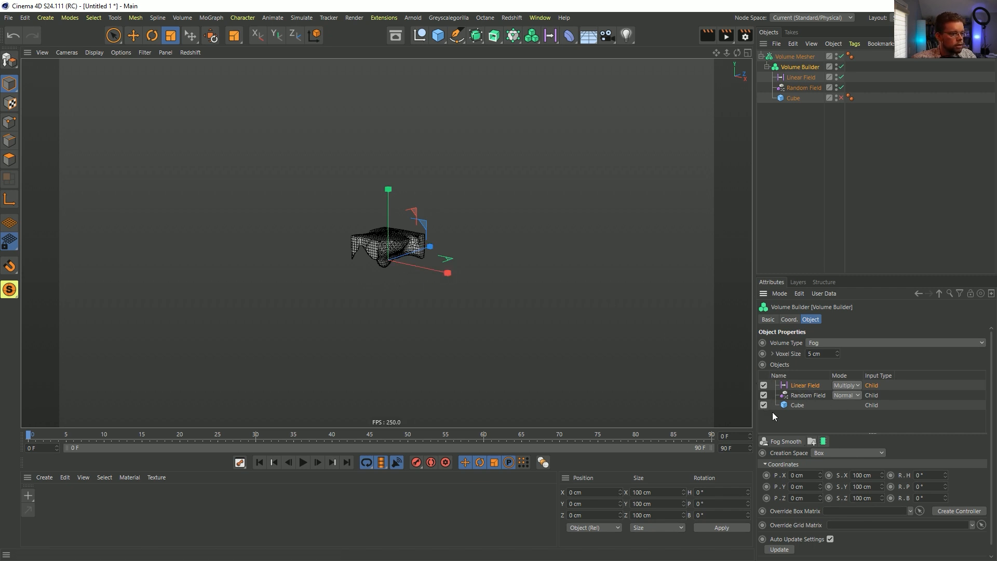
Step: Isolate the Cube in the Volume Builder by disabling the Random Field and Linear Field layers
click(794, 406)
click(764, 395)
click(764, 385)
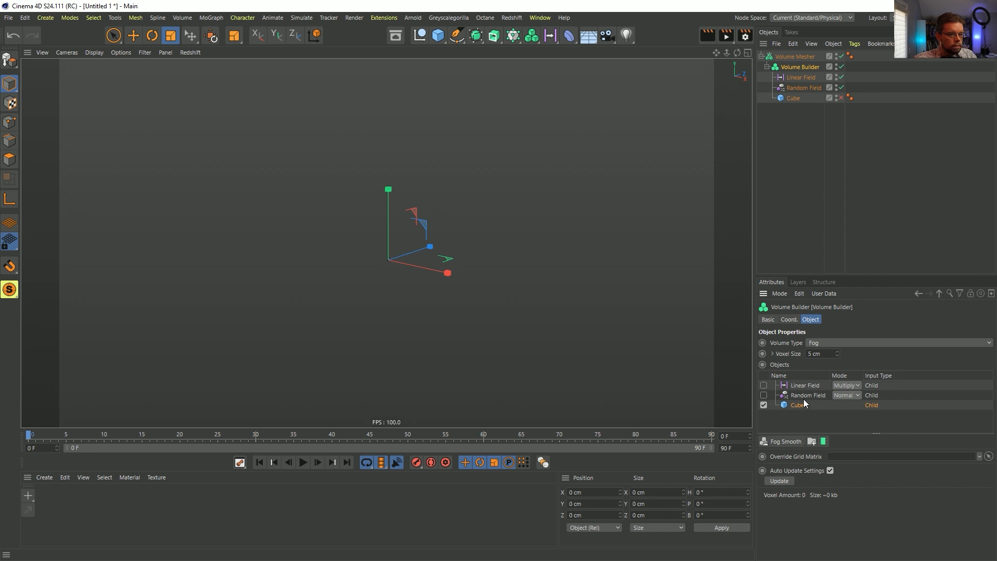
click(794, 395)
click(795, 404)
drag(431, 270, 529, 299)
key(ctrl+z)
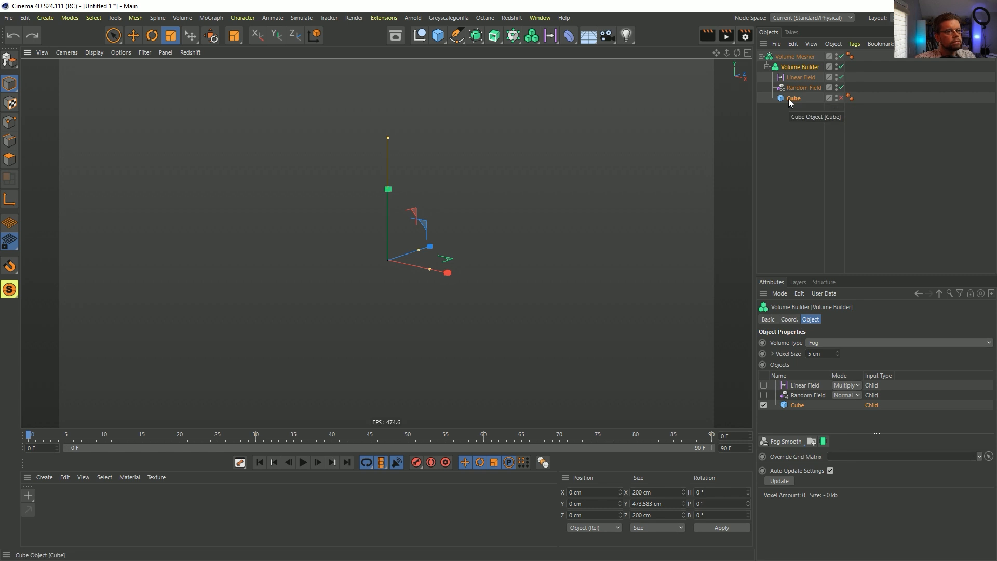
click(827, 344)
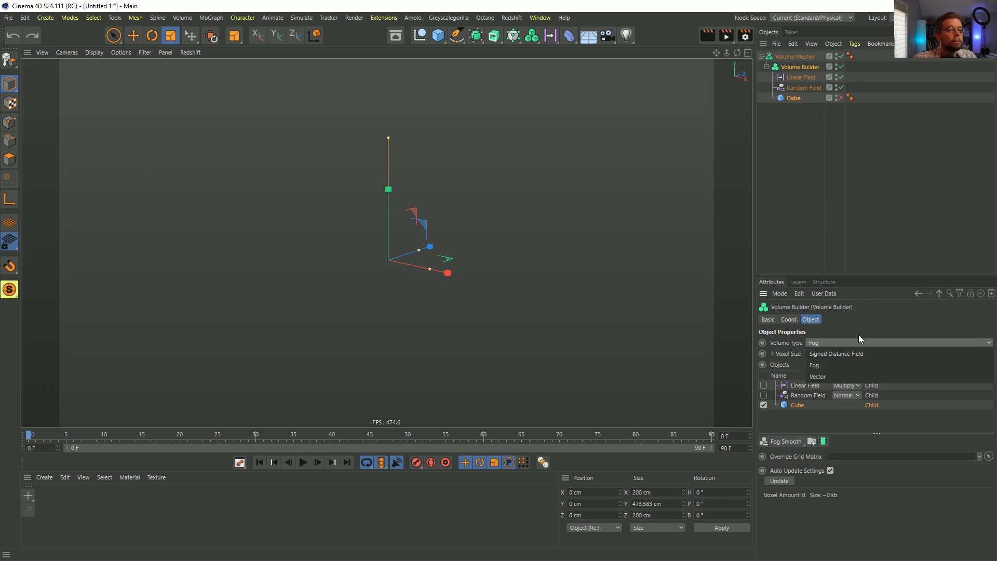
click(842, 333)
click(827, 343)
click(847, 319)
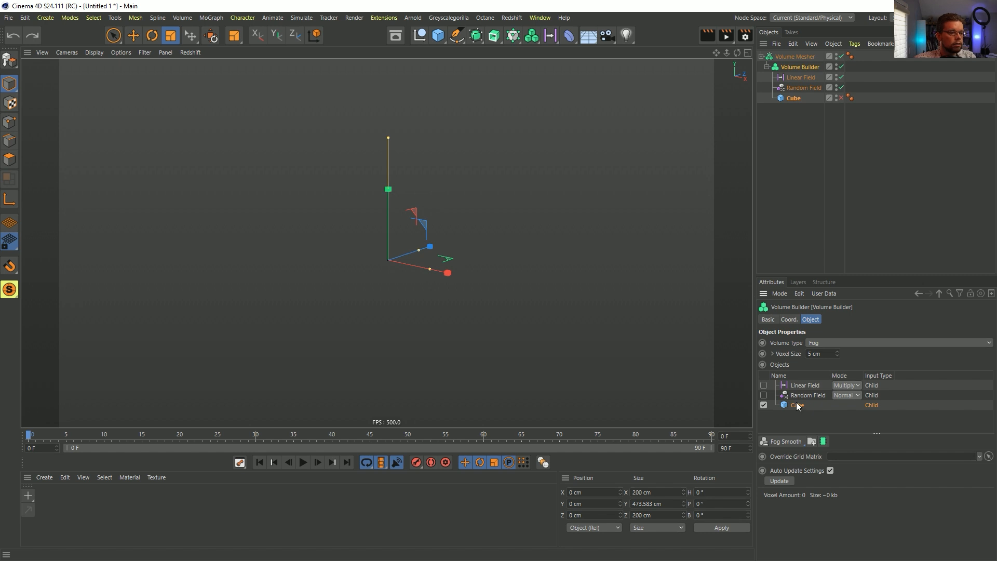
Step: Replace the Cube with a Box Field about 52 × 94 × 52 cm as the lowest layer in the Volume Builder
key(Delete)
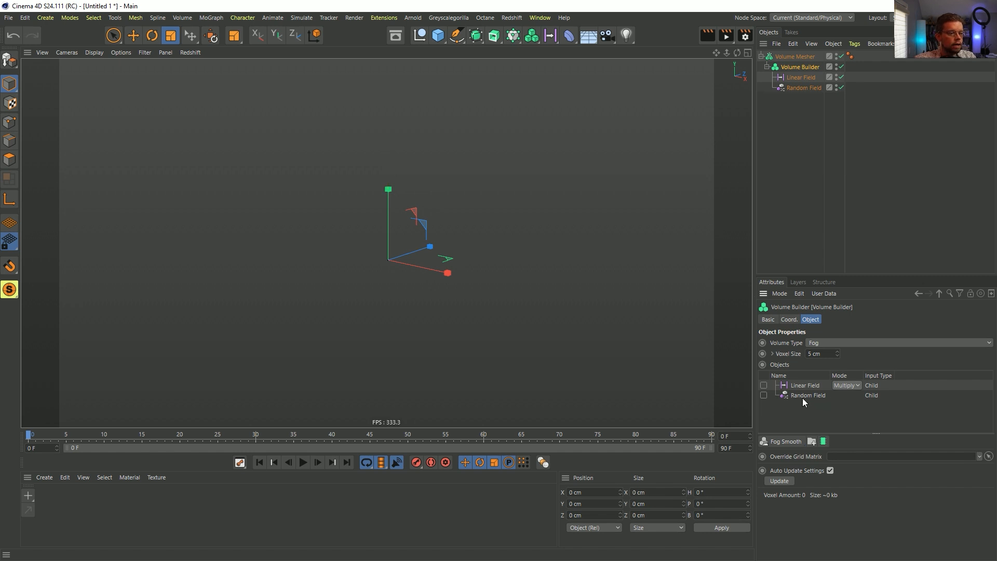
click(550, 36)
click(597, 106)
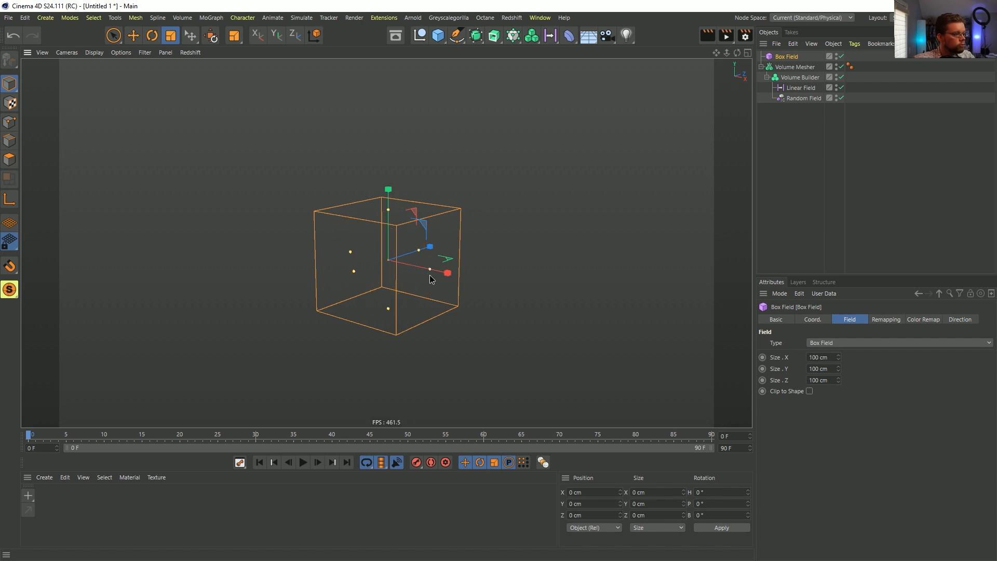
drag(534, 241, 388, 213)
drag(784, 56, 802, 99)
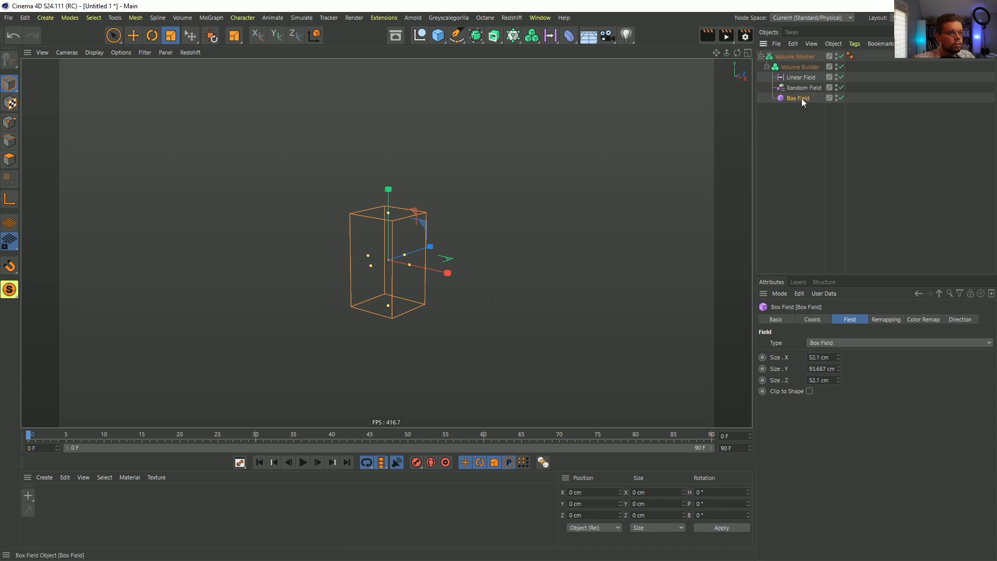
click(796, 68)
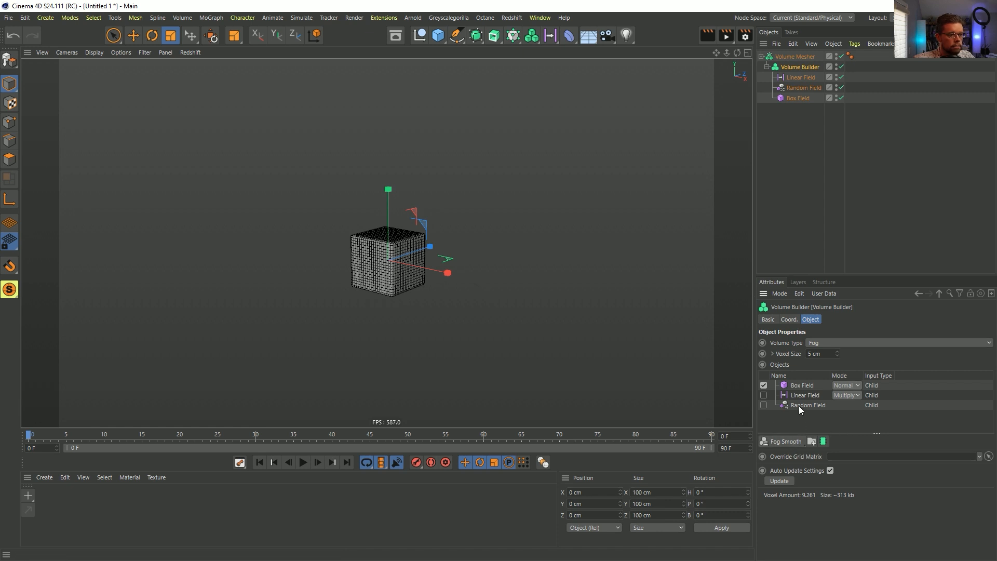
drag(799, 387, 799, 408)
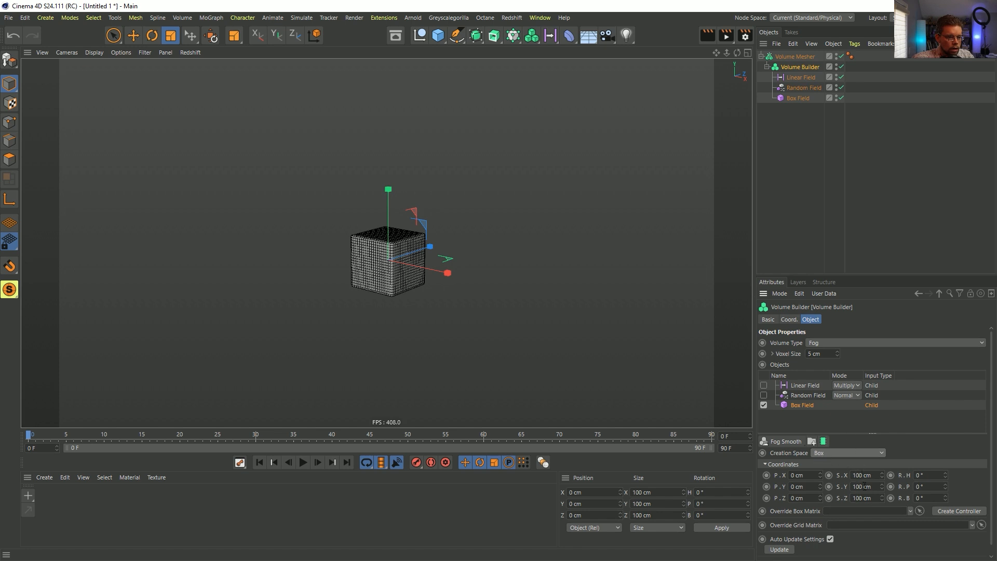
Step: Try adjusting the Y scale of the Box Field's creation space in the Volume Builder
mouse_move(883, 489)
mouse_down()
mouse_move(883, 468)
mouse_move(881, 488)
mouse_up()
key(ctrl+z)
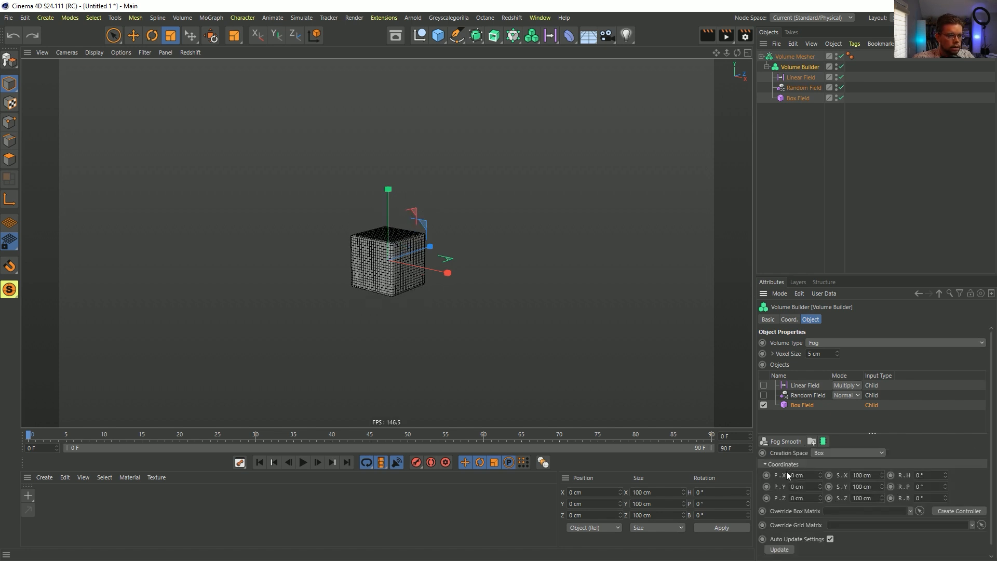
drag(881, 487, 881, 447)
key(ctrl+z)
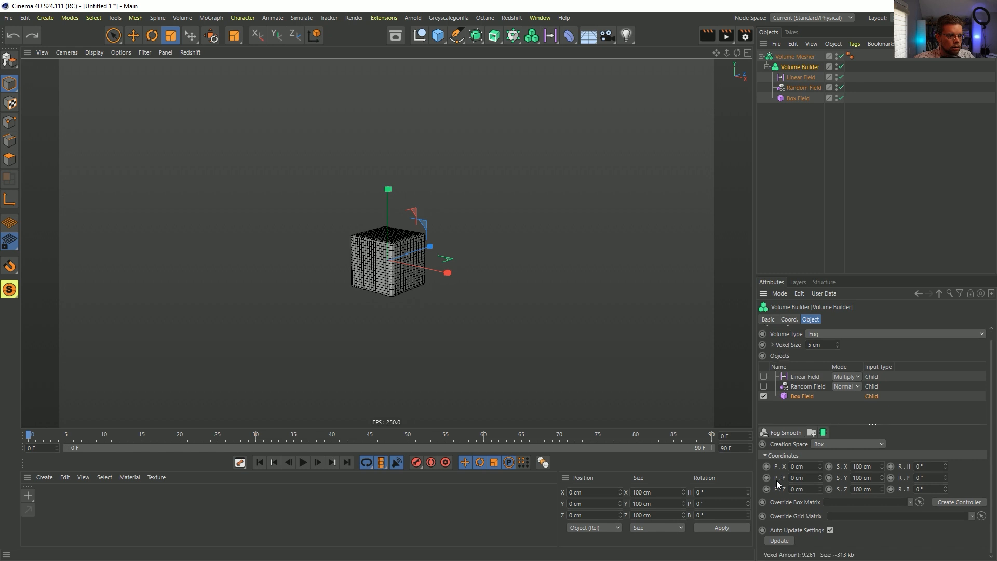
Step: Keep the Box Field layer's Creation Space as Box and try a Y position of -9 cm
scroll(777, 480, up, 1)
click(824, 454)
click(826, 465)
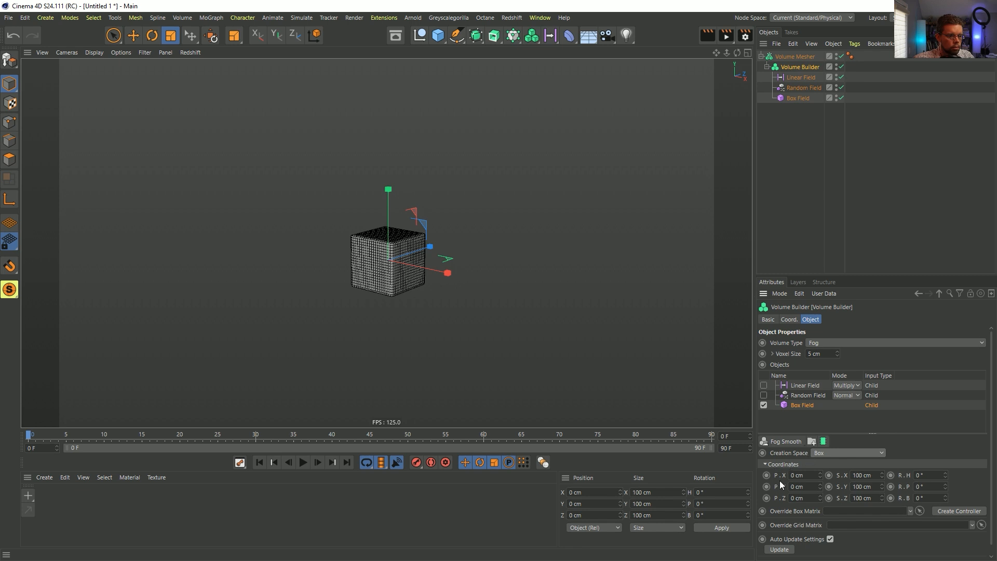
scroll(781, 485, down, 1)
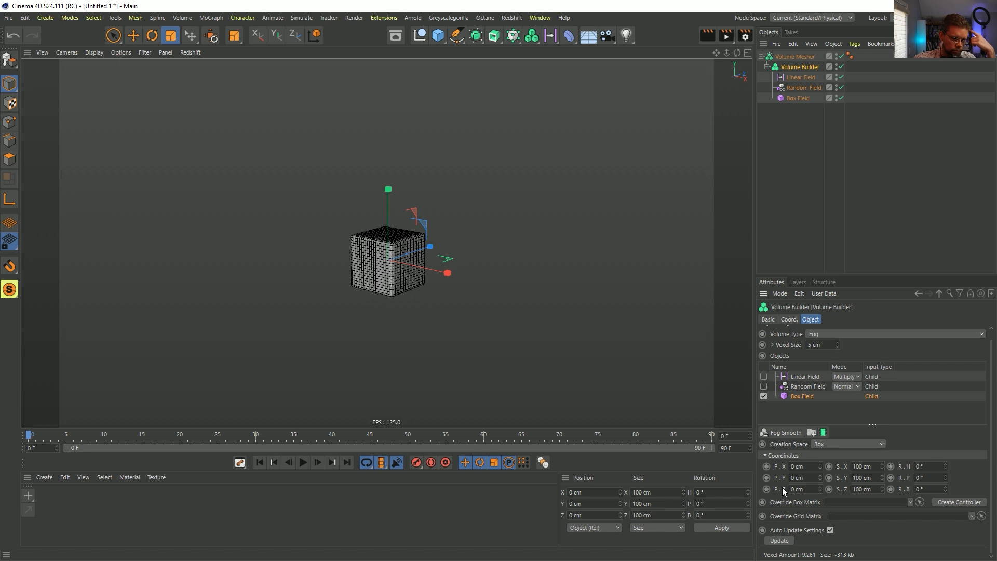
mouse_move(820, 478)
mouse_down()
mouse_move(827, 473)
mouse_move(825, 483)
mouse_up()
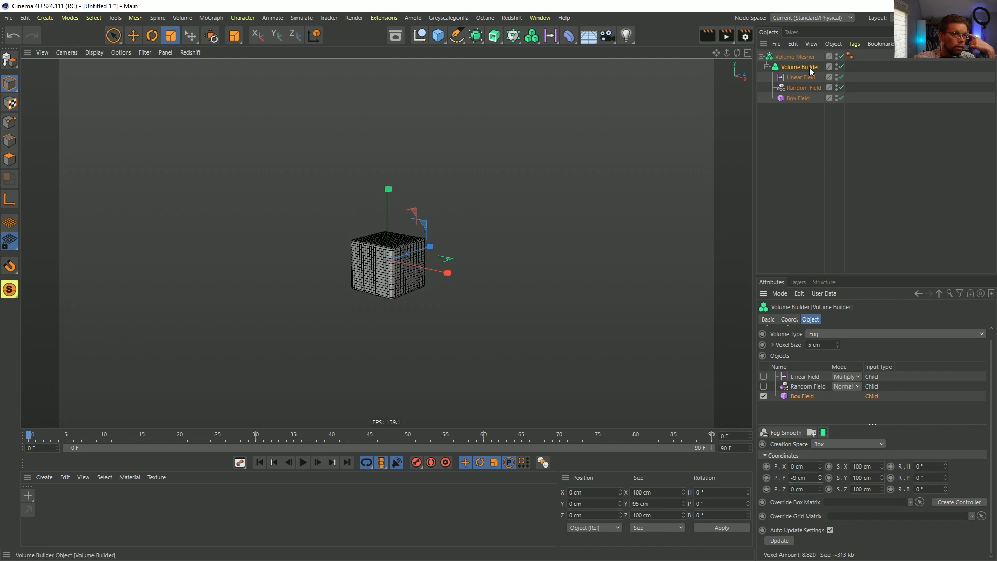
Step: Disable the Linear Field and Random Field objects in the hierarchy
click(842, 76)
click(841, 87)
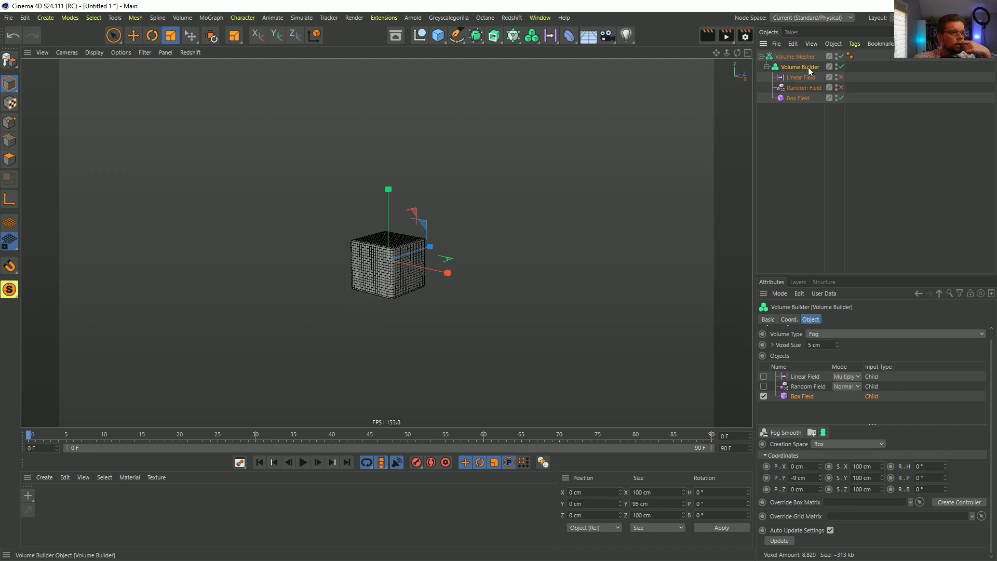
scroll(791, 344, up, 1)
scroll(790, 345, down, 1)
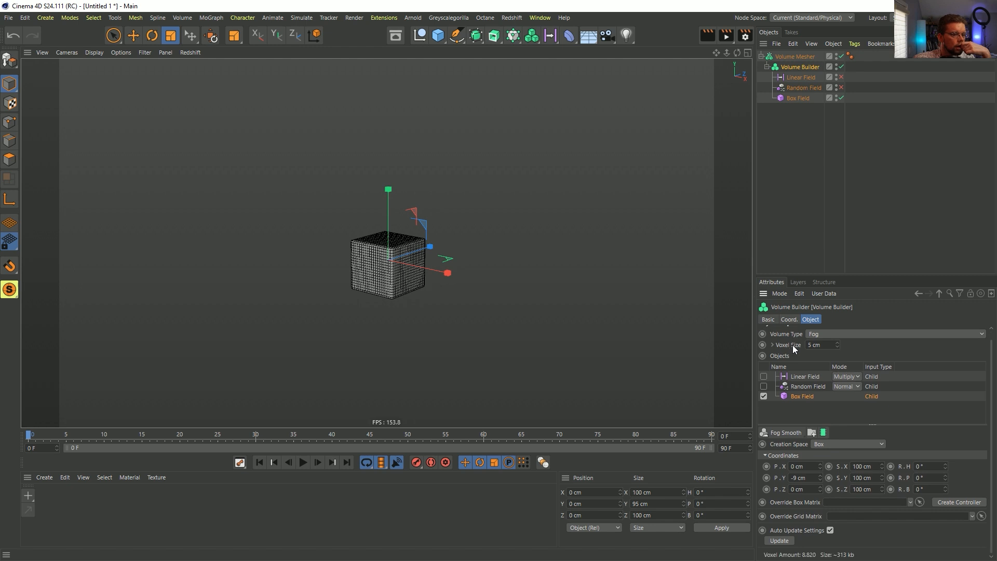
Step: Reset the creation space's Y position to 0 cm and try a Y scale of 441 cm
click(821, 478)
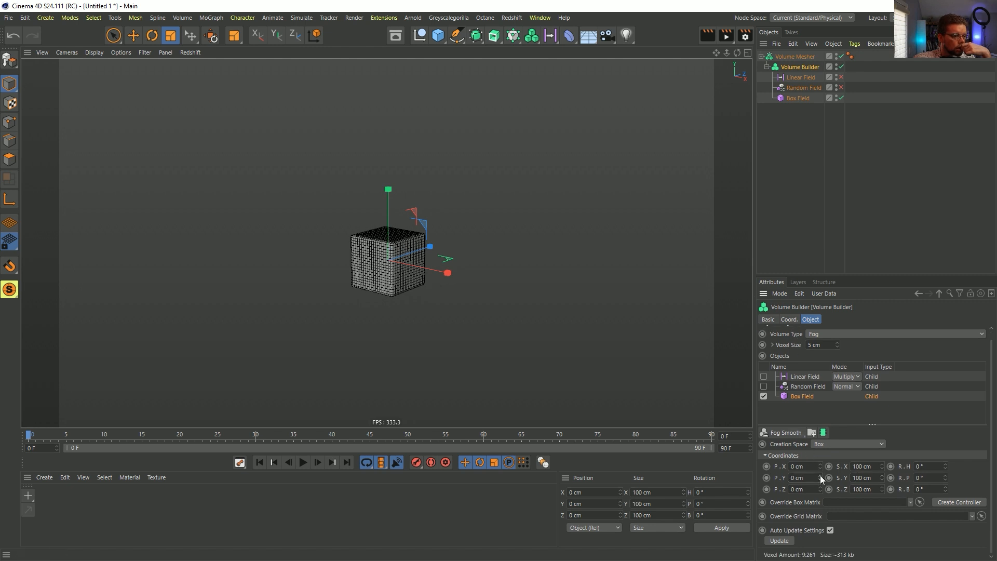
drag(881, 478, 882, 441)
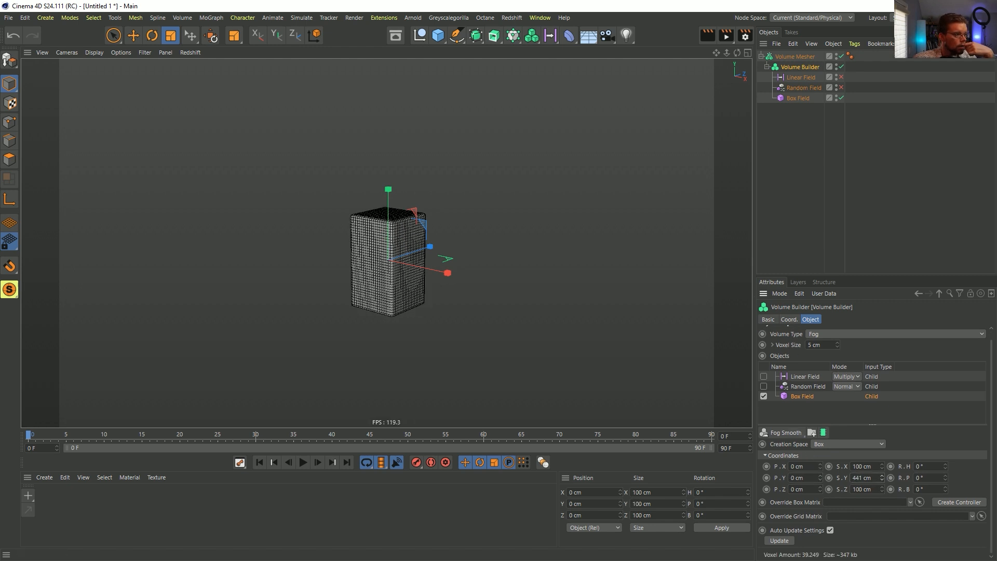
key(ctrl+z)
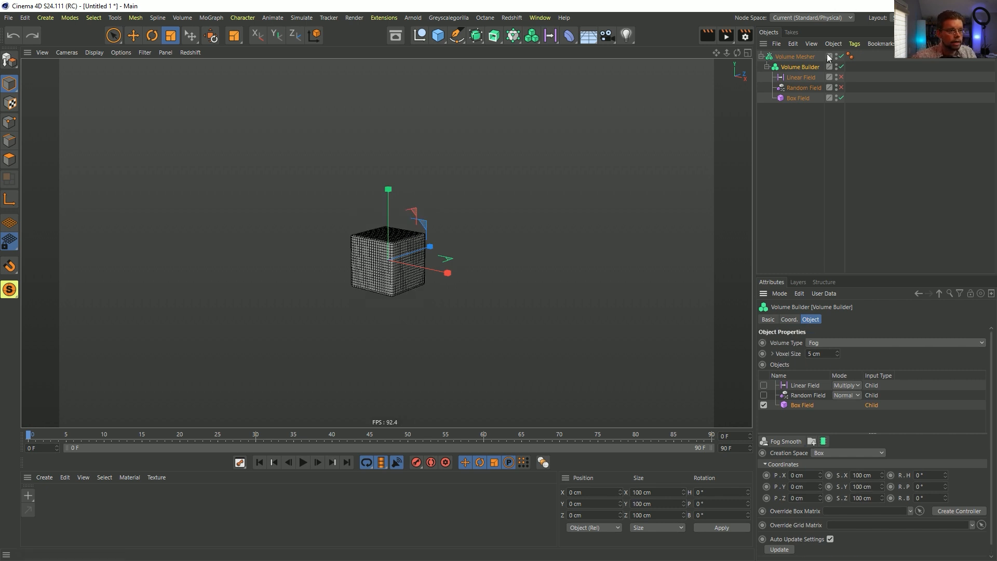
Step: Resize the Box Field to about 113 cm in Y and set its creation space scale to 500 cm on all axes
click(789, 98)
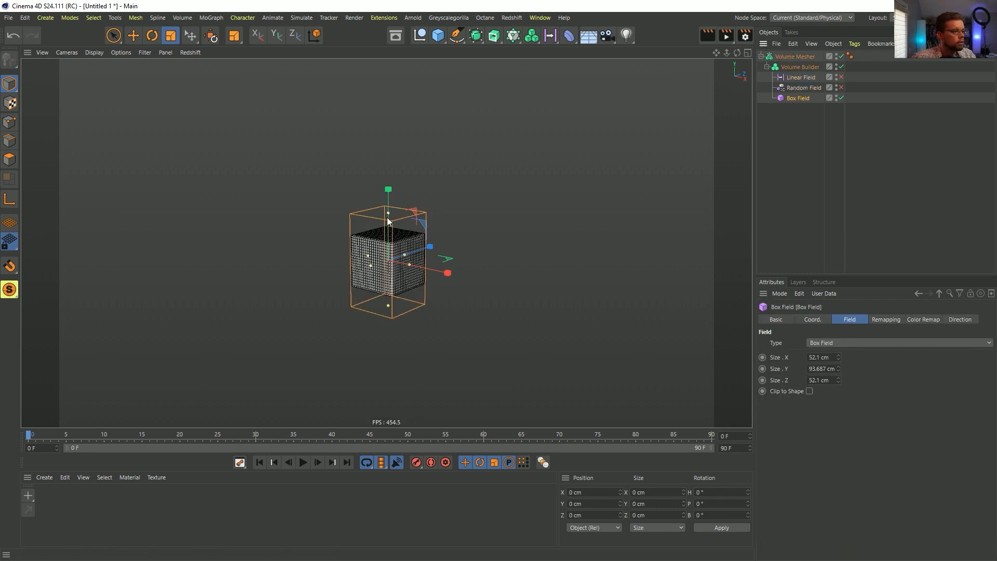
drag(384, 169, 387, 202)
click(793, 67)
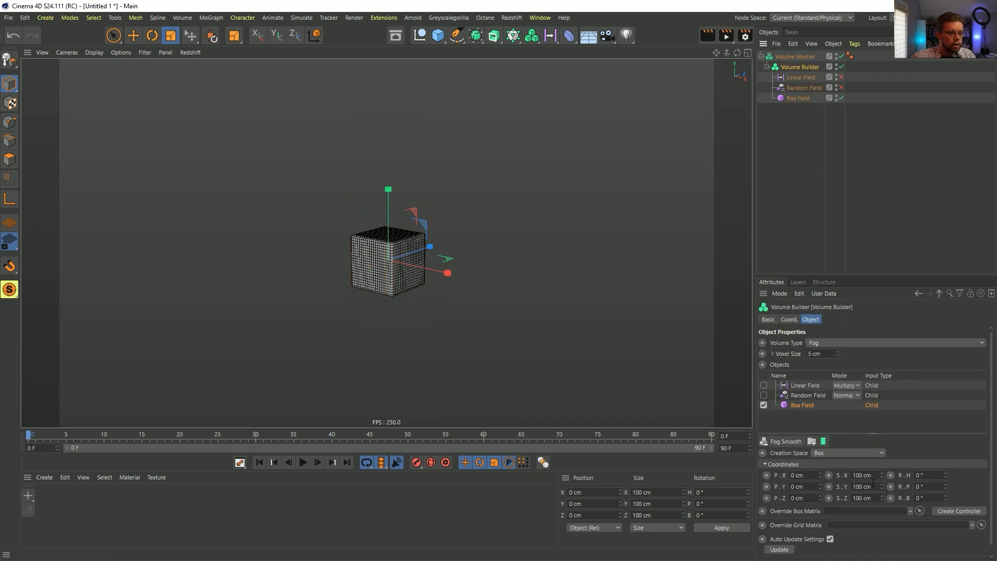
click(854, 476)
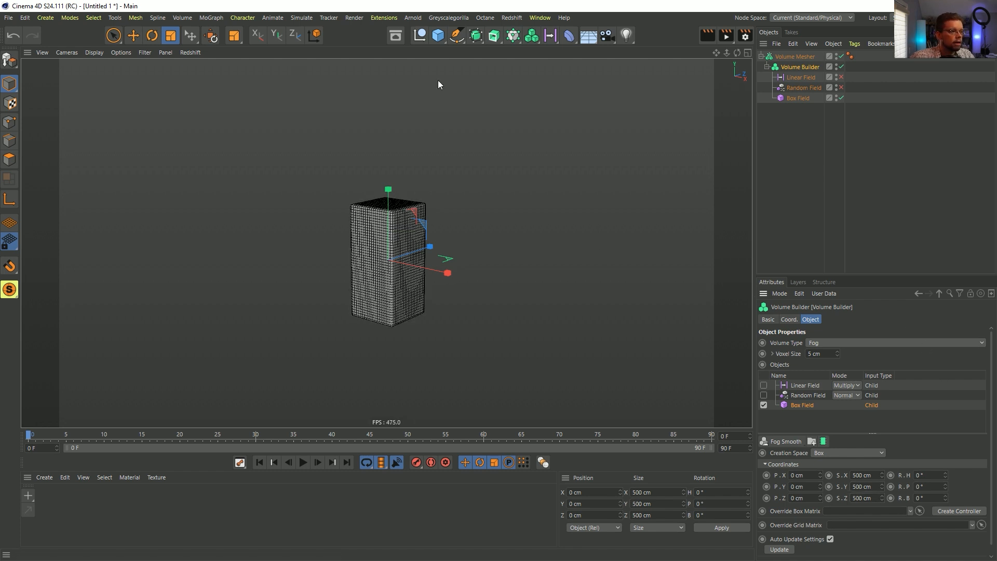
Step: Compare the Box Field's bounds with the mesh and re-enable the Random Field object
click(795, 99)
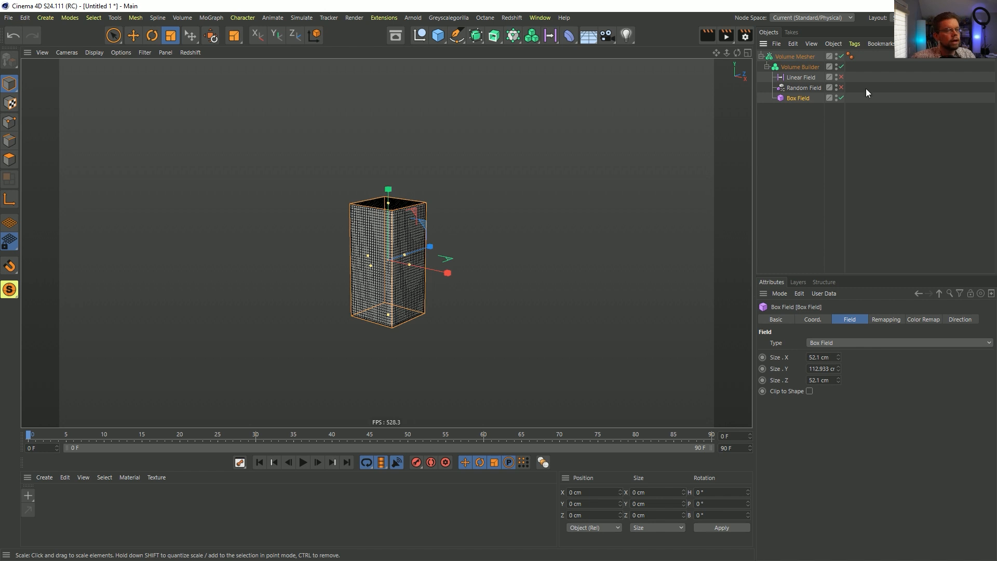
click(804, 68)
click(841, 86)
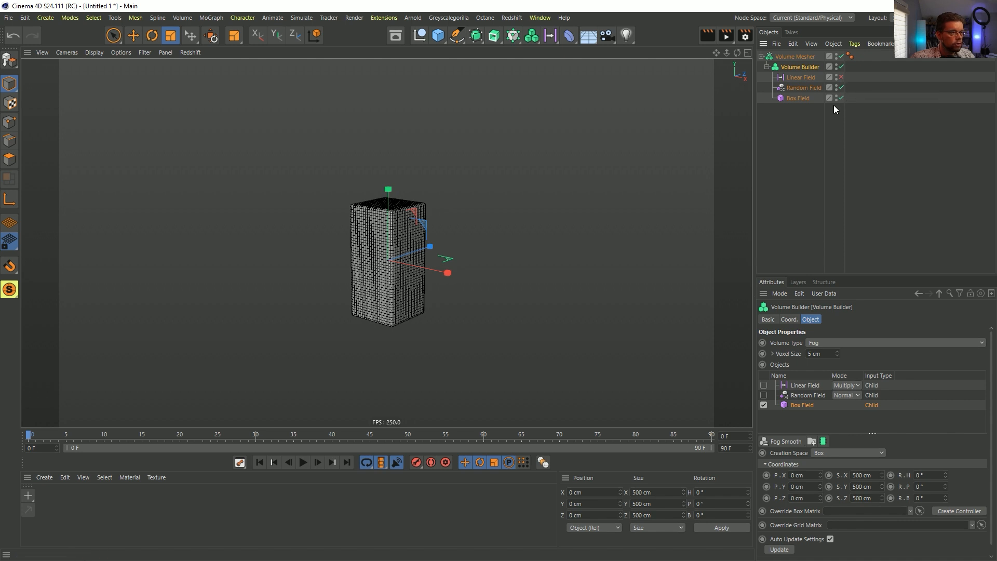
Step: Enable the Random Field entry in the Volume Builder and place the Linear and Random Fields in a new folder
click(763, 395)
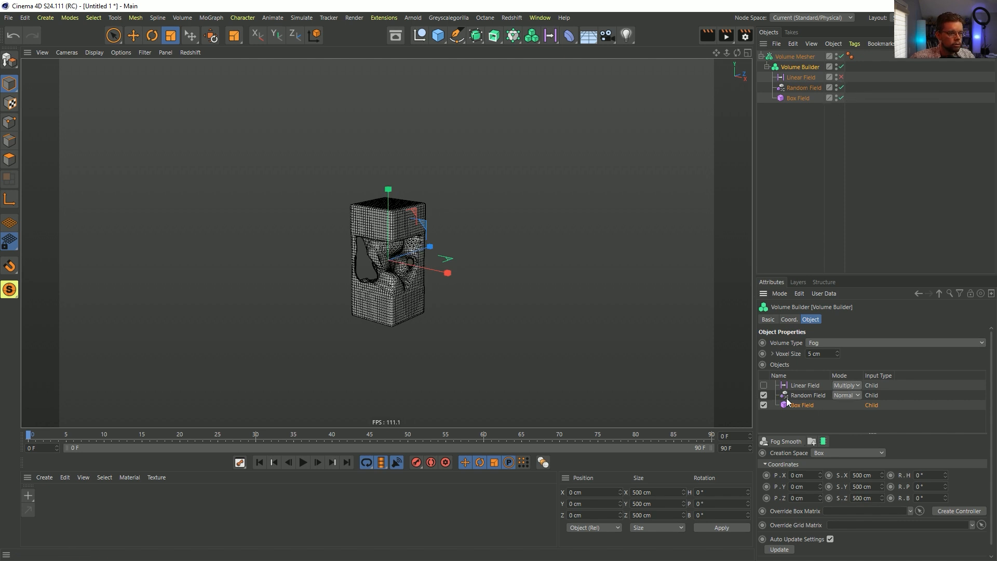
click(849, 396)
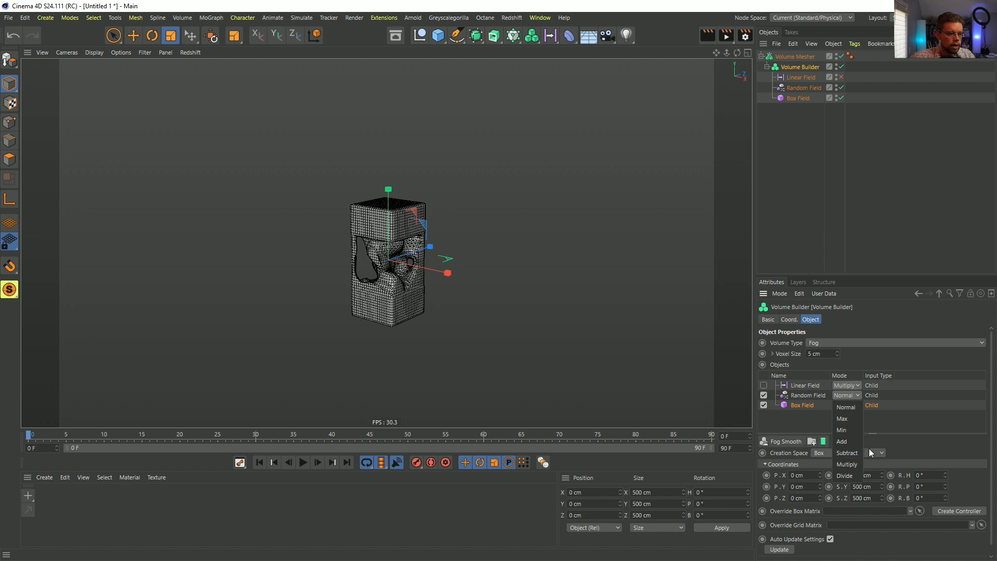
click(812, 441)
mouse_move(801, 395)
mouse_down()
mouse_move(803, 413)
mouse_move(805, 398)
mouse_up()
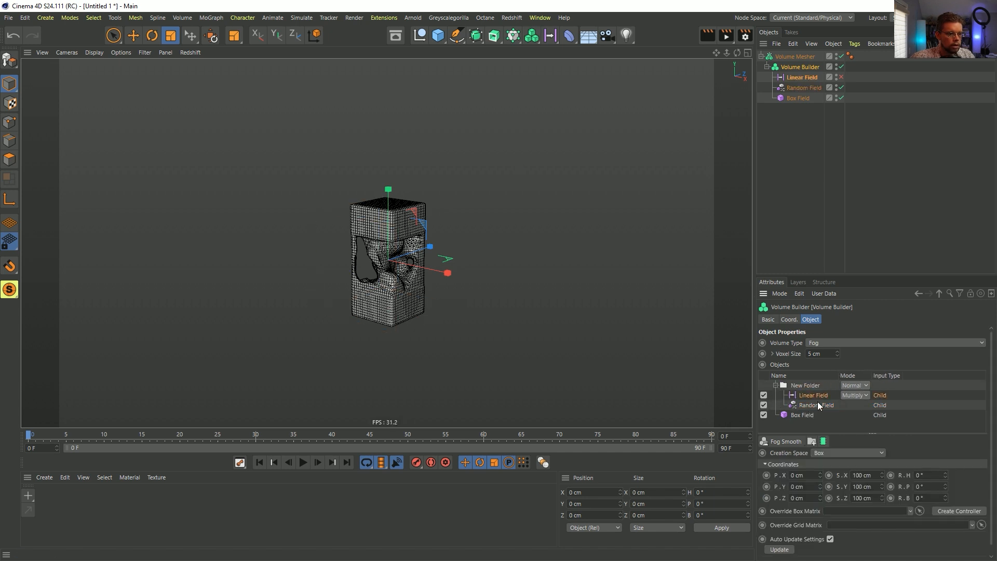
Step: Reorder the Random Field above the Linear Field in the folder and set its mode to Subtract
click(855, 396)
click(853, 406)
drag(813, 405, 813, 395)
click(855, 395)
click(858, 452)
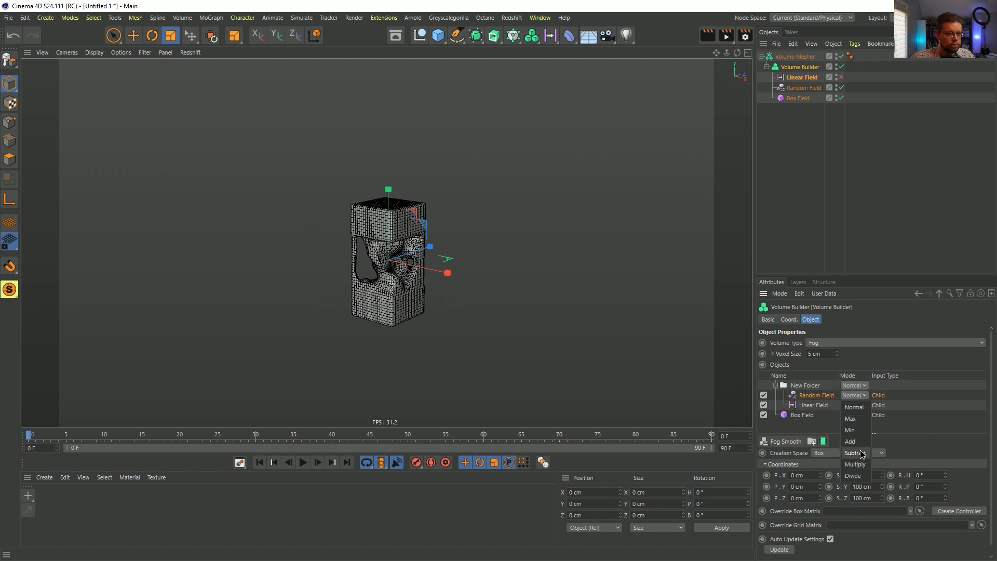
Step: Disable the Box Field entry and try the Linear Field above the Random Field in Subtract mode
click(764, 415)
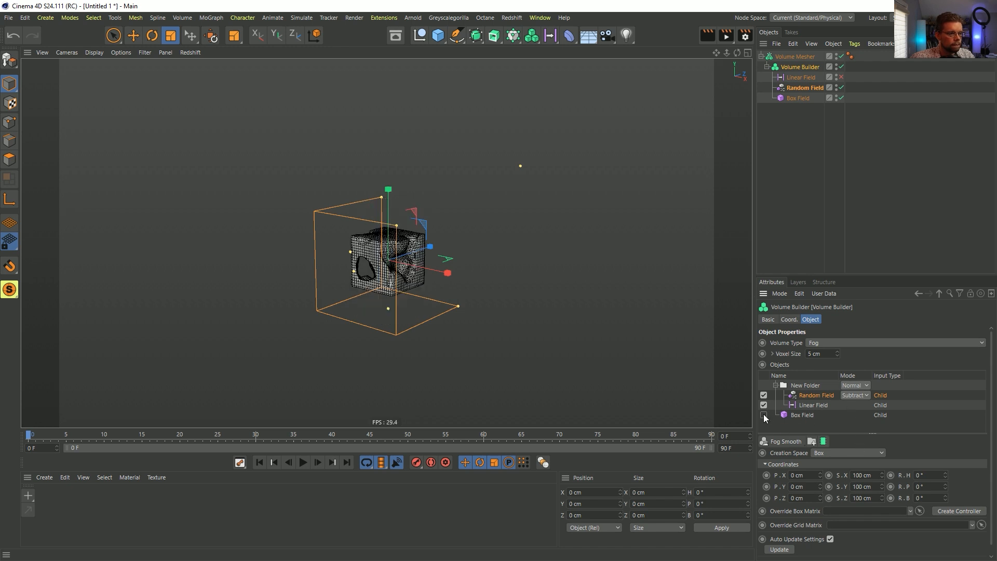
drag(821, 410, 818, 392)
click(860, 397)
click(855, 453)
Step: Check the Linear and Random Field entries in the folder and re-enable the Box Field entry
click(814, 405)
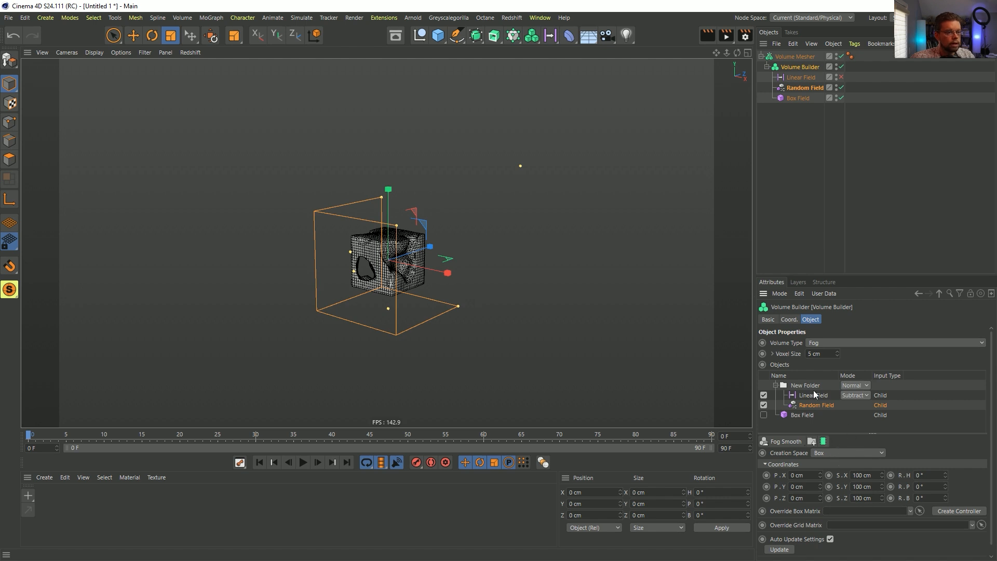
click(814, 397)
shift+click(813, 408)
click(818, 407)
click(805, 398)
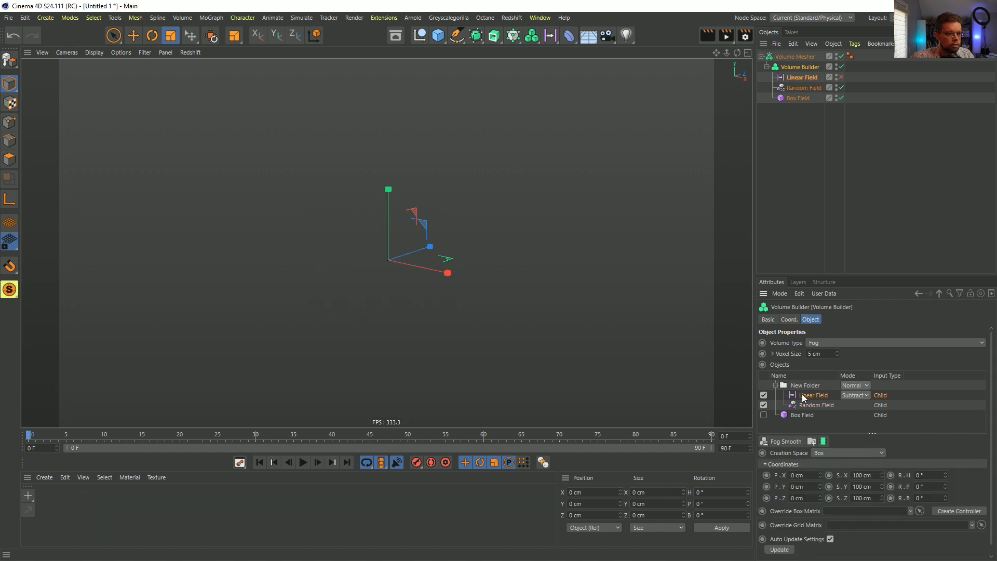
click(802, 415)
click(764, 416)
click(808, 398)
click(764, 405)
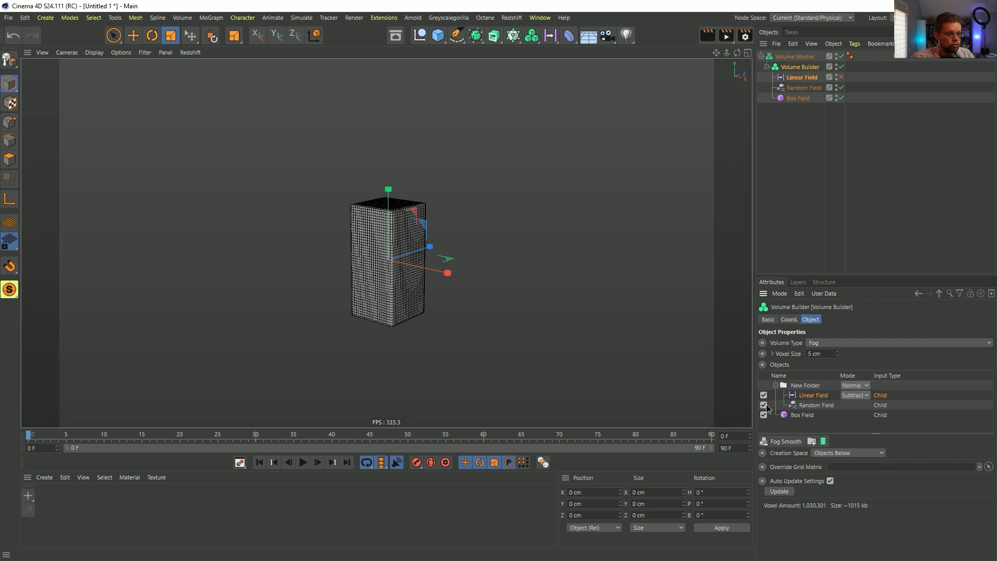
Step: Put the Random Field back above the Linear Field, disable its entry, and try Subtract as the folder's mode
click(816, 405)
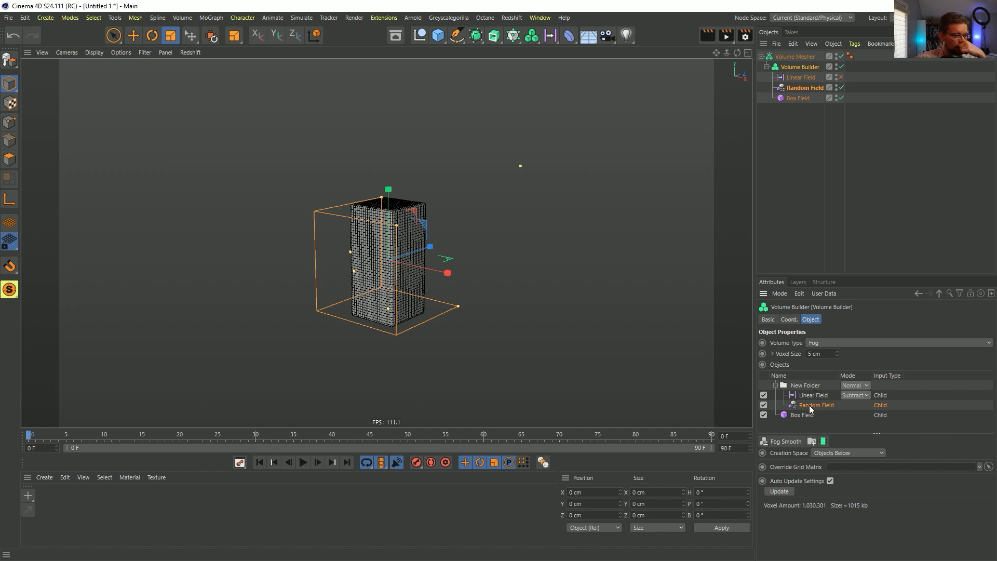
drag(813, 406, 805, 396)
click(764, 395)
click(865, 385)
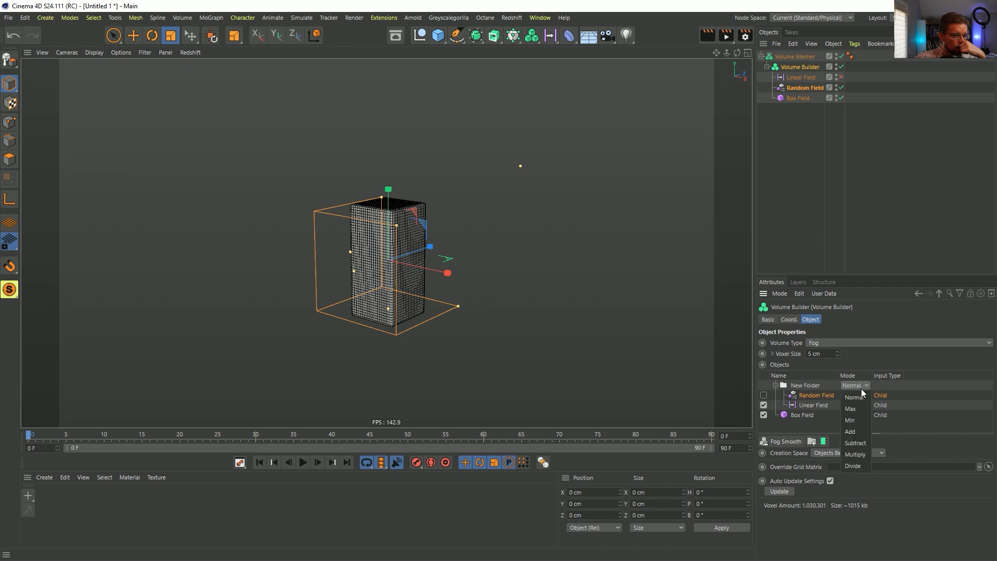
click(864, 441)
Step: Re-enable the Linear Field object in the hierarchy and raise it to about 79 cm in Y
click(803, 405)
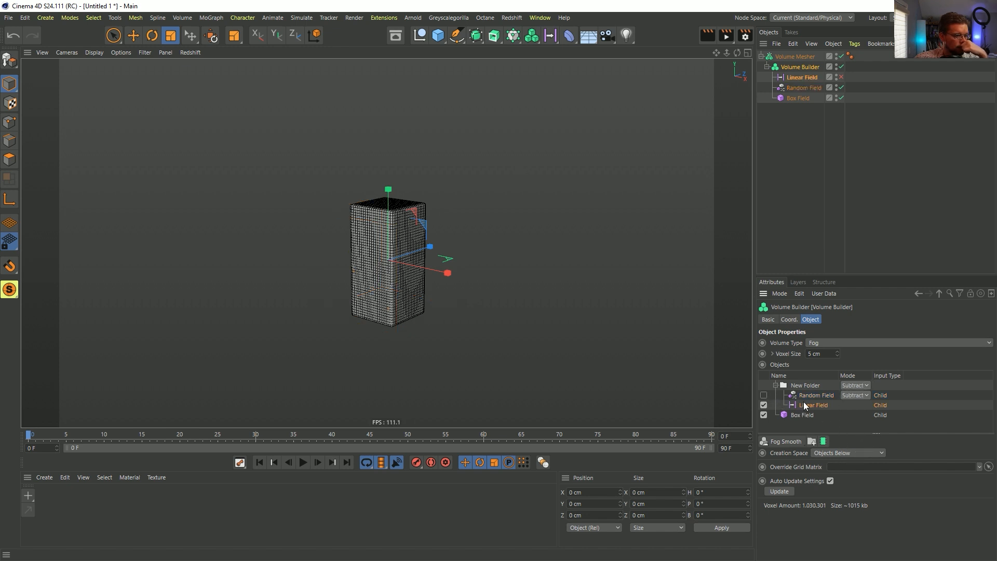
click(841, 77)
click(793, 78)
key(e)
drag(387, 191, 400, 154)
click(796, 67)
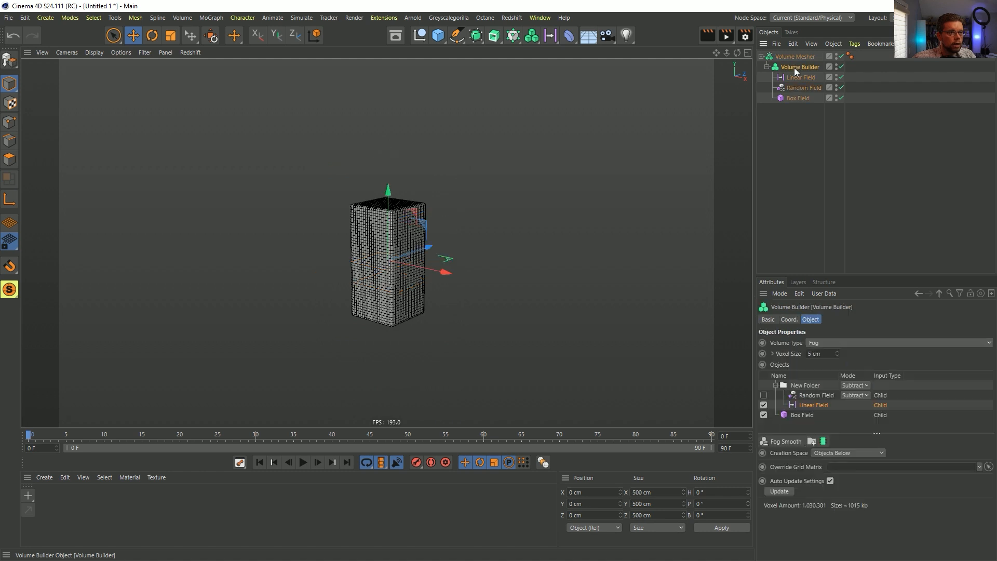
Step: Take the Linear Field out of the folder and try Add mode, undoing the accidental moves of the Volume Builder
drag(822, 406, 808, 412)
mouse_move(389, 233)
mouse_down()
mouse_move(390, 130)
mouse_move(390, 231)
mouse_up()
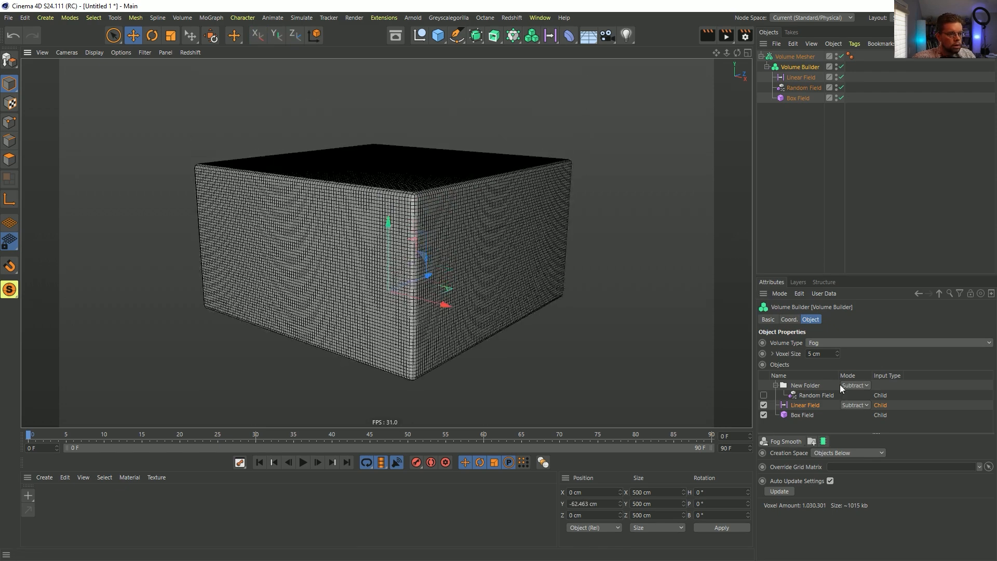
key(ctrl+z)
click(855, 405)
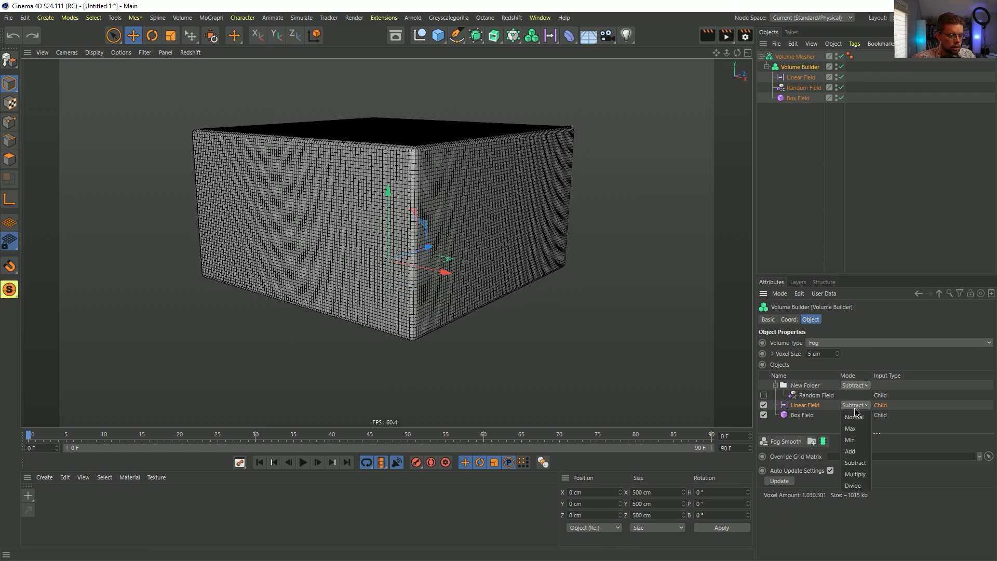
click(851, 451)
mouse_move(389, 214)
mouse_down()
mouse_move(388, 149)
mouse_move(389, 208)
mouse_up()
key(ctrl+z)
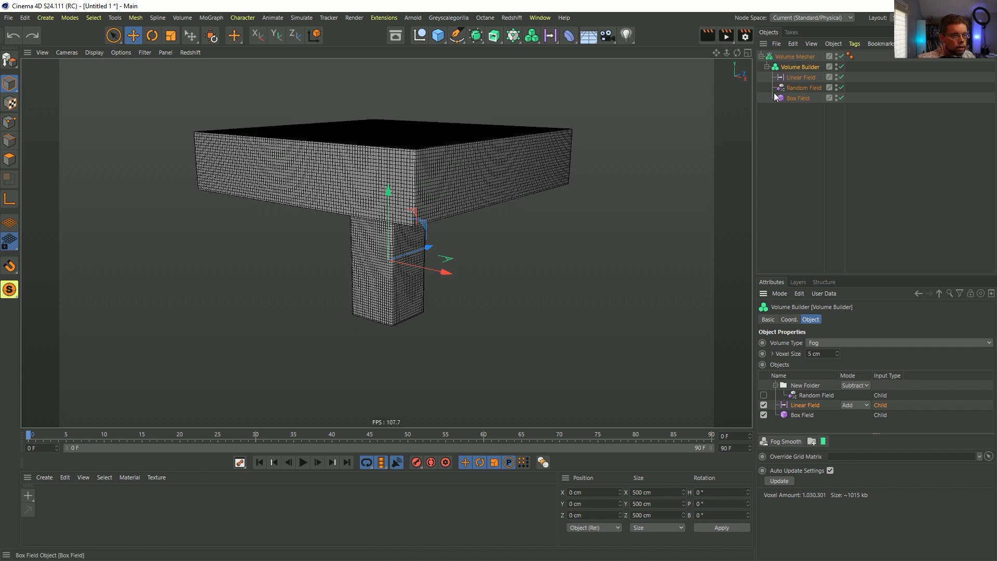
click(847, 385)
click(863, 353)
click(800, 385)
click(866, 385)
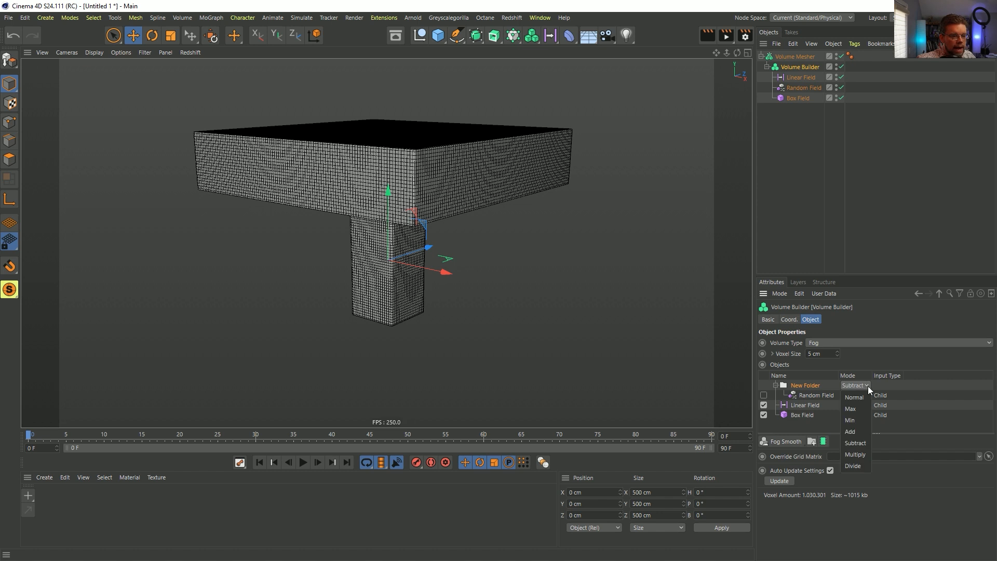
click(845, 354)
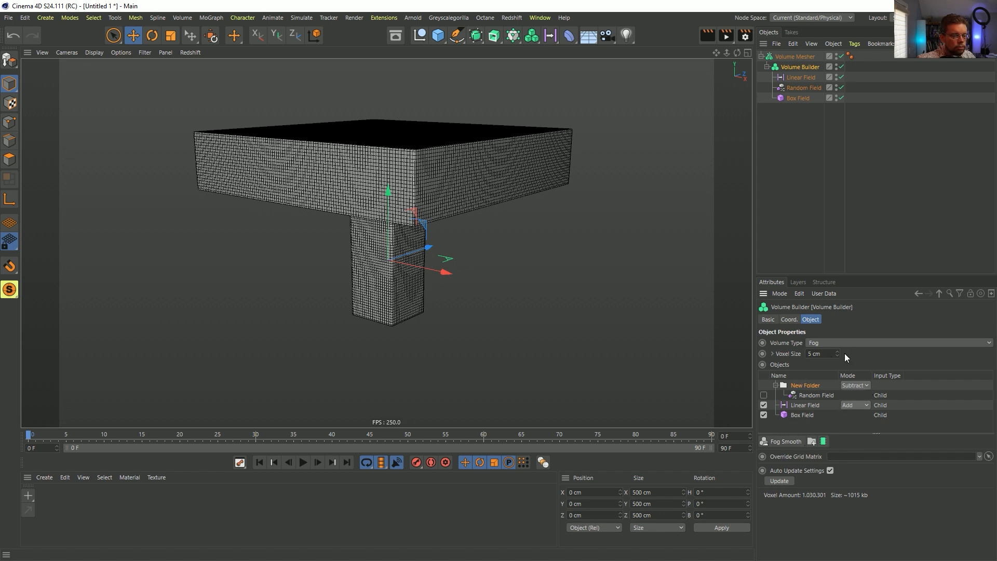
Step: Re-enable the Random Field entry and place the Linear Field above it inside the folder
click(821, 395)
click(764, 395)
drag(799, 406, 813, 394)
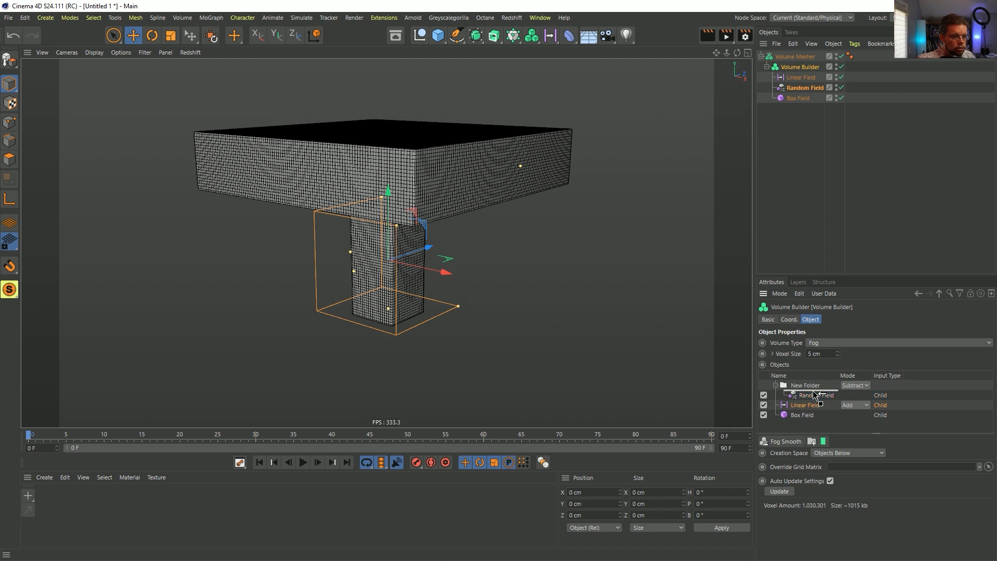
Step: Set the Linear Field's mode to Multiply and the folder's mode to Normal
click(855, 395)
click(858, 464)
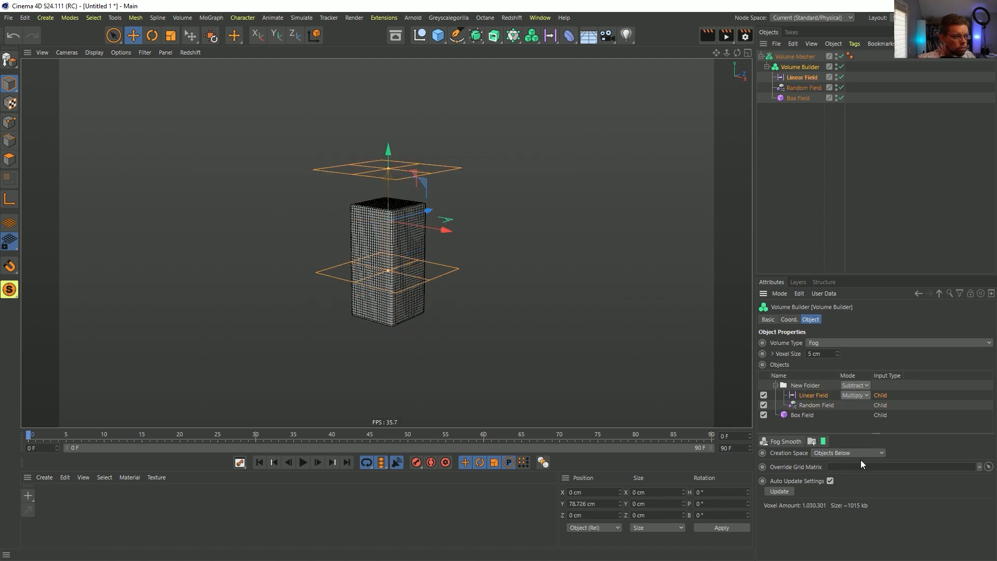
click(855, 385)
click(857, 395)
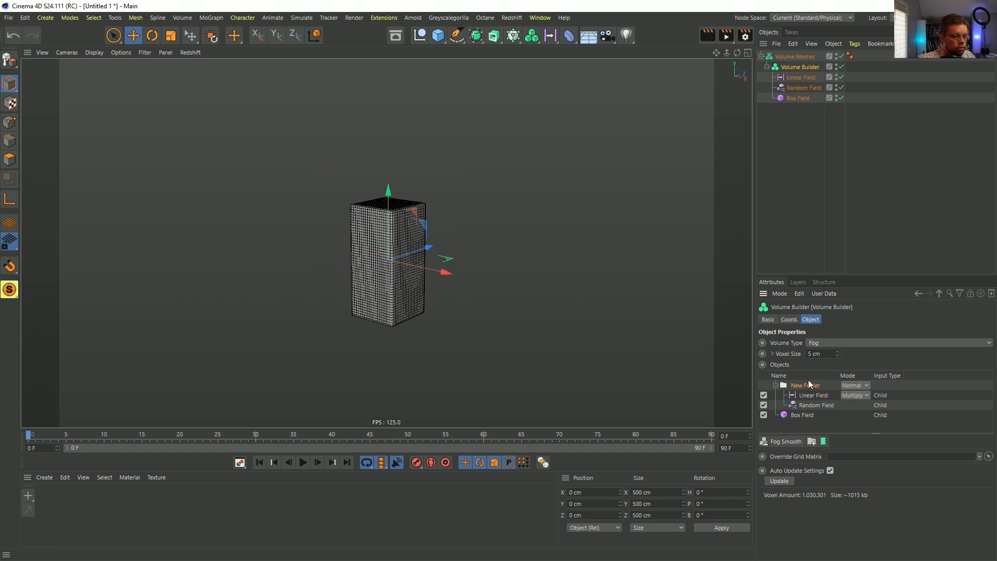
Step: Move the Random and Linear Fields out of the folder, keeping them stacked above the Box Field
click(806, 405)
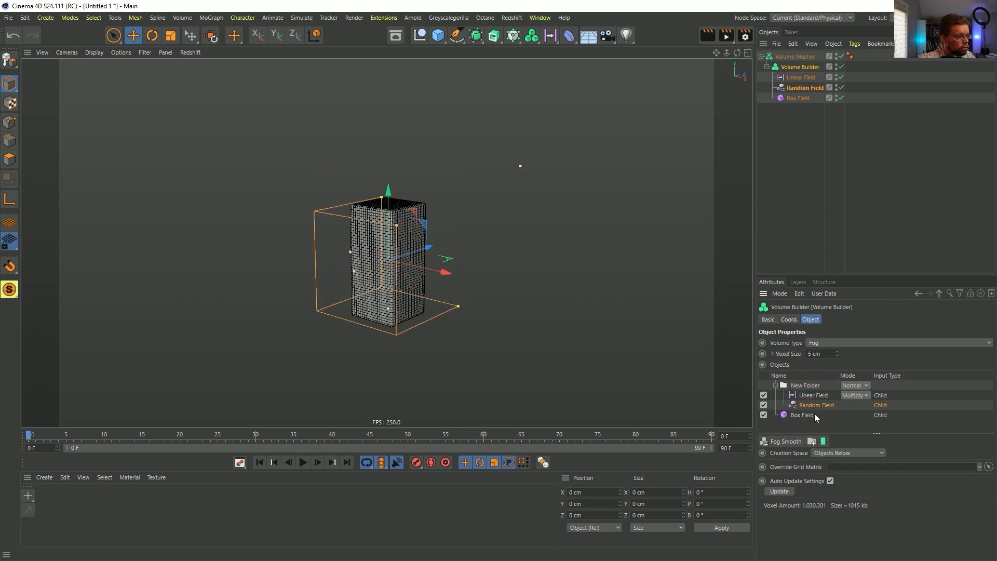
mouse_move(807, 404)
mouse_down()
mouse_move(804, 413)
mouse_move(796, 403)
mouse_move(804, 405)
mouse_up()
click(800, 397)
alt+drag(597, 289, 406, 169)
Step: Lower the Linear Field to about 3.65 cm in Y and examine the mesh's underside
click(794, 80)
alt+drag(451, 223, 454, 179)
drag(389, 244, 394, 276)
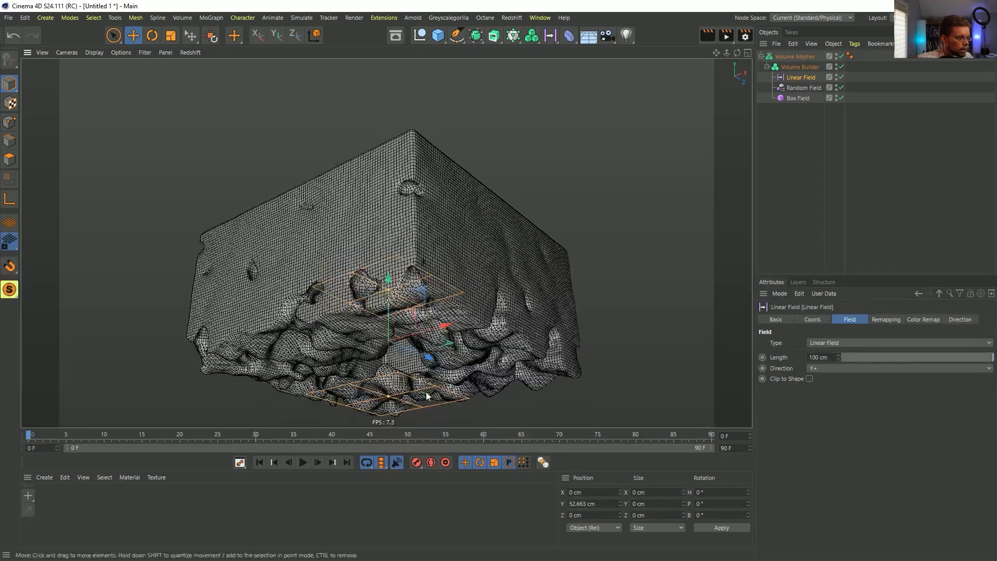
alt+drag(468, 259, 601, 212)
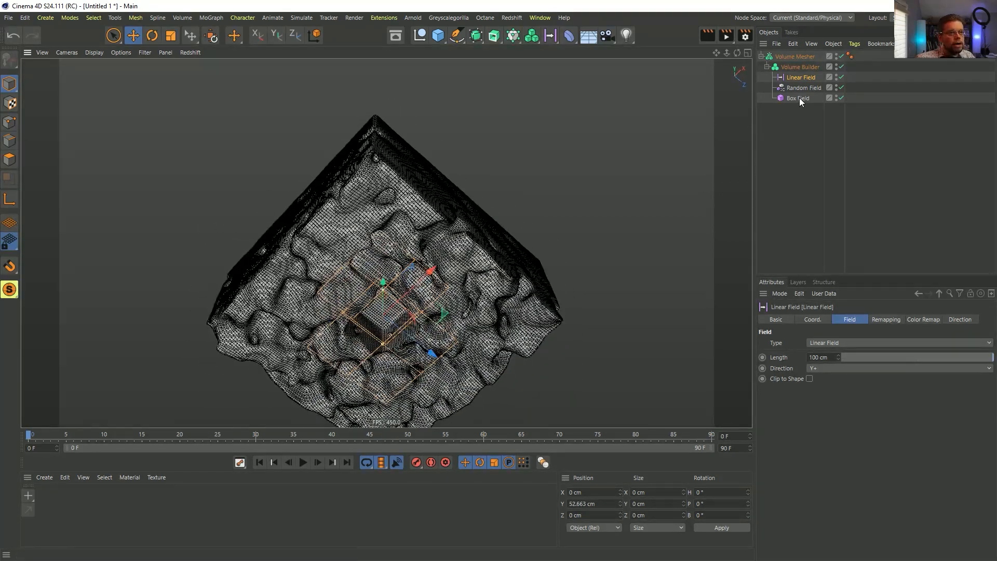
drag(383, 301, 377, 310)
scroll(433, 357, up, 10)
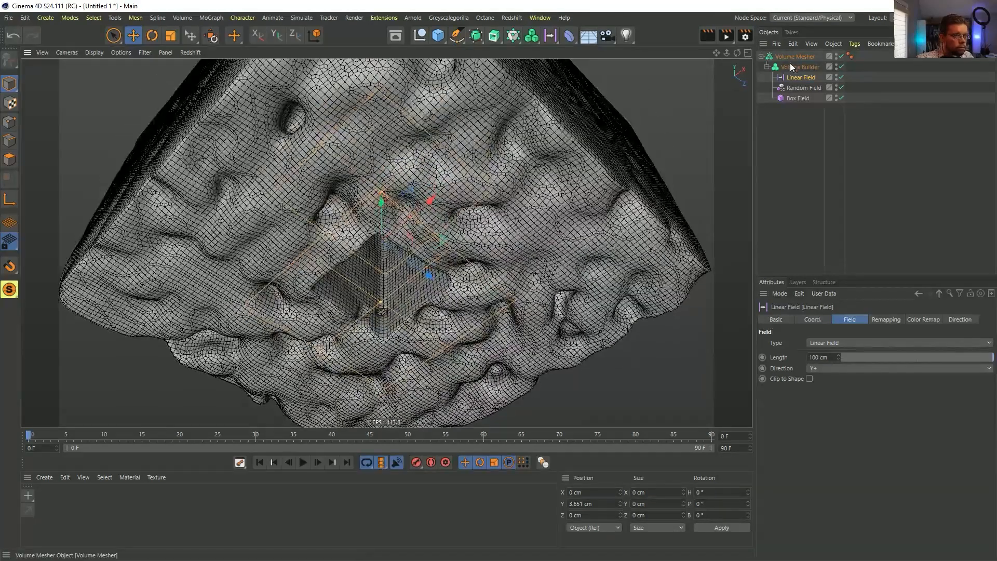
Step: Set the Random Field's mode to Add in the Volume Builder
click(795, 67)
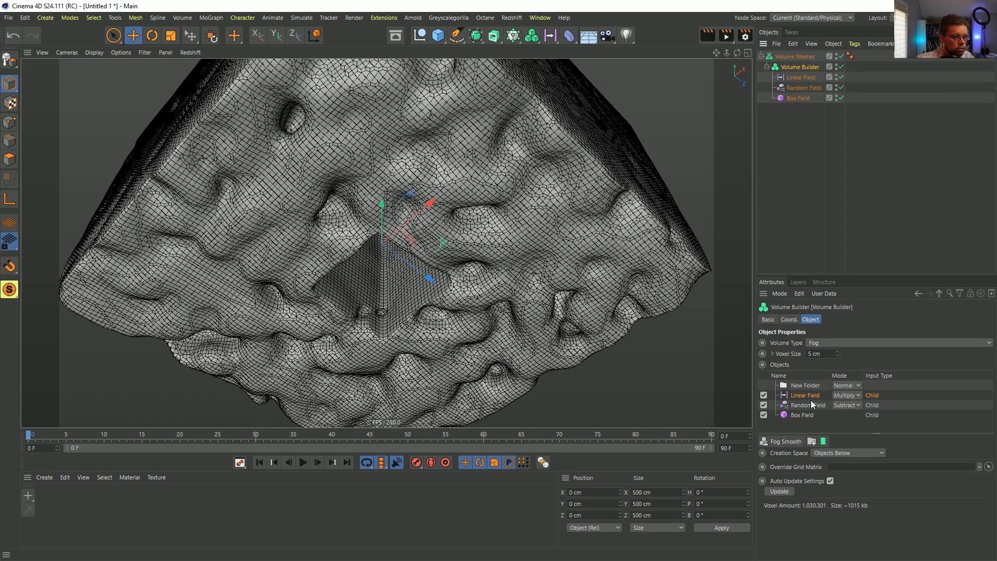
click(845, 406)
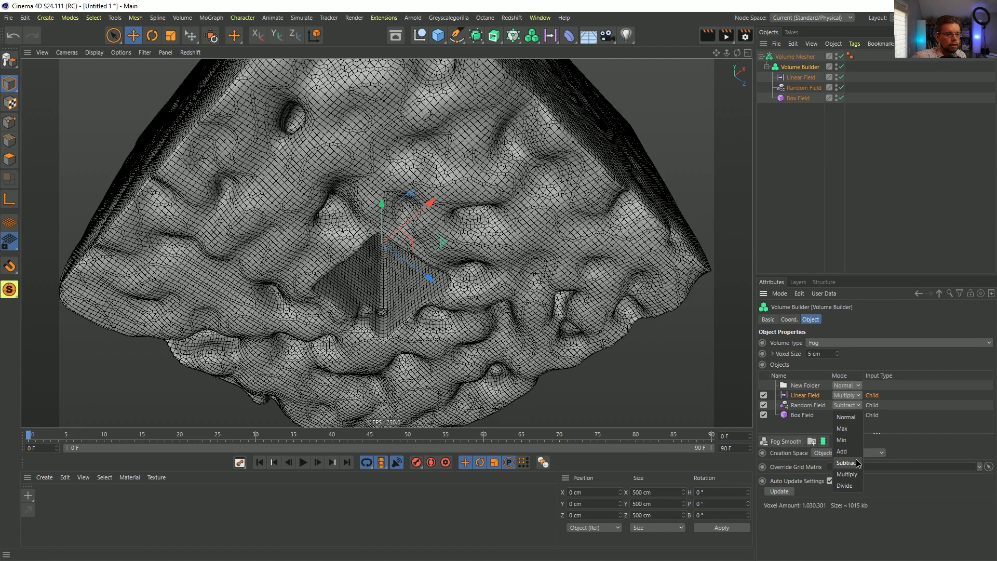
click(850, 452)
alt+drag(394, 218, 474, 349)
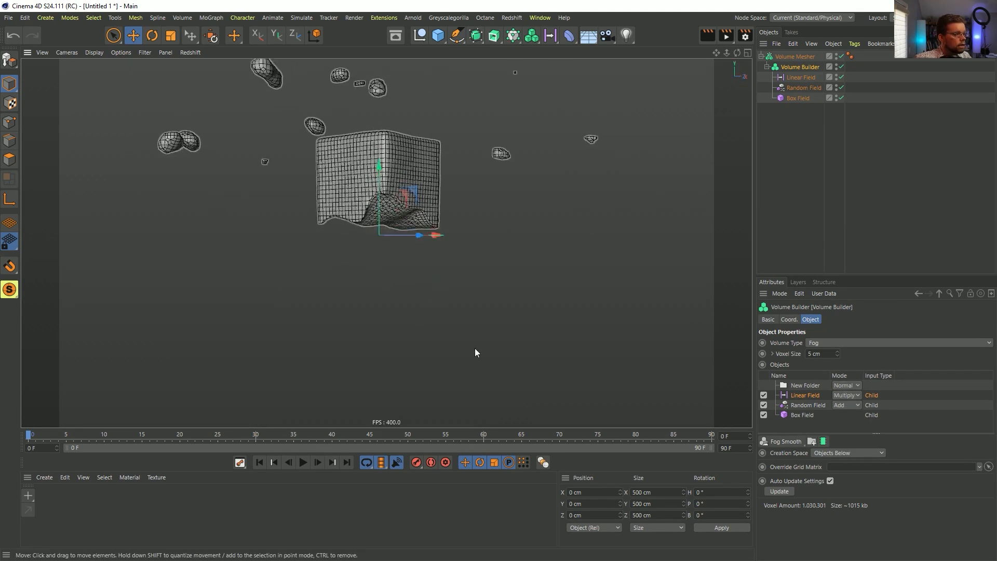
Step: Try Add and Subtract as the Linear Field's mode and return it to Multiply
click(856, 396)
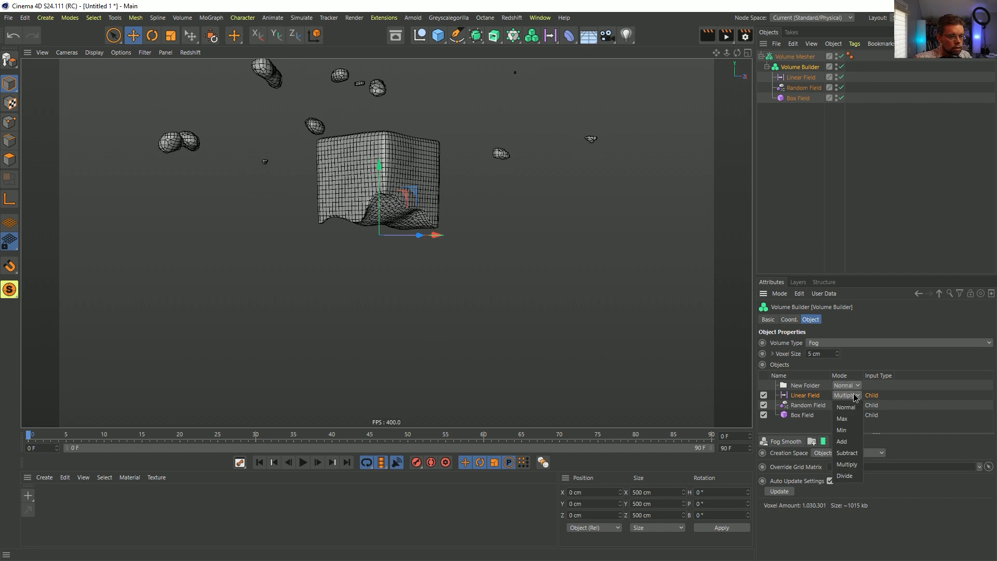
click(846, 441)
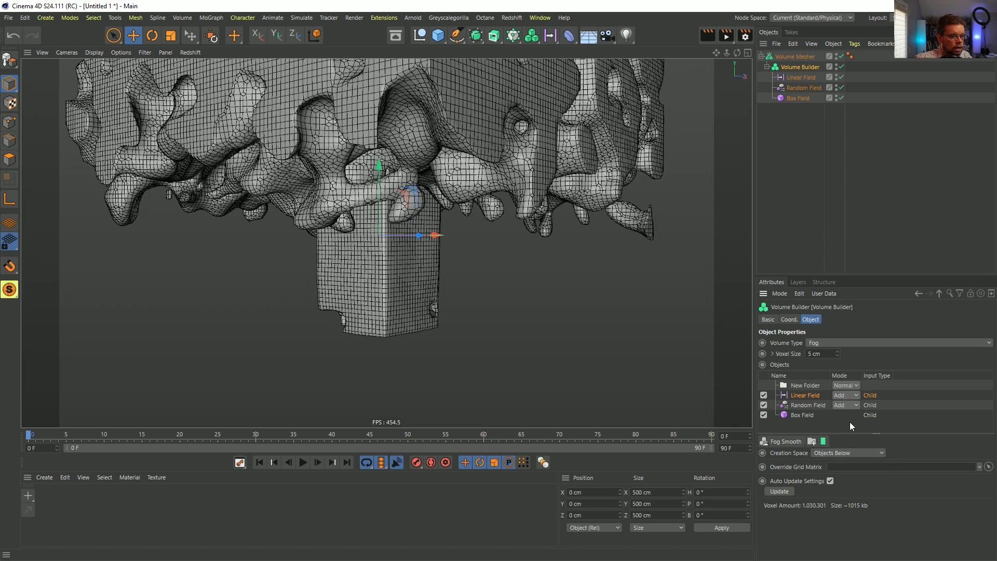
click(851, 395)
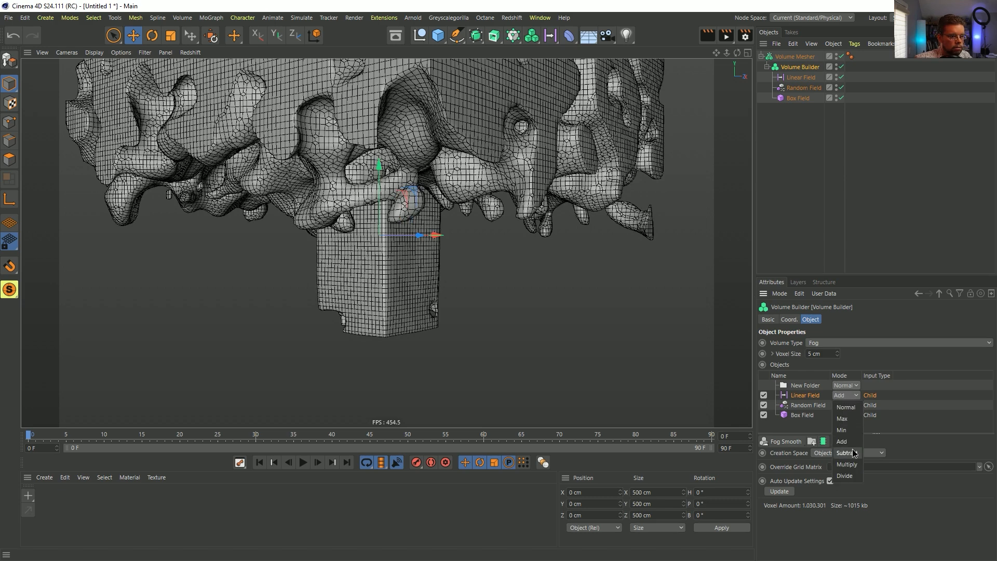
click(854, 453)
click(852, 397)
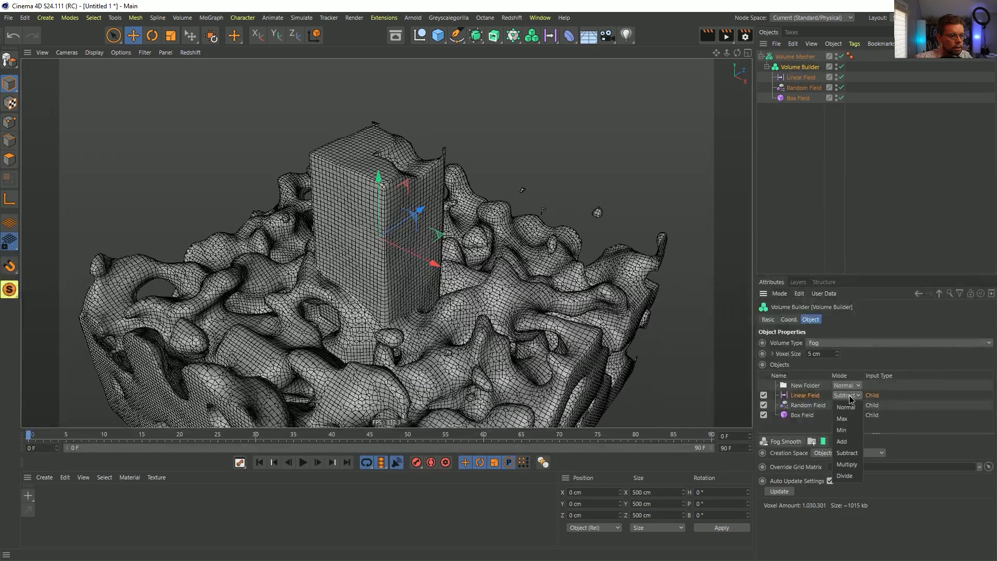
click(853, 464)
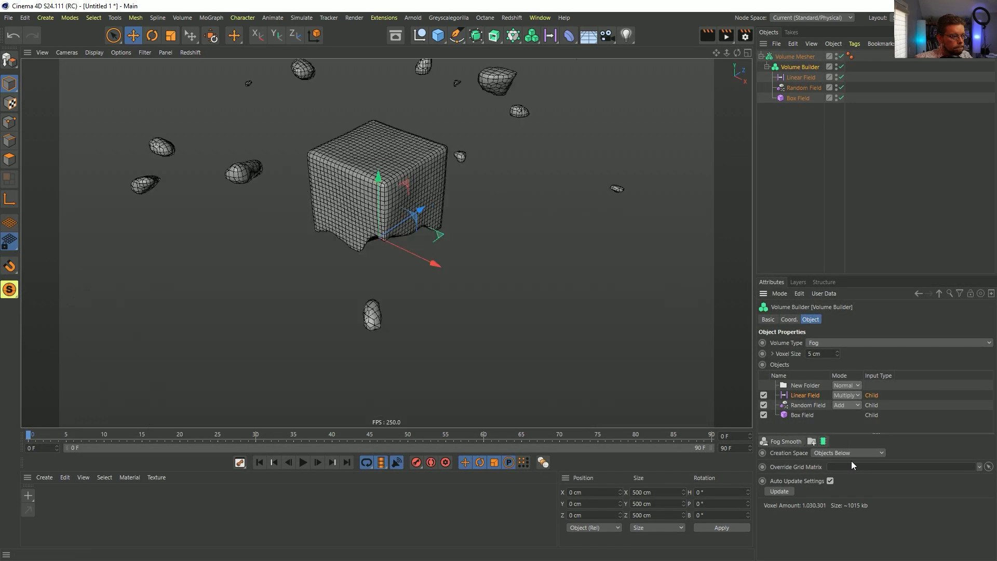
Step: Set the Linear Field's direction to Y- and raise the field to about 44.7 cm in Y
alt+drag(563, 280, 382, 154)
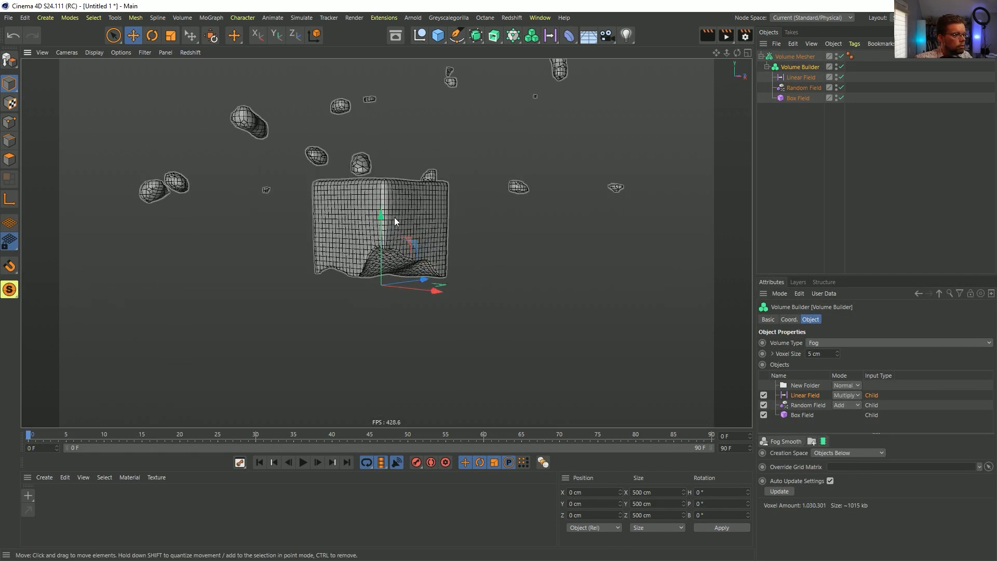
click(408, 214)
mouse_move(385, 220)
mouse_down()
mouse_move(388, 244)
mouse_move(390, 218)
mouse_up()
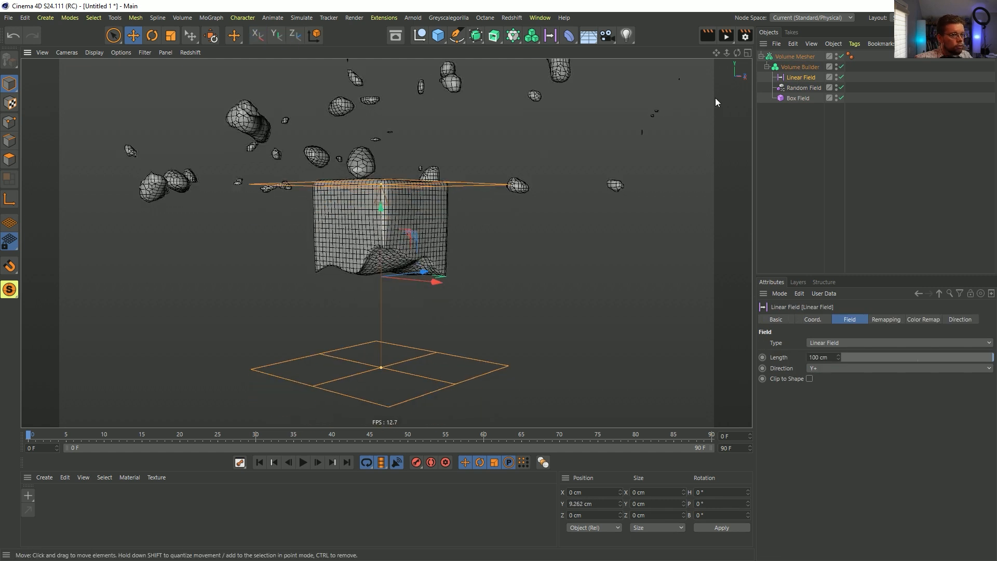
click(827, 369)
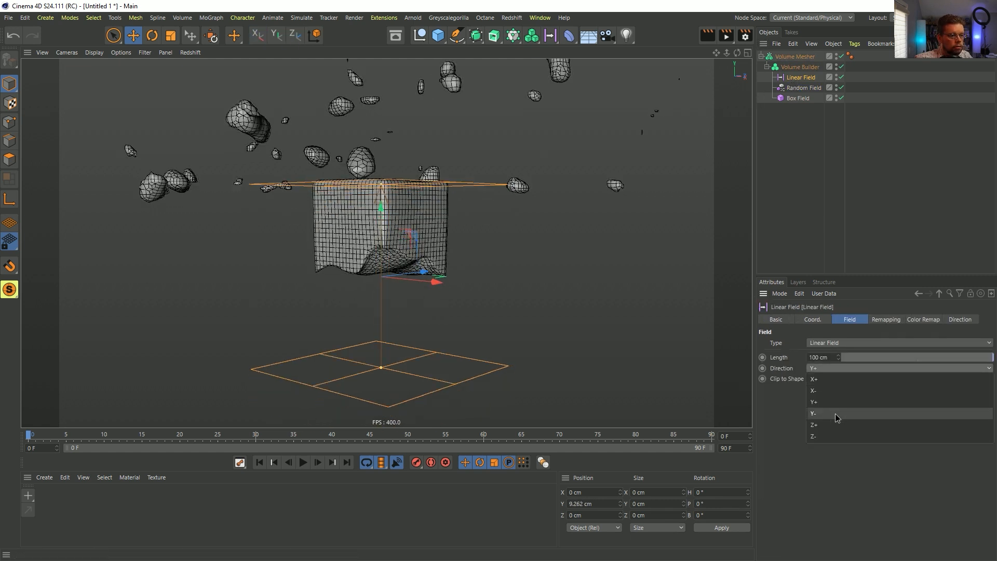
click(836, 412)
alt+drag(386, 224, 385, 252)
drag(380, 200, 379, 144)
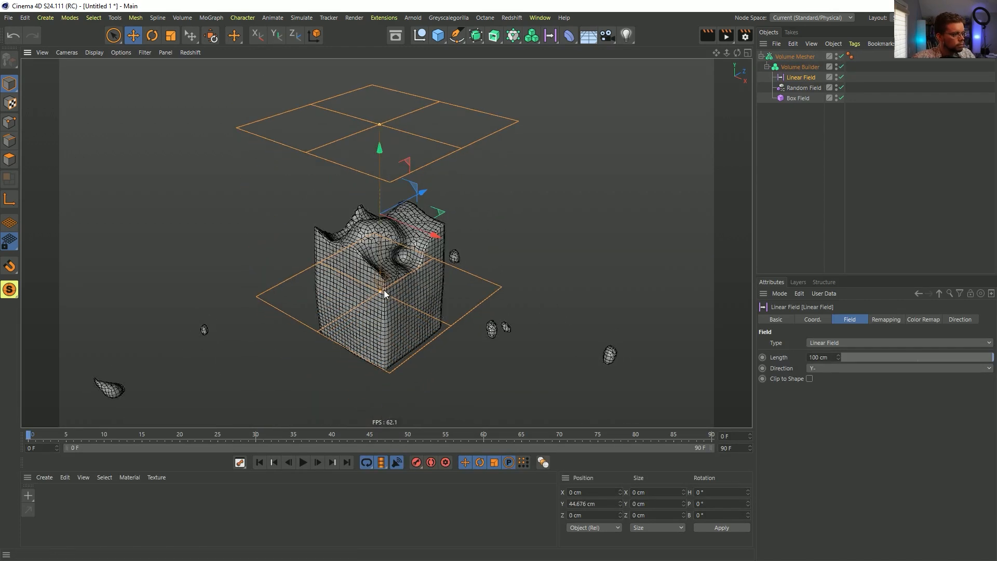
Step: Delete the empty New Folder from the Volume Builder's object list
click(798, 99)
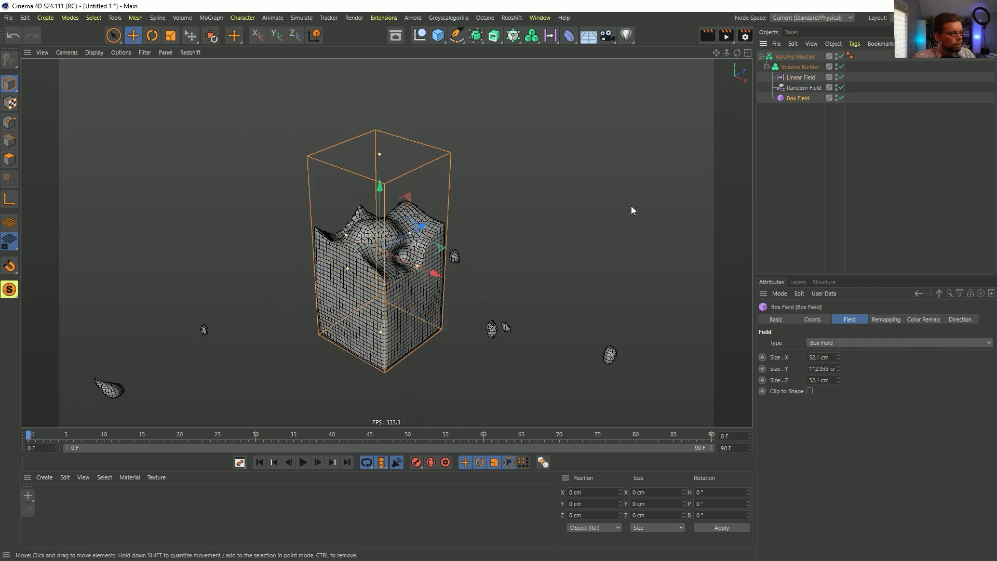
click(793, 68)
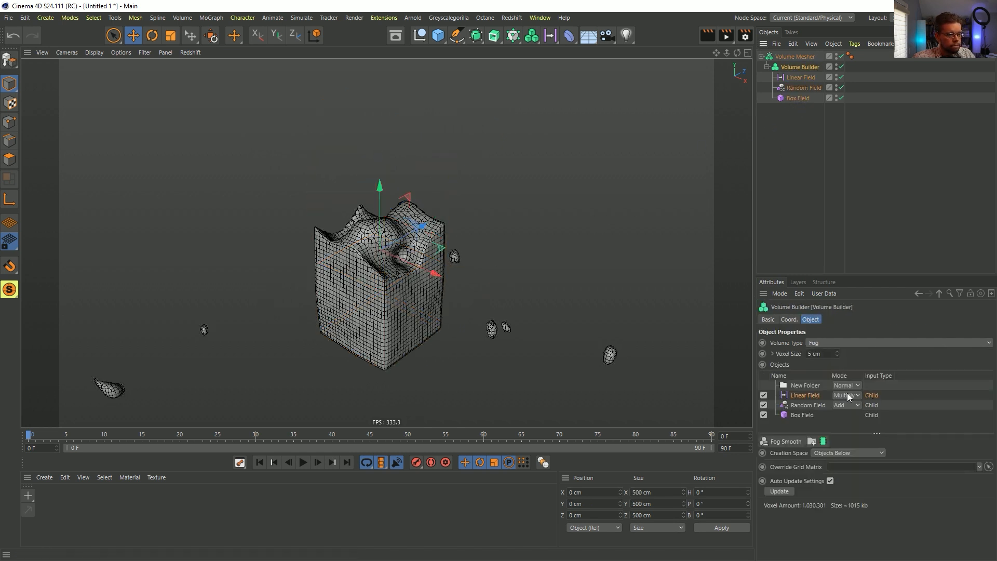
click(814, 385)
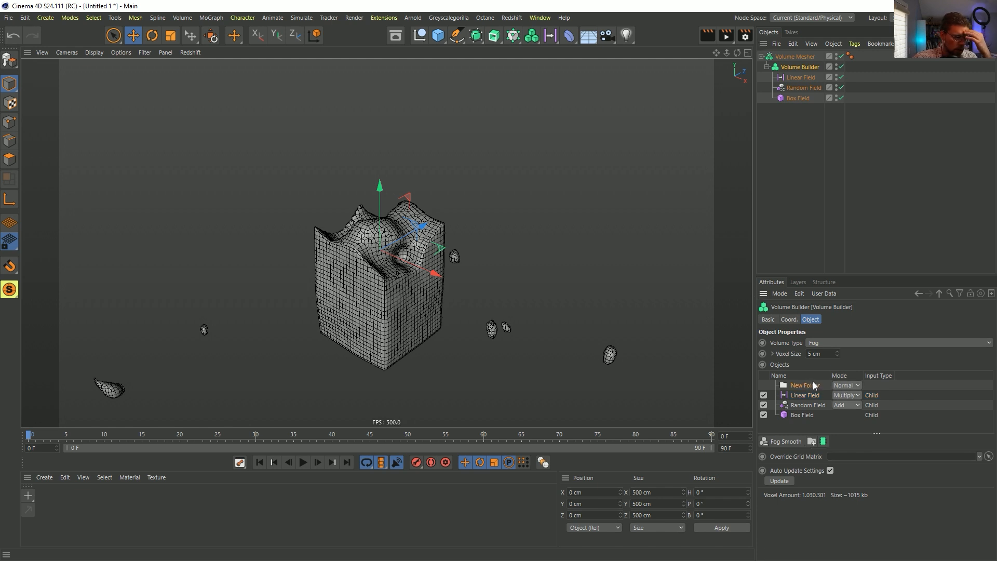
key(Delete)
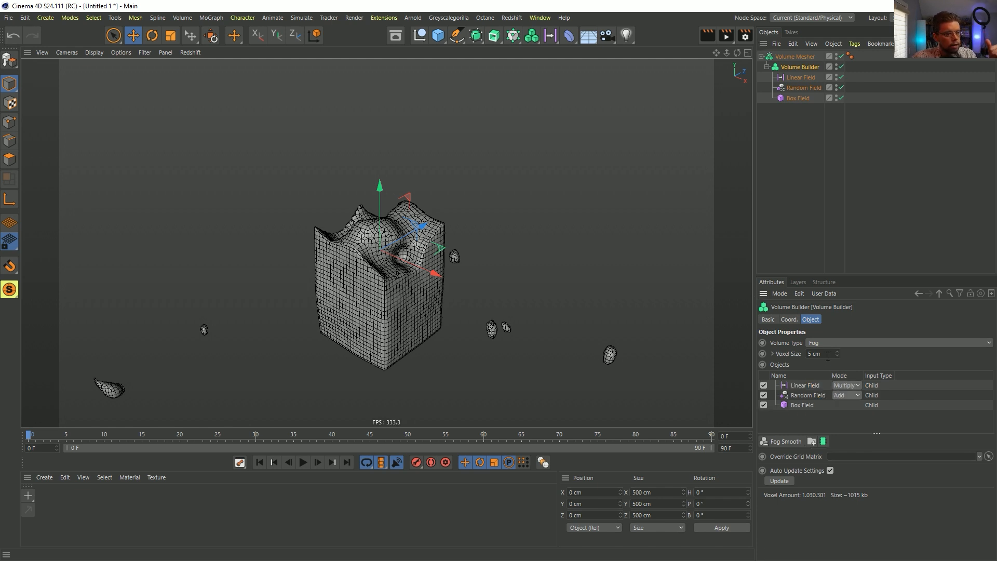
Step: Raise the Linear Field to about 119.6 cm in Y and set the Random Field's noise scale to 200%
click(801, 77)
drag(379, 179, 427, 107)
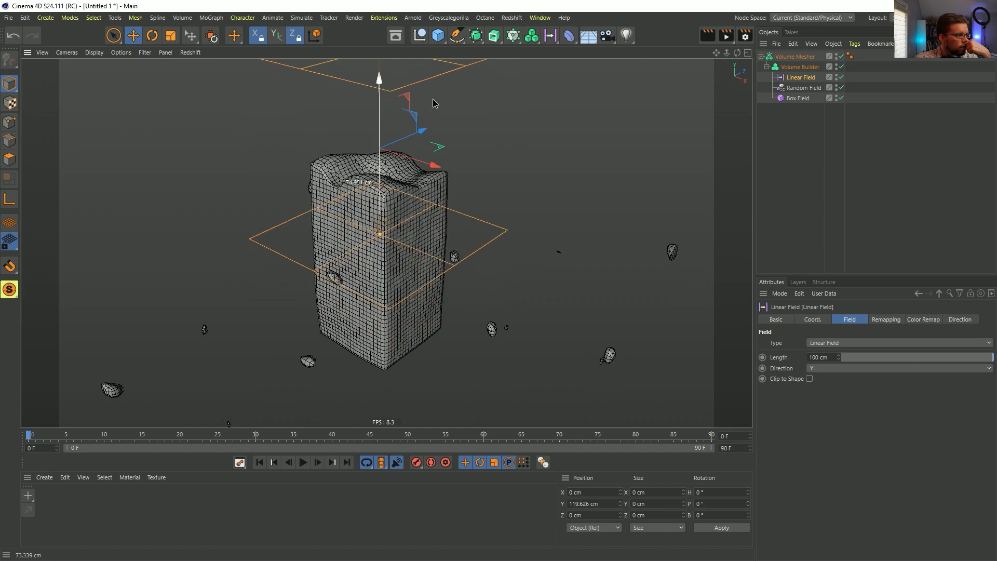
click(794, 88)
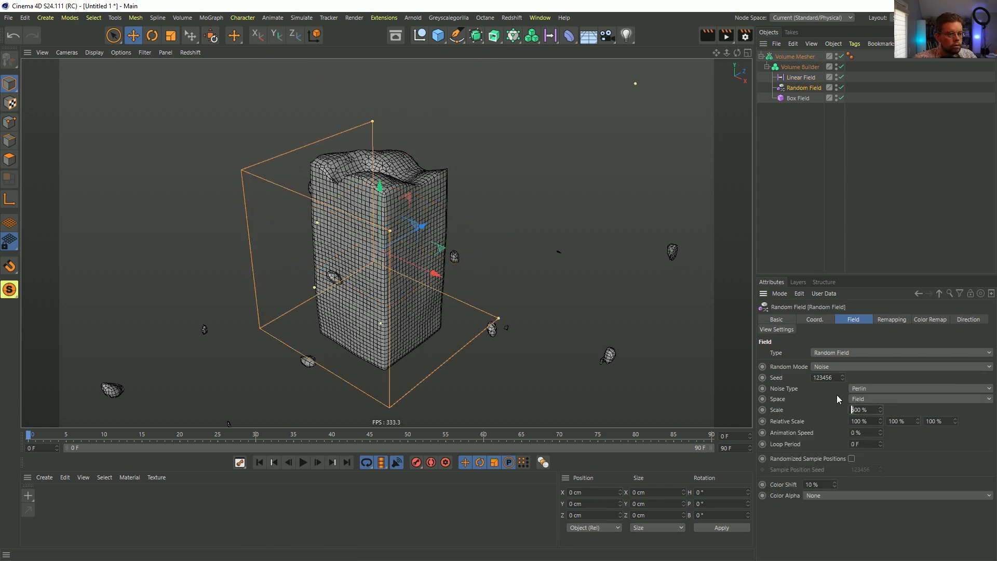
alt+drag(459, 196, 435, 209)
alt+middle_drag(436, 209, 445, 249)
alt+right_drag(445, 249, 504, 239)
alt+drag(390, 210, 538, 169)
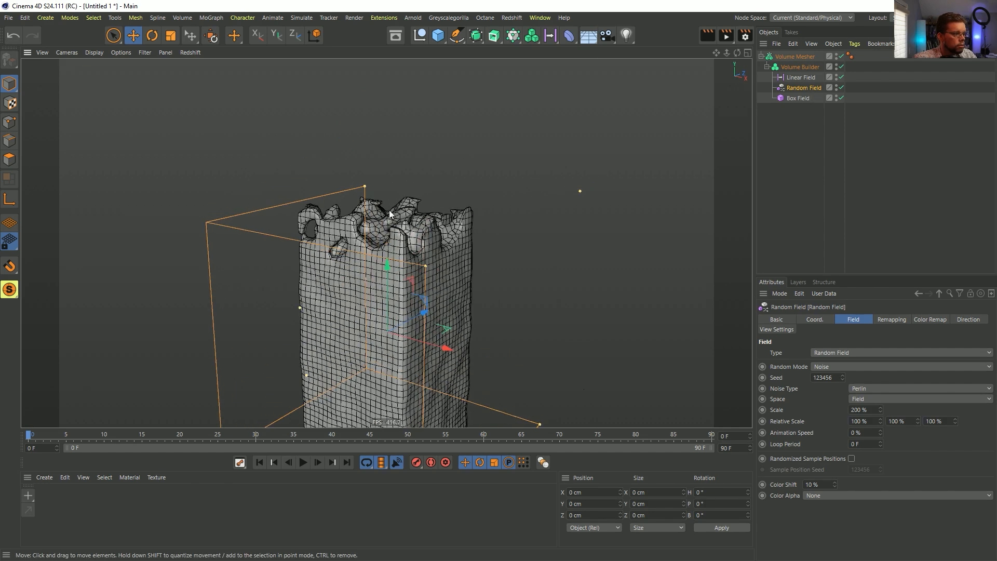
Step: Sweep the Linear Field up and back down to about 101.6 cm in Y, examining the block's jagged top edge
click(793, 77)
drag(391, 137, 552, 57)
drag(393, 60, 392, 164)
mouse_move(397, 257)
alt+mouse_down()
mouse_move(398, 300)
mouse_move(382, 271)
alt+mouse_up()
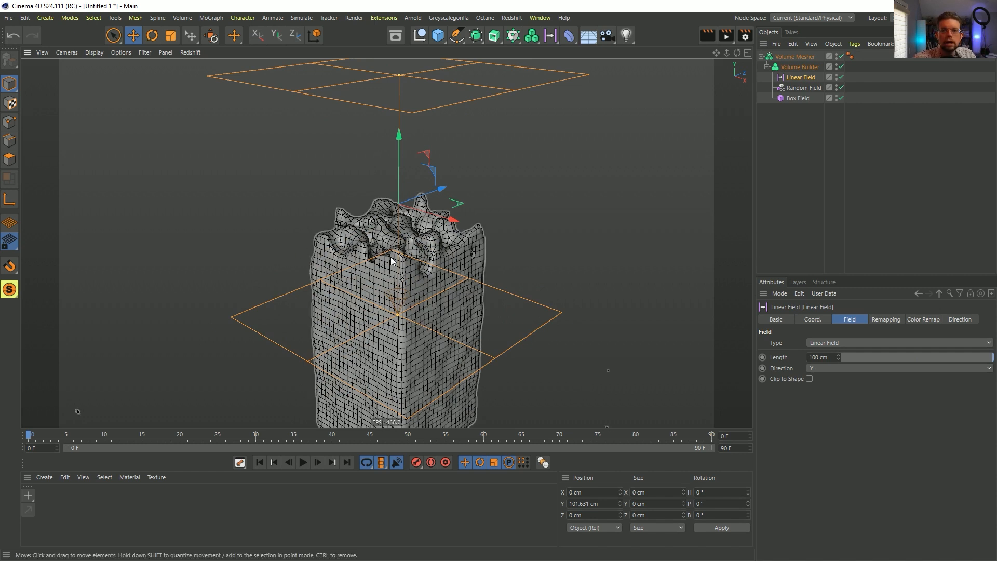
alt+drag(411, 263, 413, 231)
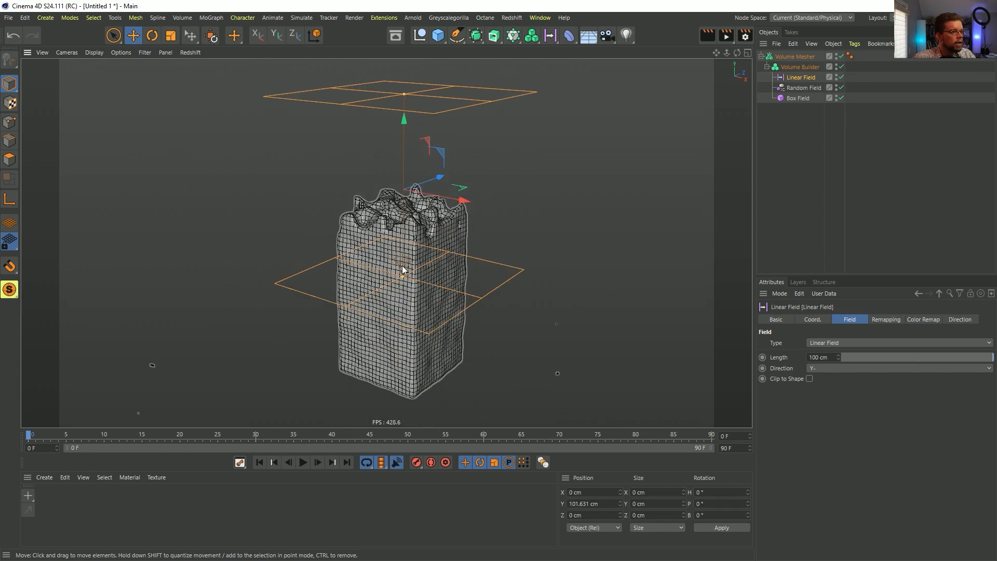
Step: Shorten the Linear Field's length to about 55.6 cm and place the field at about 135.4 cm in Y
drag(404, 121, 379, 168)
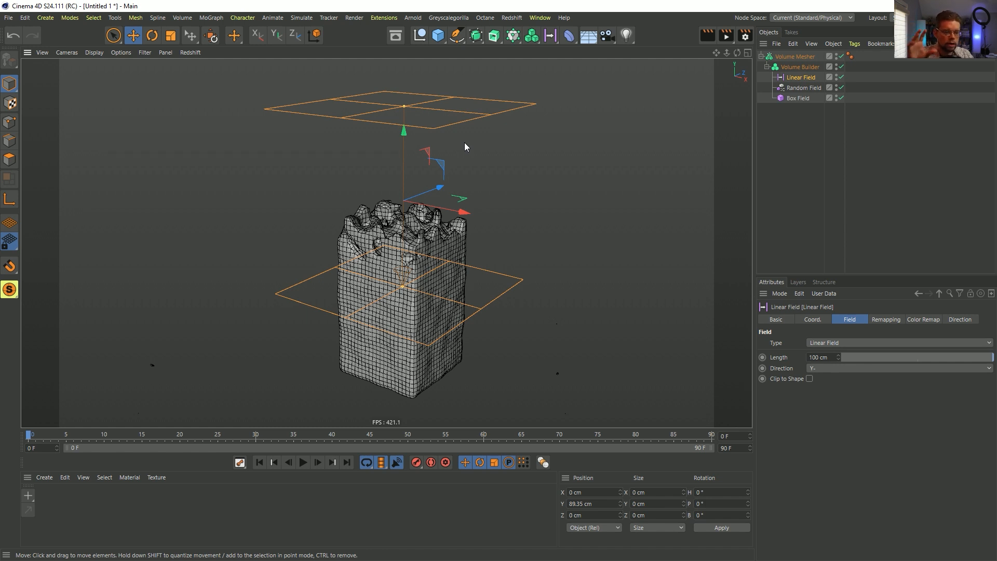
drag(407, 132, 409, 101)
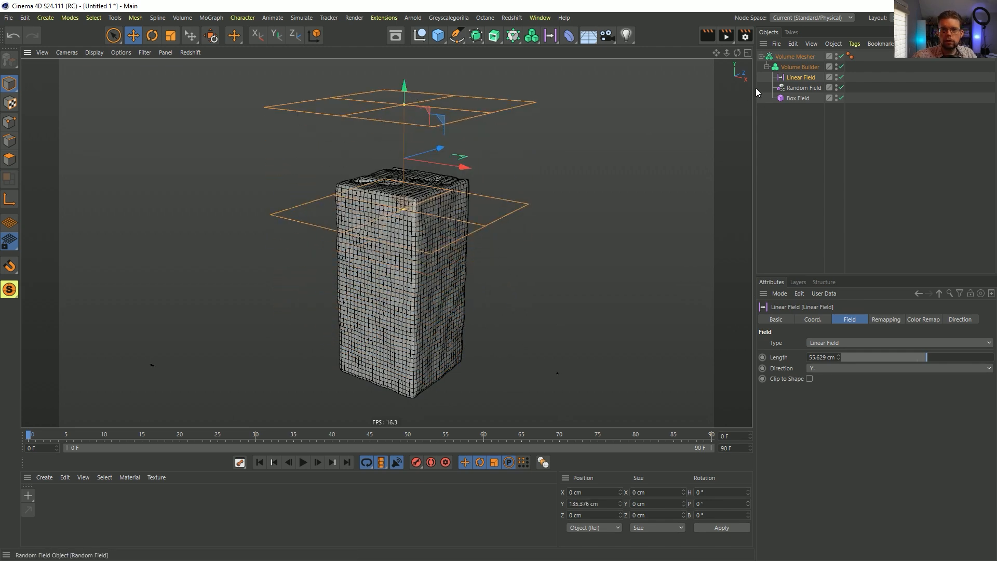
Step: Save the scene in the Episode 28 SceneFiles folder as [2a]MeltyBLockVolumeFog.c4d
double_click(678, 7)
drag(589, 8, 531, 1)
key(ctrl+s)
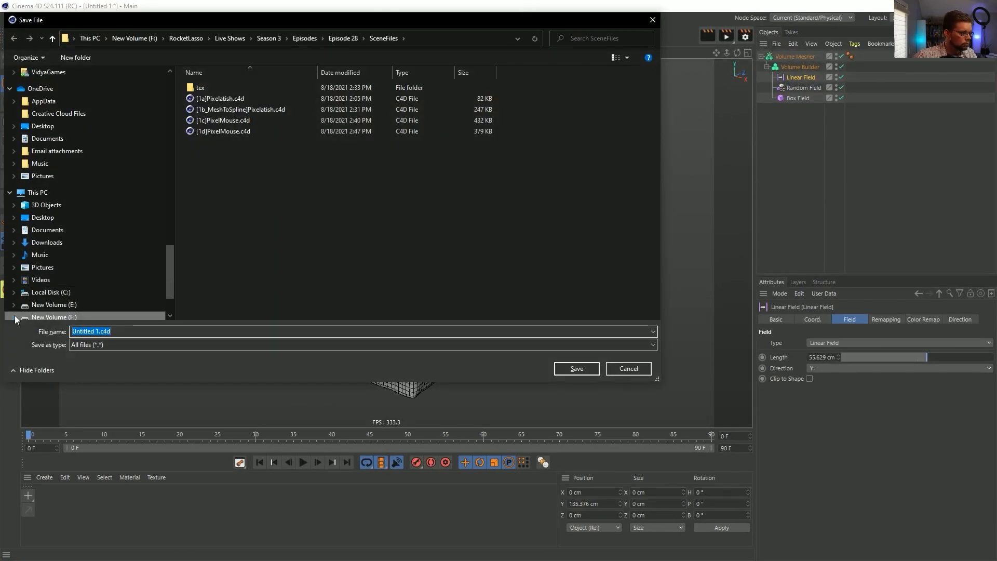
click(101, 343)
click(100, 331)
click(68, 332)
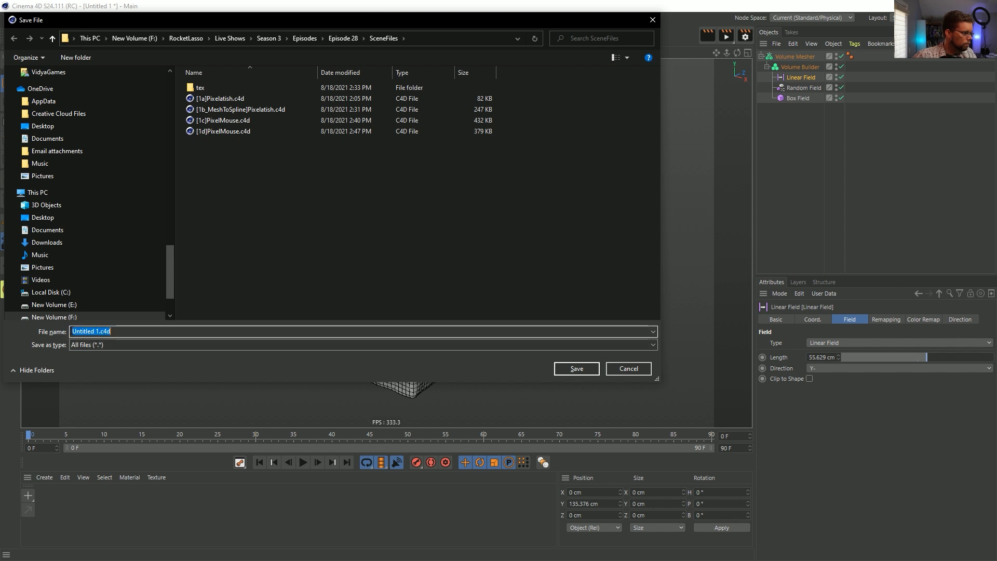
text([)
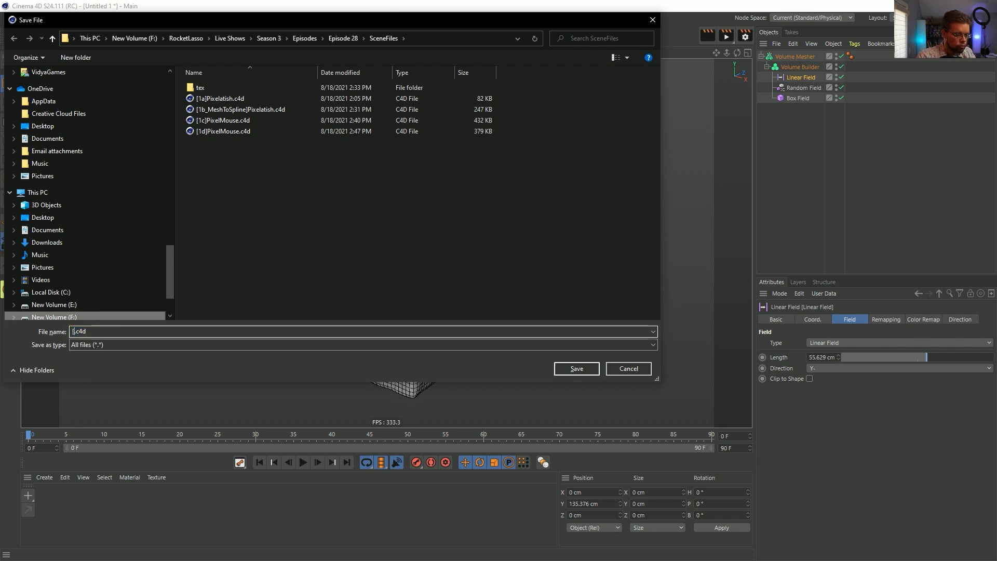
text(2a)
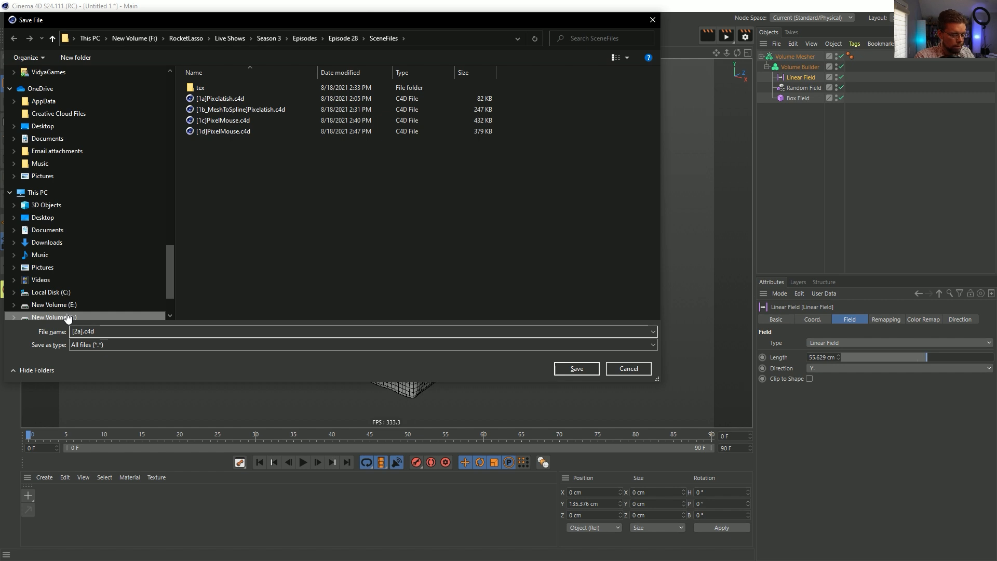
text(]MeltyBLockVolumeFog)
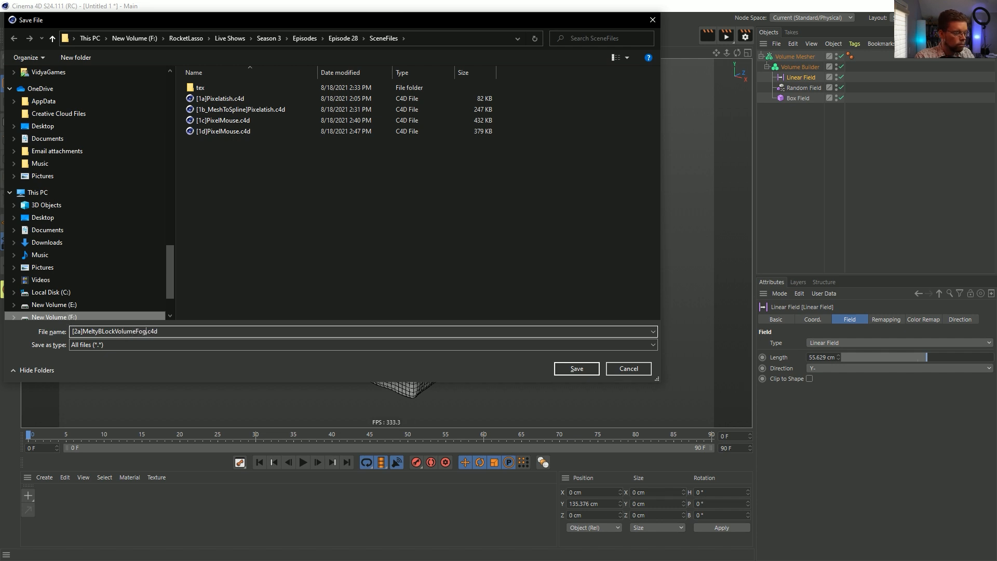
key(Return)
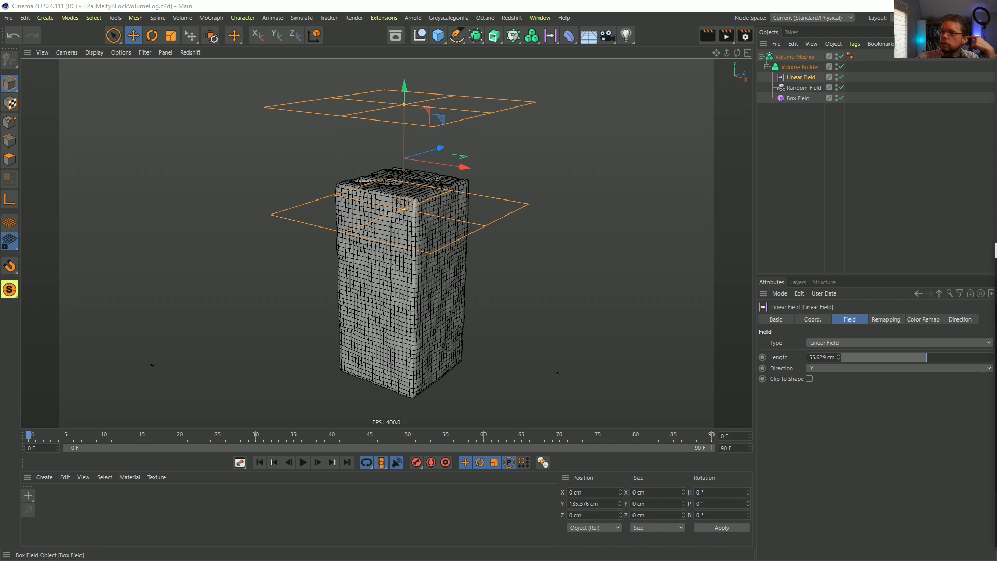
Step: Switch to the browser, enlarge its window and examine the MSI Gaming motherboard artworks on Behance before returning to Cinema 4D
key(alt+Tab)
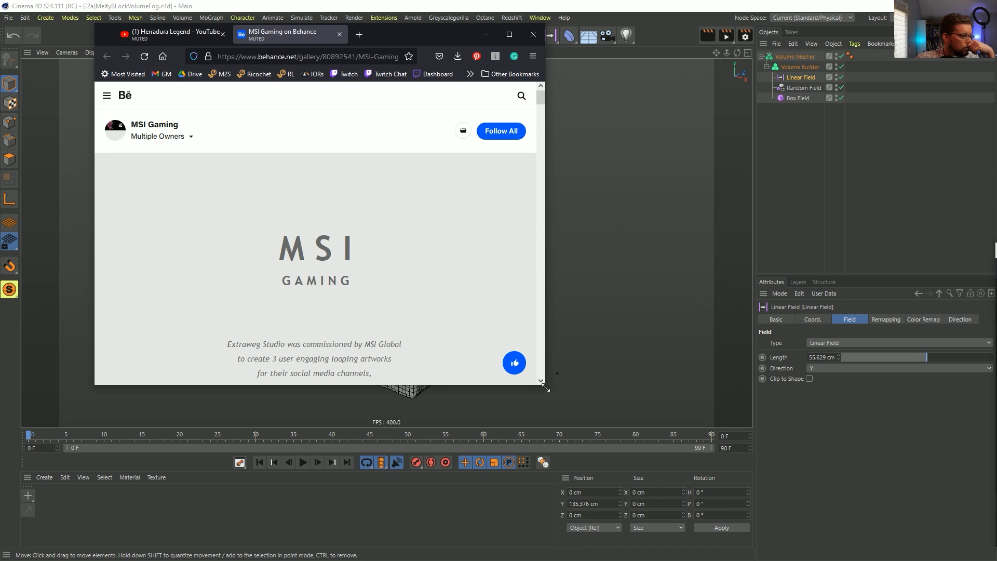
drag(545, 385, 943, 538)
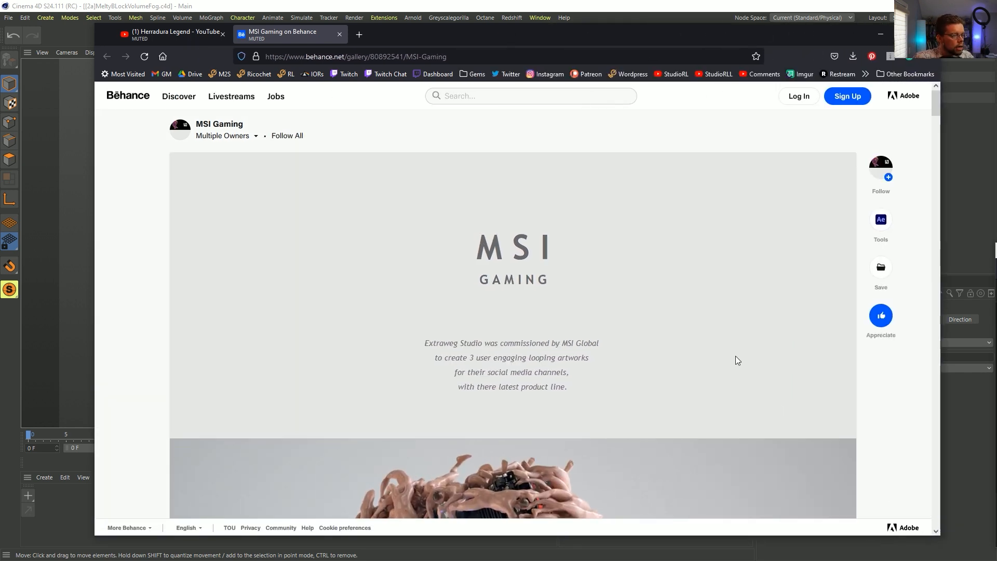
scroll(736, 357, down, 7)
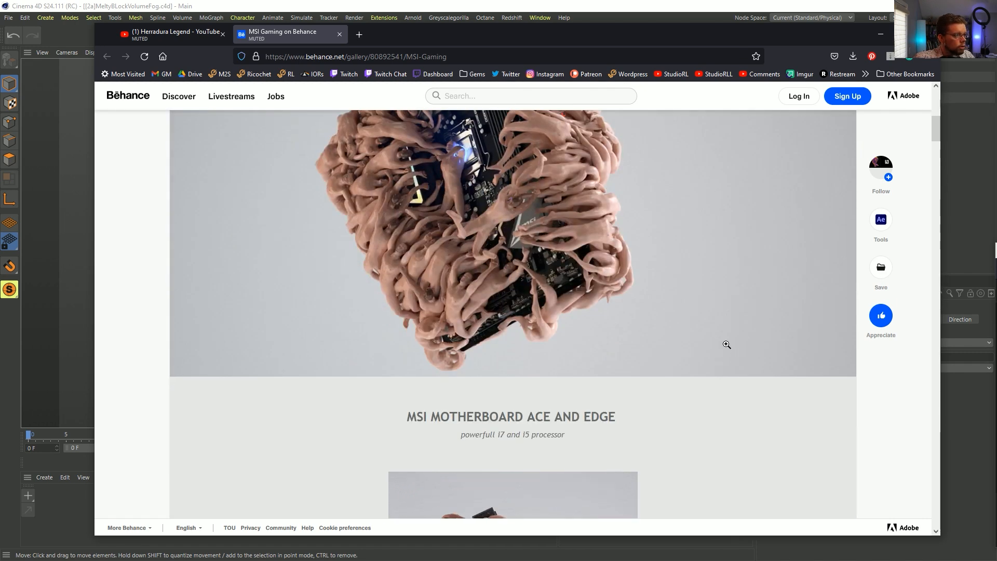
scroll(727, 347, up, 2)
scroll(727, 338, down, 6)
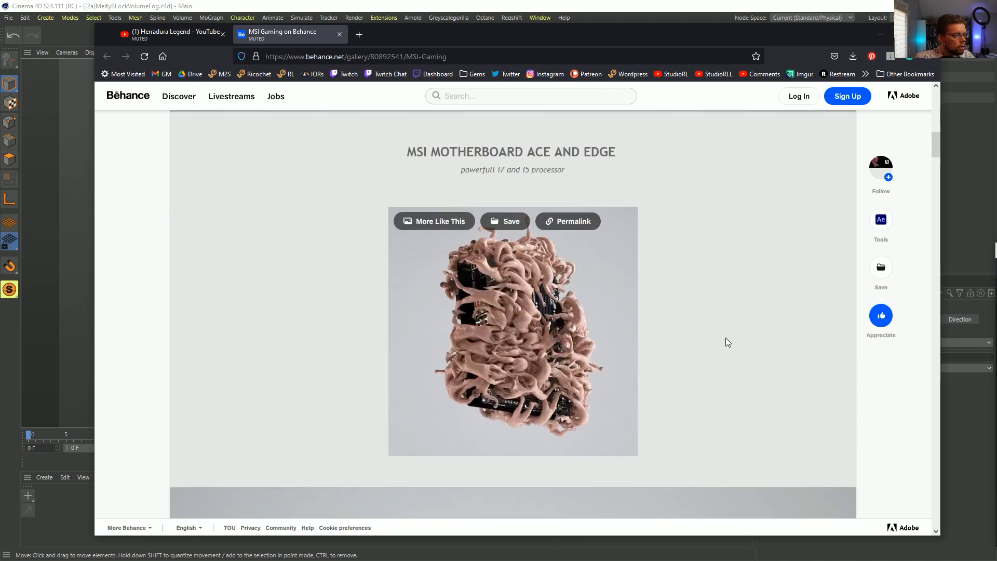
scroll(727, 342, down, 1)
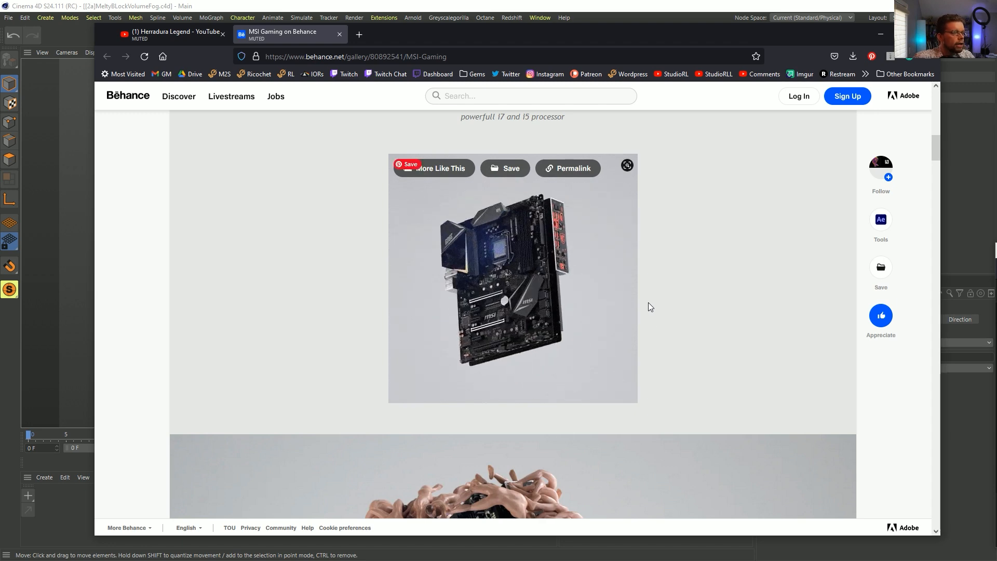
scroll(648, 303, down, 5)
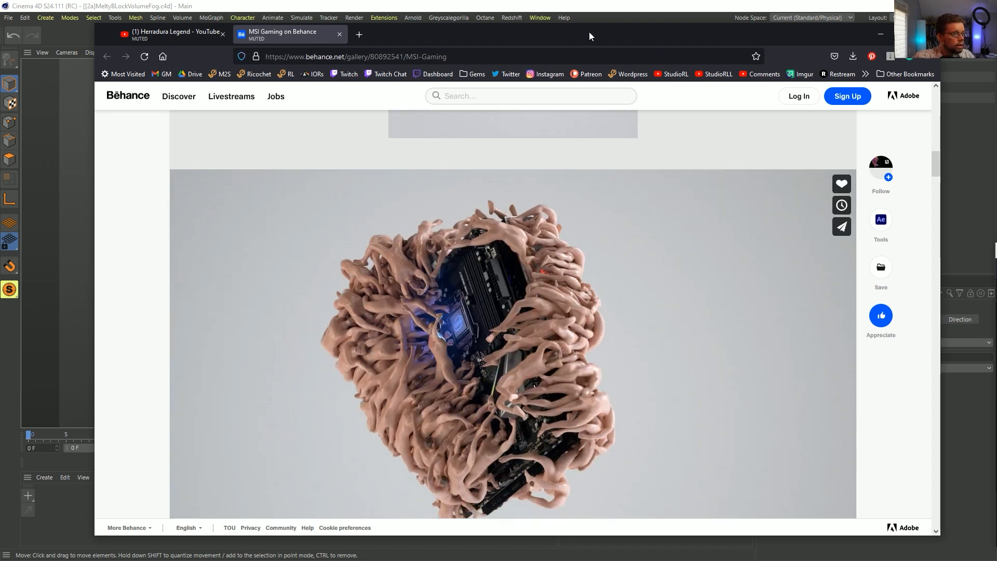
drag(589, 34, 996, 26)
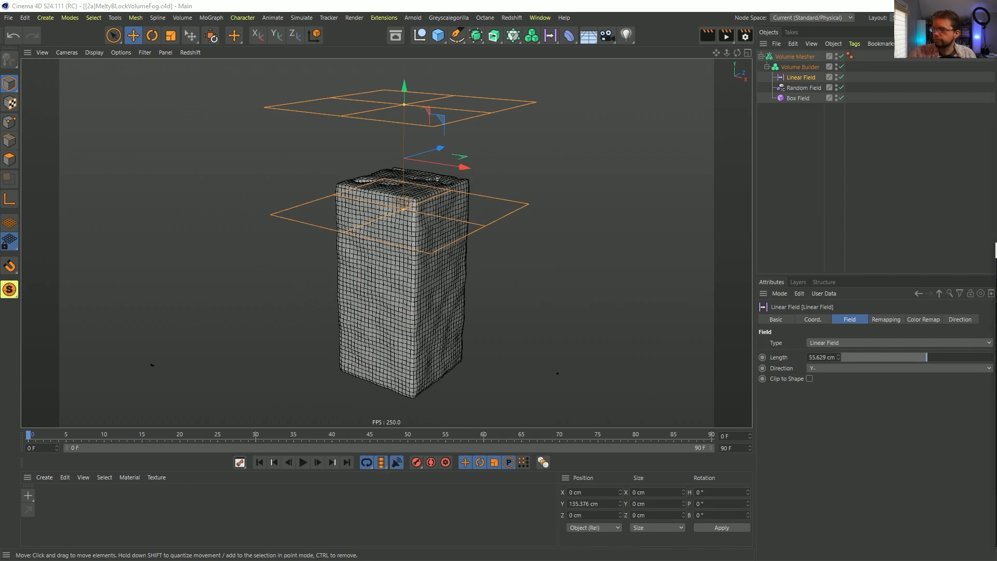
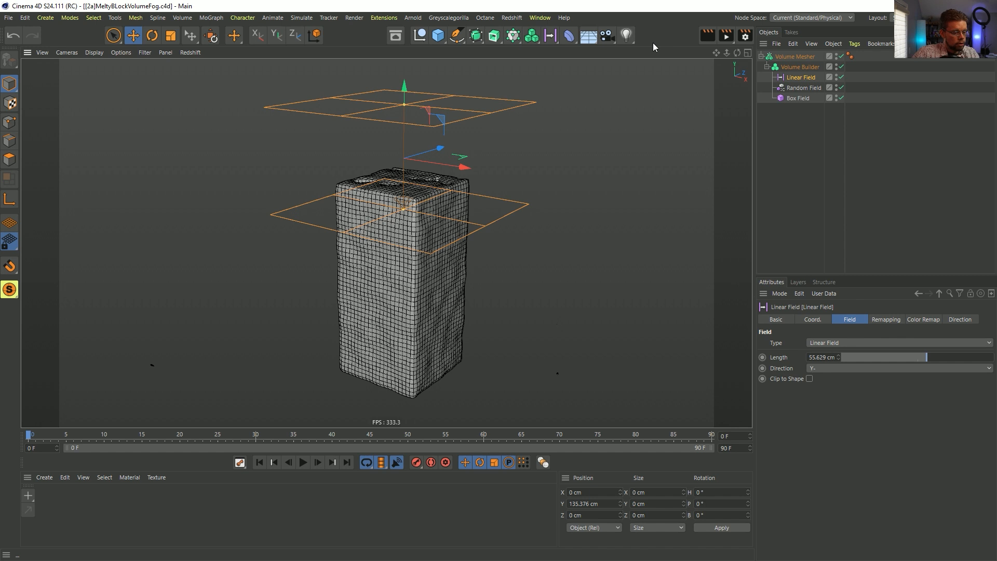
Step: Create a new project and add a Floor and a Sphere to it
key(ctrl+n)
click(442, 35)
click(583, 36)
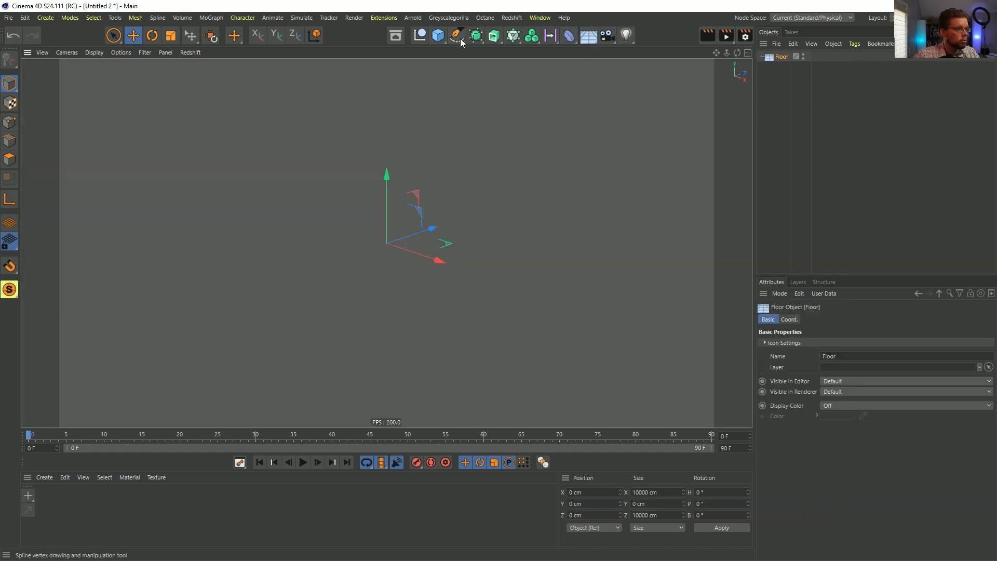
click(438, 35)
click(645, 50)
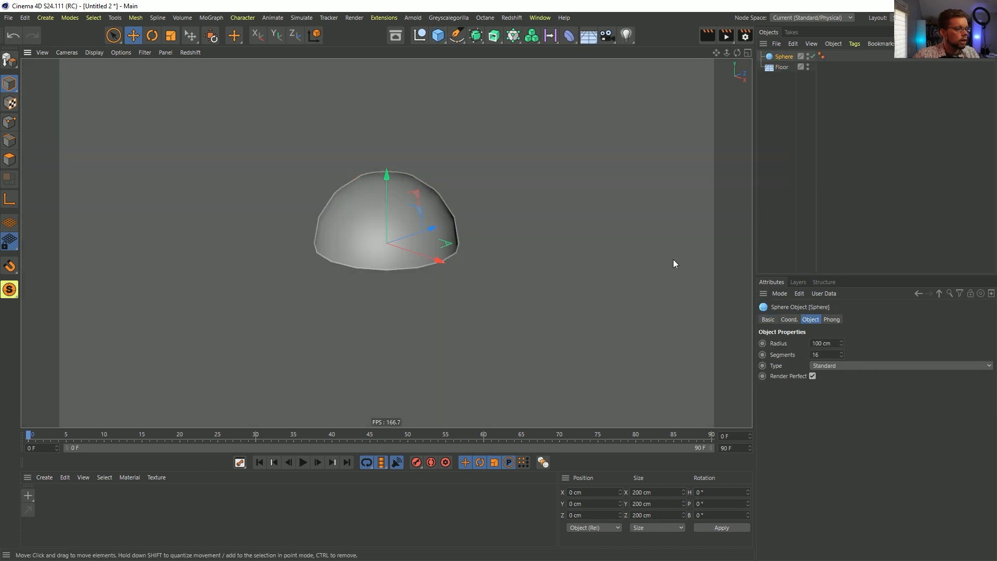
Step: Set the Sphere's type to Icosahedron and raise it to about 211.6 cm in Y above the Floor
click(841, 365)
click(830, 422)
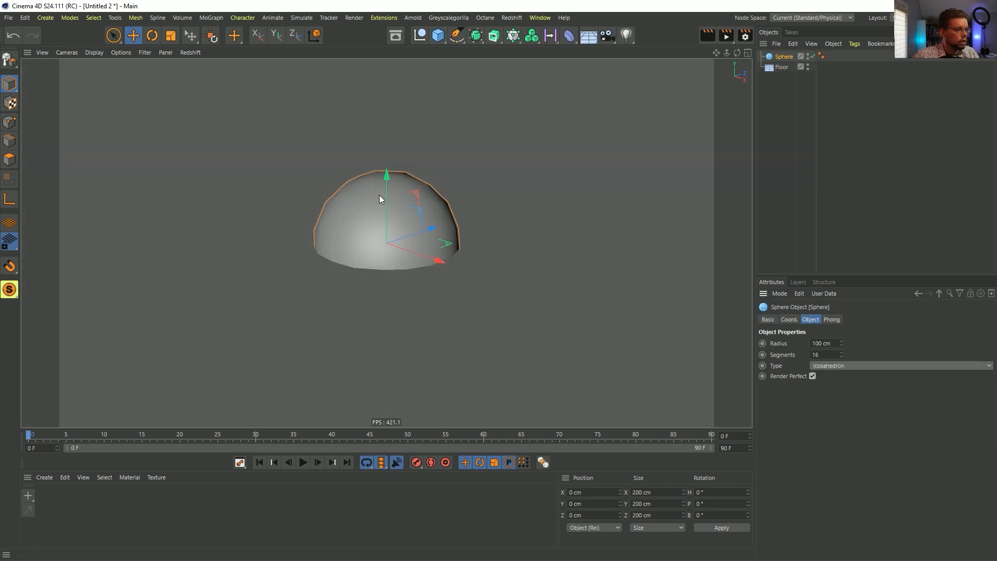
drag(386, 173, 417, 91)
scroll(418, 90, down, 2)
alt+middle_drag(396, 109, 389, 167)
Step: Show the objects' wireframe lines over the viewport shading
key(n)
key(b)
mouse_move(420, 158)
alt+mouse_down()
mouse_move(415, 203)
mouse_move(419, 165)
alt+mouse_up()
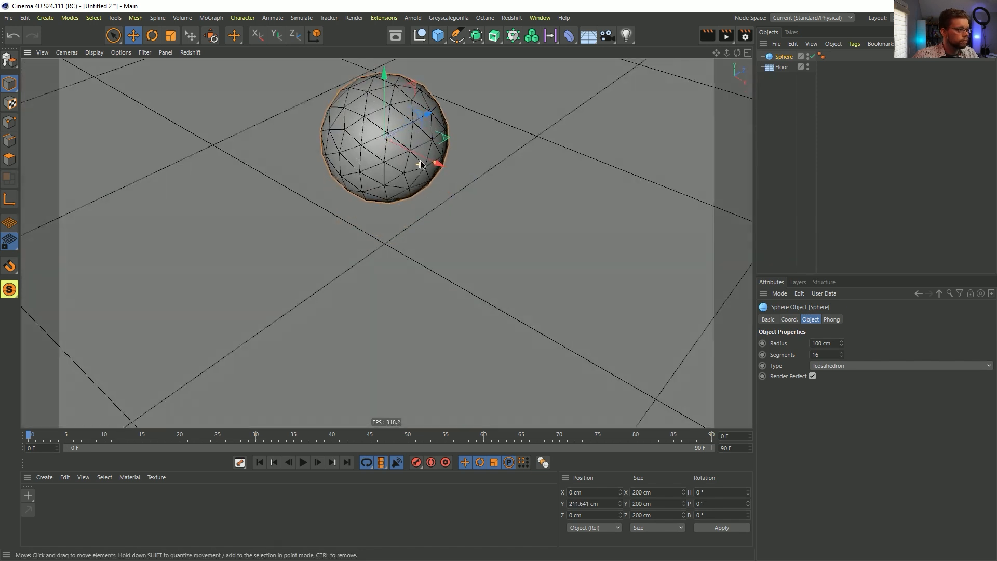
Step: Turn on the Sphere's display color in its basic properties
click(770, 320)
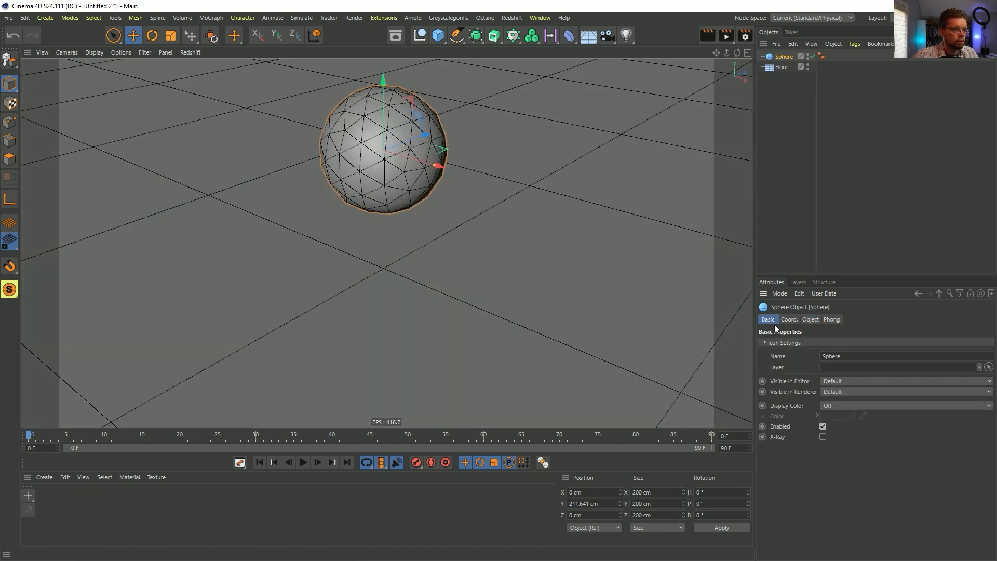
click(837, 405)
click(840, 440)
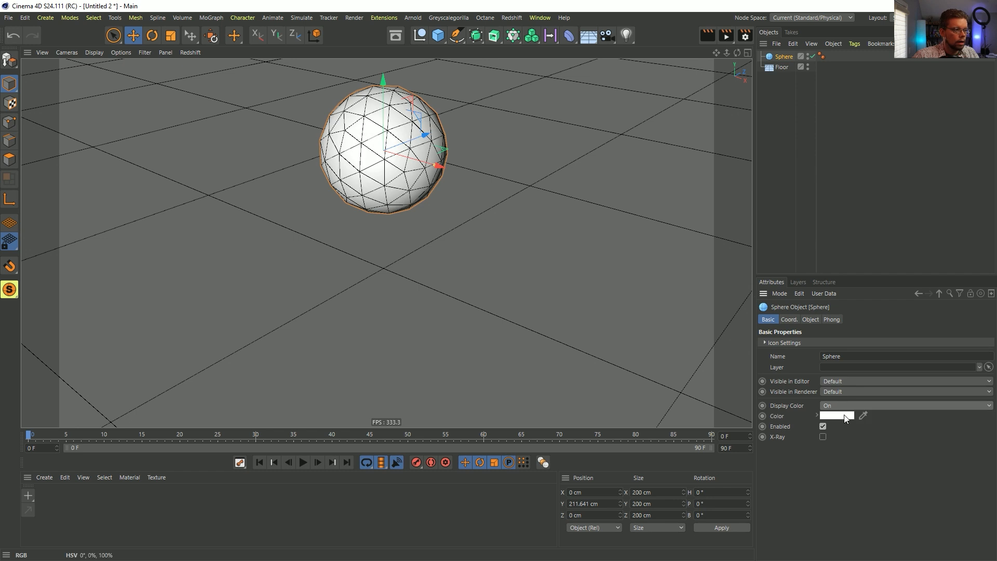
Step: Set the Sphere's display color to teal green and deselect it
click(847, 416)
click(854, 425)
click(852, 414)
click(873, 426)
click(827, 453)
click(781, 197)
mouse_move(443, 225)
alt+mouse_down()
mouse_move(452, 216)
mouse_move(383, 247)
mouse_move(433, 223)
alt+mouse_up()
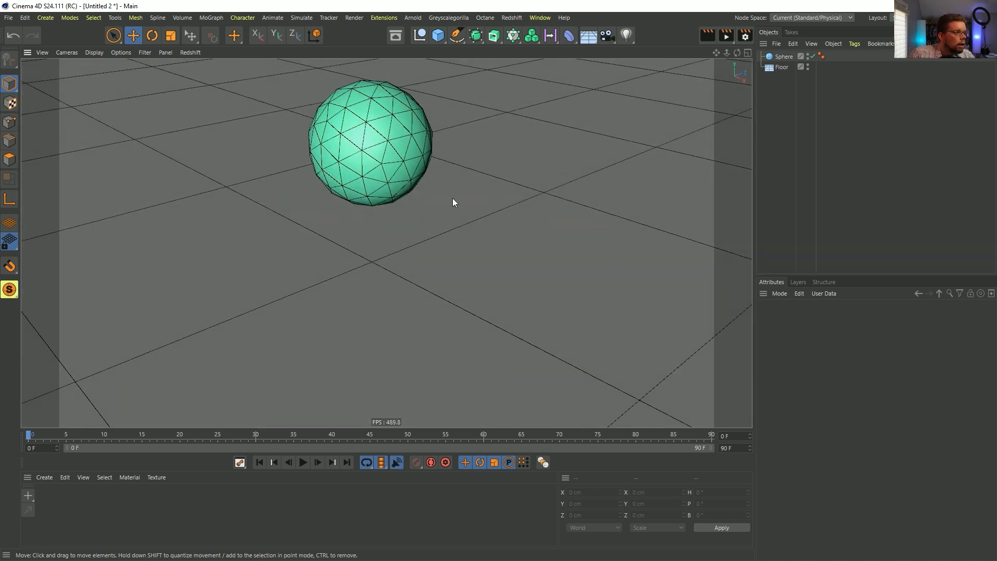
Step: Add Soft Body simulation tags to the Sphere and the Floor, play the simulation and return to the first frame
drag(779, 73, 786, 58)
right_click(786, 58)
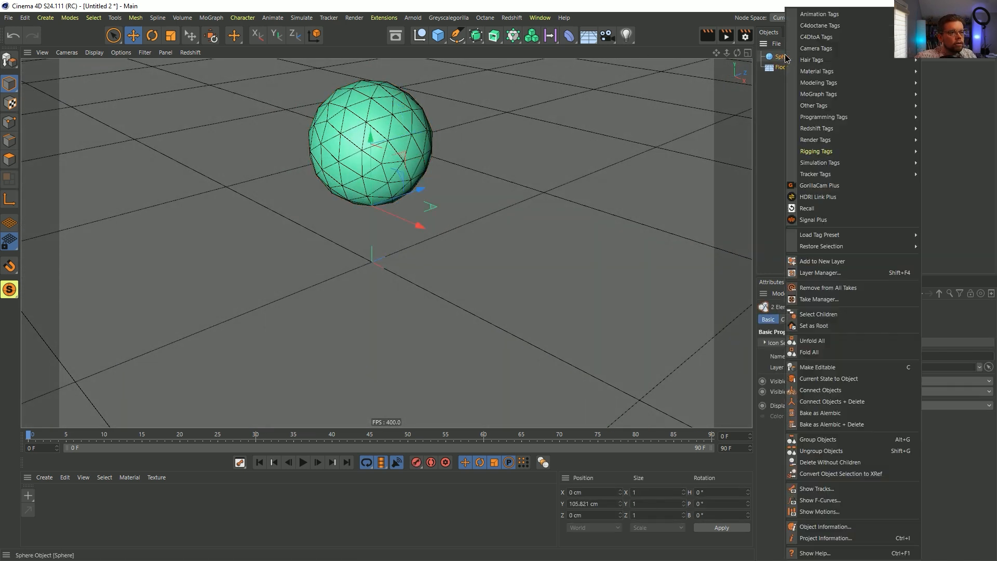
mouse_move(852, 163)
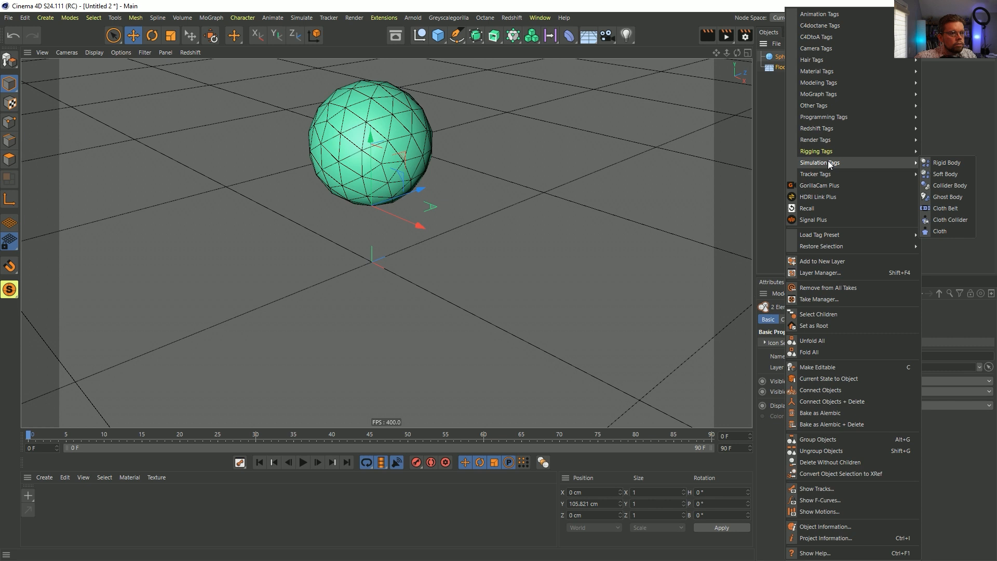
click(958, 173)
click(304, 463)
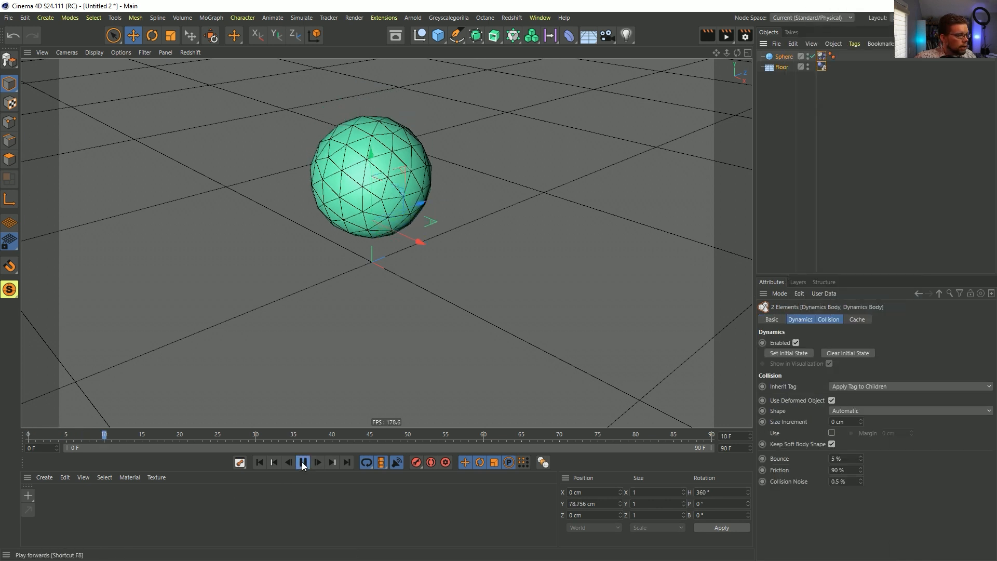
click(289, 462)
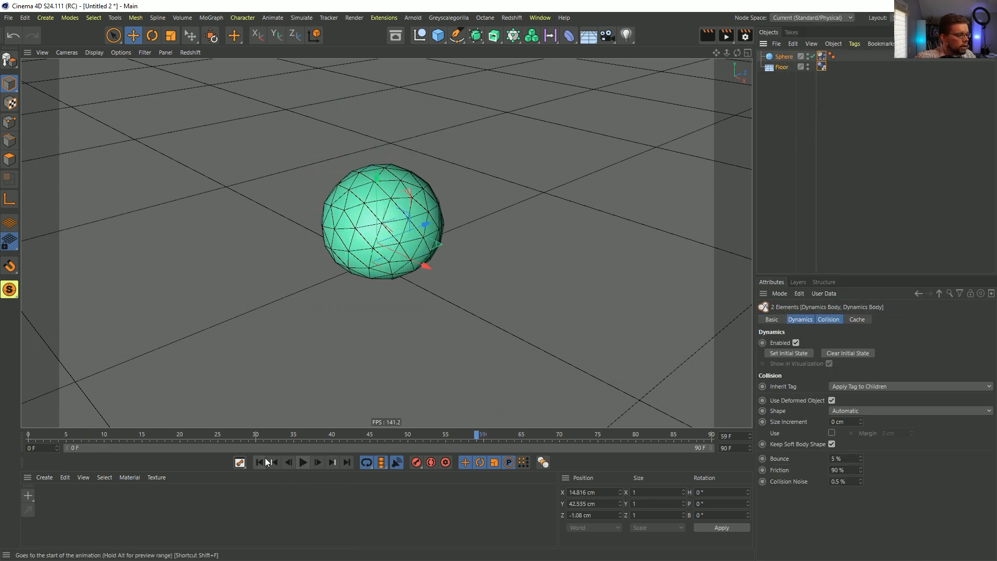
click(265, 460)
Step: Show the Soft Body settings of the Sphere's Dynamics Body tag and enlarge the attributes area to fit them all
click(823, 56)
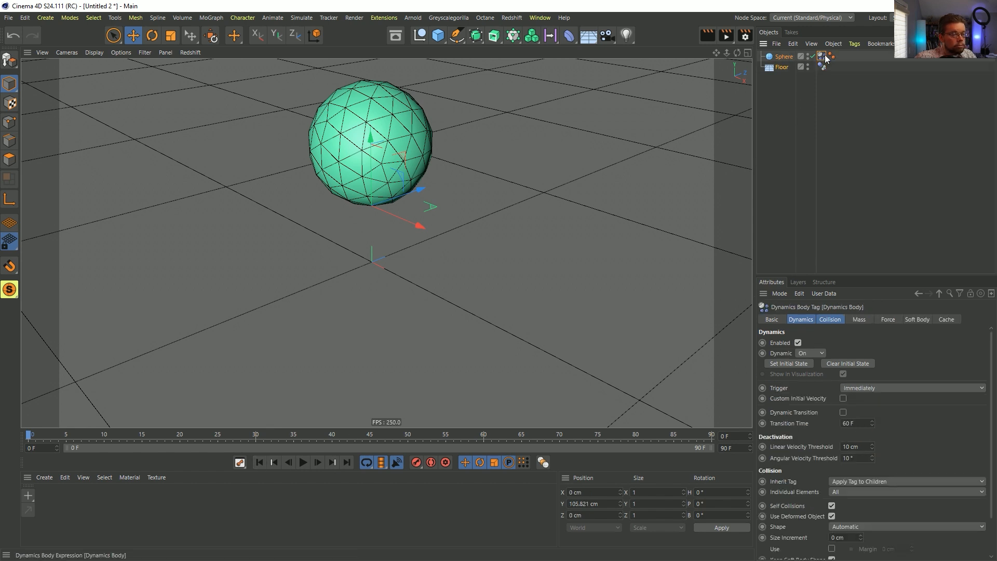
click(889, 319)
click(917, 319)
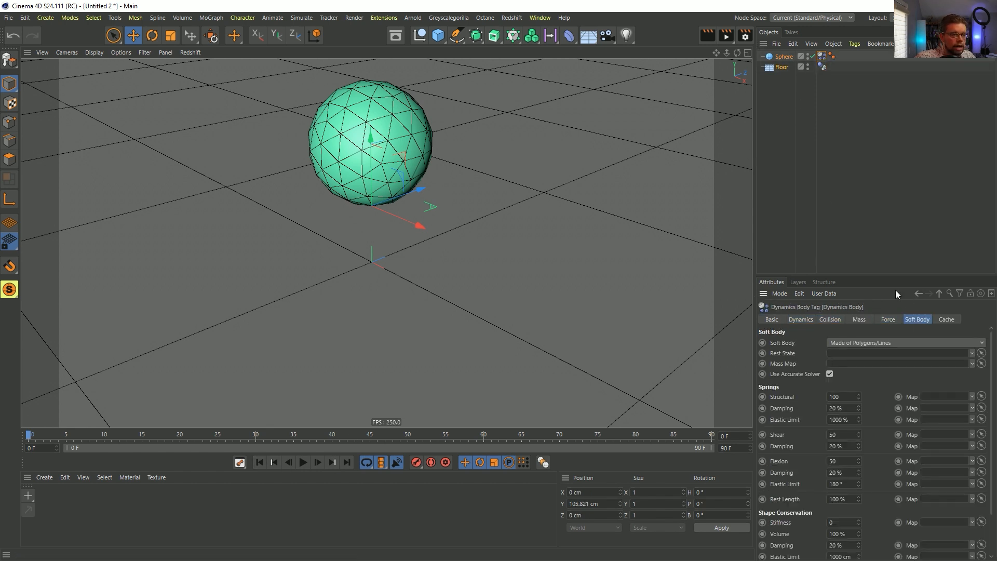
drag(879, 276, 910, 170)
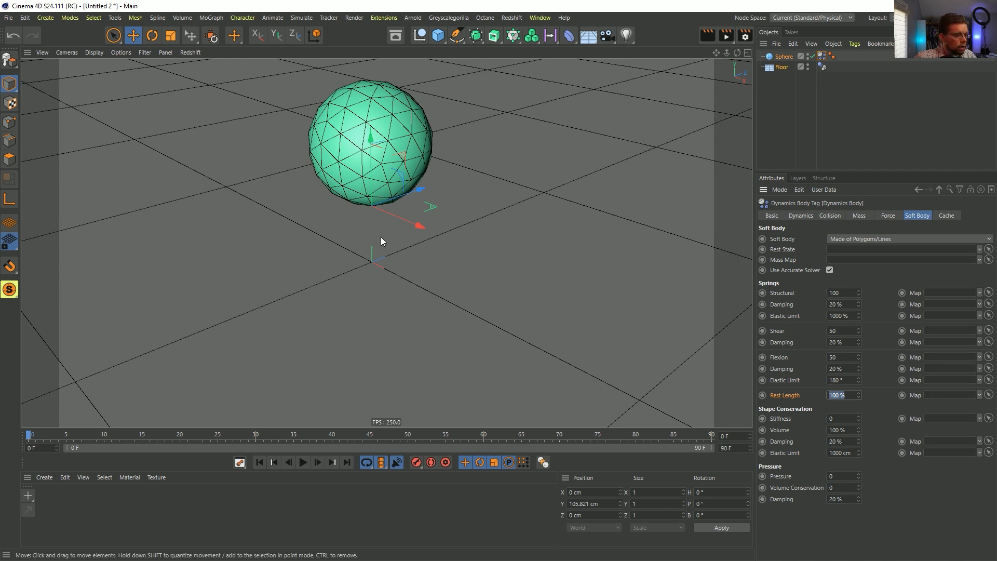
Step: Save the project in the SceneFiles folder as [3a]ShrinkingSoftbody.c4d
alt+middle_drag(381, 238, 406, 287)
key(ctrl+s)
click(239, 142)
click(81, 333)
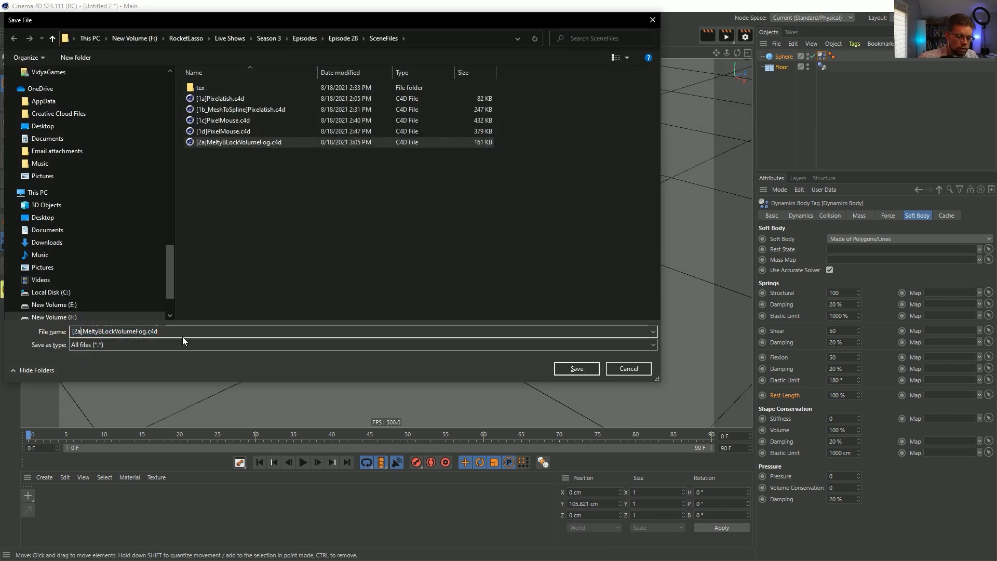
key(BackSpace)
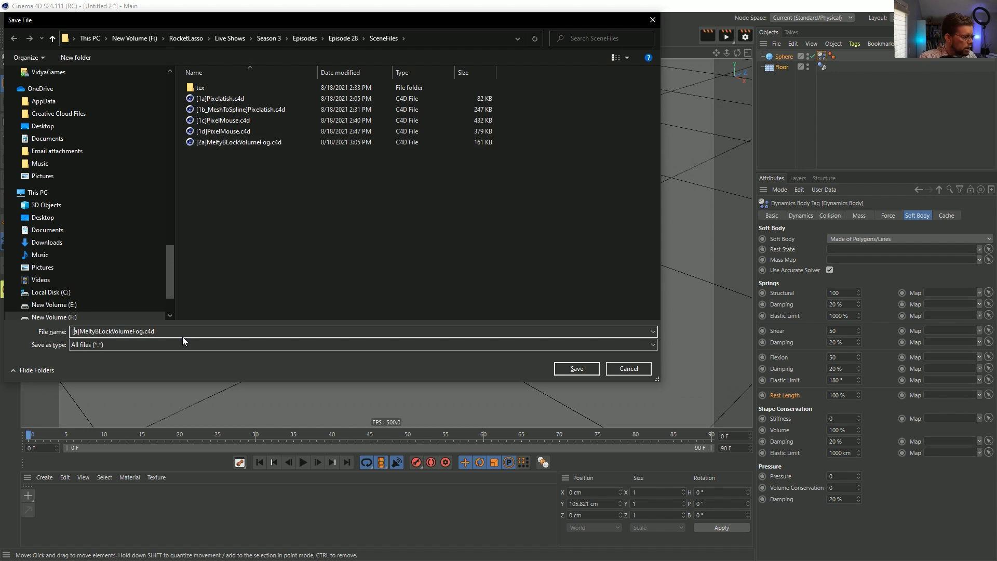
text(3)
key(Right)
key(shift+Right)
key(shift+Right)
key(shift+Right)
key(shift+Right)
key(shift+Right)
key(shift+Right)
key(shift+Right)
key(shift+Right)
key(shift+Right)
key(shift+Right)
key(shift+Right)
key(shift+Right)
key(shift+Right)
key(shift+Right)
key(shift+Right)
key(shift+Right)
key(shift+Right)
key(shift+Right)
key(shift+Right)
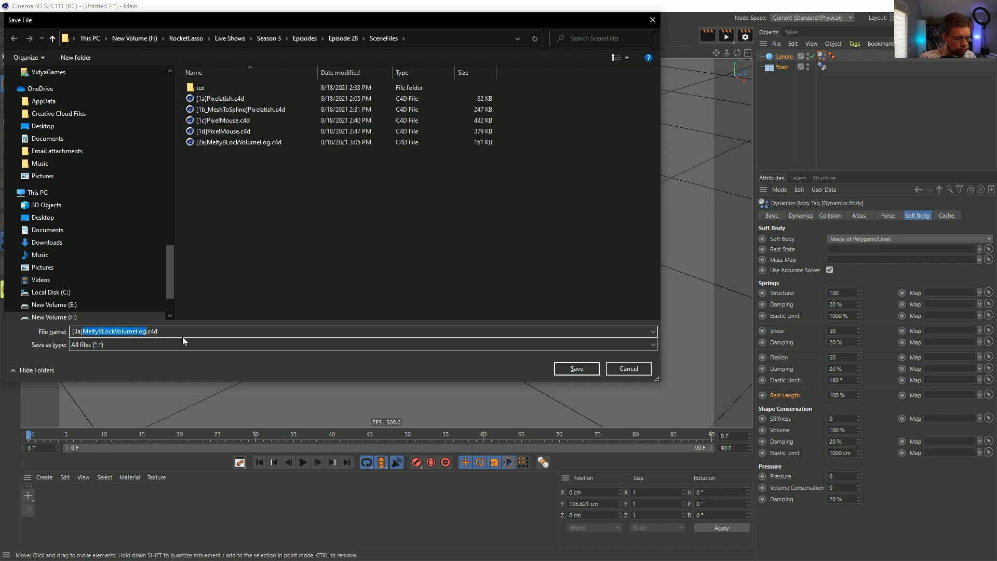
text(ShrinkingSoftbody)
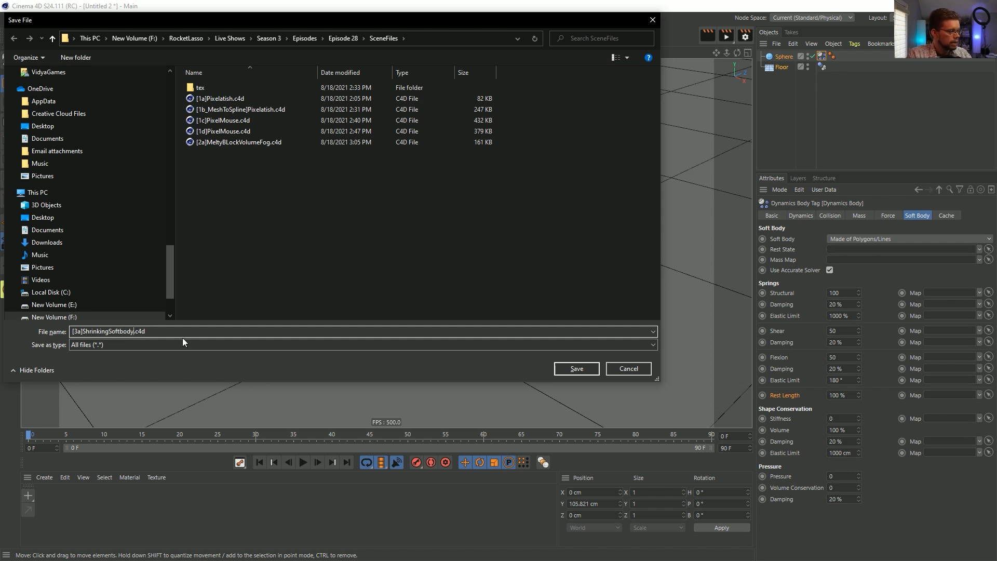
key(Return)
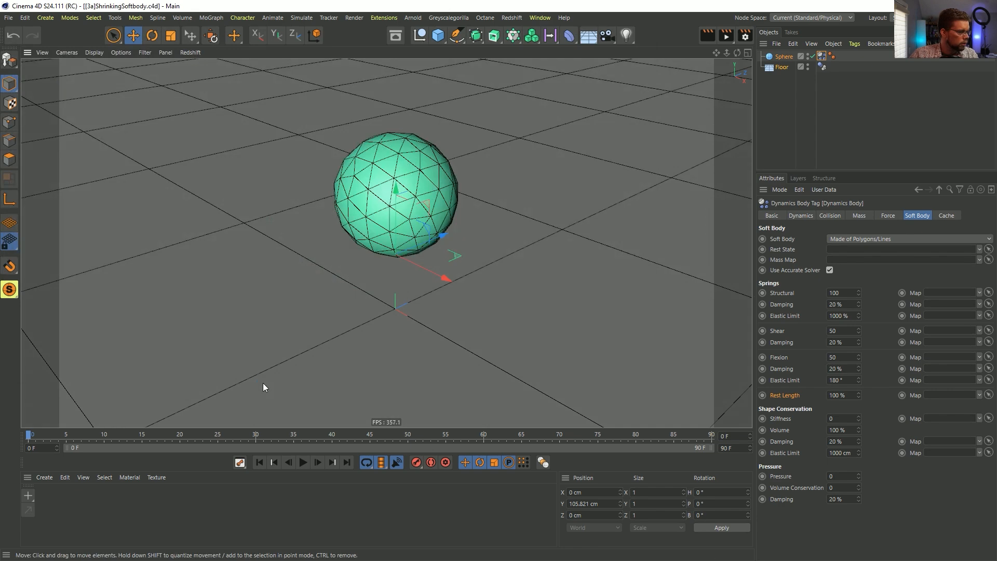
Step: Keyframe the Sphere tag's soft body Rest Length at 100% on frame 0, go to frame 90 and open the value for editing
alt+drag(417, 233, 424, 222)
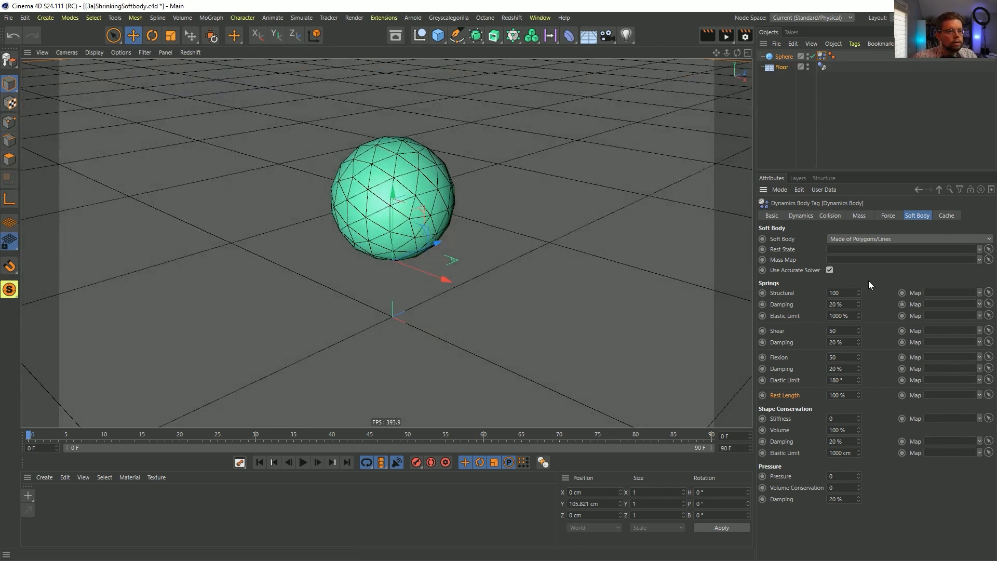
alt+drag(441, 189, 399, 229)
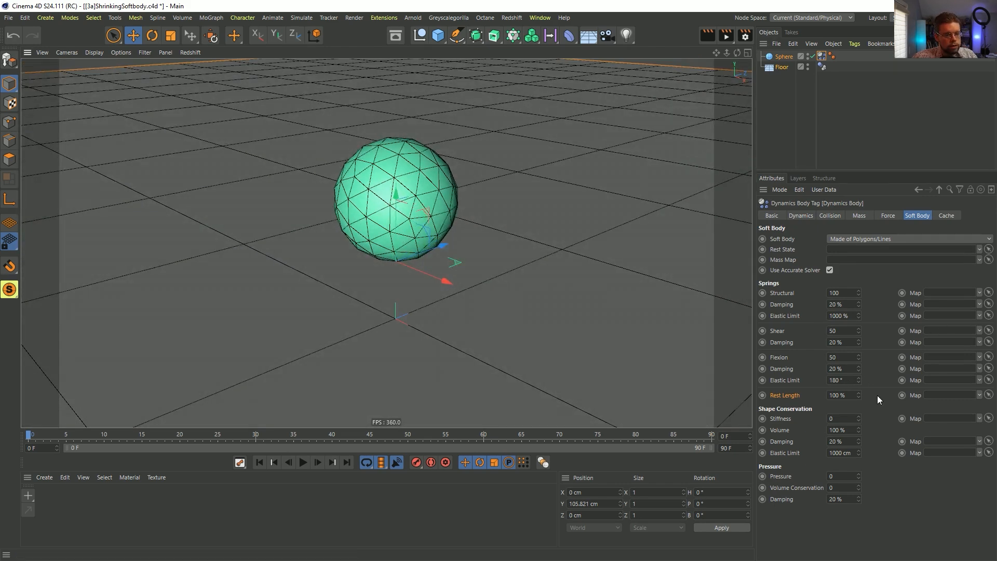
ctrl+click(763, 395)
click(347, 463)
click(850, 397)
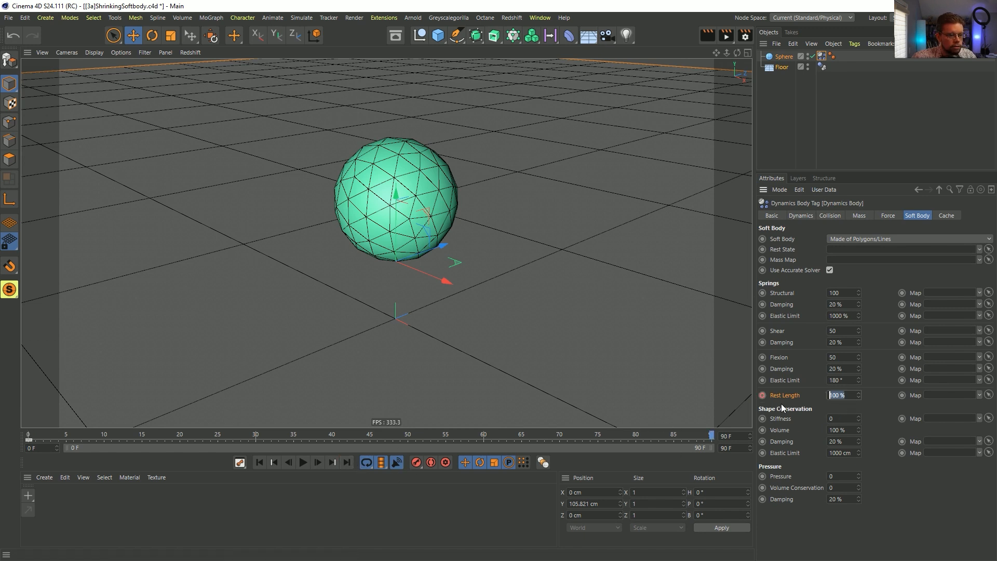
Step: Keyframe the soft body's Rest Length at frame 90 and play the simulation from the start
click(762, 396)
click(260, 462)
click(304, 462)
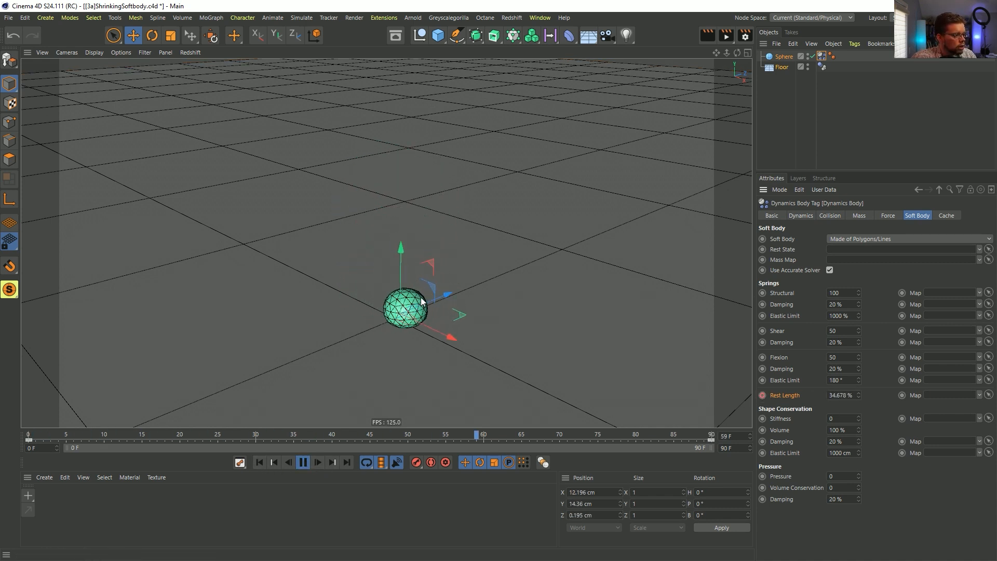
click(303, 463)
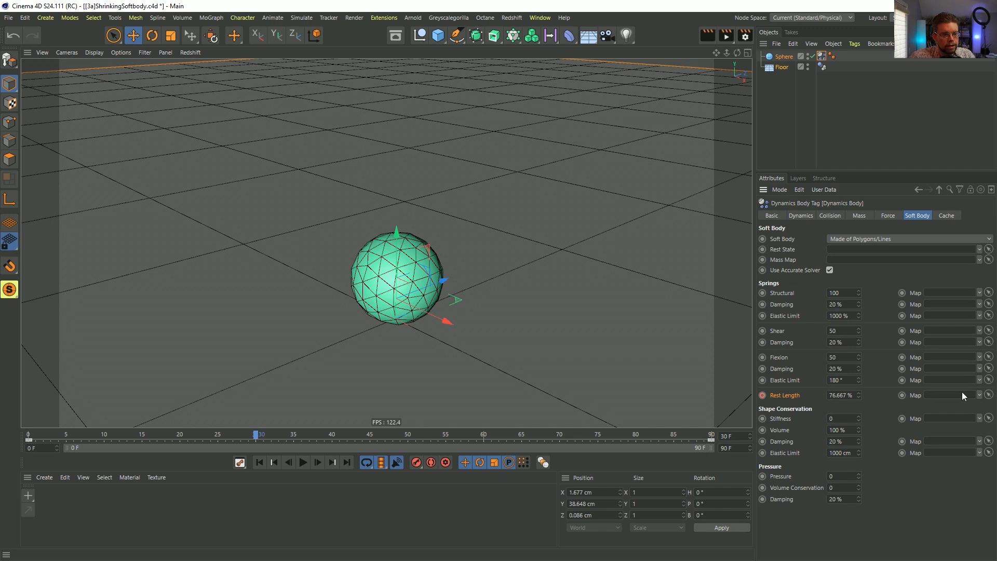
click(260, 463)
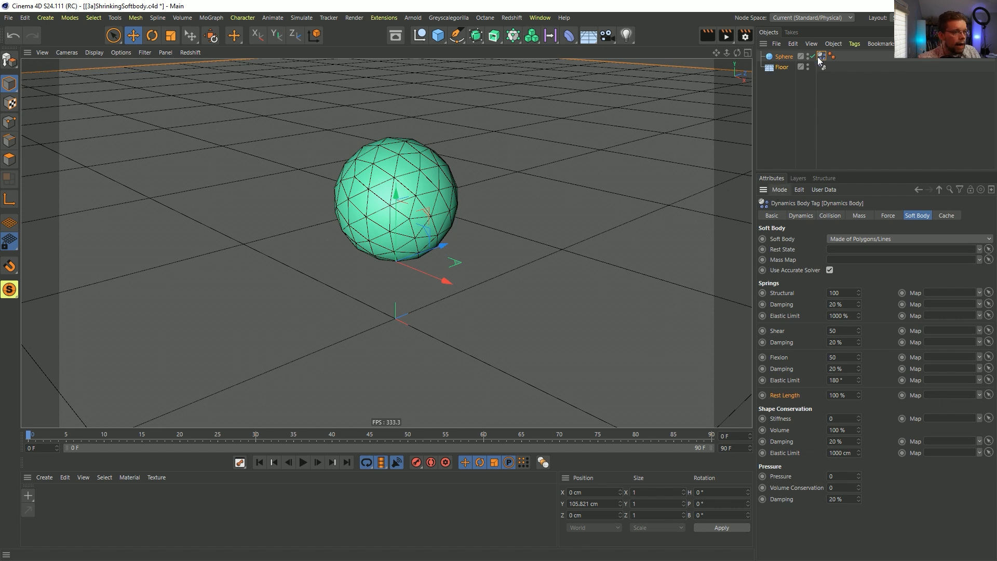
Step: Convert the sphere to an editable polygon object and select a single point on its front side
click(791, 58)
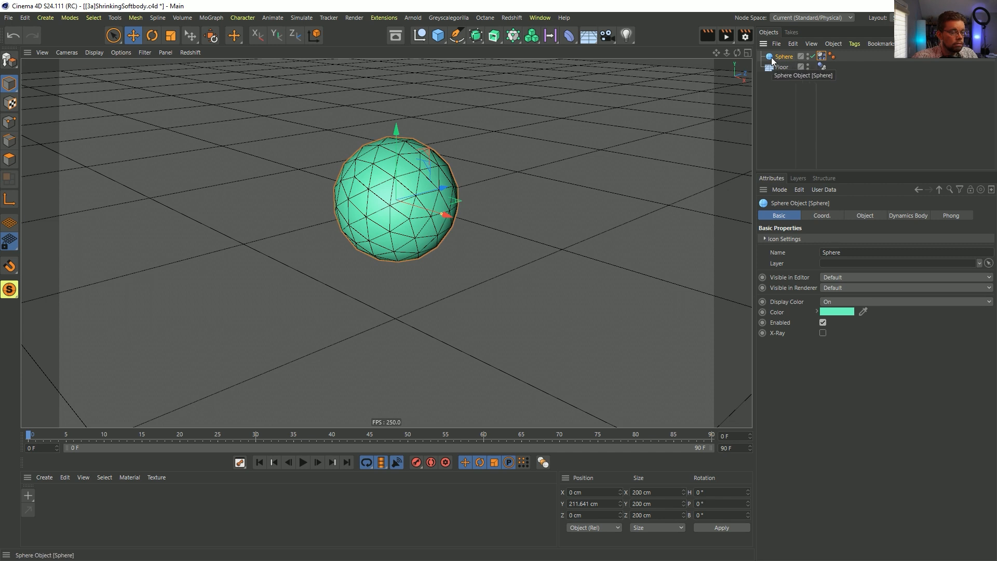
key(c)
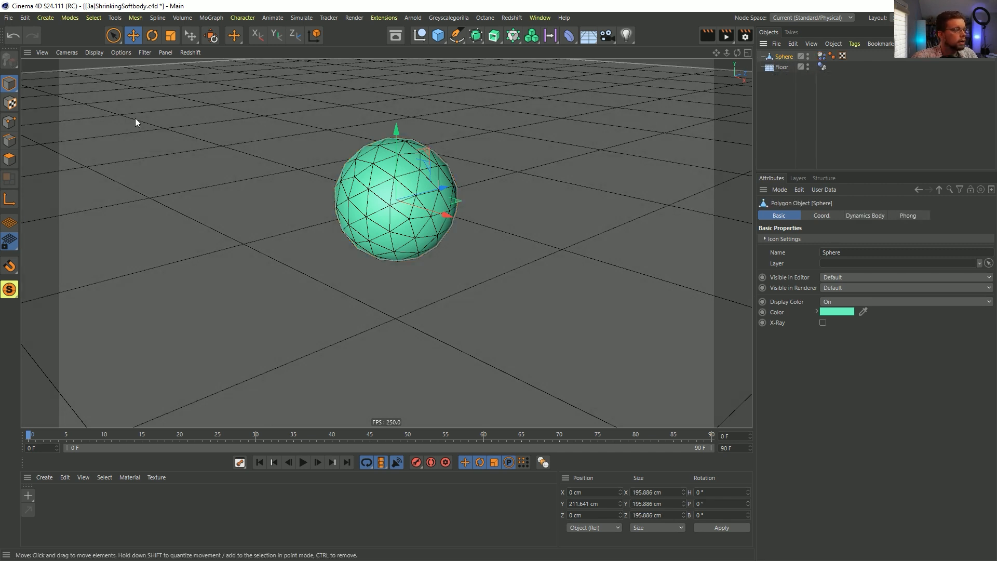
click(9, 121)
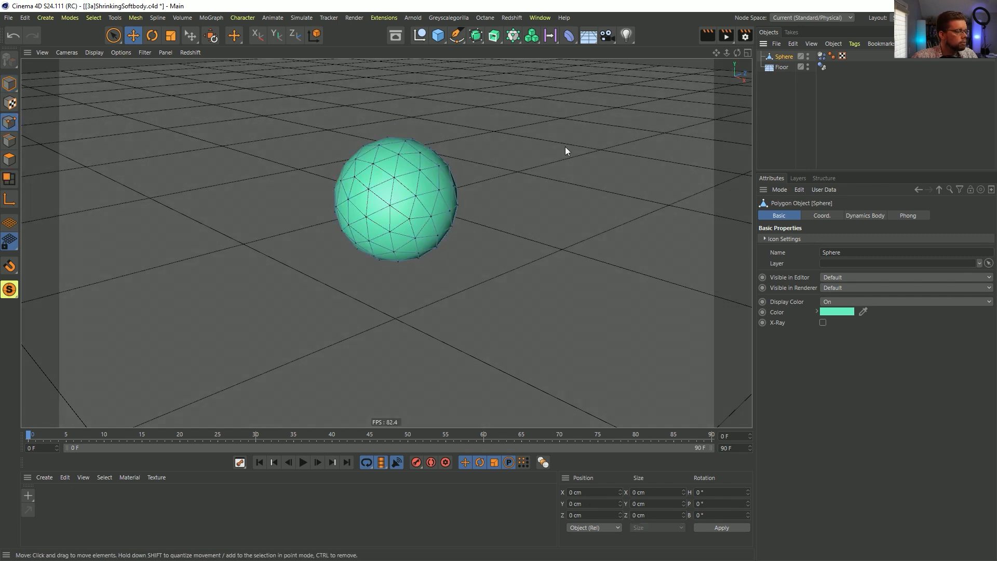
click(394, 177)
Step: Set a vertex weight on the selected point to create a vertex map on the sphere
click(70, 18)
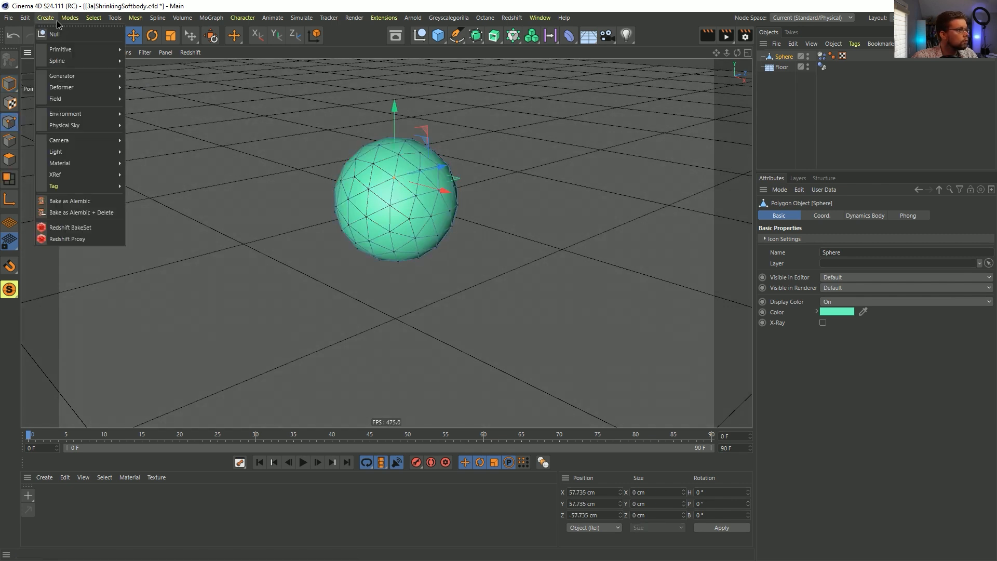
mouse_move(94, 18)
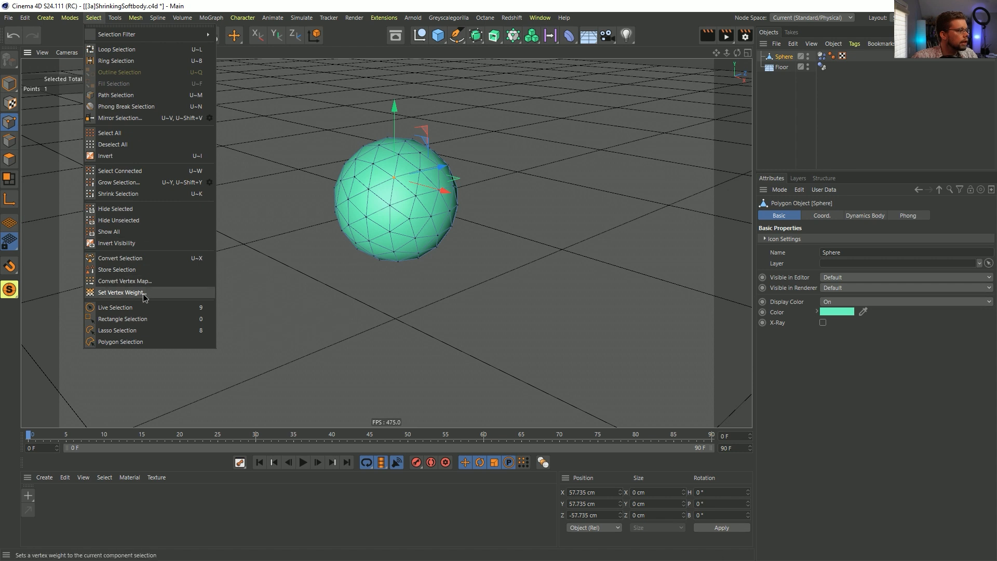
click(136, 287)
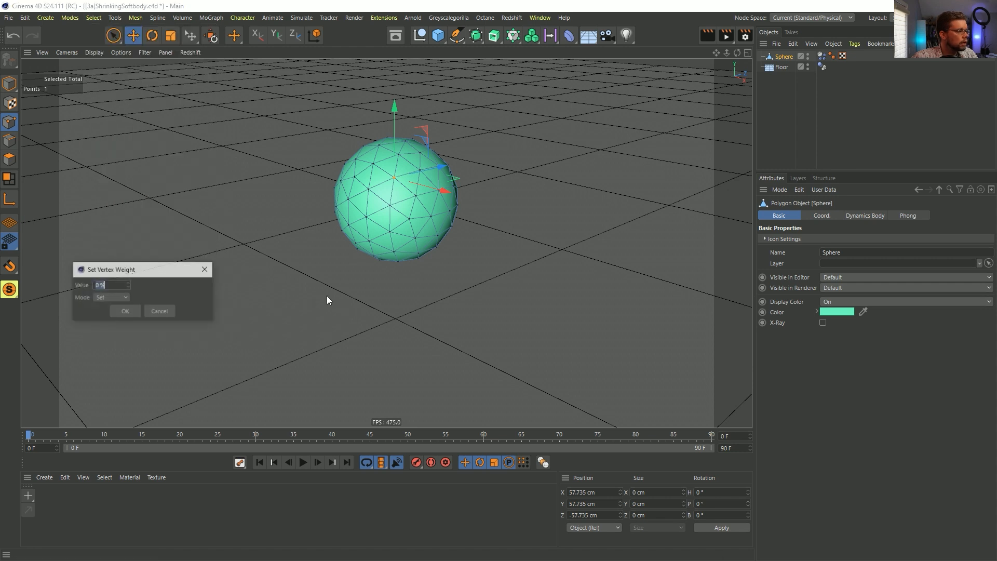
click(125, 312)
Step: Enable Use Fields on the sphere's vertex map and add a Linear Field to its fields
click(832, 56)
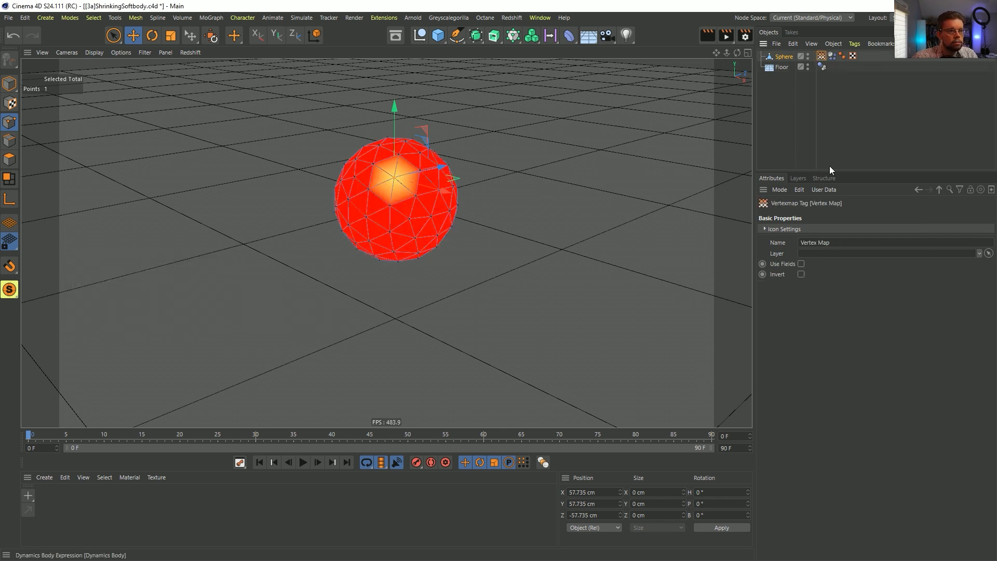
click(801, 264)
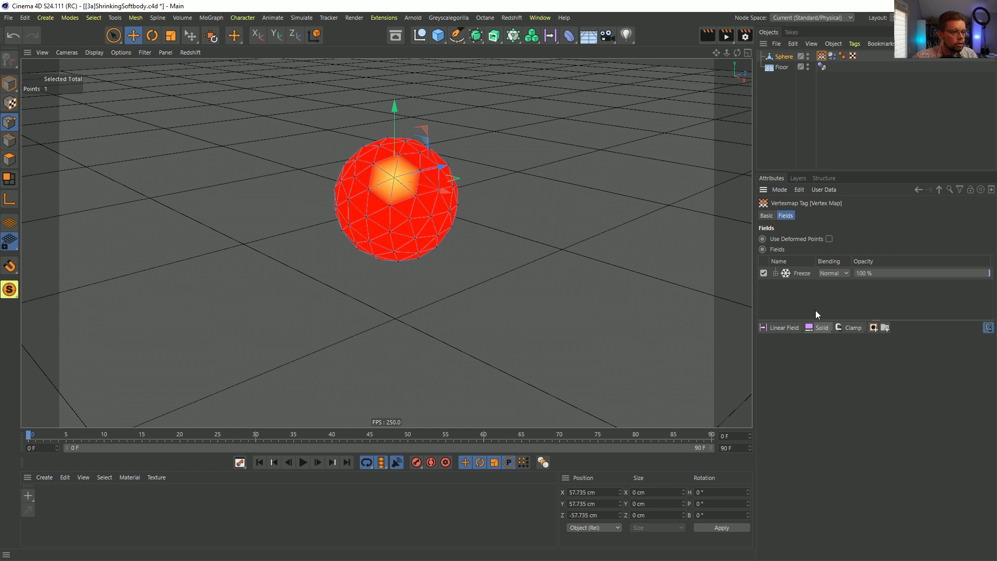
click(795, 271)
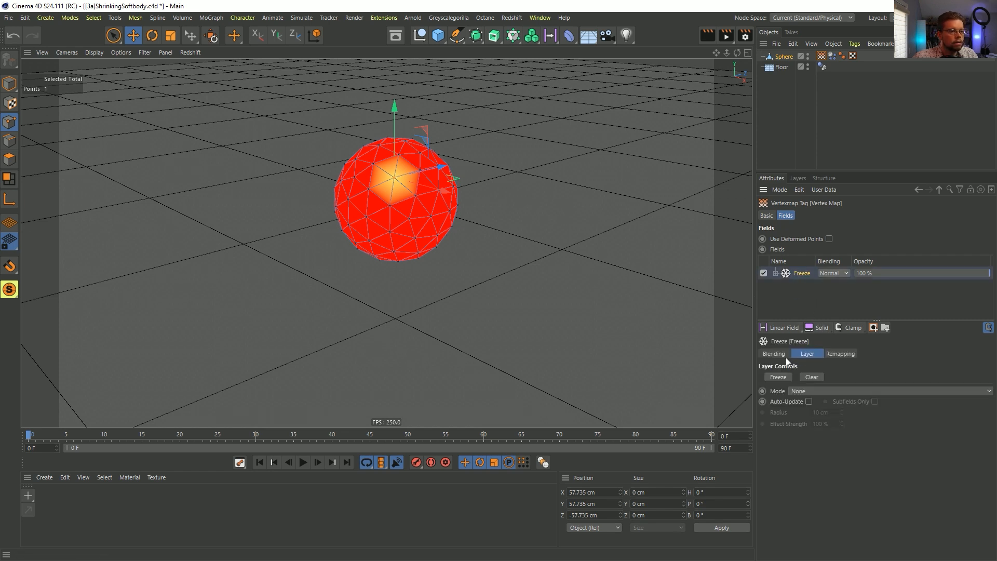
click(781, 329)
Step: Switch to Model mode and set the Linear Field's direction to Y-
click(805, 67)
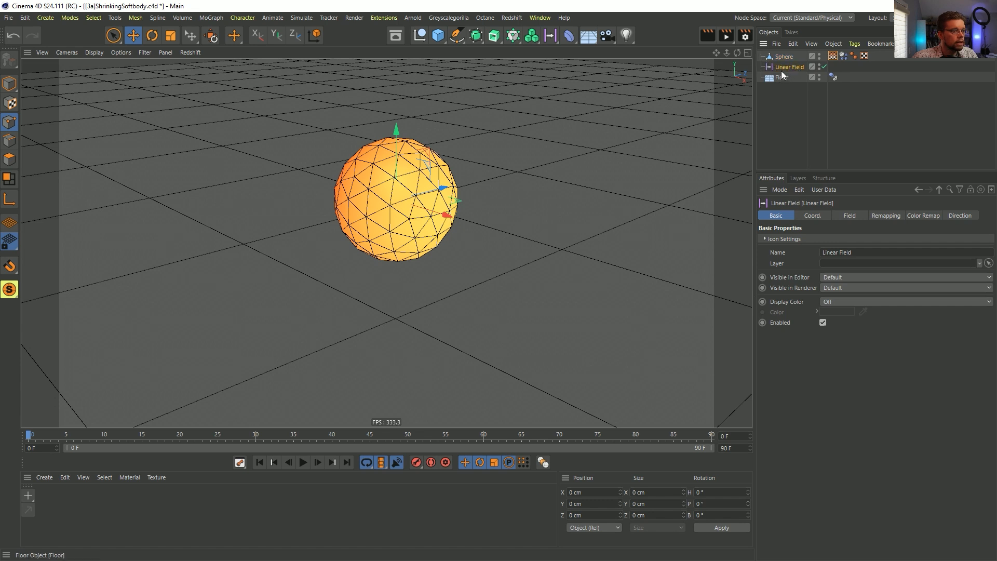
click(7, 85)
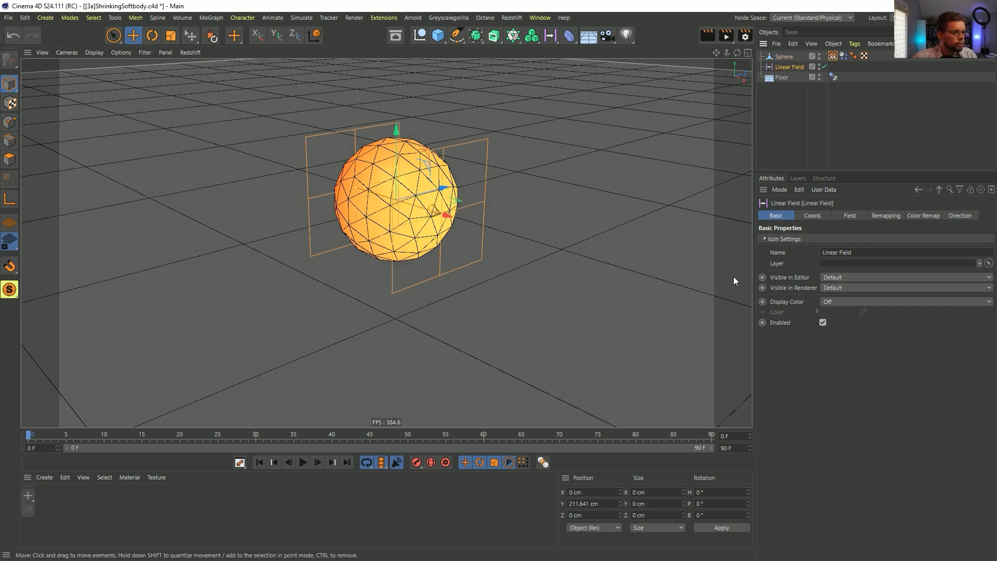
click(850, 216)
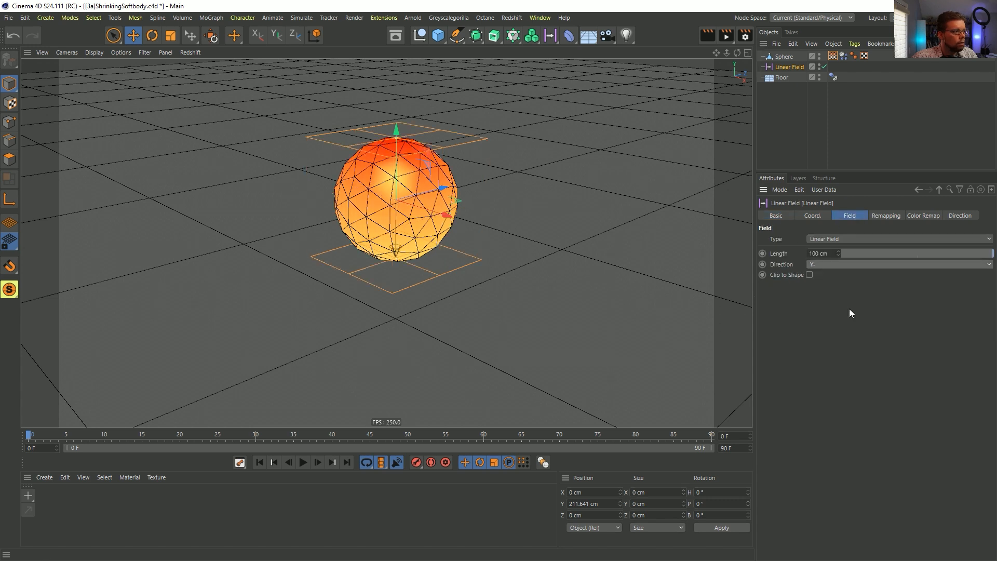
Step: Delete the Freeze layer from the vertex map's fields and set the Linear Field's blending to Normal
click(833, 56)
click(811, 286)
key(Delete)
click(844, 274)
click(841, 286)
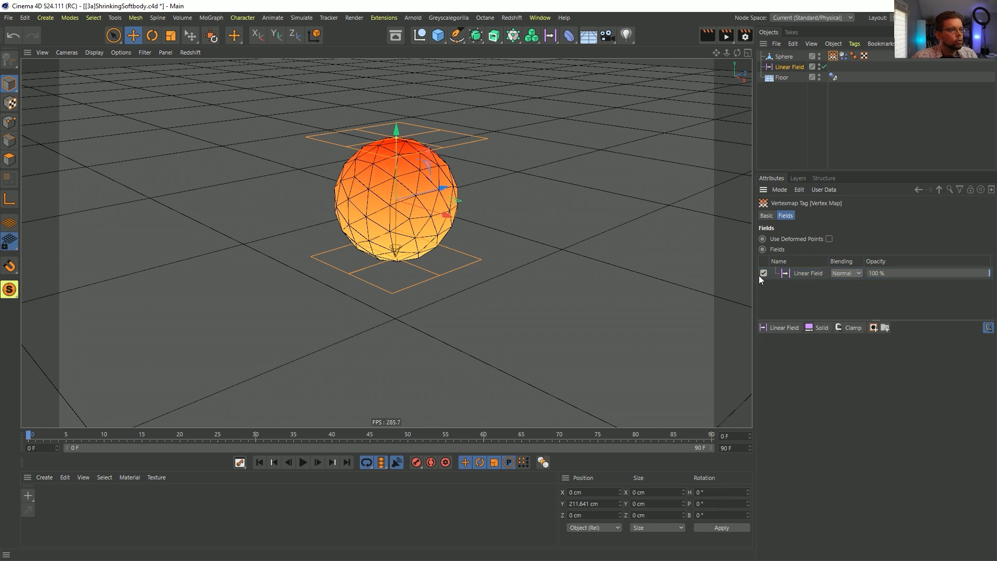
Step: Set the Linear Field's direction to Y+
click(781, 67)
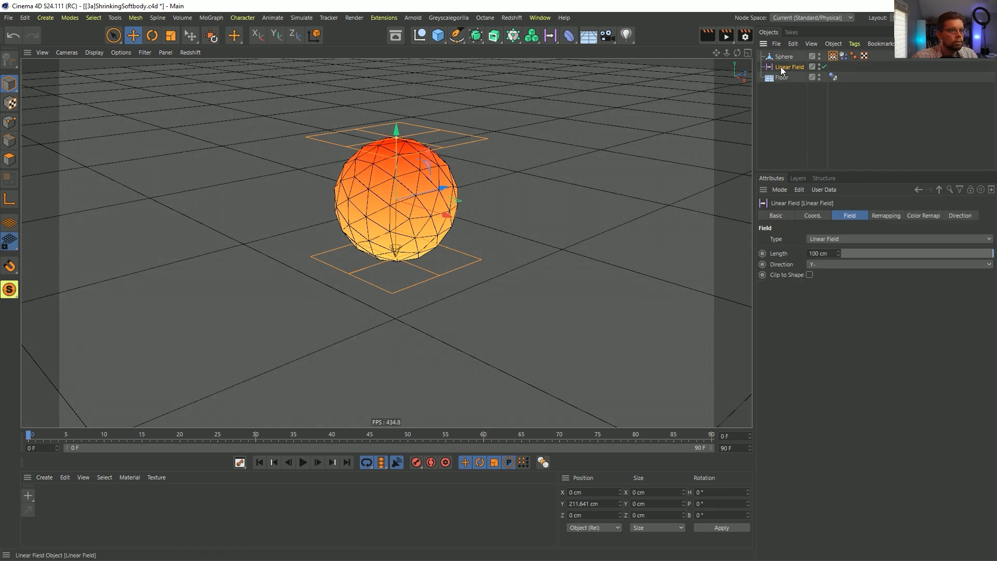
click(826, 265)
click(829, 295)
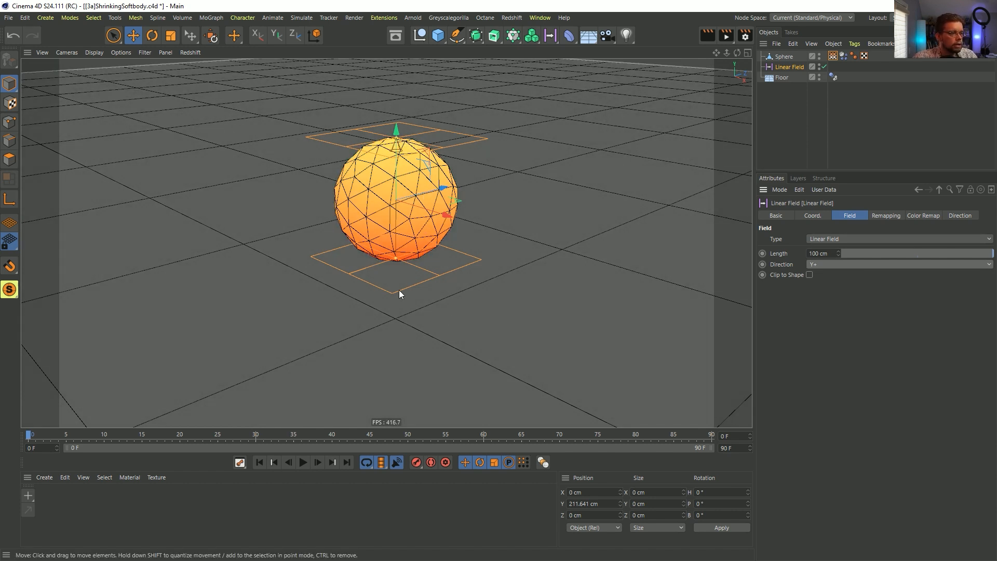
Step: Set the Linear Field's remapping Min to 10% and move the field below the sphere, to about Y -74 cm
click(893, 215)
double_click(804, 330)
text(10)
key(Return)
mouse_move(420, 203)
alt+mouse_down()
mouse_move(407, 165)
mouse_move(401, 209)
alt+mouse_up()
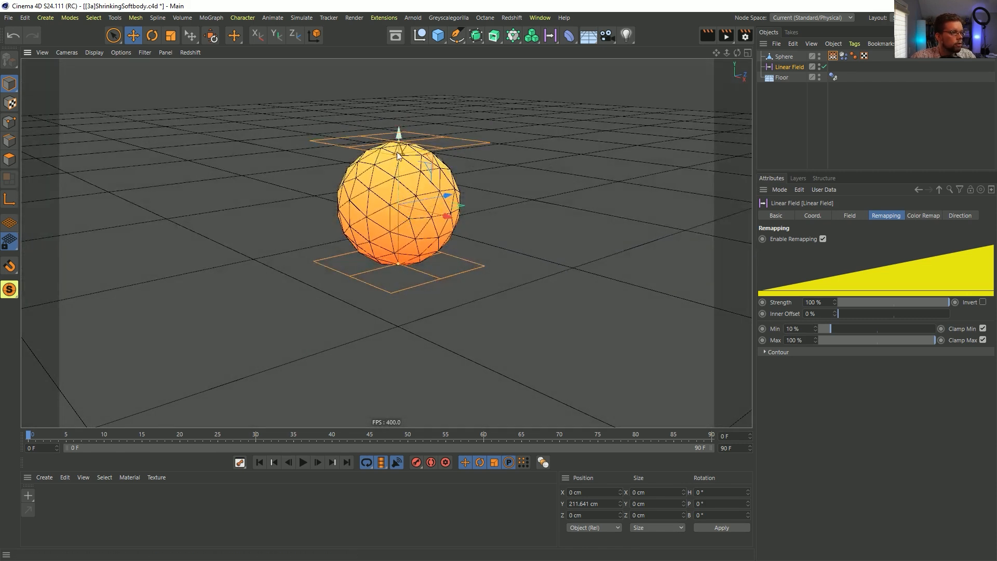
drag(398, 151, 399, 308)
Step: Move the floor down along Y so it lies well below the Linear Field
click(527, 306)
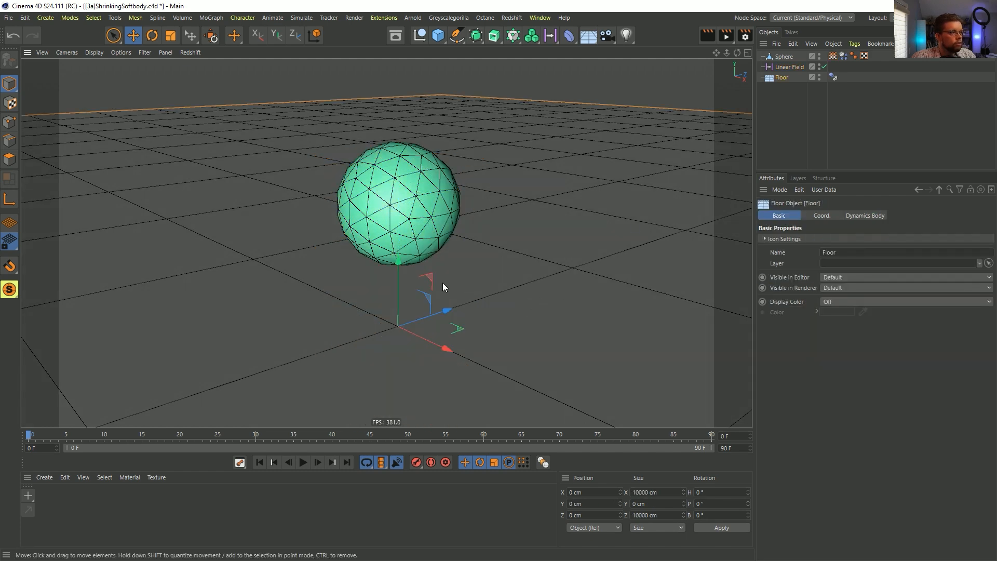
drag(397, 258, 413, 434)
alt+drag(457, 307, 470, 208)
click(790, 67)
alt+middle_drag(296, 192, 443, 233)
Step: Assign the sphere's Vertex Map to the Rest Length map of its soft body tag and save the scene
click(844, 56)
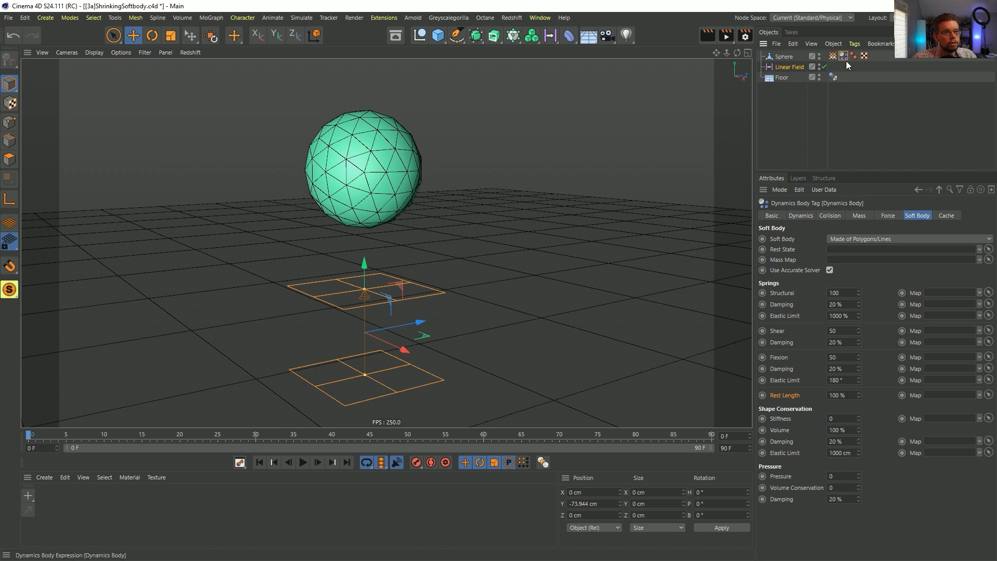
drag(833, 56, 922, 386)
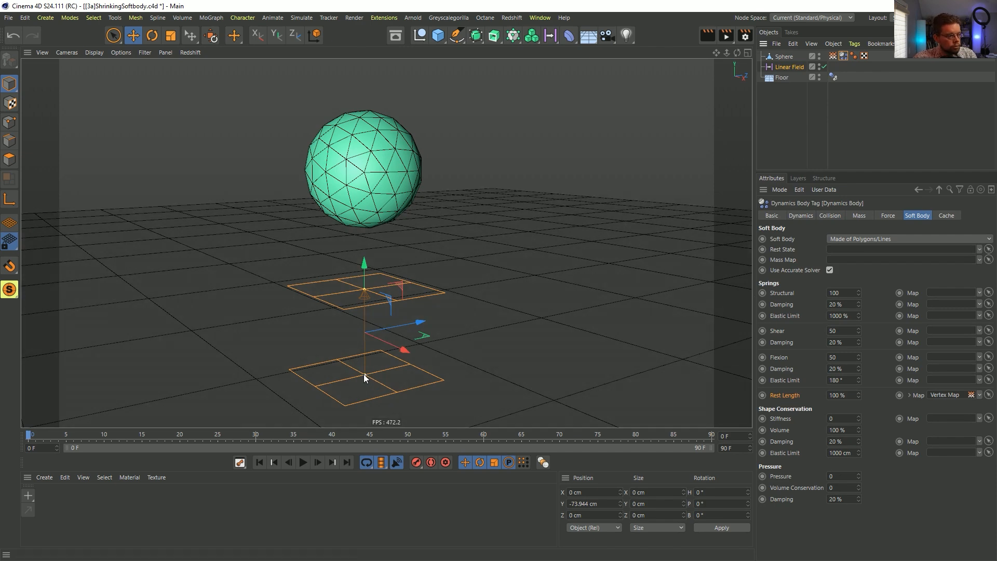
alt+middle_drag(430, 343, 408, 322)
alt+drag(408, 322, 412, 254)
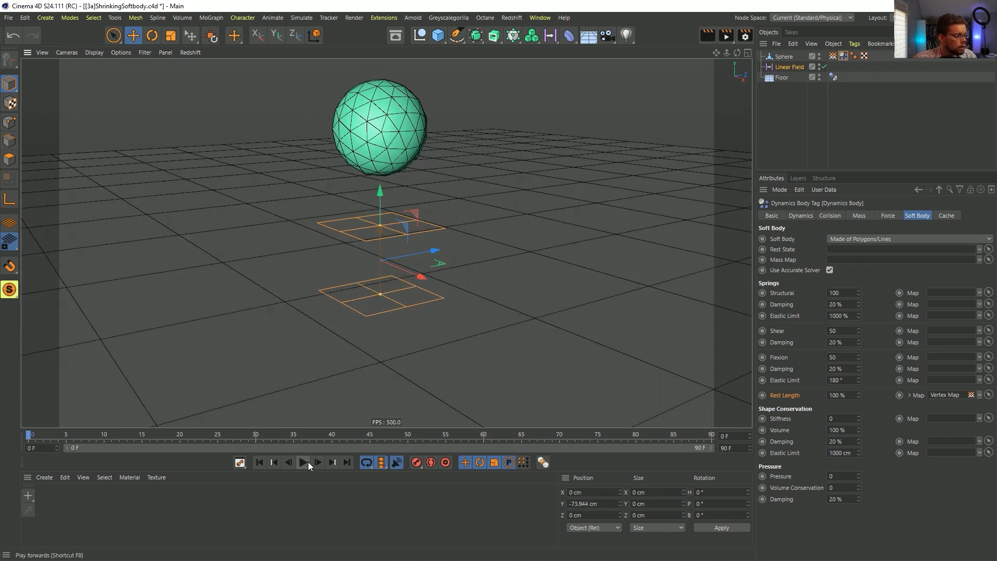
key(ctrl+s)
Step: Play the soft body simulation several times from the start to check how the sphere shrinks through the field
click(304, 462)
click(304, 463)
click(260, 462)
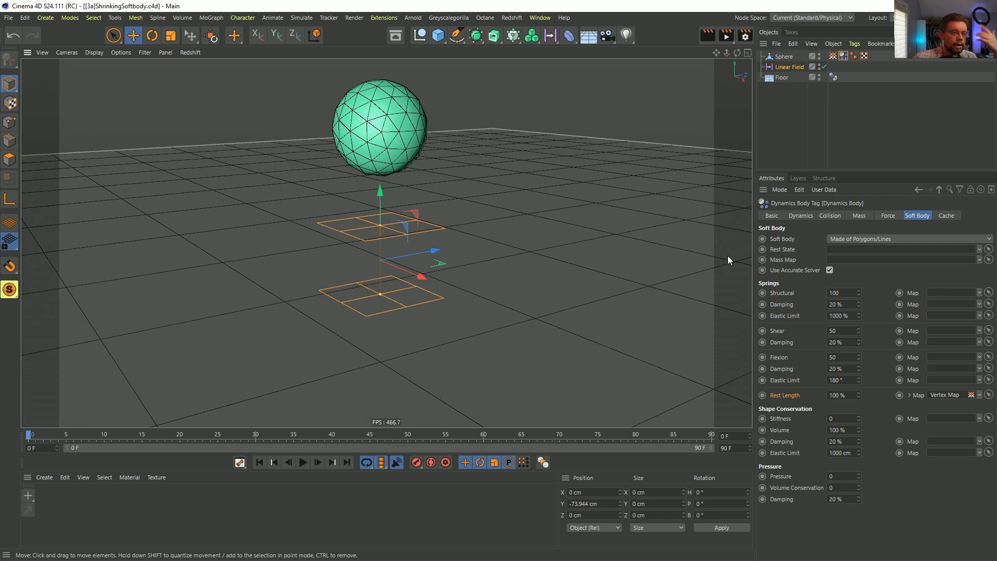
click(304, 463)
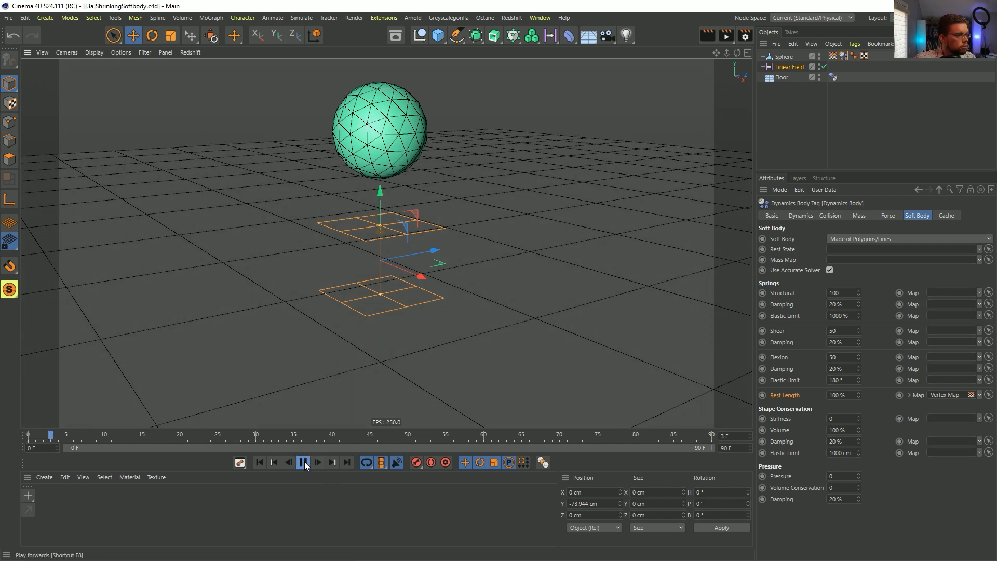
click(304, 463)
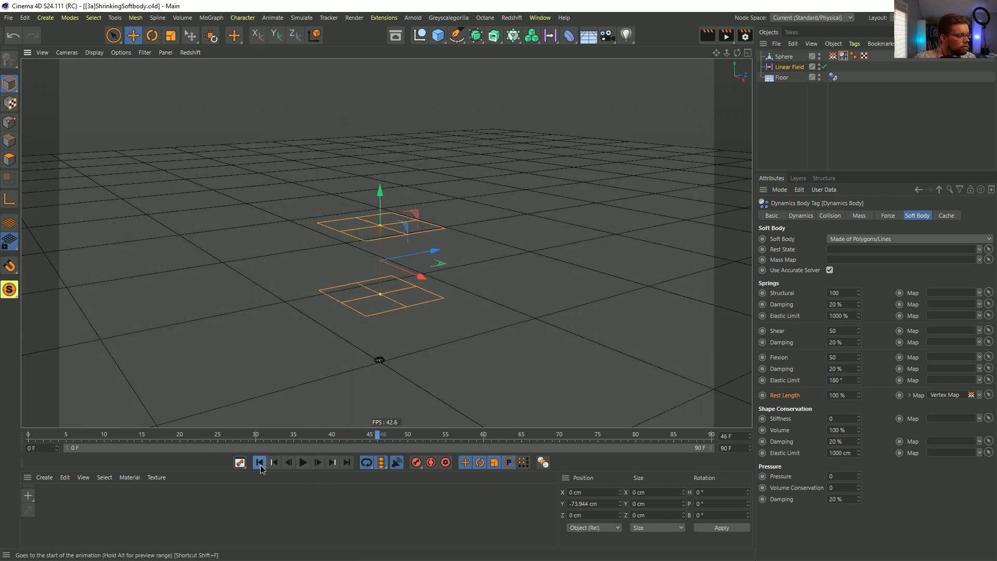
click(261, 465)
click(304, 462)
click(258, 463)
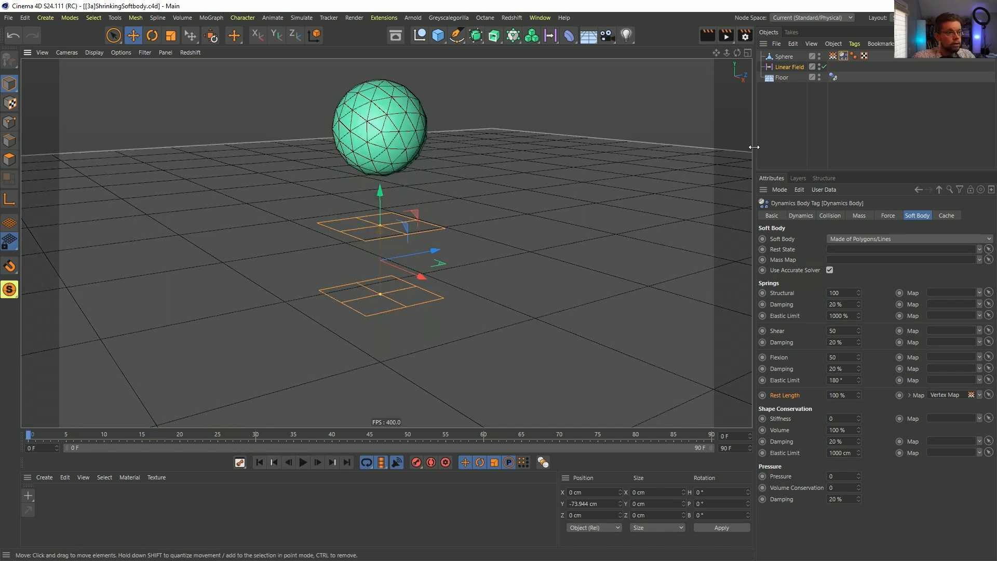
Step: Add a Cloner and make the sphere its child
click(785, 67)
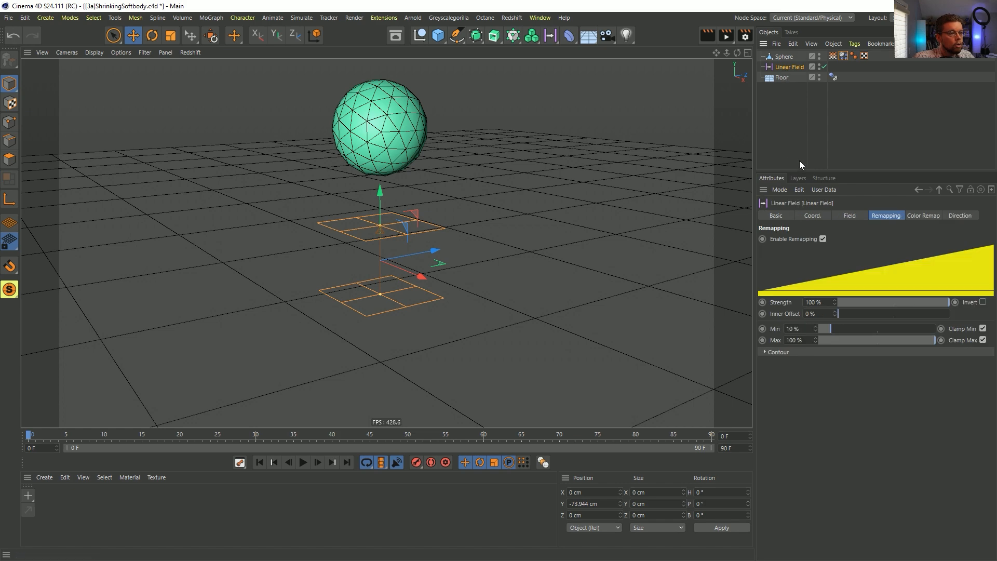
alt+drag(489, 80, 501, 120)
click(776, 58)
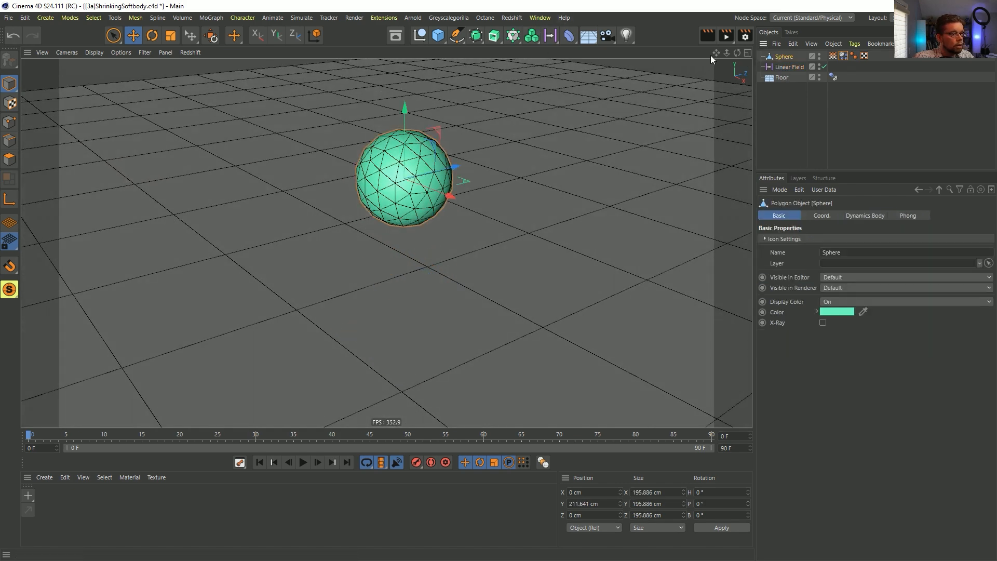
click(513, 35)
drag(786, 73, 784, 65)
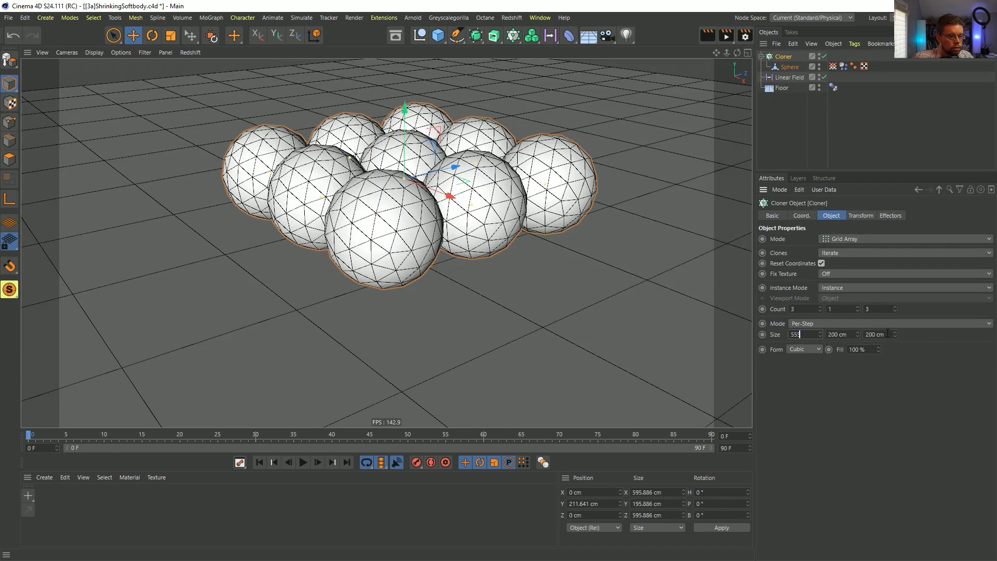
Step: Set the Cloner's grid count to 2 × 1 × 2 and its X and Z step size to 555 cm
double_click(801, 309)
text(2)
double_click(878, 310)
text(2)
click(947, 380)
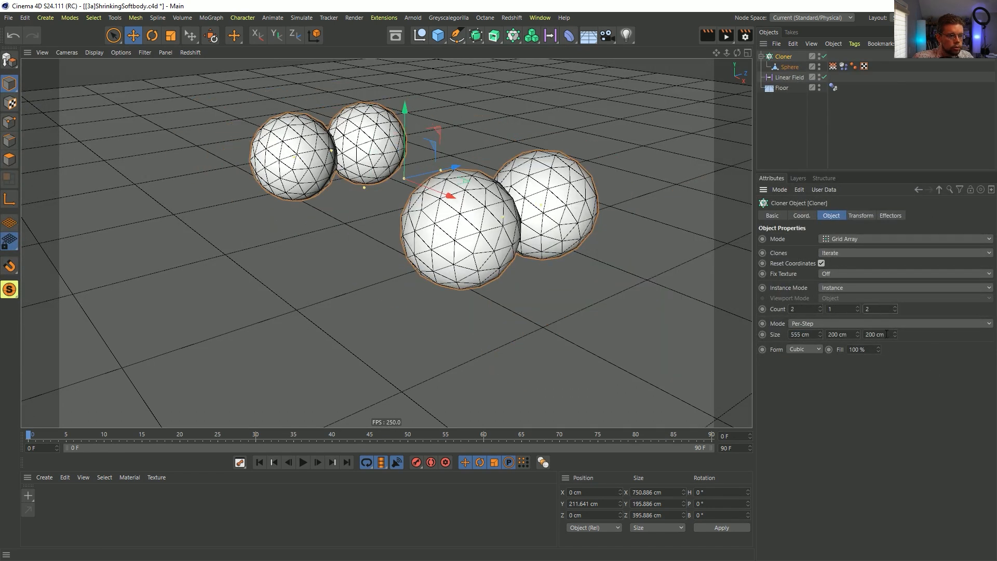
text(555)
key(Return)
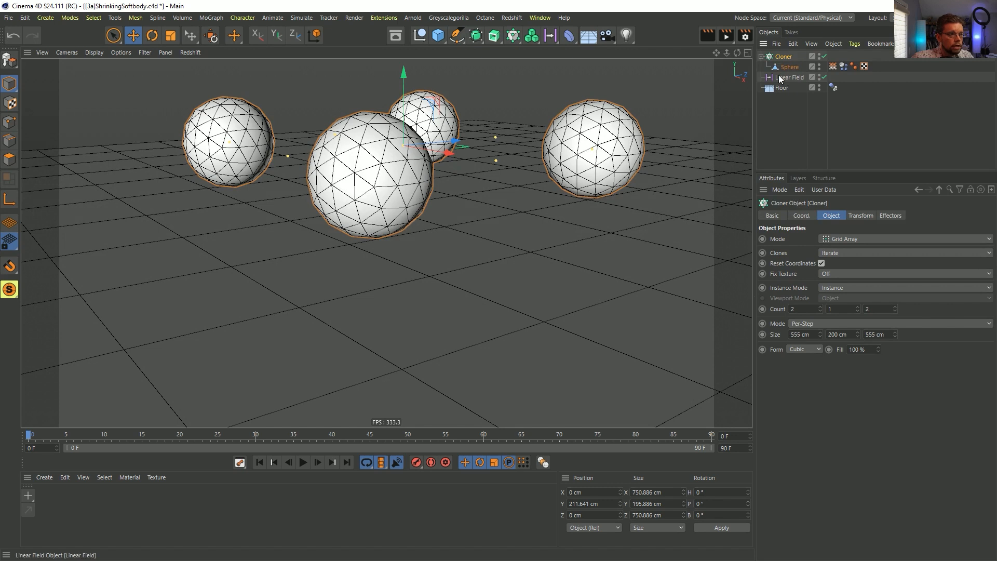
Step: Change the Linear Field's type to Spherical Field and enlarge it to a size of about 333 cm
click(790, 77)
click(848, 215)
click(839, 239)
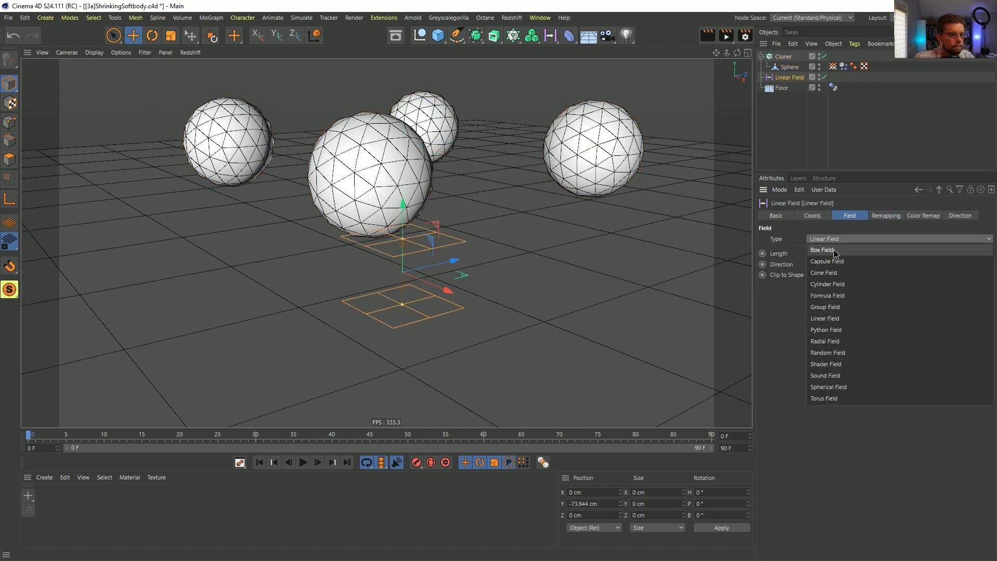
click(829, 387)
drag(431, 284, 511, 315)
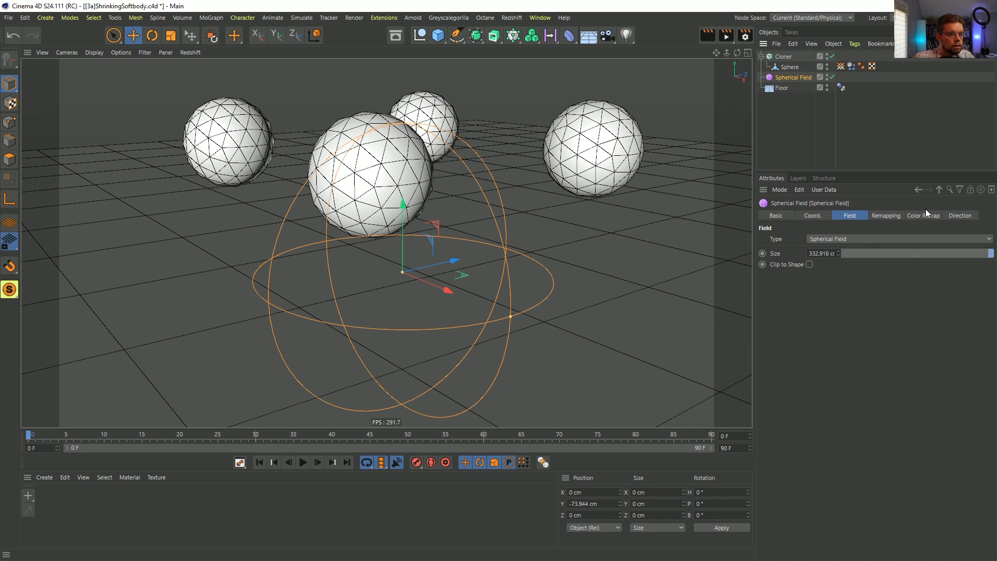
Step: Set the Spherical Field's remapping Inner Offset to 42%
click(878, 216)
drag(851, 316, 886, 329)
alt+drag(470, 244, 473, 216)
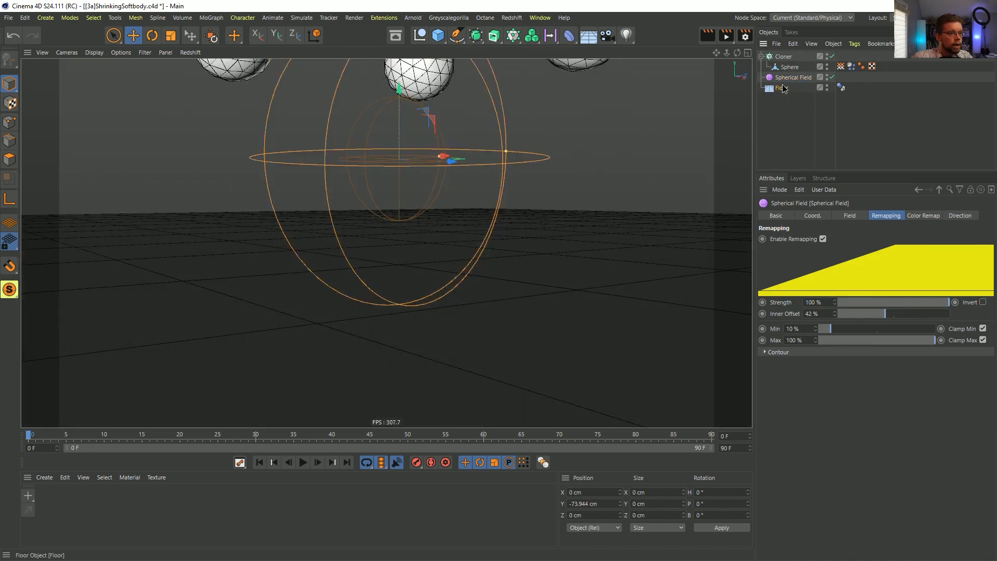
Step: Set the Floor's Y position to 0 cm
click(782, 88)
double_click(587, 508)
text(0)
key(Return)
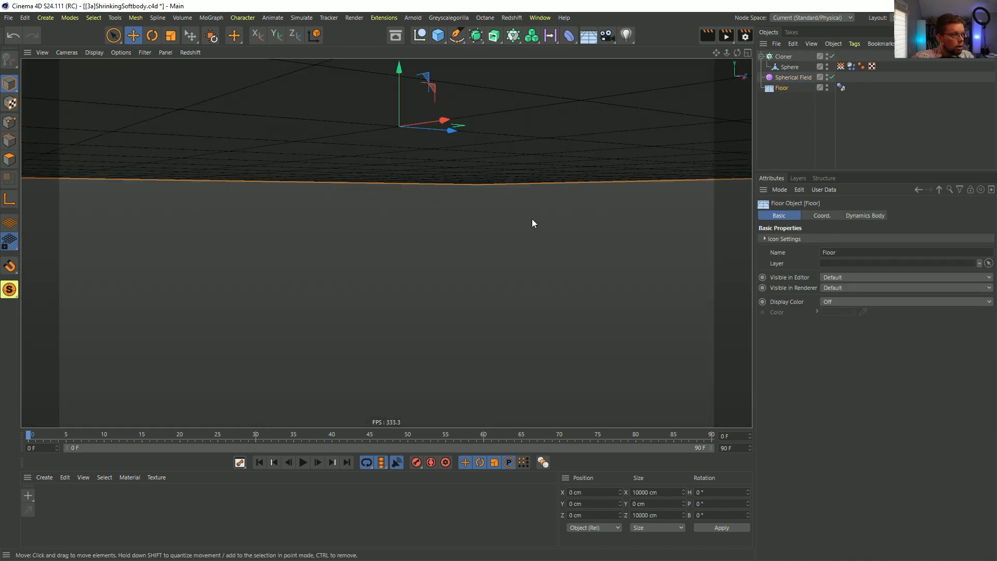
Step: Raise the Spherical Field along Y to about 99.5 cm, in among the cloned spheres
click(793, 77)
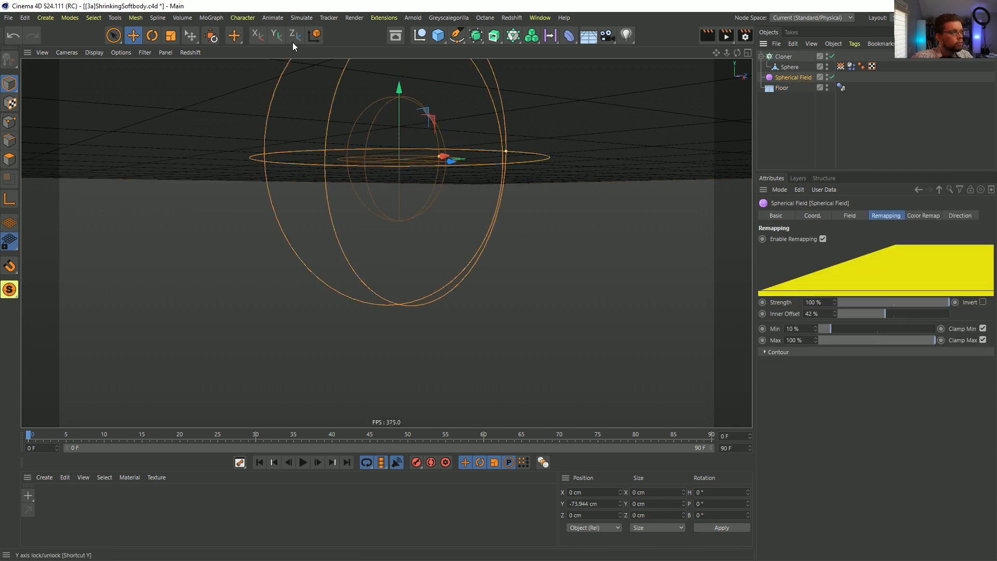
alt+drag(460, 145, 431, 244)
drag(404, 205, 400, 163)
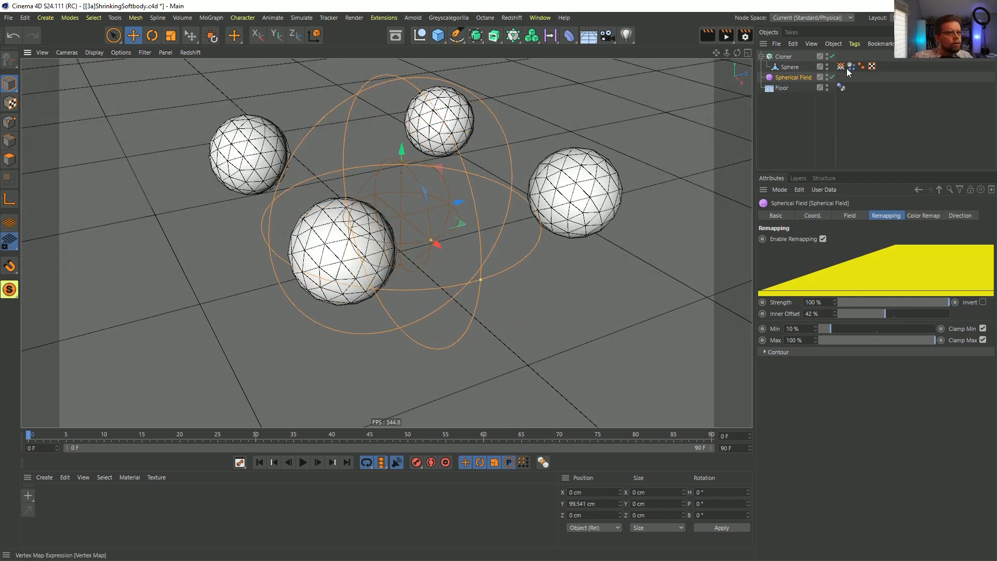
mouse_move(494, 211)
alt+mouse_down()
mouse_move(511, 232)
mouse_move(506, 209)
alt+mouse_up()
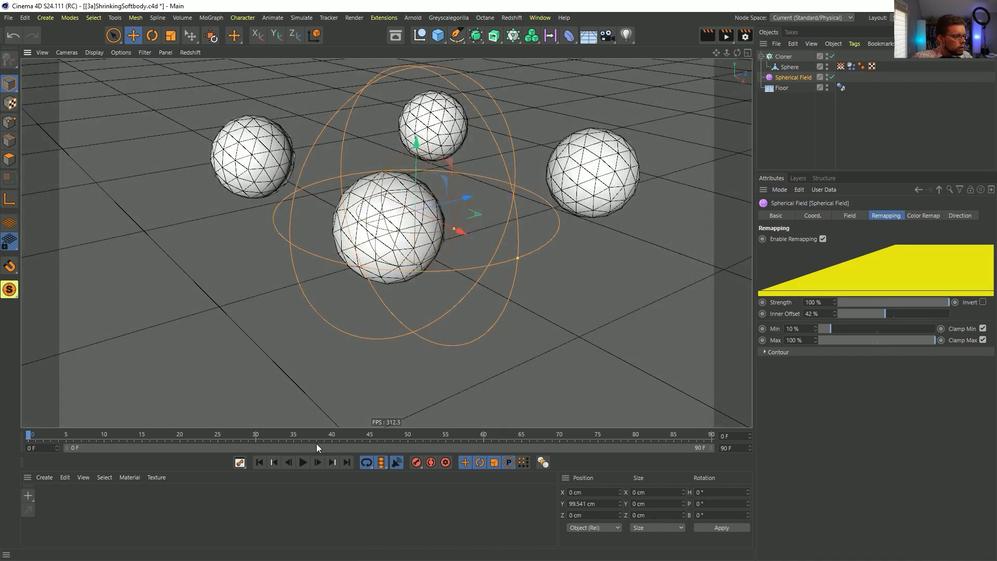
Step: Play the simulation, return to the first frame and play it again to check how the four spheres shrink
click(303, 463)
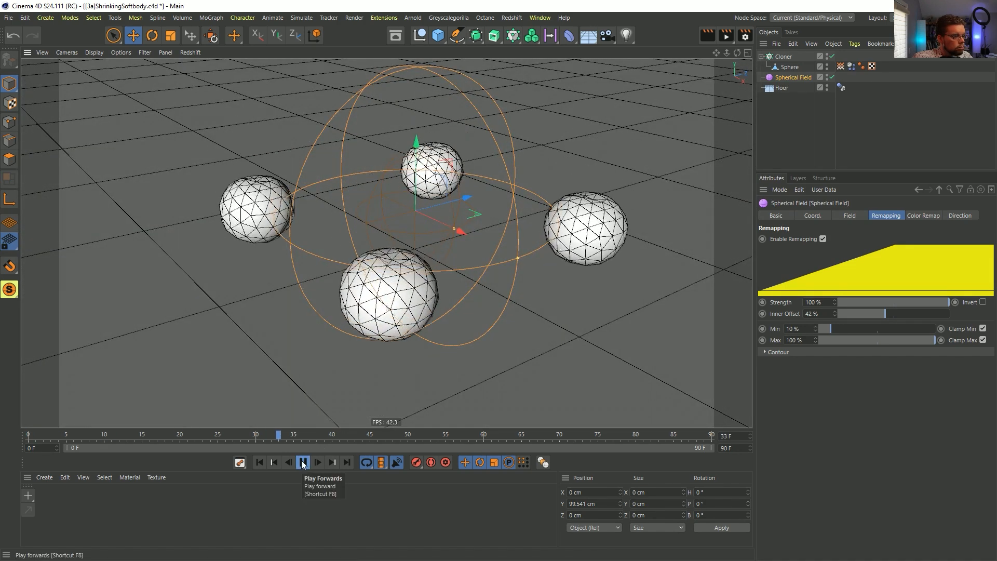
click(303, 462)
alt+drag(402, 320, 403, 310)
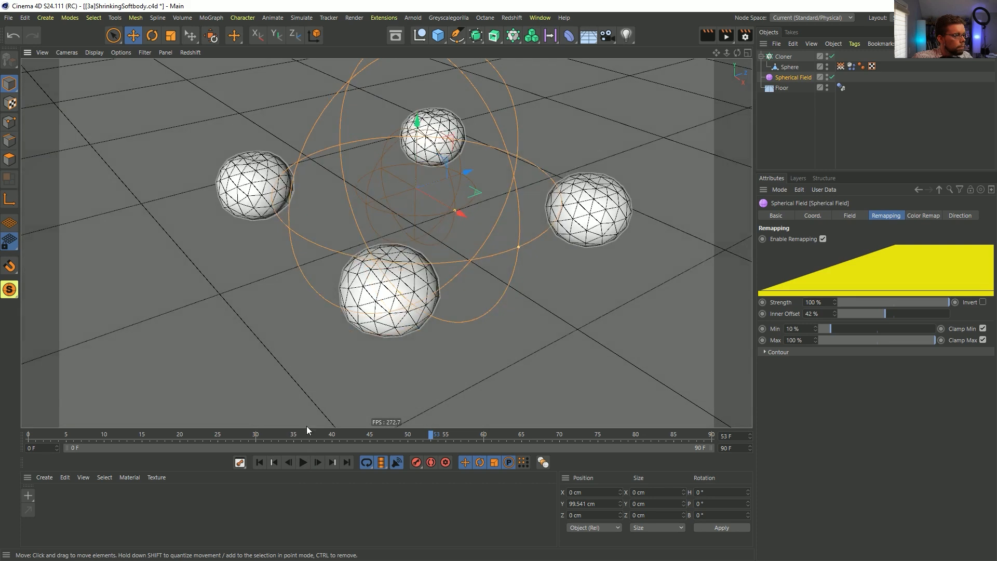
click(259, 463)
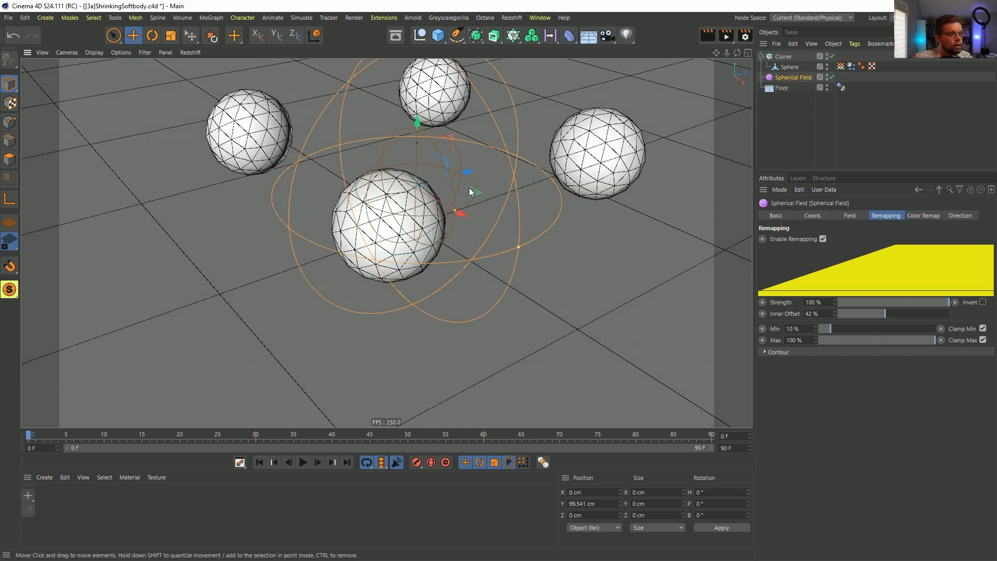
click(303, 462)
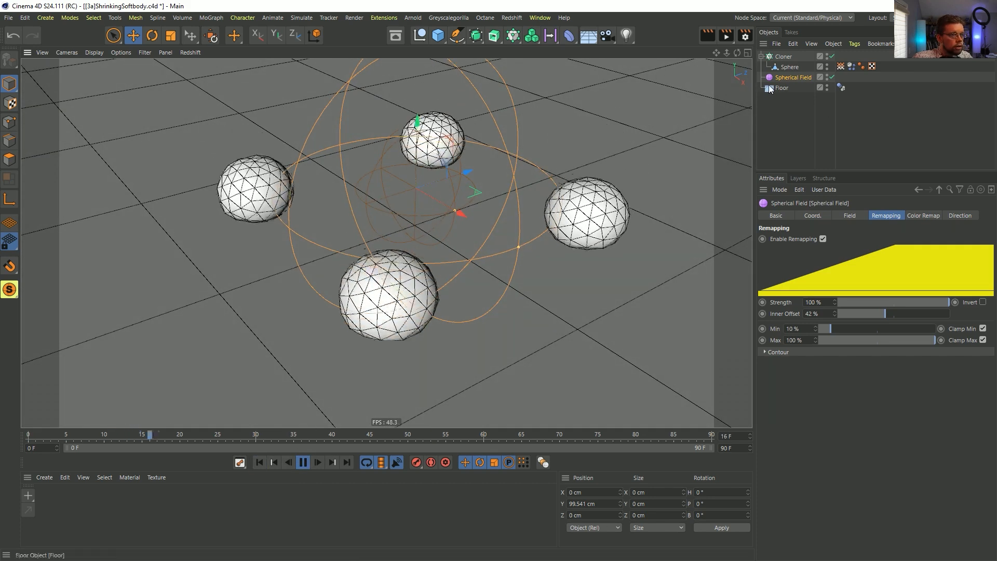
Step: Move the Spherical Field horizontally to about X -17 cm, Z 49 cm during playback, and return the stopped simulation to the first frame
drag(482, 198, 431, 197)
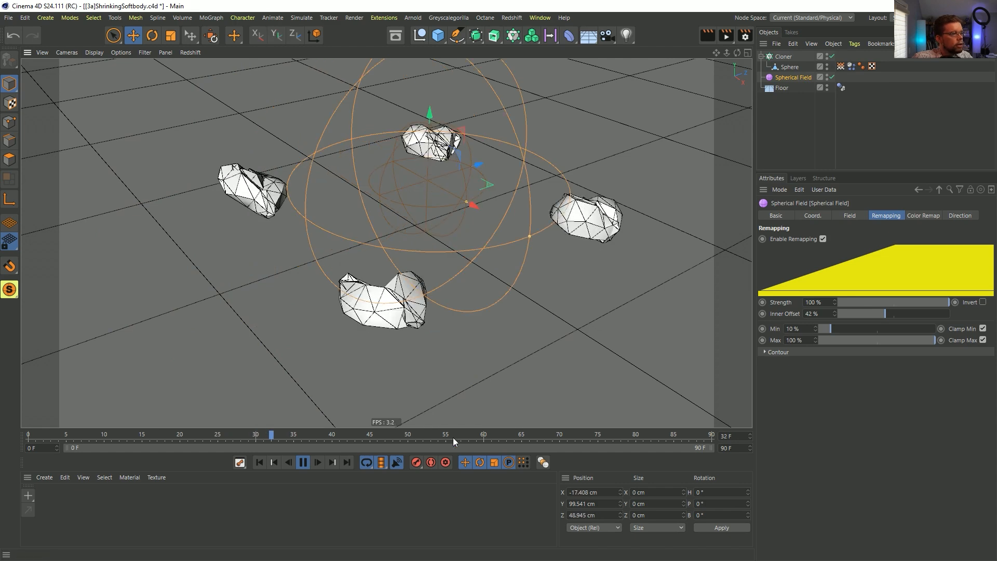
key(space)
click(259, 462)
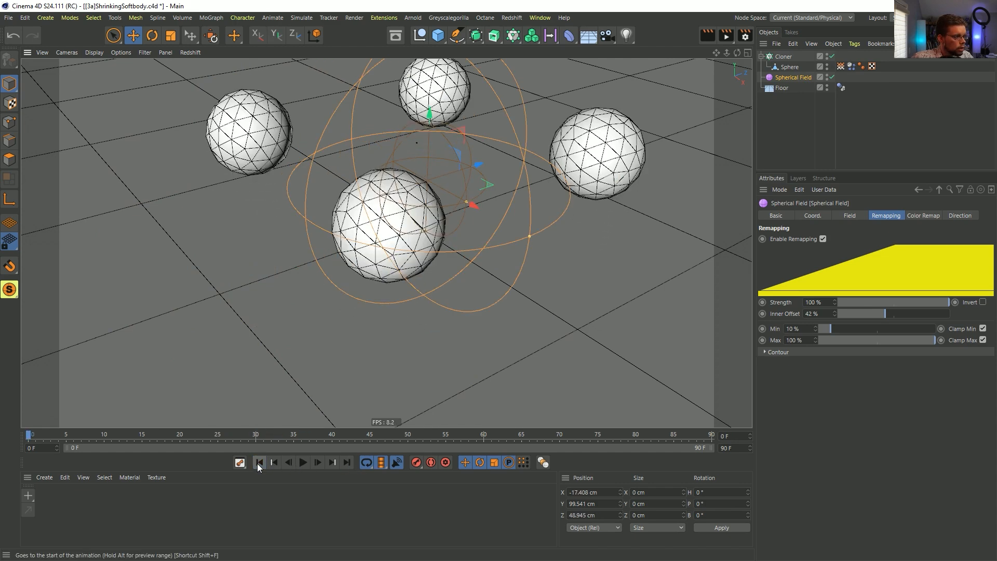
Step: Take the sphere out of the Cloner and delete the Cloner
scroll(412, 300, down, 3)
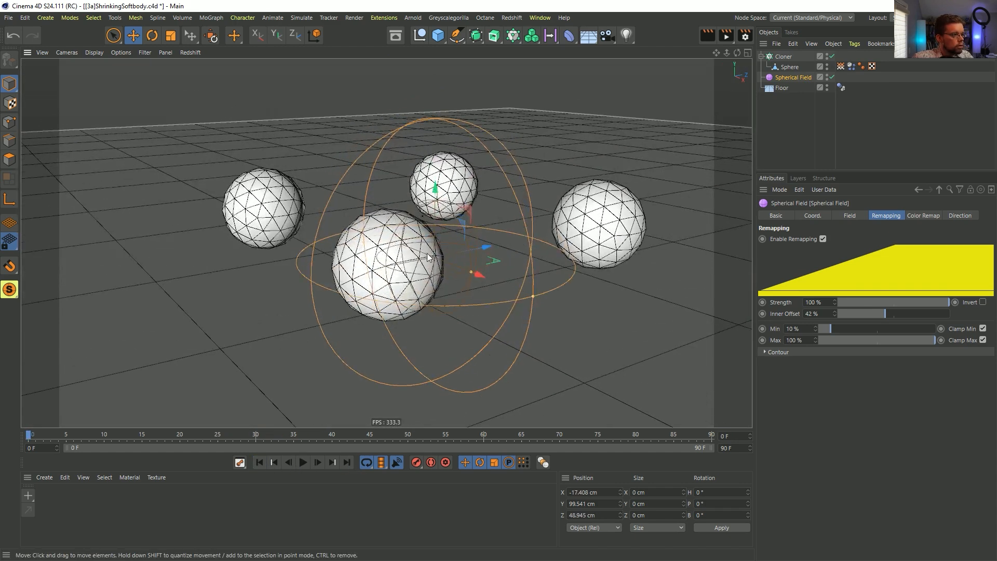
scroll(436, 260, up, 3)
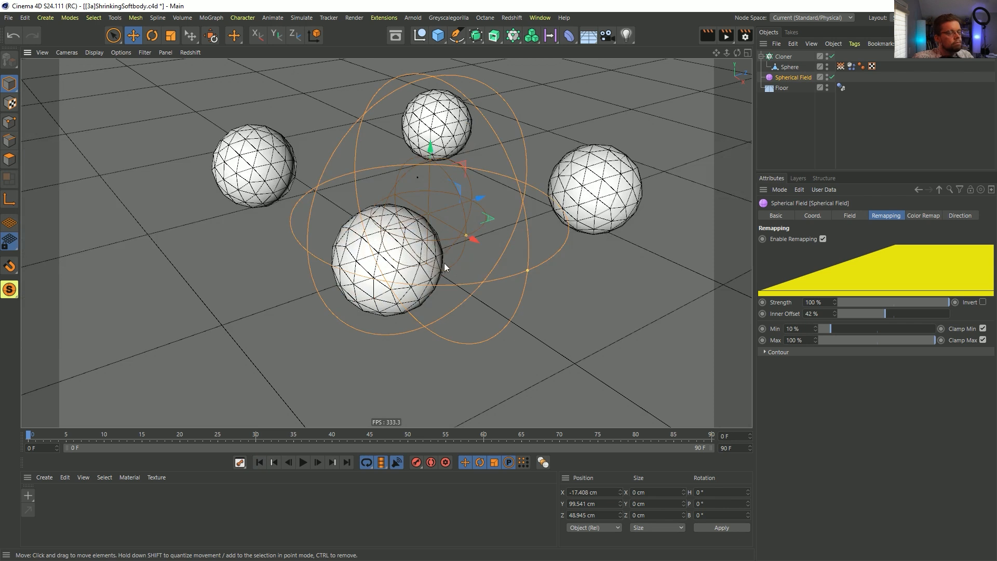
click(784, 57)
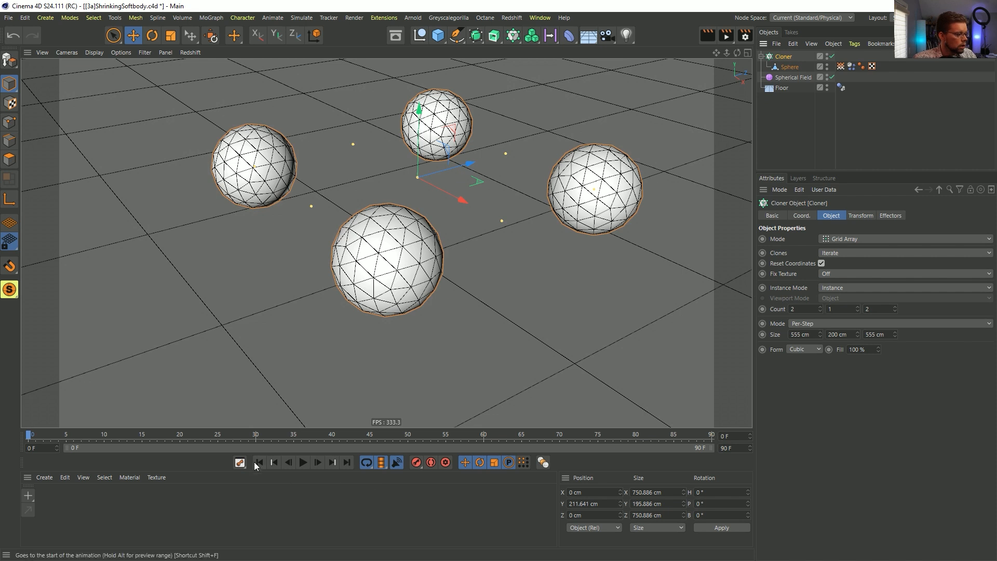
drag(789, 67, 783, 71)
click(784, 58)
key(Delete)
click(796, 56)
click(790, 68)
alt+drag(314, 150, 408, 179)
click(146, 53)
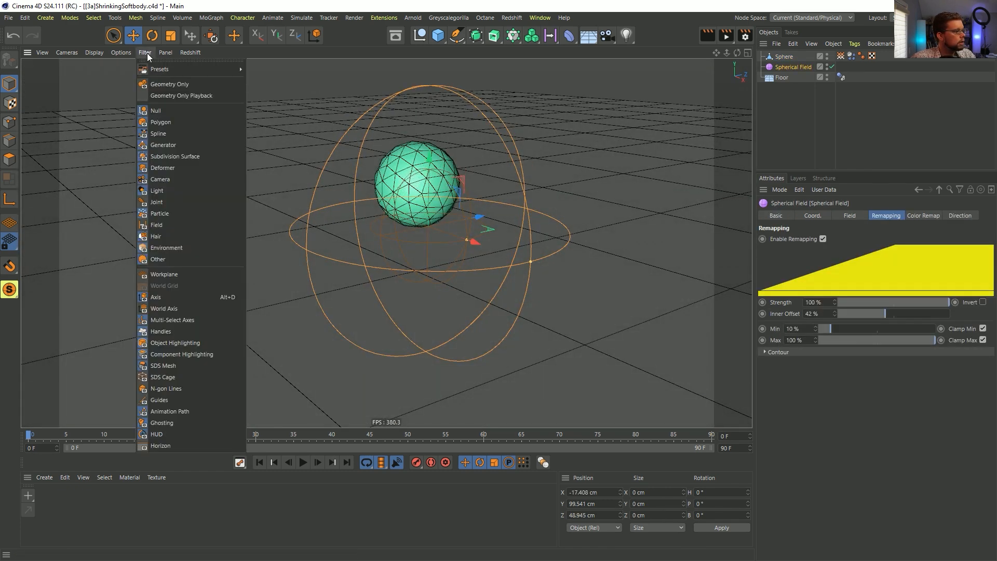
click(176, 236)
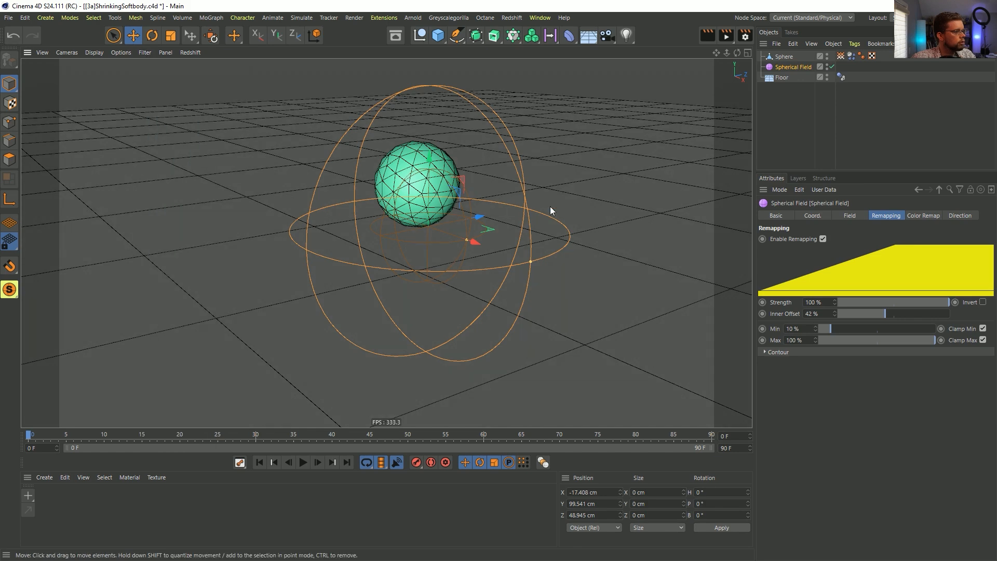
Step: Move the sphere along X to about -639 cm, outside the Spherical Field
alt+drag(621, 196, 706, 135)
click(785, 57)
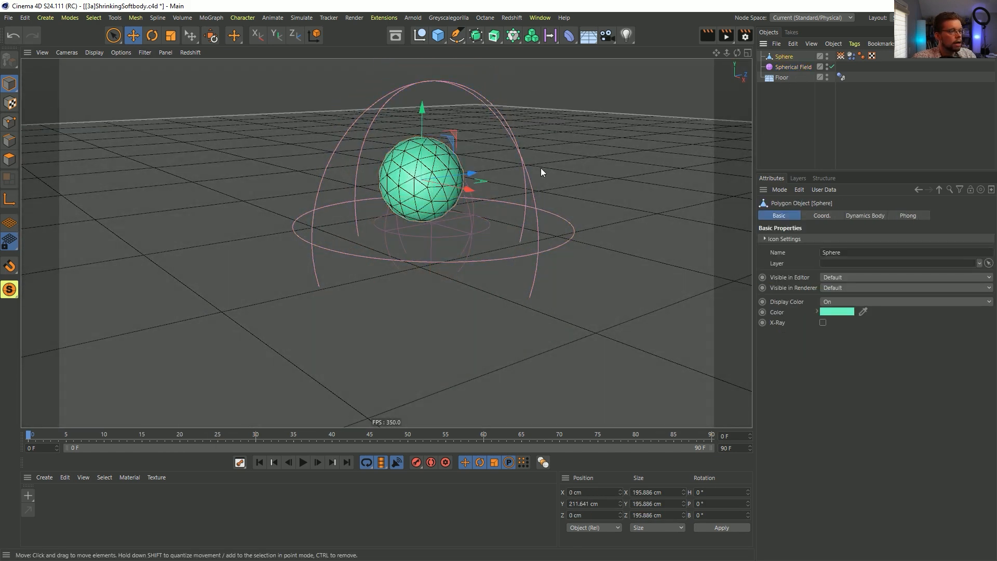
drag(468, 192, 381, 224)
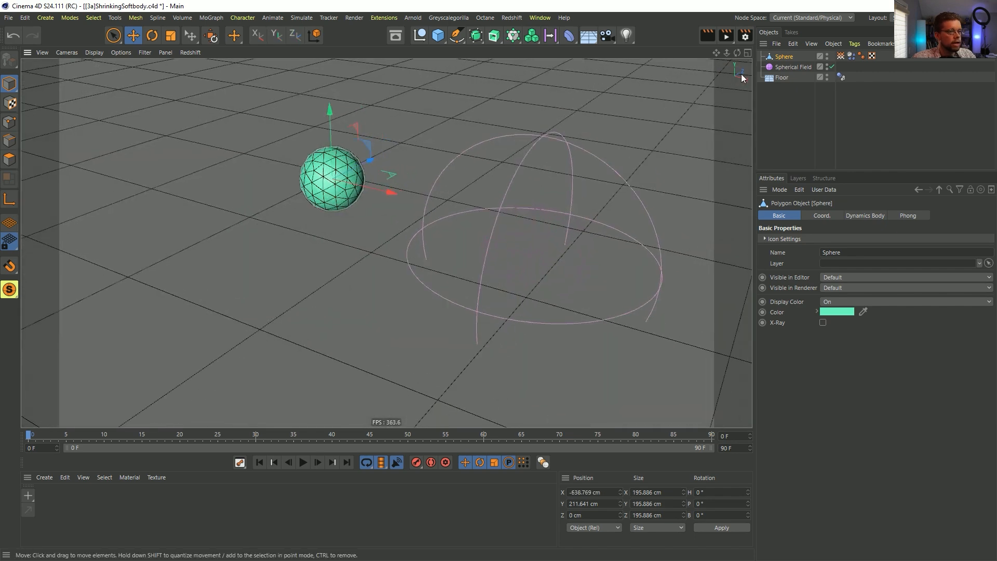
Step: Add a Field Force object and give it a Spherical Field
click(217, 18)
mouse_move(302, 18)
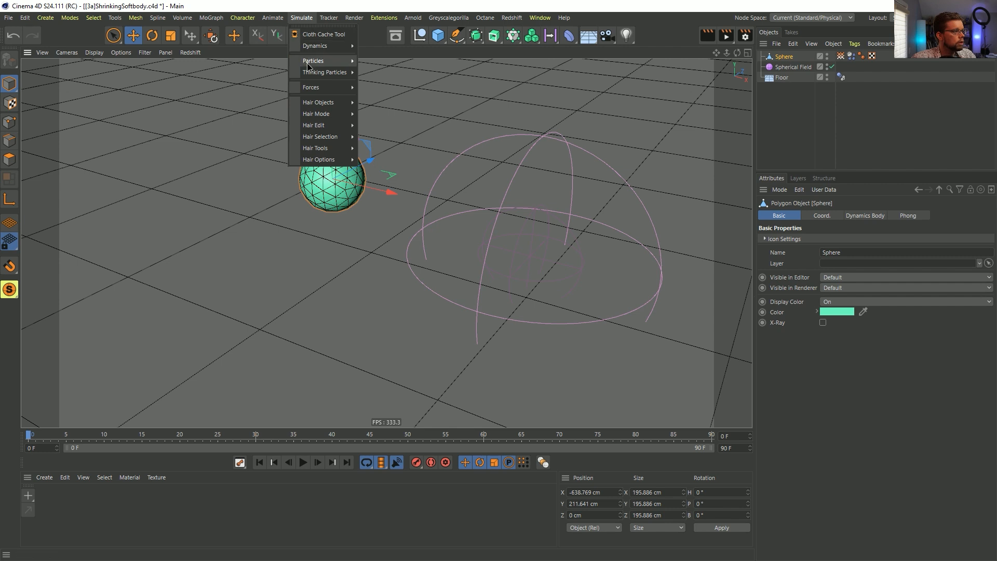
mouse_move(328, 87)
click(387, 125)
click(792, 352)
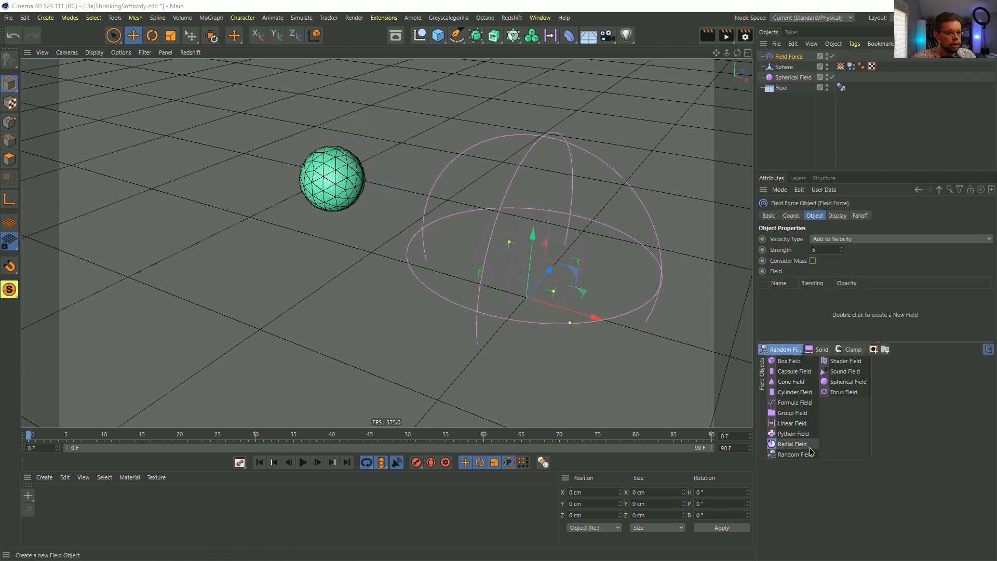
click(839, 382)
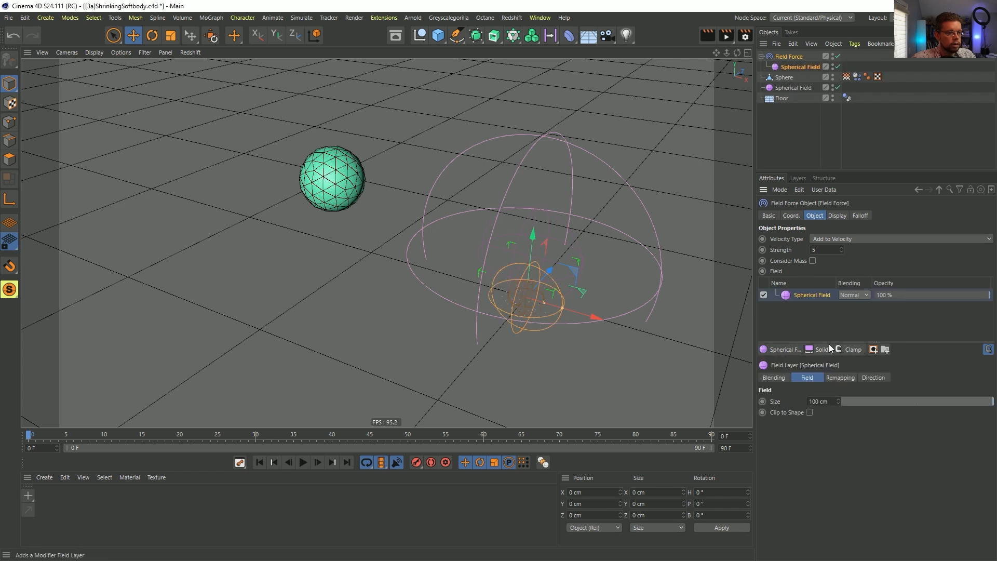
Step: Enlarge the Field Force's Spherical Field to about 12032 cm and set its remapping Inner Offset to 99%
drag(566, 311, 607, 282)
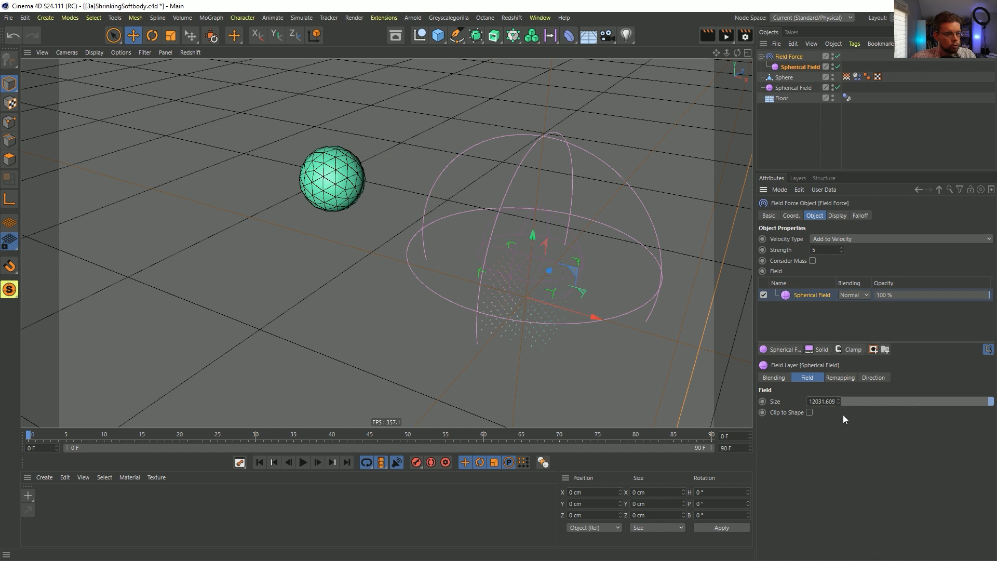
click(846, 378)
drag(895, 476, 966, 478)
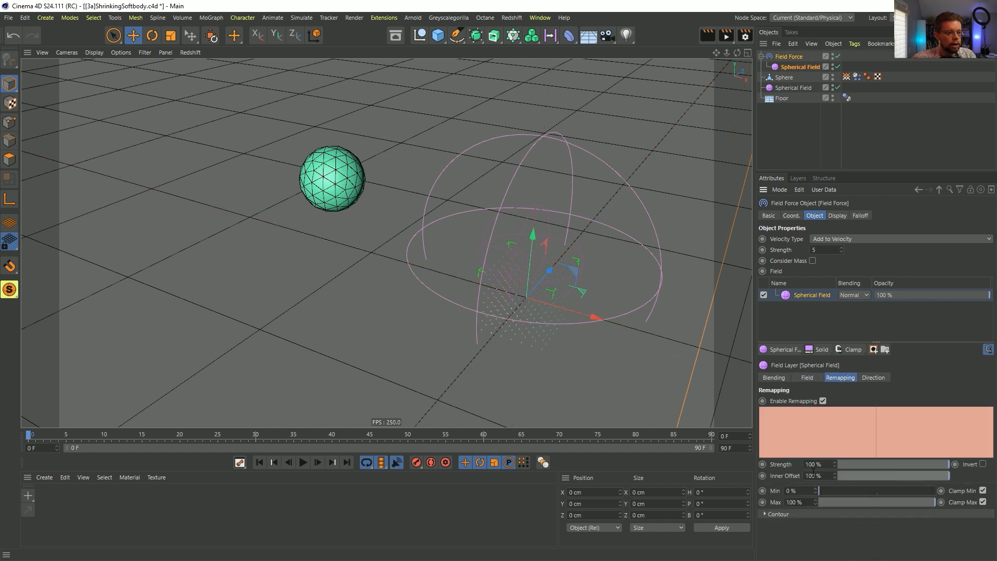
key(9)
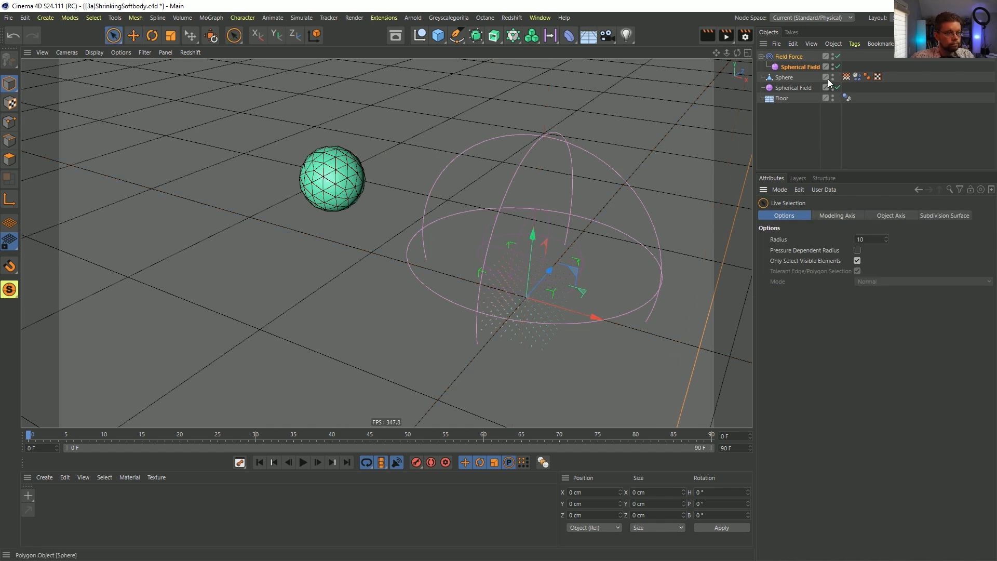
click(794, 68)
click(818, 314)
text(99)
key(Return)
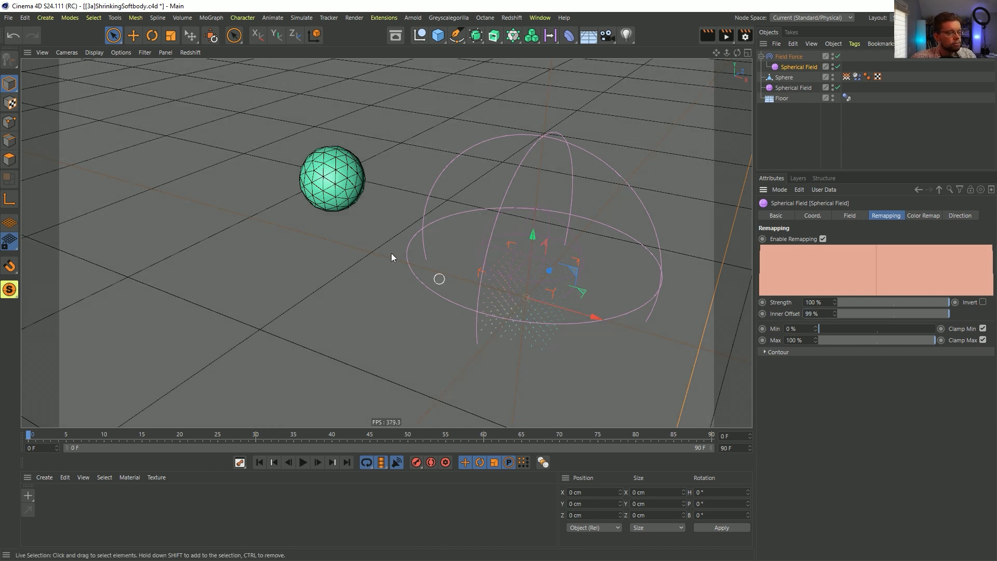
Step: Play the simulation briefly to check the Field Force's pull on the sphere, and return to the first frame
click(790, 60)
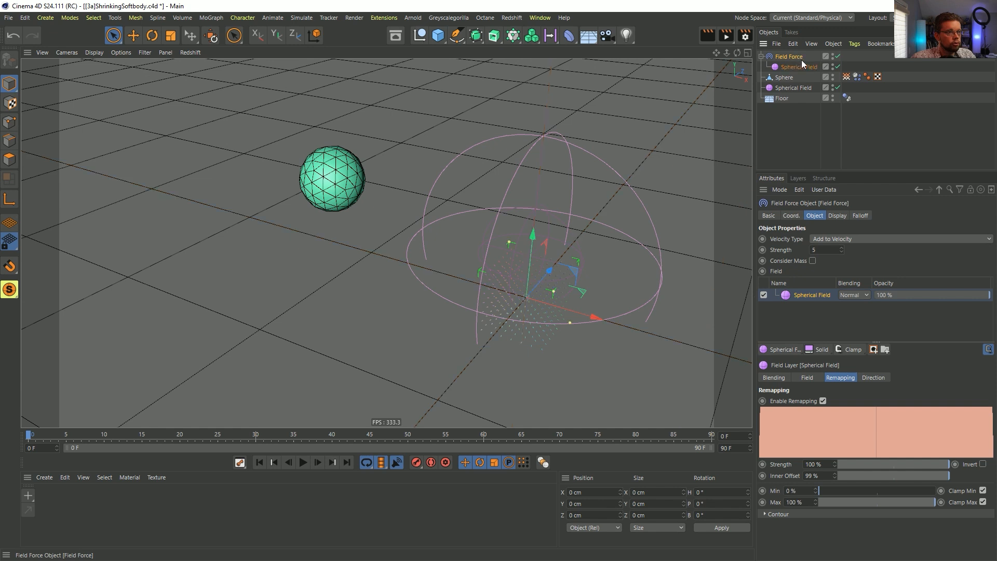
click(305, 462)
click(306, 462)
click(264, 462)
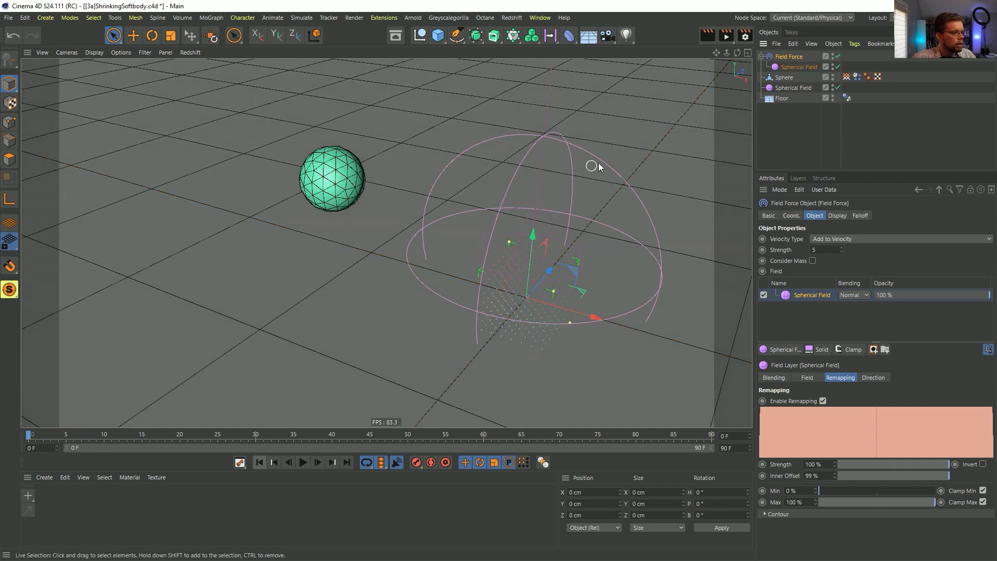
Step: Invert the remapping of the Spherical Field that drives the sphere's vertex map
click(847, 77)
click(802, 272)
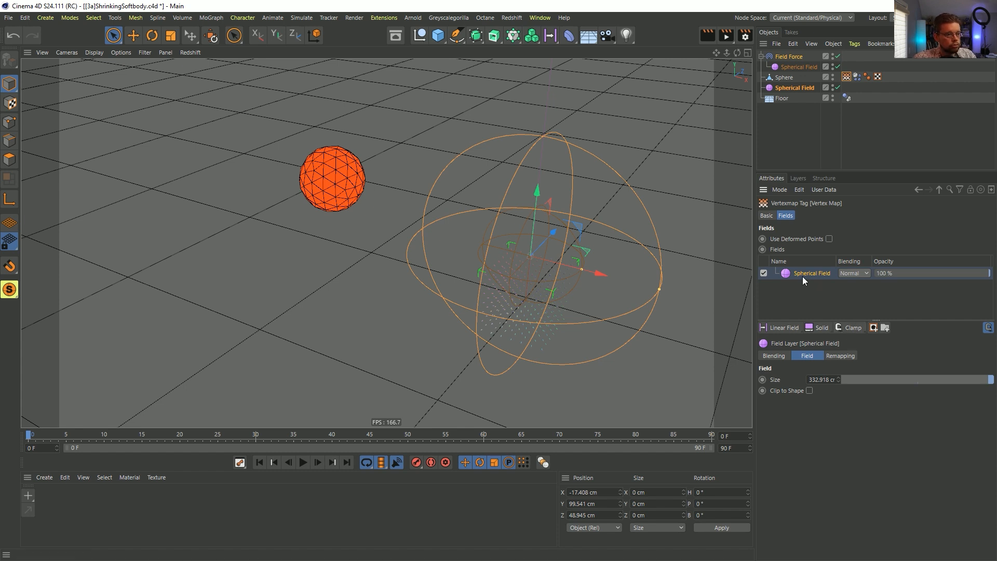
click(842, 356)
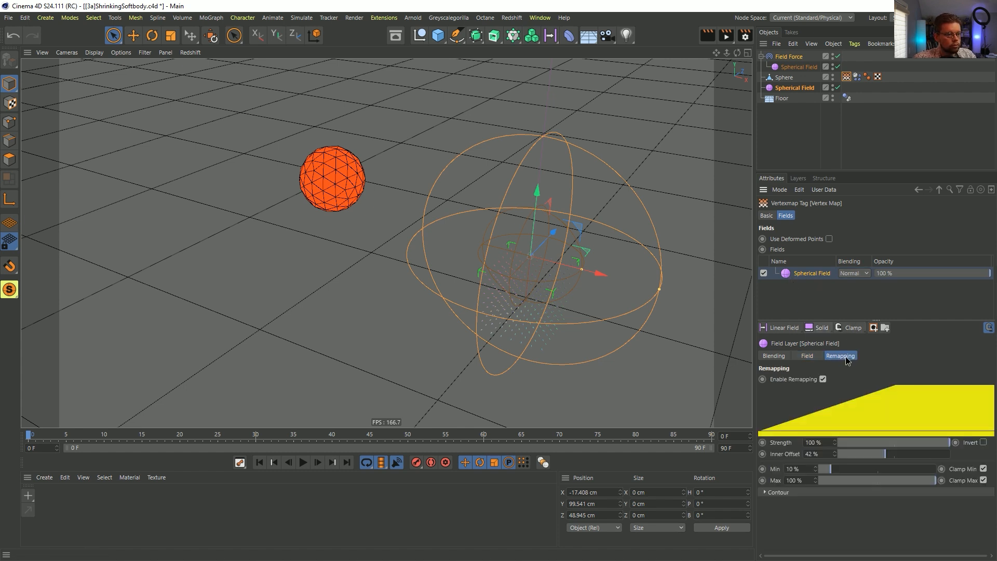
click(983, 443)
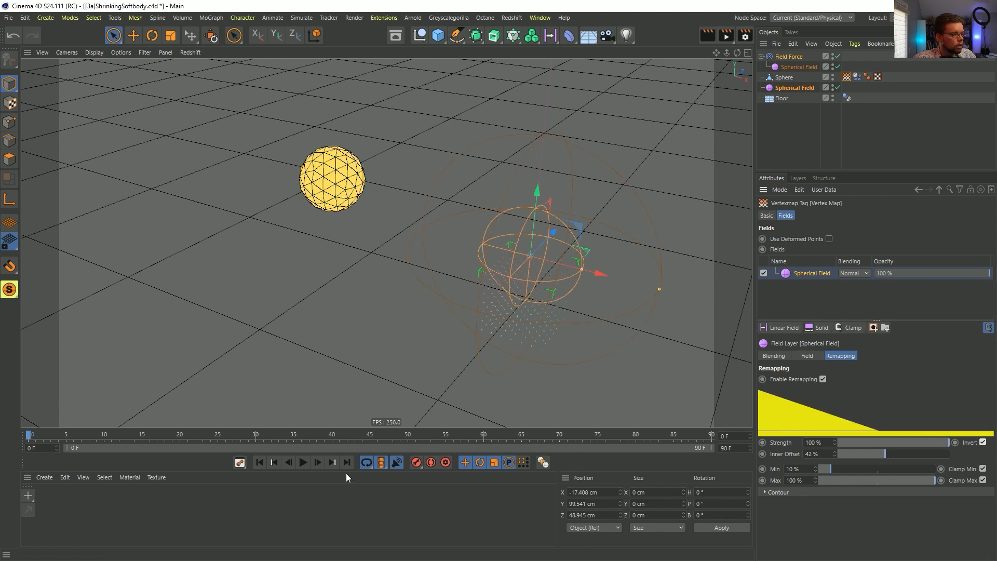
Step: Extend the timeline's end to frame 999, play the simulation with the sphere drawn into the field, and return to the first frame
click(304, 463)
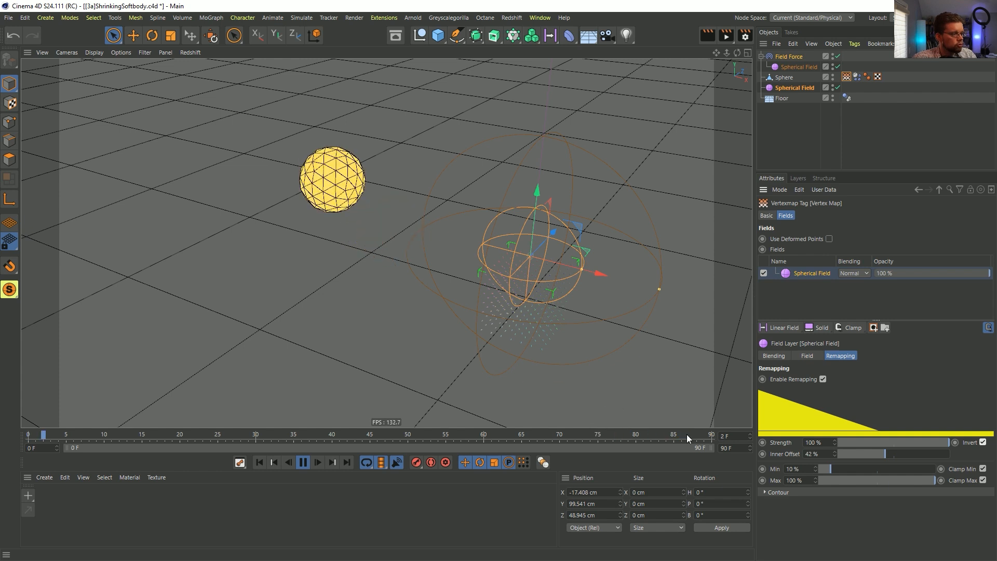
click(734, 447)
text(999)
key(Return)
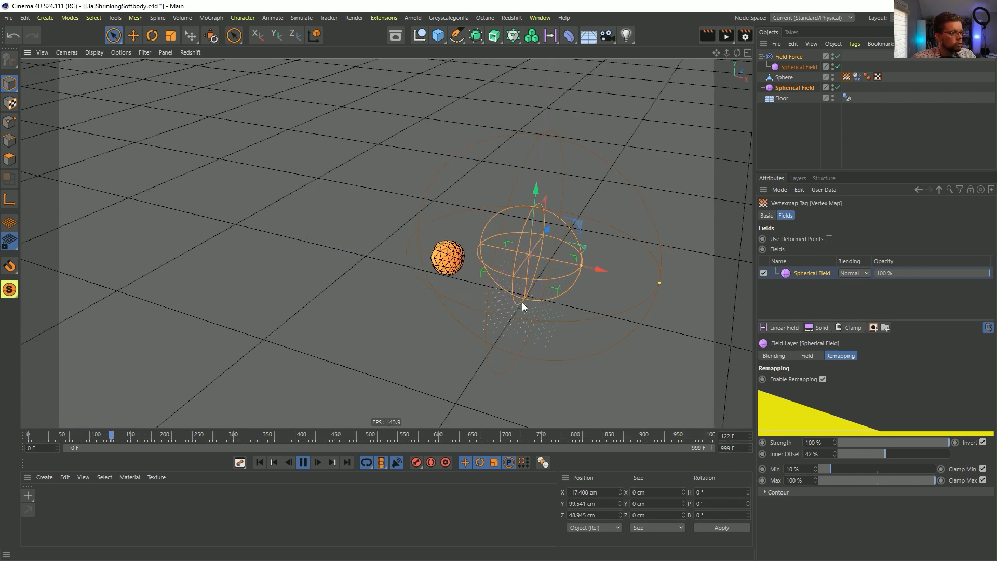
click(303, 462)
click(260, 462)
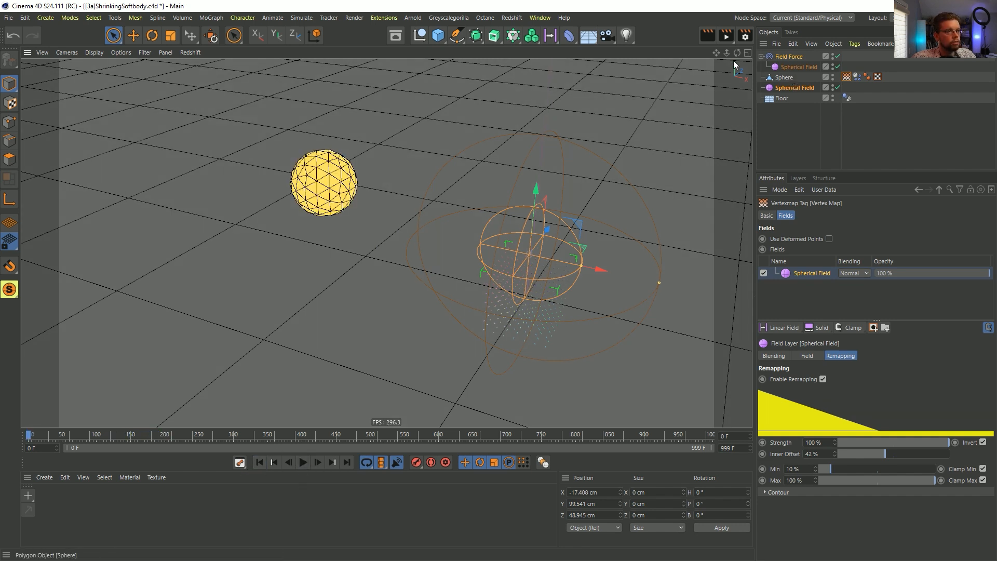
Step: Place the sphere in a new Grid Array Cloner and set its count to 2 × 1 × 2
click(515, 37)
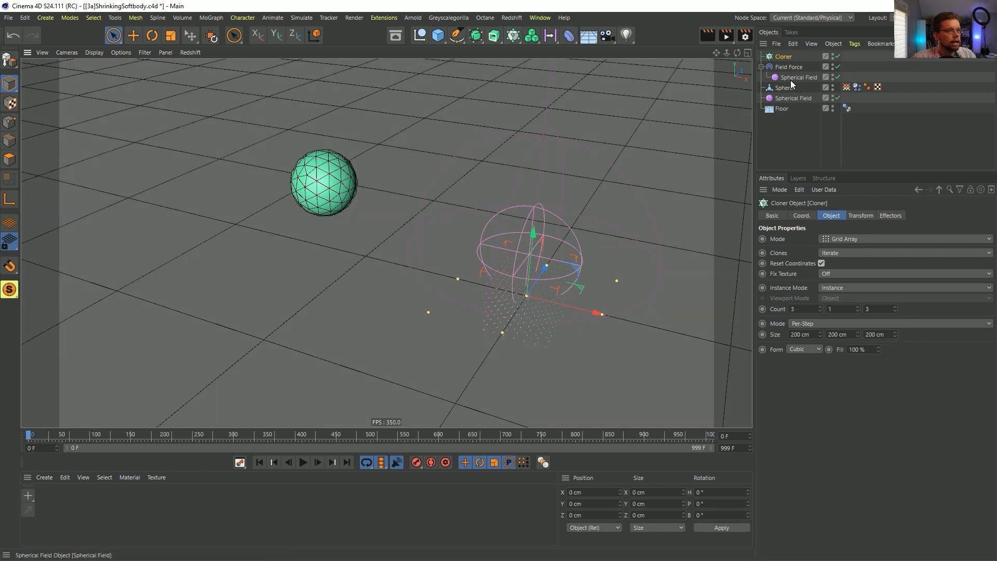
drag(782, 87, 783, 57)
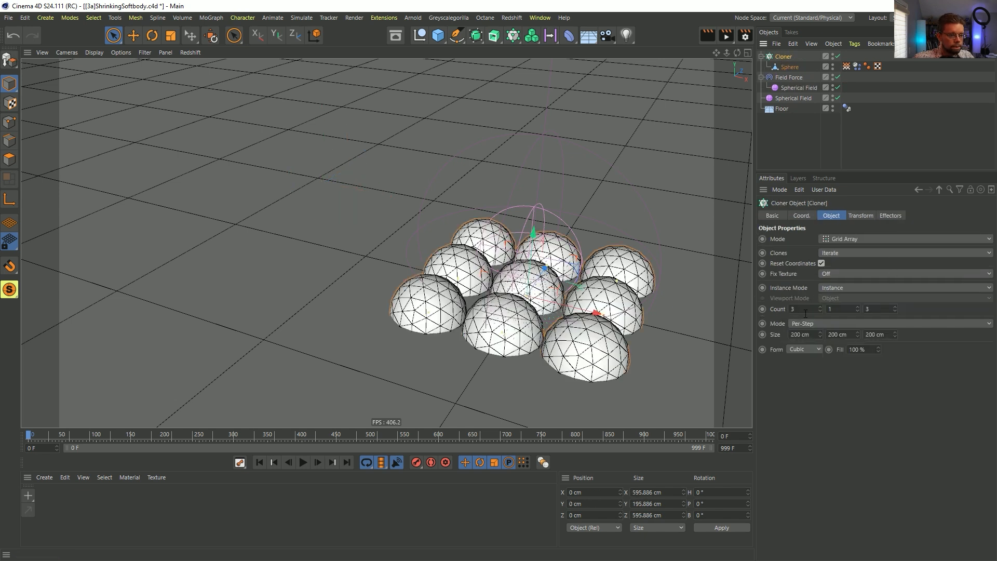
text(2)
click(864, 309)
Step: Set the Cloner's per-step grid size to 700 cm in X and Z
click(870, 334)
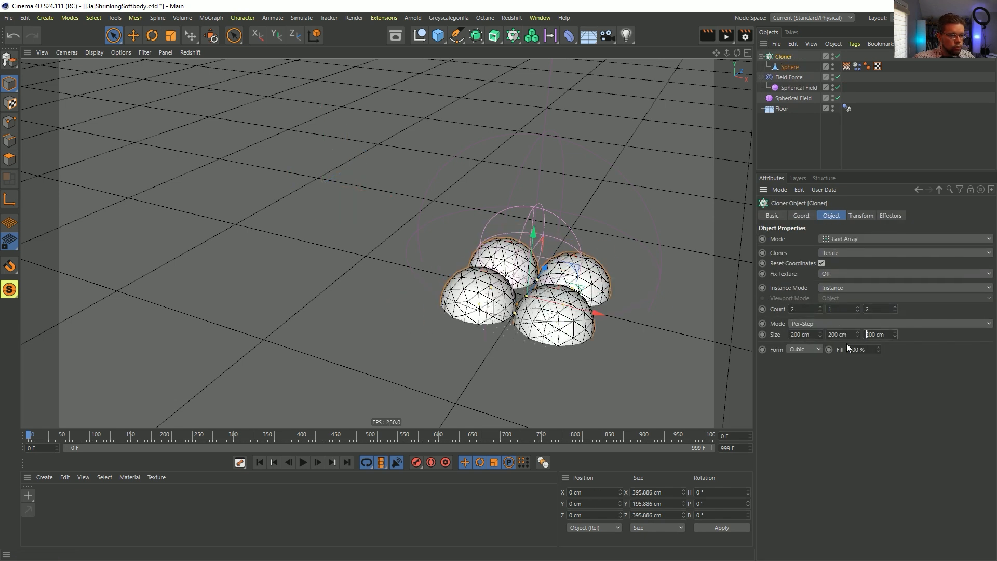
double_click(796, 334)
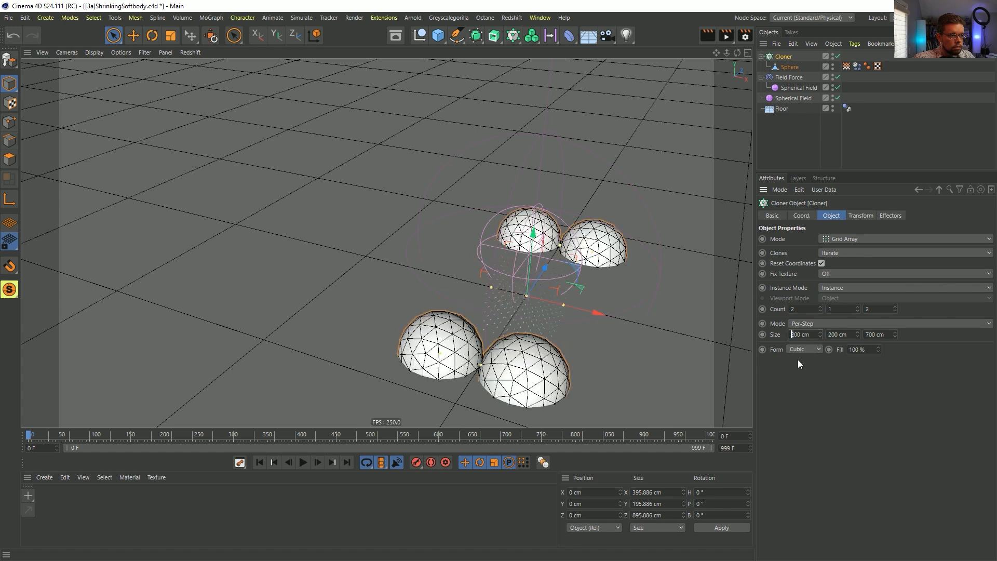
text(700)
key(Return)
Step: Move the Cloner to about -177 cm in X and 249 cm in Y, and widen its X spacing to about 1228 cm
alt+middle_drag(518, 294, 469, 280)
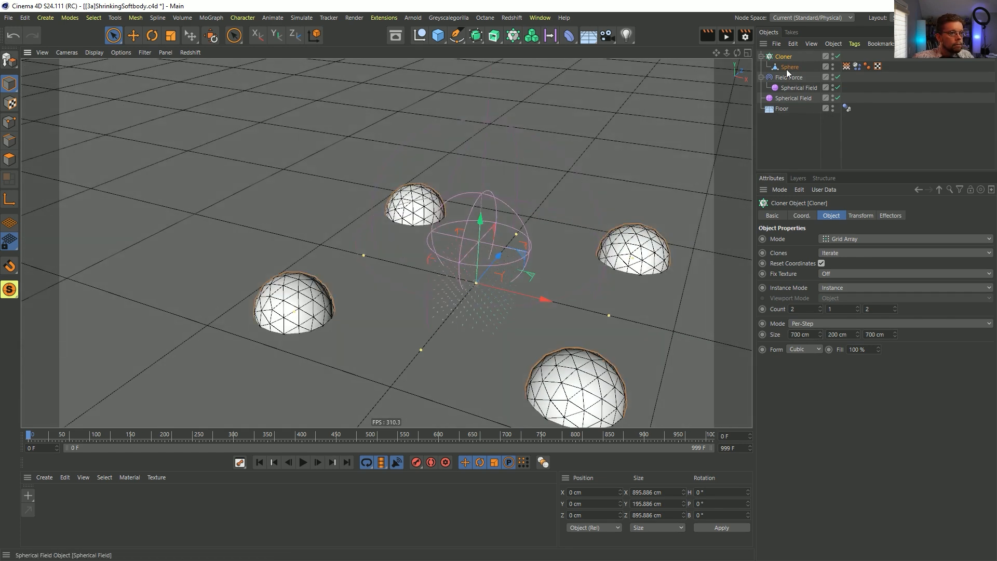
key(e)
drag(482, 222, 487, 136)
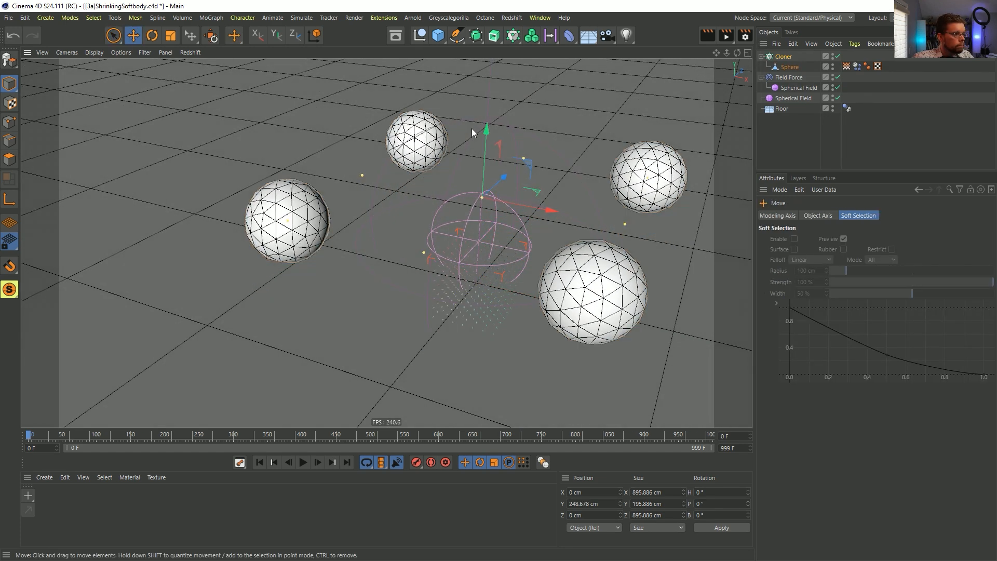
drag(625, 224, 751, 246)
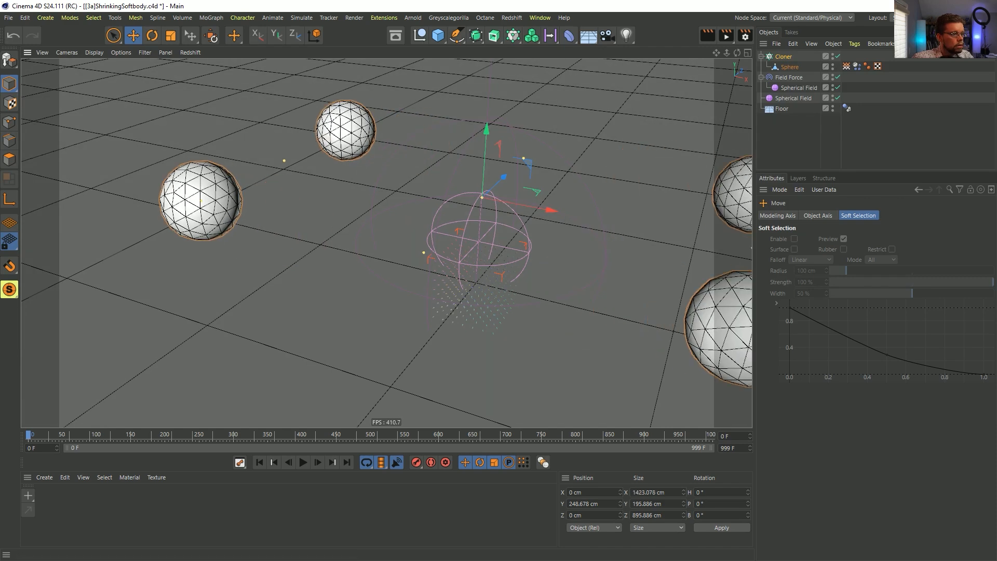
drag(538, 209, 477, 202)
Step: Play the simulation to check how the four cloned spheres react to the fields, and return to the first frame
click(303, 463)
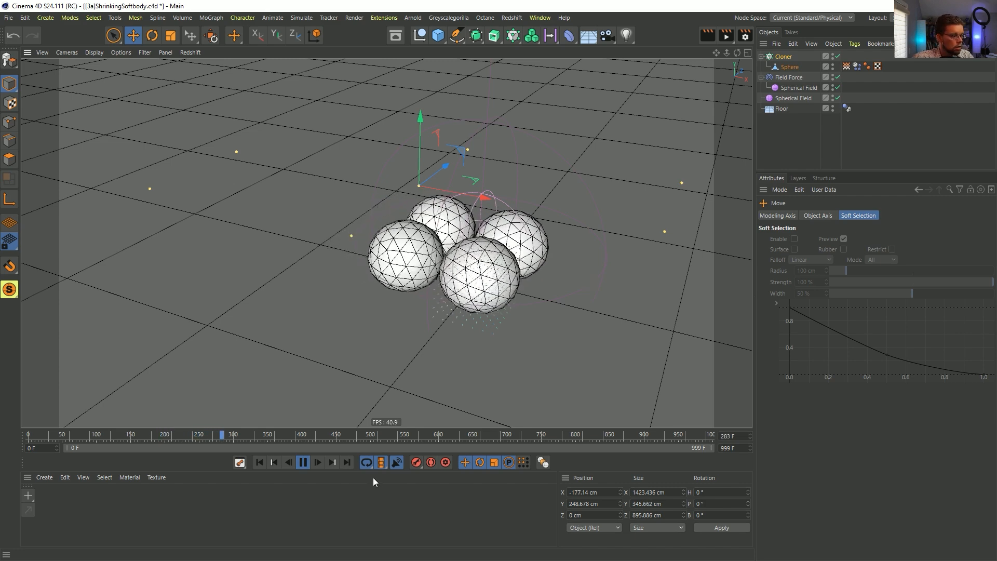
click(303, 463)
click(259, 462)
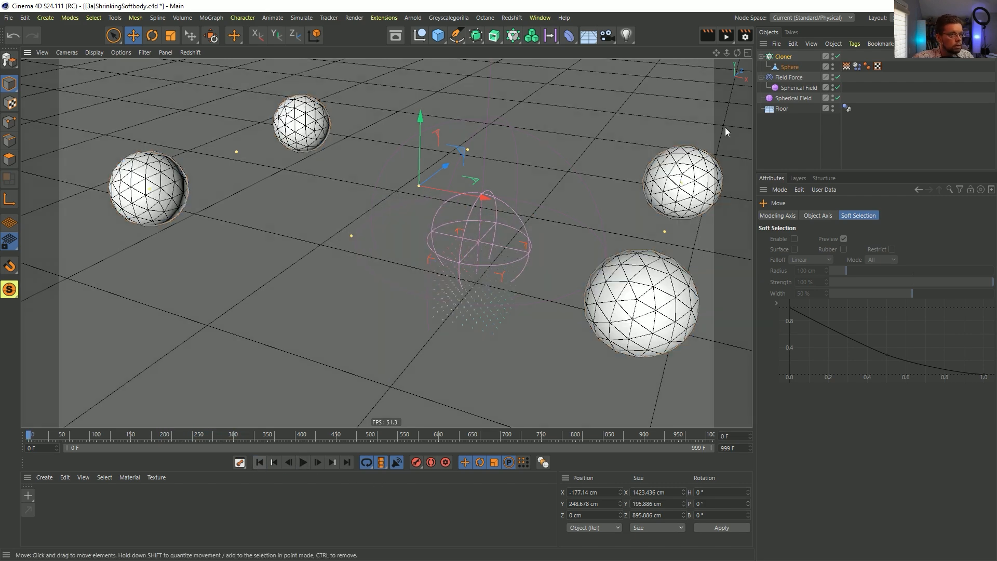
Step: Try the simulation with the Cloner made editable, return to the first frame, and undo the conversion
click(786, 56)
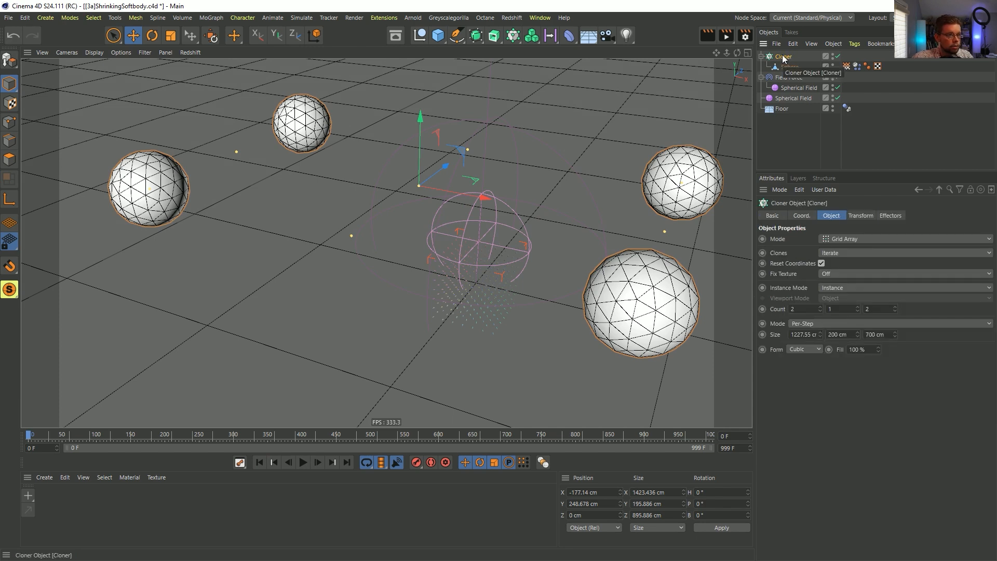
key(c)
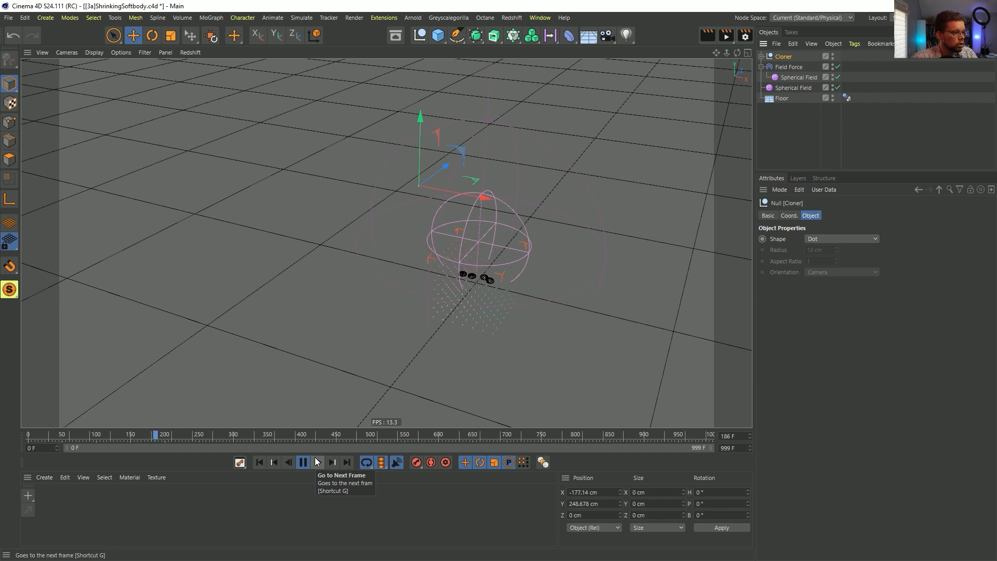
click(303, 462)
click(259, 462)
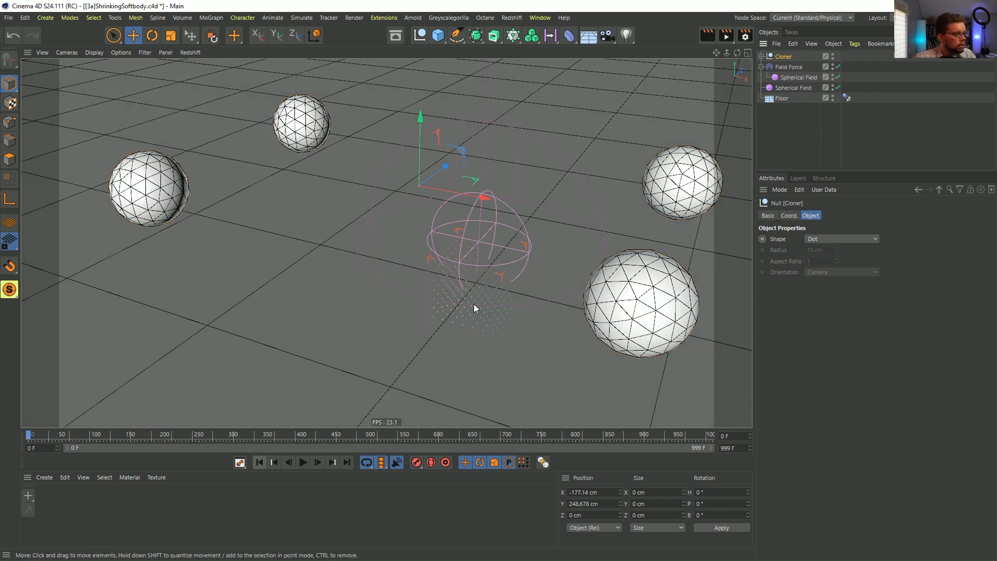
key(ctrl+z)
Step: Group the Cloner under a Null and add a Recall tag to the Null that stores the setup
click(761, 56)
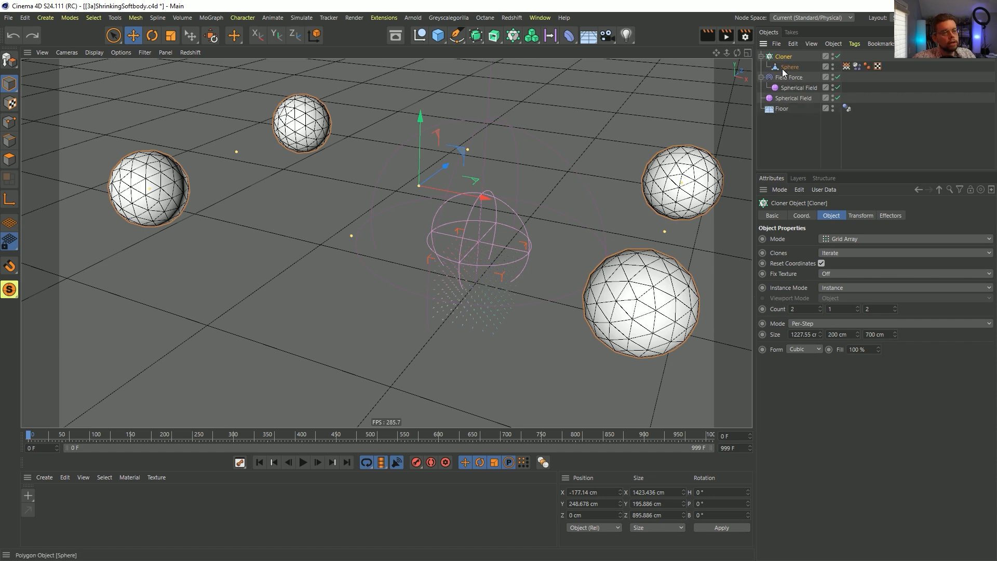
key(ctrl+y)
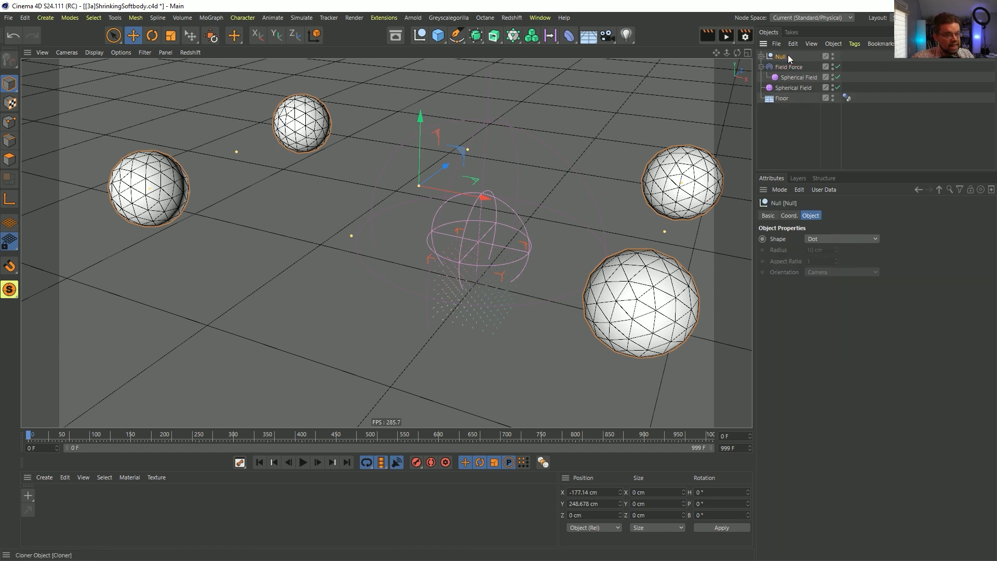
click(762, 56)
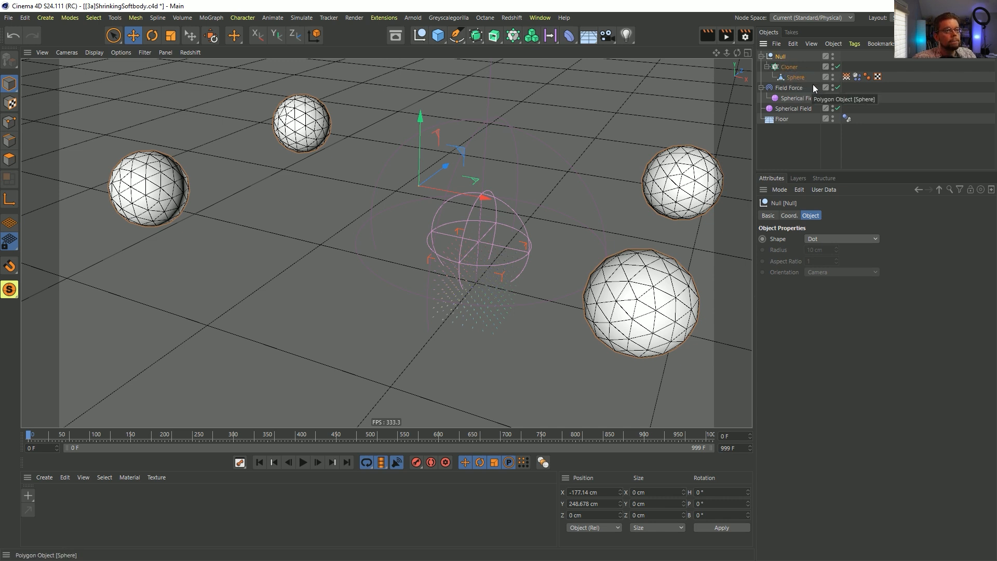
right_click(781, 57)
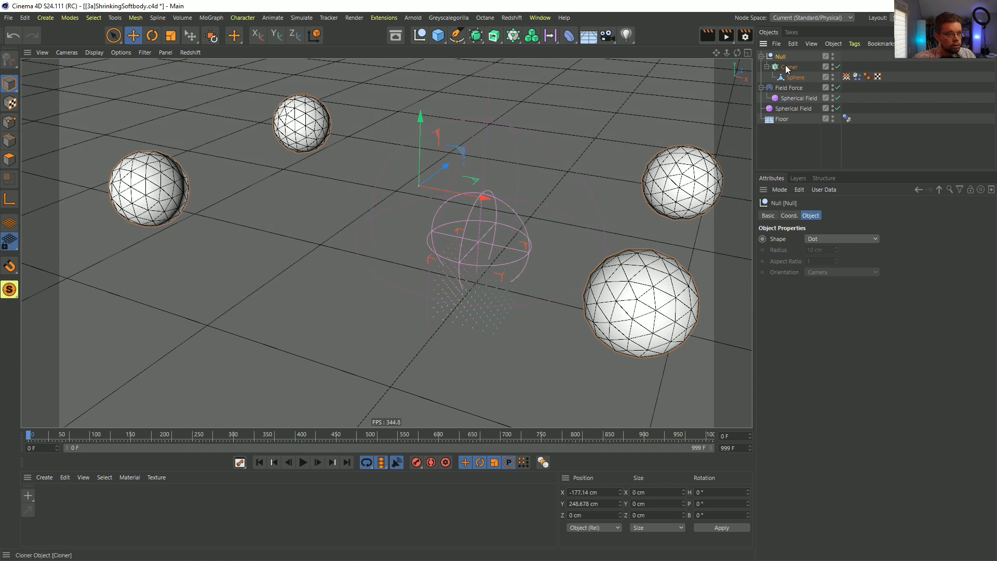
right_click(778, 58)
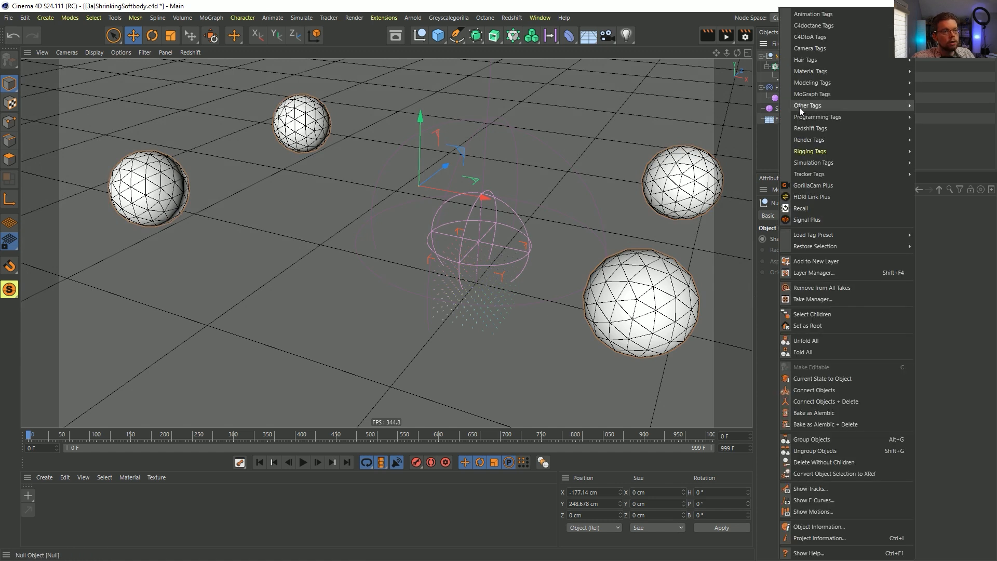
click(800, 209)
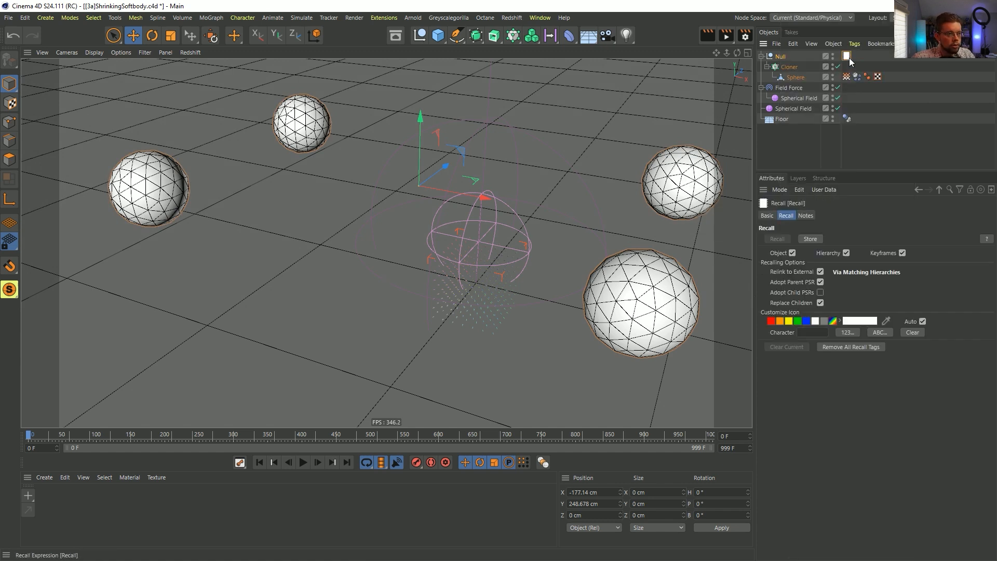
Step: Make the grouped Cloner editable and start playing the simulation with the separate spheres
click(786, 68)
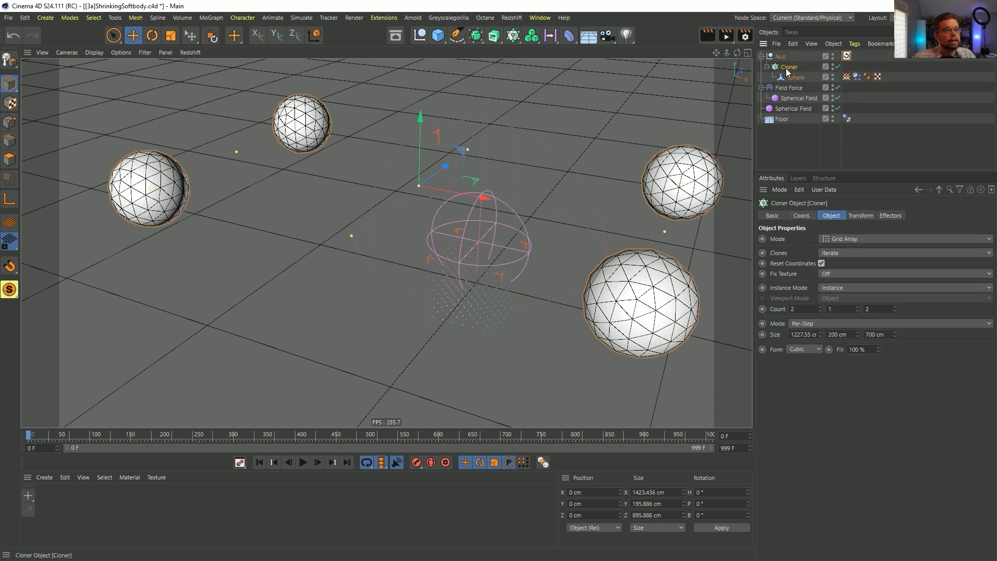
key(c)
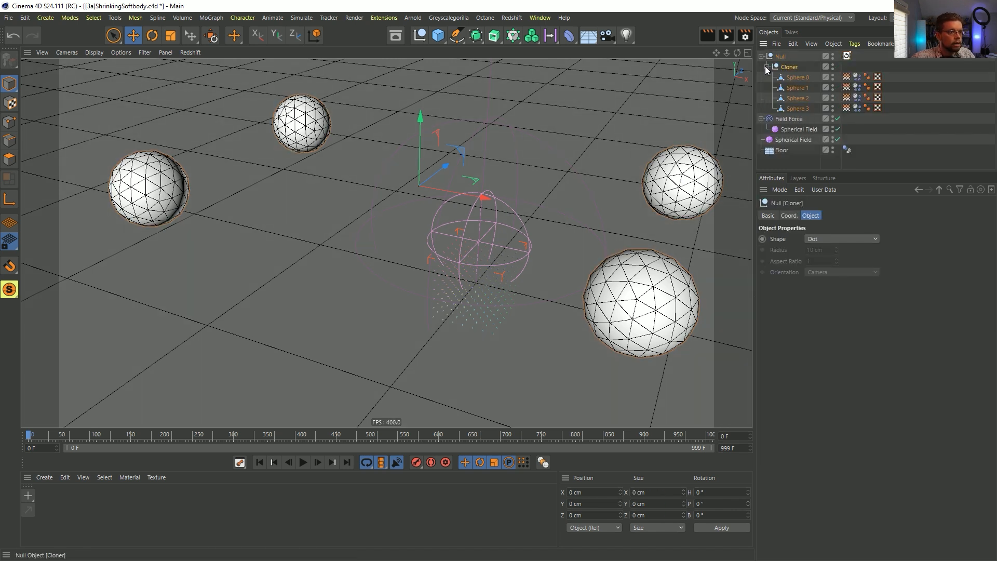
click(304, 463)
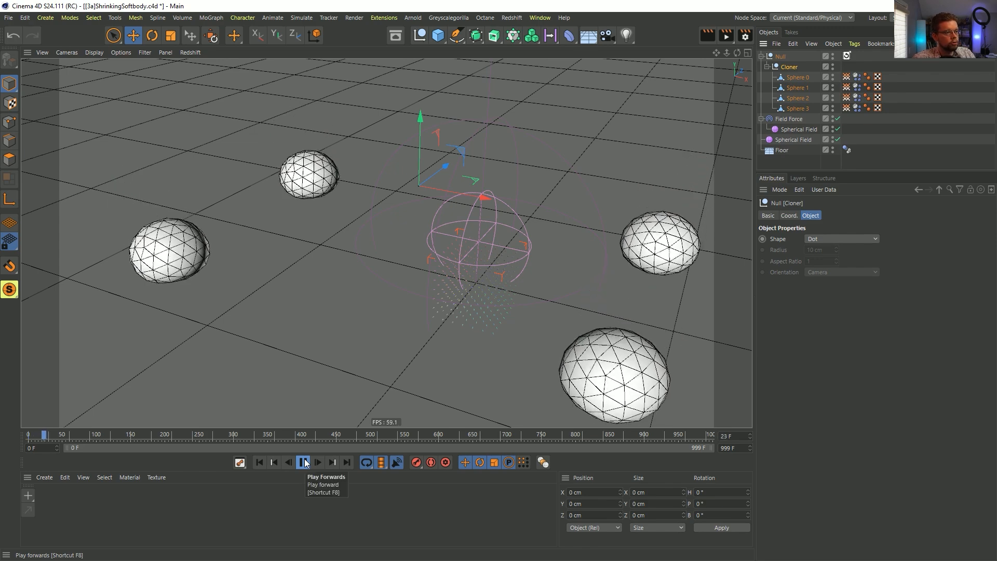
Step: Set the Field Force's strength to 15 while the simulation plays, and stop the playback
click(788, 119)
double_click(816, 250)
text(15)
key(Return)
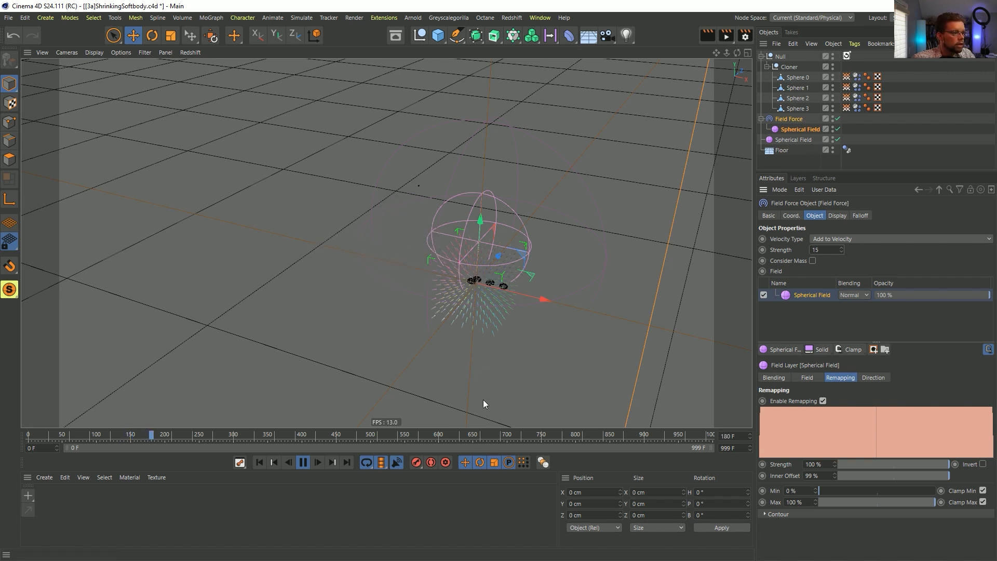
key(F8)
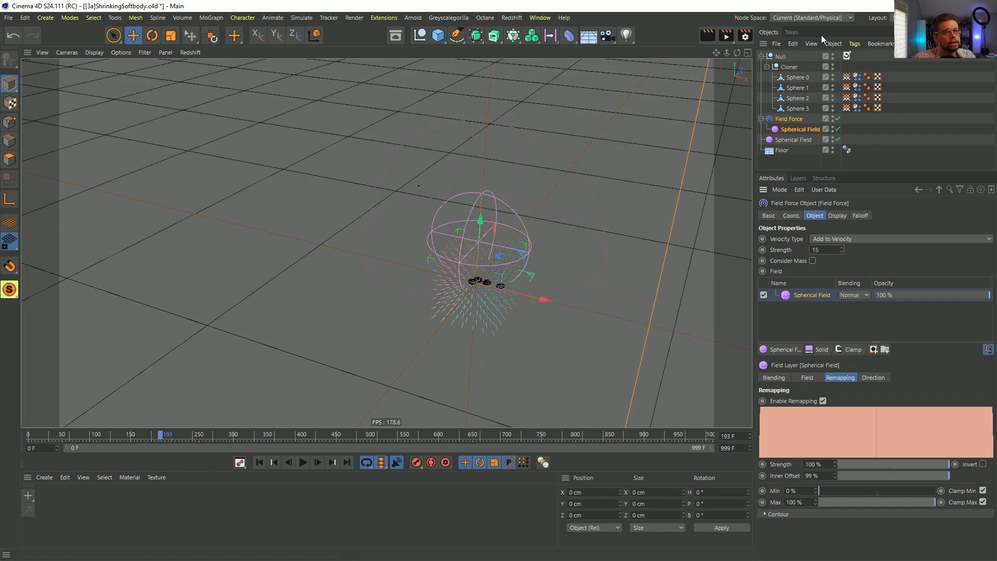
Step: Return to the first frame and restore the live Cloner from the Null's Recall tag
click(799, 127)
click(787, 119)
click(796, 128)
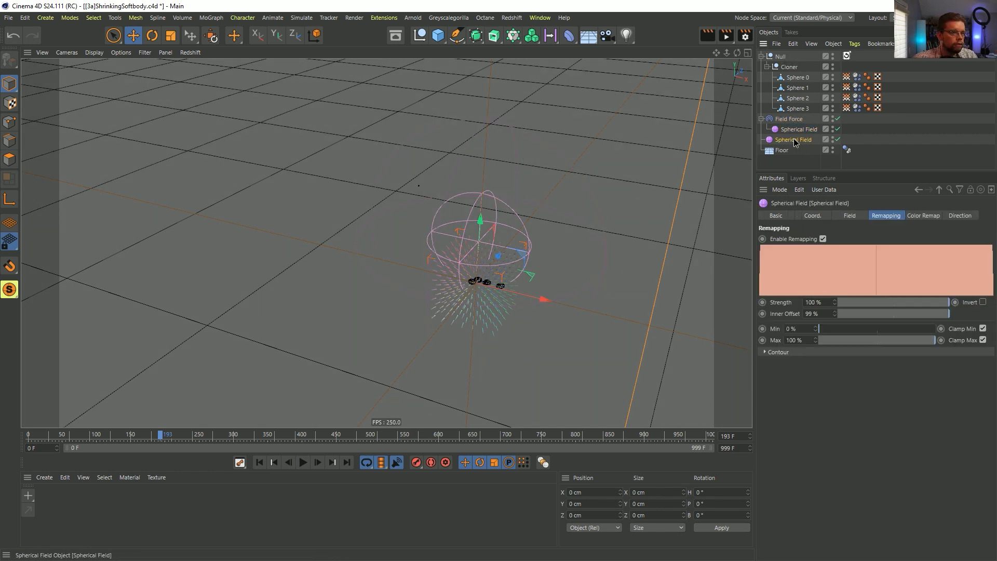
click(794, 139)
click(259, 461)
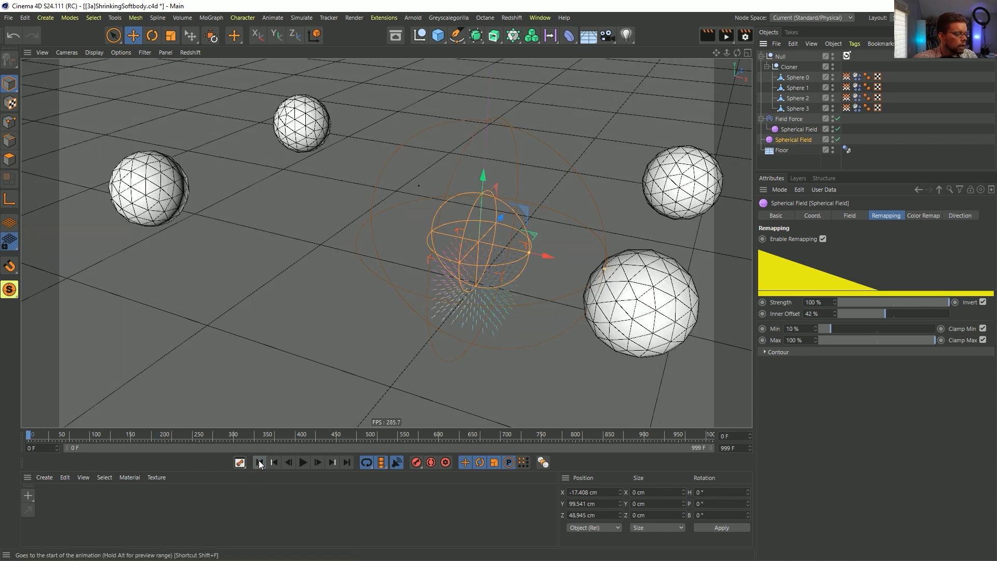
double_click(847, 56)
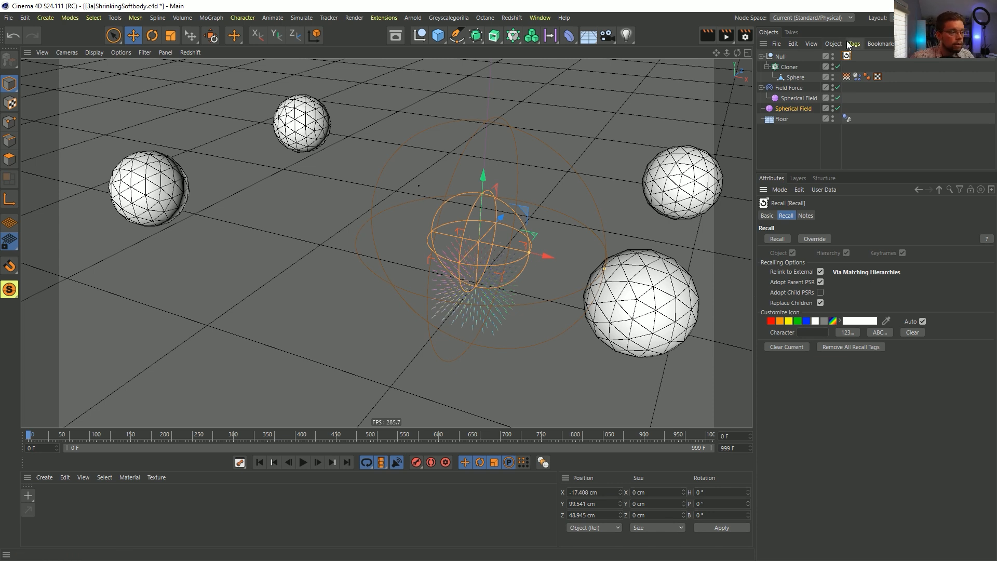
Step: Play the simulation briefly with the restored Cloner and return to the first frame
alt+drag(541, 290, 514, 266)
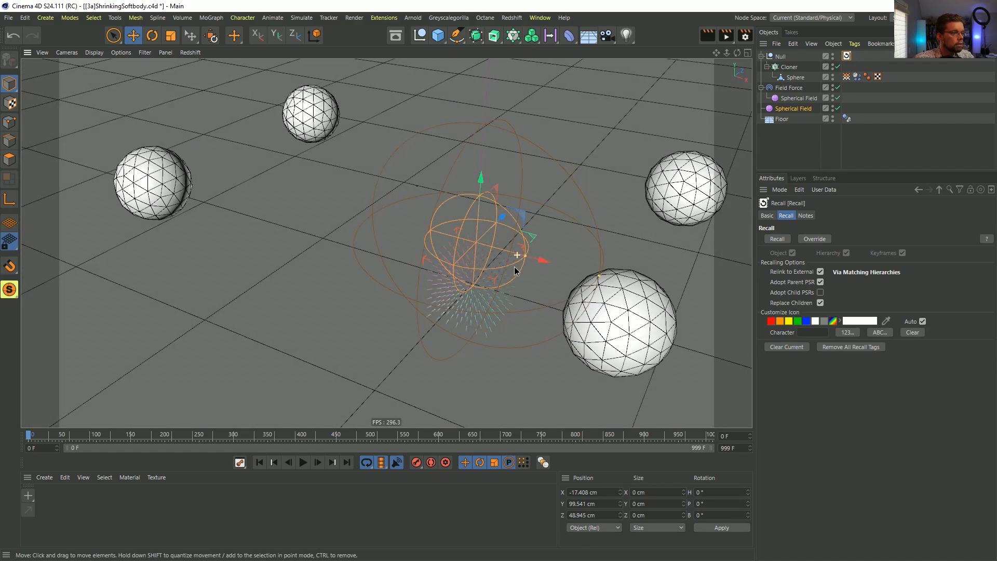
click(303, 463)
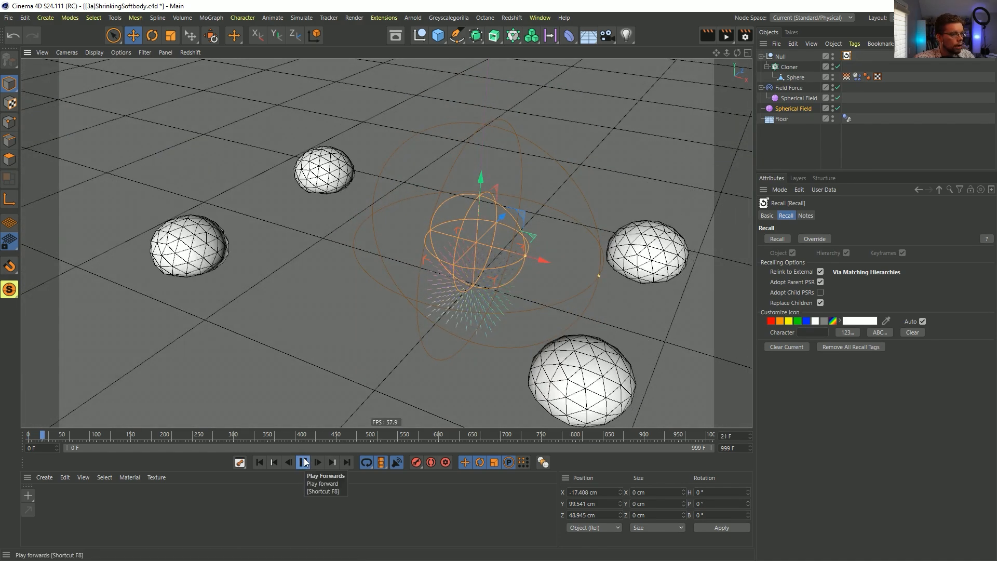
click(304, 463)
click(259, 462)
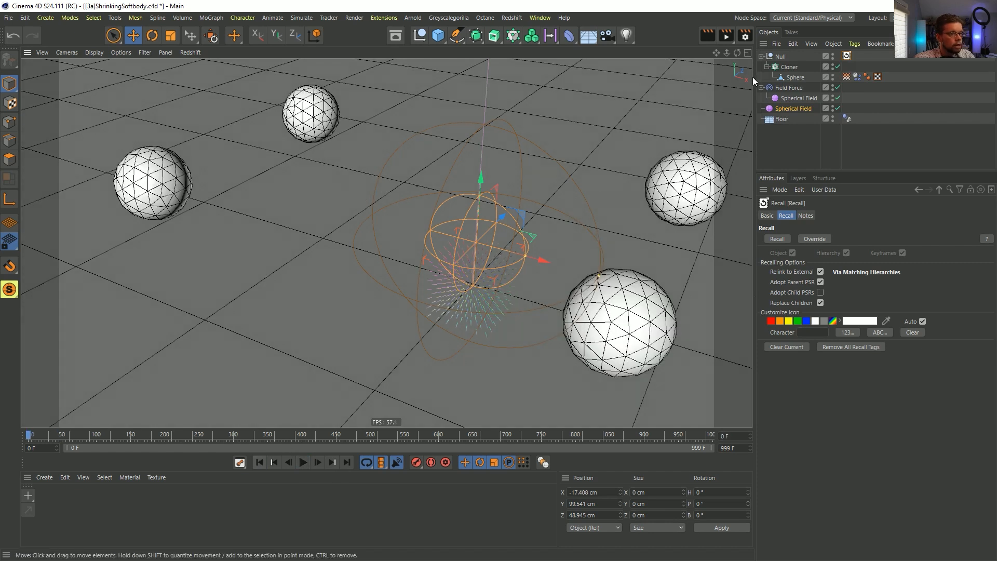
Step: Take the sphere out of the Cloner and its Null, play the simulation with it alone, and return to the first frame
drag(791, 74, 779, 83)
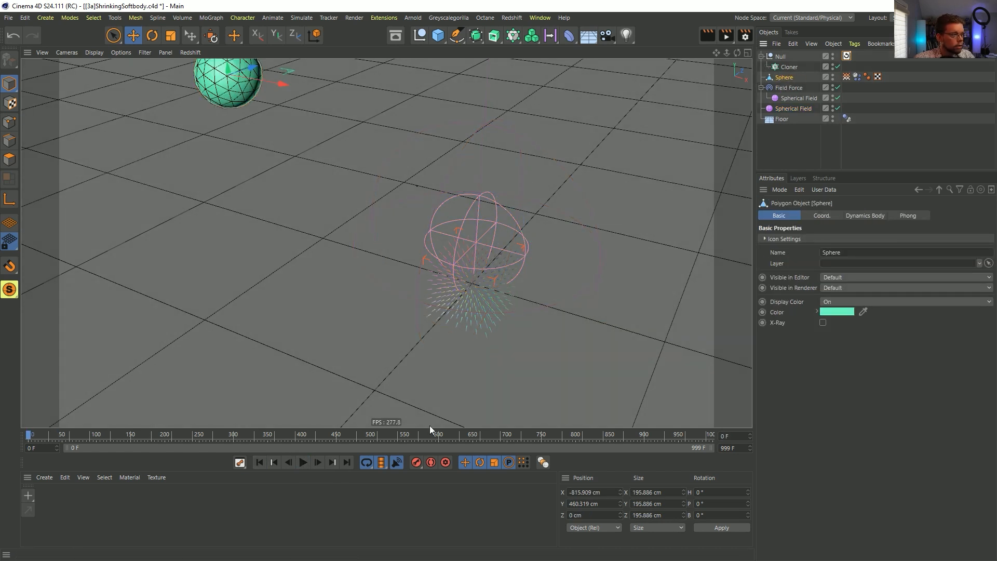
click(306, 463)
click(258, 463)
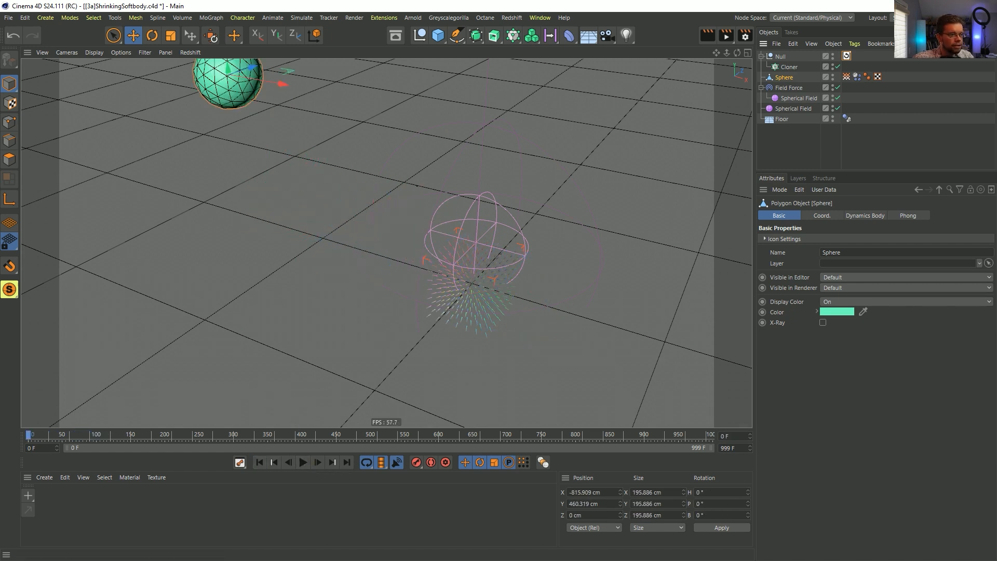
Step: Enlarge the Spherical Field that drives the vertex map and reduce its inner offset to about 15%
click(807, 107)
drag(599, 276, 626, 248)
drag(641, 293, 532, 258)
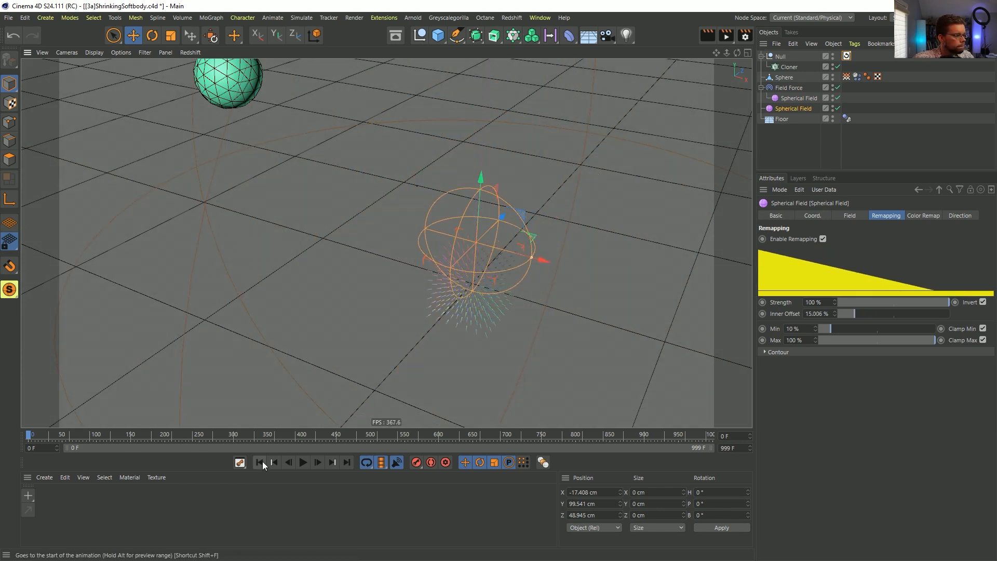
Step: Play the simulation to check the single sphere's shrinking in the enlarged field, and return to the first frame
click(301, 462)
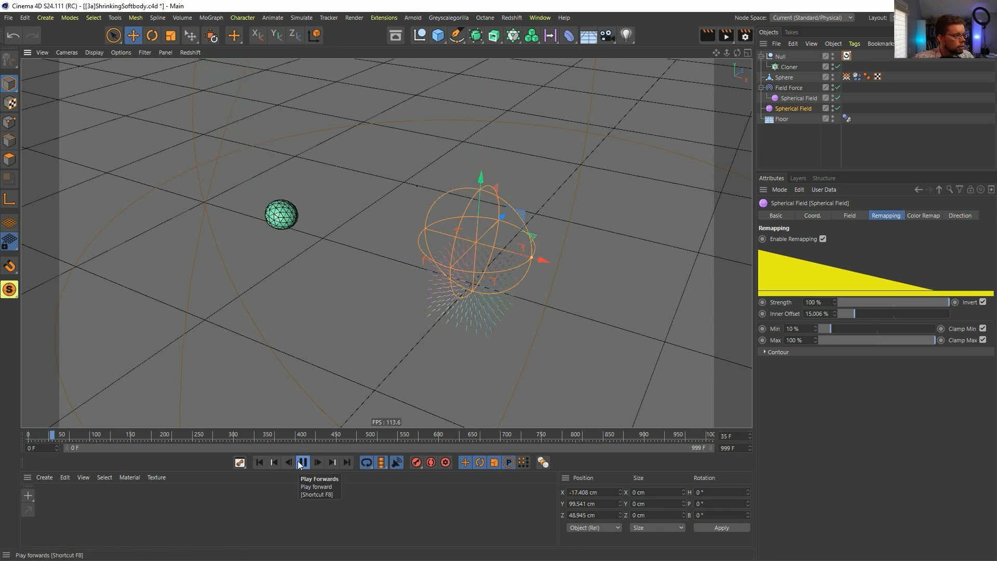
click(301, 462)
click(260, 461)
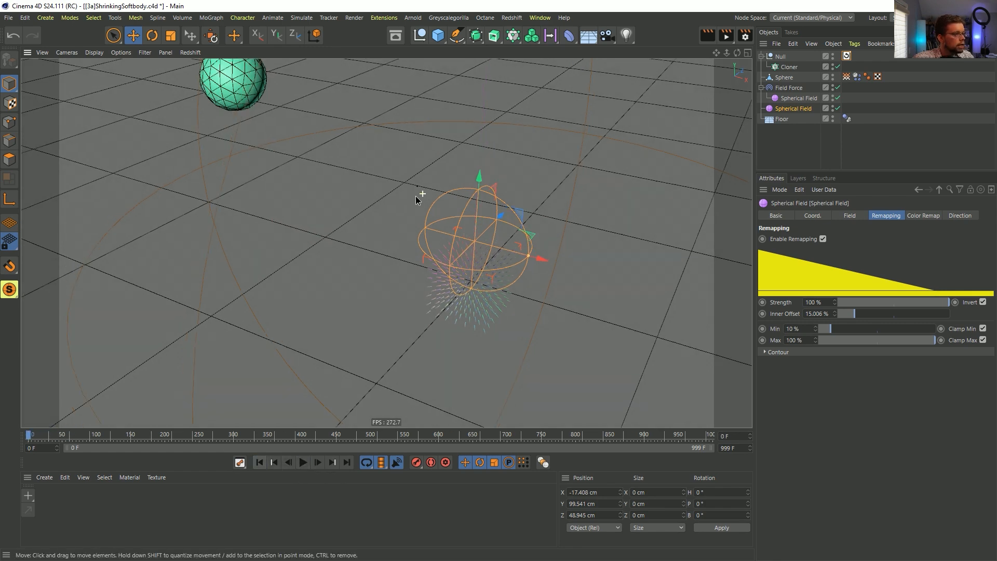
alt+right_drag(423, 194, 375, 225)
alt+drag(375, 224, 432, 234)
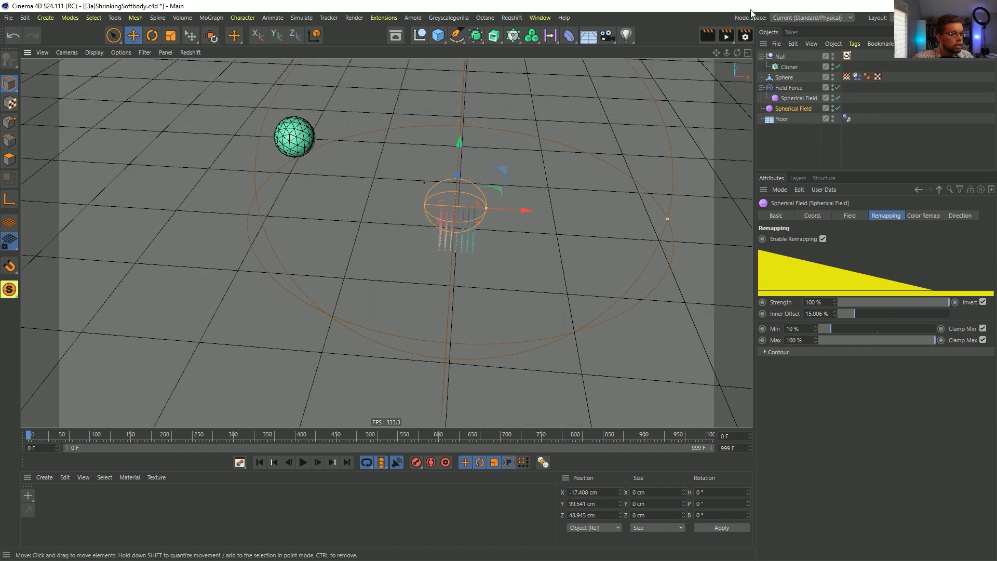
Step: Move the sphere farther from the fields to about X -1463 cm, play the simulation, and return to the first frame
click(785, 78)
drag(341, 111, 219, 130)
click(302, 463)
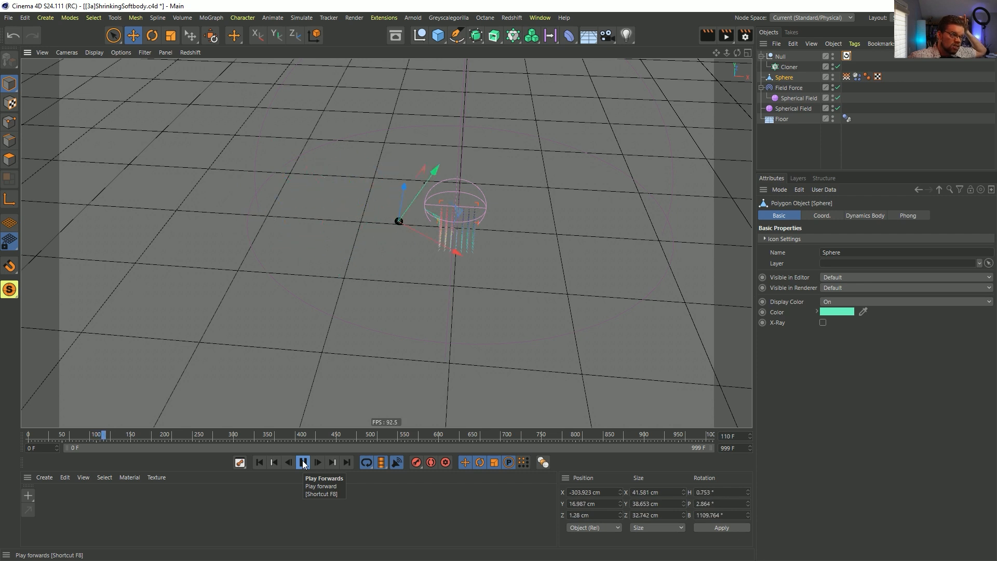
click(304, 462)
click(260, 461)
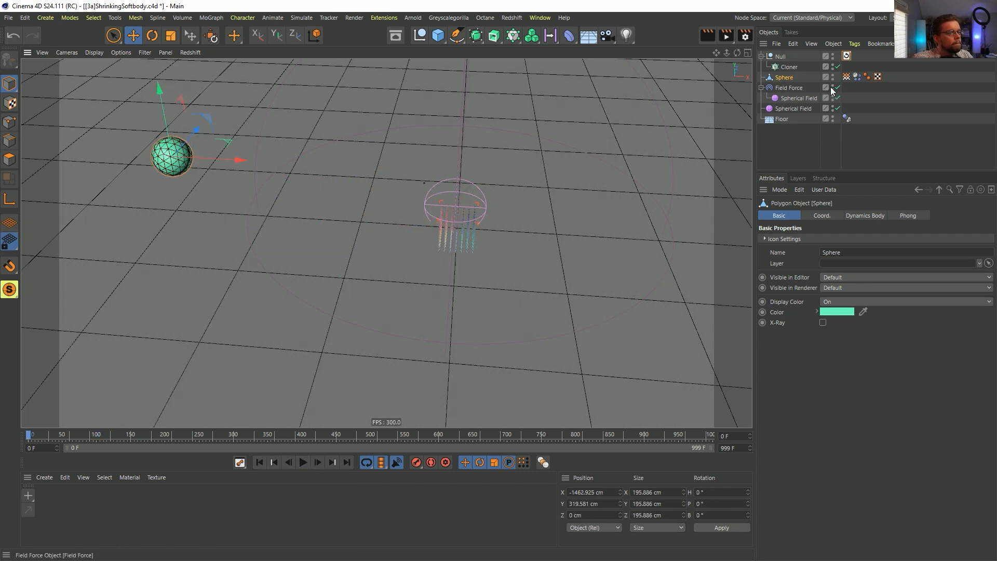
Step: Add a Delay modifier layer above the Spherical Field in the sphere's vertex map
click(847, 77)
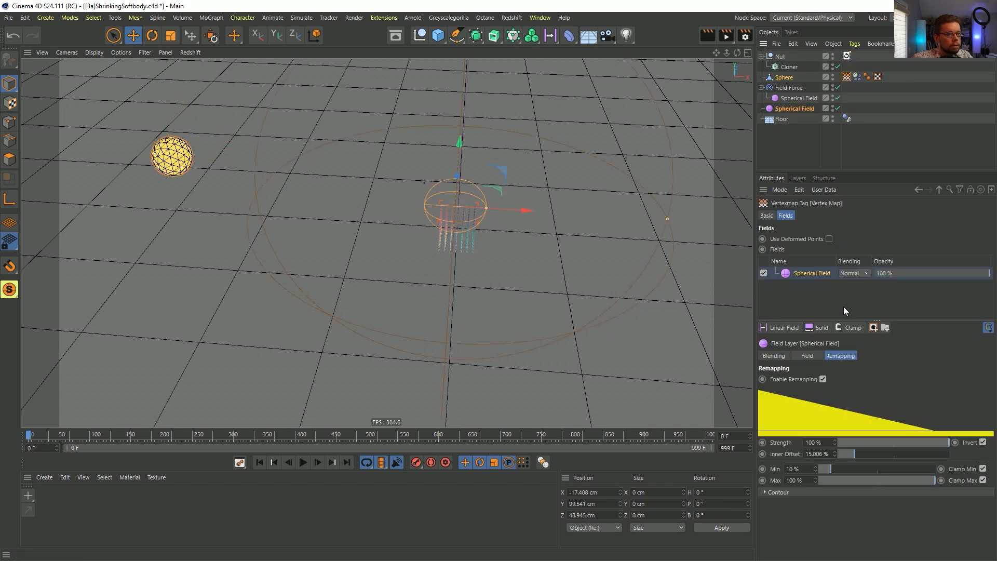
click(849, 329)
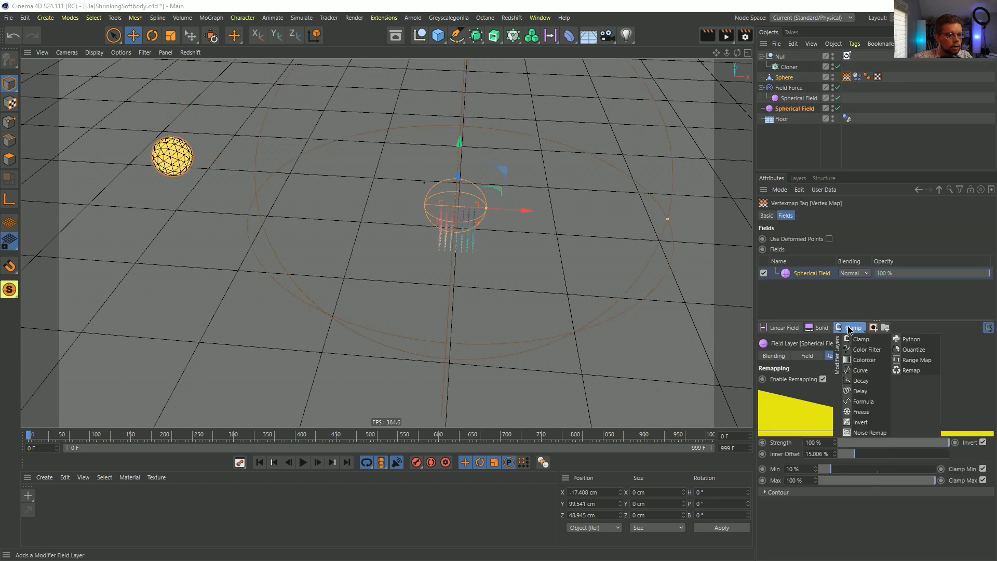
click(874, 390)
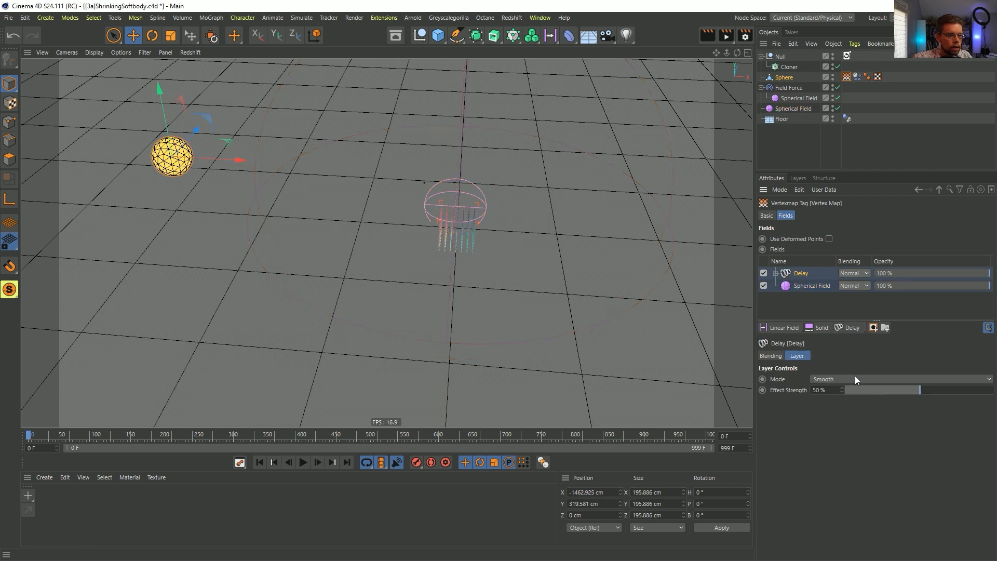
Step: Set the Delay layer's mode to Spring and its effect strength to 99%
click(855, 379)
click(848, 412)
click(918, 393)
click(814, 391)
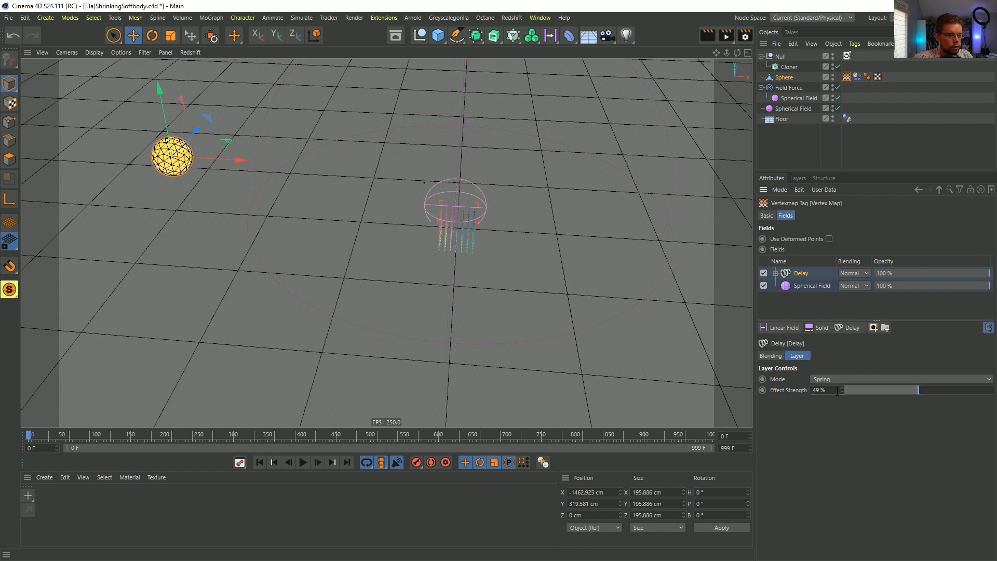
text(99)
key(Return)
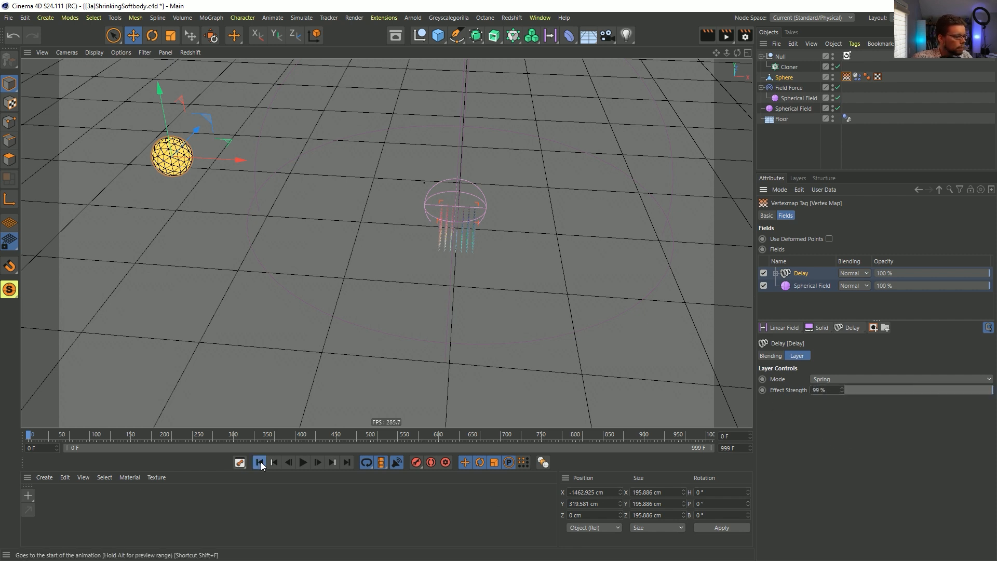
Step: Play the simulation to check the spring delay on the vertex map, and return to the first frame
click(303, 462)
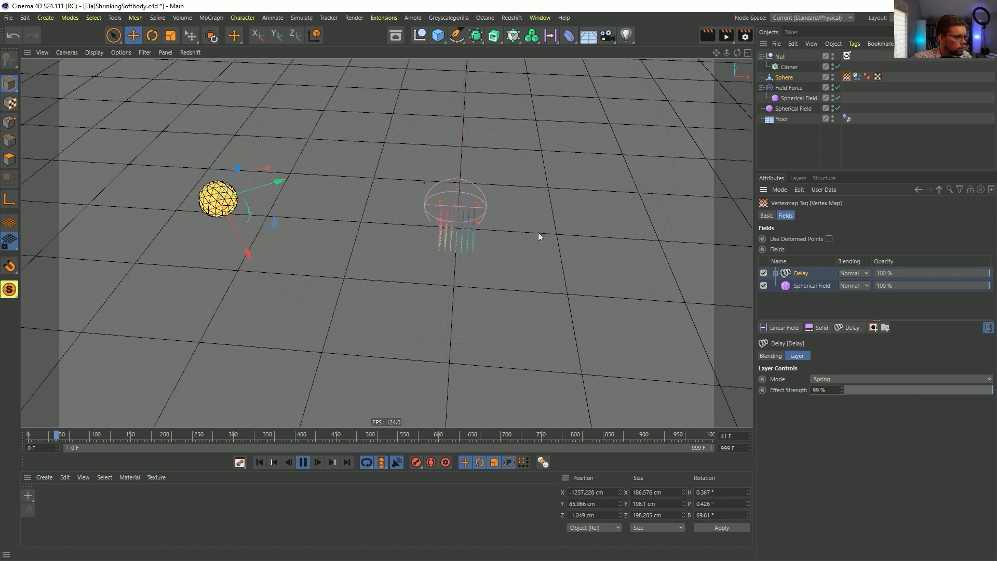
click(793, 150)
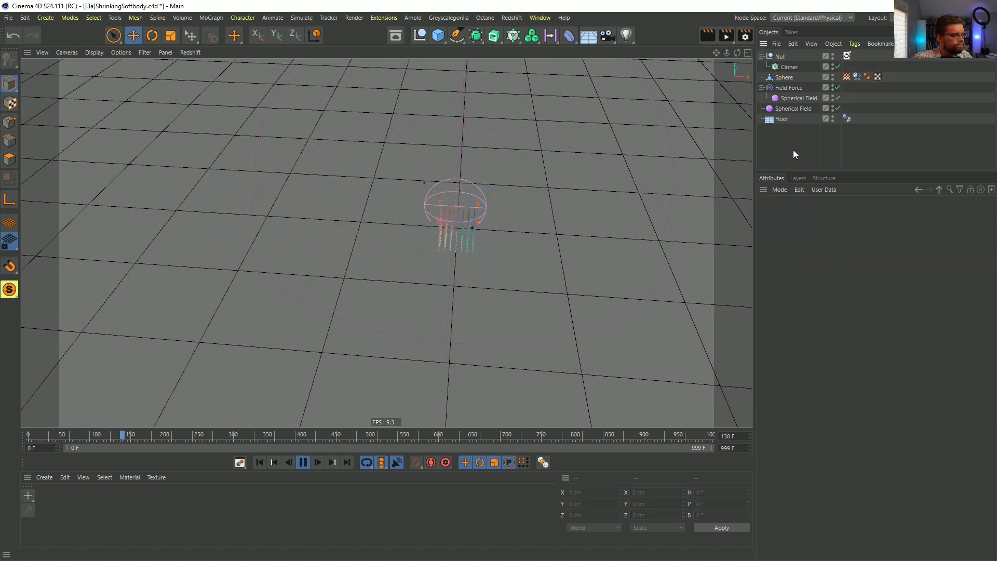
click(847, 78)
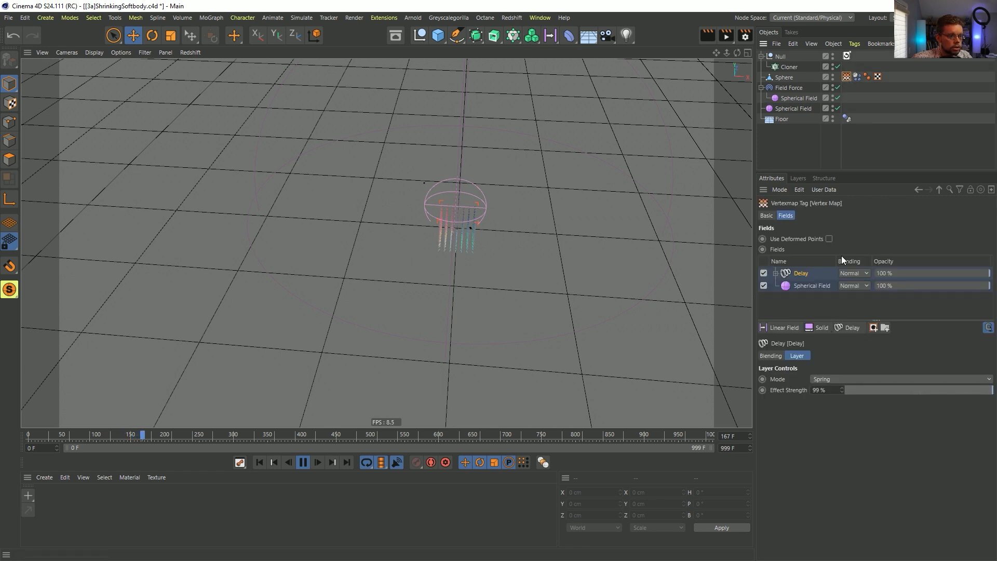
click(303, 462)
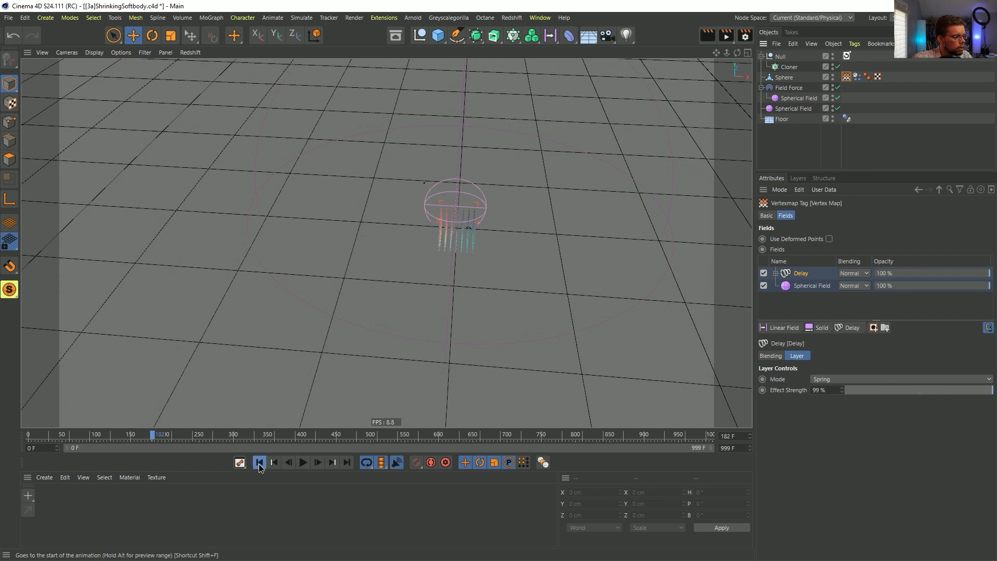
click(259, 462)
Step: Set the inner offset of the Spherical Field that drives the vertex map to 97%
click(801, 96)
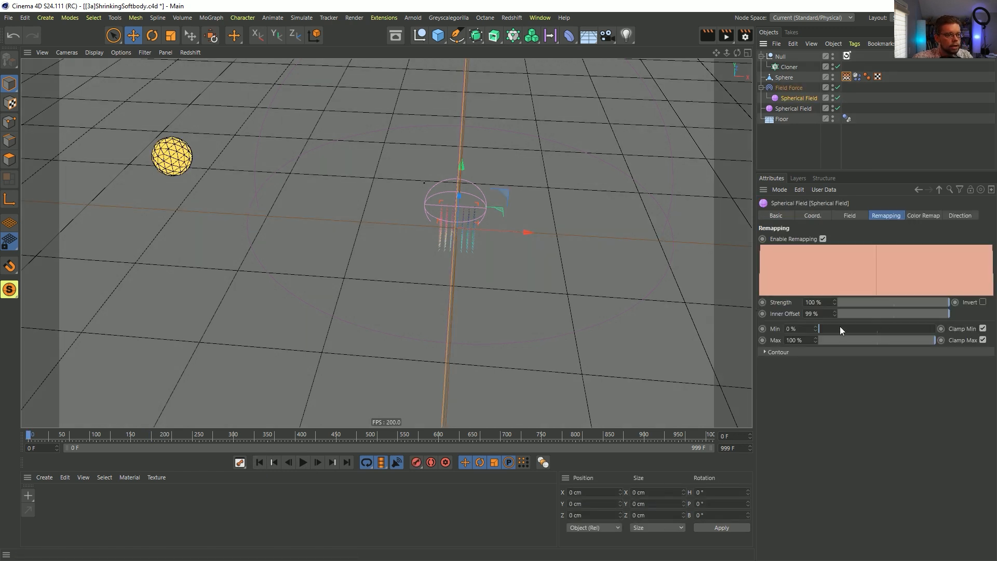
click(791, 108)
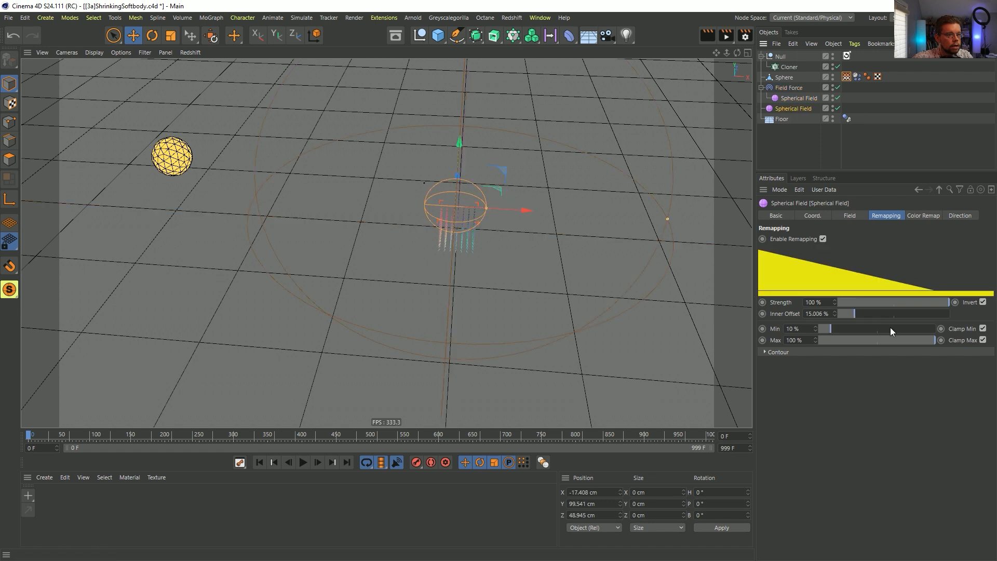
drag(854, 313, 947, 314)
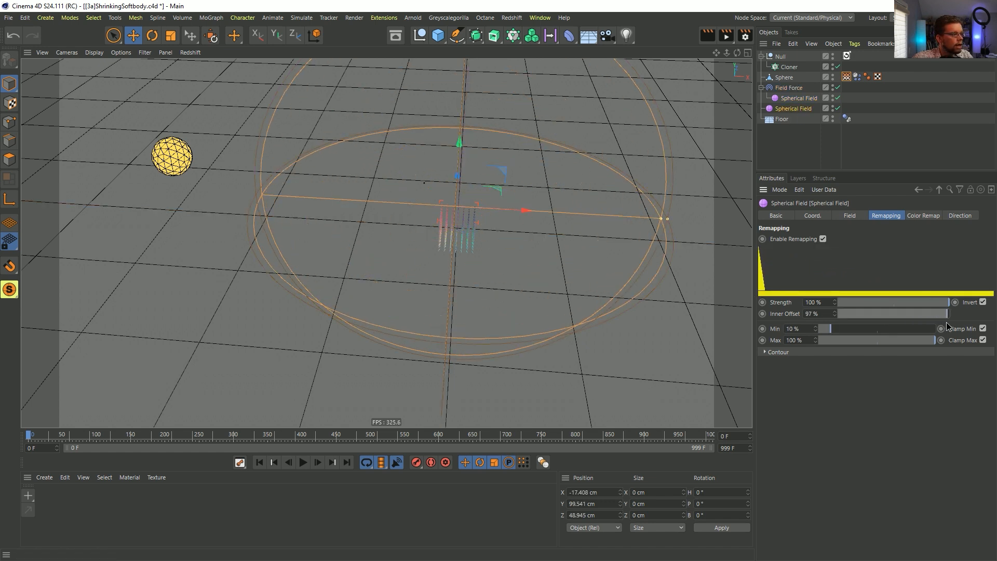
Step: Play the simulation twice to check how the sphere shrinks at the sharper field edge, and return to the first frame
click(303, 463)
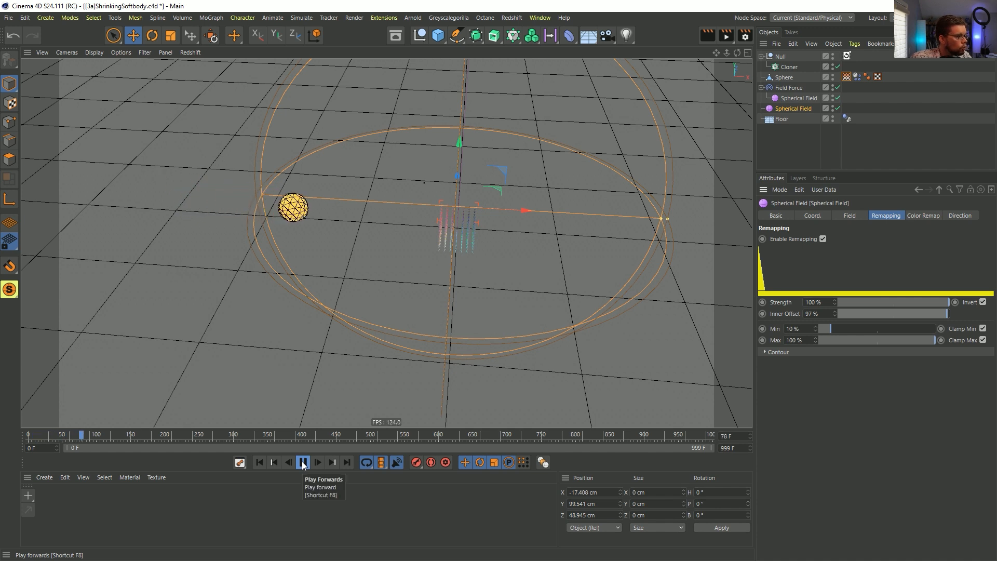
click(303, 463)
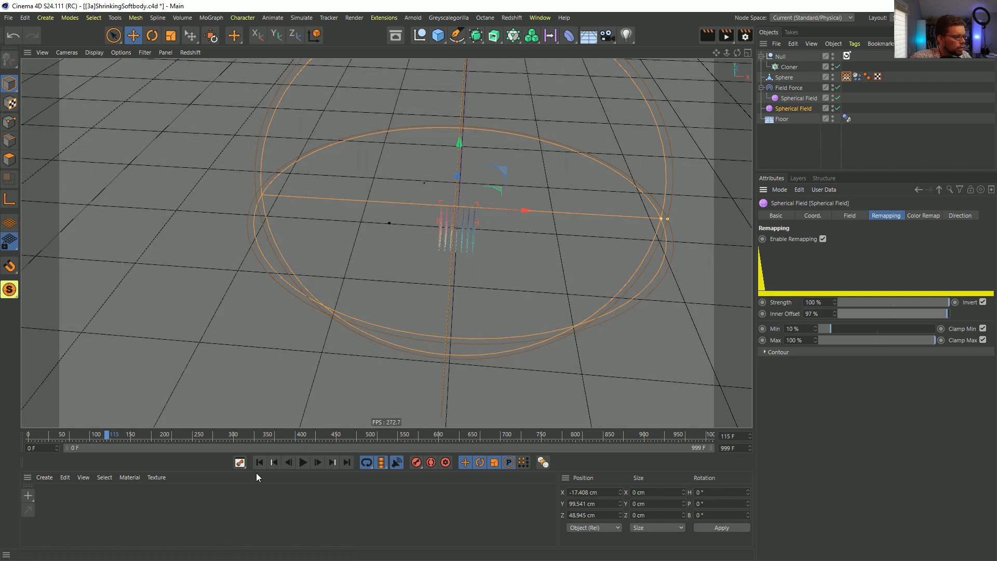
click(259, 462)
click(303, 462)
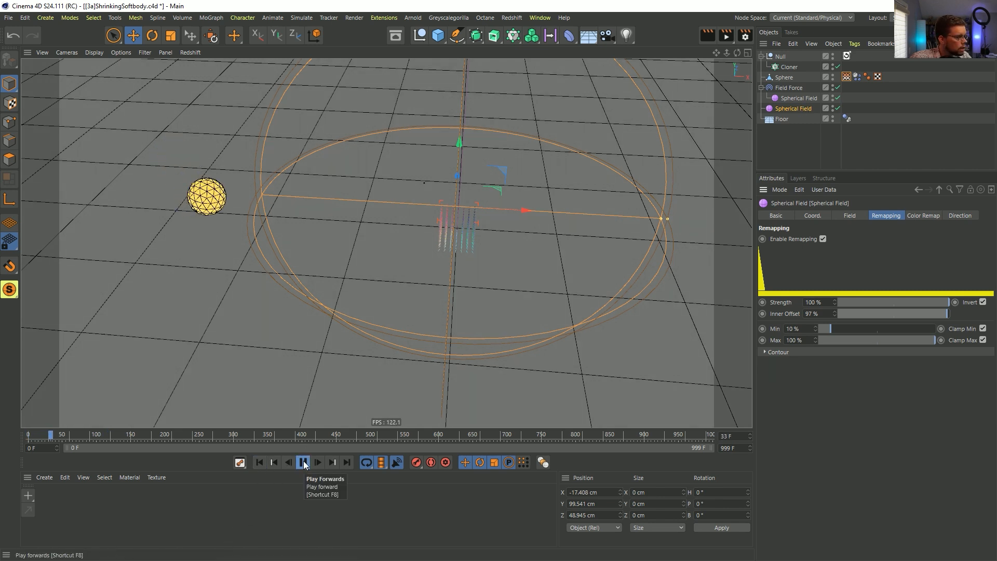
click(304, 463)
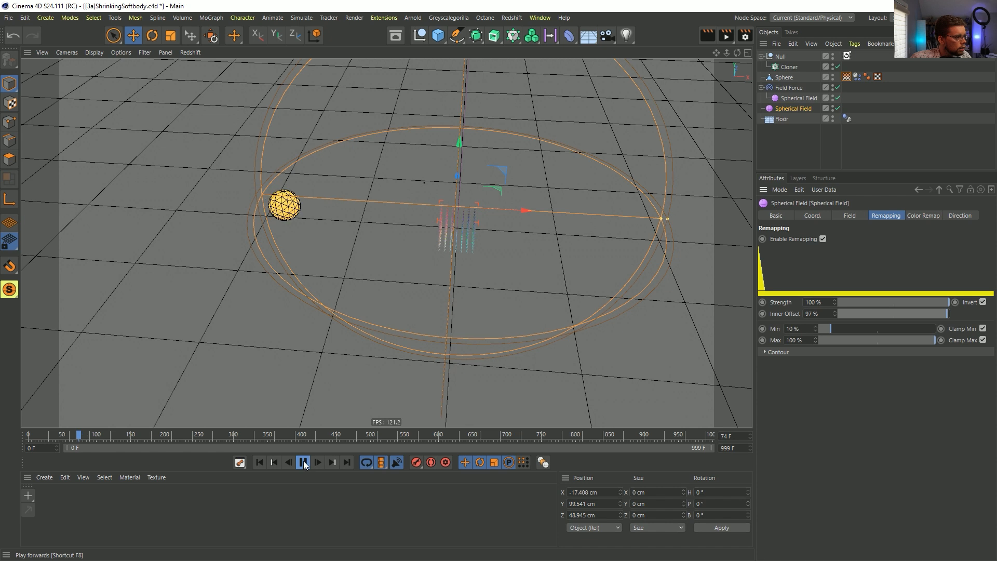
click(304, 462)
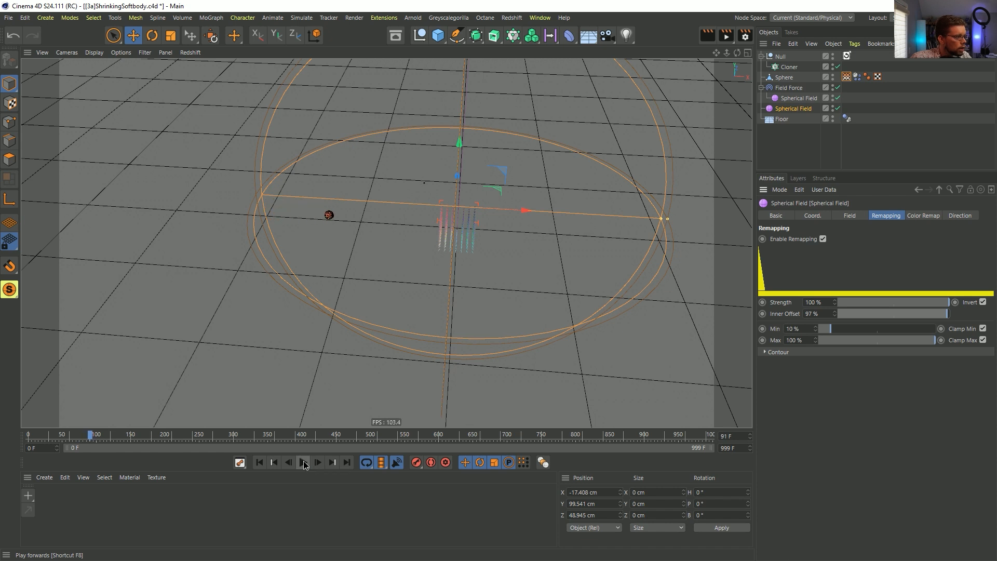
click(303, 462)
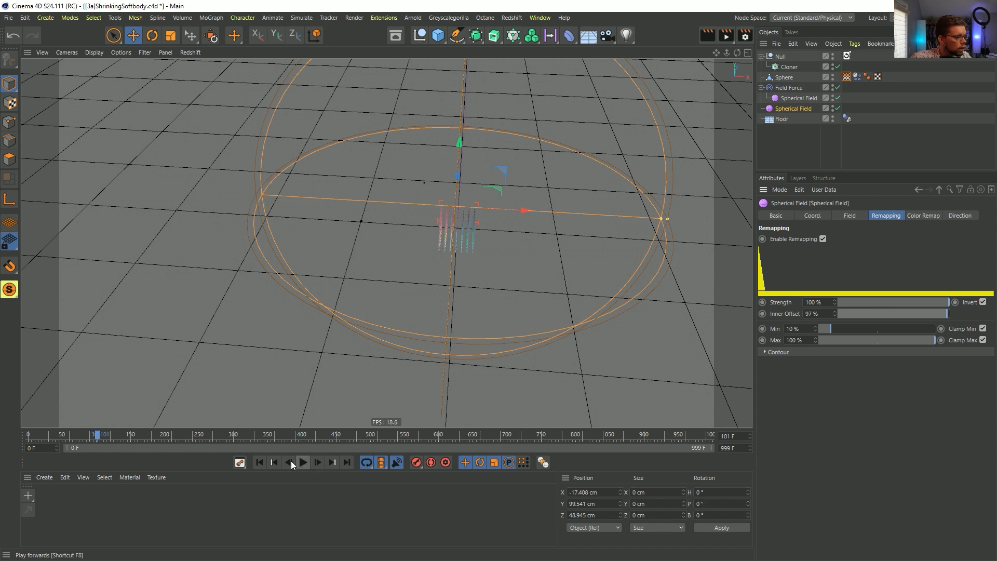
click(259, 463)
Step: Reduce the Delay layer's effect strength to 48% and replay the simulation from the first frame
click(847, 77)
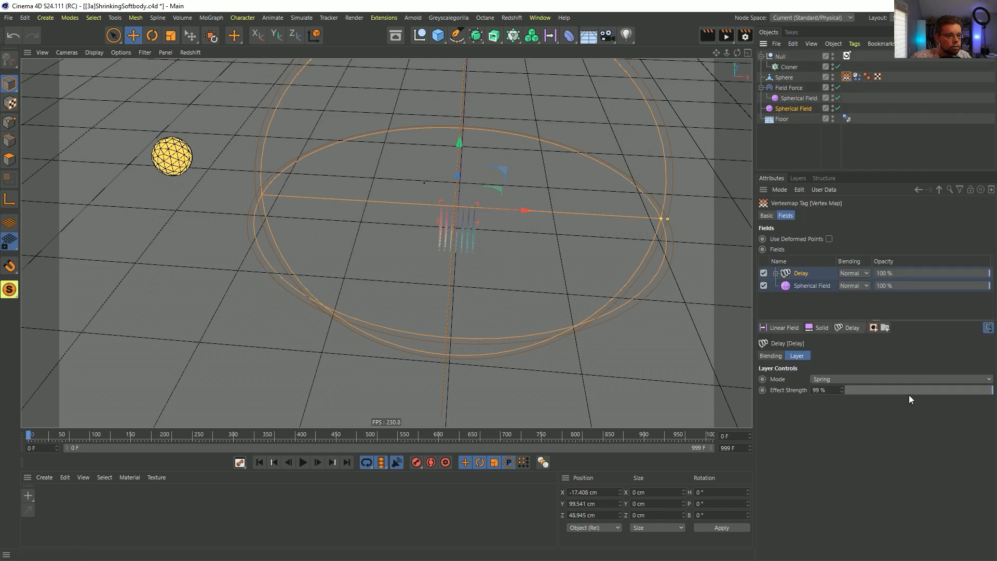
click(306, 462)
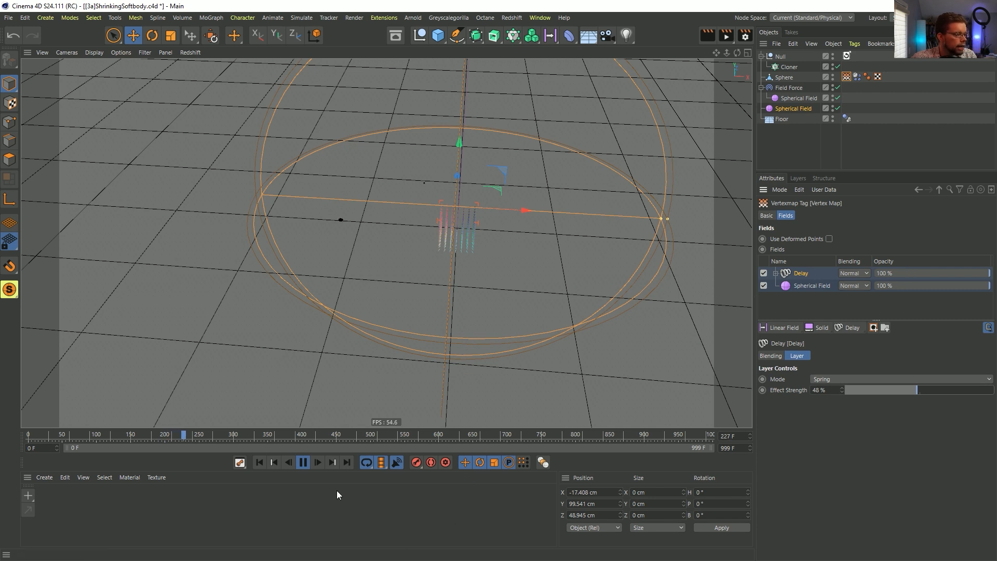
click(259, 463)
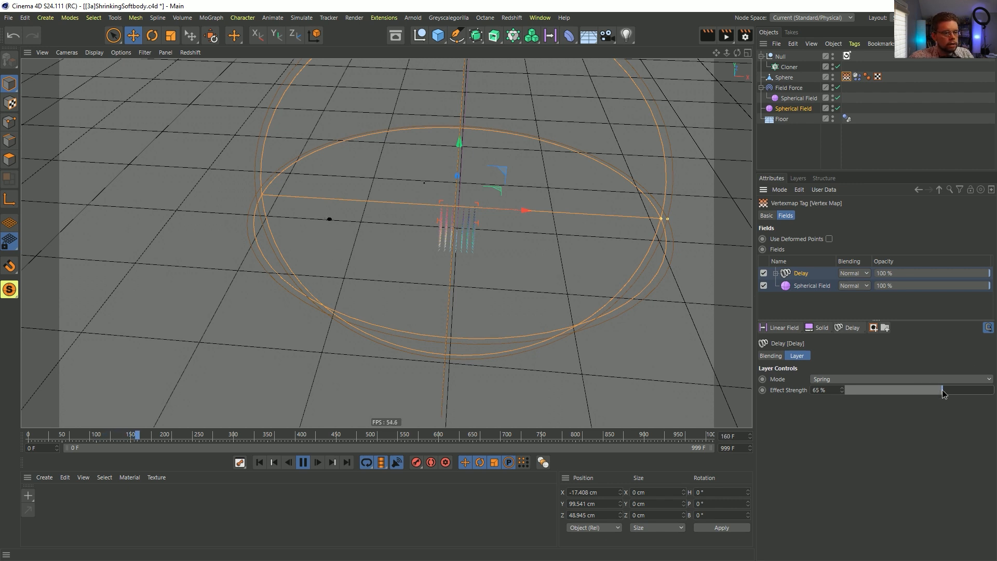
Step: Set the Delay layer's effect strength to 65% and replay the simulation with a close-up view of the shrinking sphere
alt+right_drag(311, 230, 379, 201)
alt+middle_drag(313, 208, 431, 238)
alt+right_drag(428, 239, 481, 231)
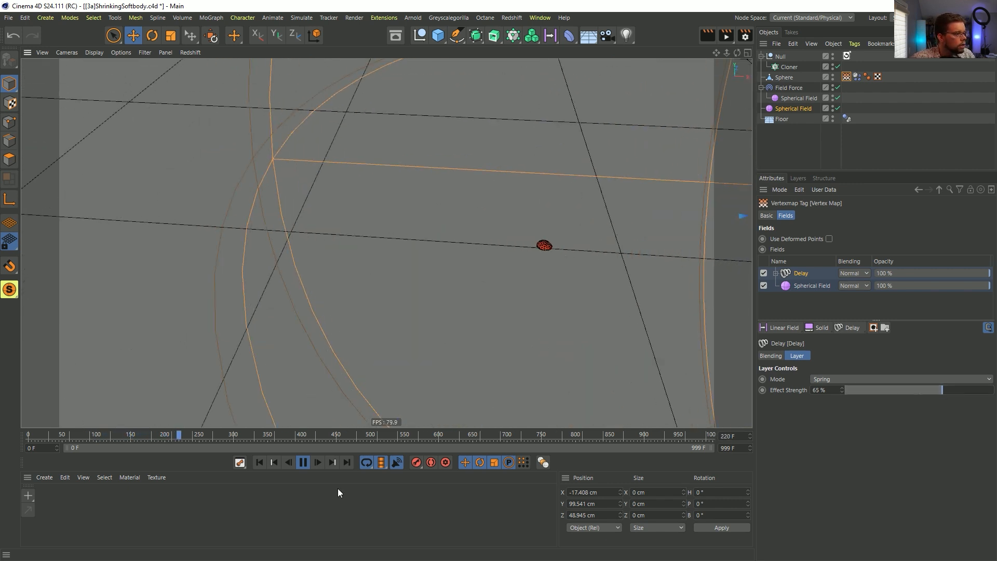
click(259, 462)
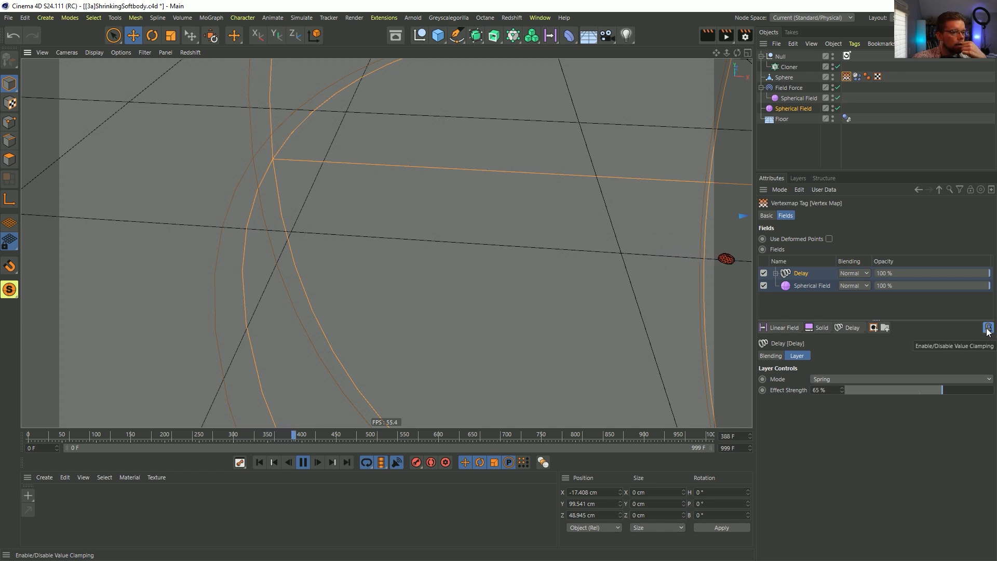
Step: Disable value clamping on the vertex map's fields, replay the simulation, and enable clamping again at the first frame
click(254, 461)
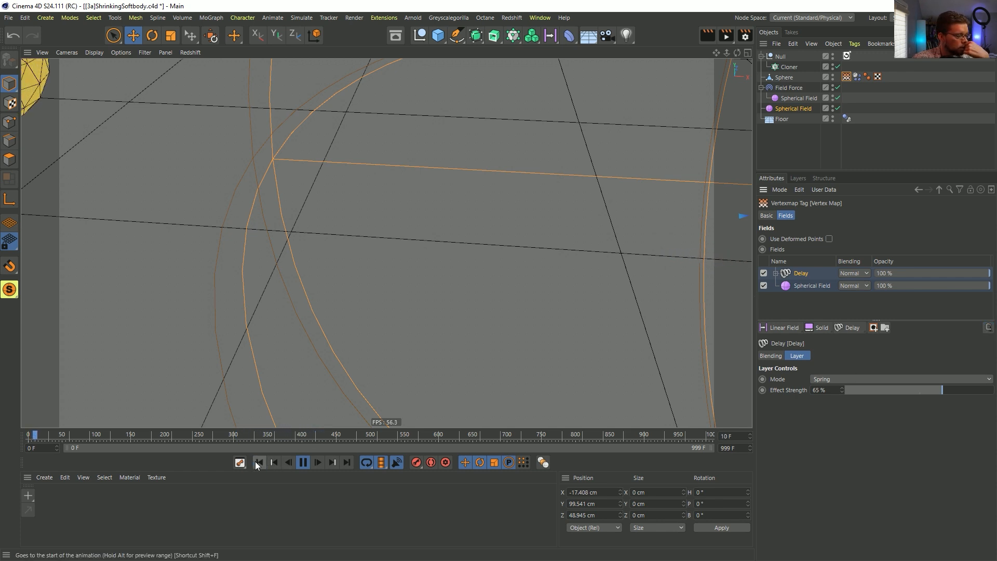
click(303, 463)
click(266, 463)
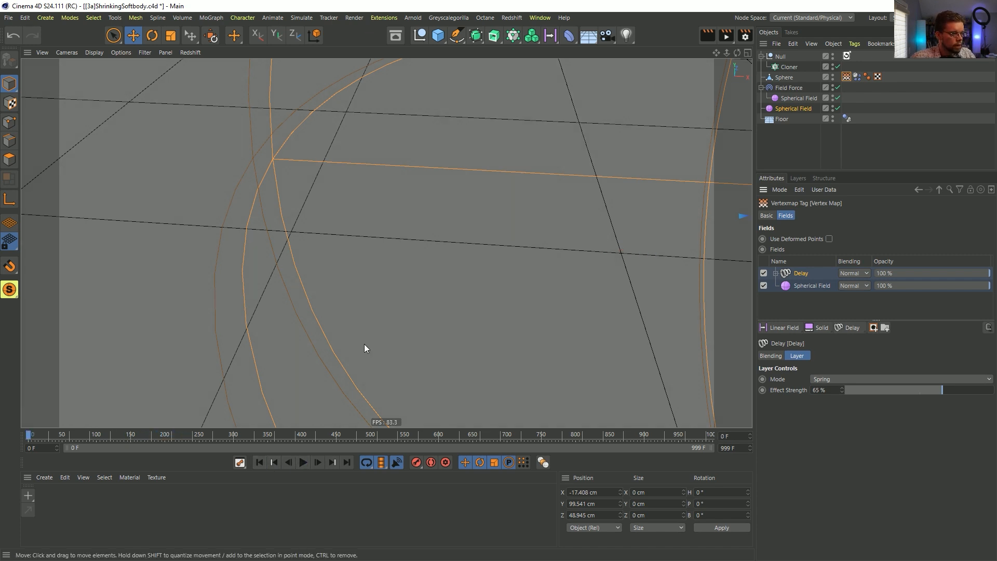
click(989, 328)
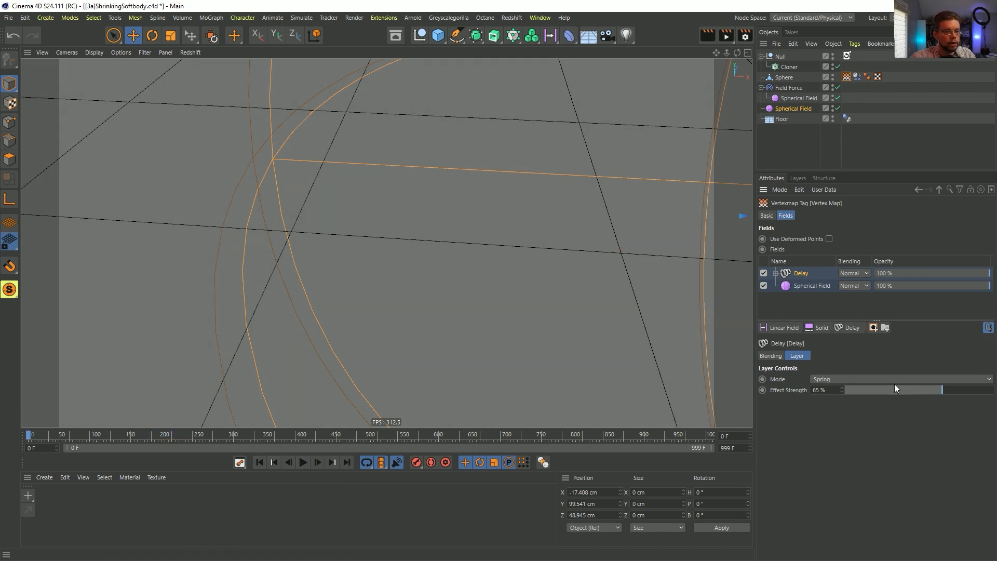
Step: Turn off the Delay layer, play the simulation for comparison, and turn the layer back on
click(763, 274)
click(304, 462)
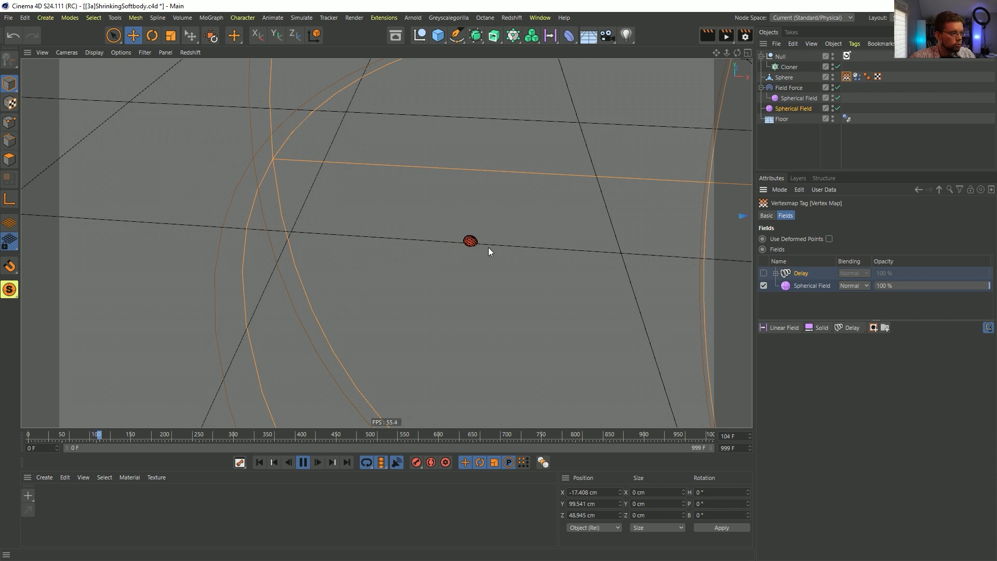
click(764, 273)
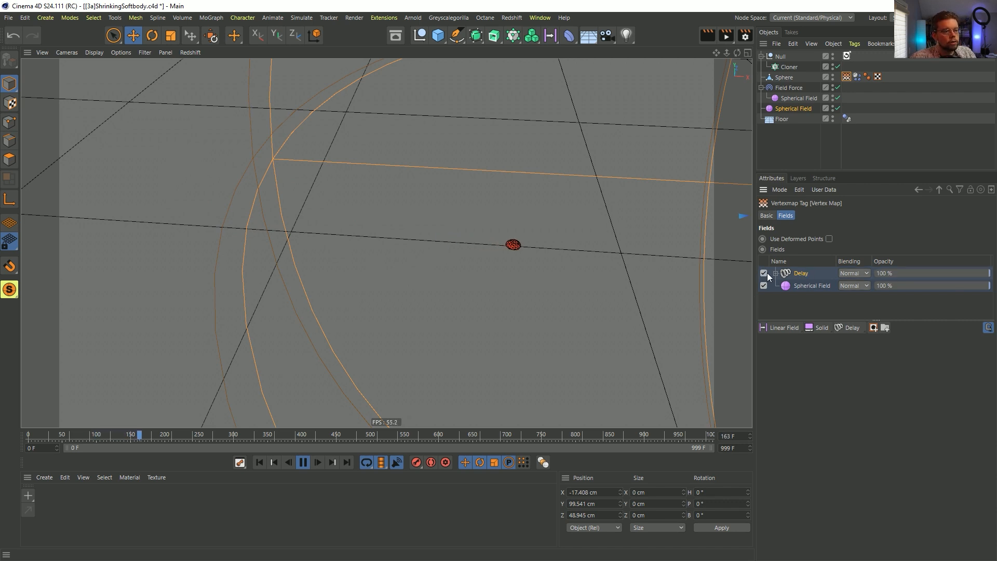
Step: Set the Delay layer to Smooth mode with 89% effect strength and replay the simulation from the start
click(800, 274)
click(840, 380)
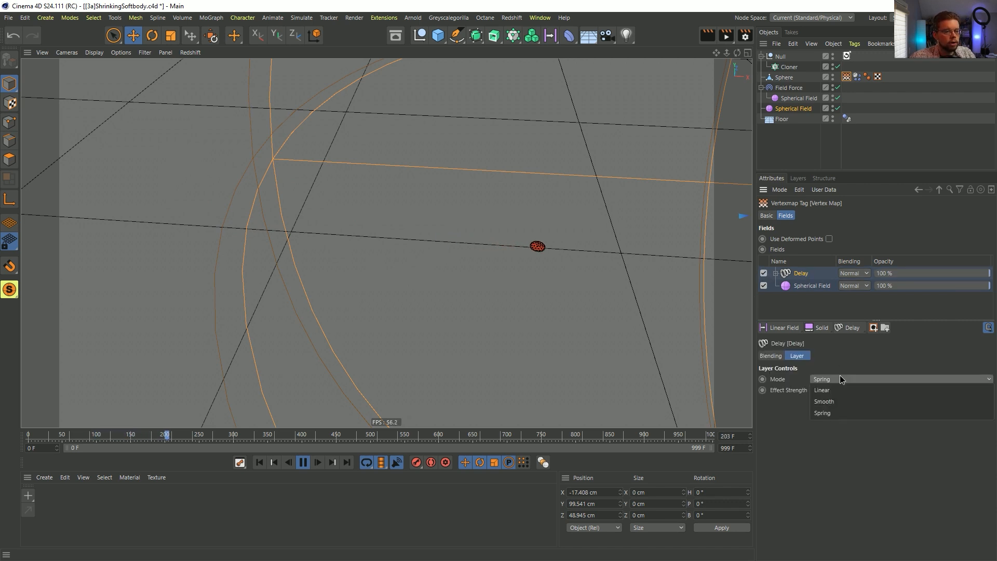
click(846, 401)
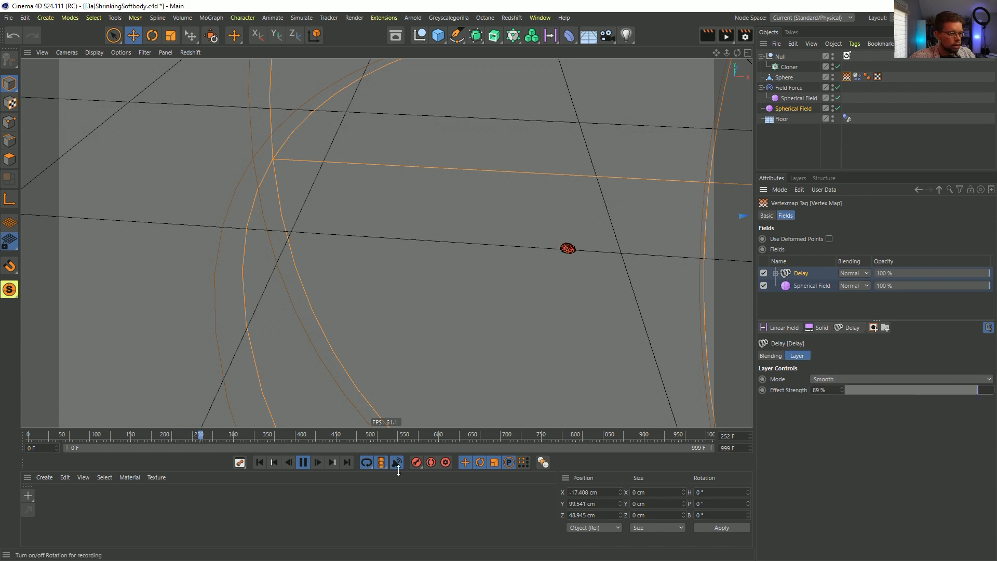
click(273, 462)
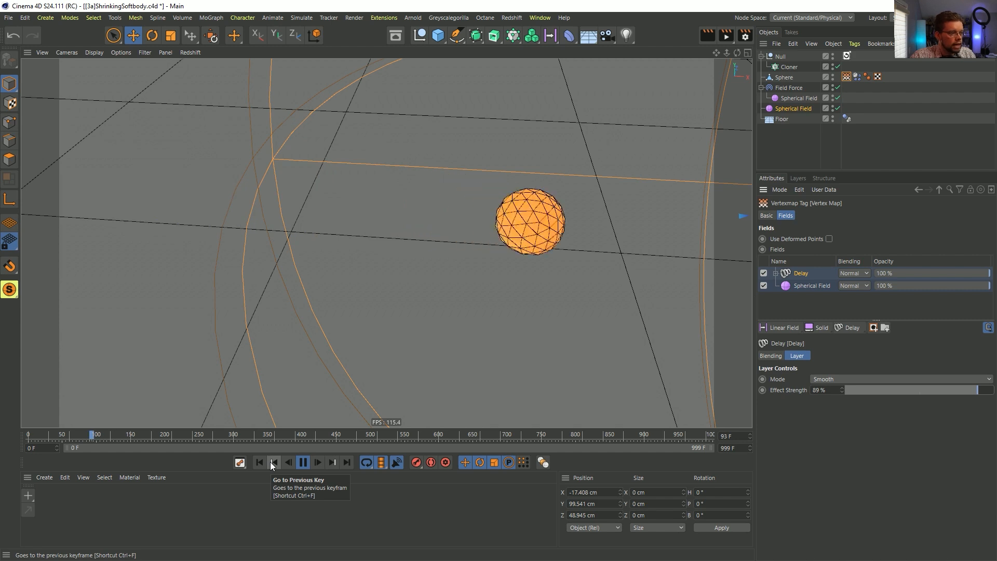
Step: Set the Spherical Field's remapping inner offset to 100% and restart the simulation from the first frame
scroll(446, 357, down, 5)
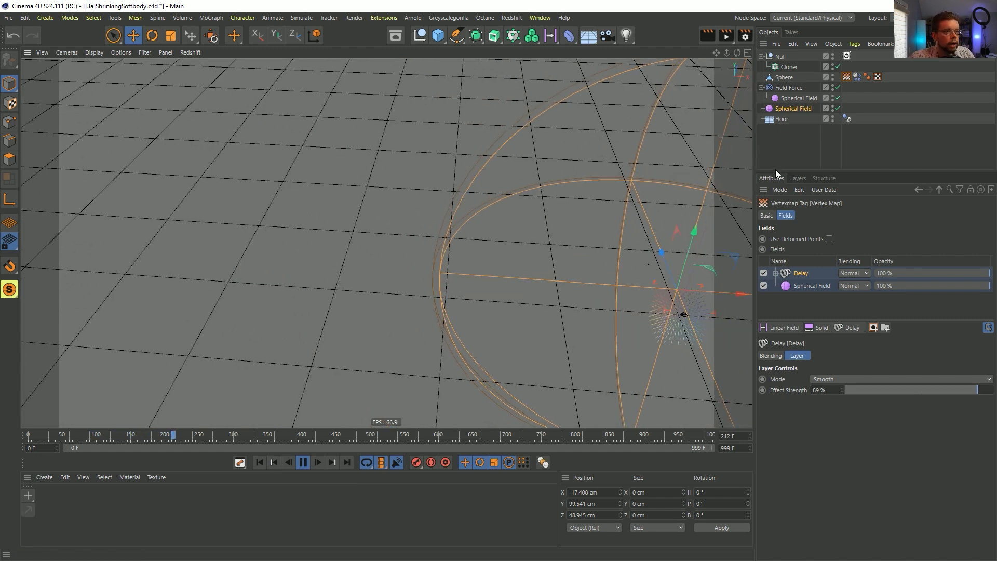
click(812, 285)
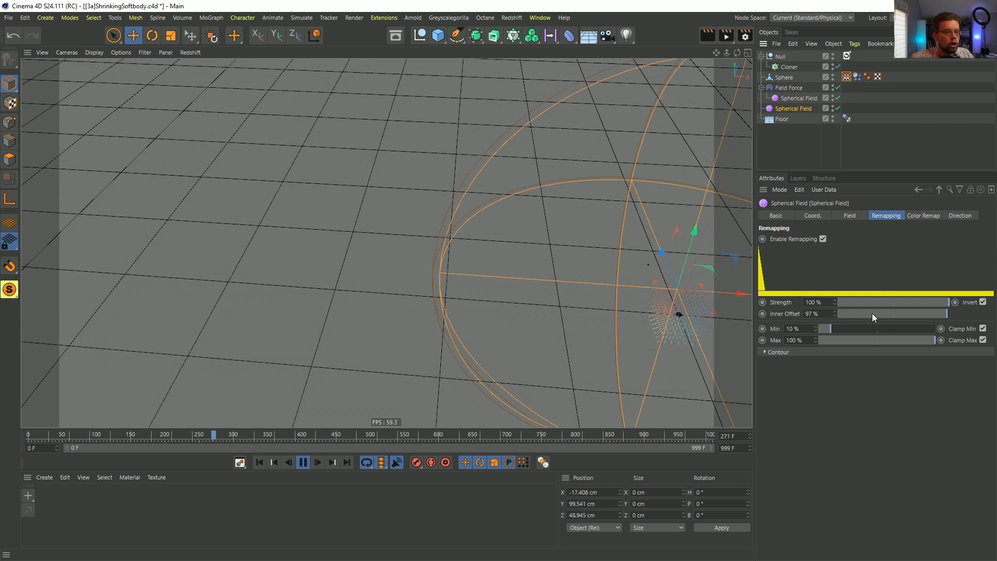
drag(947, 314, 952, 313)
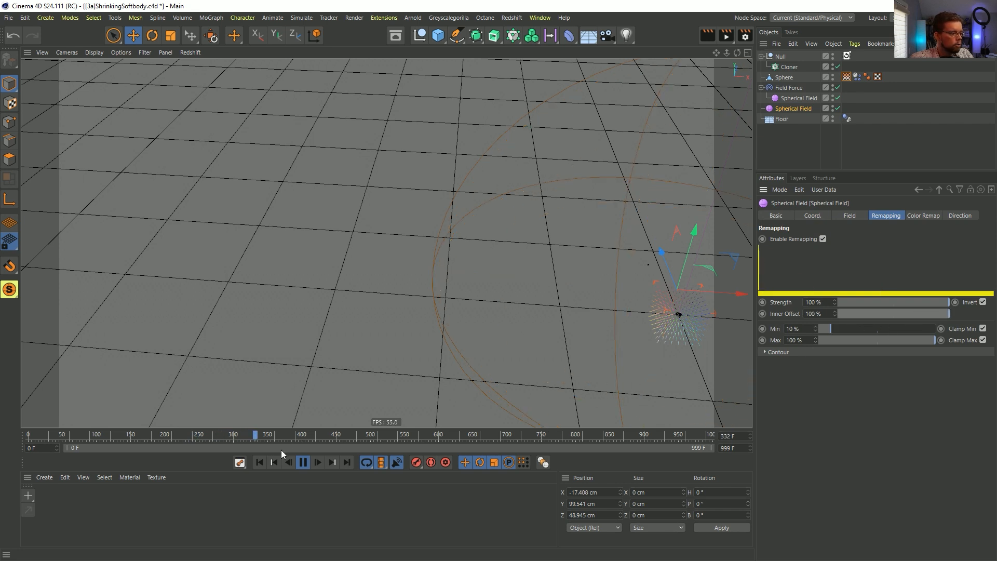
click(260, 462)
Step: Try Delay effect strengths of 33% and 63% on the vertex map, replaying the simulation from the start each time
click(846, 77)
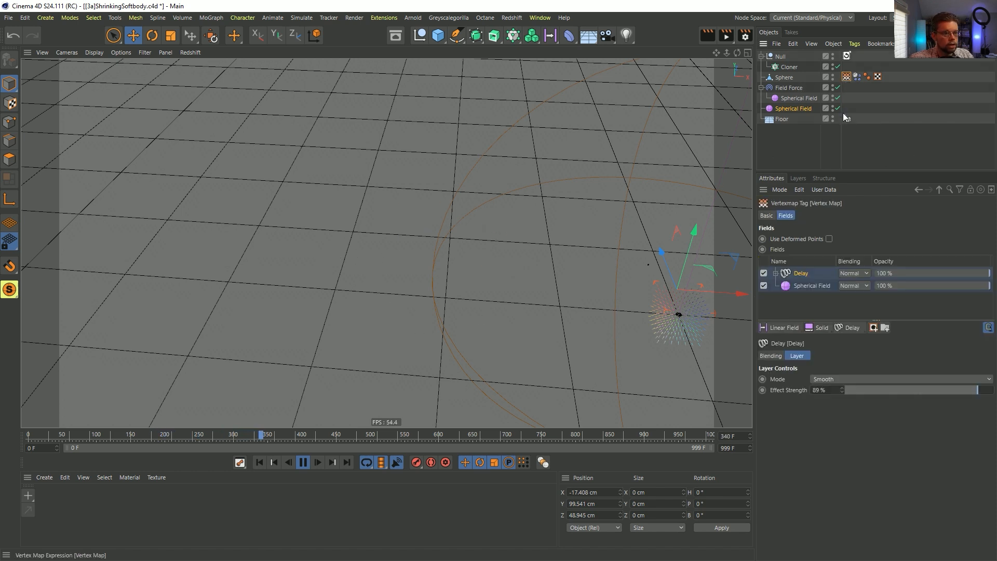
click(895, 390)
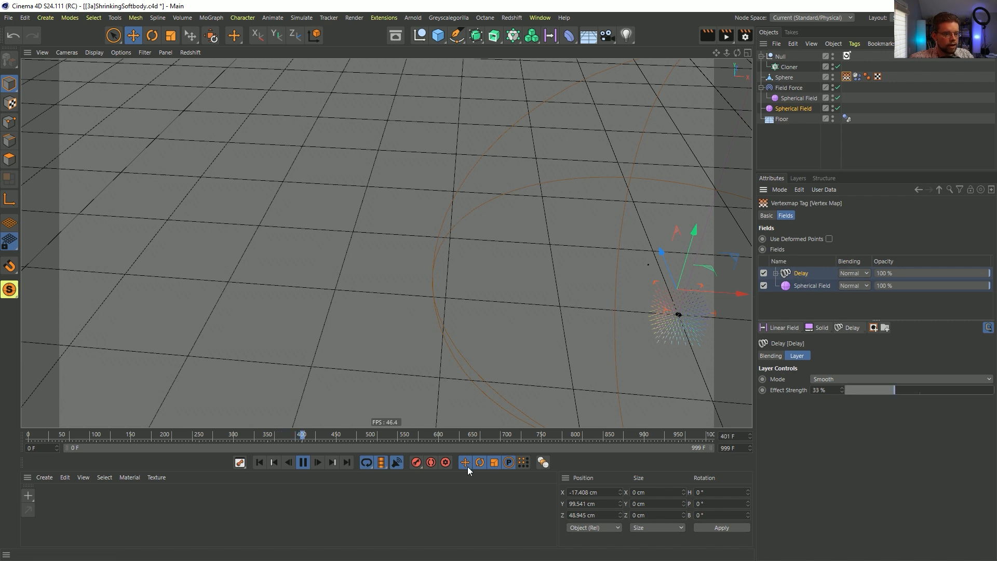
key(shift+f)
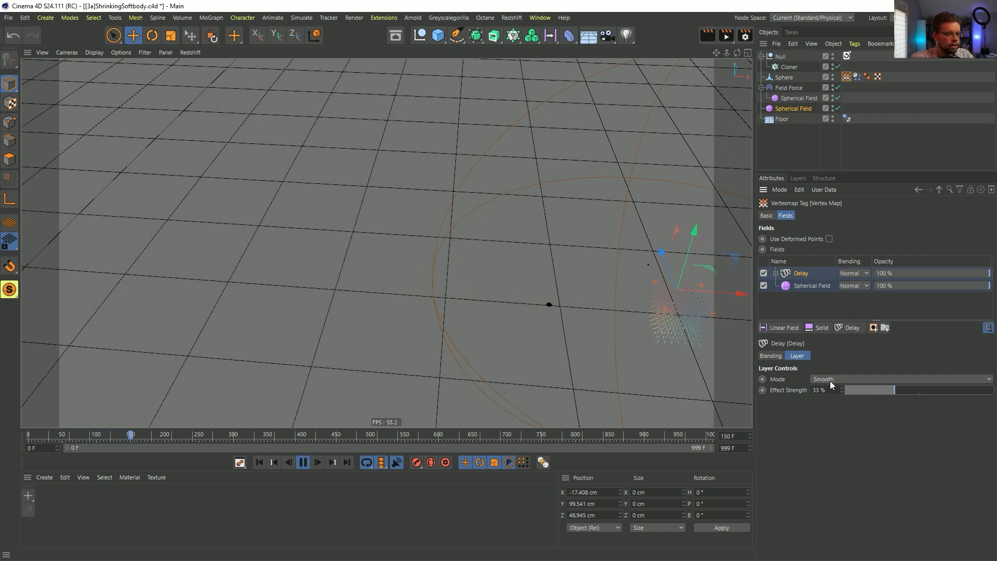
click(262, 464)
click(939, 390)
click(260, 462)
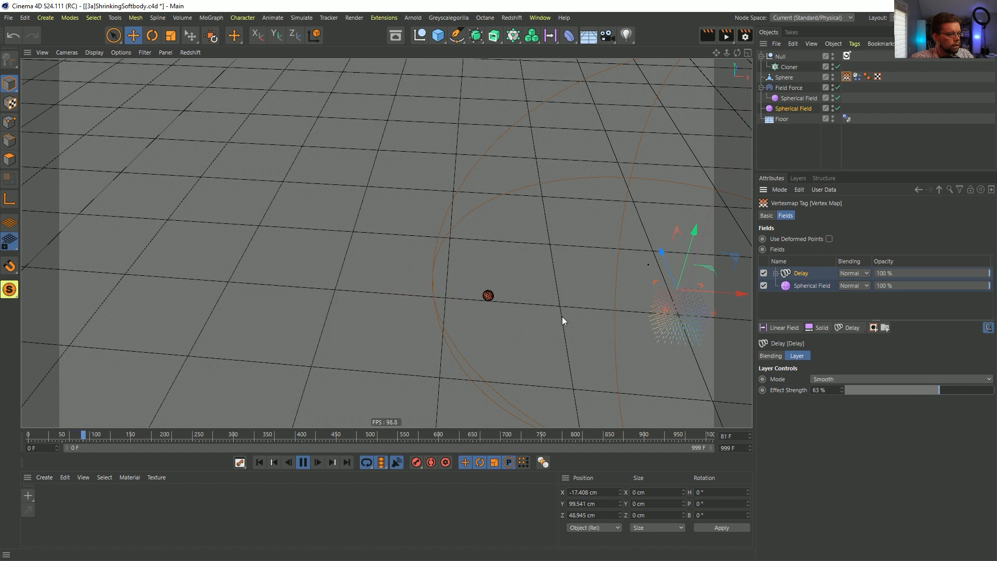
Step: Set the Delay layer's effect strength to 96%, replay the simulation, and stop it back at the first frame
drag(967, 392, 989, 392)
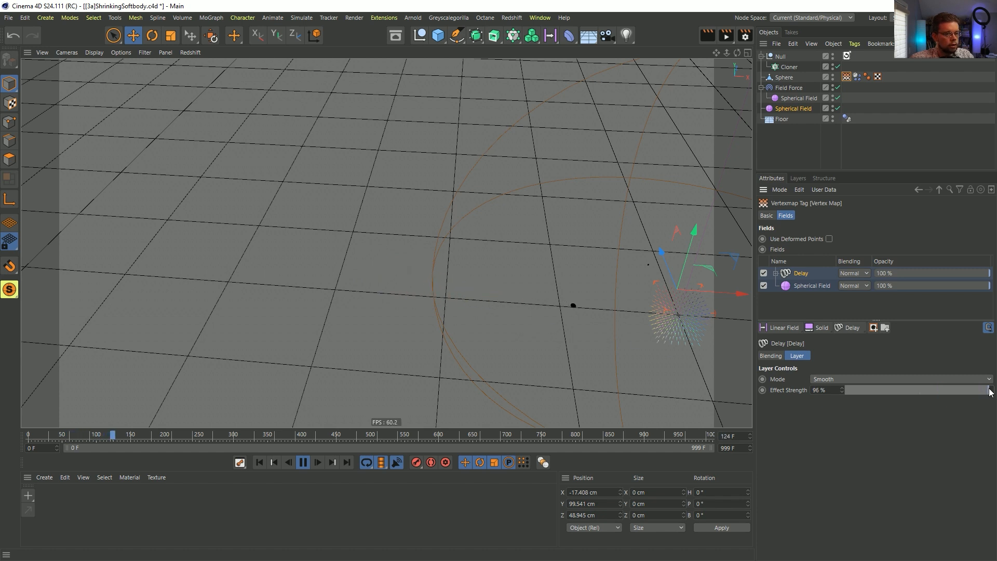
click(256, 463)
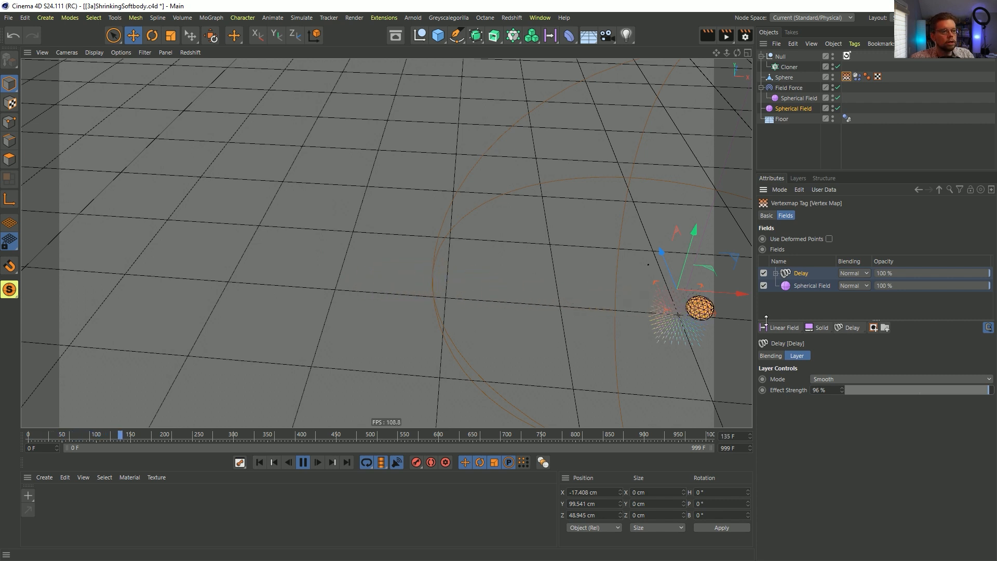
alt+drag(722, 309, 613, 292)
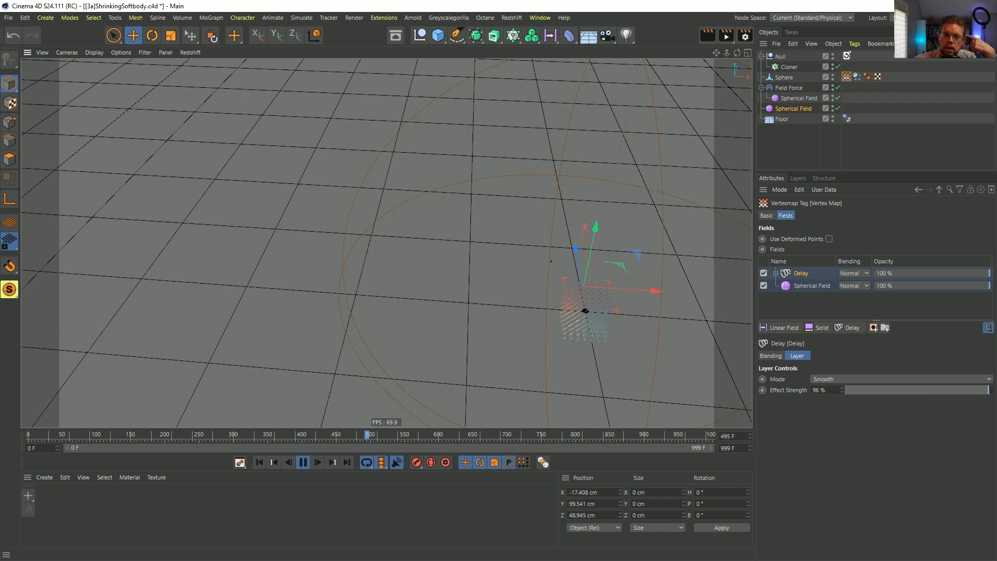
click(301, 461)
click(259, 463)
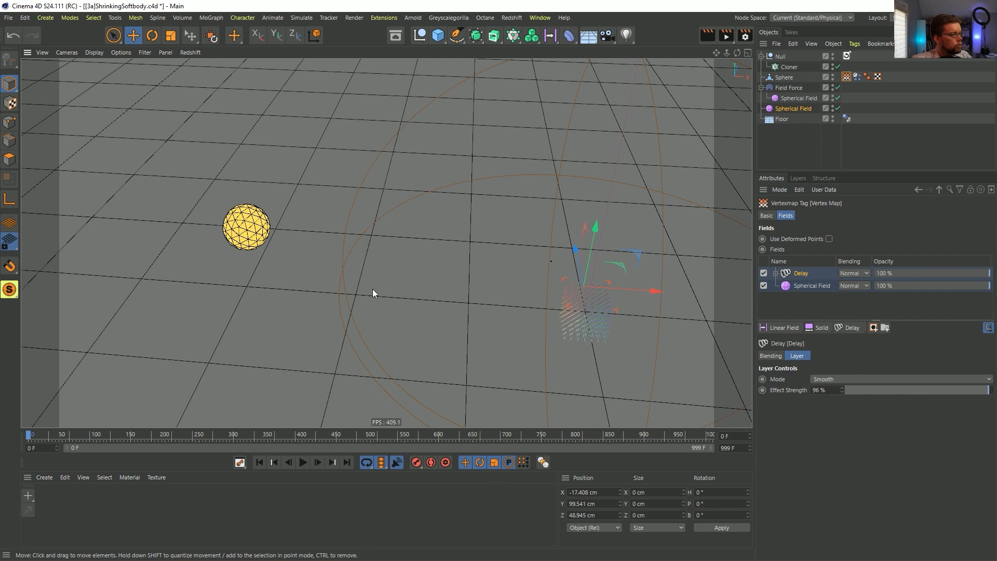
Step: Open the sphere's soft body settings, advance the simulation six frames one at a time, and return to the first frame
click(857, 76)
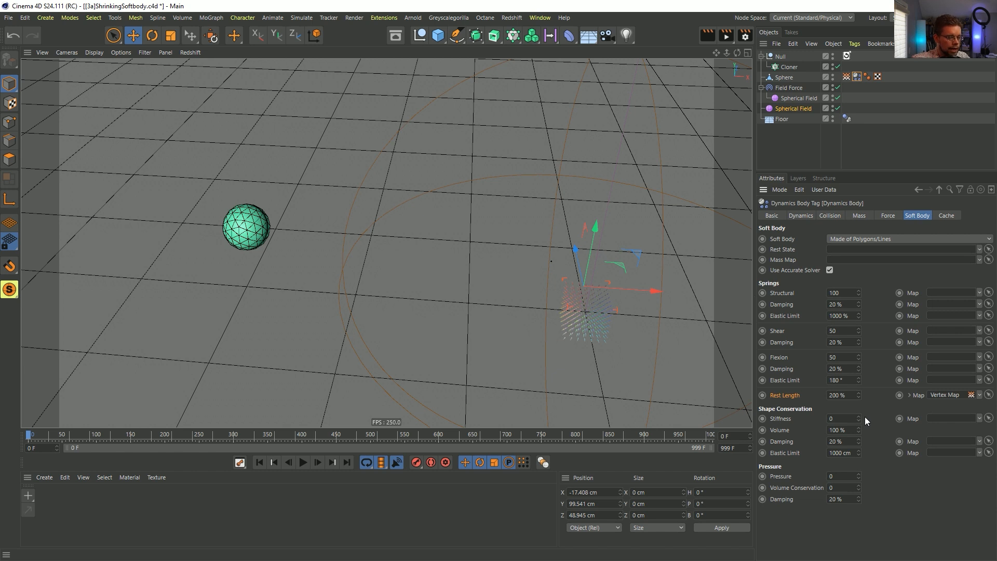
click(318, 462)
click(318, 463)
click(318, 462)
click(318, 463)
click(318, 462)
click(318, 462)
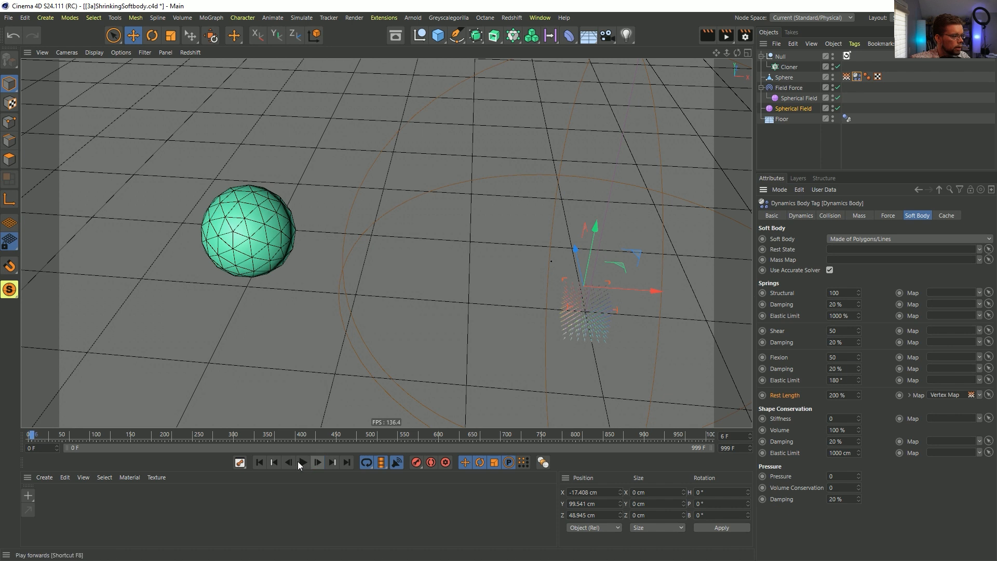
click(263, 461)
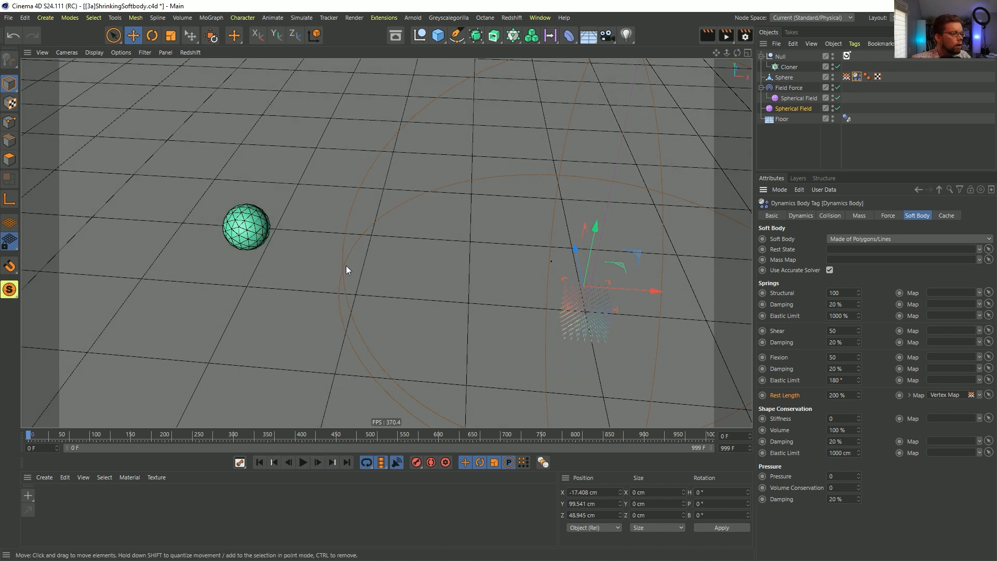
Step: Open the Spherical Field used by the vertex map and move it directly below the Sphere in the object hierarchy
click(847, 77)
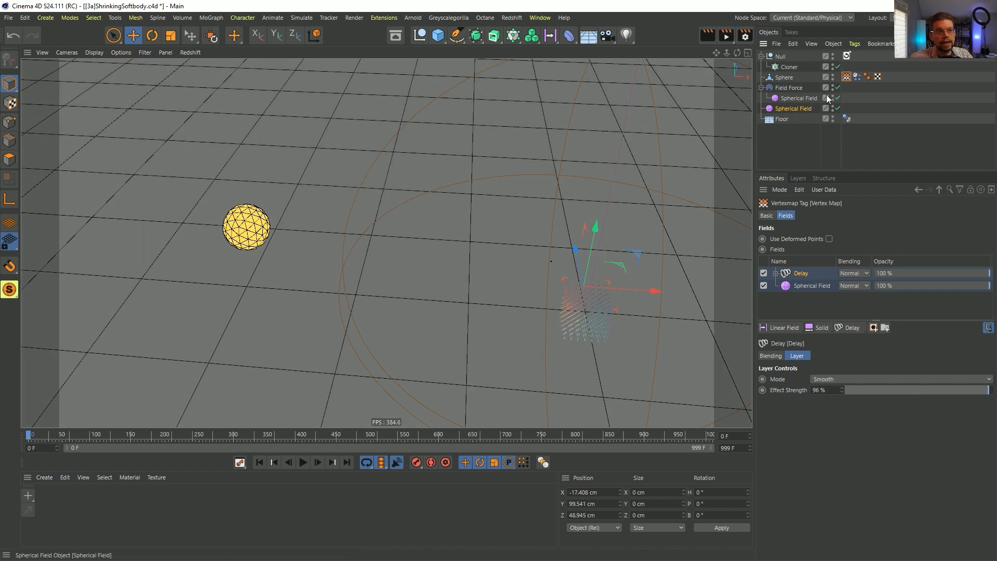
click(805, 286)
click(793, 108)
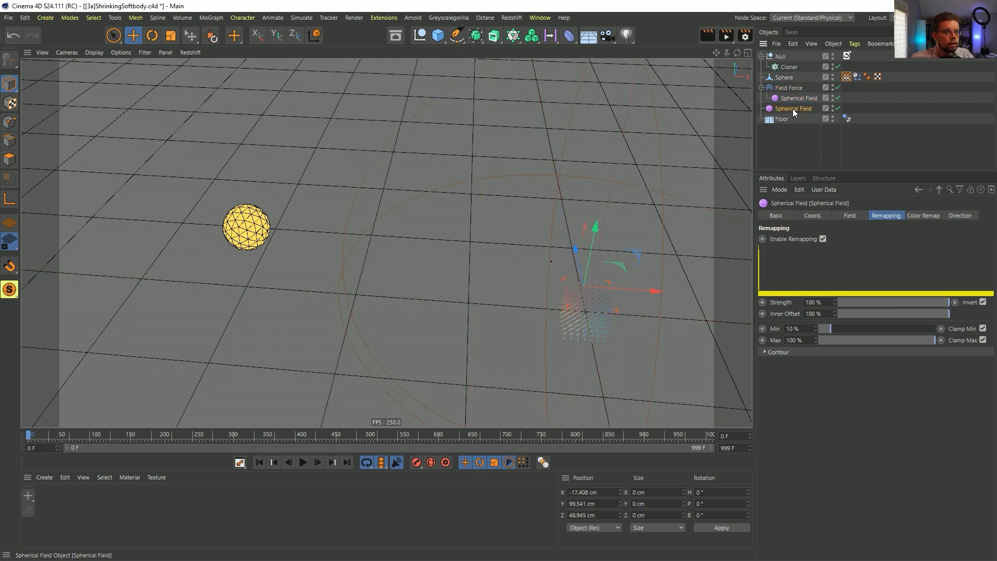
drag(786, 81, 785, 80)
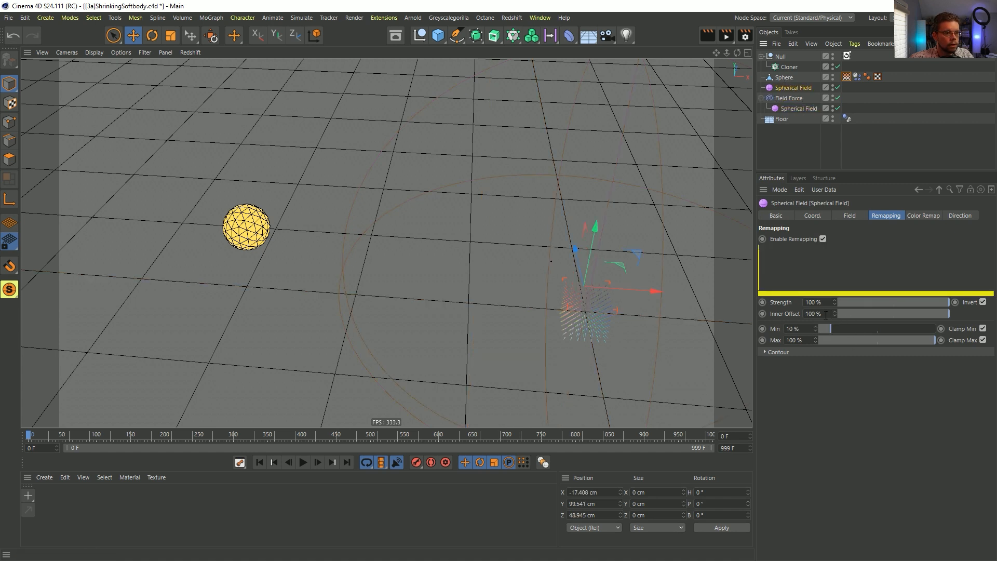
Step: Set the Spherical Field's remapping maximum to 50%, play the simulation briefly, and return to the first frame
click(813, 303)
drag(807, 341, 760, 362)
text(50)
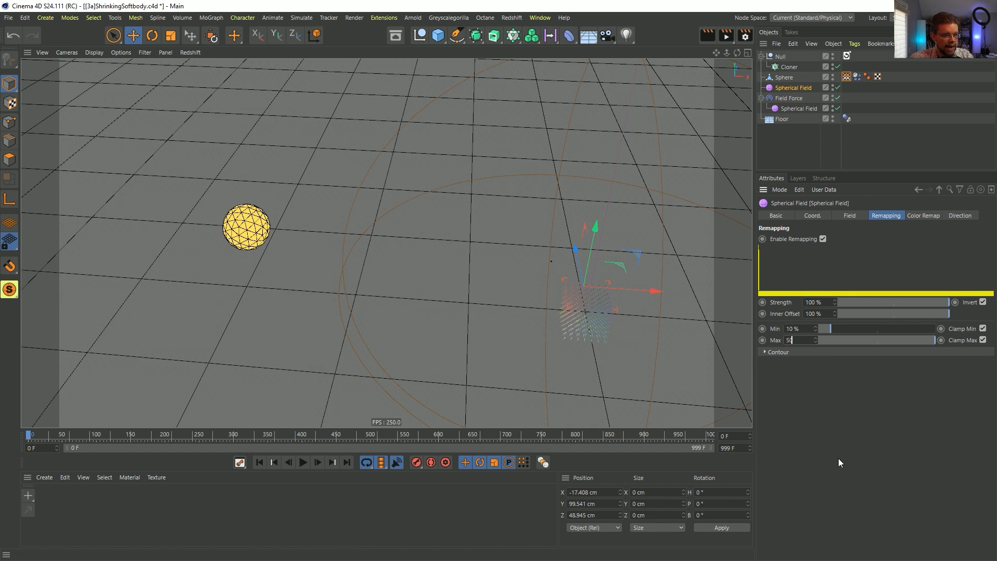
key(Return)
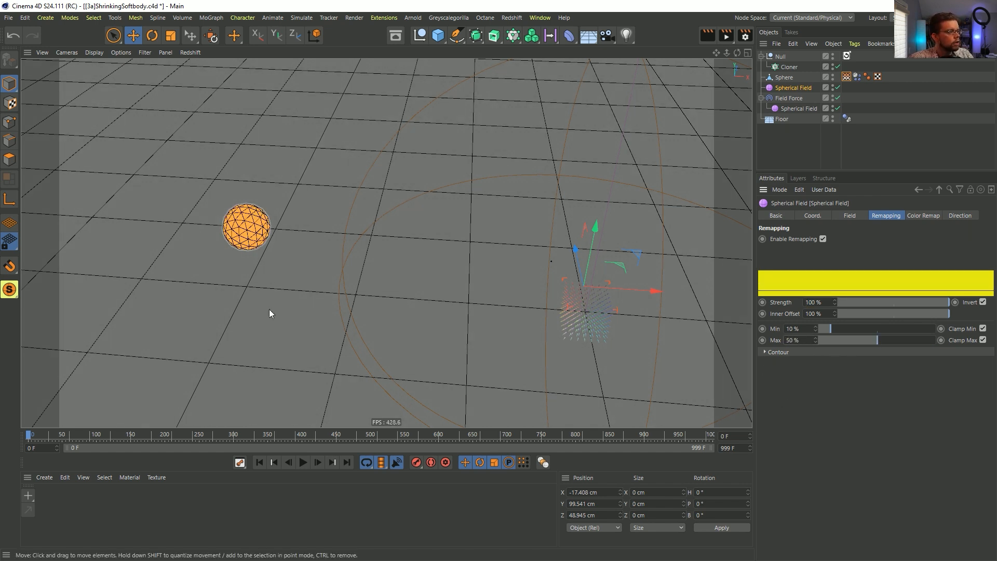
click(304, 463)
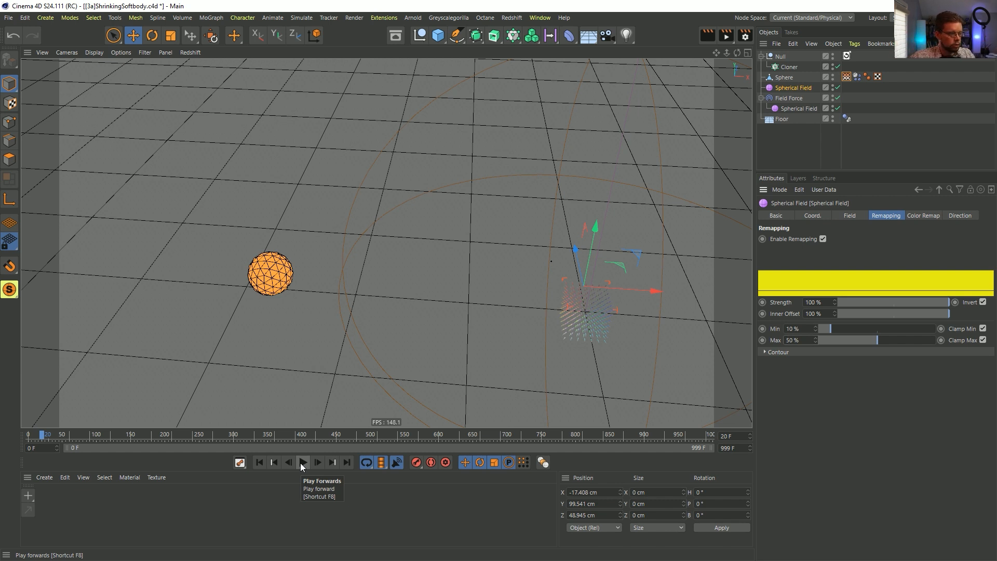
click(260, 462)
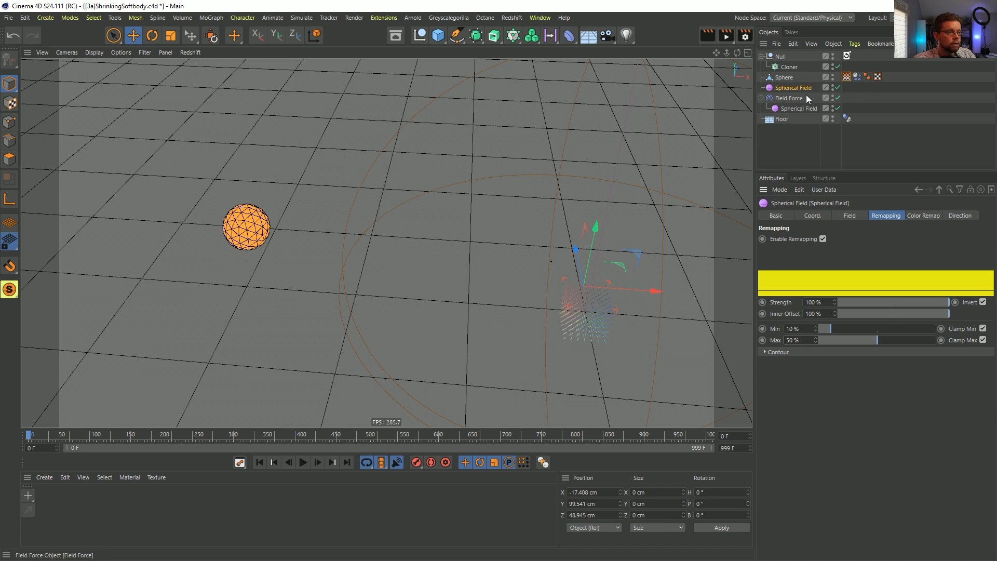
Step: Add a Box Field to the sphere's vertex map and move it to about 328 cm on X, beside the sphere
click(847, 77)
click(788, 327)
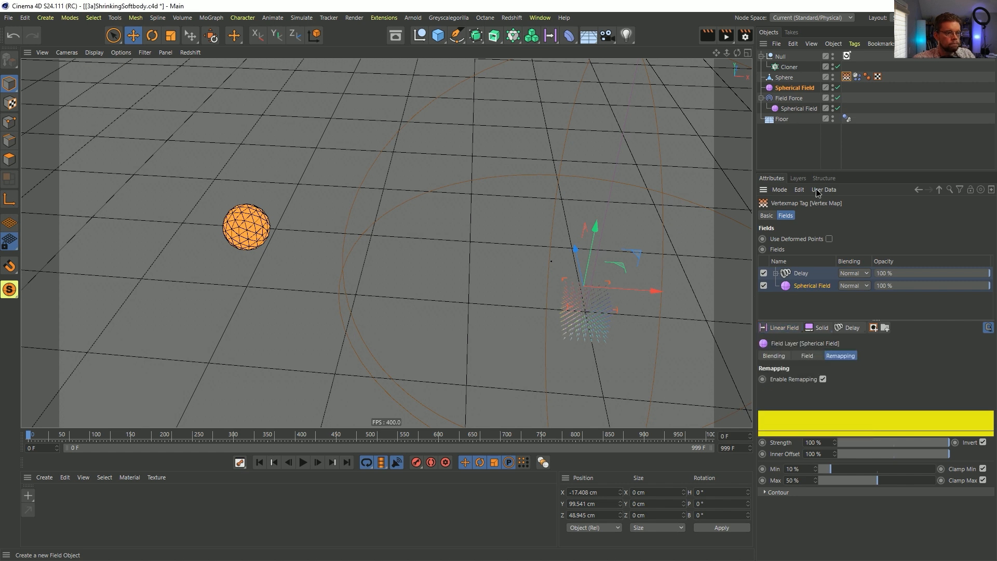
click(787, 328)
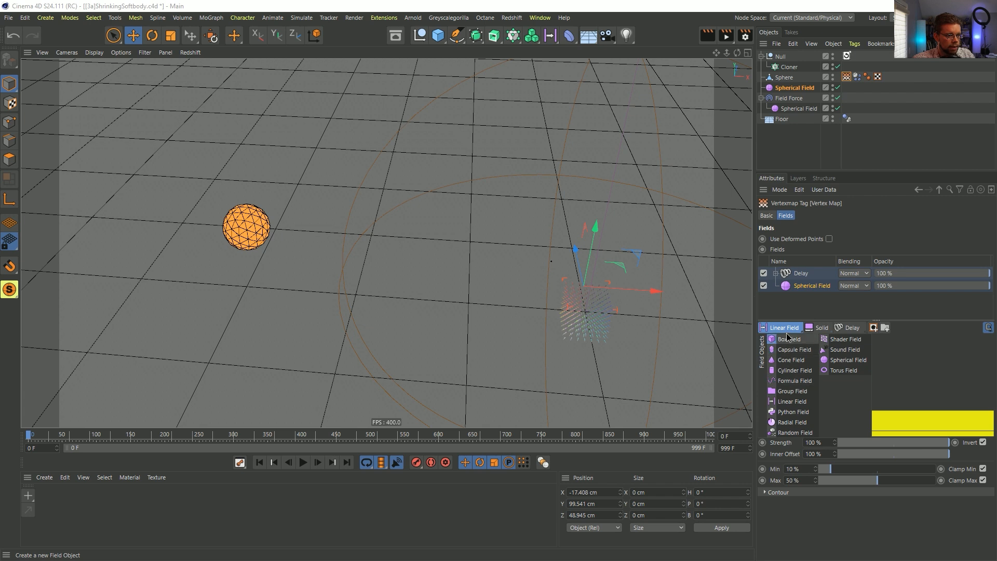
click(787, 340)
drag(300, 236, 374, 256)
Step: Stretch the Box Field in depth and height and narrow its width to form a thin wall beside the sphere
drag(317, 244, 271, 366)
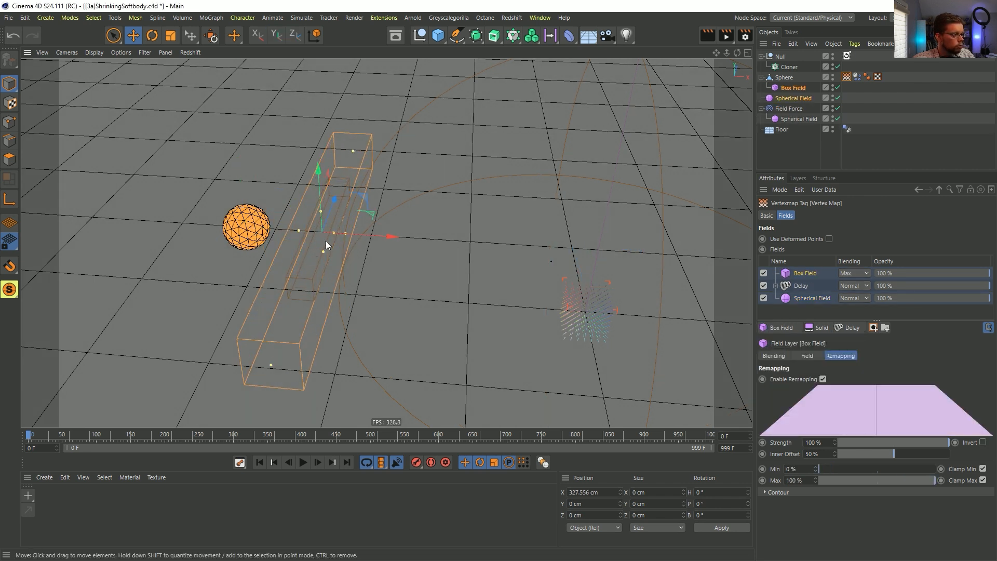
drag(322, 211, 313, 104)
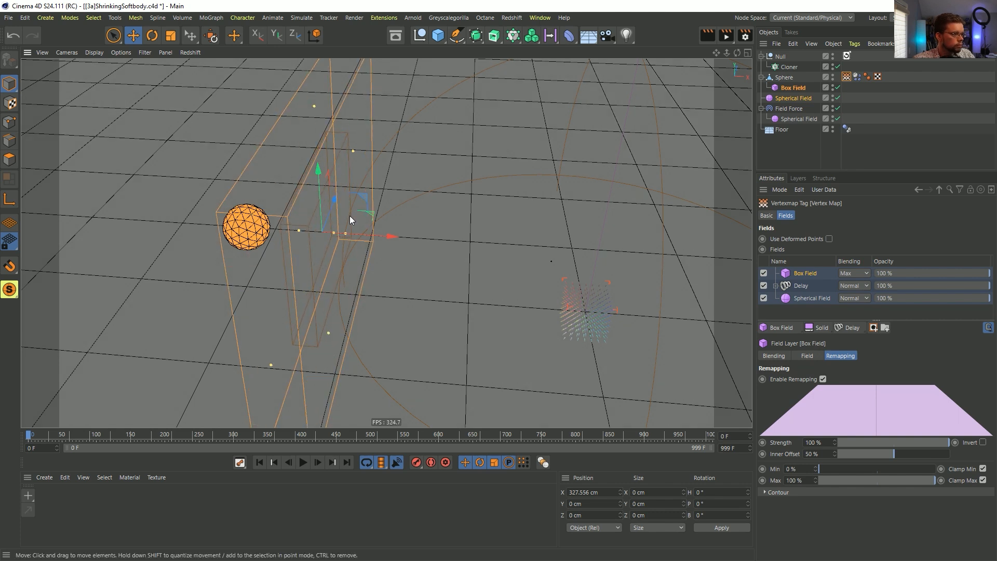
drag(345, 231, 329, 234)
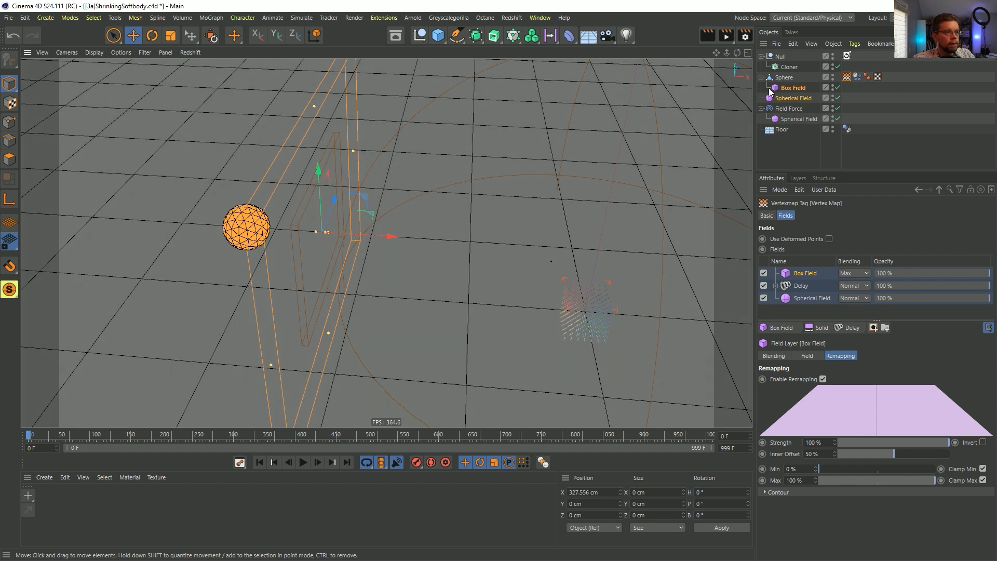
Step: Place the Box Field layer between the Delay and Spherical Field layers, with its blending set to Max
click(849, 97)
drag(806, 280, 817, 296)
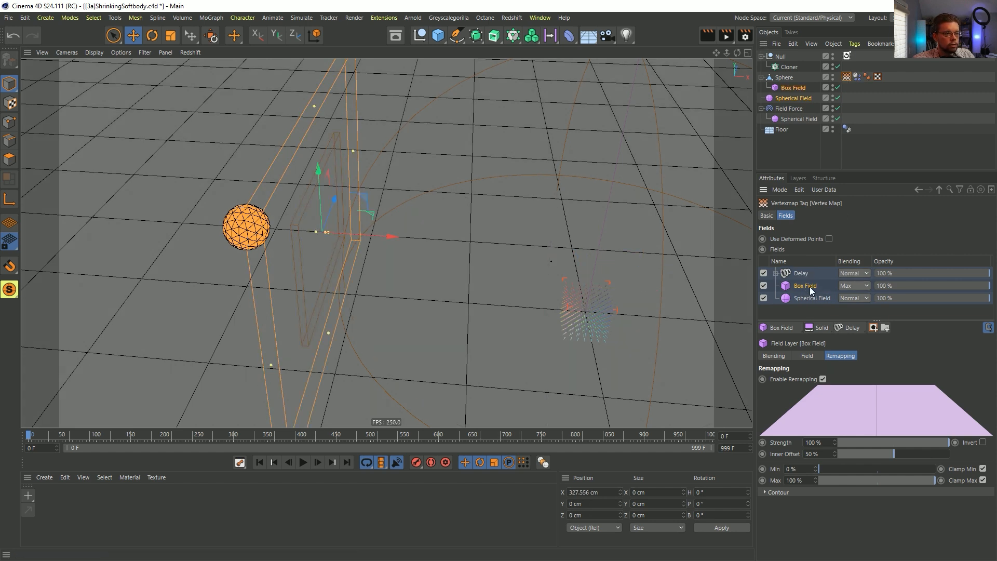
click(848, 287)
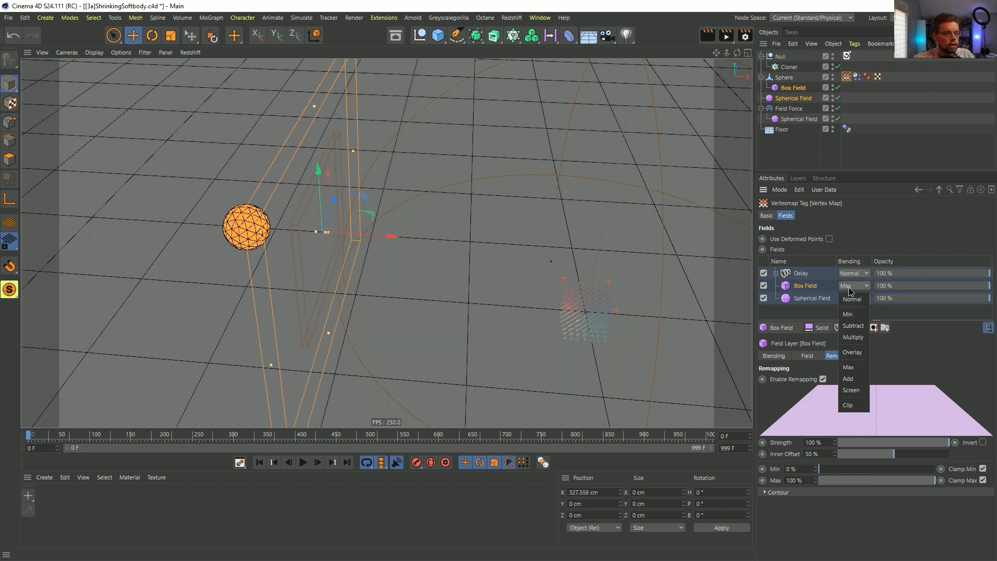
click(855, 368)
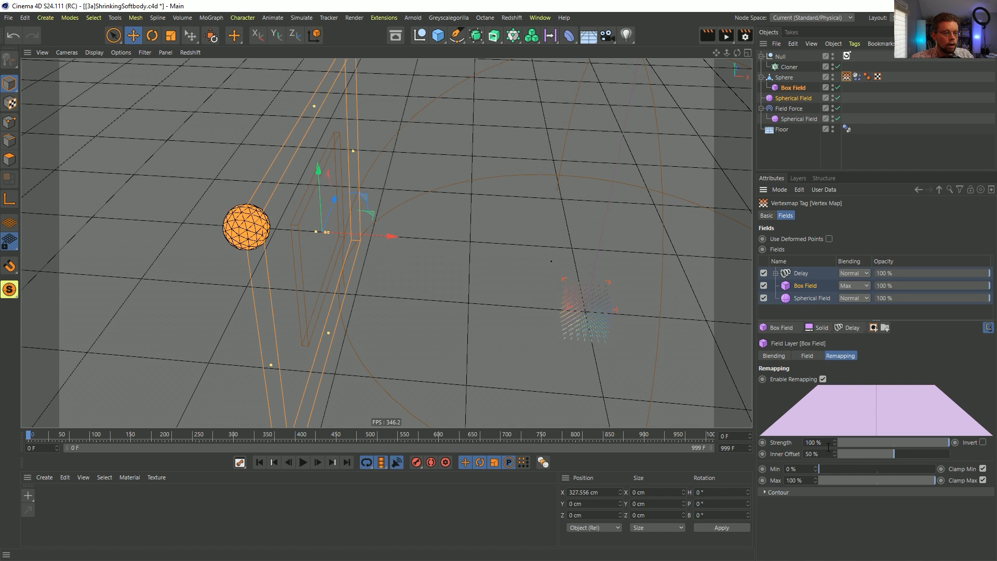
Step: Set the Box Field's inner offset to 99%, play the simulation briefly, and return to the first frame
drag(890, 455, 945, 462)
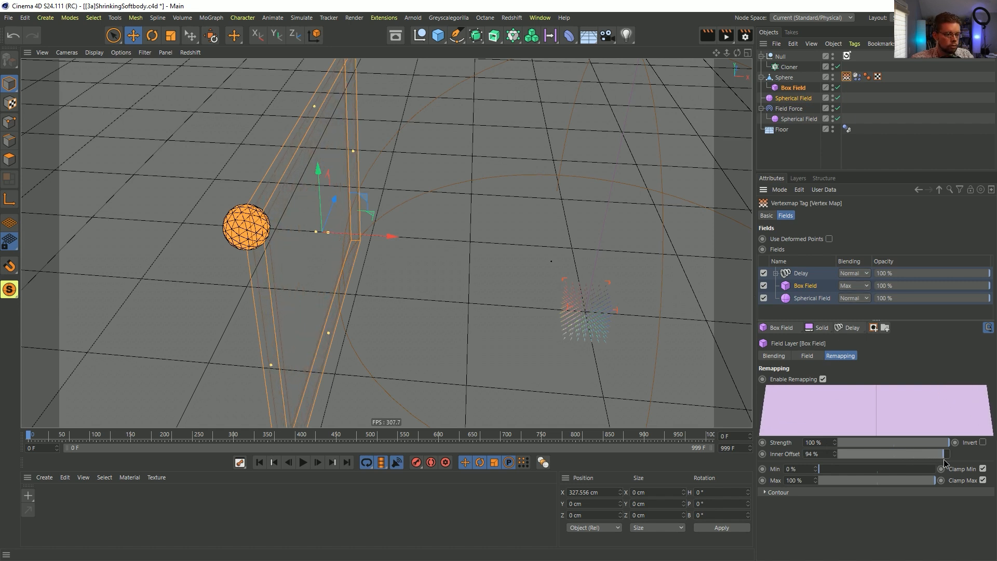
double_click(825, 455)
text(99)
key(Return)
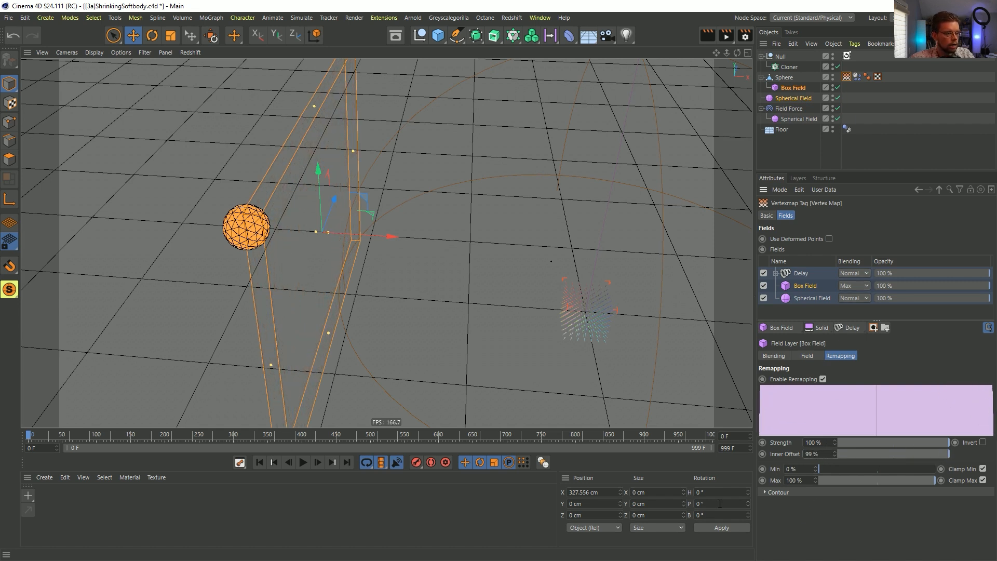
alt+drag(282, 222, 308, 207)
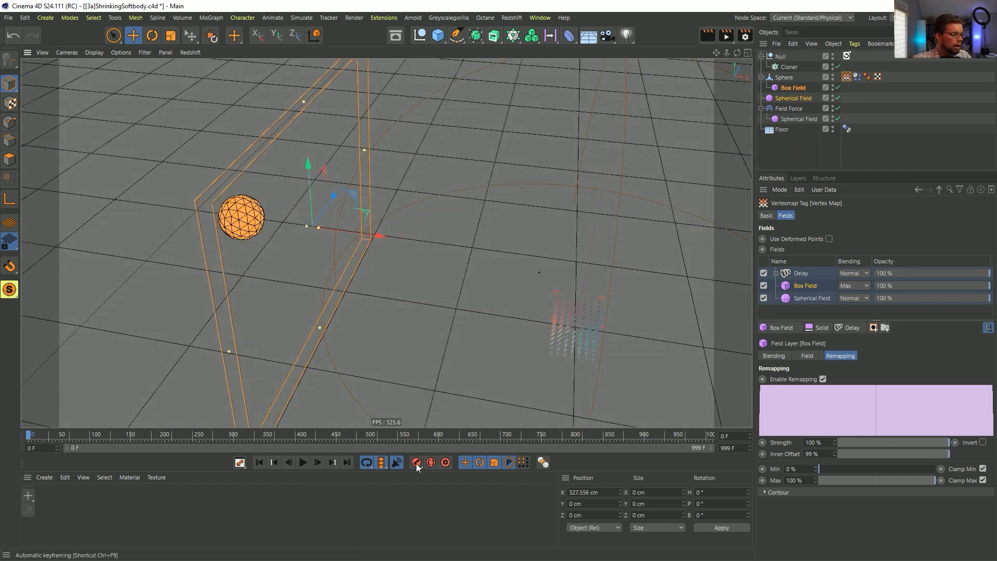
click(303, 462)
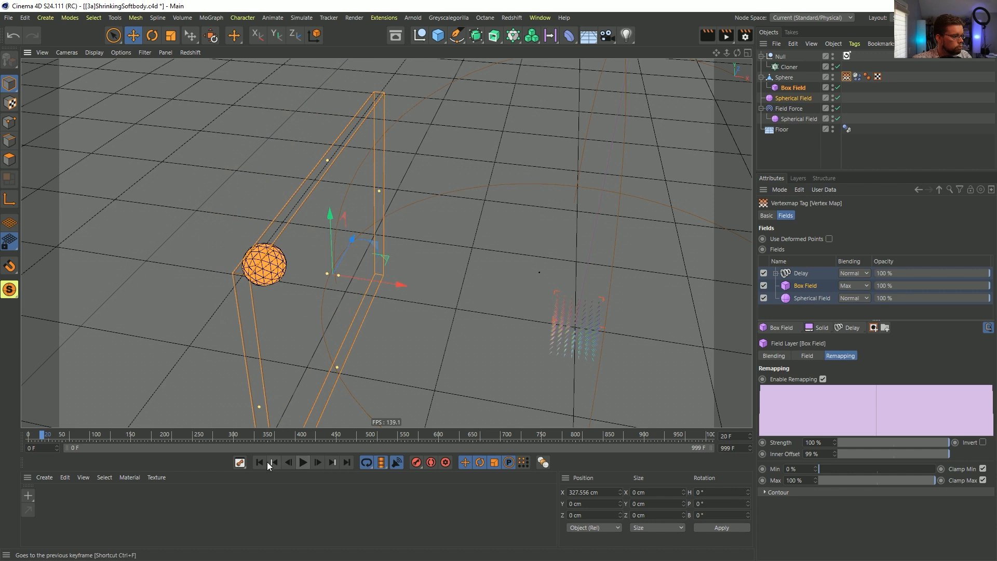
click(260, 463)
Step: Move the Box Field out from under the Sphere in the hierarchy, play the simulation, and return to the first frame
click(793, 88)
drag(784, 89, 779, 93)
click(303, 463)
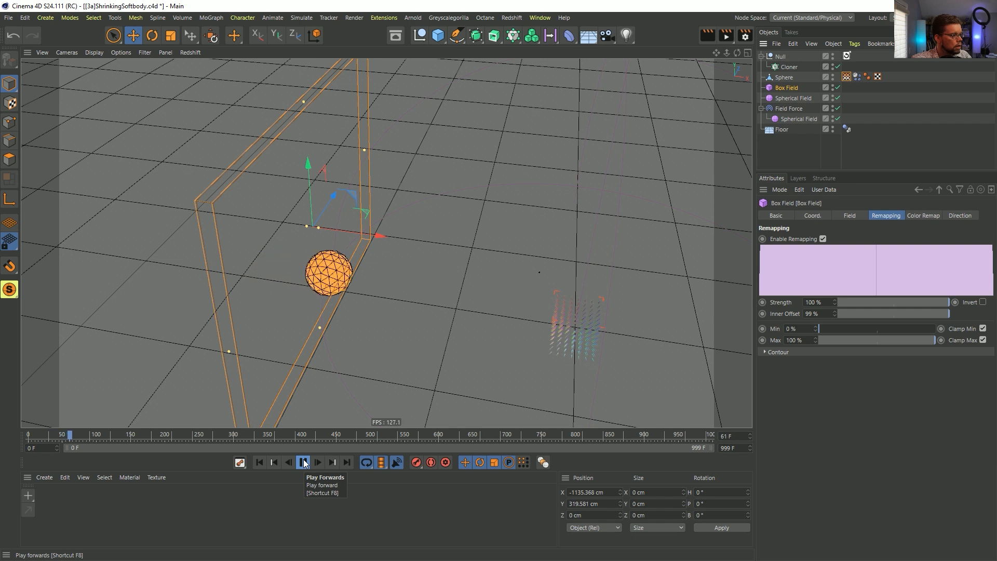
click(303, 462)
click(259, 462)
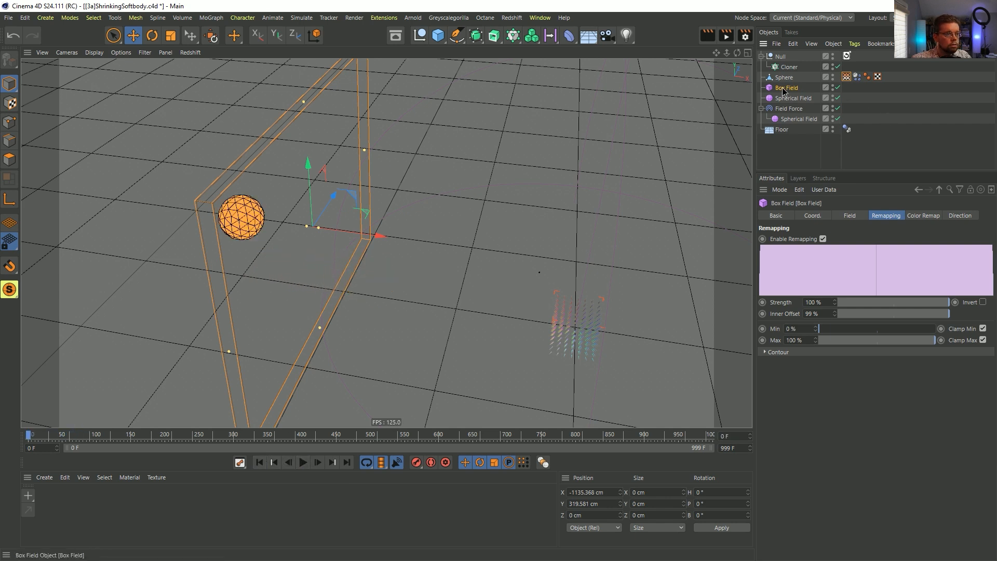
Step: Disable the Delay layer in the Sphere's vertex map and play the simulation
click(848, 77)
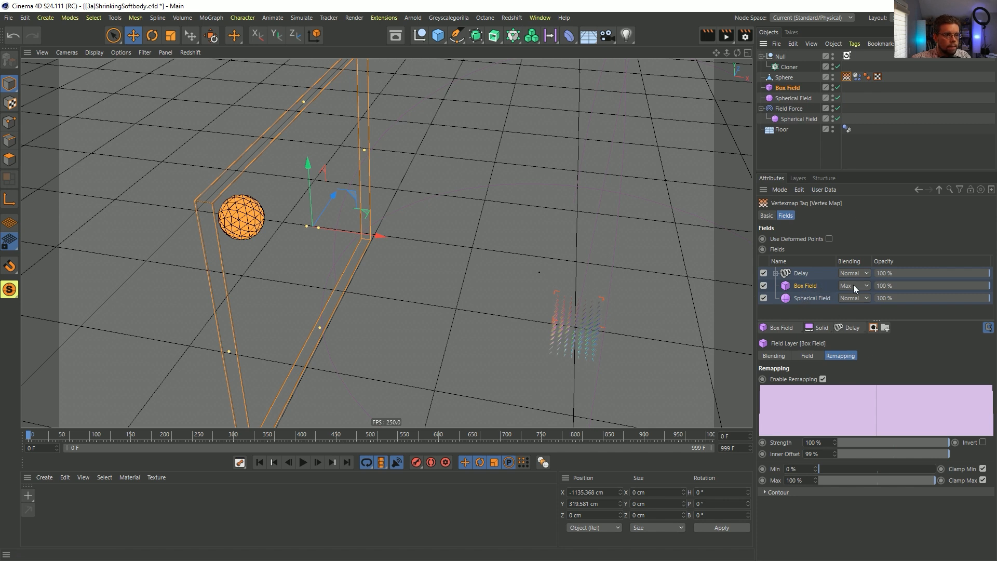
click(763, 273)
click(304, 462)
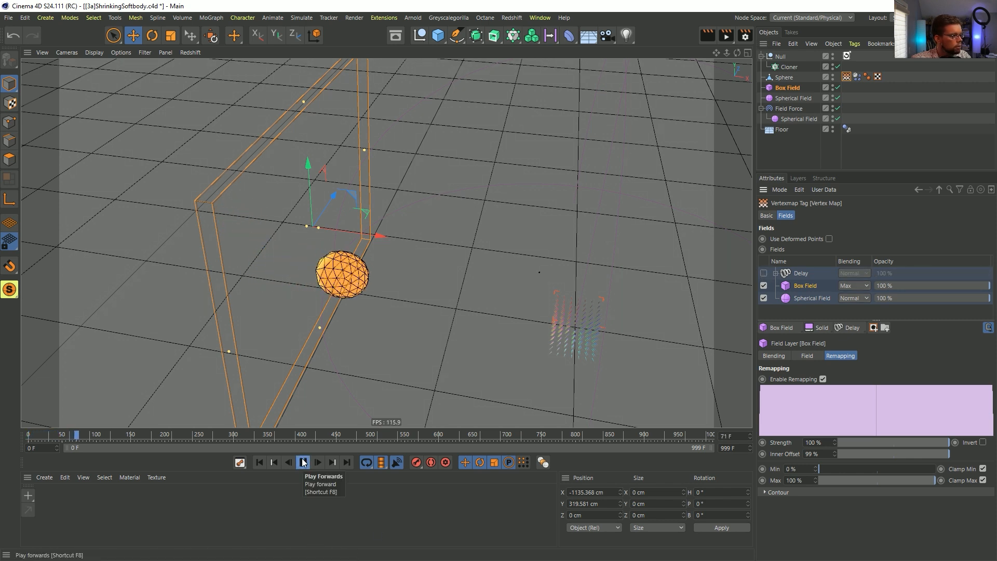
alt+drag(291, 266, 338, 283)
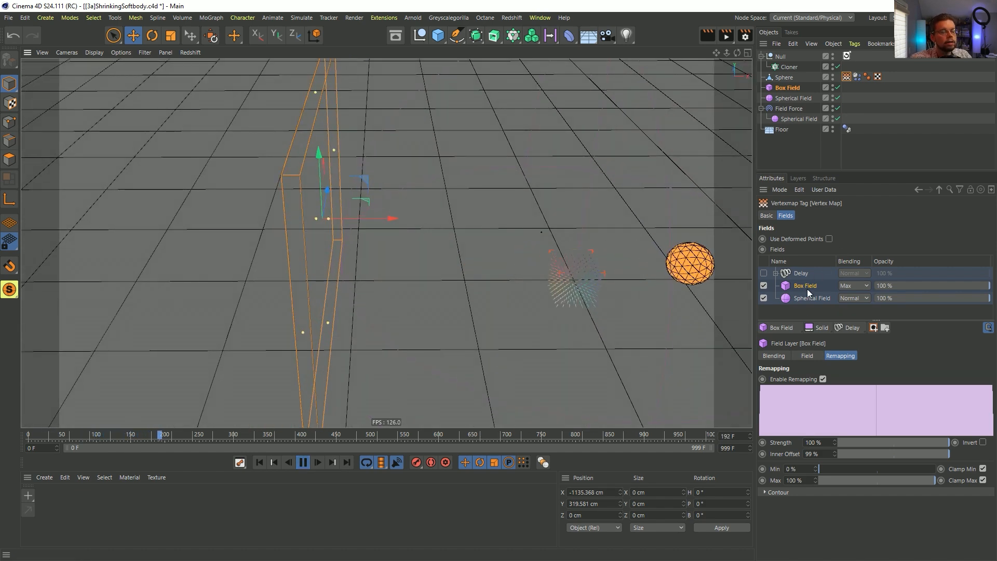
Step: Add a Decay modifier layer between the Delay and Box Field layers, with its blending set to Normal
click(846, 327)
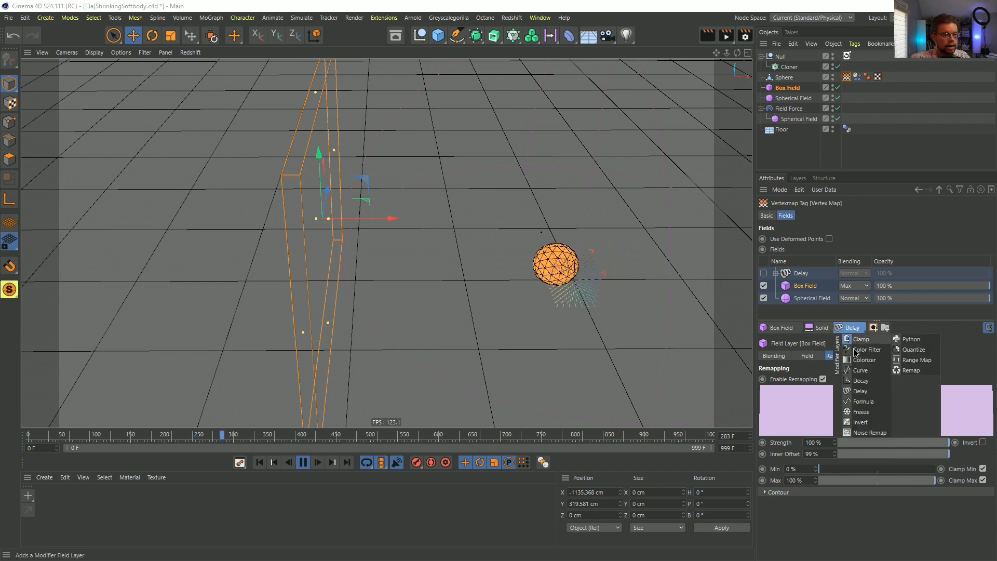
click(869, 383)
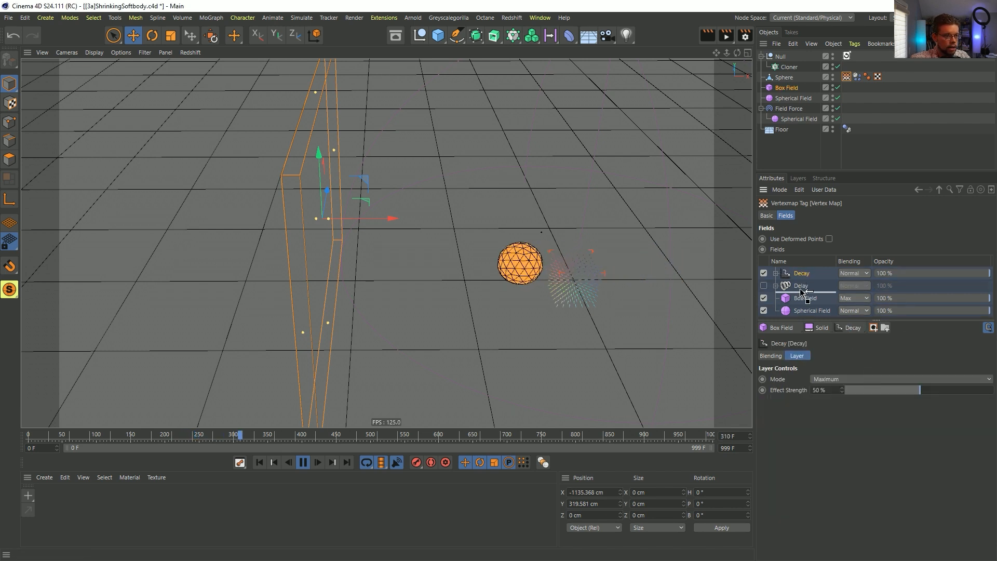
click(853, 288)
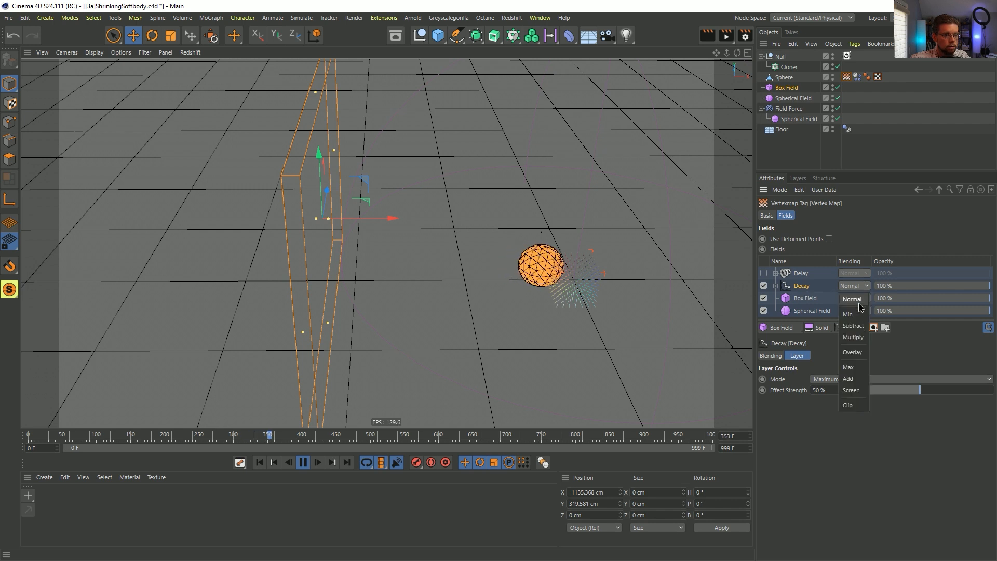
click(854, 299)
Step: Set the Decay layer's effect strength to 90% and replay the simulation from the first frame
click(822, 390)
text(90)
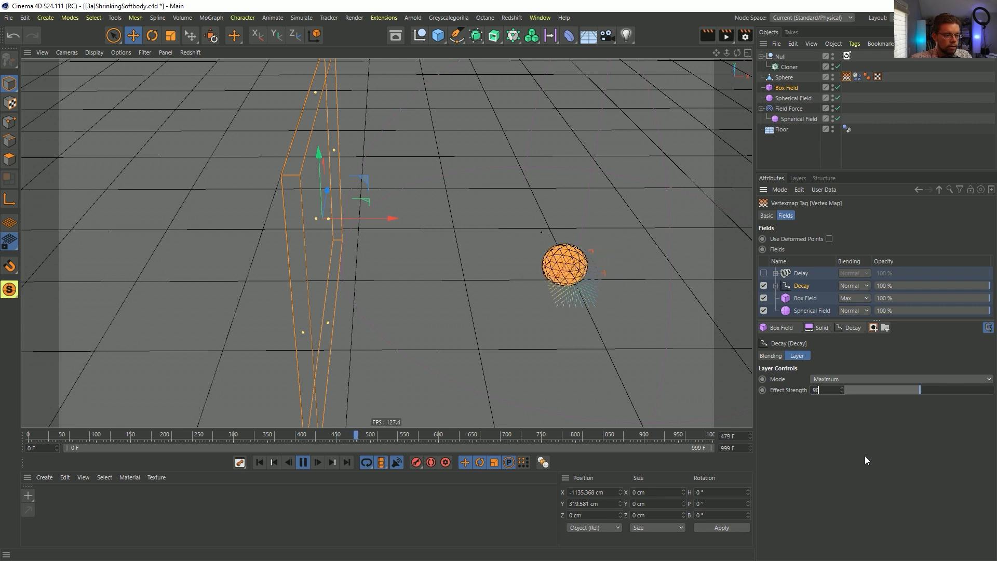
key(Return)
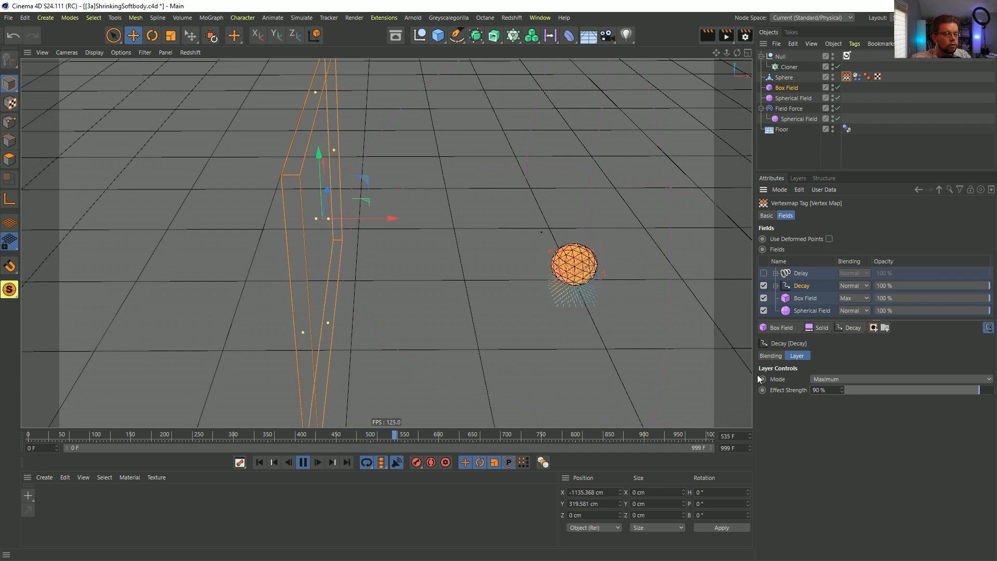
click(259, 463)
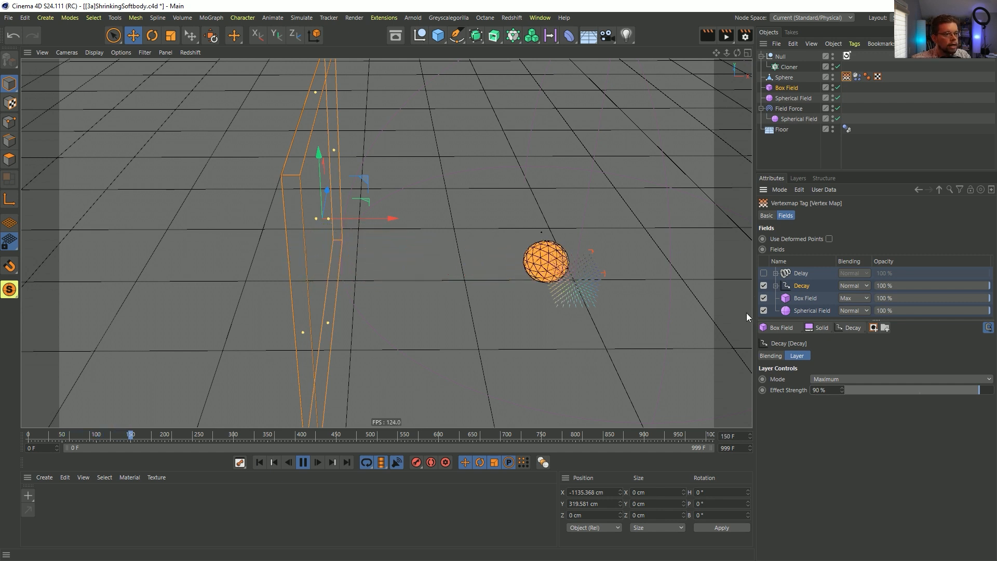
alt+middle_drag(633, 281, 546, 278)
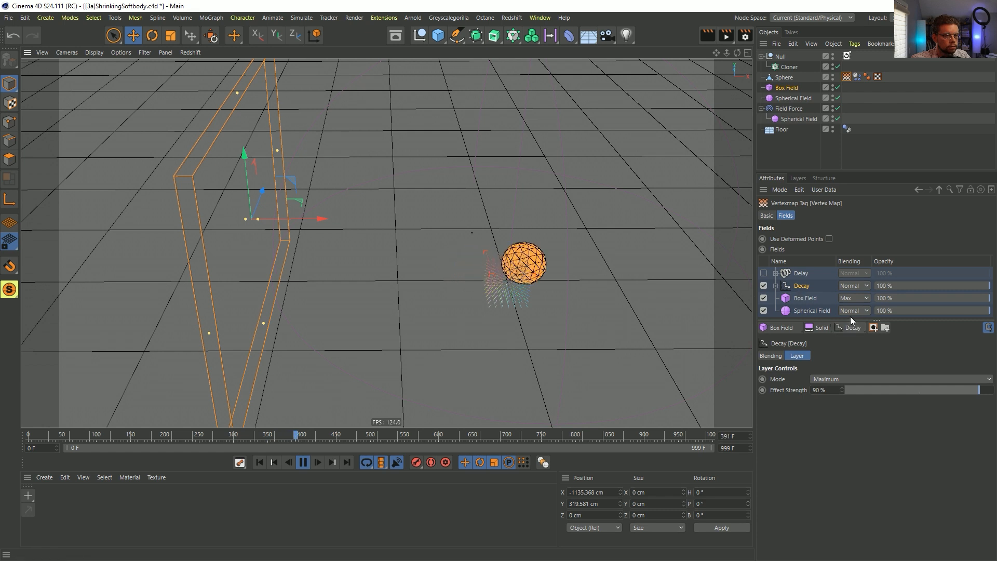
Step: Lower the Spherical Field layer's inner offset to 98% and replay the simulation from the start
drag(850, 318, 829, 368)
click(806, 311)
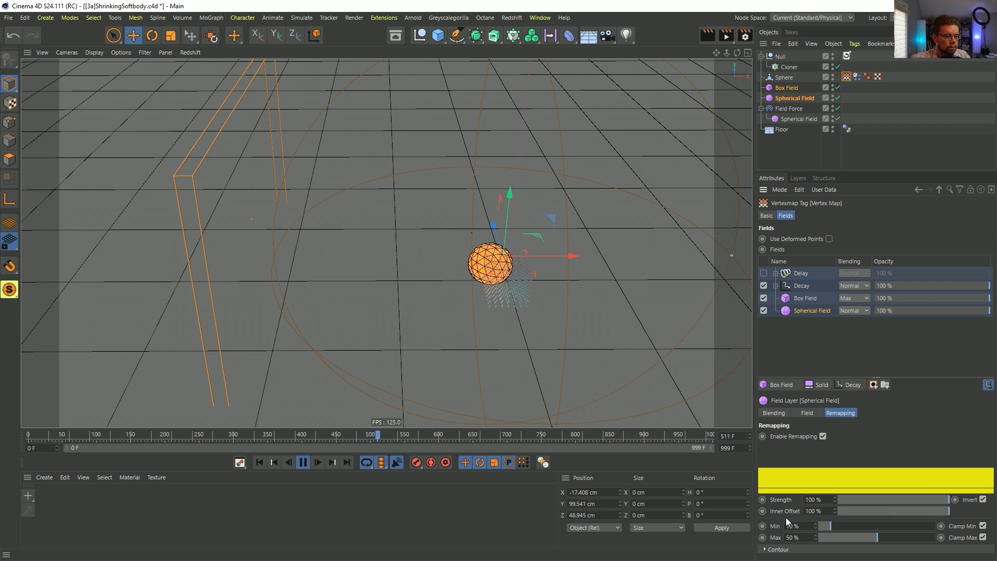
click(835, 514)
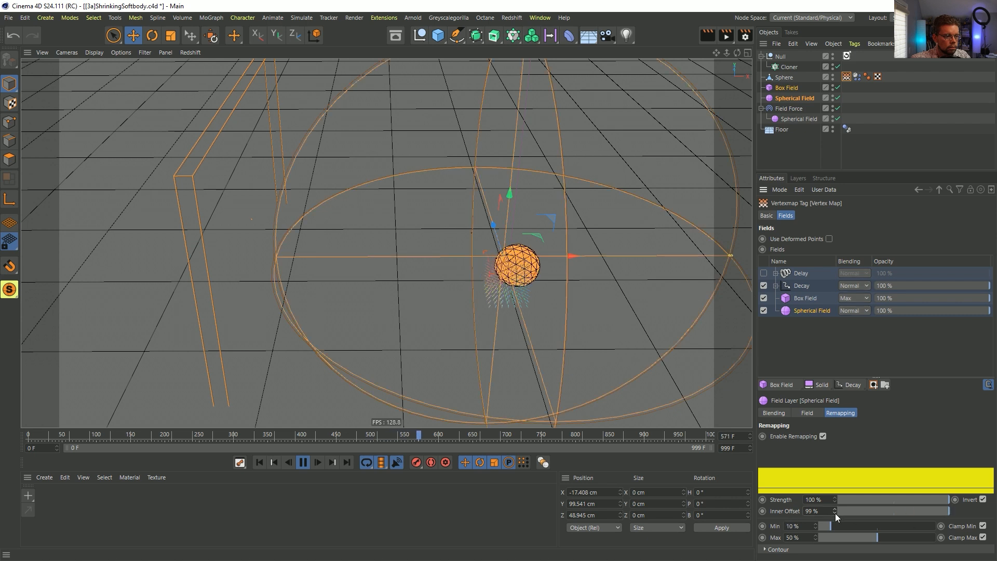
click(835, 513)
click(261, 462)
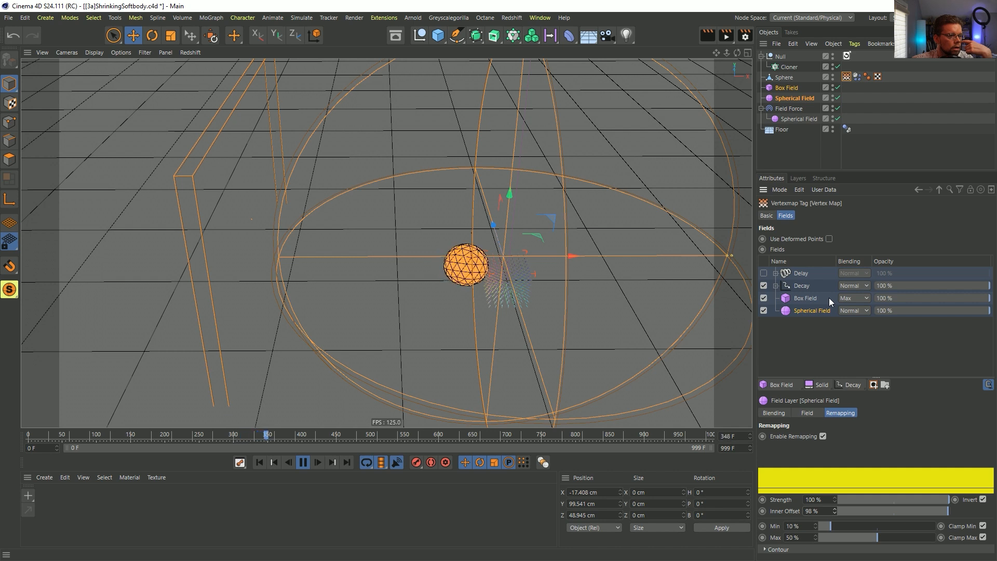
Step: Disable the Box Field and Decay layers, leaving only the Spherical Field active, and replay the simulation from the first frame
click(763, 298)
click(763, 286)
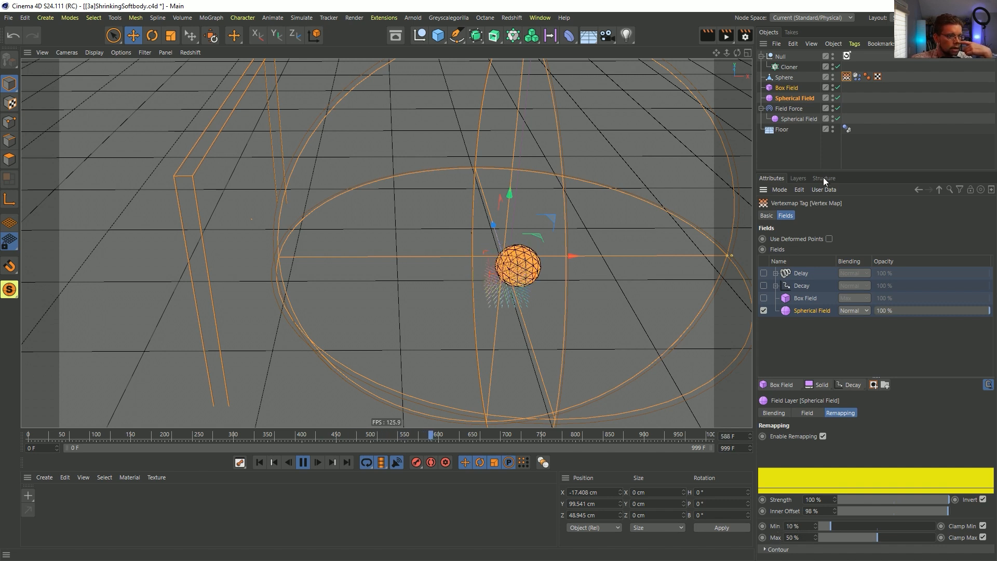
drag(826, 171, 826, 101)
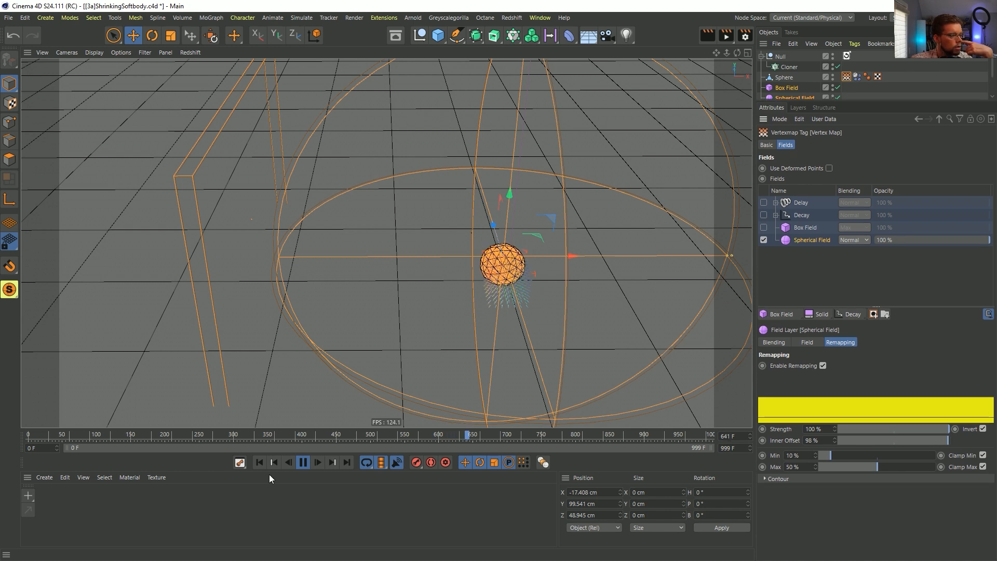
click(260, 463)
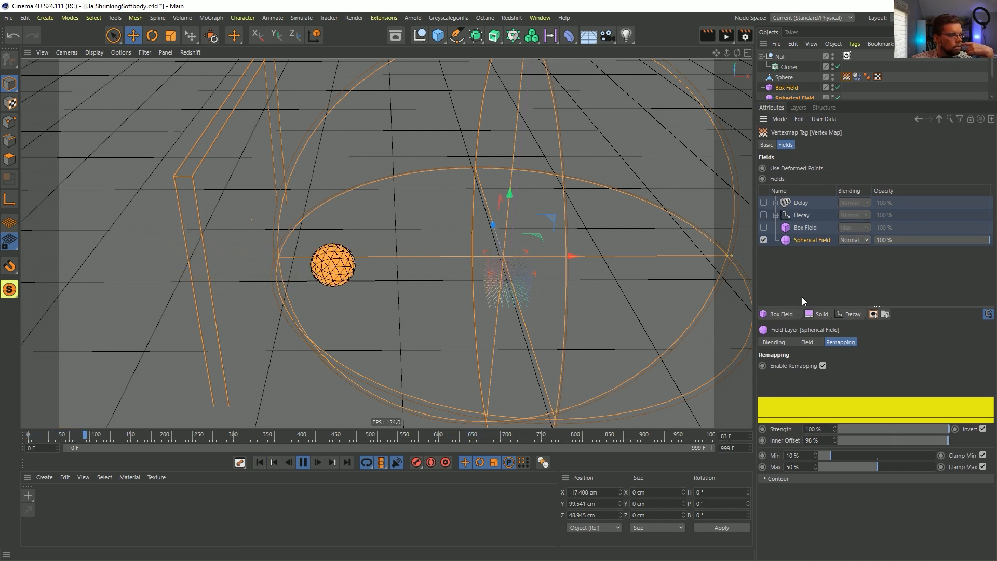
click(260, 462)
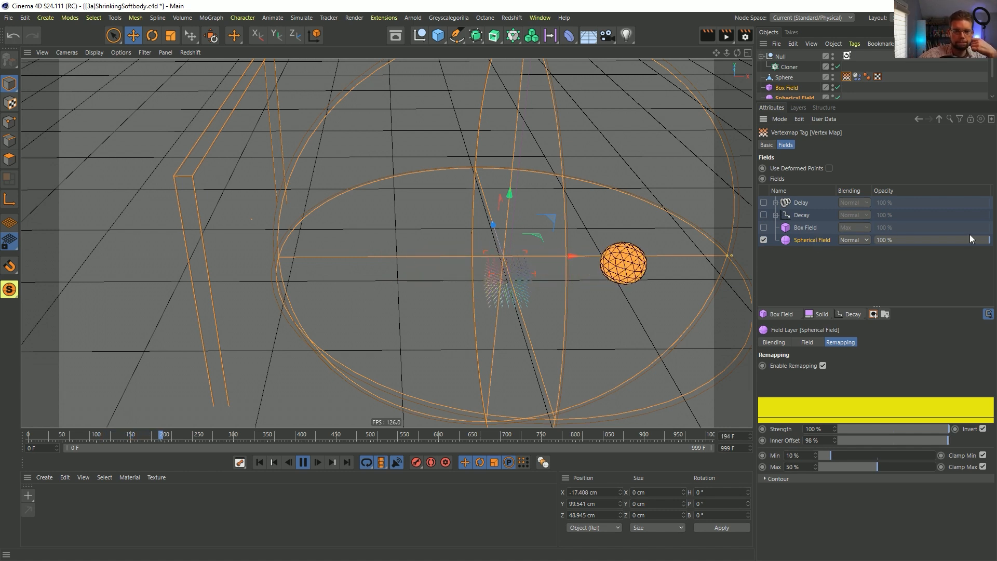
Step: Set the Spherical Field layer's inner offset to 87% and its remapping minimum to 0%
drag(880, 440, 936, 443)
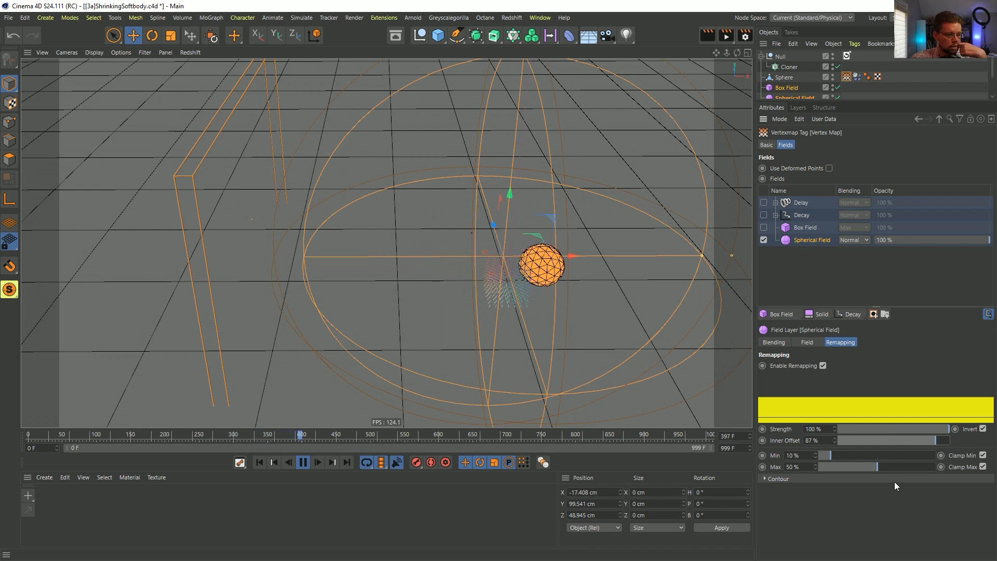
drag(827, 456, 819, 455)
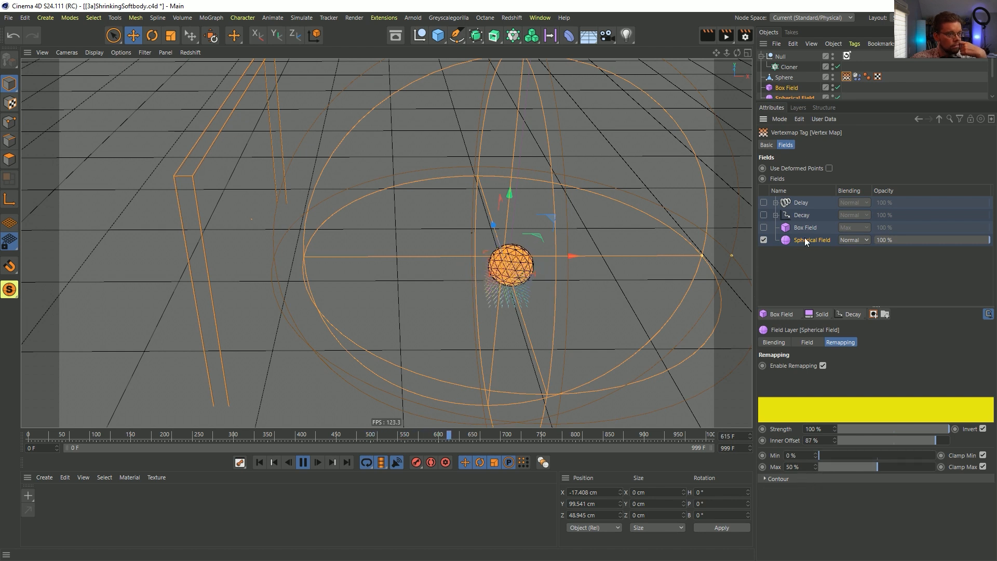
drag(831, 102, 832, 153)
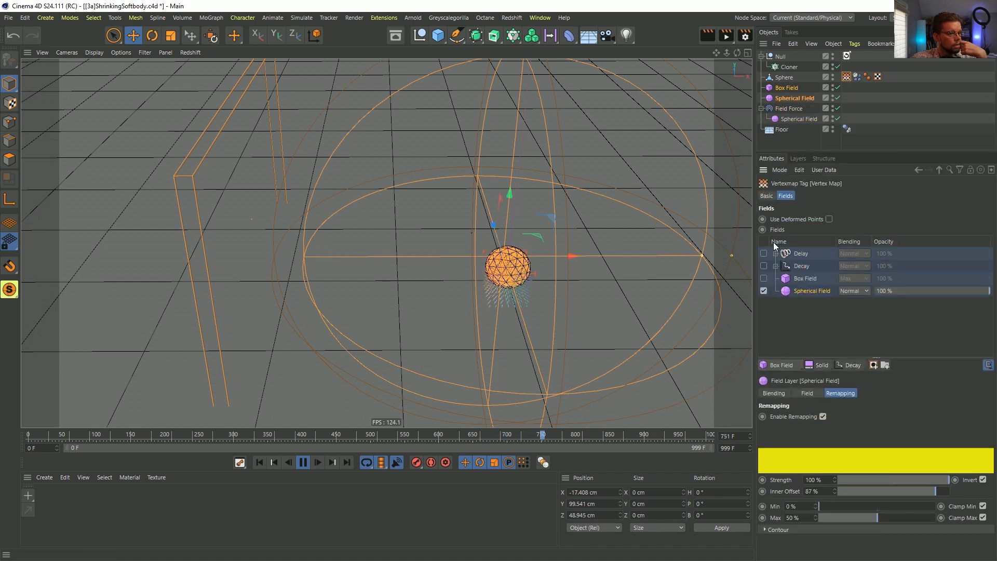
Step: Set the Spherical Field object's inner offset to 81% and maximum to 100%, and return the stopped simulation to the first frame
click(801, 98)
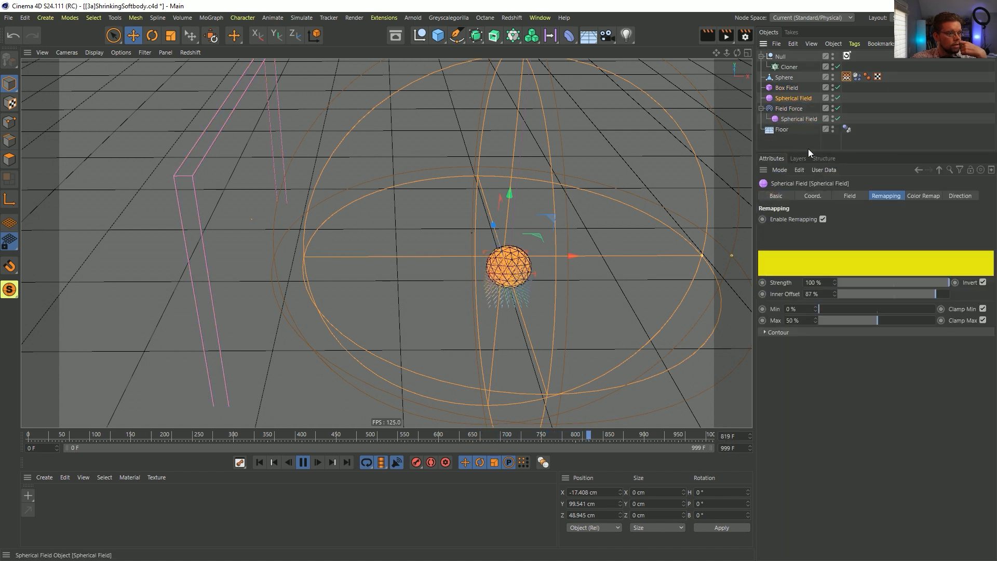
drag(936, 294, 929, 296)
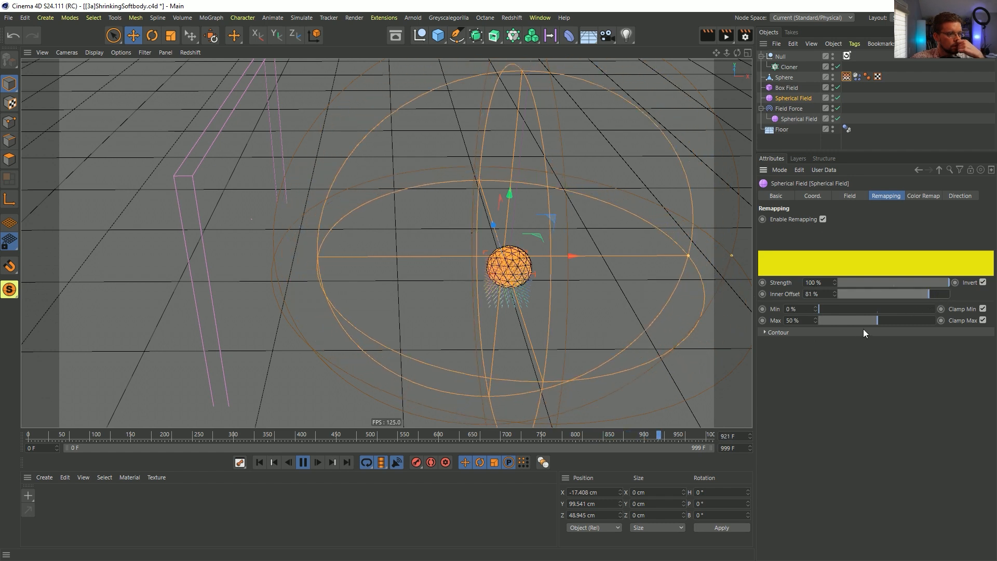
drag(862, 321, 929, 322)
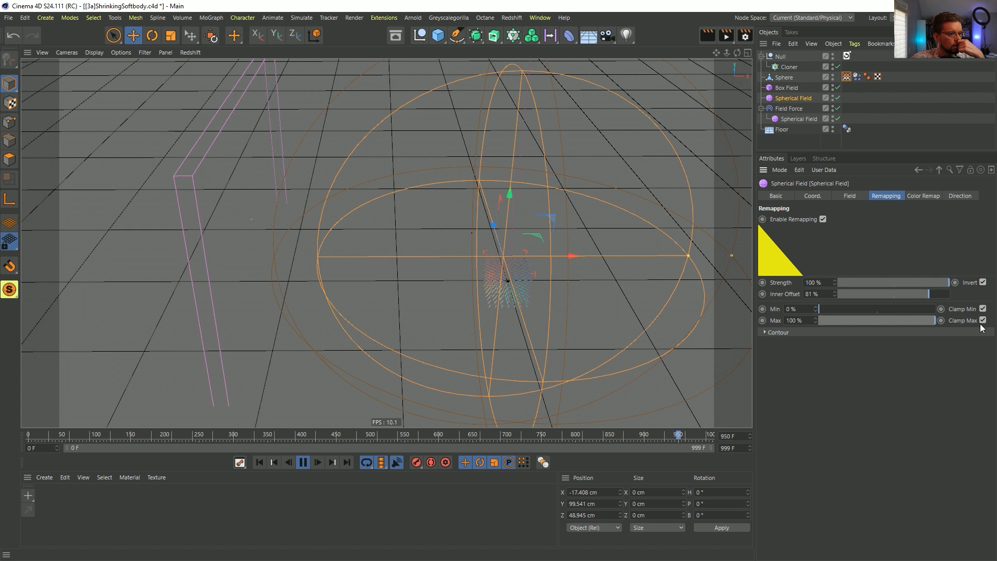
drag(902, 321, 941, 325)
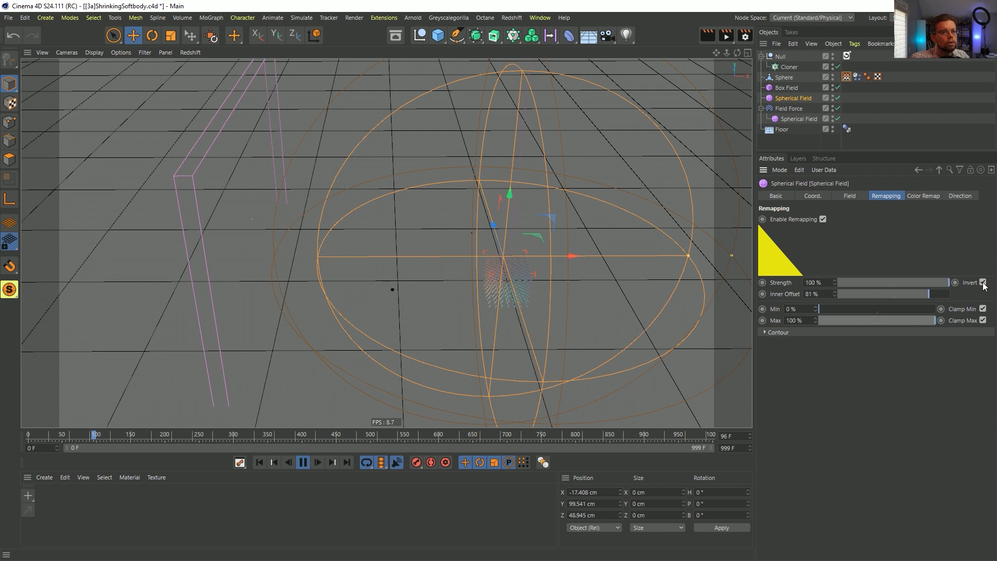
click(303, 462)
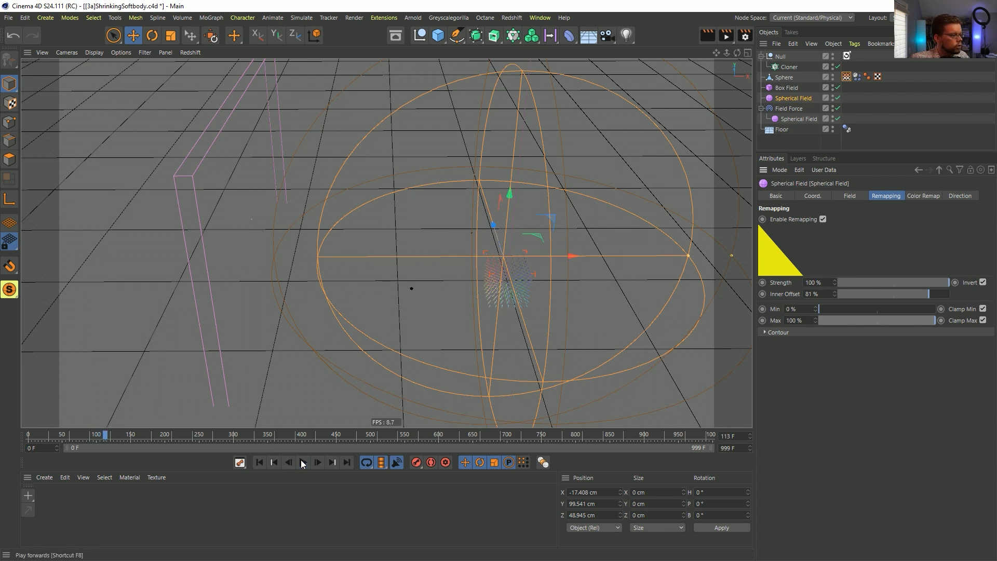
click(259, 463)
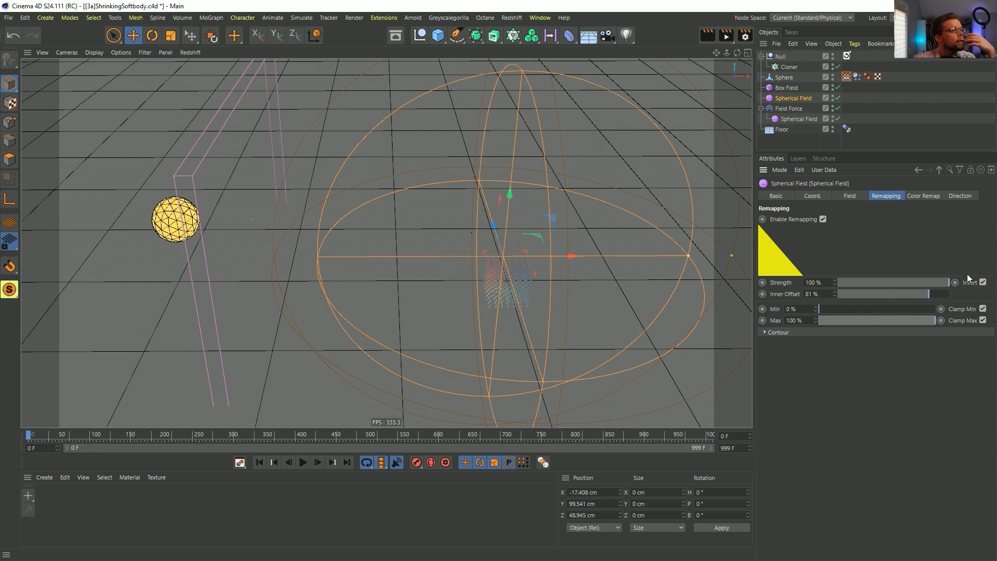
Step: Toggle the Spherical Field's inversion off and on, set its minimum to 50%, and play the simulation to about frame 107
click(983, 283)
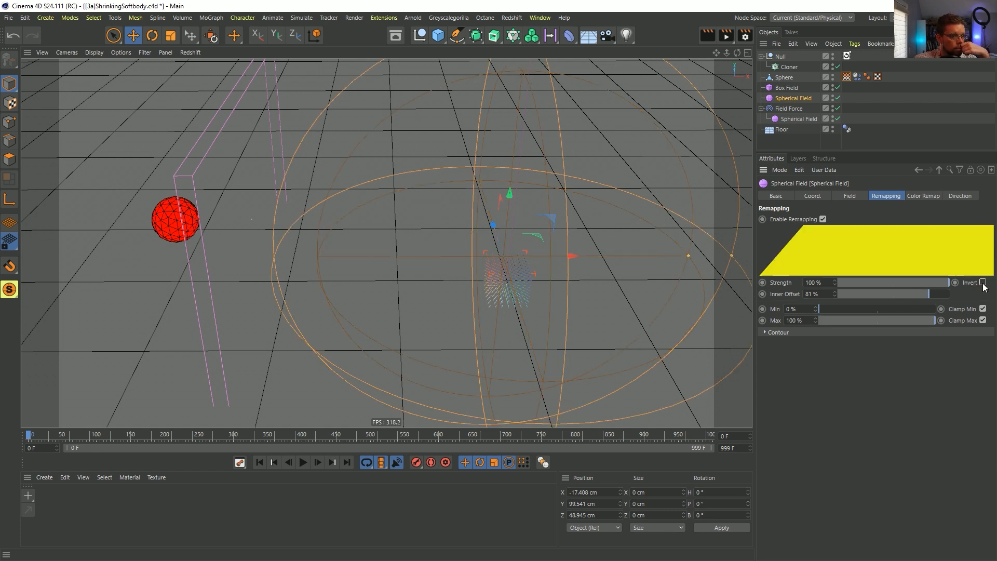
click(983, 282)
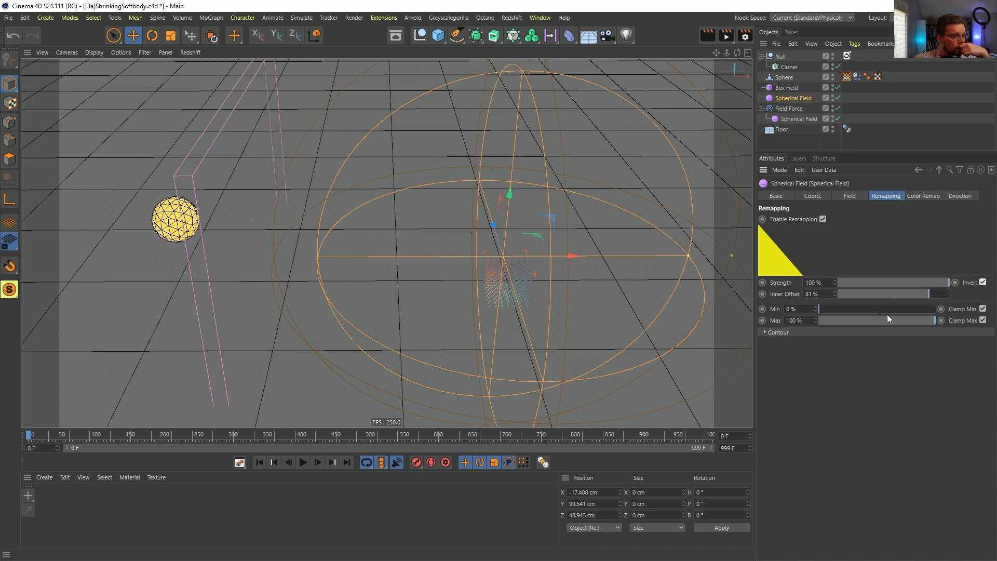
drag(869, 310, 877, 311)
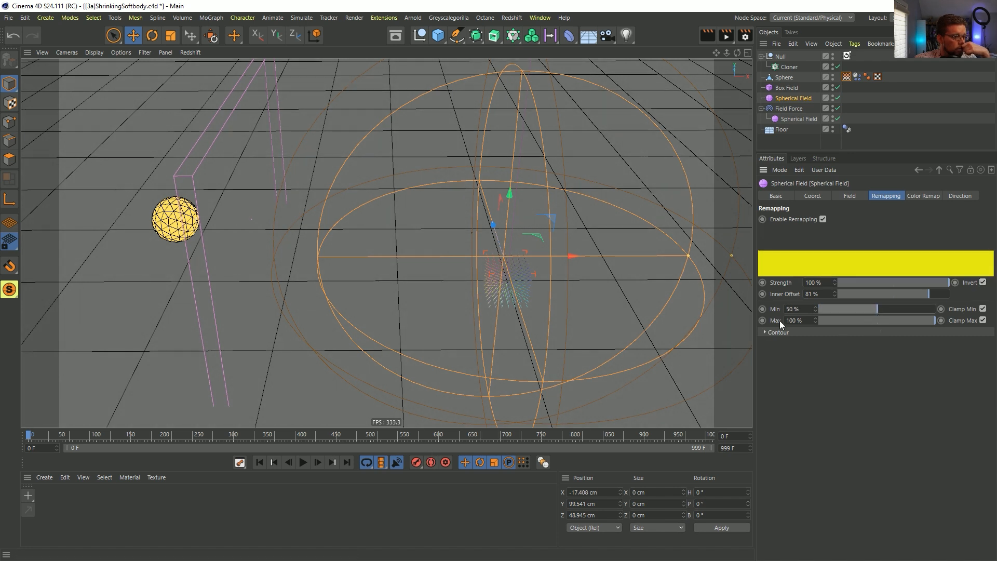
click(303, 462)
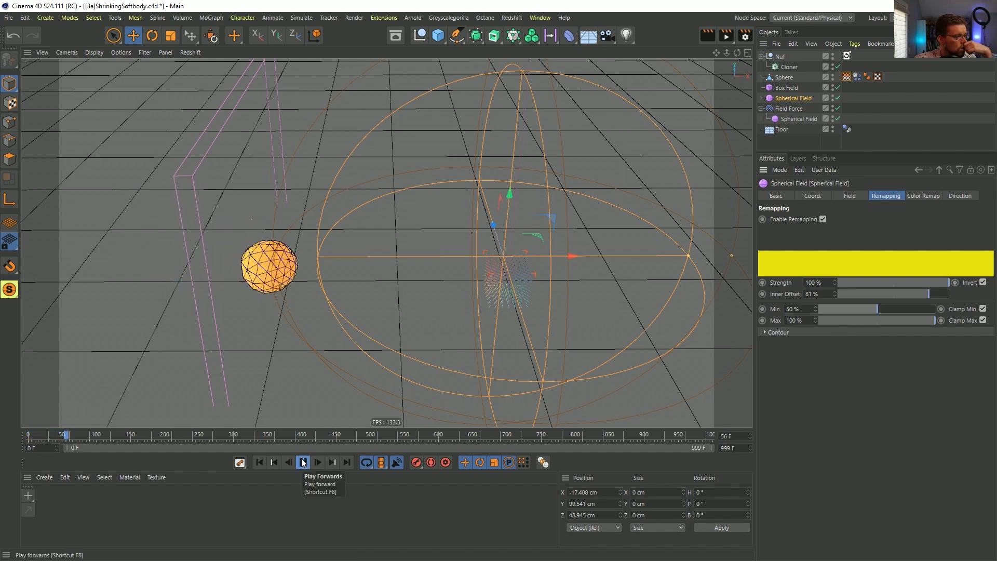
click(303, 462)
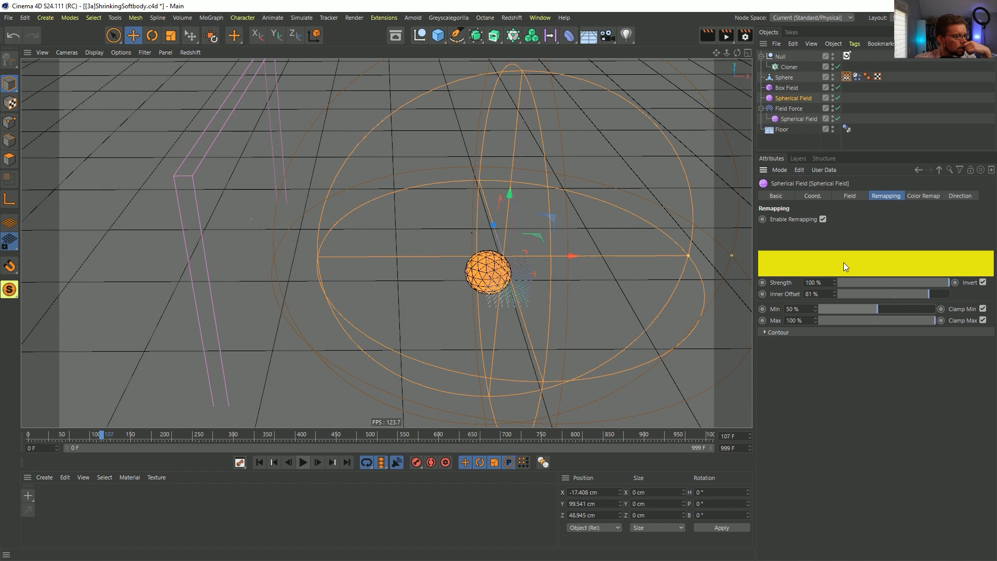
Step: Turn off the Spherical Field's inversion, set its remapping minimum to 5% and maximum to 50%, and play the simulation from the first frame
click(983, 282)
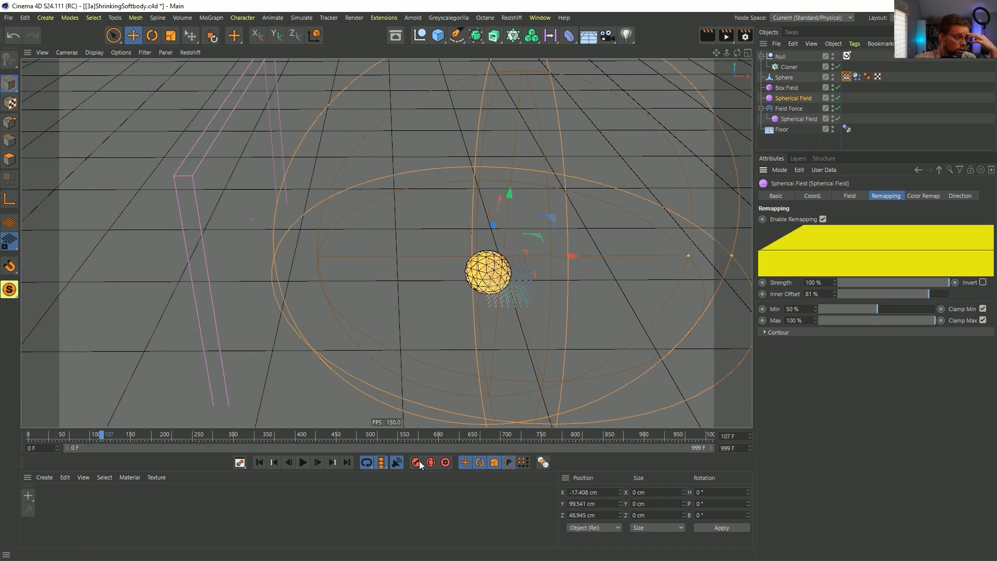
click(259, 462)
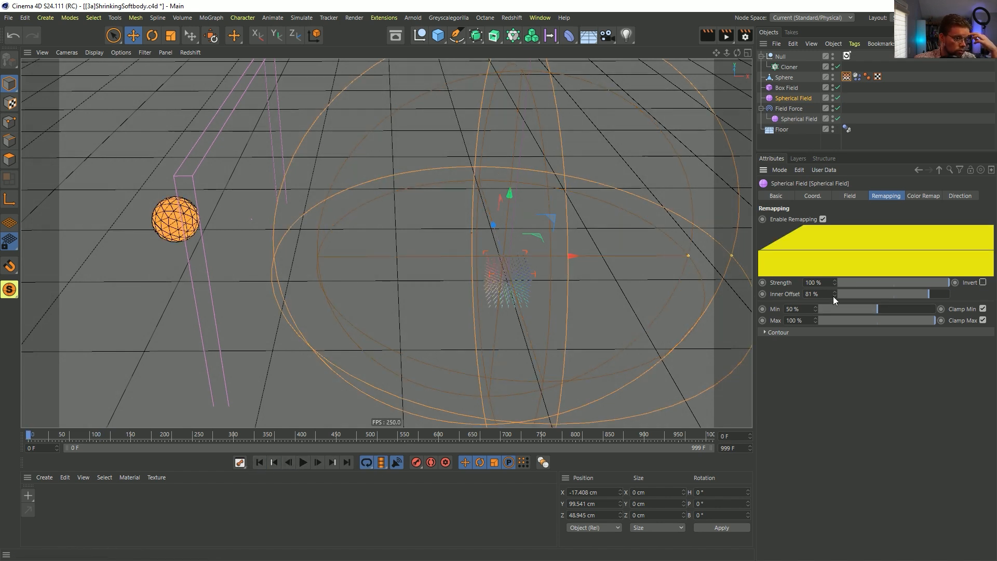
click(793, 308)
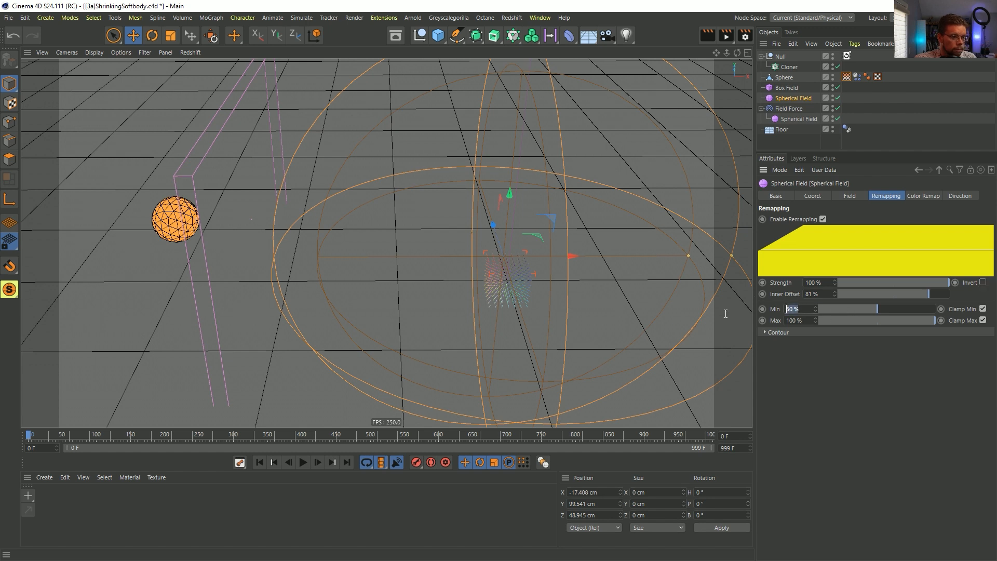
text(5)
key(Return)
click(800, 320)
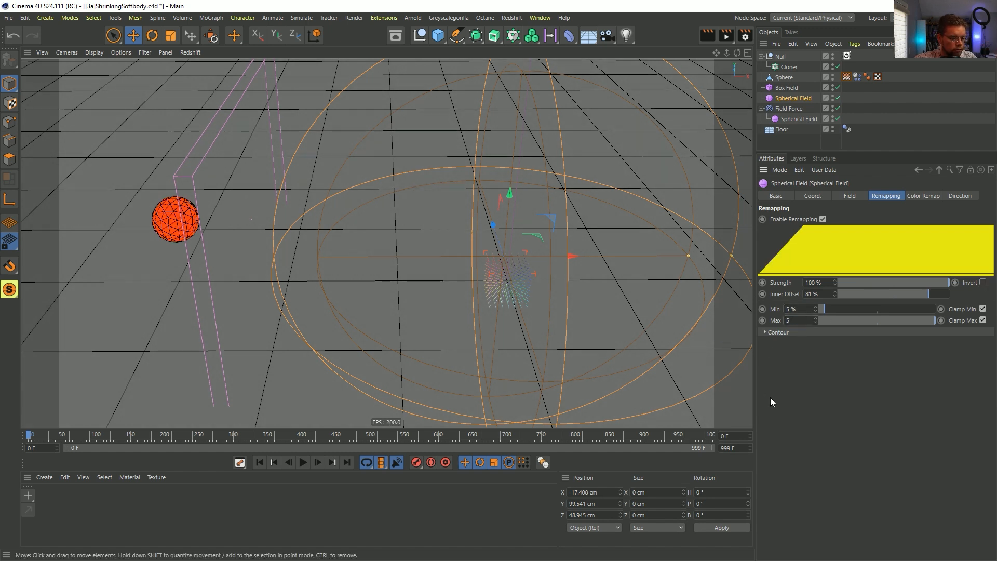
text(50)
key(Return)
click(302, 463)
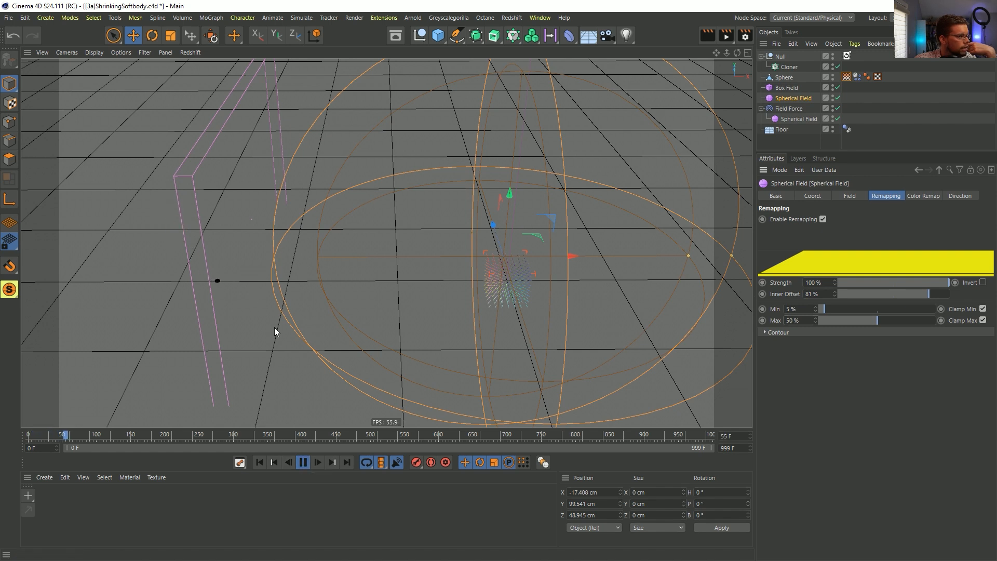
Step: Set the Spherical Field's remapping minimum to 10%, turn its inversion back on, and stop the playback
drag(799, 309, 719, 315)
text(10)
key(Return)
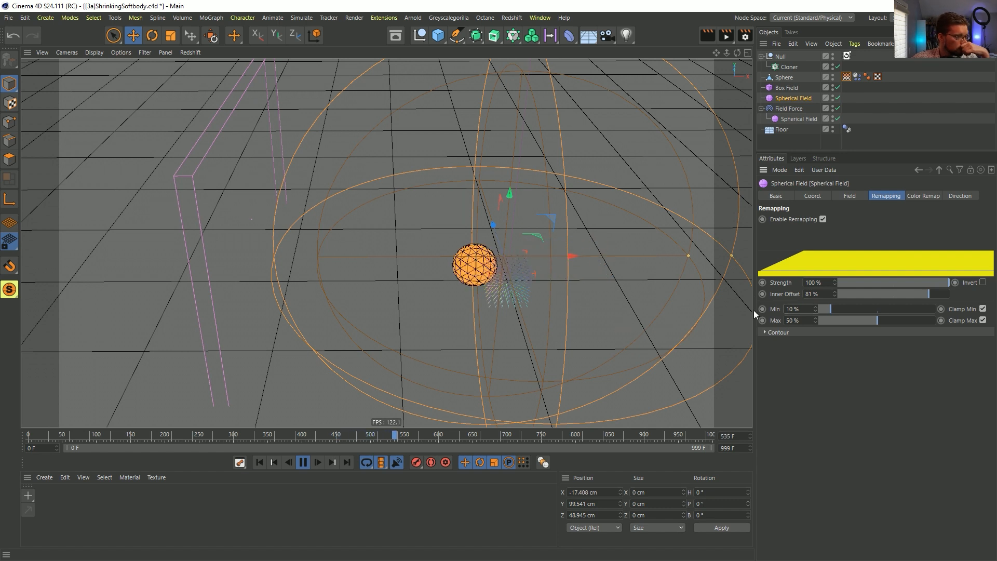
click(983, 282)
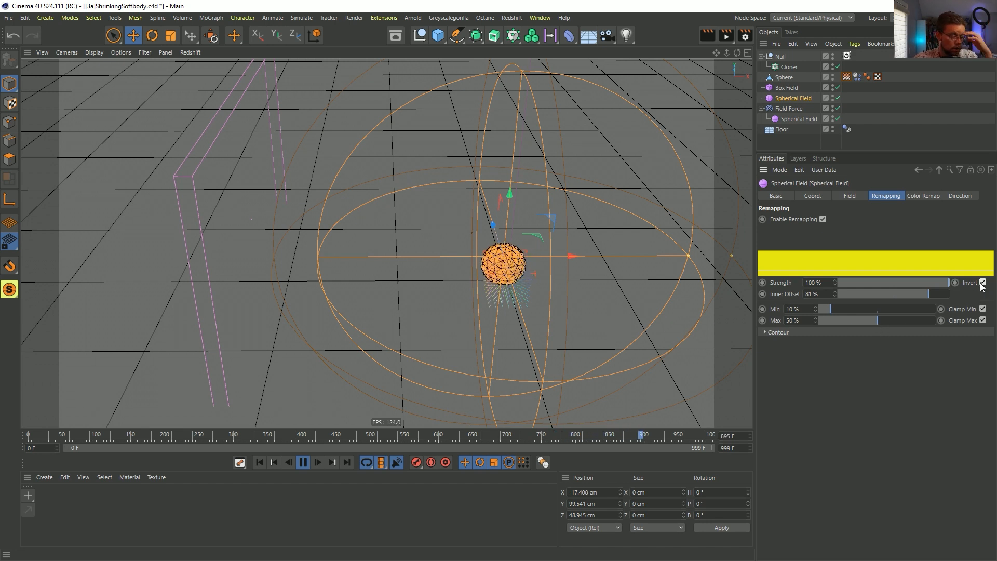
key(F8)
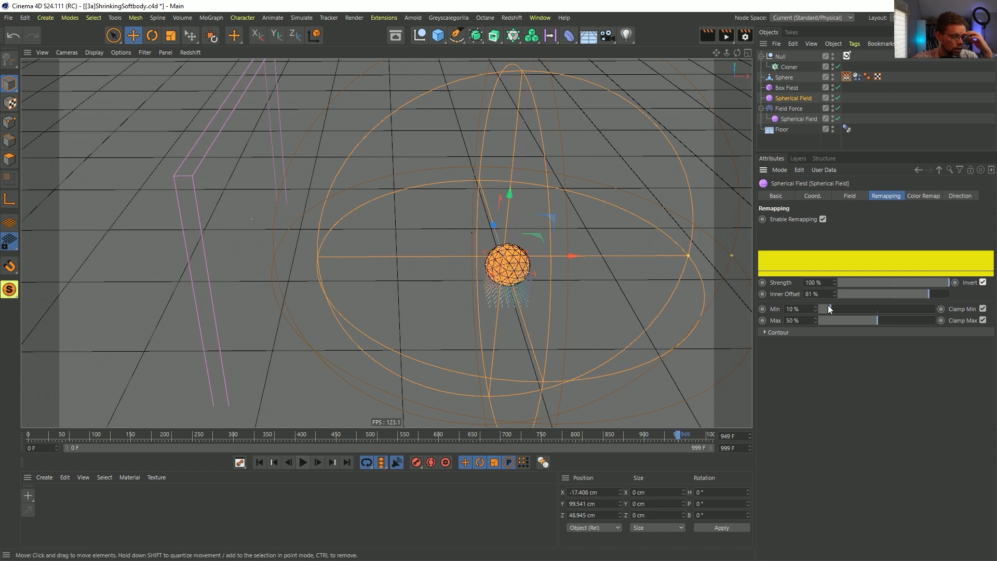
Step: Set the Spherical Field's remapping maximum to 100% and minimum to 0%, and return the simulation to the first frame
drag(877, 320, 951, 322)
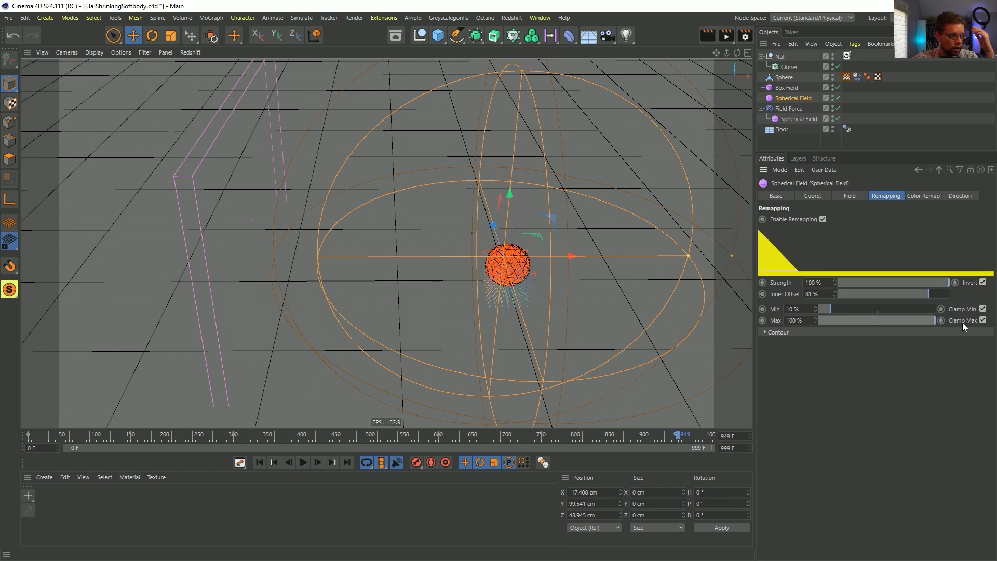
drag(831, 305, 668, 334)
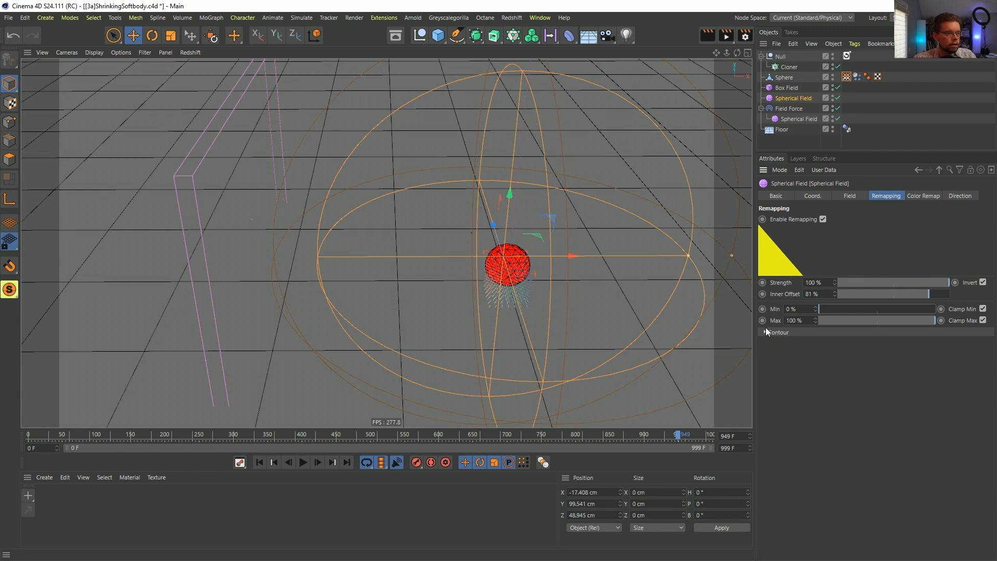
click(260, 462)
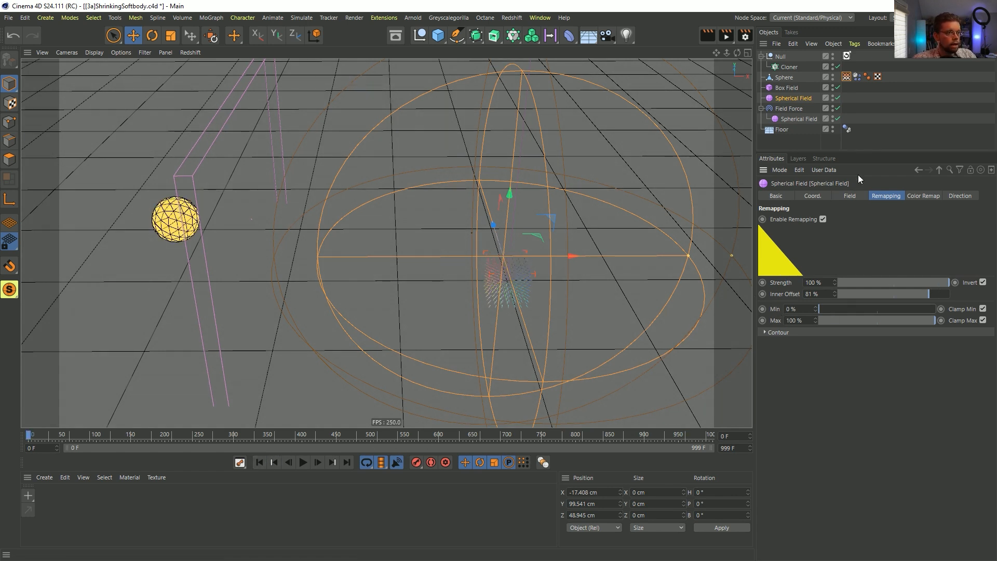
Step: Add a Curve modifier layer directly above the Spherical Field layer in the sphere's vertex map
click(847, 76)
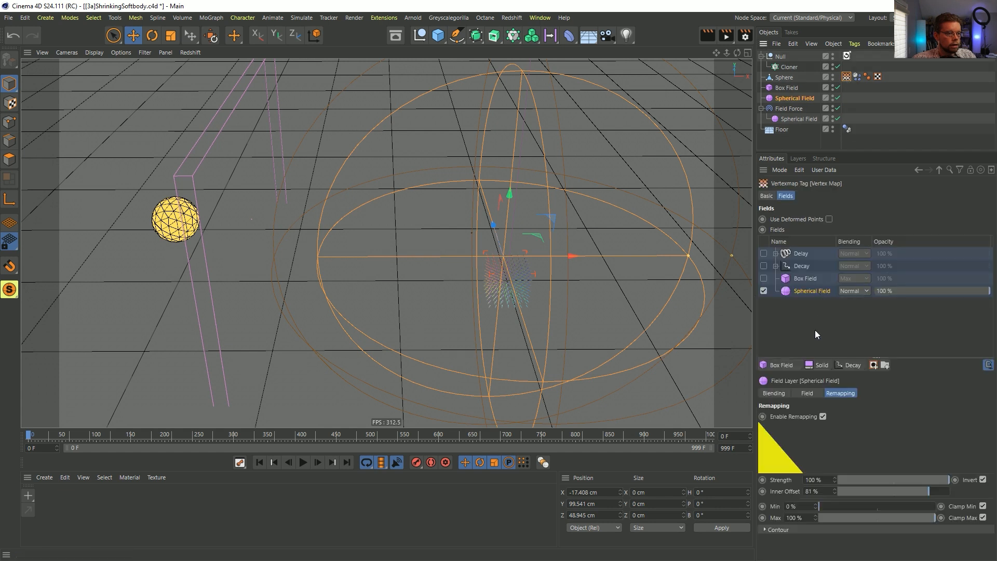
click(849, 365)
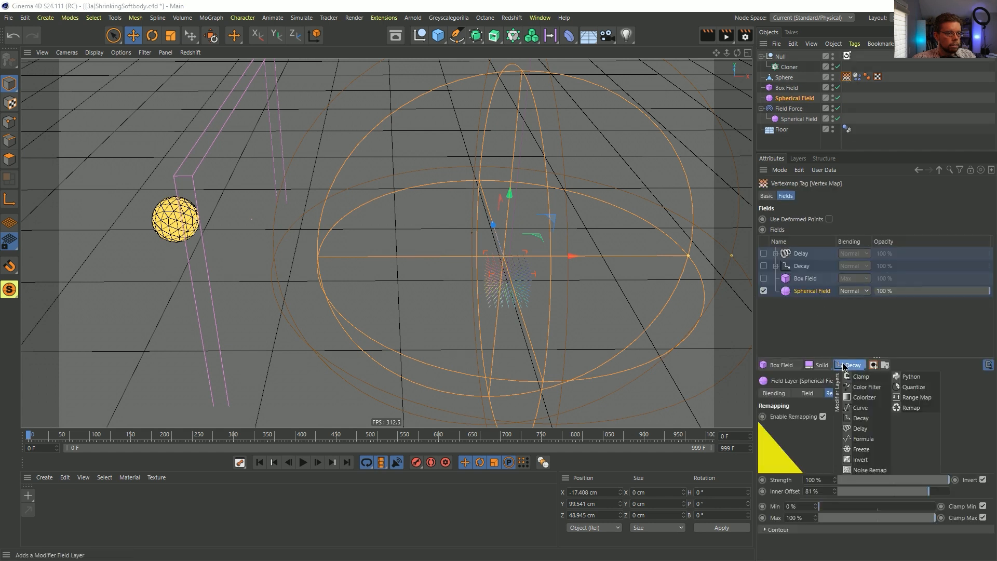
click(861, 408)
drag(799, 291, 798, 298)
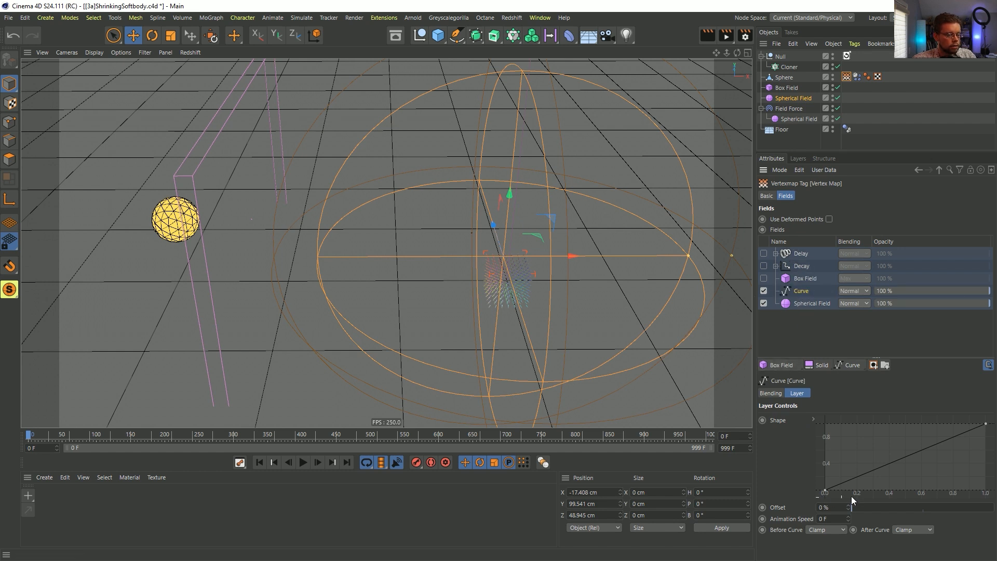
Step: Shape the Curve layer as a straight line, lowering its end point to about 0.5 and raising its start point slightly above 0
drag(987, 425, 986, 455)
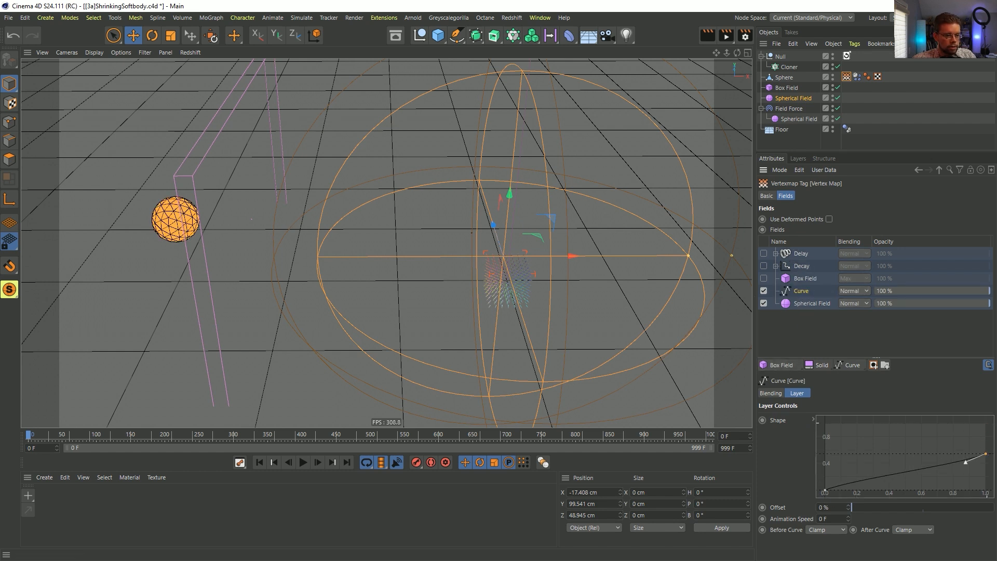
right_click(930, 456)
click(878, 432)
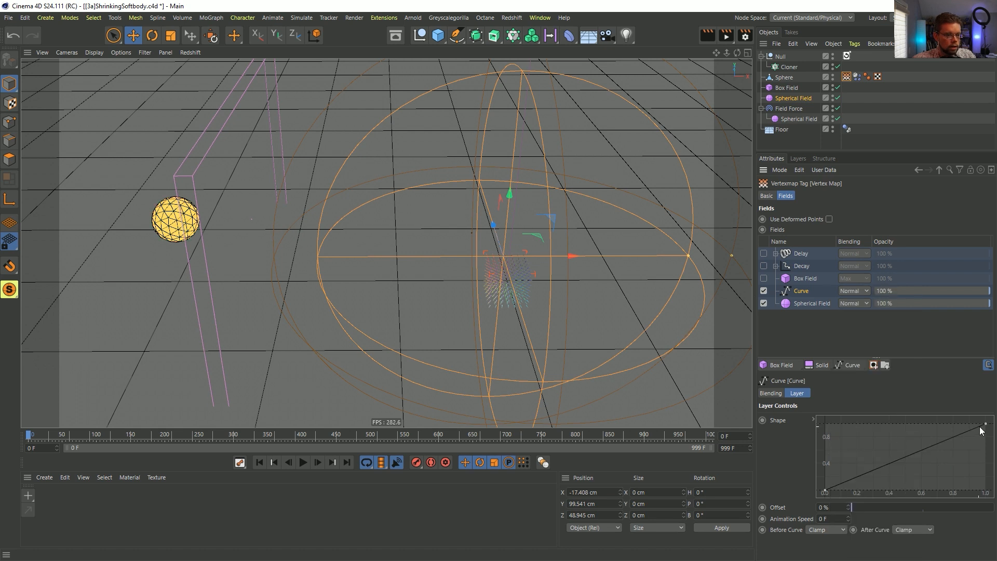
drag(987, 426, 986, 456)
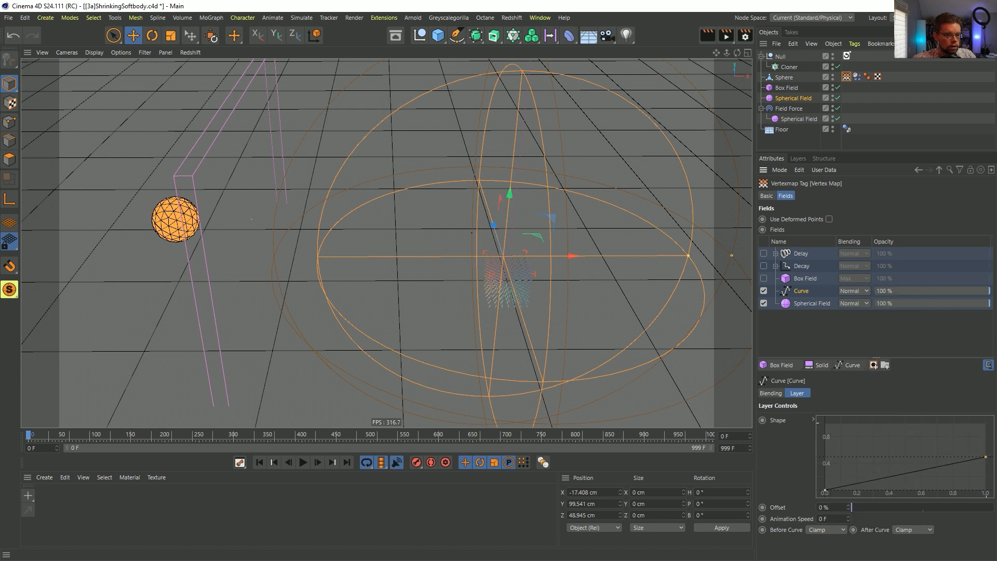
drag(825, 490, 825, 485)
Step: Play the simulation from the first frame several times to check the sphere's size change with the Curve layer
click(302, 469)
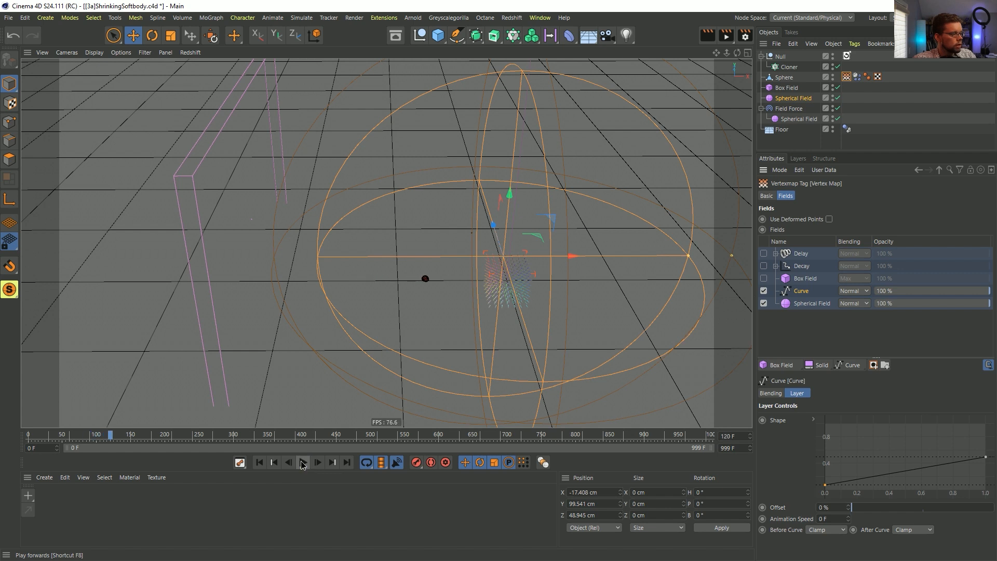
click(260, 462)
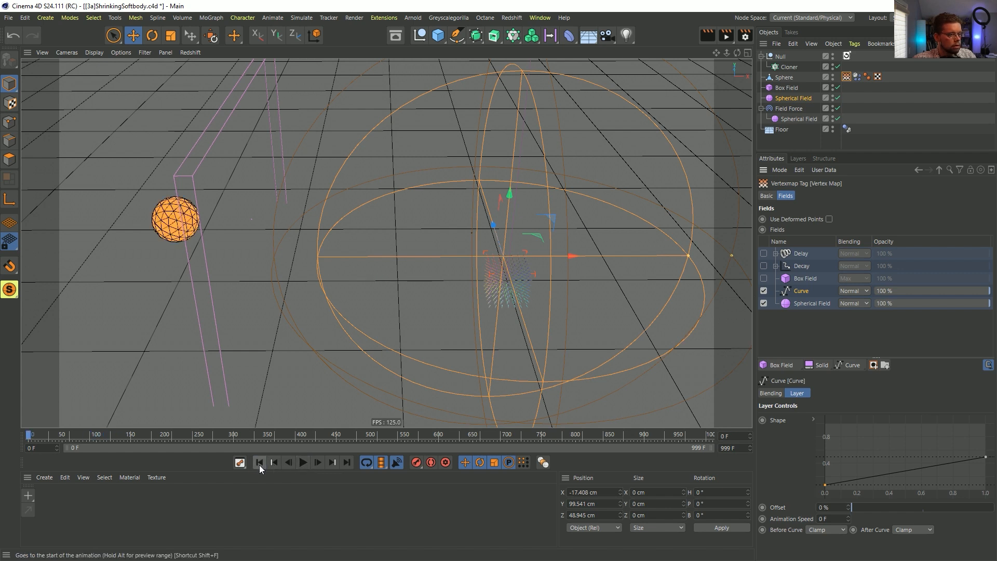
click(304, 462)
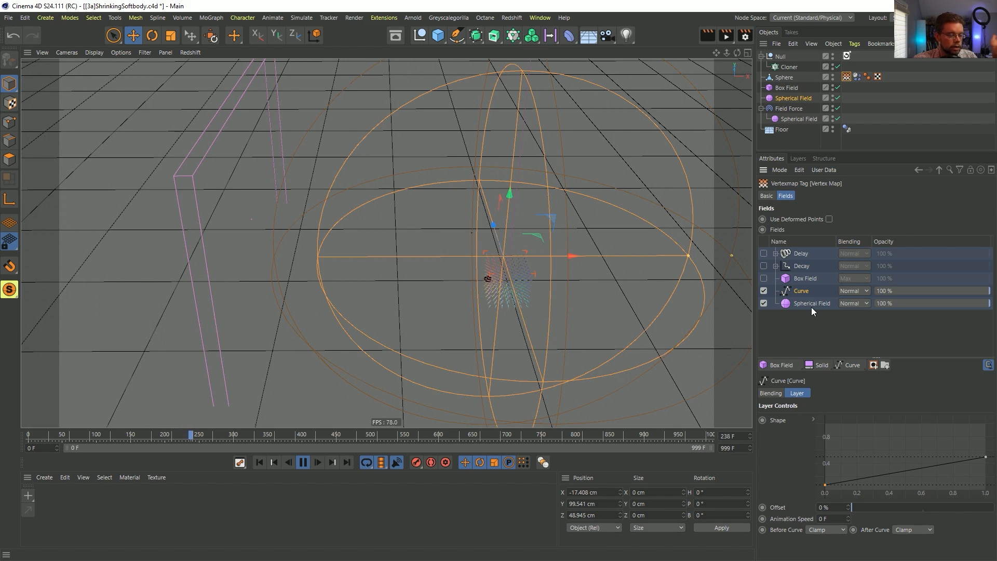
click(259, 465)
Step: Enable the Box Field and Decay layers in the vertex map and replay the simulation from the first frame
click(763, 279)
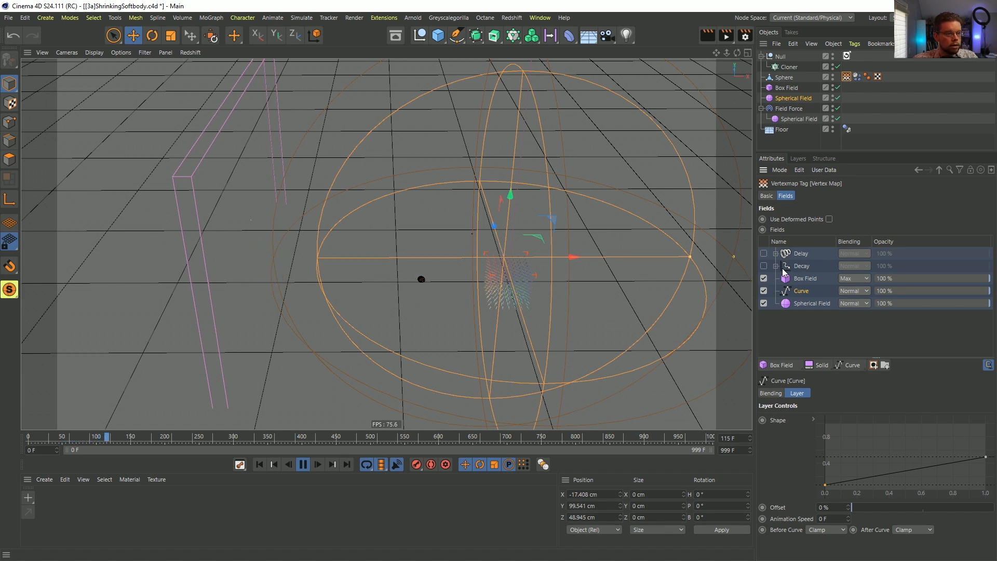
click(764, 266)
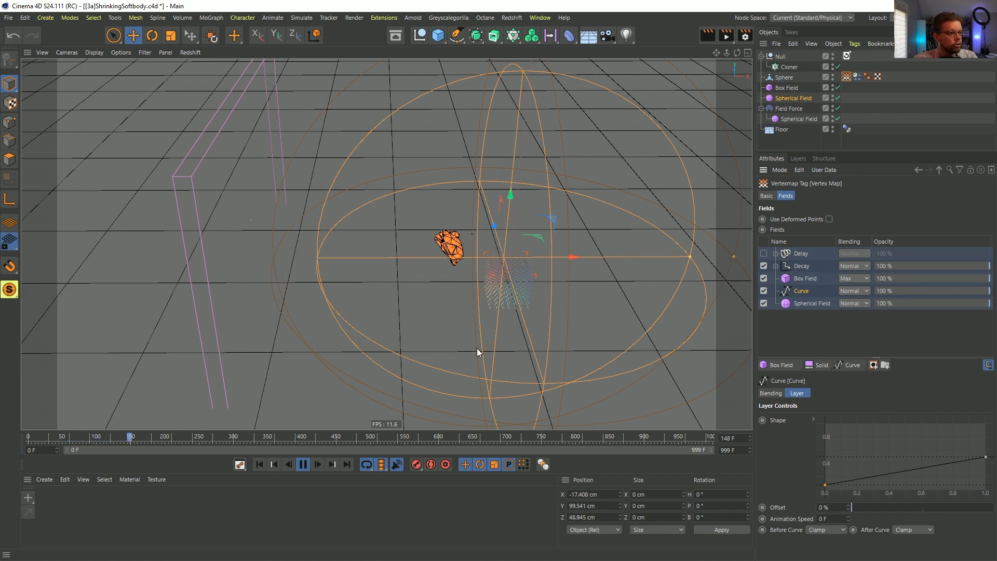
click(260, 465)
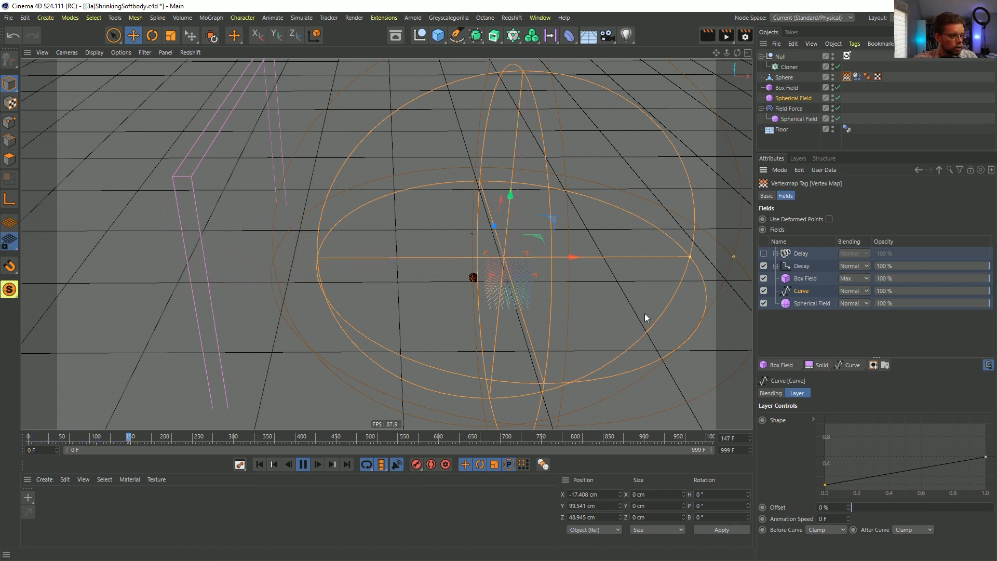
Step: Enable the Delay layer, set its effect strength to 42%, and replay the simulation from the first frame
click(764, 254)
click(795, 252)
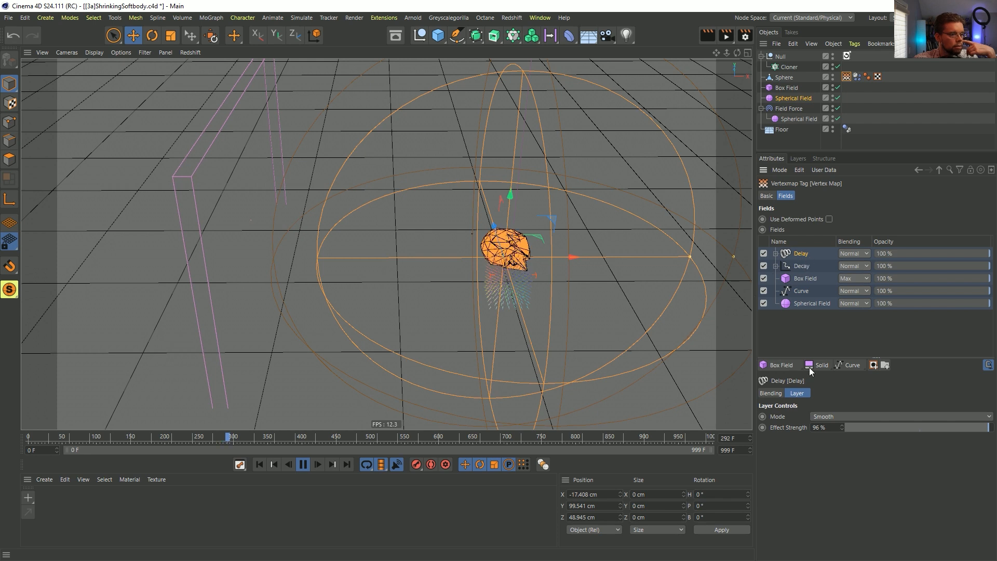
click(908, 428)
click(259, 464)
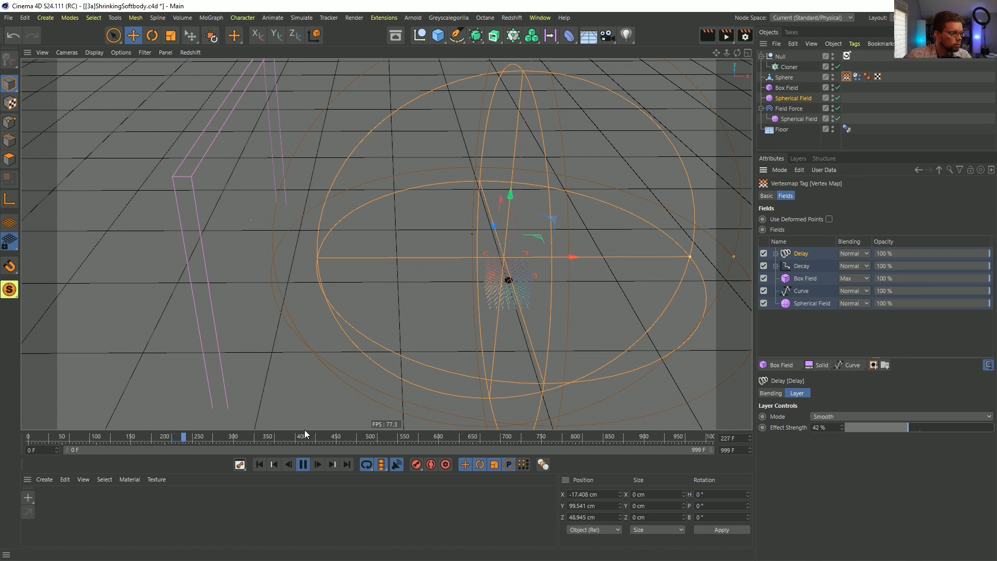
Step: Replay the simulation from the first frame several times, and save the project with it rewound to the start
click(260, 464)
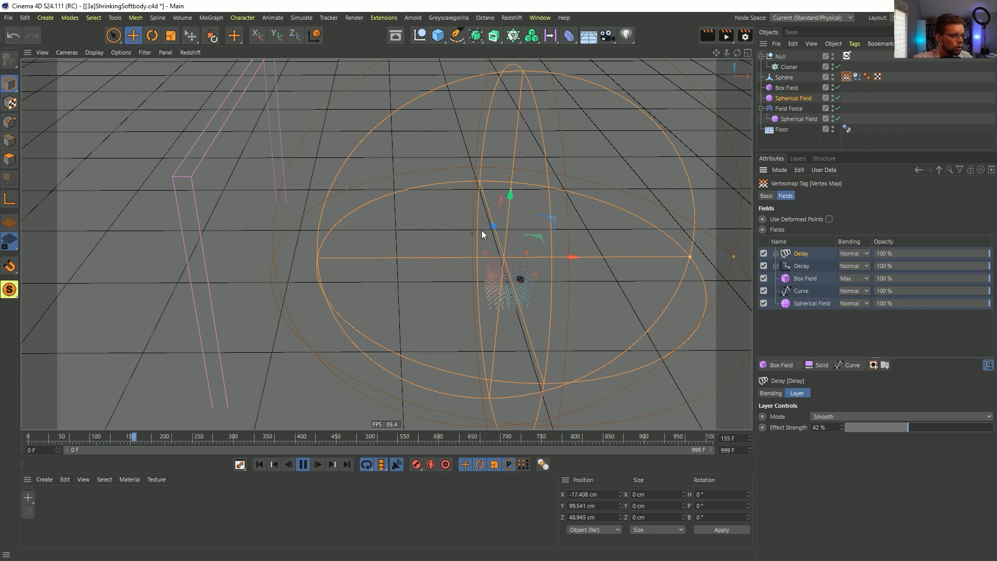
click(260, 464)
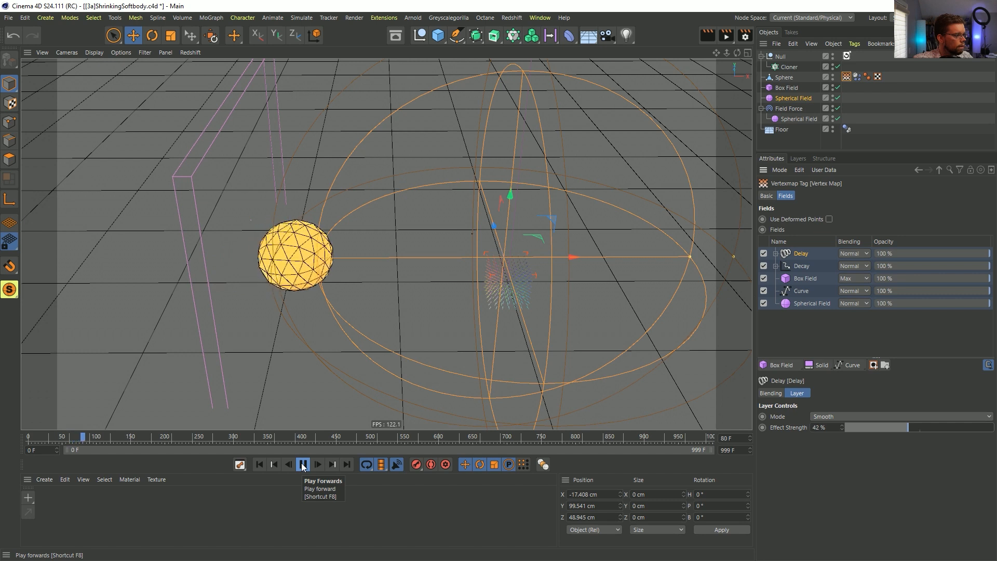
click(303, 464)
click(259, 464)
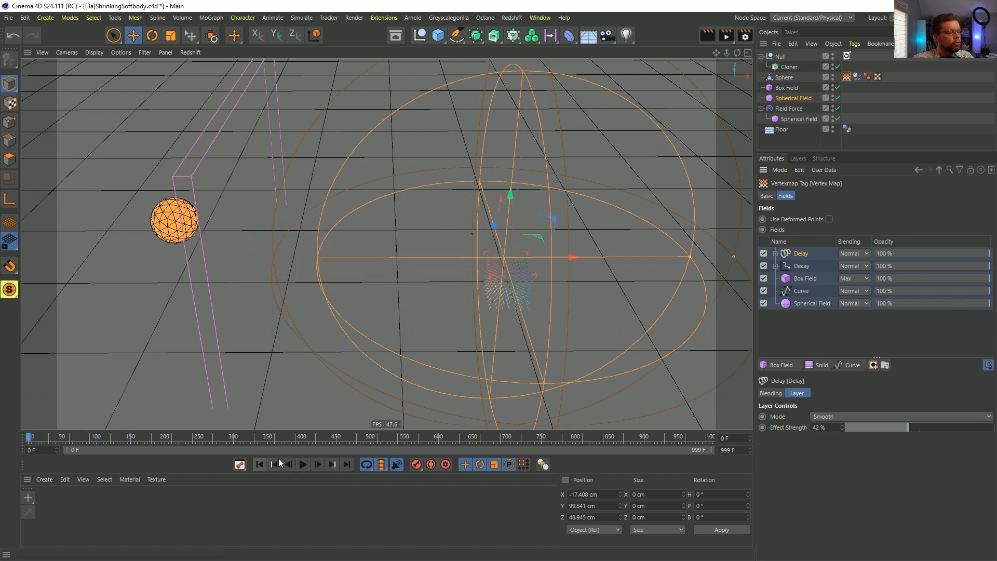
click(302, 465)
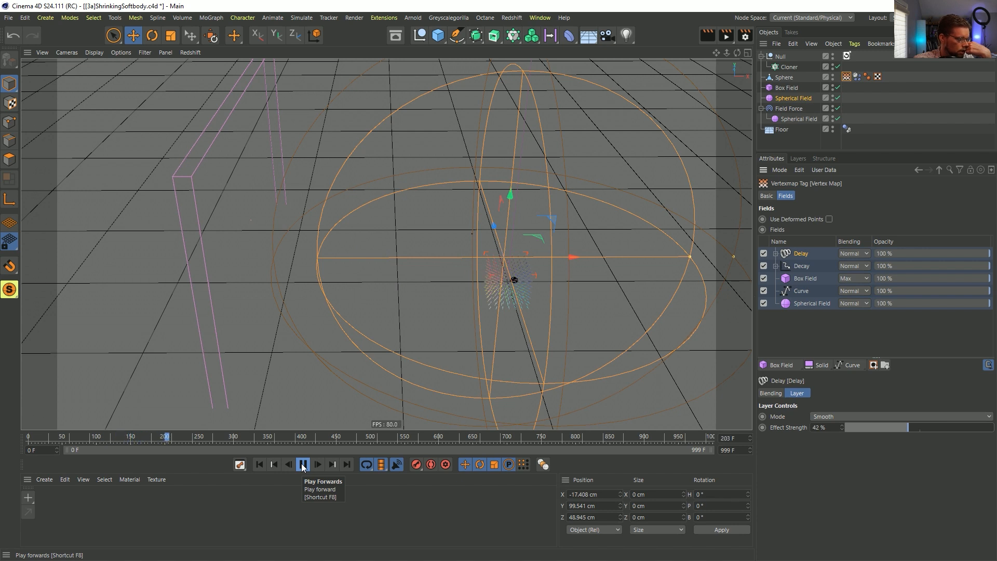
click(303, 464)
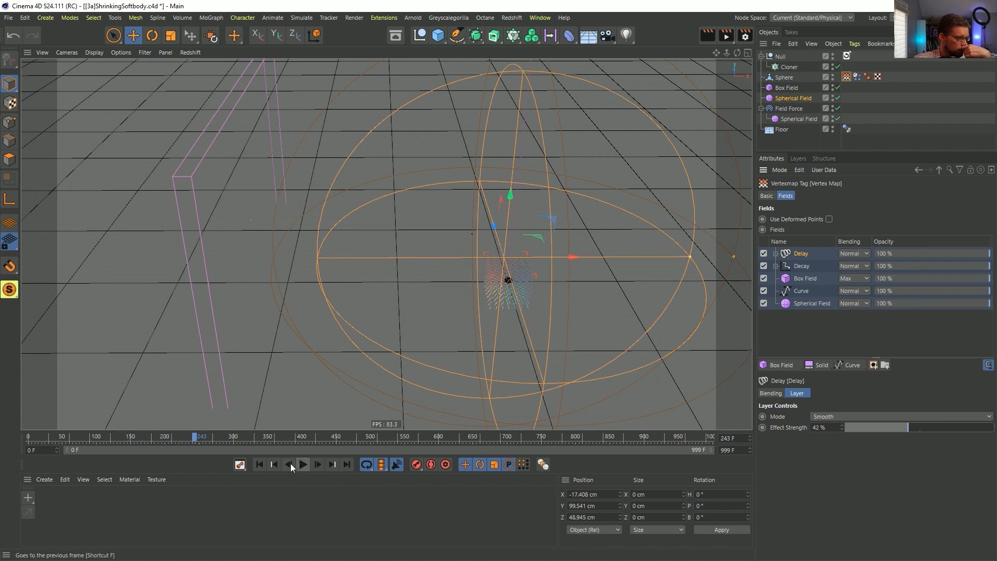
click(259, 464)
key(ctrl+s)
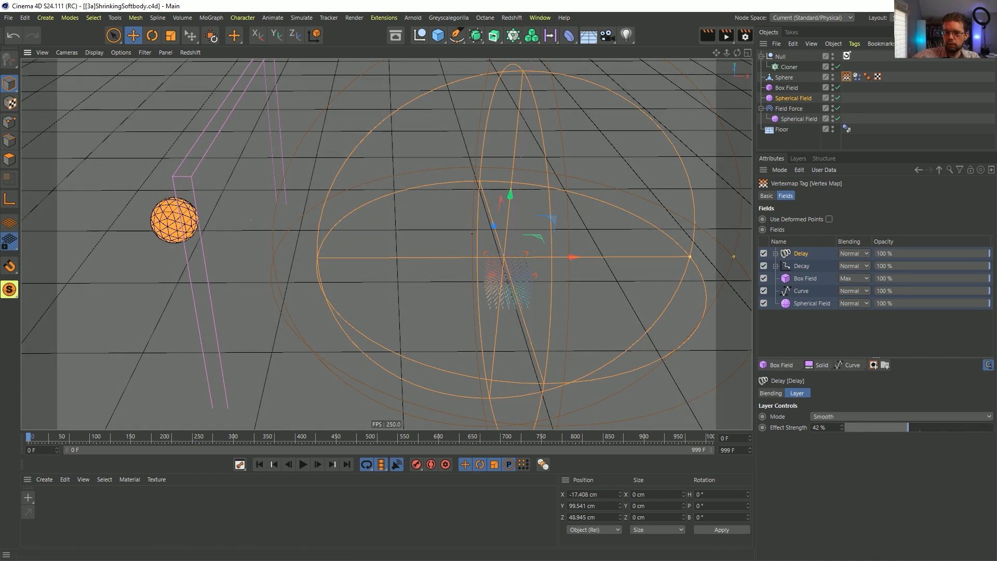
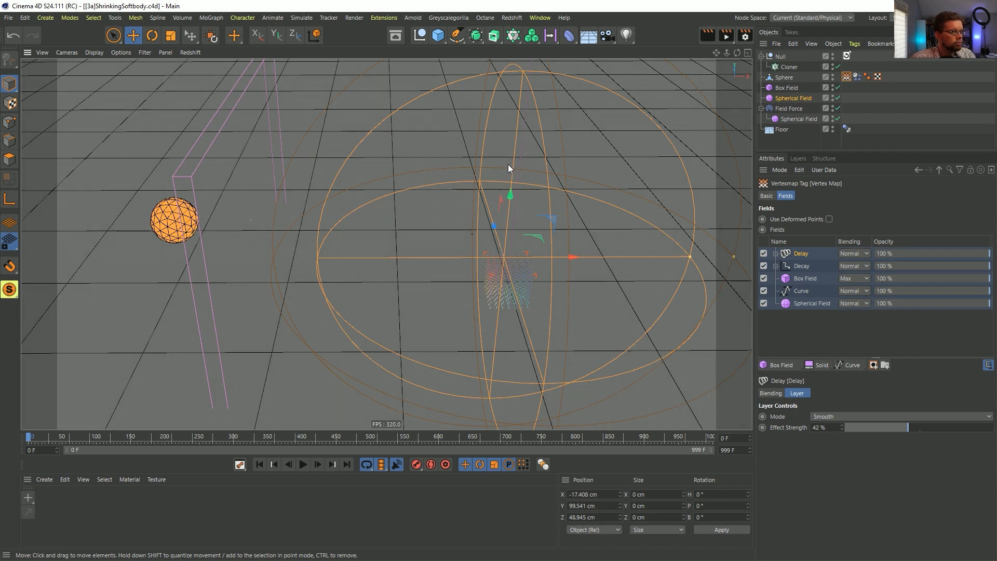
Step: Delete the Box Field object from the scene and open the sphere's vertex map settings
click(792, 110)
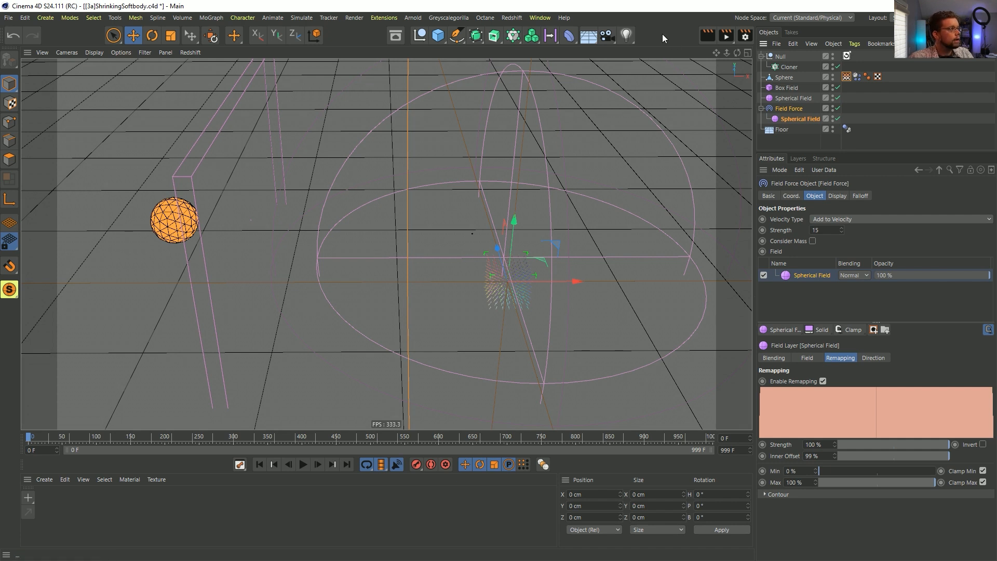
click(789, 88)
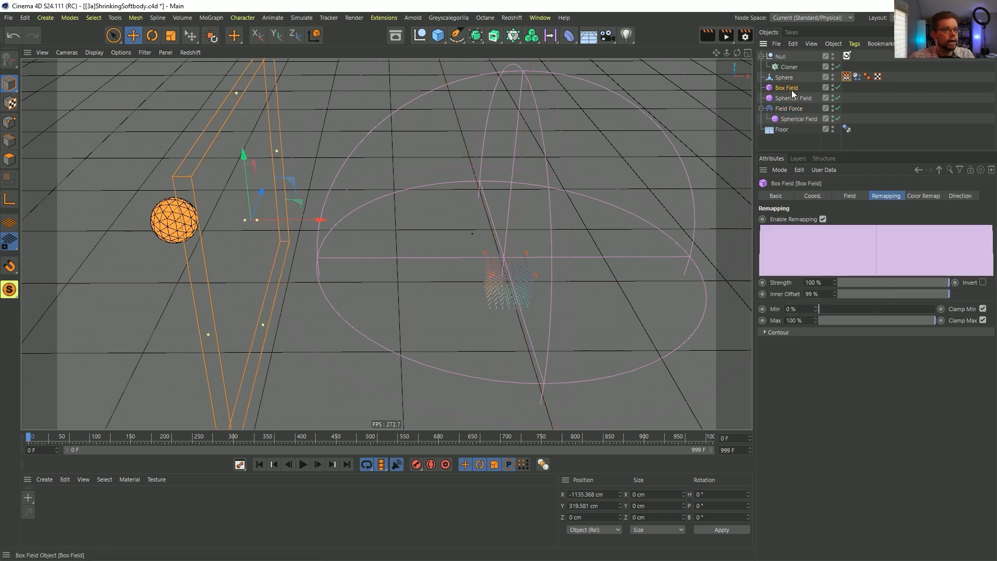
key(Delete)
click(847, 76)
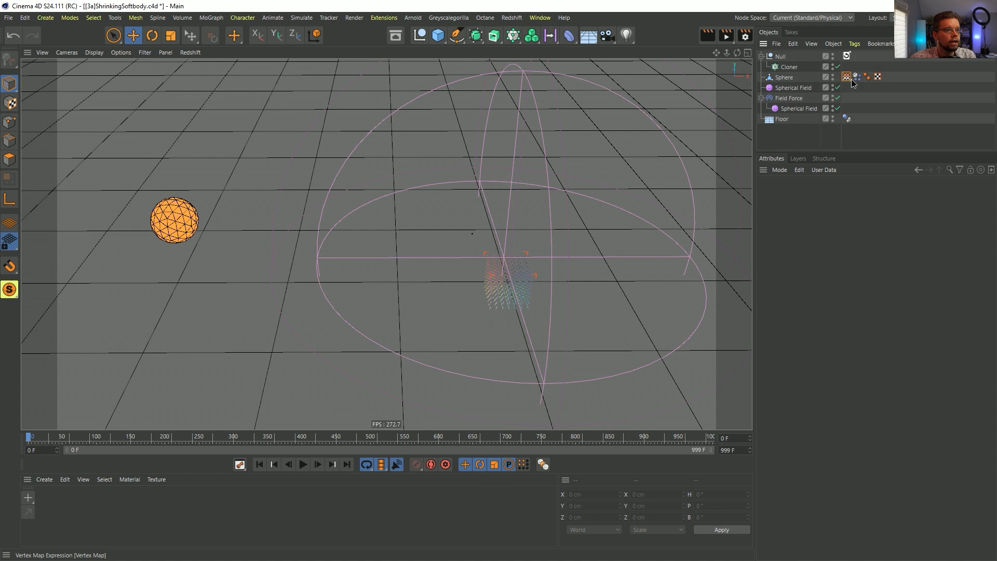
Step: Delete all the field layers from the sphere's vertex map
key(Delete)
key(Delete)
key(Delete)
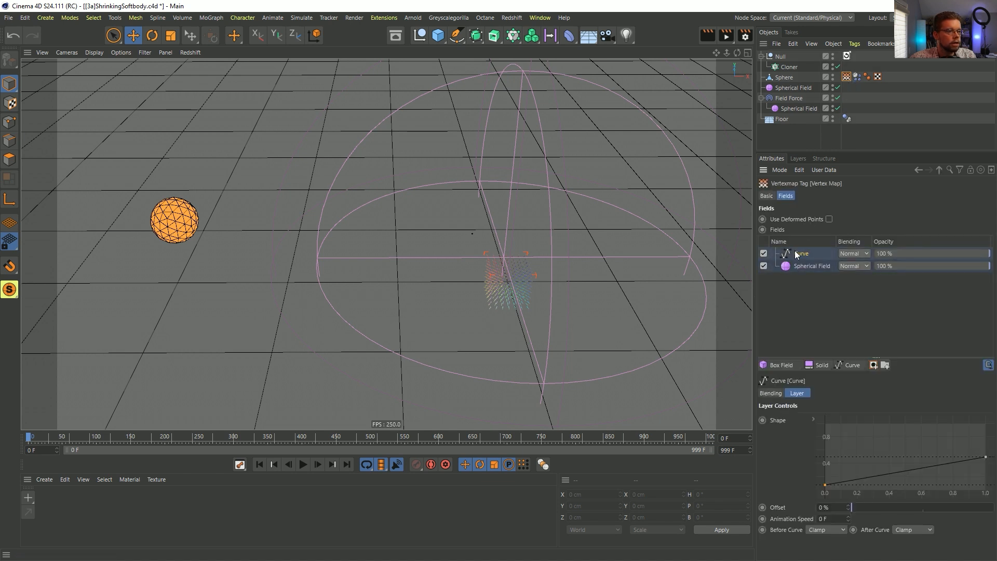
key(Delete)
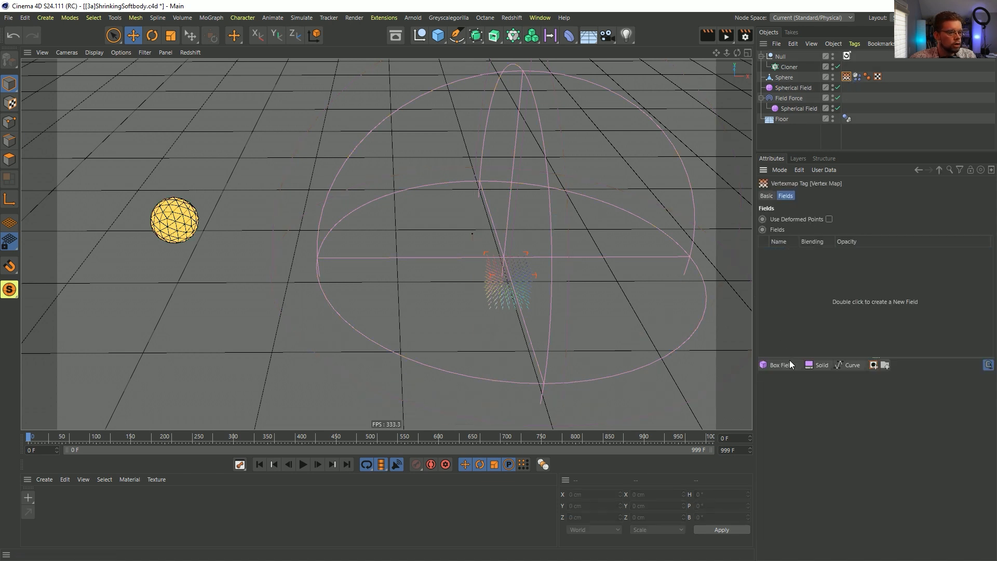
Step: Add a Linear Field to the sphere's vertex map
click(780, 365)
click(793, 440)
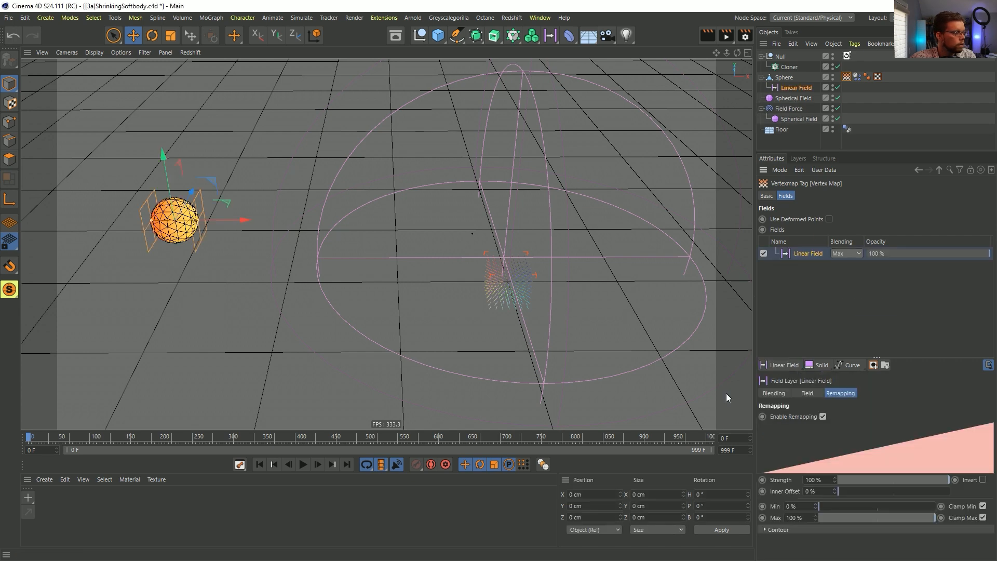
scroll(238, 215, down, 3)
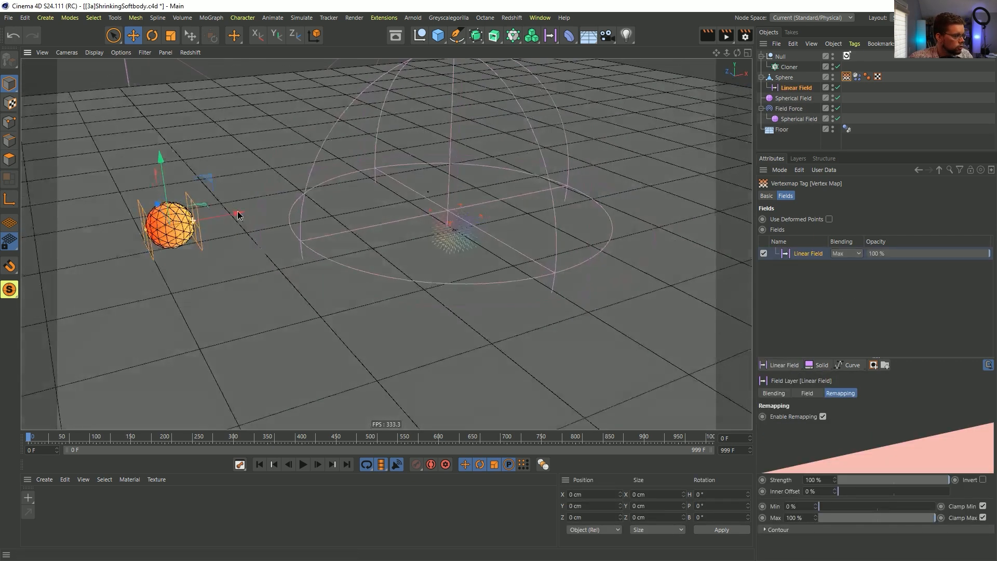
scroll(238, 215, up, 2)
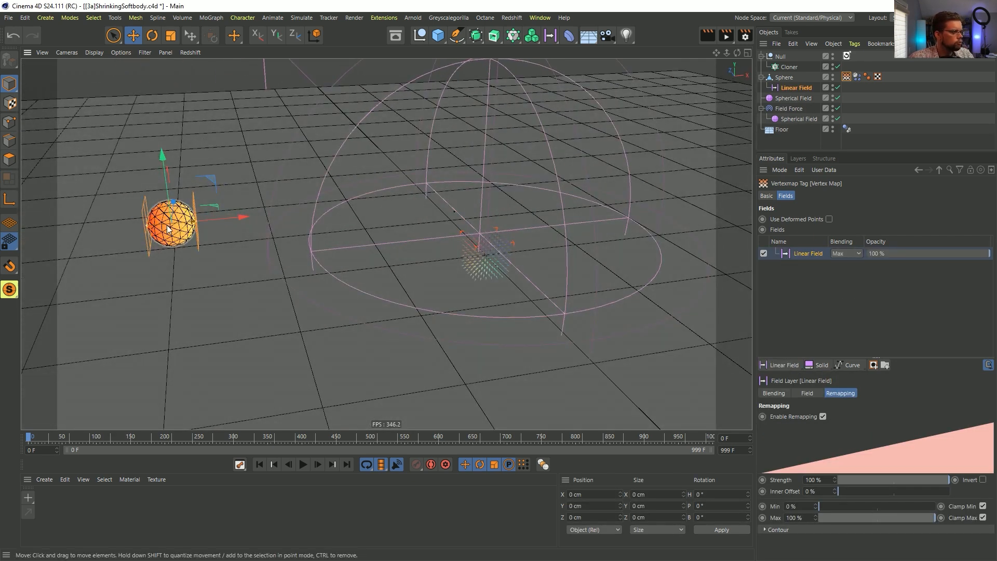
alt+drag(167, 229, 148, 224)
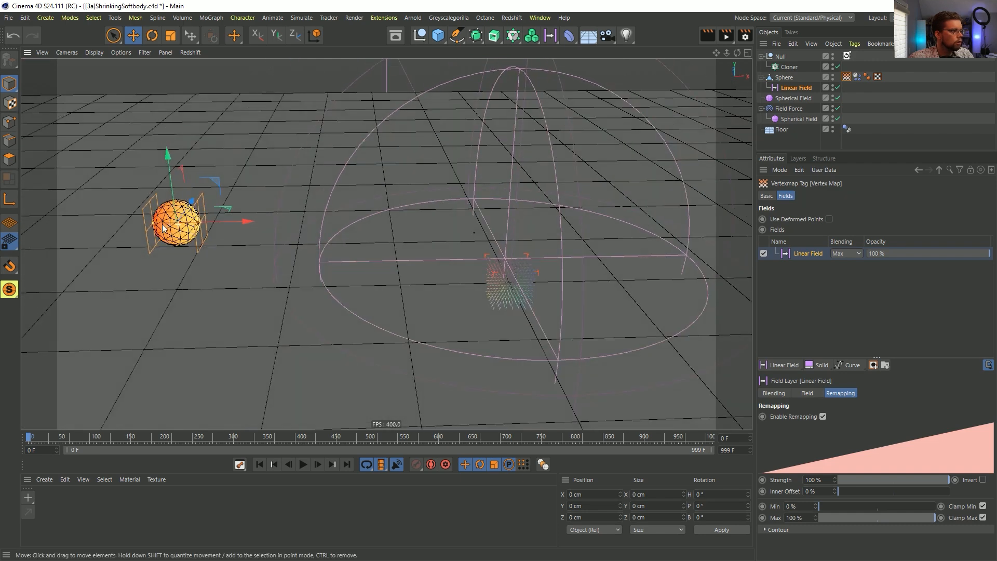
Step: Clear the Rest Length map in the sphere's soft body settings, set Rest Length to 100%, and test-play the simulation
click(857, 77)
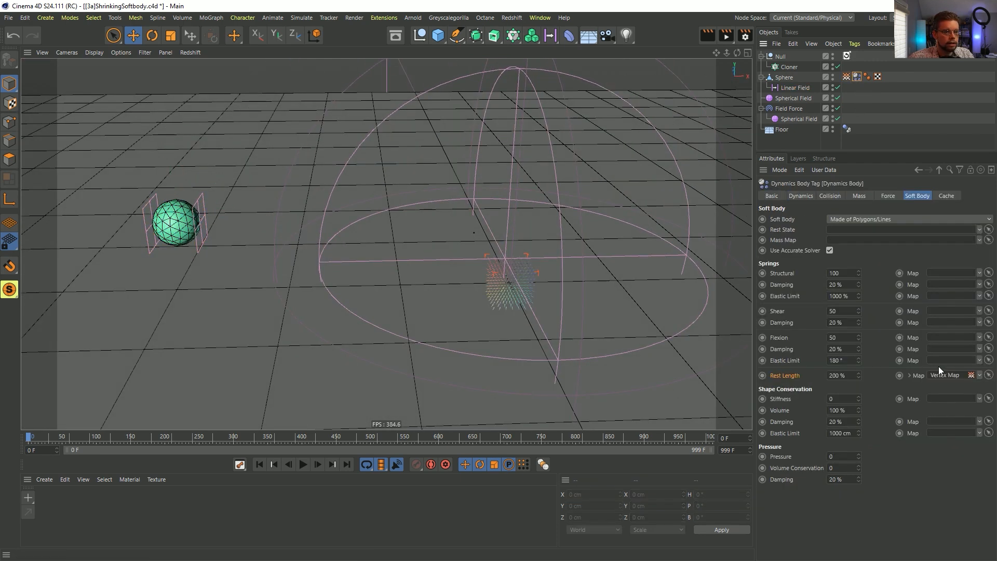
click(970, 375)
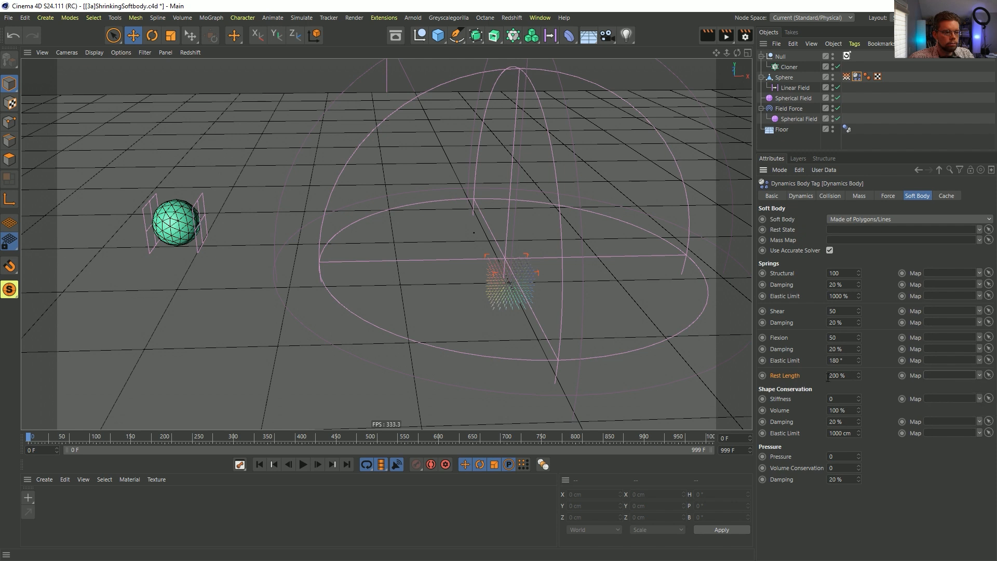
text(0)
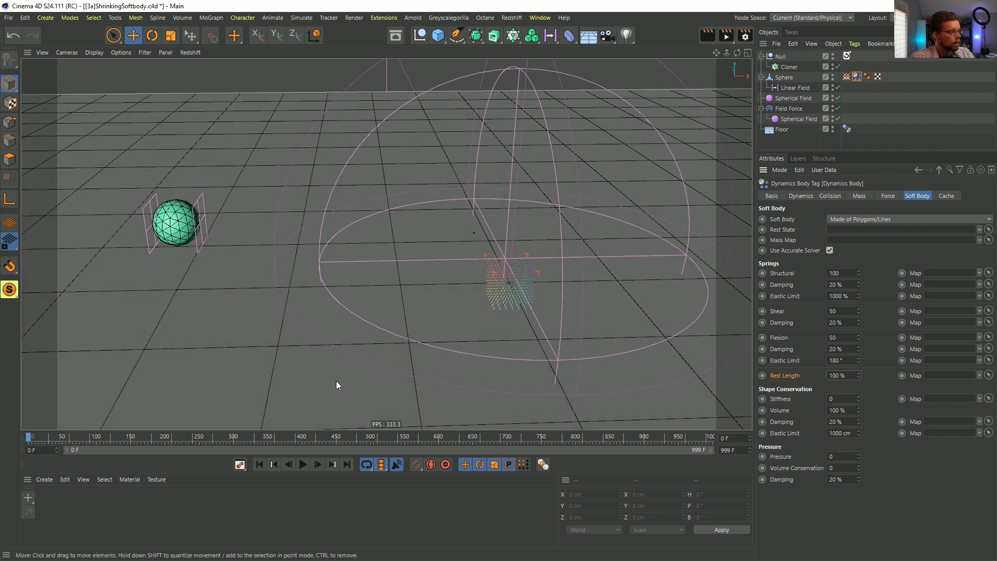
click(301, 463)
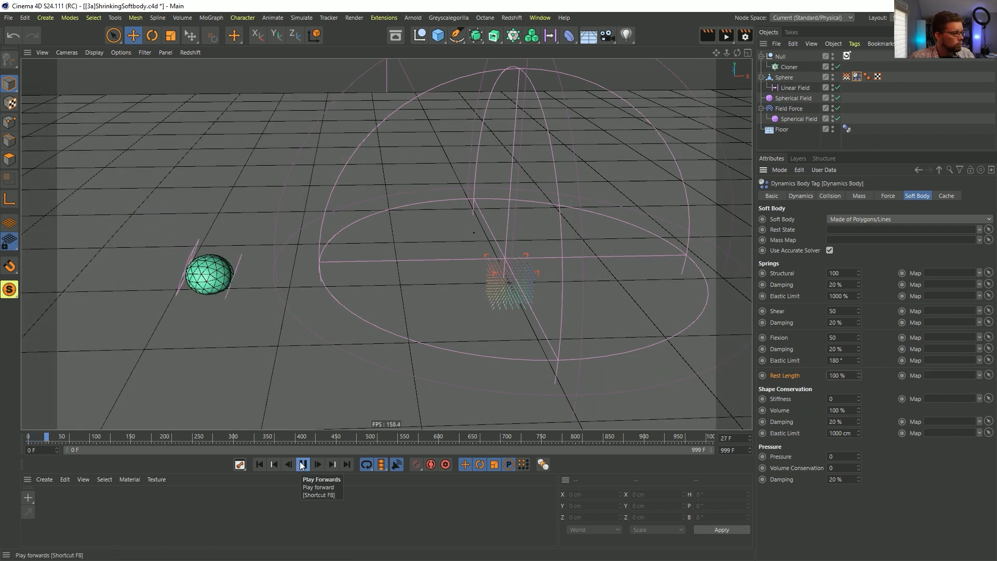
click(303, 464)
click(259, 464)
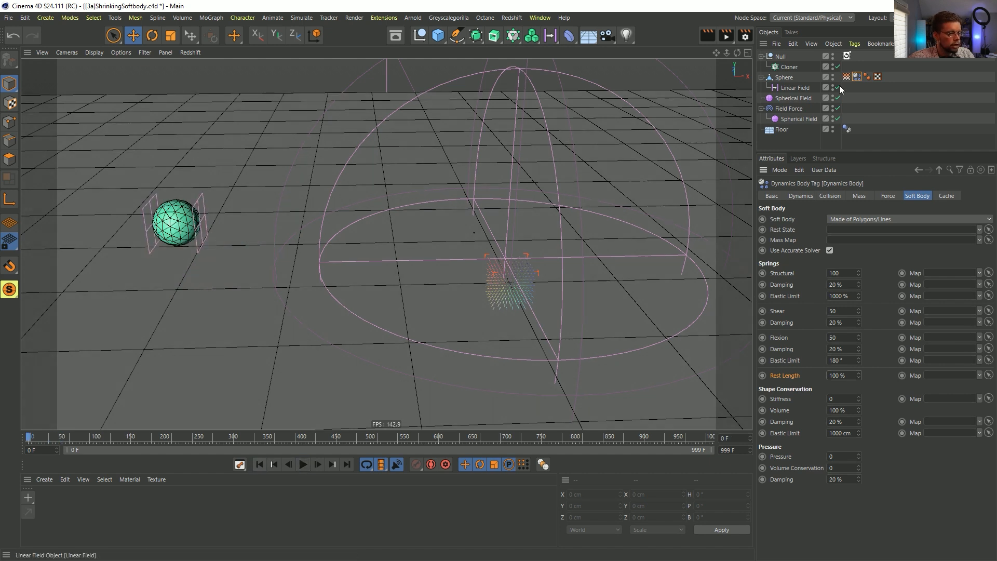
Step: Display the sphere's vertex map while playing the simulation to check the Linear Field weighting, and rewind to the first frame
click(846, 76)
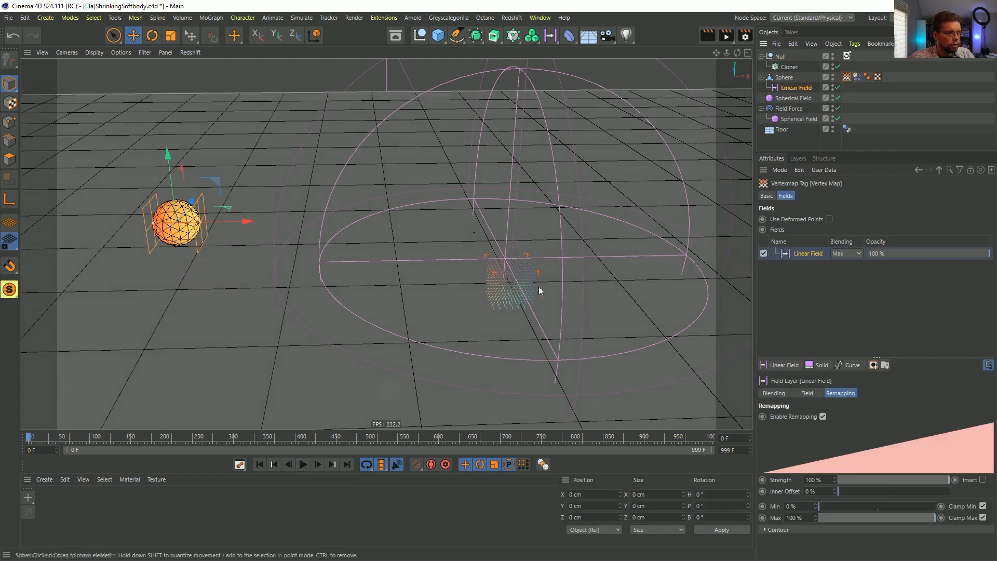
click(304, 464)
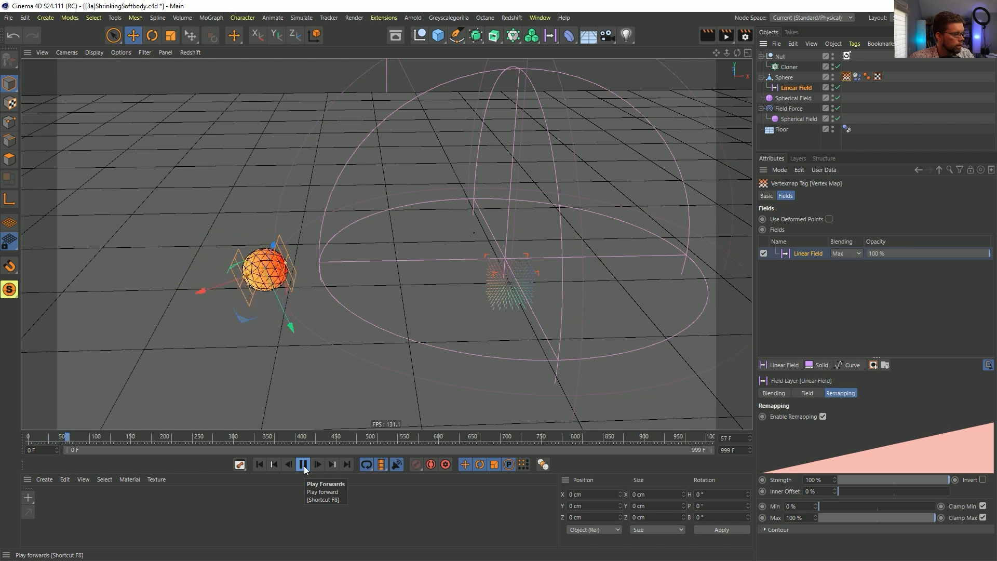
click(303, 464)
click(260, 465)
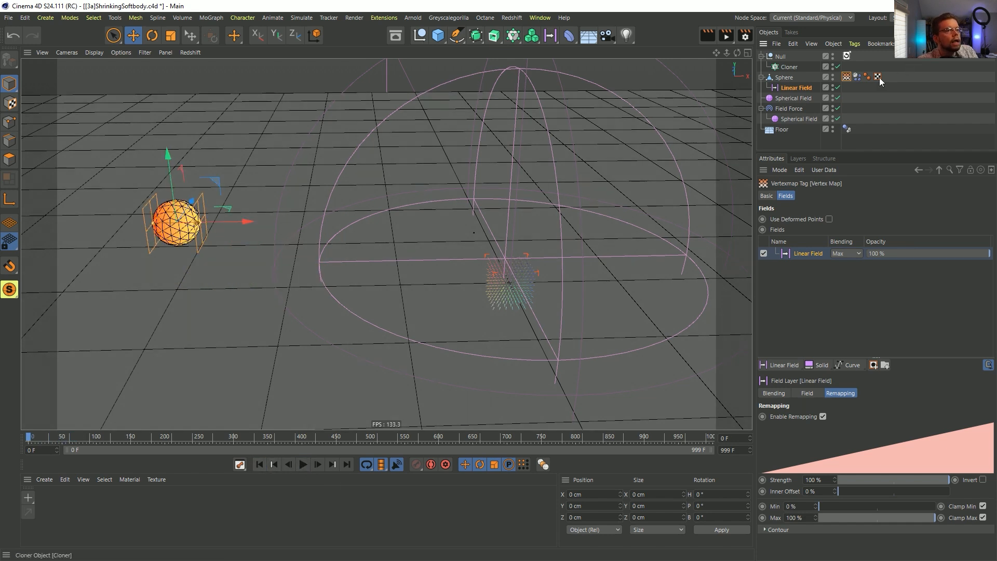
Step: Add a mask to the Spherical Field layer of the Field Force and place the sphere's vertex map inside it
click(795, 108)
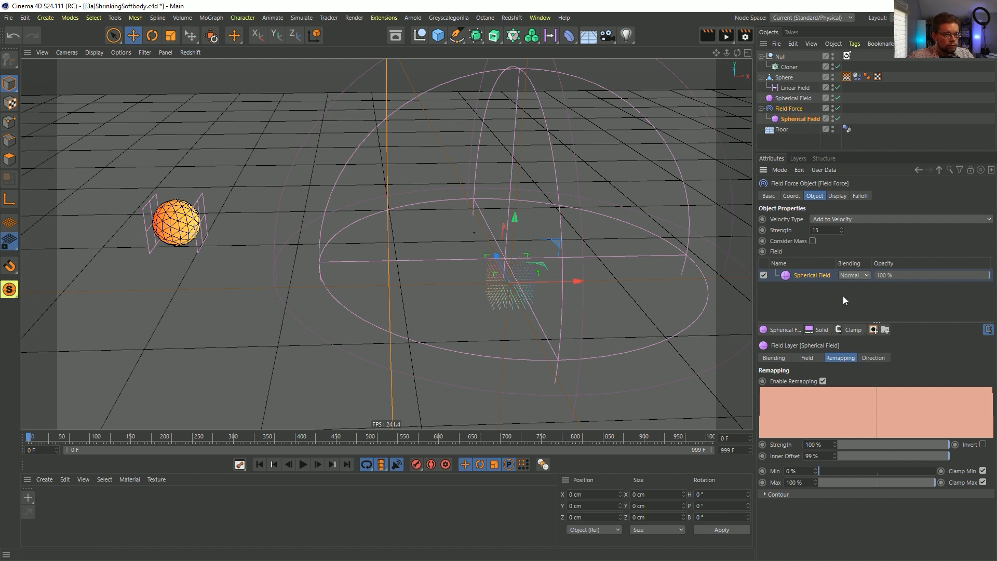
click(876, 331)
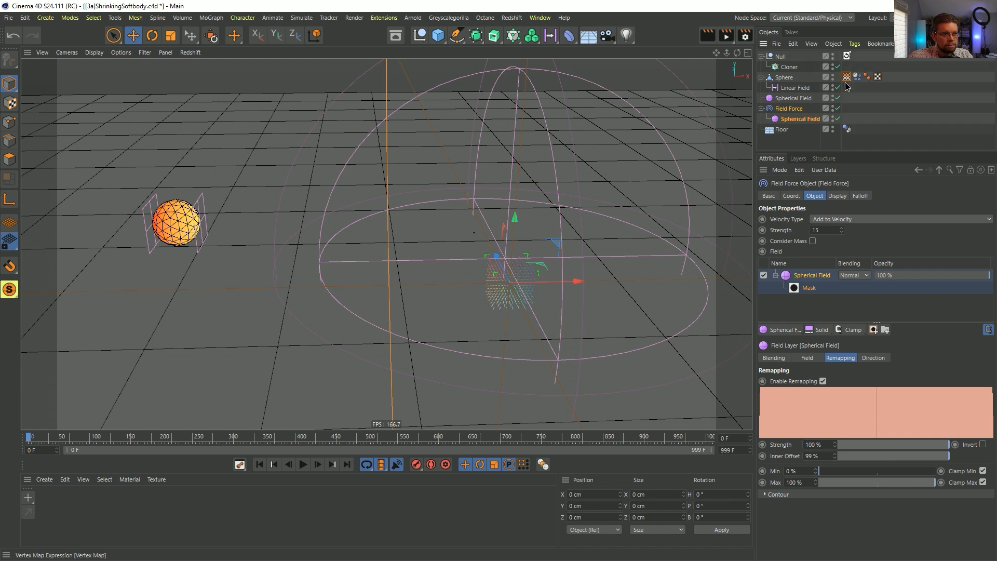
drag(812, 290, 812, 296)
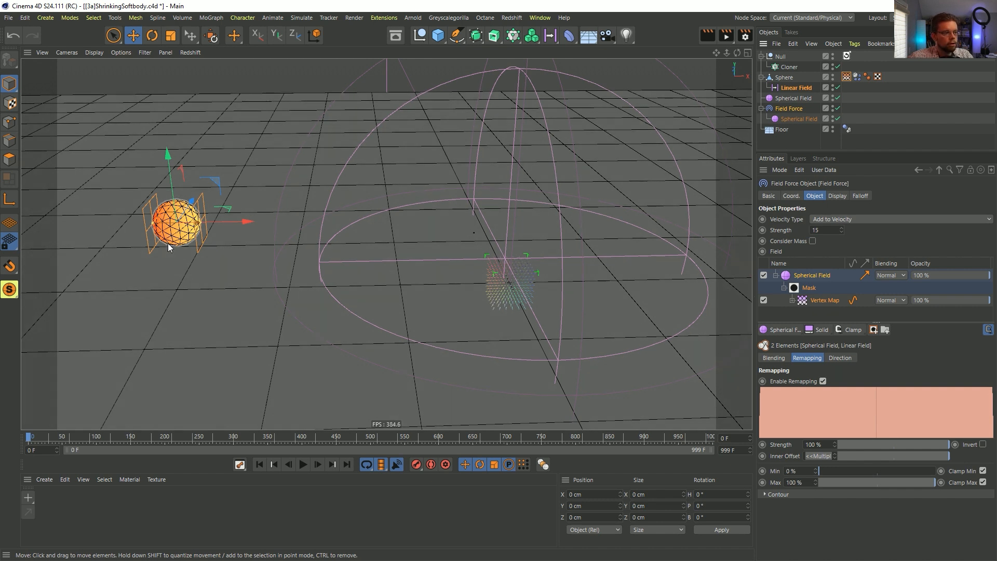
Step: Test-play the masked force, narrow the Linear Field, and move it about 72.5 cm along X on the sphere
click(303, 466)
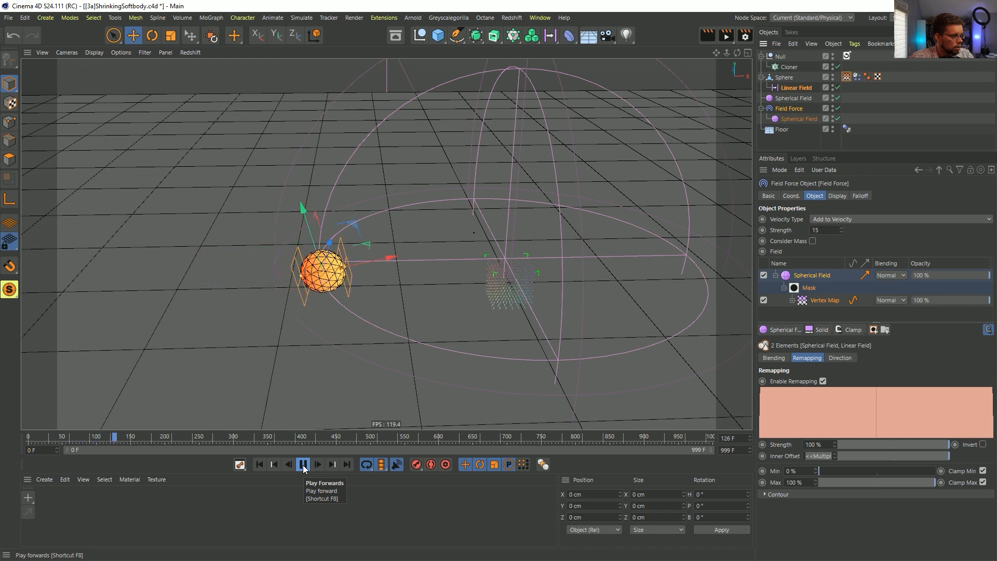
click(303, 465)
click(260, 464)
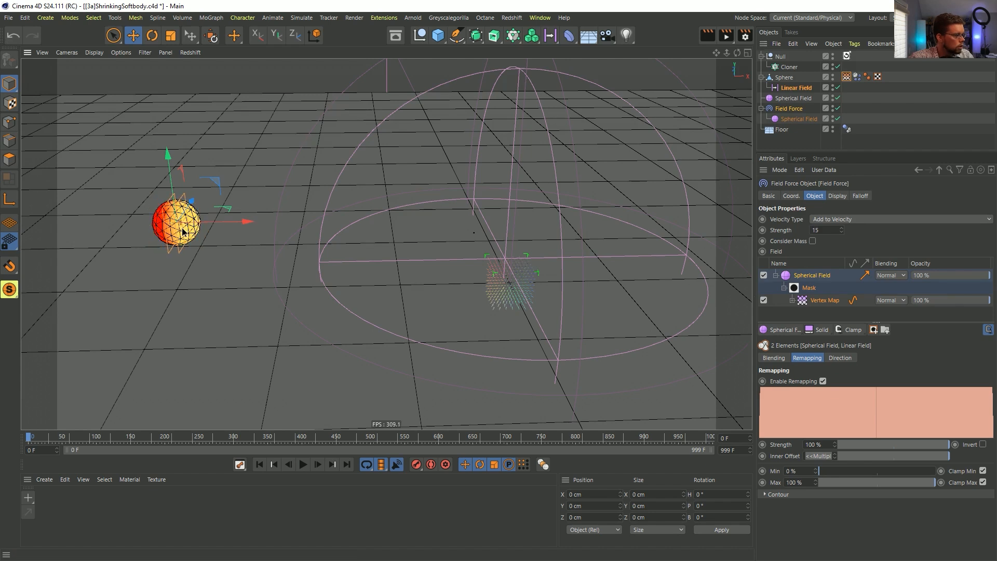
drag(224, 227, 243, 227)
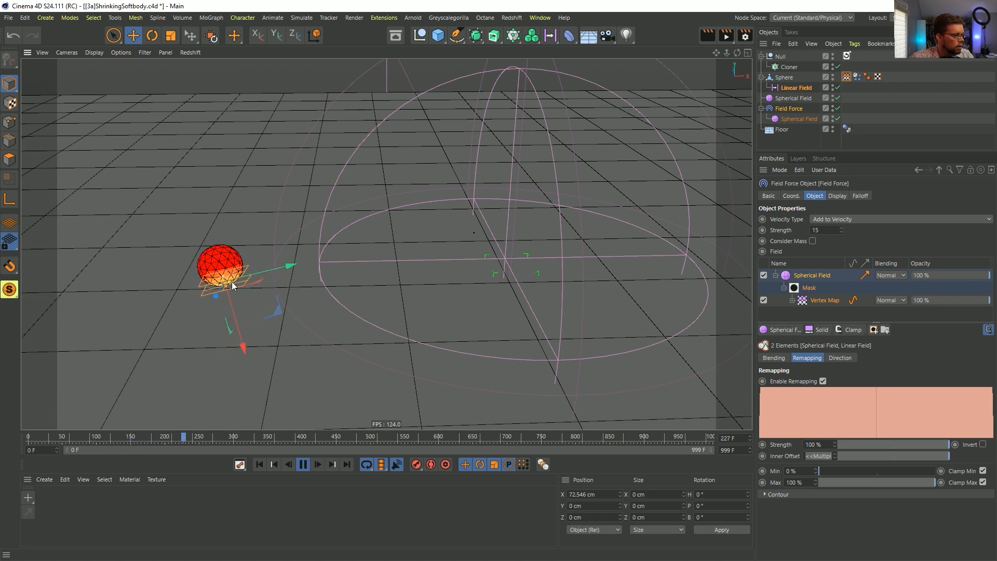
Step: Set the Field Force strength to 55 and restart the simulation from the first frame
click(790, 107)
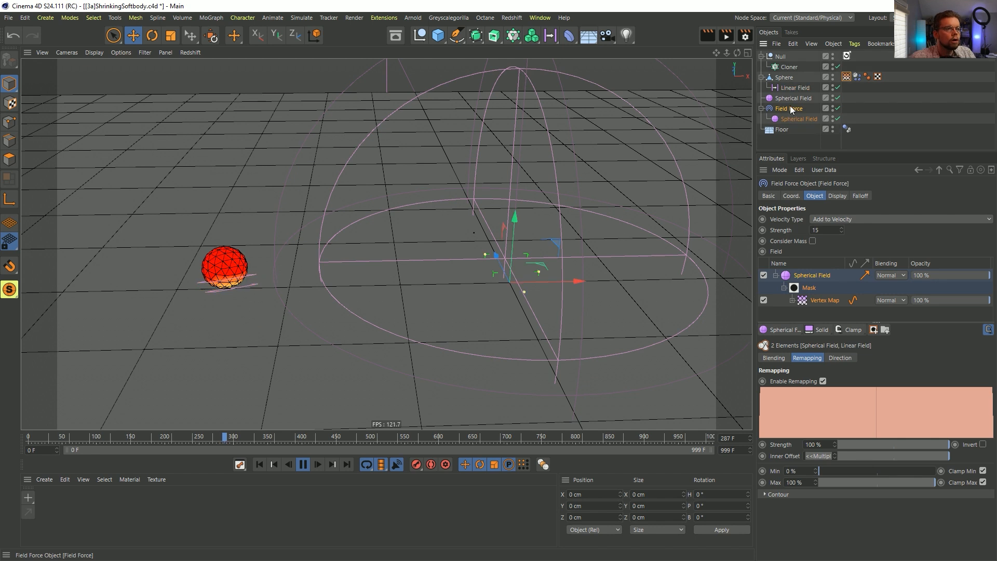
text(55)
key(Return)
click(260, 465)
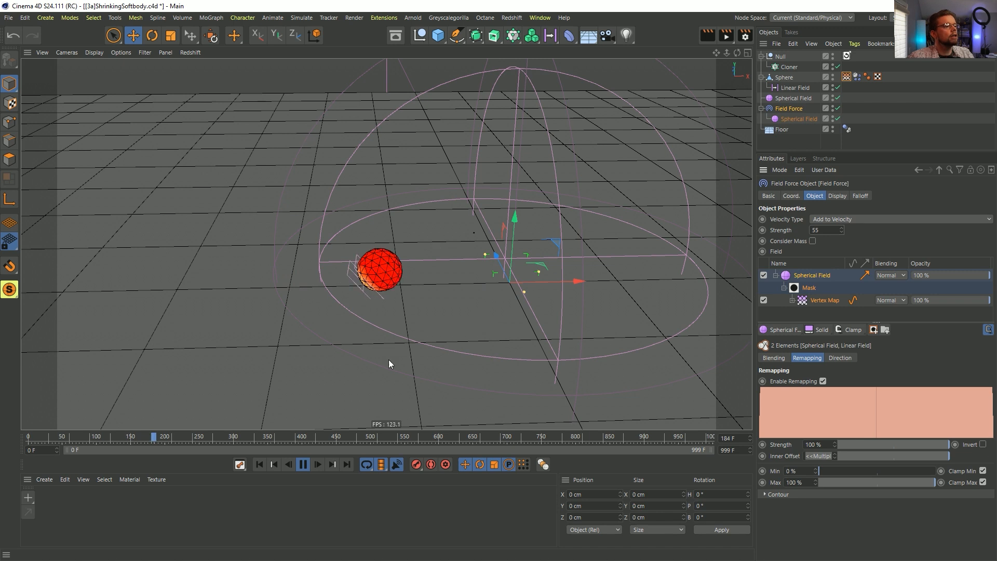
Step: Replay the simulation from the first frame to examine the sphere's motion, and stop it rewound to the start
click(260, 464)
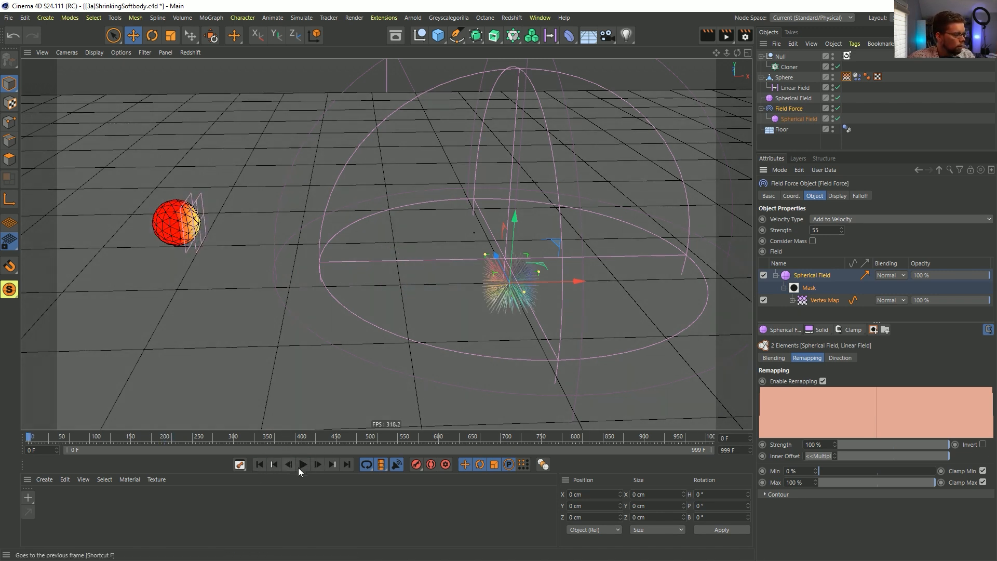
click(303, 464)
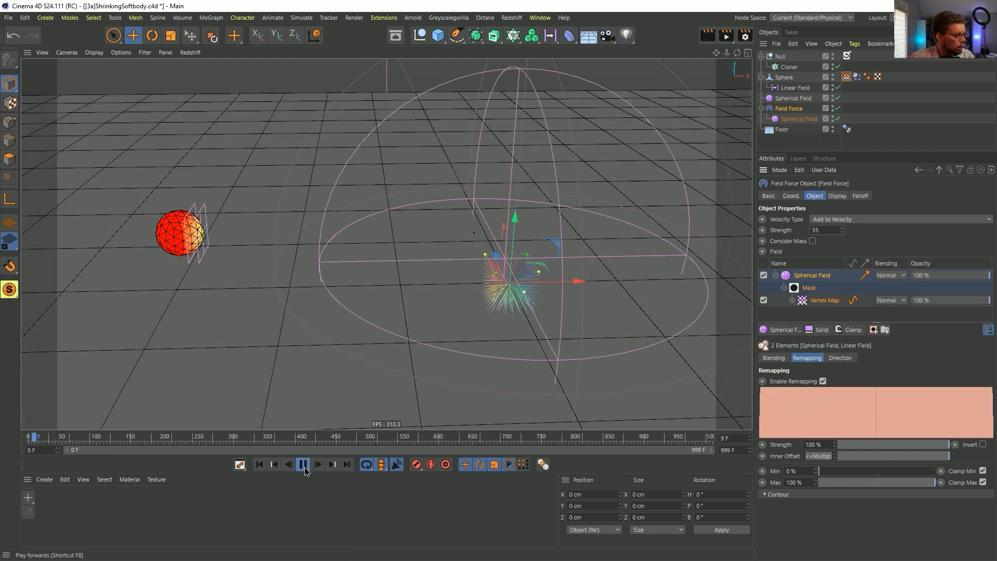
key(F8)
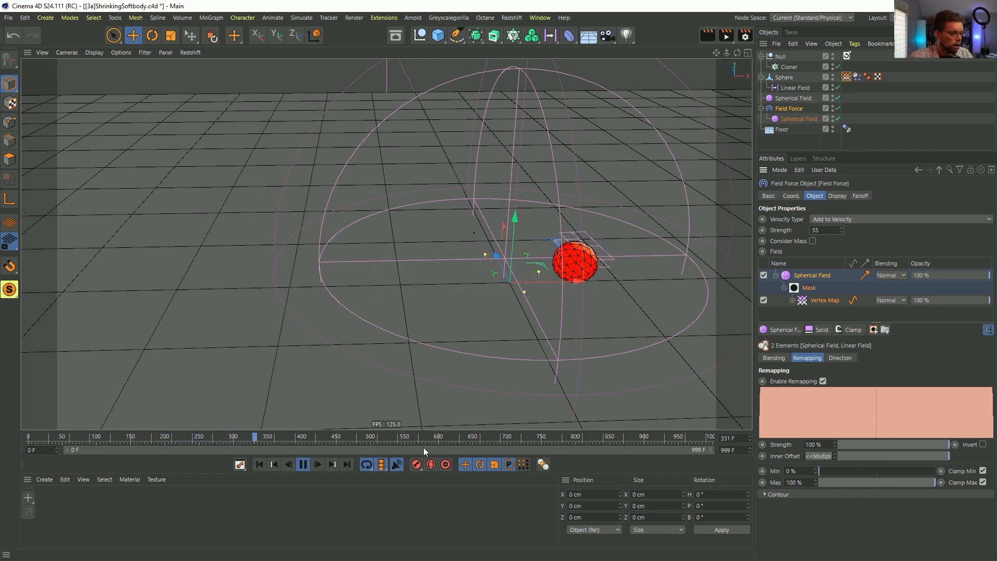
click(303, 464)
click(259, 465)
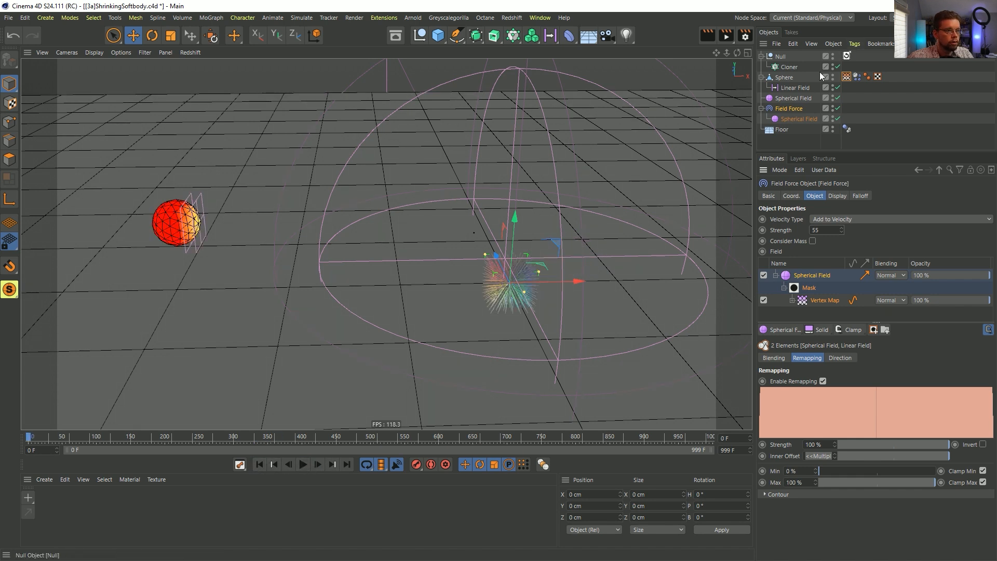
Step: Set the collision friction to 0% in the Floor's Dynamics Body tag and play the simulation
click(847, 130)
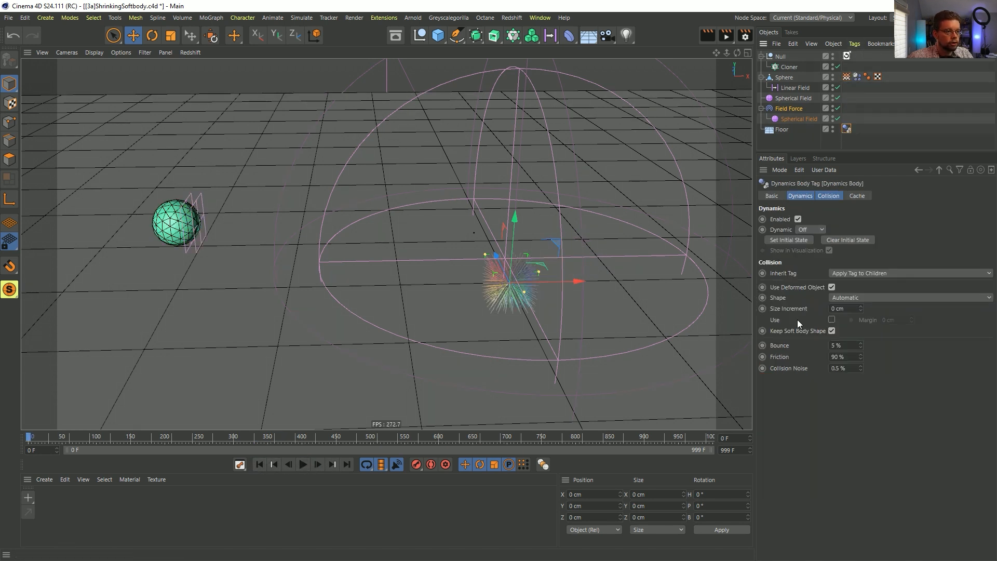
click(774, 196)
click(798, 197)
click(829, 196)
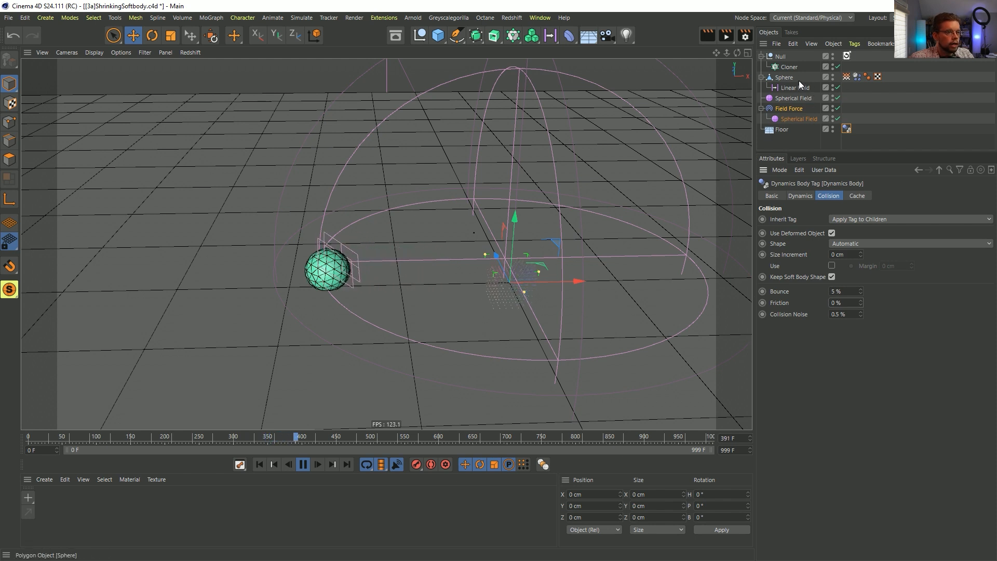
Step: Set the Field Force strength to 555 and replay the simulation from the first frame with the whole floor in view
click(800, 111)
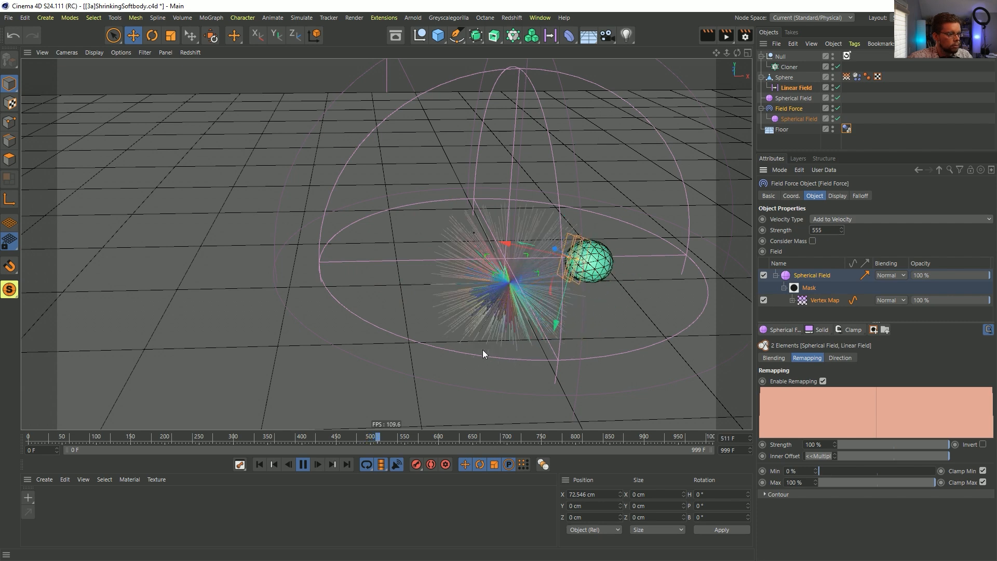
click(259, 465)
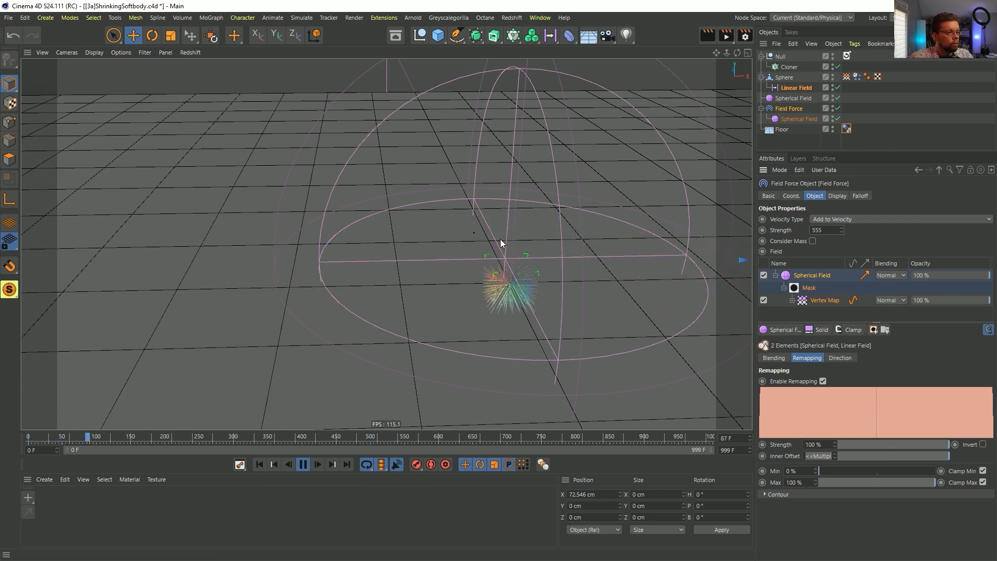
alt+middle_drag(500, 239, 465, 247)
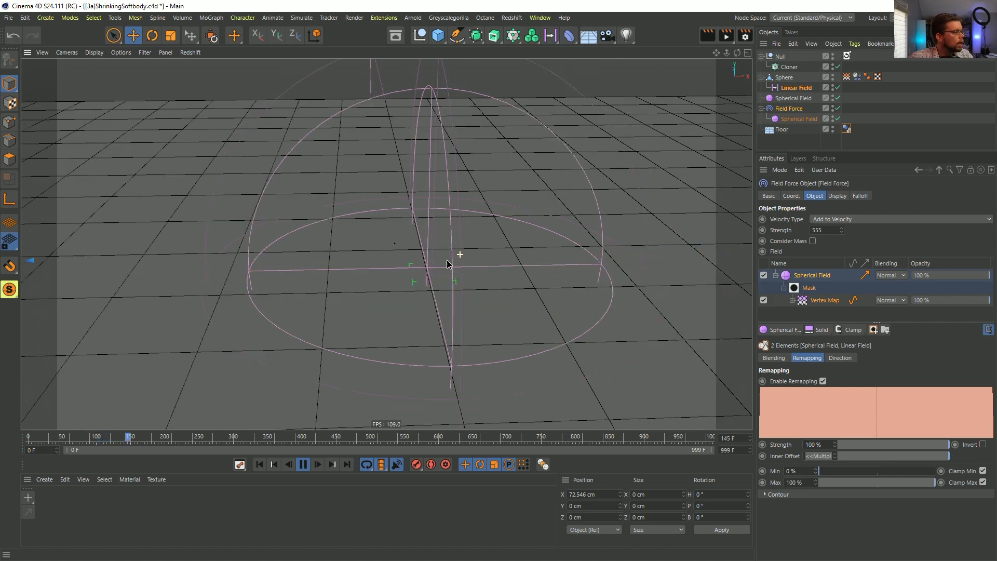
alt+right_drag(456, 256, 399, 280)
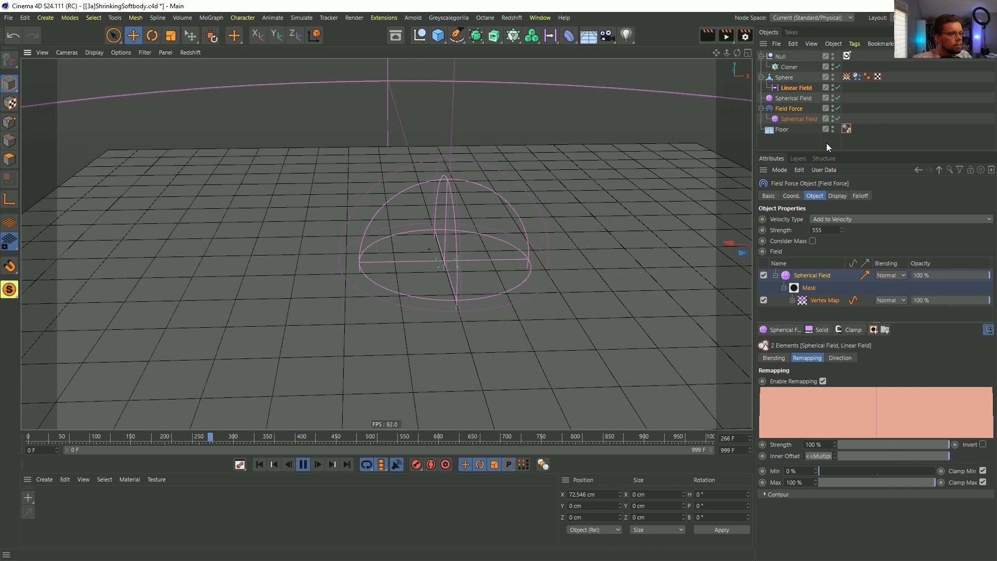
Step: Review the Soft Body, Mass and Force settings of the sphere's Dynamics Body tag and replay the simulation from the first frame
click(857, 77)
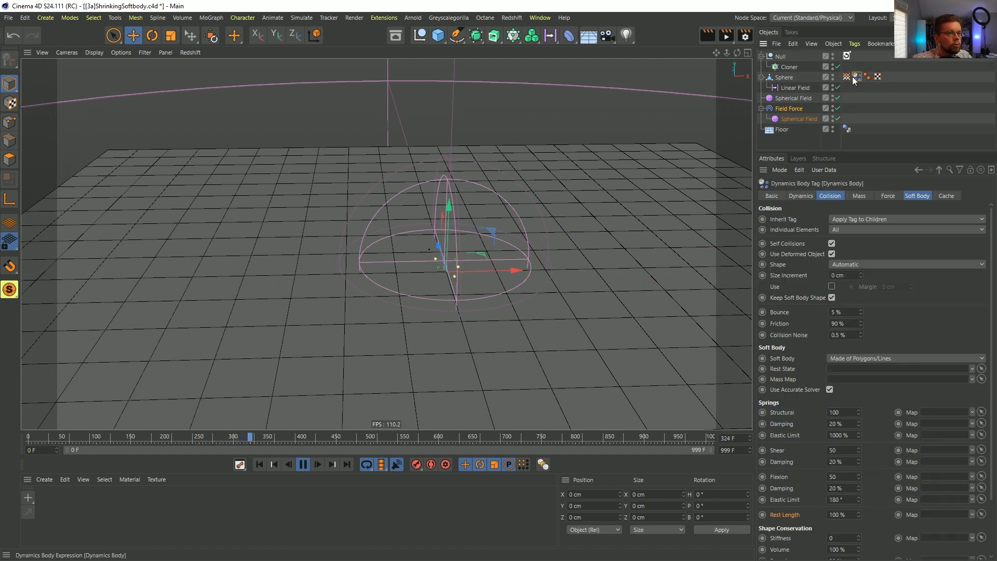
scroll(795, 415, down, 3)
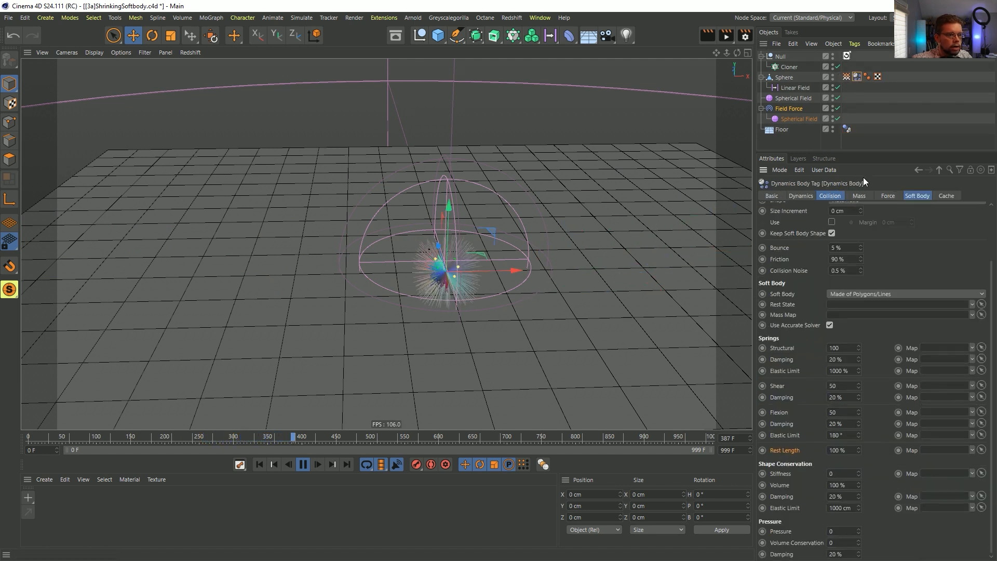
click(859, 196)
click(886, 196)
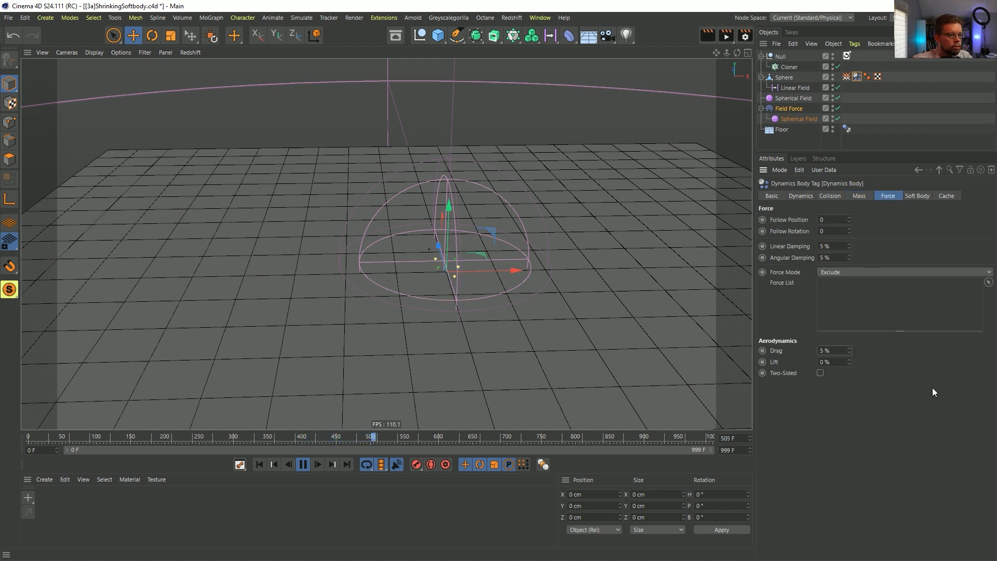
click(257, 465)
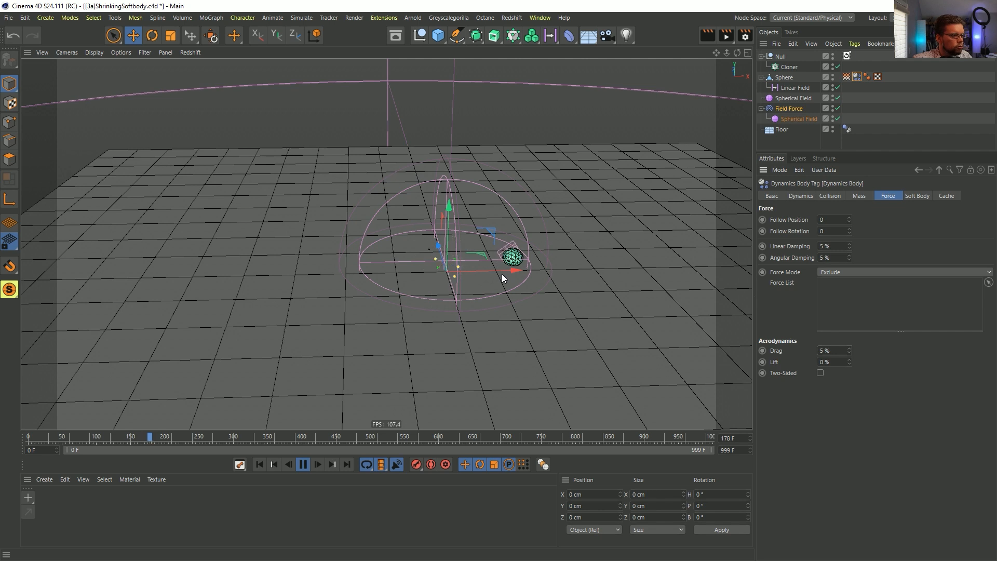
scroll(527, 259, up, 3)
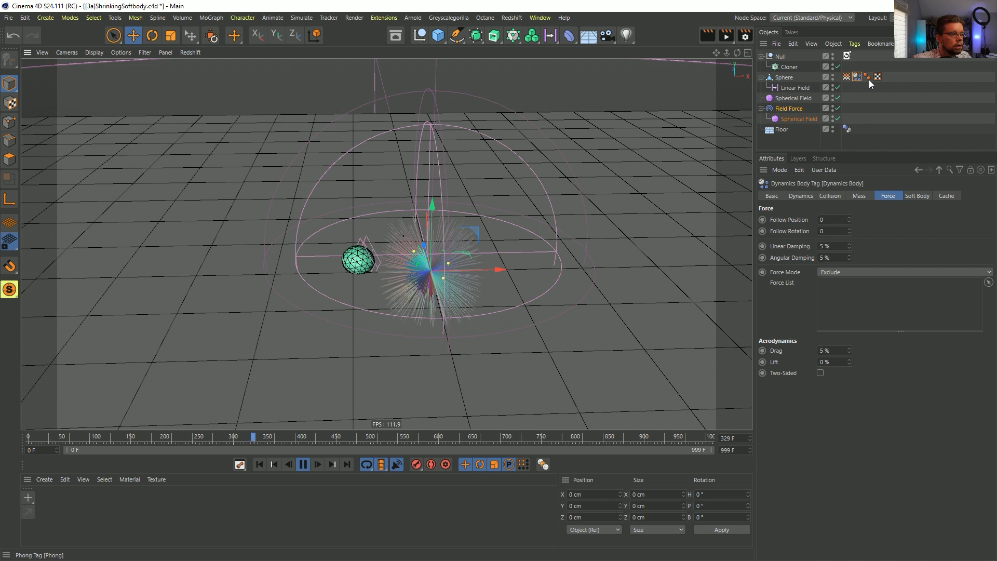
Step: Turn off Self Collisions in the sphere's Dynamics Body tag and restart the simulation from the first frame
click(830, 196)
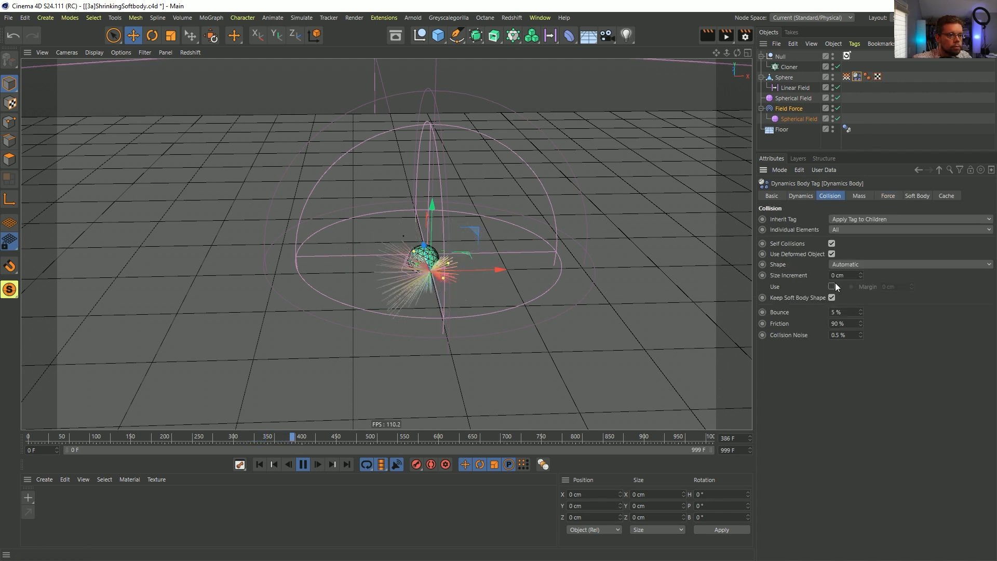
click(832, 244)
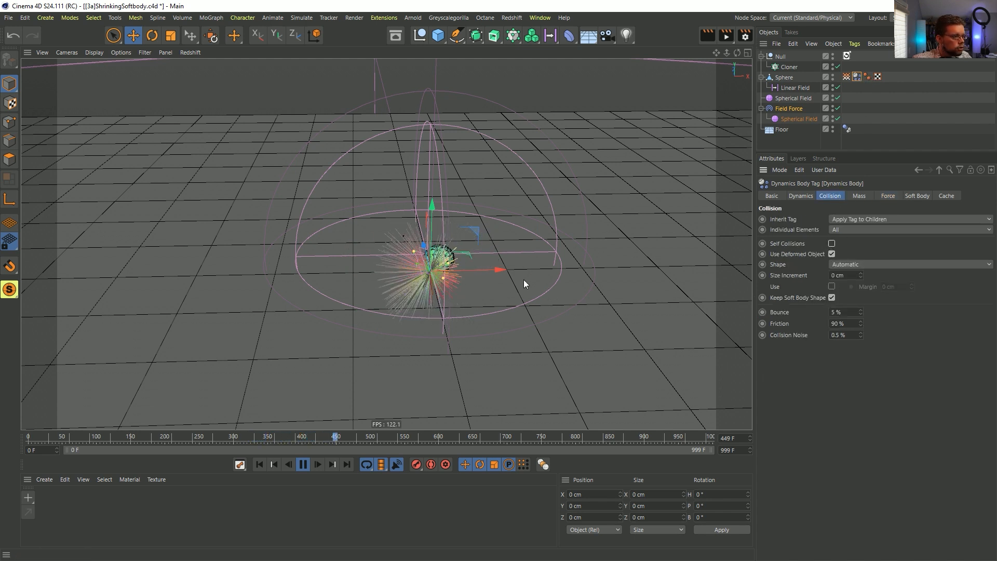
click(272, 463)
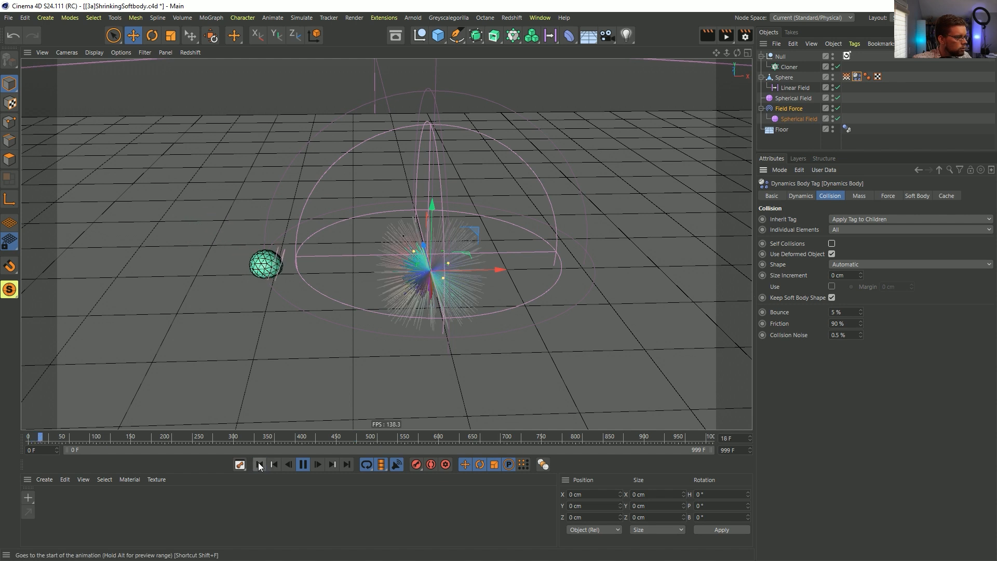
Step: Set both the Shear and Flexion spring values of the sphere's soft body to 5
click(917, 195)
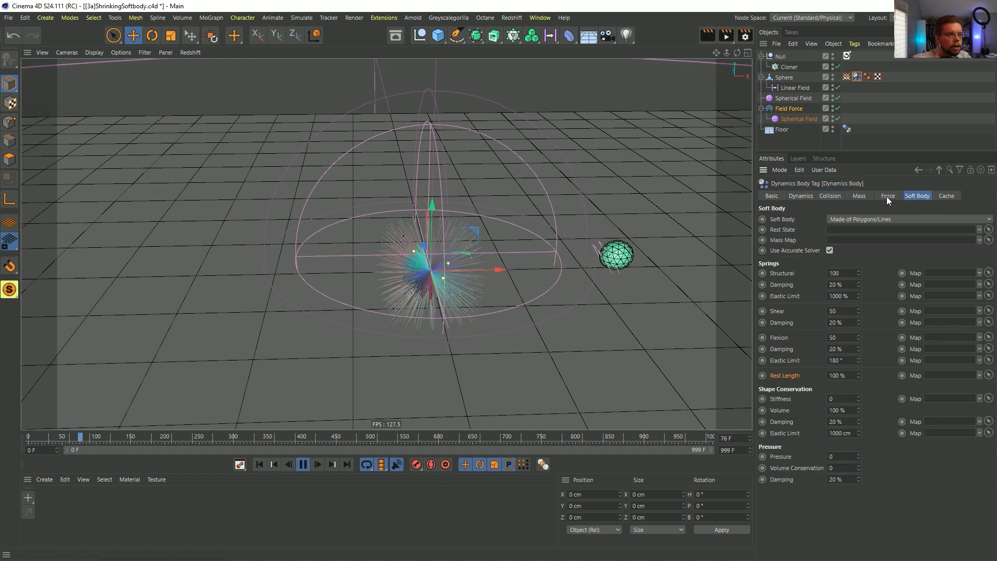
click(834, 311)
text(5)
key(Return)
double_click(837, 337)
text(5)
key(Return)
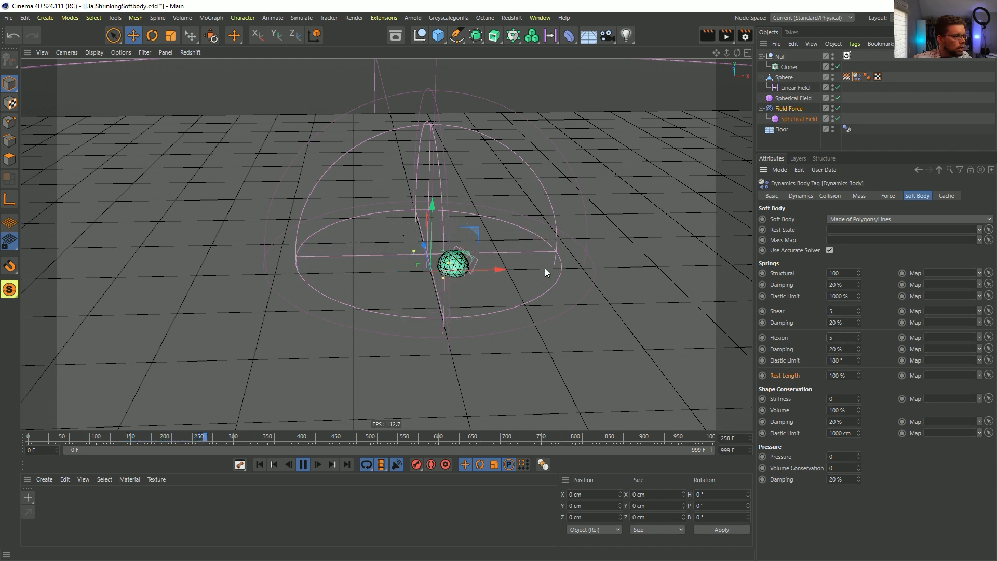
Step: Set the damping of the sphere's Shear, Flexion and Structural springs to 1% each
double_click(838, 322)
text(1)
key(Return)
double_click(837, 349)
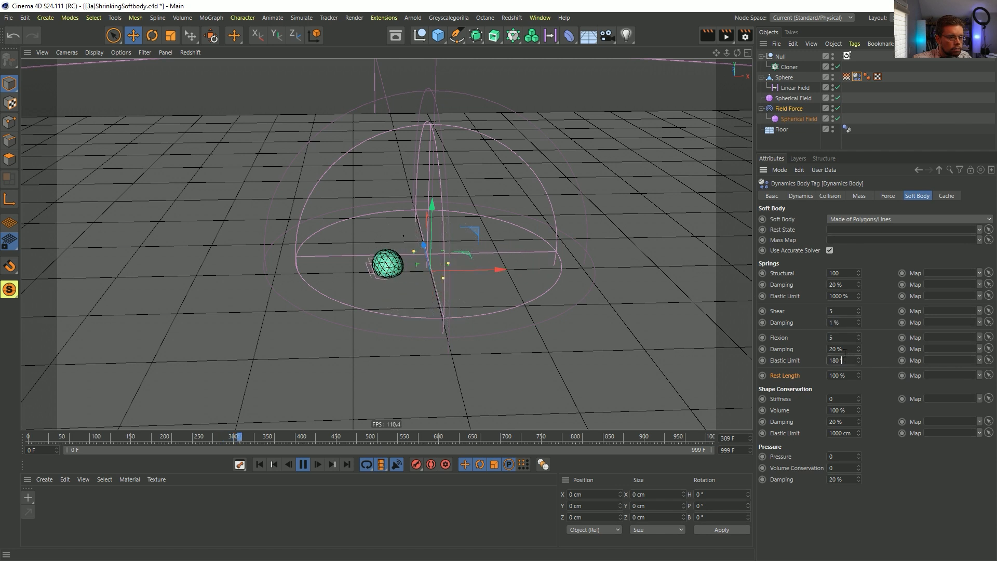
text(1)
key(Return)
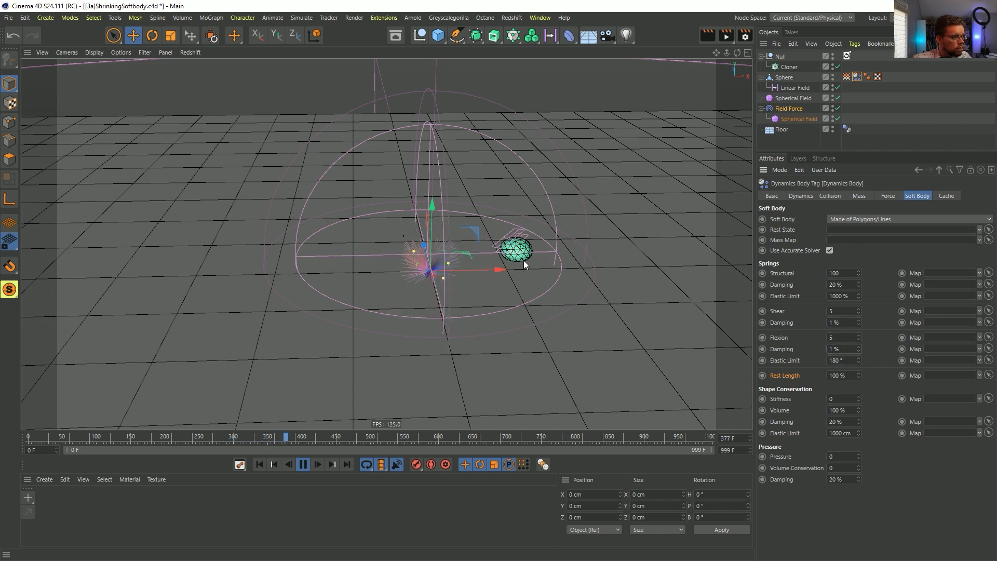
double_click(838, 284)
text(1)
key(Return)
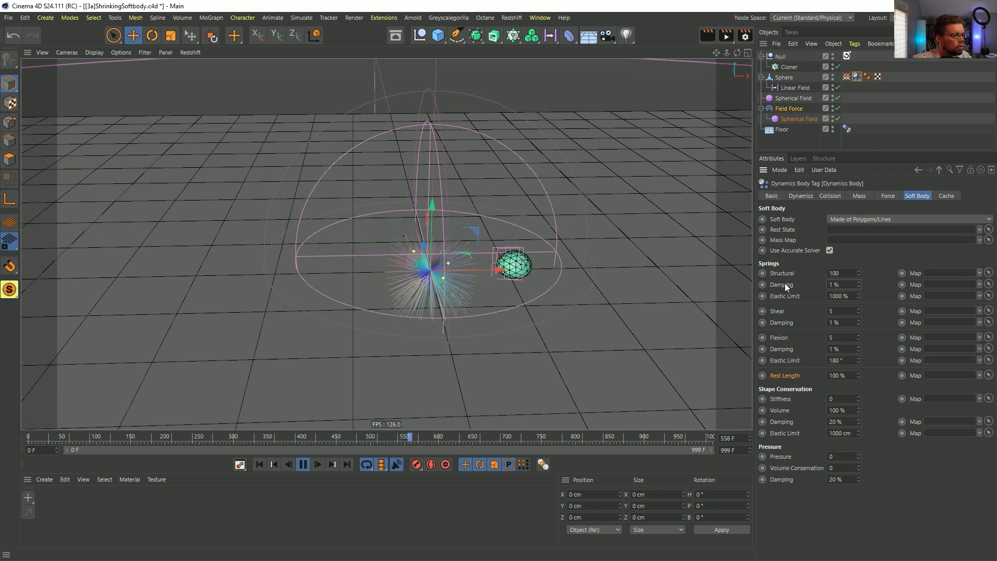
Step: Set the Structural spring value of the sphere's soft body to 10
double_click(838, 273)
text(10)
key(Return)
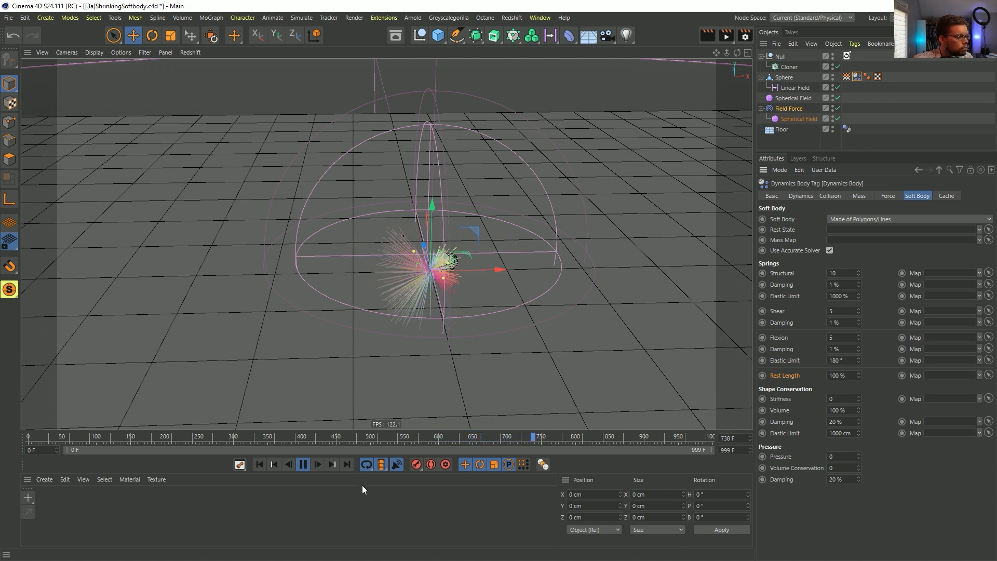
Step: Replay the opening frames of the simulation several times to examine how the sphere stretches, and stop it rewound to the start
click(304, 464)
click(256, 464)
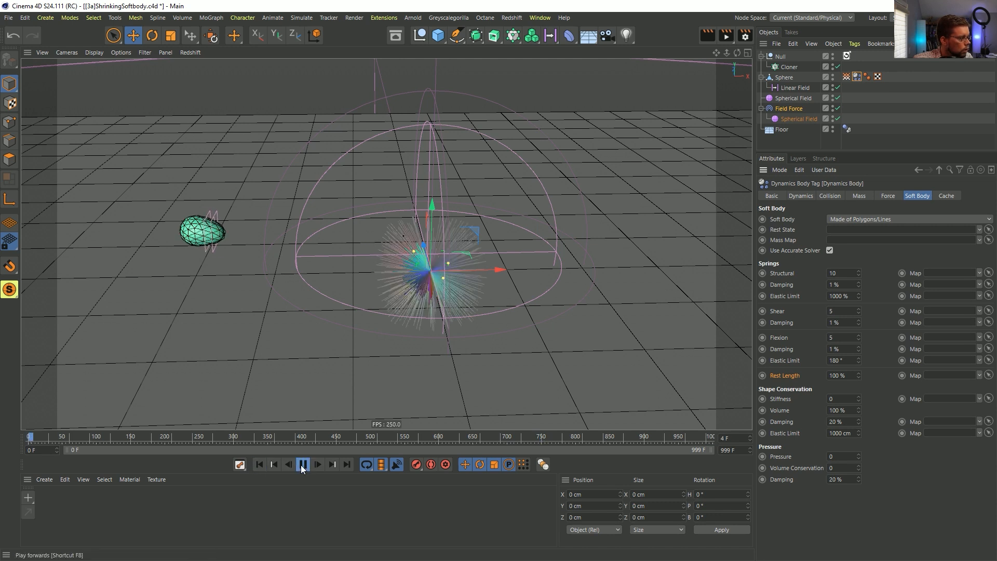
click(303, 465)
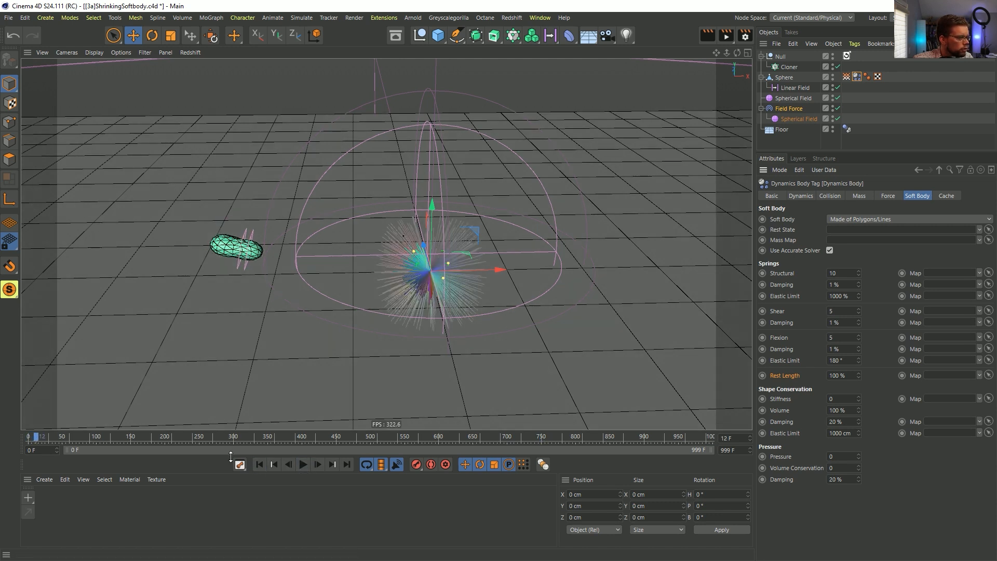
click(255, 464)
click(303, 466)
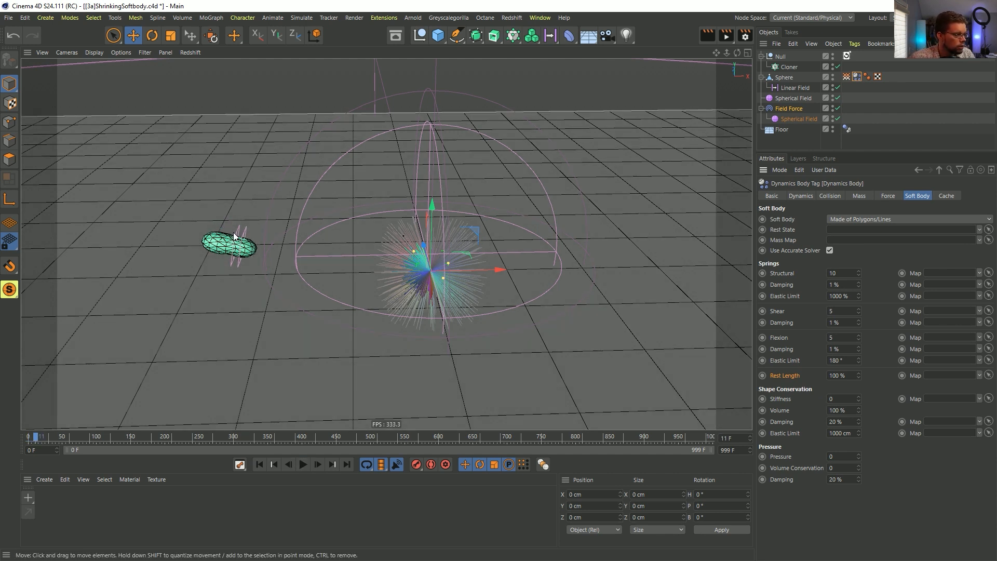
click(260, 464)
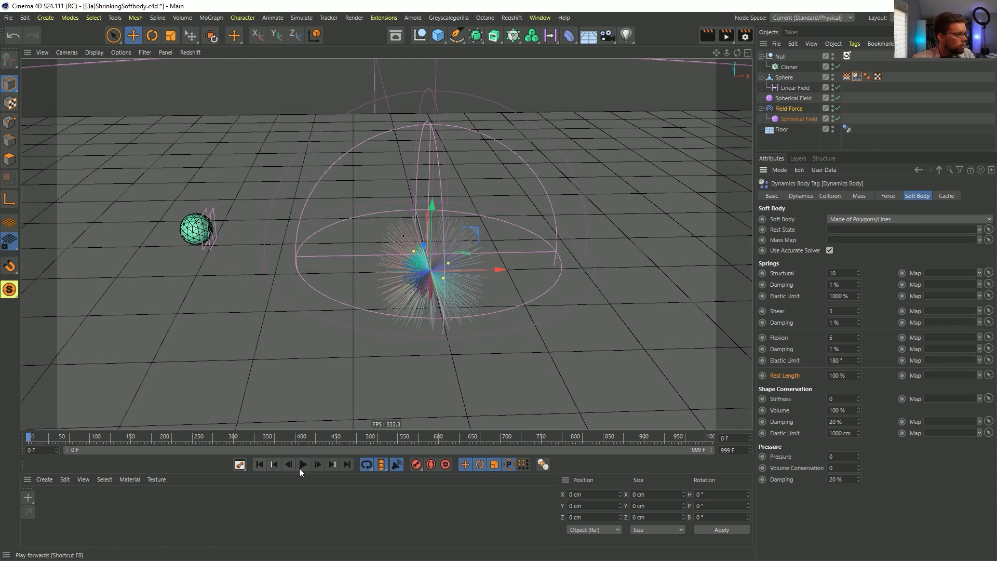
click(304, 469)
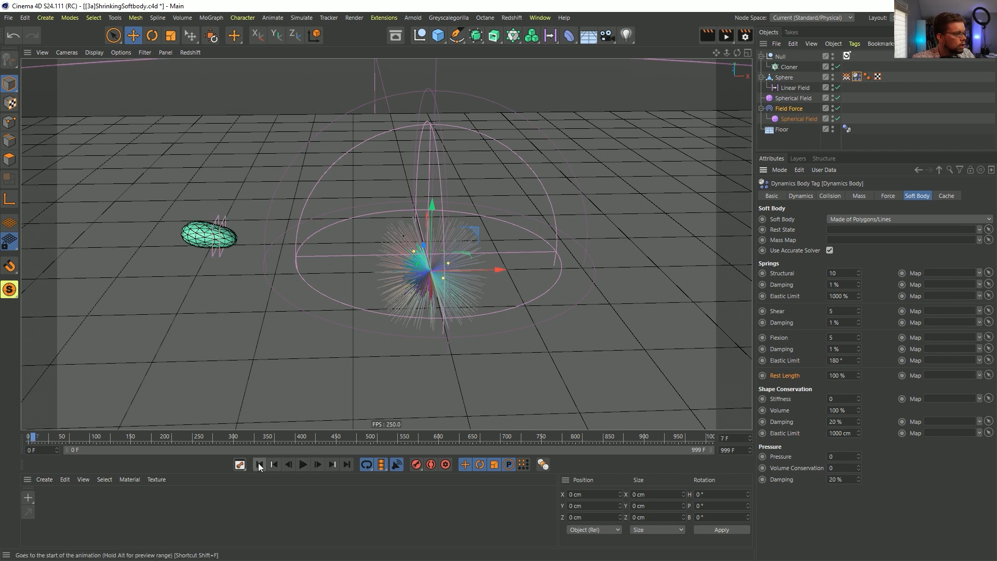
click(259, 464)
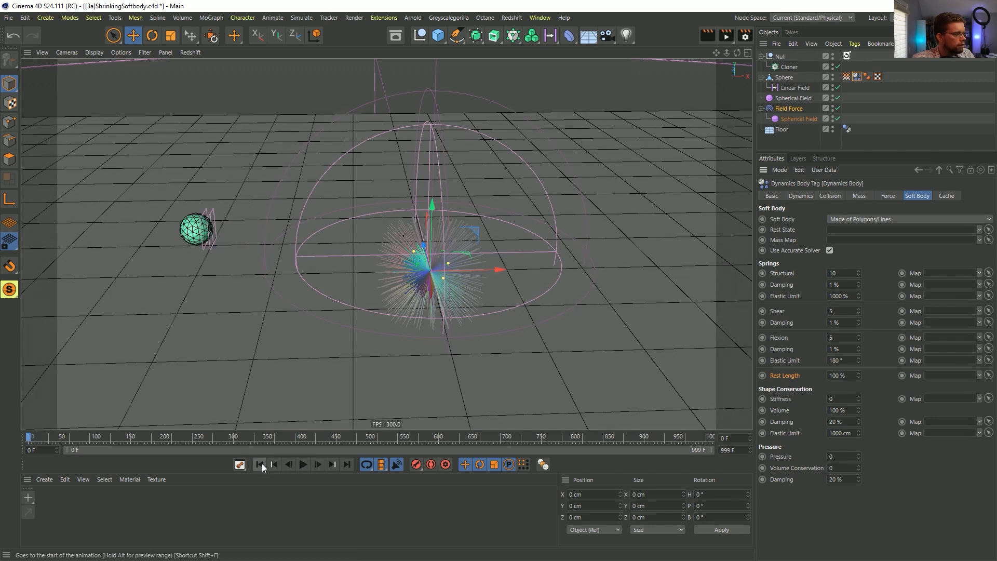
Step: Turn off Use Fields in the sphere's Vertex Map tag and replay the simulation from the first frame
click(847, 77)
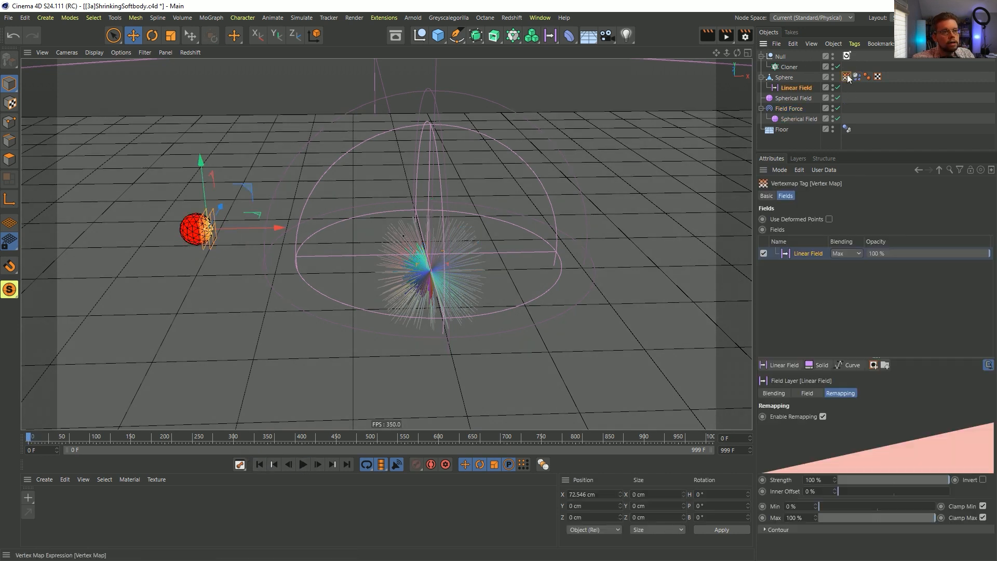
click(767, 196)
click(802, 276)
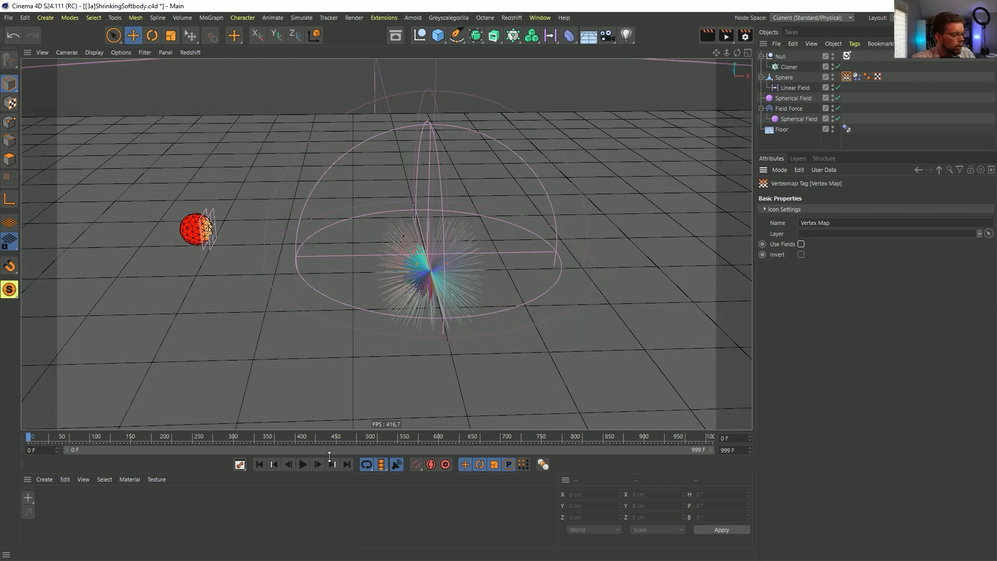
click(304, 464)
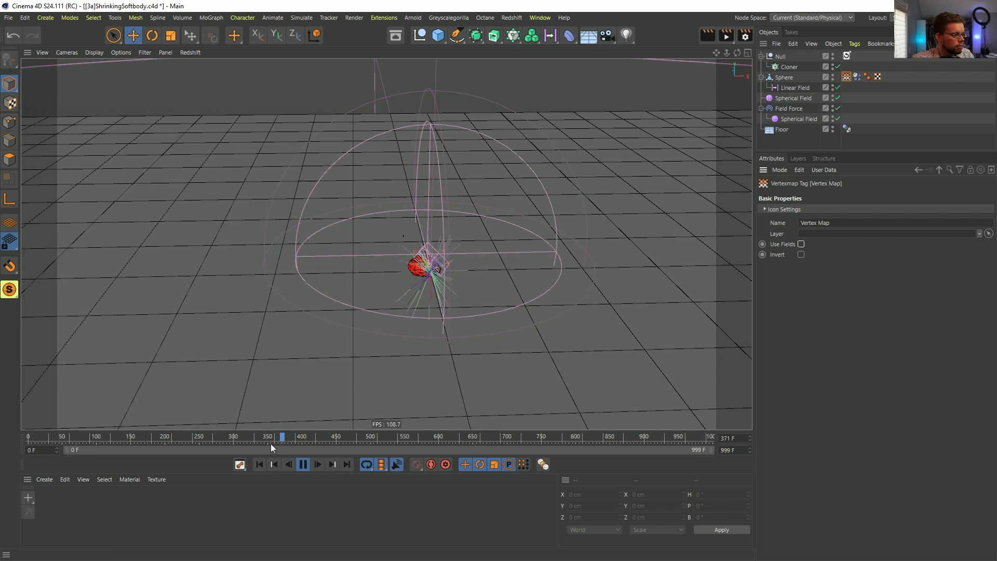
click(258, 465)
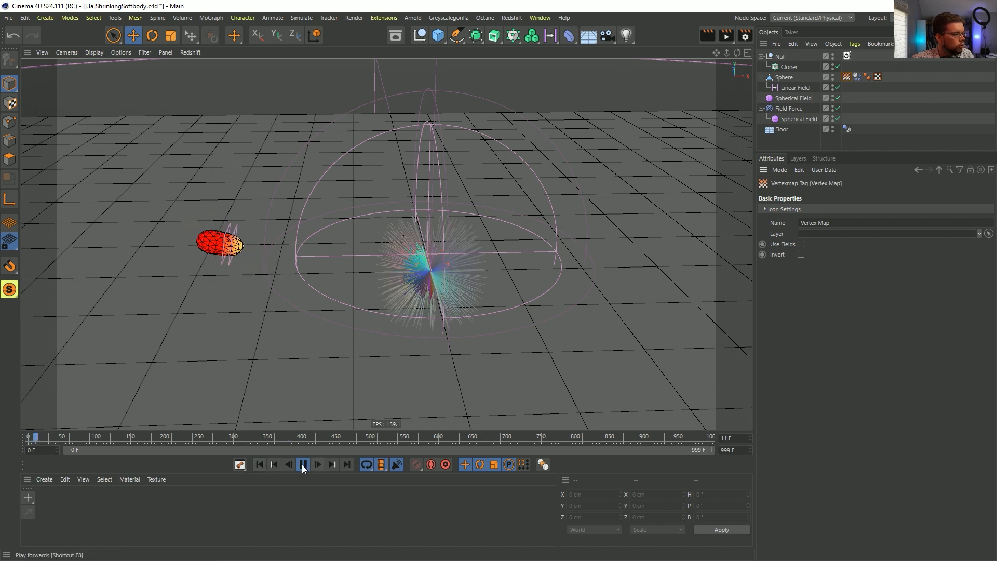
Step: Step through the opening frames one at a time from the start to examine how the vertex map follows the deforming sphere
click(258, 465)
click(318, 465)
click(318, 464)
click(318, 465)
click(318, 465)
click(318, 464)
key(g)
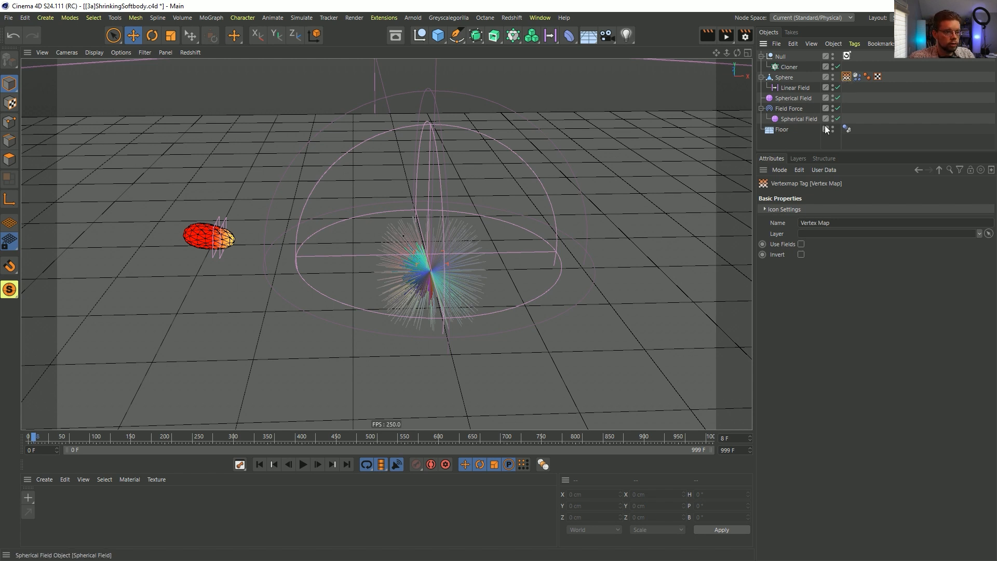
Step: Review the soft body spring settings in the sphere's Dynamics Body tag
click(795, 87)
click(787, 77)
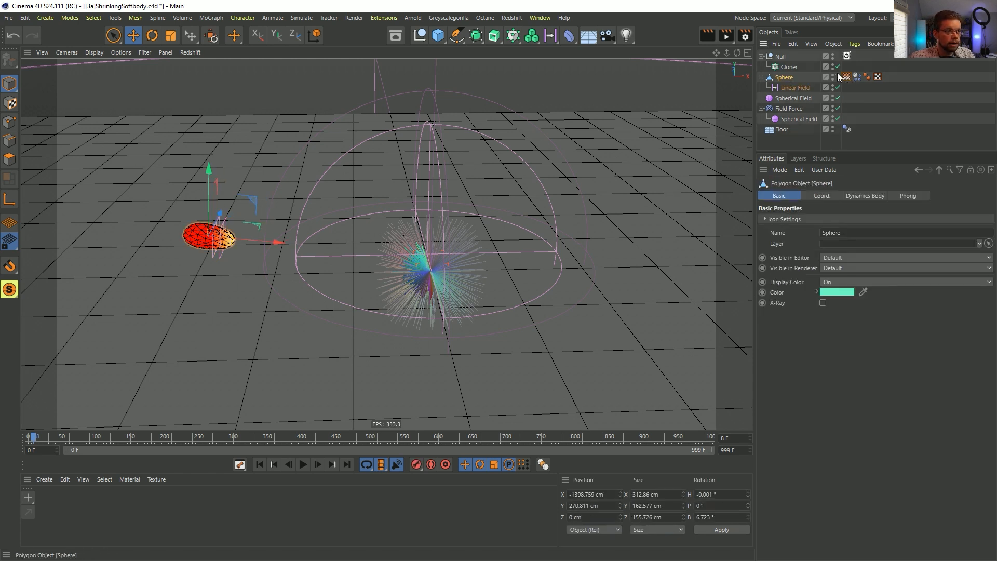
click(857, 77)
ctrl+drag(845, 125, 846, 129)
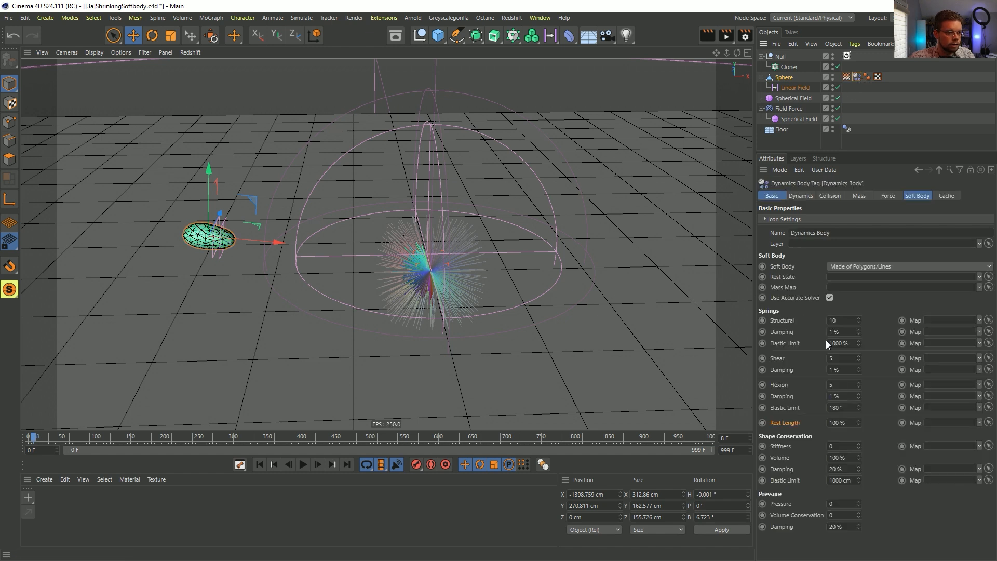
Step: Set the Field Force strength to 5555
click(799, 119)
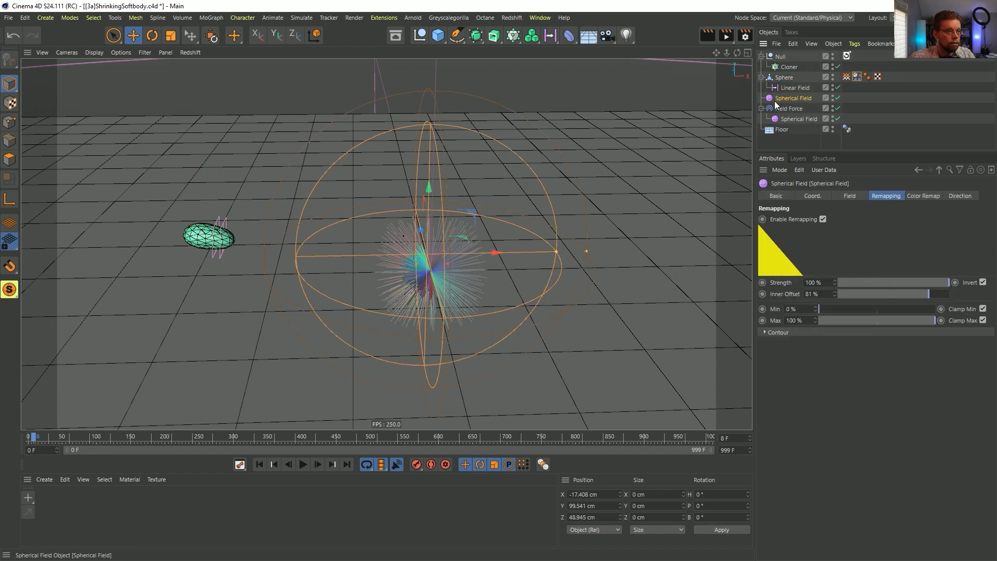
click(789, 109)
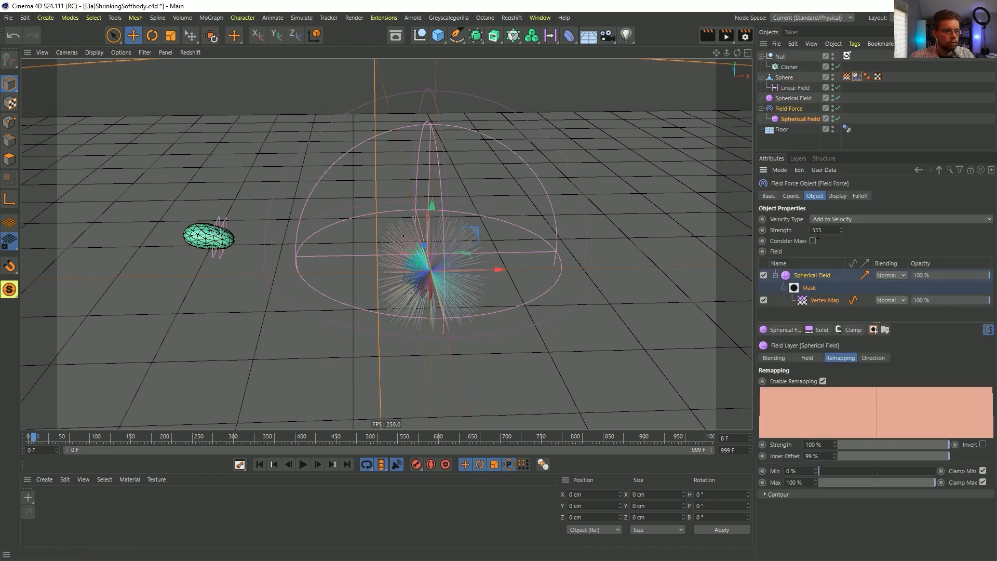
text(5)
key(Return)
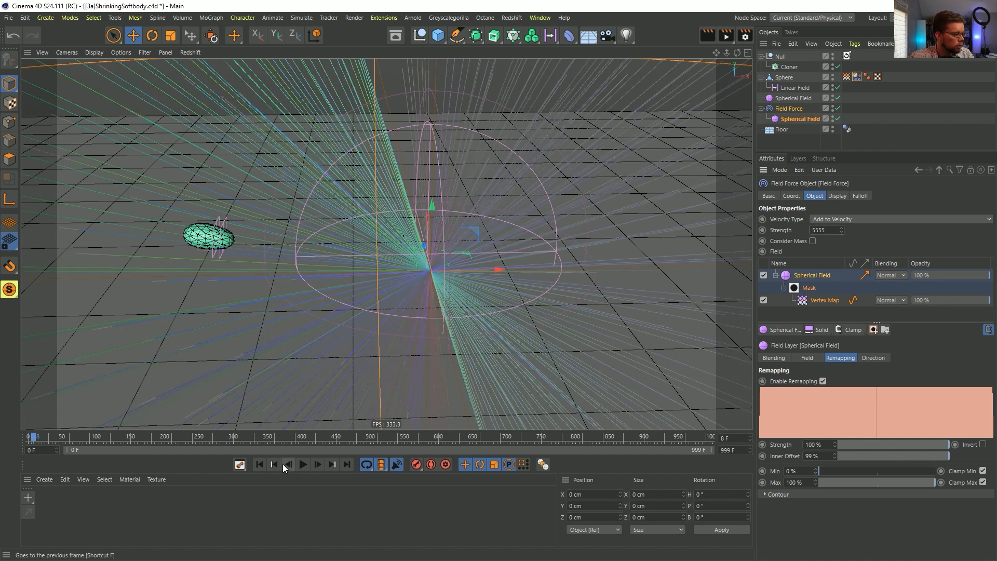
Step: Rewind and step frame by frame through the start of the simulation to examine how the stronger force stretches the sphere
click(259, 465)
click(316, 464)
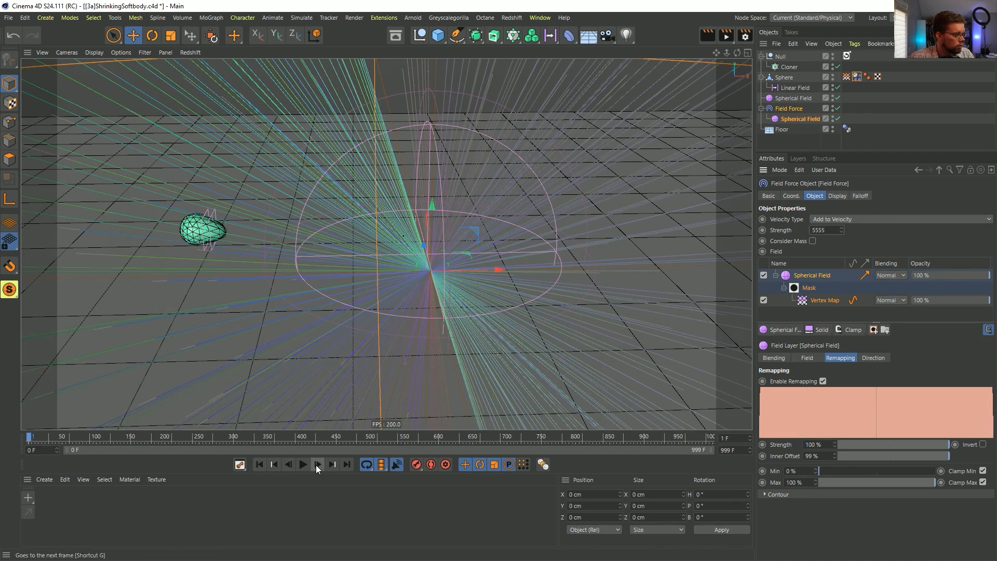
click(317, 464)
click(317, 464)
click(317, 465)
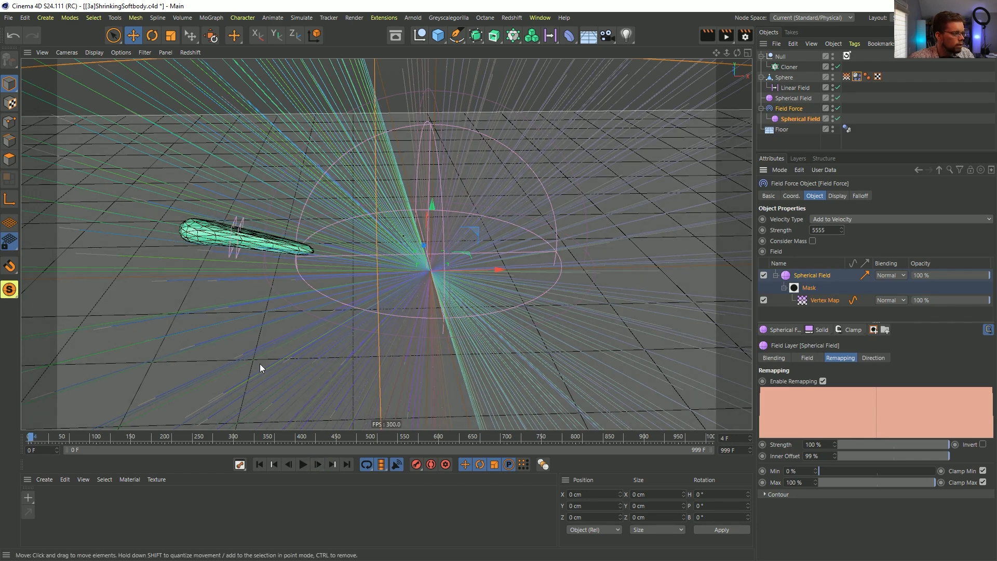
click(319, 464)
click(318, 465)
click(318, 464)
Step: Play the simulation on and restart it from the first frame to examine the sphere's motion in real time
click(304, 464)
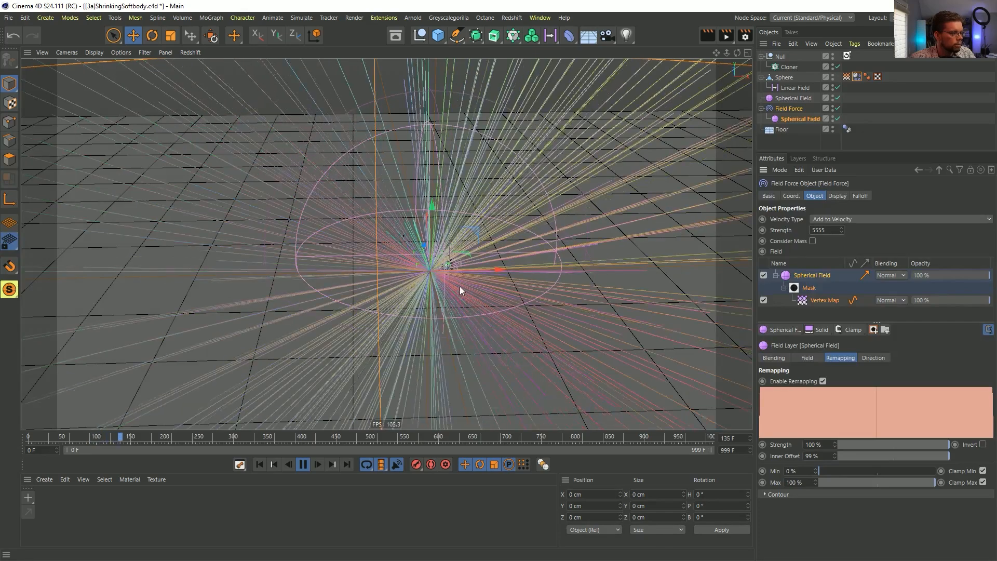
click(260, 464)
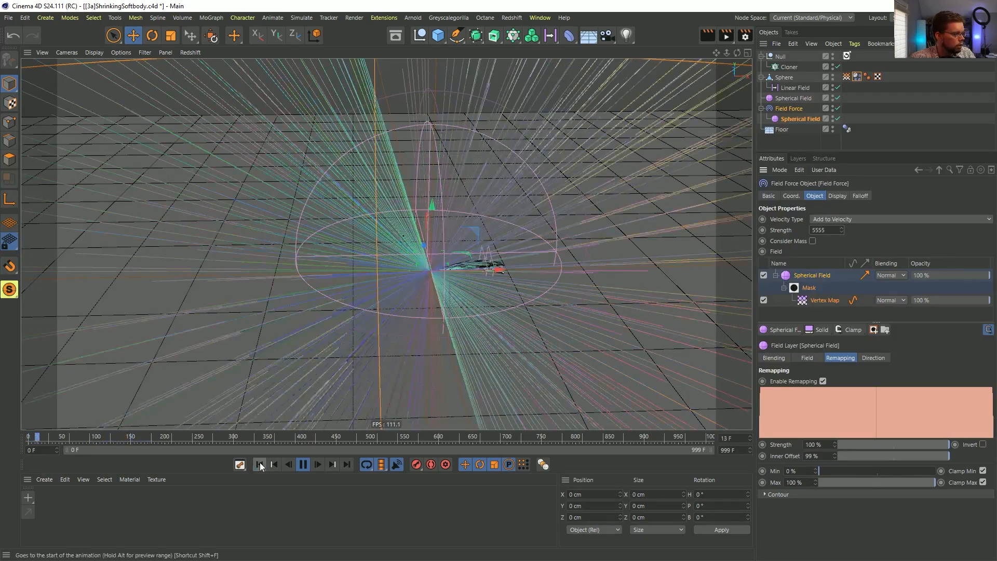
click(260, 465)
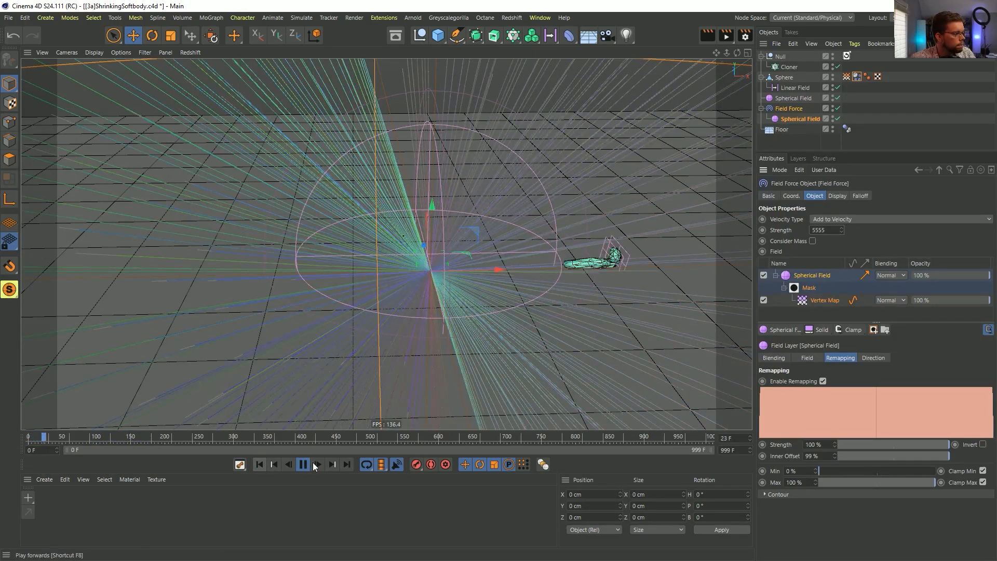
Step: Stop and rewind the simulation, and save the scene as a new file named [3b]FieldForcesOnVertexWieghtMap.c4d in the SceneFiles folder
click(304, 465)
click(260, 465)
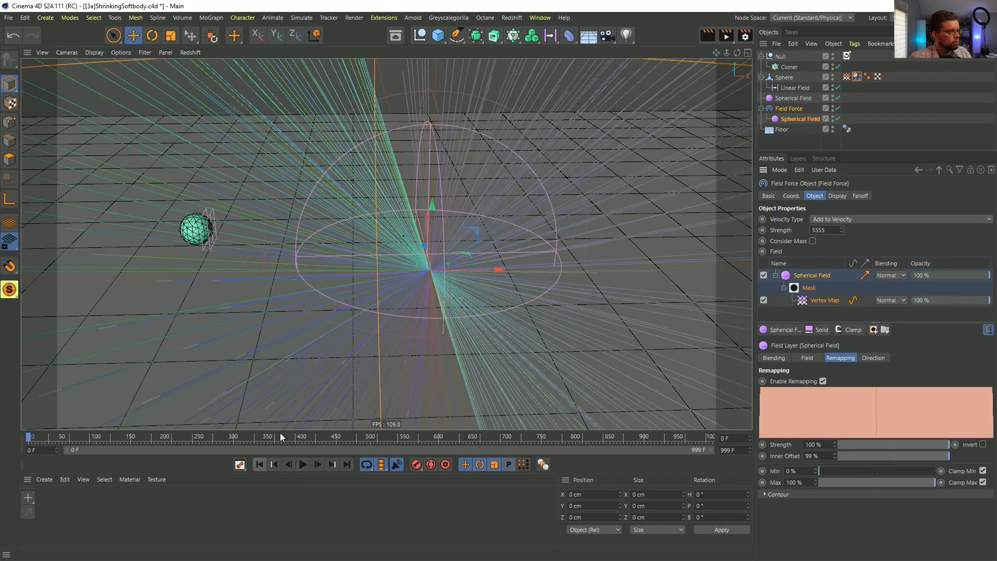
key(ctrl+shift+s)
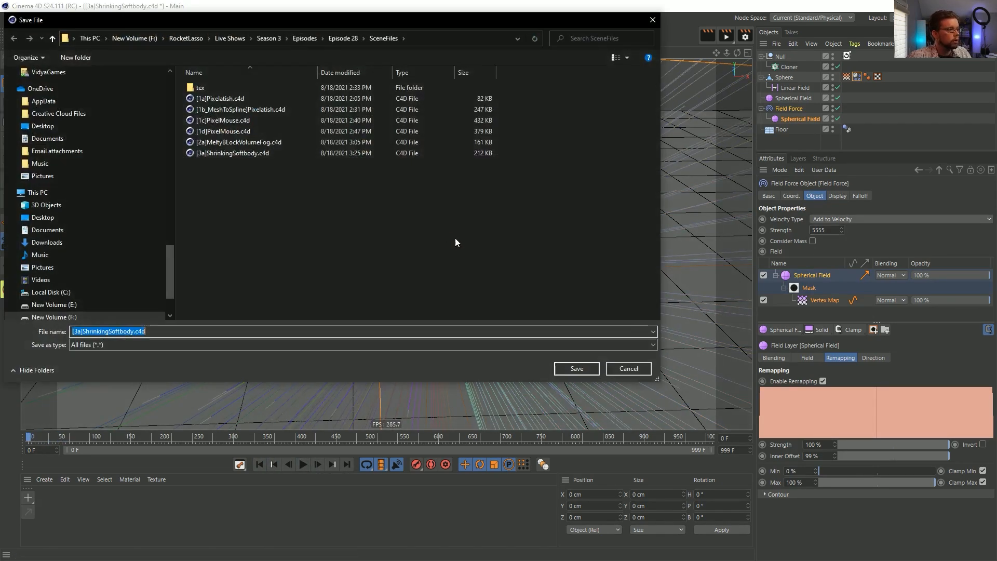
click(242, 153)
click(134, 333)
key(Home)
key(Right)
key(Right)
key(Right)
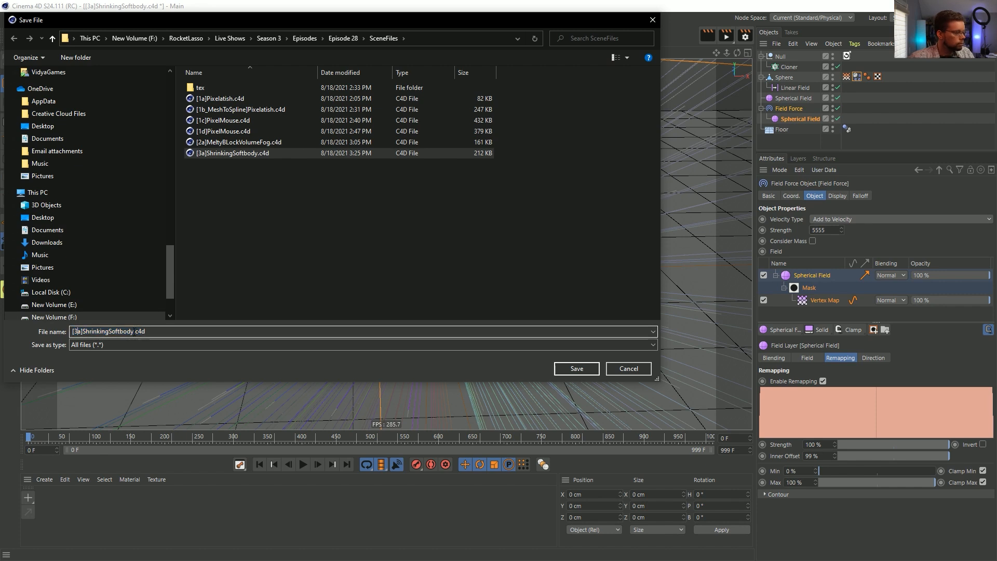
key(BackSpace)
text(b)
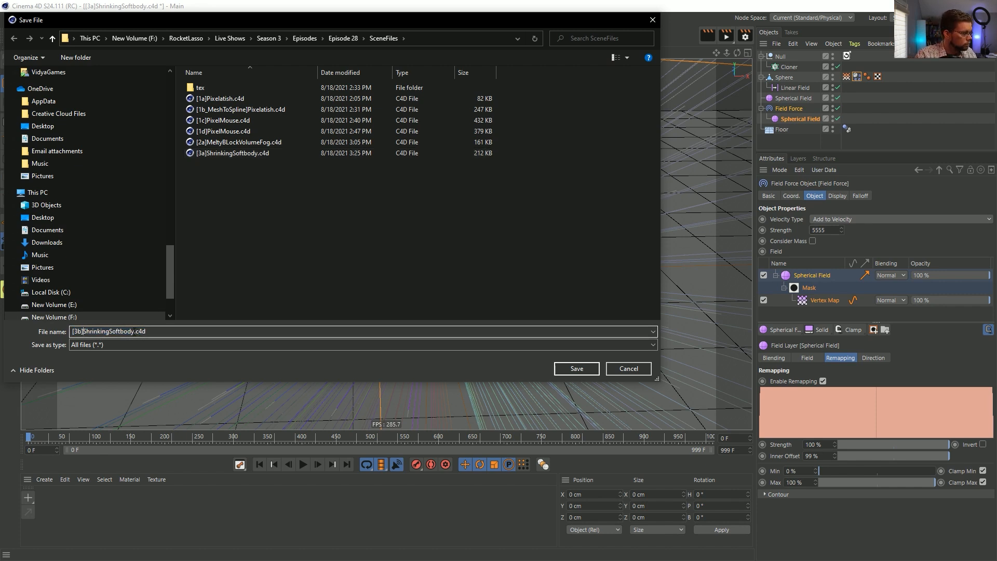
key(shift+Right)
key(shift+Right)
key(shift+Right)
key(shift+Right)
key(shift+Right)
key(shift+Right)
key(shift+Right)
key(shift+Right)
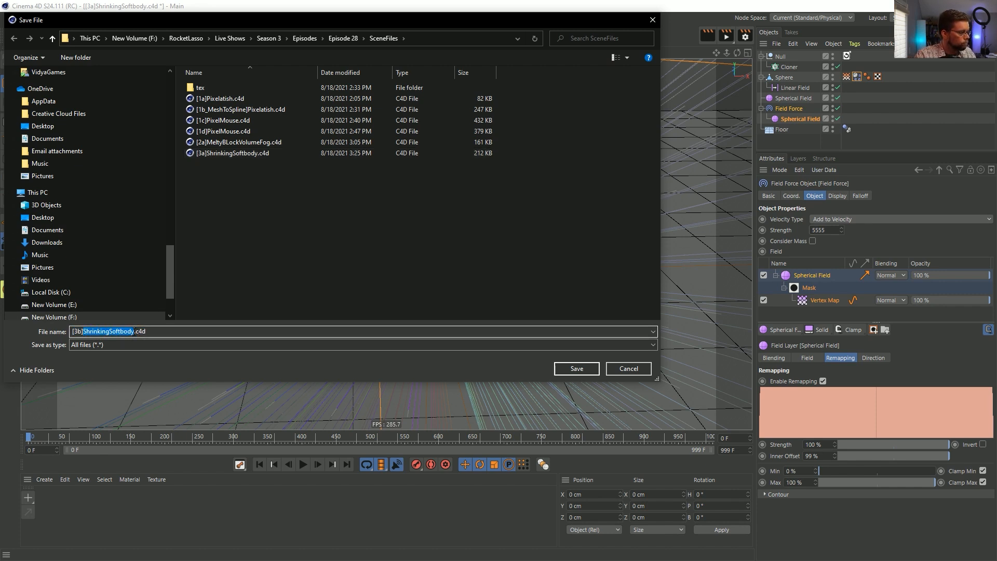
text(FieldForc)
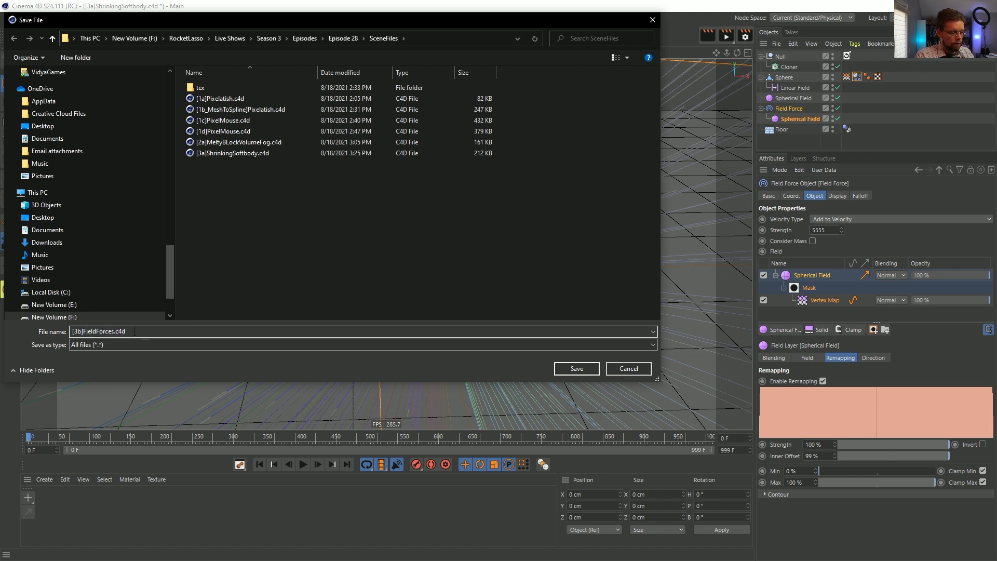
text(esOnF)
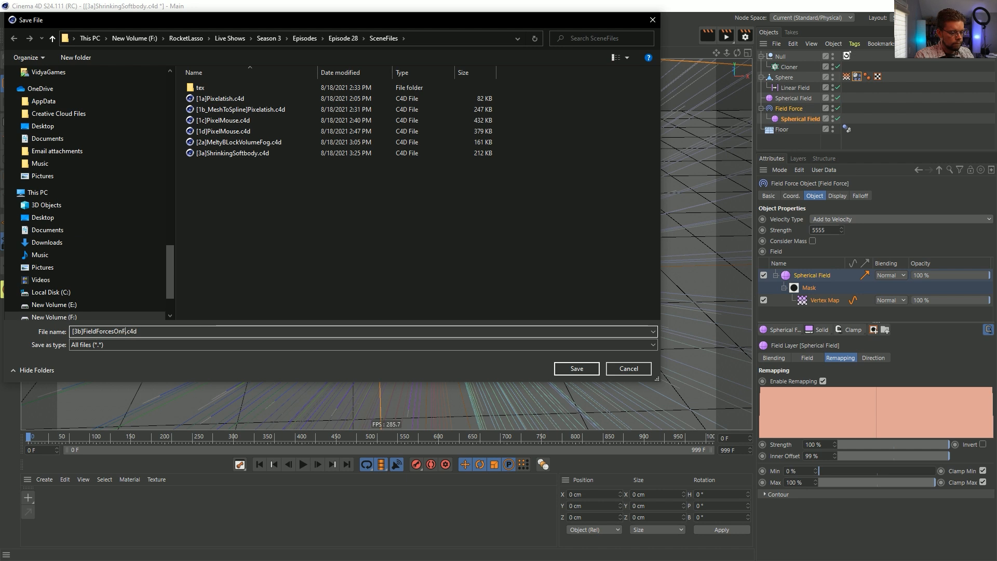
text(ertexMWieghtMap)
key(Return)
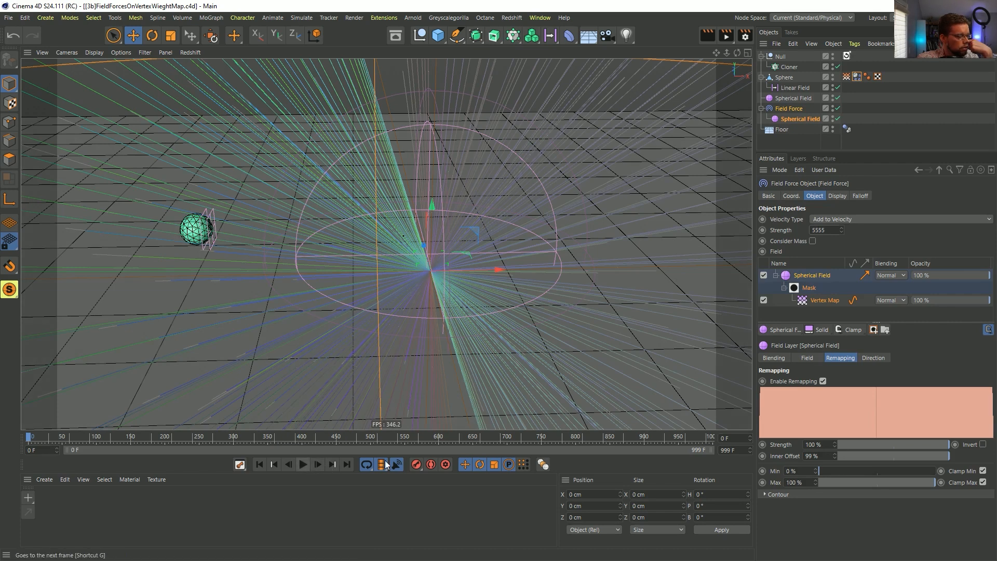
Step: Set the soft body Pressure to 5 and Volume Conservation to 111 in the sphere's Dynamics Body tag
click(857, 77)
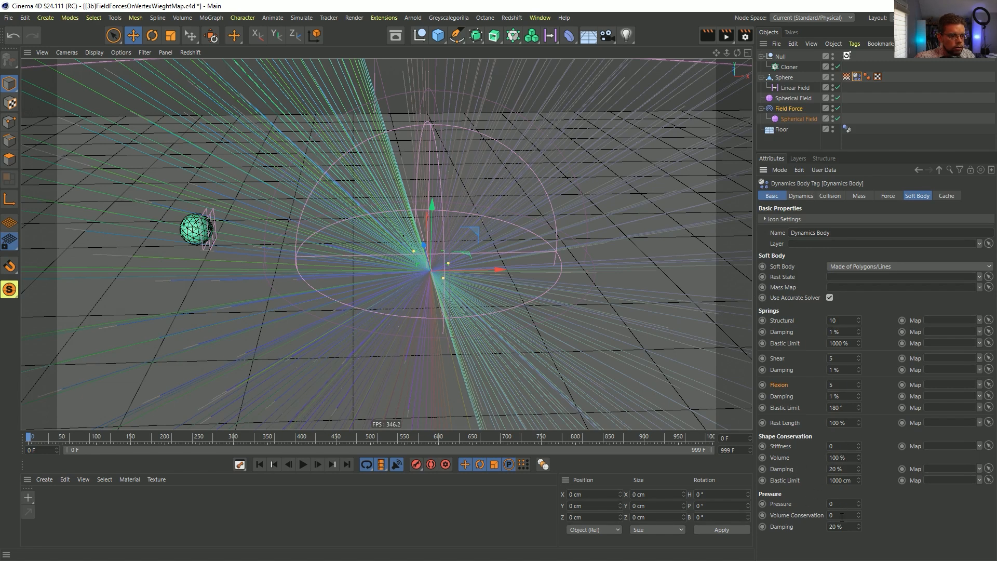
text(111)
key(shift+Tab)
text(5)
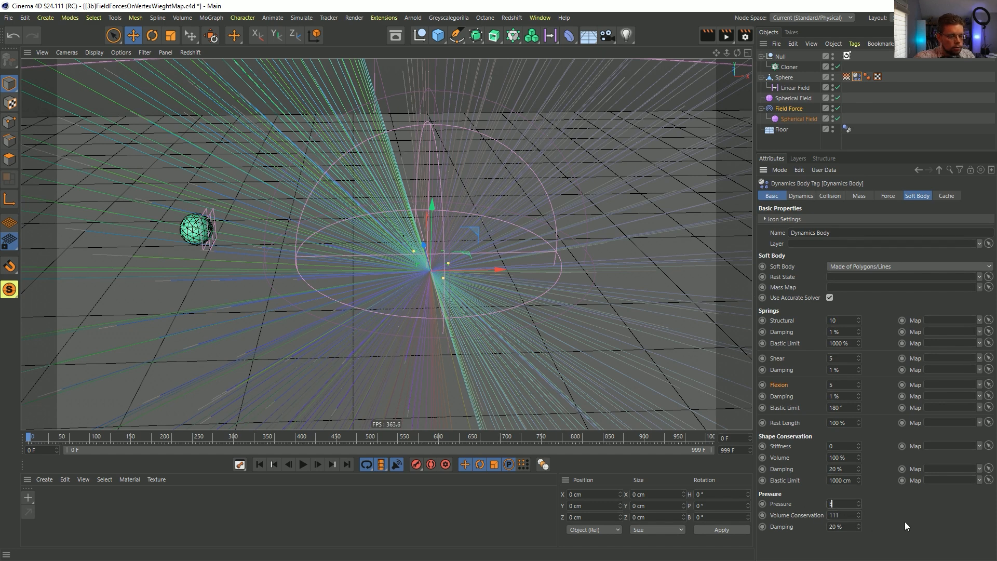
Step: Play the simulation, hide the Field Force's lines in the viewport and restart playback from the first frame
click(304, 464)
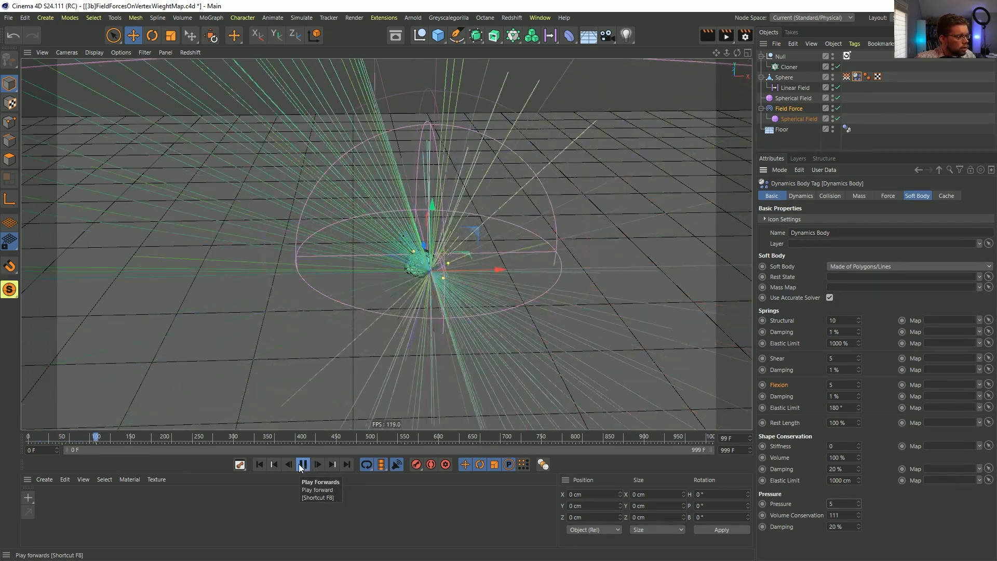
click(855, 114)
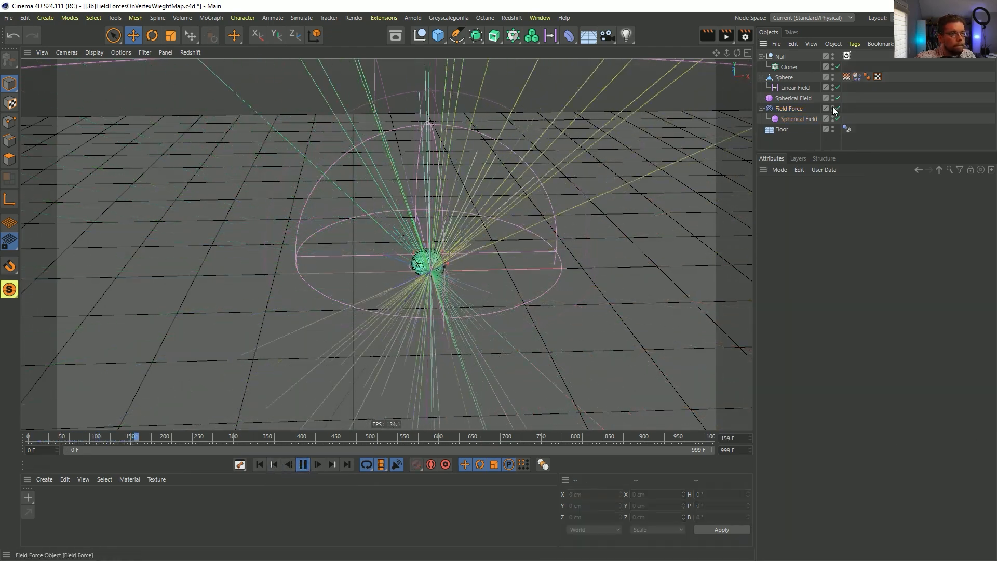
double_click(833, 107)
click(259, 465)
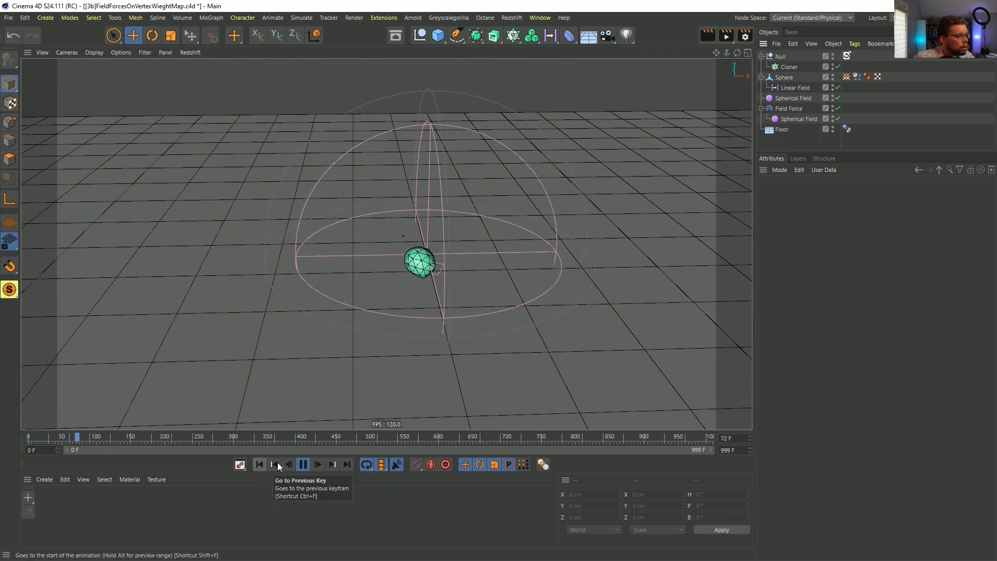
Step: Raise the Field Force's Spherical Field and shift it toward the sphere's starting side, to about X -227 cm and Y 584 cm
click(791, 109)
key(e)
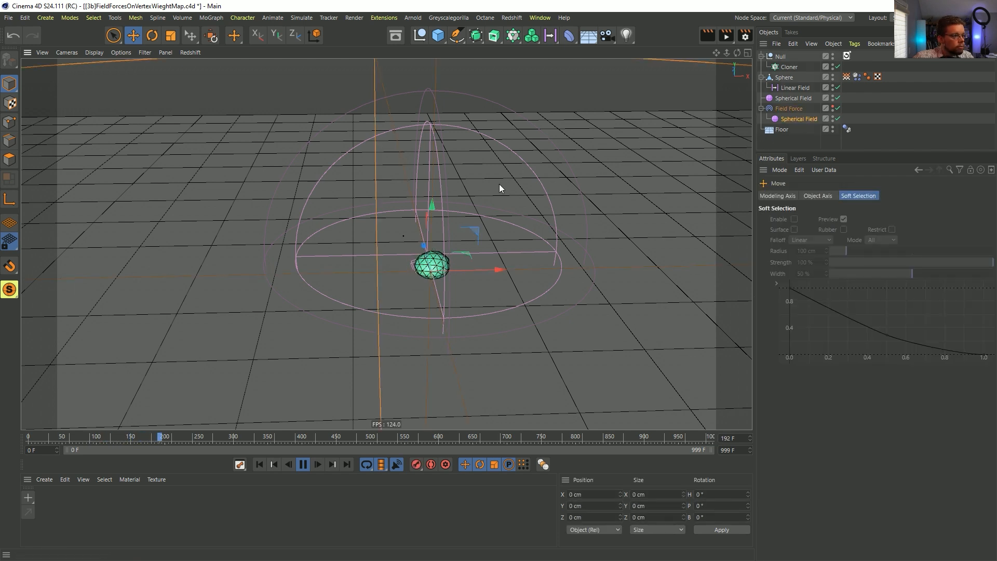
mouse_move(479, 231)
mouse_down()
mouse_move(597, 99)
mouse_move(249, 155)
mouse_move(376, 101)
mouse_move(403, 187)
mouse_move(358, 127)
mouse_move(363, 218)
mouse_move(489, 113)
mouse_move(598, 125)
mouse_move(199, 102)
mouse_move(483, 129)
mouse_move(438, 208)
mouse_move(423, 187)
mouse_move(442, 142)
mouse_up()
Step: Replay the simulation from the first frame and examine up close how the sphere is pulled at the raised field, then rewind
click(259, 464)
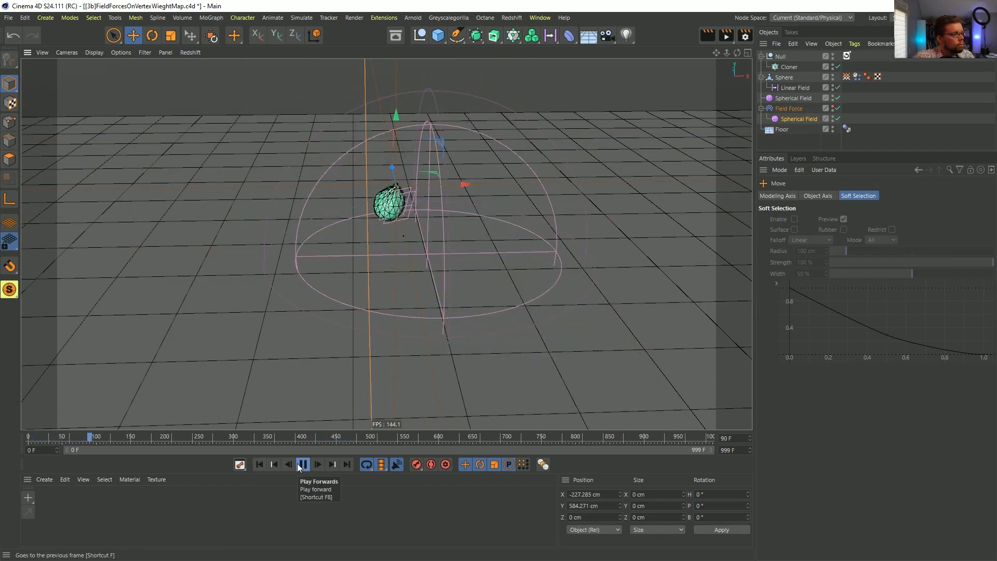
scroll(585, 184, up, 5)
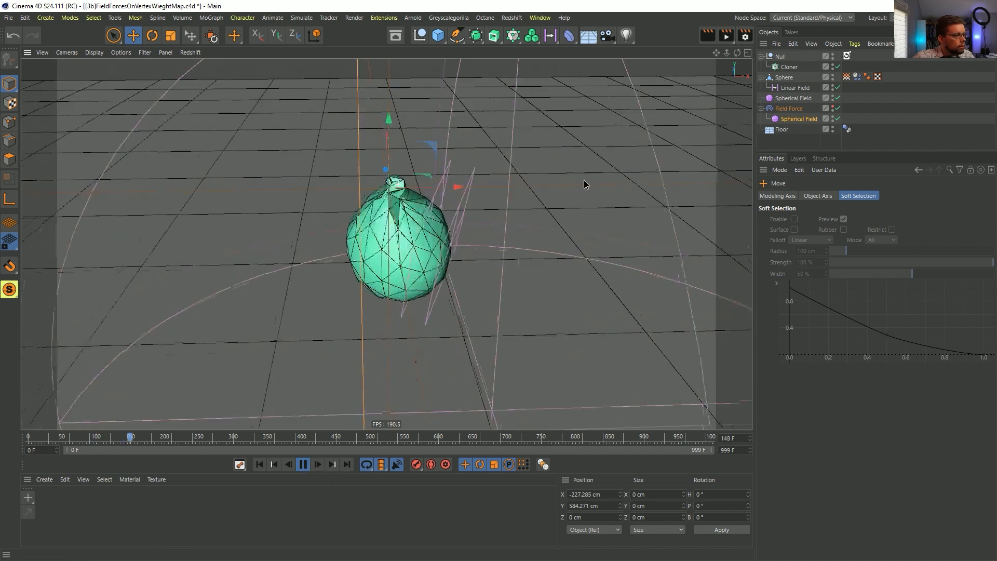
scroll(735, 205, up, 3)
scroll(485, 239, down, 10)
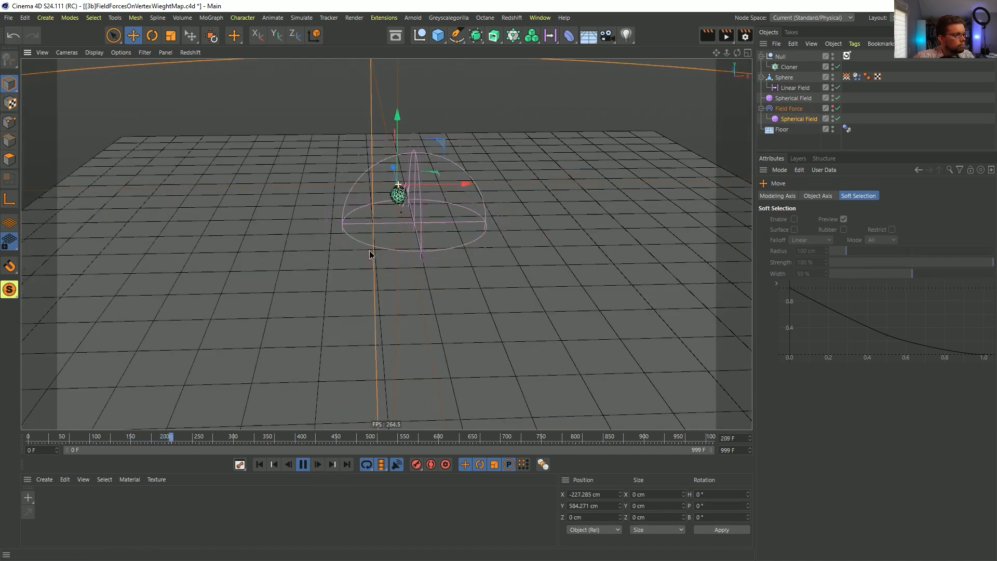
scroll(370, 254, up, 3)
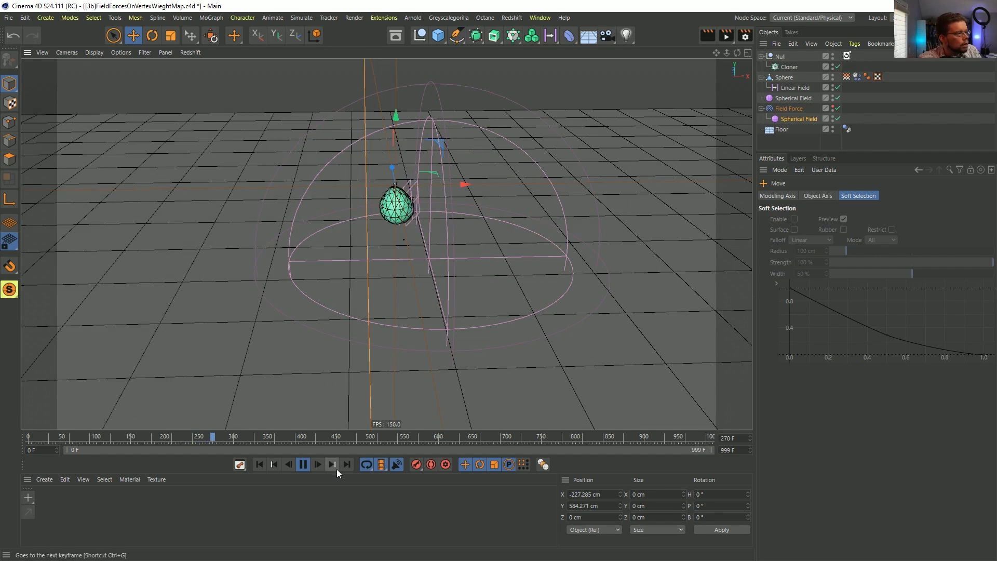
click(303, 464)
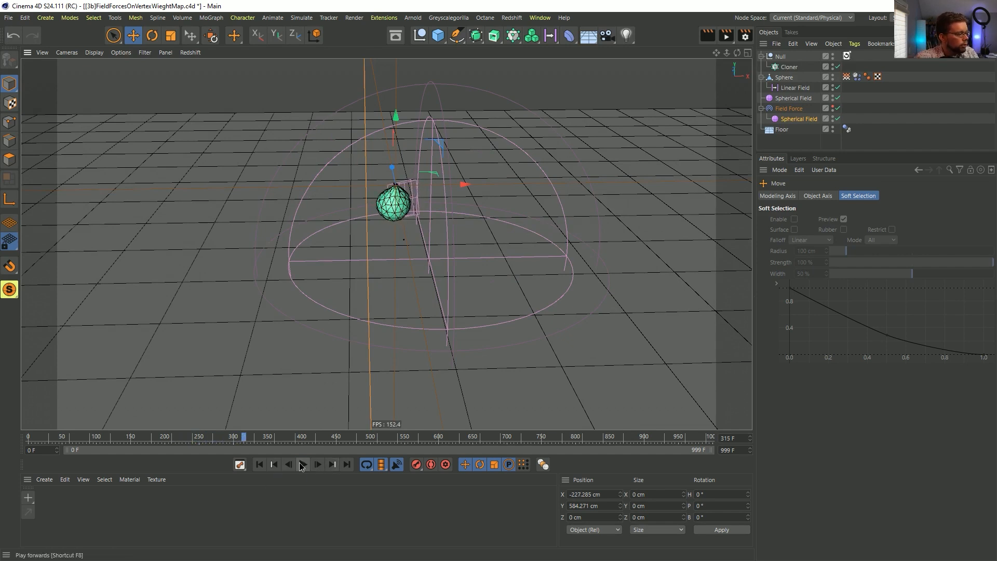
click(259, 468)
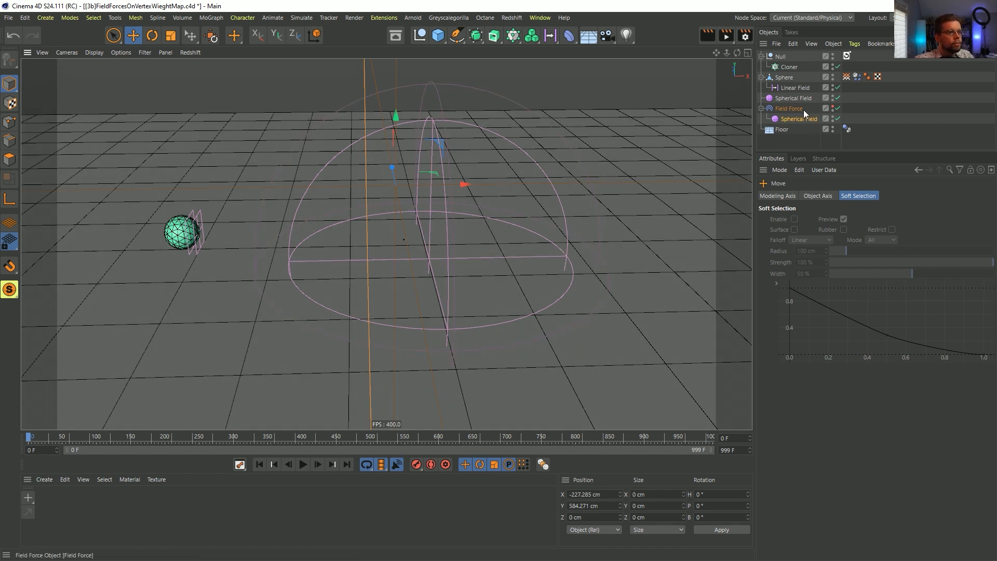
Step: Duplicate the Field Force together with its Spherical Field, and duplicate the sphere's vertex map tag
click(789, 107)
ctrl+drag(783, 108, 792, 103)
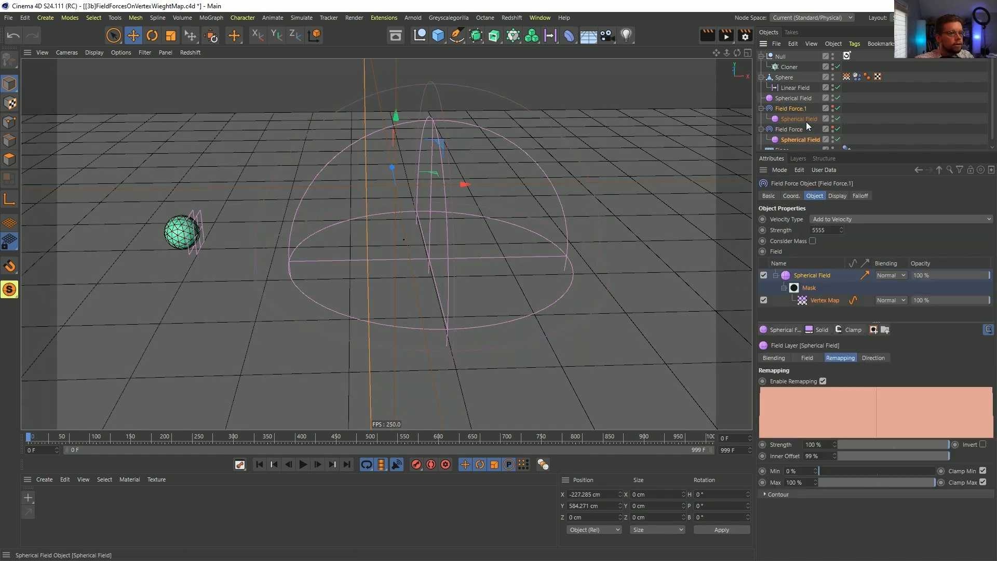
ctrl+drag(889, 78, 888, 77)
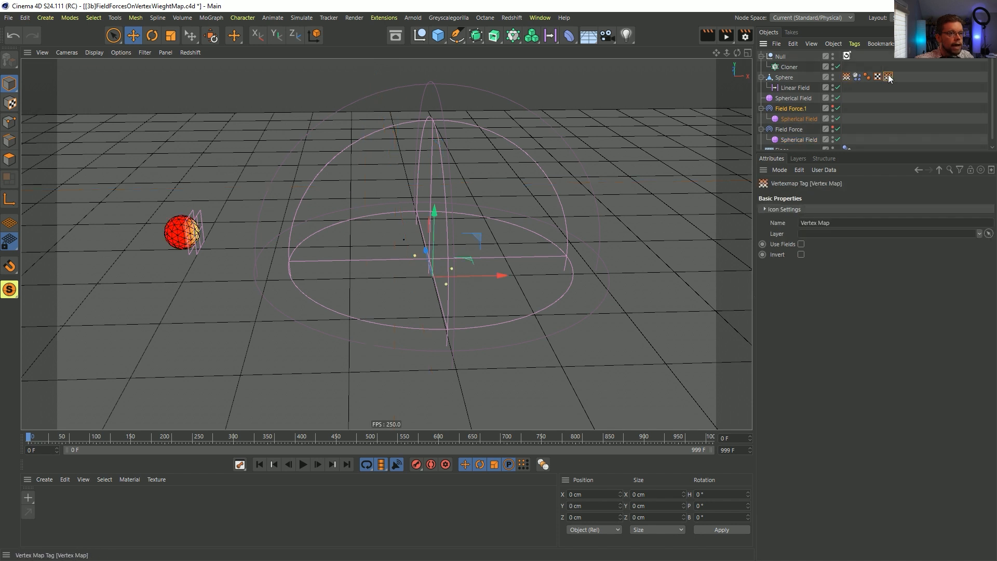
Step: Enable Use Fields on the copied vertex map and place the sphere's Linear Field at heading 180° and about X -57 cm
click(802, 244)
click(792, 86)
key(r)
text(180)
key(Return)
key(e)
drag(149, 231, 125, 233)
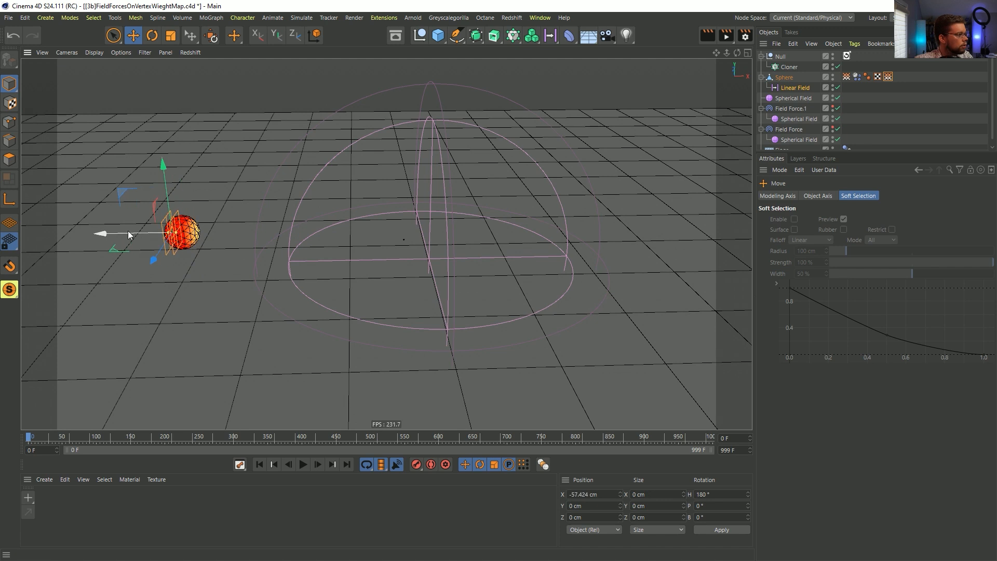
Step: Set the Linear Field layer's blending to Normal in the copied vertex map and rename that tag 2
click(888, 77)
click(786, 196)
click(846, 254)
click(844, 268)
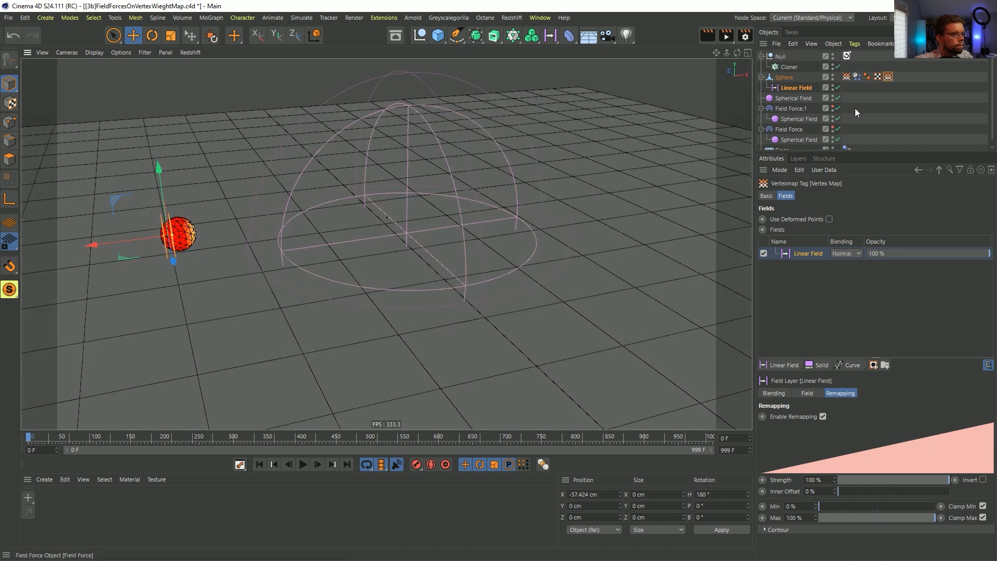
click(767, 196)
key(ctrl+a)
text(2)
key(Return)
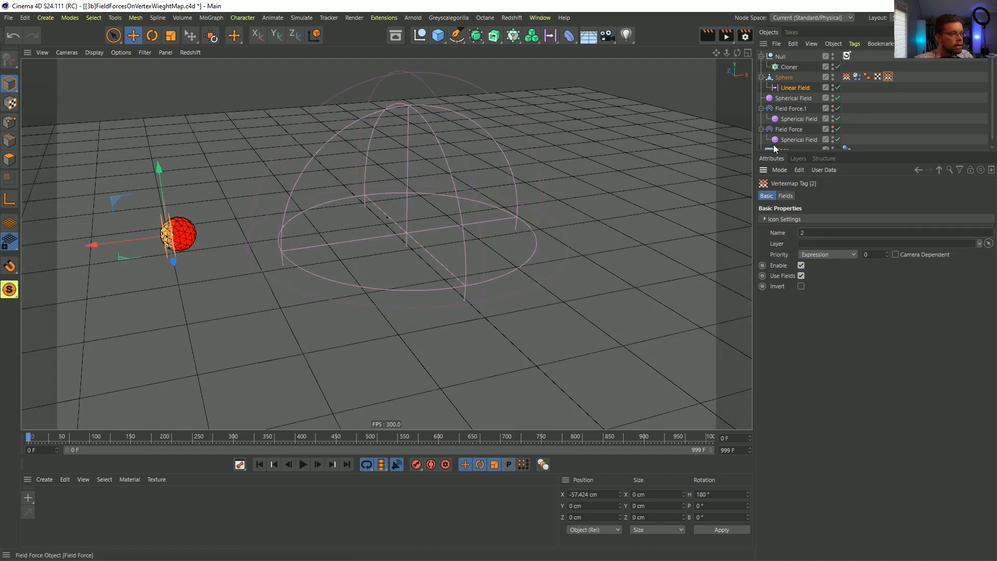
Step: Move the Linear Field outward along its X axis to about X -66 cm and turn off Use Fields on vertex map 2
click(792, 87)
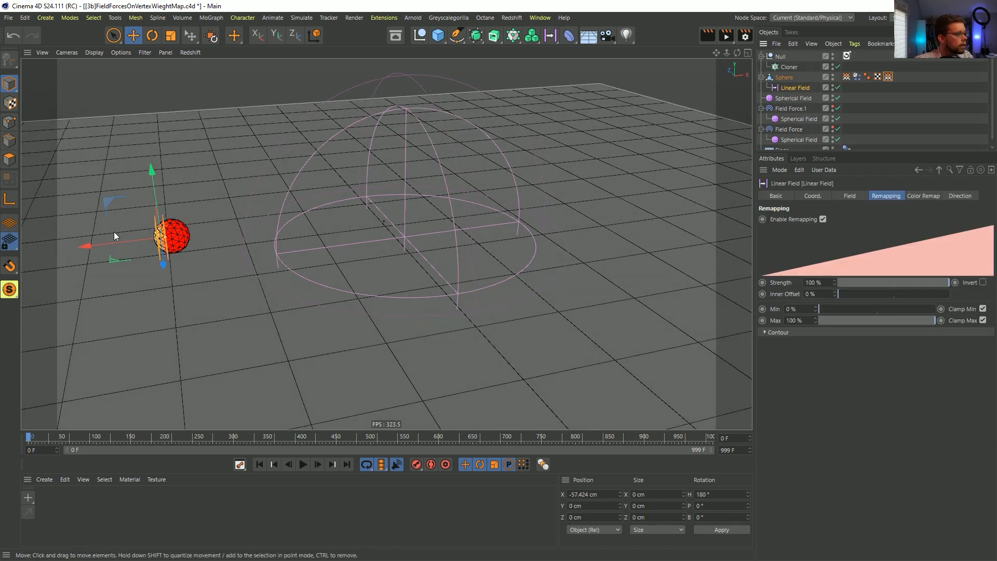
drag(123, 241, 121, 242)
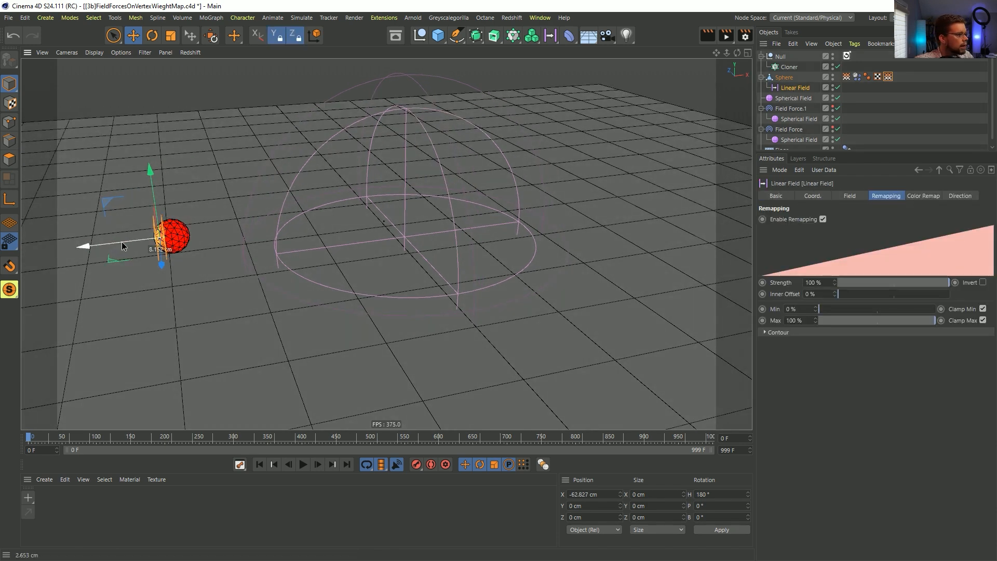
click(888, 77)
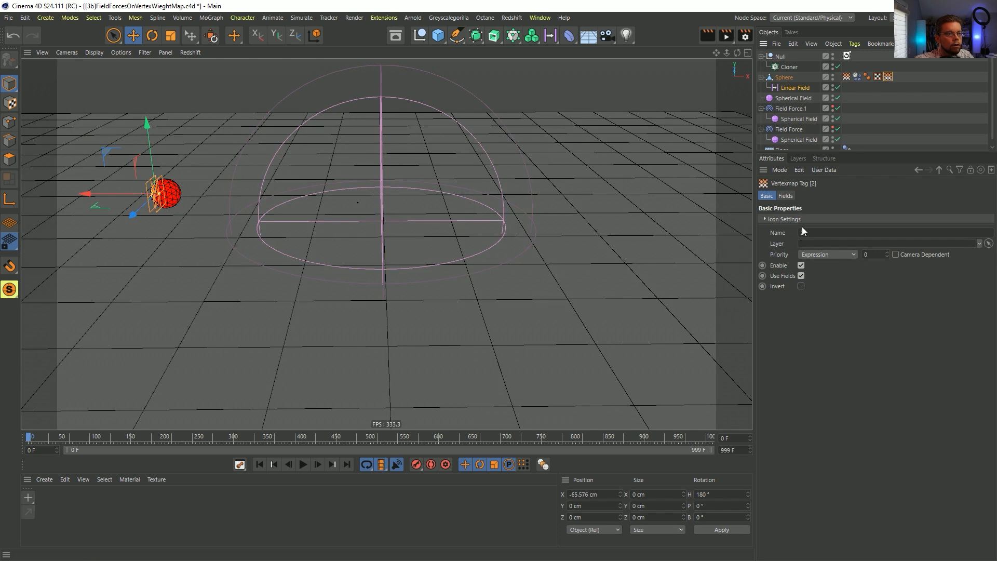
click(786, 196)
click(767, 196)
click(801, 276)
alt+drag(163, 213, 251, 211)
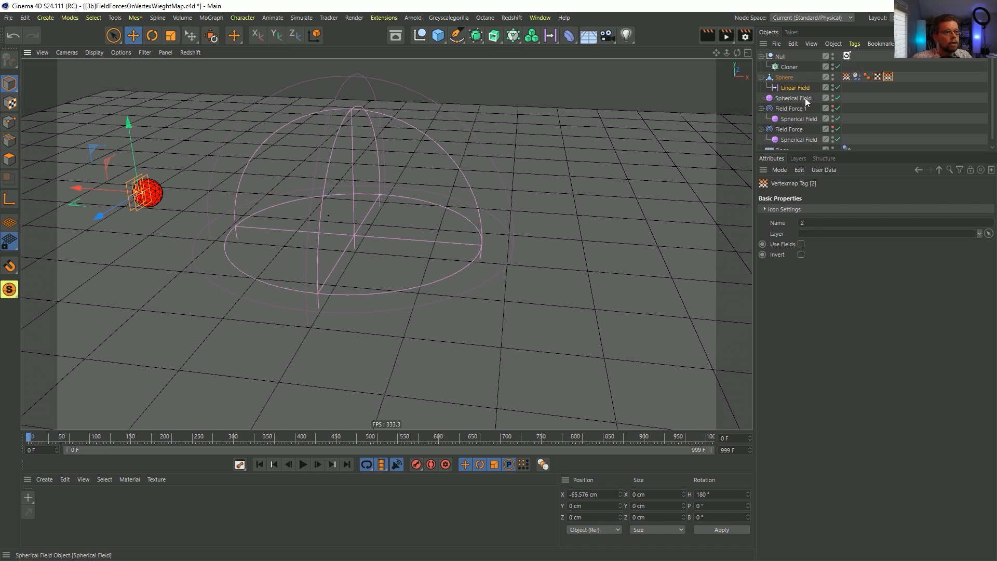
Step: Mask the duplicated Field Force's Spherical Field with vertex map 2 and move that Spherical Field along X to about -1849 cm
click(792, 108)
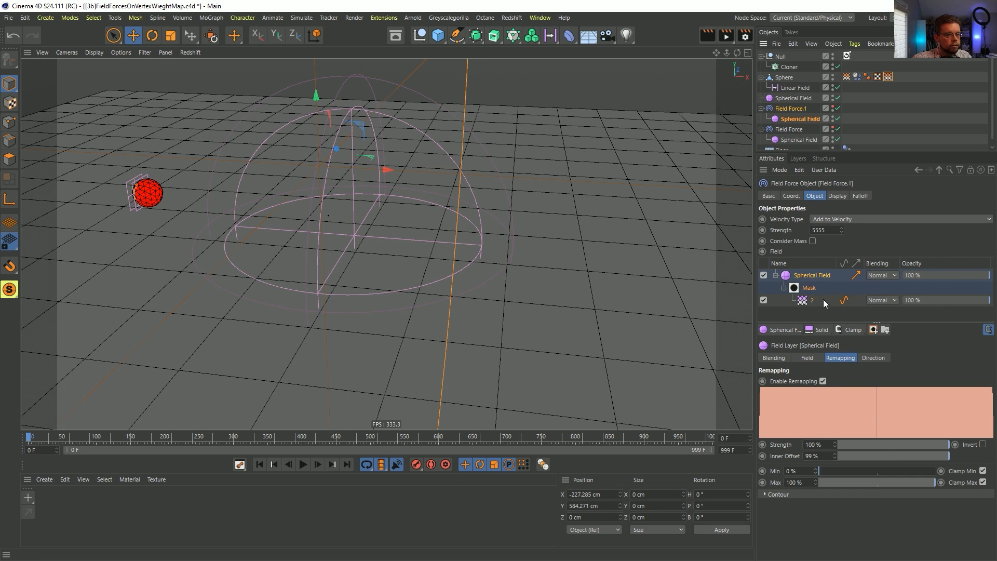
click(788, 119)
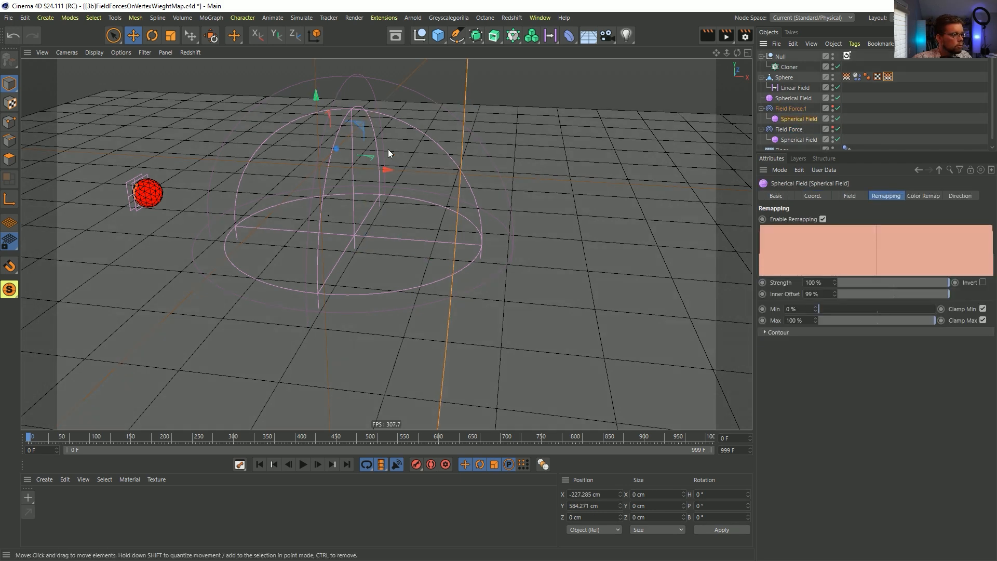
drag(385, 171, 232, 200)
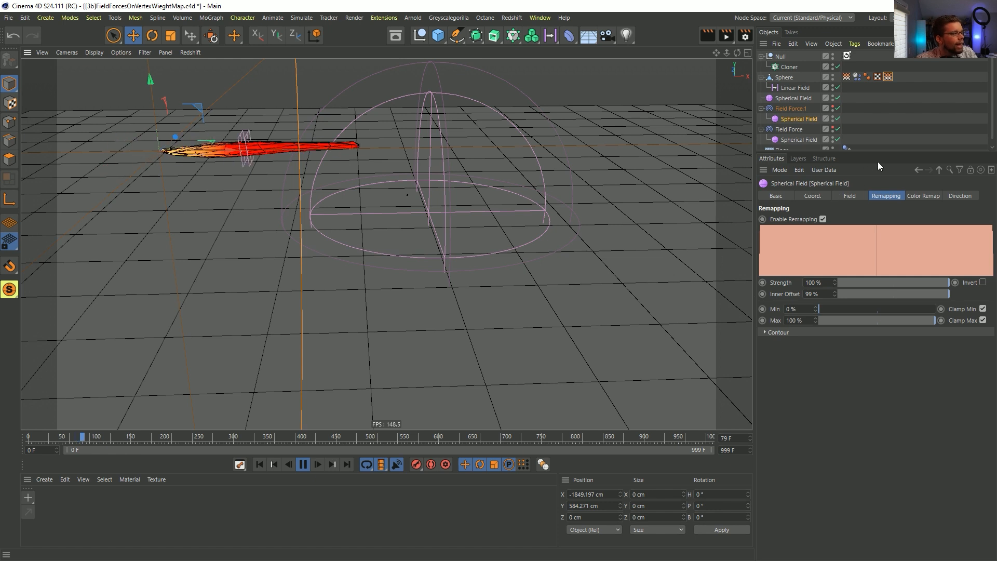
Step: Clear the selection and replay the simulation from the first frame to examine how the two opposing field forces stretch the sphere
click(885, 128)
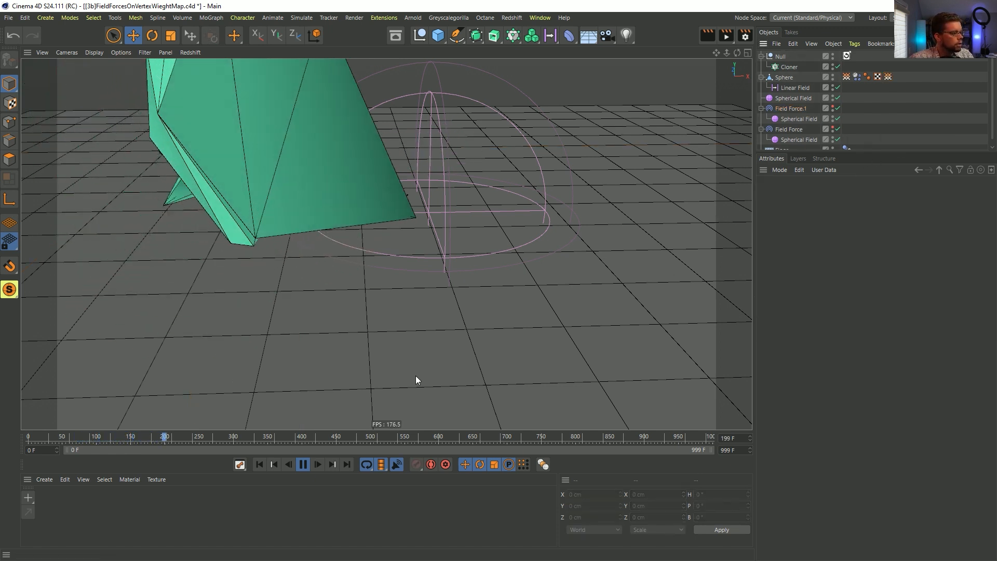
click(259, 465)
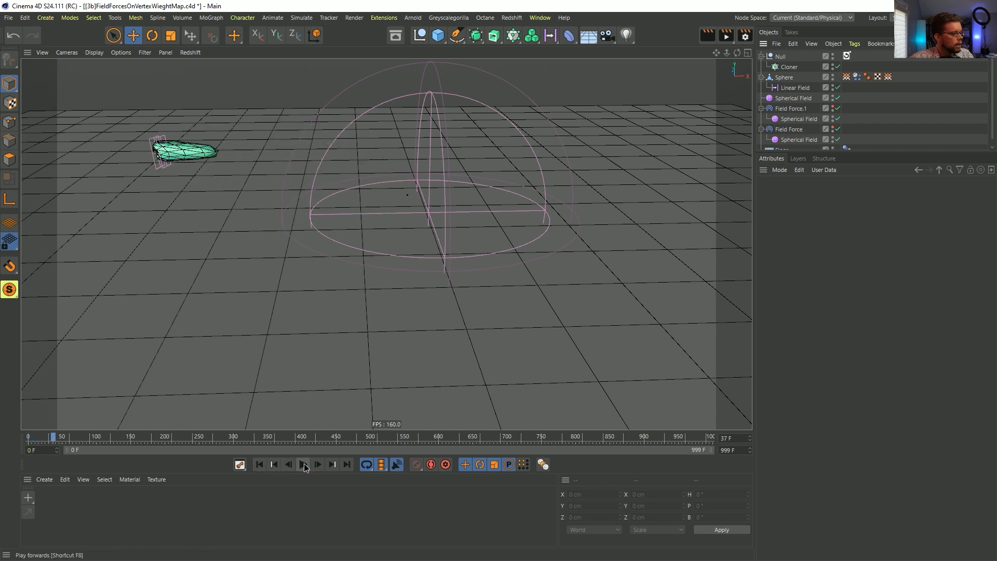
click(260, 465)
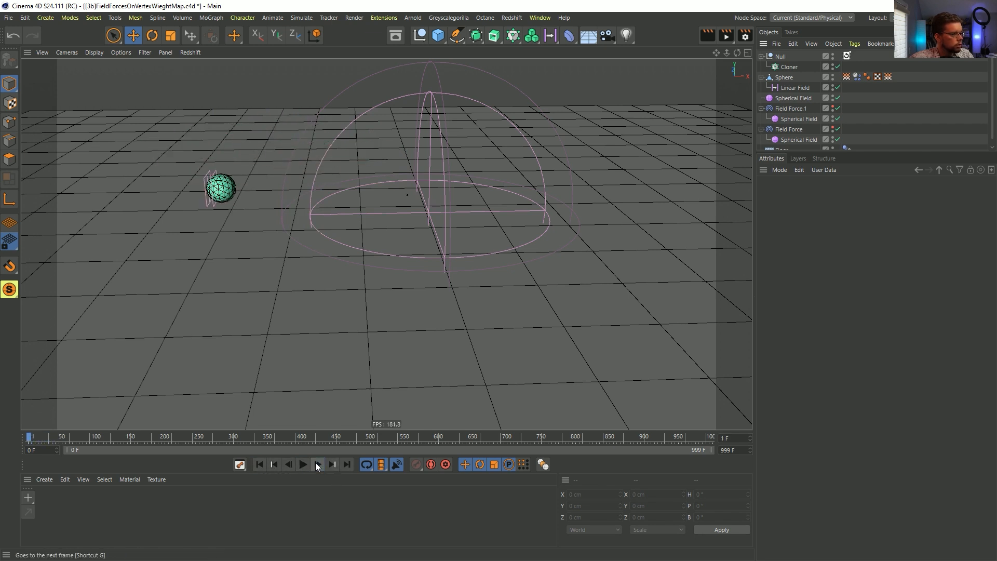
Step: Advance the simulation frame by frame from the start and play it on to examine how the soft body sphere stretches
click(318, 465)
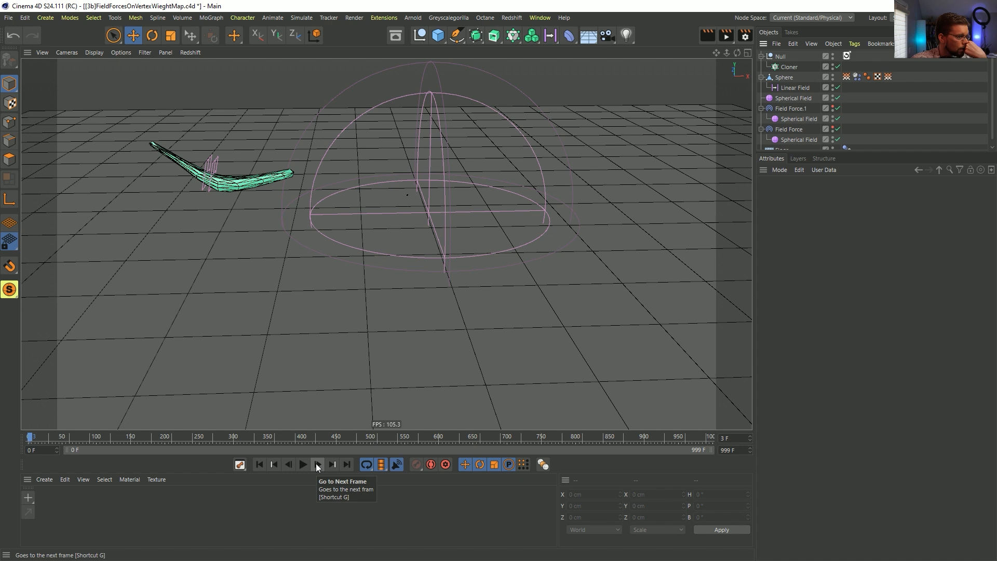
click(258, 466)
click(317, 465)
click(317, 465)
click(317, 464)
click(317, 465)
click(317, 465)
click(317, 465)
click(317, 465)
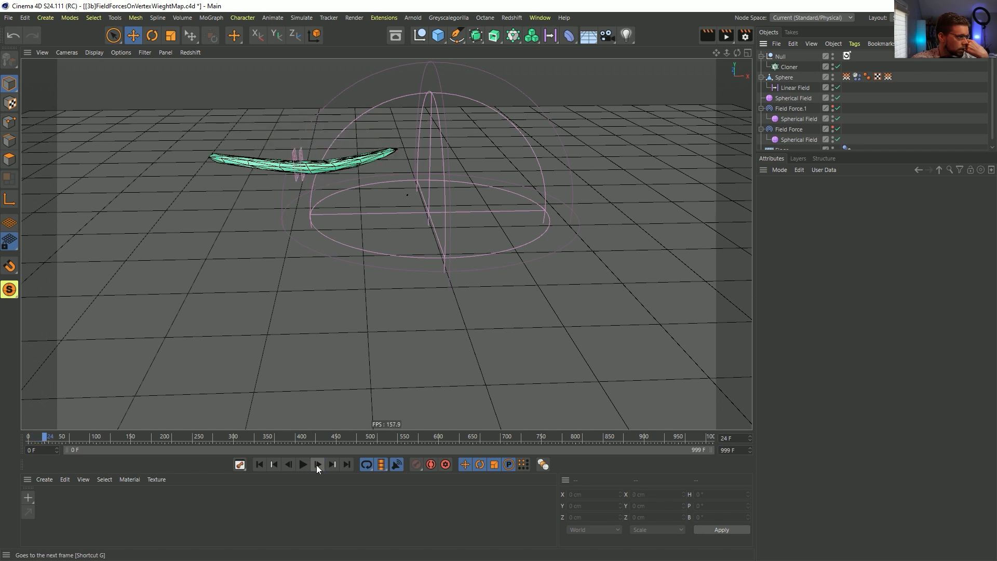
click(318, 464)
click(318, 465)
click(318, 464)
click(318, 465)
click(318, 464)
click(305, 467)
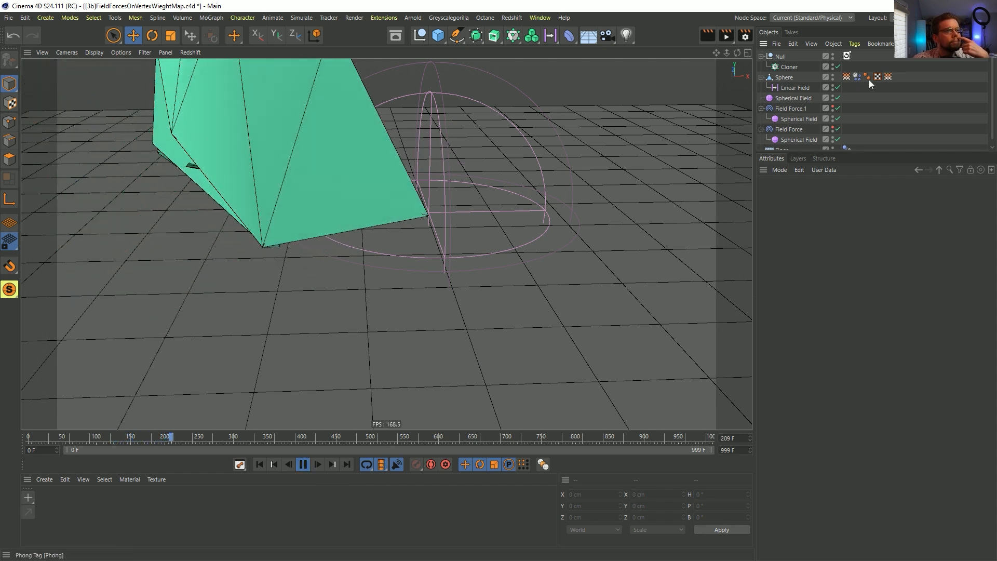
Step: Set the Strength of both Field Forces to 555 and move Field Force.1's Spherical Field to about X -1404 cm, Y 897 cm
click(790, 108)
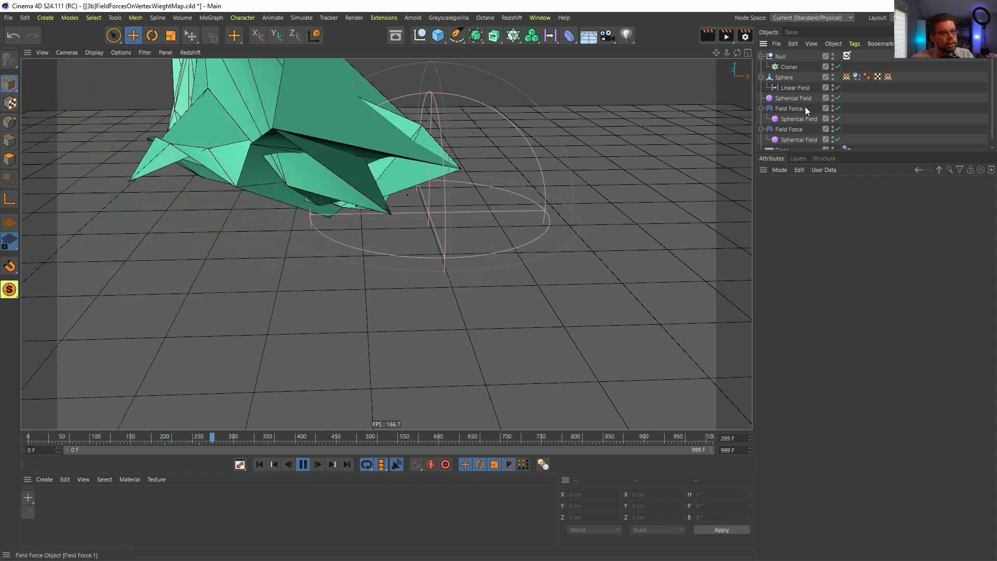
ctrl+click(790, 129)
click(826, 230)
key(BackSpace)
key(Return)
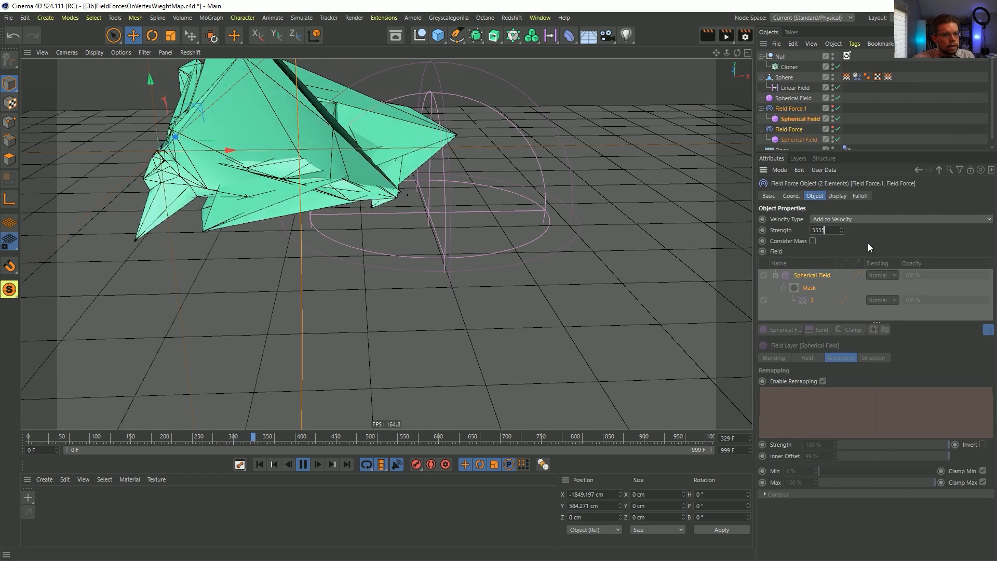
click(260, 467)
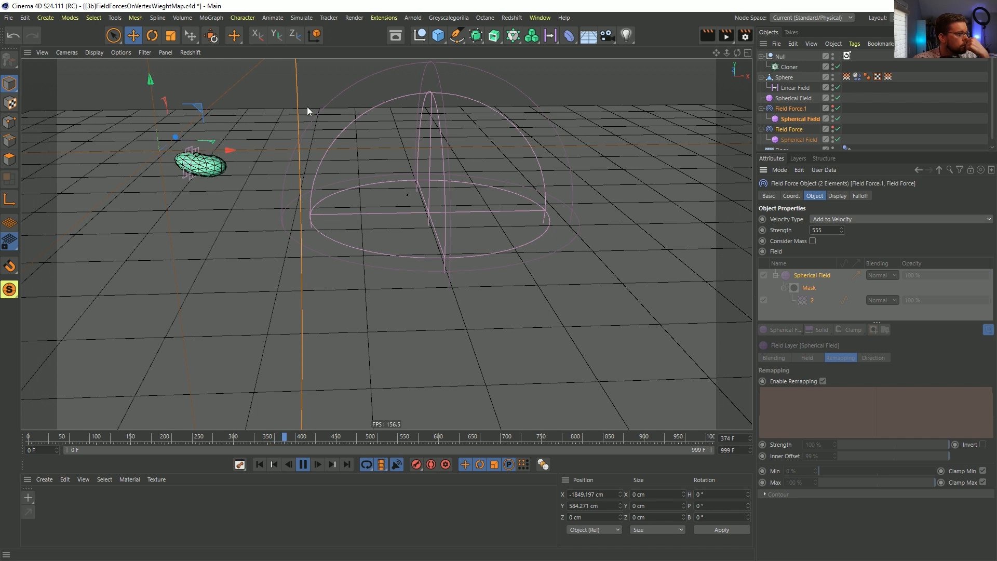
click(800, 120)
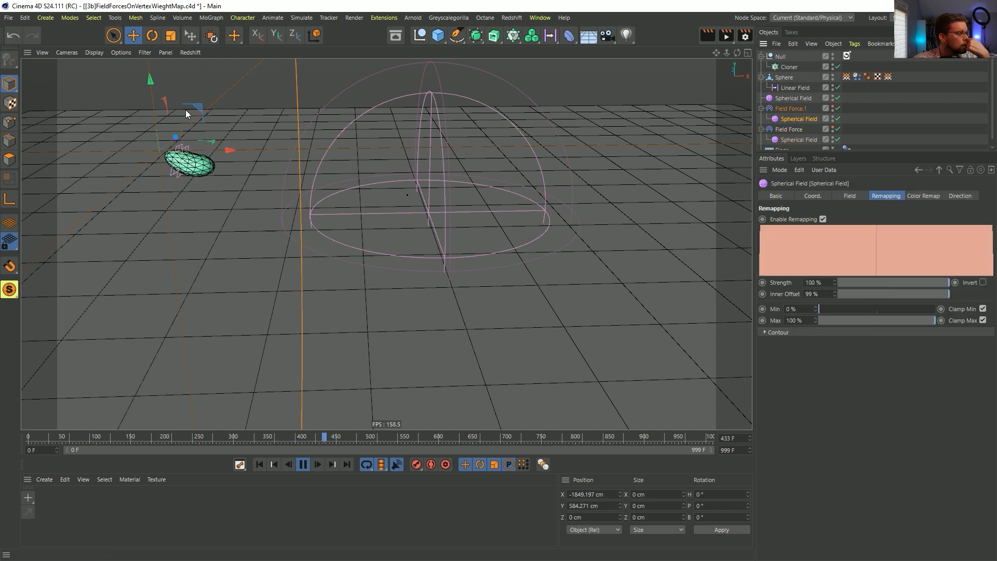
drag(192, 105, 258, 60)
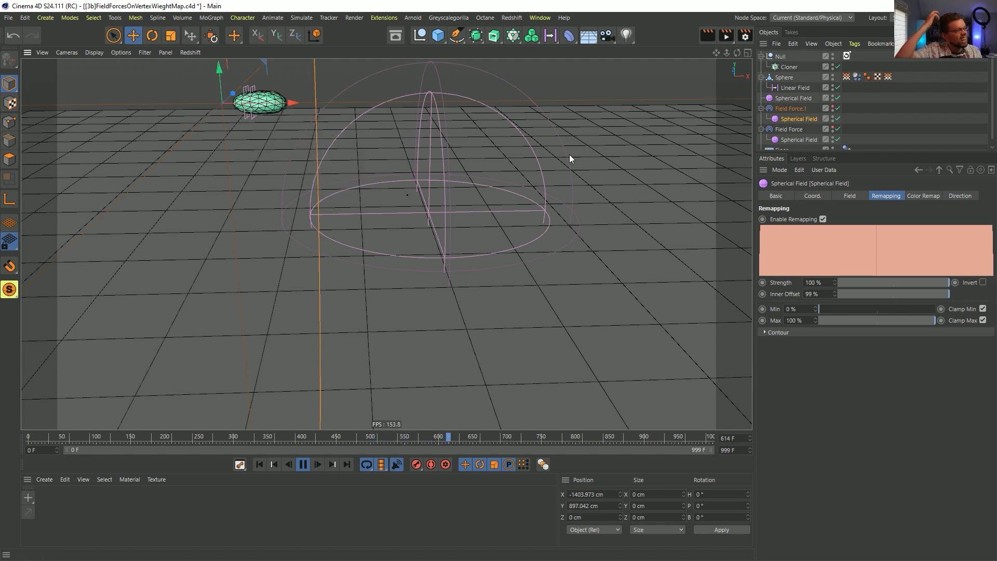
Step: In the sphere's soft body settings, set the Structural, Shear and Flexion springs to 1 and their Damping to 0%
click(856, 77)
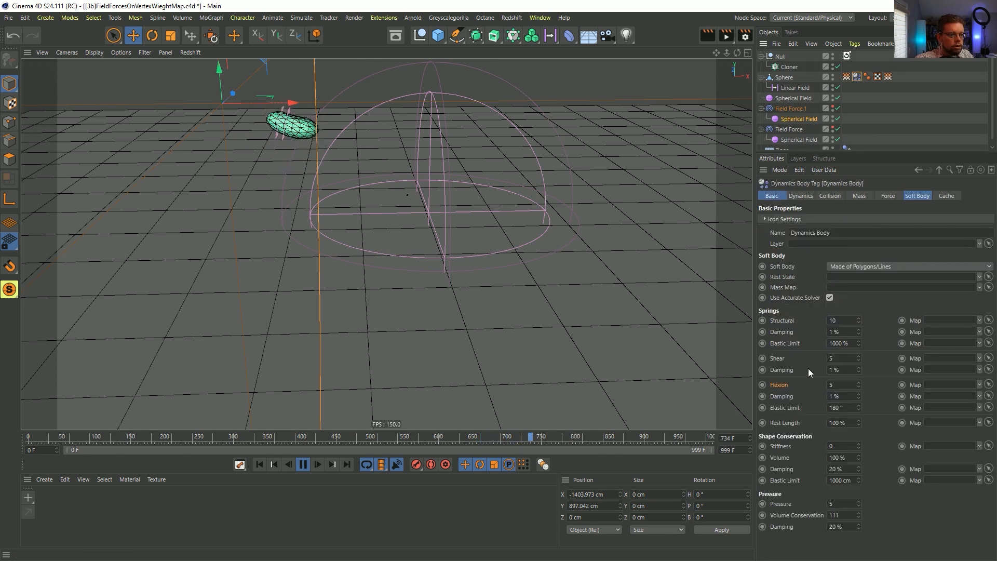
drag(848, 367, 807, 366)
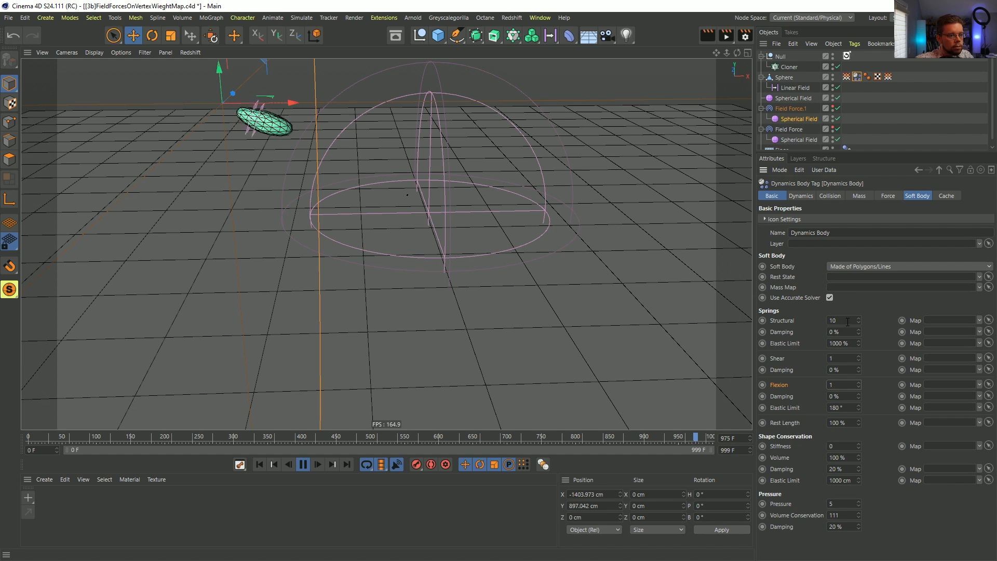
text(5)
key(Return)
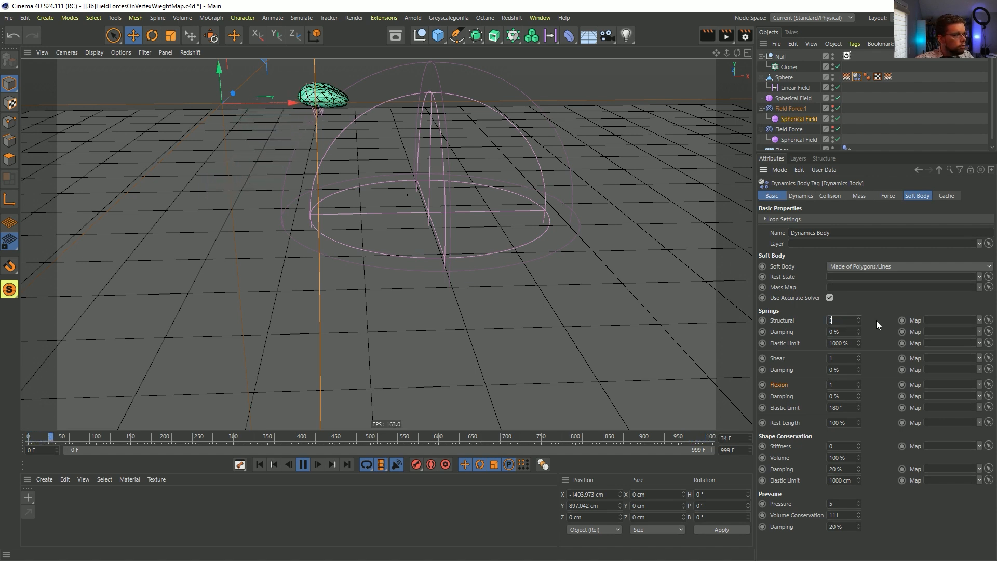
text(1)
key(Return)
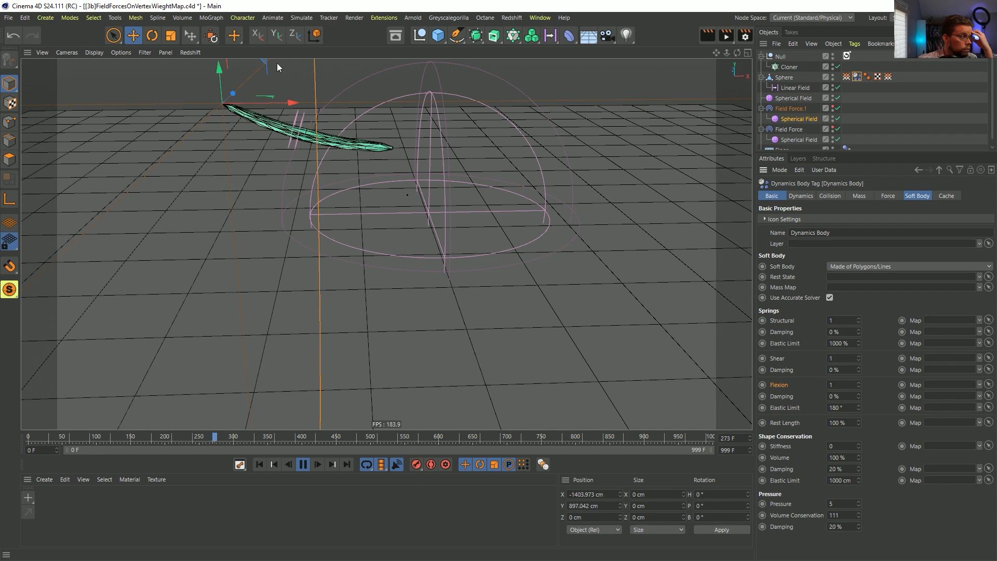
Step: Move Field Force.1's Spherical Field to about X -1669 cm, Y 972 cm and check the project's Dynamics settings
drag(259, 58, 217, 53)
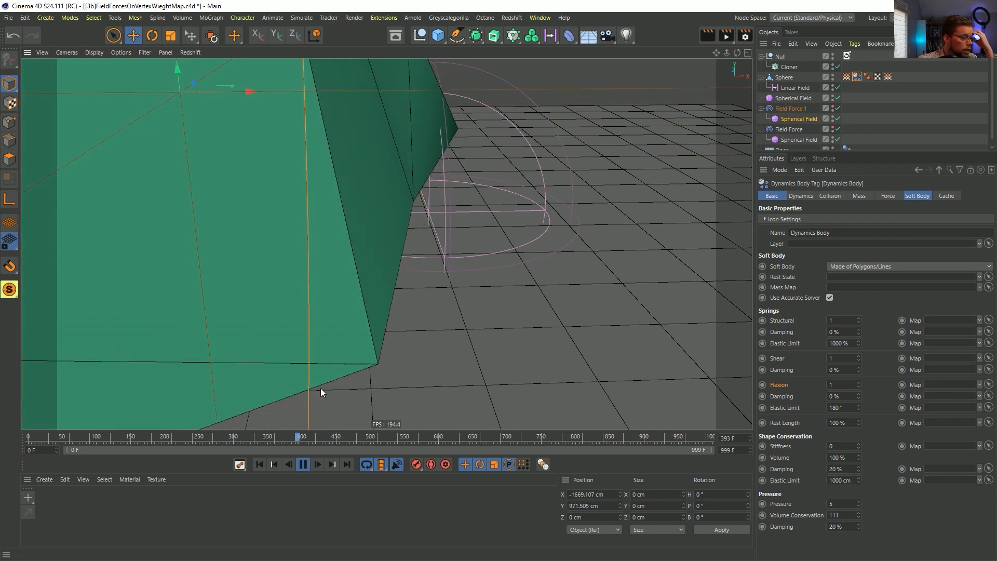
click(259, 464)
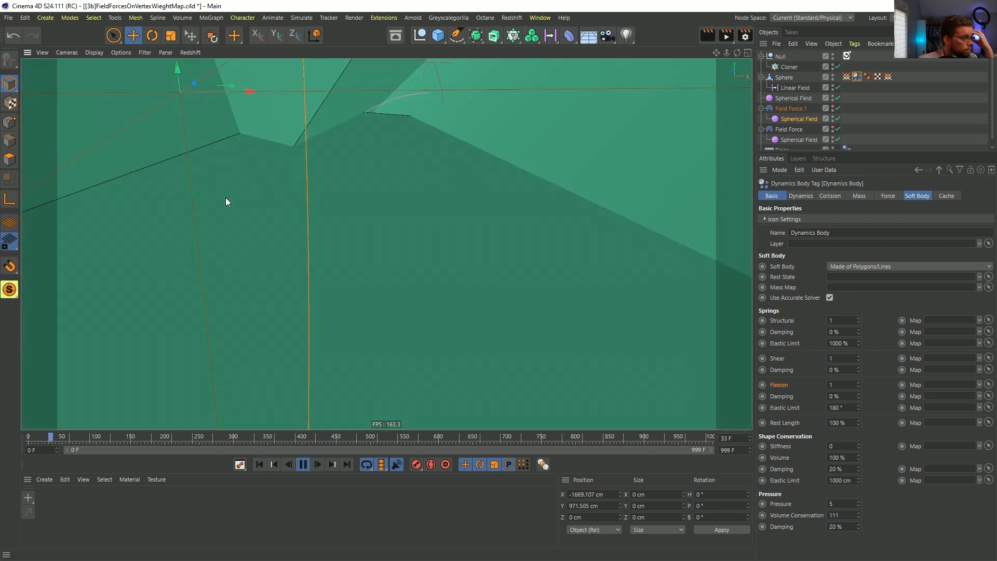
key(ctrl+d)
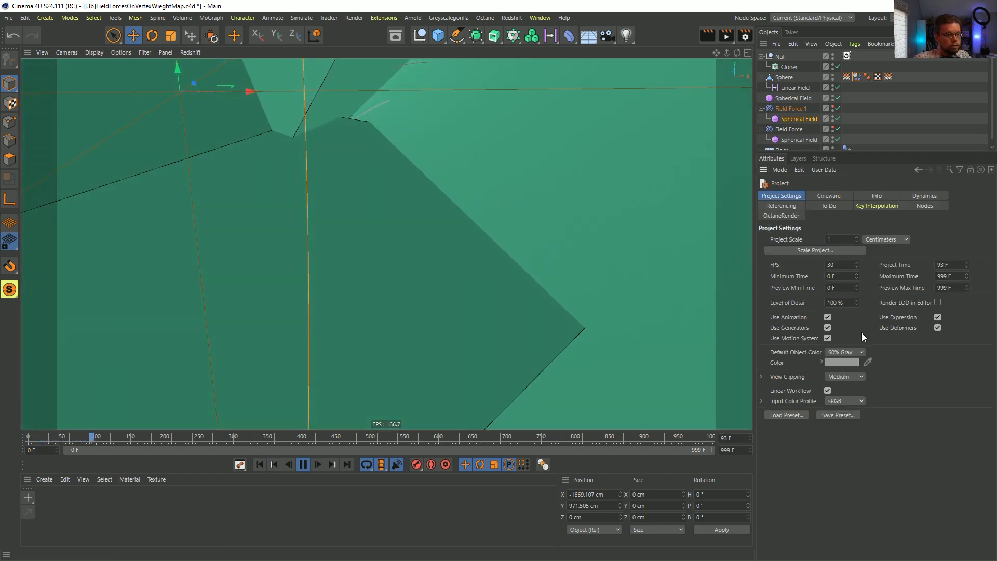
click(915, 197)
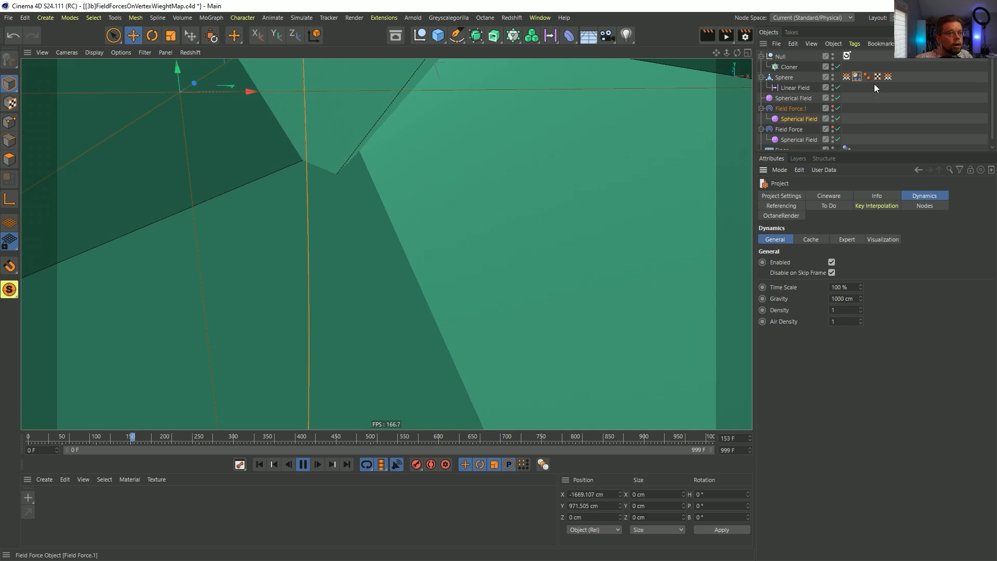
Step: Set Pressure and Volume Conservation to 0 on the sphere's Dynamics Body and restart the simulation from the first frame
click(857, 76)
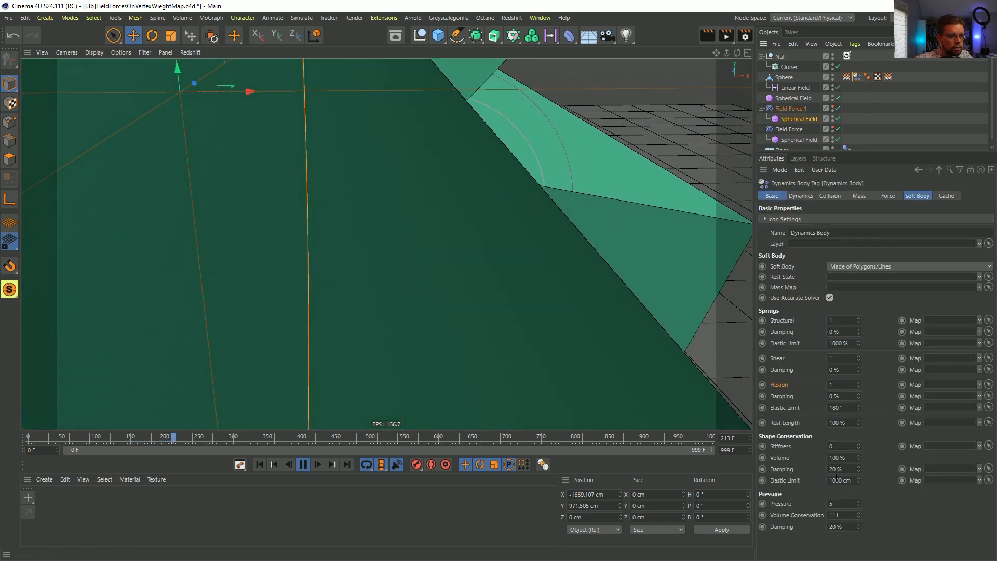
click(831, 515)
text(0)
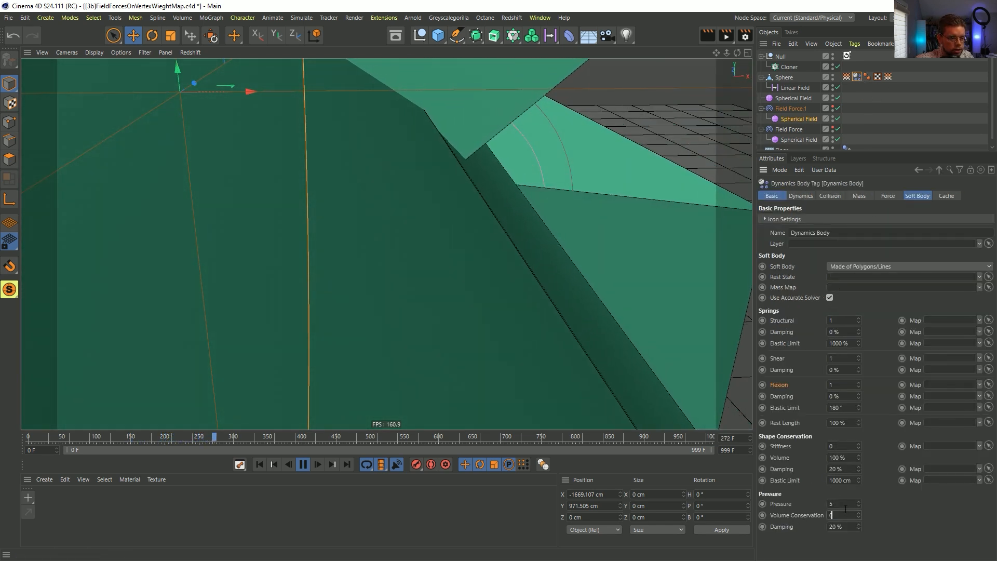
double_click(832, 505)
text(0)
key(Return)
click(260, 465)
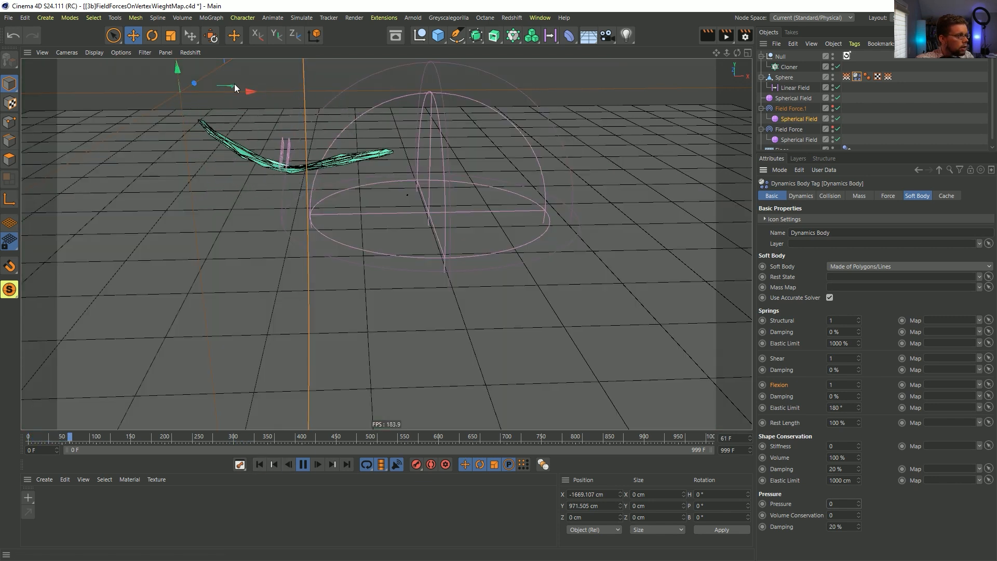
Step: Move Field Force.1's Spherical Field farther from the other field, to about X -2883 cm, Y 984 cm
click(800, 119)
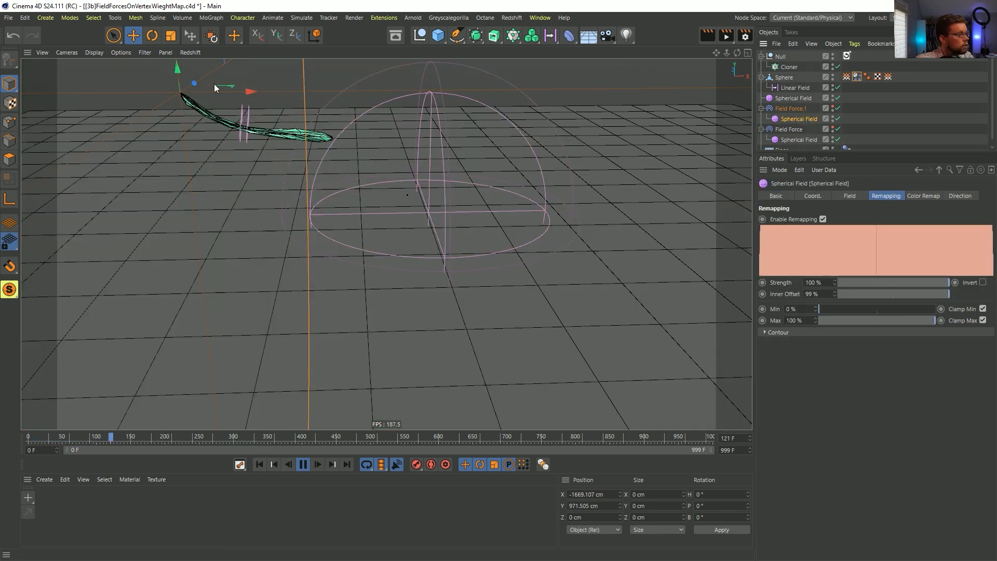
alt+middle_drag(217, 80, 211, 130)
mouse_move(210, 134)
mouse_down()
mouse_move(192, 209)
mouse_move(281, 132)
mouse_move(213, 132)
mouse_move(239, 171)
mouse_move(478, 157)
mouse_move(234, 140)
mouse_move(368, 138)
mouse_move(511, 156)
mouse_move(81, 151)
mouse_move(514, 166)
mouse_move(130, 171)
mouse_move(143, 164)
mouse_up()
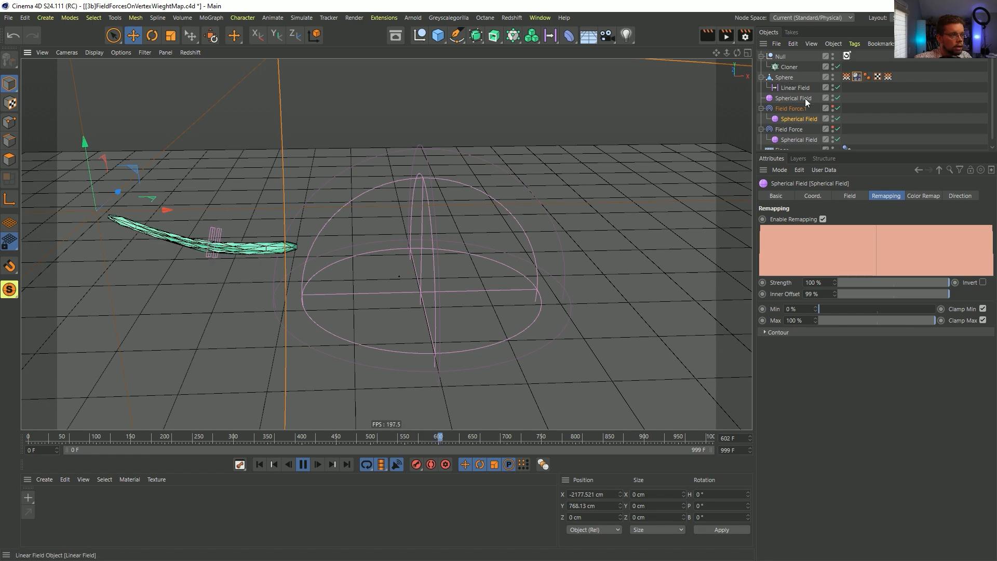
alt+drag(234, 208, 439, 254)
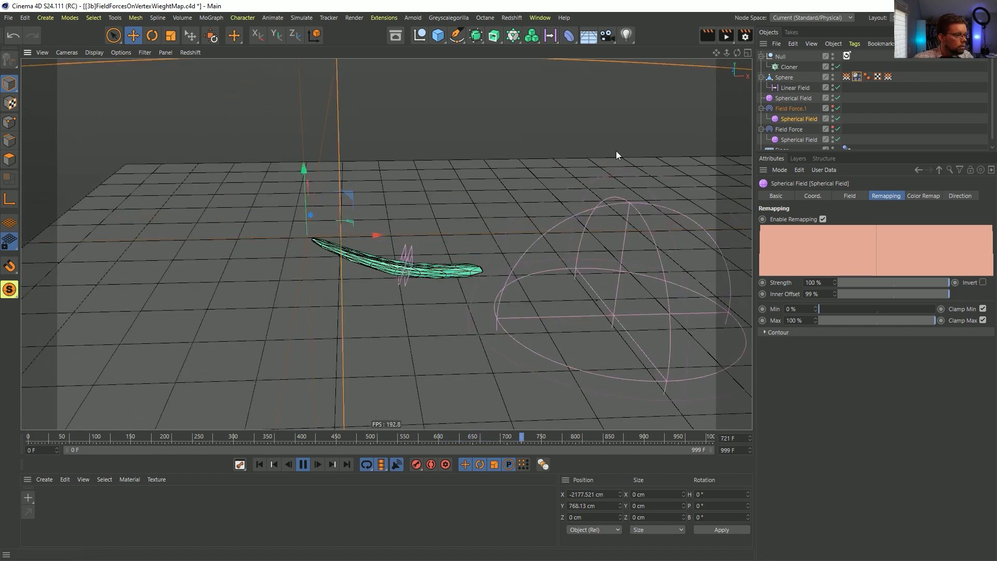
drag(354, 199, 223, 171)
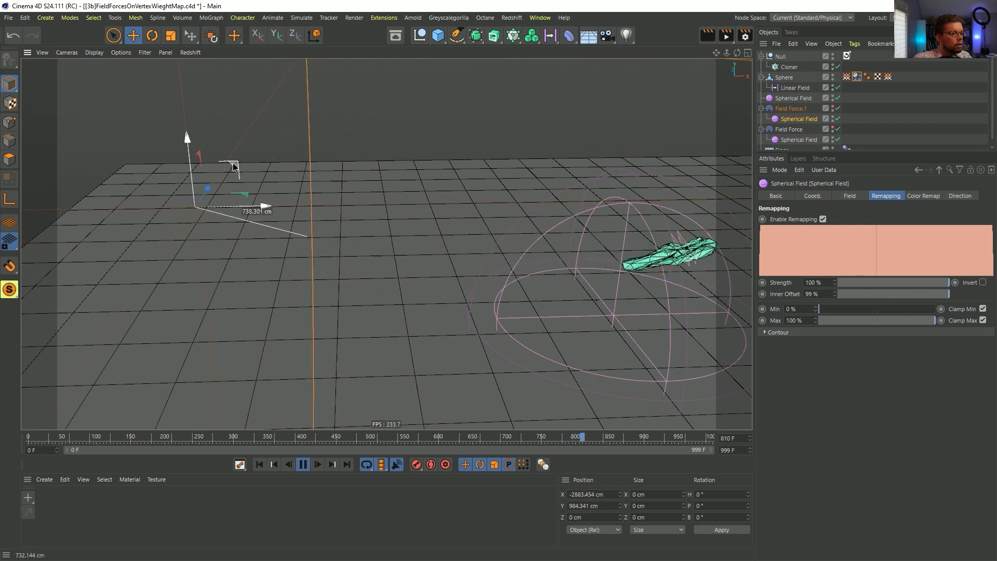
Step: Disable Field Force.1 to watch the soft body under a single force, and rewind the simulation to the first frame
click(838, 108)
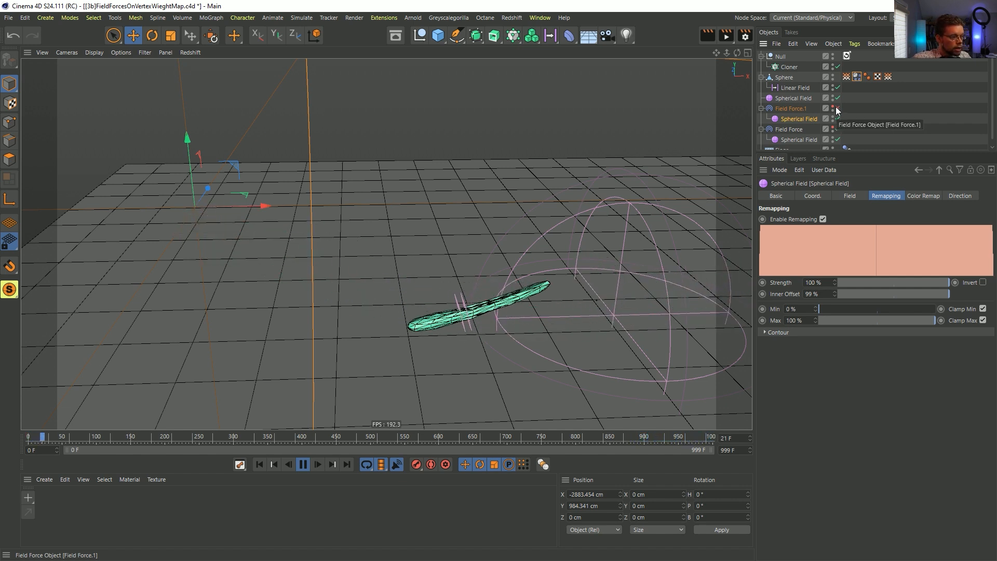
key(ctrl+d)
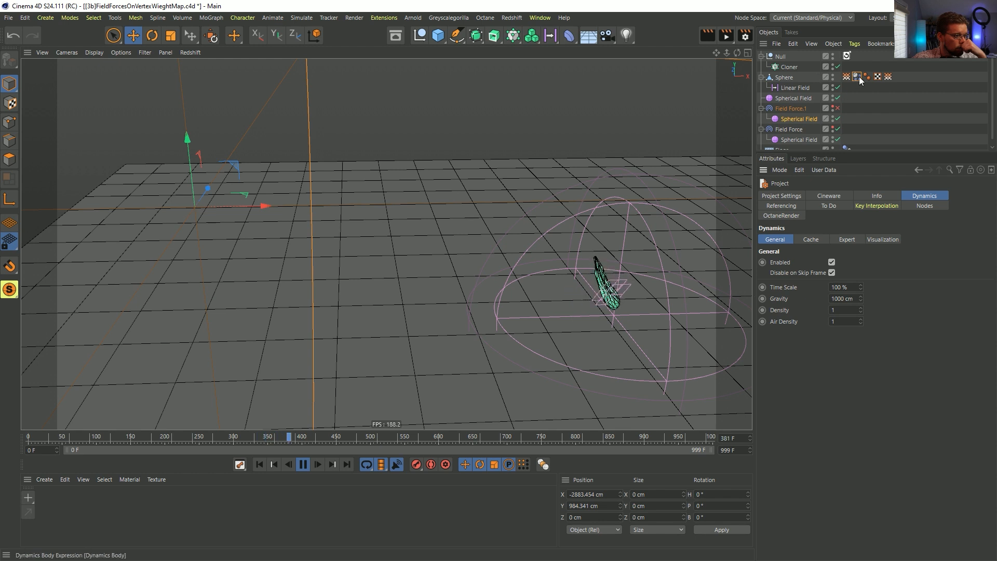
click(303, 464)
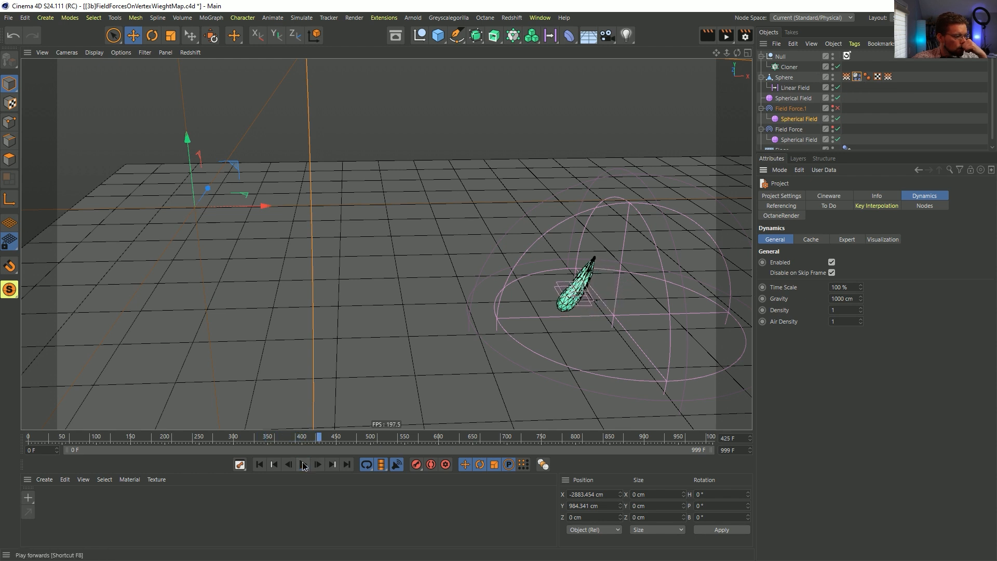
click(264, 463)
Step: Turn on Self Collisions in the sphere's Dynamics Body and run the simulation from the start
click(856, 77)
click(828, 198)
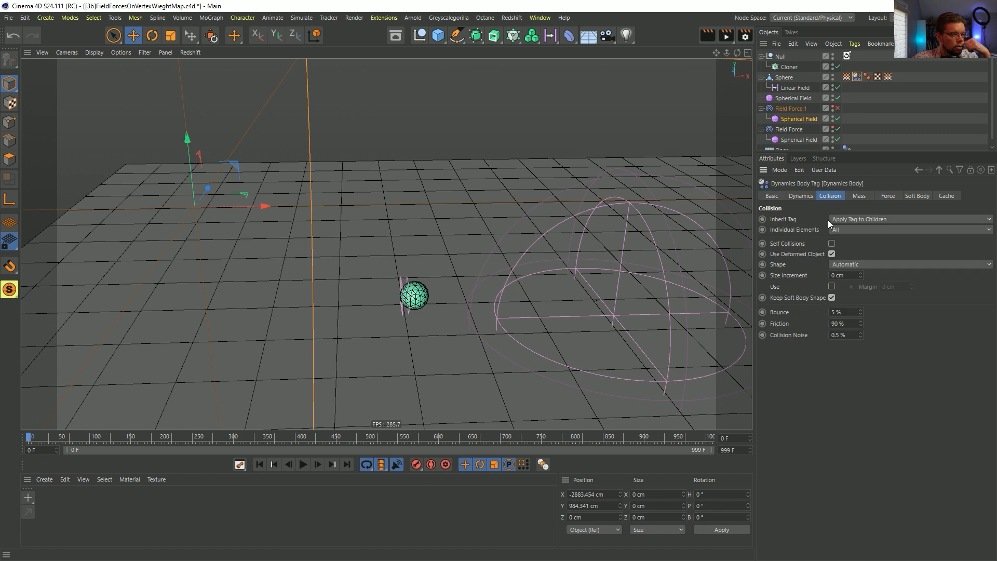
click(318, 463)
click(317, 463)
click(317, 462)
click(318, 463)
click(317, 463)
click(317, 463)
click(303, 467)
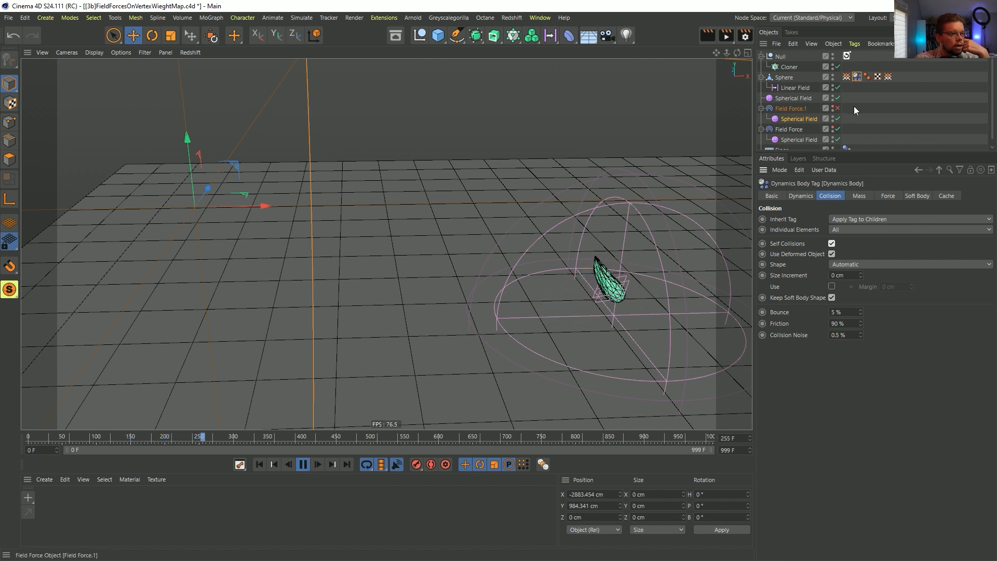
Step: Re-enable Field Force.1 and replay the simulation from the first frame
click(838, 108)
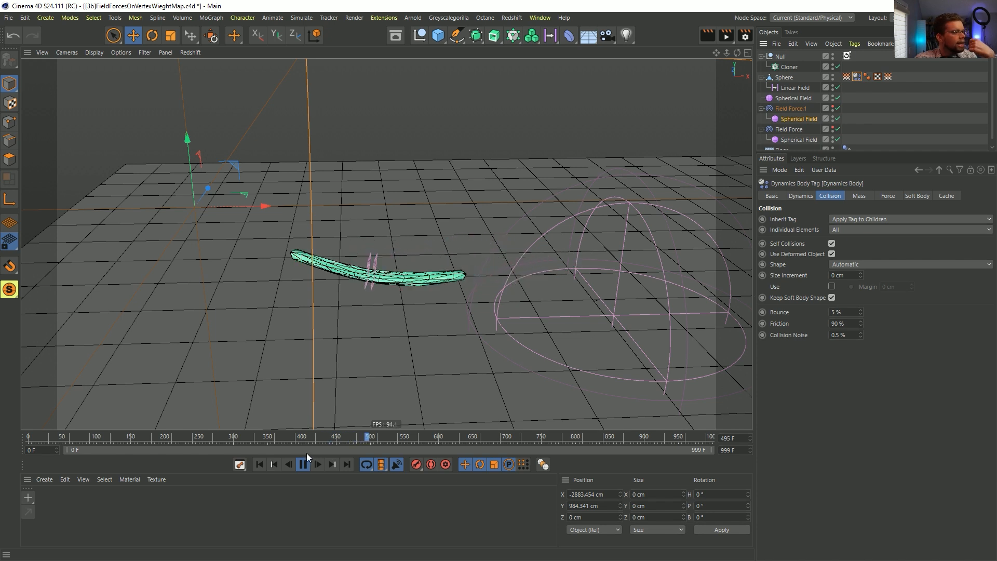
click(304, 464)
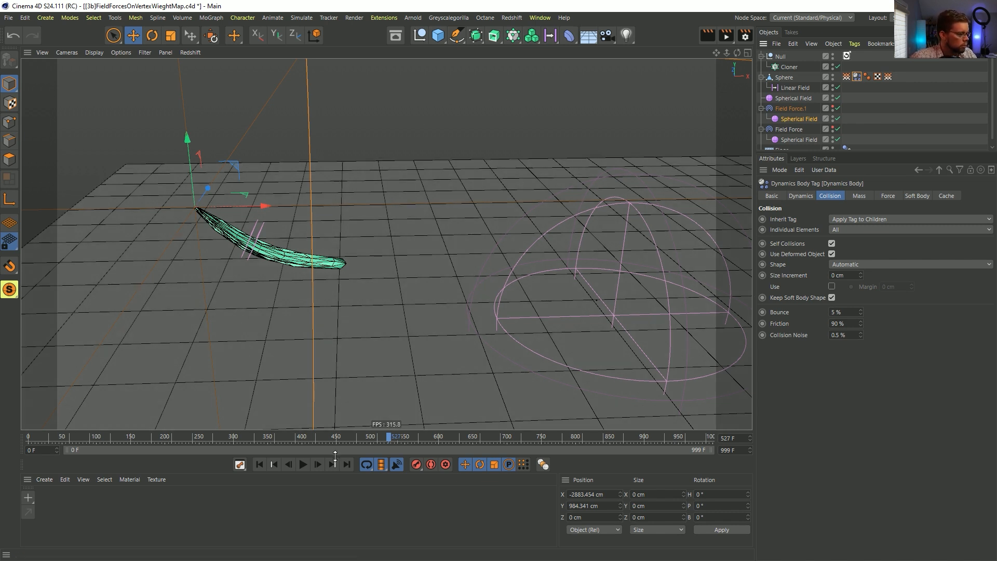
click(259, 465)
click(305, 466)
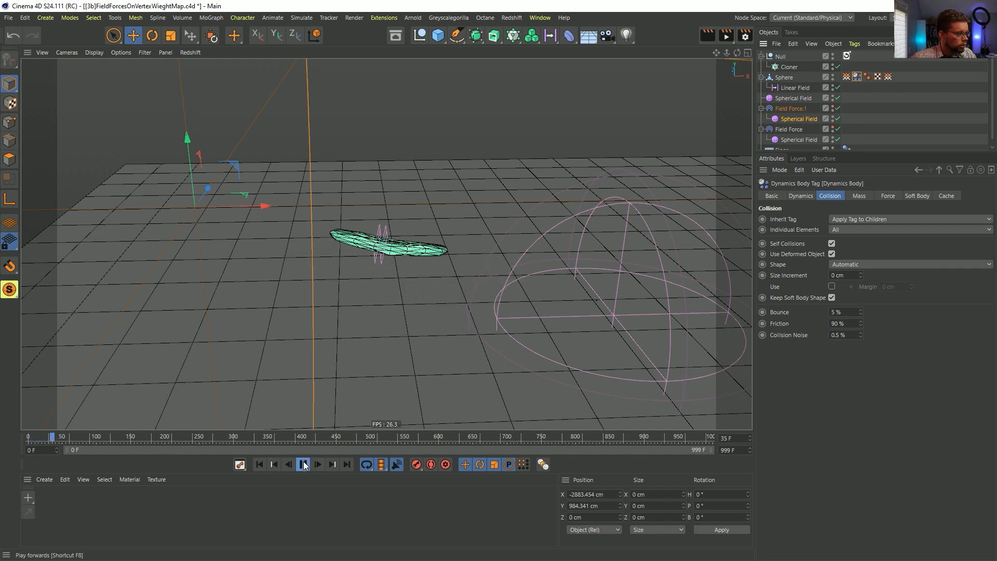
Step: Replay the opening frames several times to examine how the two field forces stretch the self-colliding soft body
click(304, 465)
click(260, 464)
click(303, 465)
click(261, 466)
click(304, 465)
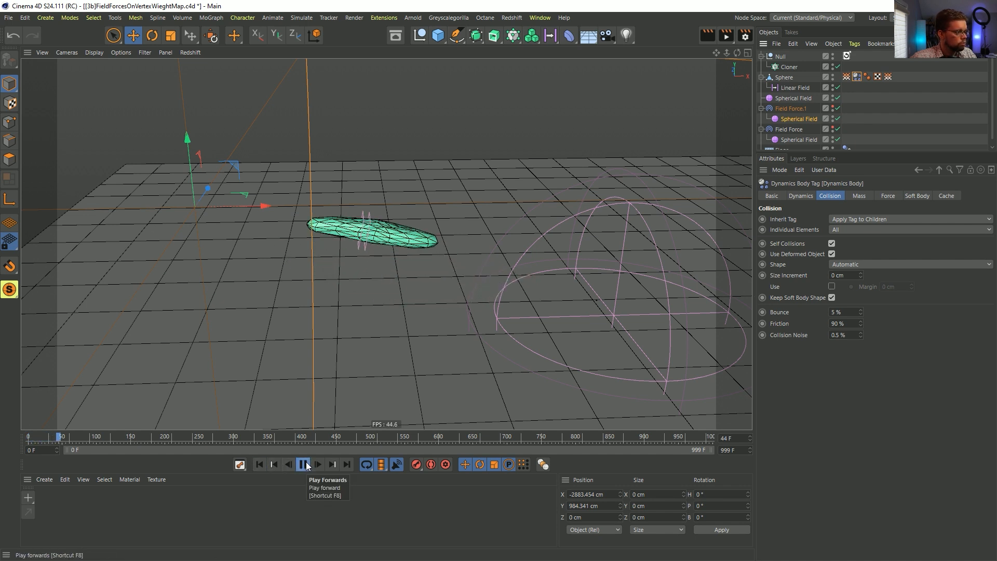
click(304, 464)
click(259, 464)
click(305, 467)
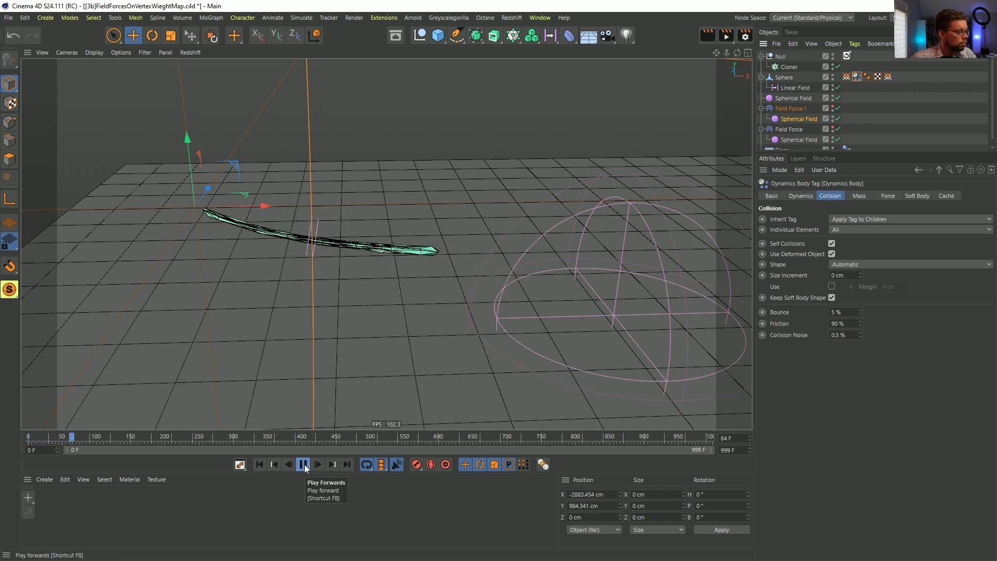
click(305, 466)
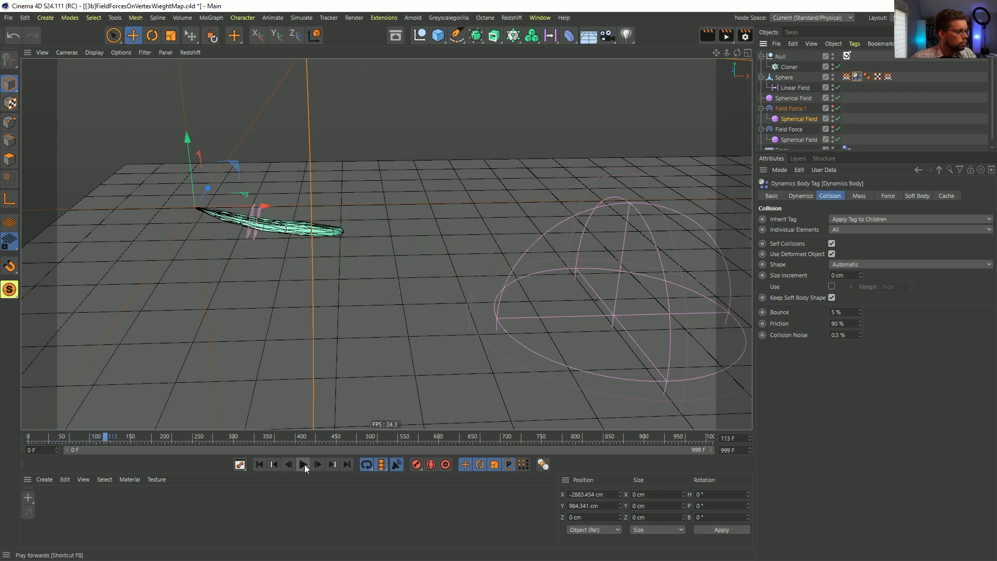
click(304, 465)
key(shift+f)
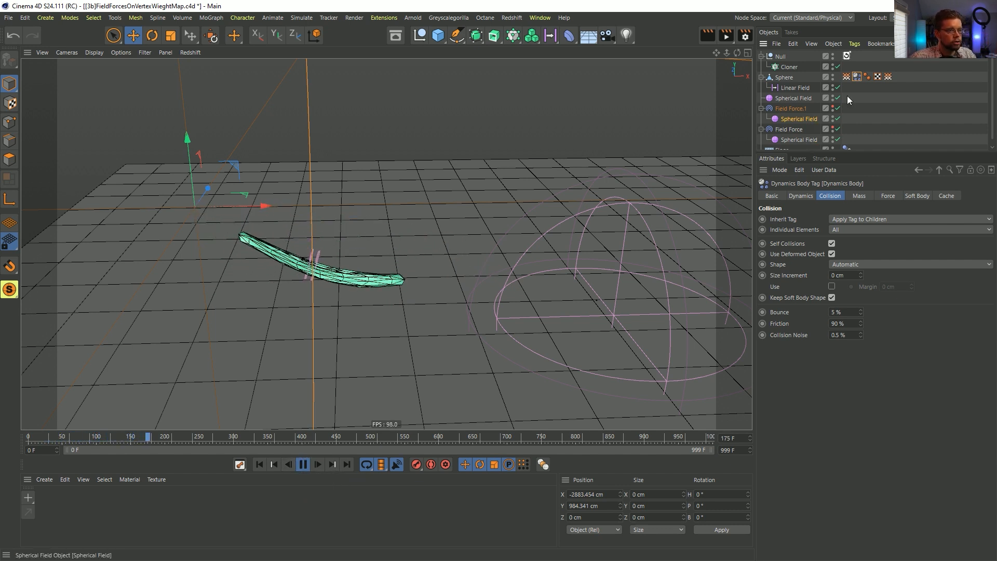
Step: In the sphere's soft body settings, try a Shape Conservation stiffness of 1 from the first frame, and reduce it to 0
click(890, 195)
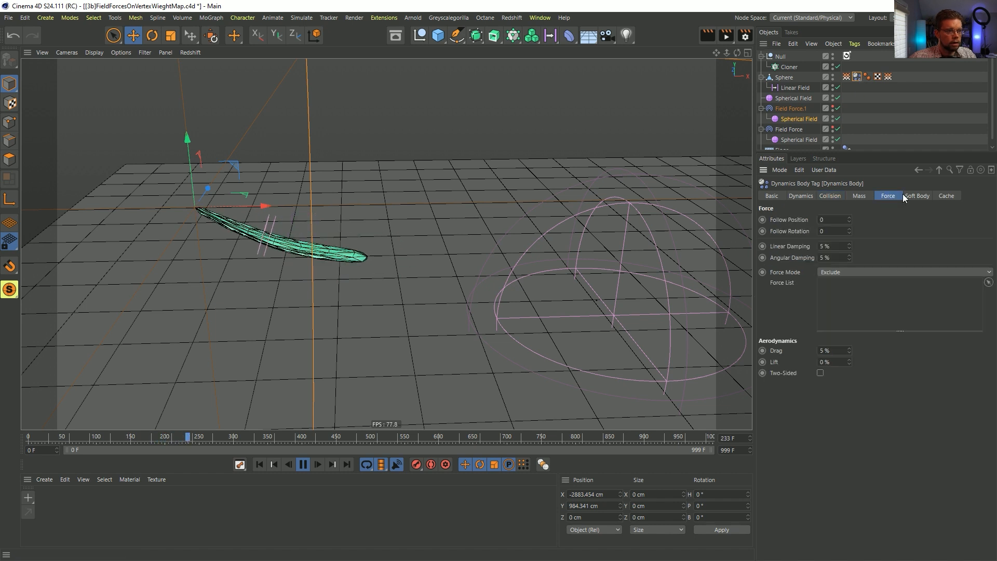
click(910, 196)
click(859, 396)
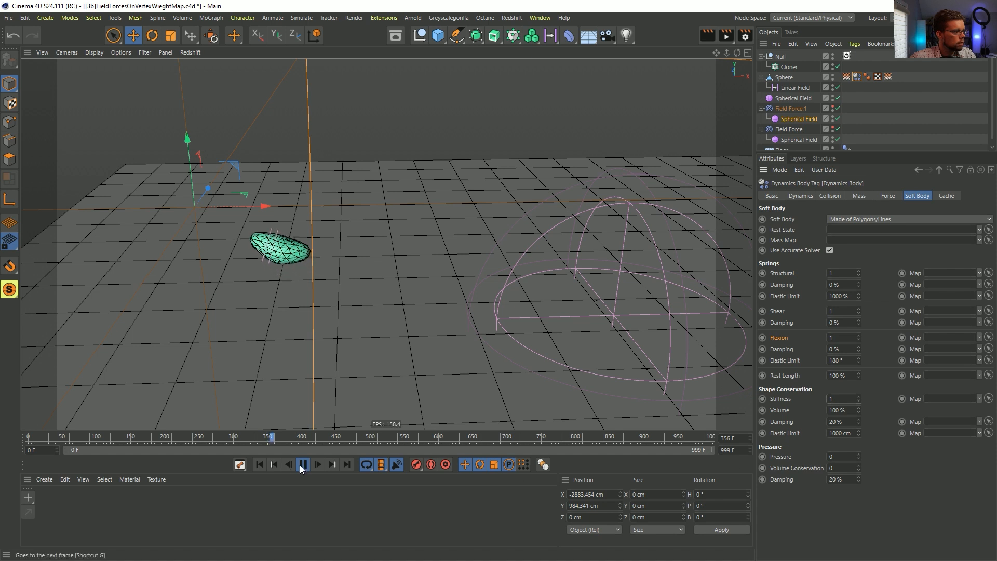
click(258, 464)
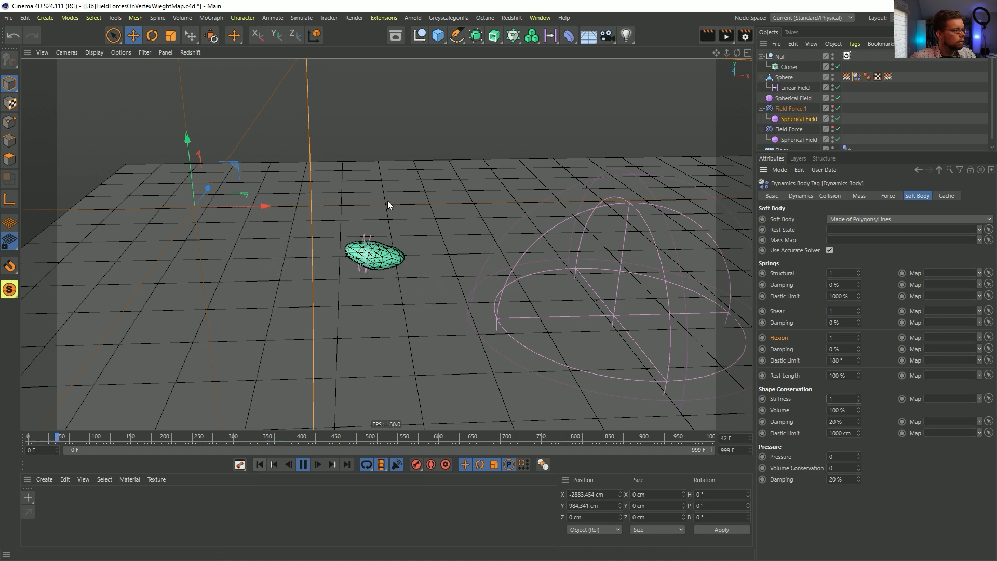
click(859, 400)
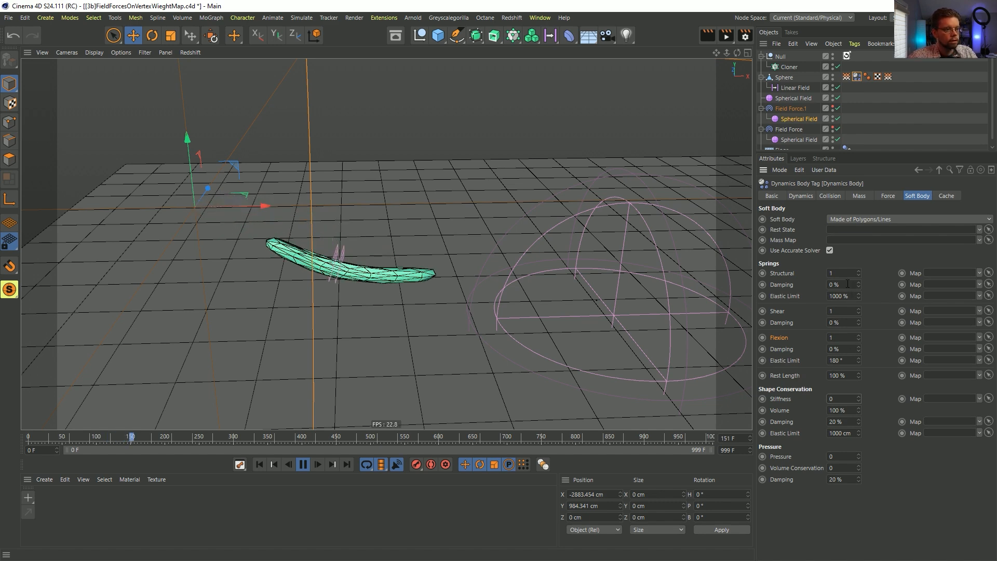
Step: Try a Structural spring value of 0 on the sphere's soft body while the simulation plays
click(827, 274)
text(0)
key(Return)
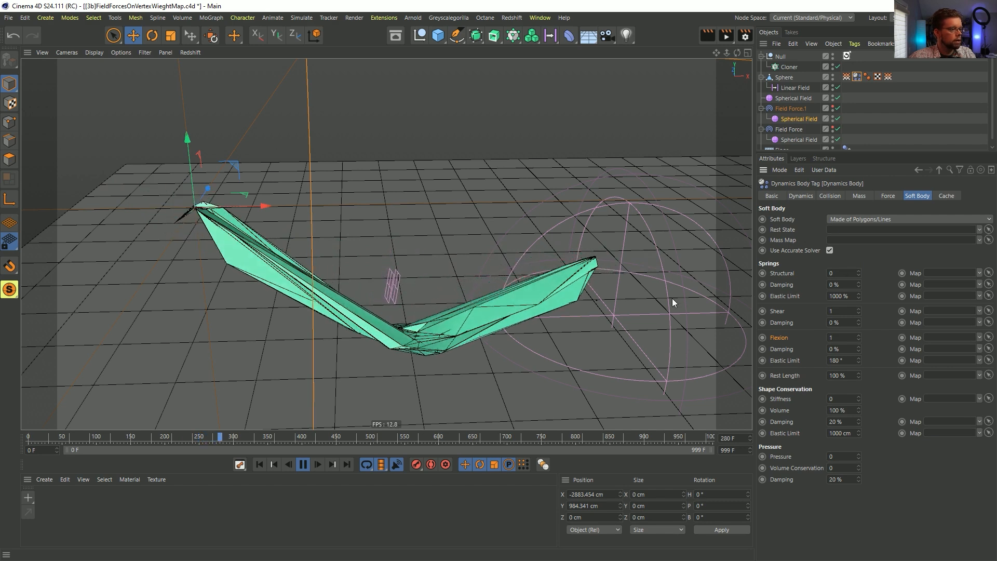
Step: Set the soft body's Structural spring value to 0.1, replay the simulation from the first frame, and stop it
click(838, 273)
text(0.1)
key(Return)
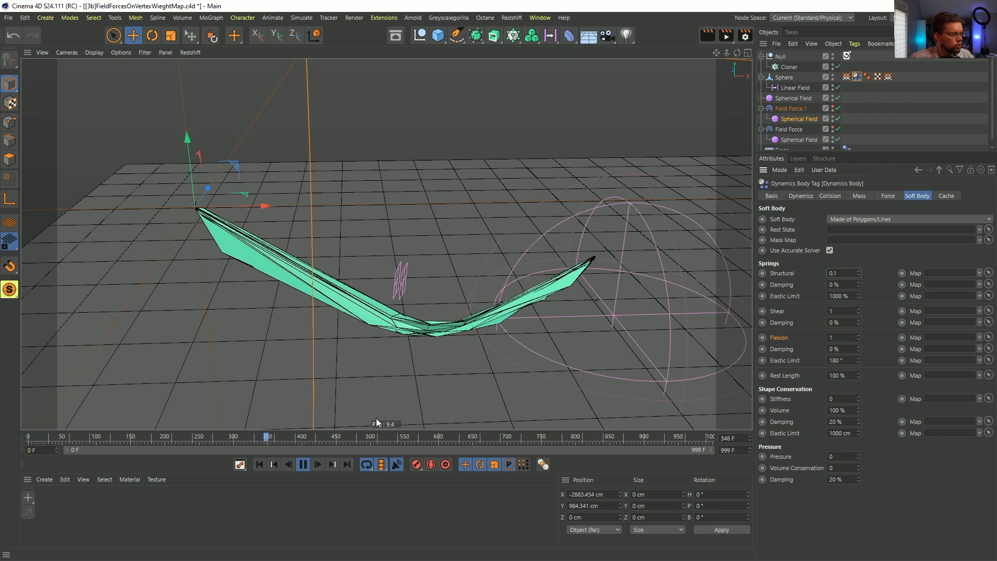
click(259, 465)
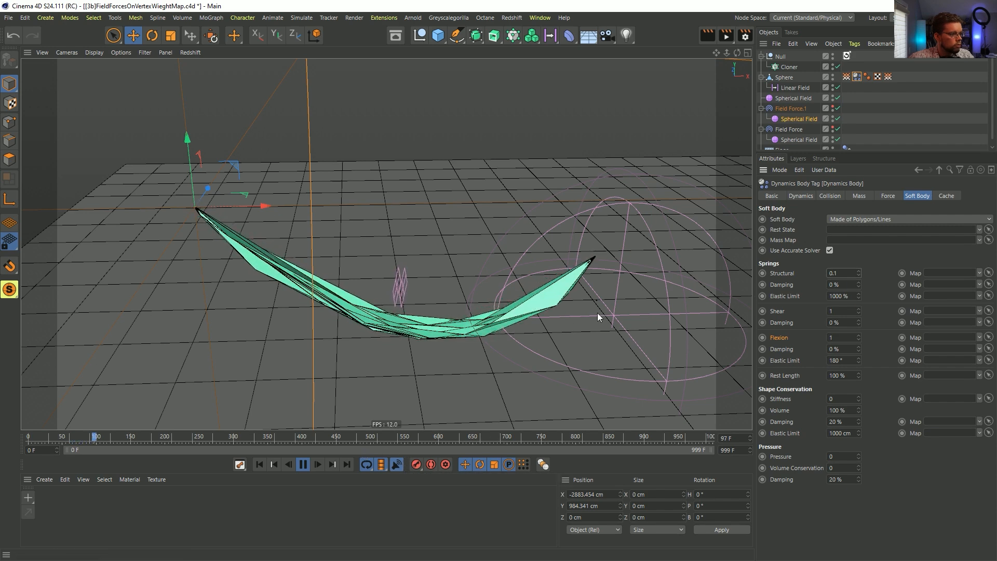
click(300, 465)
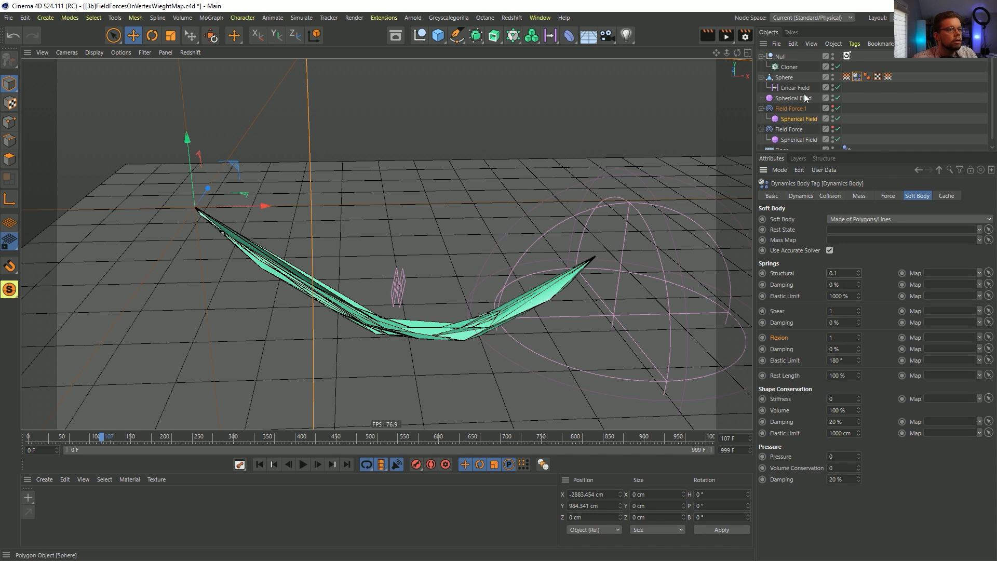
Step: Rewind to the first frame and wrap the Sphere in a Volume Builder
click(775, 77)
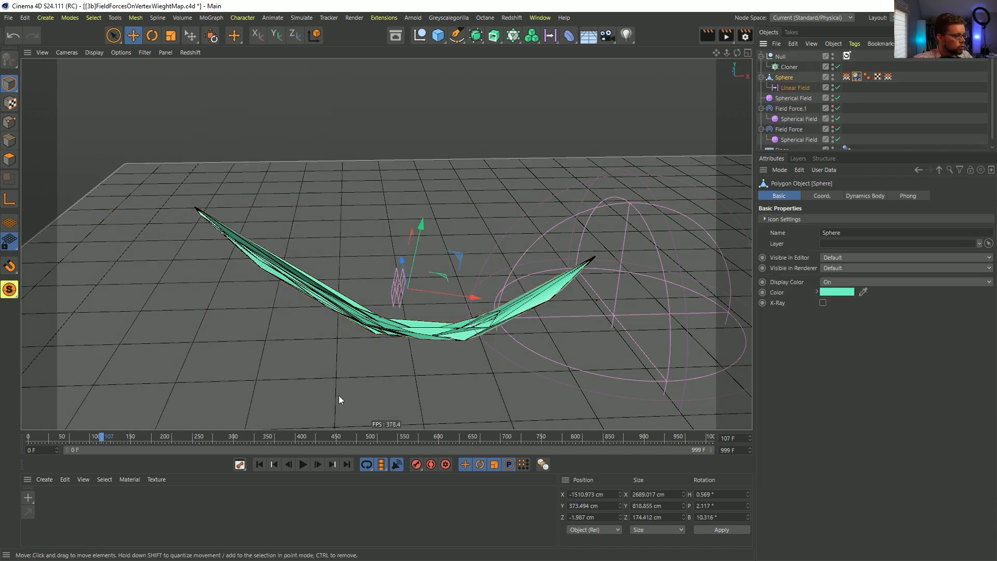
click(259, 464)
click(533, 37)
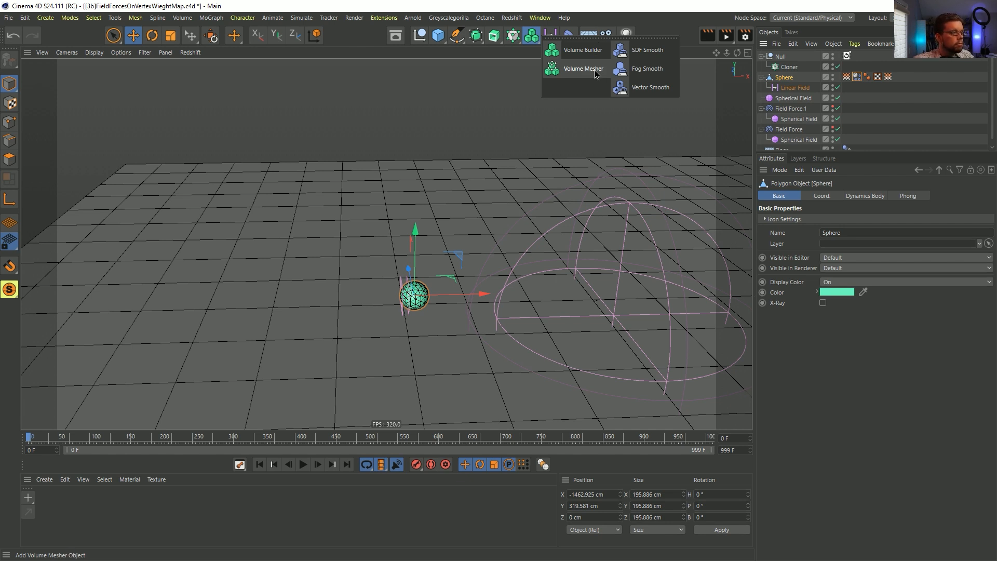
alt+click(590, 53)
Step: Make a Volume Mesher the parent of the Volume Builder and run the simulation briefly to see the meshed strand
click(533, 37)
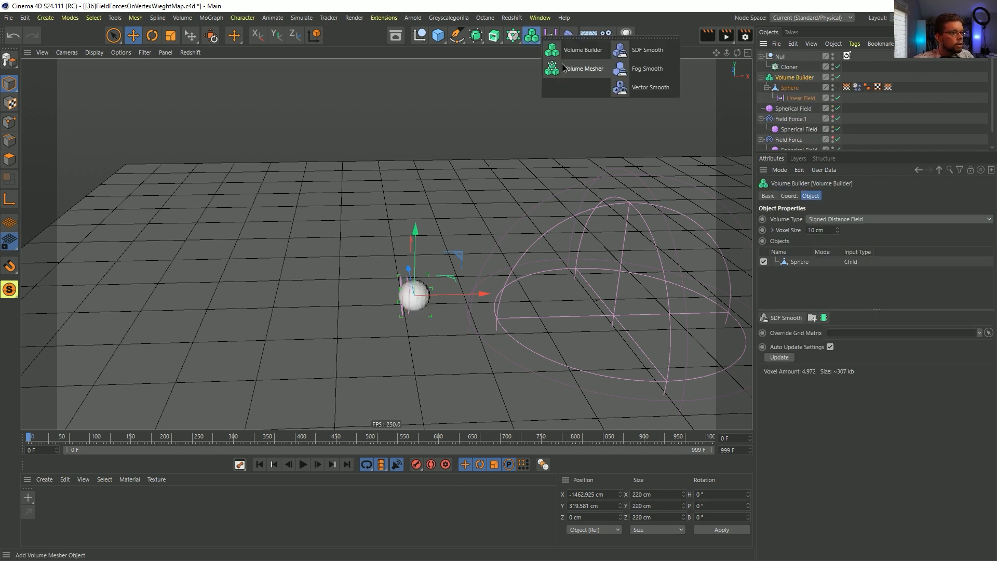
alt+click(595, 56)
key(ctrl+z)
click(533, 37)
alt+click(592, 69)
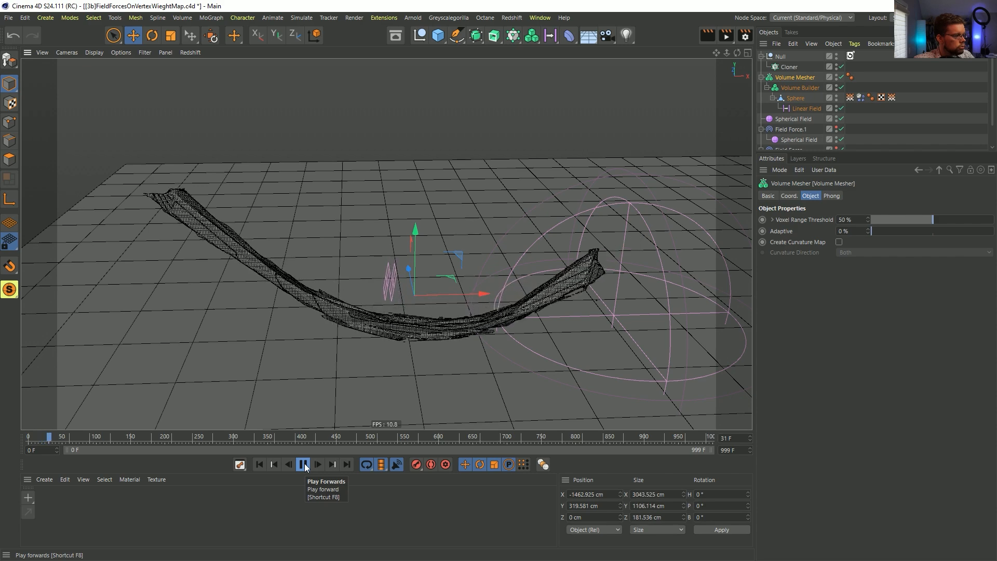
click(304, 465)
Step: Set the sphere's soft body Structural spring value to 0.2 and continue the simulation briefly to check the meshed strand
alt+drag(347, 326, 464, 312)
scroll(323, 319, up, 8)
scroll(387, 310, down, 4)
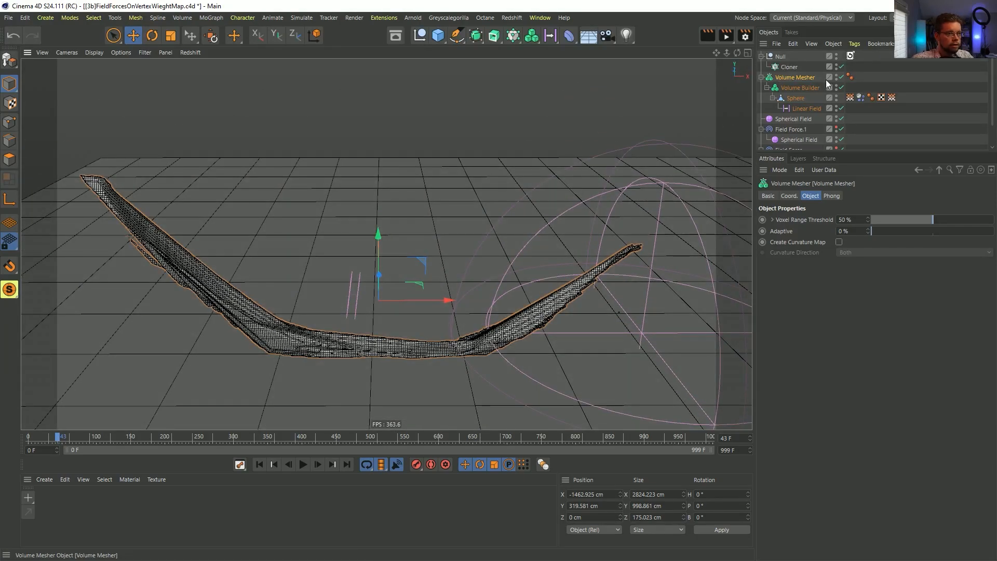
click(864, 101)
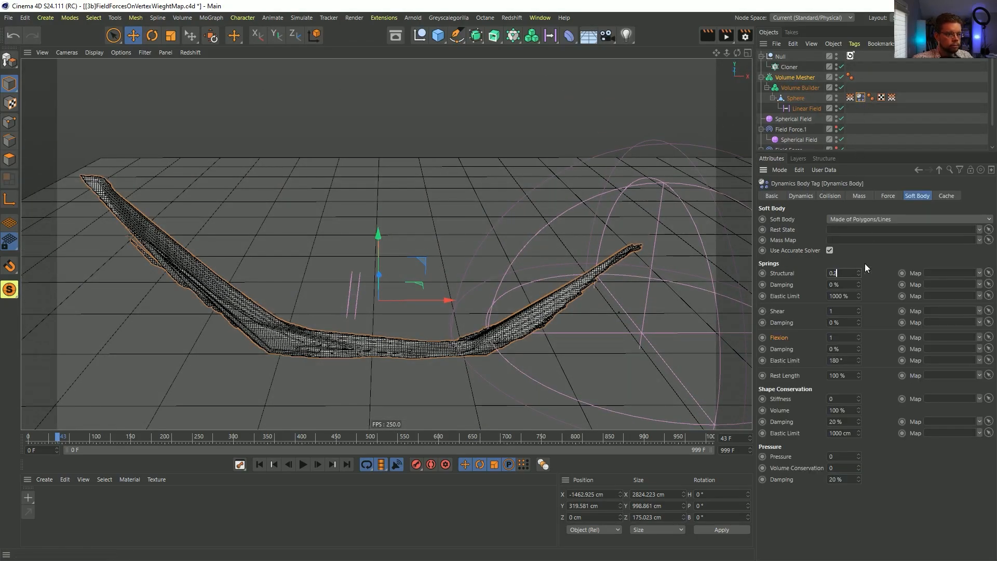
click(301, 465)
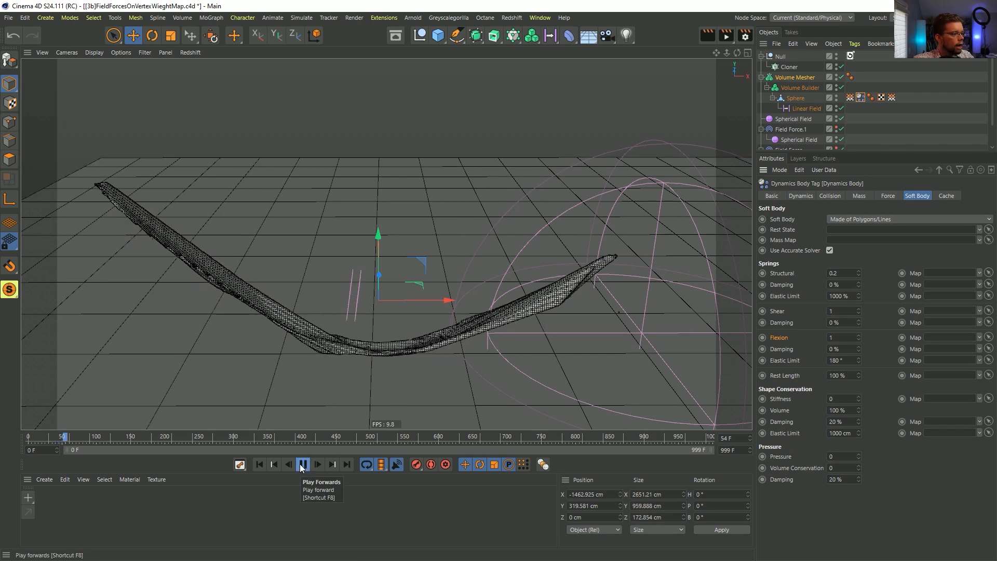
click(303, 465)
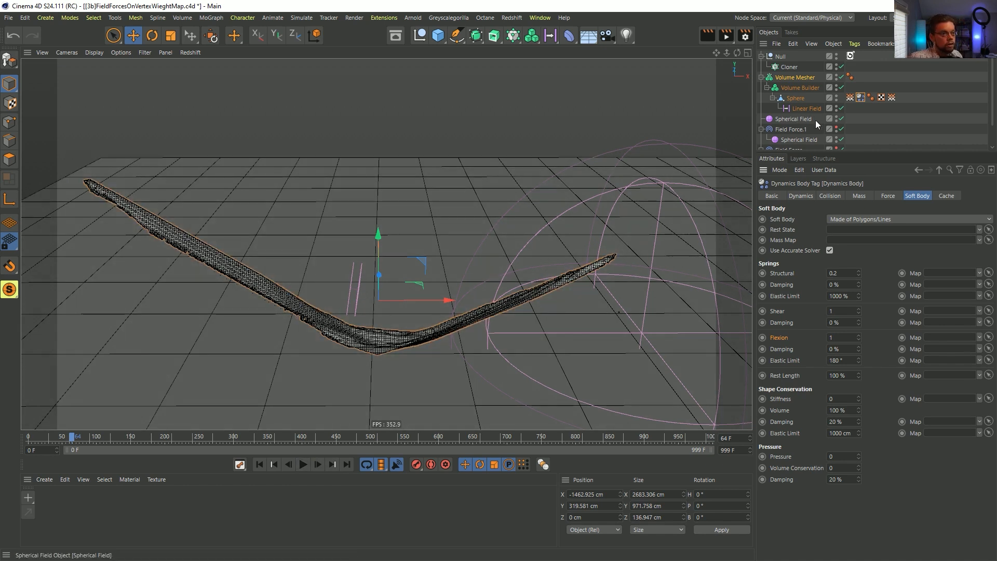
Step: Select the Volume Builder and bring up its choice of SDF filter types
click(799, 88)
click(781, 318)
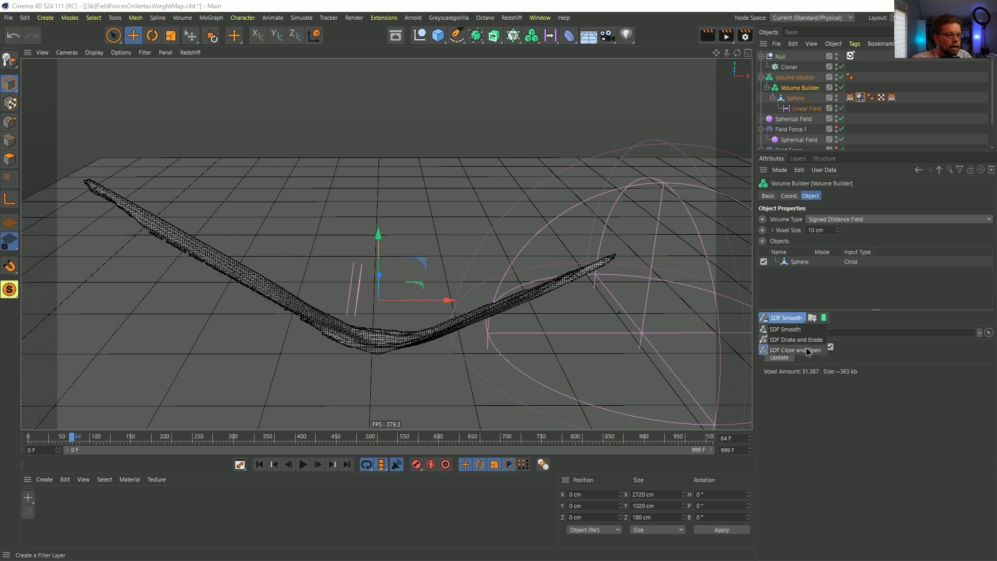
Step: Add an SDF Dilate and Erode filter above the Sphere in the Volume Builder's object list
click(808, 344)
key(ctrl+z)
click(786, 318)
click(804, 336)
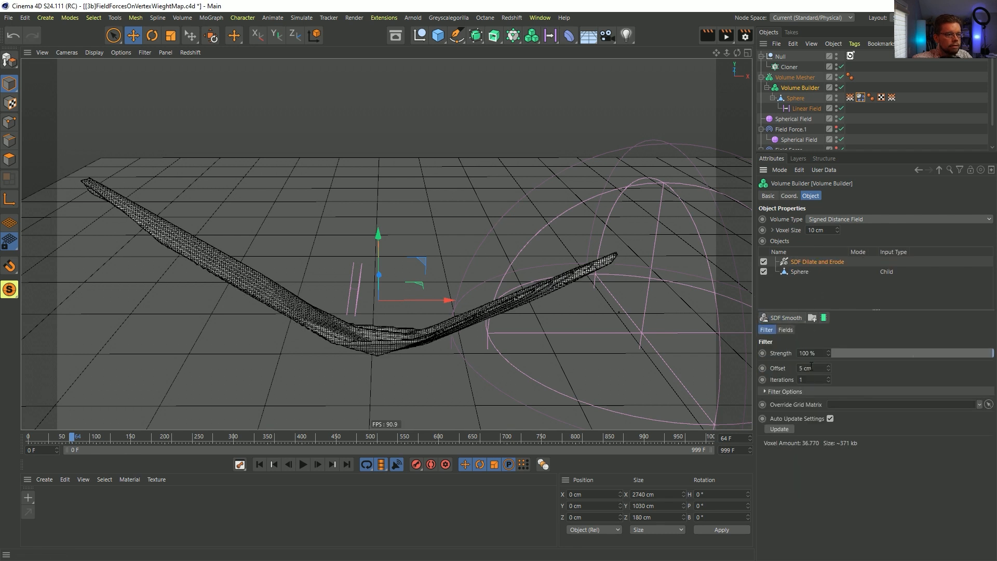
Step: Try filter offsets of 1 cm, 3 cm and 5 cm, then test a 10% strength and undo that strength change
text(1)
key(Return)
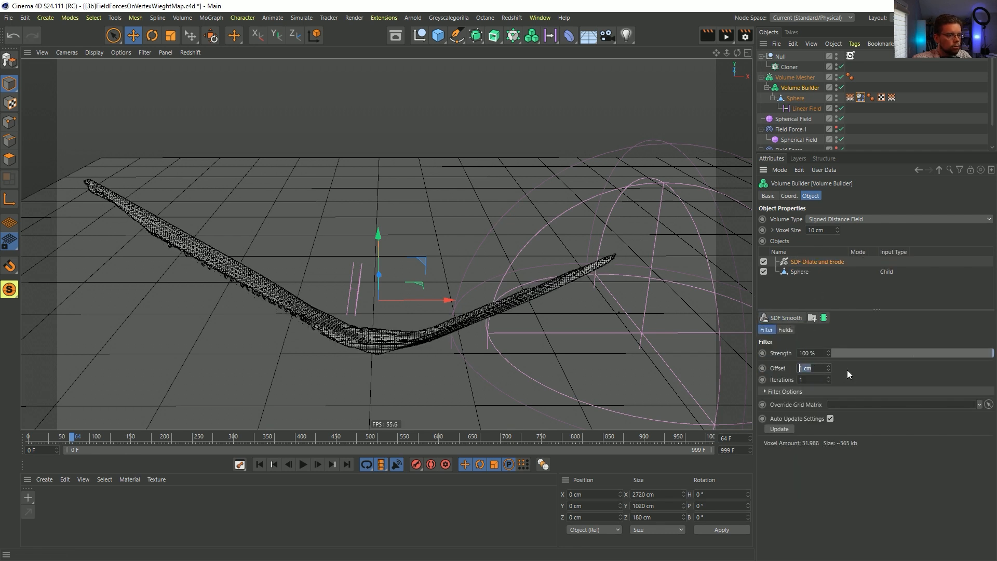
text(3)
key(Return)
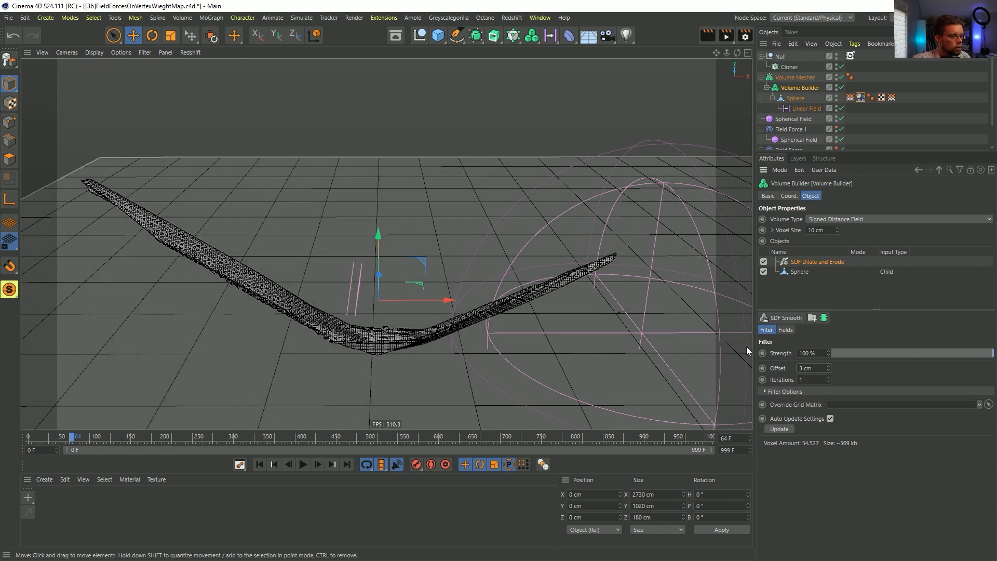
text(5)
click(846, 354)
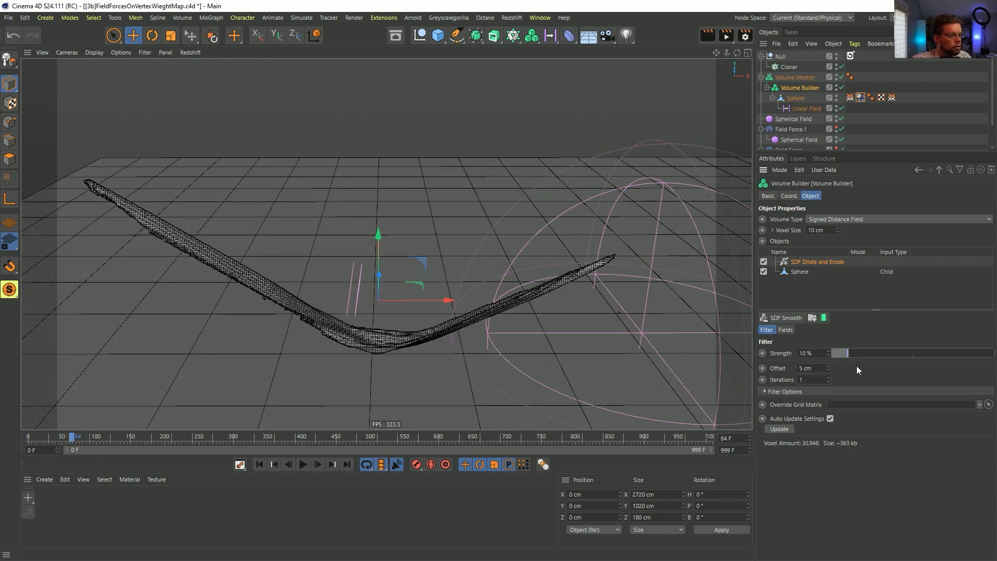
key(ctrl+z)
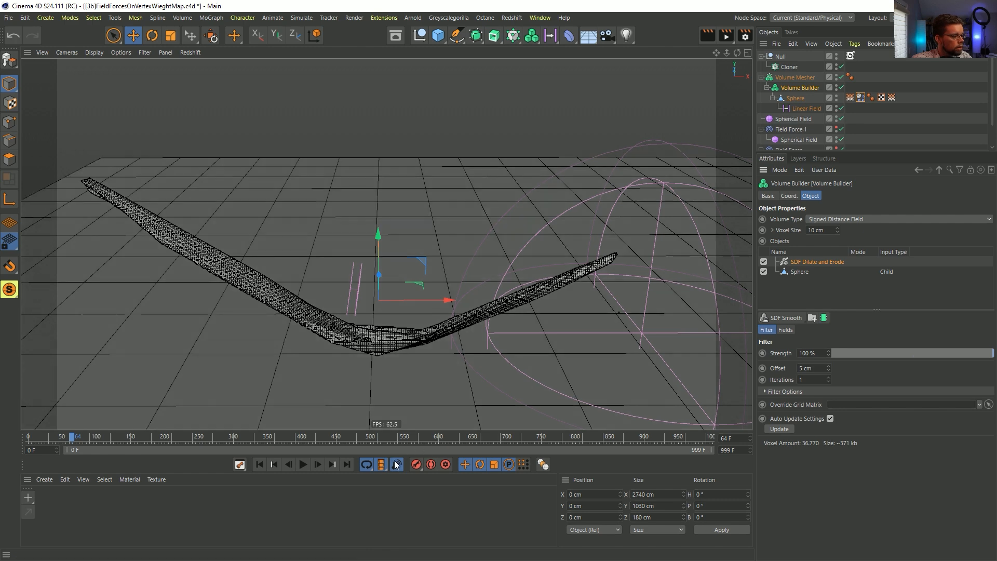
Step: While the simulation plays from the start, move Field Force.1's Spherical Field to about X -1703 cm, Y 1399 cm, and rewind
click(265, 460)
click(305, 464)
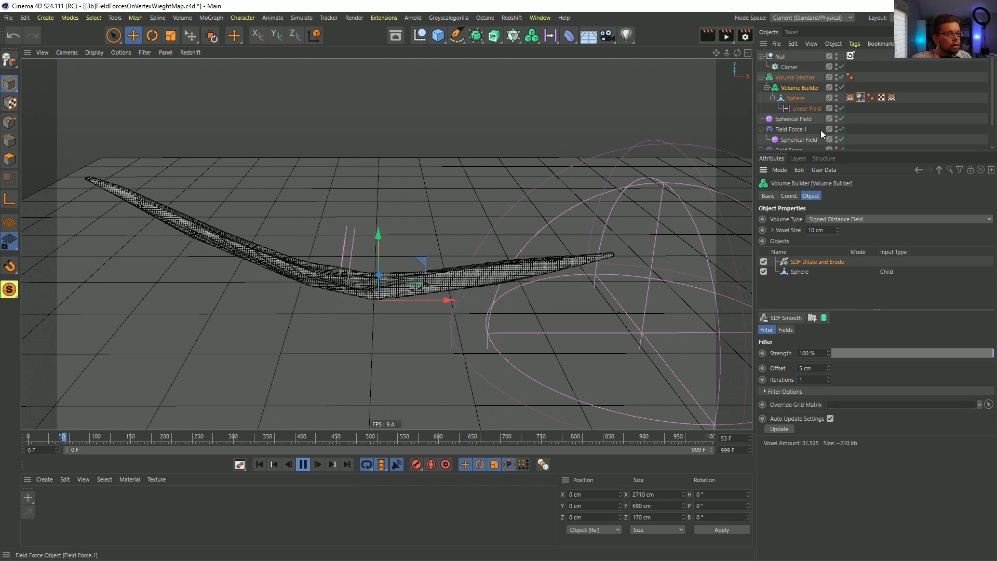
click(795, 141)
alt+middle_drag(329, 178, 387, 243)
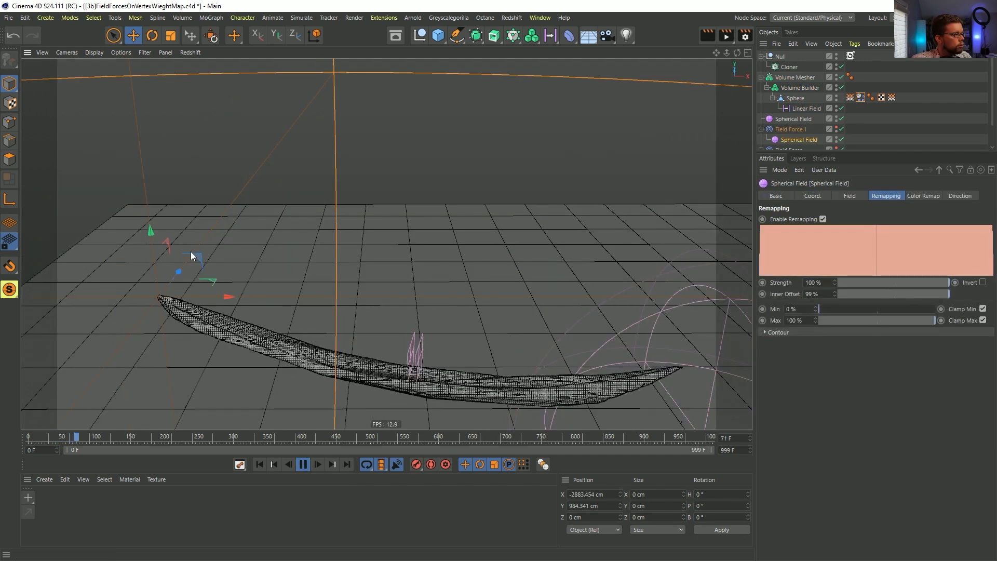
drag(195, 260, 438, 179)
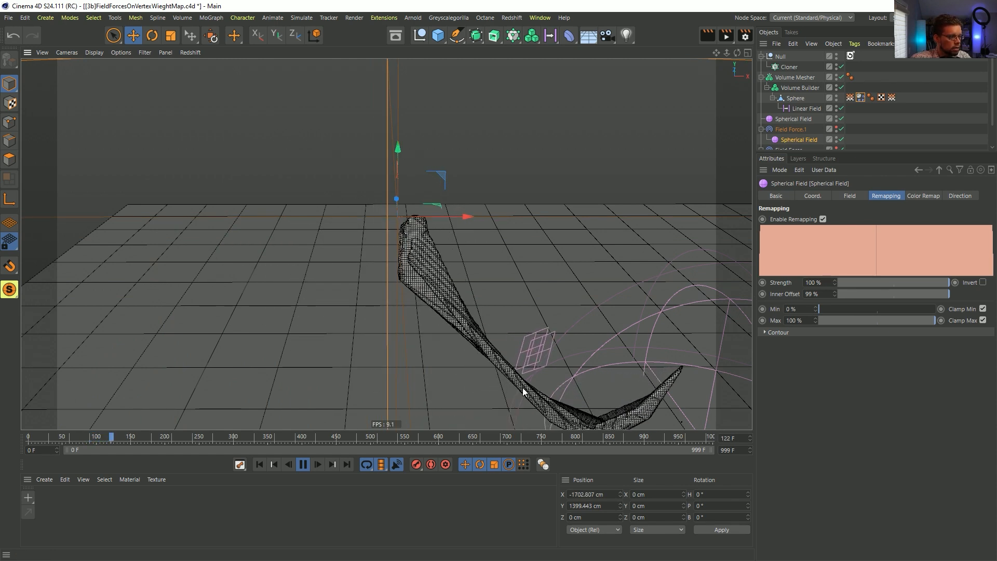
alt+drag(439, 254, 347, 253)
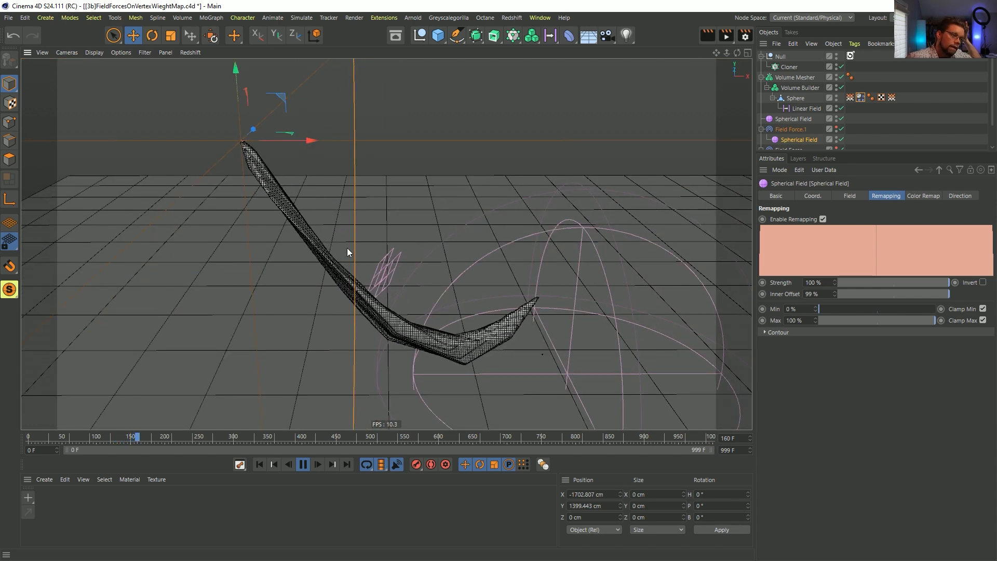
click(300, 464)
click(262, 465)
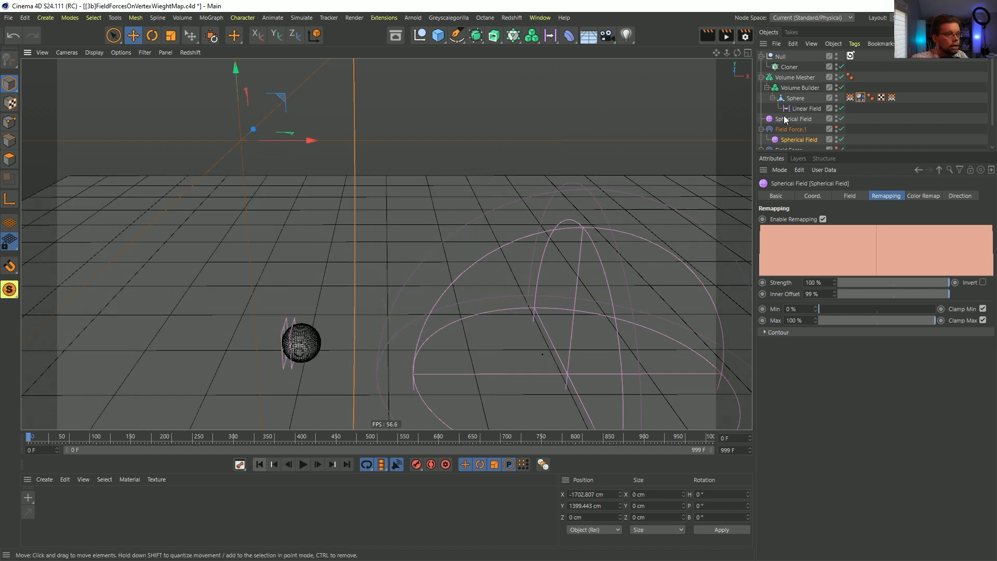
Step: Take the Sphere out of the Volume Builder and delete the Volume Mesher
drag(789, 117, 788, 110)
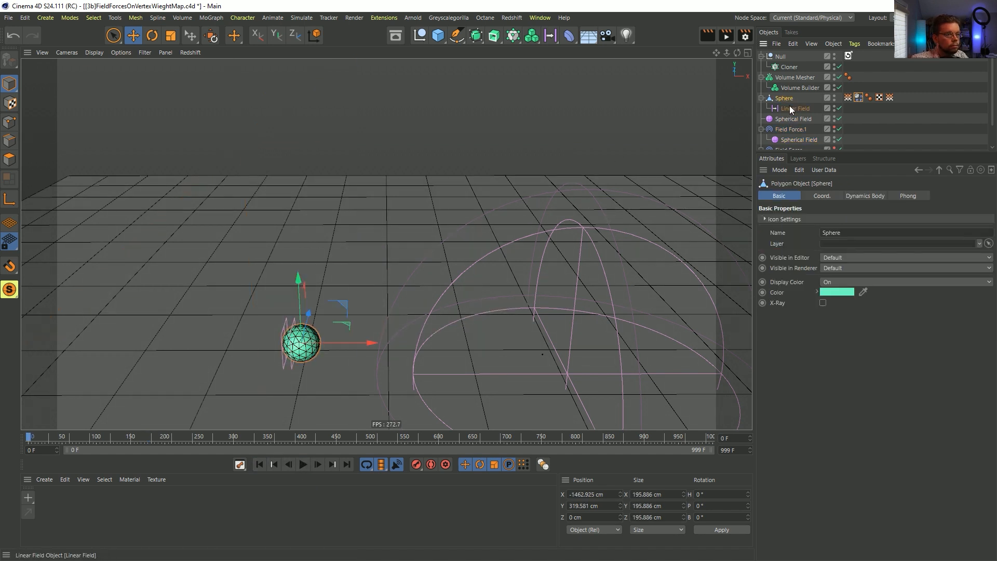
click(790, 78)
key(Delete)
Step: Preview the unmeshed Sphere's soft-body simulation and return to the first frame
click(304, 464)
click(304, 464)
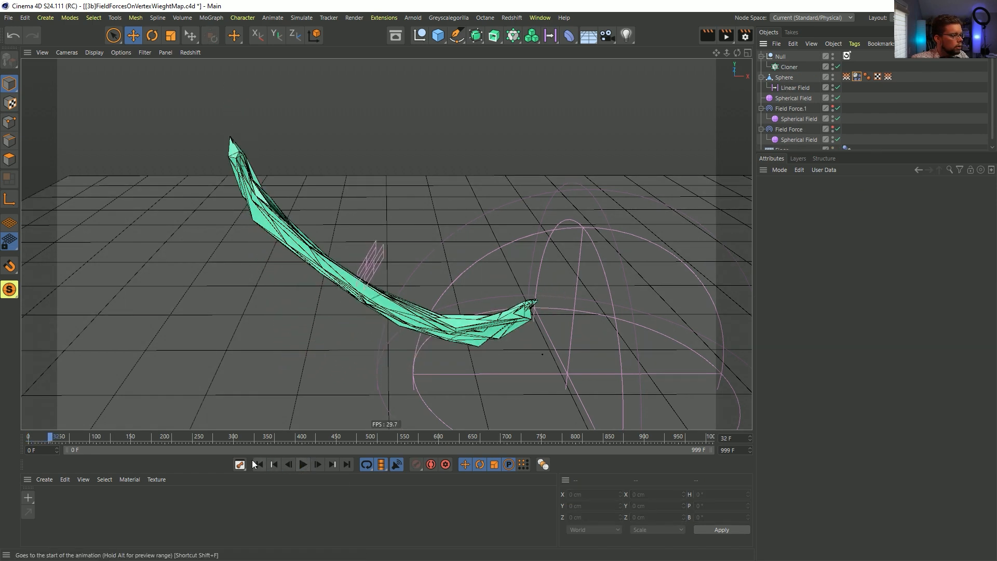
click(260, 465)
Step: Save the project as a new version named [3c]FieldForcesOnVertexWieghtMap.c4d in the SceneFiles folder
key(ctrl+shift+s)
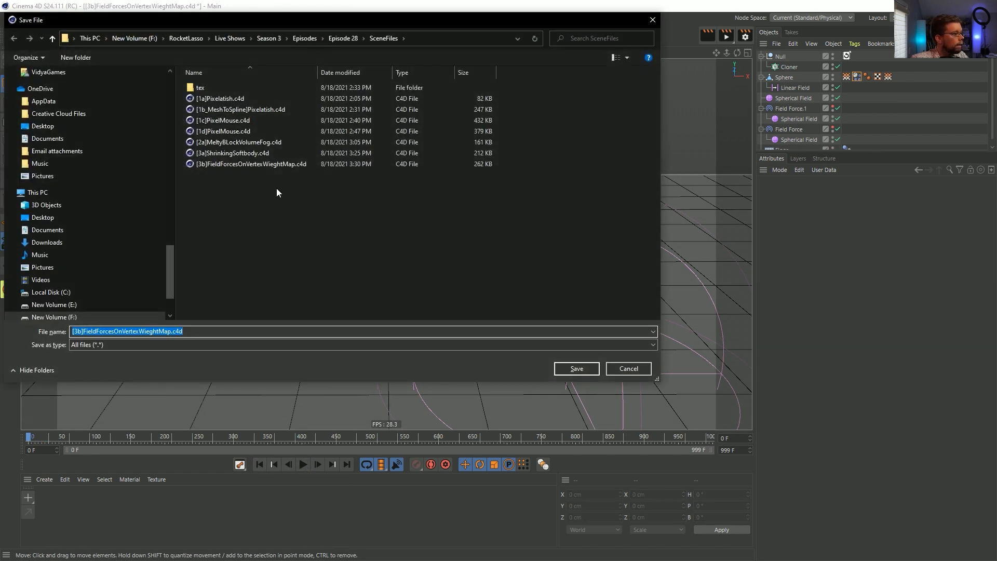
click(229, 165)
click(78, 335)
click(79, 335)
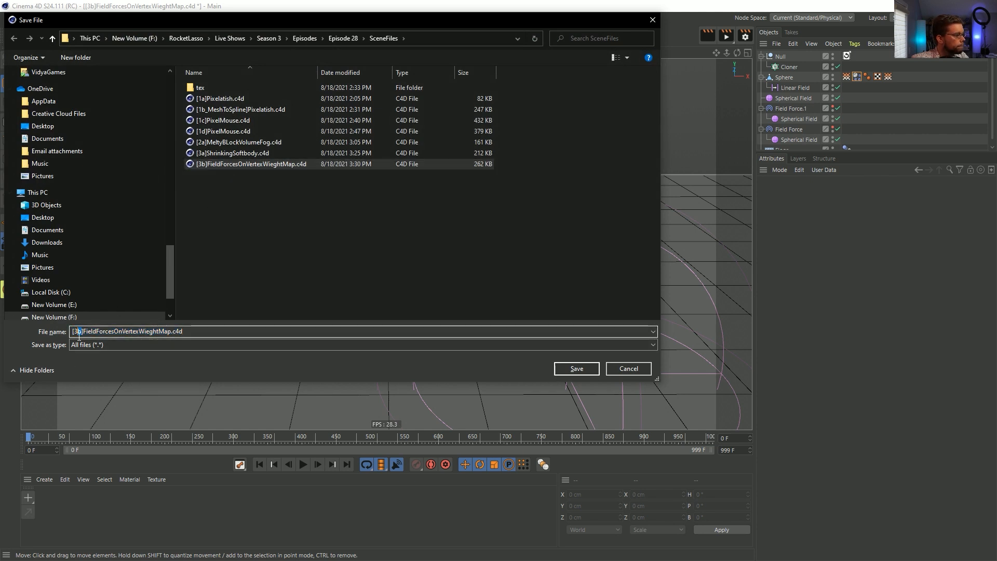
text(c)
click(573, 365)
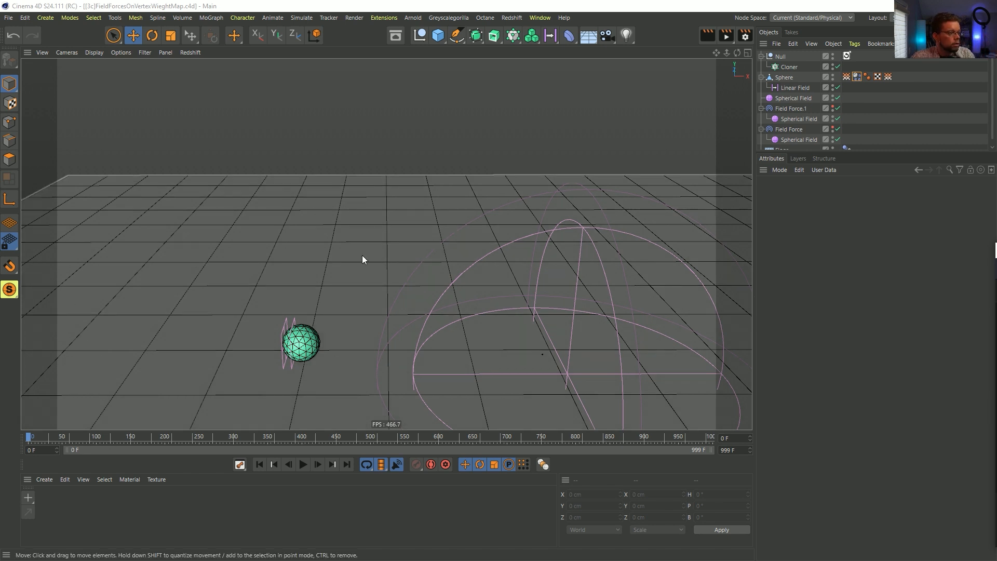
Step: Show the soft-body settings of the Sphere's Dynamics Body tag
click(857, 76)
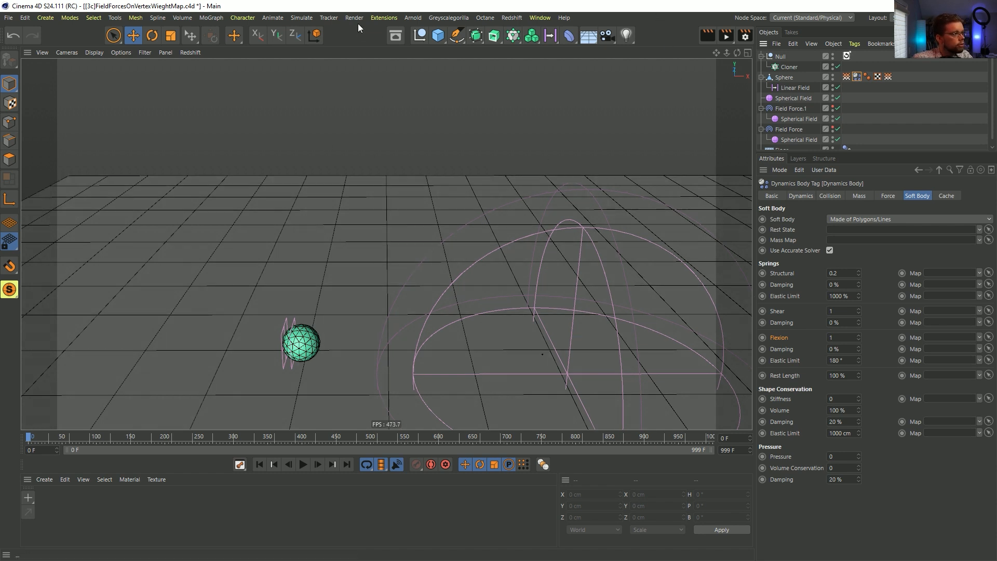
alt+drag(405, 315, 448, 292)
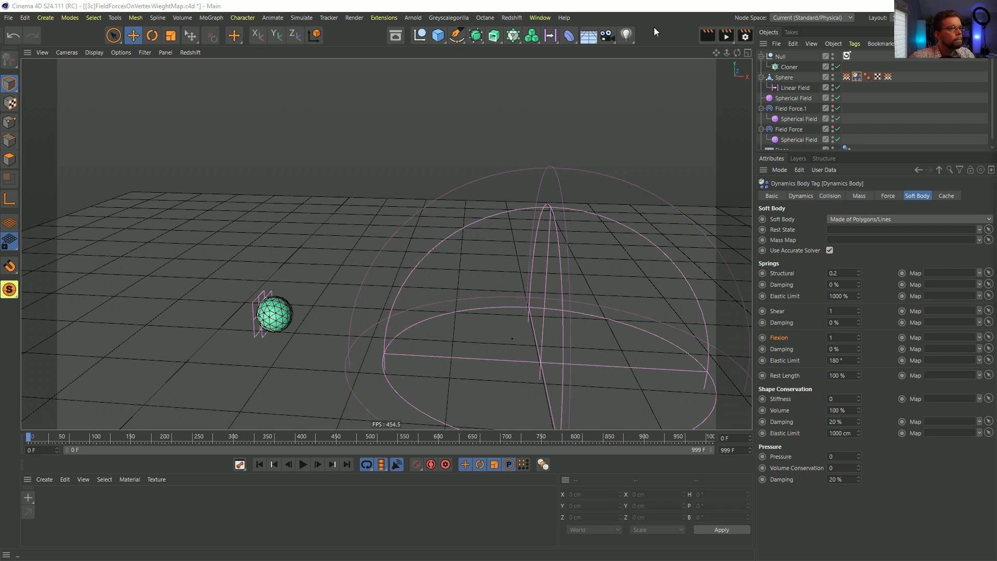
click(455, 37)
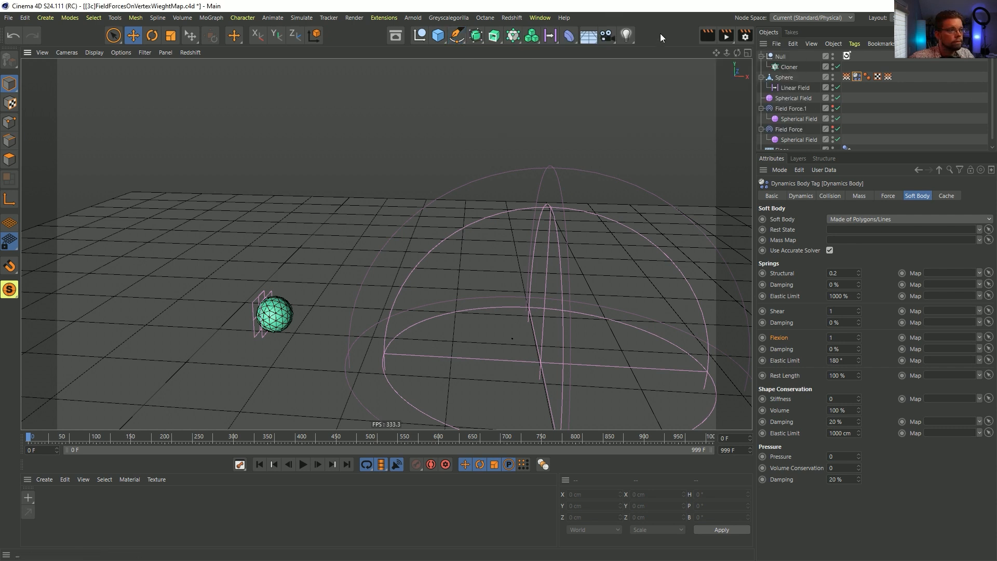
Step: Search the asset library's objects for "human" and add the Casual 01a - Sun Blocker figure to the scene
click(393, 33)
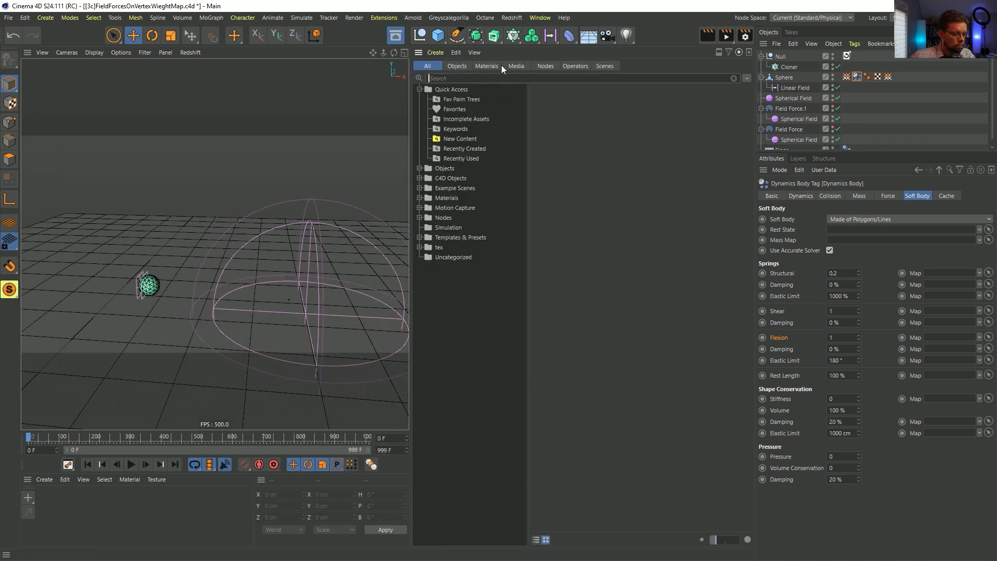
text(human)
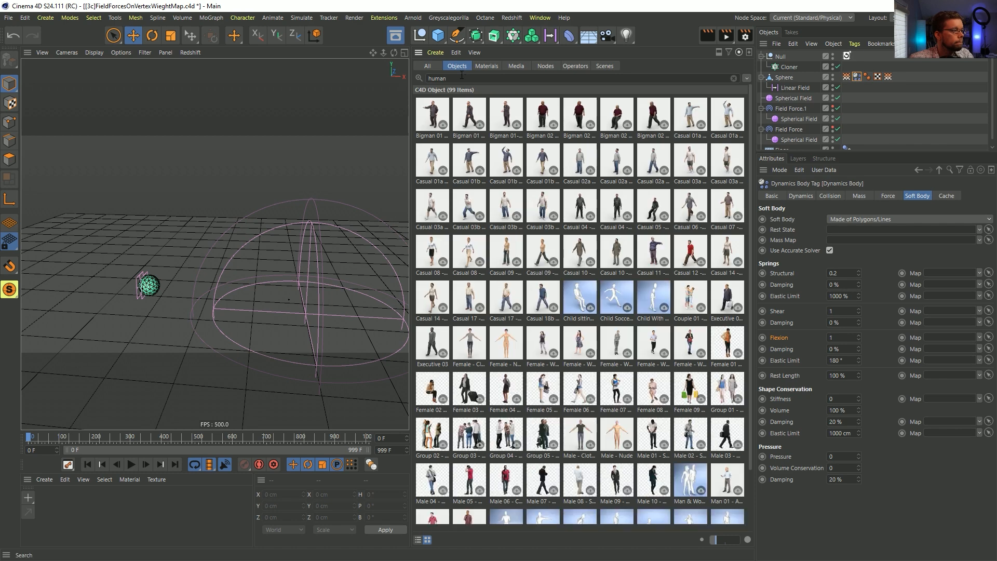
scroll(657, 301, down, 2)
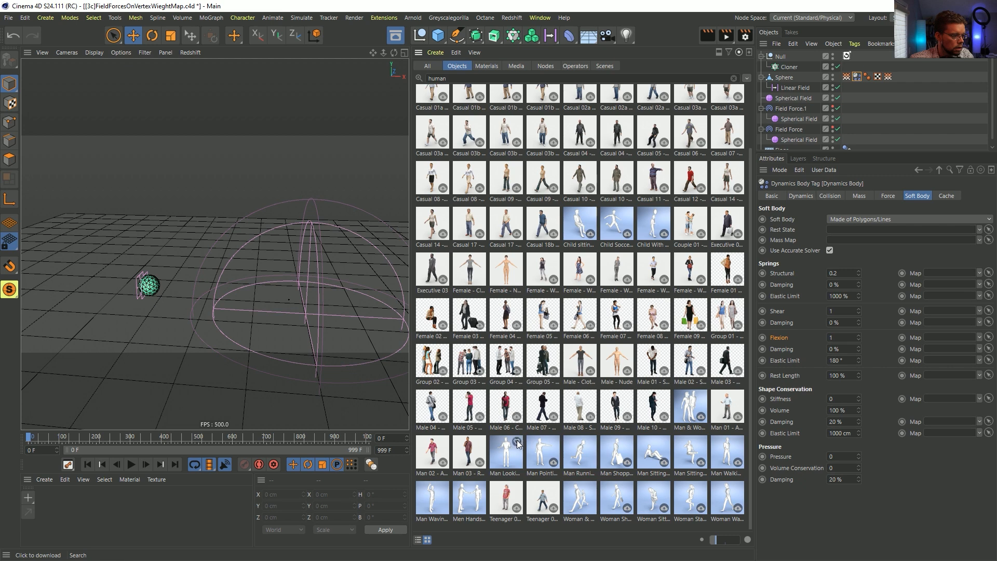
scroll(508, 420, up, 2)
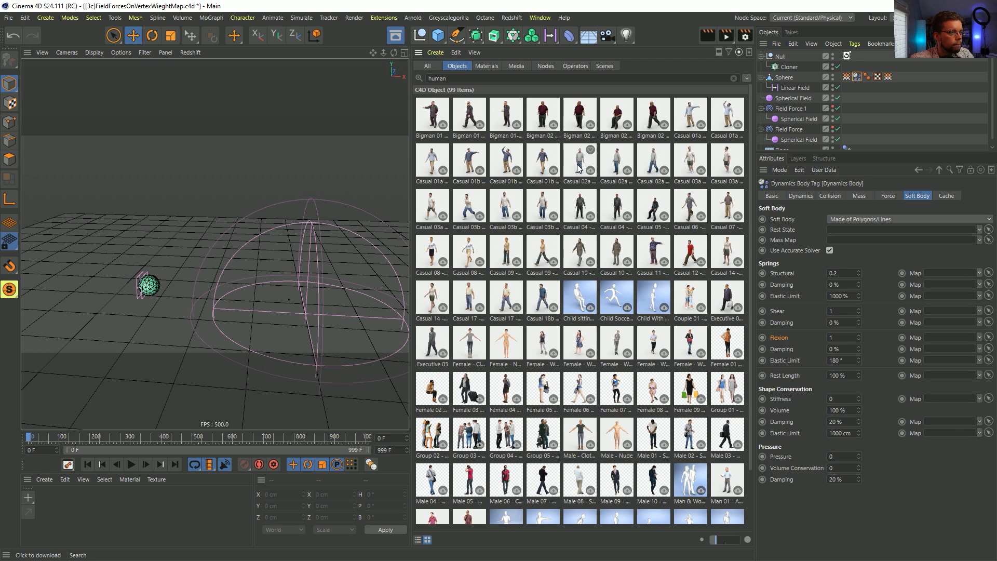
double_click(727, 117)
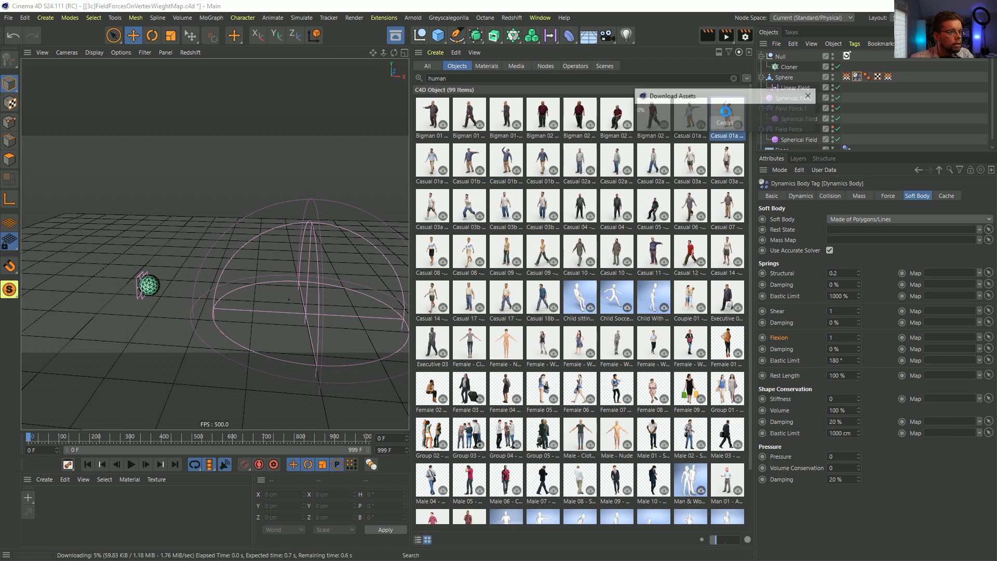
click(395, 36)
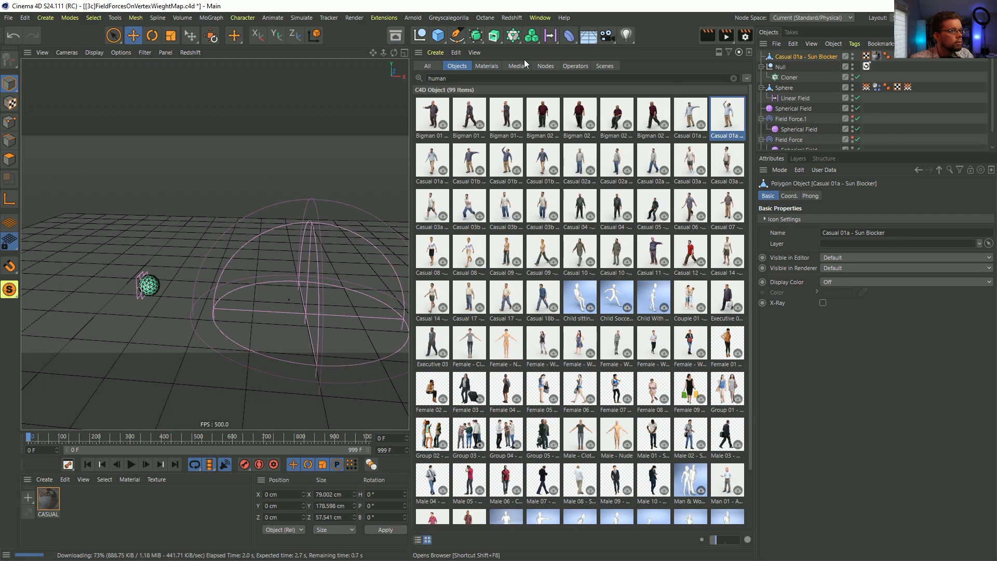
Step: Scale the Casual 01a - Sun Blocker figure up uniformly to about 757 cm tall
key(s)
alt+drag(404, 211, 466, 268)
scroll(465, 290, down, 5)
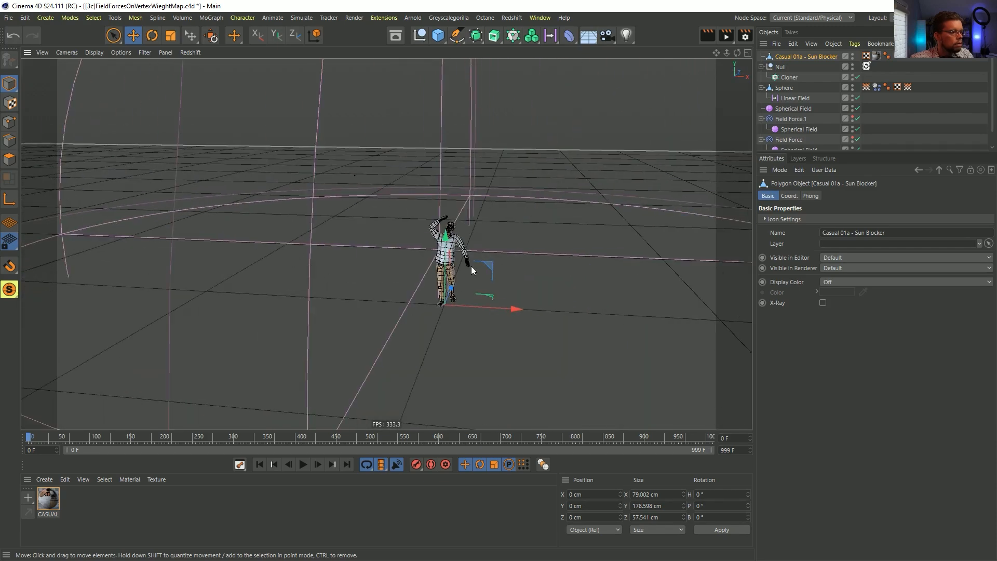
key(t)
drag(412, 327, 442, 325)
alt+right_drag(593, 251, 435, 332)
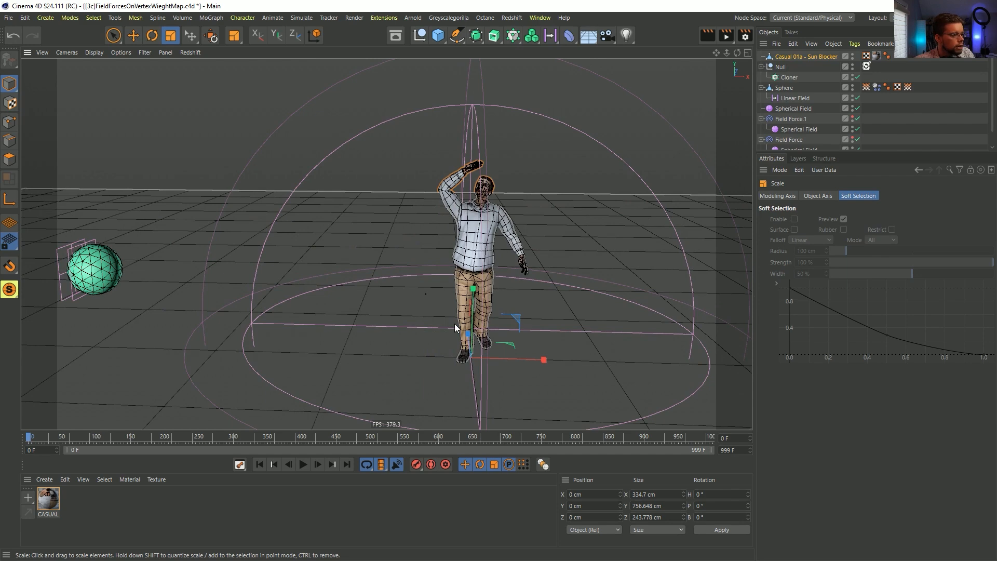
Step: Move the human figure along X to about -1281 cm so it stands beside the Sphere
key(e)
drag(542, 361, 213, 350)
alt+drag(143, 312, 202, 316)
alt+middle_drag(201, 317, 331, 344)
alt+drag(331, 344, 294, 350)
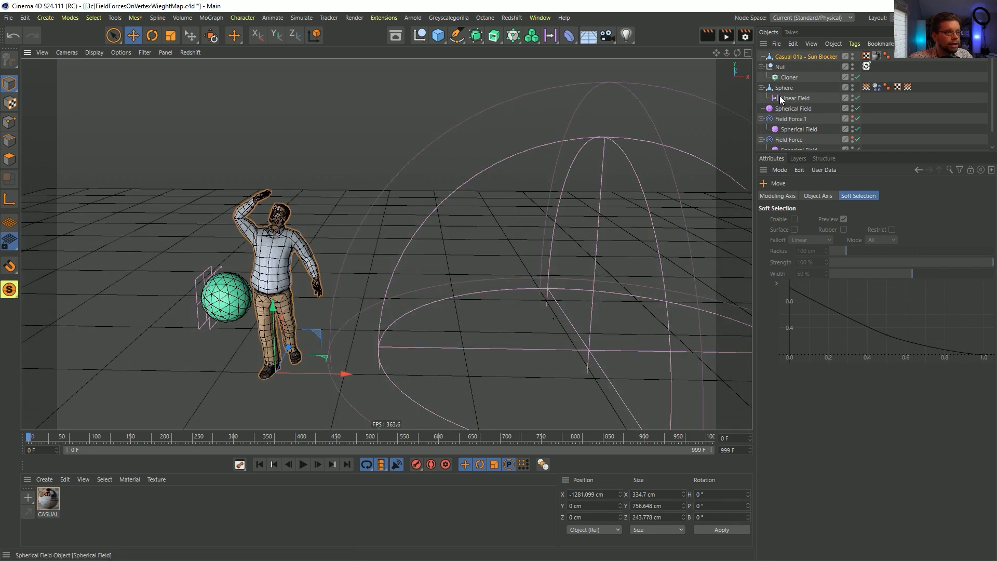
Step: Move the Sphere's vertex map tag onto the human figure and turn on its Use Fields option
click(802, 56)
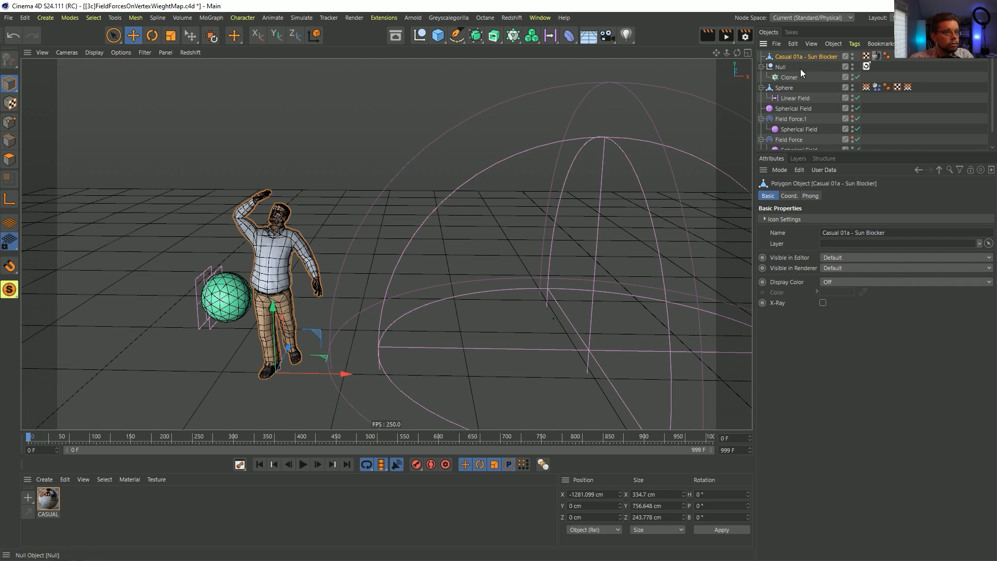
drag(893, 56, 896, 56)
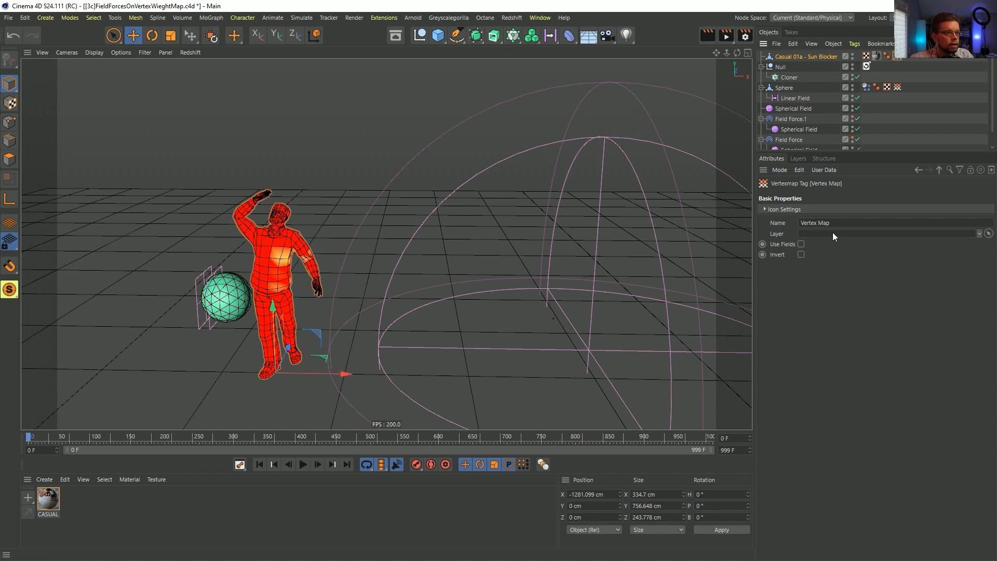
click(801, 244)
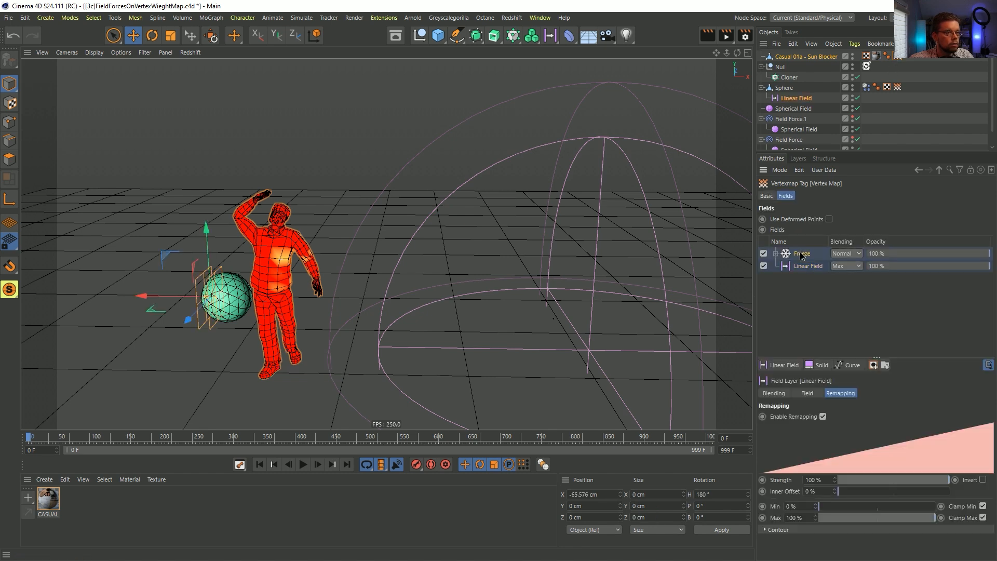
Step: Copy the human figure into the recent project [3b]FieldForcesOnVertexWieghtMap.c4d
click(780, 54)
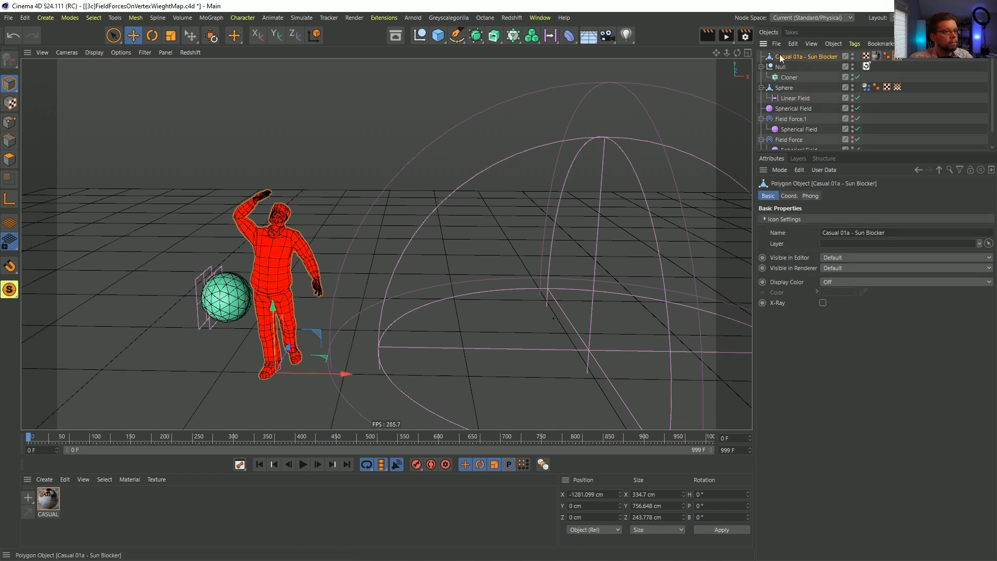
click(8, 18)
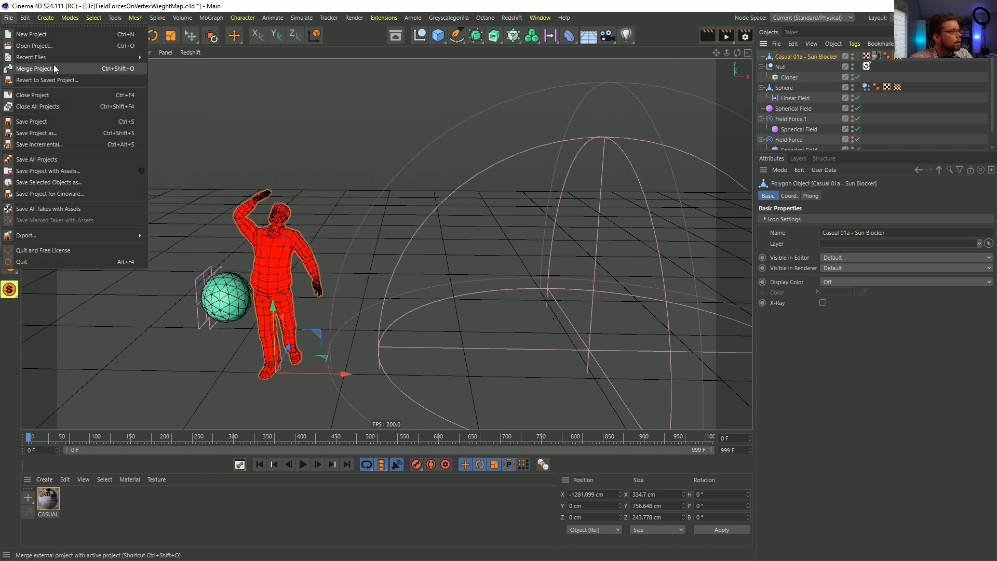
mouse_move(62, 58)
click(285, 69)
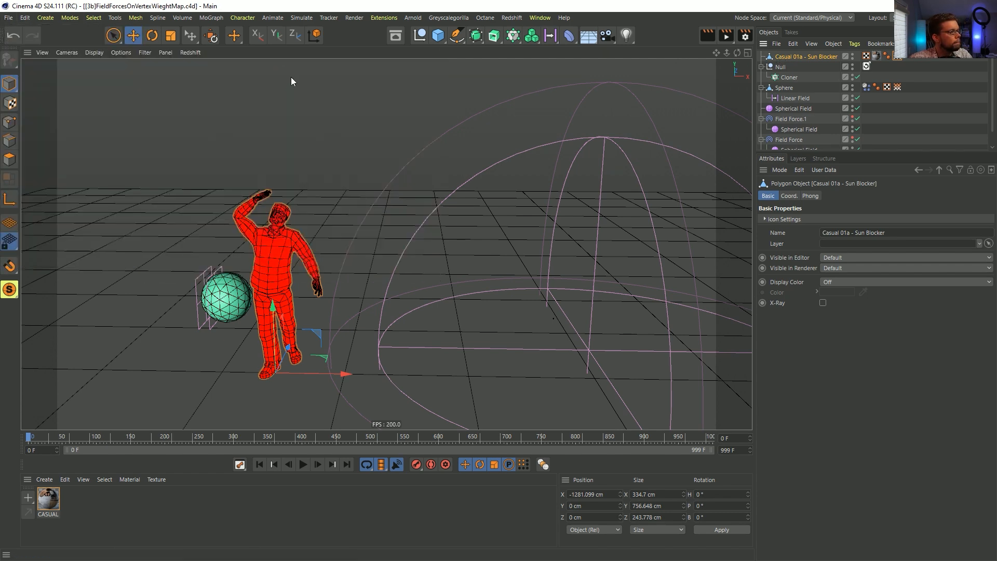
key(ctrl+v)
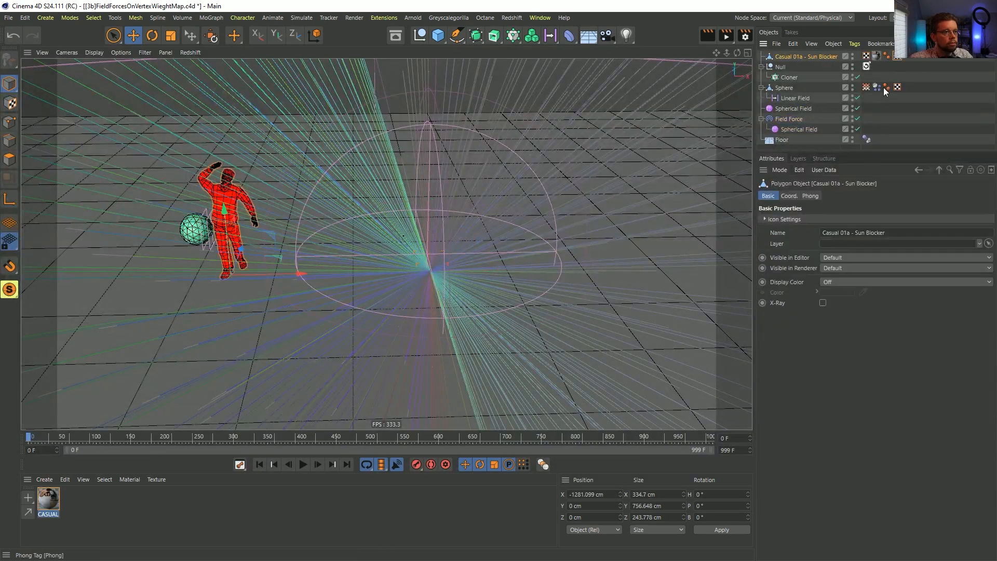
Step: Transfer the Sphere's vertex map and Dynamics Body tags to the human figure
drag(867, 87, 899, 58)
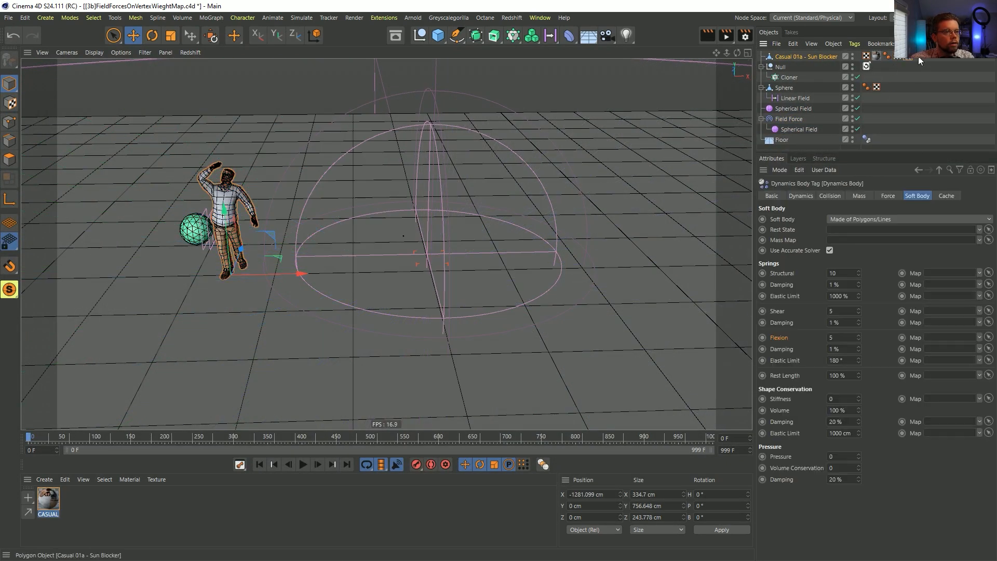
Step: Nest the Linear Field under the human figure and delete the Sphere
click(898, 56)
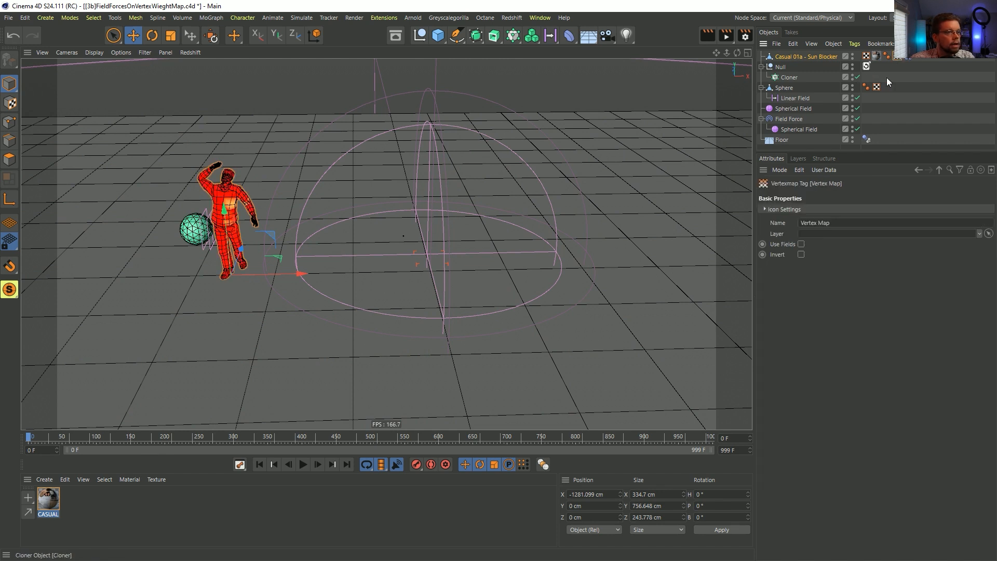
click(781, 55)
drag(785, 98, 785, 60)
click(790, 99)
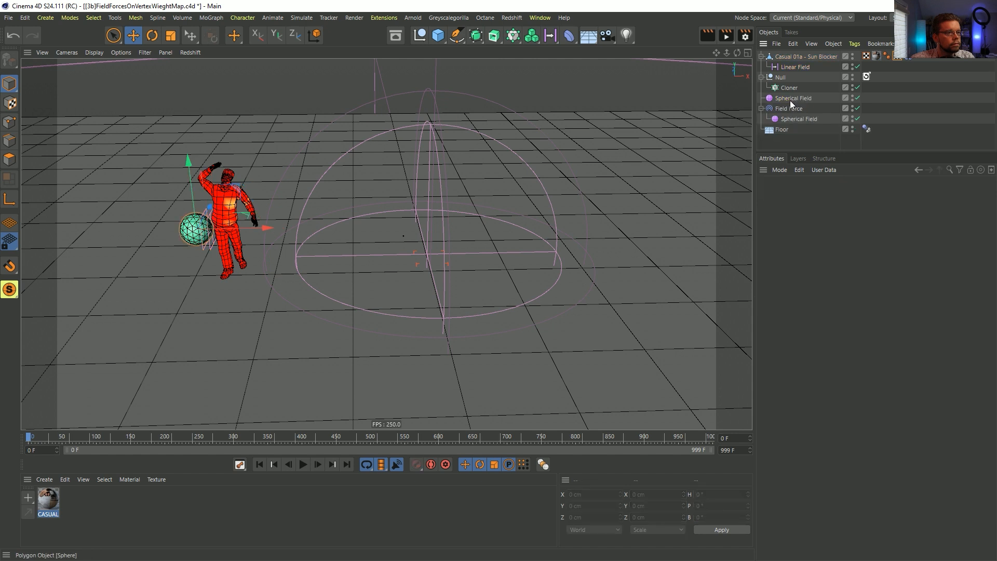
click(897, 56)
click(794, 99)
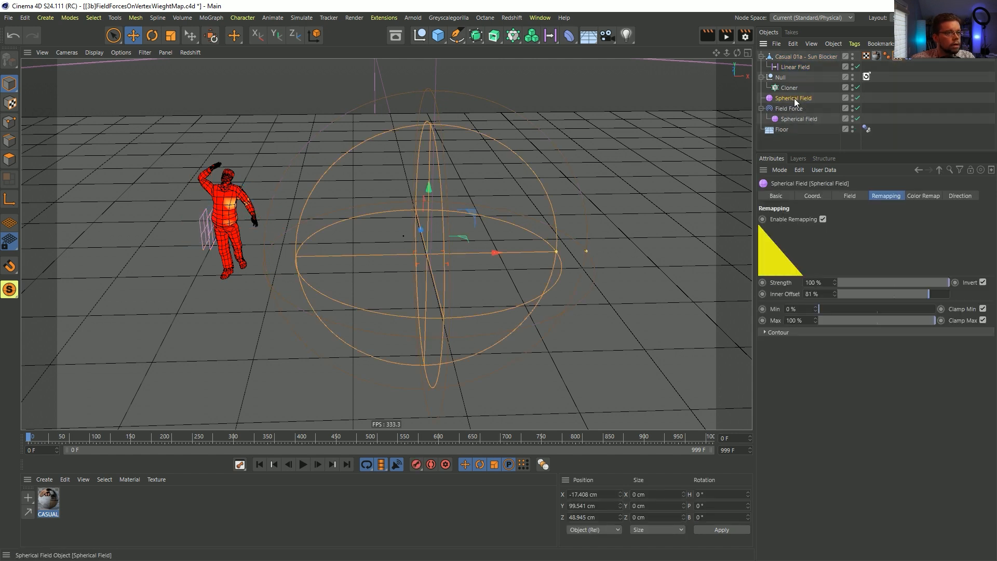
click(897, 57)
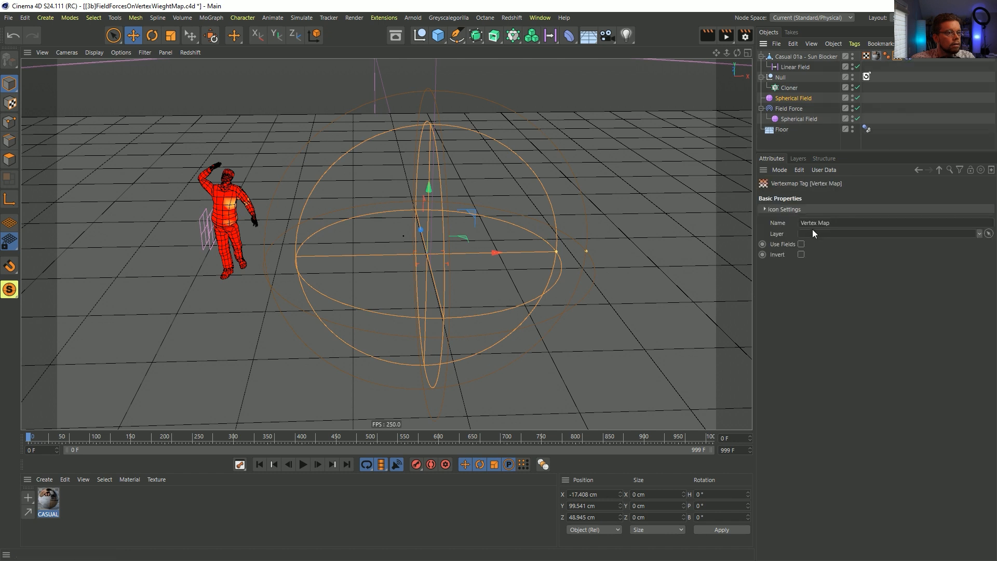
click(907, 58)
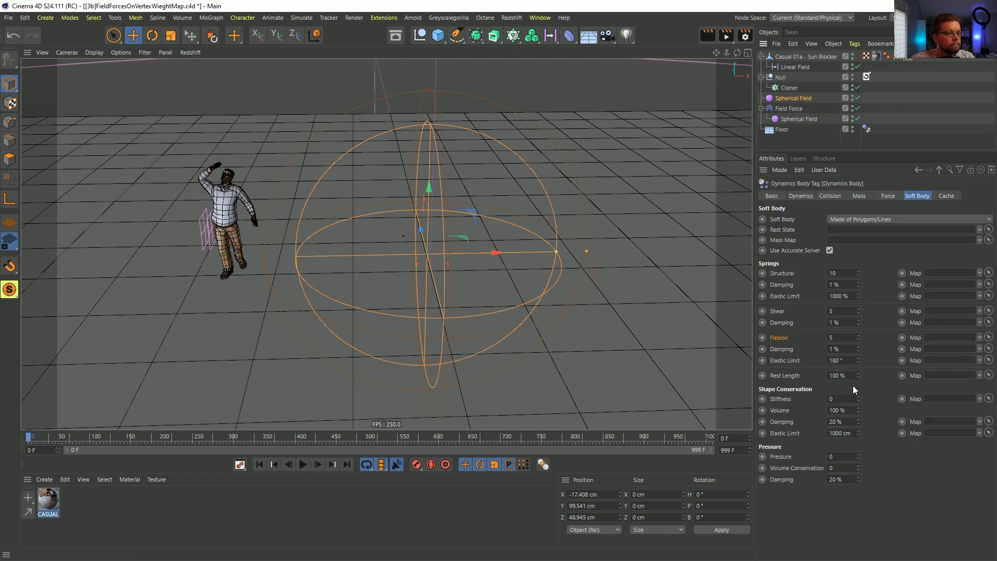
Step: Open the recent project [3a]ShrinkingSoftbody.c4d, preview its simulation, and paste the human figure into the scene at the first frame
click(9, 18)
mouse_move(87, 59)
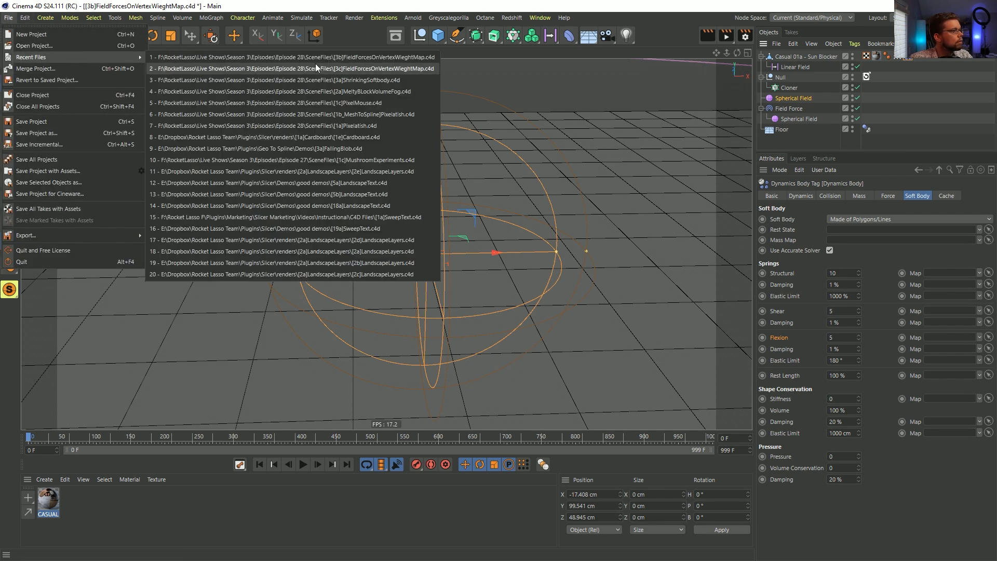
click(347, 81)
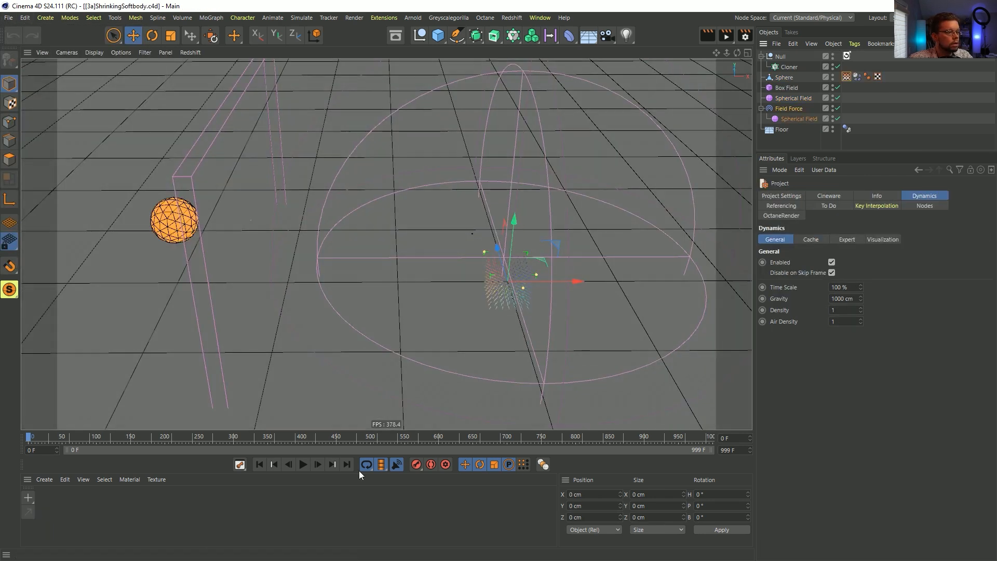
click(303, 465)
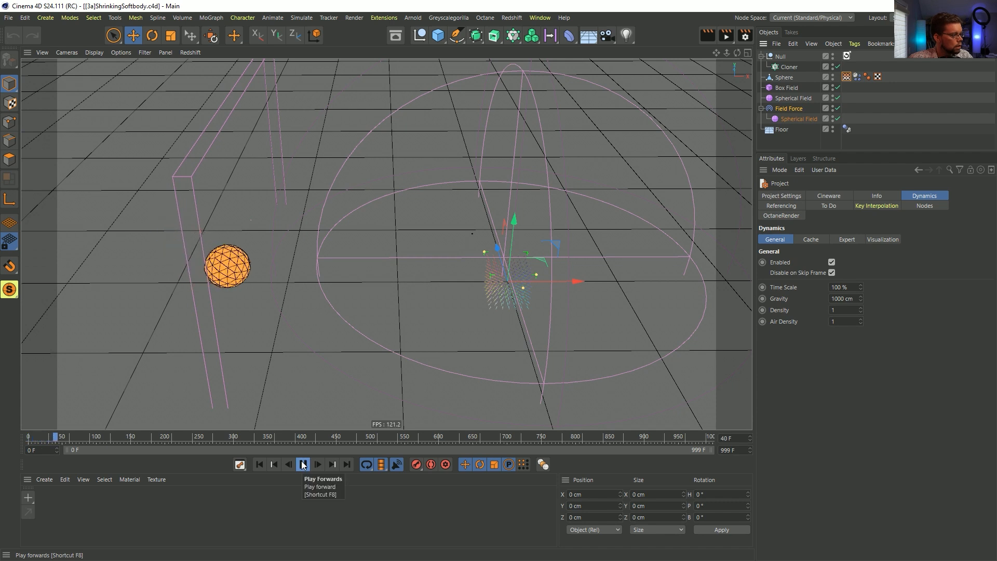
click(304, 465)
click(259, 465)
key(ctrl+v)
Step: Replace the human figure's old vertex map and dynamics tags with the ones from the Sphere, and delete the Sphere
click(898, 56)
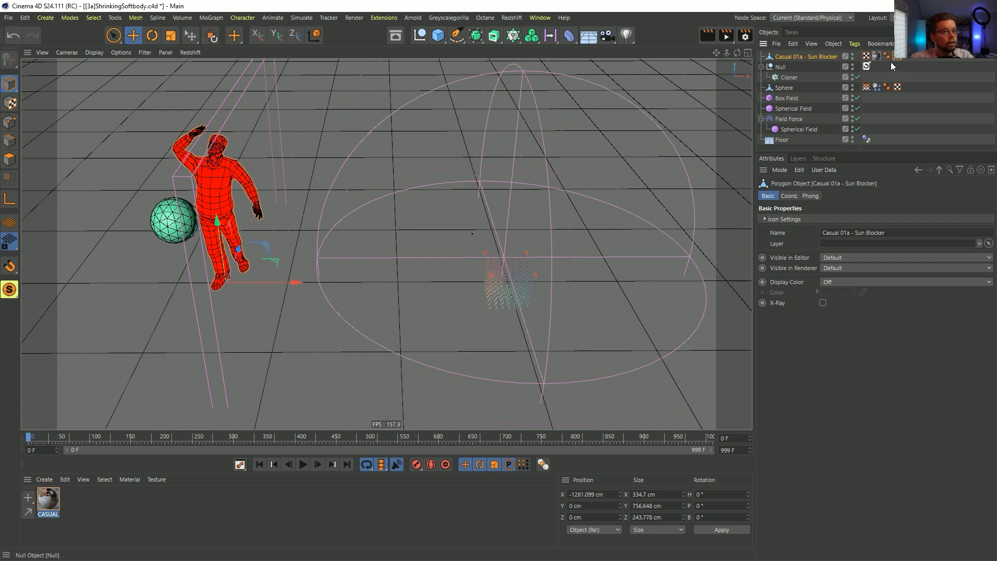
key(Delete)
drag(891, 62, 896, 57)
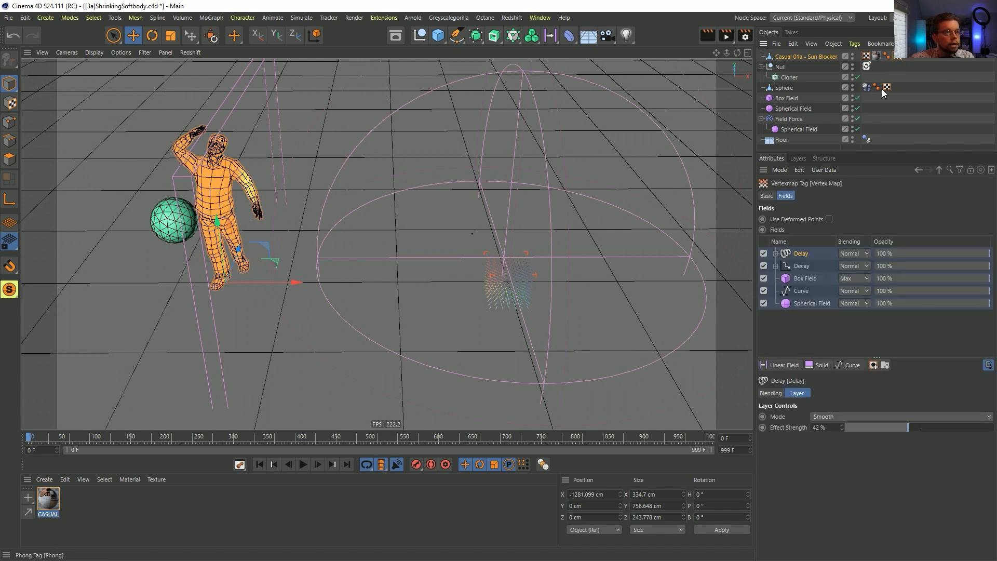
click(784, 87)
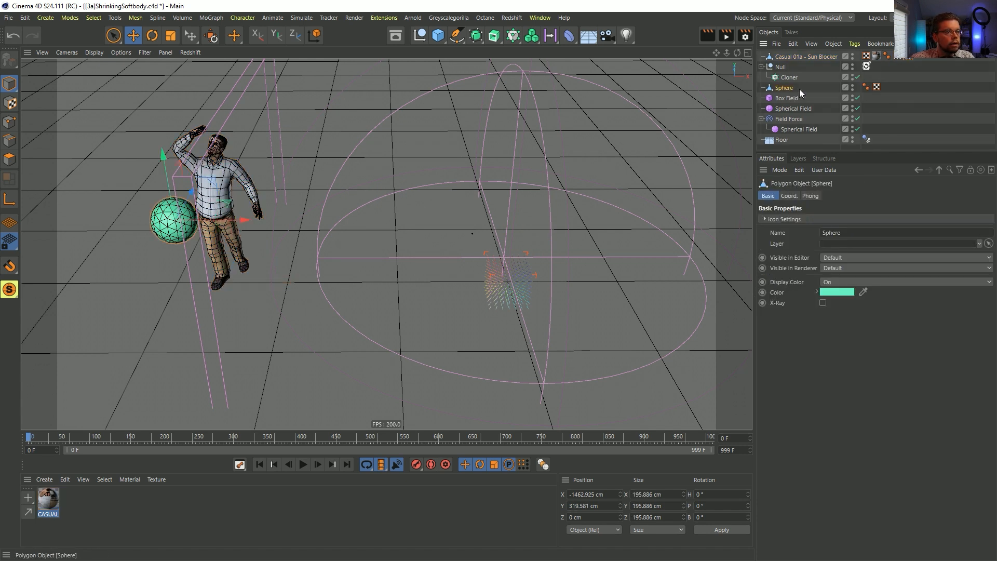
key(Delete)
click(902, 59)
click(908, 57)
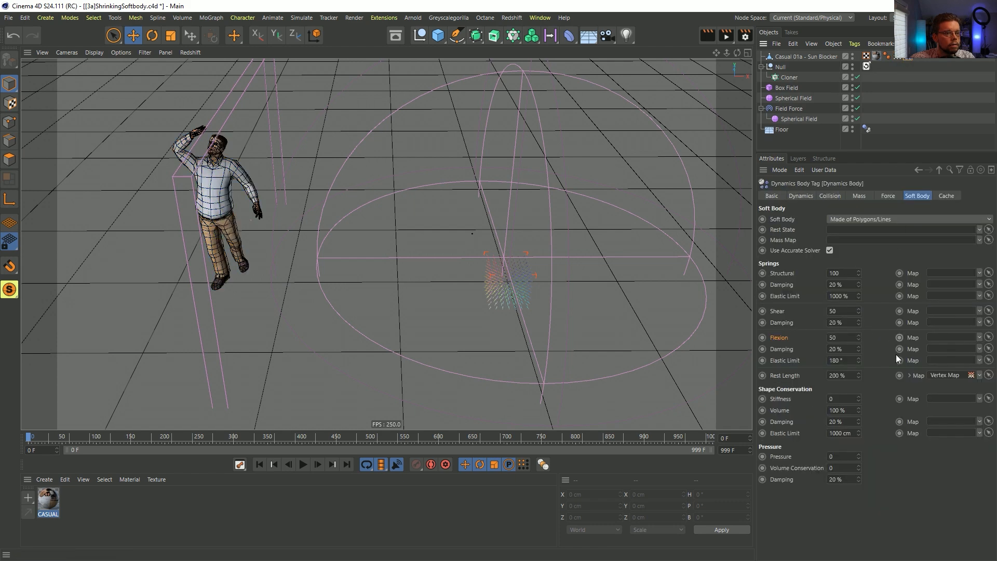
Step: Move the human figure along X to about -1725 cm so it stands clear of the Box Field
click(780, 56)
alt+drag(406, 235, 334, 245)
drag(301, 276, 201, 280)
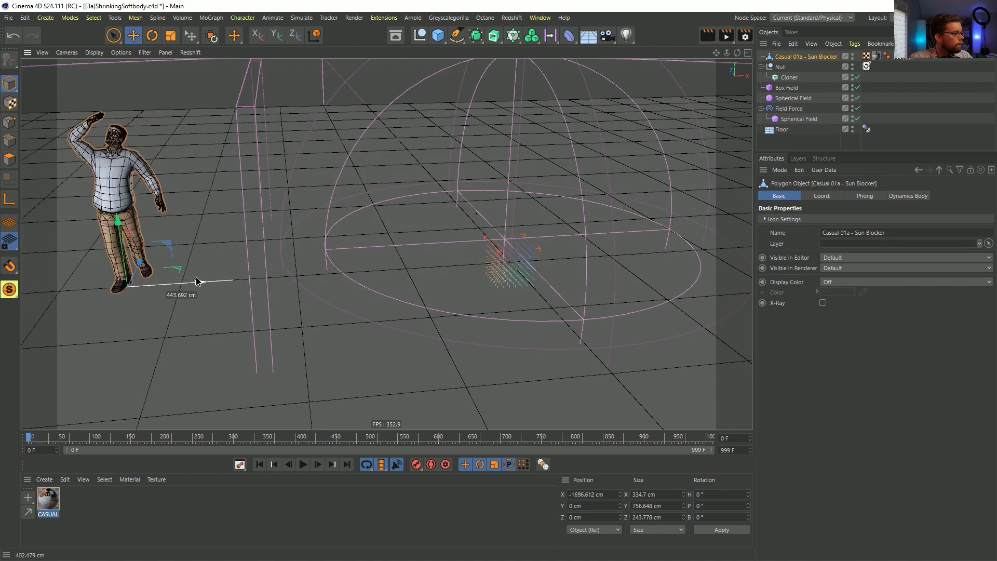
Step: Step through the first frames of the human figure's soft body simulation from the start, and let it play on
click(320, 464)
click(317, 464)
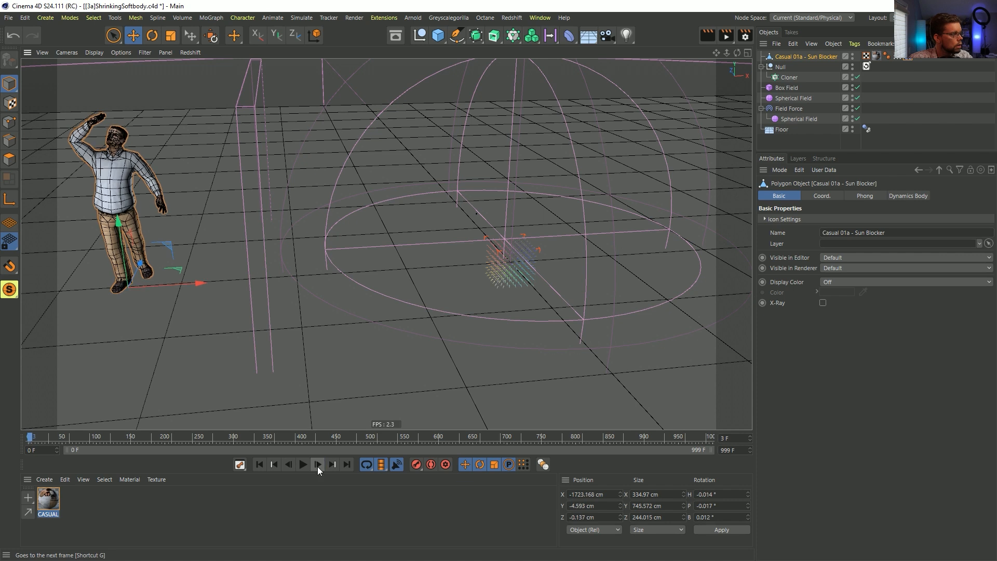
click(262, 465)
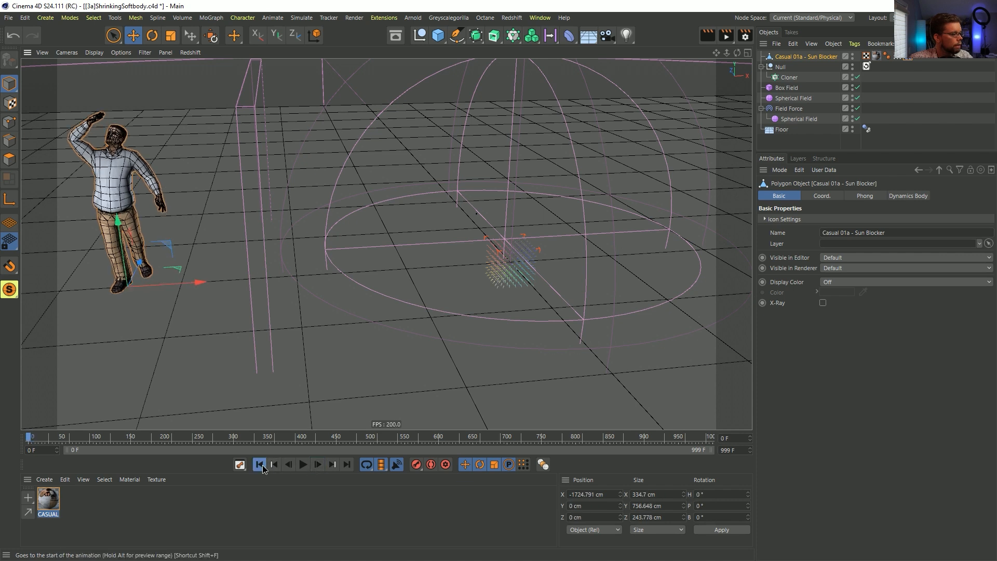
click(318, 464)
click(319, 464)
click(319, 464)
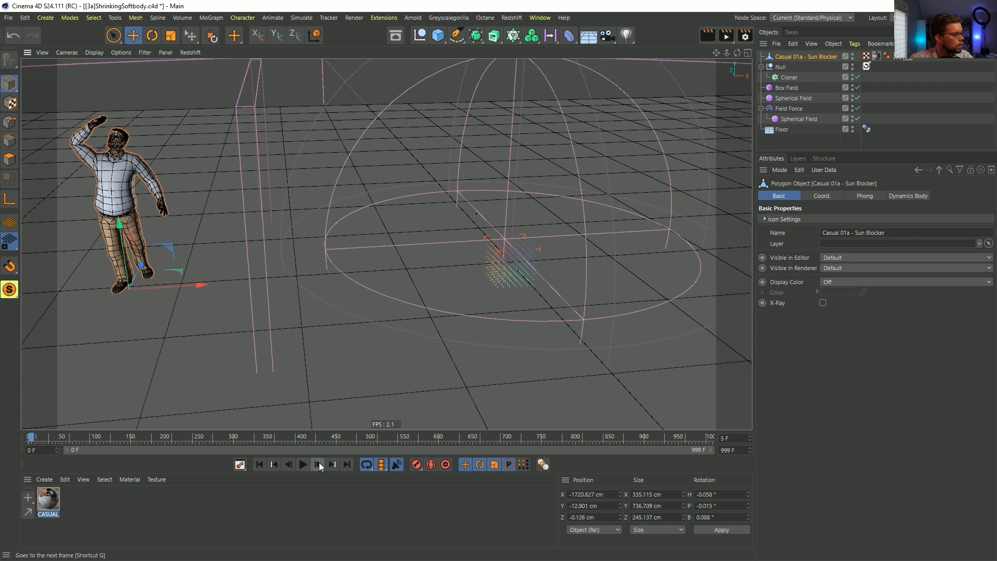
click(304, 465)
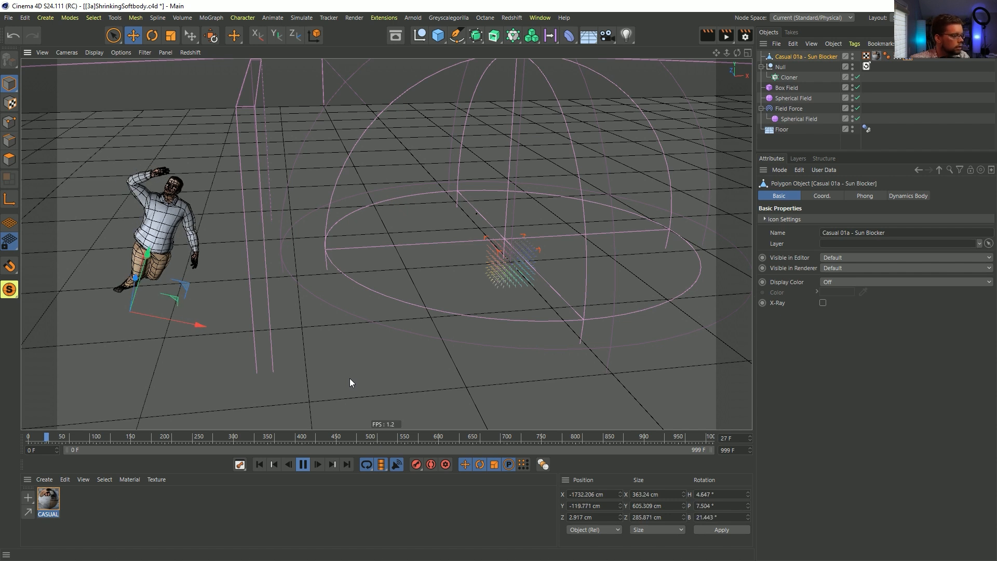
Step: Switch the viewport to Gouraud Shading without lines and continue playing the simulation from a higher viewing angle
key(n)
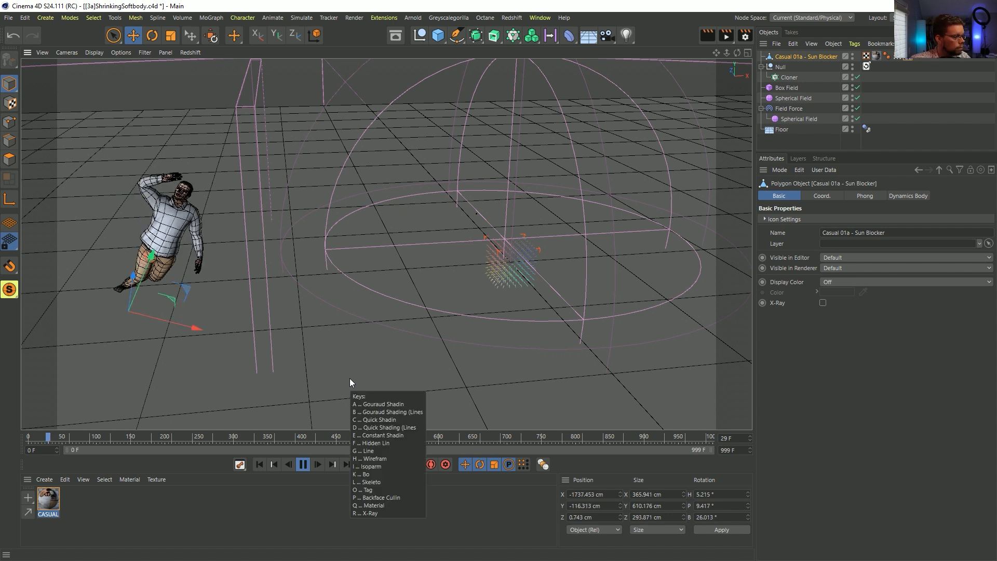
key(a)
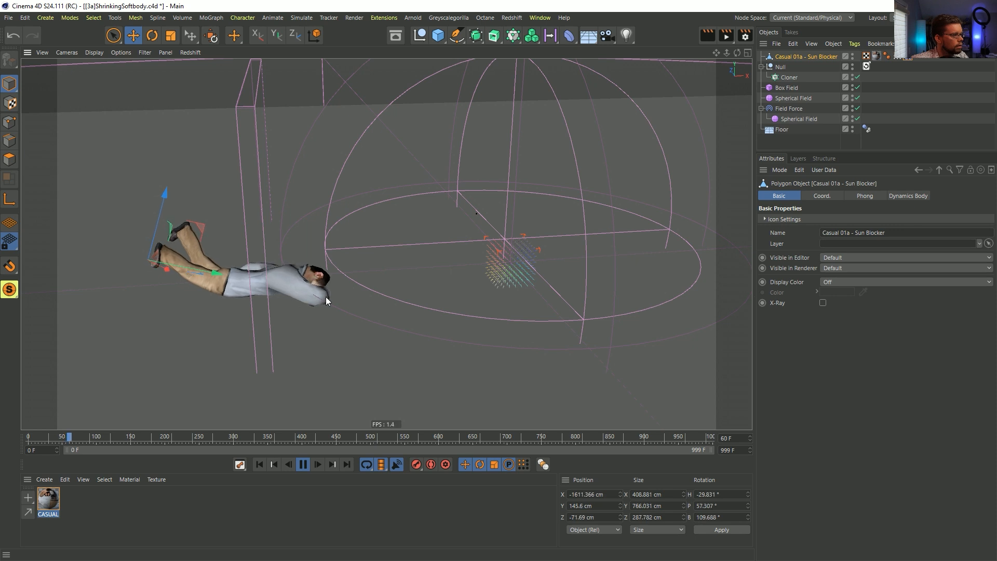
click(304, 464)
alt+drag(360, 300, 263, 484)
click(303, 464)
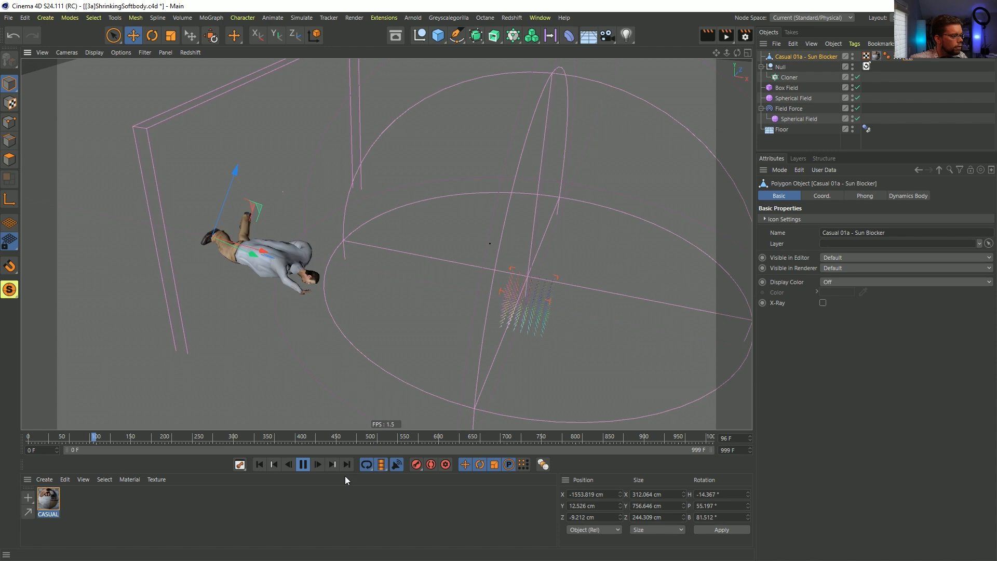
Step: Pause the simulation, examine the deformed human figure up close, and return to the first frame
click(303, 466)
alt+right_drag(280, 314, 306, 272)
alt+drag(307, 276, 320, 257)
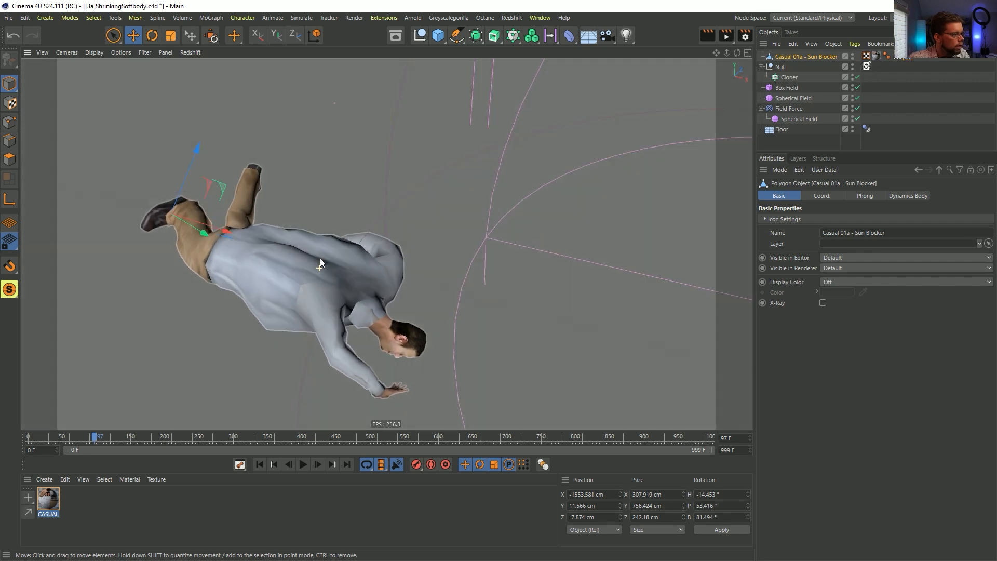
drag(257, 471, 259, 482)
click(261, 475)
Step: In polygon mode, loop-select the ring of cuff polygons on the human figure's lowered arm
alt+middle_drag(164, 174, 373, 309)
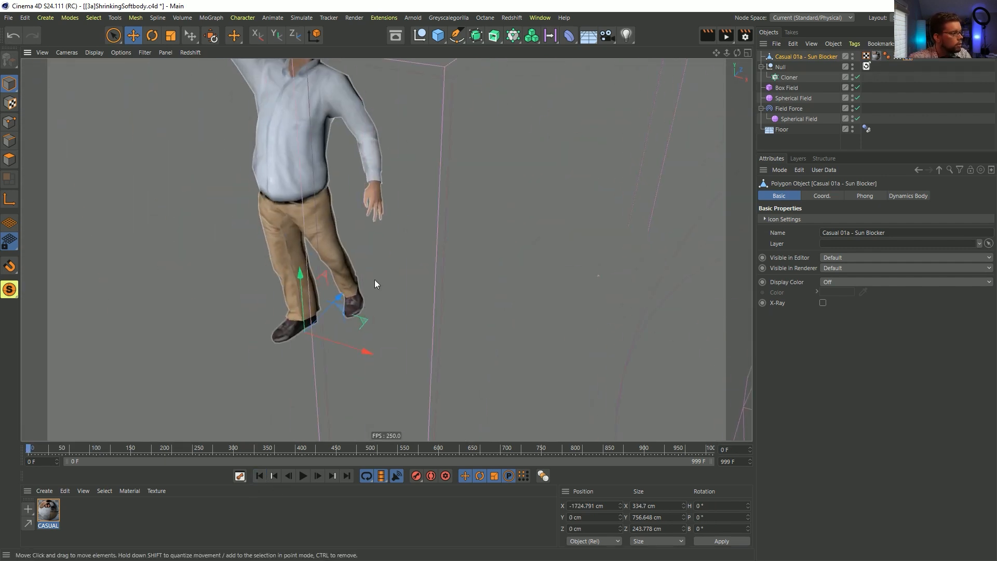
alt+drag(373, 309, 349, 275)
alt+drag(387, 195, 374, 198)
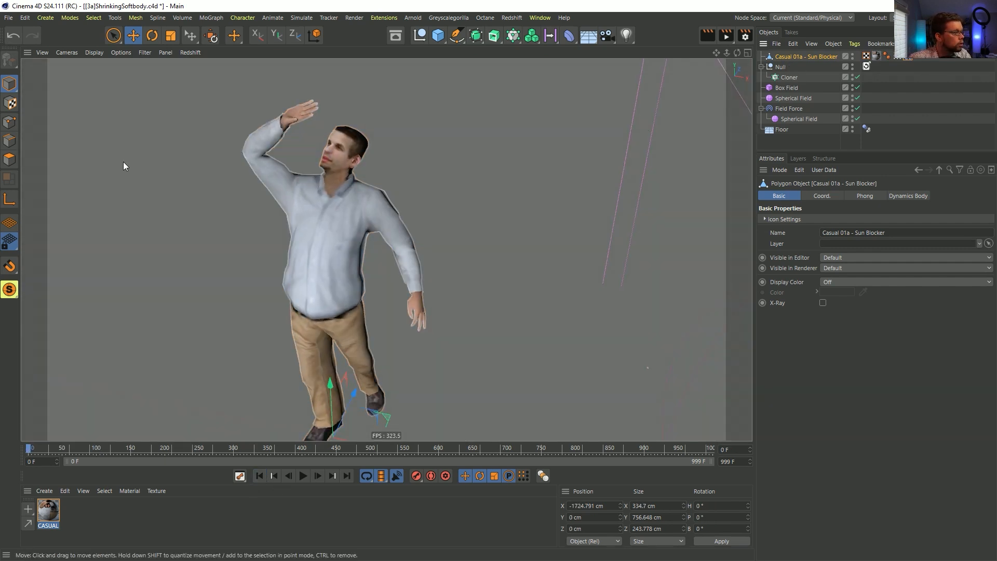
click(10, 160)
alt+right_drag(413, 317, 520, 191)
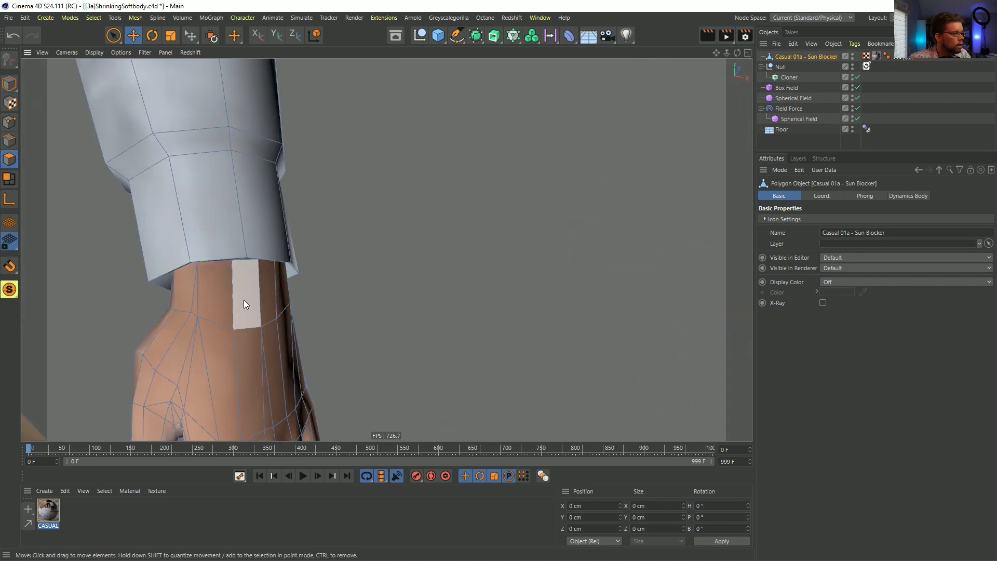
alt+drag(244, 300, 246, 260)
key(u)
key(l)
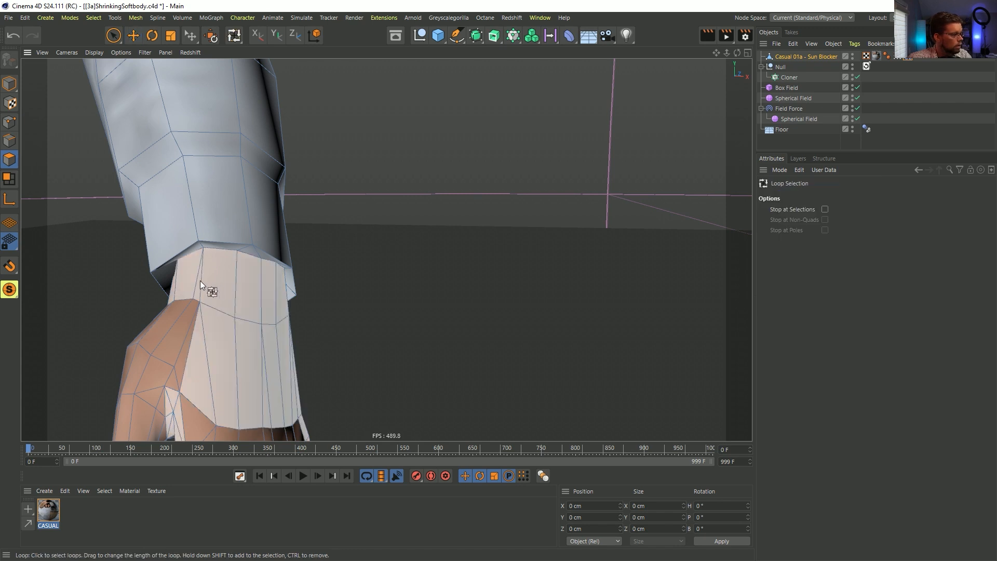
click(198, 220)
alt+right_drag(208, 222, 137, 251)
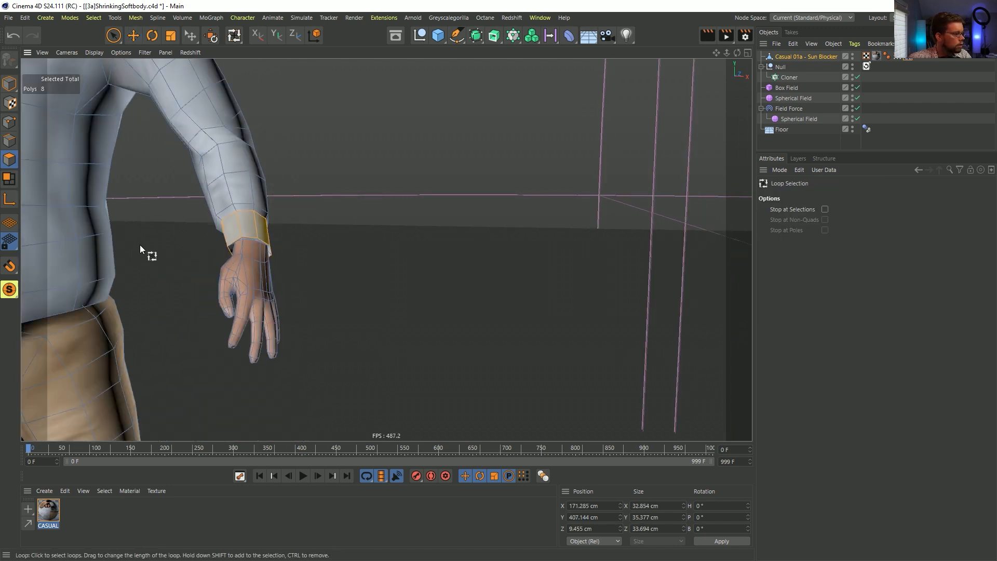
Step: Add the cuff polygon loop on the raised arm to the selection
alt+middle_drag(137, 252, 405, 292)
alt+middle_drag(499, 299, 323, 285)
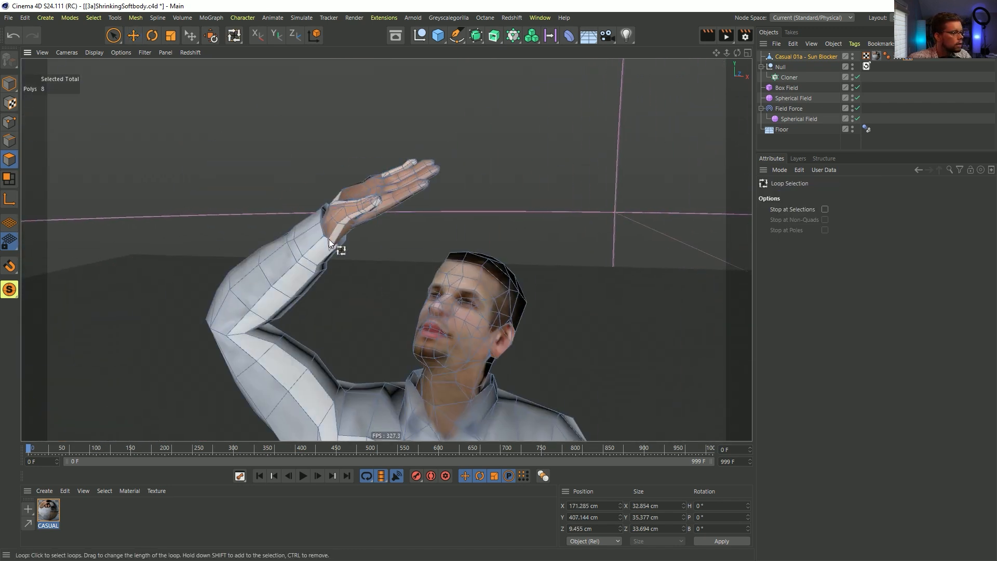
right_click(315, 241)
Step: Fill-select the figure's body between the two cuffs, invert the selection, and delete both hands
click(324, 295)
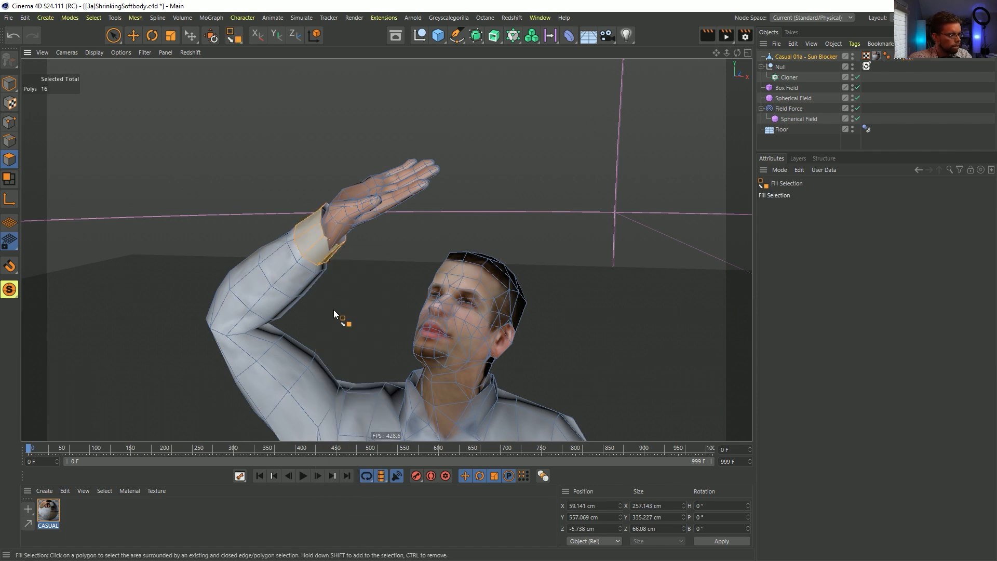
click(264, 306)
key(u)
key(i)
key(Delete)
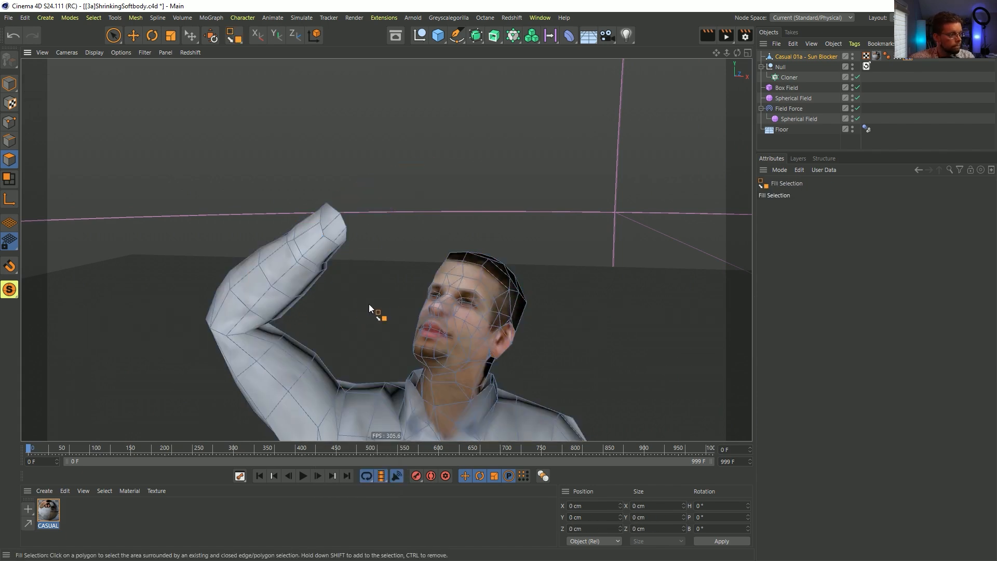
Step: Examine the human figure's mesh from the head down to the feet and from a distance
alt+middle_drag(461, 391, 416, 104)
alt+right_drag(415, 103, 379, 241)
alt+middle_drag(379, 240, 372, 124)
alt+right_drag(389, 305, 441, 334)
alt+drag(441, 334, 328, 304)
alt+right_drag(328, 305, 299, 289)
alt+middle_drag(387, 146, 366, 244)
alt+drag(366, 239, 263, 85)
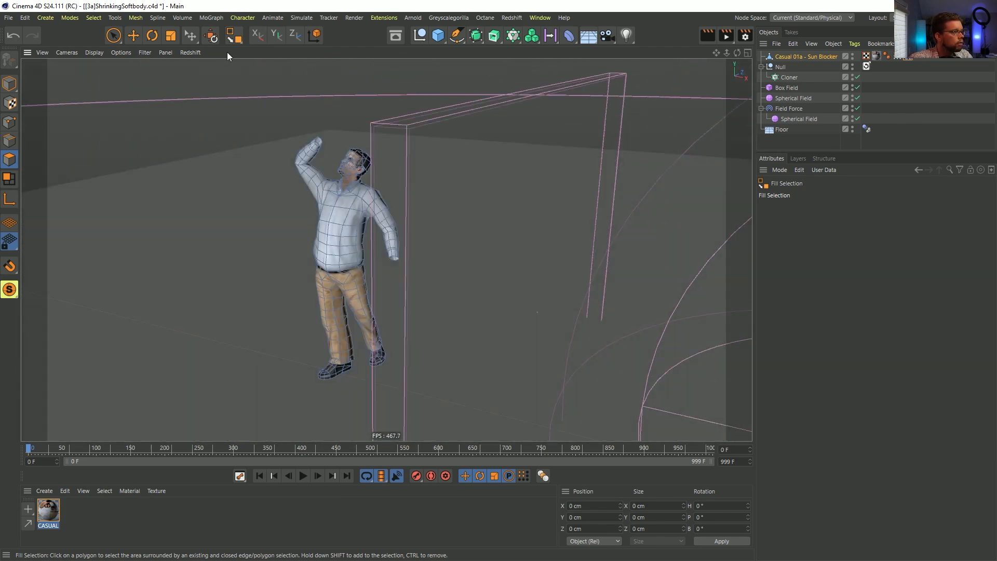
Step: Return to model mode and play the simulation of the handless figure, following it as it falls and deforms
key(e)
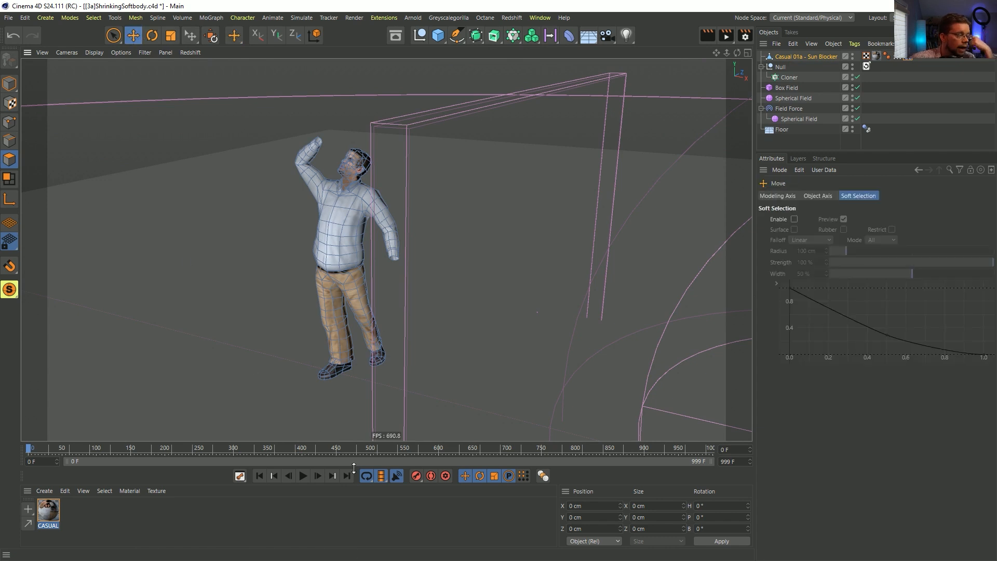
click(6, 83)
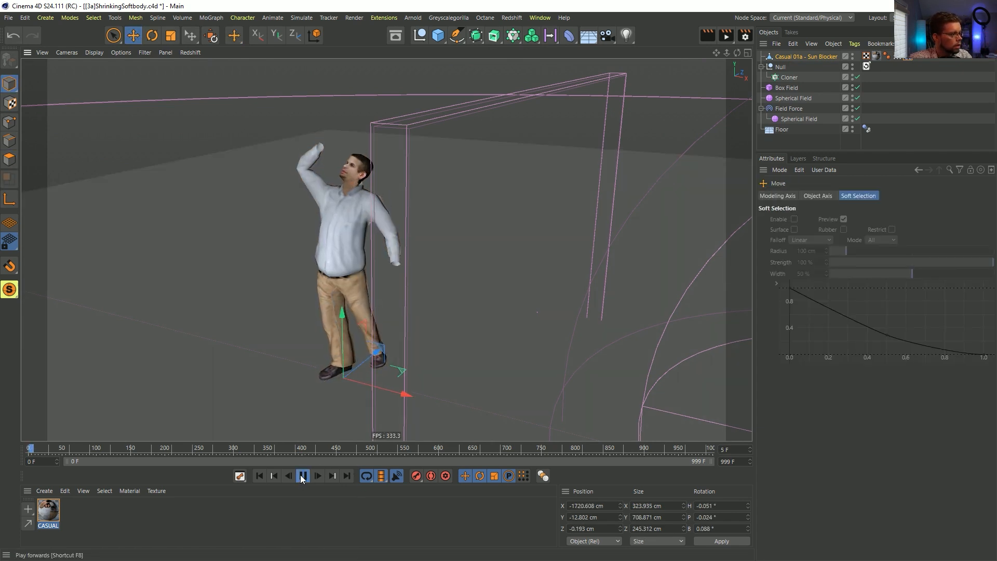
alt+drag(563, 350, 423, 267)
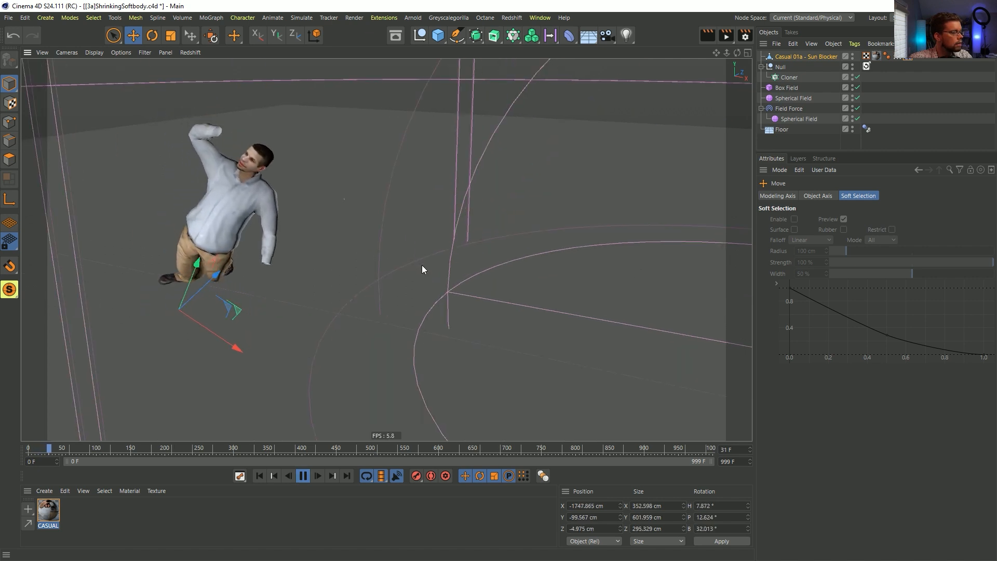
alt+right_drag(517, 313, 495, 332)
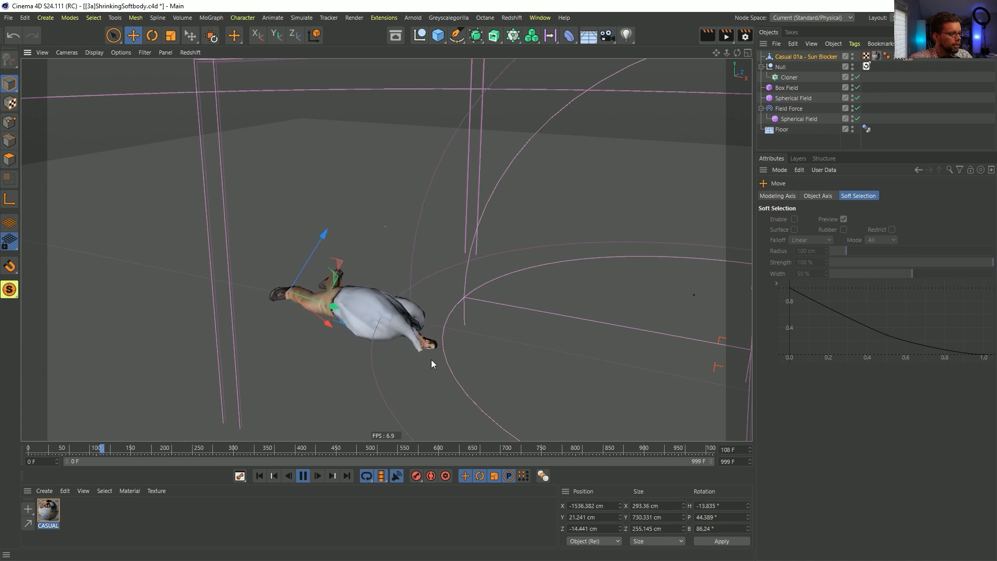
mouse_move(429, 345)
alt+mouse_down()
mouse_move(383, 358)
mouse_move(554, 349)
mouse_move(423, 357)
alt+mouse_up()
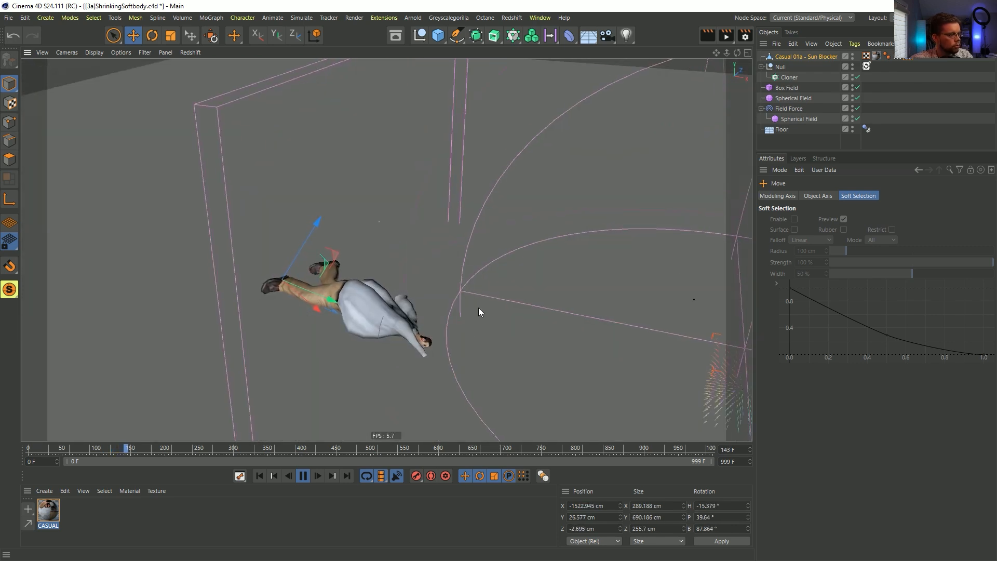
Step: Display the floor's dynamics body settings, pause the simulation and examine the figure's deformed head up close
click(866, 129)
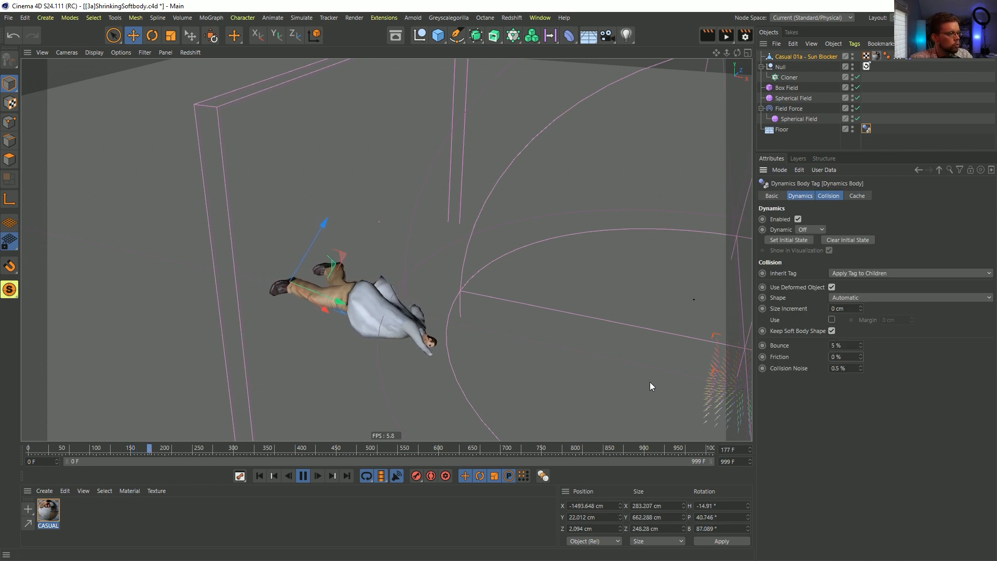
alt+drag(553, 356, 509, 337)
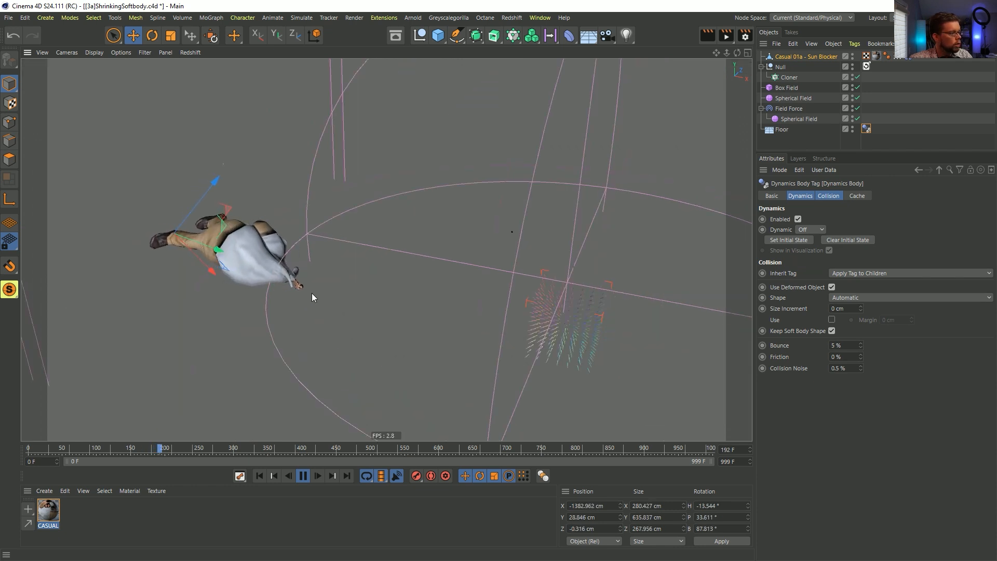
click(303, 476)
alt+right_drag(307, 287, 282, 305)
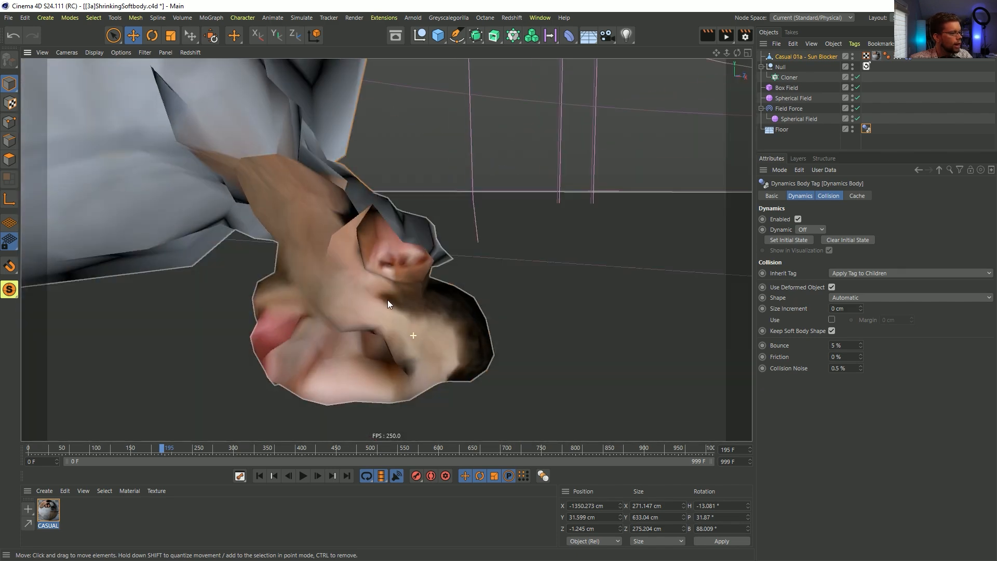
alt+right_drag(405, 249, 357, 245)
alt+drag(357, 245, 423, 292)
alt+right_drag(423, 291, 338, 307)
Step: Replay the simulation from the first frame and follow the figure as it travels across the floor through the field force
click(259, 476)
click(303, 476)
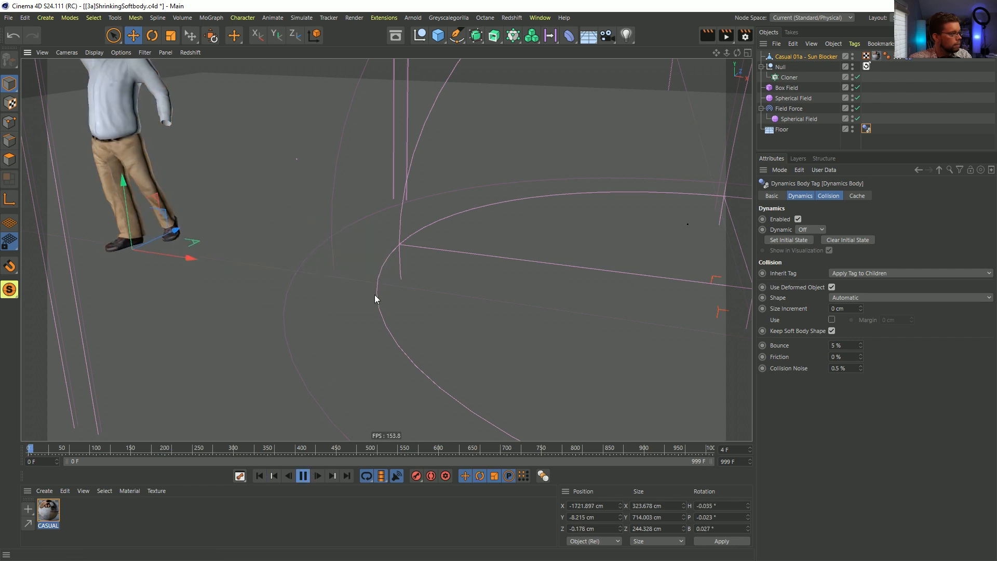
alt+right_drag(385, 333, 358, 350)
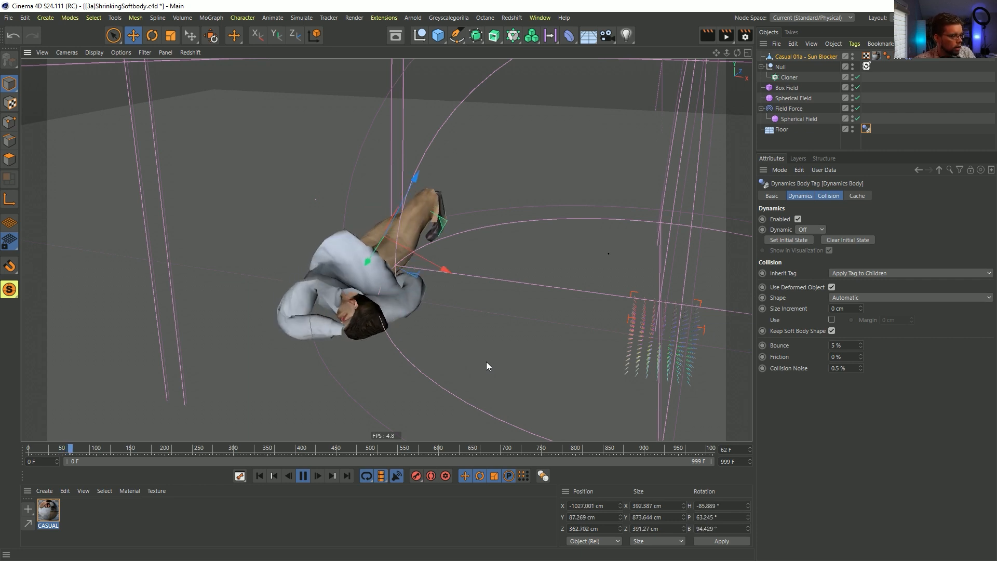
alt+drag(524, 341, 468, 354)
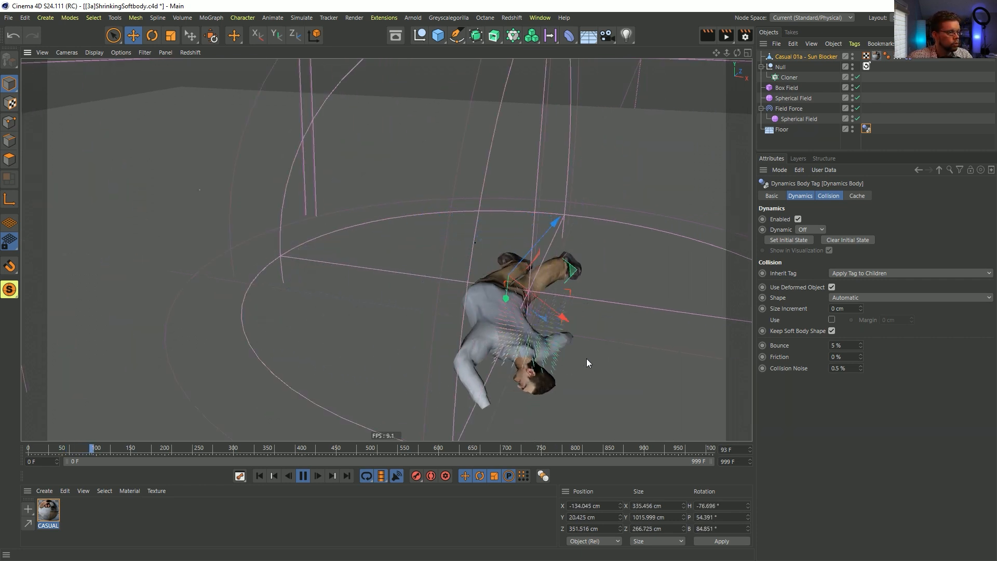
alt+middle_drag(491, 345, 434, 329)
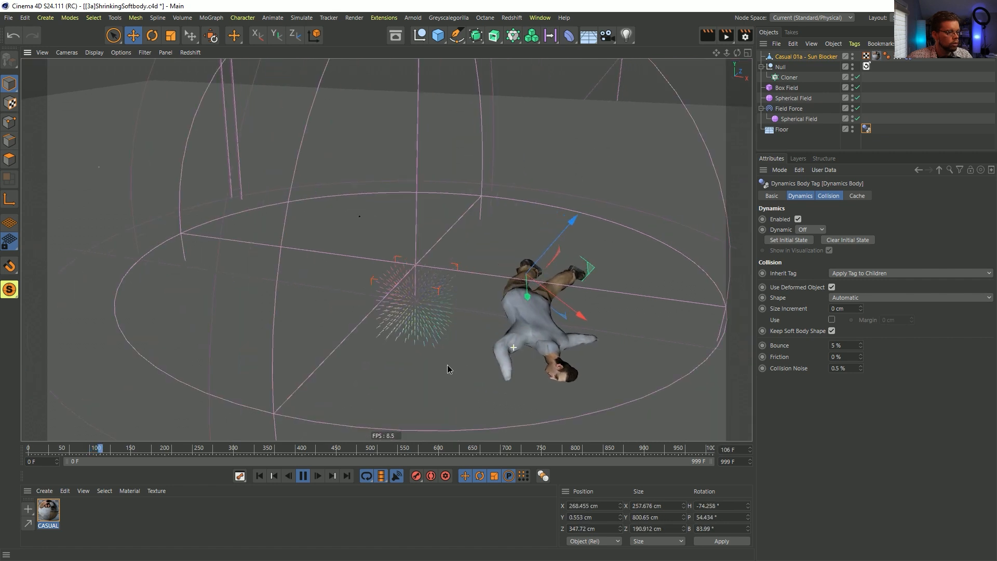
scroll(560, 376, down, 5)
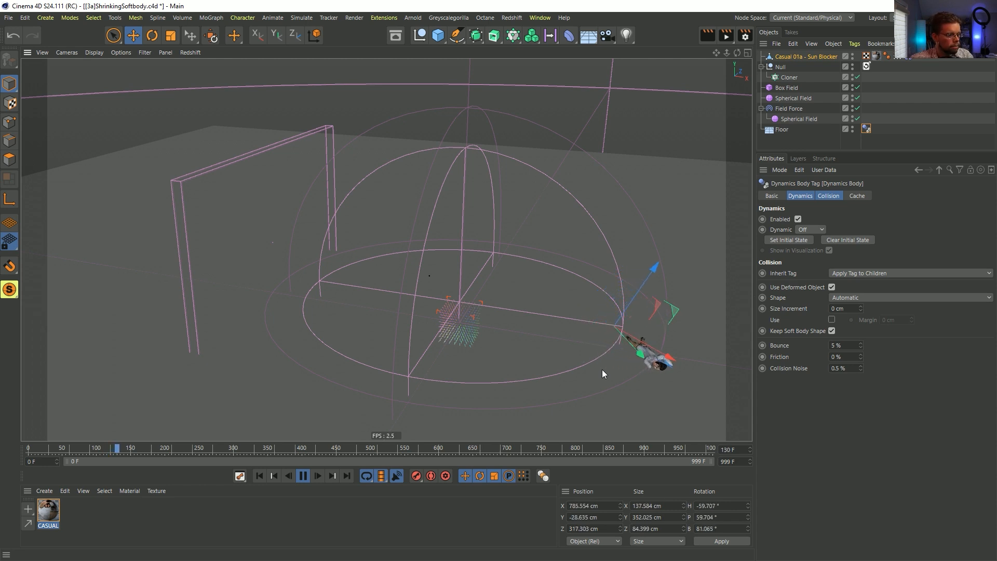
alt+middle_drag(646, 374, 583, 349)
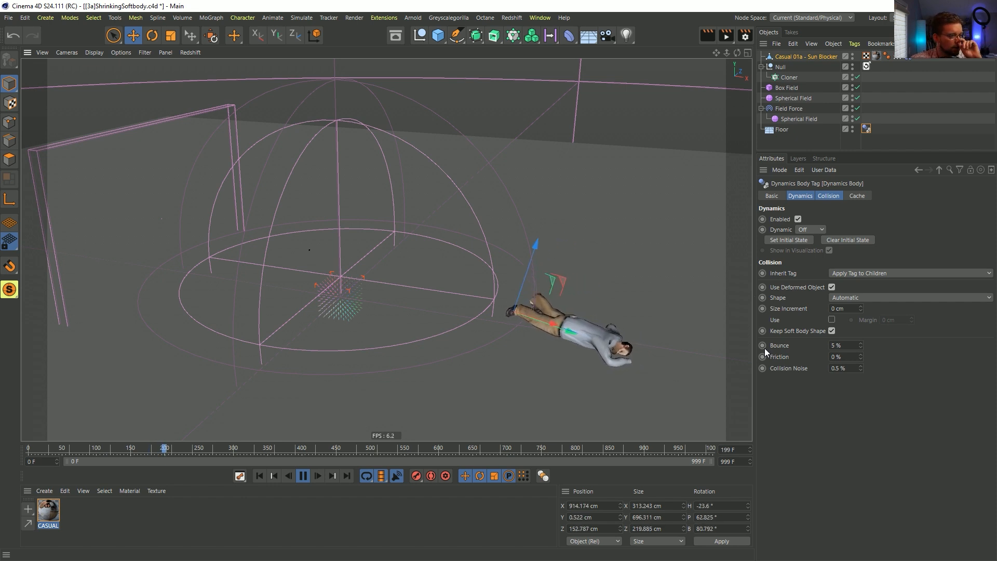
Step: Set the floor's collision friction to 5%
drag(844, 357, 803, 358)
text(5)
key(Return)
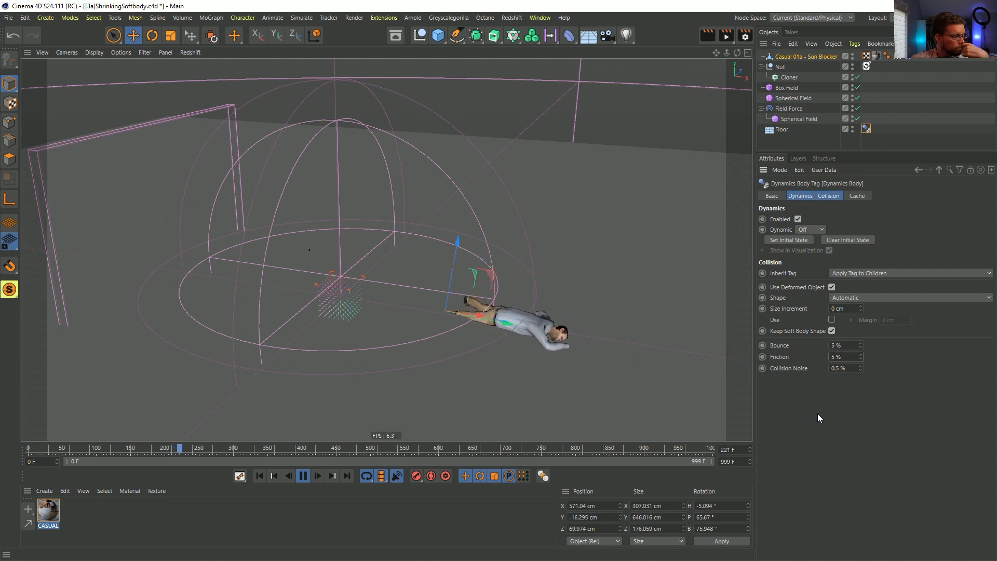
Step: Pause to examine the sliding figure, continue the simulation with the new friction, and rewind to the first frame
click(303, 476)
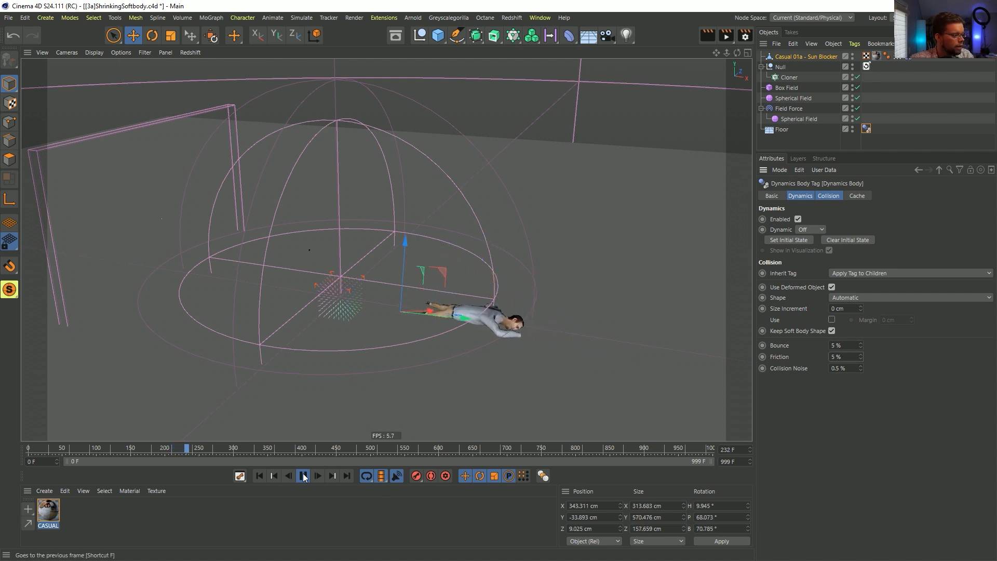
alt+right_drag(442, 311, 609, 362)
alt+drag(608, 362, 409, 359)
alt+right_drag(409, 360, 317, 363)
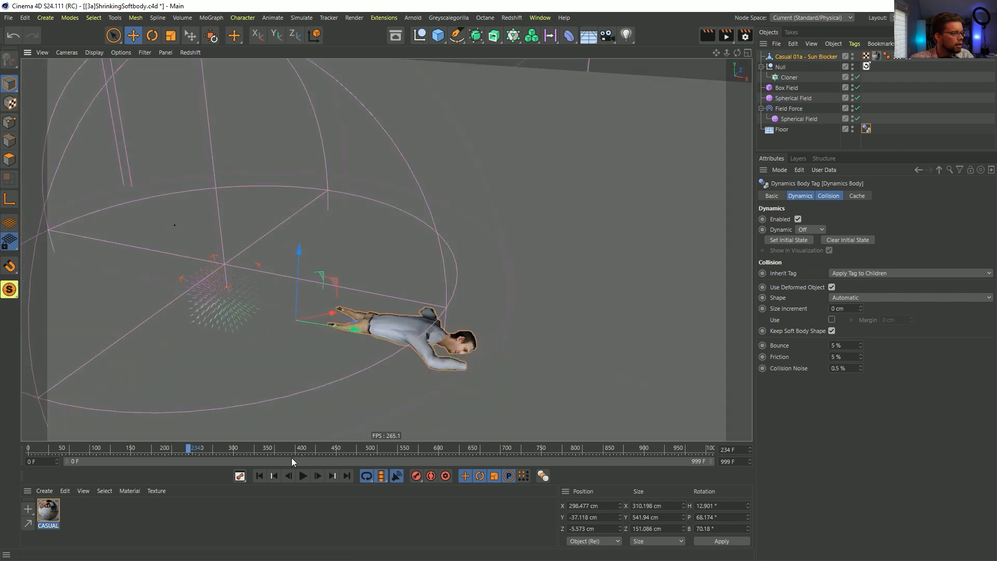
click(301, 475)
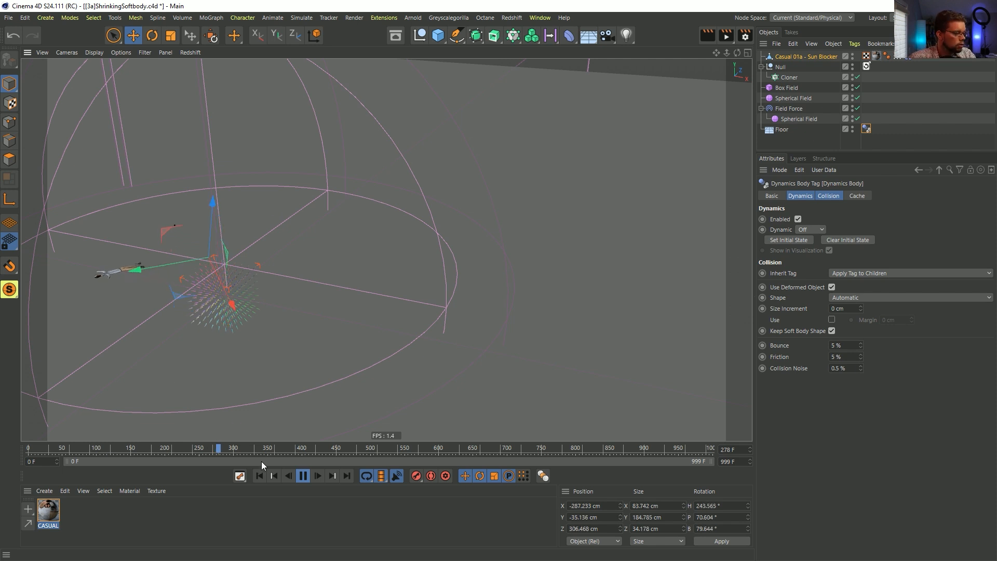
click(302, 476)
click(260, 476)
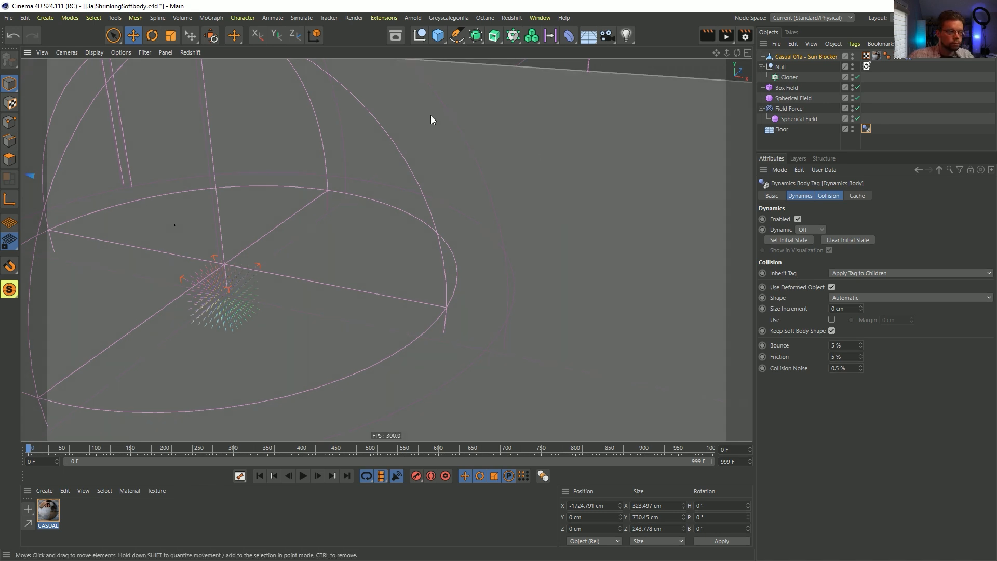
alt+drag(304, 233, 515, 271)
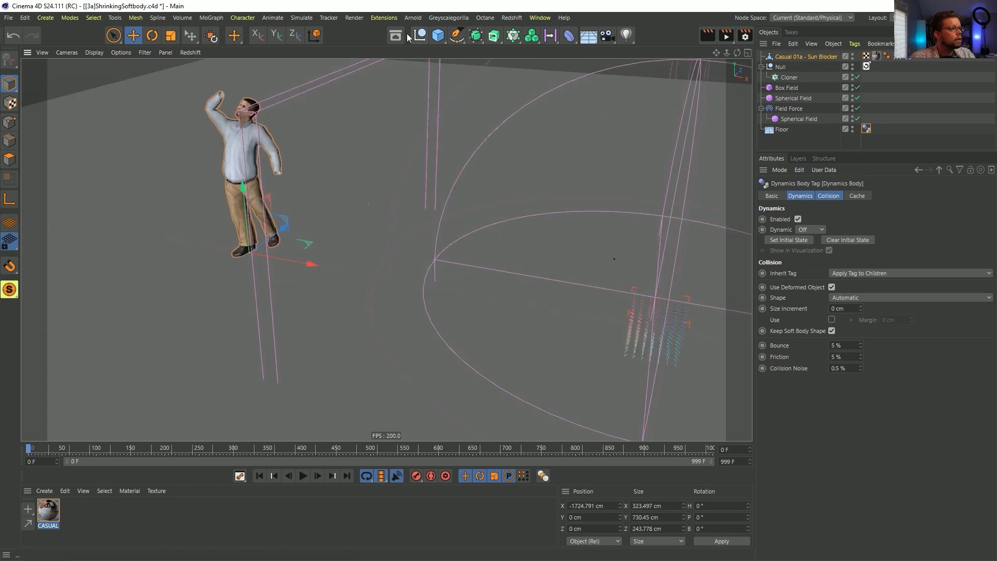
Step: Load the Male - Clothed human from the asset library into the scene and frame it in the view
click(395, 35)
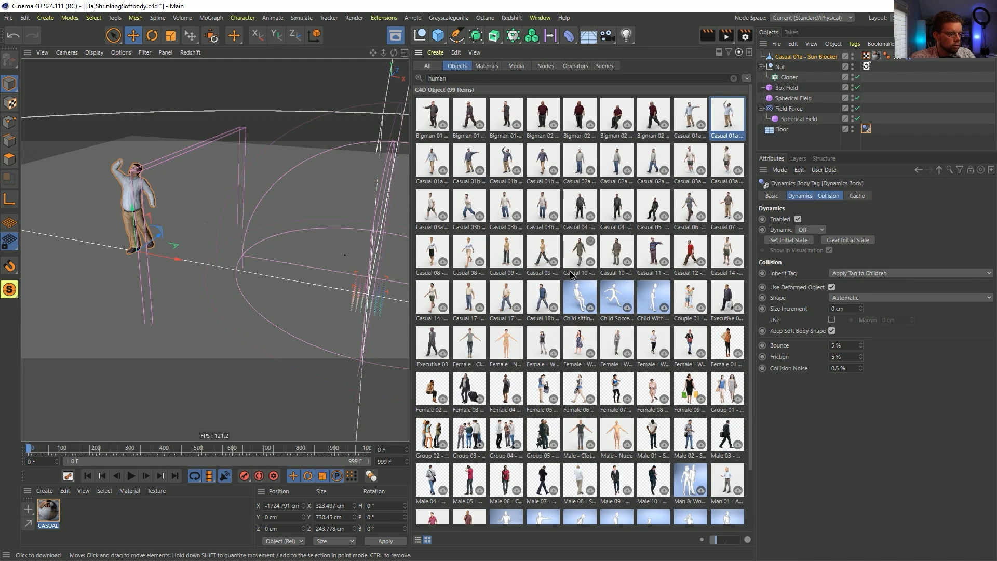
scroll(588, 301, down, 2)
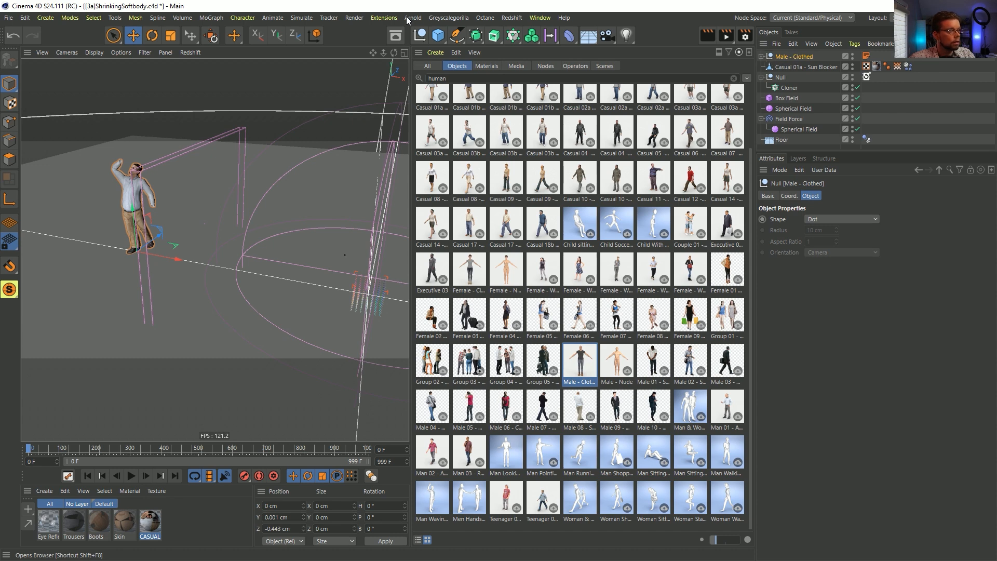
key(shift+F8)
key(o)
Step: Display the shaded objects with their mesh lines and examine the clothed male's polygon density
key(n)
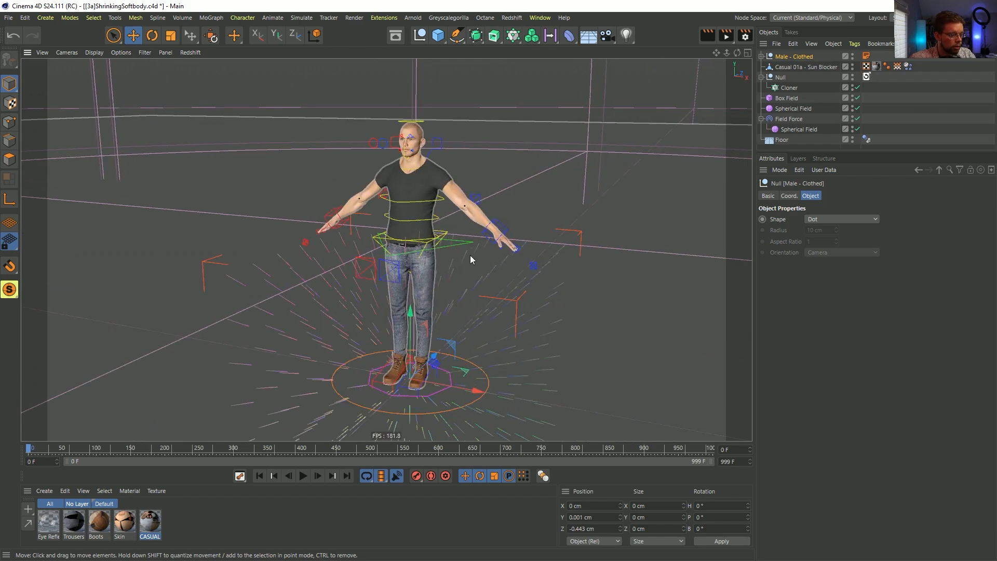
key(b)
scroll(414, 218, up, 5)
scroll(474, 201, up, 5)
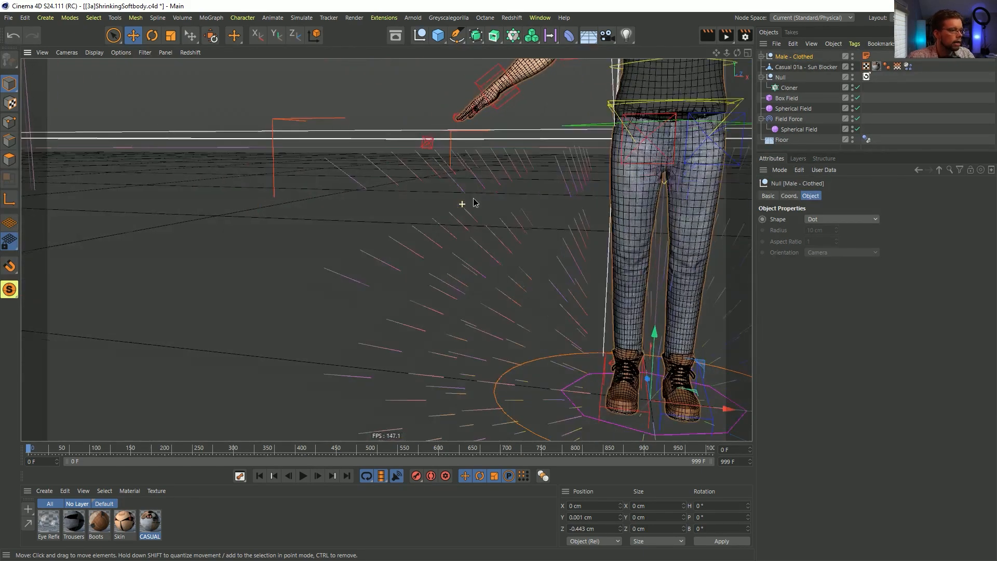
scroll(474, 202, down, 5)
scroll(457, 223, up, 2)
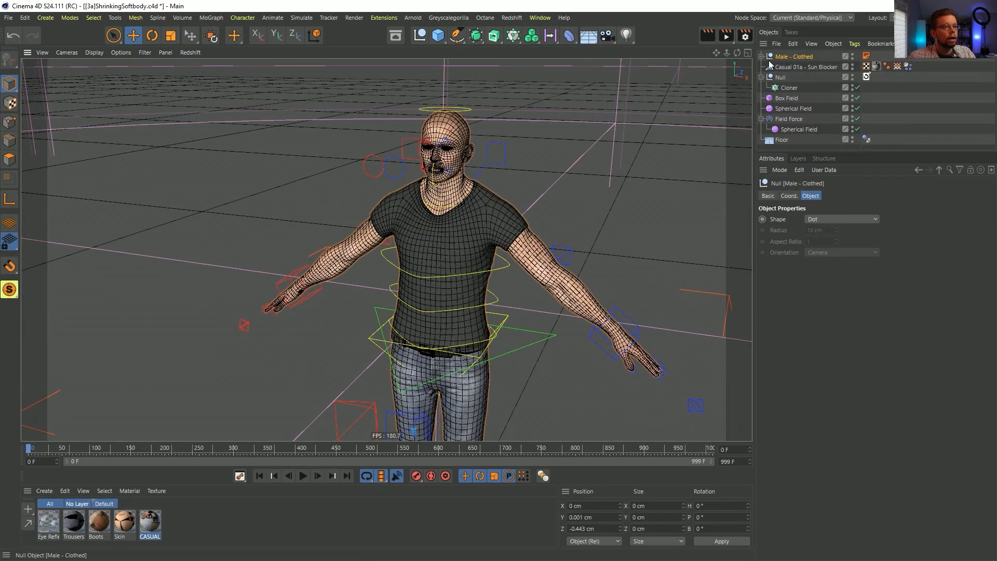
Step: Delete the Head_align and Elbow_Drivers helper objects from the Male - Clothed hierarchy
click(761, 57)
click(795, 67)
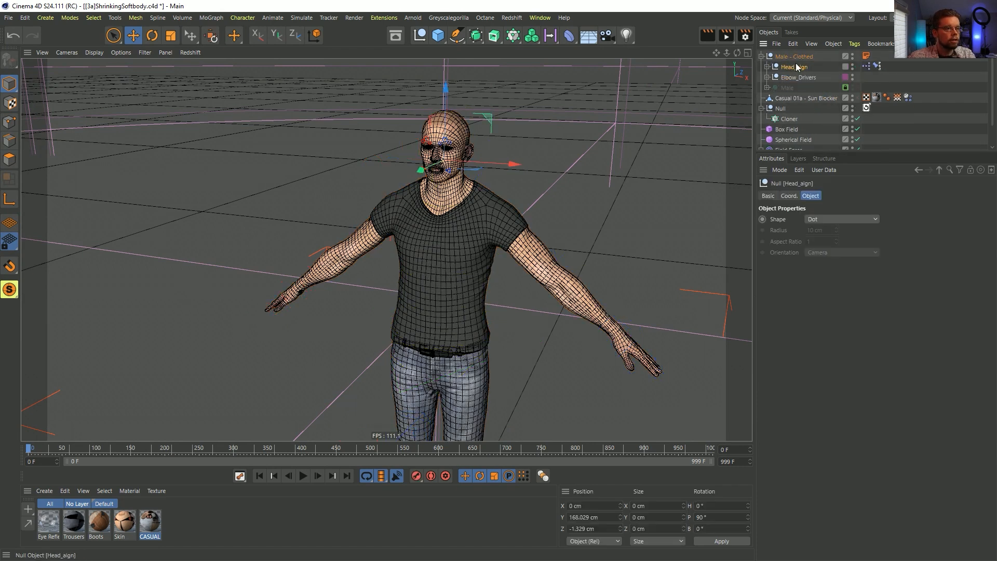
key(Delete)
Step: Unlock the Recall and Mesh layers and make the Recall layer's objects show in the object hierarchy
click(790, 57)
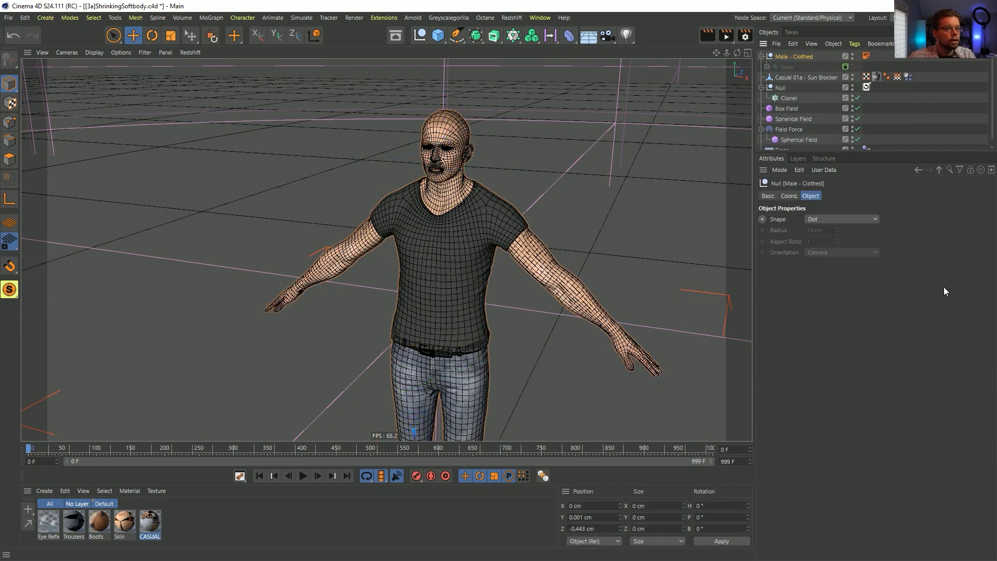
click(799, 158)
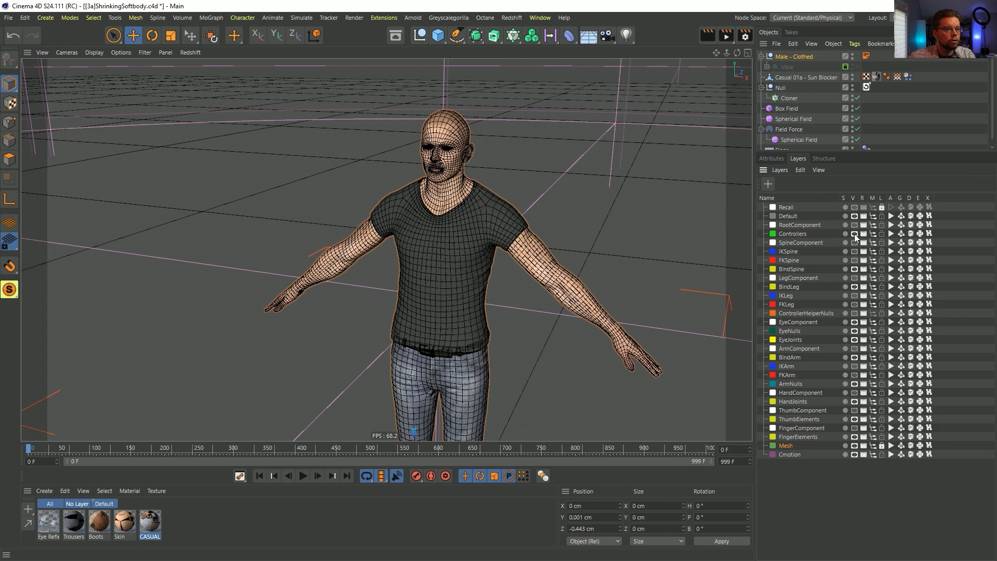
click(873, 208)
click(883, 207)
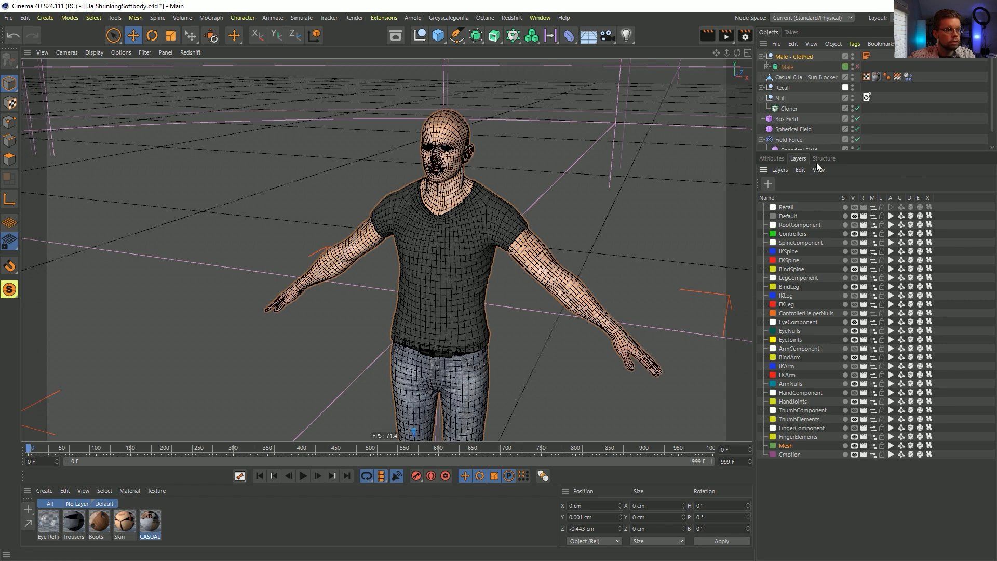
Step: Move the Group of body meshes out of the Male subdivision surface to the top of the hierarchy and delete its first child
click(780, 157)
click(784, 67)
click(767, 67)
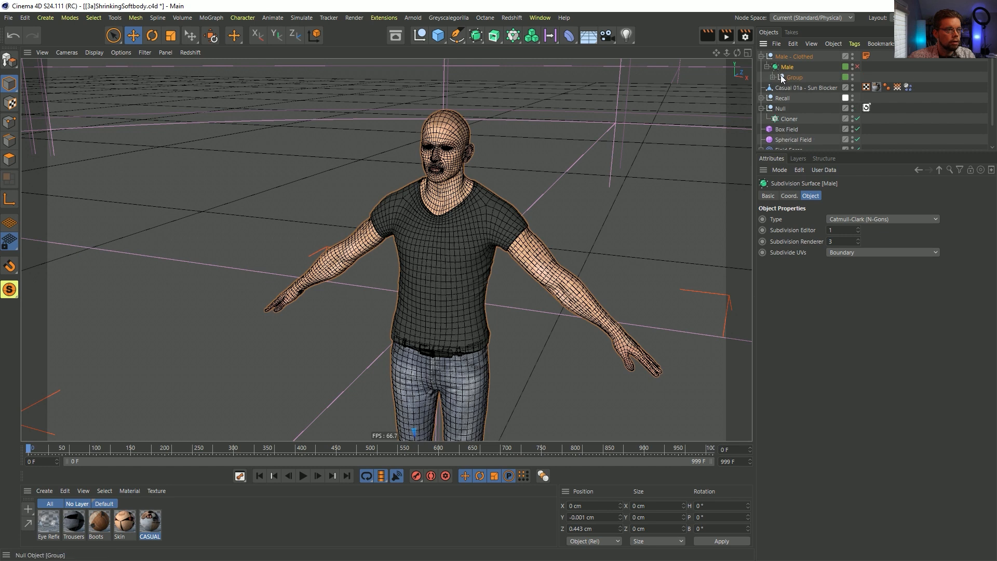
click(773, 78)
click(794, 79)
drag(783, 49, 784, 53)
click(785, 68)
key(Delete)
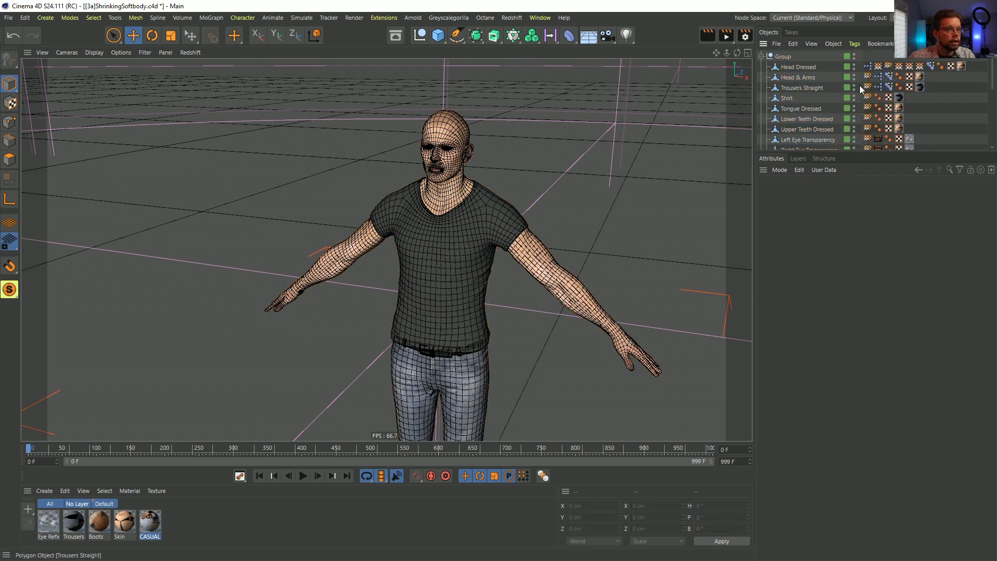
Step: Delete the rigging tags from the Head Dressed and Head & Arms meshes, keeping their phong, UVW and material tags
drag(866, 53, 926, 73)
key(Delete)
click(870, 76)
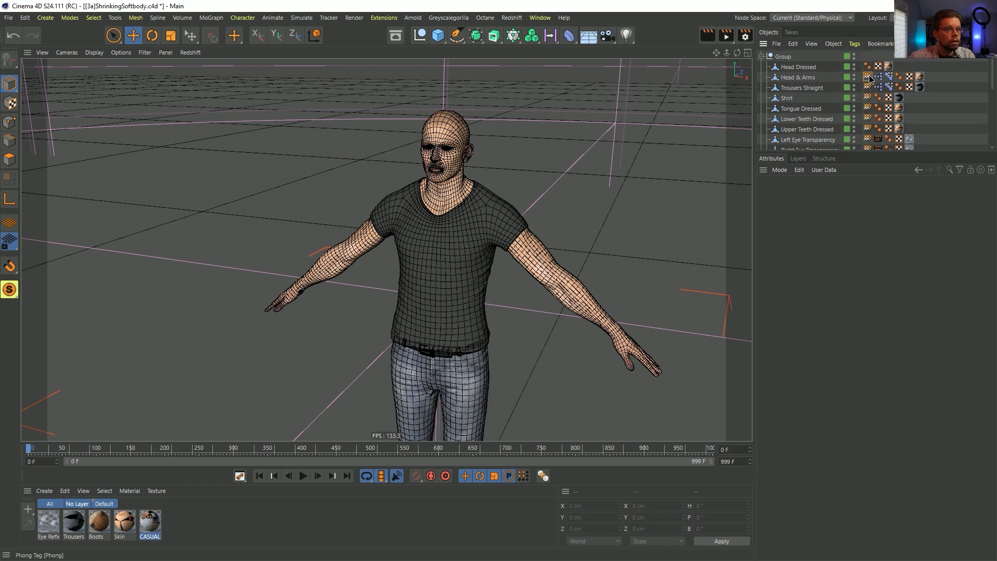
key(Delete)
click(868, 77)
key(Delete)
click(868, 77)
key(Delete)
Step: Delete the rigging tags from Trousers Straight and the weight tags from all meshes from Shirt down to Belt
click(868, 86)
key(Delete)
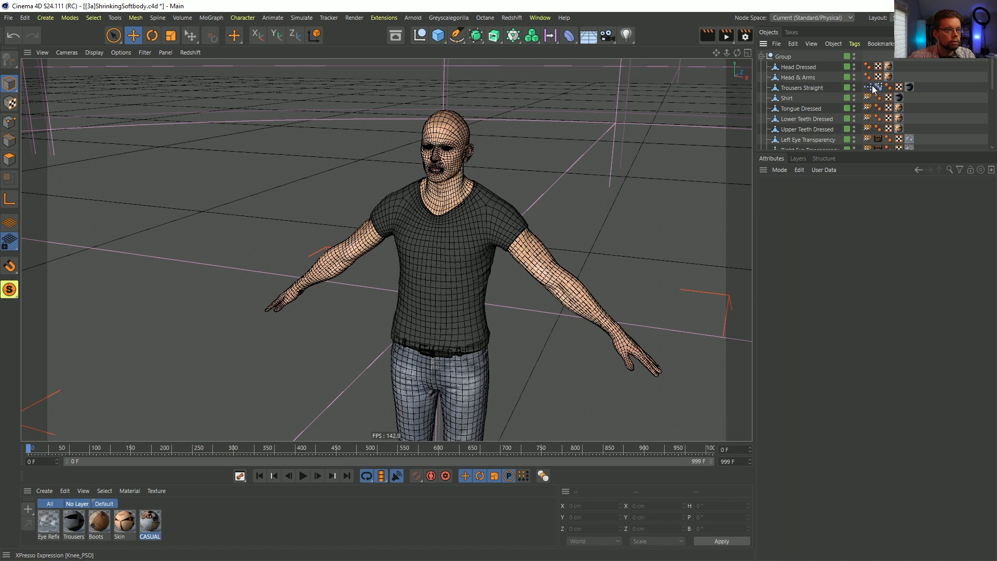
click(868, 86)
key(Delete)
click(868, 98)
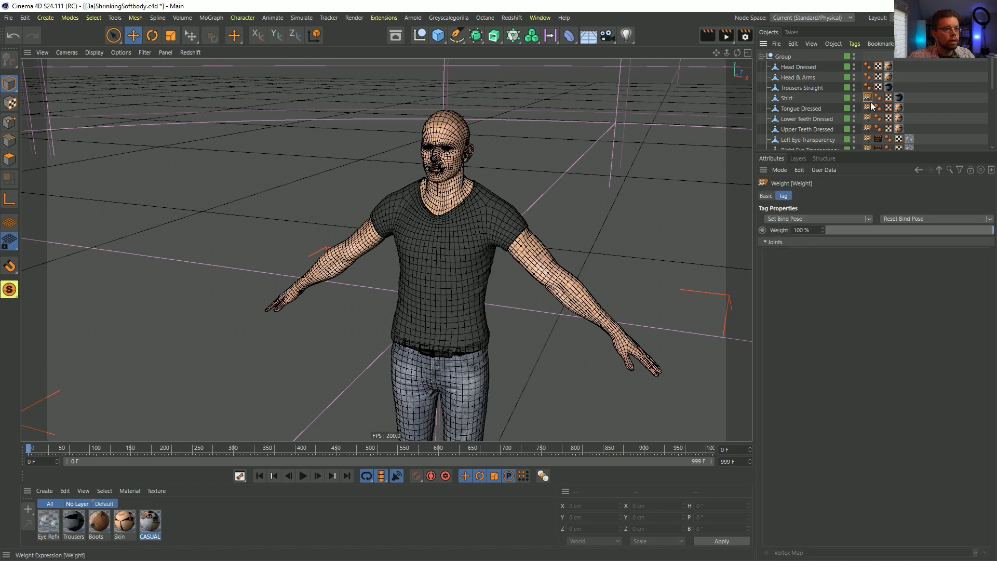
scroll(872, 104, down, 4)
shift+click(868, 67)
key(Delete)
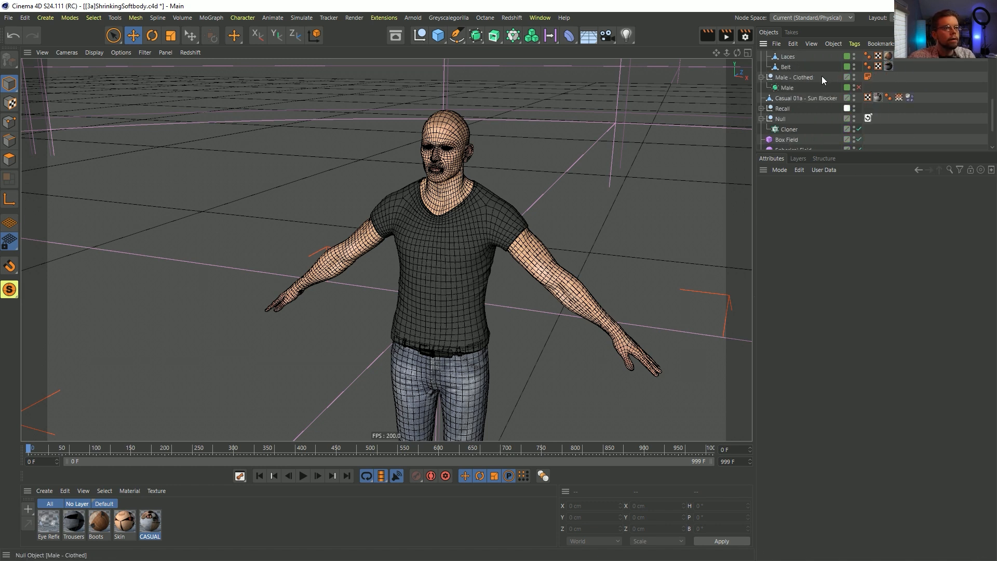
Step: Remove the leftover Male - Clothed rig, collapse the Group of body meshes and bring the standing male into view
scroll(800, 79, up, 5)
click(782, 56)
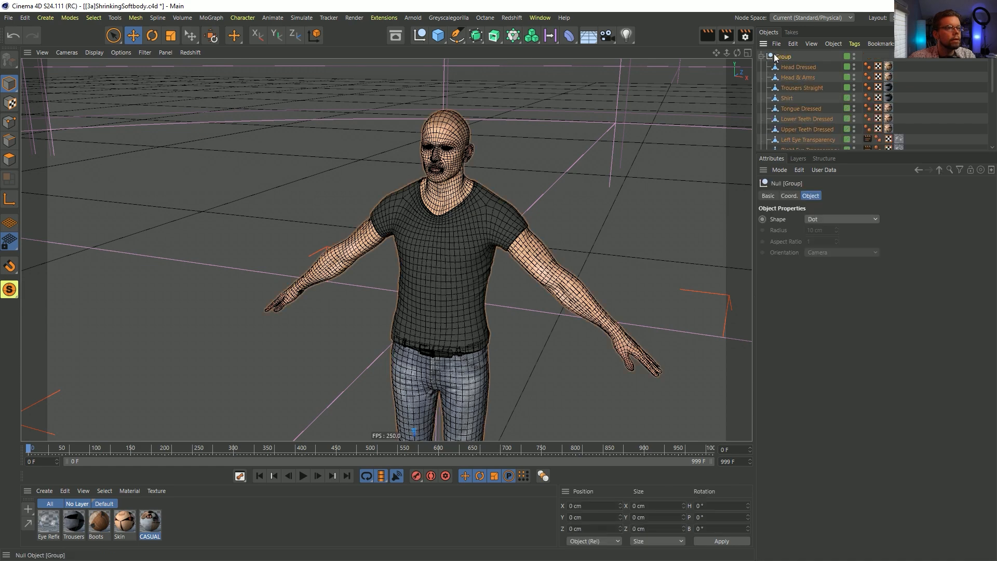
click(761, 56)
key(h)
alt+drag(503, 260, 512, 293)
scroll(512, 294, down, 5)
scroll(269, 330, up, 5)
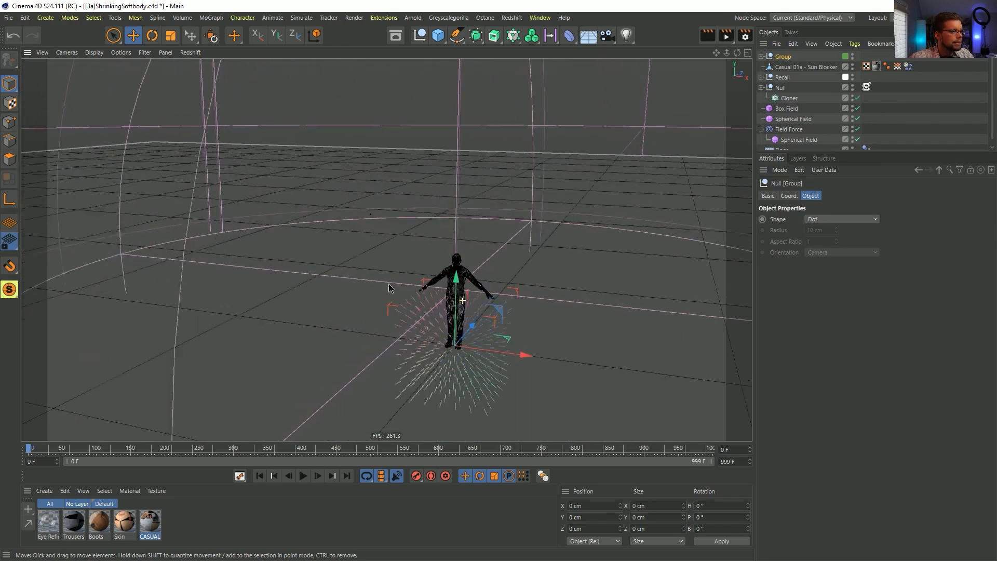
scroll(382, 289, up, 1)
Step: Try adding a Figure primitive to the scene, and undo it
click(438, 35)
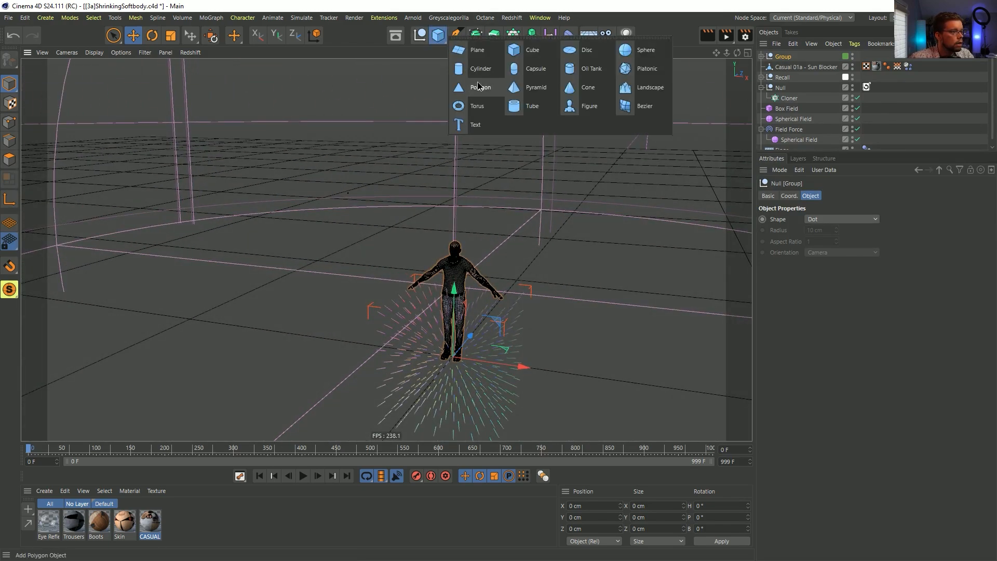
click(596, 104)
key(ctrl+z)
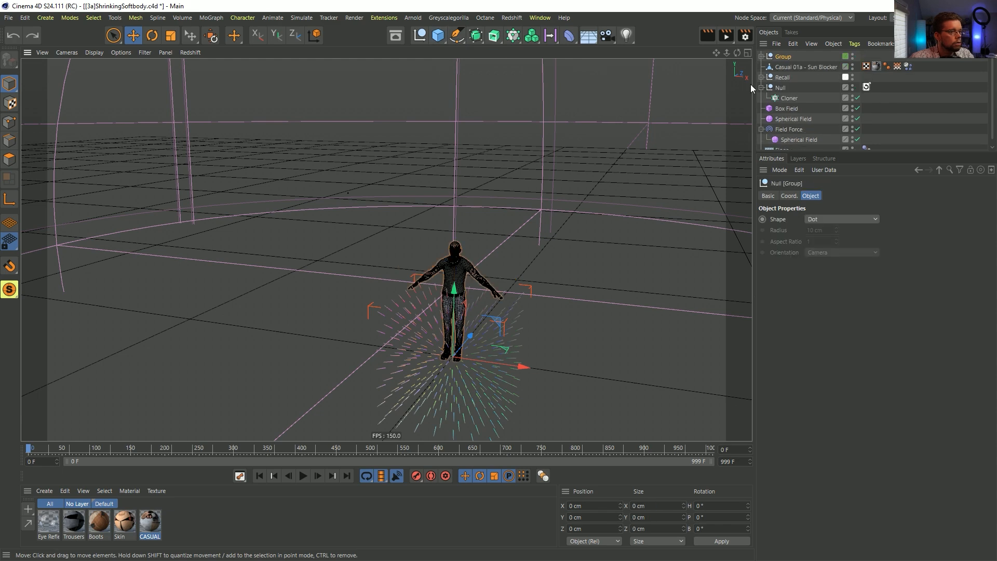
Step: Delete the Casual 01a - Sun Blocker figure and bring the clothed male Group into close view
click(787, 66)
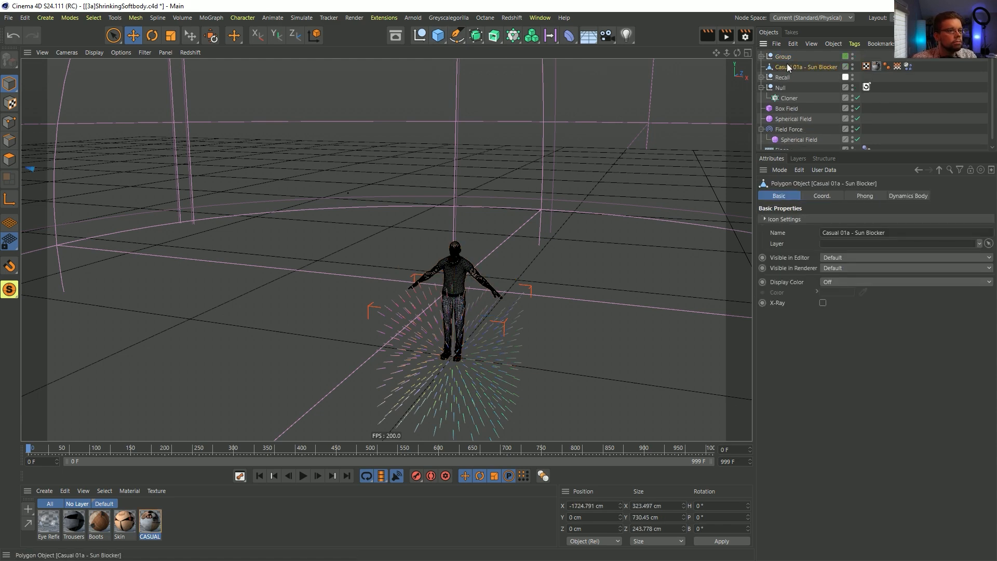
drag(787, 63, 784, 58)
key(o)
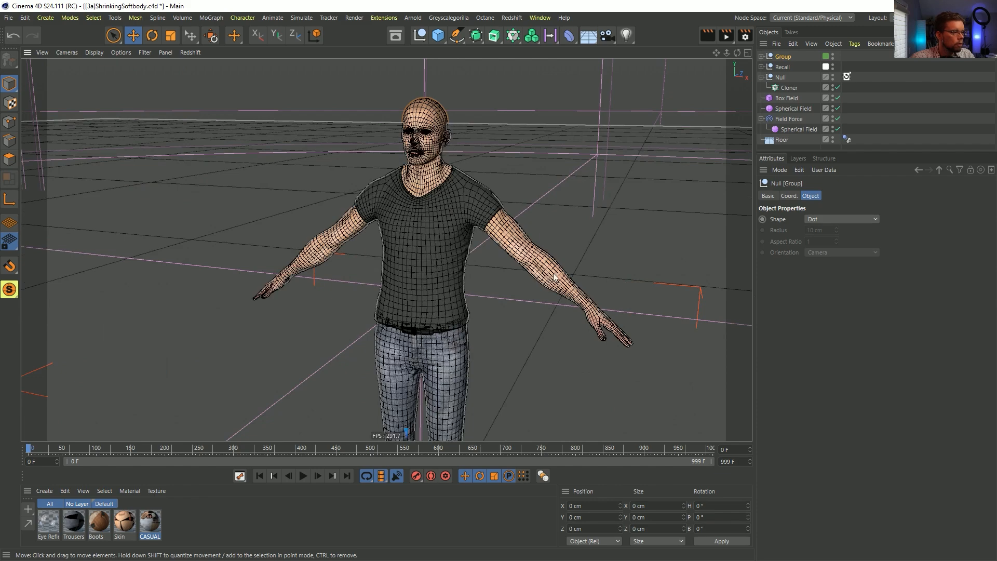
Step: Try remeshing the clothed male Group by nesting it in a Volume Builder inside a Volume Mesher
scroll(554, 276, down, 3)
mouse_move(466, 254)
alt+mouse_down()
mouse_move(510, 252)
mouse_move(433, 283)
alt+mouse_up()
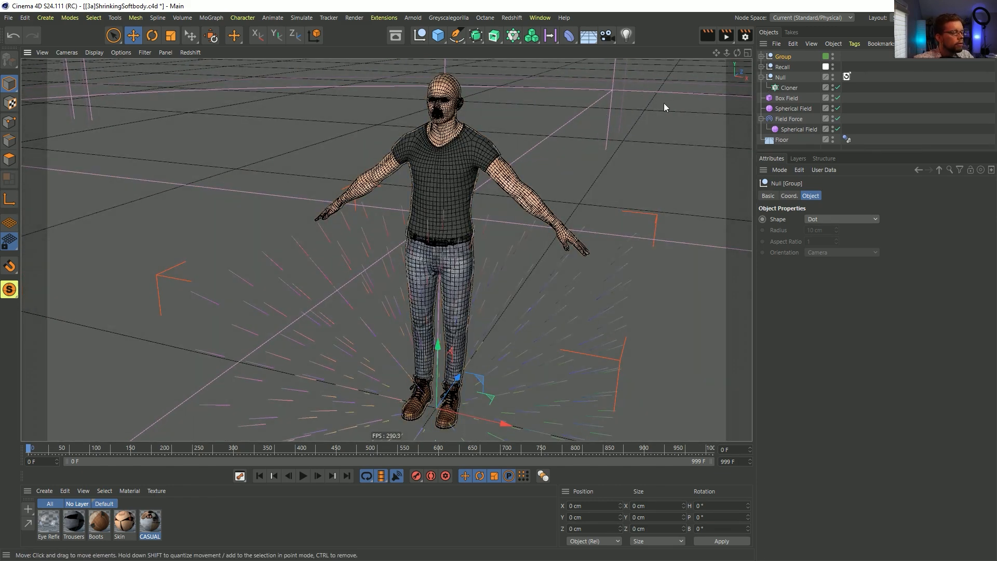
click(531, 35)
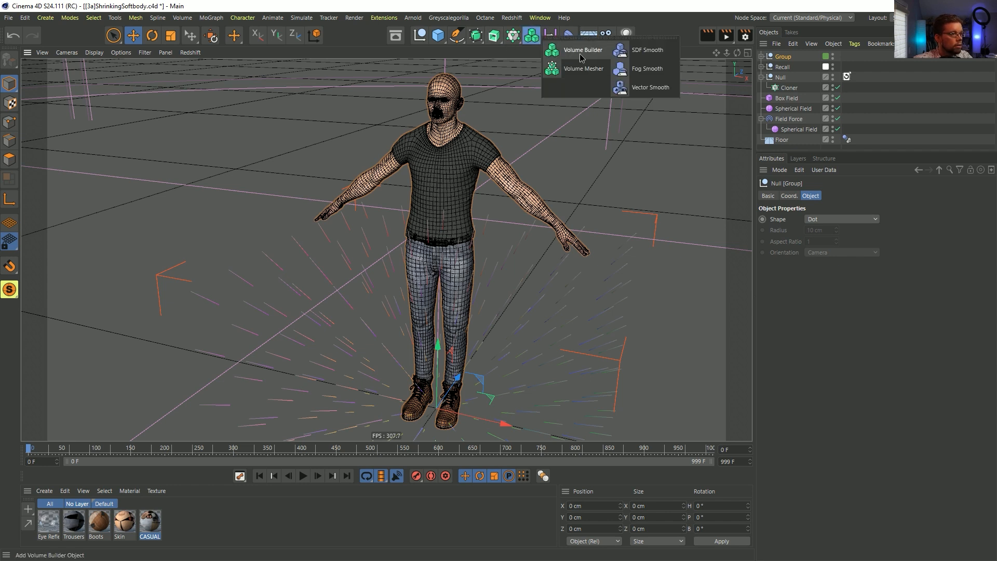
alt+click(581, 52)
click(531, 36)
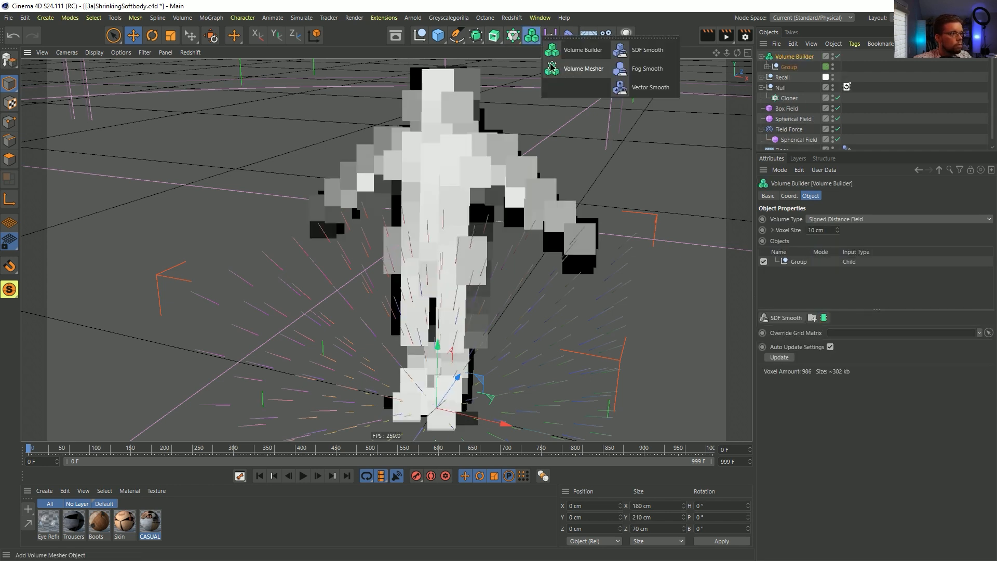
alt+click(579, 71)
Step: Set the Volume Builder's voxel size to 5 cm
click(798, 67)
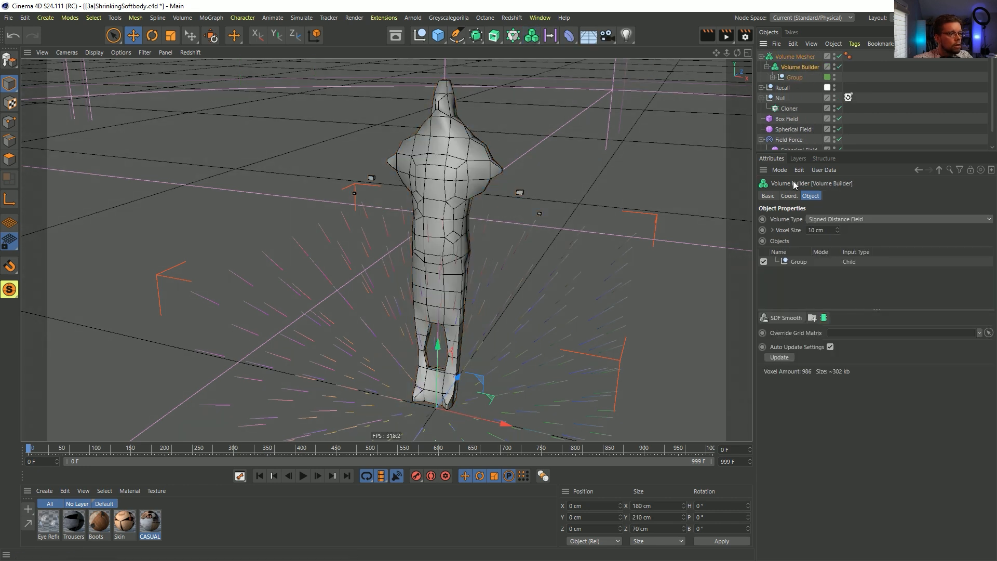
click(820, 230)
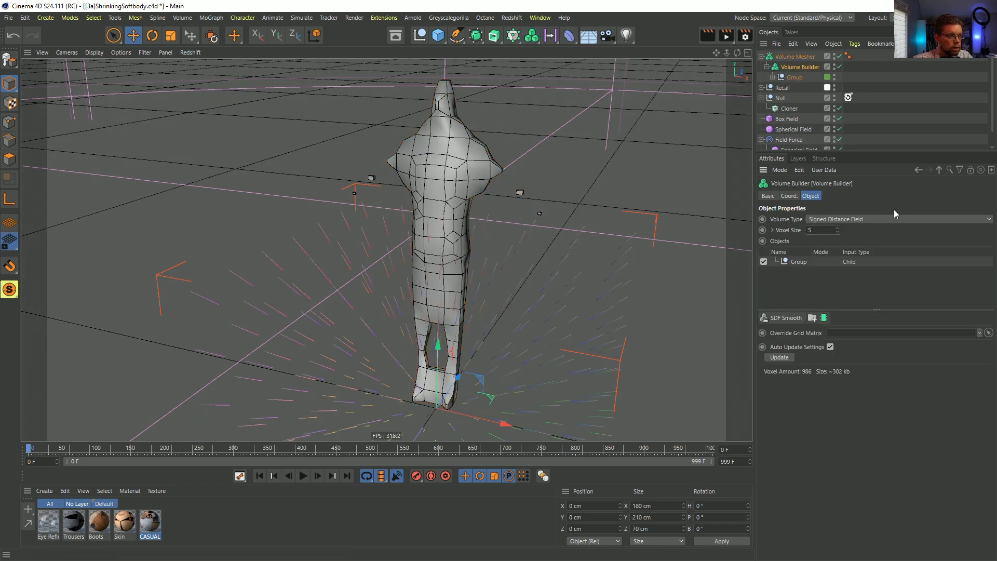
key(Return)
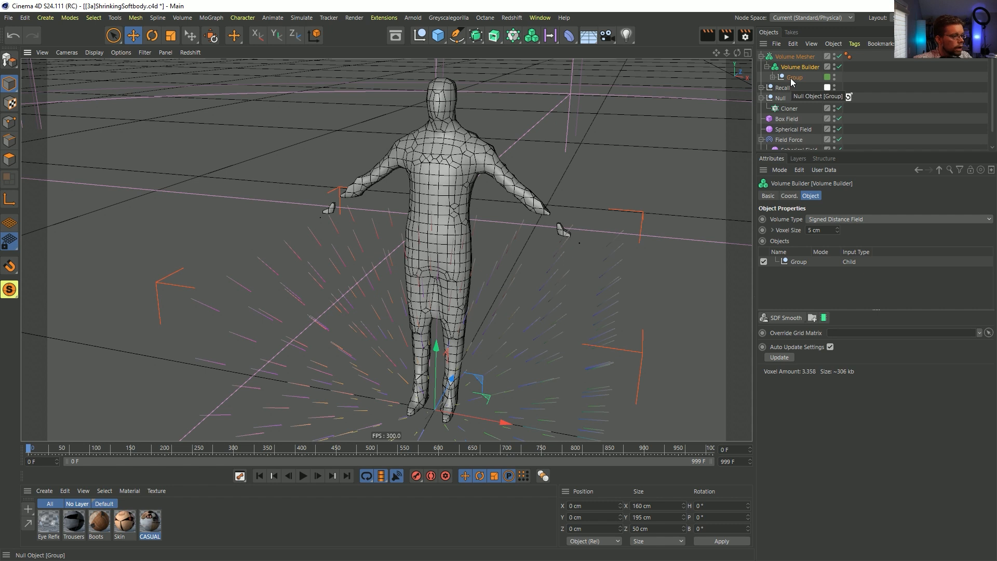
click(828, 232)
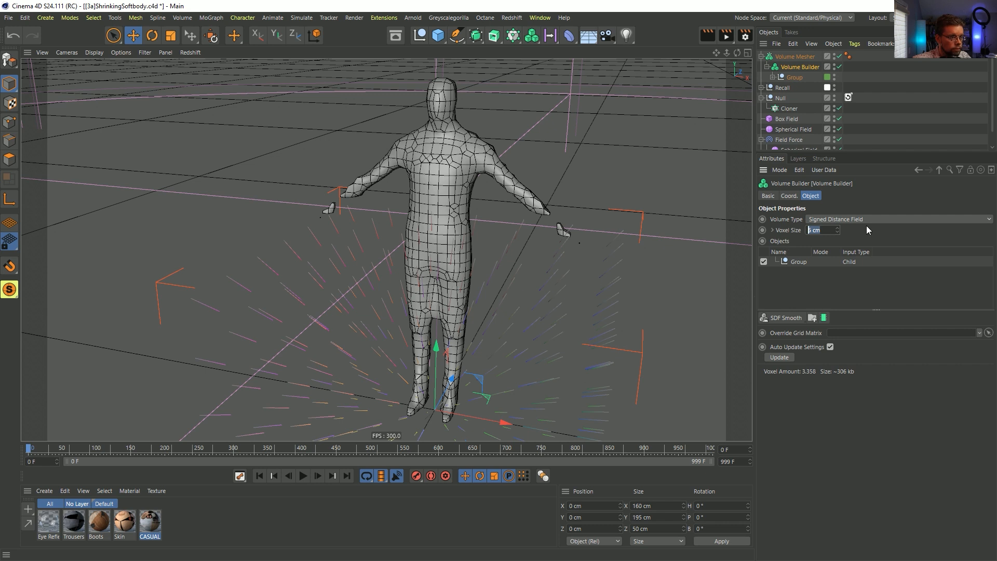
Step: Move the Group out of the Volume Builder and delete the Volume Mesher setup
drag(797, 79, 782, 83)
click(785, 58)
key(Delete)
click(784, 58)
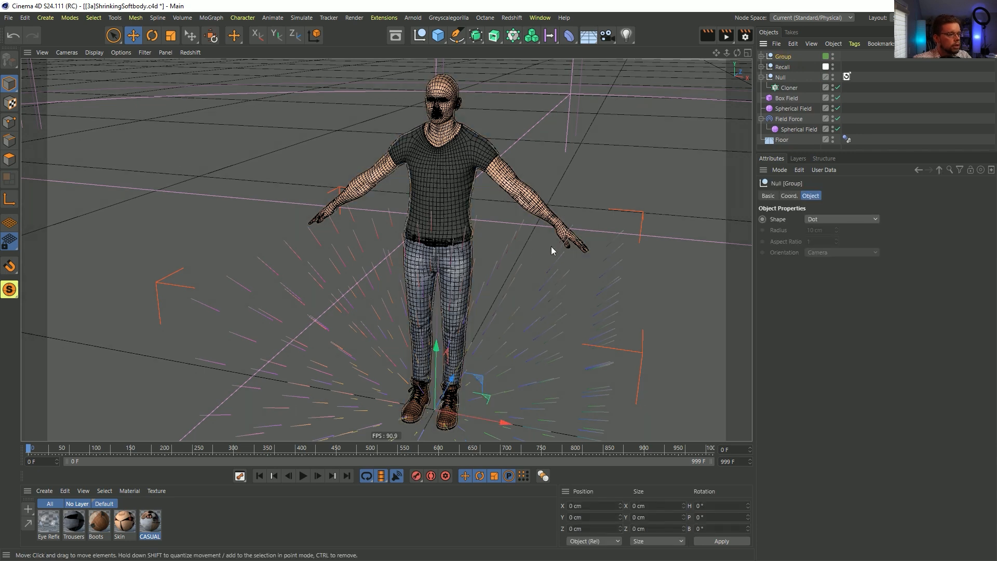
Step: Draw flat quads over the figure's head with the Polygon Pen in the front view, fitting their points to the head's outline
middle_click(496, 251)
middle_click(495, 326)
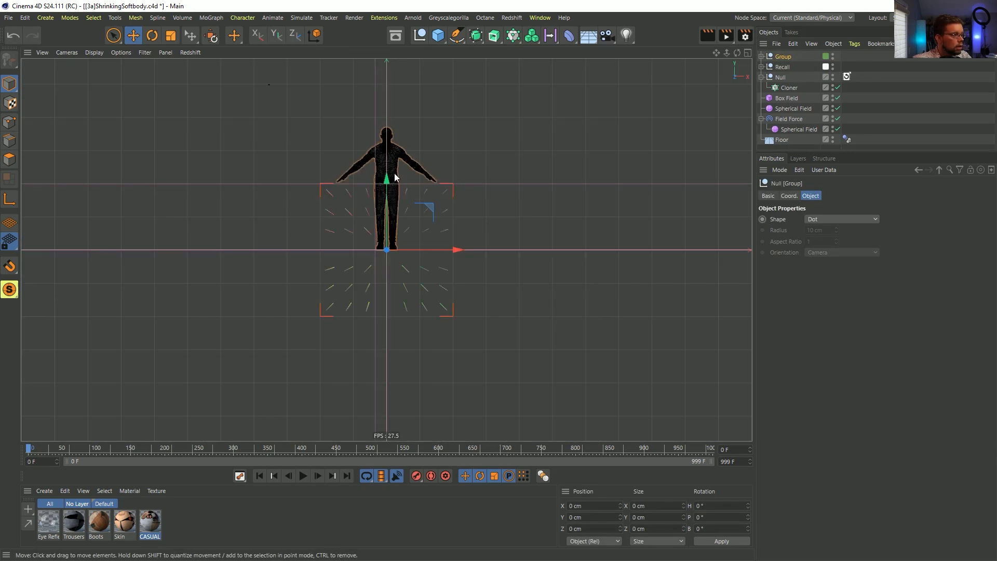
scroll(395, 177, up, 8)
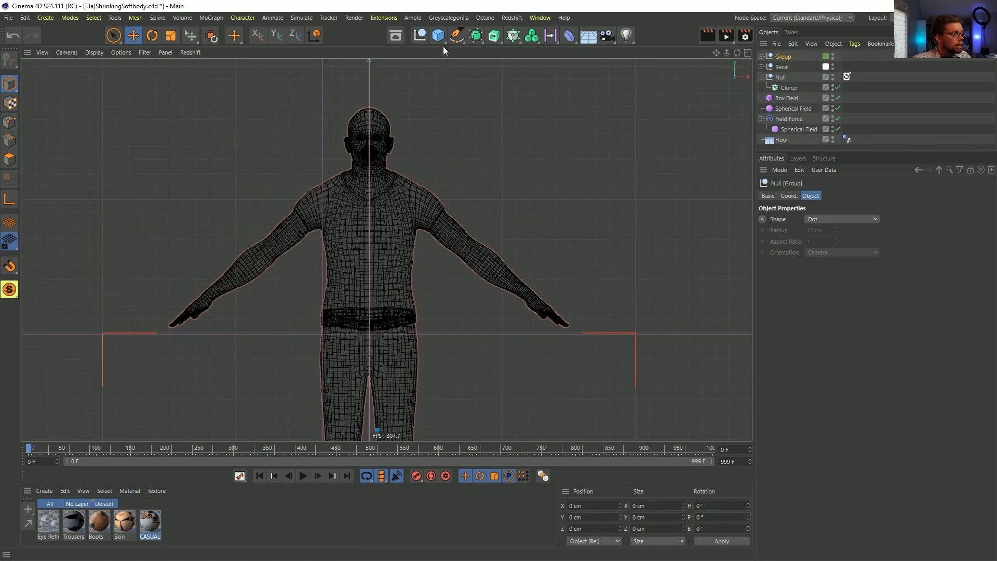
key(m)
key(e)
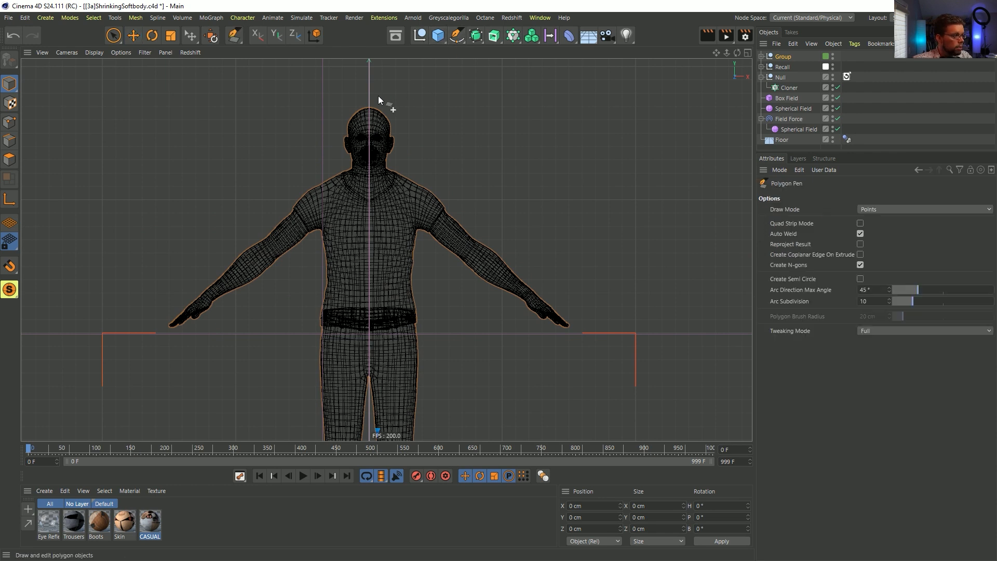
click(352, 106)
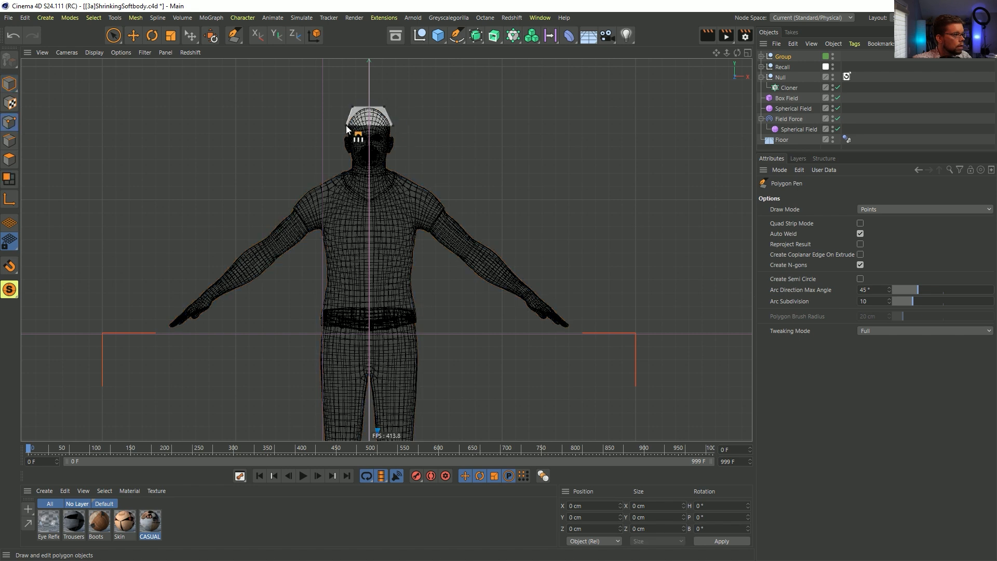
click(347, 125)
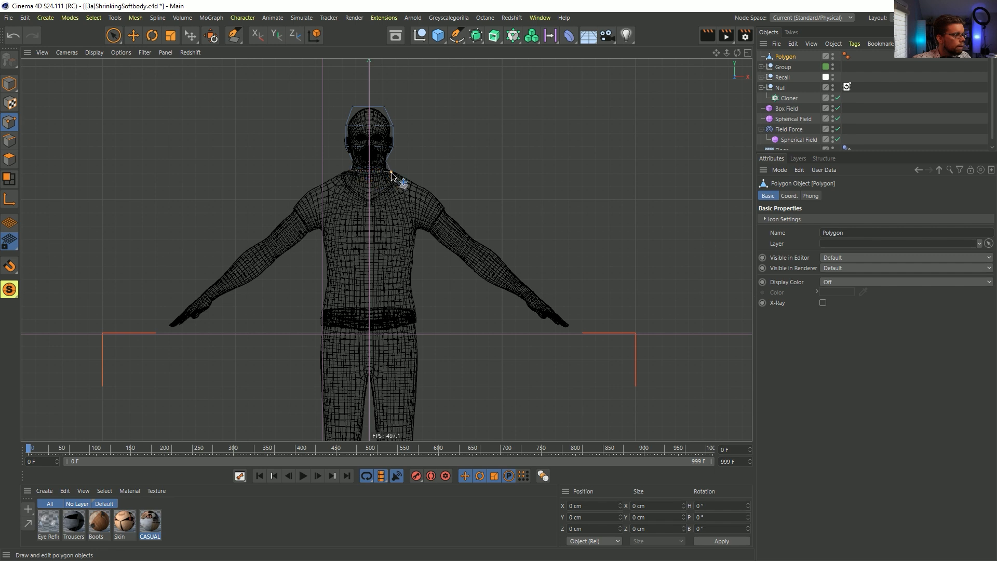
click(357, 109)
click(383, 110)
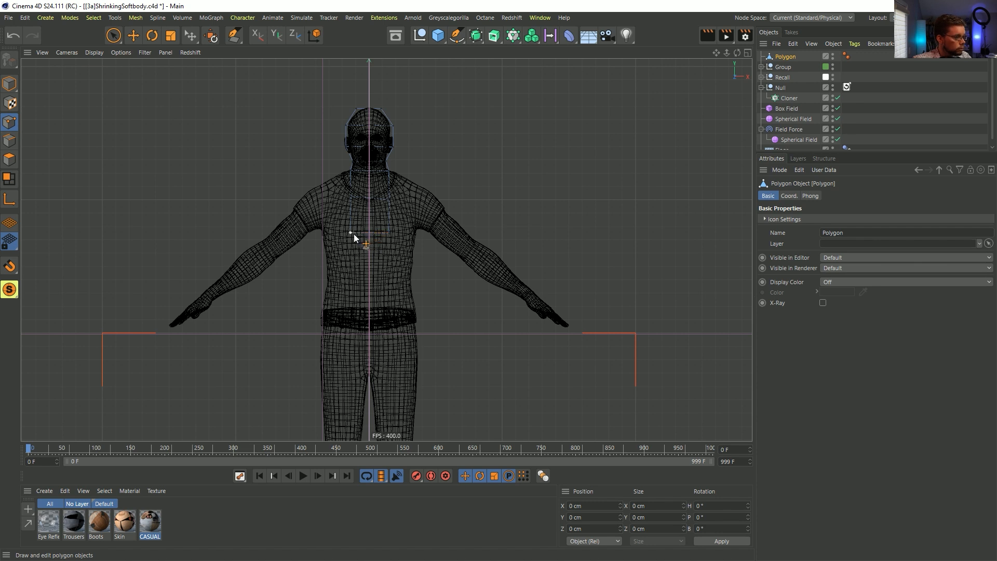
Step: Extend the flat polygon mesh from the neck over the chest and fit its points to both shoulders
ctrl+drag(354, 213, 333, 235)
drag(415, 224, 425, 182)
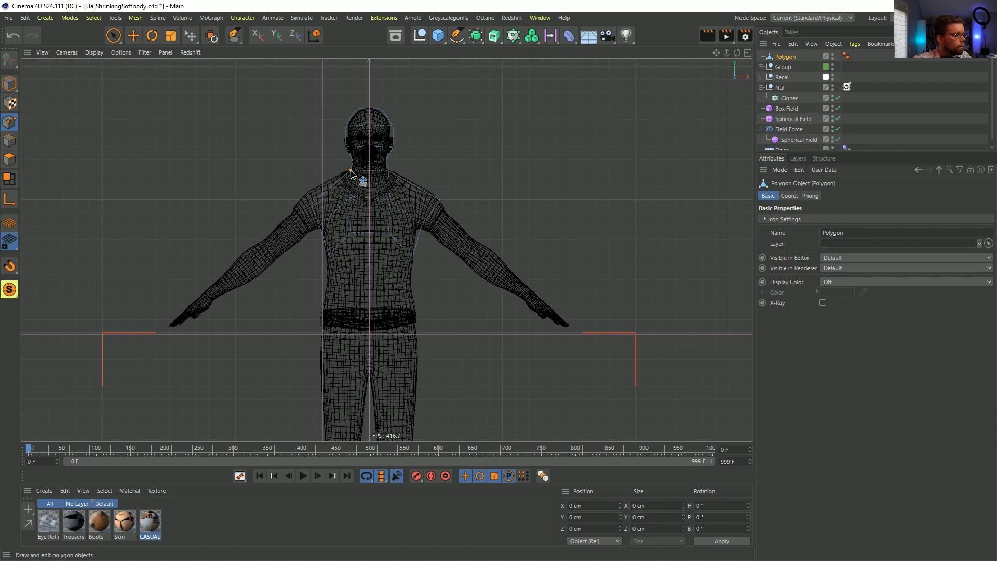
drag(311, 204, 315, 192)
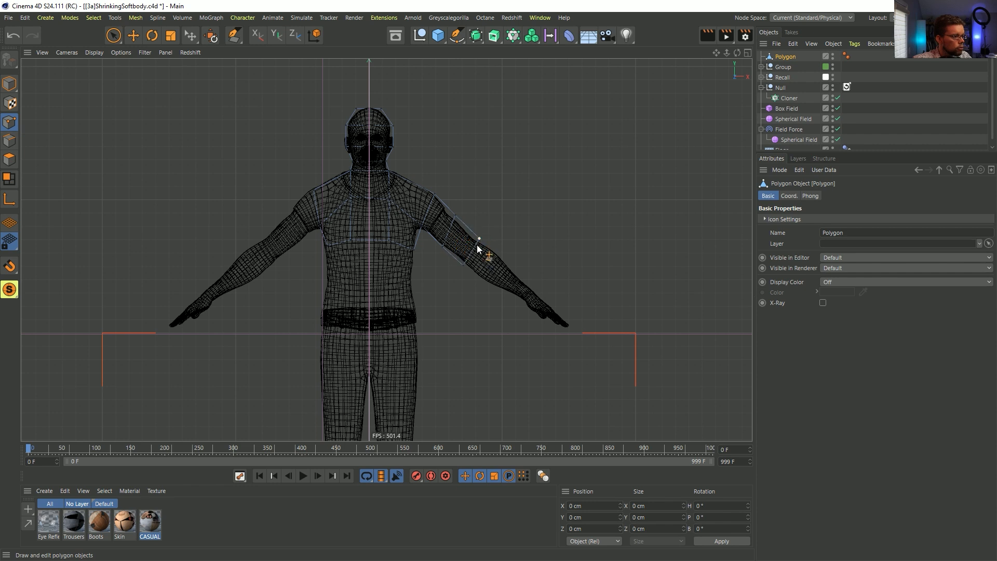
Step: Extend the flat polygon strip along the figure's left arm down to the fingertips
ctrl+drag(483, 261, 529, 300)
scroll(531, 301, up, 5)
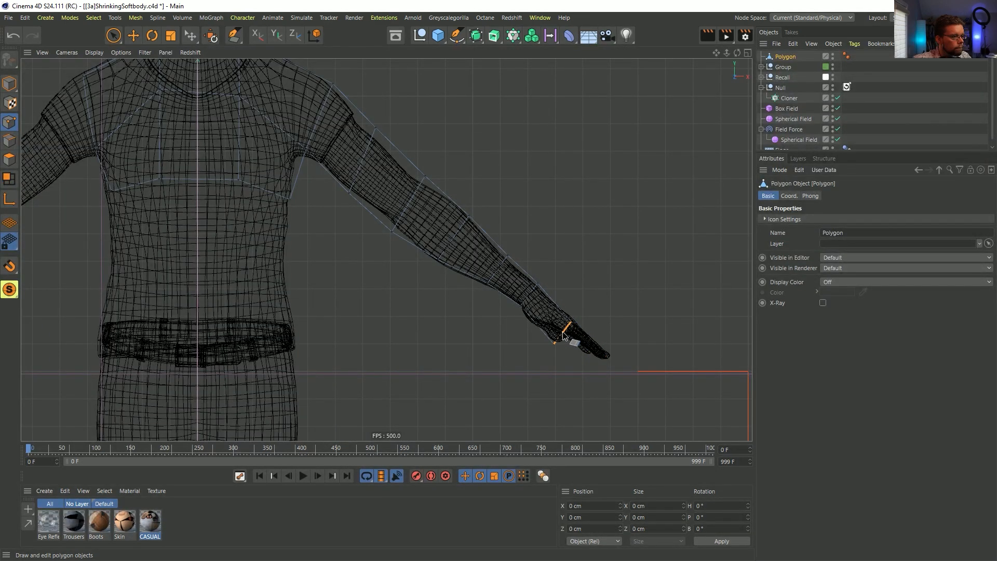
ctrl+drag(590, 352, 619, 372)
scroll(389, 229, down, 10)
scroll(338, 189, up, 6)
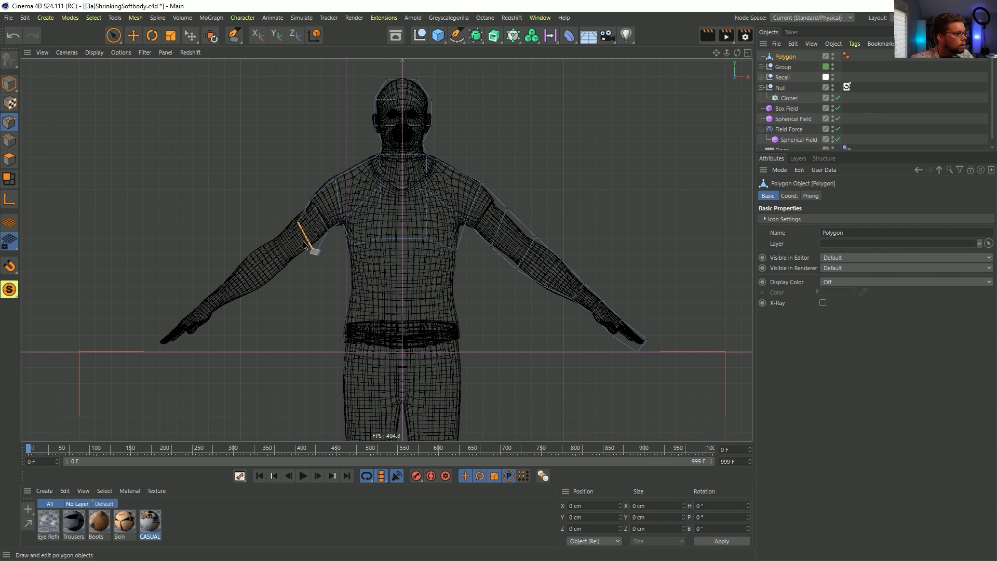
Step: Extend the flat polygon strip along the figure's right arm and fit its end around the hand
ctrl+click(281, 258)
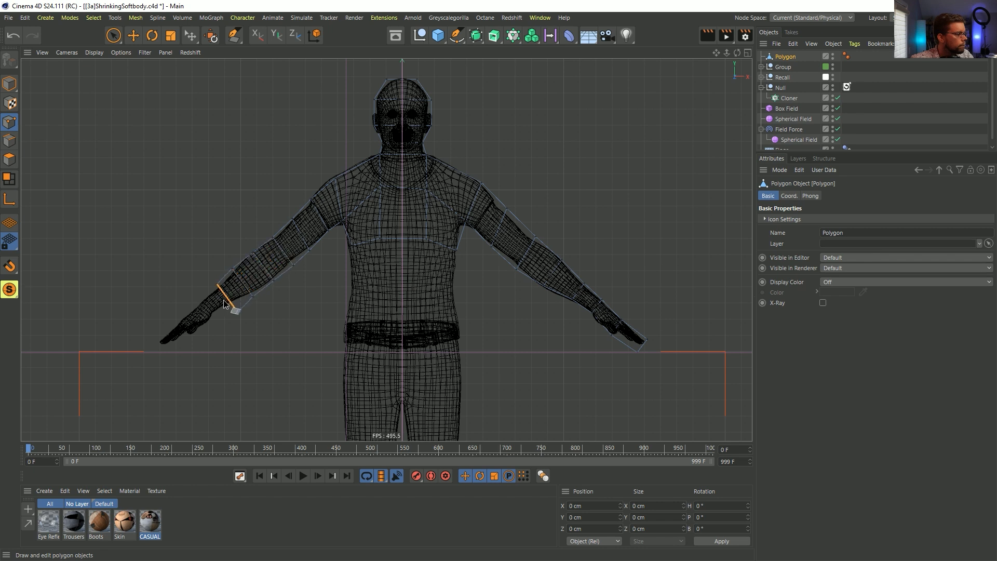
ctrl+drag(213, 308, 190, 348)
drag(203, 301, 158, 342)
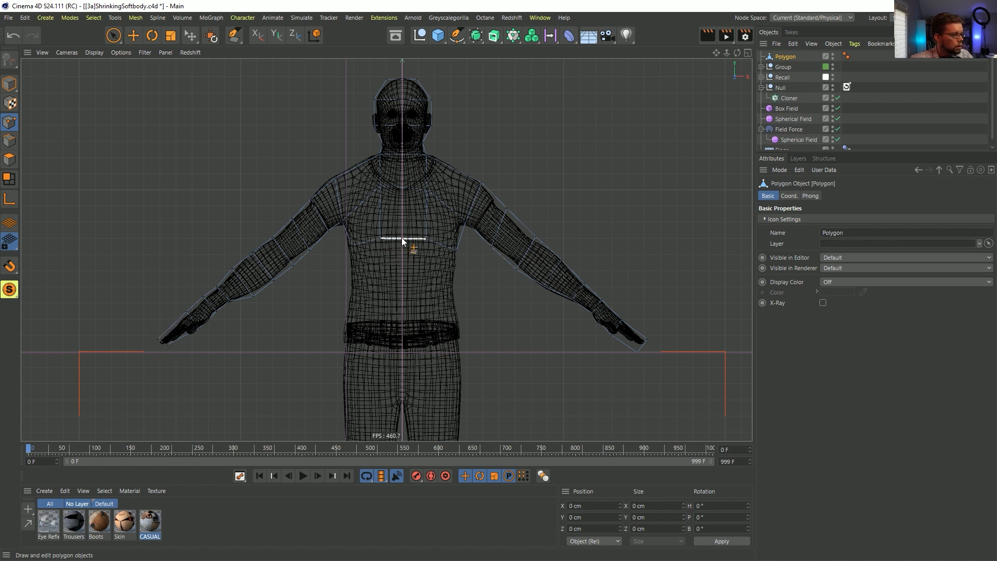
Step: Extend the flat polygon mesh down the torso to the crotch and fit the hip points to the trousers' outline
ctrl+drag(396, 283, 397, 384)
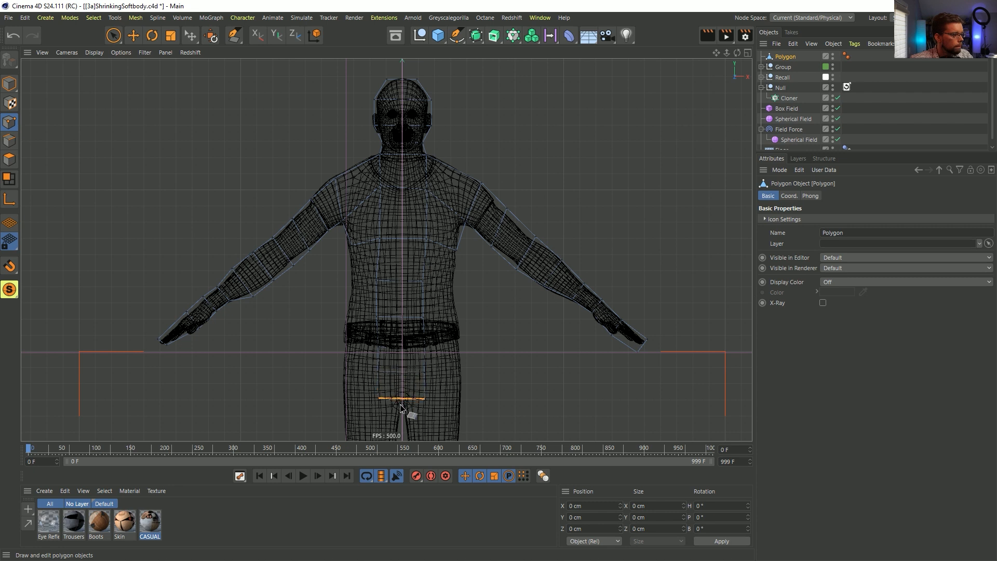
alt+middle_drag(424, 392, 399, 267)
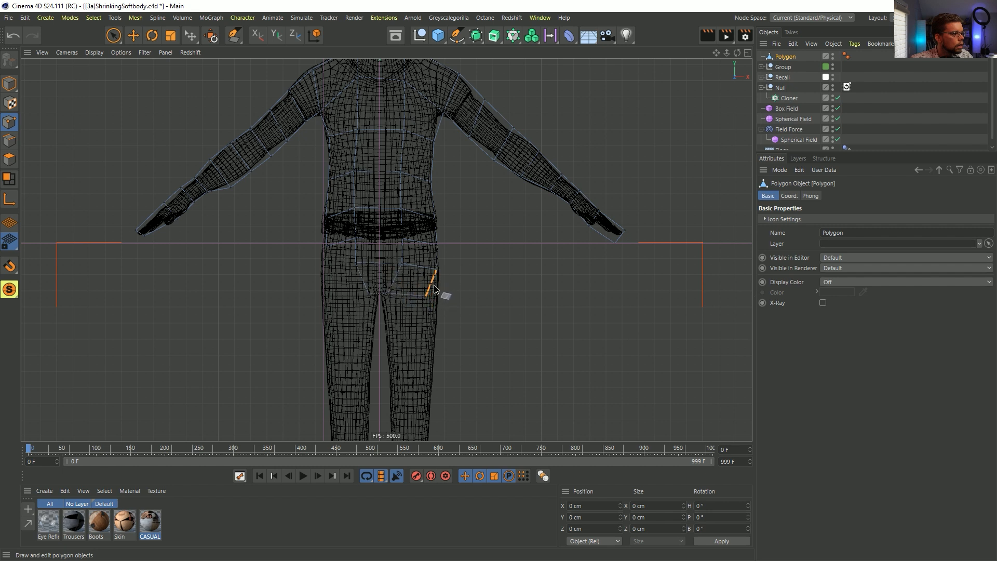
drag(428, 297, 443, 300)
mouse_move(324, 280)
mouse_down()
mouse_move(335, 285)
mouse_move(324, 308)
mouse_move(327, 300)
mouse_up()
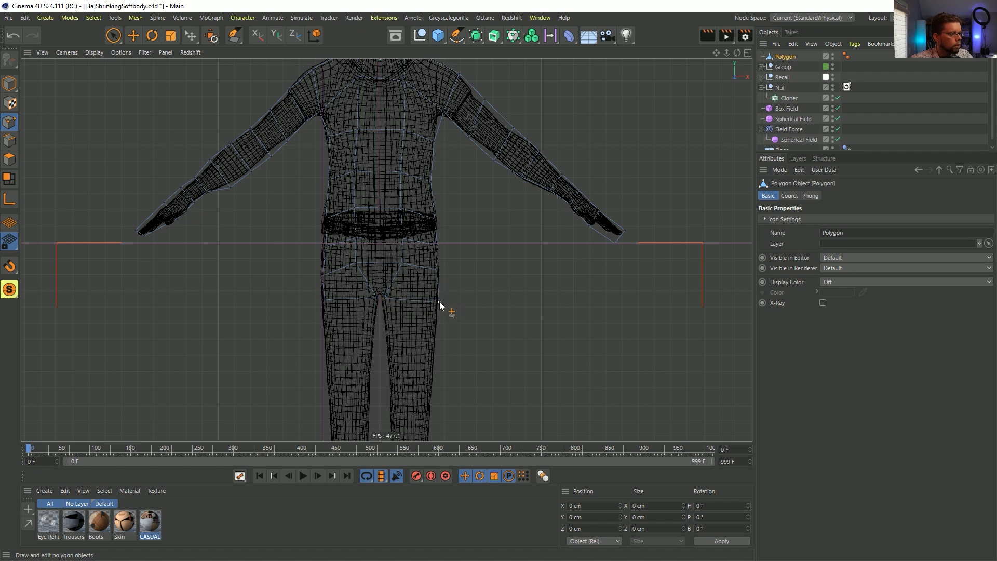
Step: Extend the flat polygon strip down the figure's right leg past the knee and fit its points to the trouser leg
alt+middle_drag(440, 303, 408, 188)
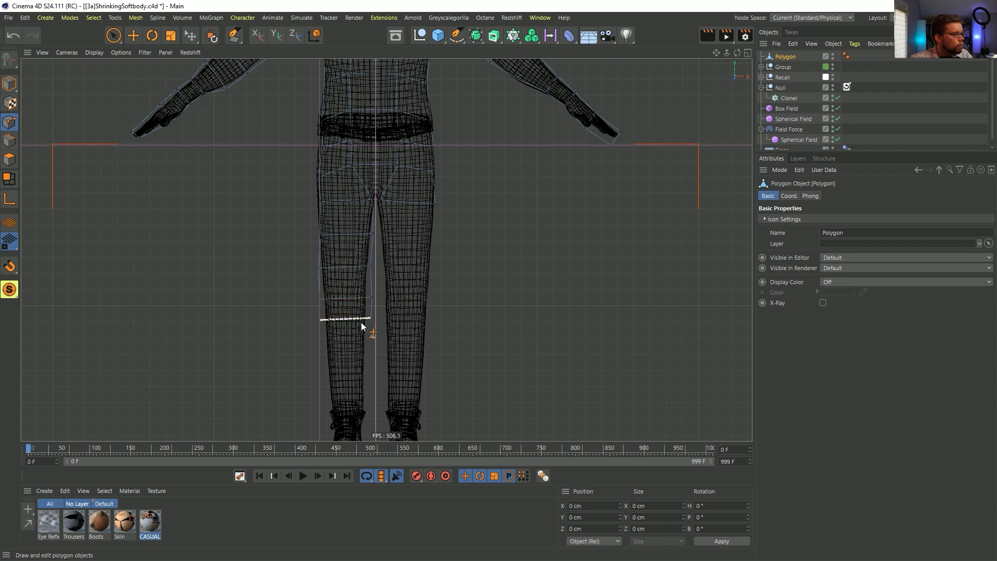
drag(371, 321, 326, 321)
drag(367, 297, 368, 296)
Step: Extend the flat polygon strip down the figure's left leg and continue both lower legs to the boots, fitting the points to the outline
ctrl+drag(405, 204, 413, 239)
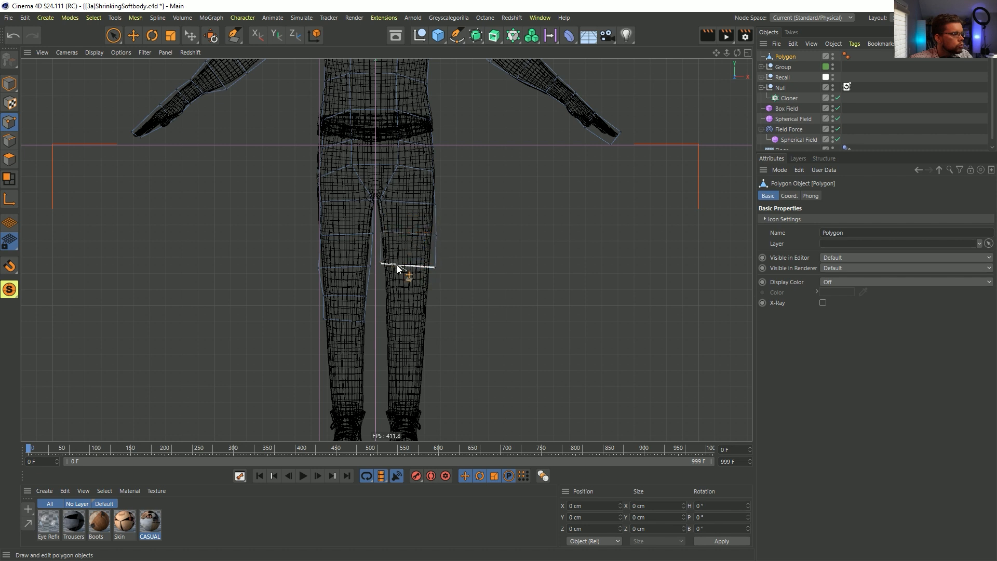
ctrl+drag(408, 293, 408, 313)
drag(436, 308, 425, 313)
drag(435, 269, 428, 269)
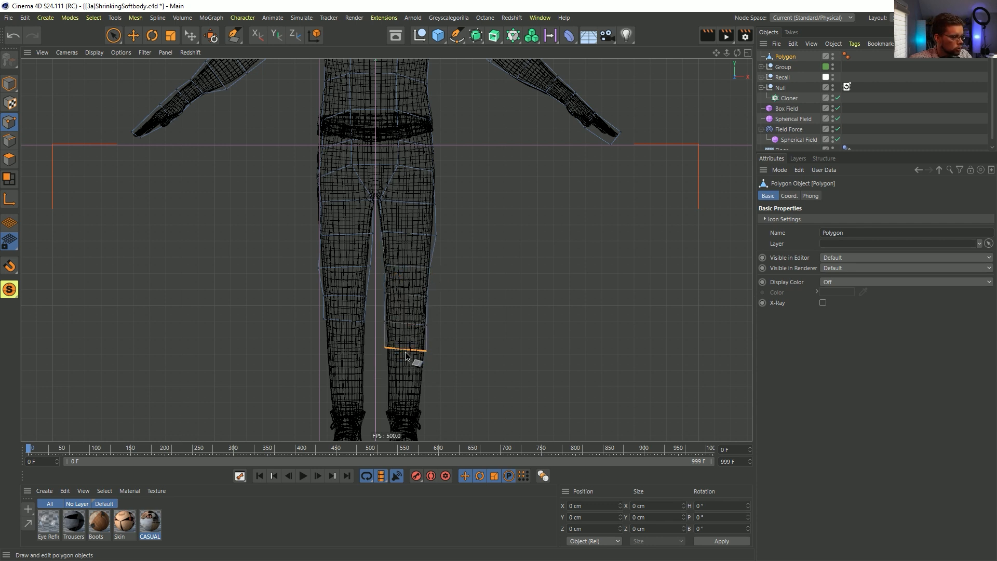
ctrl+drag(407, 361, 405, 402)
ctrl+drag(403, 387, 392, 410)
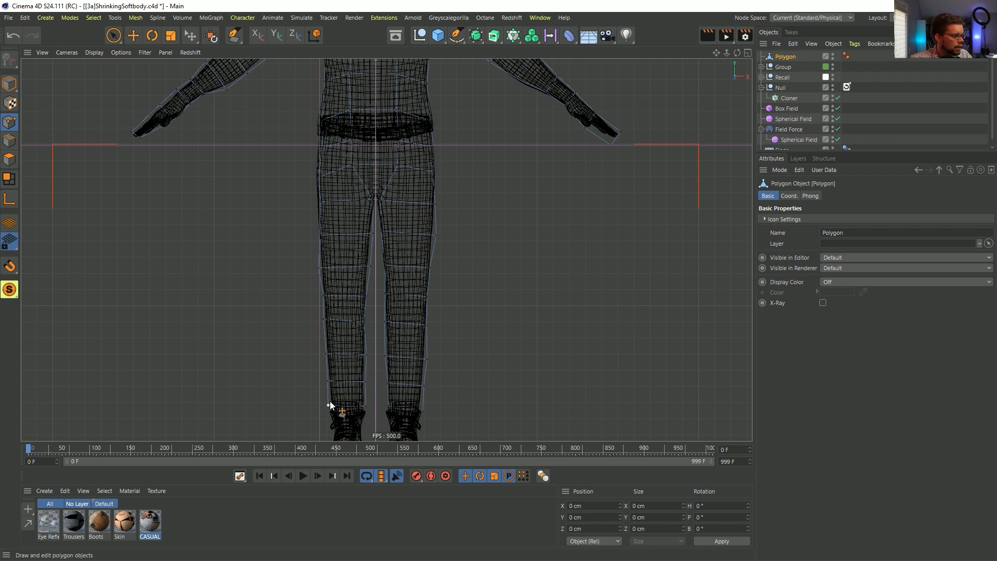
scroll(405, 328, down, 3)
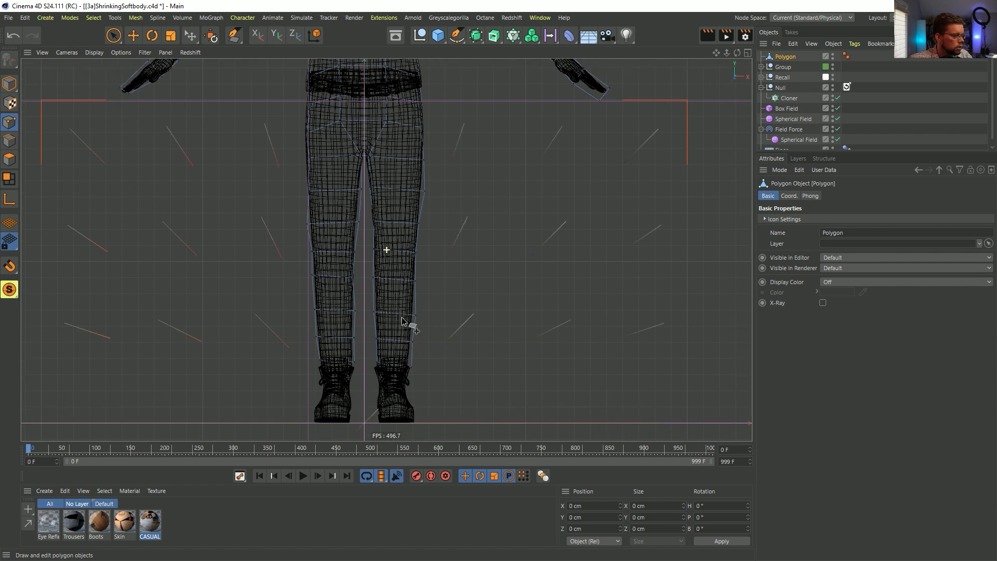
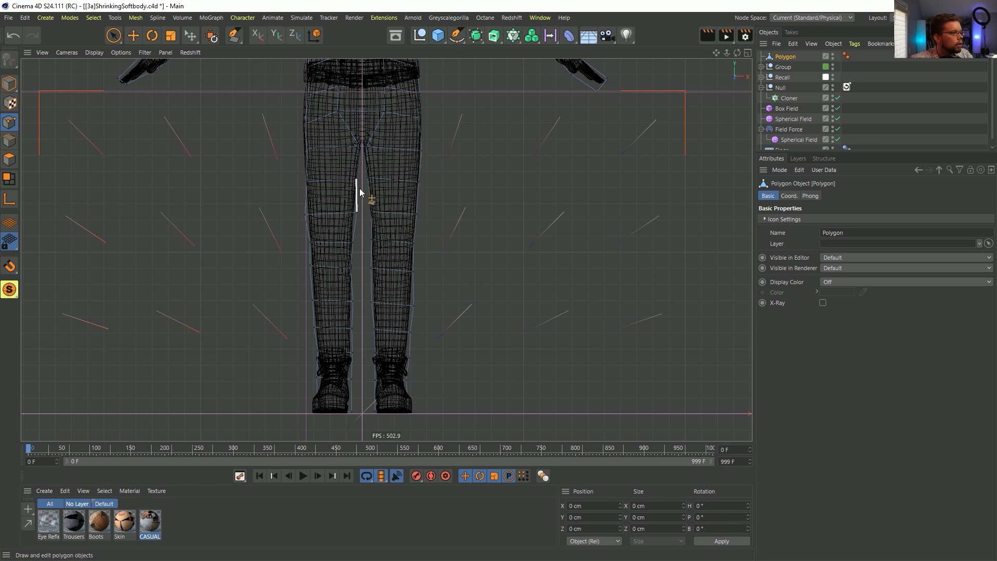
Step: Select all points of the flat silhouette in the perspective view and move them about 6 cm along the Z axis
alt+middle_drag(389, 149, 374, 263)
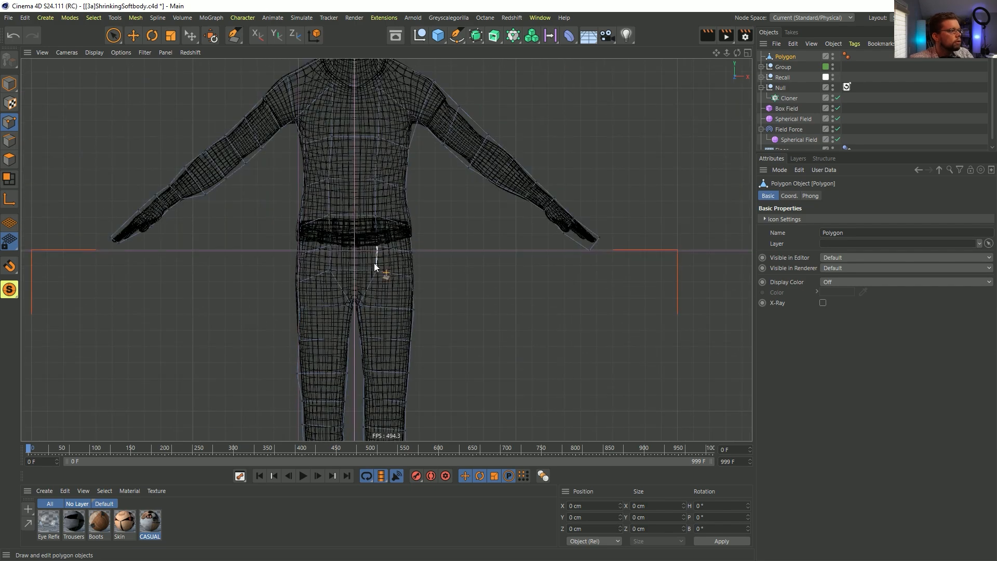
middle_click(374, 263)
middle_click(329, 179)
alt+right_drag(313, 162, 575, 207)
alt+middle_drag(575, 207, 504, 187)
alt+drag(504, 187, 605, 227)
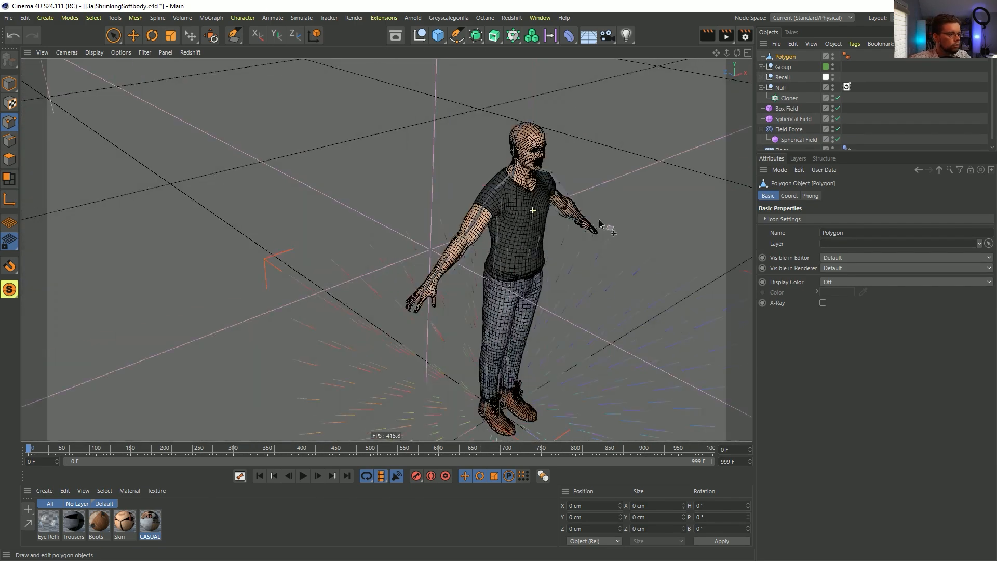
key(ctrl+a)
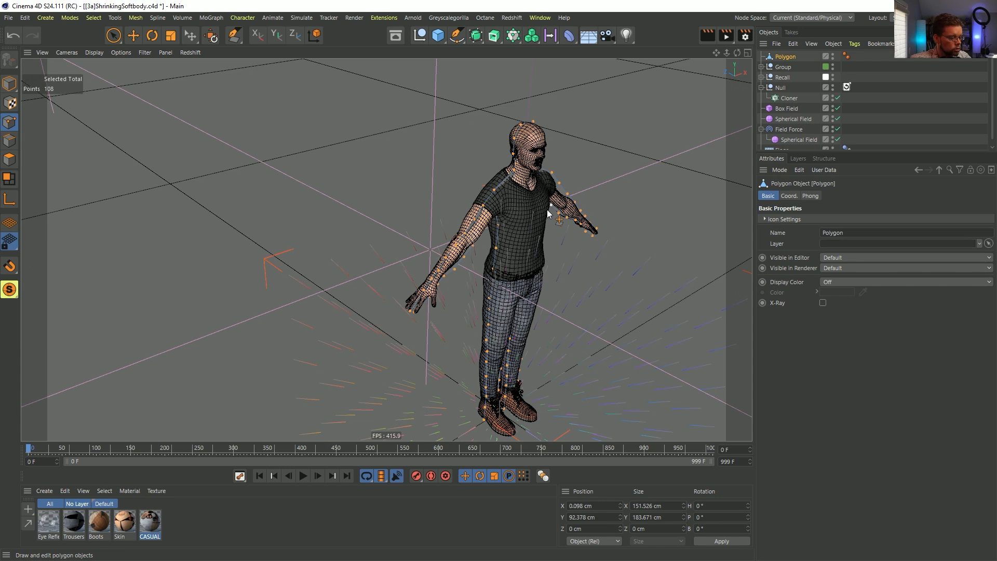
key(e)
drag(464, 255, 480, 262)
Step: Extrude all polygons of the flat silhouette by -12.4 cm with caps created, giving the body thickness, and select the whole mesh
click(12, 160)
key(d)
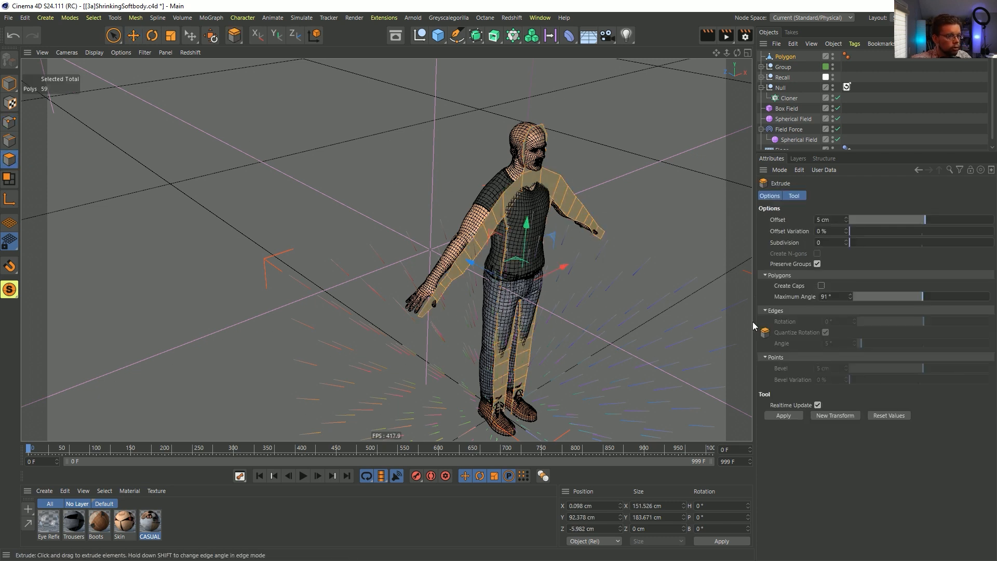
drag(562, 275, 644, 244)
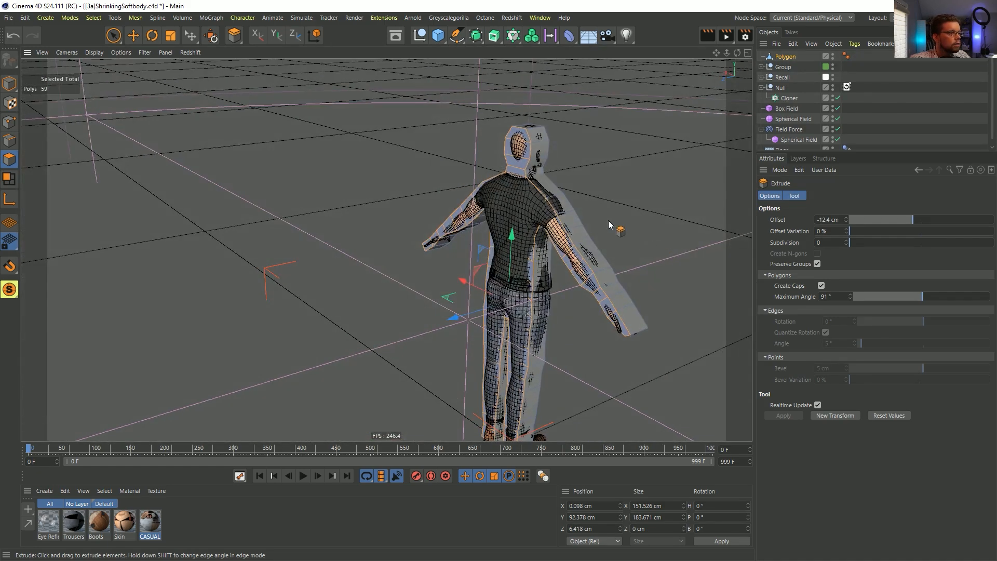
key(ctrl+a)
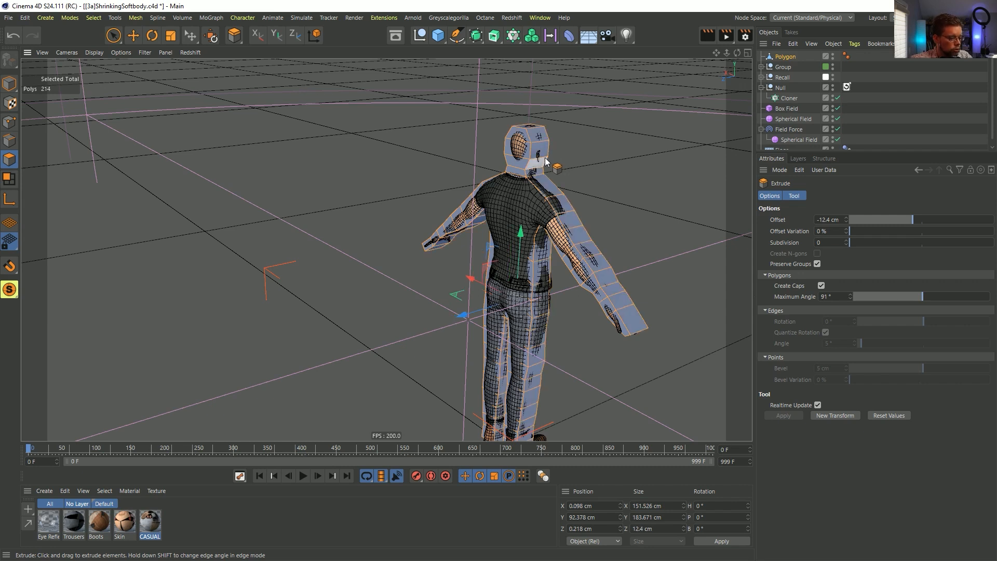
key(space)
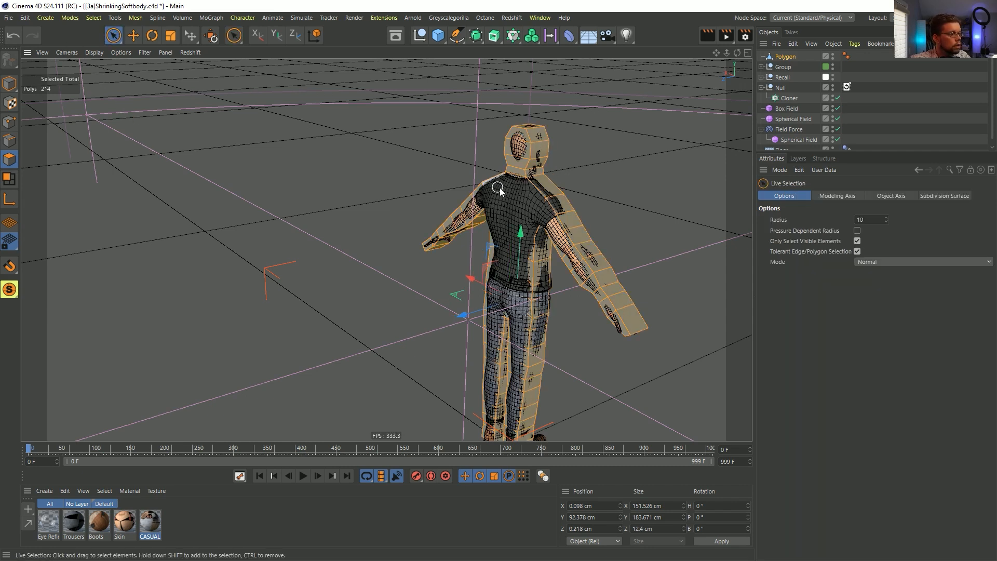
key(space)
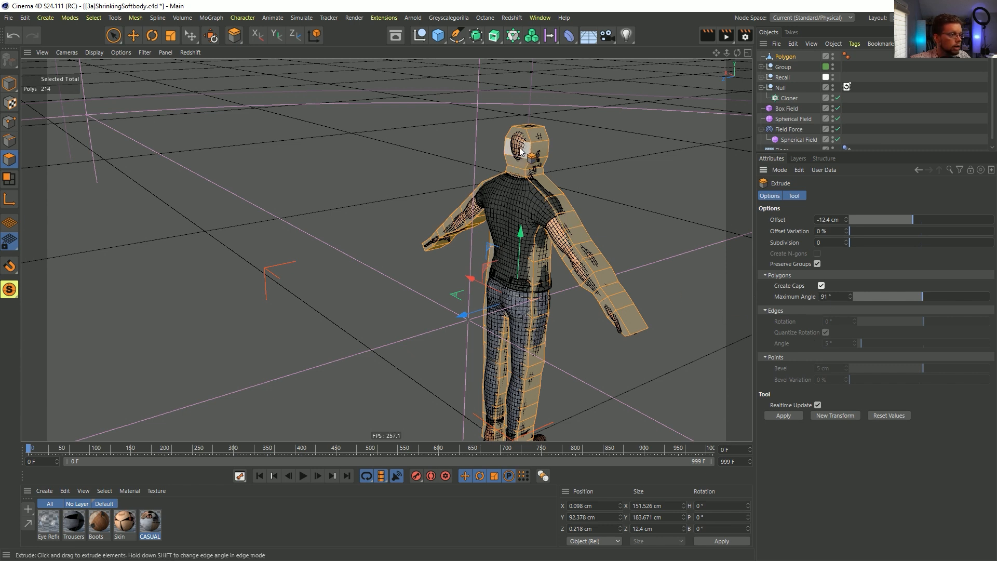
Step: Move the torso's back polygons outward about 3 cm and its central back polygons about 4 cm further to round the back
click(113, 34)
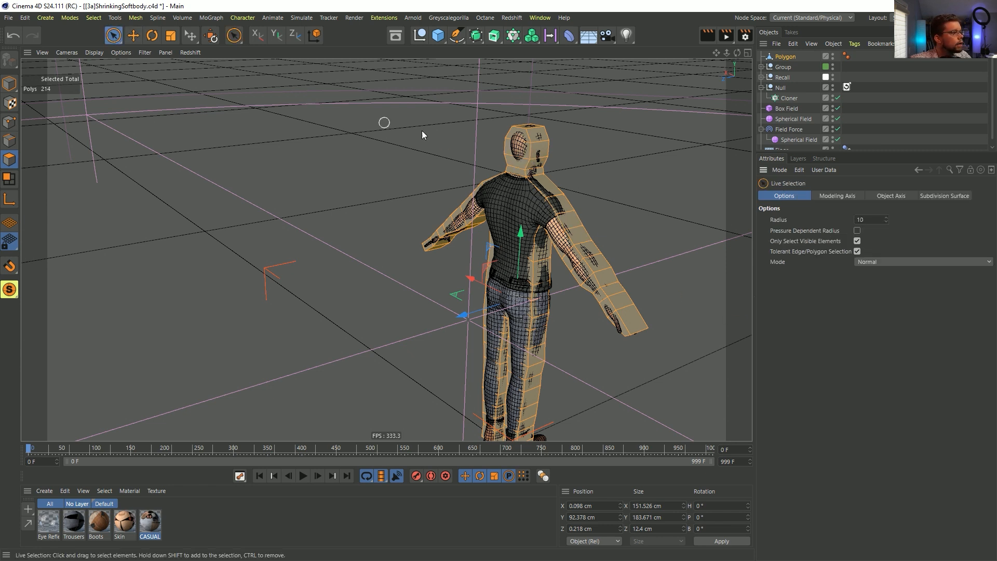
click(516, 202)
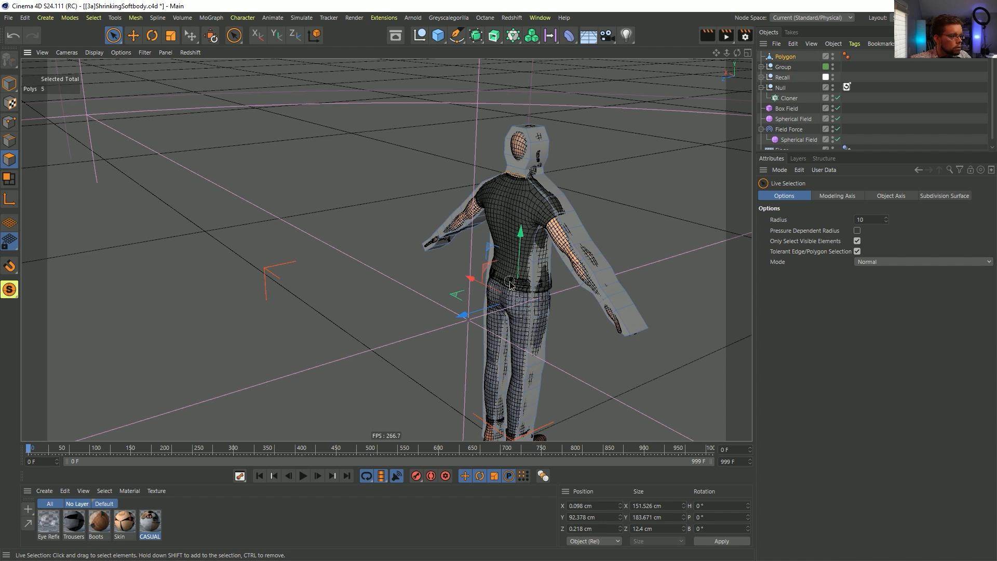
mouse_move(513, 300)
mouse_down()
mouse_move(497, 292)
mouse_move(500, 262)
mouse_move(509, 239)
mouse_move(517, 266)
mouse_move(527, 200)
mouse_move(505, 193)
mouse_move(507, 231)
mouse_move(459, 266)
mouse_up()
mouse_move(531, 191)
ctrl+mouse_down()
mouse_move(538, 223)
mouse_move(525, 302)
ctrl+mouse_up()
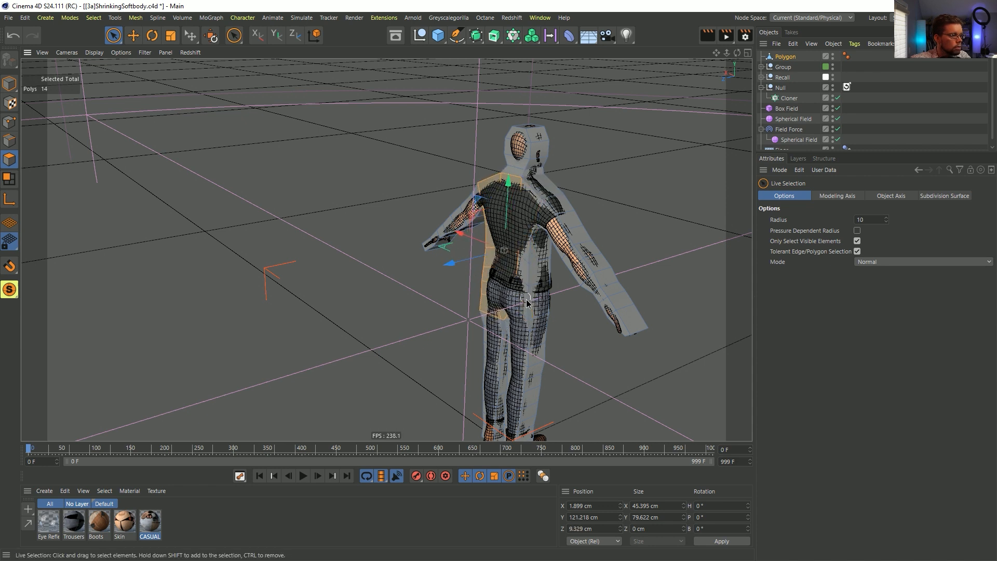
ctrl+drag(447, 316, 478, 295)
mouse_move(478, 245)
ctrl+mouse_down()
mouse_move(484, 198)
mouse_move(477, 244)
mouse_move(456, 266)
mouse_move(434, 221)
mouse_move(471, 223)
mouse_move(494, 198)
ctrl+mouse_up()
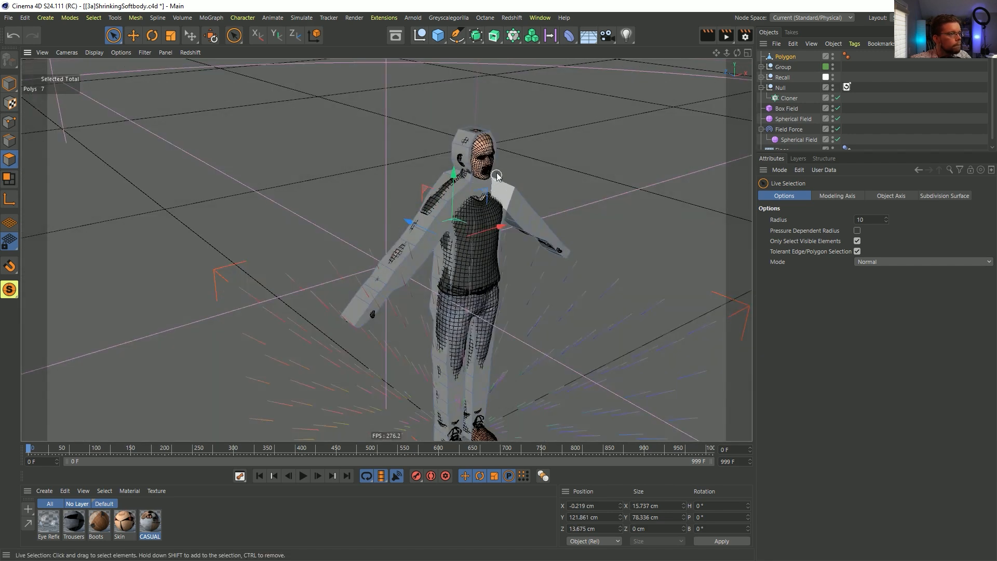
Step: Move the face polygon forward about 4 cm and pull the central chest and belly polygons outward over the figure's front
click(483, 158)
drag(538, 167, 543, 168)
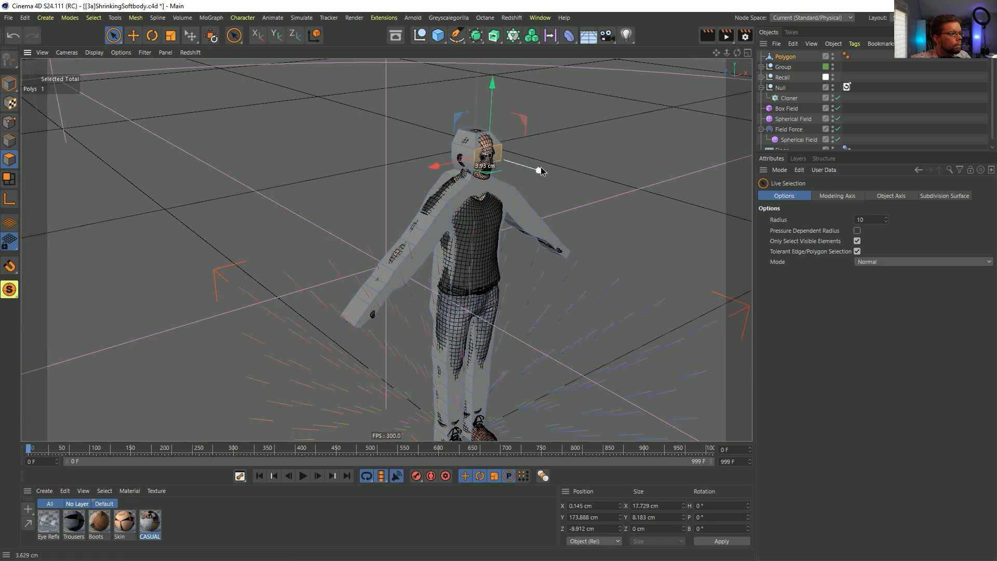
mouse_move(481, 193)
mouse_down()
mouse_move(477, 289)
mouse_move(465, 244)
mouse_move(488, 200)
mouse_move(489, 291)
mouse_move(488, 221)
mouse_move(479, 249)
mouse_move(452, 244)
mouse_move(453, 225)
mouse_move(510, 195)
mouse_move(496, 318)
mouse_move(455, 332)
mouse_move(448, 257)
mouse_move(468, 242)
mouse_up()
drag(453, 247, 438, 246)
ctrl+click(494, 217)
alt+drag(472, 290, 491, 239)
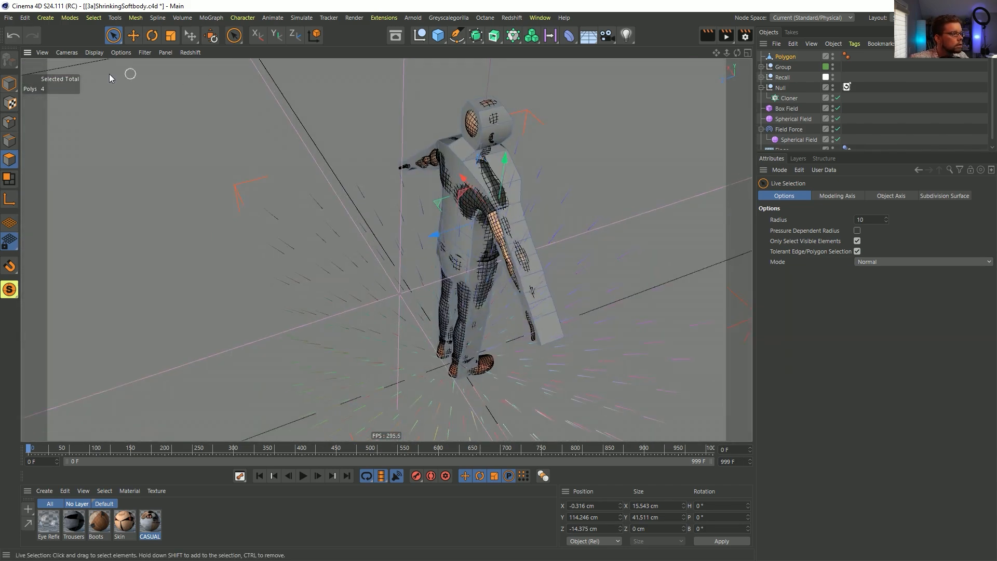
Step: Move the two points at the back of the neck base about 6 cm toward the neck along the Z axis
key(Return)
click(463, 163)
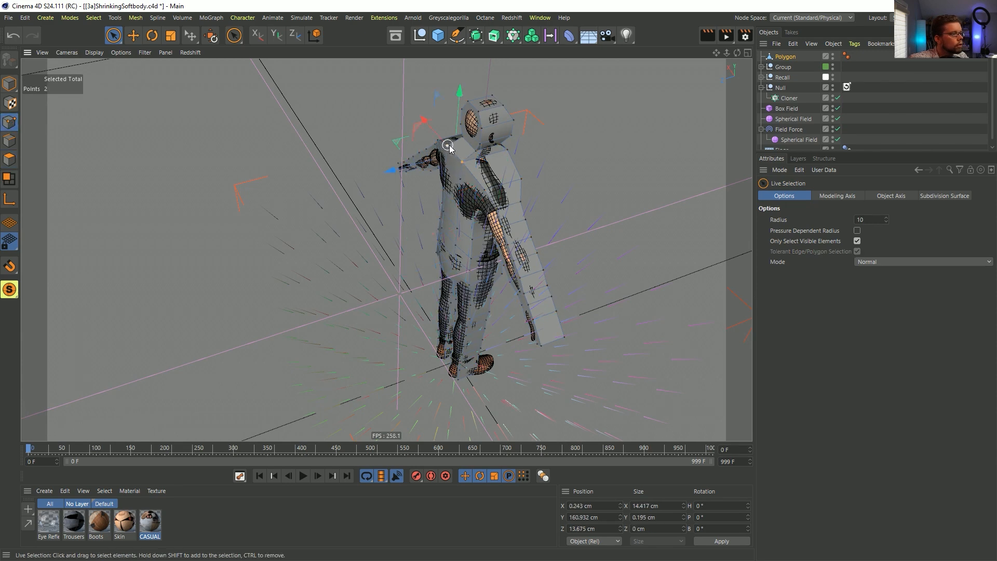
drag(396, 164, 395, 218)
Step: Reposition the points around the front and side of the neck base to fit the figure's neck
scroll(475, 172, up, 5)
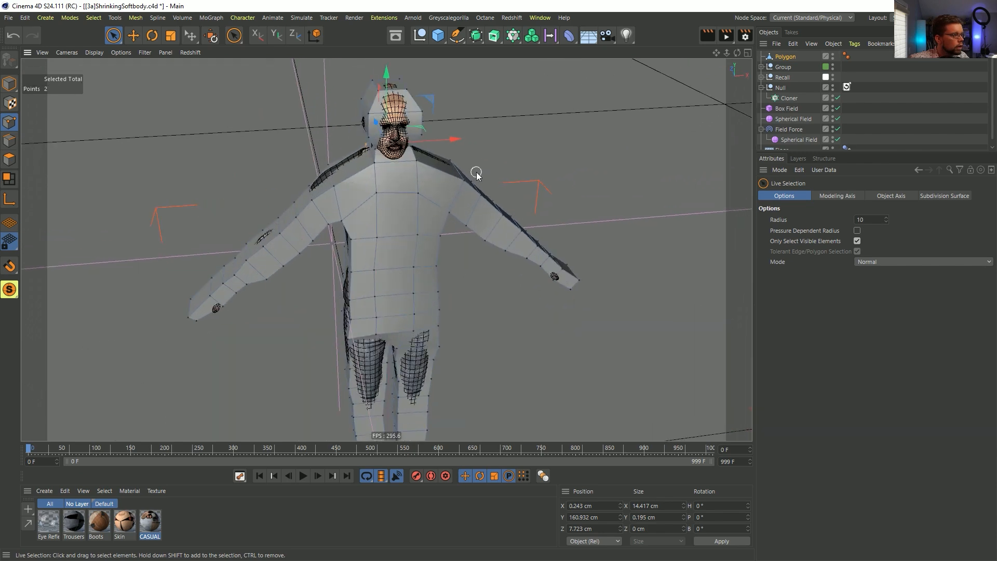
mouse_move(448, 167)
alt+mouse_down()
mouse_move(377, 162)
mouse_move(384, 151)
mouse_move(376, 153)
mouse_move(410, 148)
mouse_move(371, 150)
alt+mouse_up()
mouse_move(425, 113)
mouse_down()
mouse_move(379, 112)
mouse_move(400, 134)
mouse_move(371, 136)
mouse_move(378, 157)
mouse_move(305, 151)
mouse_move(382, 171)
mouse_move(395, 156)
mouse_move(440, 159)
mouse_up()
click(440, 160)
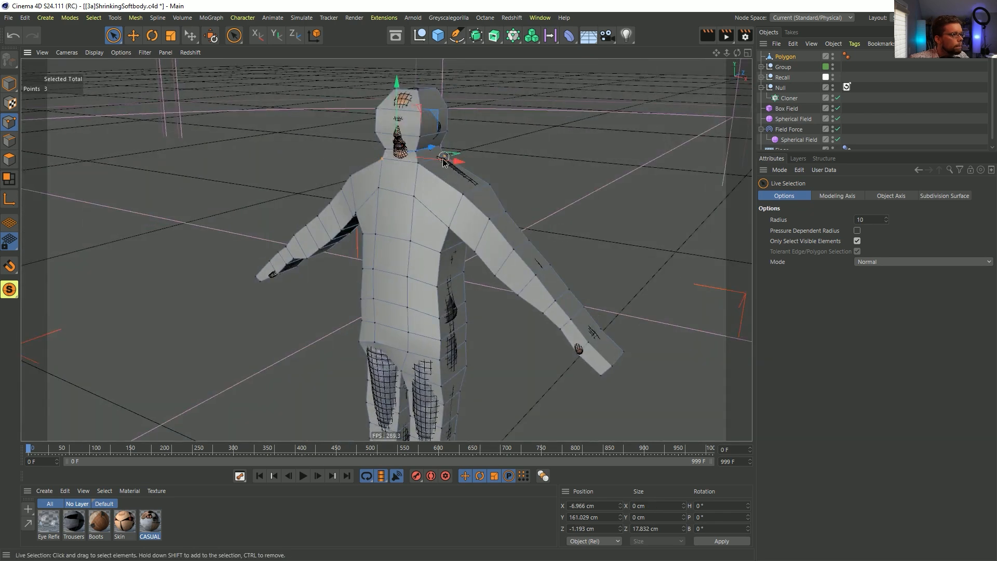
click(407, 162)
drag(414, 119, 418, 115)
click(392, 164)
alt+drag(392, 164, 474, 175)
click(382, 170)
Step: Select the front points along both arms and move them about 4 cm inward along the Z axis to thin the arms
alt+drag(473, 175, 458, 232)
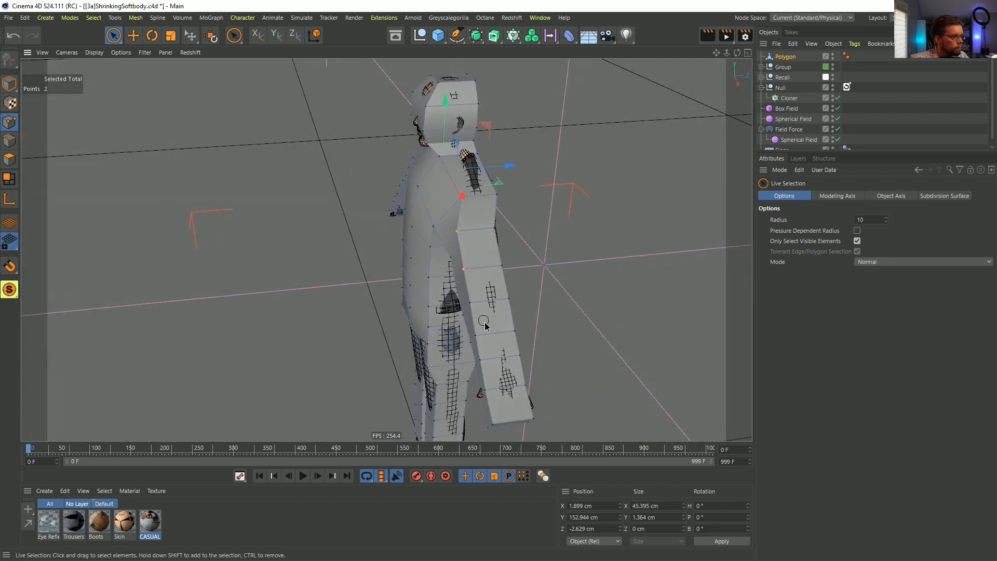
alt+drag(471, 302, 462, 214)
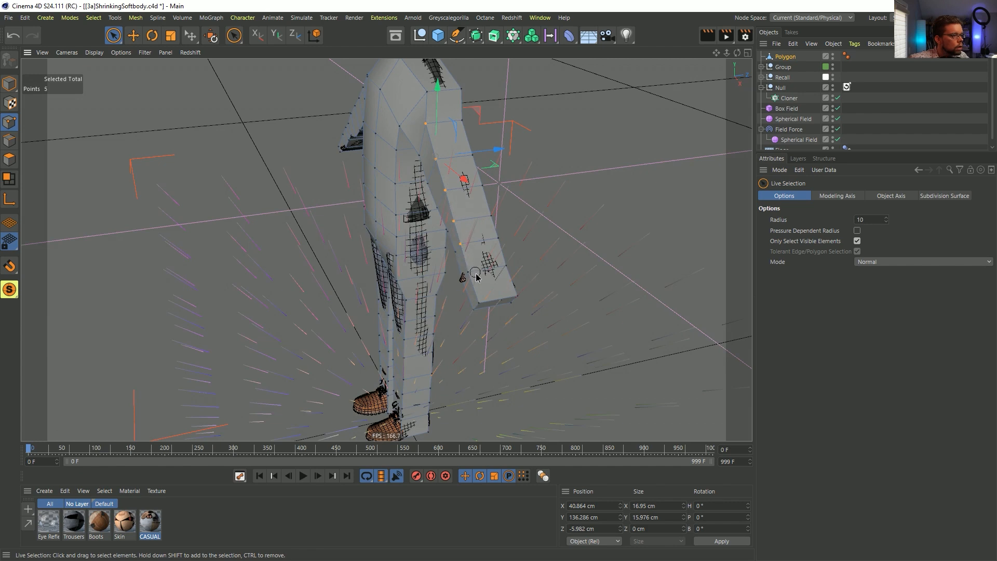
shift+drag(483, 306, 483, 306)
alt+drag(441, 234, 372, 154)
alt+middle_drag(372, 154, 437, 164)
mouse_move(385, 172)
alt+mouse_down()
mouse_move(398, 176)
mouse_move(365, 168)
alt+mouse_up()
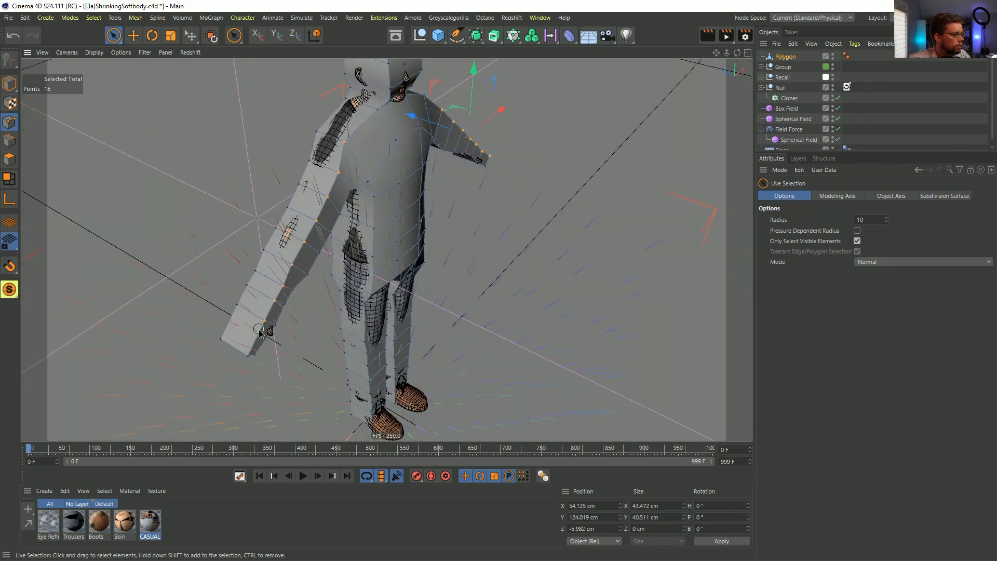
shift+click(245, 354)
ctrl+click(345, 142)
drag(340, 171, 330, 167)
mouse_move(340, 204)
alt+mouse_down()
mouse_move(292, 130)
mouse_move(350, 198)
alt+mouse_up()
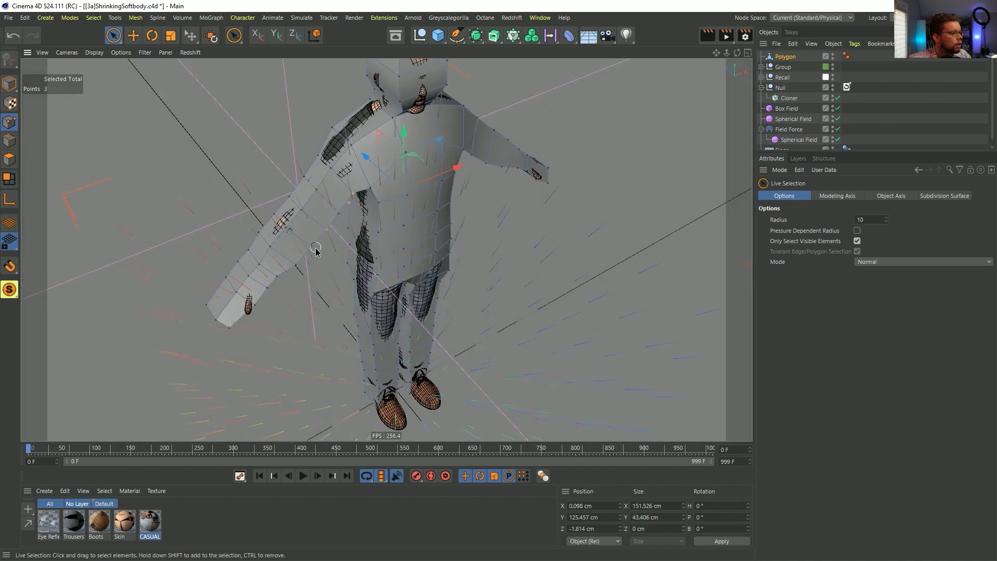
Step: Adjust the points along the underside of both arms and the two central points at the torso's lower front
click(298, 274)
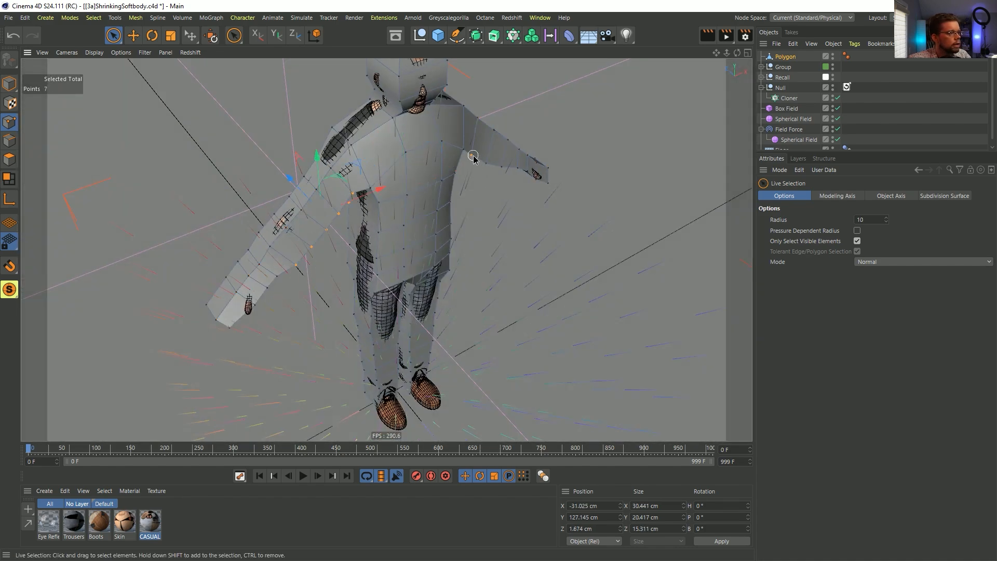
shift+click(513, 173)
alt+drag(509, 171, 232, 184)
alt+drag(302, 206, 340, 174)
drag(291, 130, 286, 128)
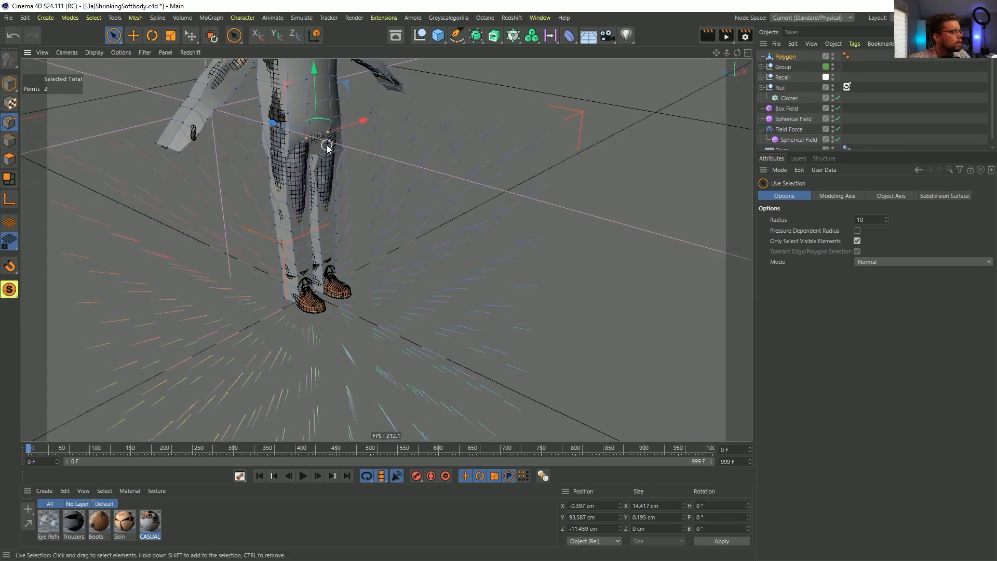
Step: Smooth all points of the body mesh with the Iron tool at about 21% strength
key(ctrl+a)
key(s)
key(m)
key(g)
drag(341, 201, 385, 197)
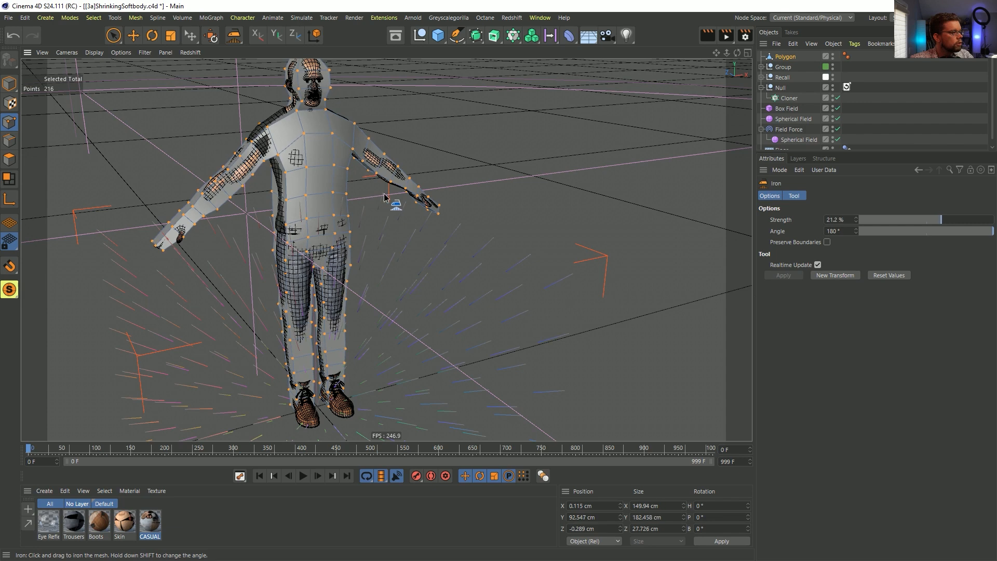
Step: Extrude the front polygons at the bottom of both legs twice, about 6.3 cm and 8.66 cm, to form the feet
click(10, 162)
click(114, 38)
alt+middle_drag(258, 397, 297, 265)
alt+right_drag(297, 265, 405, 259)
click(414, 271)
shift+click(474, 273)
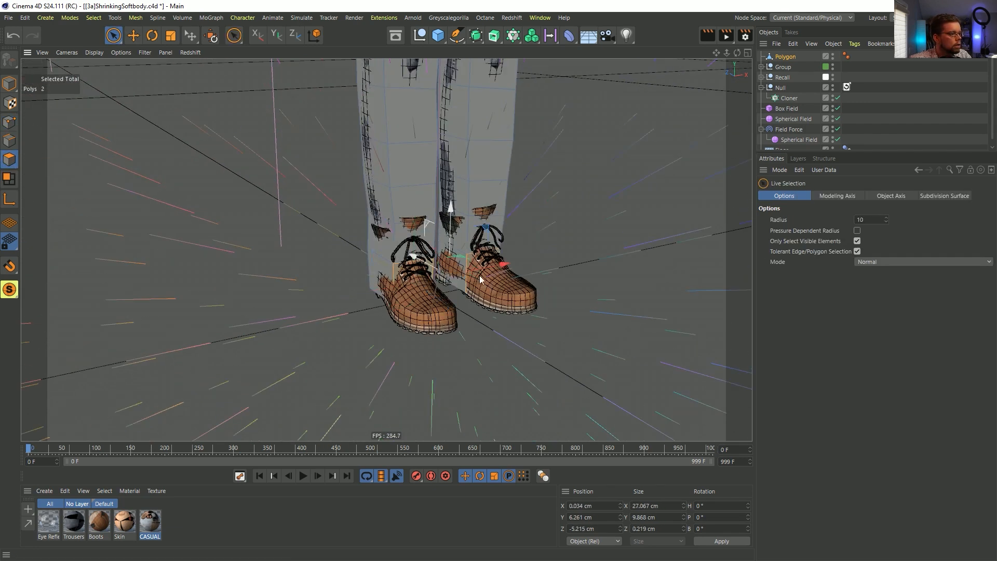
key(d)
drag(566, 322, 587, 320)
drag(488, 307, 510, 306)
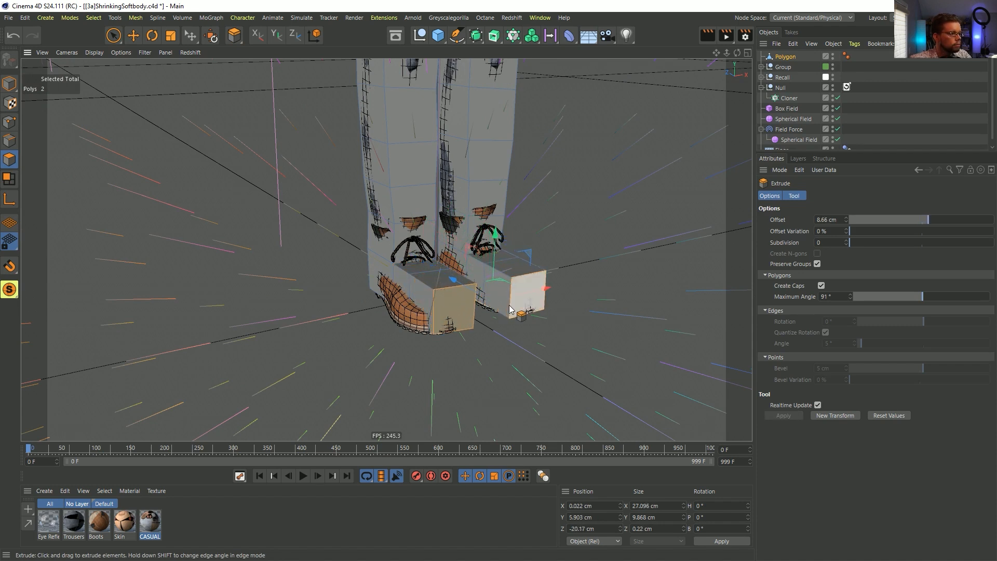
Step: Loop-select the middle edge ring of each foot and scale it about 30% wider to match the boots
click(9, 141)
scroll(431, 277, up, 2)
key(u)
key(l)
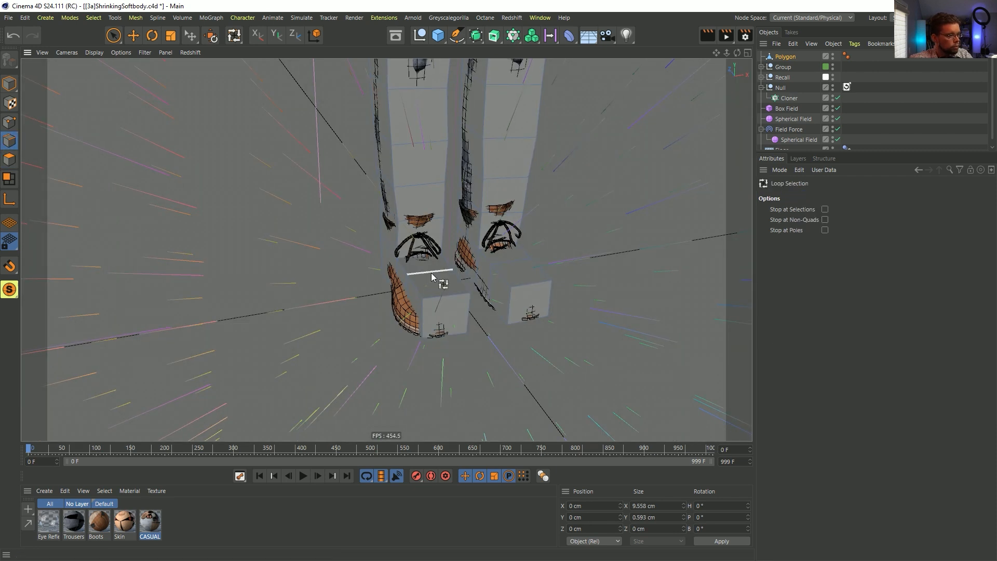
click(436, 274)
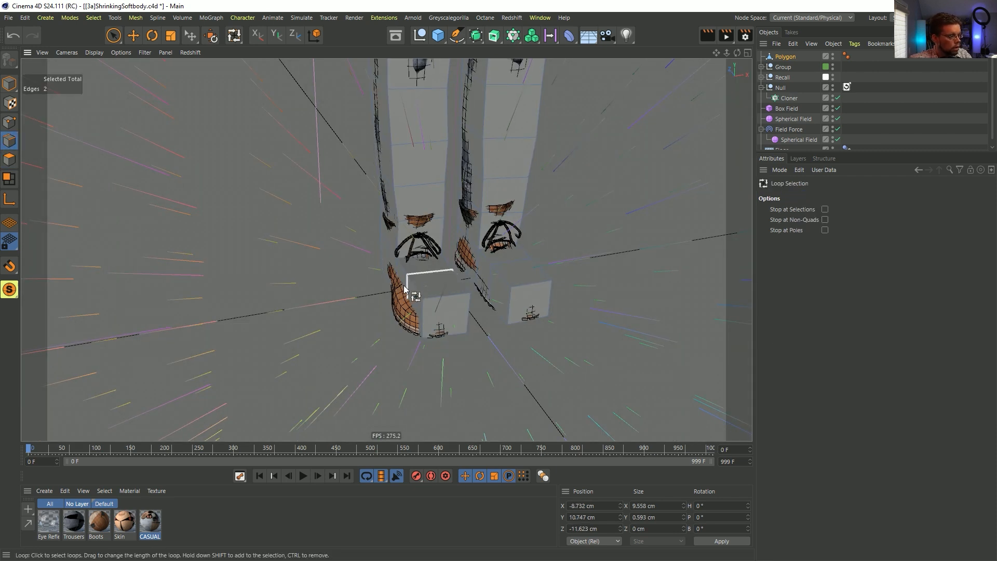
click(417, 300)
key(t)
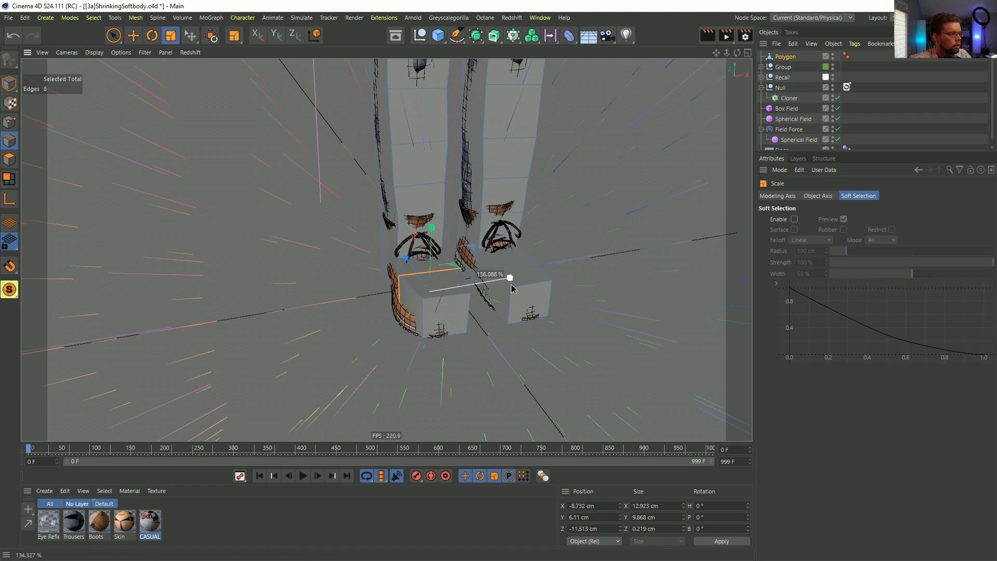
mouse_move(525, 284)
mouse_down()
mouse_move(526, 261)
mouse_move(498, 268)
mouse_move(516, 272)
mouse_up()
key(u)
key(l)
key(t)
drag(590, 271, 608, 275)
alt+drag(608, 275, 397, 238)
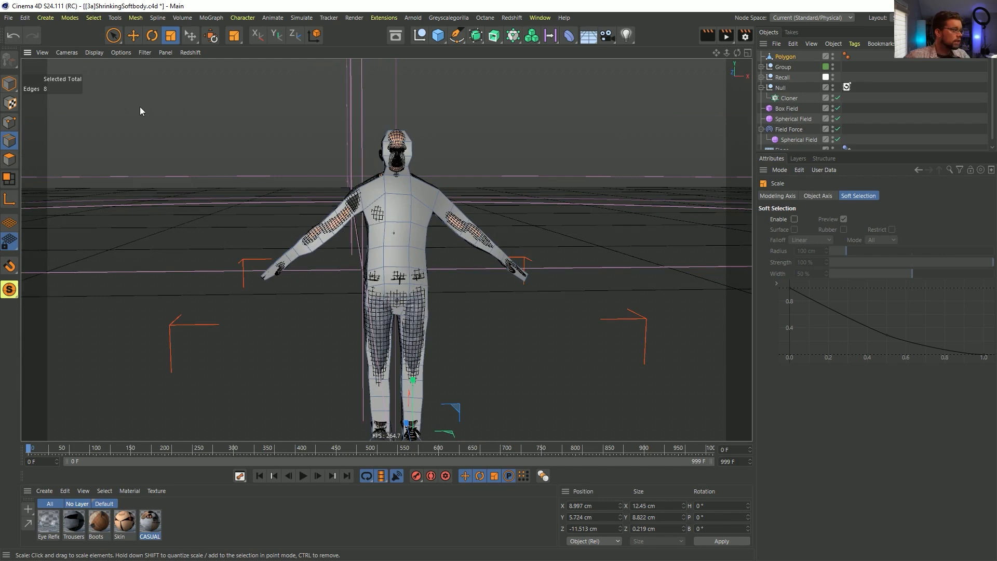
Step: Save the scene as a new file named [3d]LowPolyFigure.c4d in the SceneFiles folder
key(ctrl+shift+s)
click(234, 175)
click(82, 332)
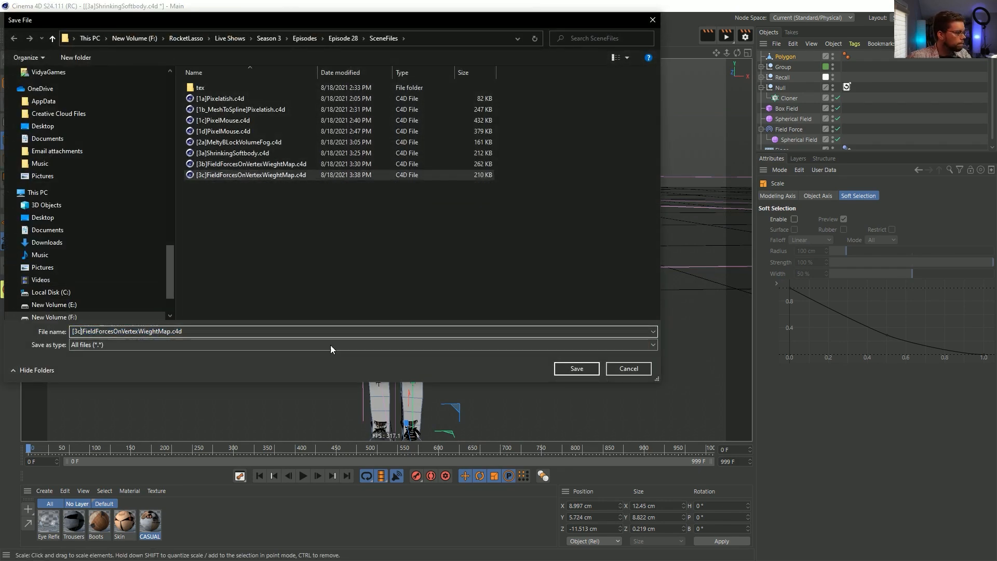
key(BackSpace)
text(d])
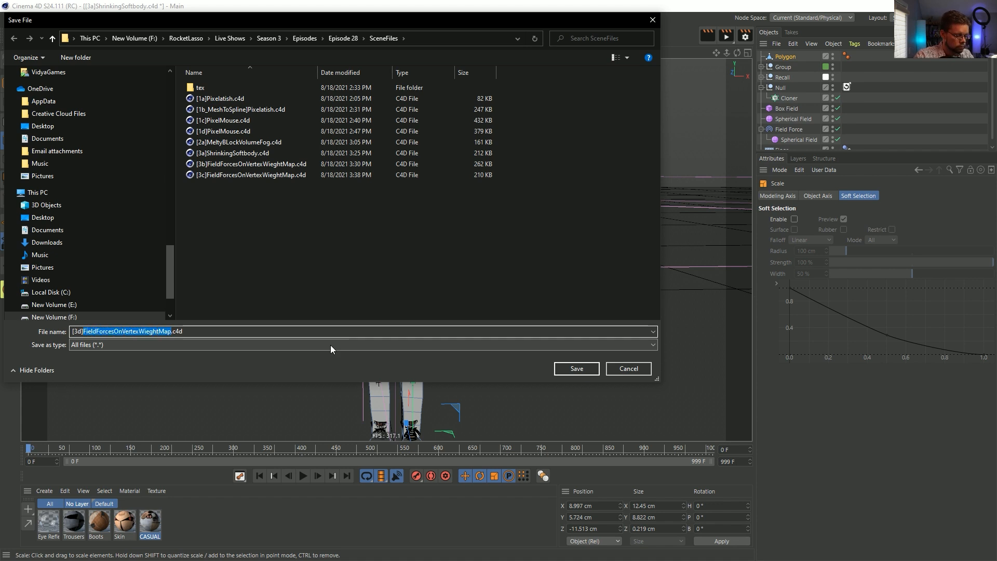
text(LowPoly)
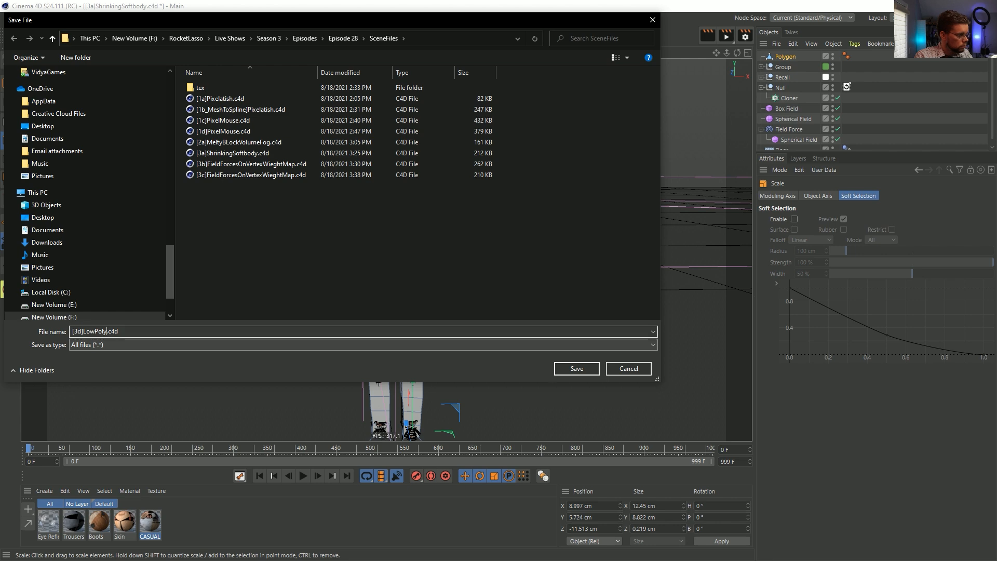
text(Figure)
key(Return)
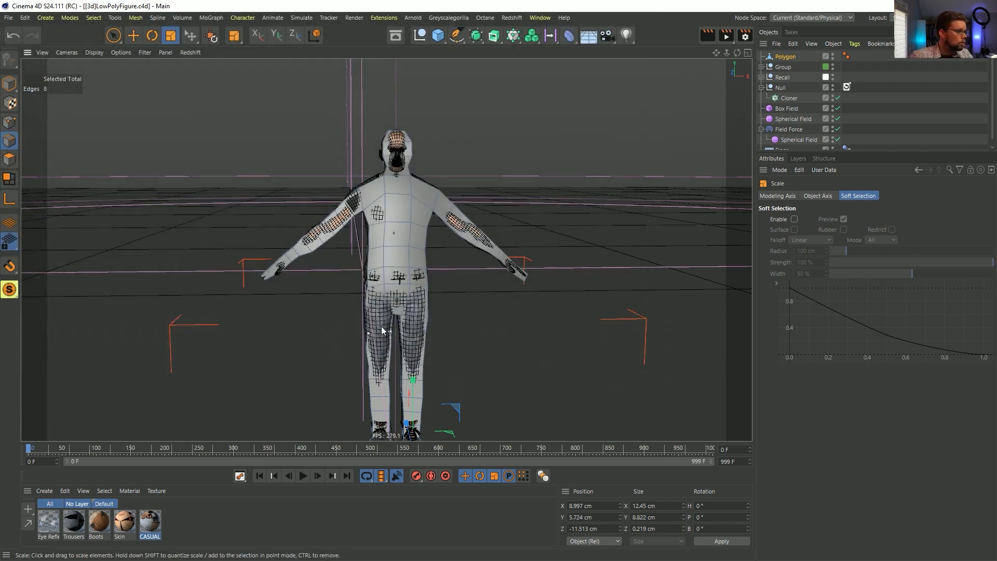
Step: Delete the Recall null and the Null containing the Cloner from the scene
key(e)
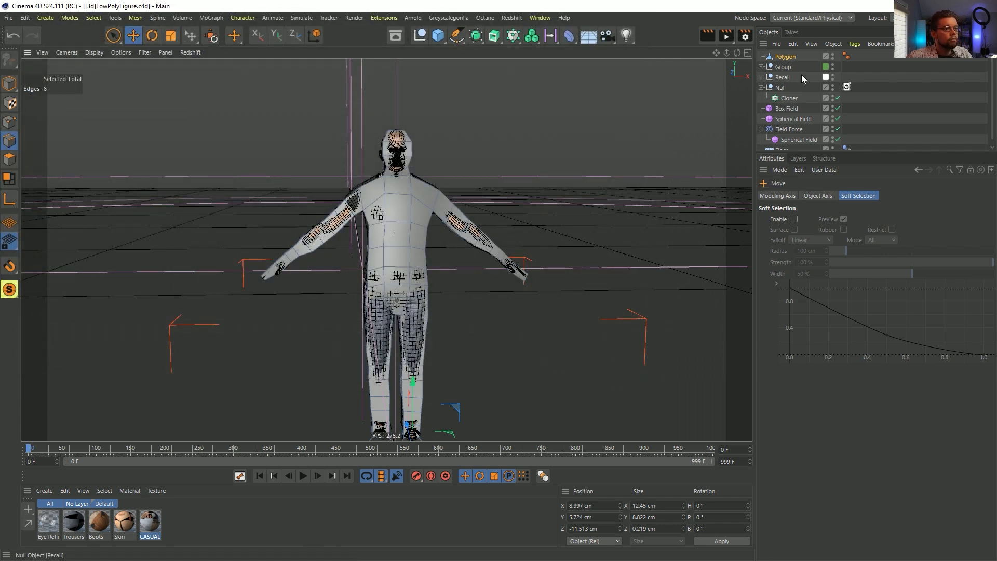
click(781, 78)
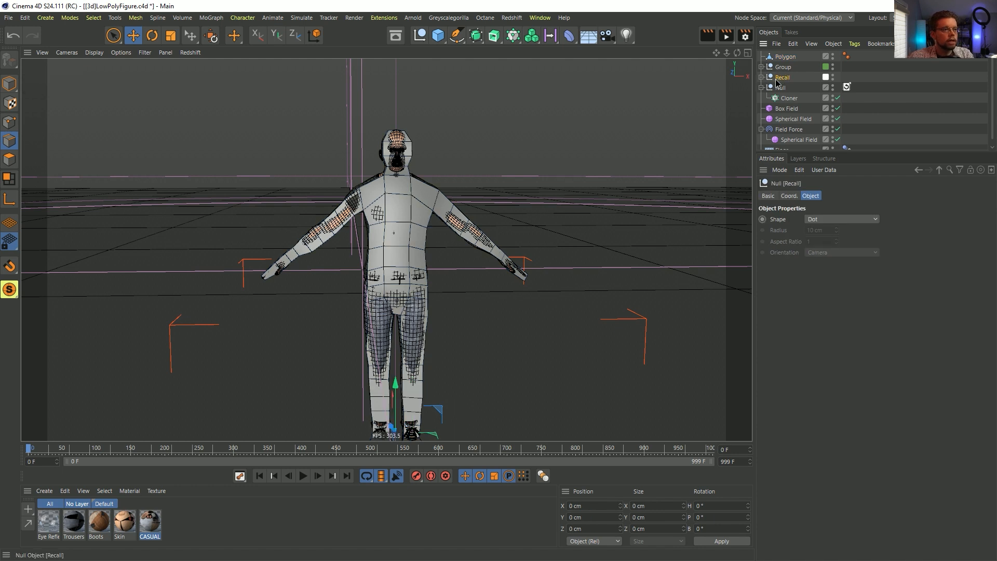
key(Delete)
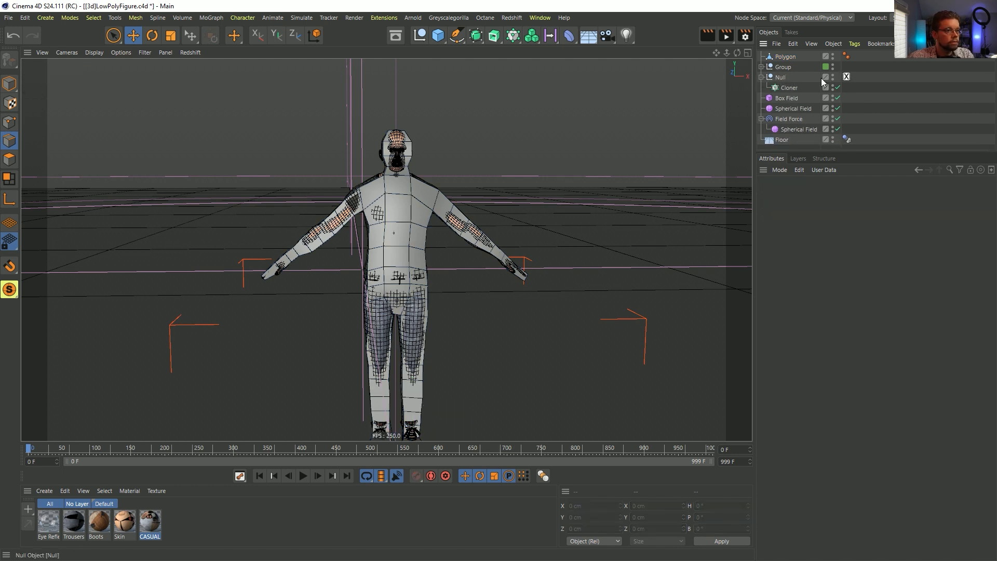
click(786, 77)
key(Delete)
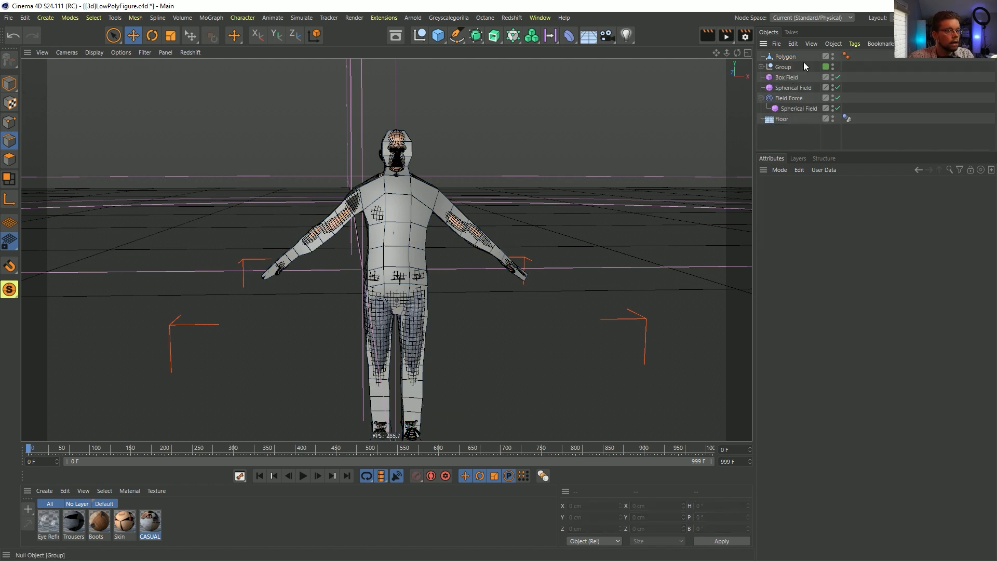
Step: Hide the Group null with the clothed figure, leaving only the low-poly body visible
click(834, 65)
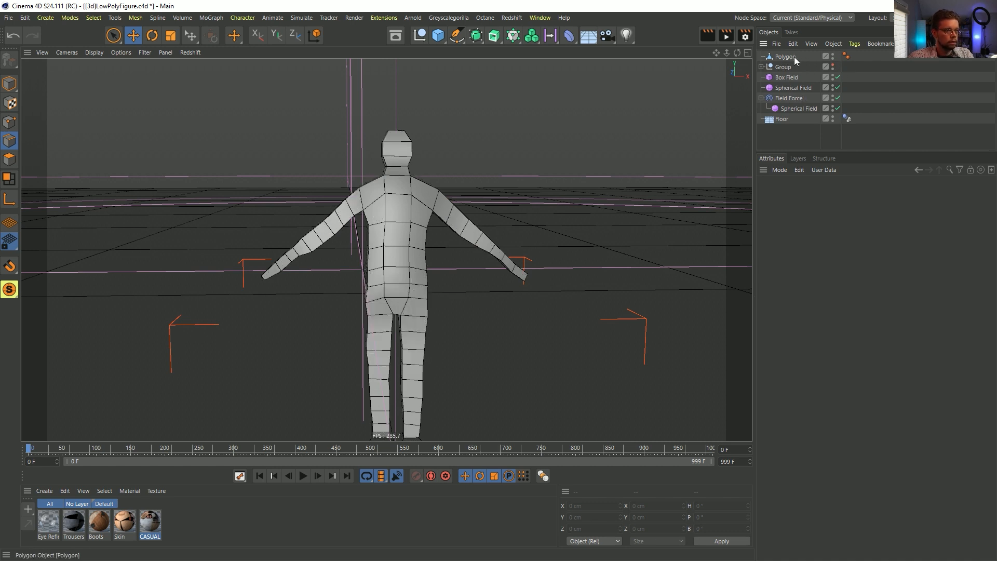
click(762, 67)
click(762, 66)
Step: Try to move the low-poly Polygon body alone about 203 cm along negative X
click(417, 223)
alt+drag(417, 220, 343, 234)
click(9, 82)
key(e)
drag(444, 331, 207, 352)
alt+drag(243, 311, 493, 261)
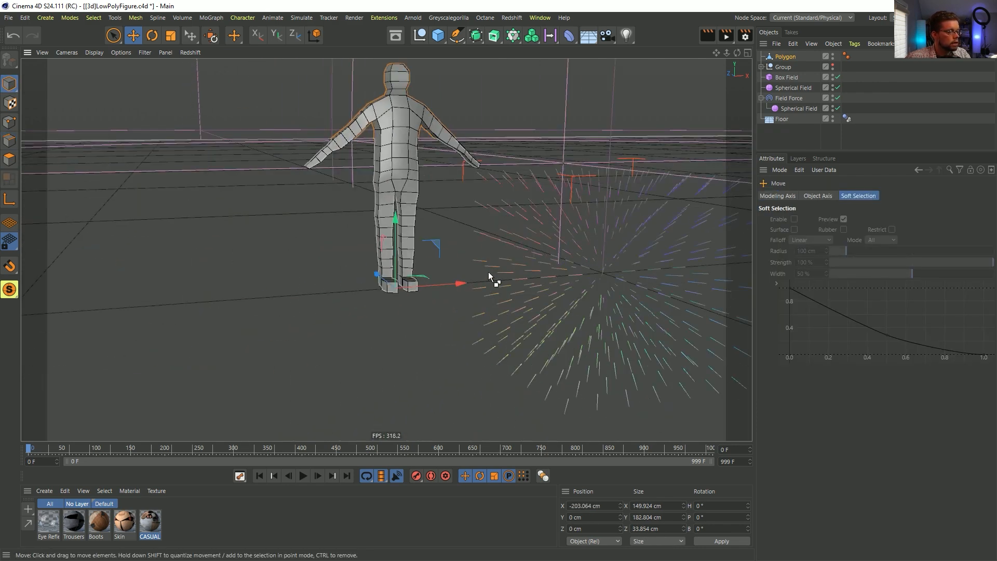
key(ctrl+z)
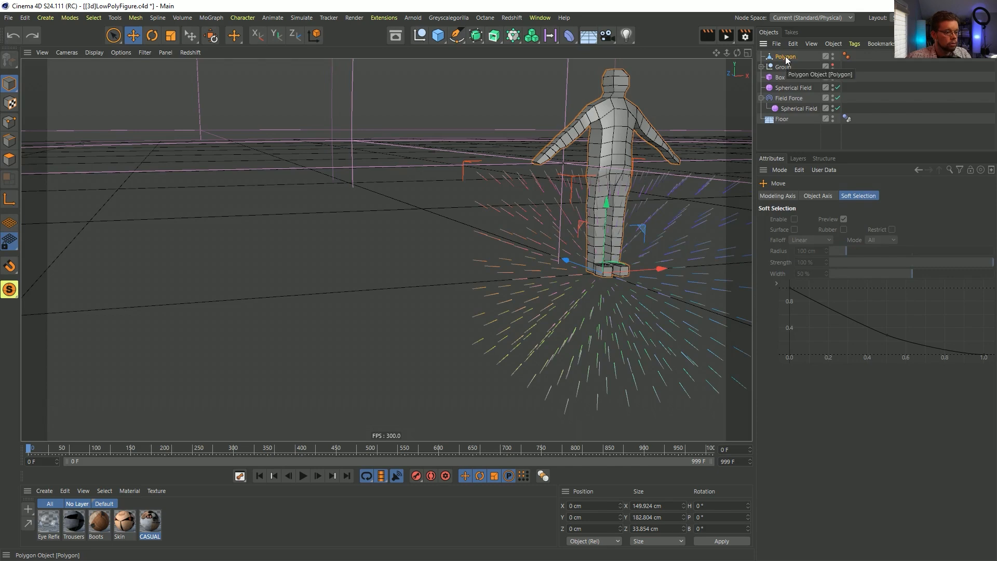
Step: Group the Polygon and the Group null under a new null and move it more than 367 cm along negative X
key(alt+g)
drag(783, 68, 784, 56)
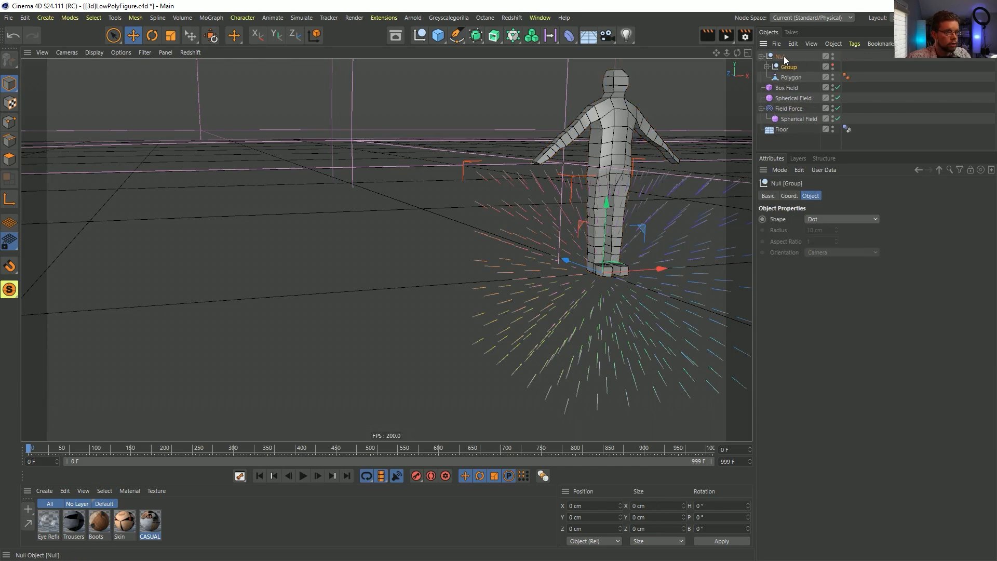
drag(642, 269, 264, 291)
scroll(264, 291, down, 5)
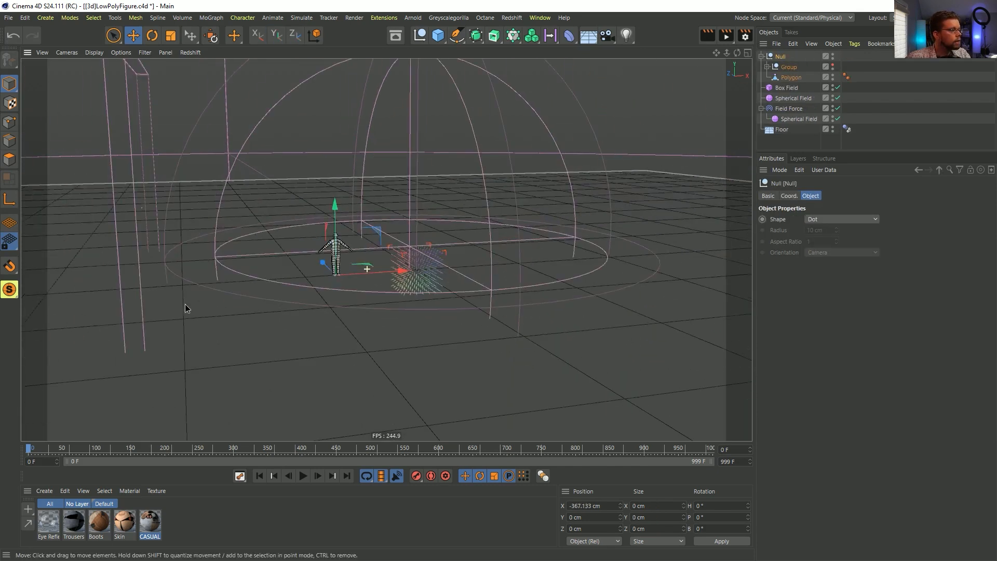
drag(403, 270, 137, 277)
Step: Add a Soft Body tag to the low-poly Polygon body
alt+middle_drag(142, 276, 313, 265)
alt+right_drag(233, 281, 266, 272)
alt+drag(366, 254, 335, 297)
alt+right_drag(307, 294, 384, 279)
alt+middle_drag(363, 281, 421, 240)
right_click(786, 79)
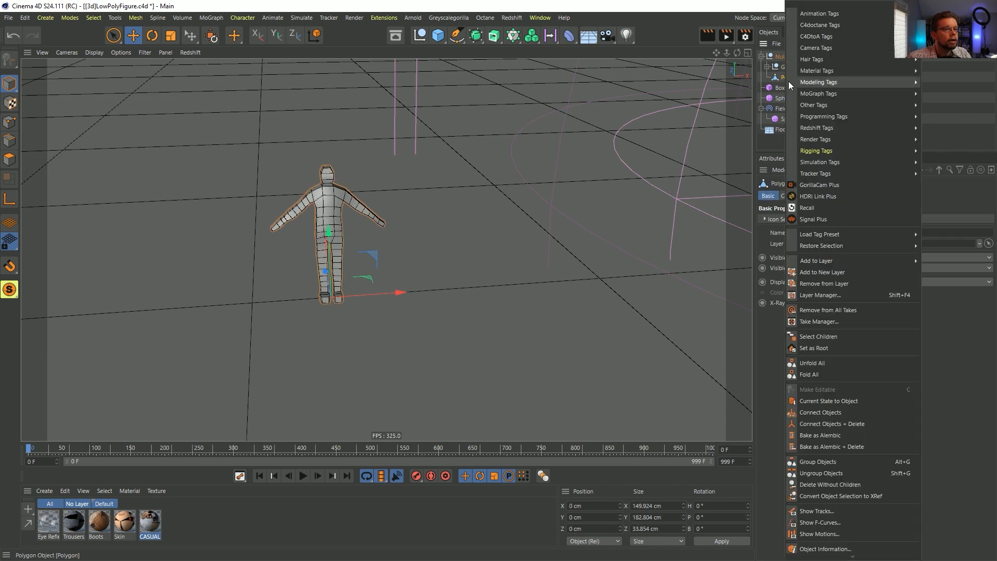
mouse_move(826, 152)
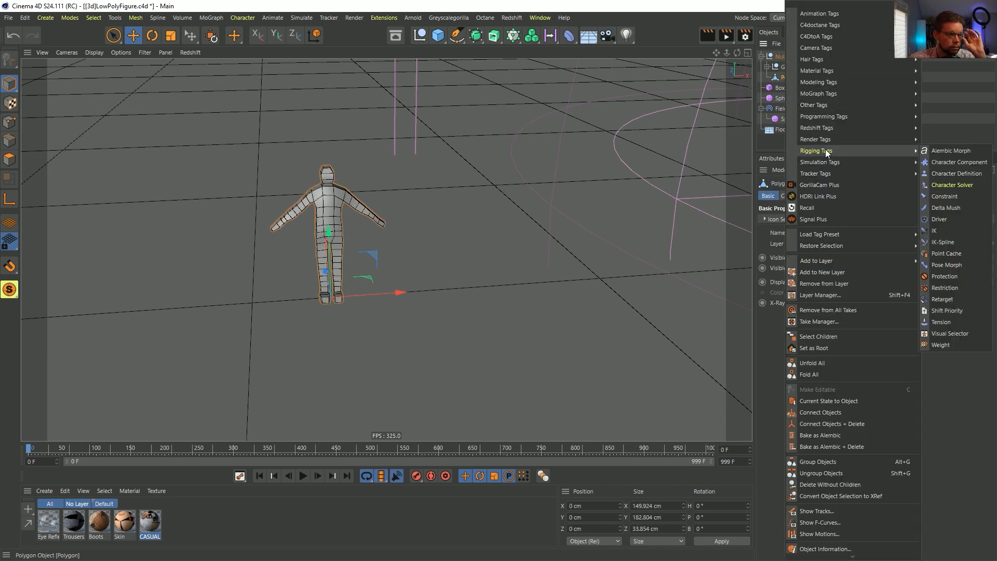
mouse_move(850, 162)
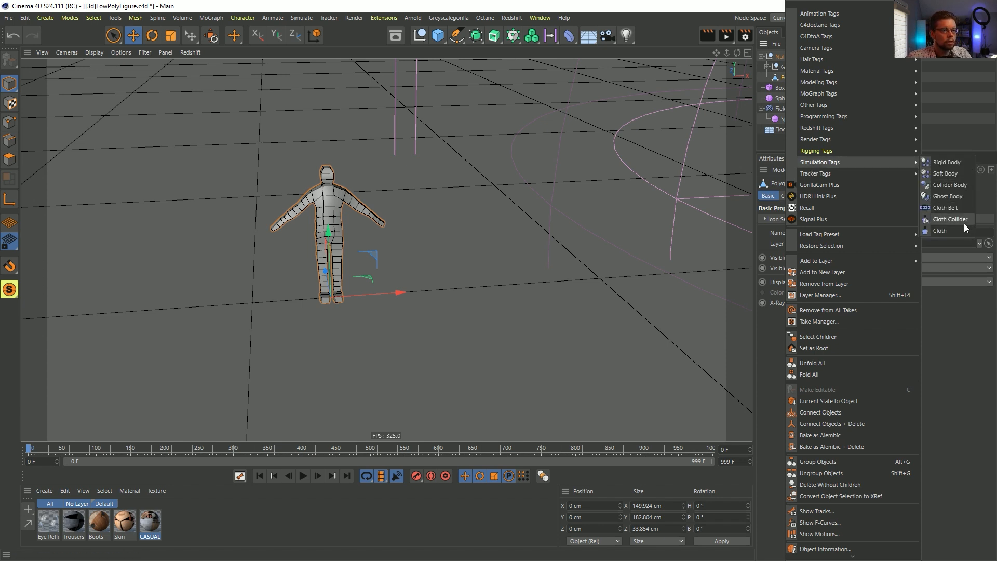
click(946, 174)
Step: Create a vertex map on the body by setting the vertex weight of one shoulder point to 100%
click(10, 122)
key(ctrl+a)
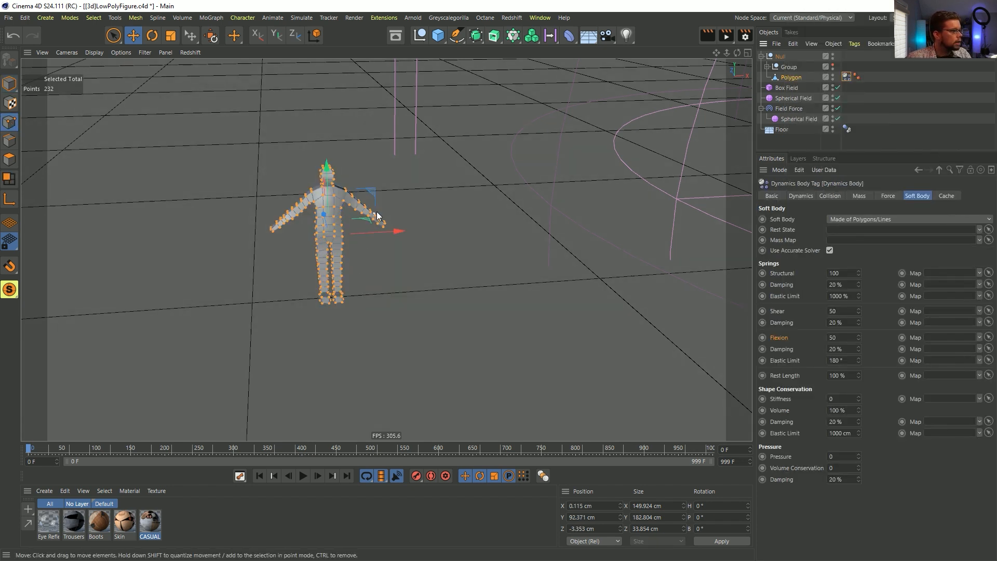
click(344, 199)
click(94, 18)
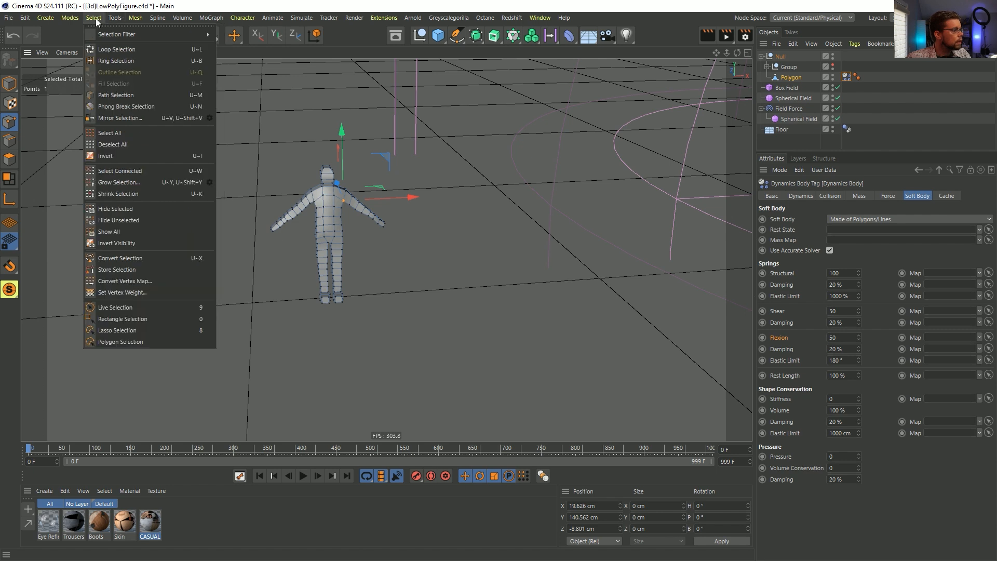
click(141, 294)
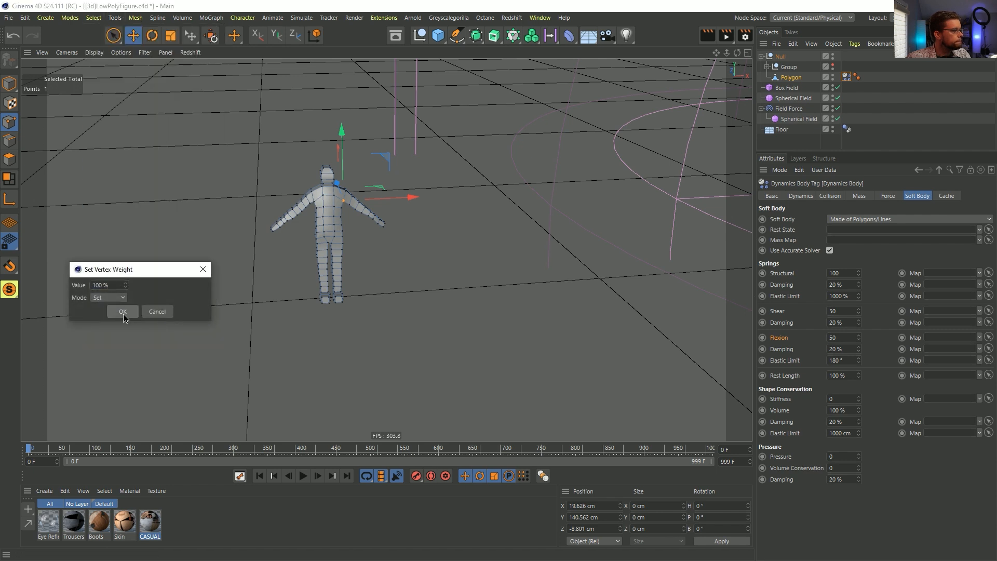
click(123, 312)
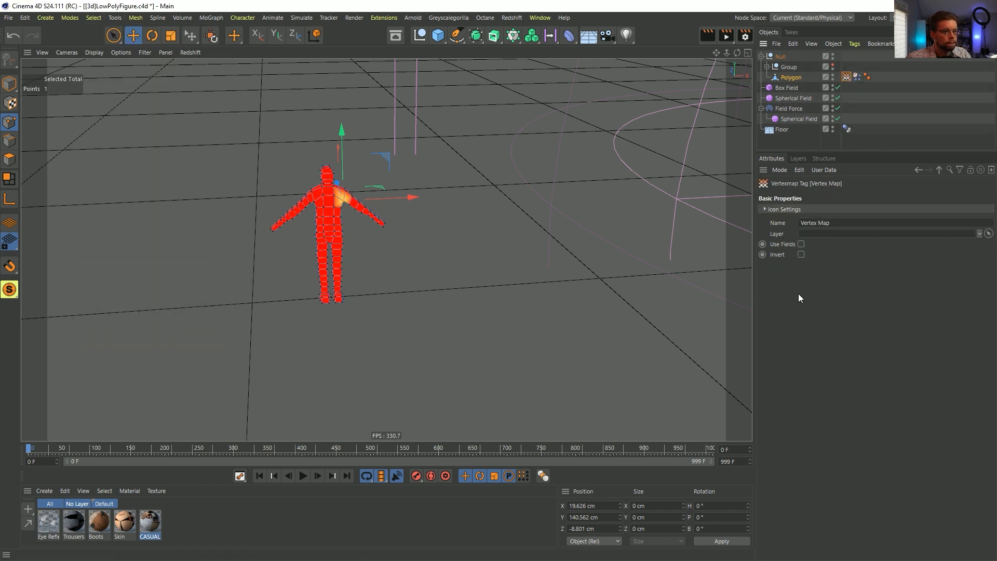
Step: Enable Use Fields on the vertex map and add the standalone Spherical Field to its fields
click(801, 244)
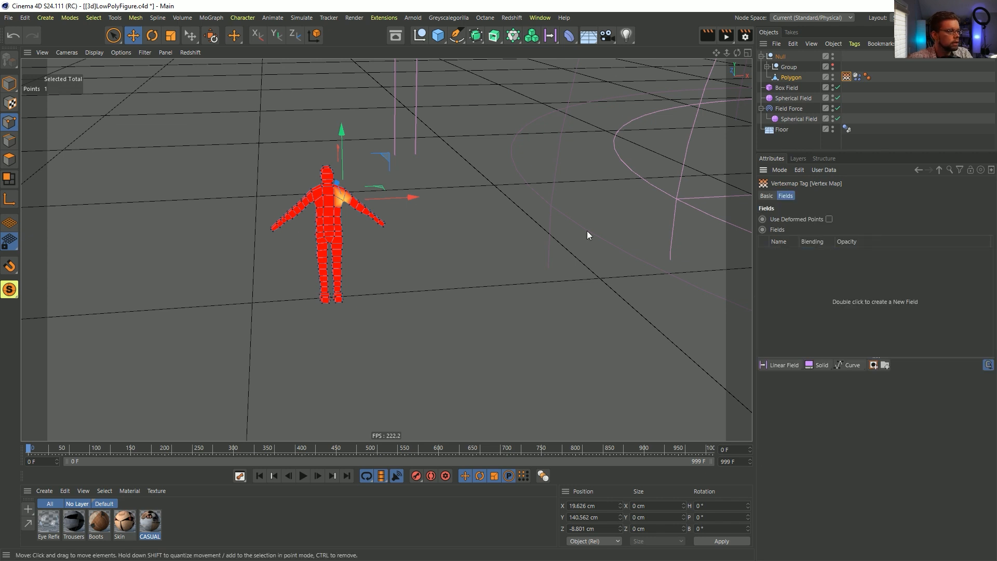
click(9, 83)
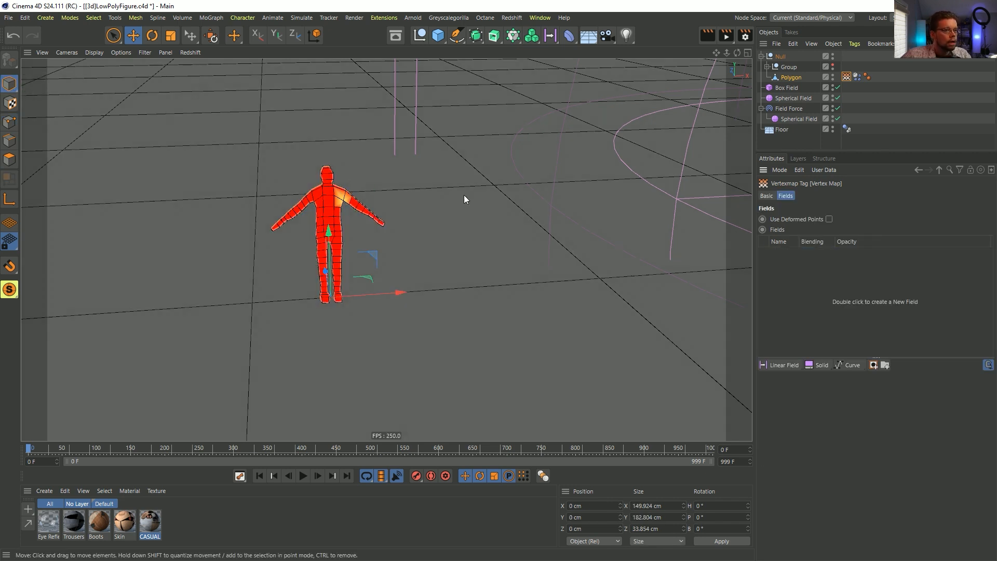
alt+middle_drag(503, 226, 407, 244)
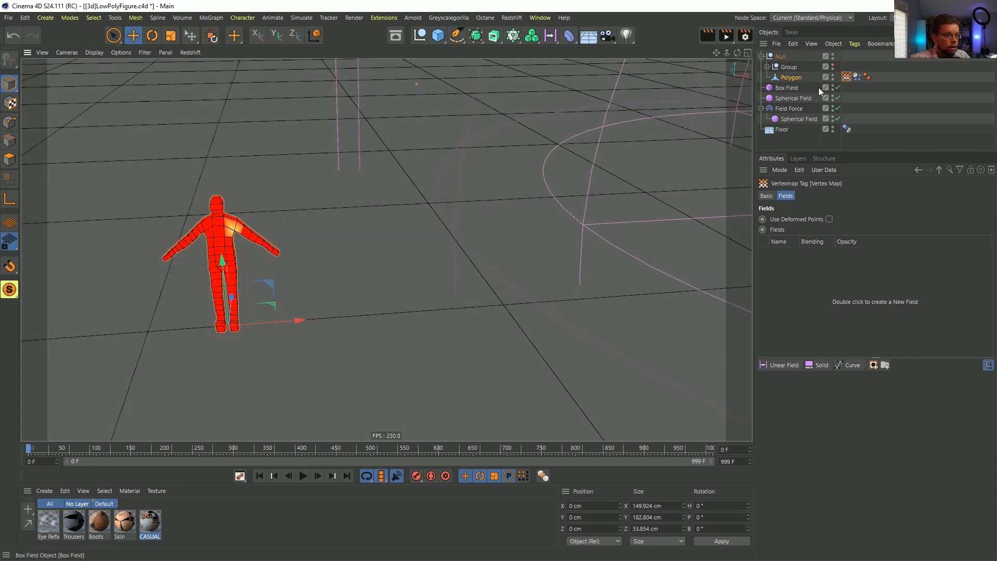
alt+drag(543, 233, 530, 221)
alt+right_drag(530, 221, 470, 244)
alt+drag(469, 245, 423, 259)
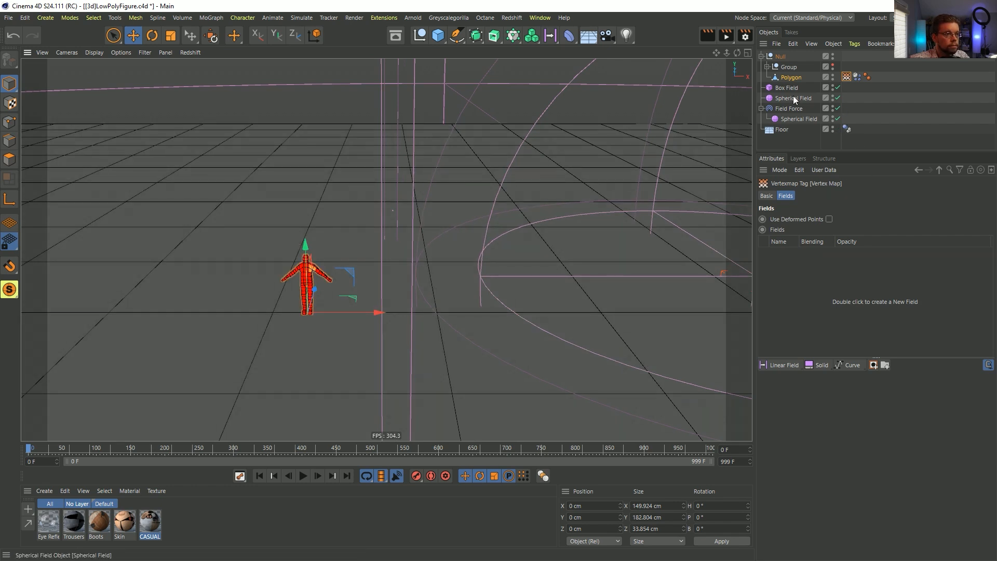
mouse_move(793, 99)
mouse_down()
mouse_move(794, 119)
mouse_move(794, 104)
mouse_up()
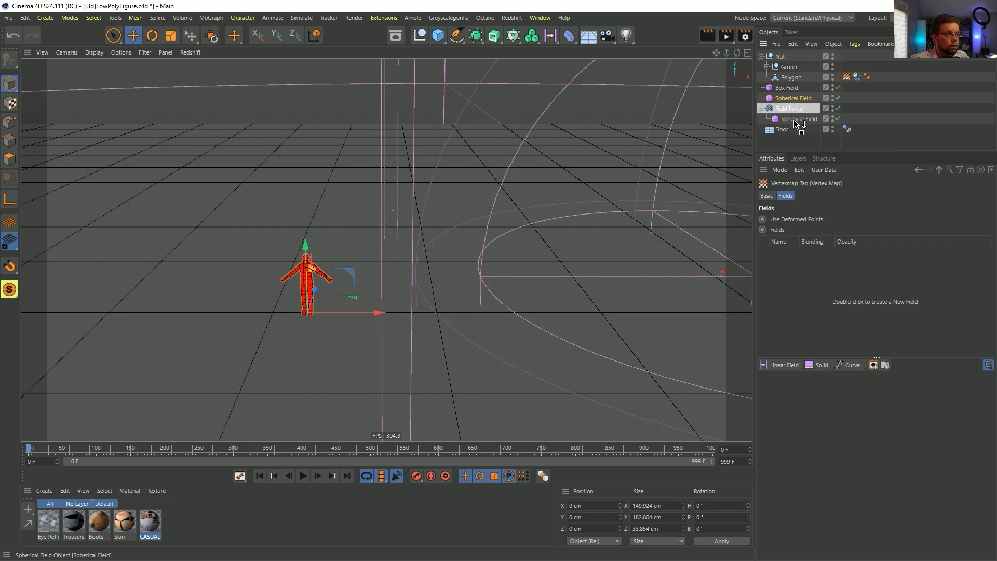
drag(802, 299, 802, 299)
click(810, 254)
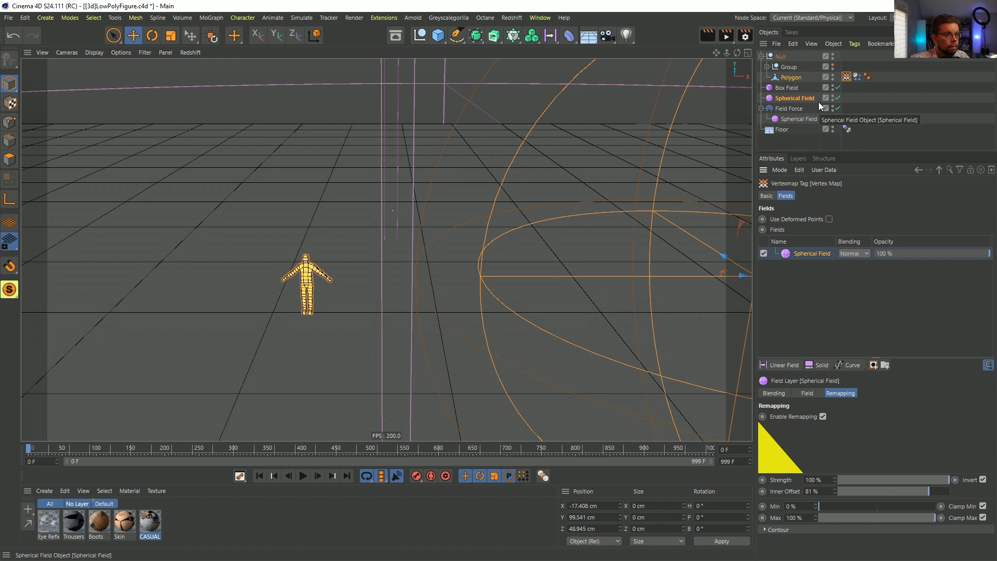
Step: Rename the vertex map as Rest Length
click(847, 77)
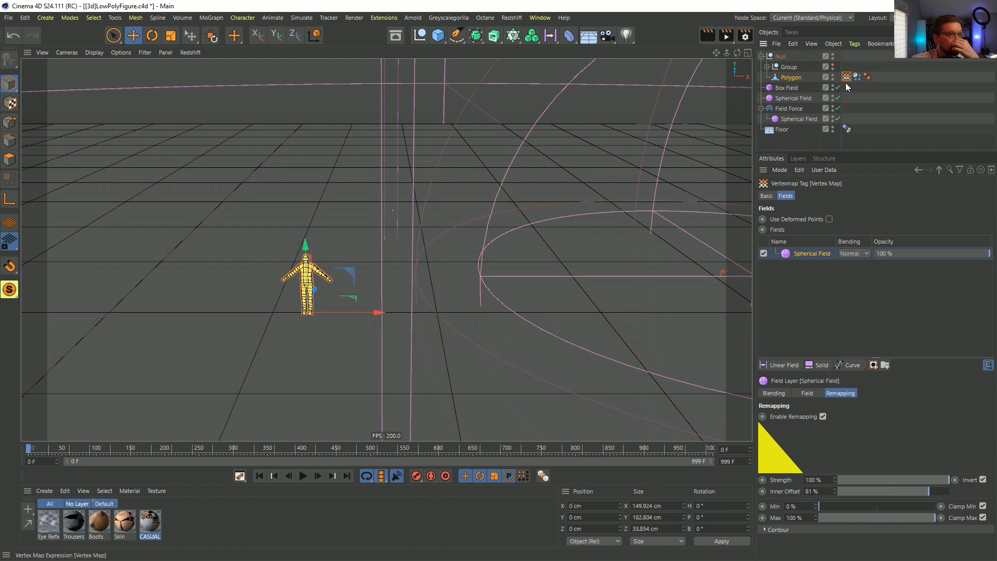
click(766, 196)
click(848, 230)
text(S)
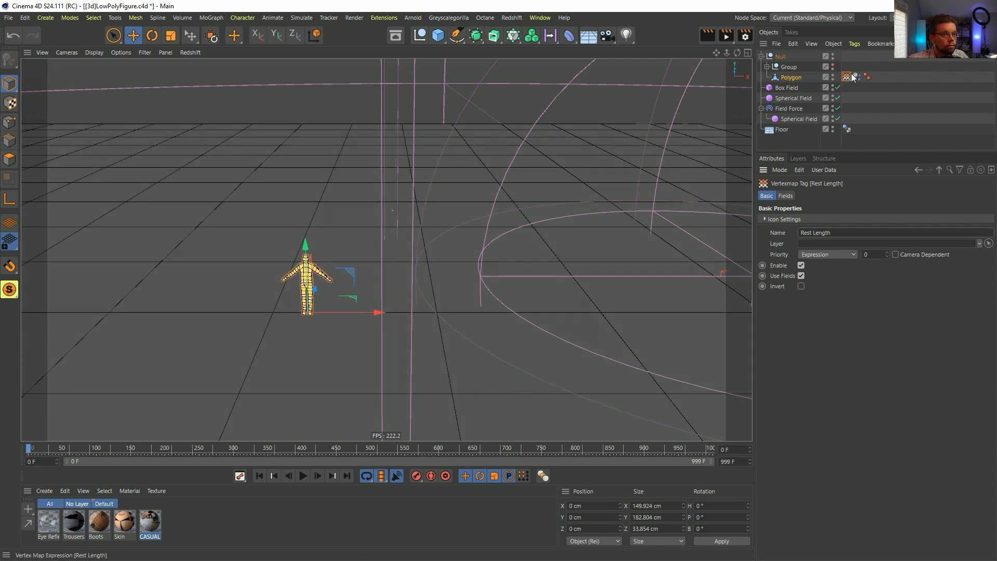
Step: Add a Curve layer above the Spherical Field in the Rest Length map, shaped as a line rising to about 0.5
click(798, 99)
click(850, 196)
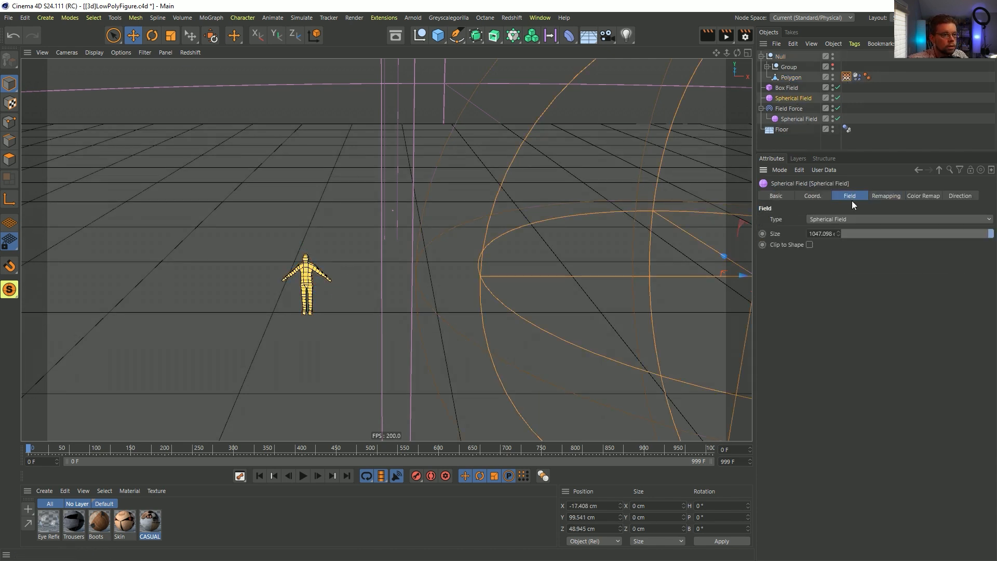
click(847, 76)
click(785, 196)
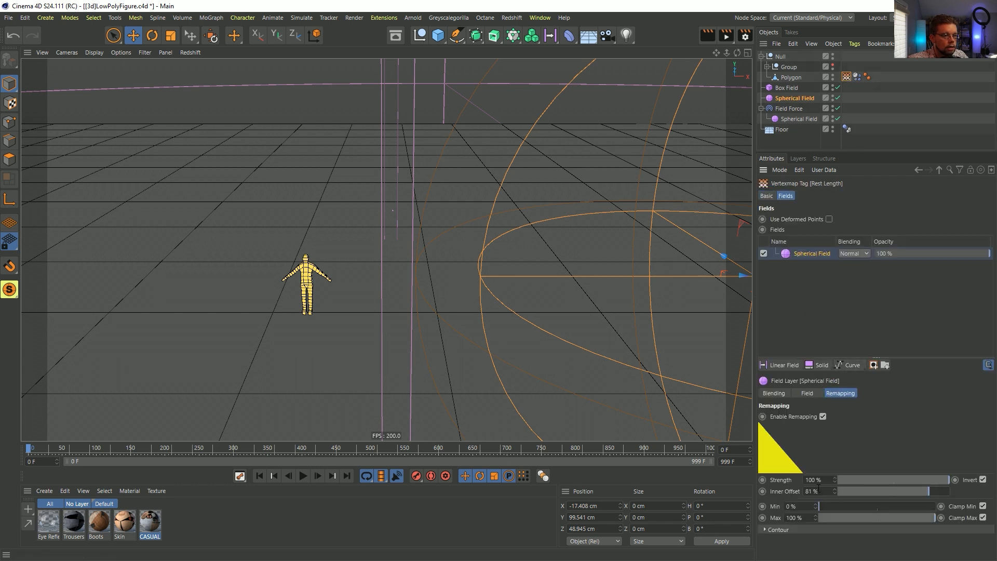
click(847, 364)
click(825, 490)
right_click(885, 444)
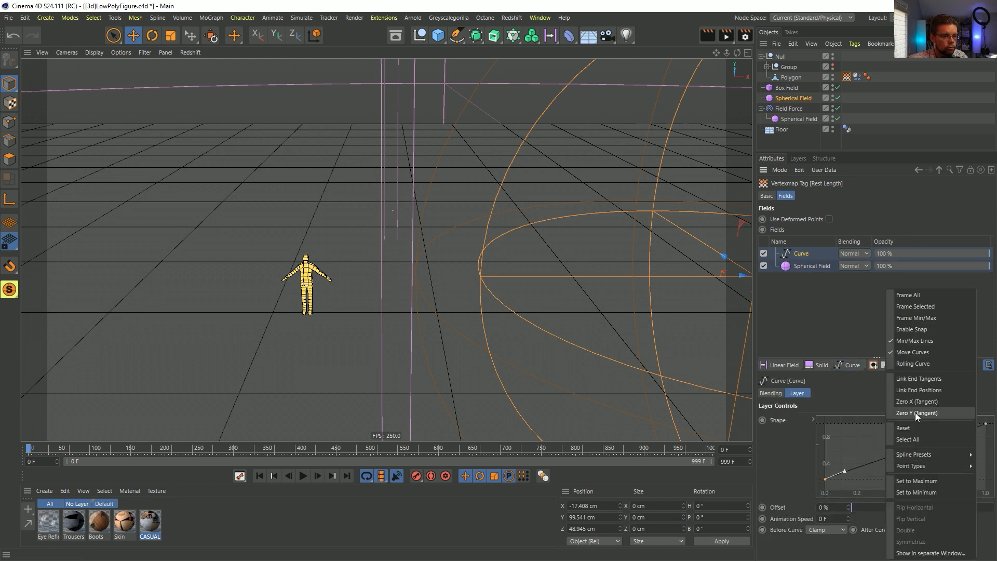
click(903, 428)
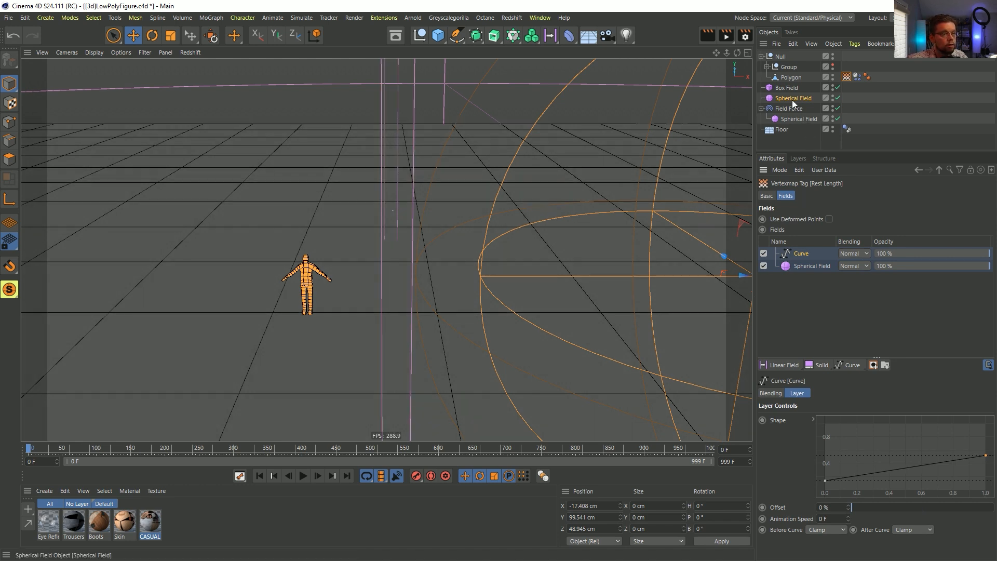
Step: Add the Box Field above the Curve layer in the Rest Length map and set its blending to Max
drag(787, 89, 809, 250)
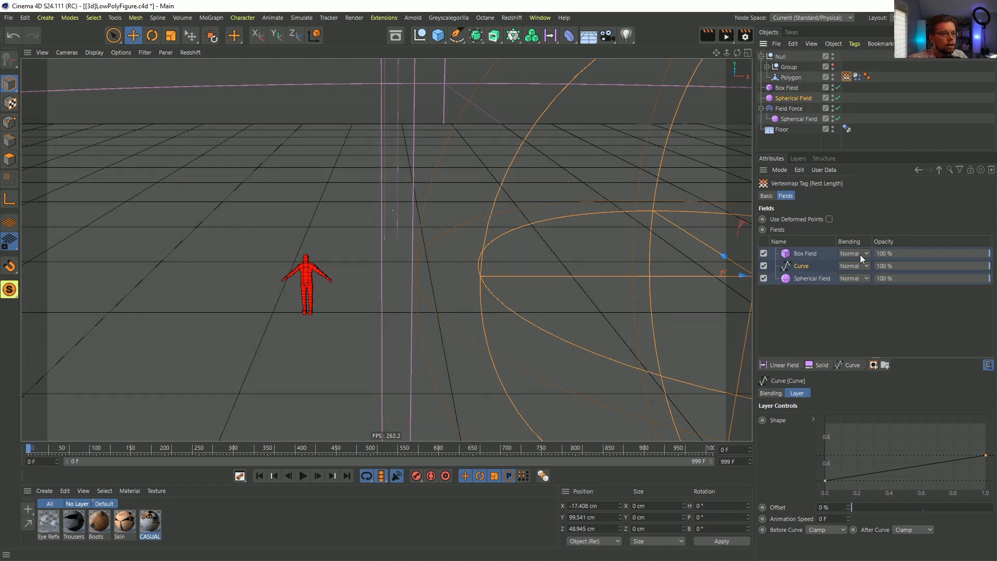
click(860, 253)
click(849, 336)
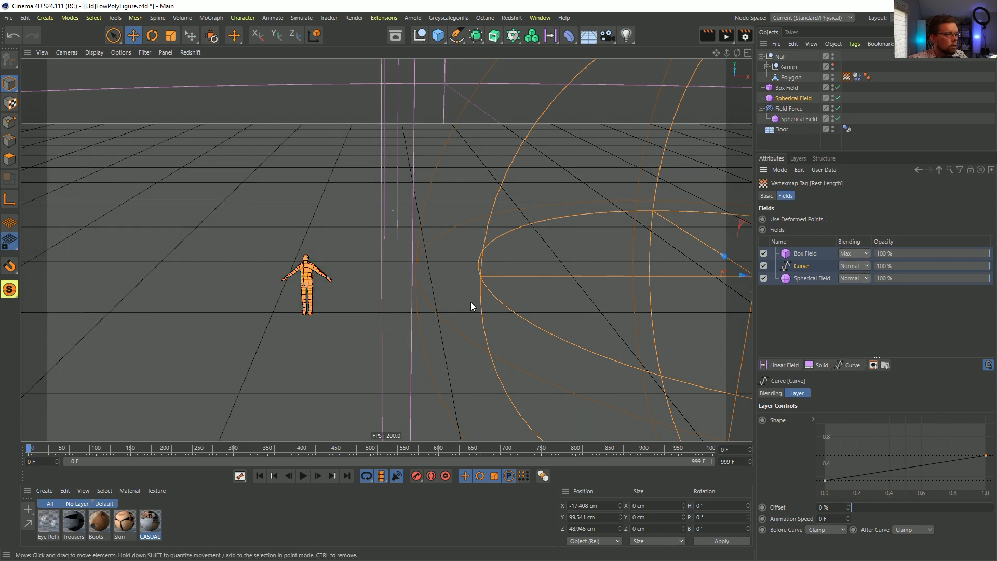
Step: Play the simulation several times from the first frame to examine how the soft body moves across the floor
click(318, 476)
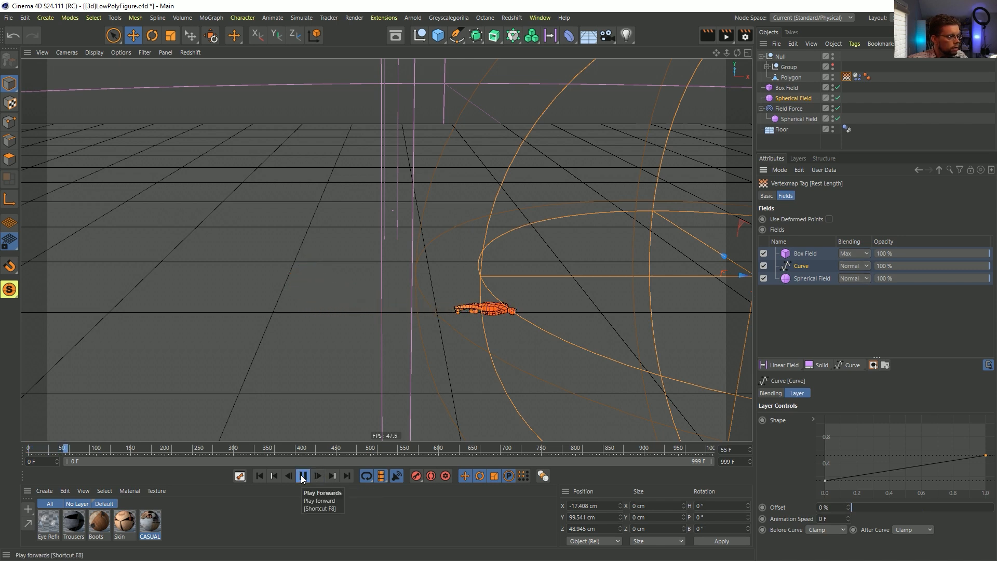
click(303, 476)
alt+drag(675, 308, 314, 464)
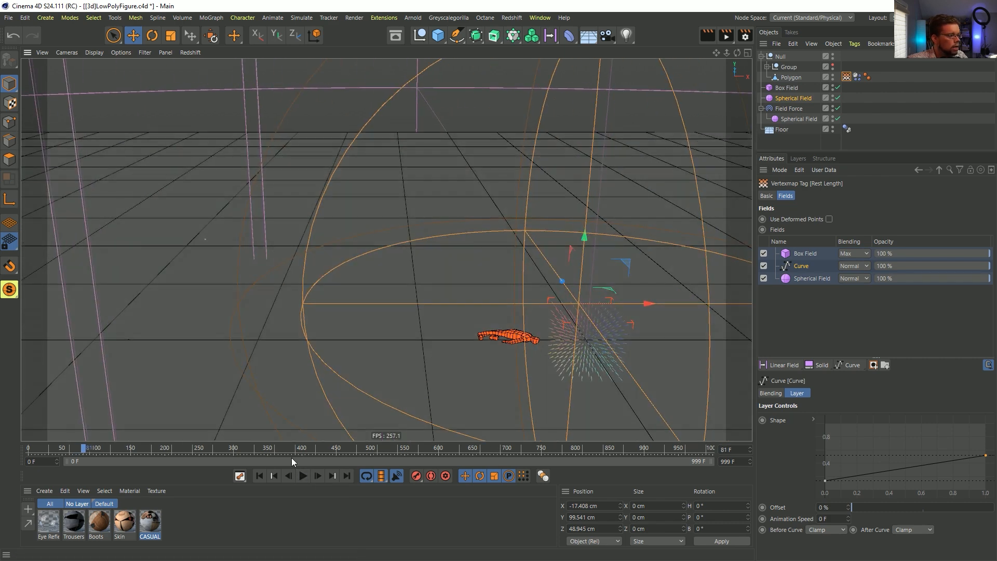
click(260, 476)
click(303, 476)
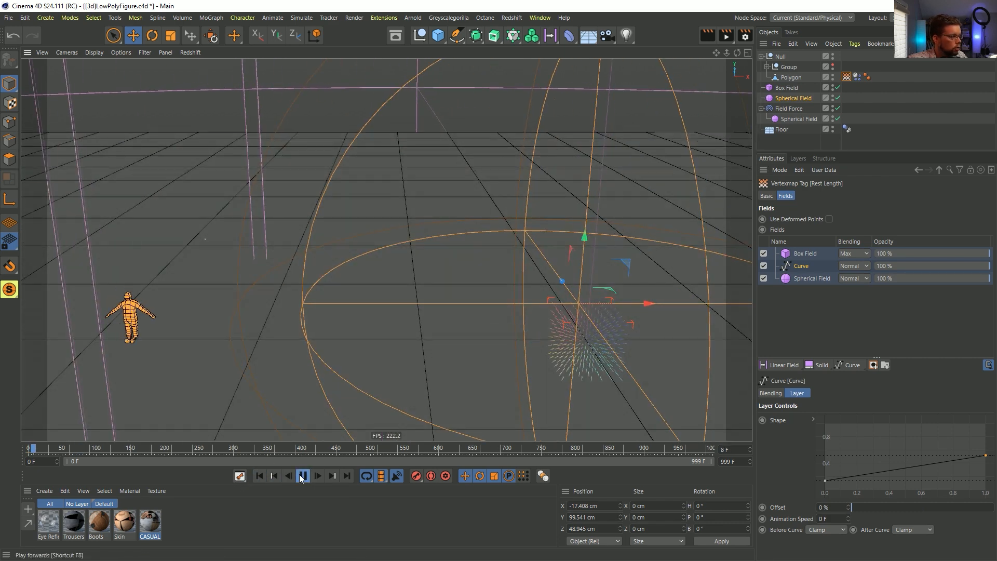
click(302, 476)
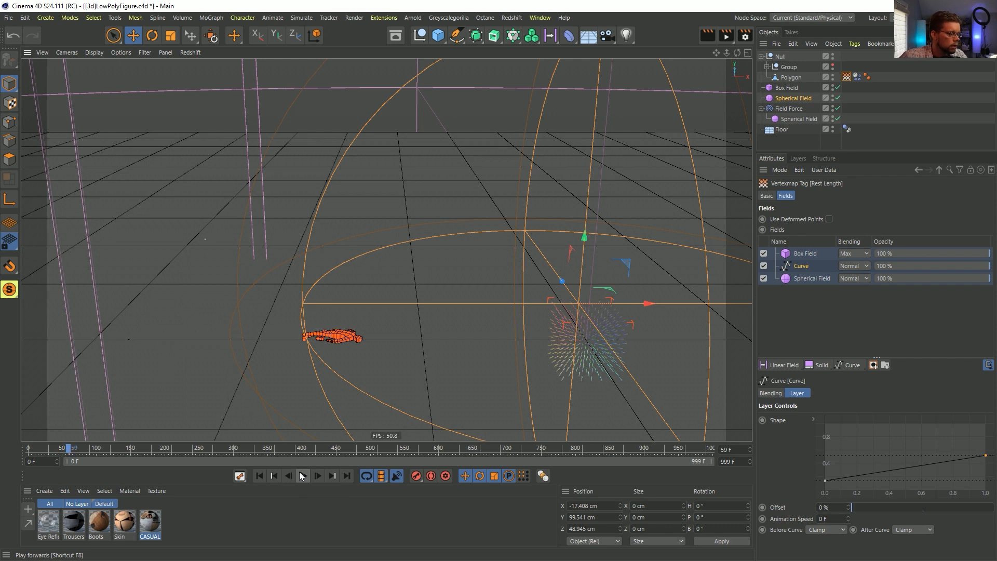
click(259, 476)
click(304, 476)
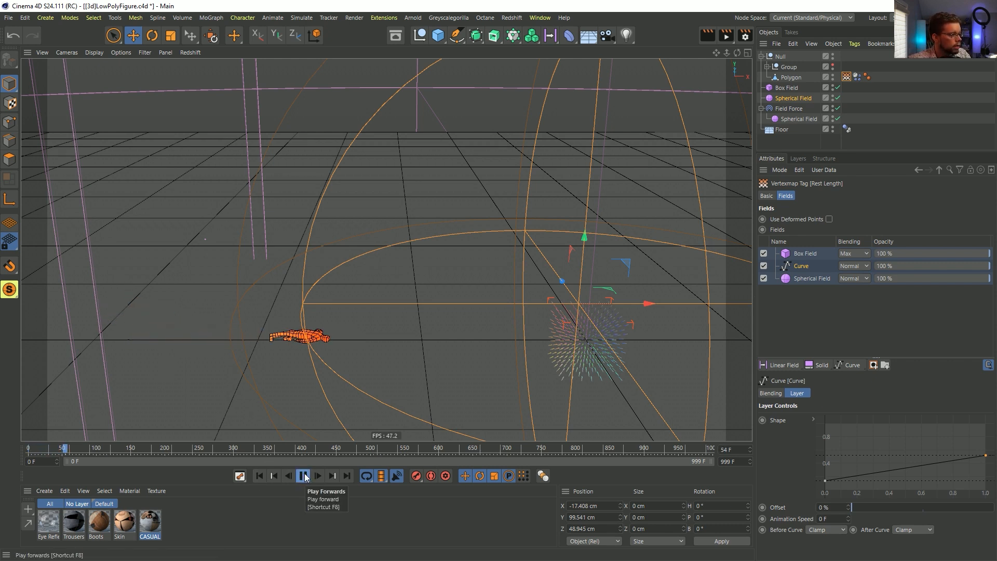
click(304, 476)
click(259, 476)
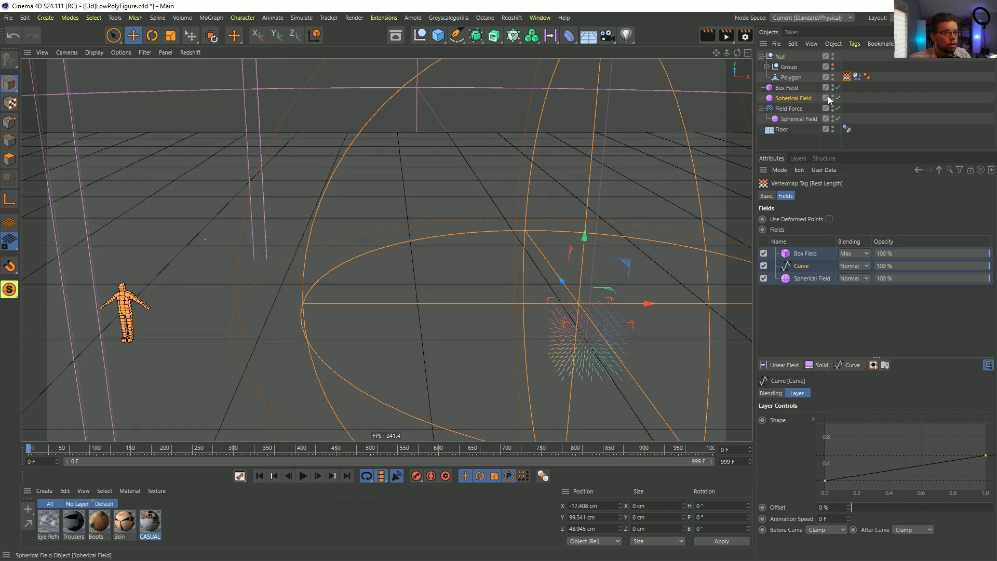
Step: Set the Floor's collision friction to 25% and replay the simulation from the first frame
click(847, 130)
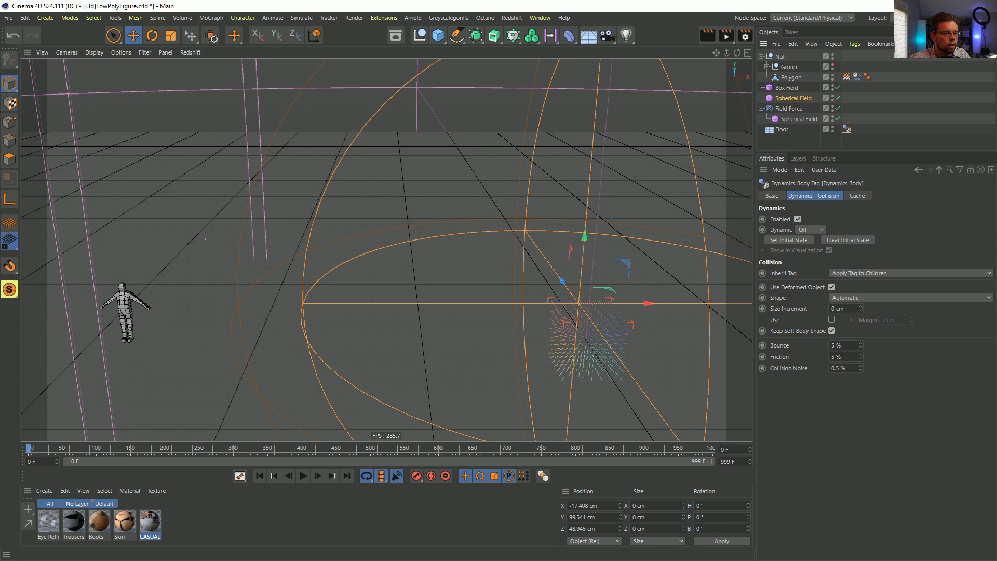
click(302, 477)
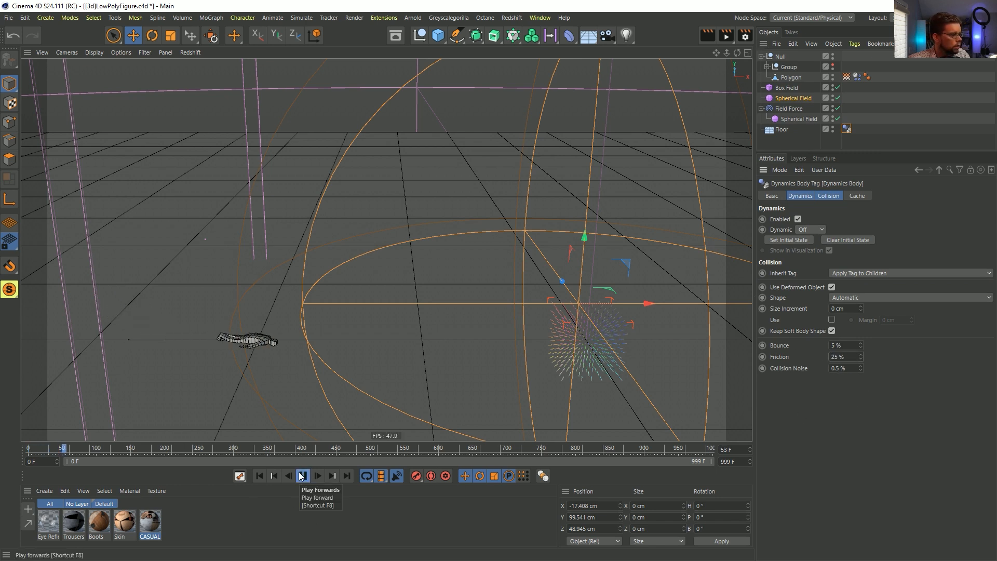
click(259, 476)
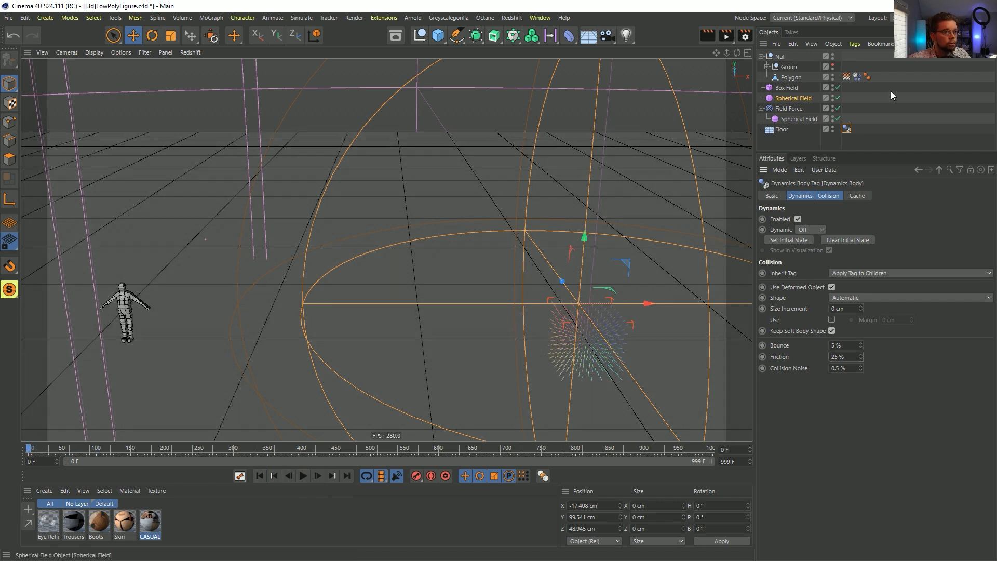
Step: Assign the Rest Length vertex map to the Polygon's soft body Rest Length, set it to 200%, and test the simulation from the first frame
click(846, 80)
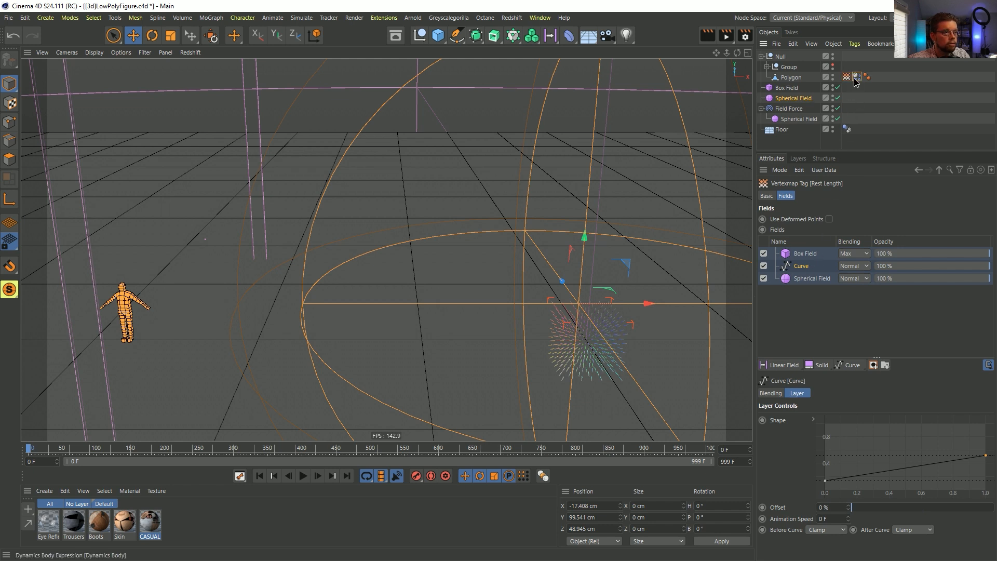
click(856, 78)
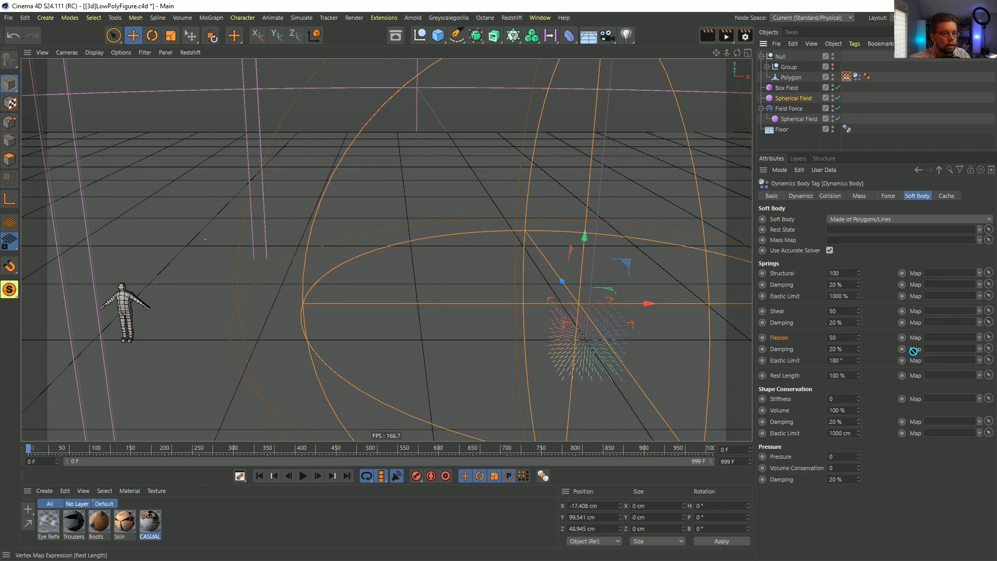
drag(946, 383, 939, 378)
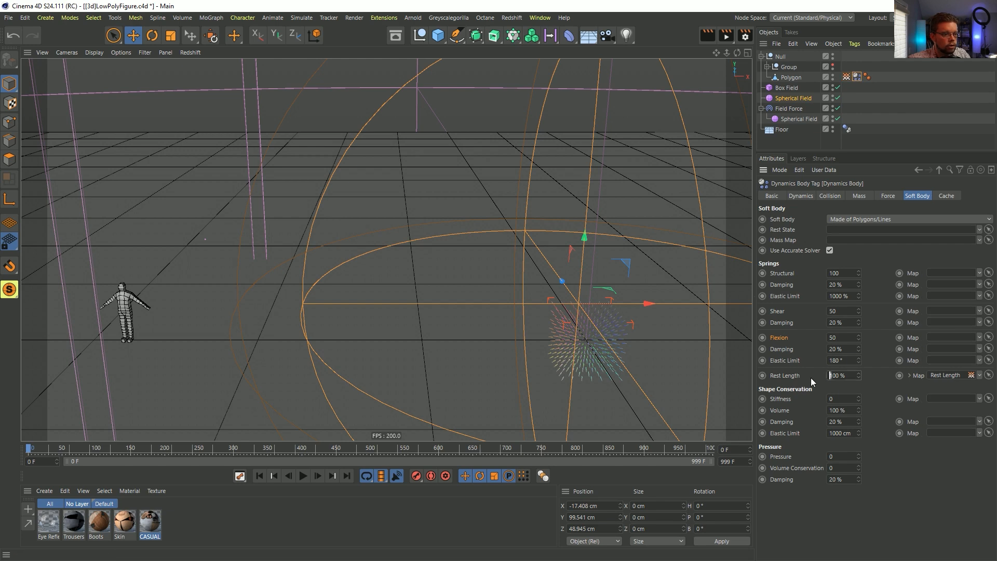
alt+middle_drag(189, 315, 220, 291)
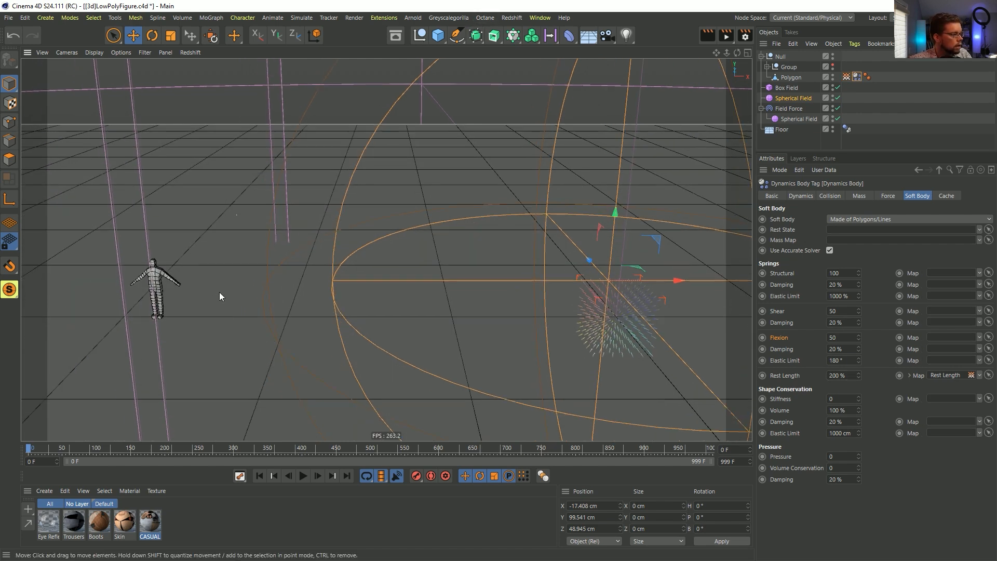
click(303, 476)
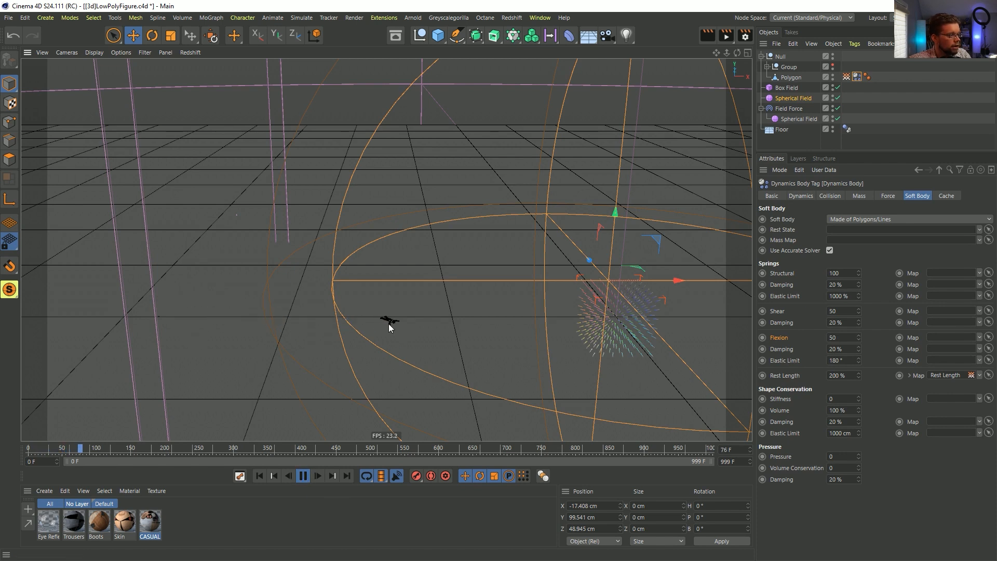
click(257, 480)
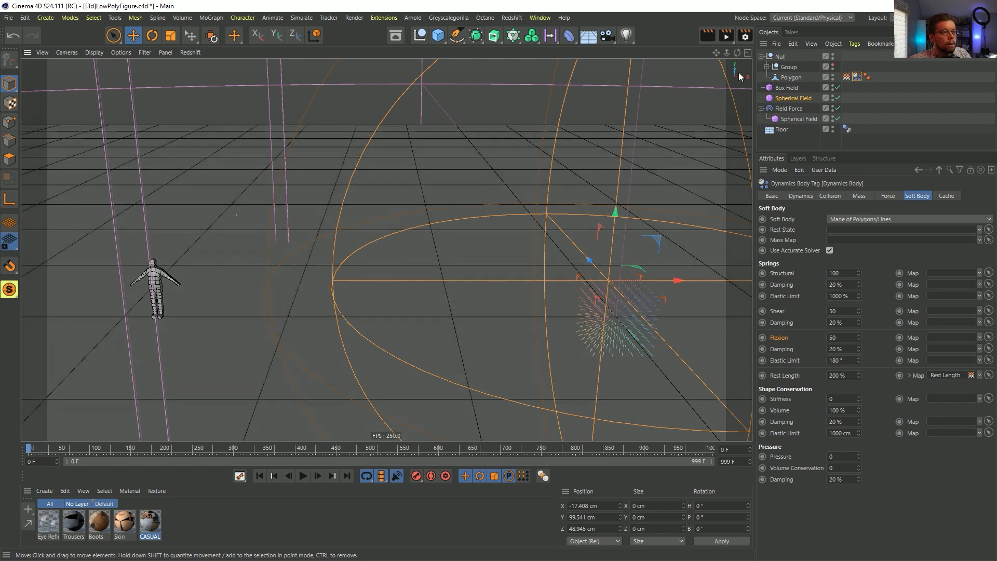
click(797, 99)
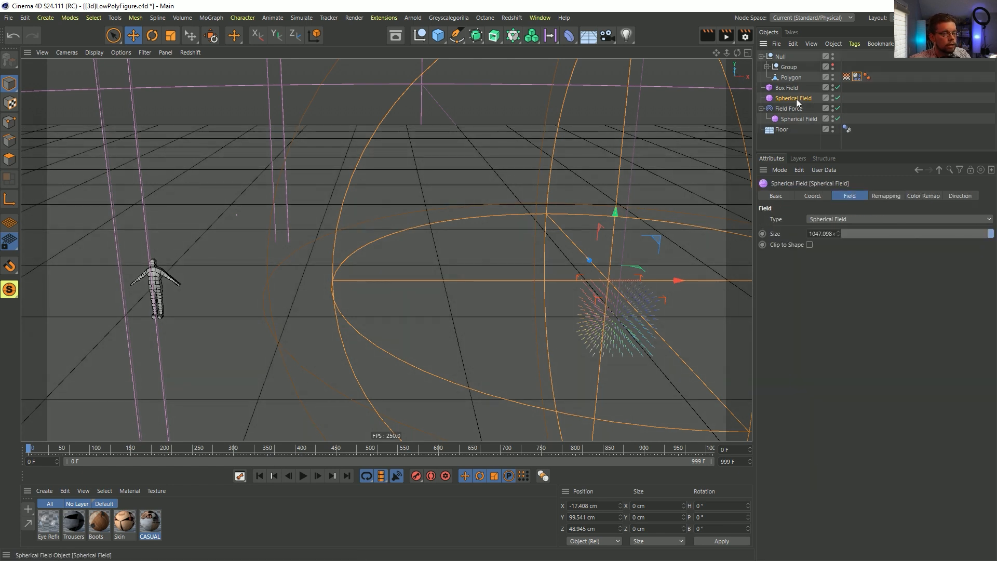
click(846, 77)
click(857, 77)
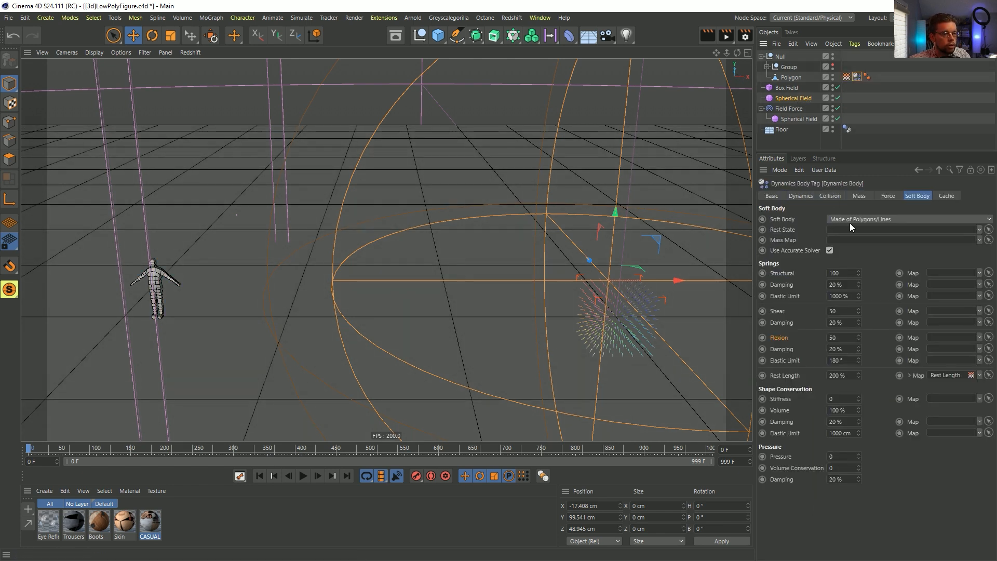
click(888, 196)
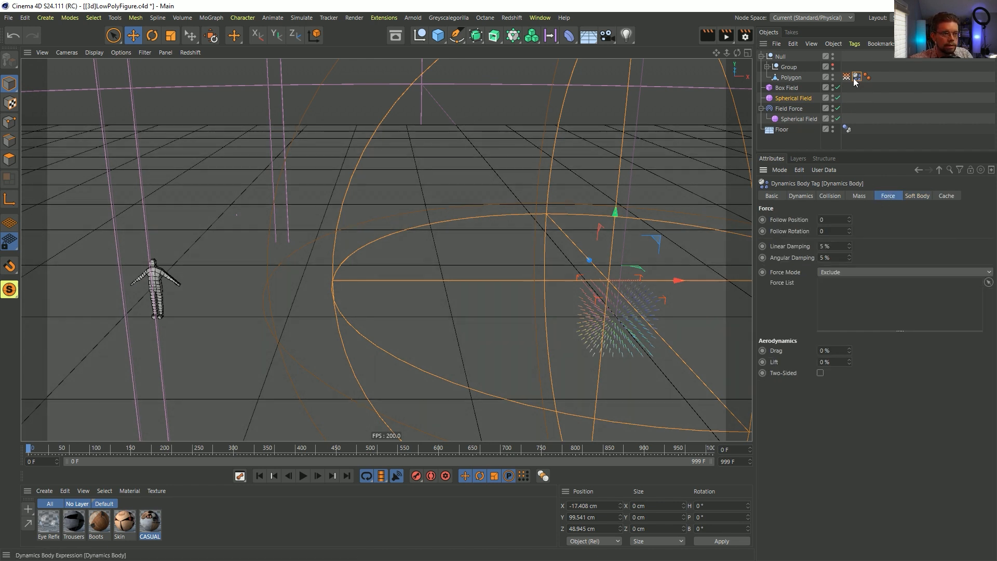
Step: Disable the Box Field and Curve layers in the Polygon's Rest Length vertex map
click(847, 77)
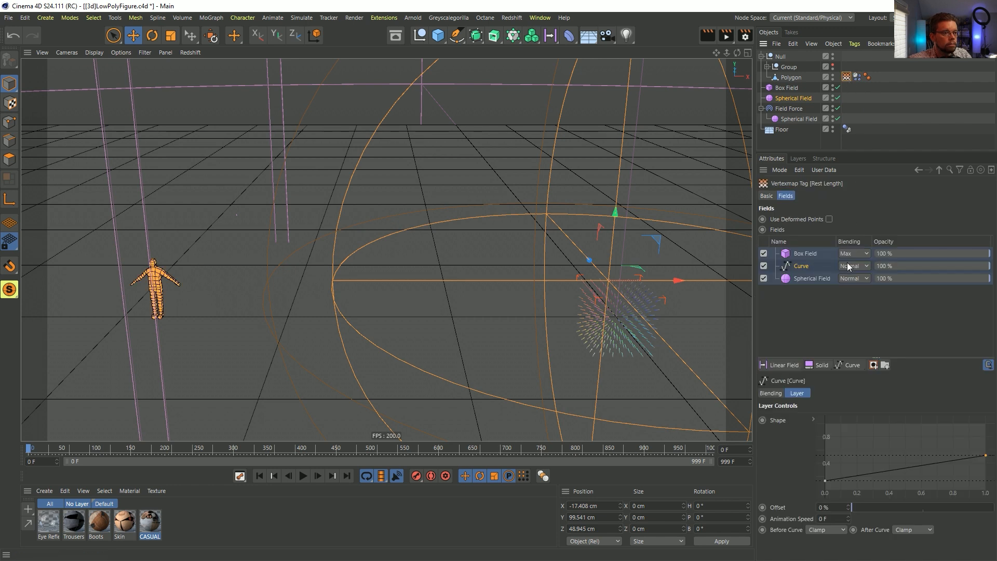
click(815, 278)
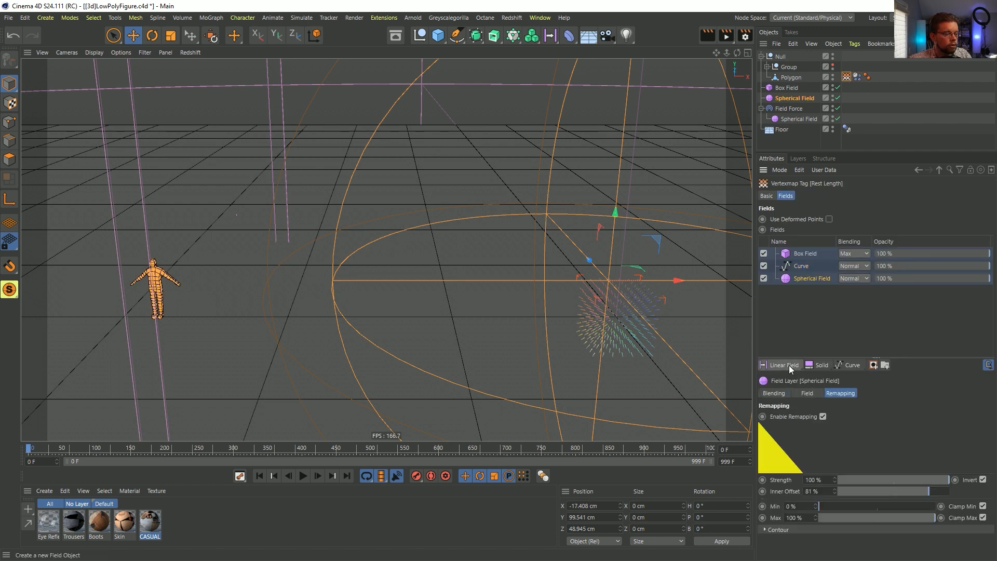
click(763, 265)
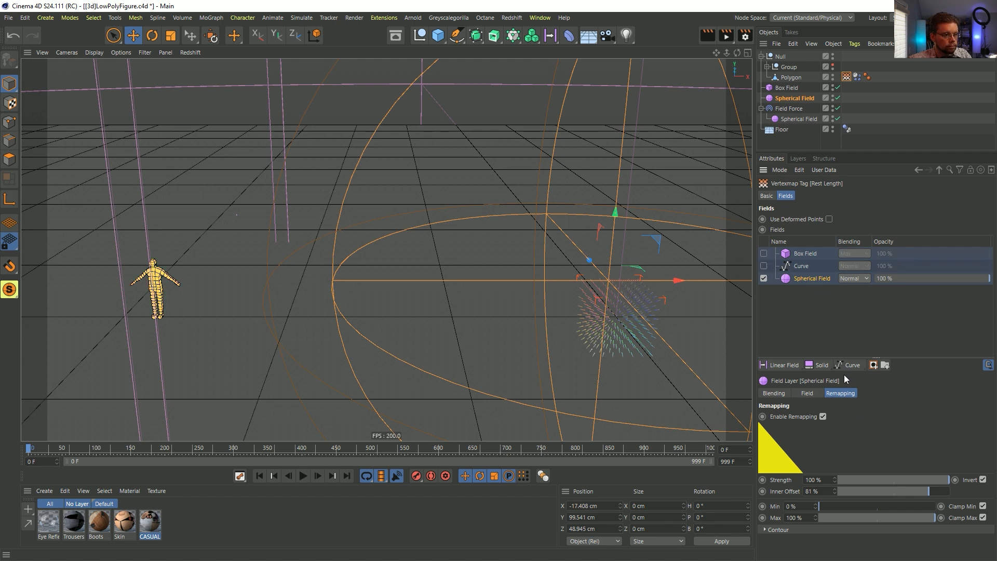
Step: Add a Random Field with Normal blending beneath all other Rest Length layers, leave only it enabled, and play the simulation from the start
click(780, 367)
click(795, 469)
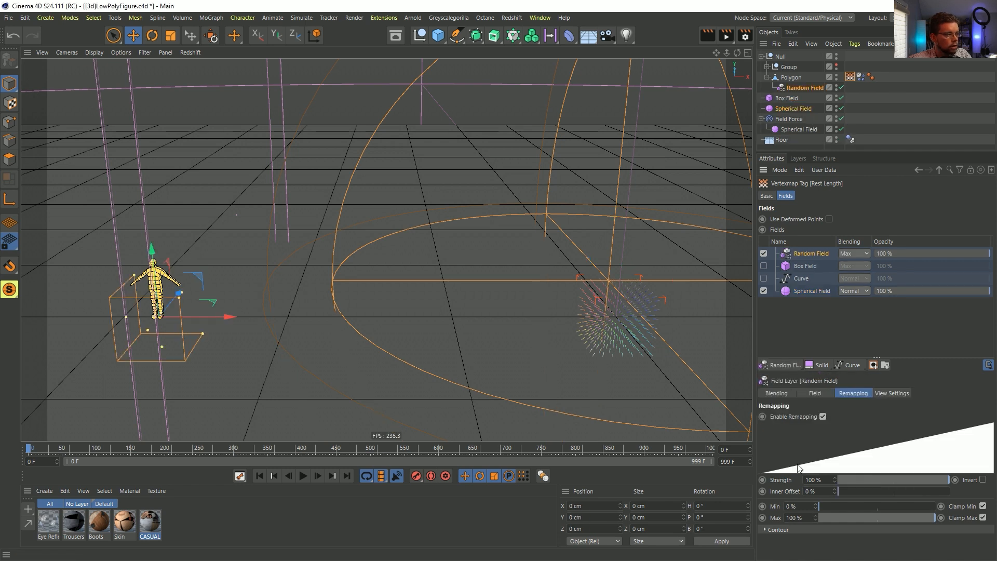
click(854, 253)
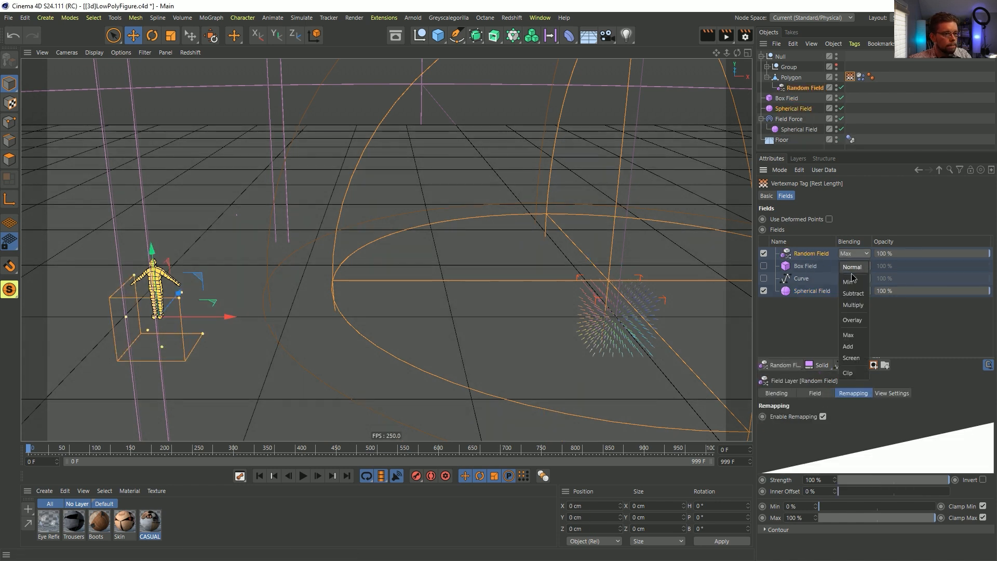
click(852, 267)
drag(810, 254, 799, 307)
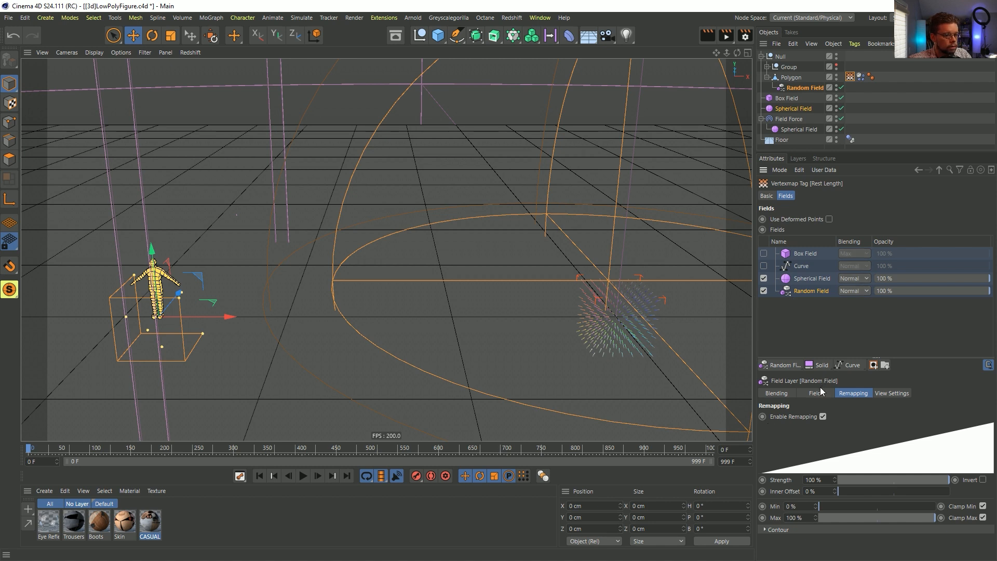
click(304, 475)
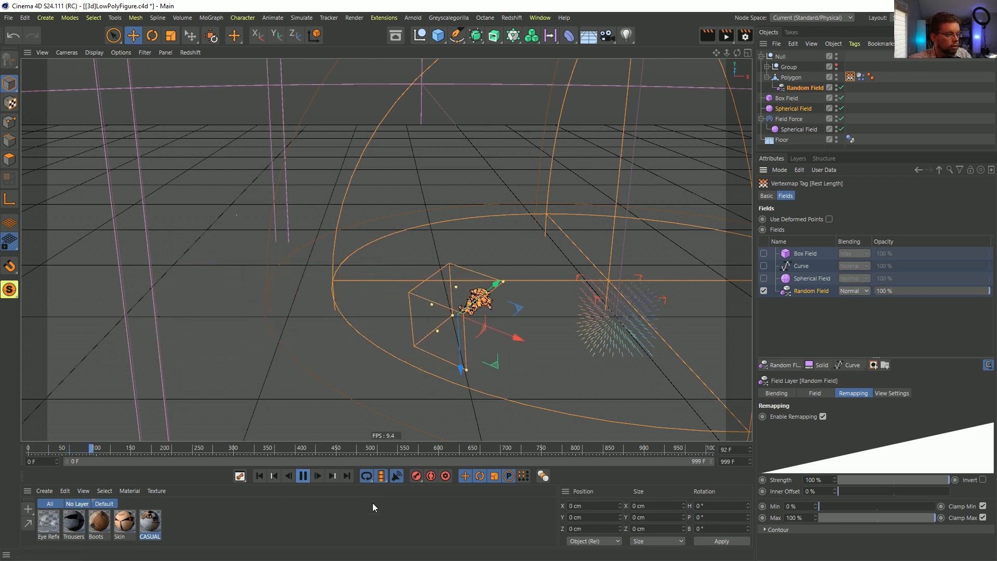
click(273, 477)
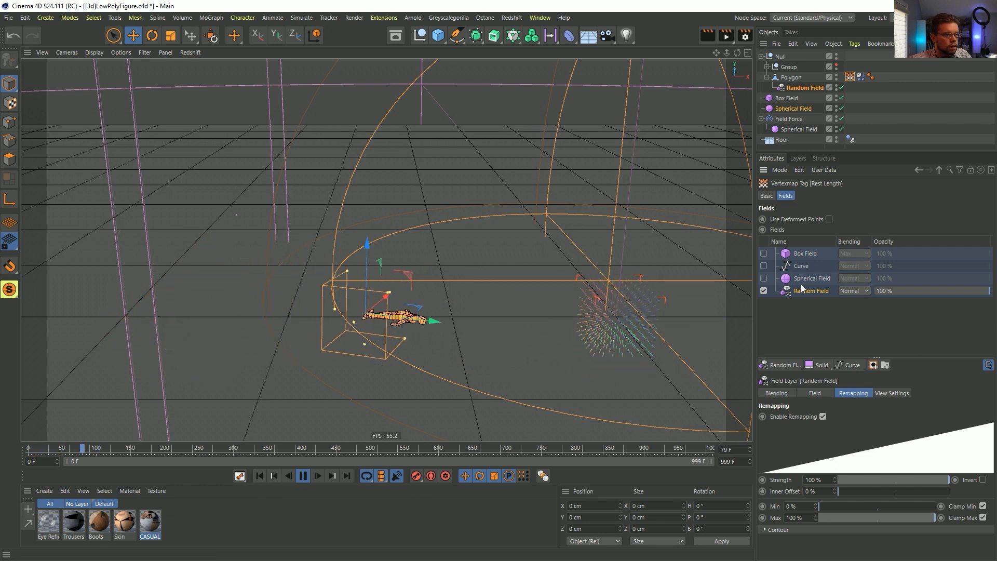
Step: Set the Random Field's noise scale to 1100% and its animation speed to 55%
click(820, 394)
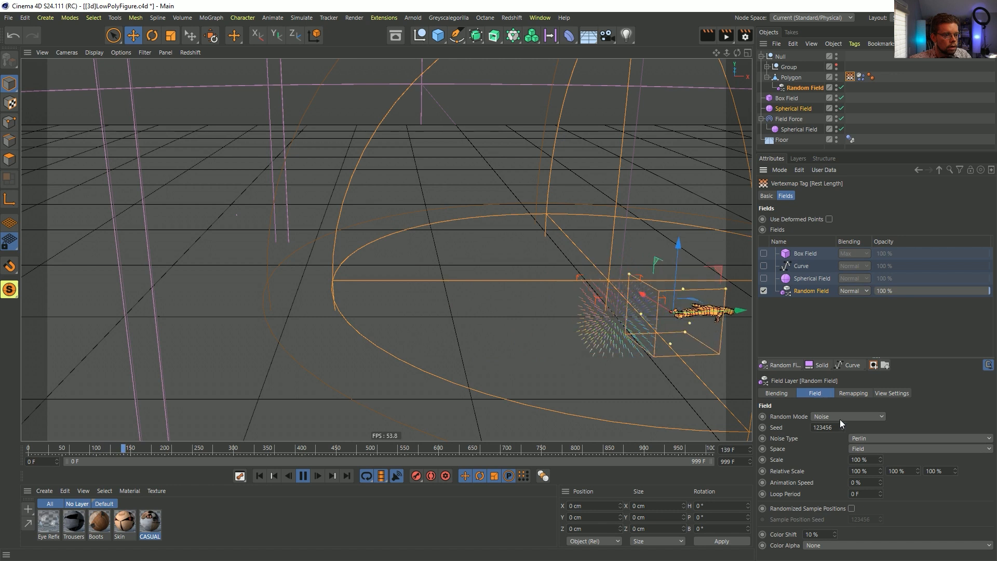
click(854, 459)
text(1)
key(Return)
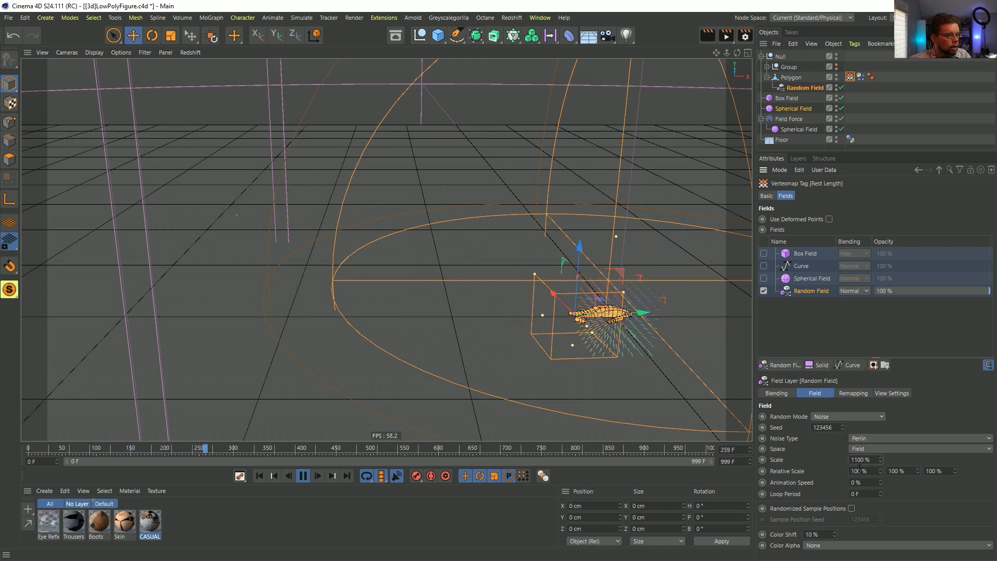
text(55)
key(Return)
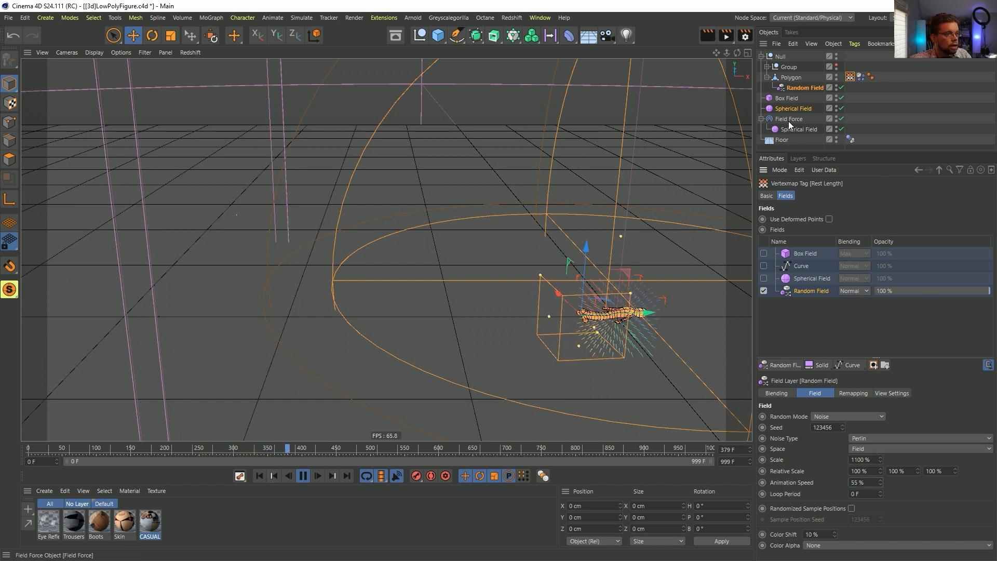
Step: Disable the Field Force and its child Spherical Field, and replay the simulation from the first frame to examine the body up close
click(841, 119)
click(841, 129)
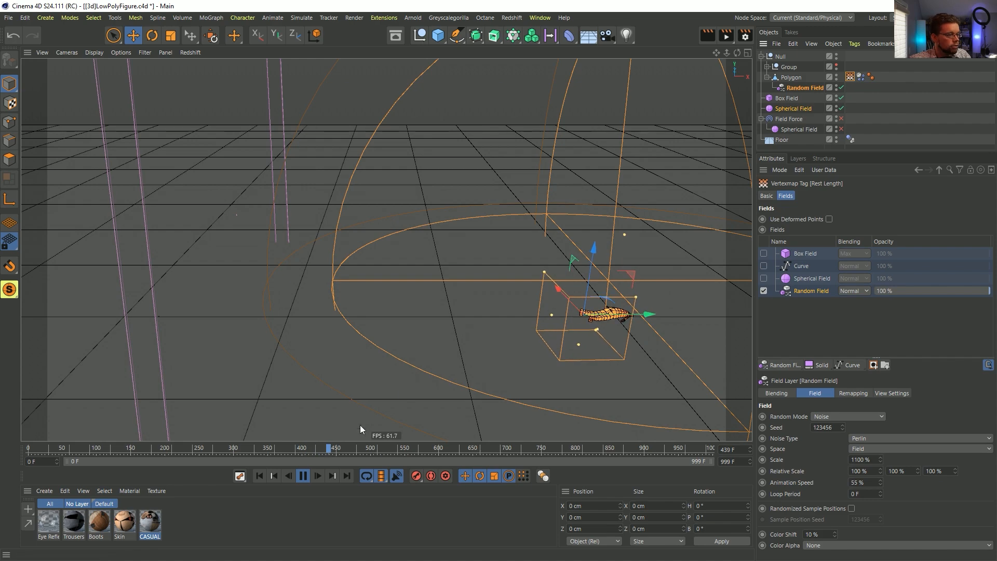
click(259, 476)
alt+middle_drag(255, 347, 402, 341)
alt+right_drag(402, 341, 470, 317)
alt+drag(390, 326, 467, 328)
alt+right_drag(467, 328, 430, 323)
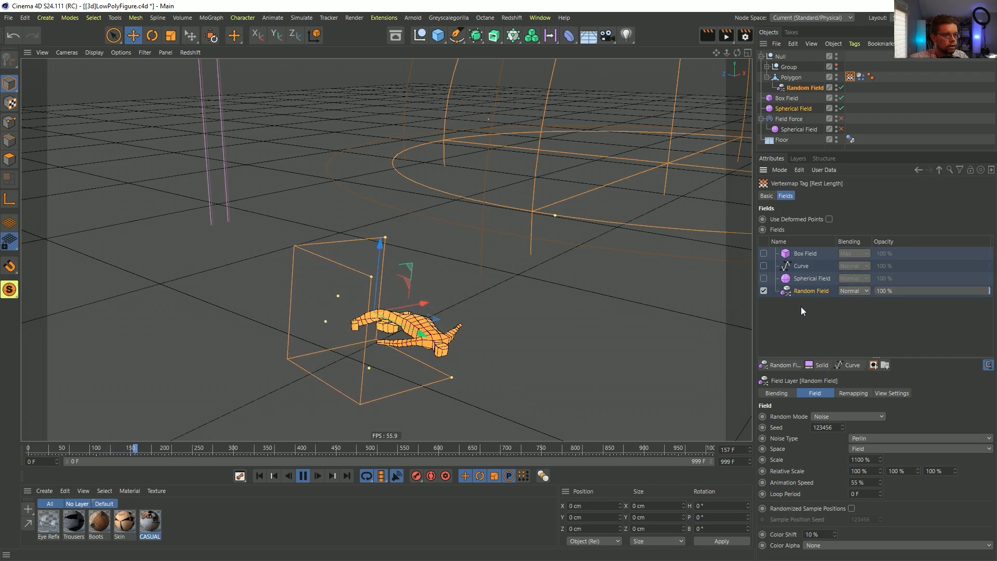
alt+drag(556, 367, 481, 320)
alt+drag(416, 316, 396, 309)
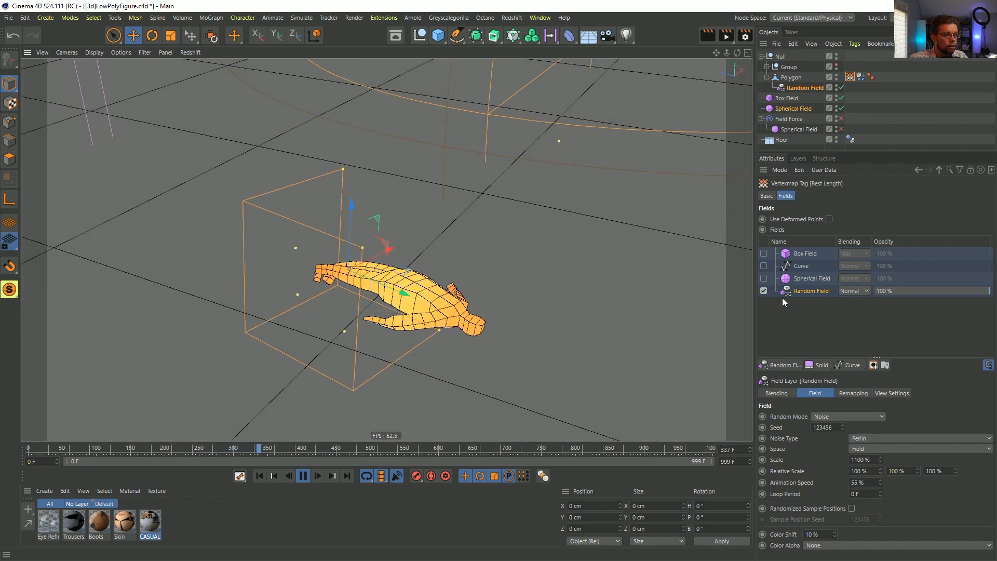
Step: Add a Curve layer above the Random Field and steepen it by moving its start to about 0.15 and its end to about 0.8
click(845, 366)
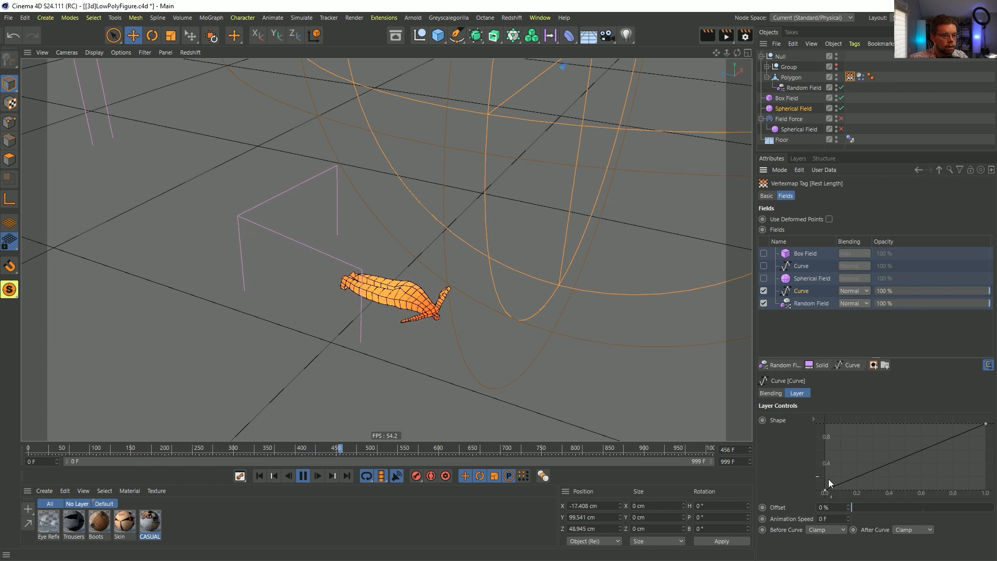
drag(824, 491, 861, 491)
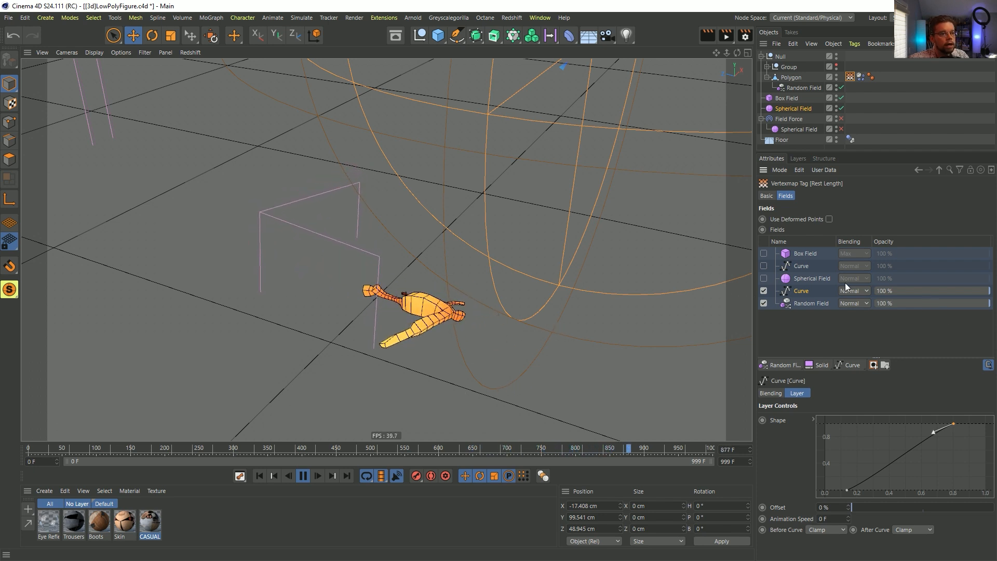
Step: Add a Delay layer directly above the active Curve layer, using Spring mode with an effect strength of 88%
click(853, 366)
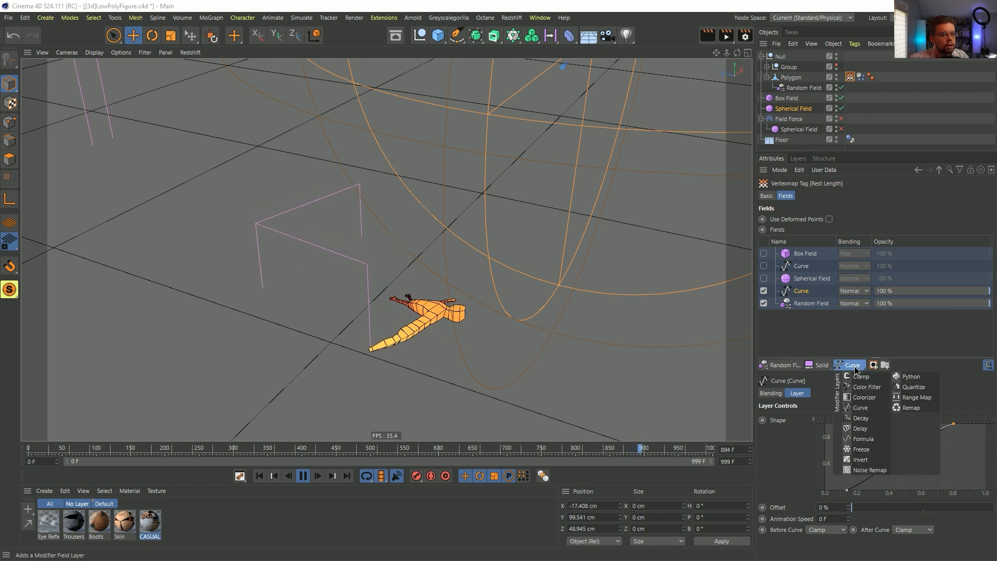
click(865, 427)
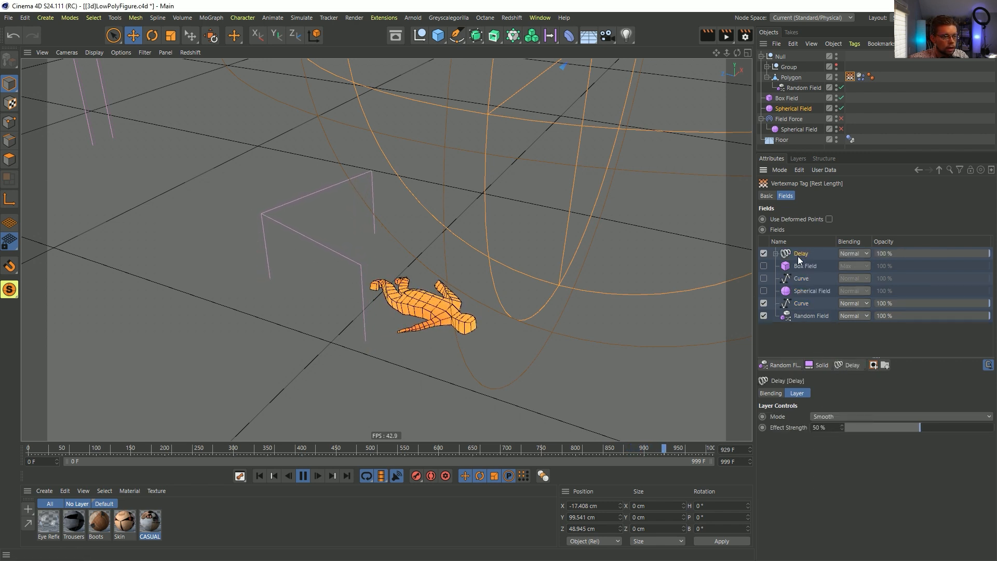
drag(795, 250, 800, 298)
click(852, 418)
click(831, 455)
click(979, 425)
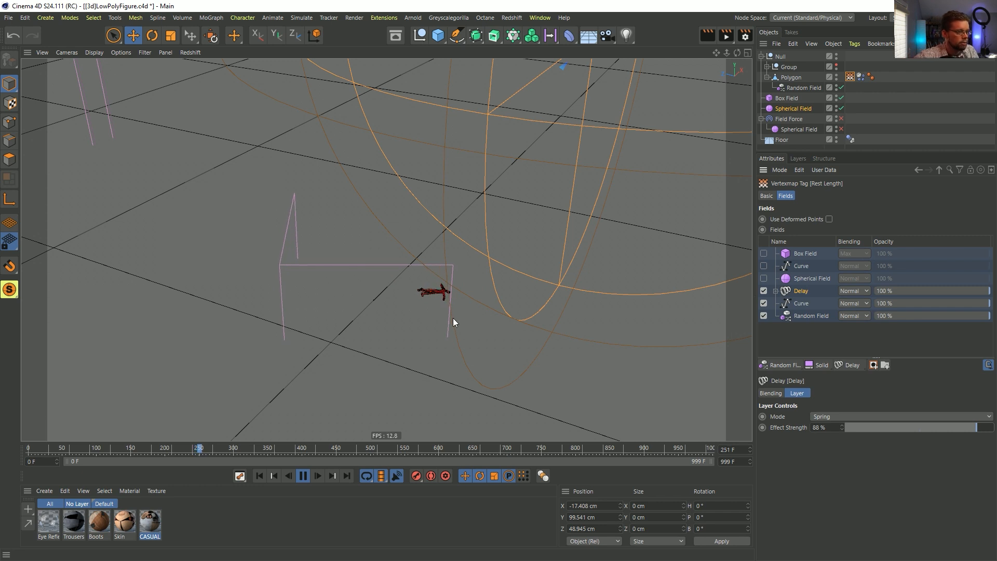
Step: Move the start point of the active Curve layer back to 0 and replay the simulation from the first frame
click(802, 303)
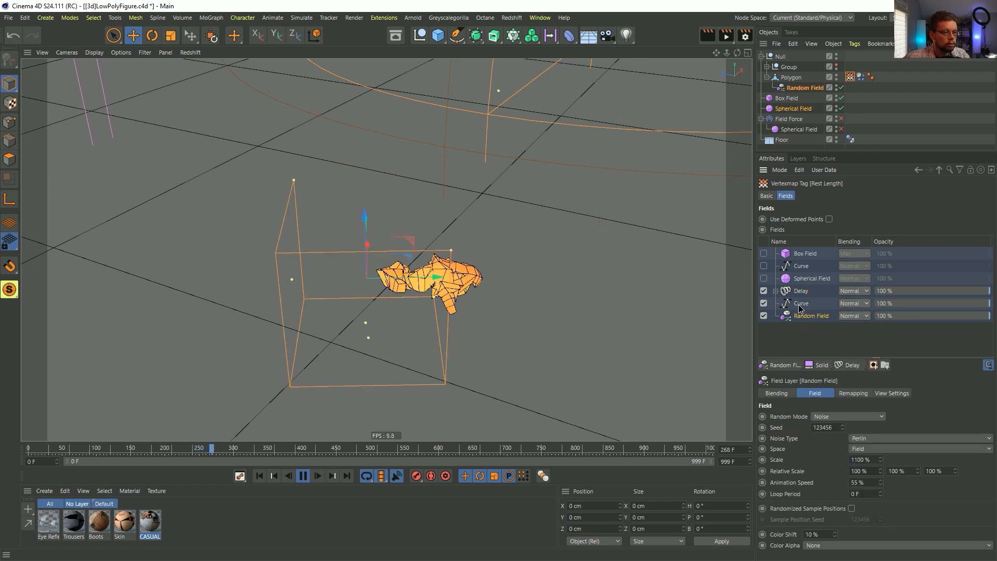
drag(846, 492, 825, 491)
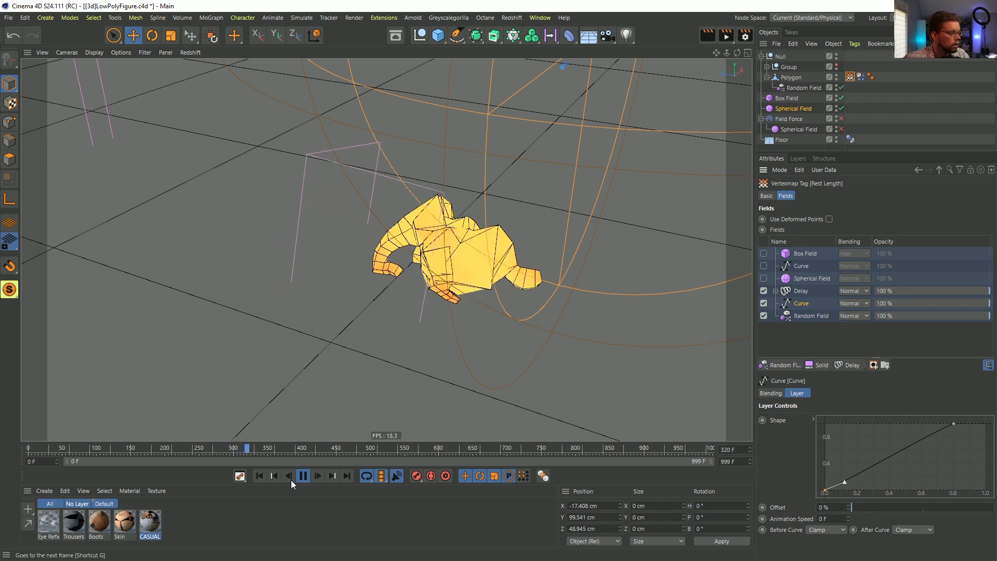
click(264, 475)
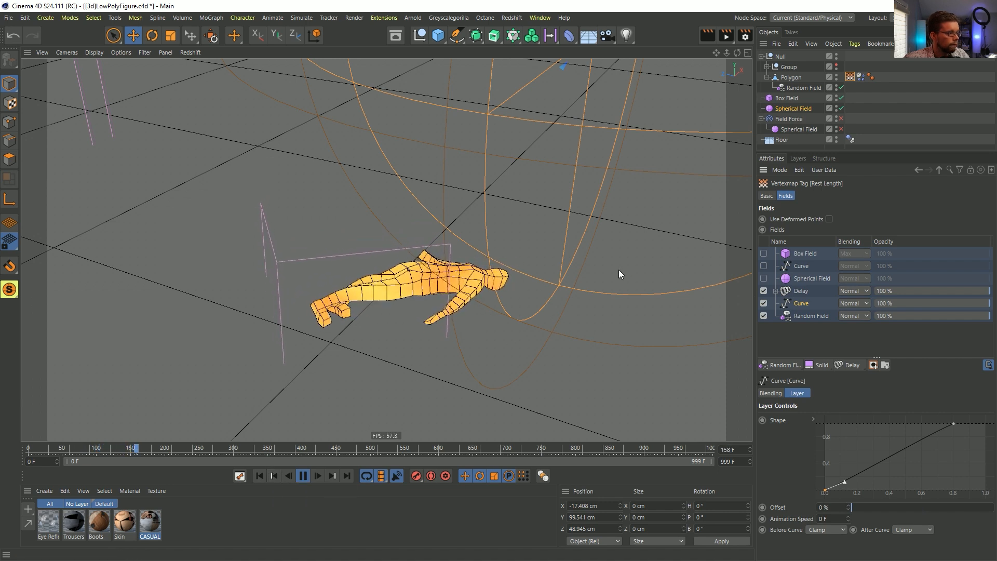
Step: Set the soft body's shape conservation stiffness to 1 and replay the simulation from the first frame
click(861, 77)
click(904, 195)
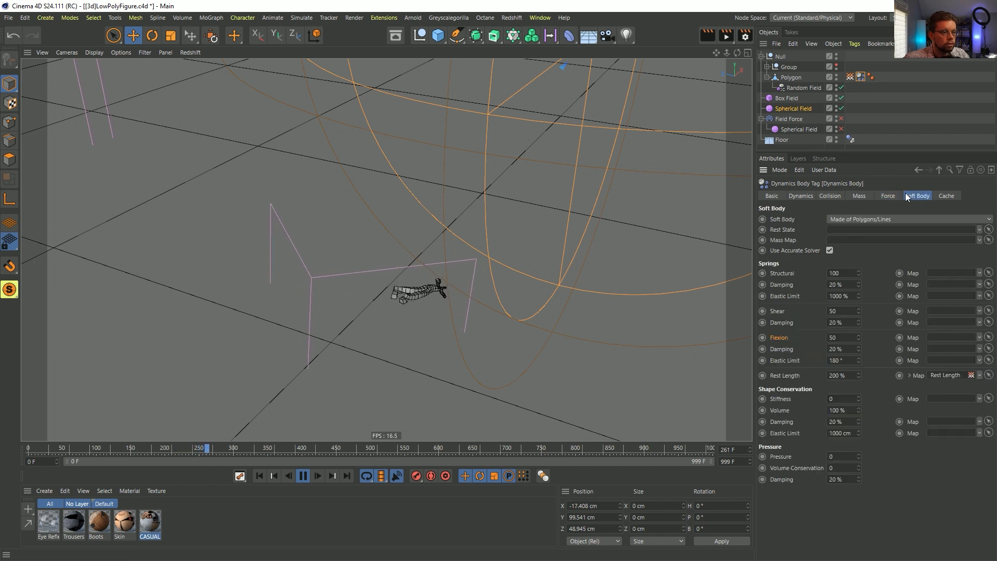
click(841, 399)
text(1)
key(Return)
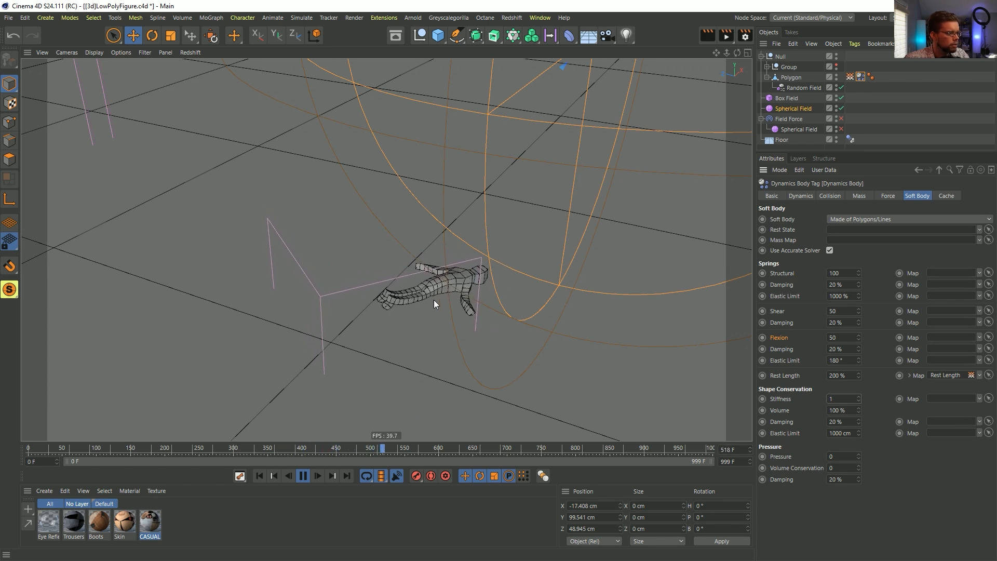
click(259, 475)
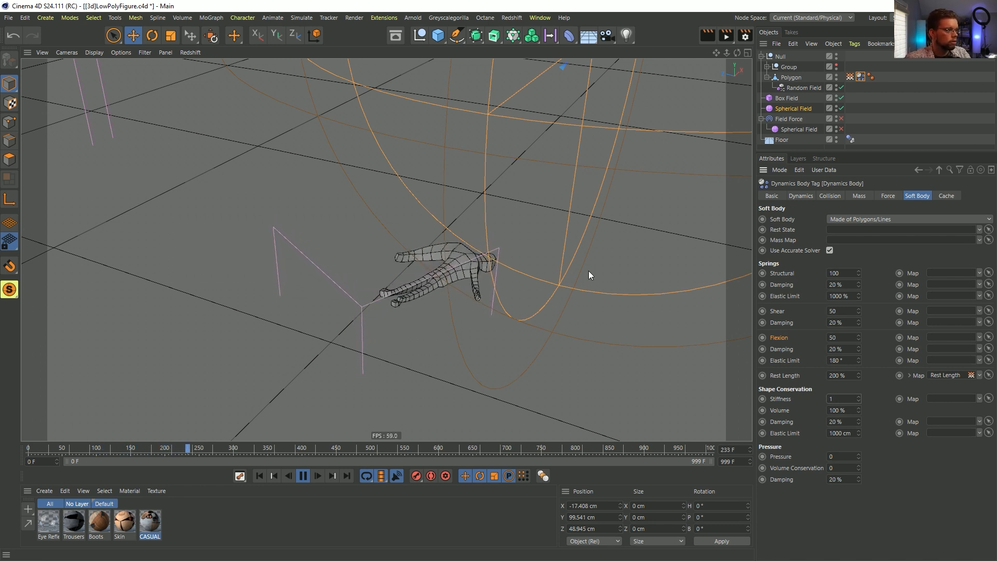
Step: Stop the playback and return the simulation to the first frame with the standing figure in view
click(303, 476)
click(260, 476)
alt+drag(425, 271, 353, 285)
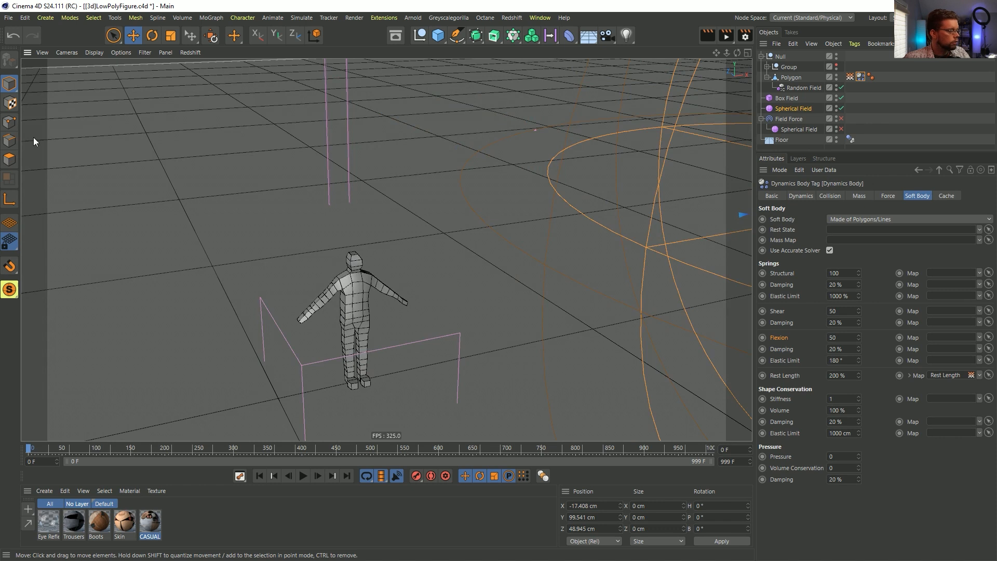
Step: Create a vertex map on the Polygon figure from the selected hand point, with a vertex weight of 100% in Set mode
click(9, 159)
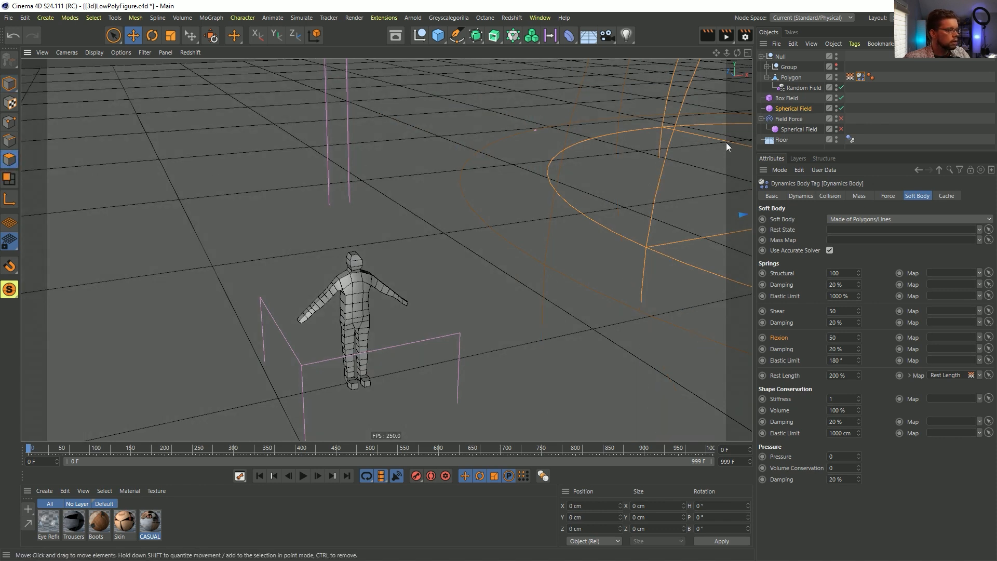
click(850, 77)
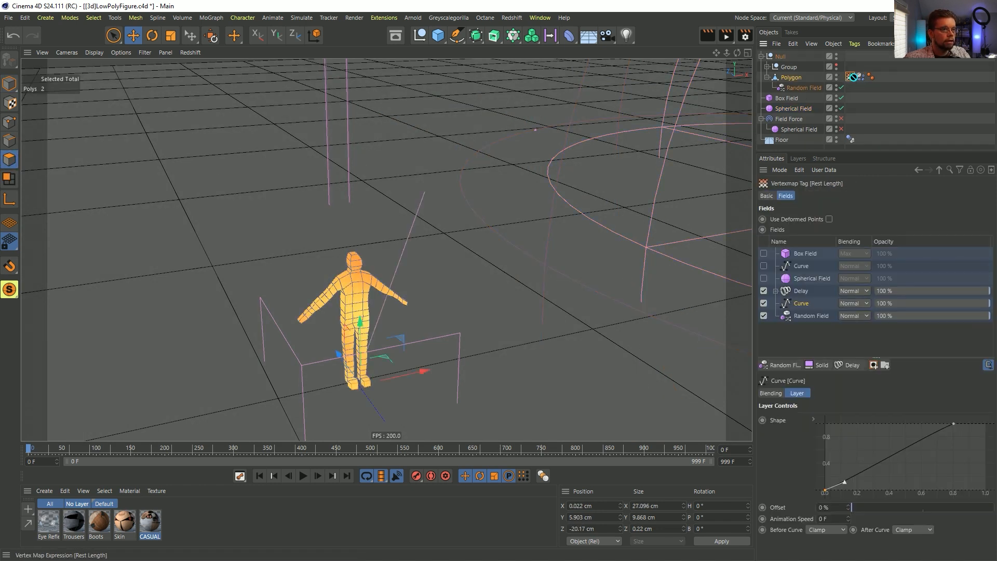
click(793, 78)
click(9, 122)
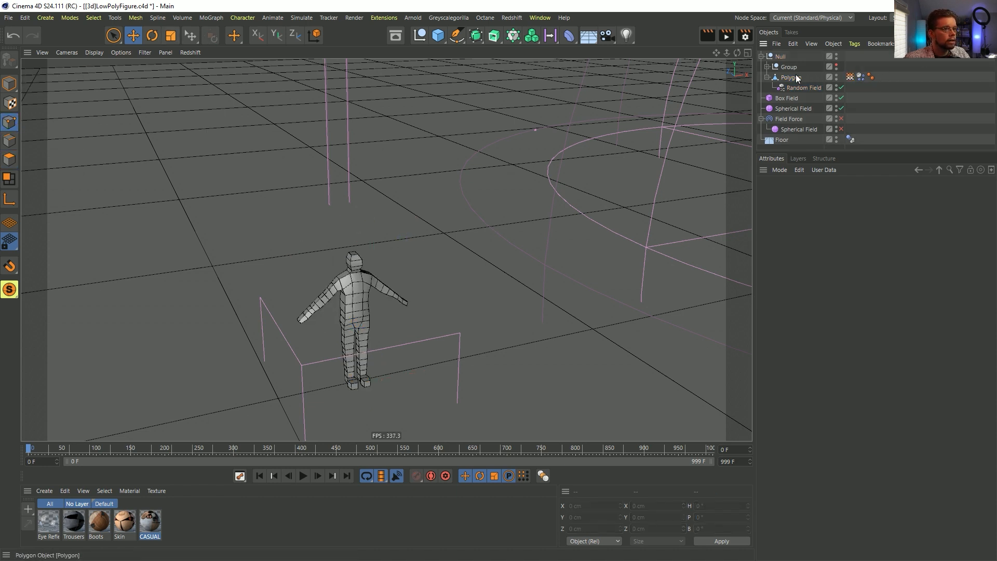
click(93, 17)
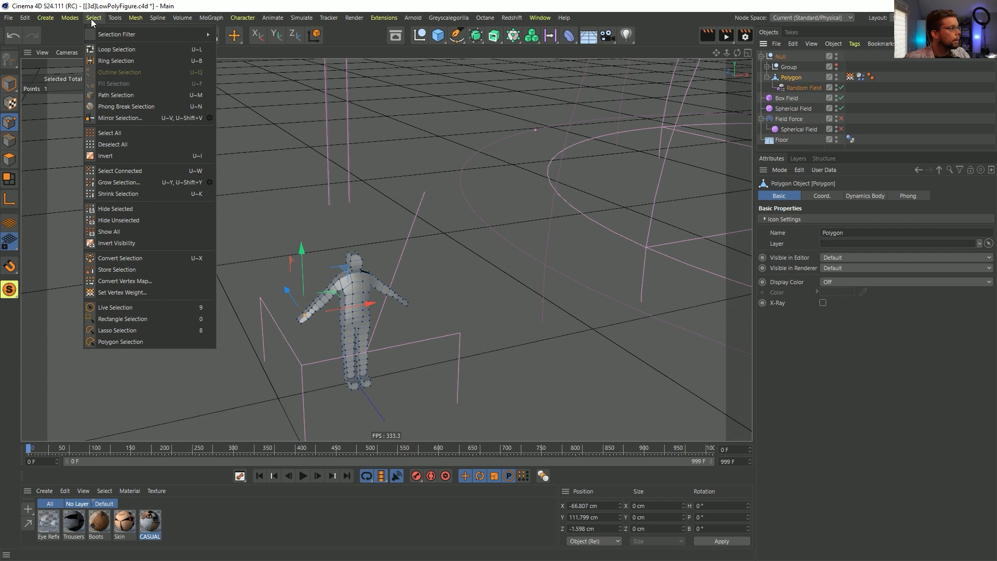
click(120, 293)
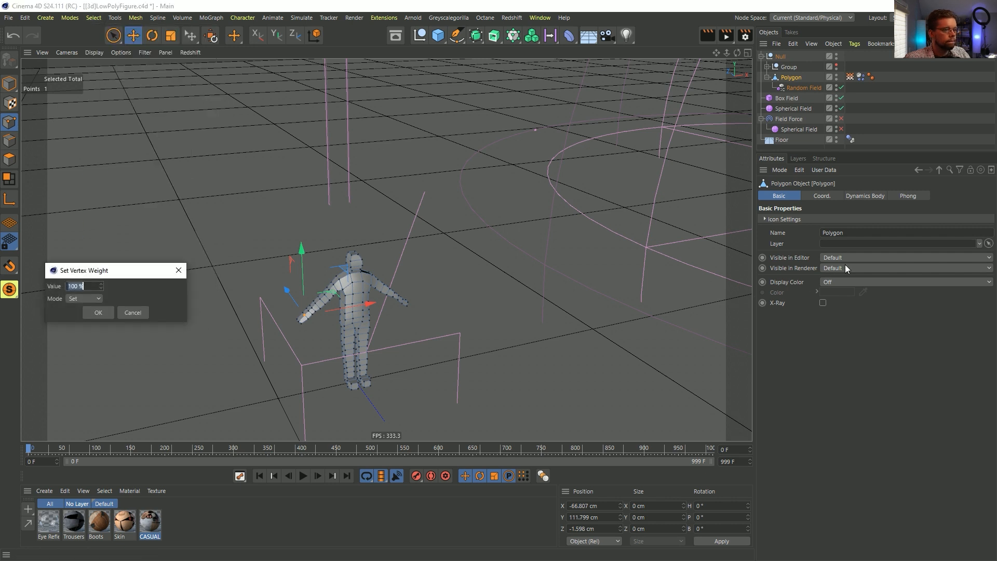
click(106, 311)
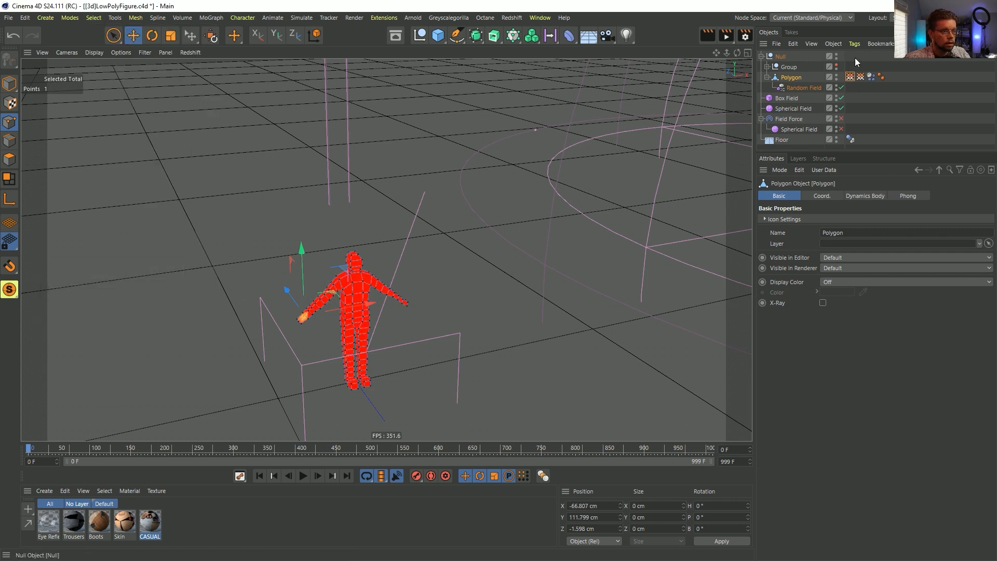
Step: Rename the new vertex map tag as Pull and turn on its Use Fields option
double_click(850, 76)
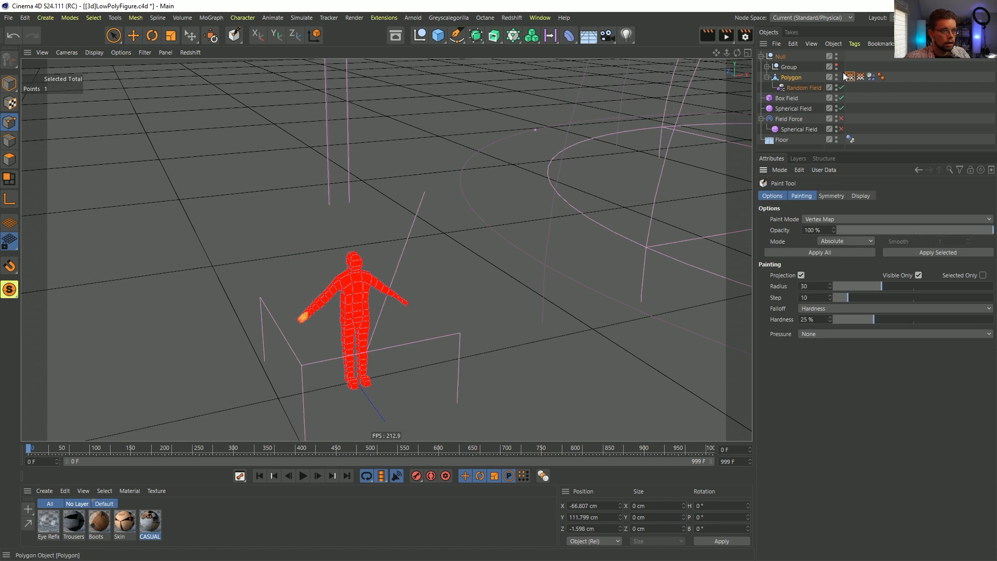
click(850, 78)
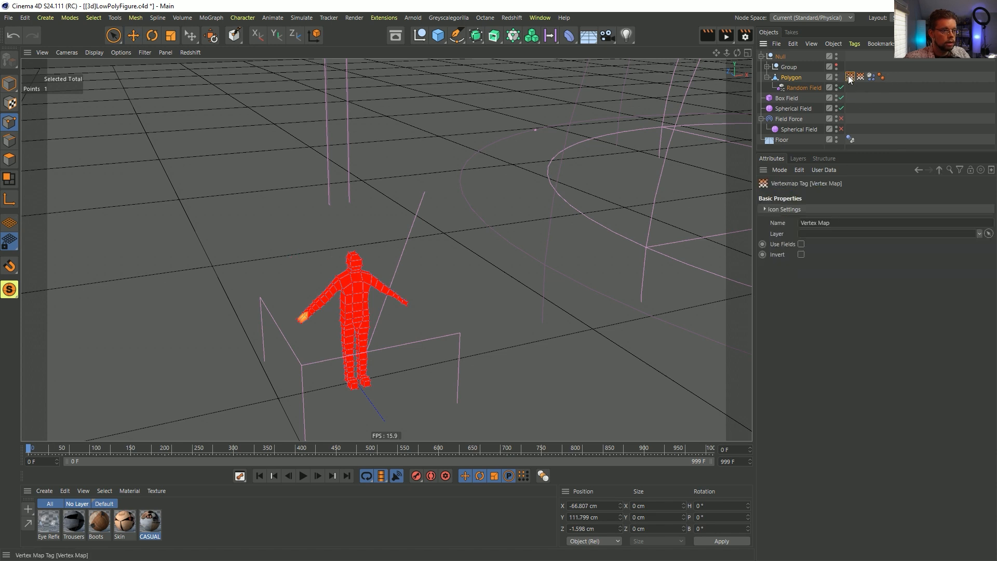
text(Pull)
key(Return)
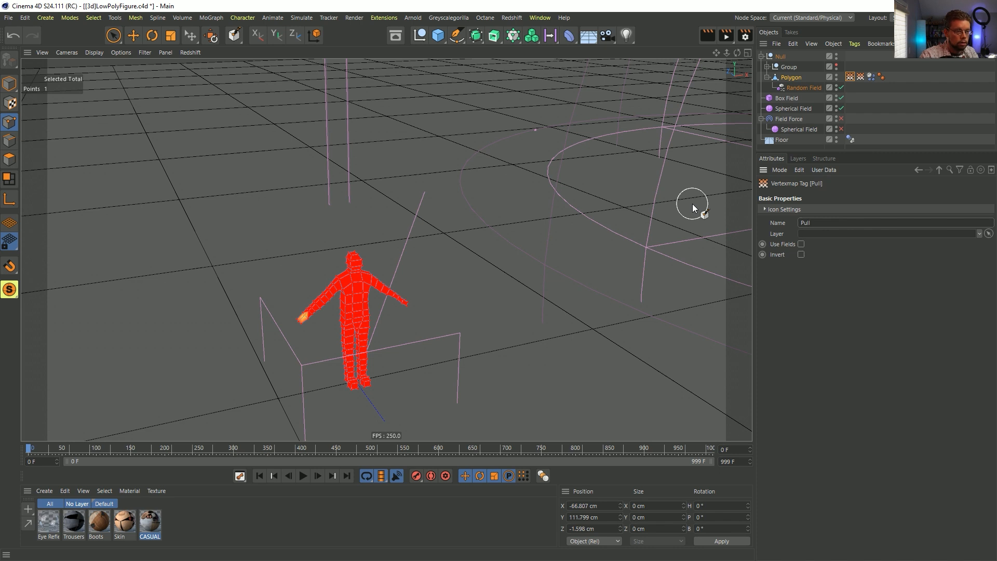
click(801, 244)
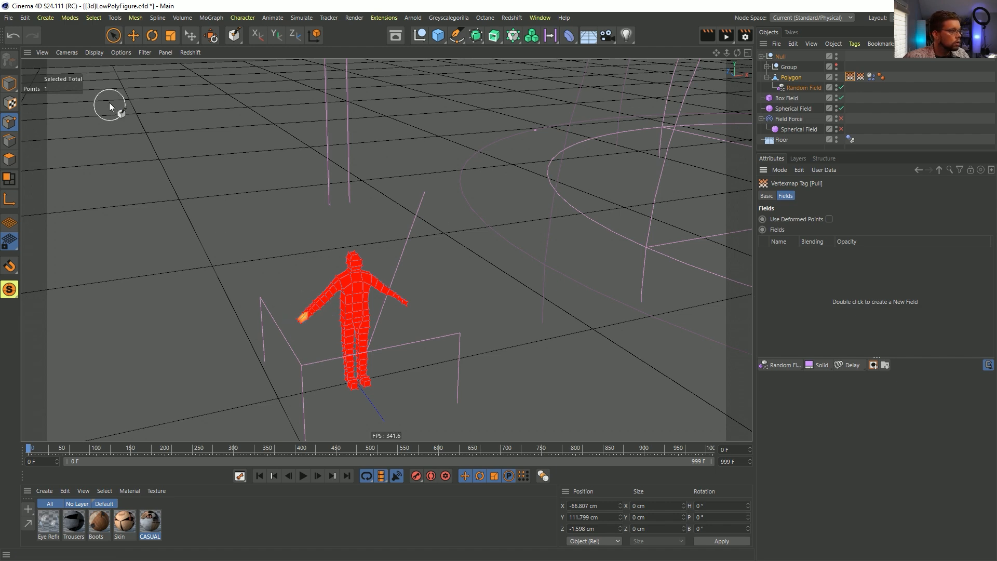
Step: Select the end points of both hands with Live Selection and set their vertex weight to 100% in the Pull map
click(118, 39)
scroll(354, 320, up, 5)
alt+drag(270, 323, 372, 239)
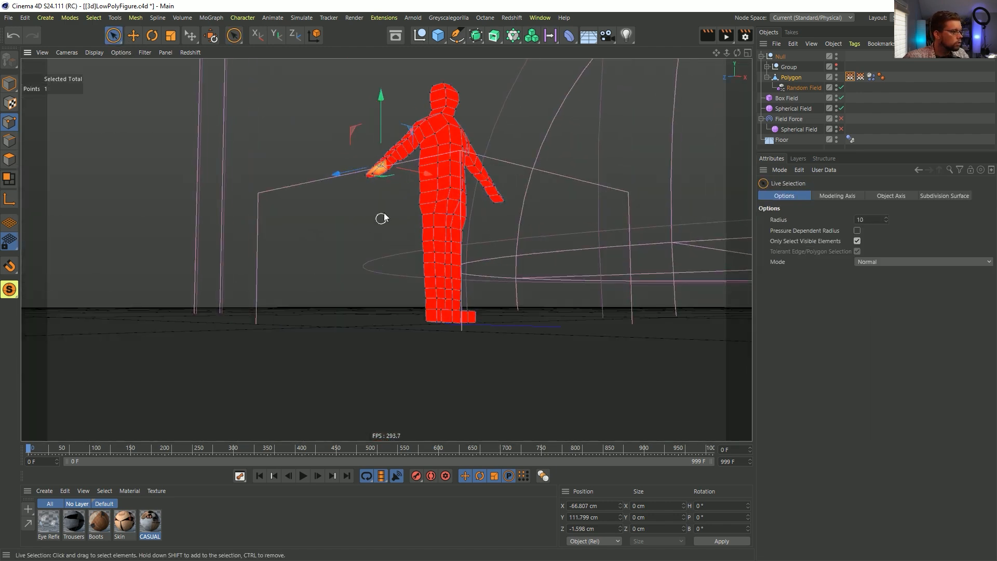
alt+drag(382, 184, 538, 196)
shift+click(576, 185)
click(113, 18)
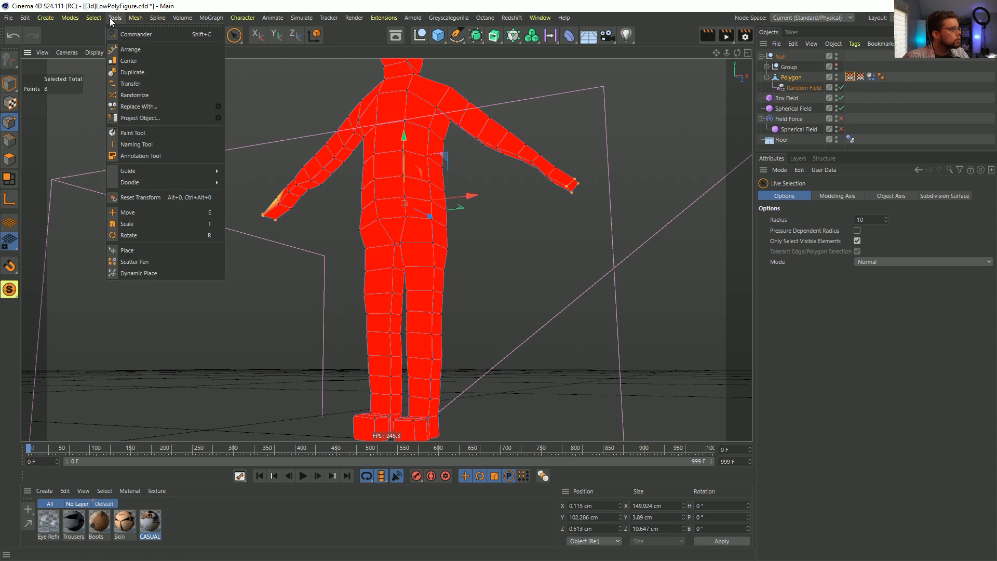
click(105, 293)
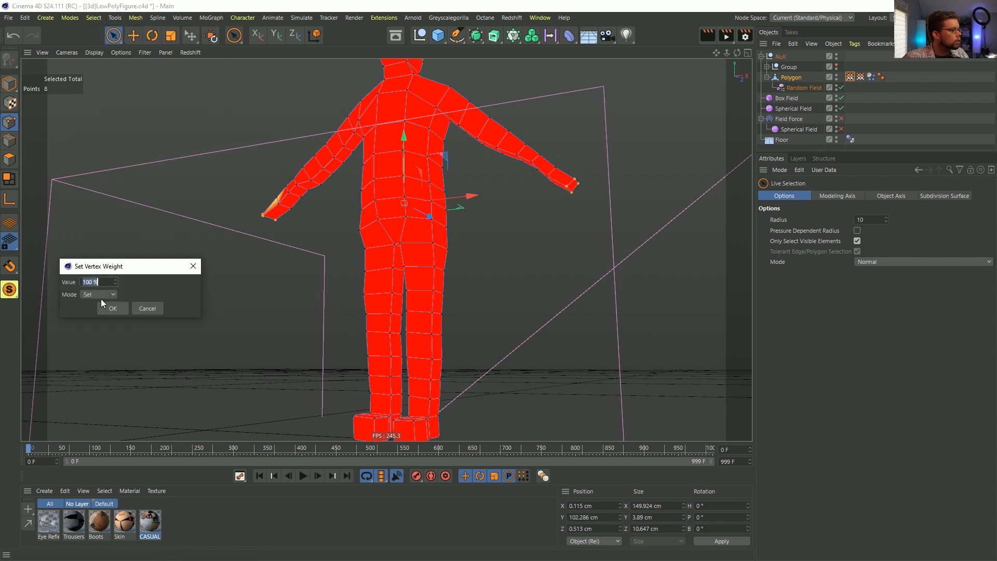
click(112, 308)
alt+drag(141, 312, 261, 207)
Step: Try to set the vertex weight of all the figure's points to 100%
key(ctrl+a)
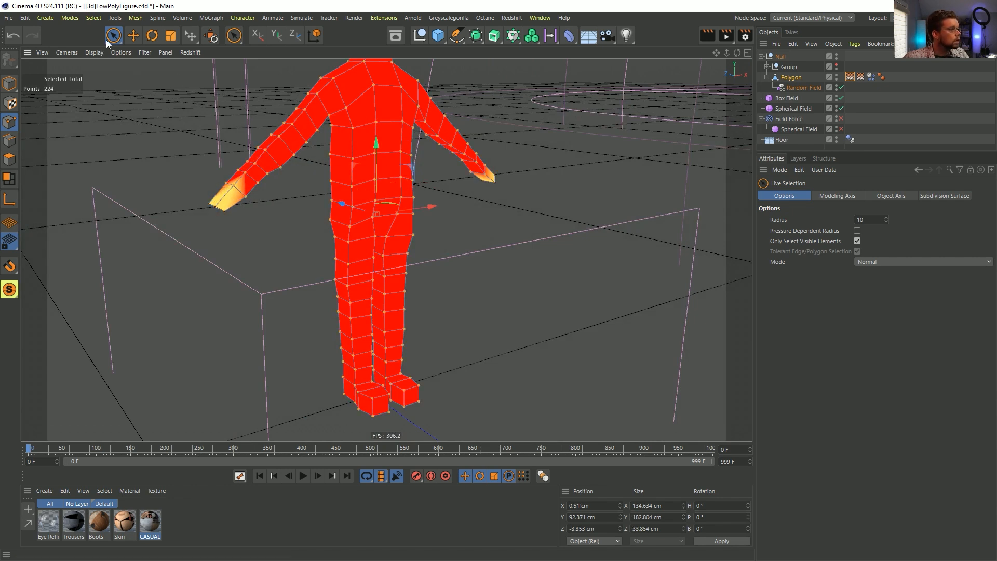
click(131, 17)
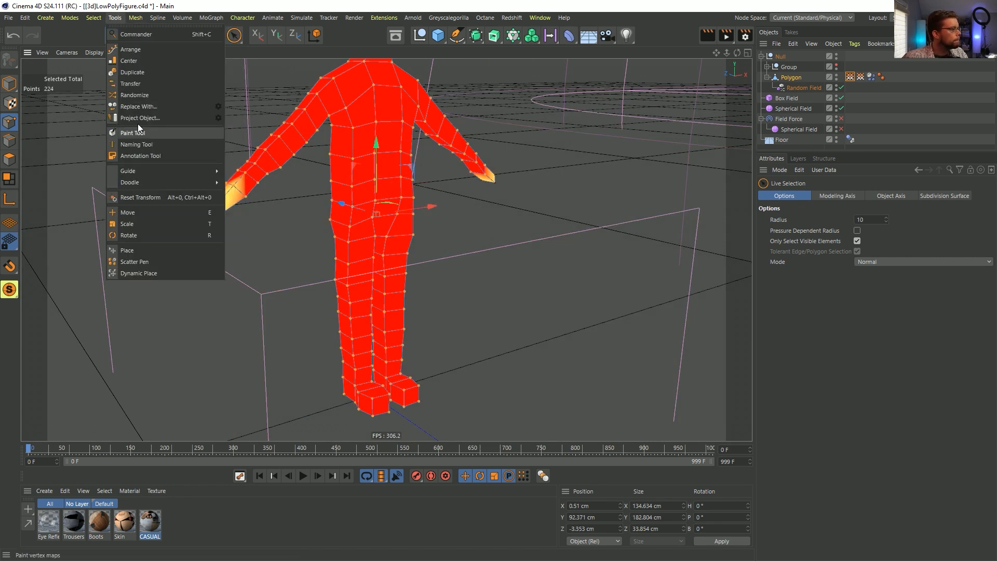
mouse_move(93, 18)
click(104, 294)
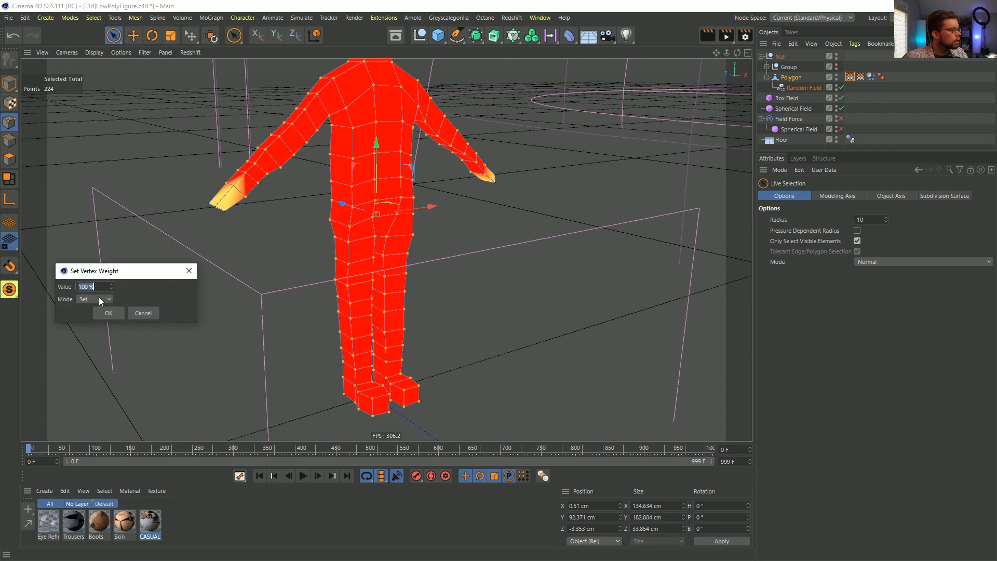
click(106, 312)
Step: Return to model mode with the Move tool, then enable the Field Force and show its object properties
alt+drag(456, 70, 316, 228)
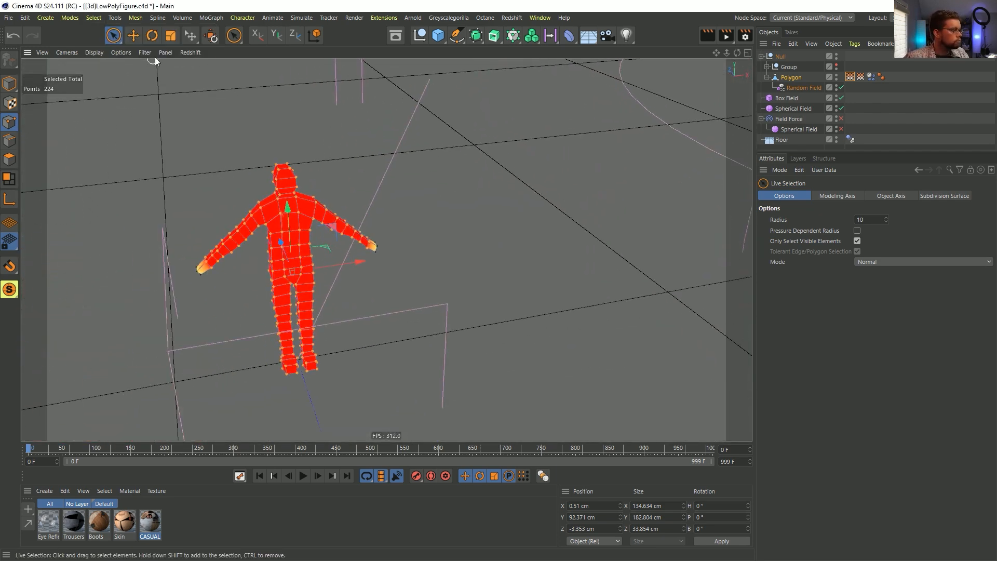
click(138, 39)
click(3, 86)
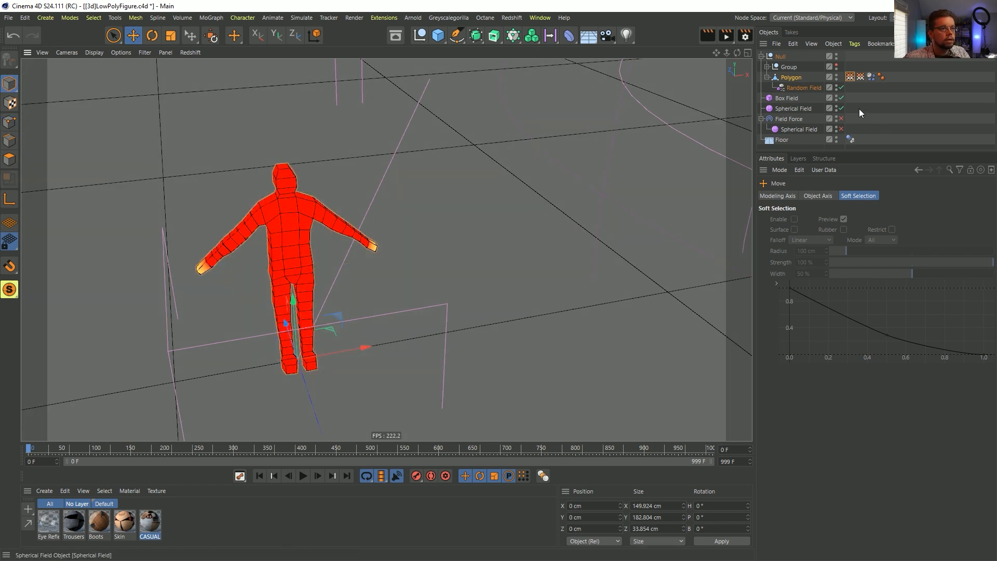
click(798, 119)
alt+drag(636, 207, 612, 202)
scroll(608, 205, down, 5)
alt+middle_drag(606, 207, 498, 247)
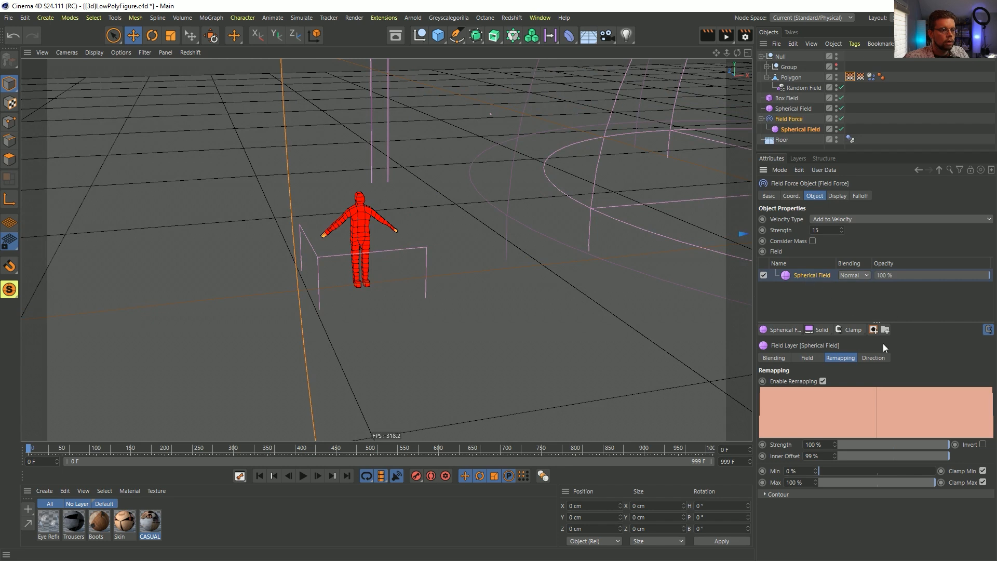
Step: Mask the Field Force's Spherical Field layer with the Pull vertex map, save the project and play the simulation
click(874, 330)
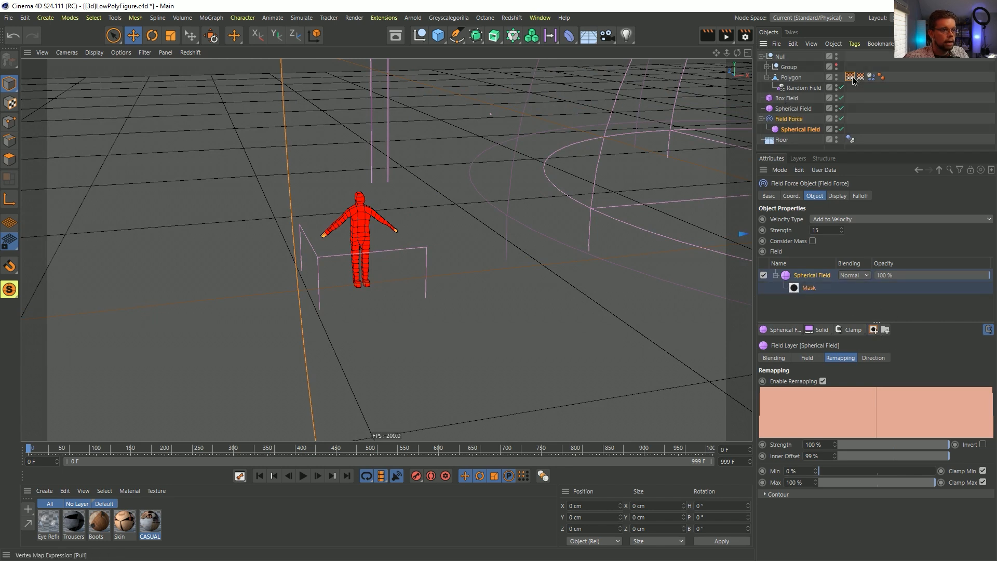
drag(805, 313, 804, 287)
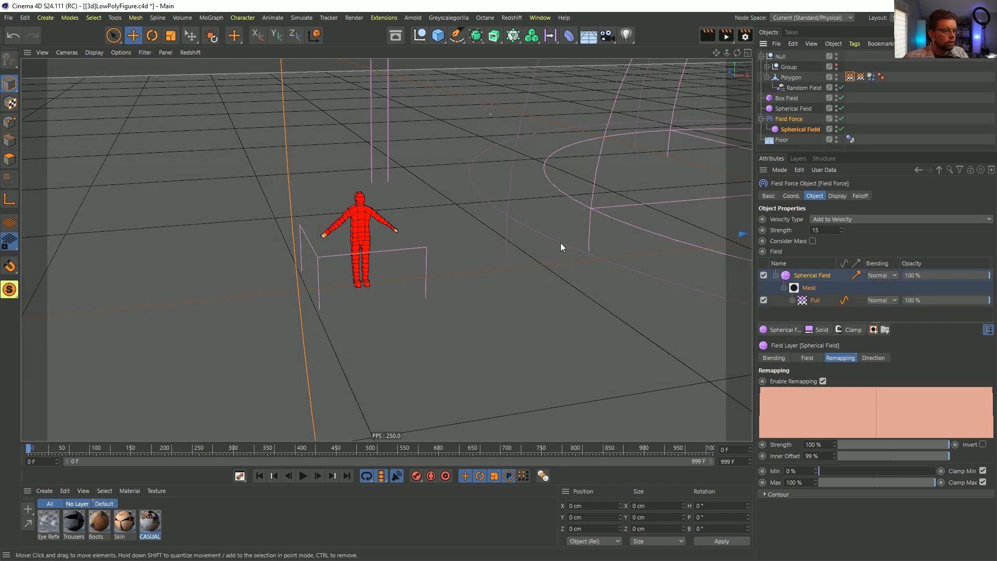
alt+middle_drag(563, 242, 454, 273)
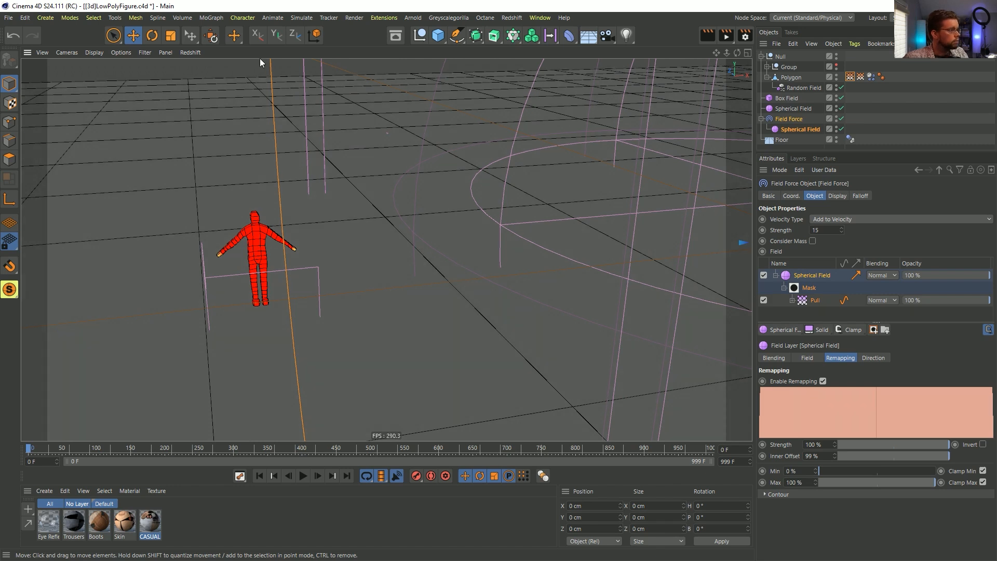
key(ctrl+s)
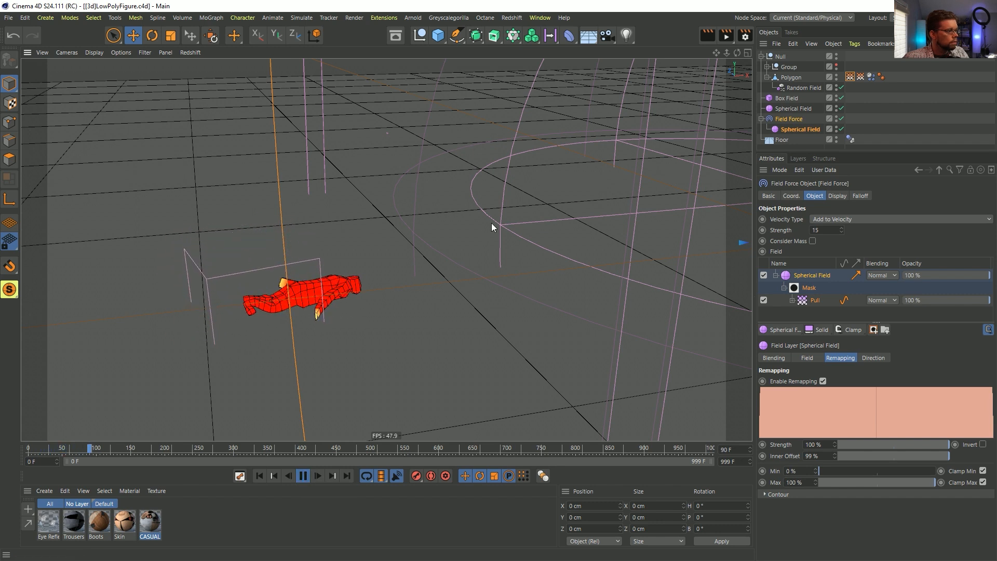
Step: Set the Field Force strength to 55 while the simulation plays
click(802, 129)
click(790, 121)
double_click(827, 231)
text(55)
key(Return)
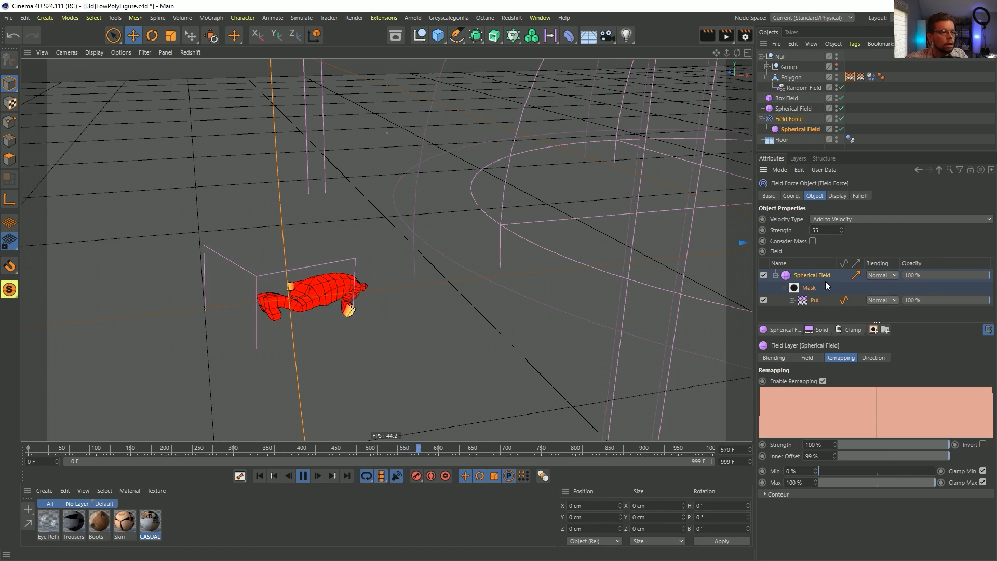
Step: Raise the Field Force strength to 555 and watch the figure being pulled across the floor
alt+drag(617, 239, 800, 161)
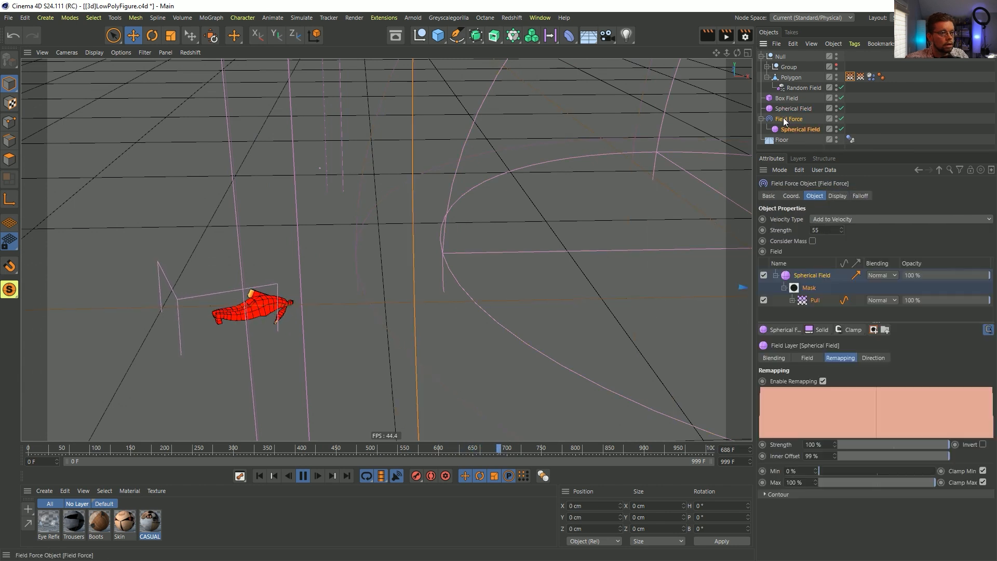
click(861, 196)
click(814, 196)
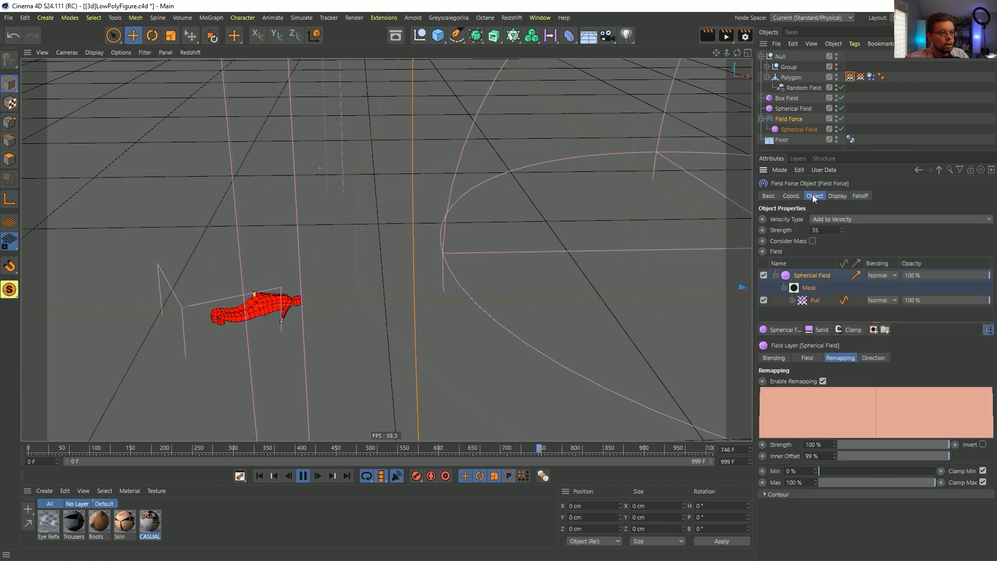
click(828, 229)
text(5)
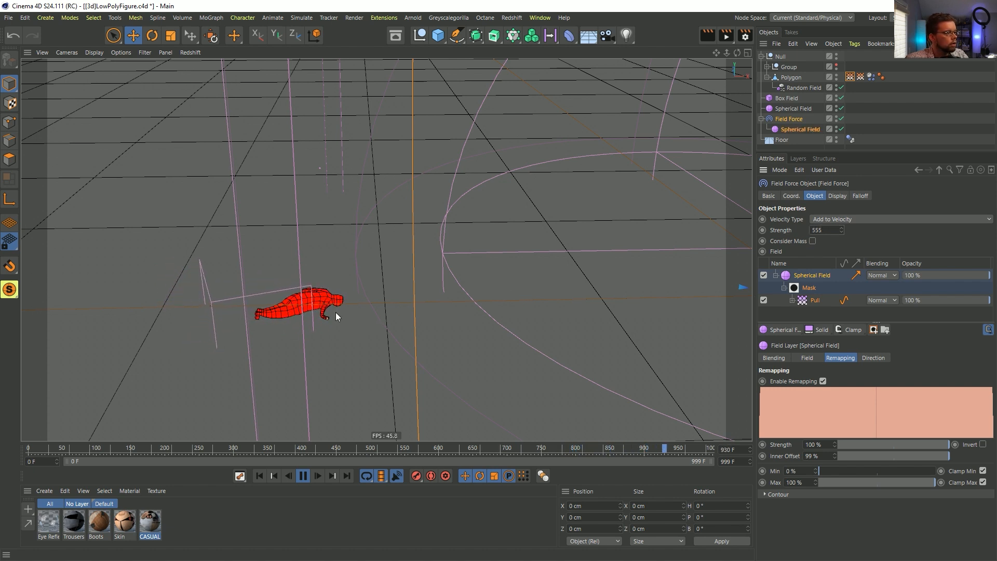
Step: Set the shape conservation stiffness of the figure's soft body to 0
click(871, 77)
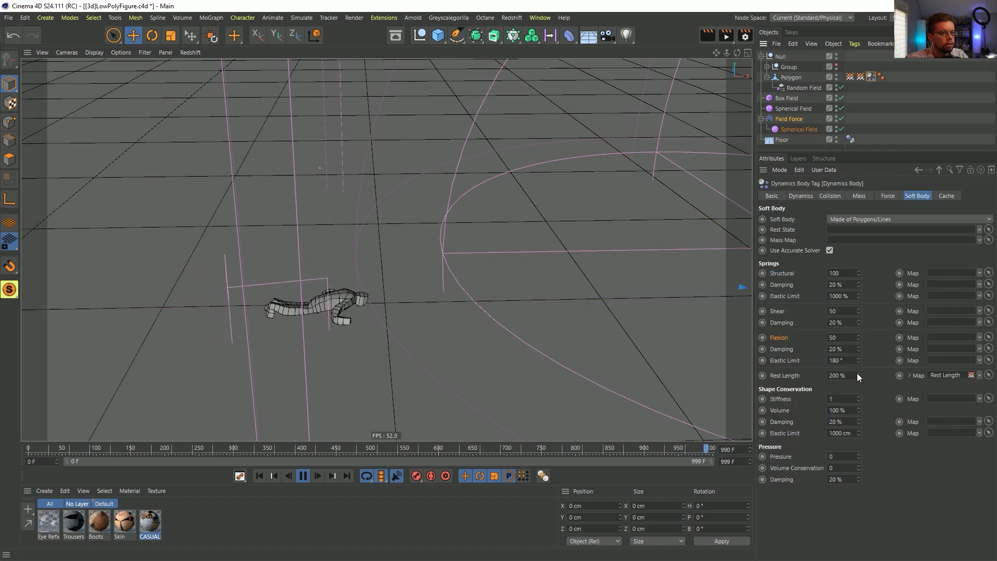
double_click(842, 399)
text(0)
key(Return)
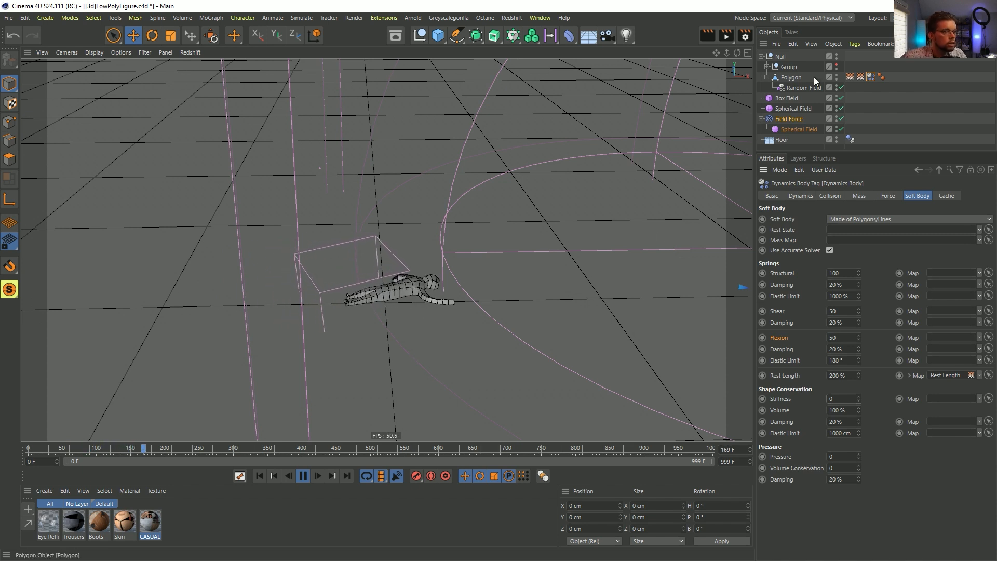
Step: Set the Field Force strength to 1555 and replay the simulation from the first frame
click(789, 120)
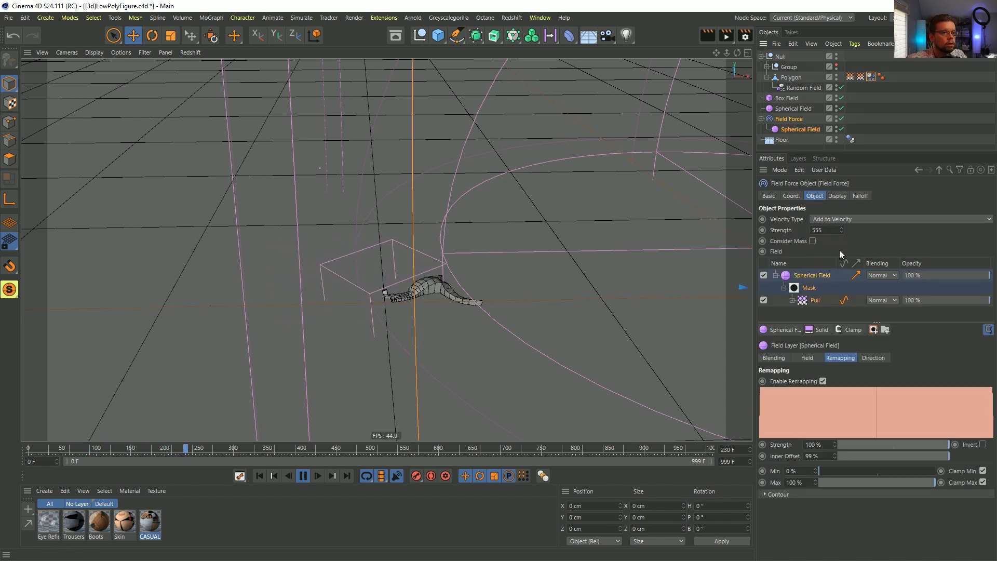
click(813, 230)
text(1)
key(Return)
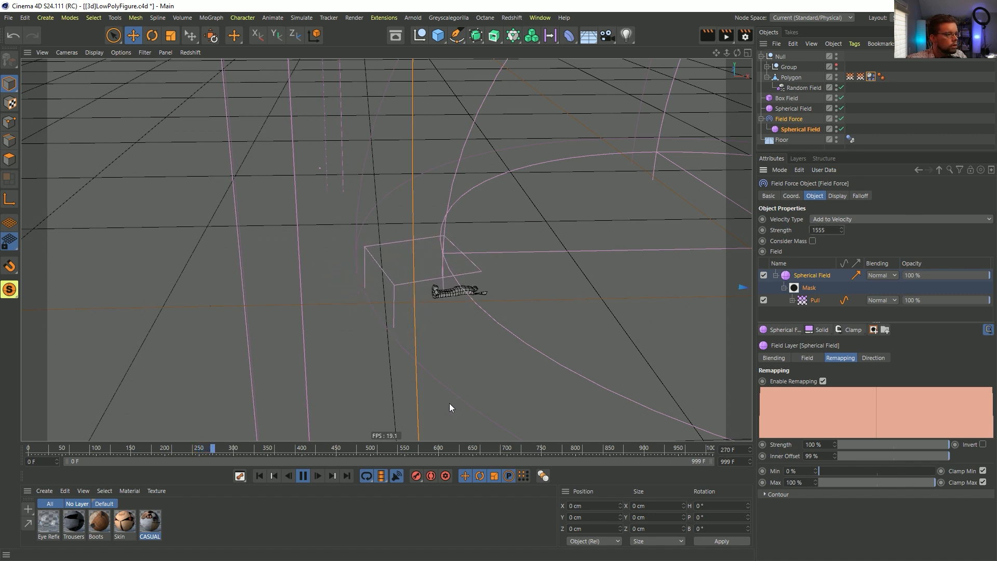
click(260, 476)
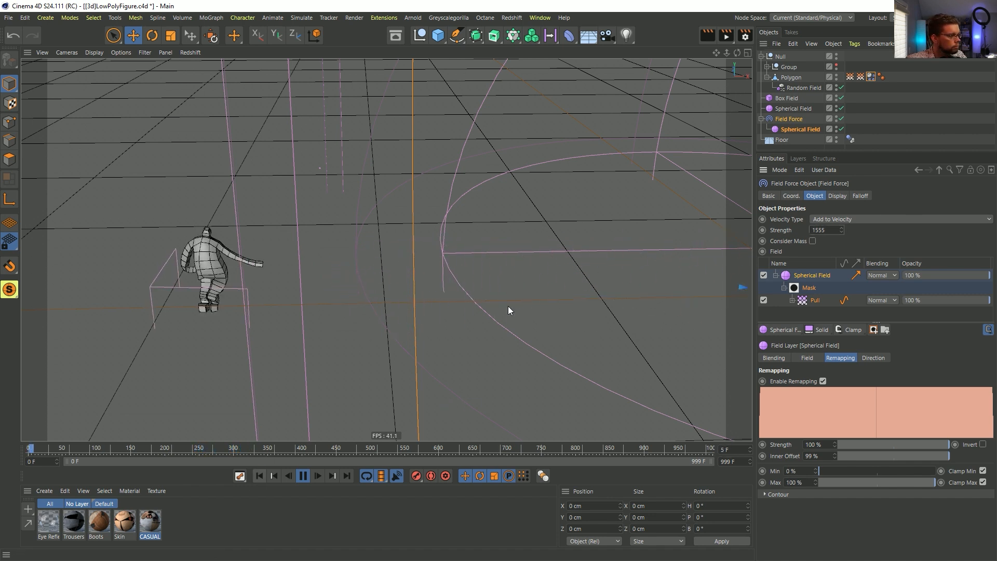
alt+drag(556, 317, 562, 292)
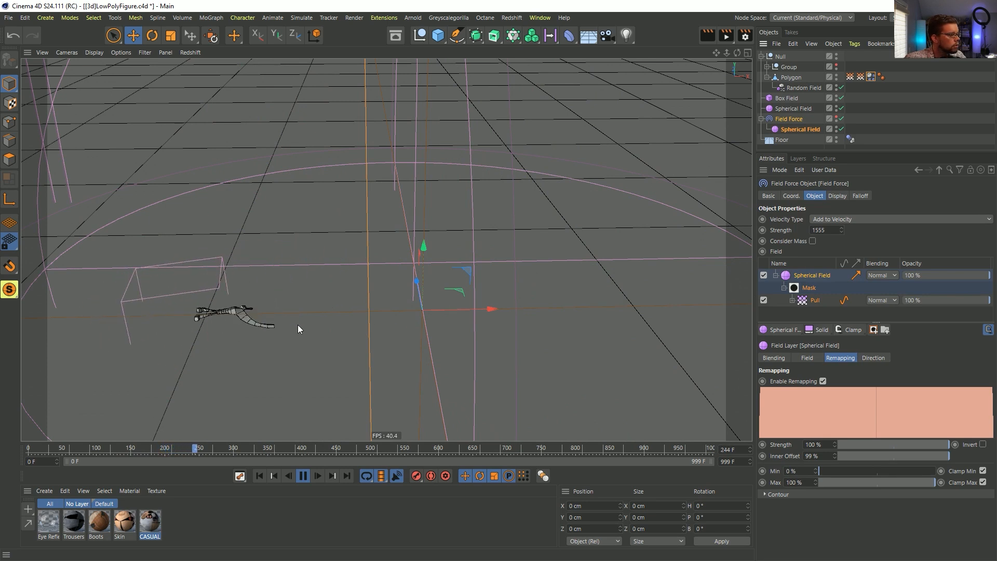
Step: Disable the Field Force, then stop the playback and return the simulation to the first frame
click(841, 118)
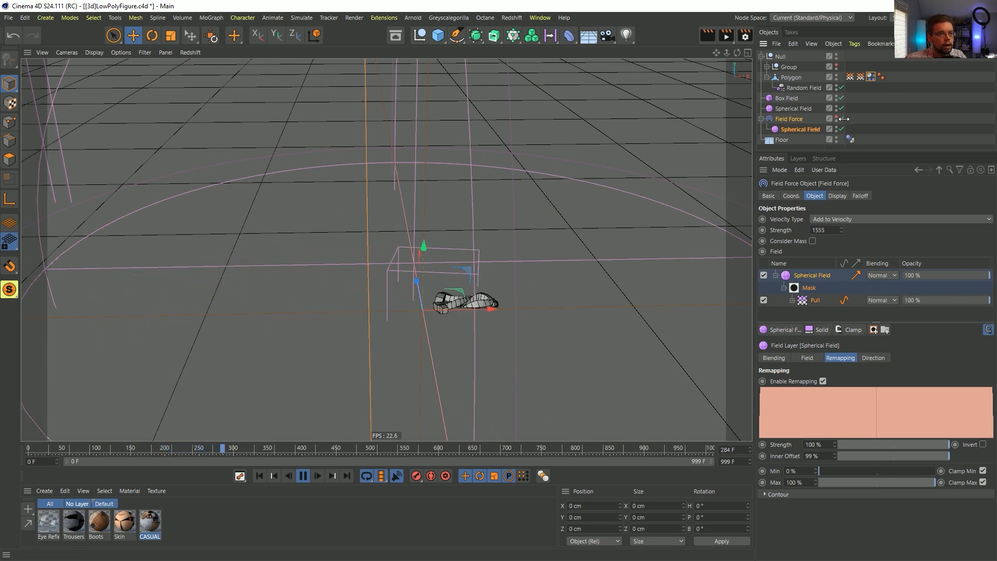
alt+middle_drag(419, 341, 470, 334)
click(260, 476)
alt+middle_drag(344, 347, 500, 342)
click(302, 476)
click(260, 477)
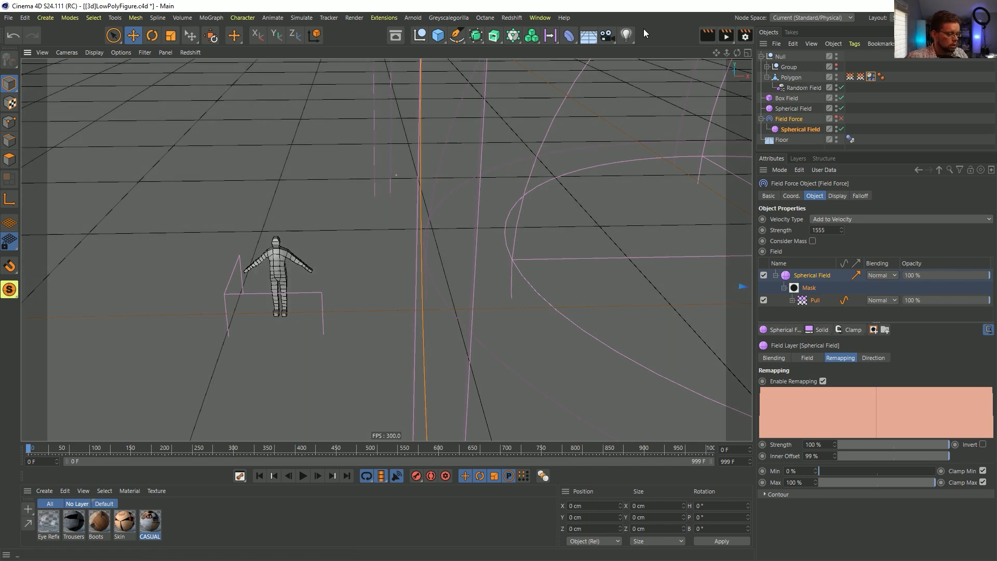
Step: Save the scene as a new version named [3e]LowPolyFigure.c4d
key(ctrl+shift+s)
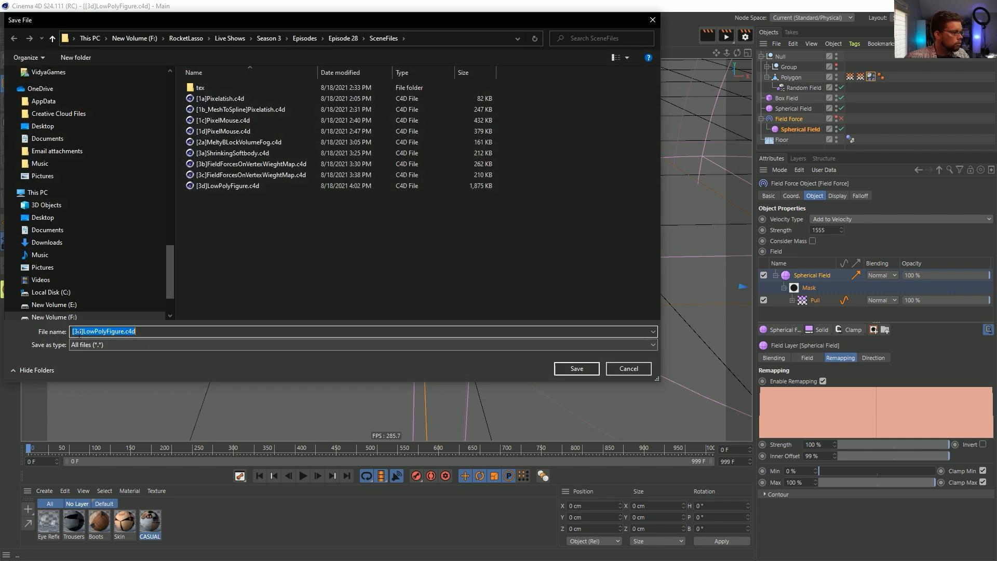
key(BackSpace)
text(e)
key(Return)
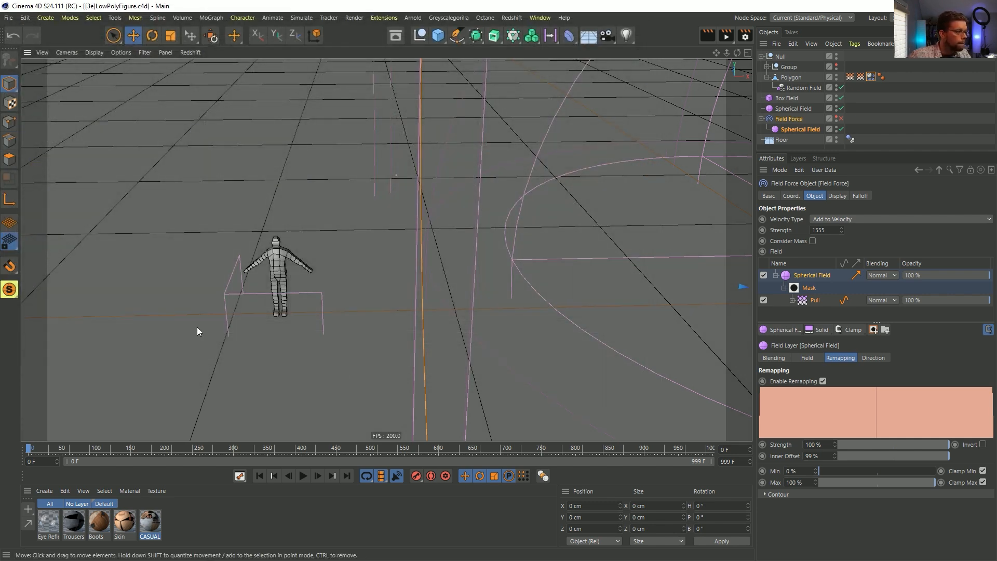
Step: Make the detailed character's Group visible and place the low-poly Polygon object above it inside the null
click(835, 66)
alt+right_drag(283, 274, 385, 225)
alt+drag(385, 225, 528, 155)
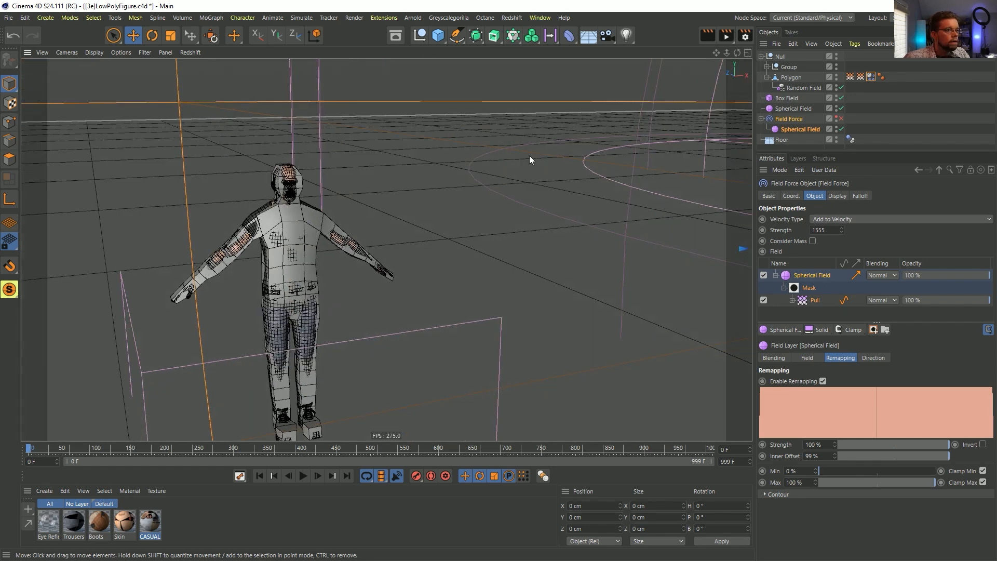
click(790, 77)
click(768, 76)
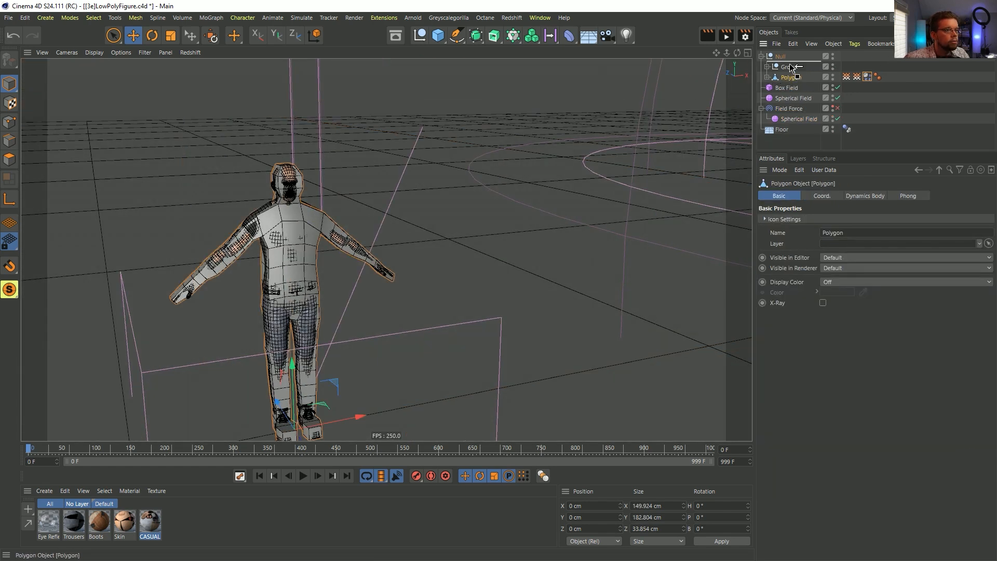
click(767, 77)
click(789, 78)
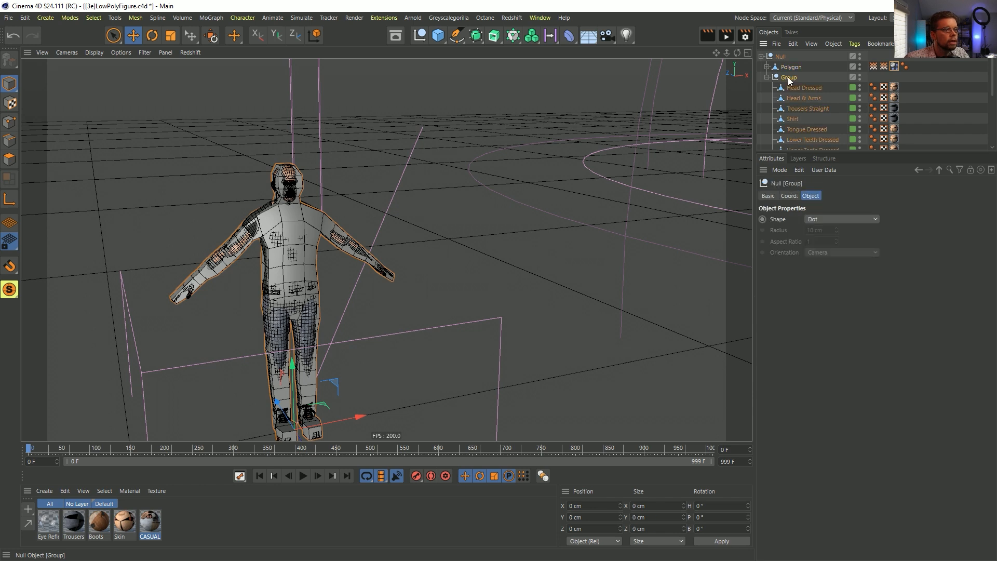
Step: Add a Mesh deformer to the character's Group with Polygon as its cage, then initialize it
click(570, 36)
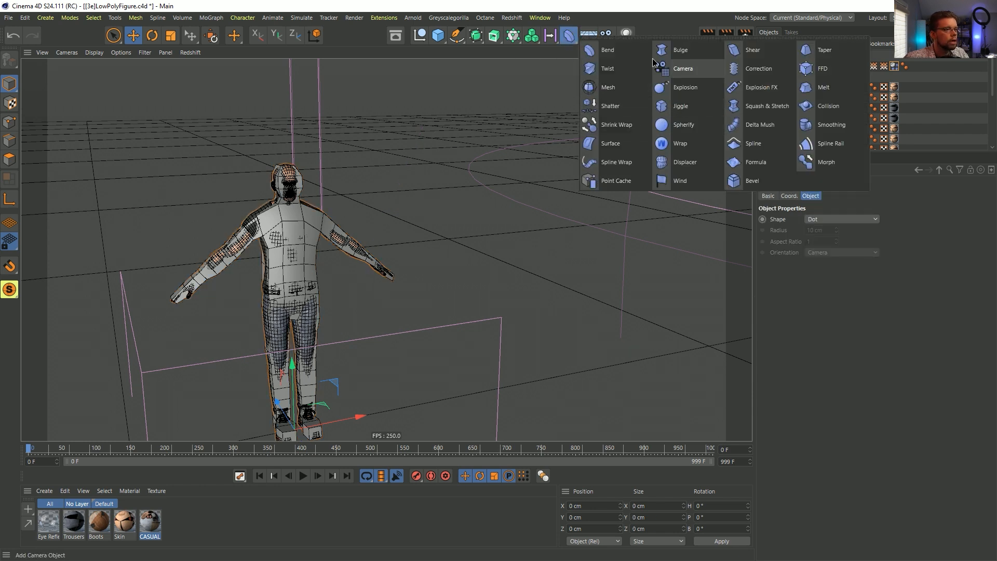
click(618, 90)
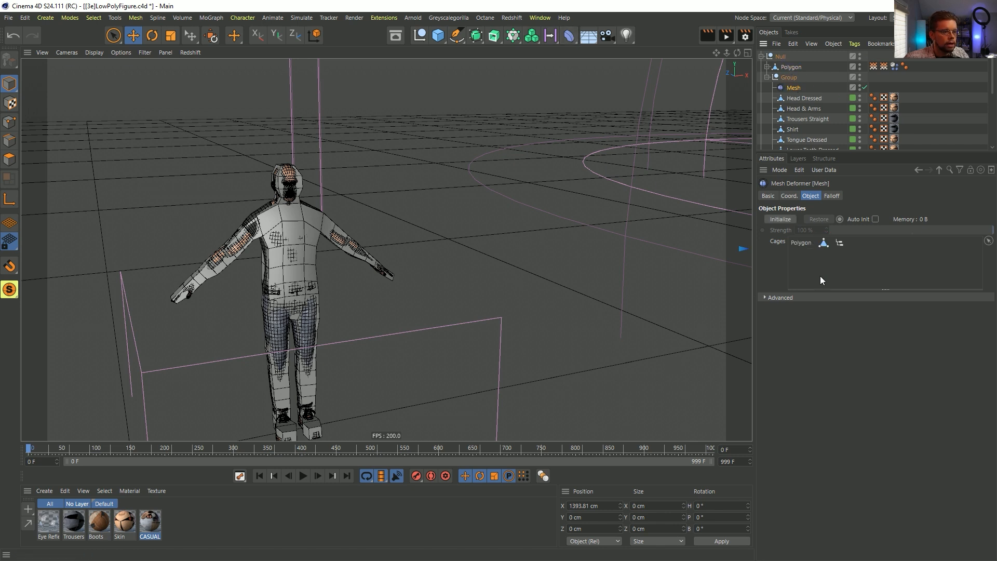
click(913, 331)
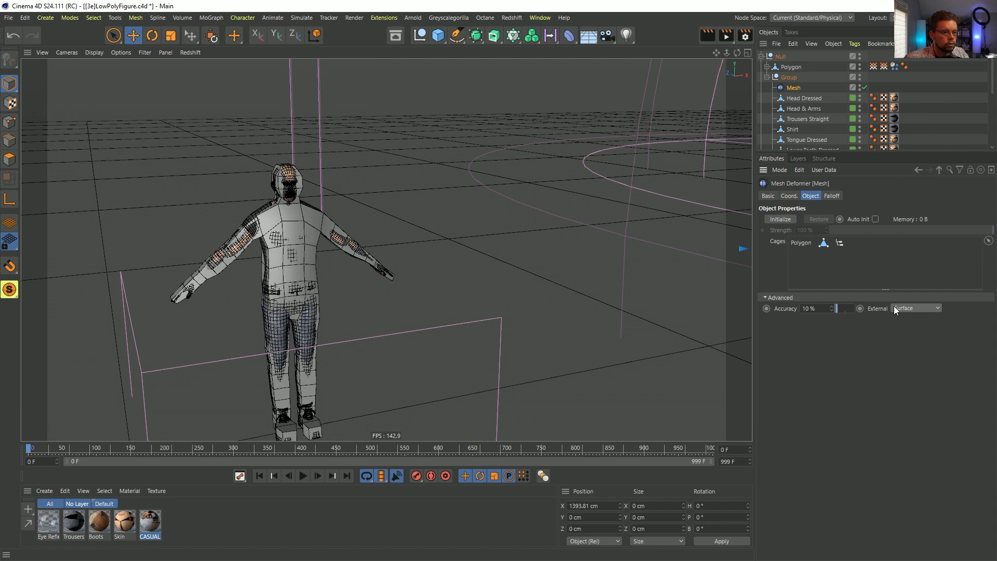
click(790, 220)
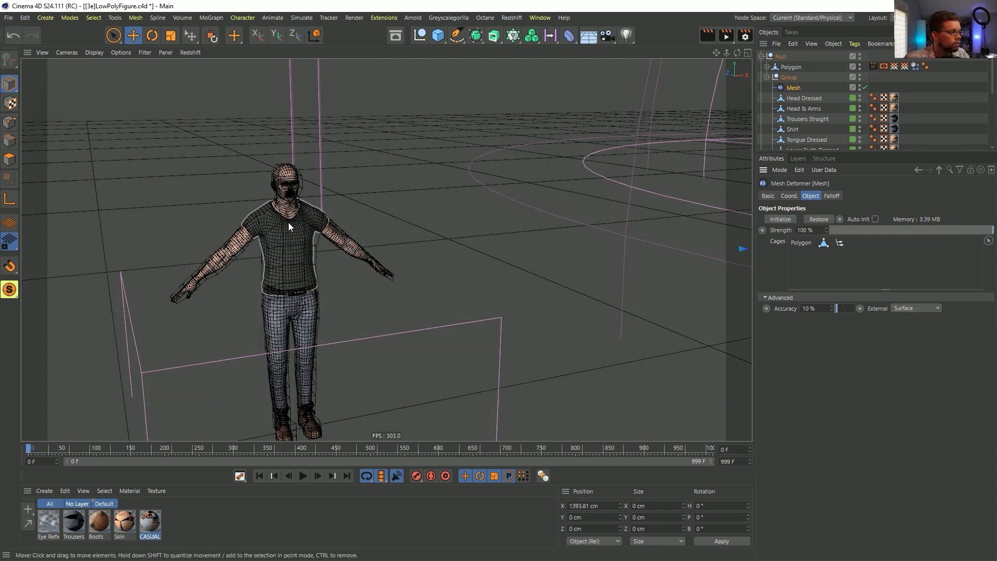
Step: Advance the simulation a few frames and play it to check how the cage deforms the detailed character
alt+drag(302, 241, 394, 389)
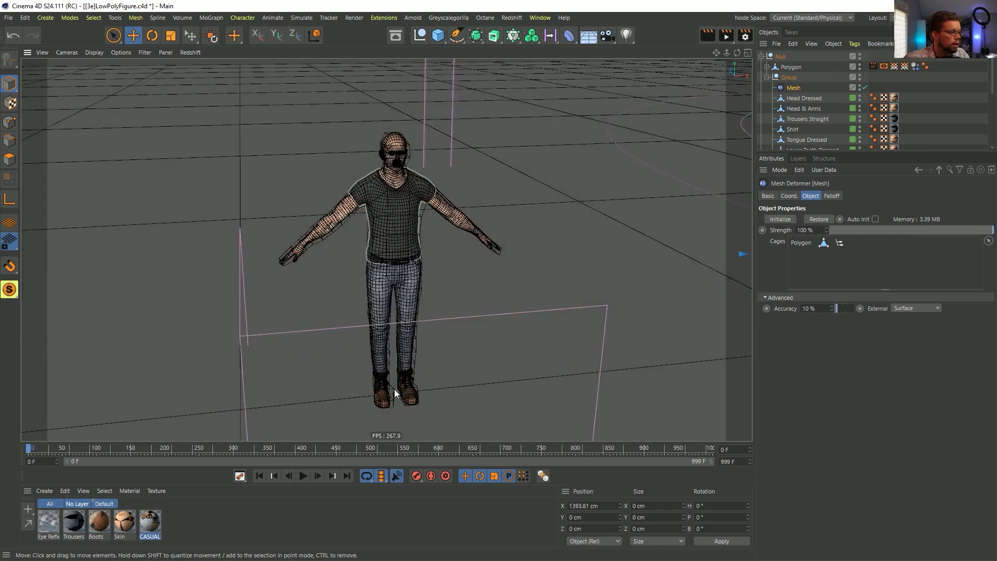
click(317, 475)
click(317, 475)
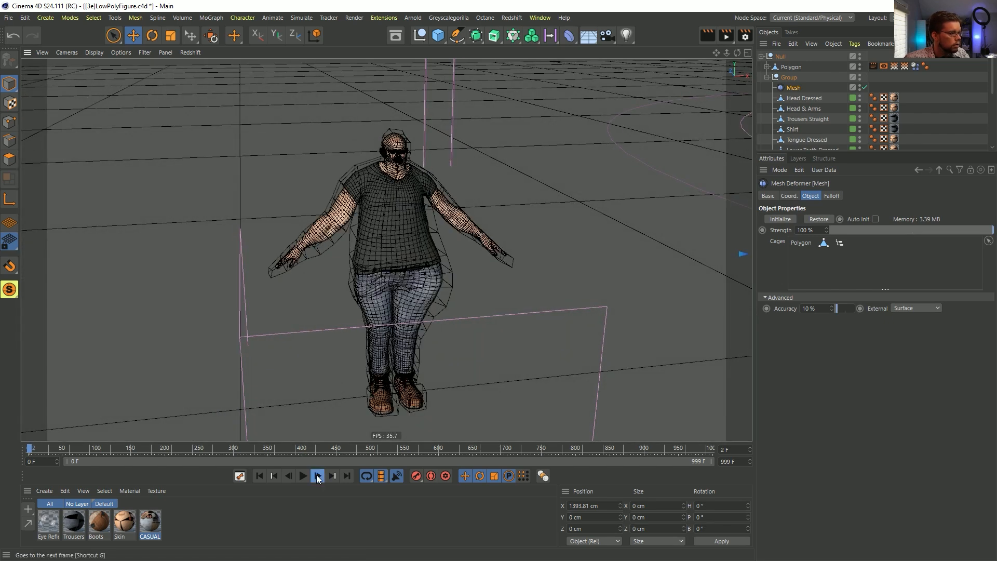
click(317, 475)
click(303, 476)
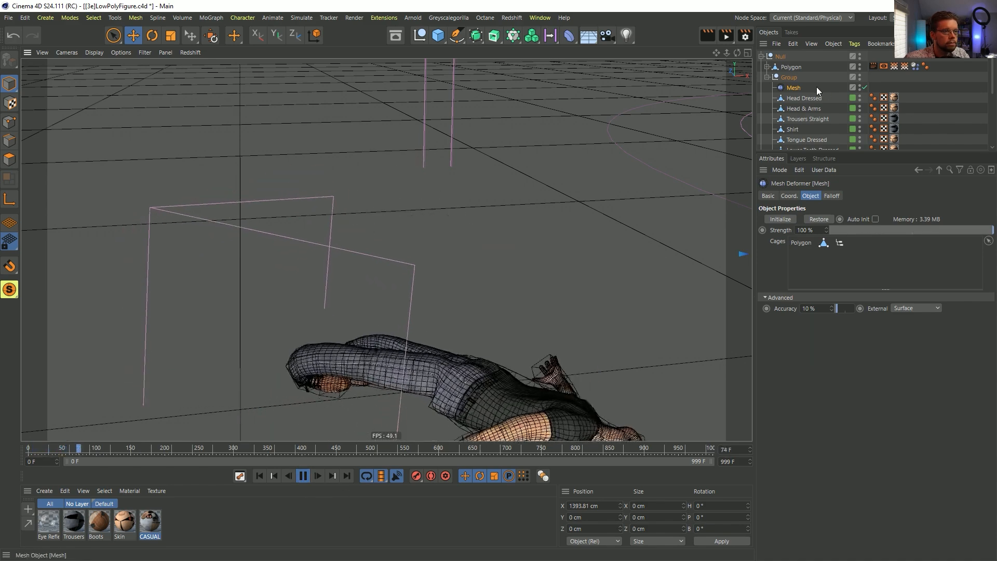
Step: Hide the Polygon cage in the viewport and switch the display to Gouraud shading without lines
click(768, 78)
double_click(833, 66)
alt+drag(545, 307, 400, 331)
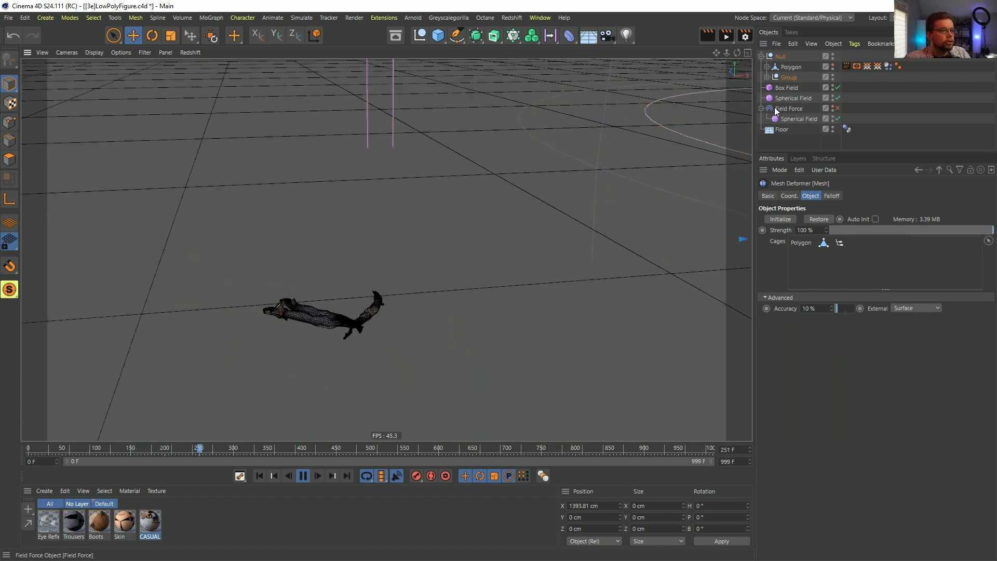
click(768, 77)
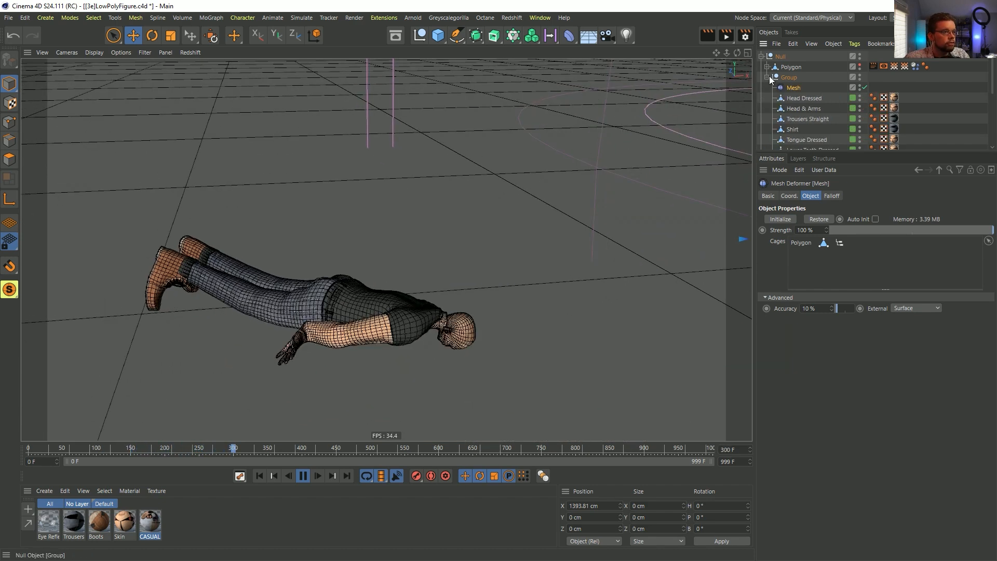
click(767, 78)
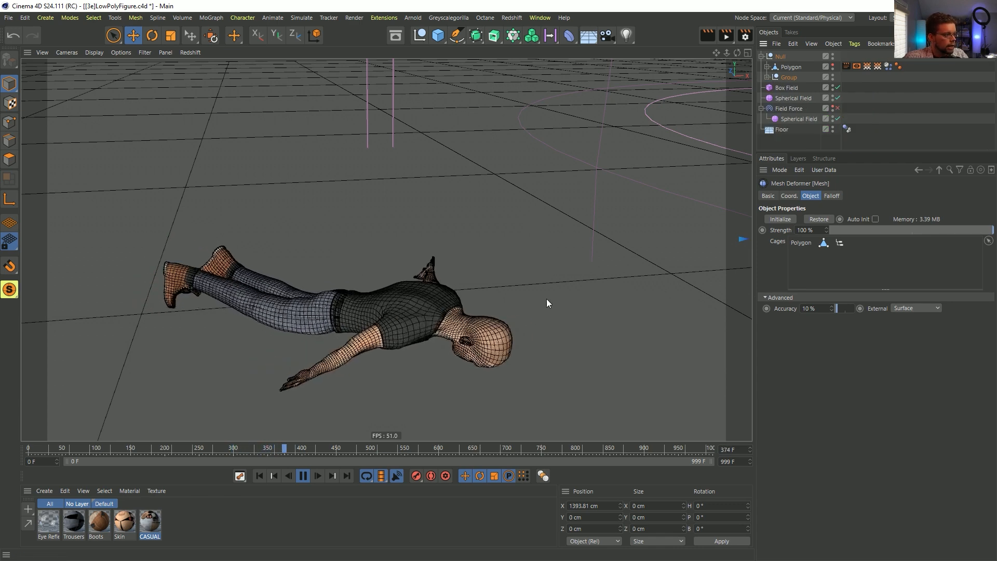
key(n)
key(a)
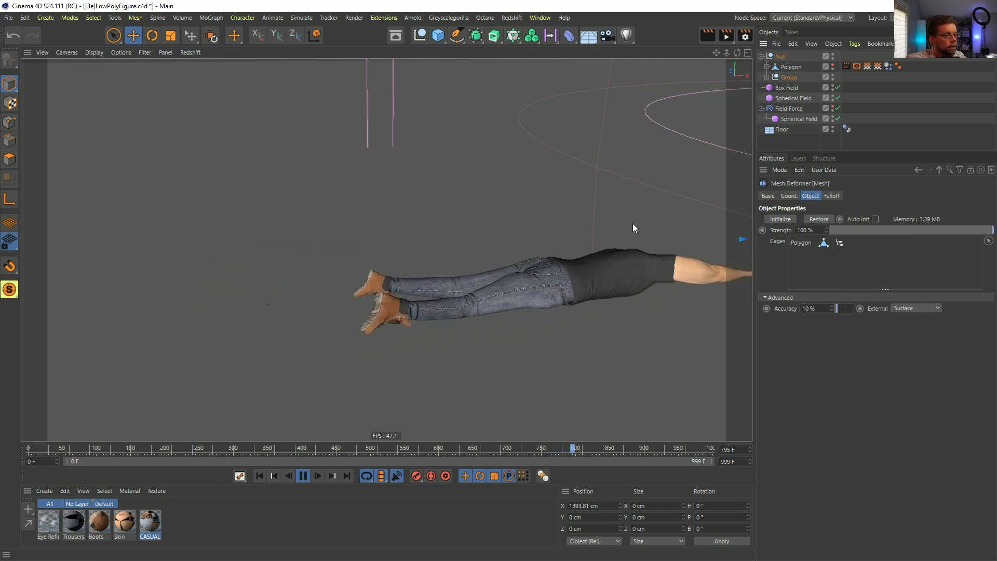
Step: Rename the null that holds the character and its cage as 1
alt+middle_drag(523, 241, 388, 264)
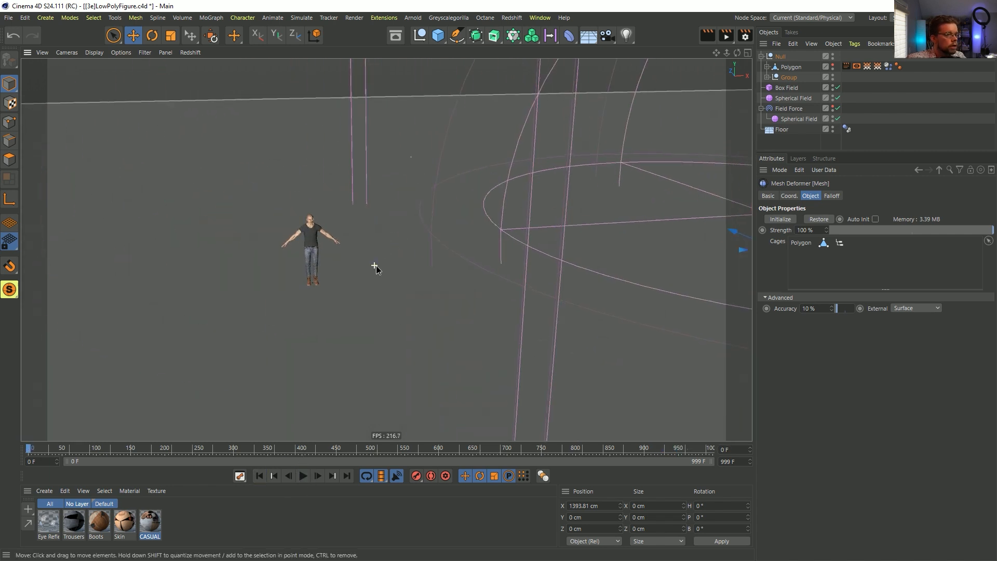
text(1)
key(Return)
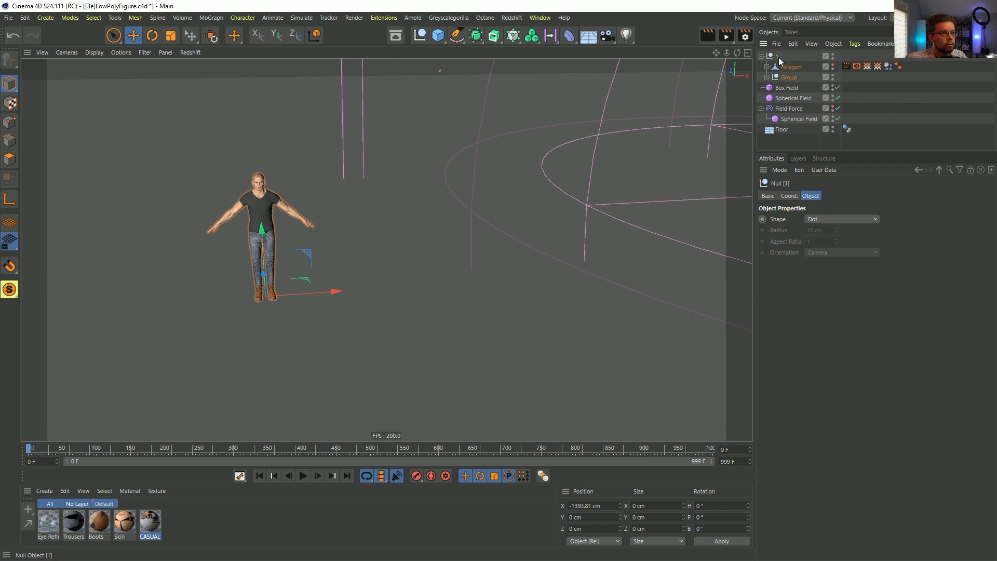
Step: Duplicate null 1, name the copy 2, and move it to about 118 cm on Z
key(ctrl+c)
key(ctrl+v)
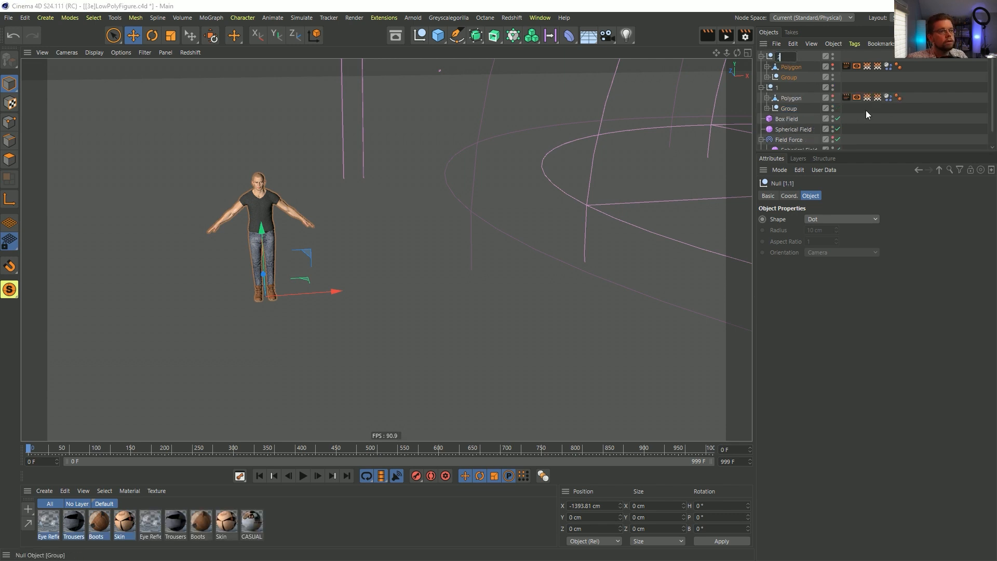
click(445, 251)
alt+drag(264, 283, 313, 247)
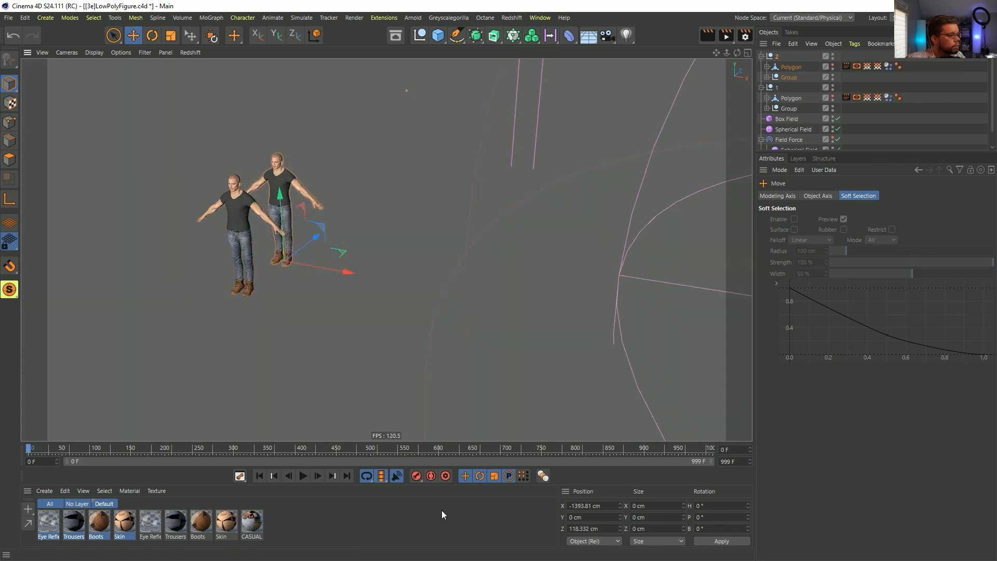
Step: Play the simulation with both characters to see how each is pulled, and return to the first frame
click(302, 476)
click(303, 478)
alt+drag(569, 303, 385, 402)
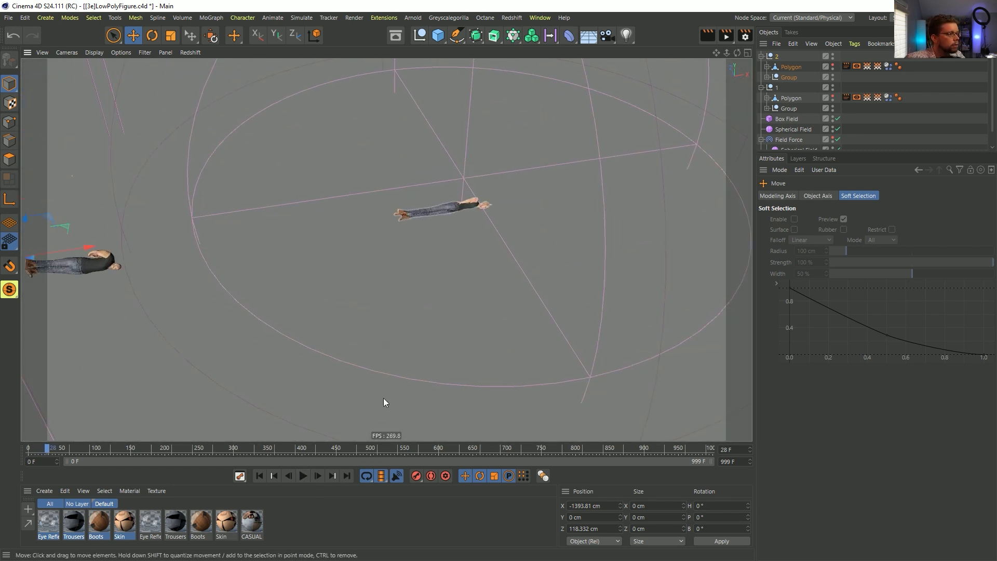
click(303, 476)
click(260, 477)
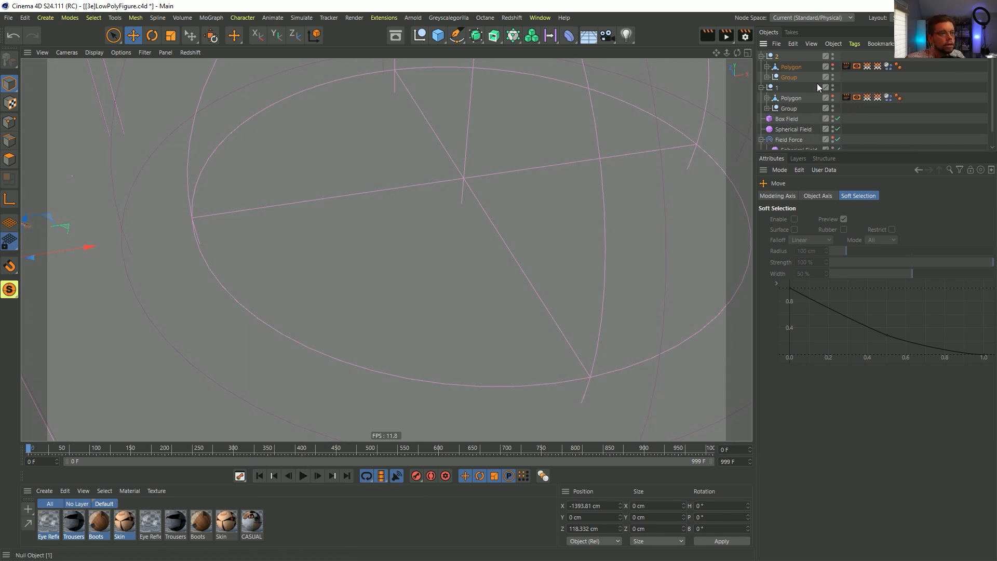
Step: Add the second character's Pull vertex map to the Field Force's Spherical Field mask with Add blending
scroll(798, 143, down, 1)
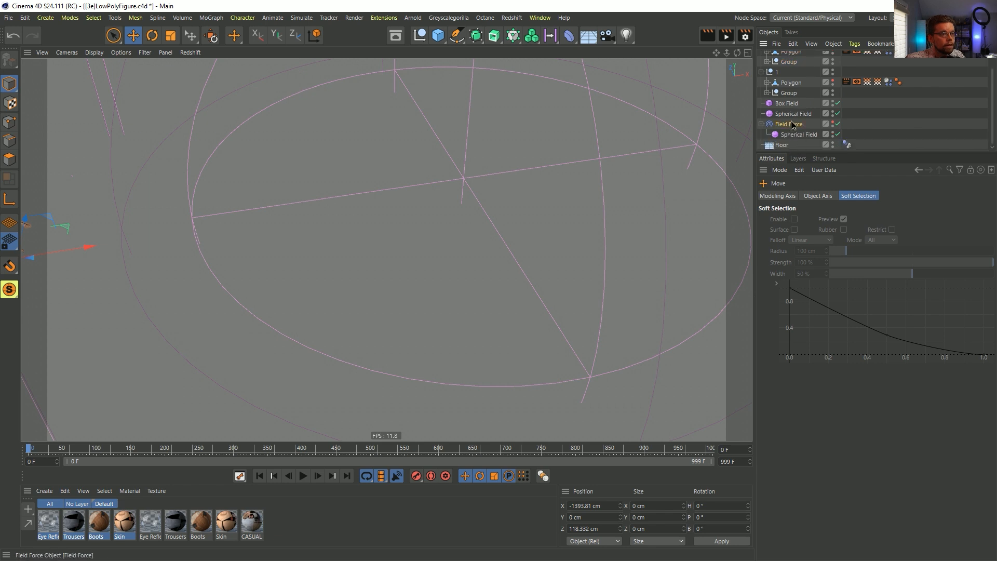
click(793, 125)
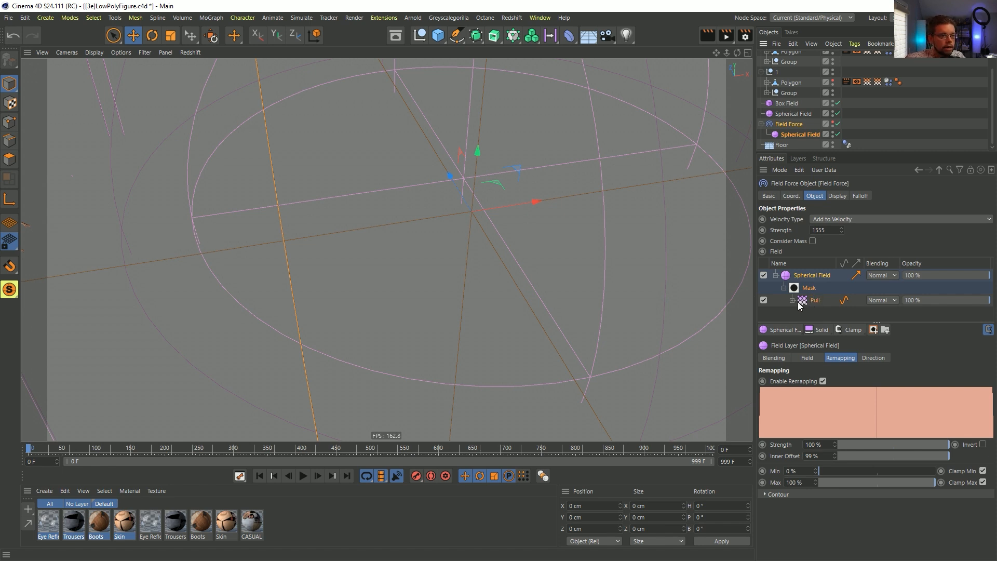
scroll(876, 123, up, 1)
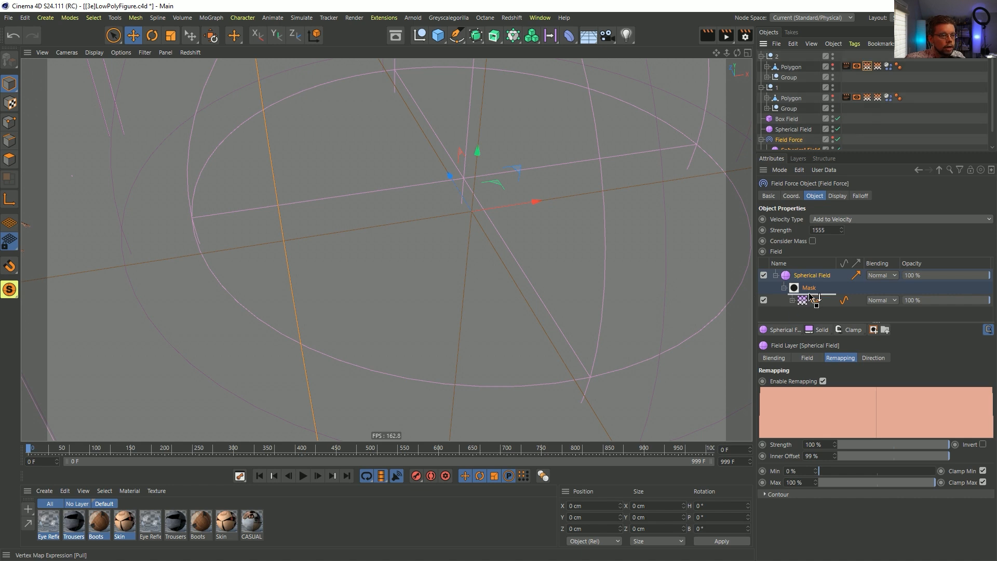
click(881, 300)
click(879, 392)
Step: Test the pull on both characters, disable the Field Force, and return to the first frame
alt+middle_drag(445, 236, 528, 221)
scroll(529, 222, down, 2)
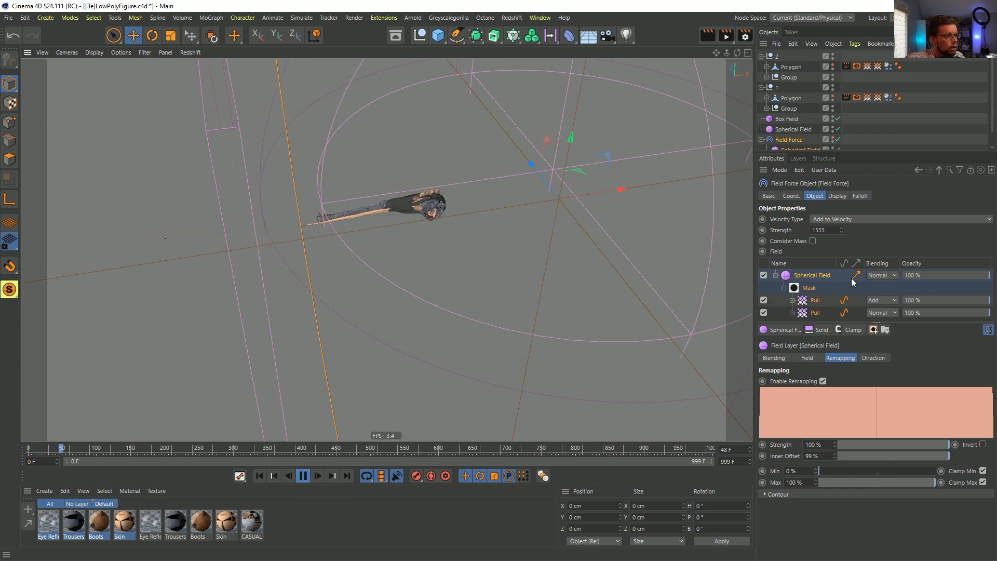
click(303, 476)
click(260, 476)
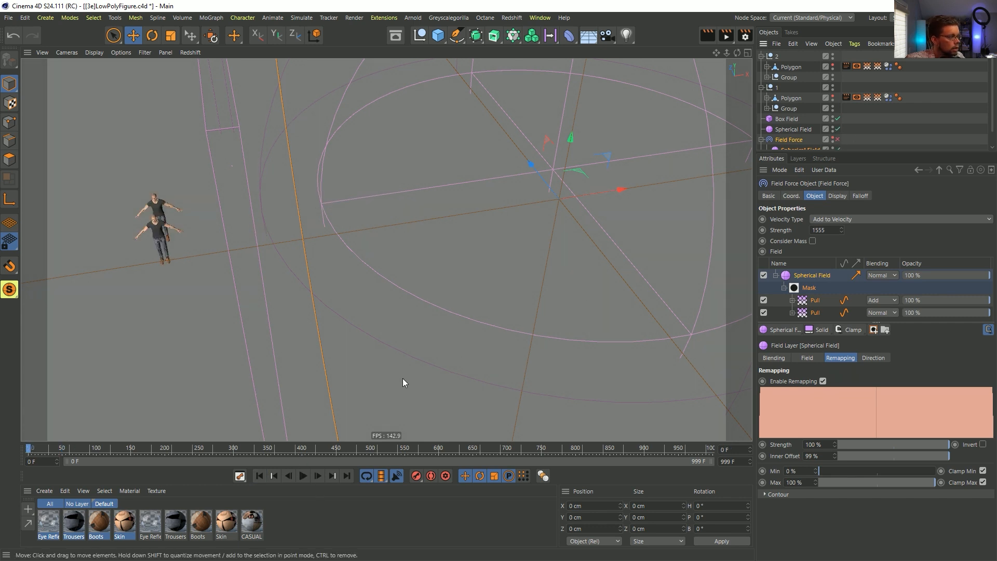
Step: Replay both characters up close without the Field Force and enlarge the object list to show the whole hierarchy
alt+drag(194, 275, 409, 273)
alt+right_drag(379, 286, 419, 271)
alt+drag(342, 265, 407, 289)
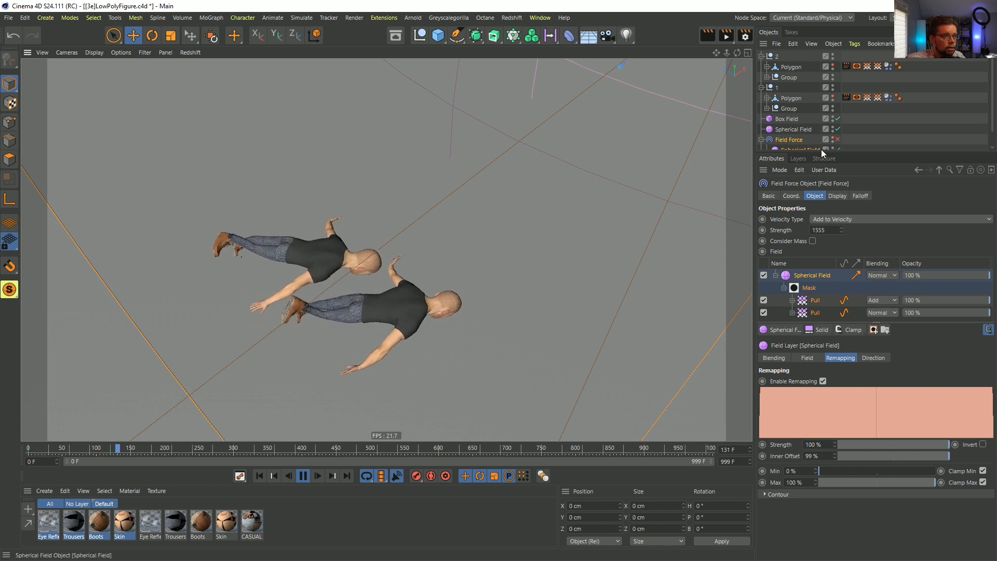
drag(821, 153, 815, 277)
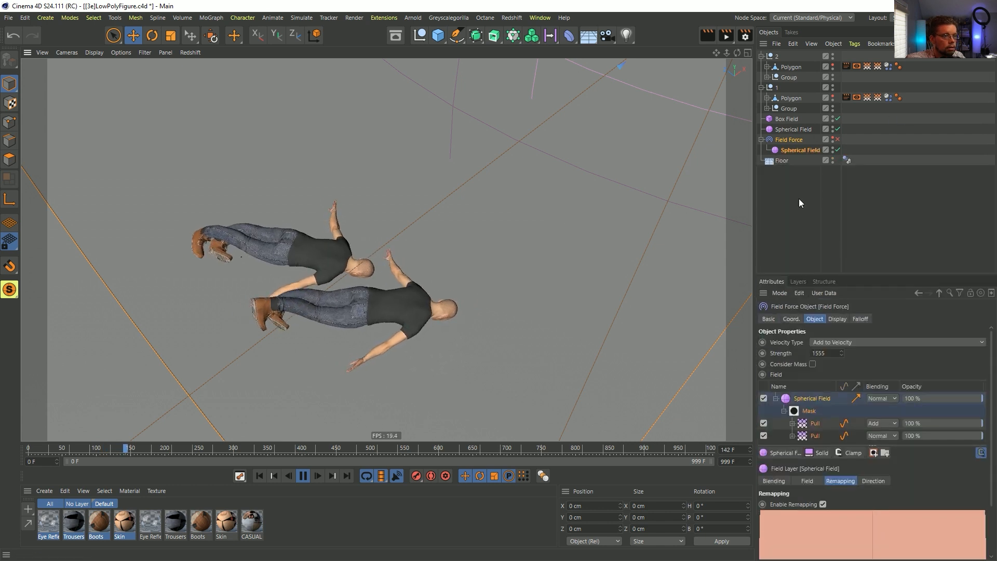
click(768, 108)
click(768, 109)
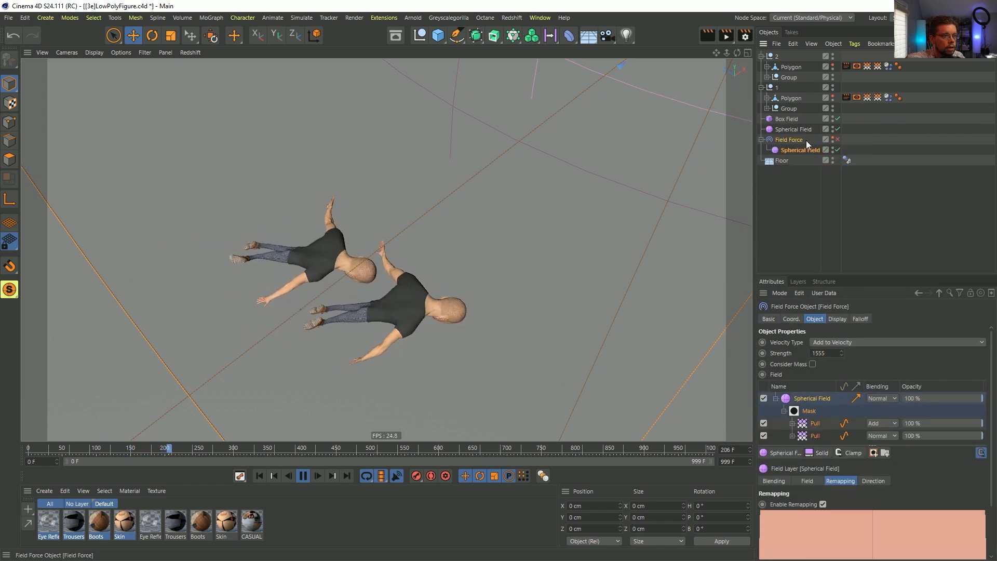
Step: Move the Random Field used by character 1's Rest Length map out of Polygon to the scene's top level
click(877, 98)
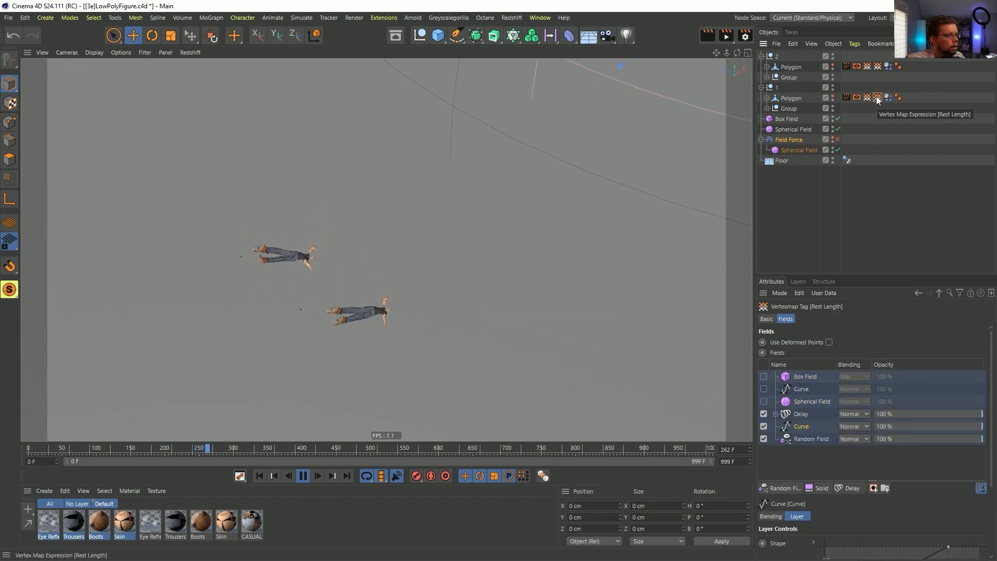
click(816, 440)
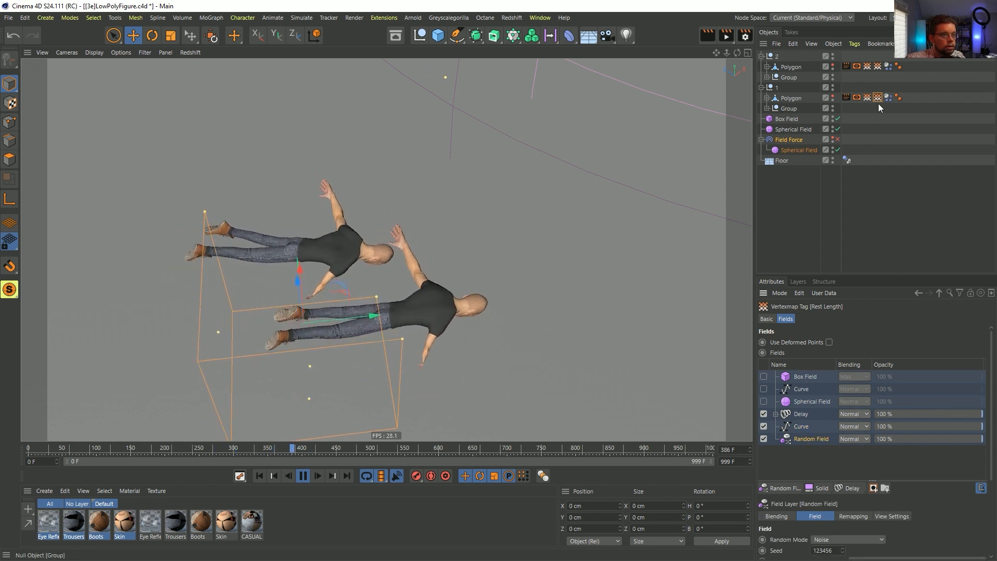
click(767, 98)
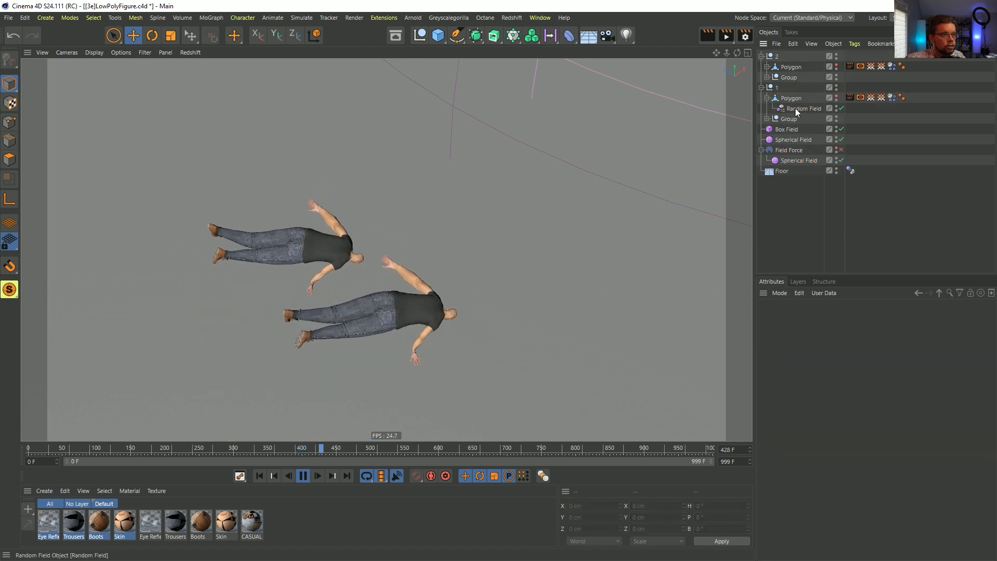
drag(780, 142, 777, 147)
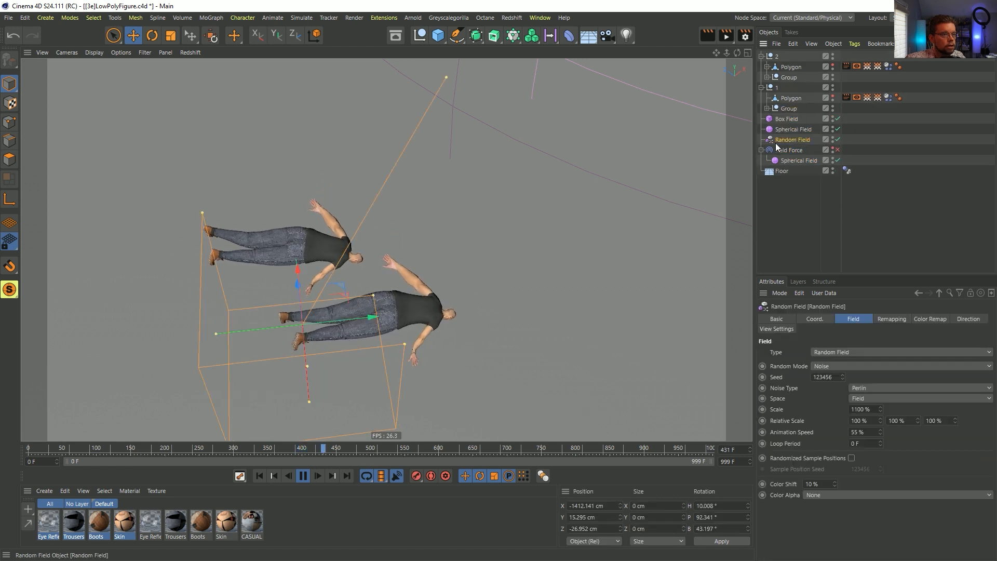
Step: Delete the duplicate Random Field under character 2's Polygon
click(767, 67)
click(791, 78)
key(Delete)
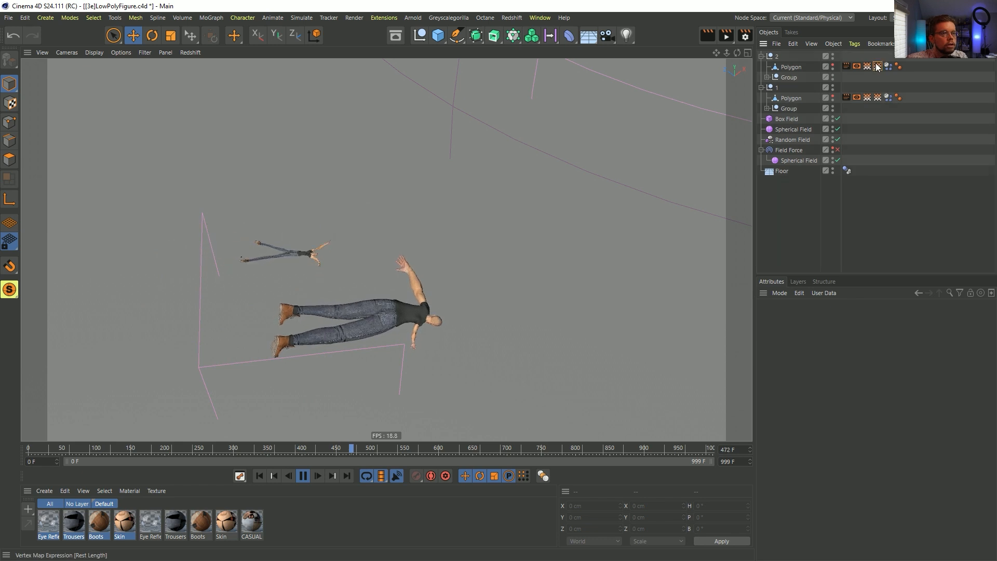
Step: Add the Random Field to the fields of character 2's Pull vertex map and restart the simulation
click(878, 66)
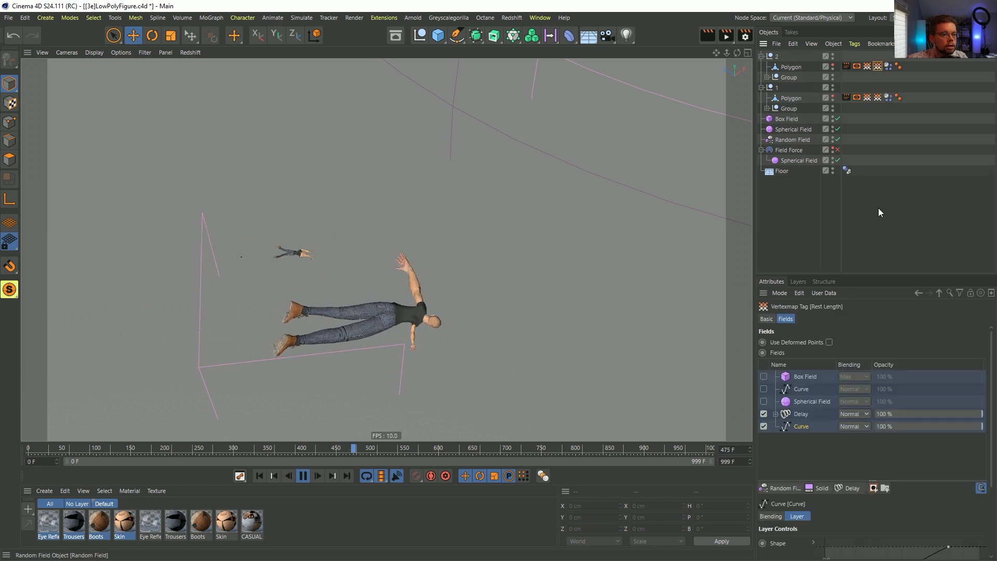
click(867, 67)
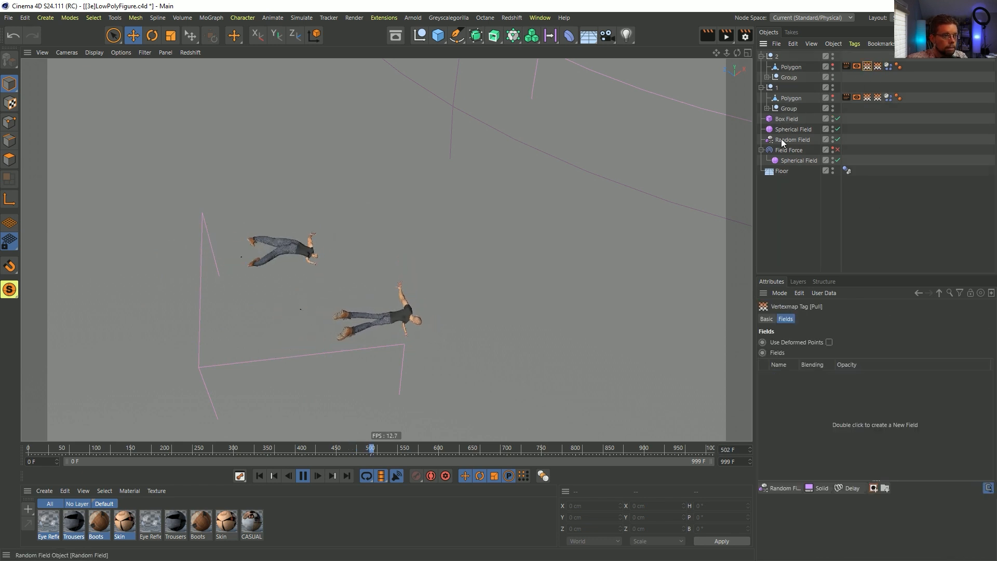
drag(806, 366, 842, 412)
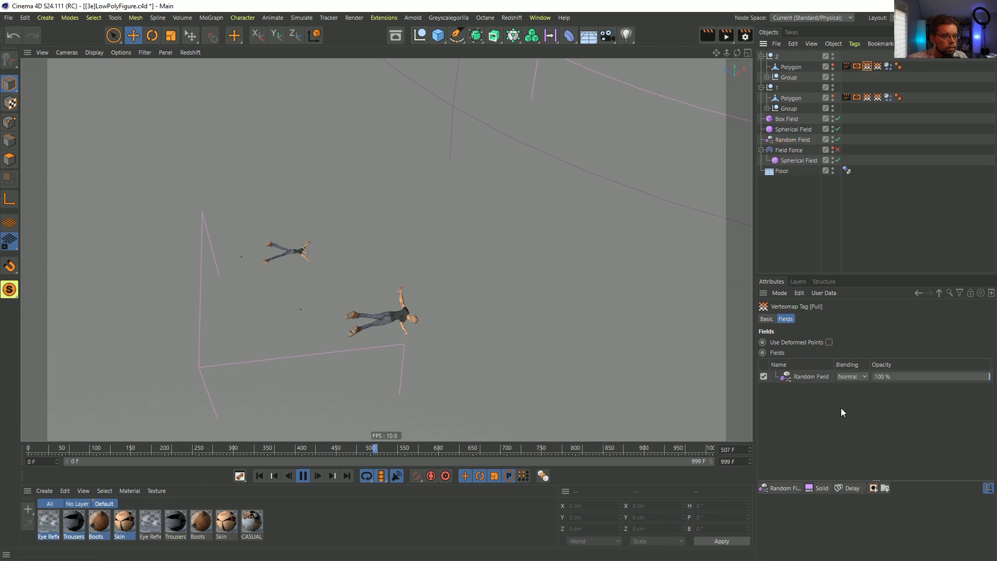
click(812, 376)
click(259, 476)
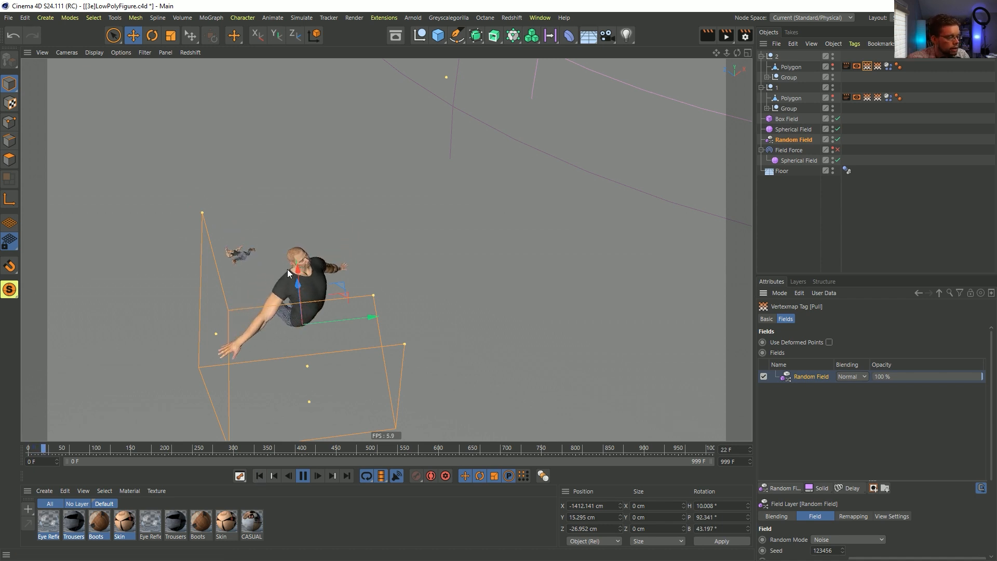
Step: Undo the addition of the Random Field to character 2's Pull vertex map
click(866, 67)
click(767, 320)
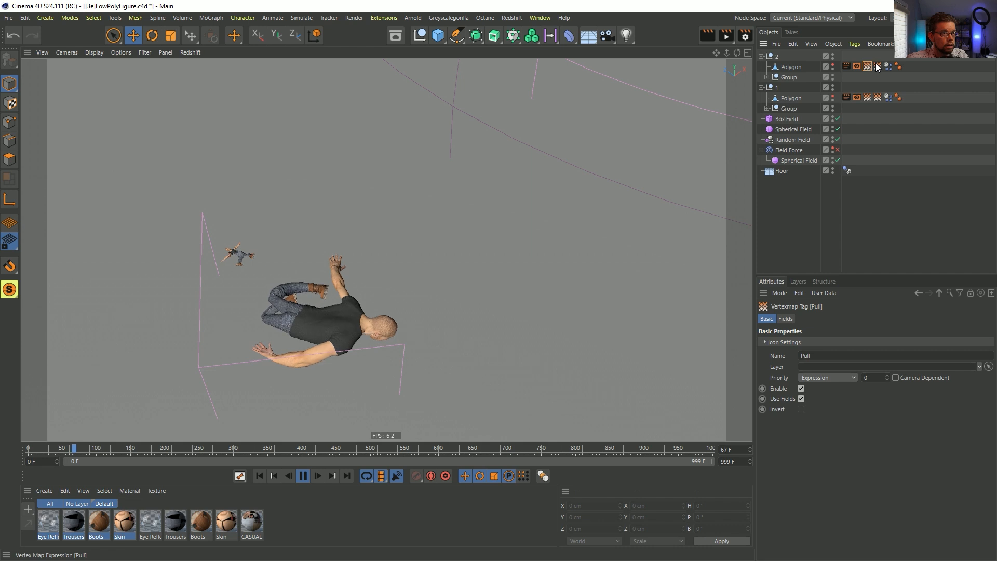
click(786, 319)
click(798, 377)
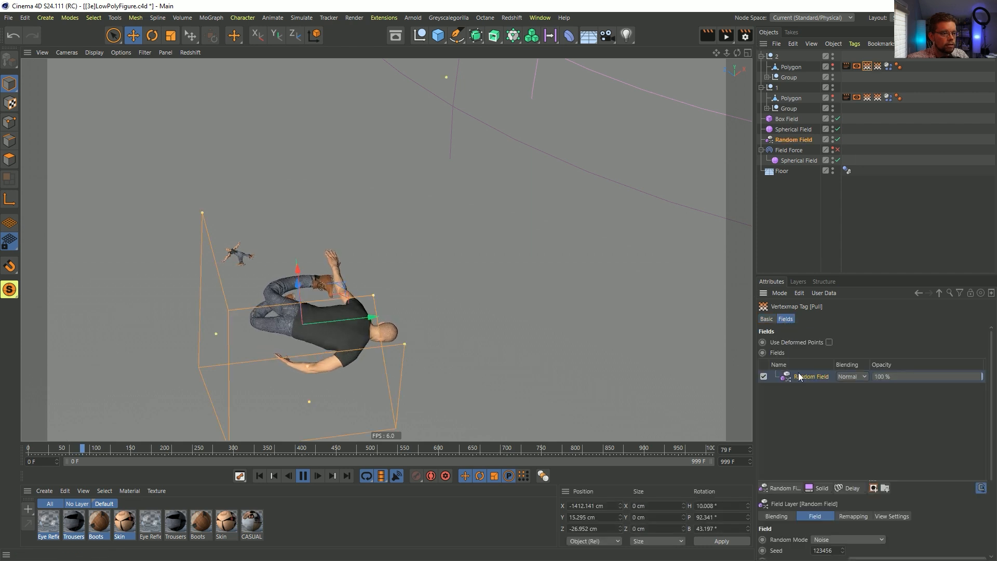
key(ctrl+z)
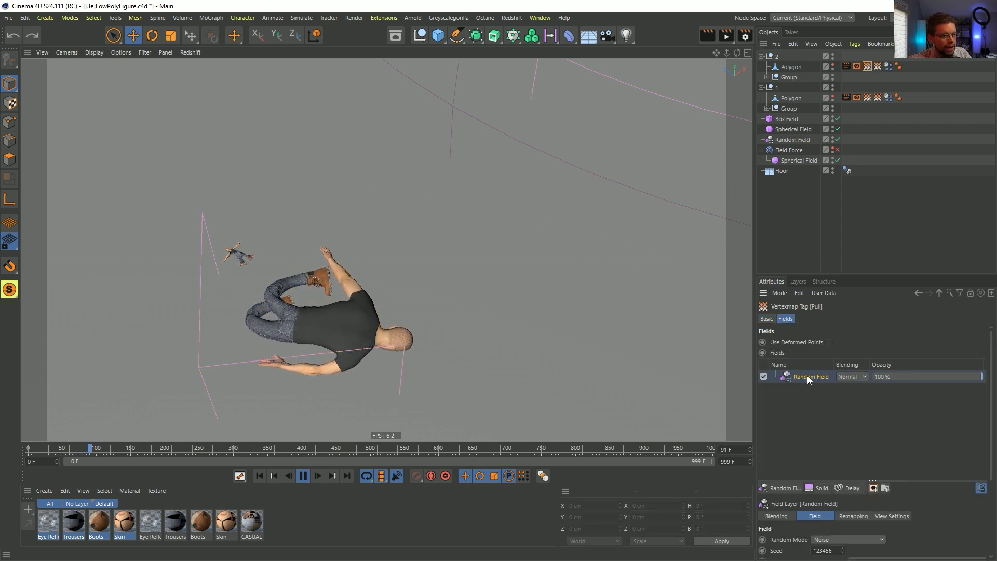
Step: Add the shared Random Field to the fields of character 2's Rest Length vertex map and replay from the first frame
click(878, 66)
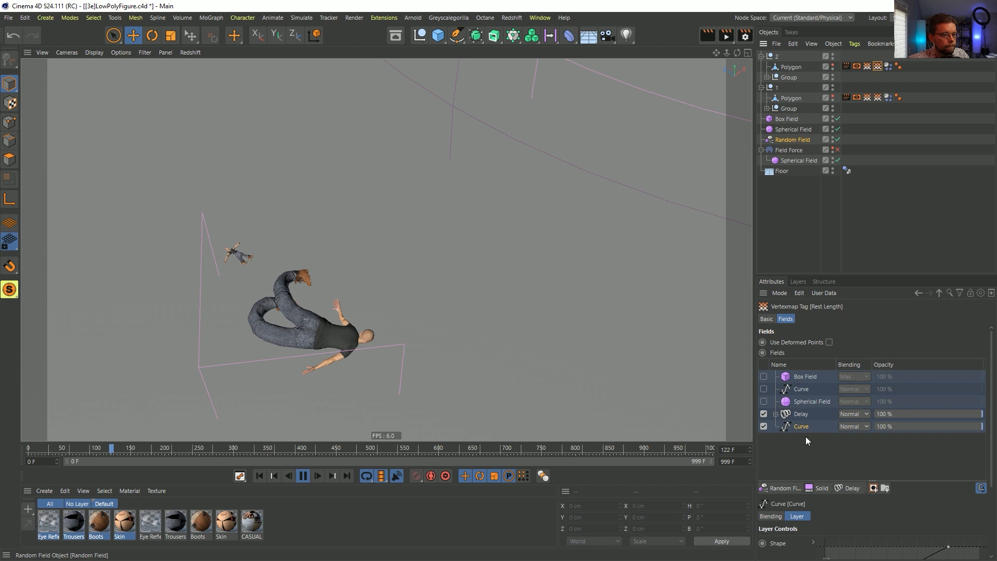
drag(810, 442, 809, 441)
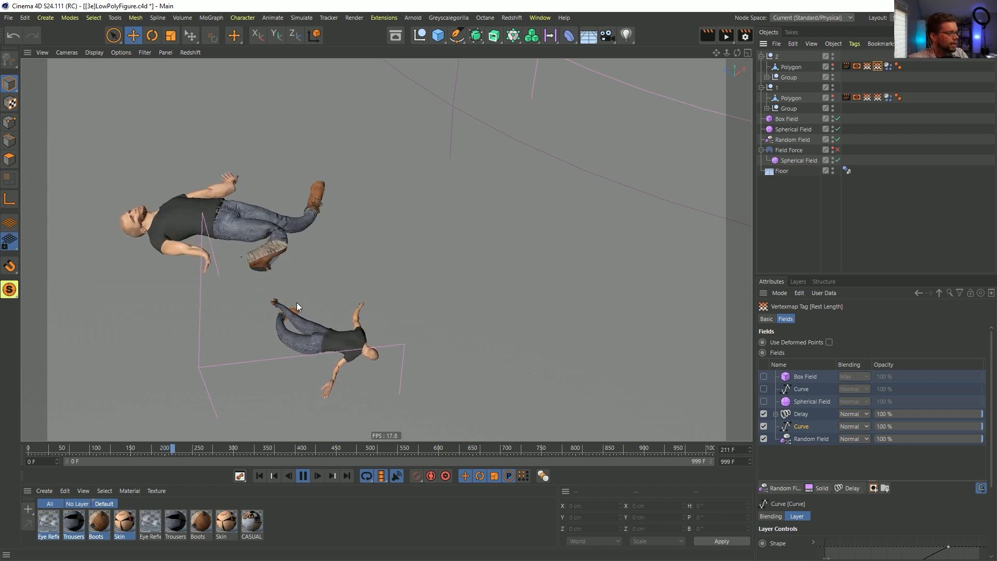
key(shift+f)
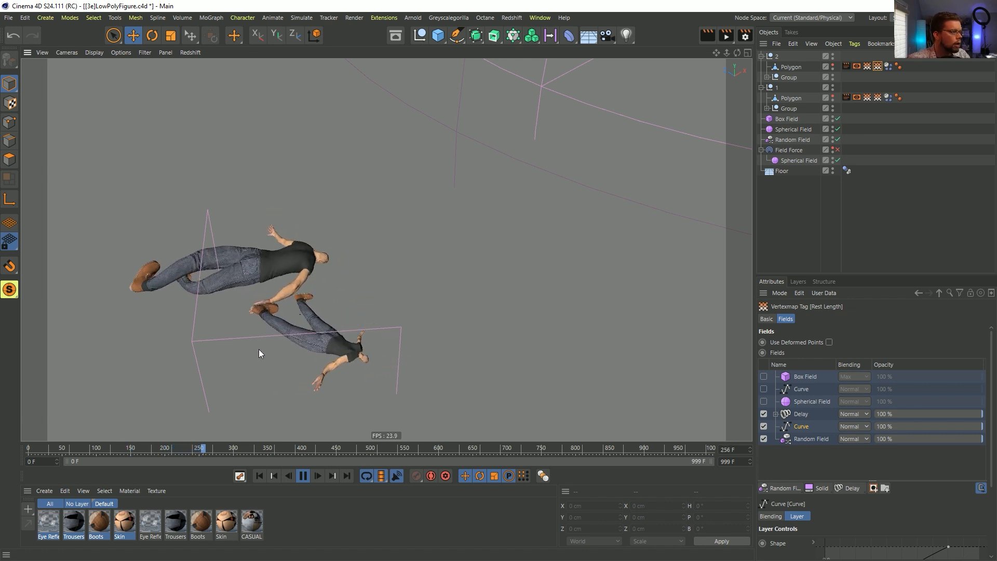
alt+drag(308, 314, 280, 301)
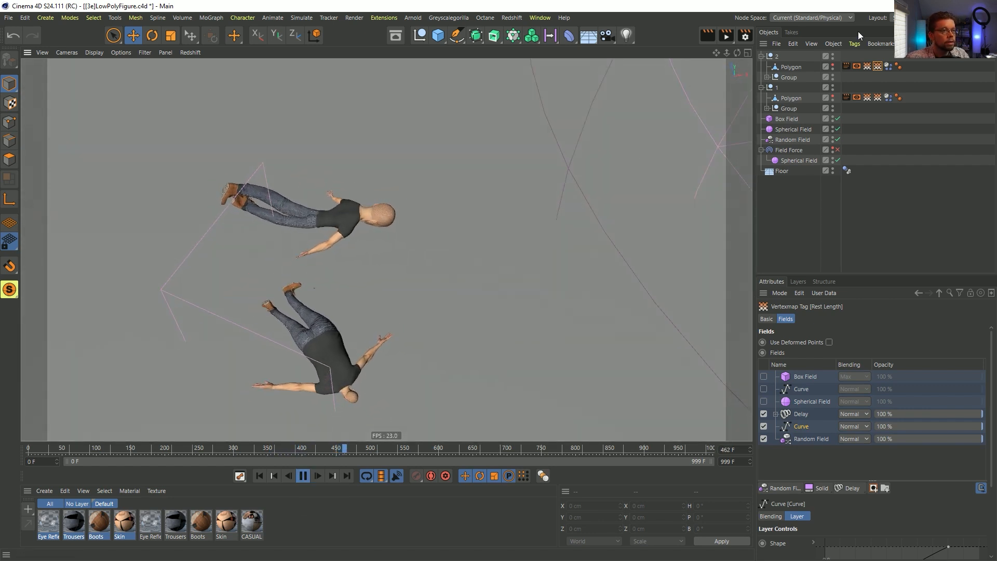
Step: Delete the mask holding both Pull vertex maps from the Field Force's Spherical Field layer
click(796, 151)
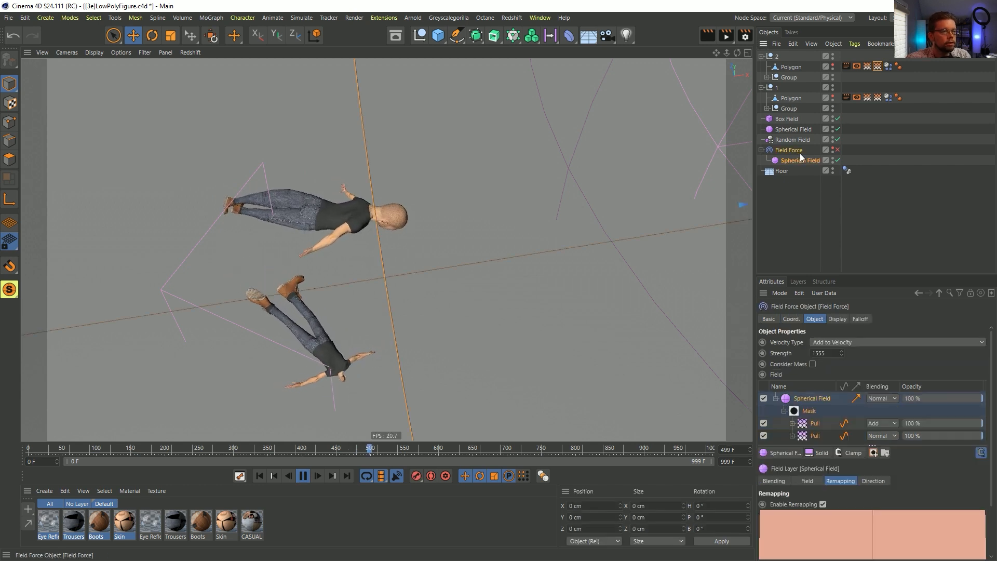
click(812, 413)
key(Delete)
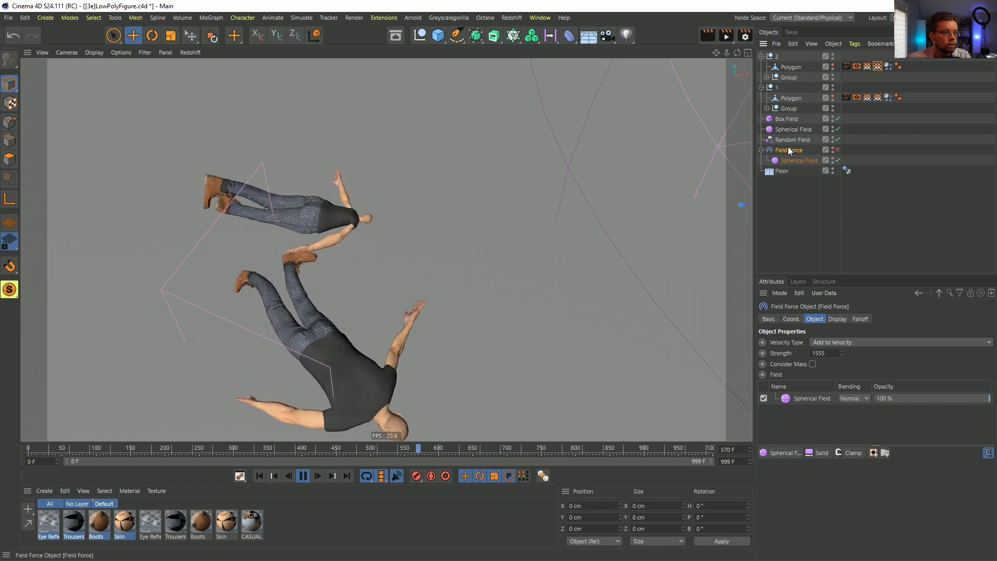
Step: Try a Field Force Strength of 555 and replay the simulation from the first frame
double_click(826, 353)
text(555)
key(Return)
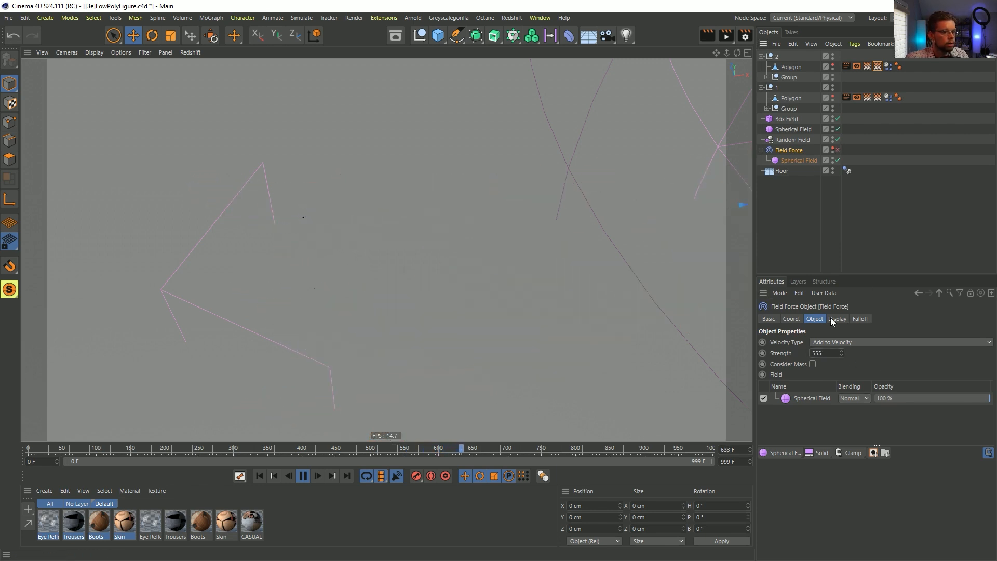
click(260, 476)
alt+middle_drag(564, 253, 416, 248)
alt+right_drag(415, 247, 347, 275)
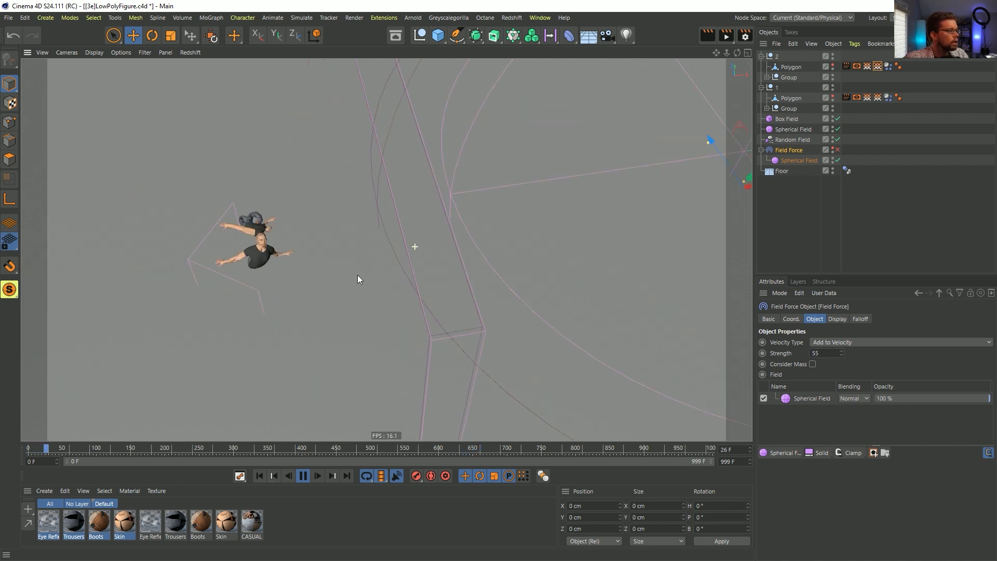
alt+middle_drag(492, 251, 426, 258)
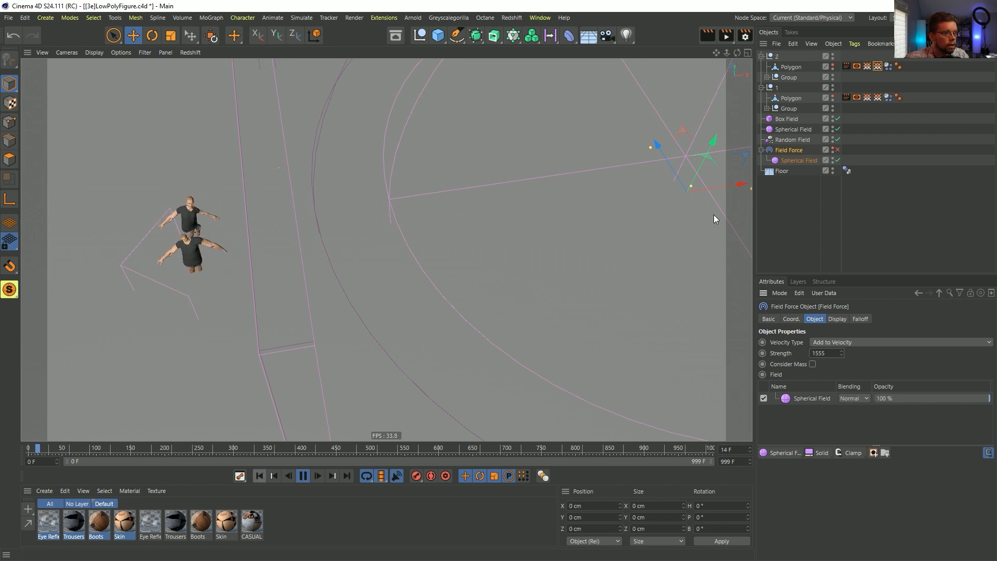
Step: Enable the Field Force, set its Strength to 55, and follow the characters toward the force's centre
click(837, 150)
click(825, 354)
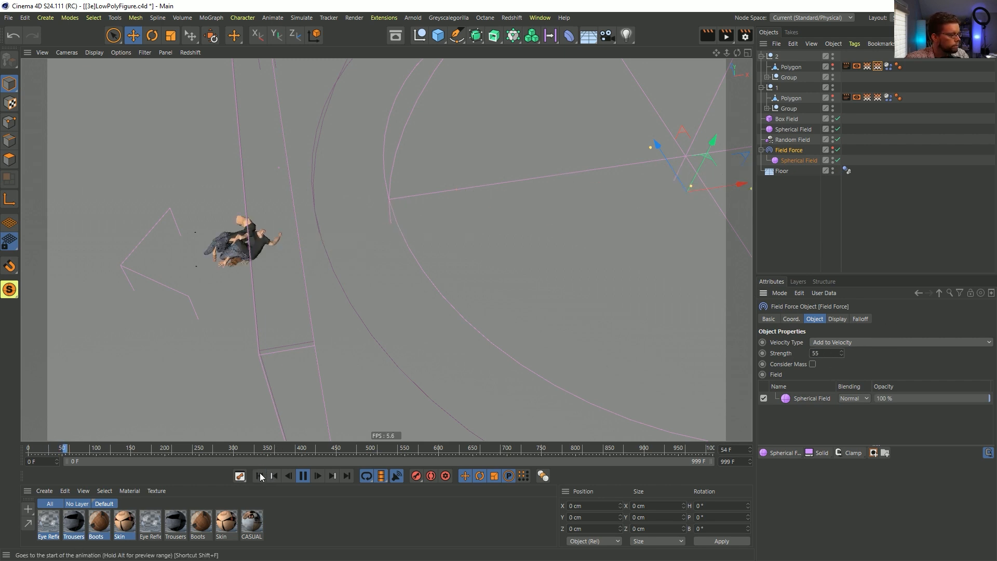
alt+middle_drag(491, 248, 442, 232)
scroll(442, 232, up, 4)
alt+middle_drag(531, 205, 464, 222)
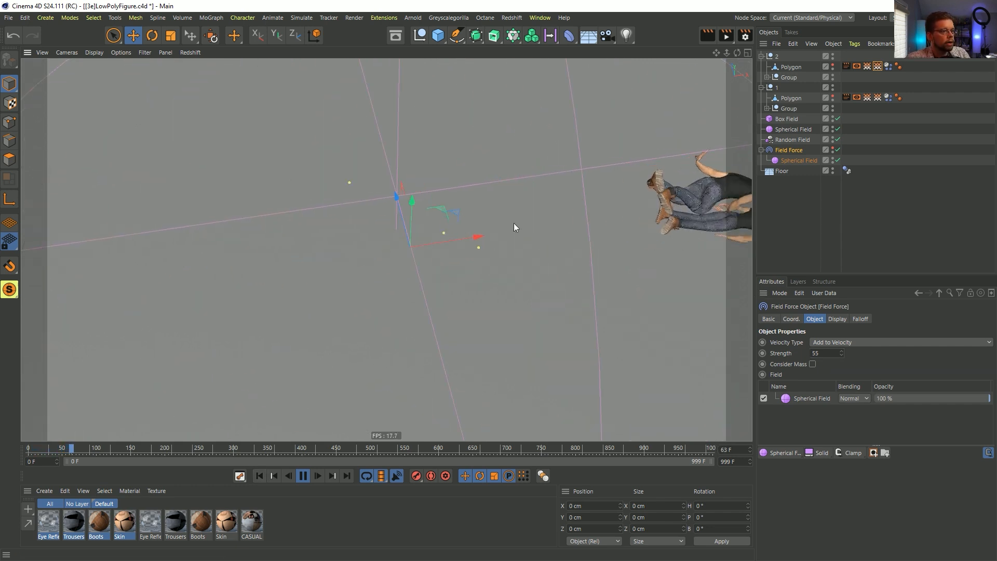
Step: Set Linear Damping to 90% on the Dynamics Body tags of both Polygon cages
drag(888, 108, 889, 109)
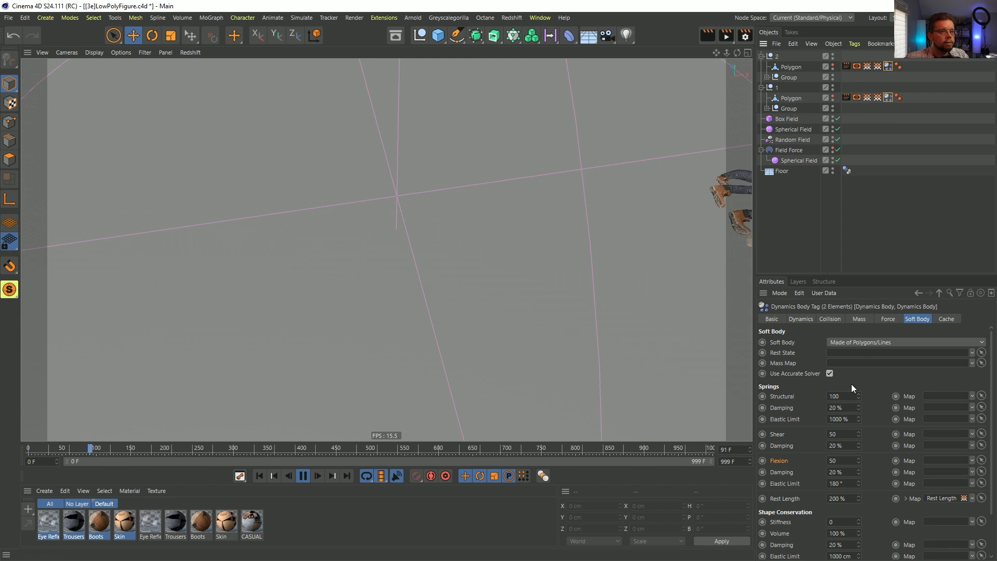
click(887, 319)
click(835, 370)
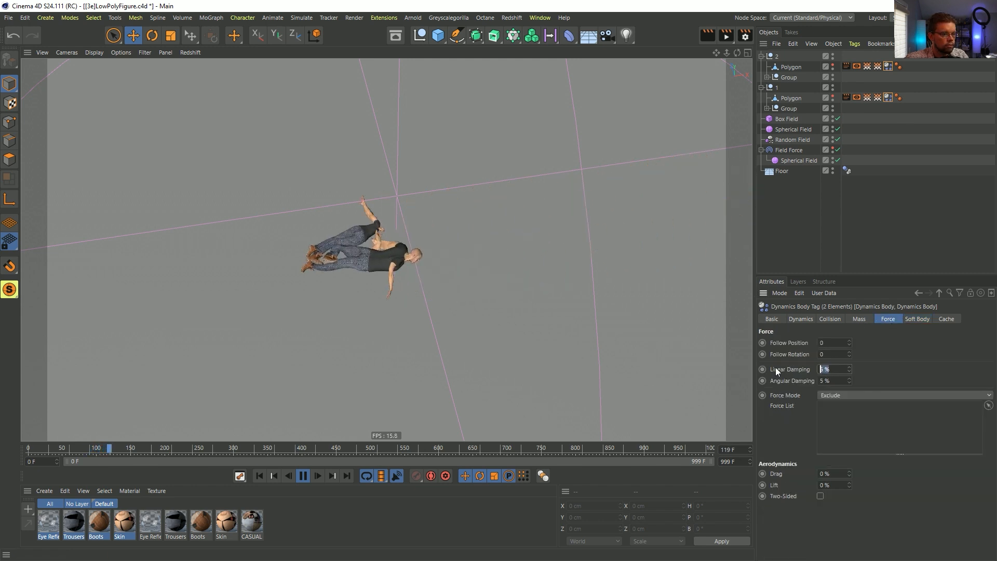
text(90)
key(Return)
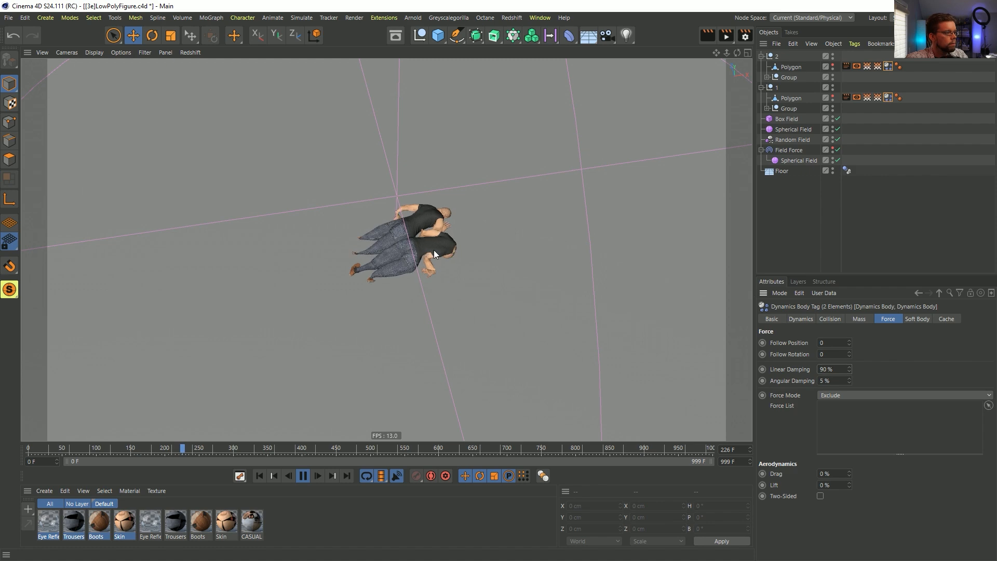
Step: Examine how both characters squirm together at the force's centre, then stop playback and return to the first frame
alt+drag(411, 247, 420, 232)
alt+right_drag(419, 232, 548, 226)
alt+middle_drag(417, 239, 432, 260)
alt+drag(431, 260, 456, 222)
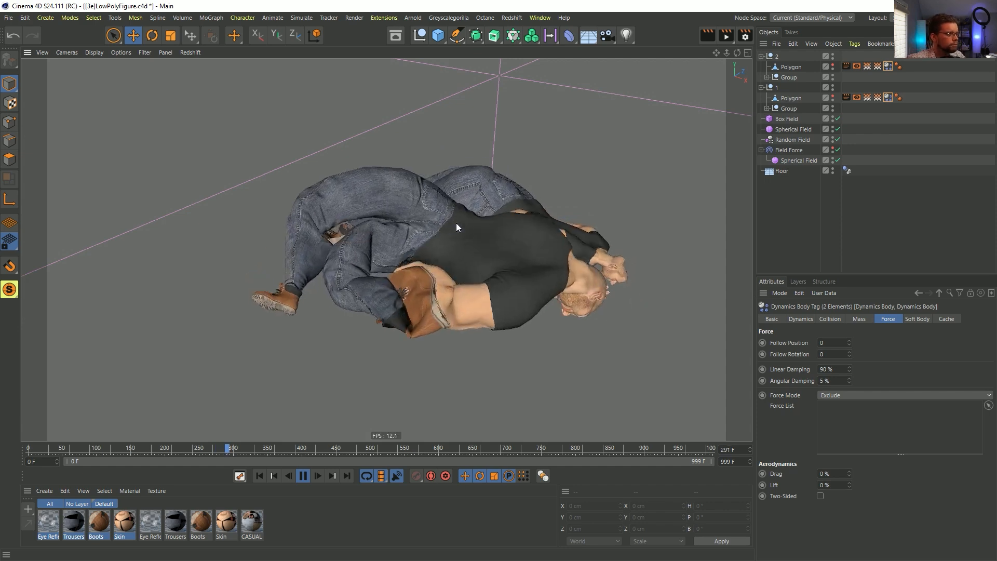
mouse_move(517, 252)
alt+mouse_down()
mouse_move(670, 287)
mouse_move(569, 282)
mouse_move(534, 251)
alt+mouse_up()
scroll(535, 251, down, 5)
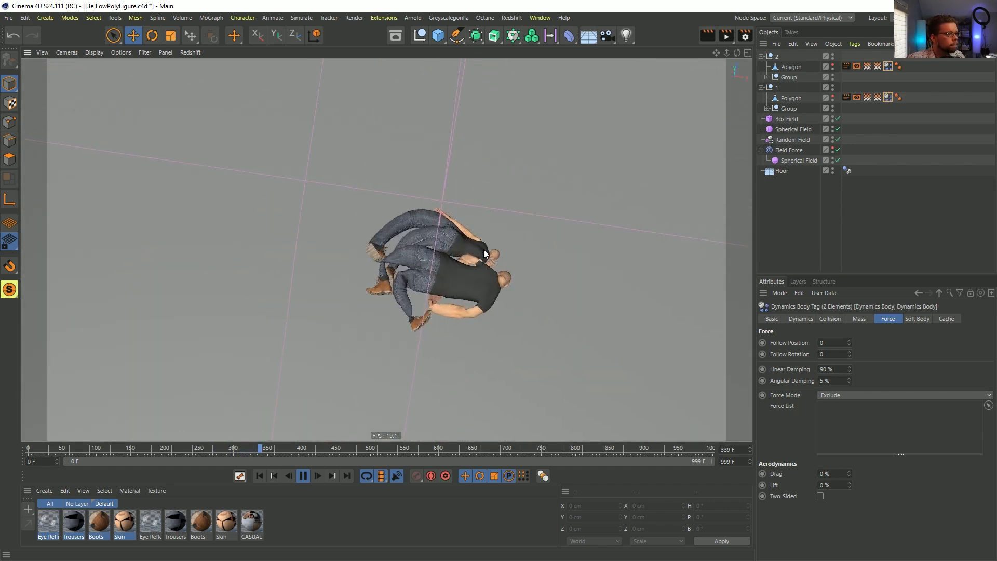
click(300, 476)
click(259, 476)
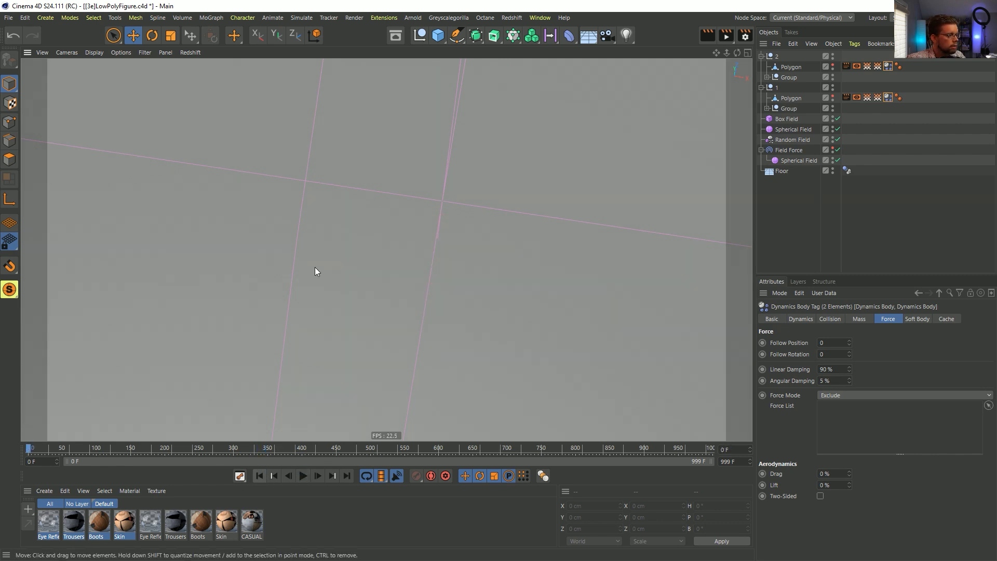
Step: Duplicate character nulls 1 and 2 together and move the copies to the opposite side of the Spherical Field, at about X 1208 cm
click(780, 60)
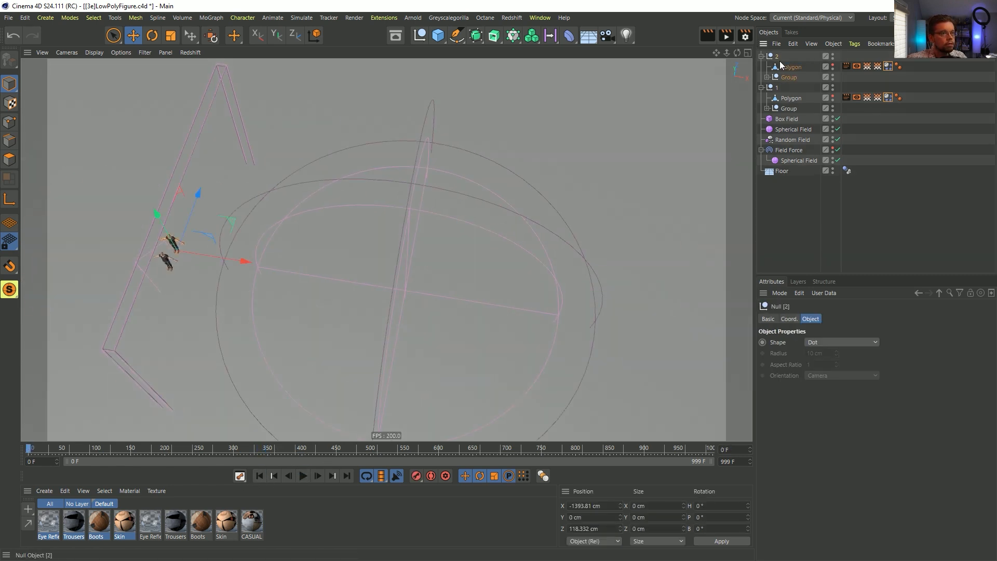
ctrl+click(779, 87)
key(ctrl+c)
key(ctrl+v)
drag(233, 273, 685, 316)
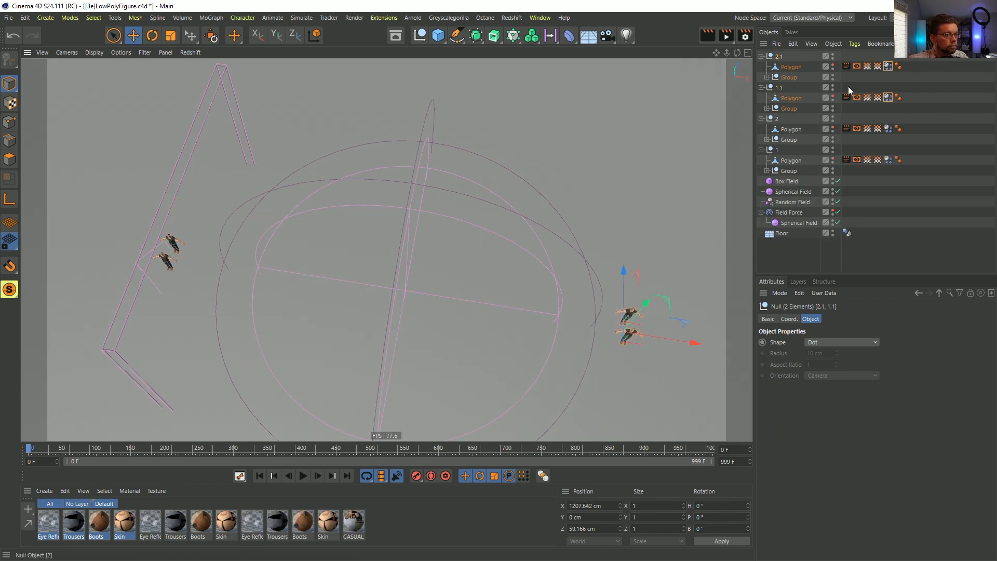
Step: Play the simulation with all four characters and watch them collide close up at the force's centre
click(305, 477)
scroll(439, 281, up, 6)
alt+middle_drag(476, 308, 487, 242)
alt+right_drag(429, 215, 422, 255)
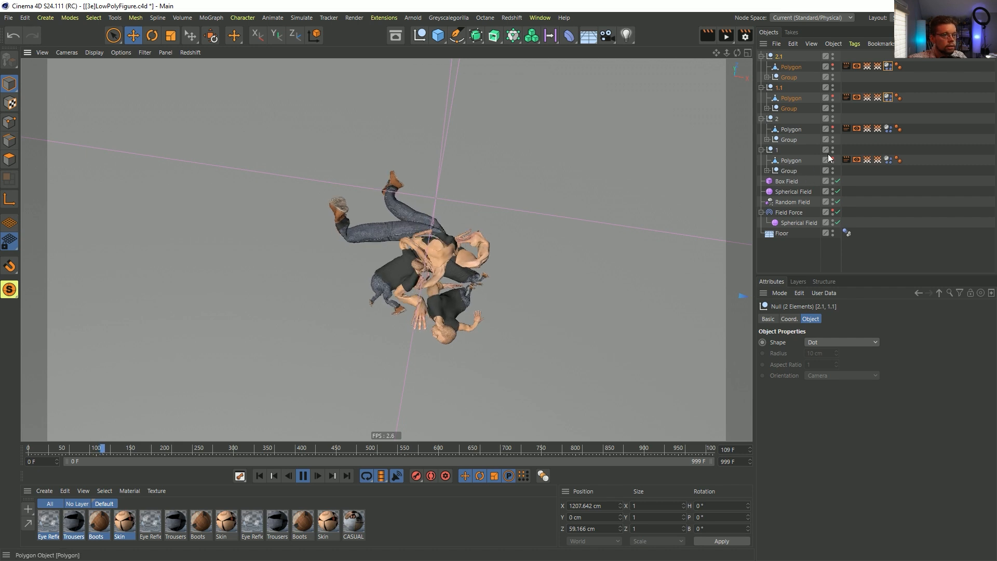
Step: Set the shared Random Field's noise Scale to 500% and its Animation Speed to 222%
drag(878, 177, 875, 50)
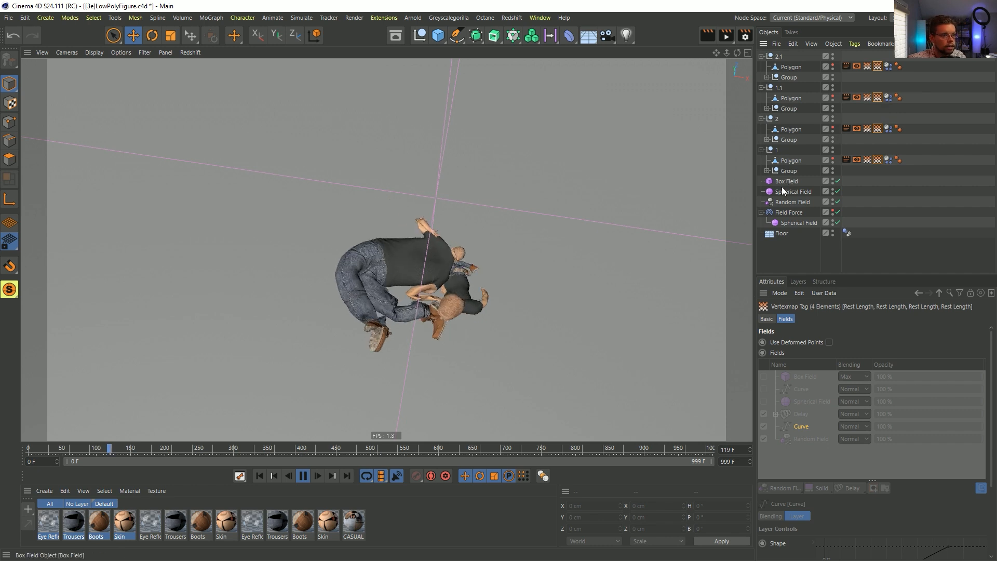
click(786, 201)
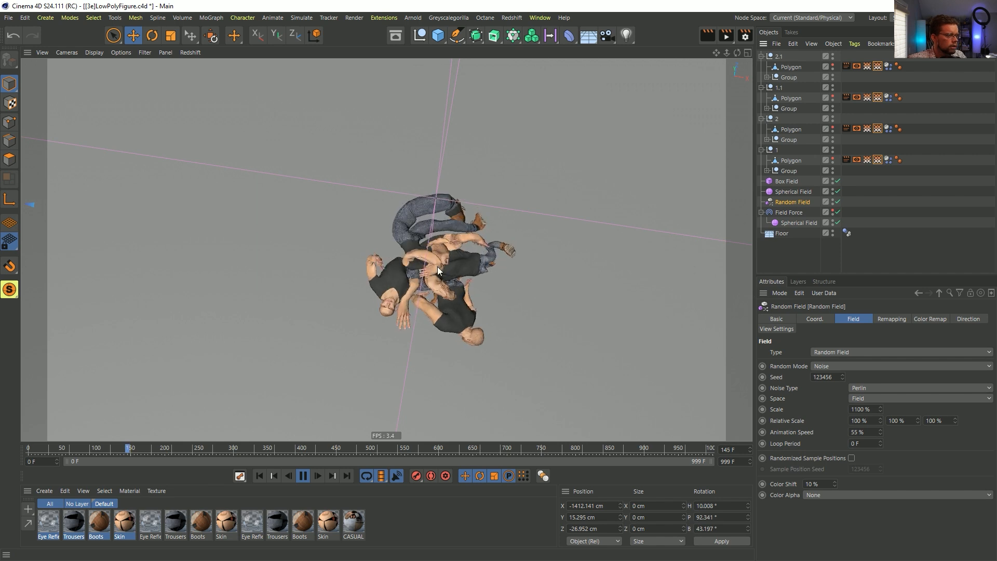
click(857, 410)
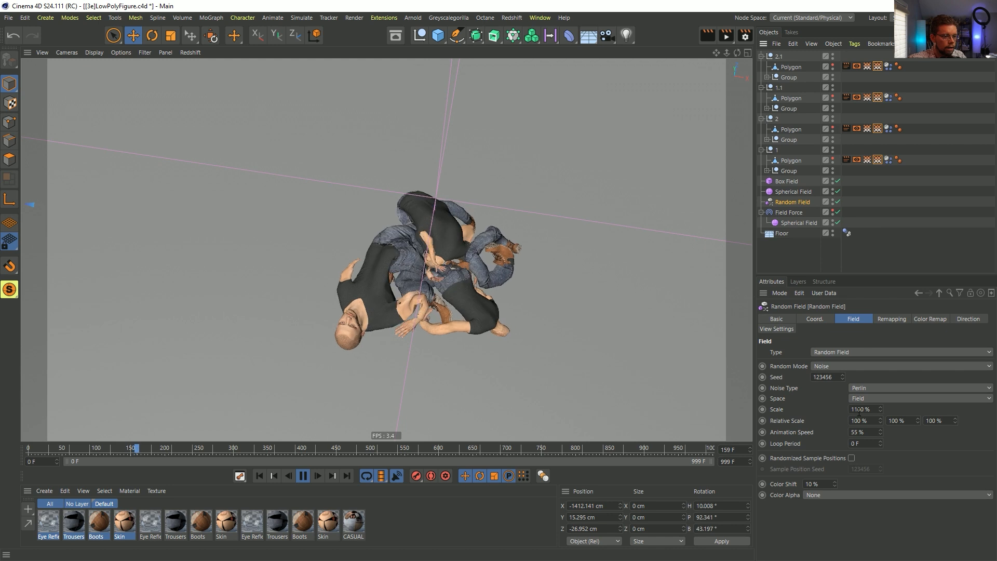
text(5)
key(Return)
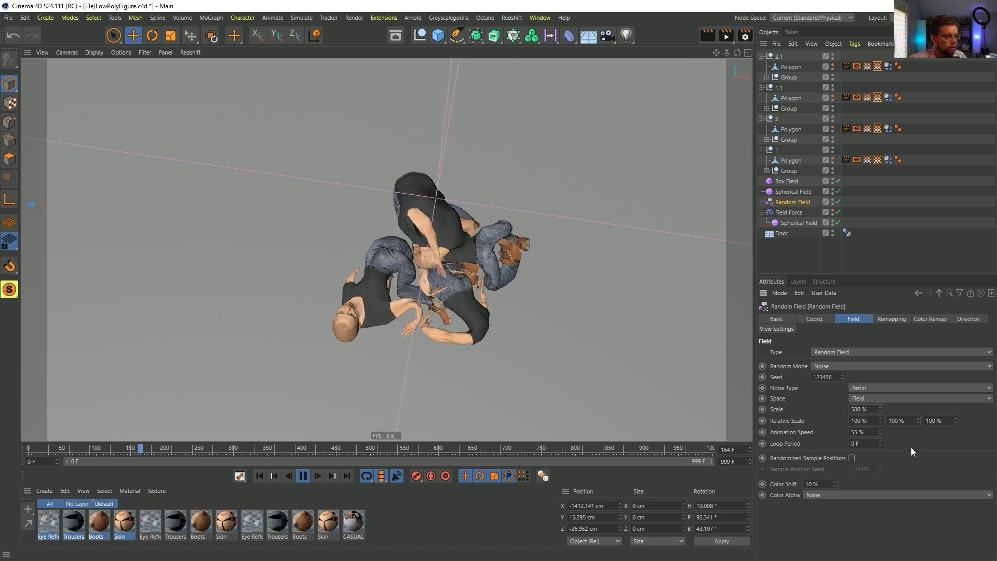
drag(851, 433, 912, 442)
text(222)
key(Return)
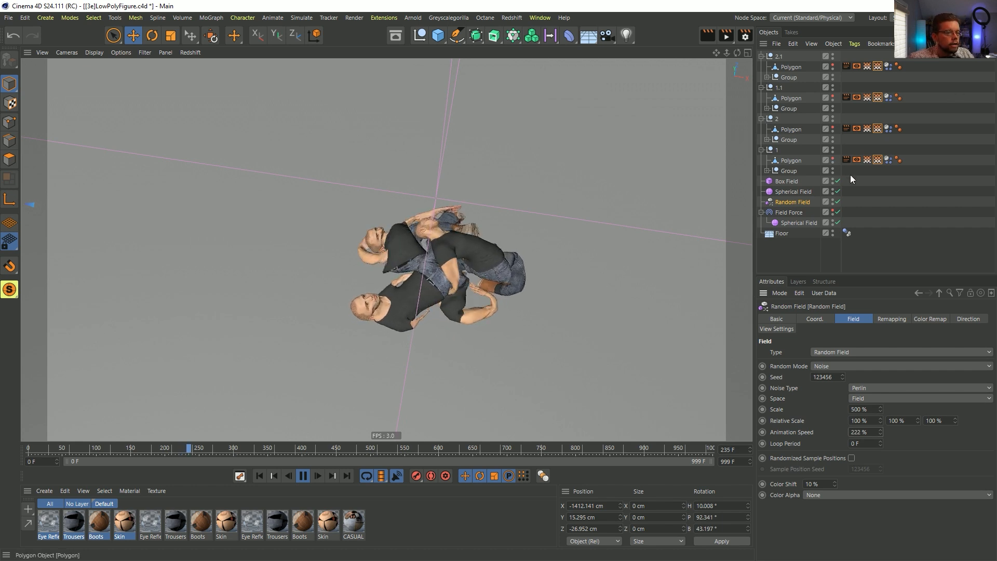
Step: Delete the Compositing and Display tags from all four characters' Polygon objects
drag(846, 173, 876, 85)
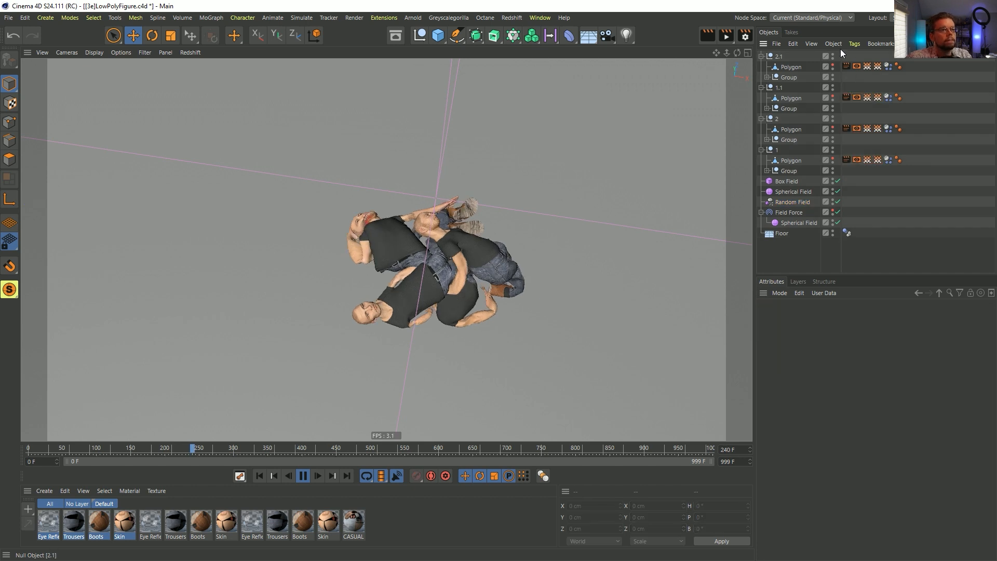
mouse_move(845, 52)
mouse_down()
mouse_move(862, 186)
mouse_move(828, 75)
mouse_move(833, 54)
mouse_move(843, 57)
mouse_up()
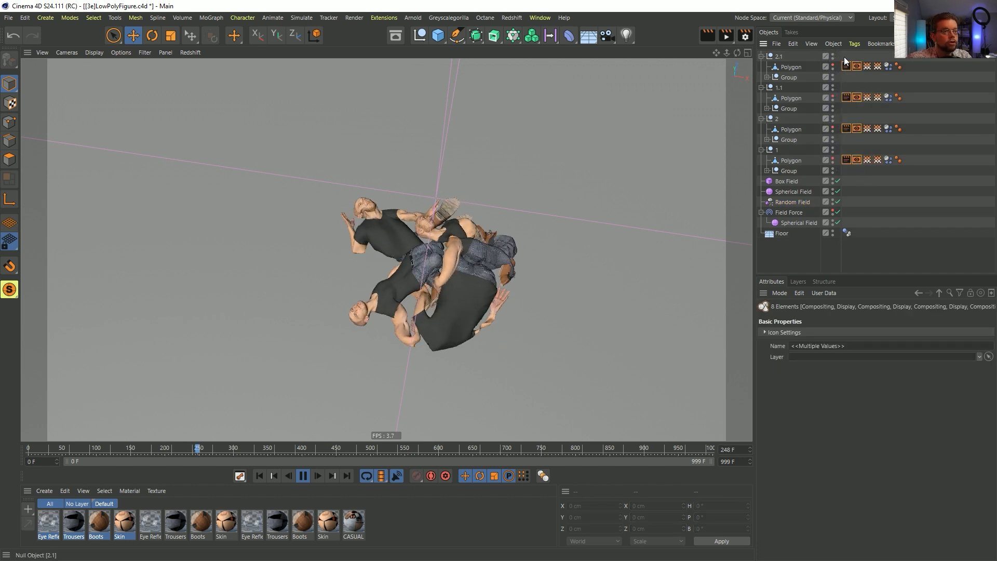
key(Delete)
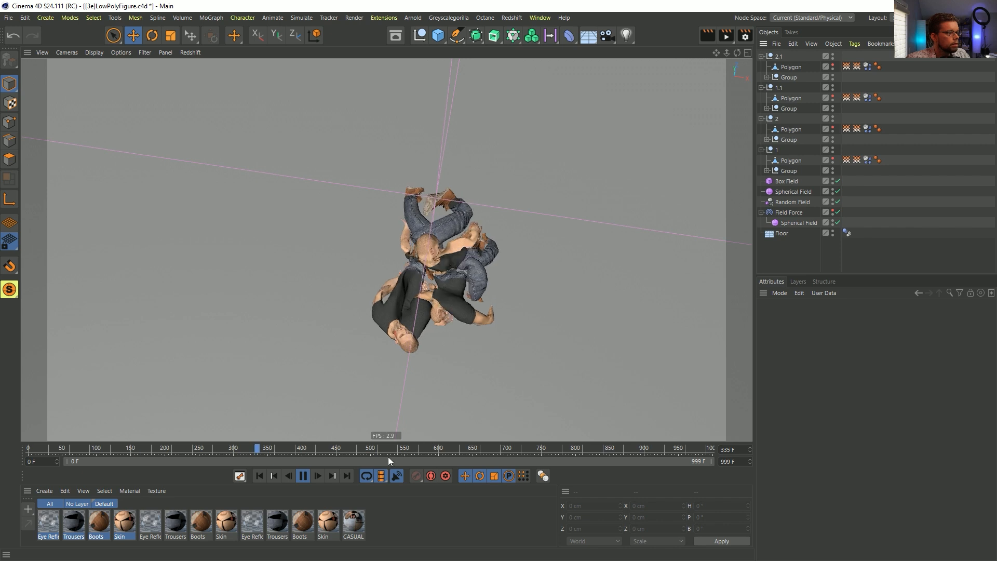
Step: Stop the simulation, switch to the browser and examine the MSI Gaming reference project on Behance
click(301, 479)
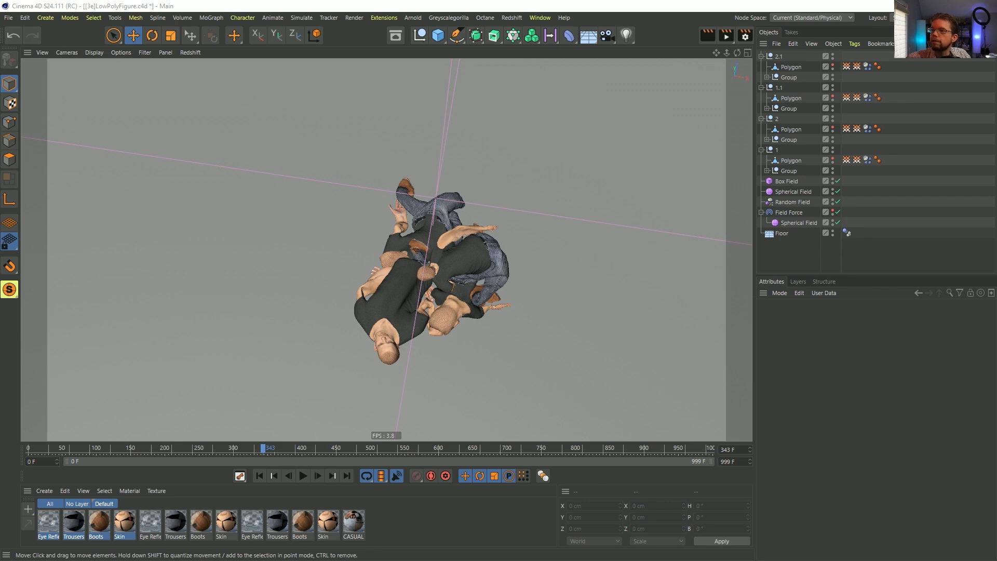
key(alt+Tab)
scroll(569, 260, down, 5)
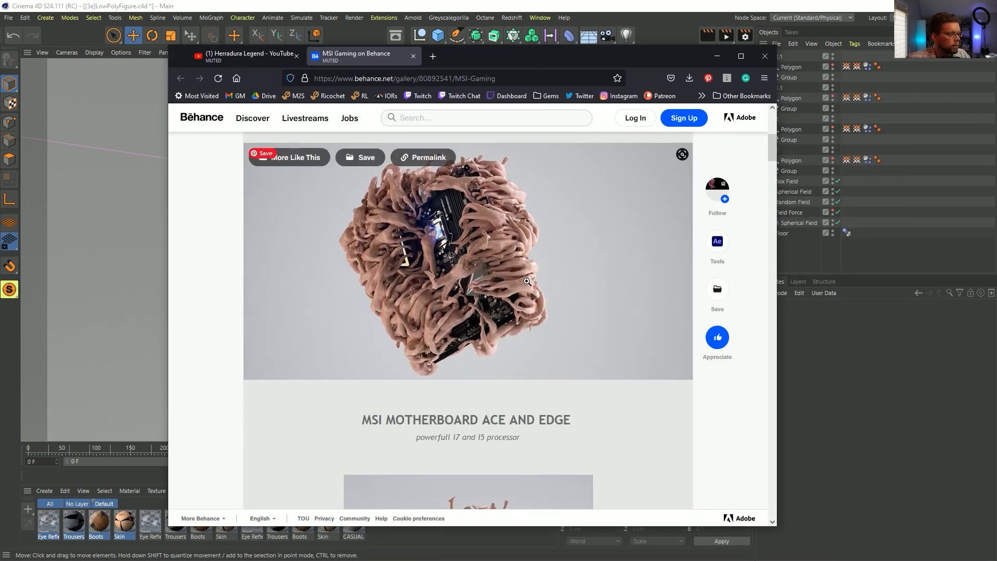
scroll(526, 285, up, 6)
scroll(528, 287, down, 7)
scroll(529, 288, down, 3)
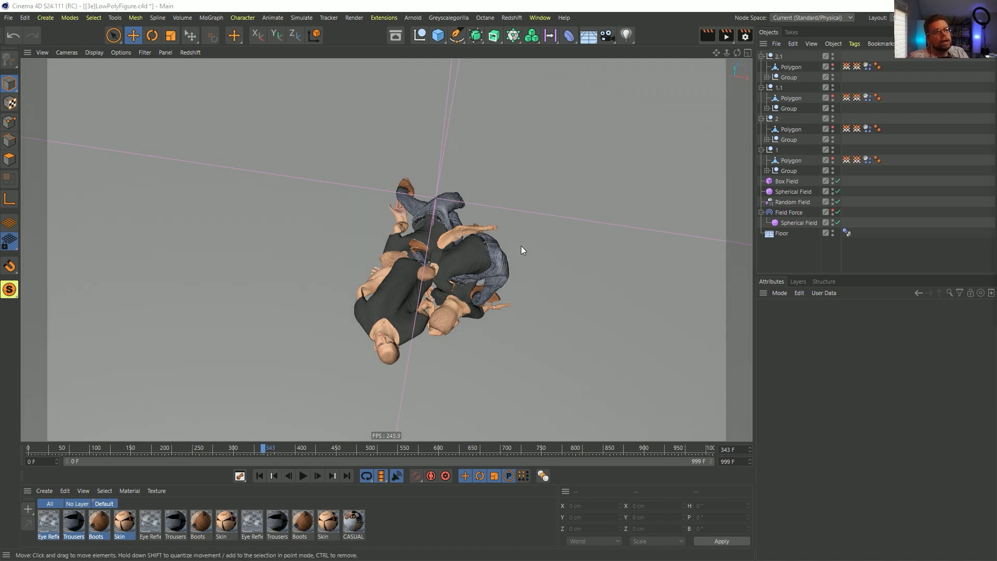
Step: Rewind the scene to frame 0, select the Group null under character 2.1 and save the project
click(258, 476)
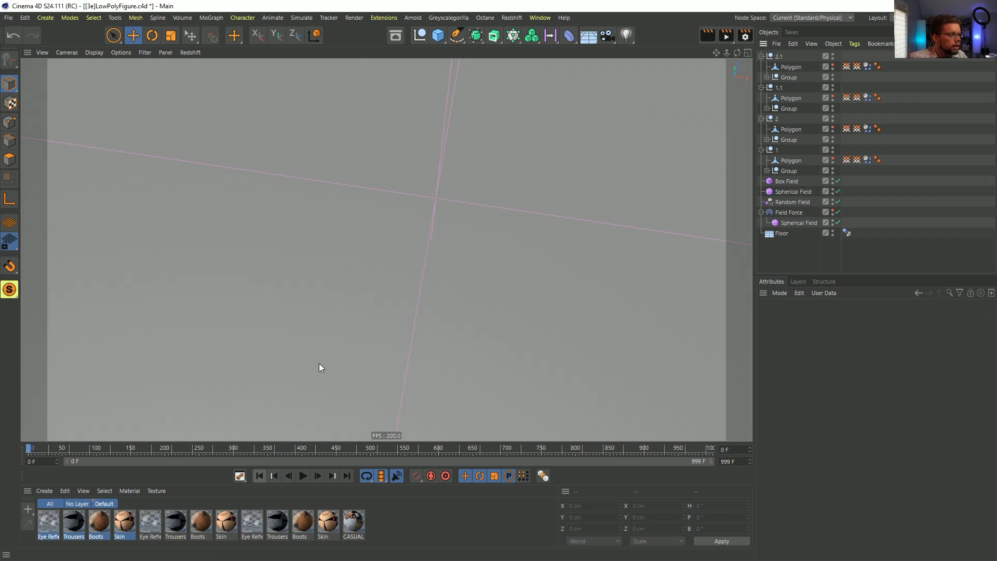
scroll(455, 186, down, 5)
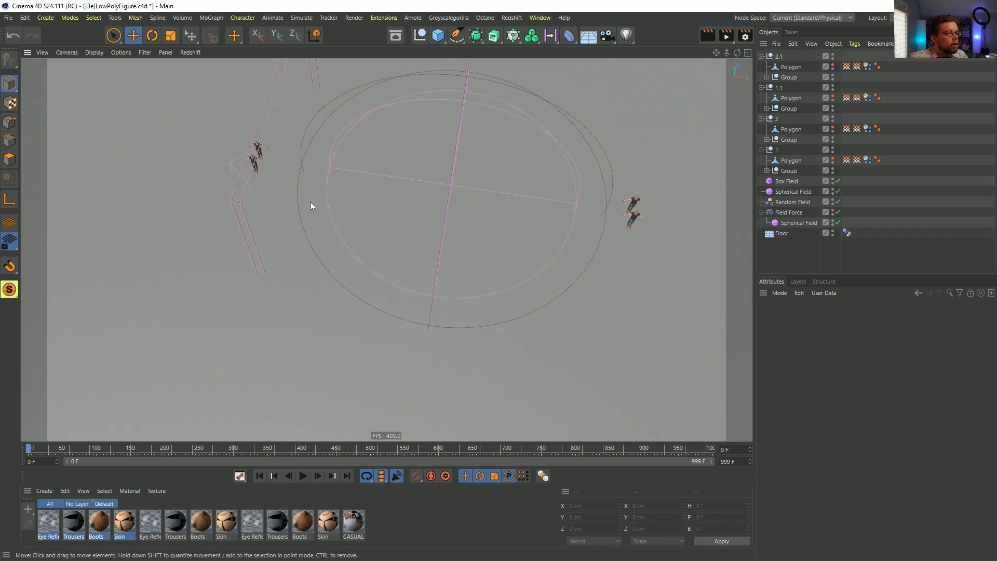
scroll(256, 159, up, 10)
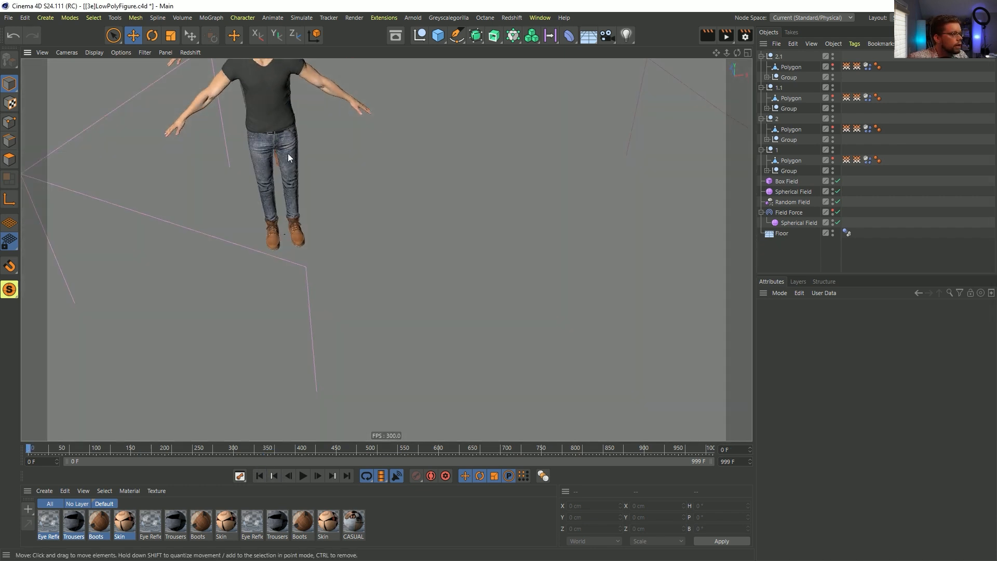
click(282, 198)
alt+drag(282, 204, 333, 189)
click(335, 192)
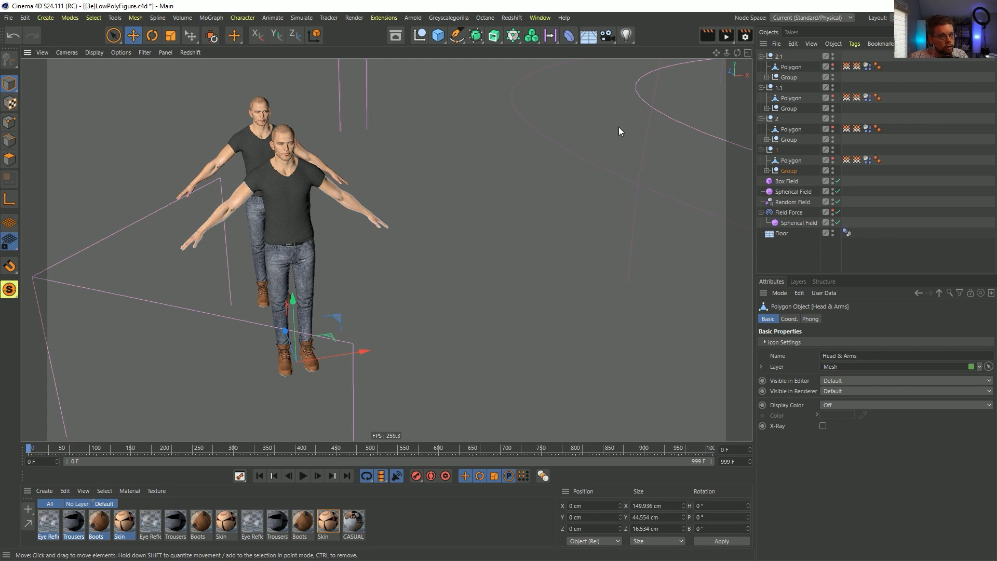
click(785, 78)
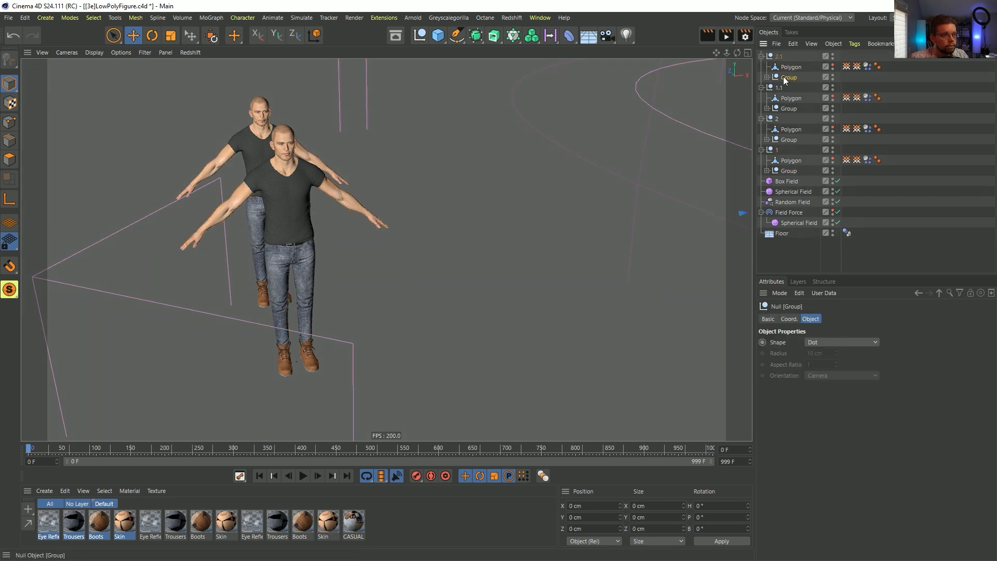
key(ctrl+s)
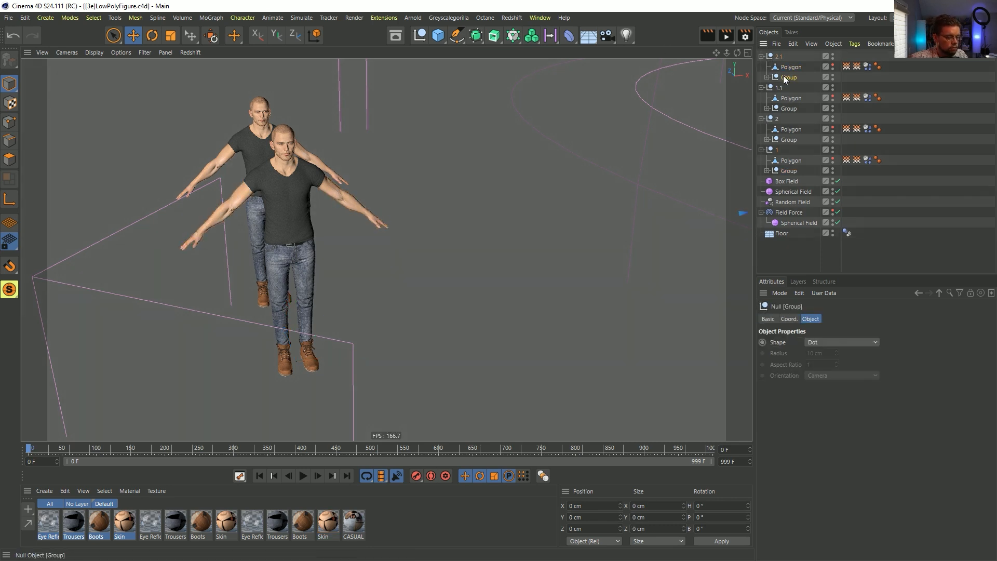
Step: Paste a copy of the character's Group into a new empty project and reset its position to 0 cm on all axes
key(ctrl+n)
key(ctrl+v)
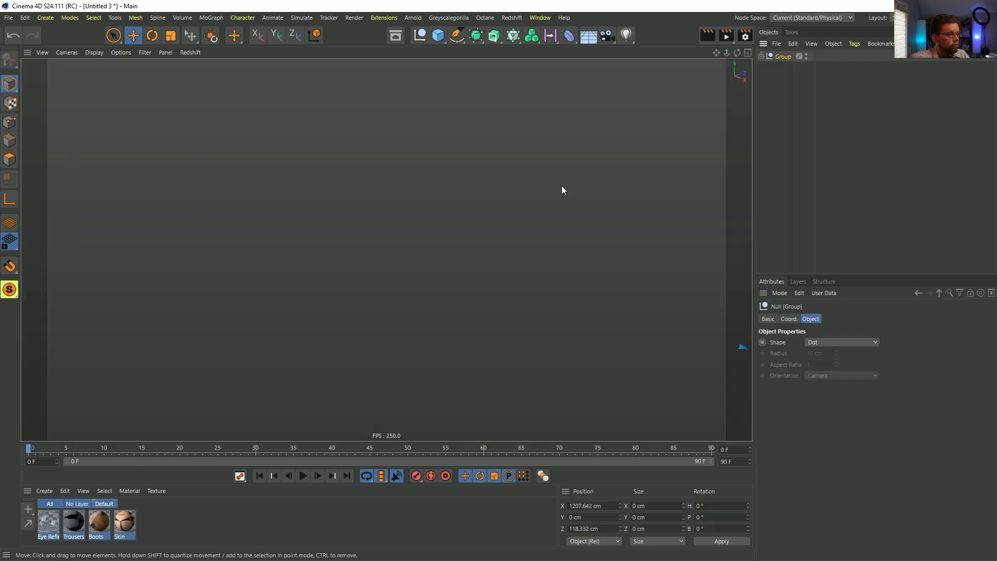
click(209, 36)
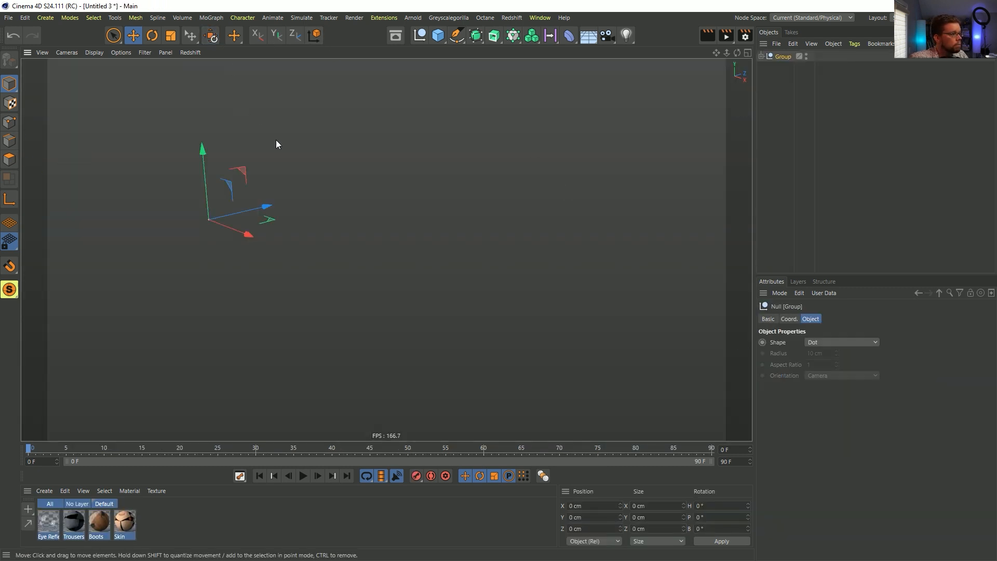
Step: Delete the first child inside the pasted Group and frame the whole character in the view
click(763, 56)
click(784, 67)
key(Delete)
click(785, 58)
key(s)
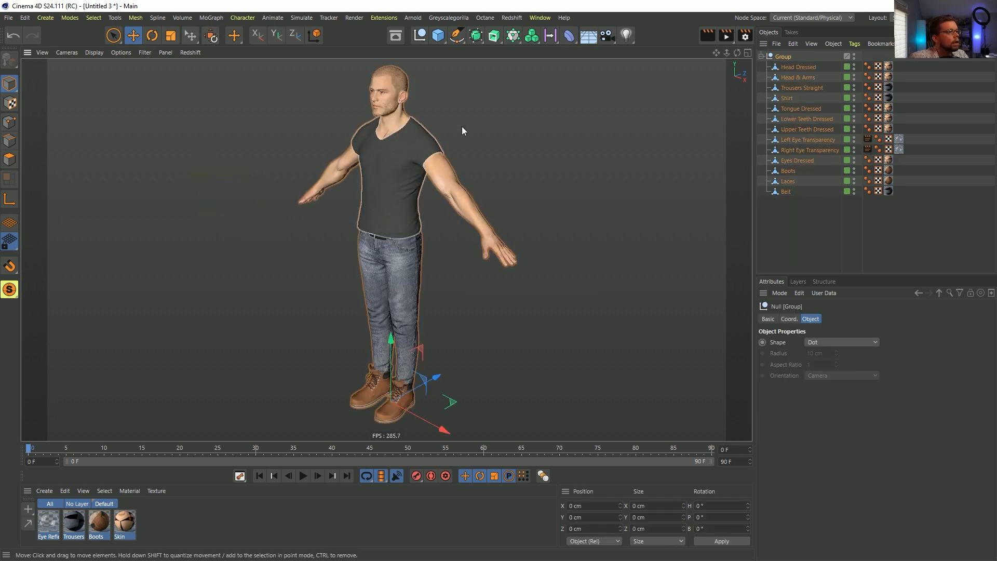
alt+drag(415, 152, 462, 158)
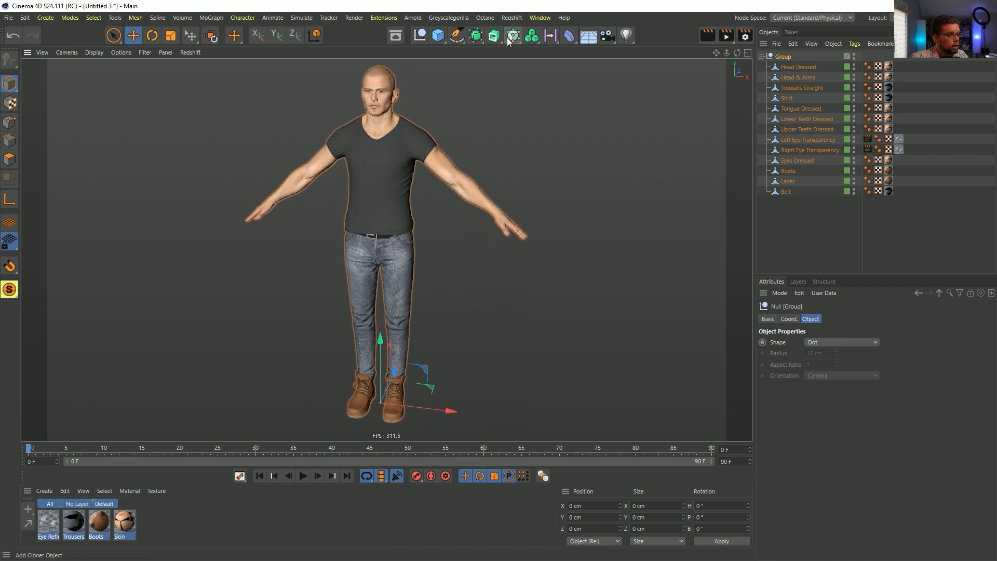
Step: Add a Remesh generator and place the character's Group inside it
click(475, 37)
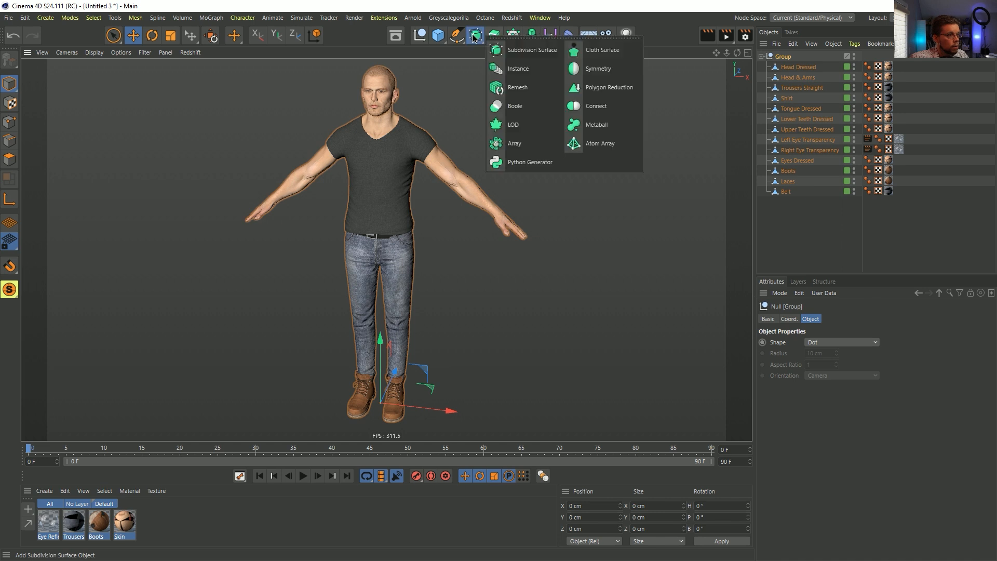
click(516, 87)
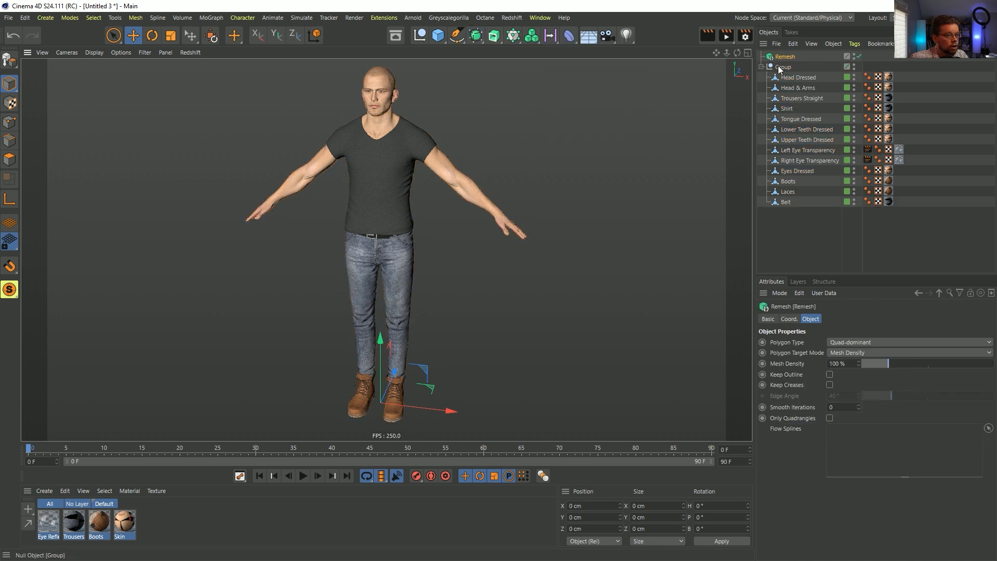
drag(784, 59, 785, 57)
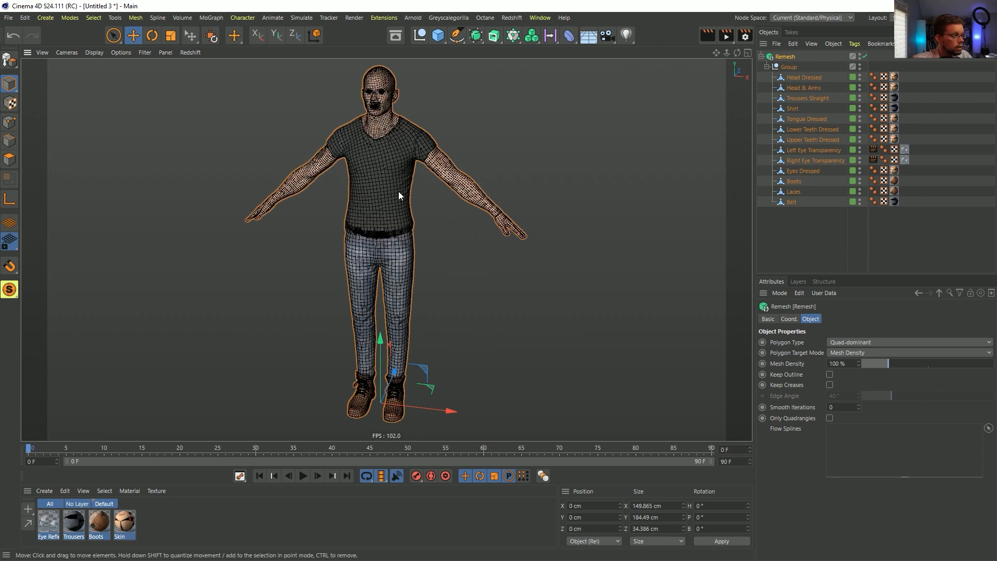
scroll(390, 180, up, 4)
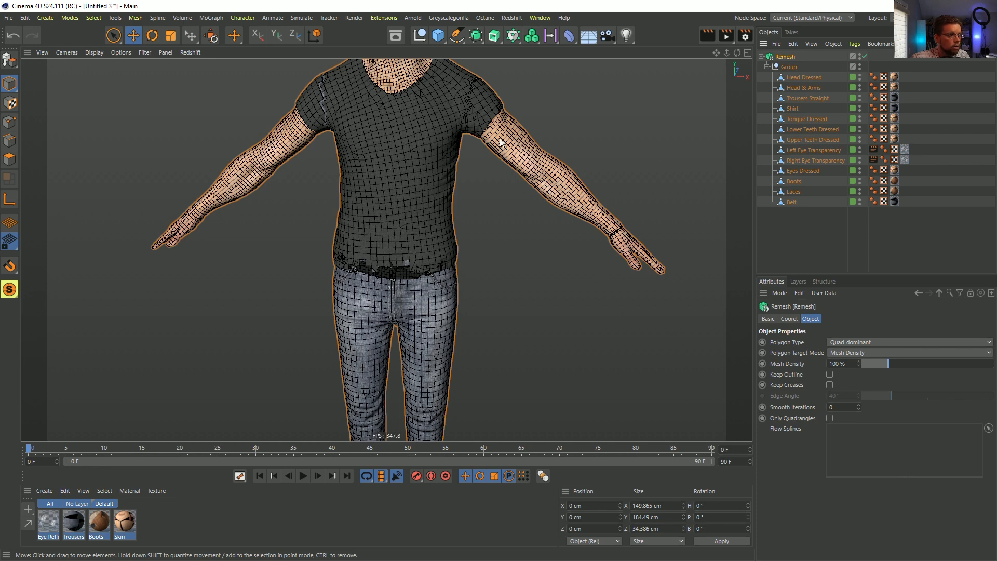
Step: Lower the Remesh generator's Mesh Density to 5% and check the character's topology
drag(870, 364, 863, 364)
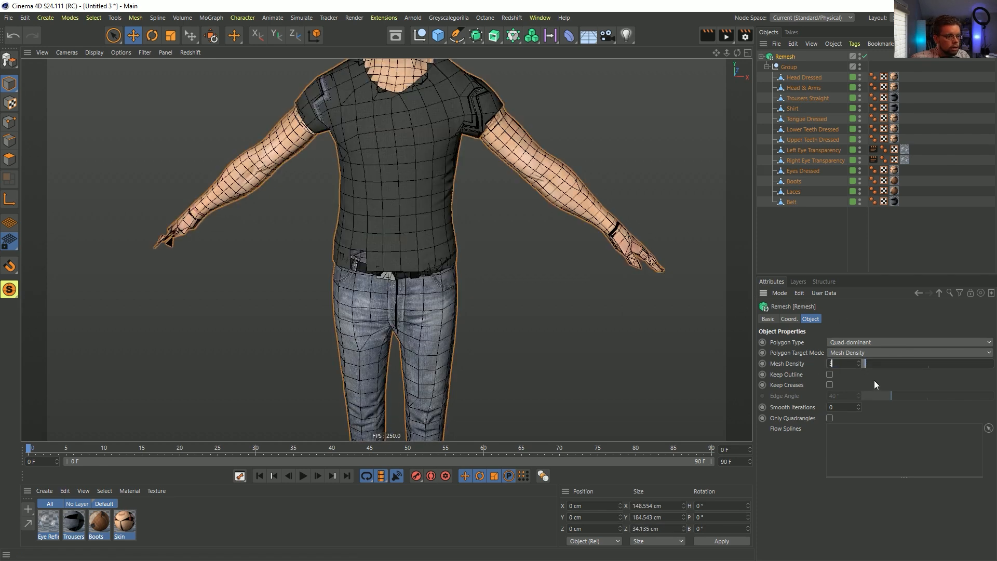
alt+drag(541, 201, 454, 160)
alt+drag(521, 172, 520, 144)
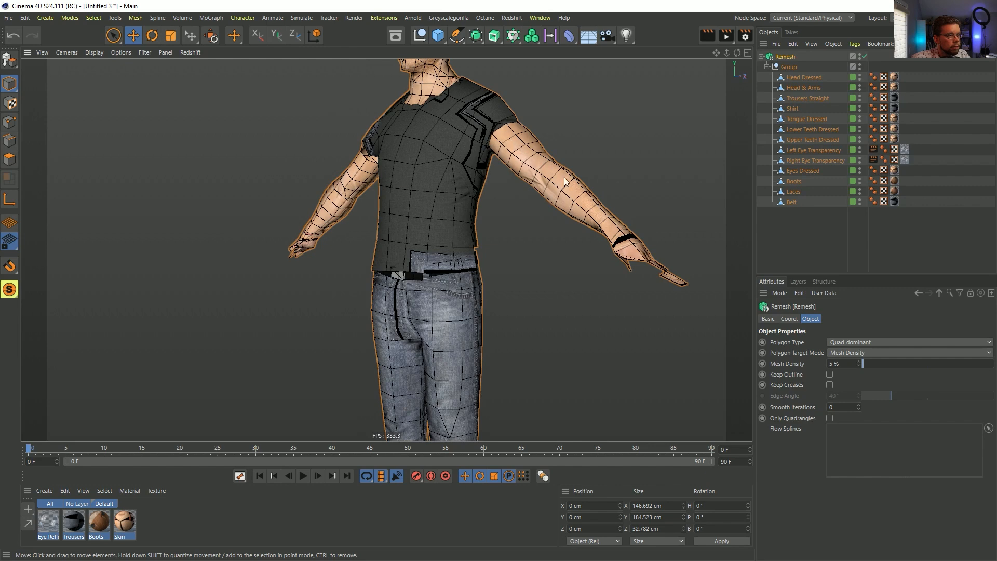
Step: Set the Remesh Mesh Density to 1% and inspect the arms and torso for gaps
text(1)
key(Return)
mouse_move(525, 219)
alt+mouse_down()
mouse_move(449, 196)
mouse_move(522, 225)
alt+mouse_up()
alt+right_drag(570, 196, 657, 167)
alt+drag(607, 188, 568, 138)
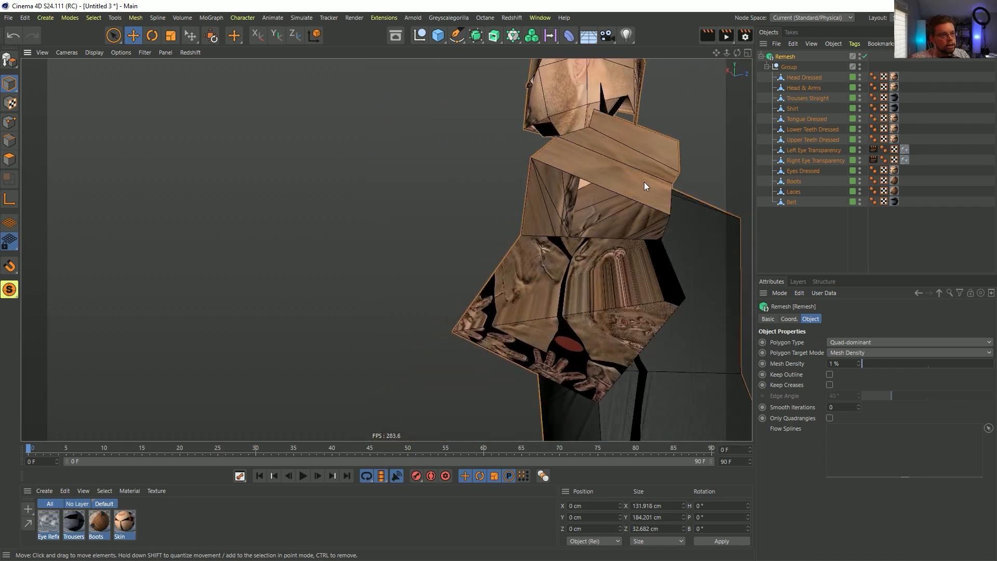
alt+drag(577, 193, 570, 227)
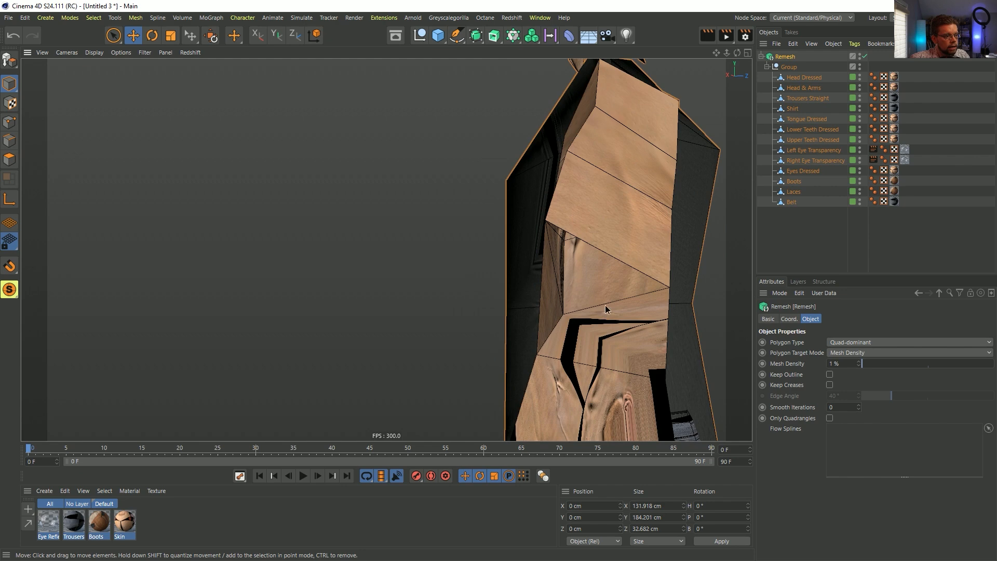
alt+drag(602, 307, 664, 291)
alt+right_drag(614, 294, 546, 303)
alt+drag(545, 303, 576, 250)
alt+drag(513, 174, 468, 174)
alt+right_drag(467, 174, 449, 251)
Step: Set the Remesh Mesh Density to 2% and review the coarse mesh on the character
alt+drag(421, 224, 824, 366)
text(2)
key(Return)
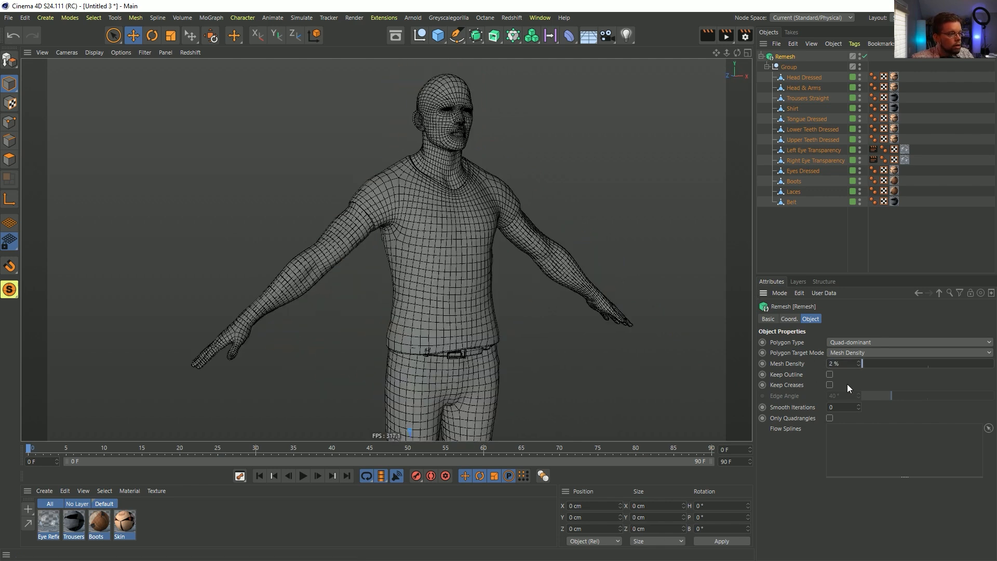
alt+drag(523, 300, 312, 225)
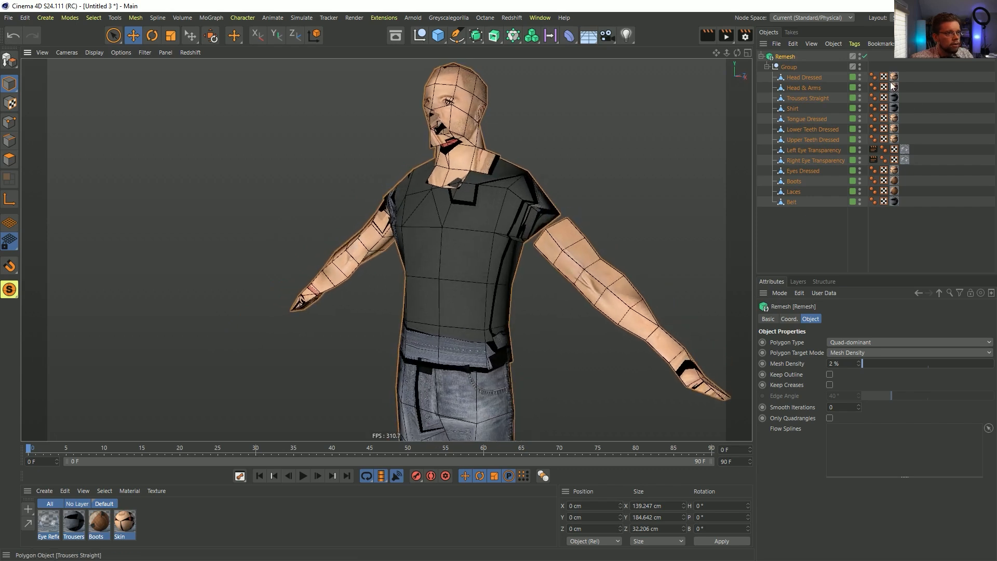
Step: Take the Group out of the Remesh generator and nest it in a Volume Builder inside a Volume Mesher
click(768, 66)
click(784, 67)
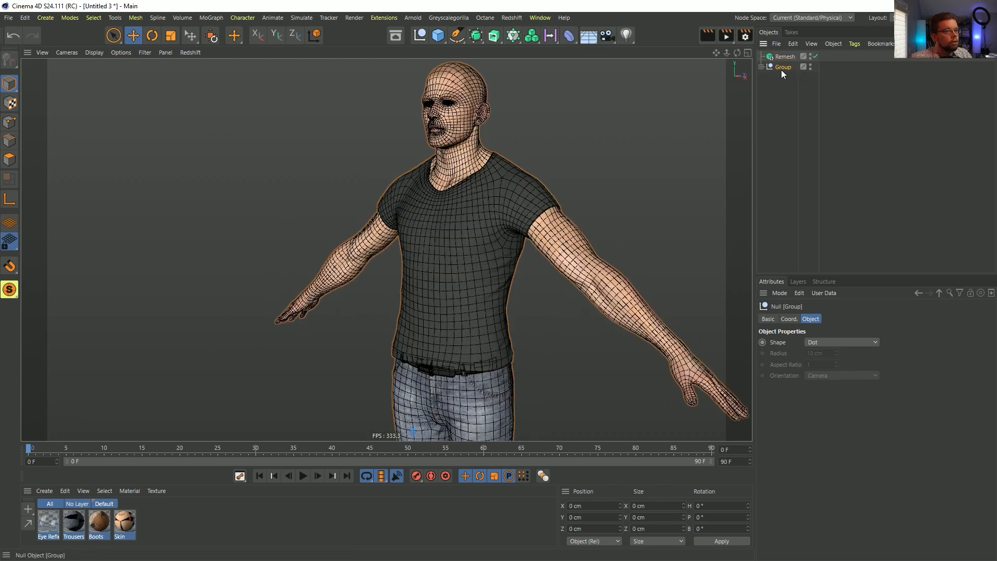
click(531, 37)
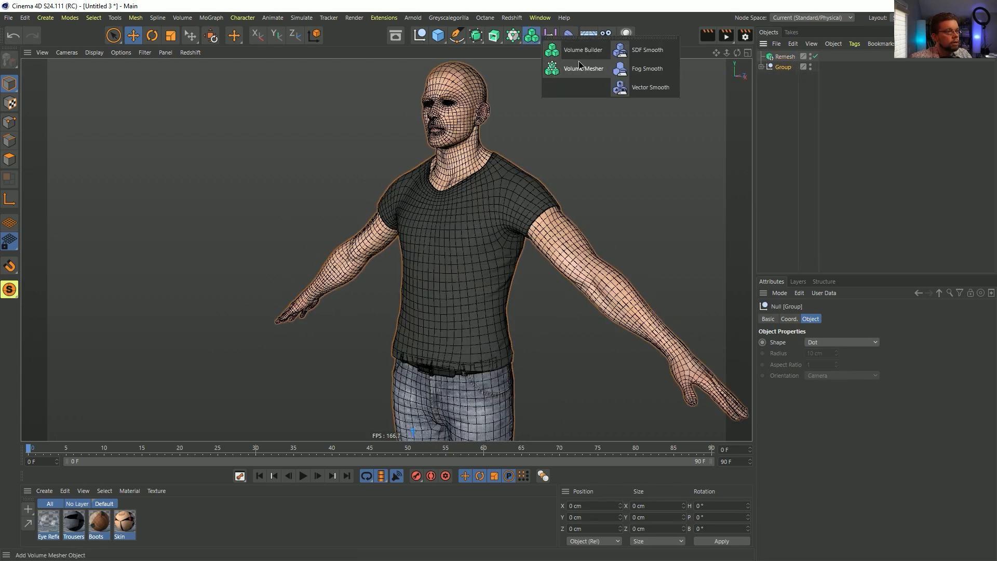
alt+click(582, 50)
click(531, 35)
alt+click(583, 69)
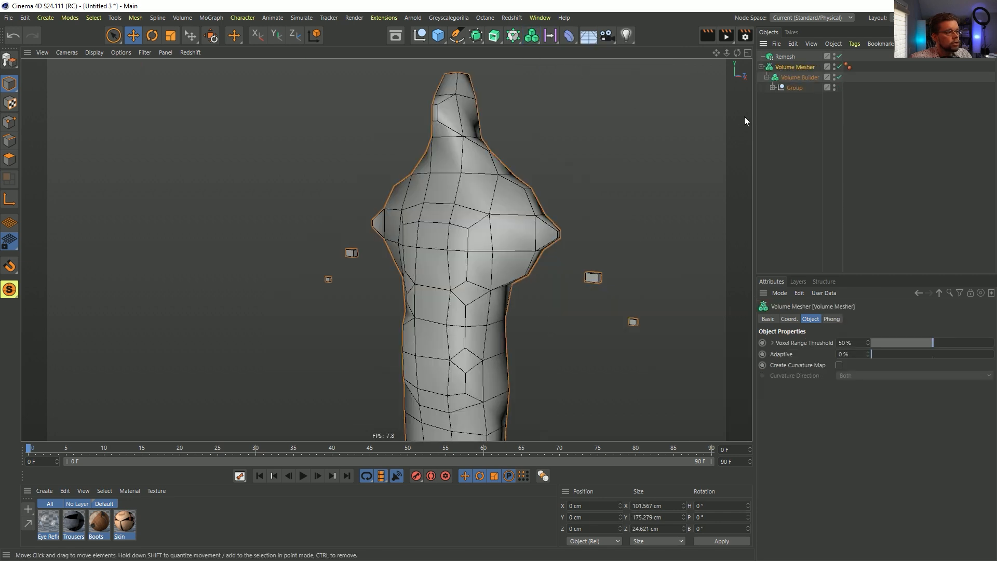
Step: Set the Volume Builder's Voxel Size to 2 cm and check the resulting figure
click(796, 77)
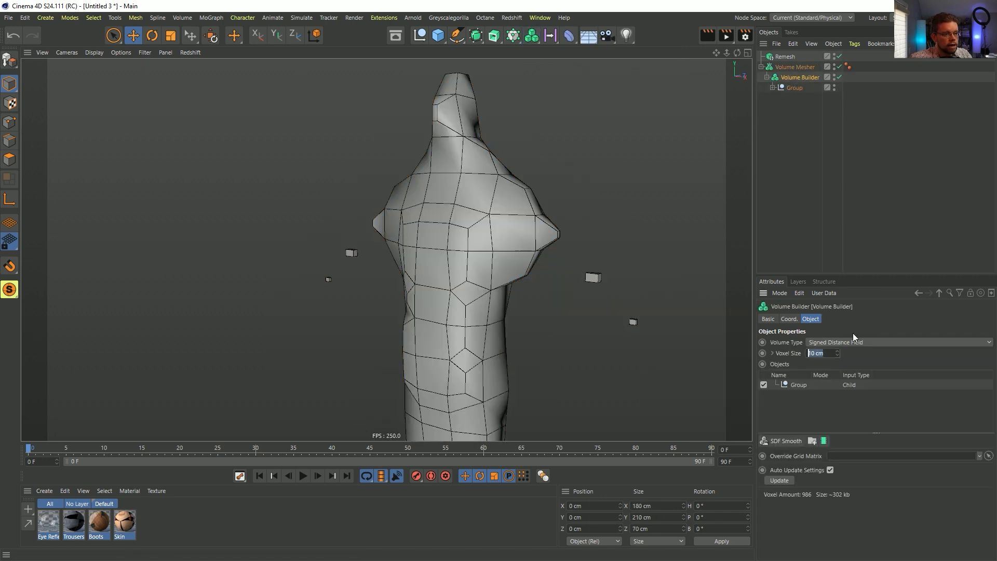
text(2)
key(Return)
scroll(525, 251, up, 3)
scroll(637, 281, down, 6)
alt+drag(542, 263, 548, 274)
Step: Add an SDF Dilate and Erode filter to the Volume Builder with an Offset of 1 cm
click(798, 441)
click(800, 463)
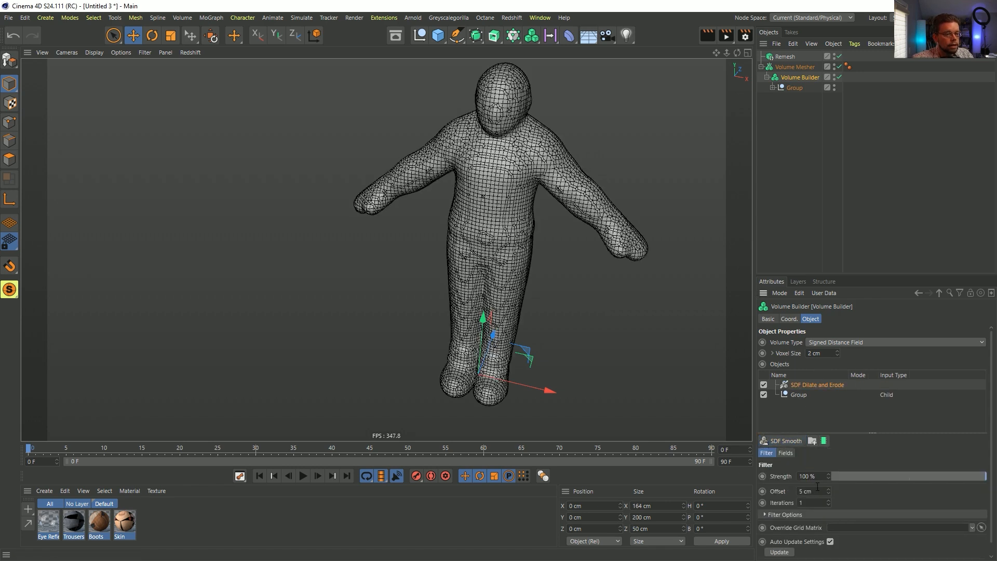
text(1)
key(Return)
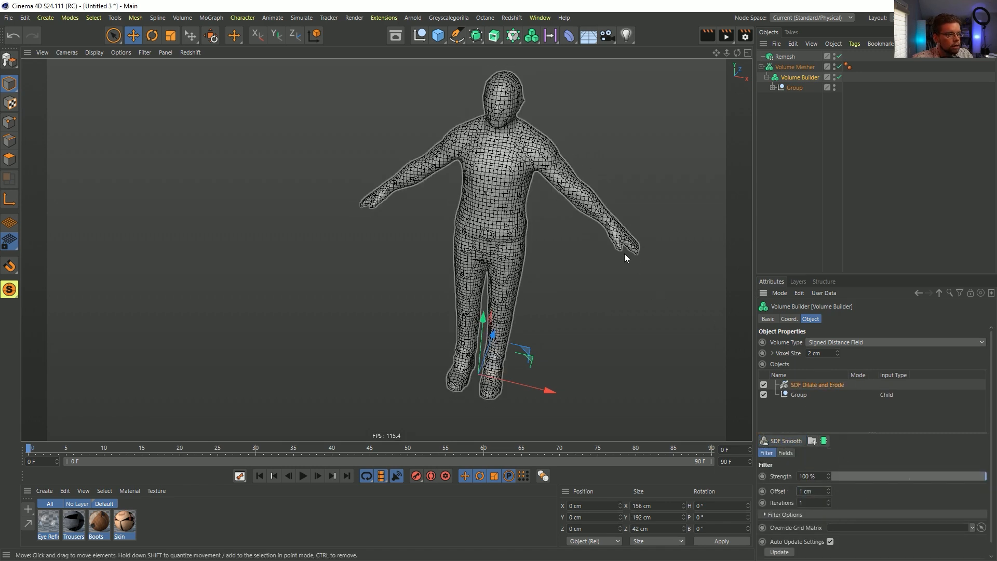
Step: Place the Volume Mesher inside the Remesh generator and select the Remesh
alt+drag(627, 252, 540, 205)
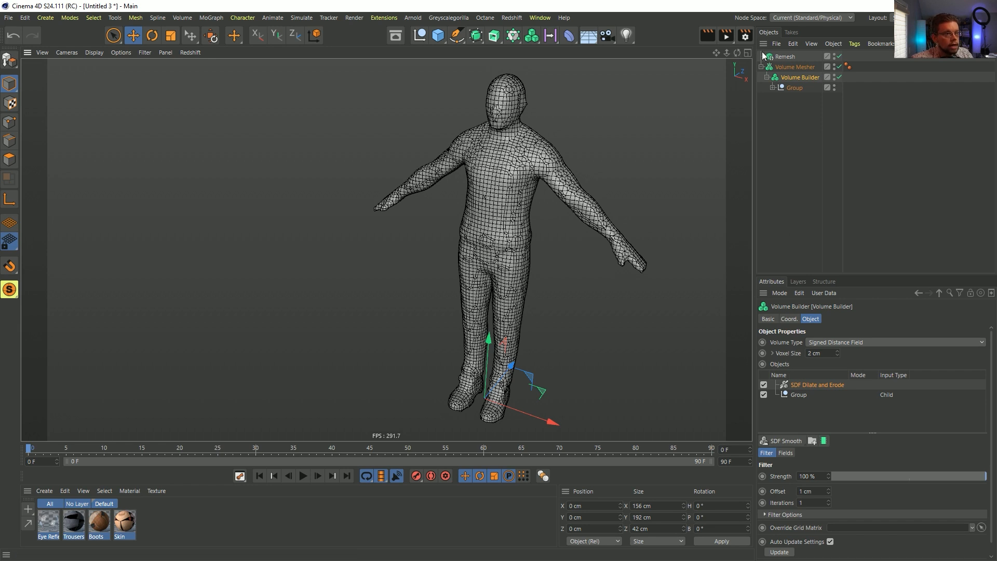
drag(787, 58, 787, 56)
click(787, 57)
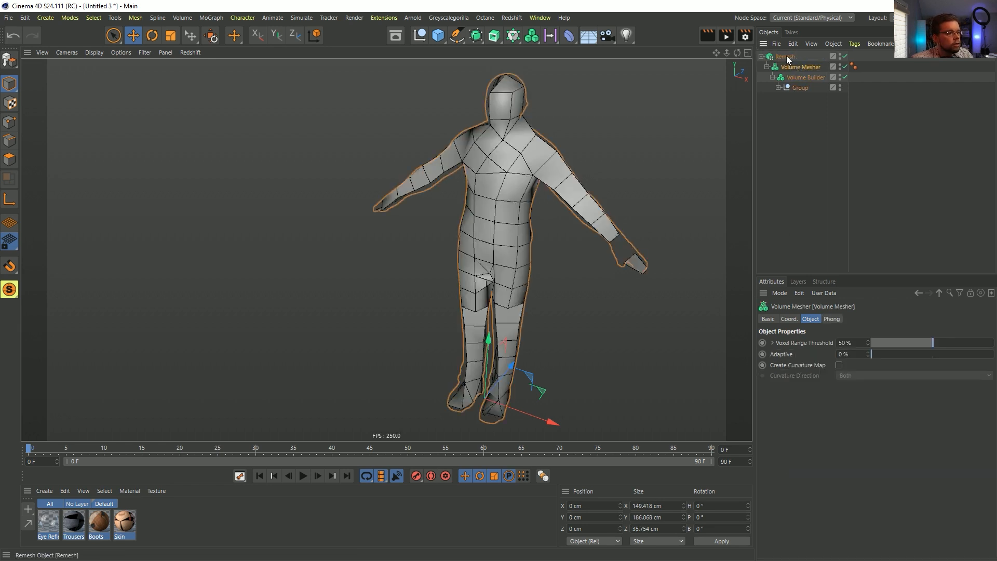
Step: Examine the remeshed low-poly figure from several angles, checking the hands, legs and torso for holes
alt+drag(589, 185, 528, 177)
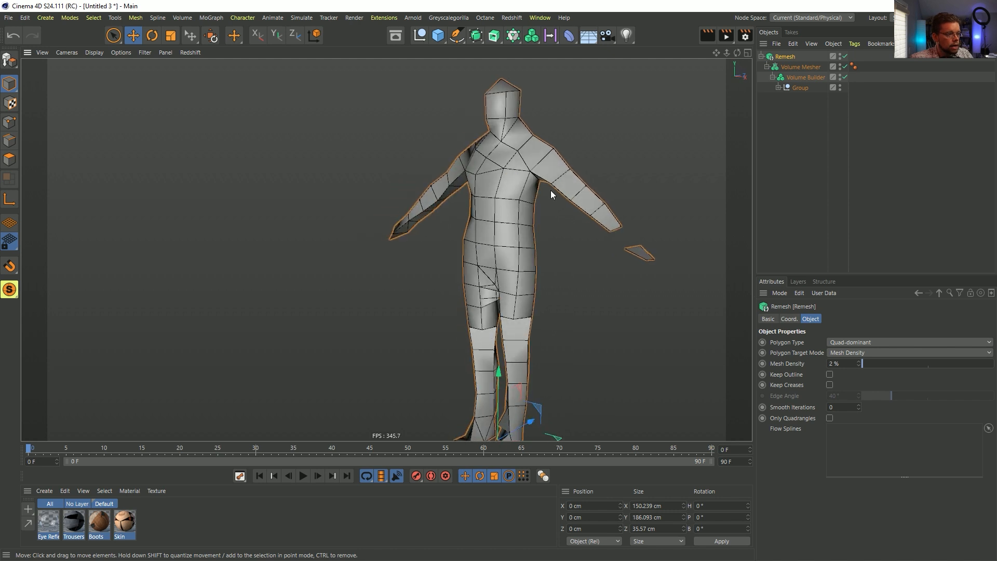
alt+right_drag(527, 177, 652, 200)
alt+drag(653, 203, 574, 265)
alt+right_drag(574, 265, 385, 249)
alt+middle_drag(385, 250, 397, 127)
alt+right_drag(556, 308, 505, 258)
alt+drag(521, 228, 456, 292)
alt+right_drag(457, 292, 407, 241)
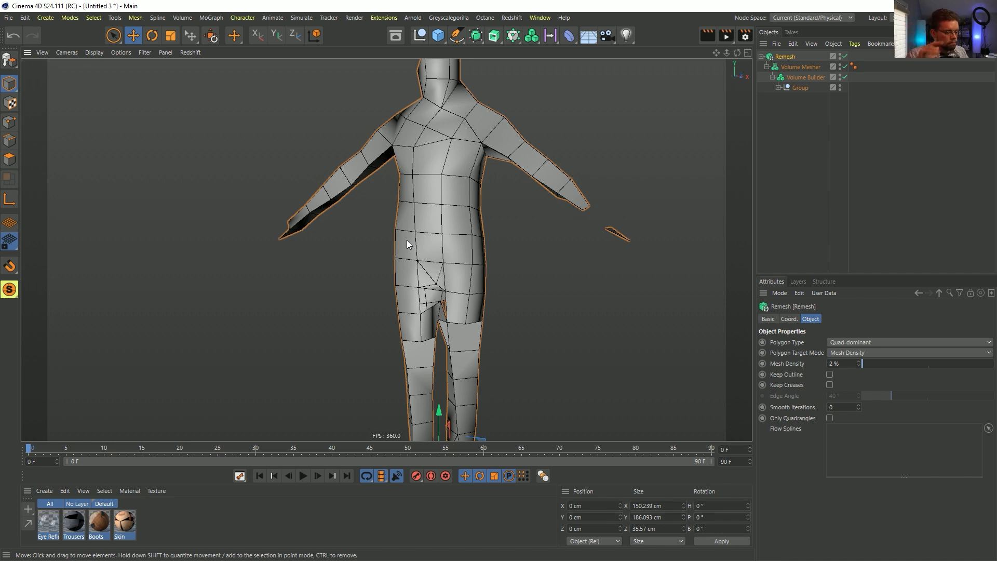
alt+drag(321, 154, 402, 214)
alt+drag(339, 191, 396, 182)
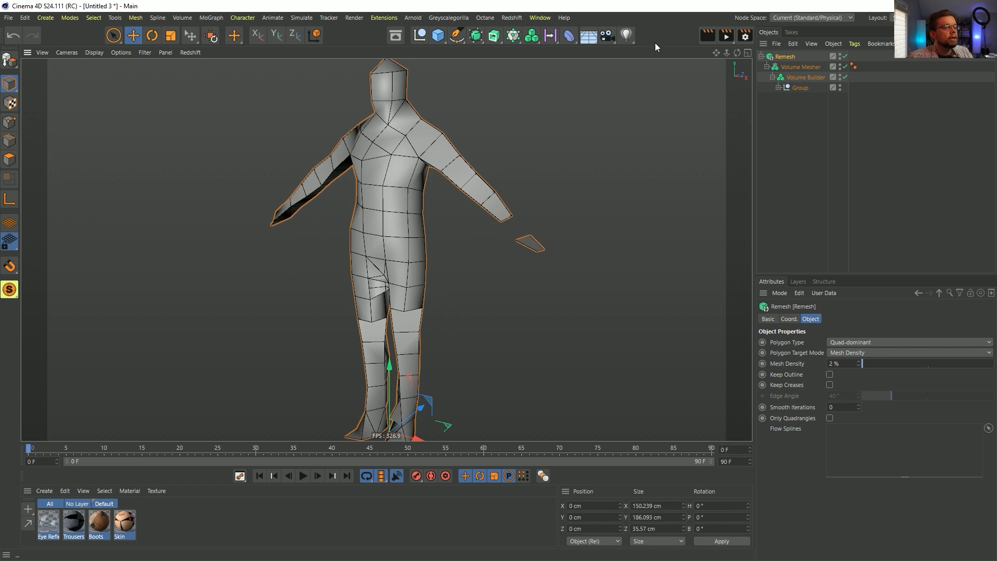
Step: Close the untitled test project without saving and return to the LowPolyFigure scene
key(ctrl+F4)
click(513, 324)
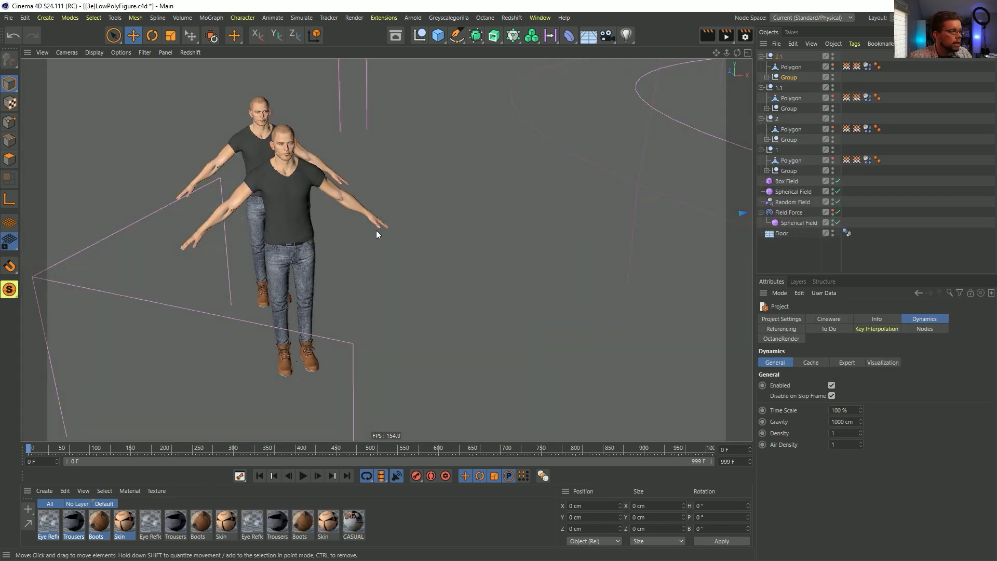
Step: Enable screen-space ambient occlusion (SSAO) in the viewport with the characters and the spherical field in view
alt+drag(375, 228, 273, 245)
alt+right_drag(403, 232, 301, 244)
alt+middle_drag(467, 250, 400, 245)
alt+right_drag(402, 247, 425, 230)
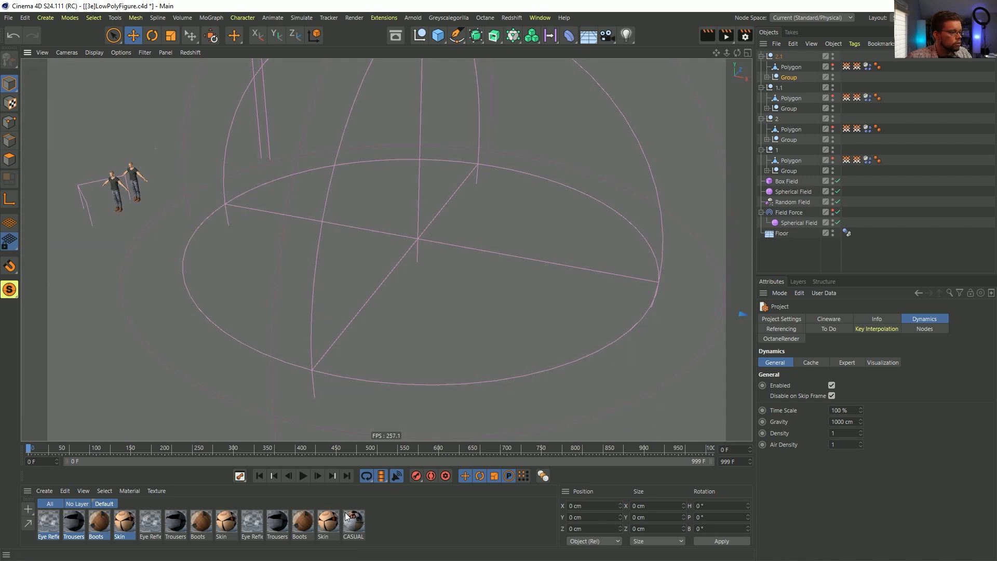
click(119, 52)
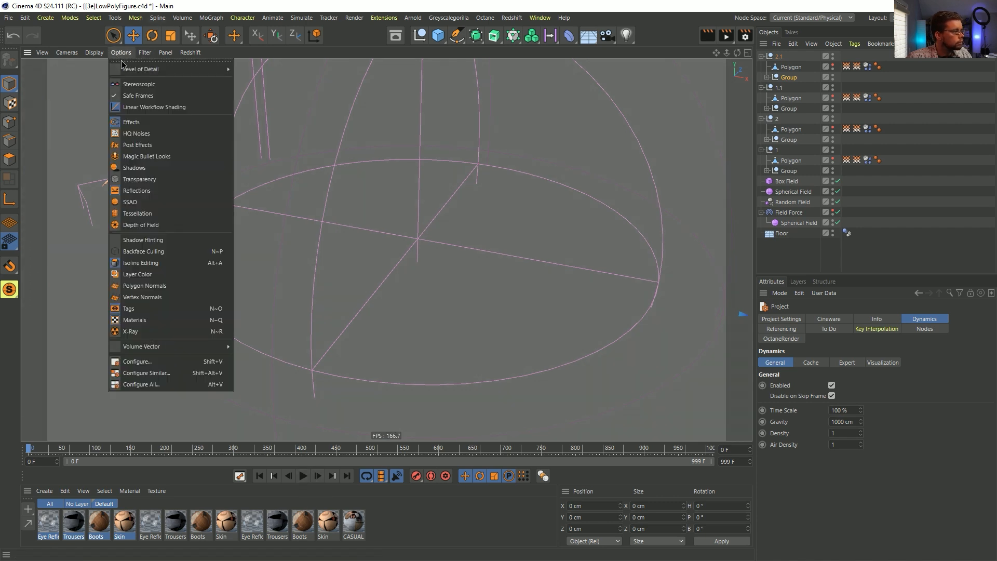
click(163, 206)
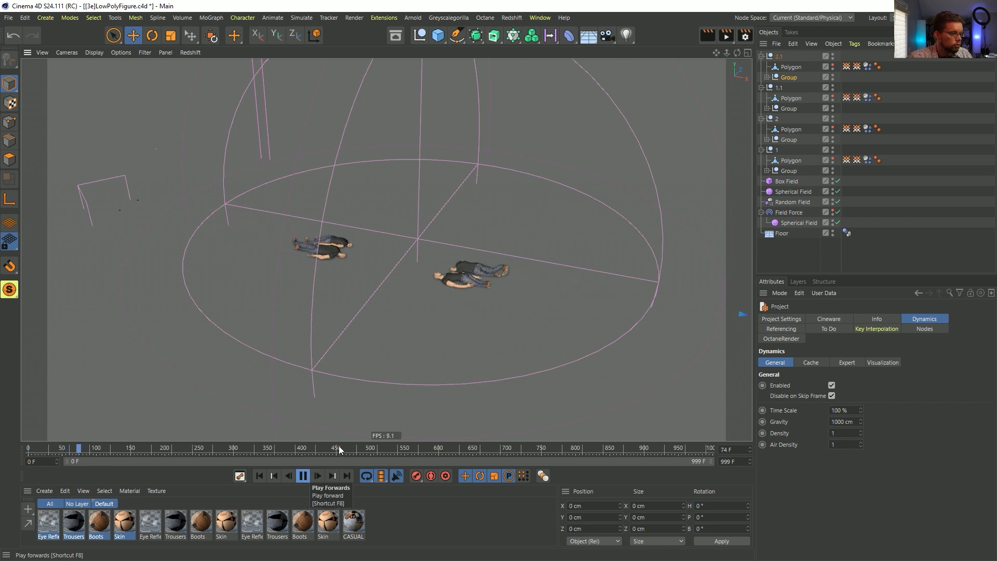
Step: Pause the simulation for a closer view of the four fallen characters, and resume playback to watch them pull together
click(304, 475)
scroll(440, 260, up, 8)
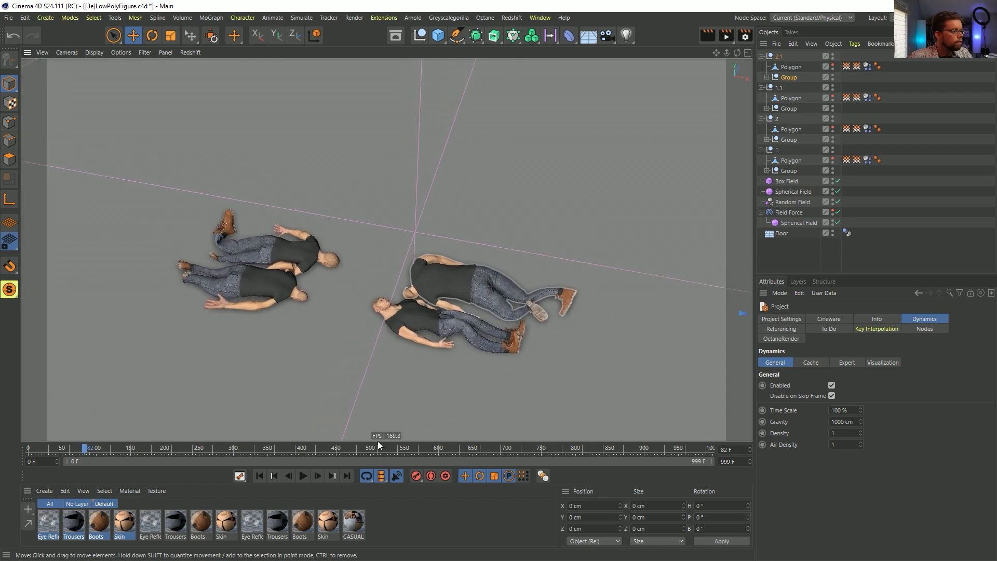
click(304, 476)
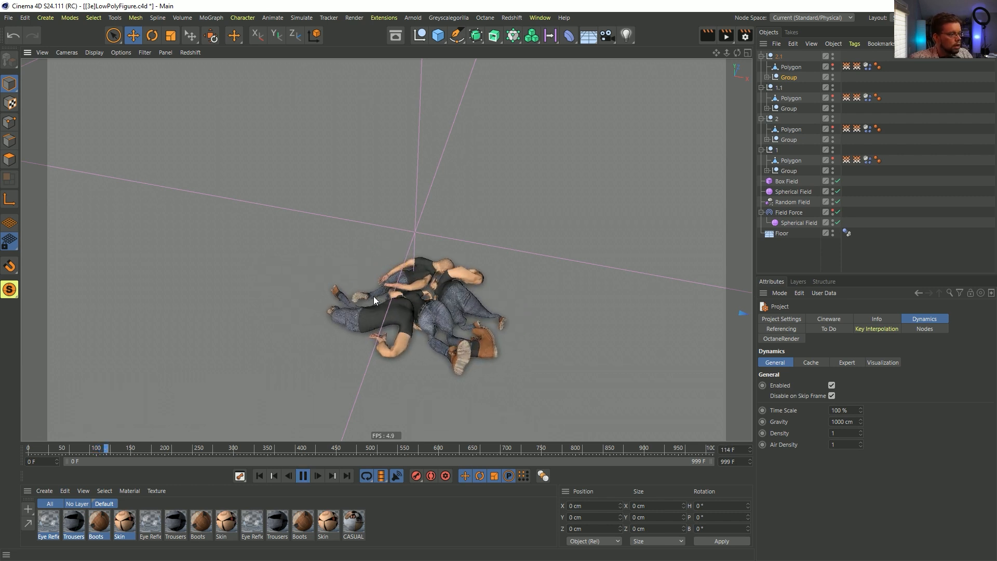
Step: Delete all four character Group nulls during playback to expose the bare low-poly cages, and undo the deletion
ctrl+click(789, 108)
ctrl+click(789, 141)
ctrl+click(789, 171)
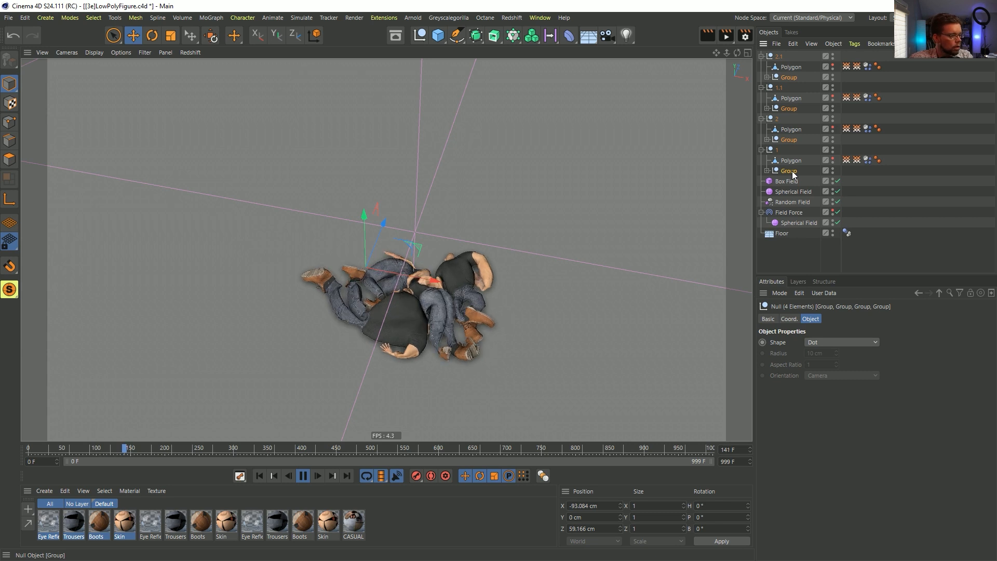
key(Delete)
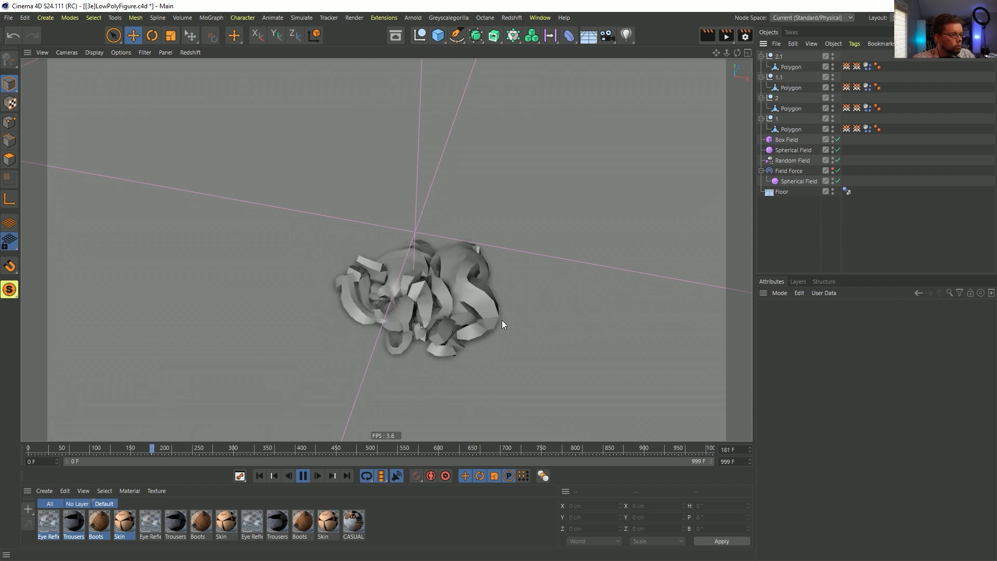
key(ctrl+z)
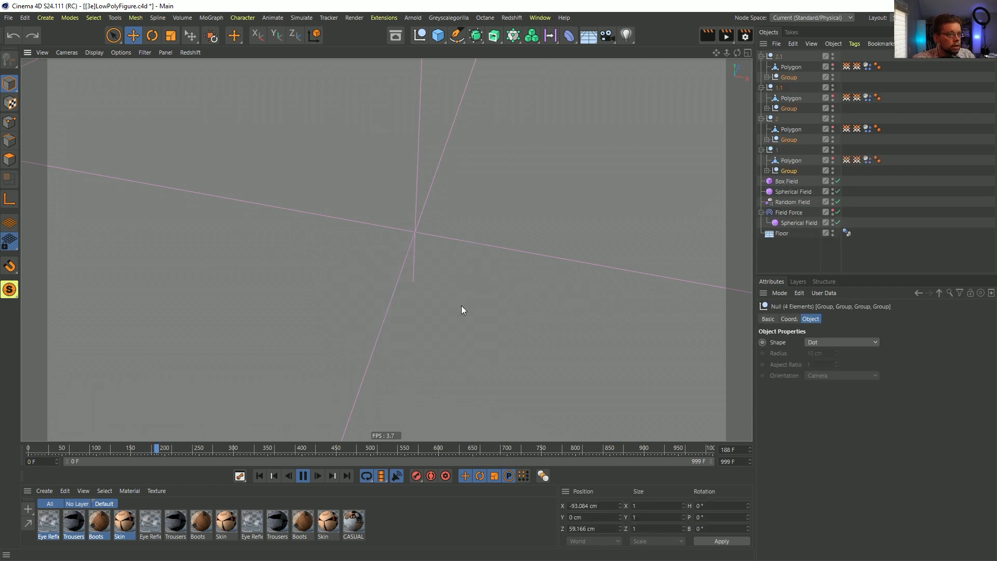